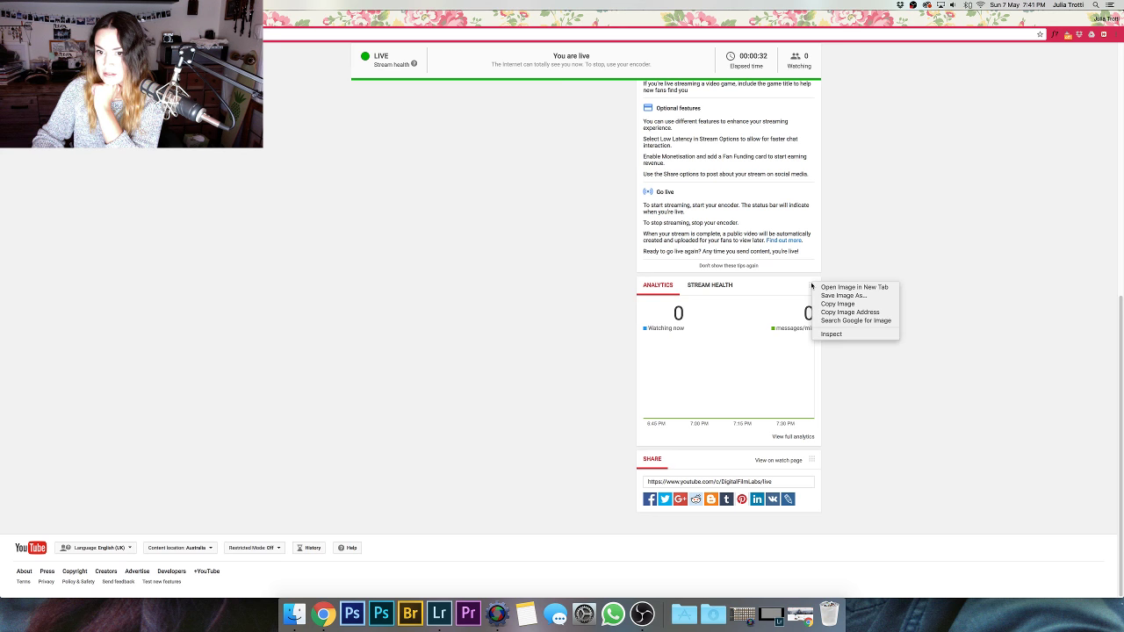
- Minimise the live-stream browser window and bring up the Photo Mechanic contact sheet of the "02. selects" folder
click(941, 358)
key(super+m)
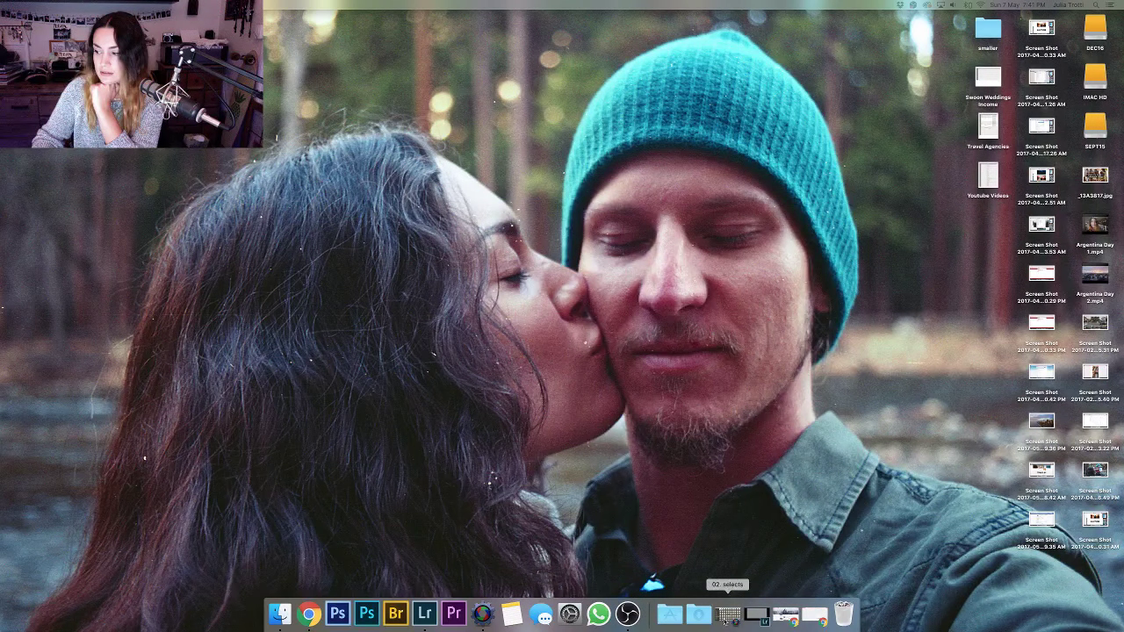
click(728, 615)
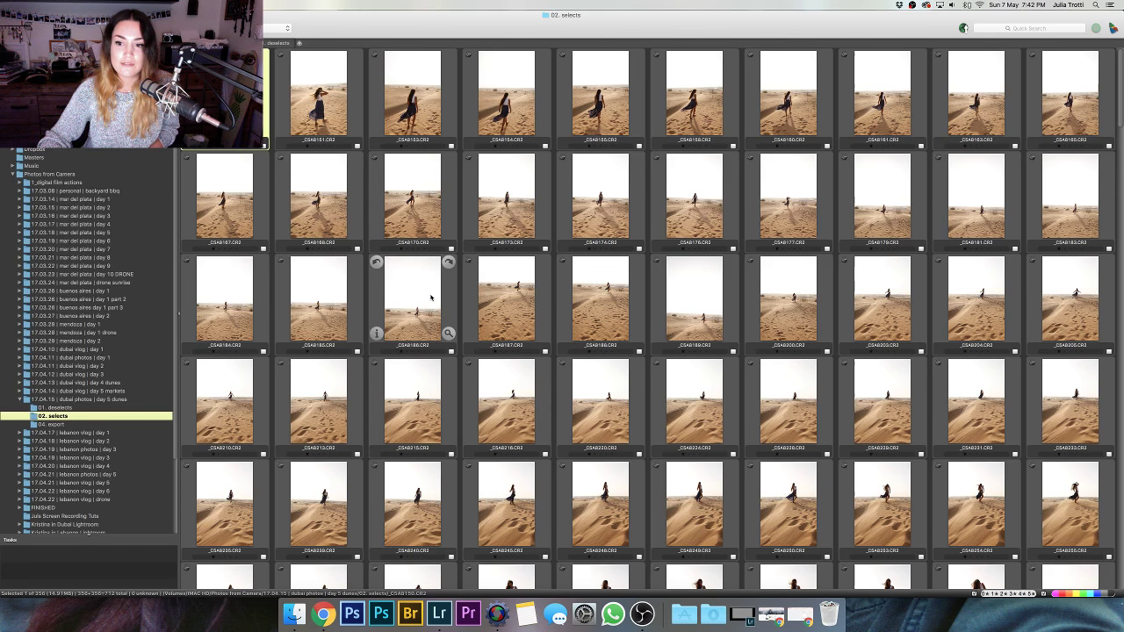
- Look over all the dune photo thumbnails in the folder, from the first to the last and back to the start
scroll(431, 299, down, 20)
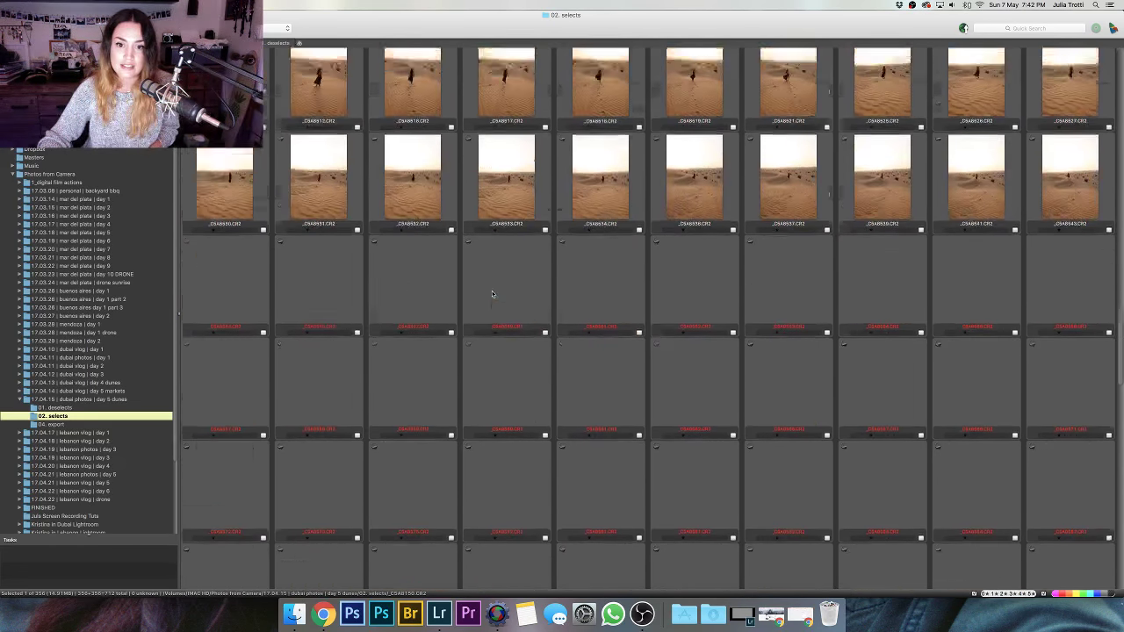
scroll(493, 294, down, 15)
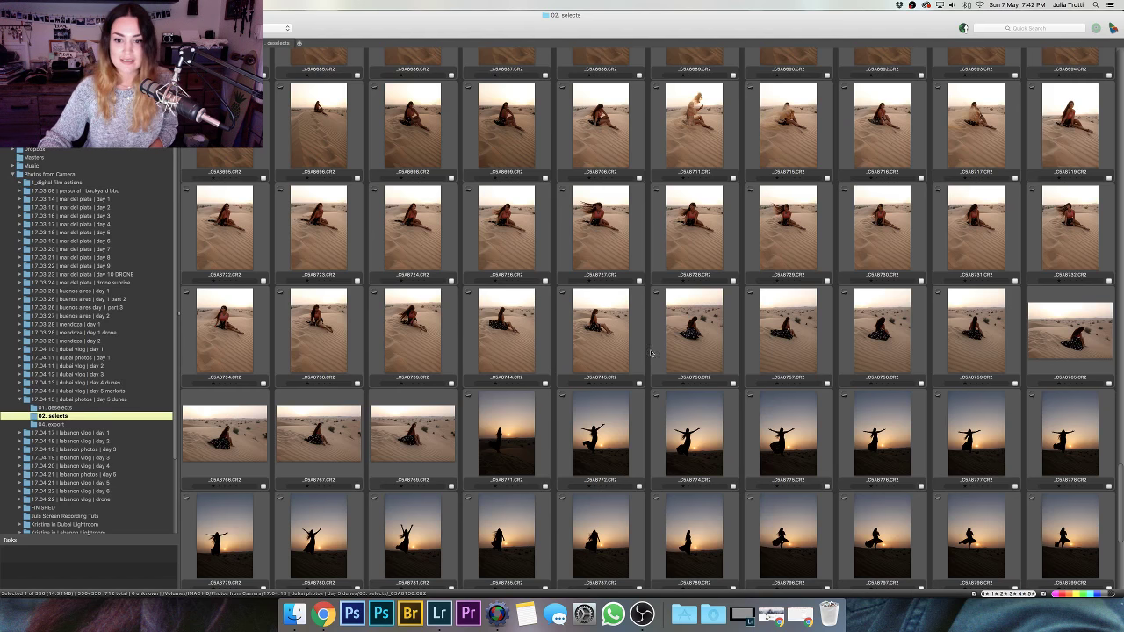
scroll(664, 351, down, 5)
scroll(665, 351, down, 2)
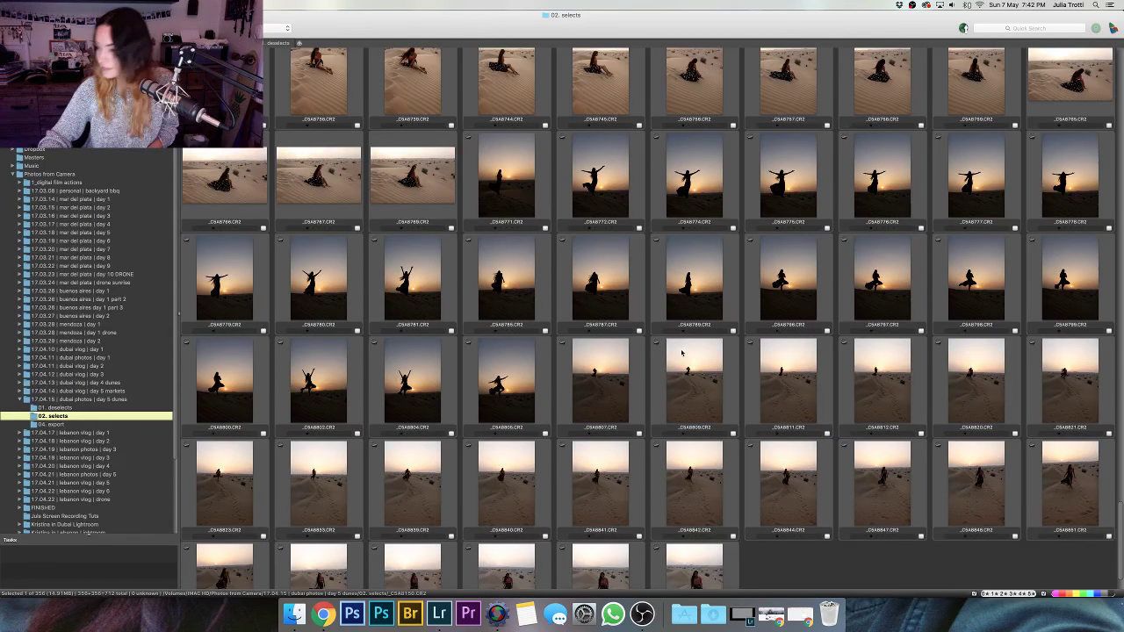
scroll(682, 352, up, 15)
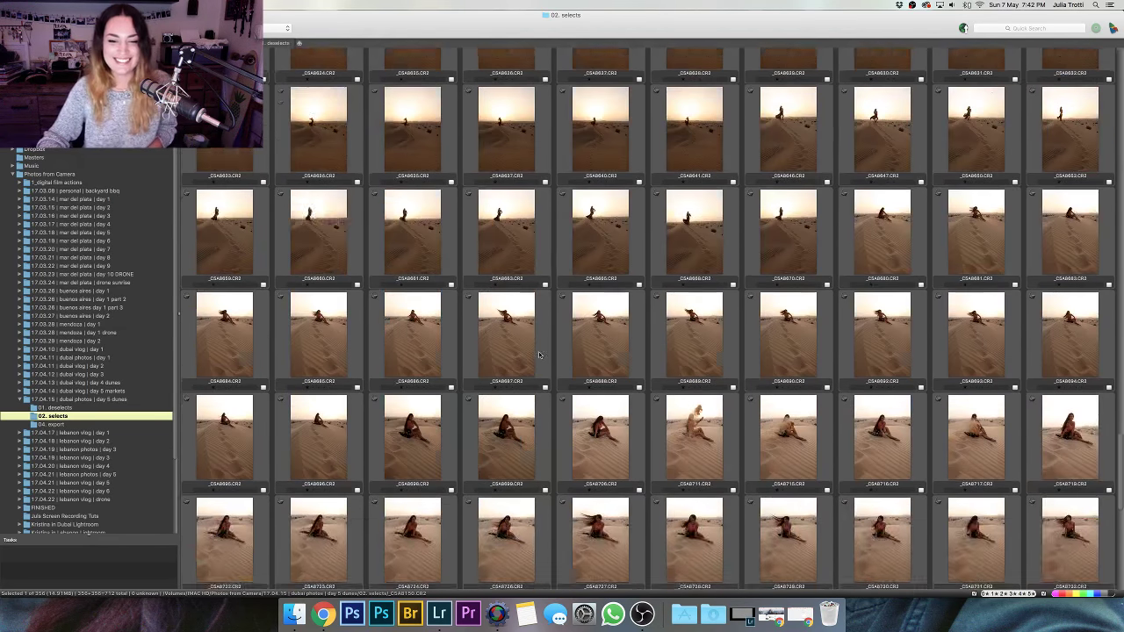
scroll(572, 355, up, 20)
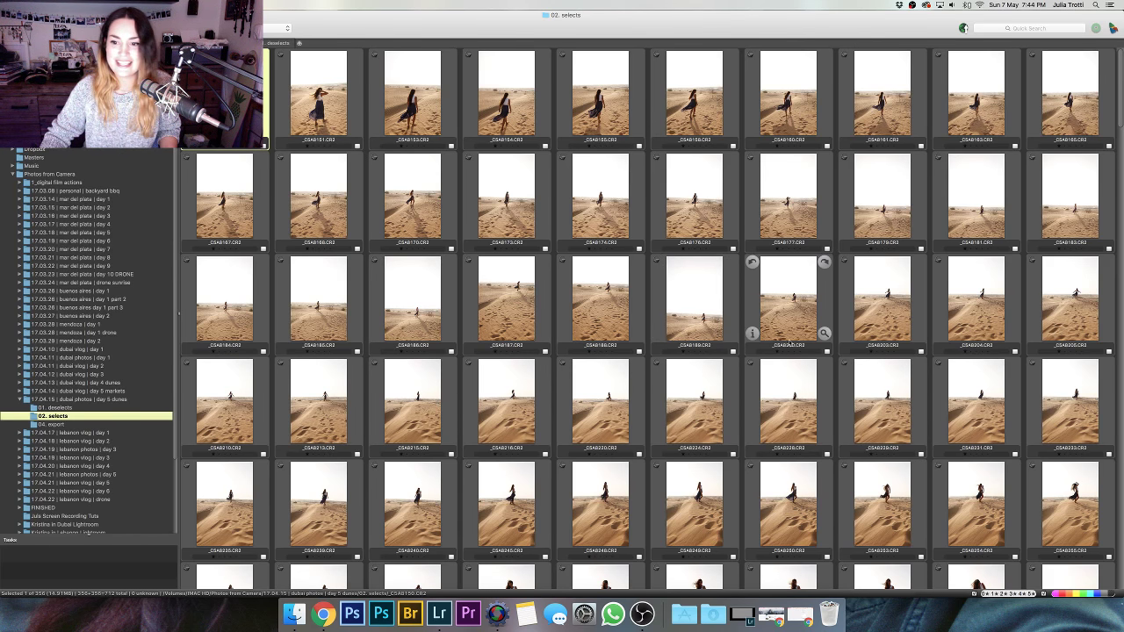
scroll(789, 343, down, 1)
scroll(788, 342, up, 1)
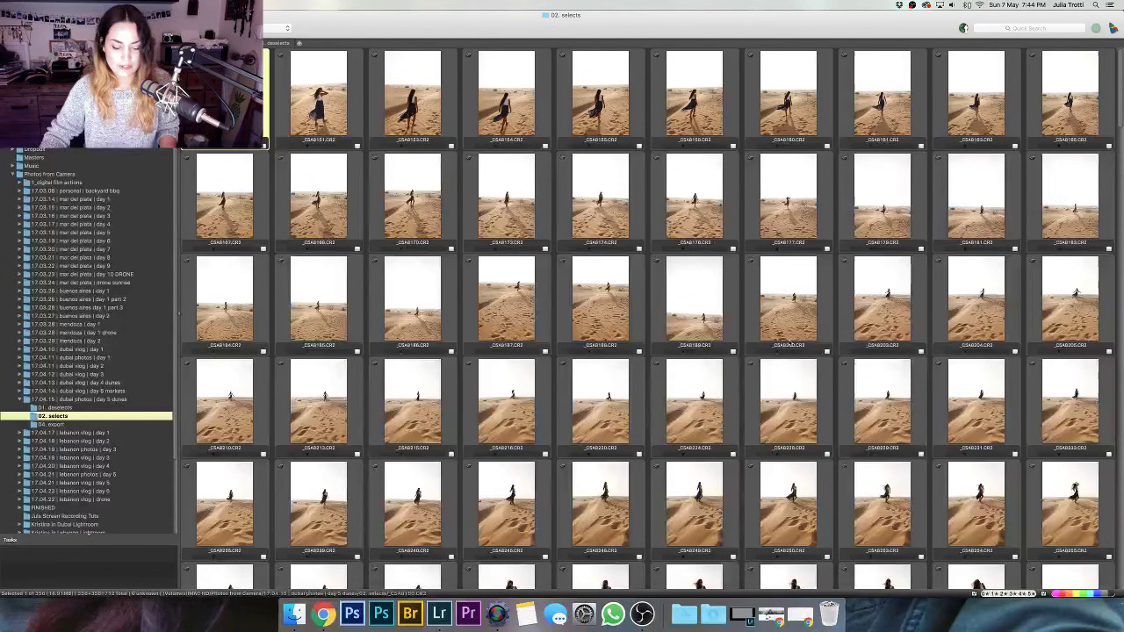
- Select every photo in the folder to check the total, and return the selection to the first photo only
key(super+a)
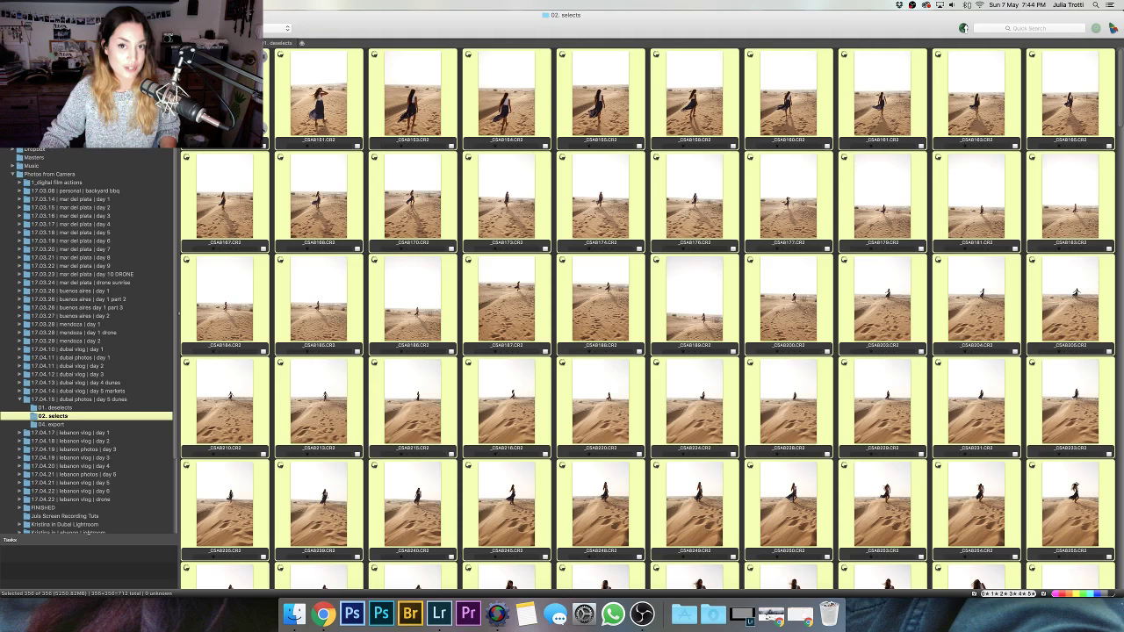
click(224, 96)
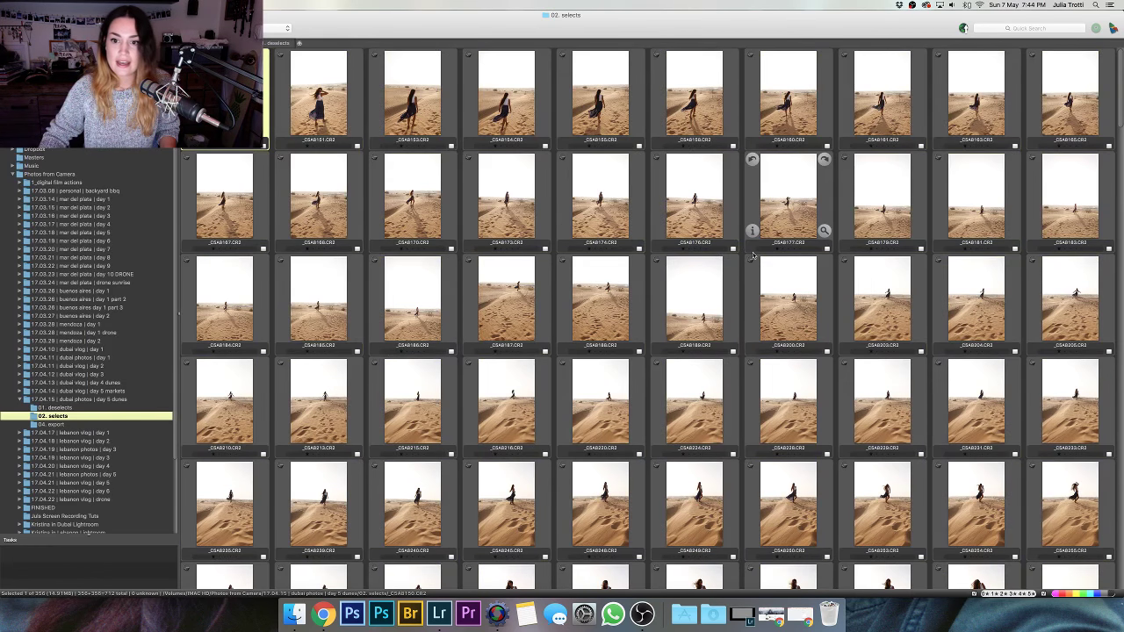
scroll(764, 210, down, 1)
scroll(380, 188, up, 1)
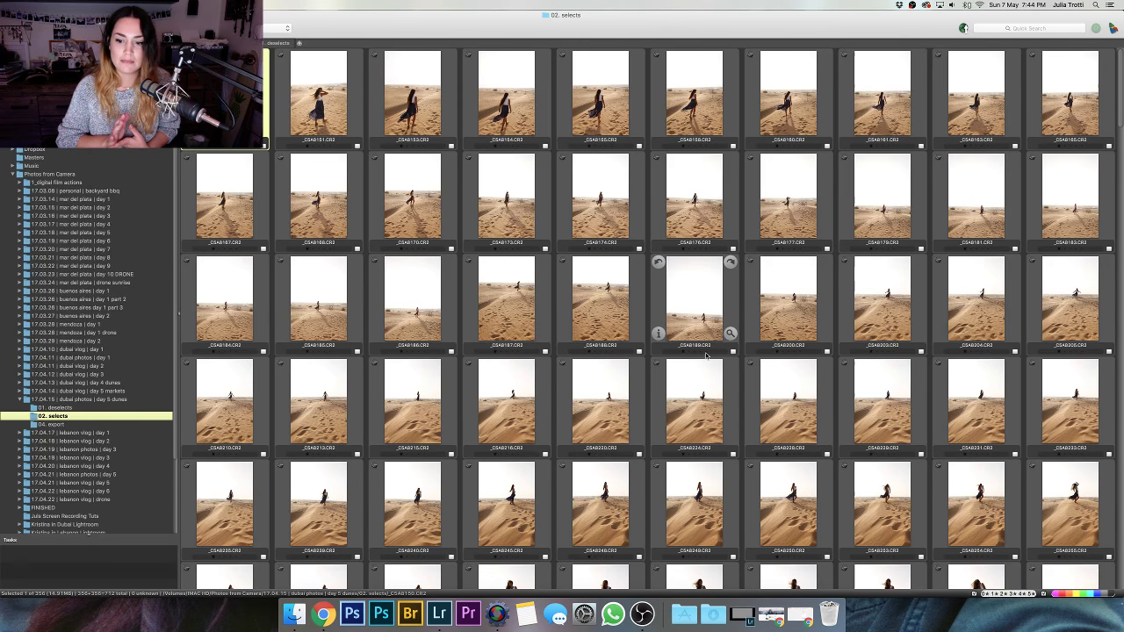
- Open the first dune photo in the large preview and review the shots one by one up to the 34th
key(space)
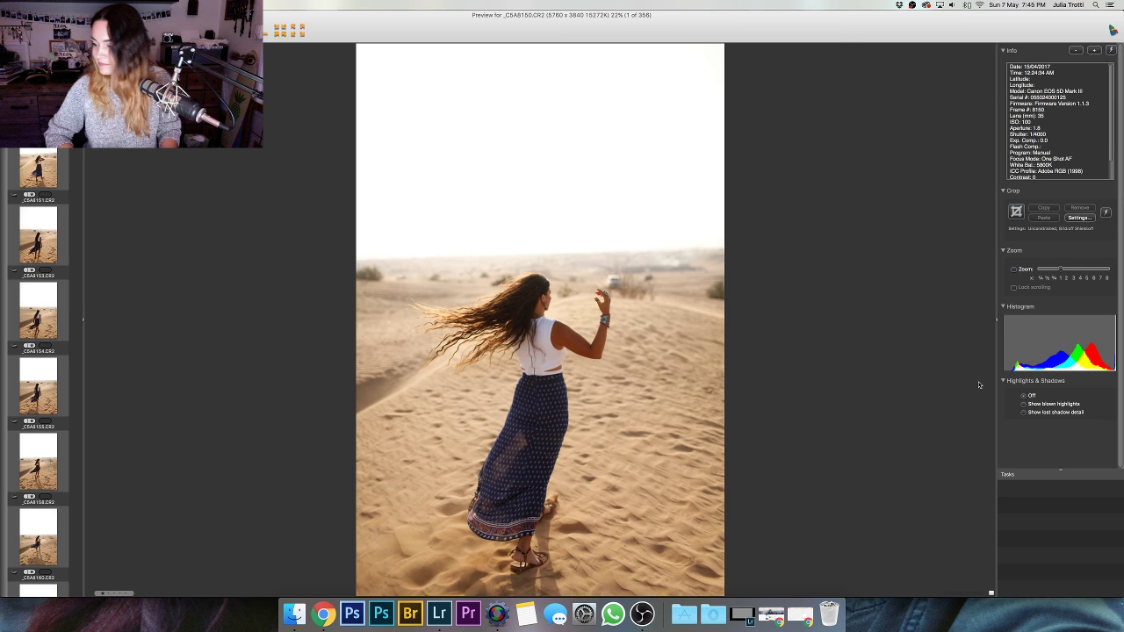
key(Right)
key(Right)
key(Right)
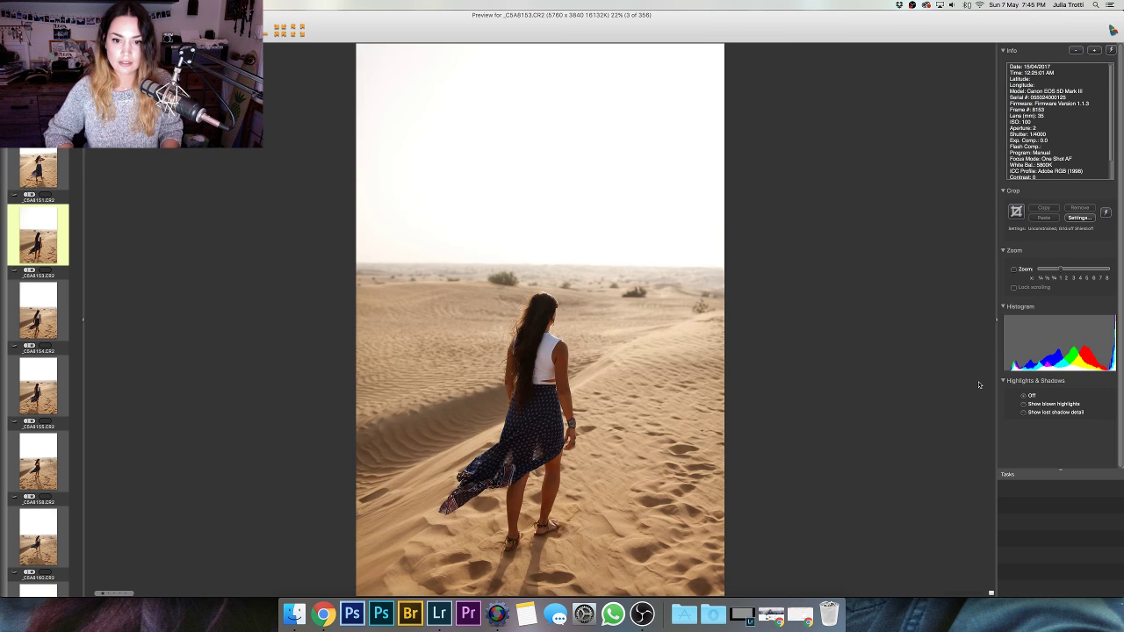
key(Right)
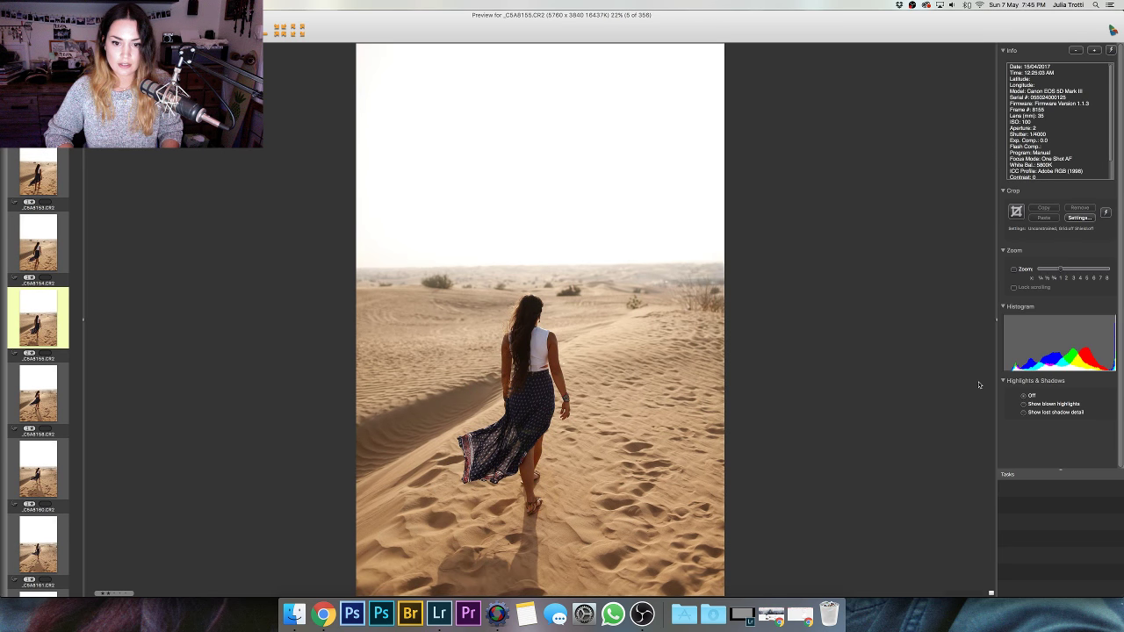
key(Right)
key(Right)
key(Right)
key(Right)
key(Right)
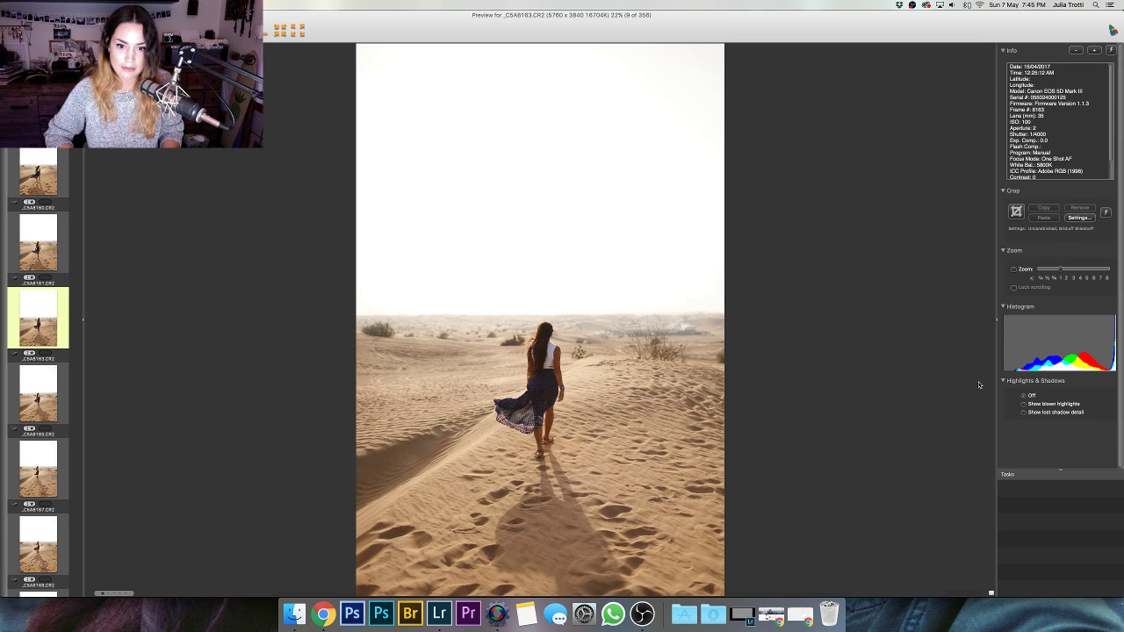
key(Right)
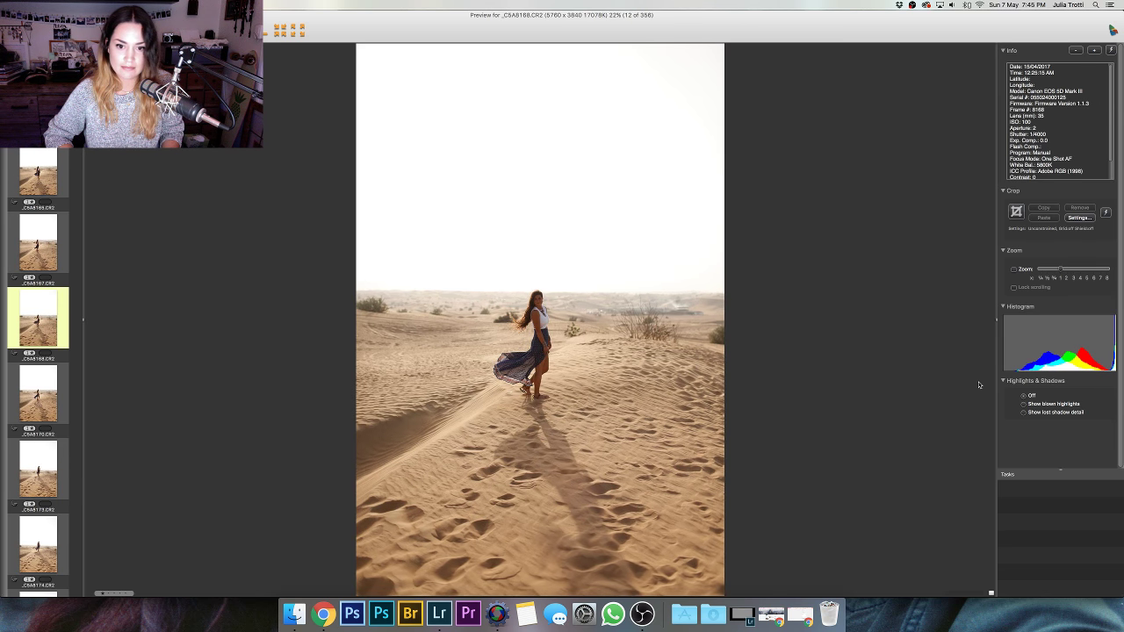
key(Right)
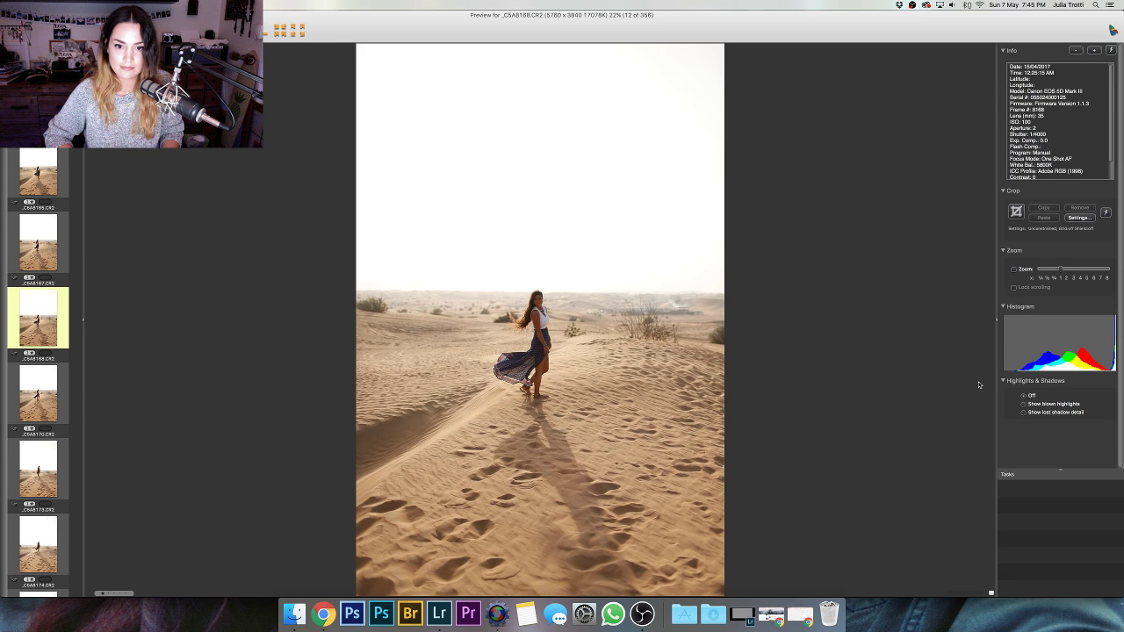
key(Right)
key(Right)
key(Right)
key(Right)
key(Right)
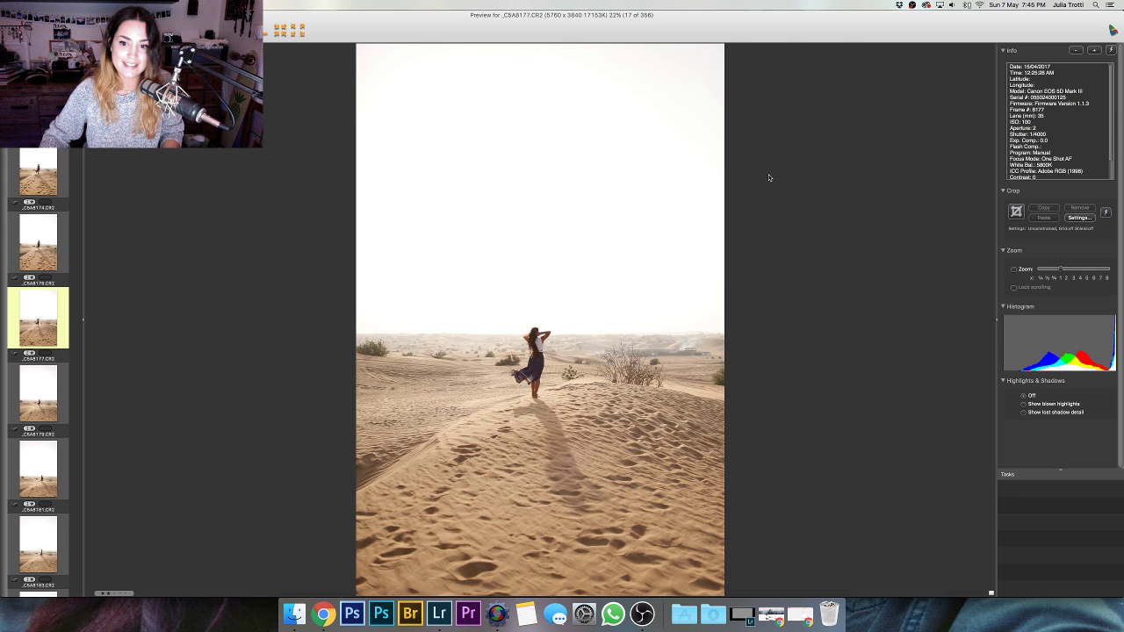
key(Right)
key(Right)
key(Right)
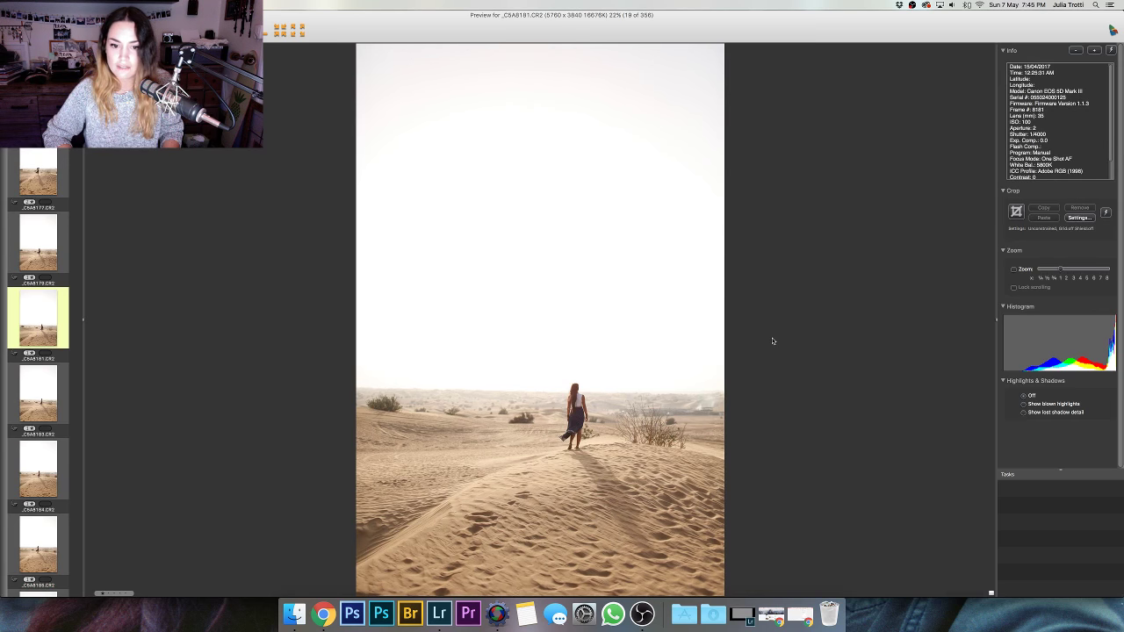
key(Right)
key(Right)
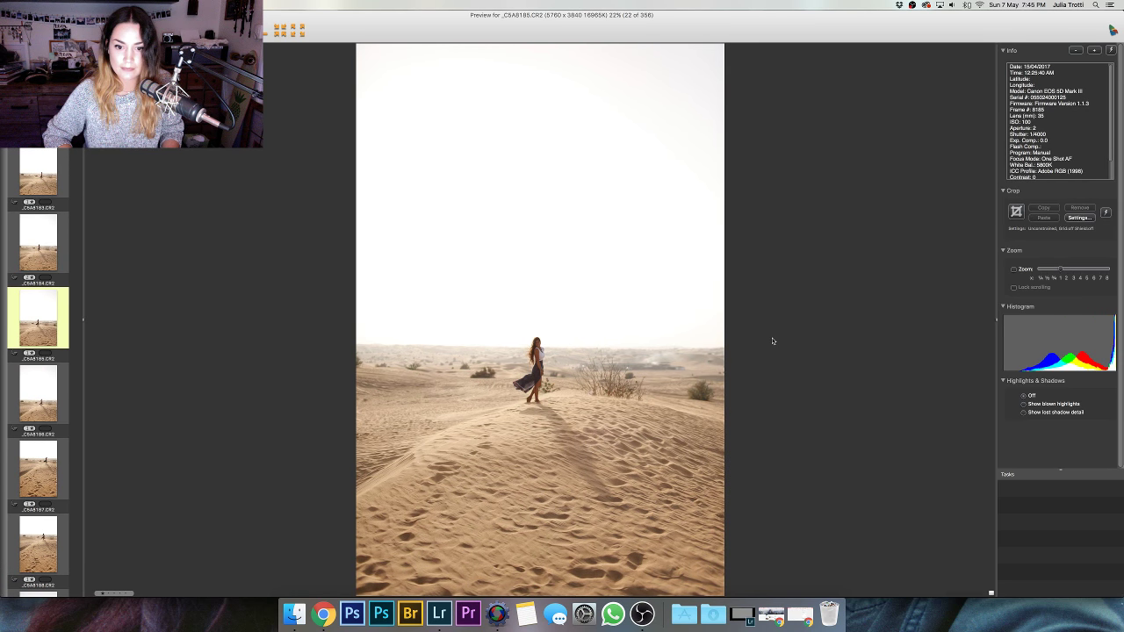
key(Right)
key(Right)
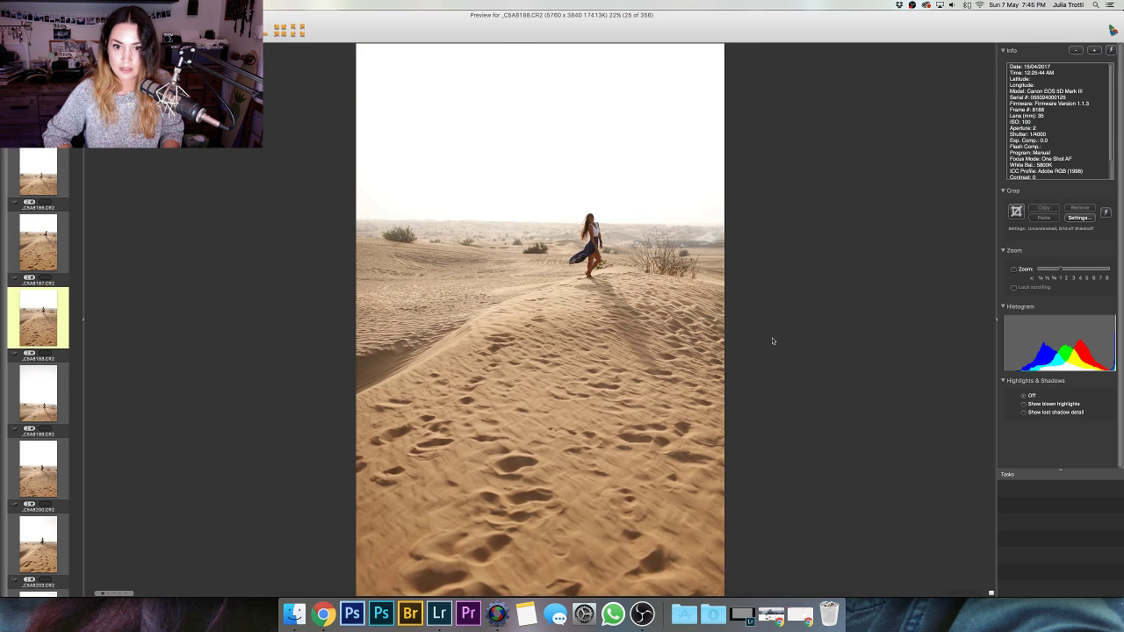
key(Right)
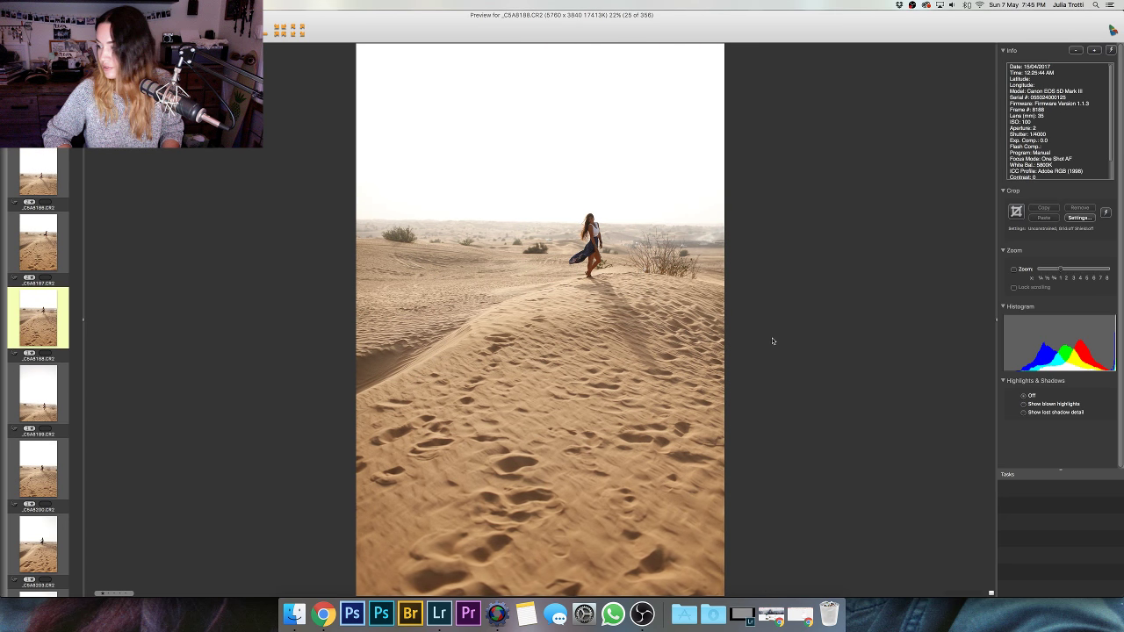
key(Right)
key(Right)
key(Right)
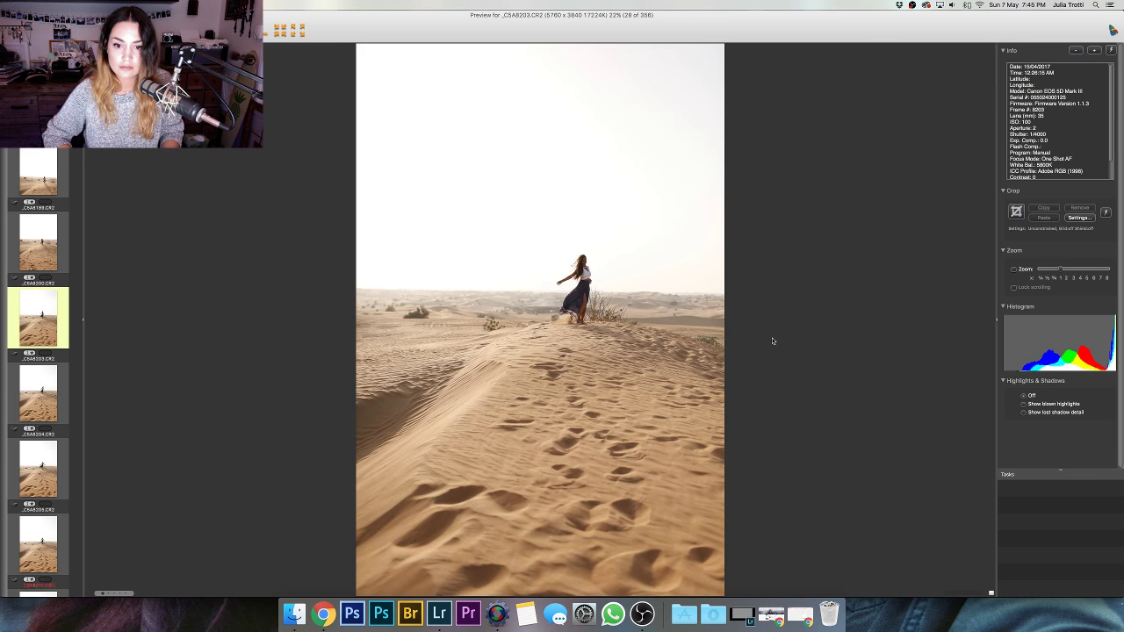
key(Right)
key(Right)
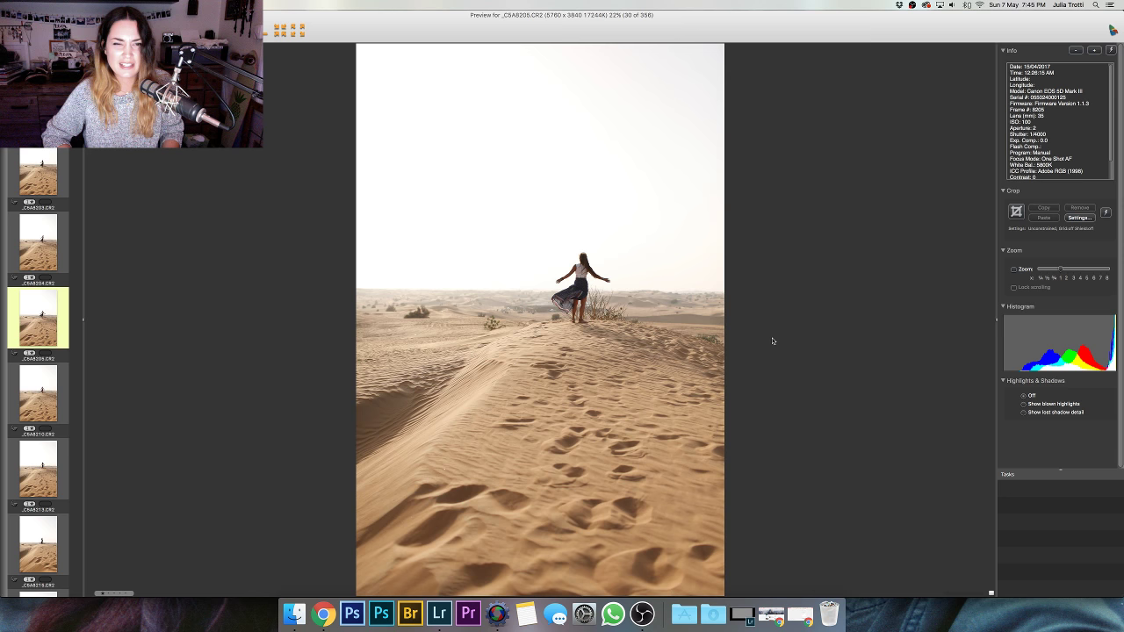
key(Right)
key(Right)
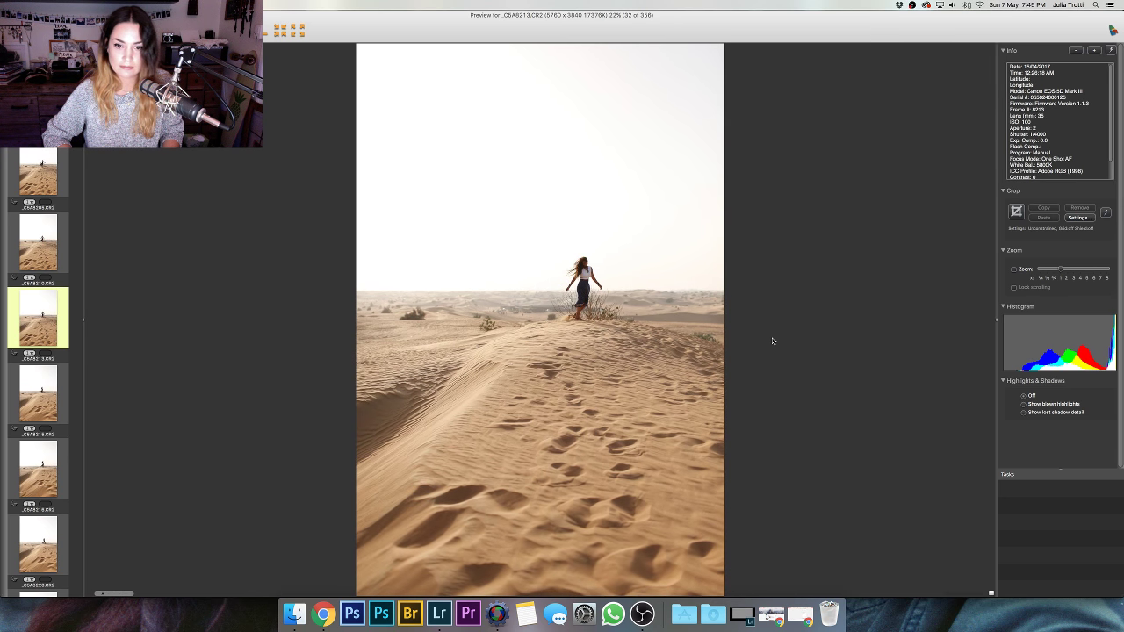
key(Right)
key(Right)
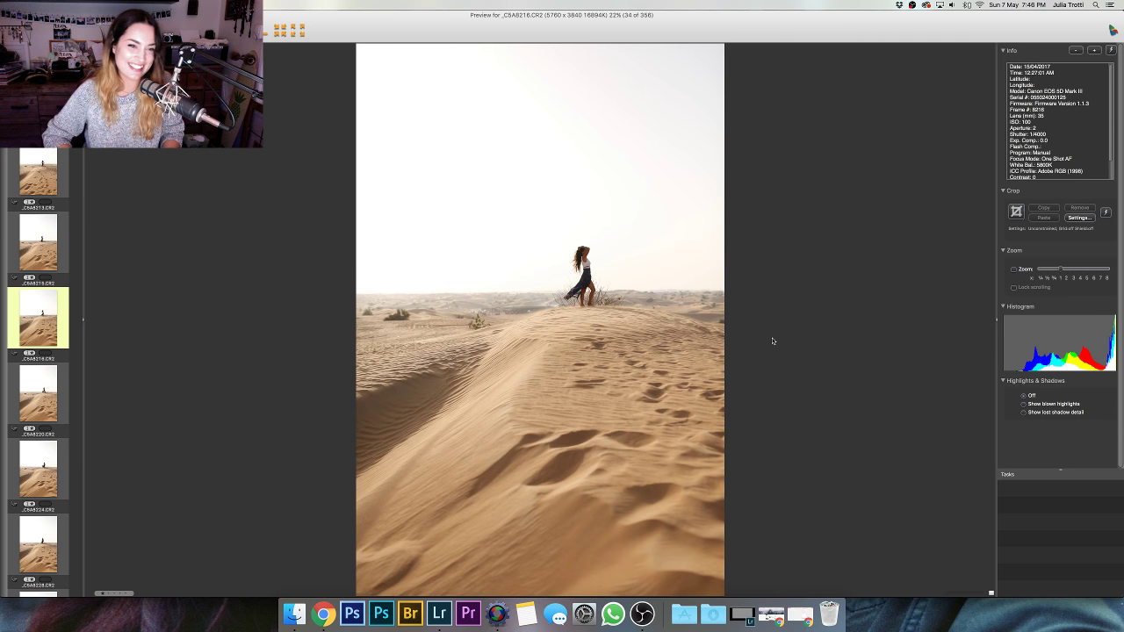
- Compare the 34th and 35th photos in the large preview by alternating between them, finishing on the 35th
key(Right)
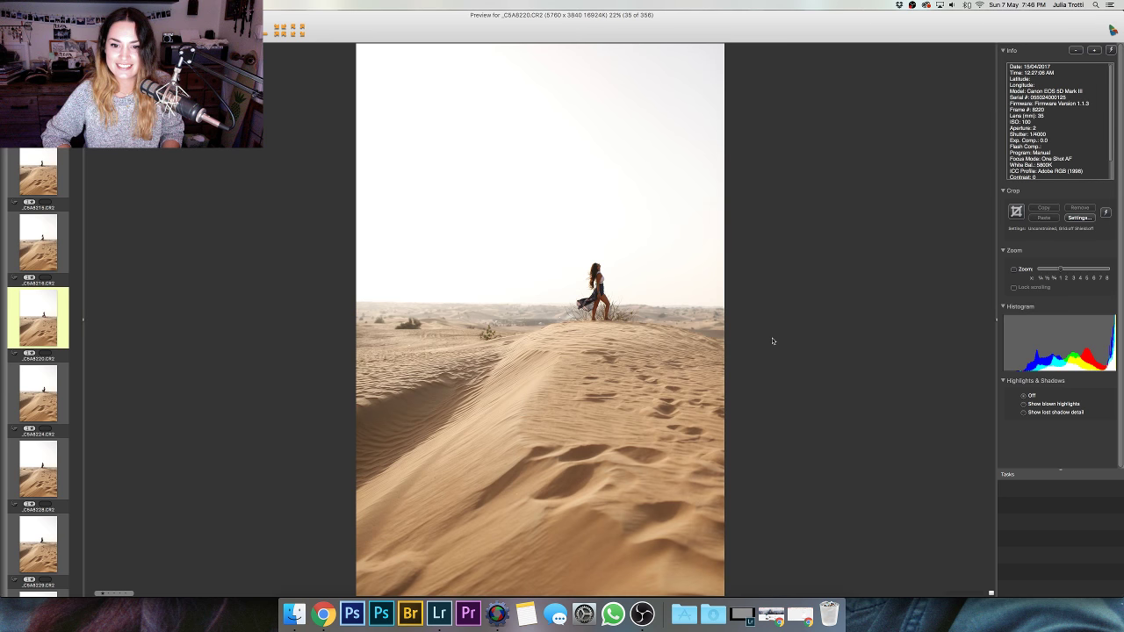
key(Left)
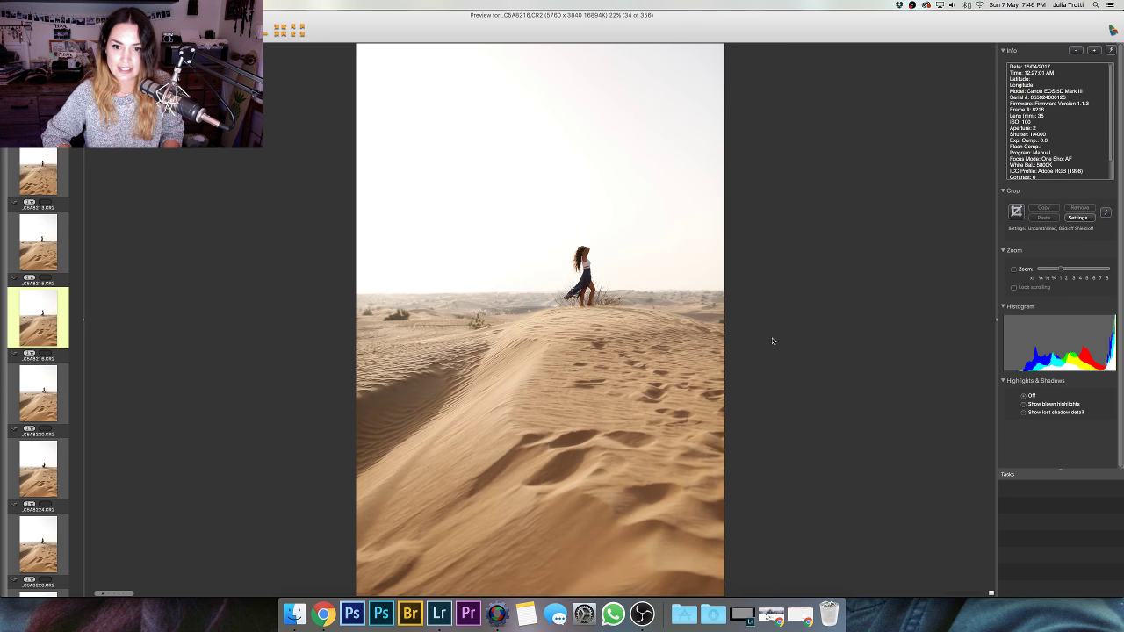
key(Right)
key(Left)
key(Right)
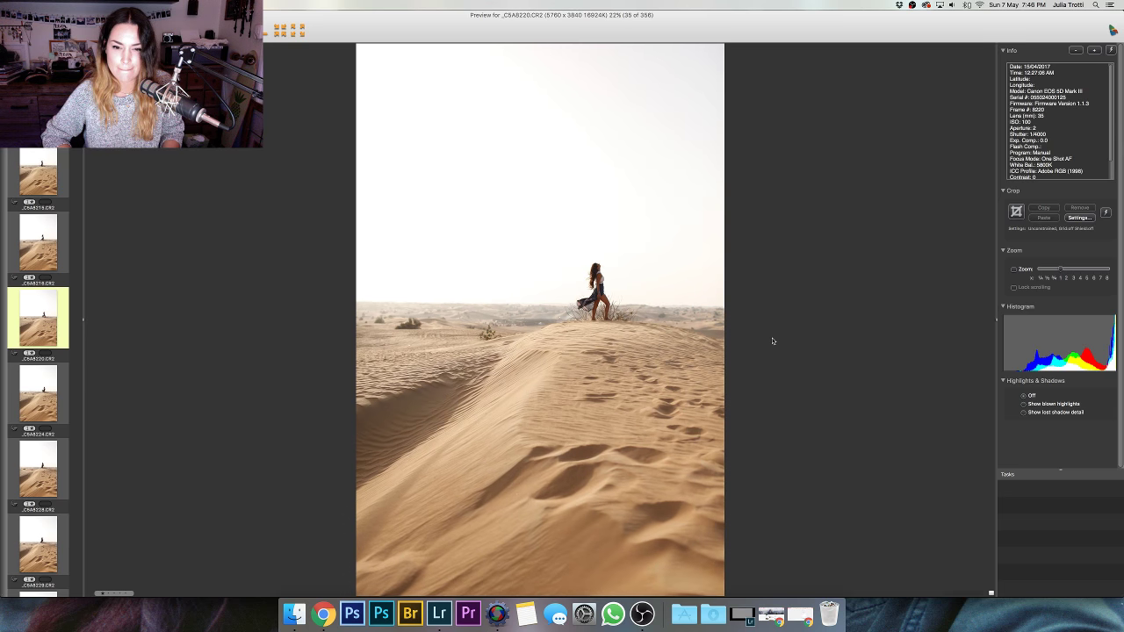
- Review the walking and standing dune shots one by one in the large preview, from the 36th photo through the 48th
key(Right)
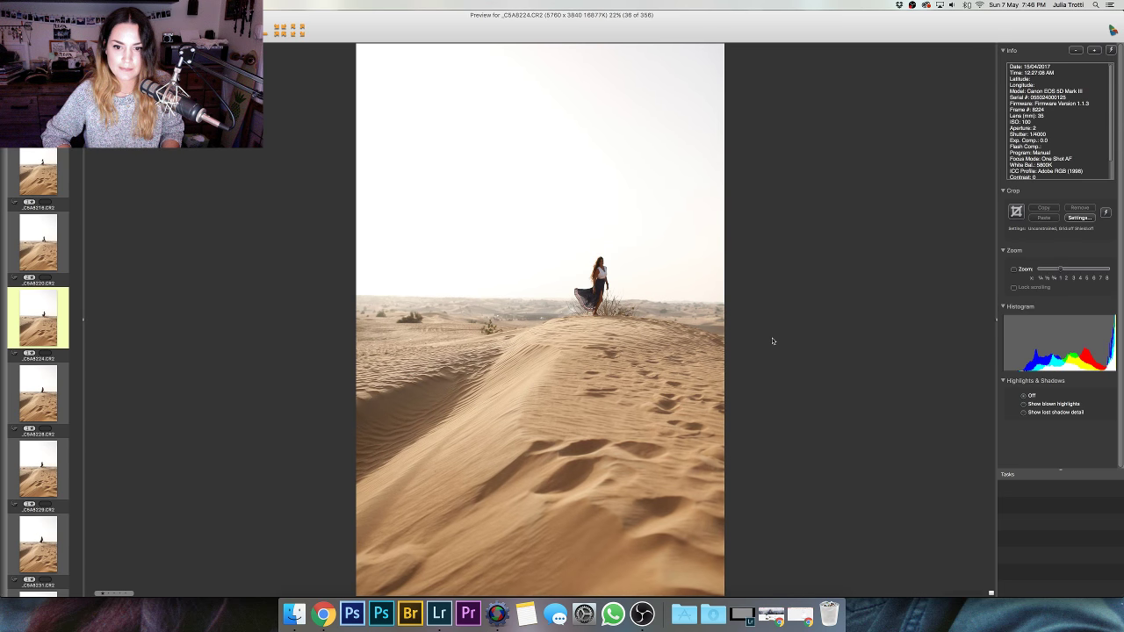
key(Right)
key(Right)
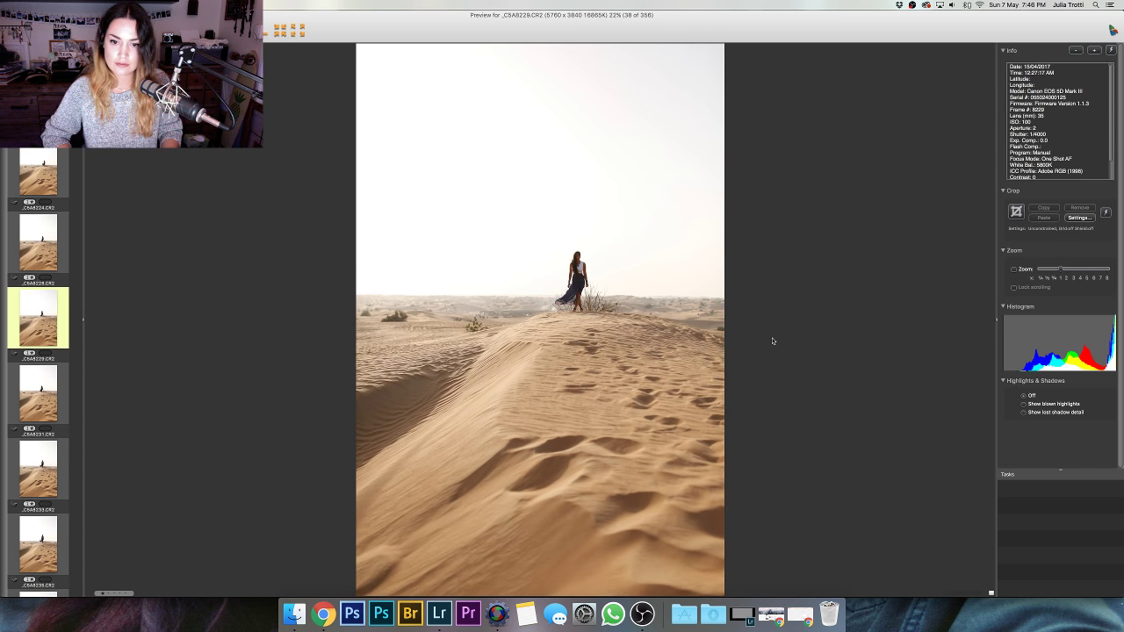
key(Right)
key(Right)
key(Right)
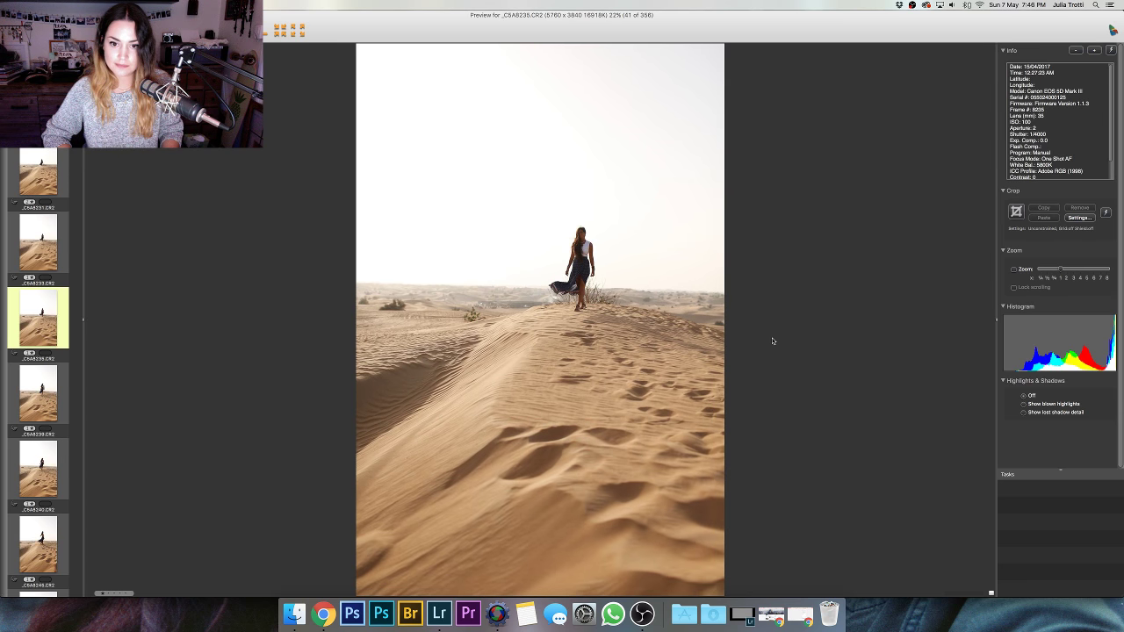
key(Right)
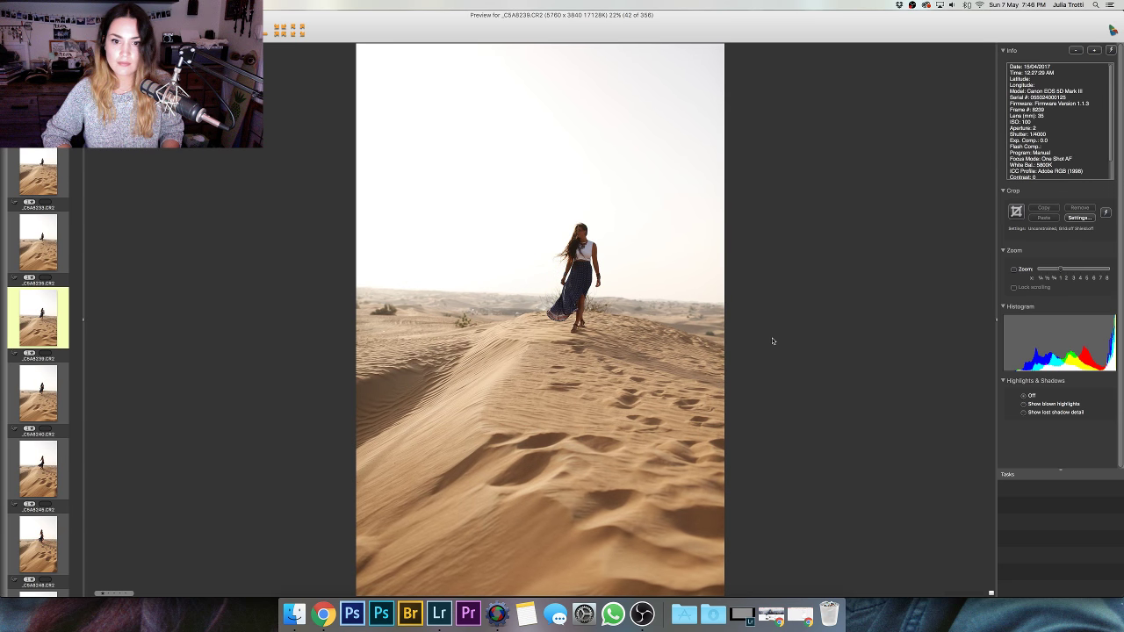
key(Right)
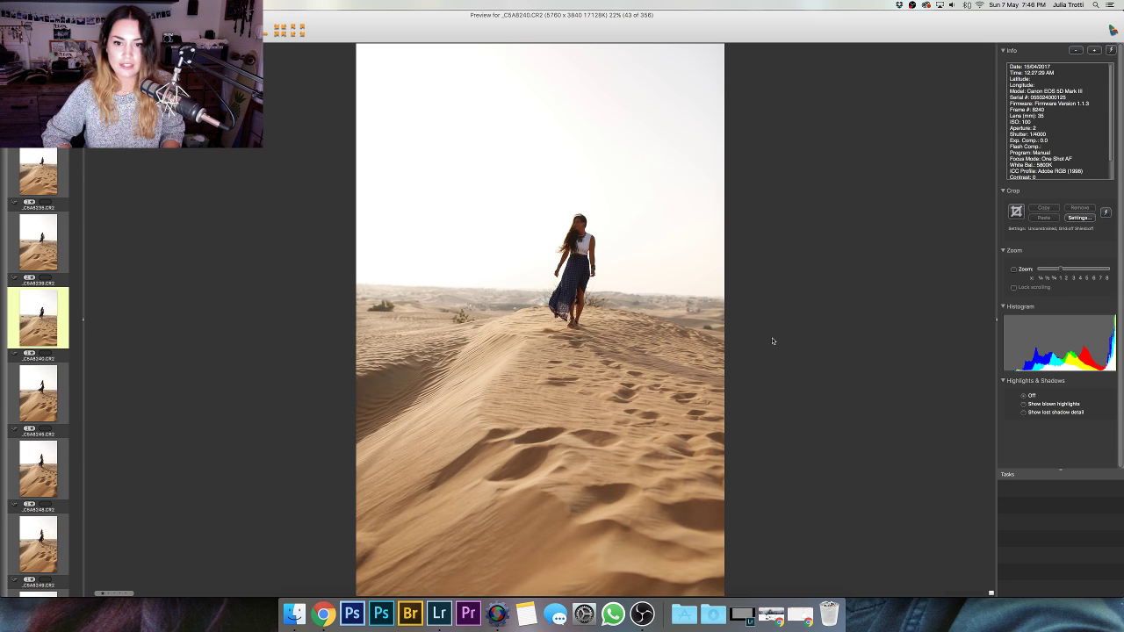
key(Right)
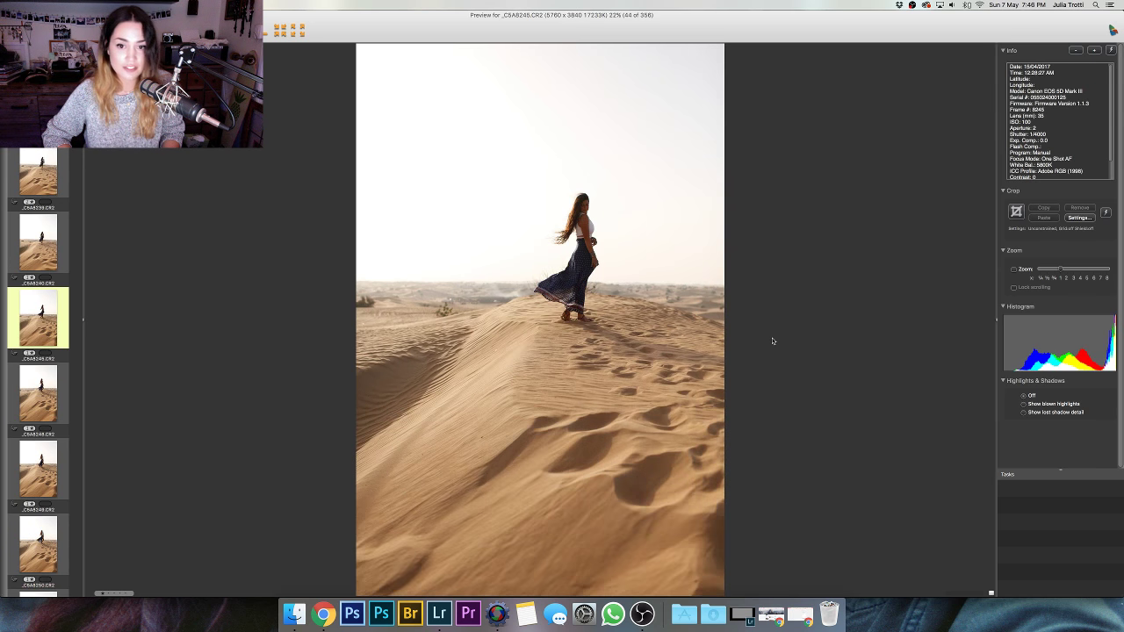
key(Right)
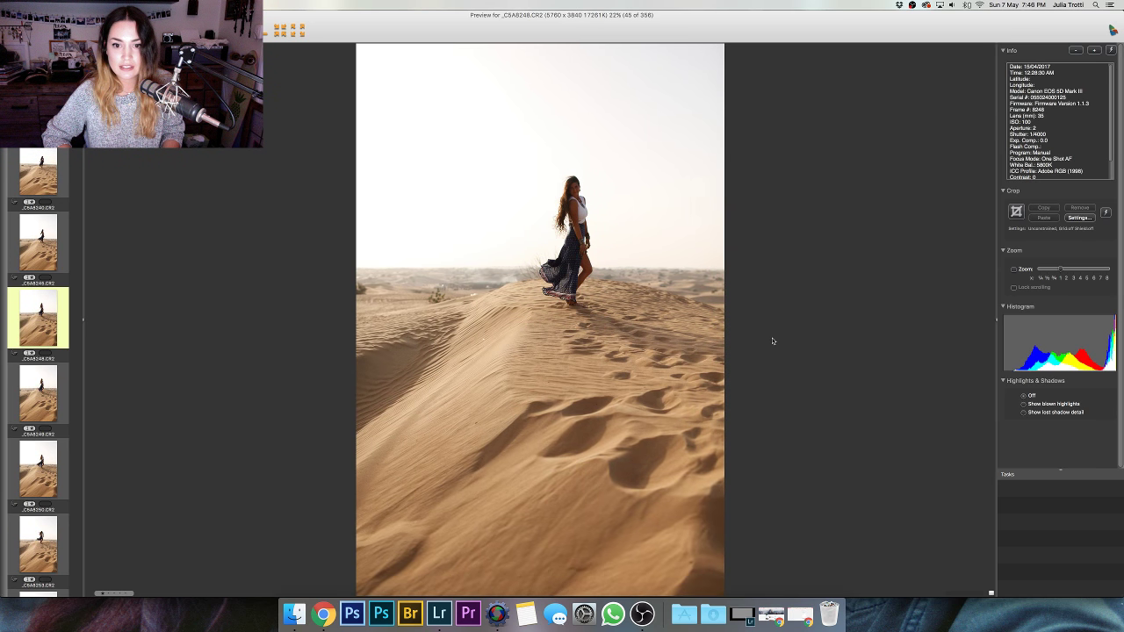
key(Right)
key(Right)
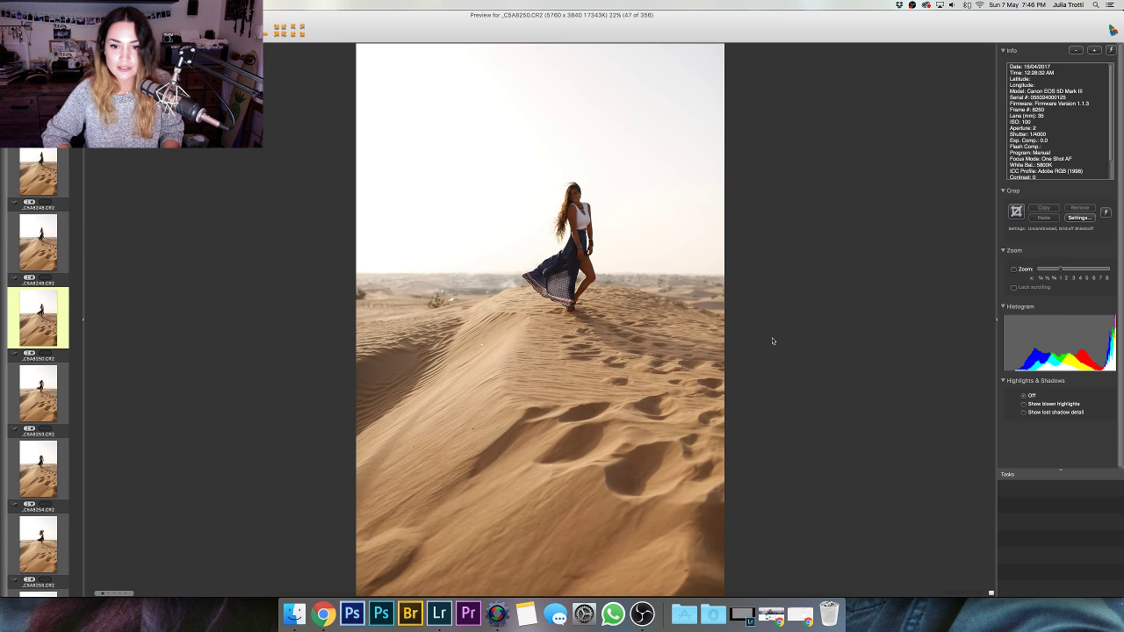
key(Right)
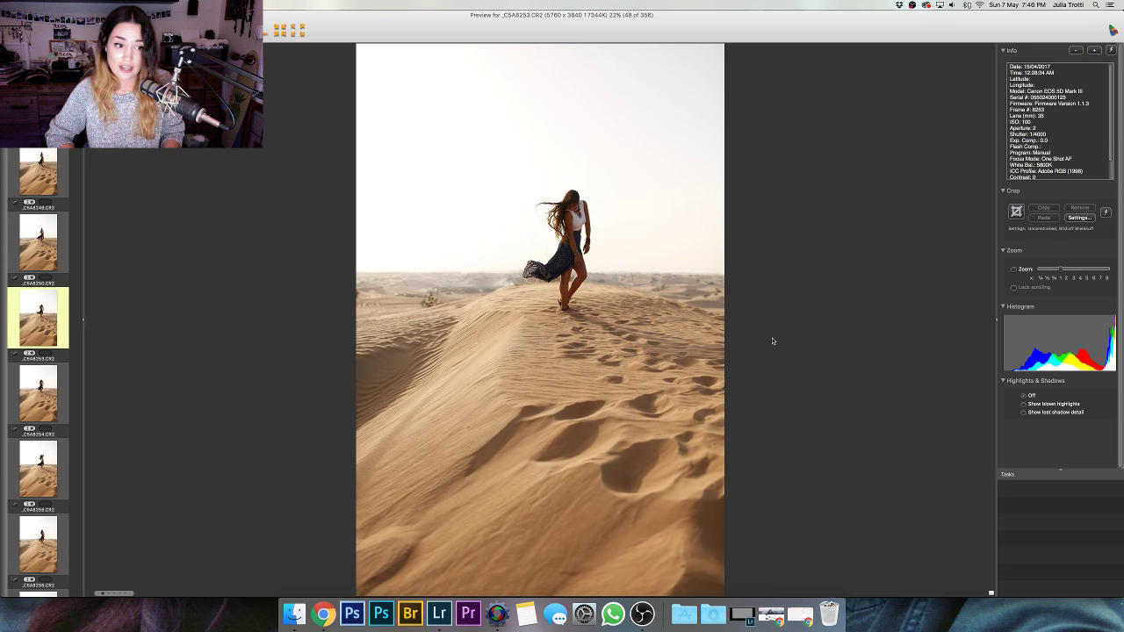
- Compare the 48th, 49th and 50th photos by moving back and forth between them, finishing on the 48th
key(Right)
key(Right)
key(Right)
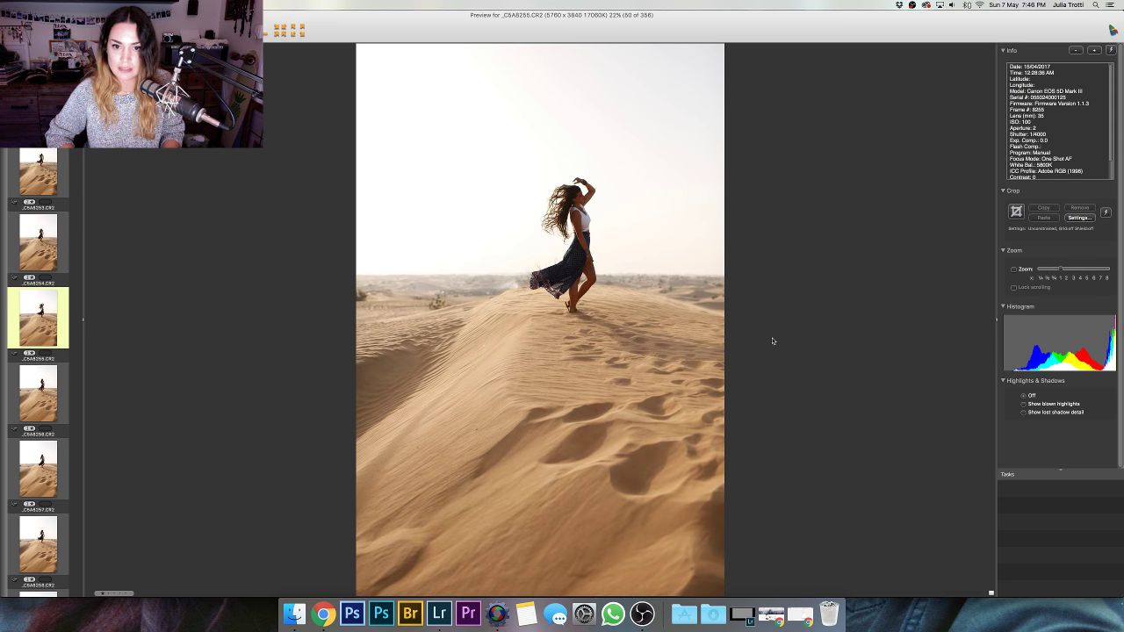
key(Left)
key(Left)
key(Left)
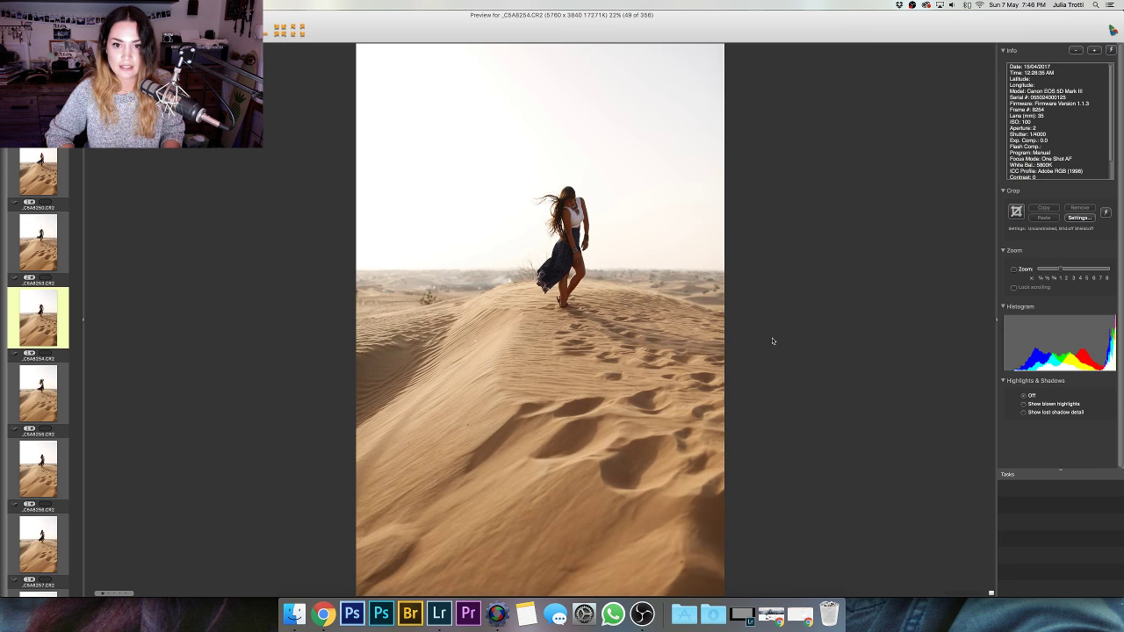
key(Right)
key(Right)
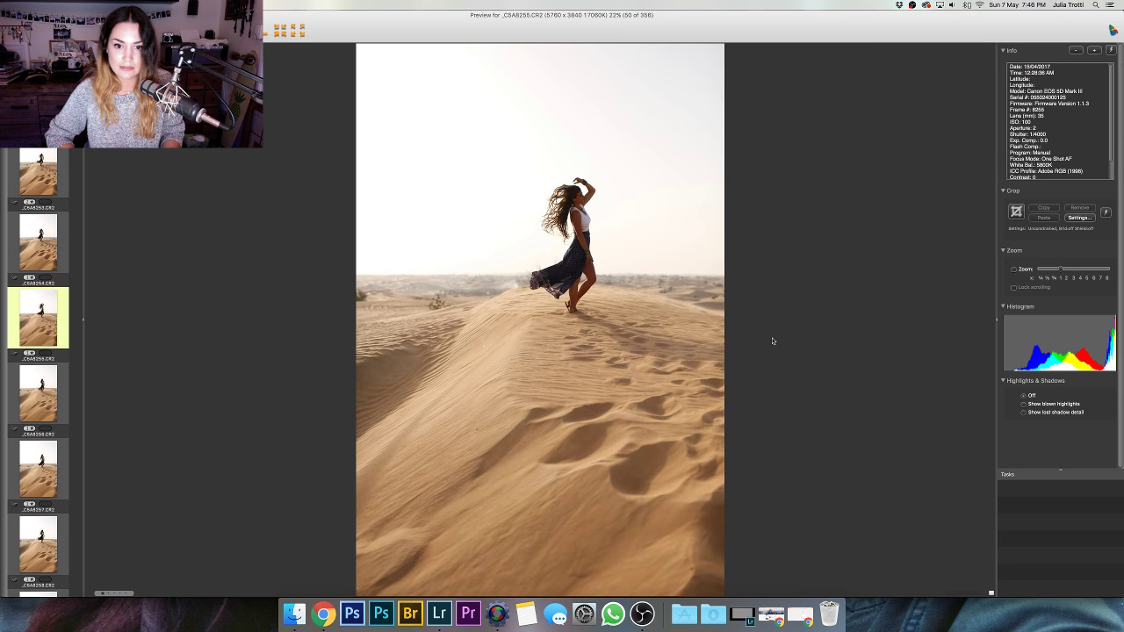
key(Left)
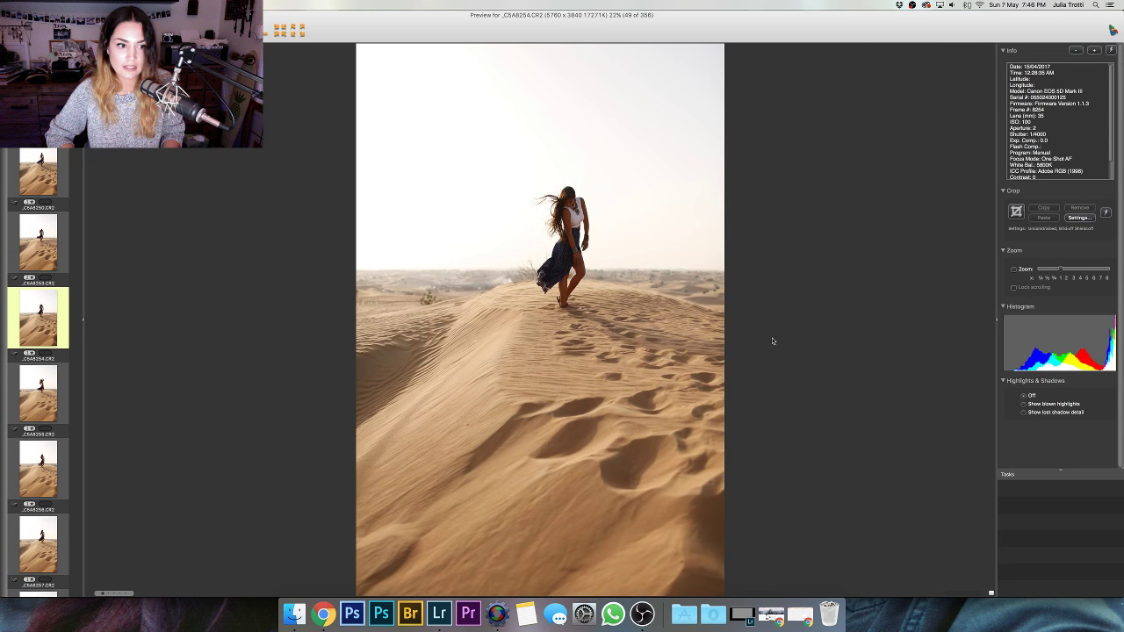
key(Left)
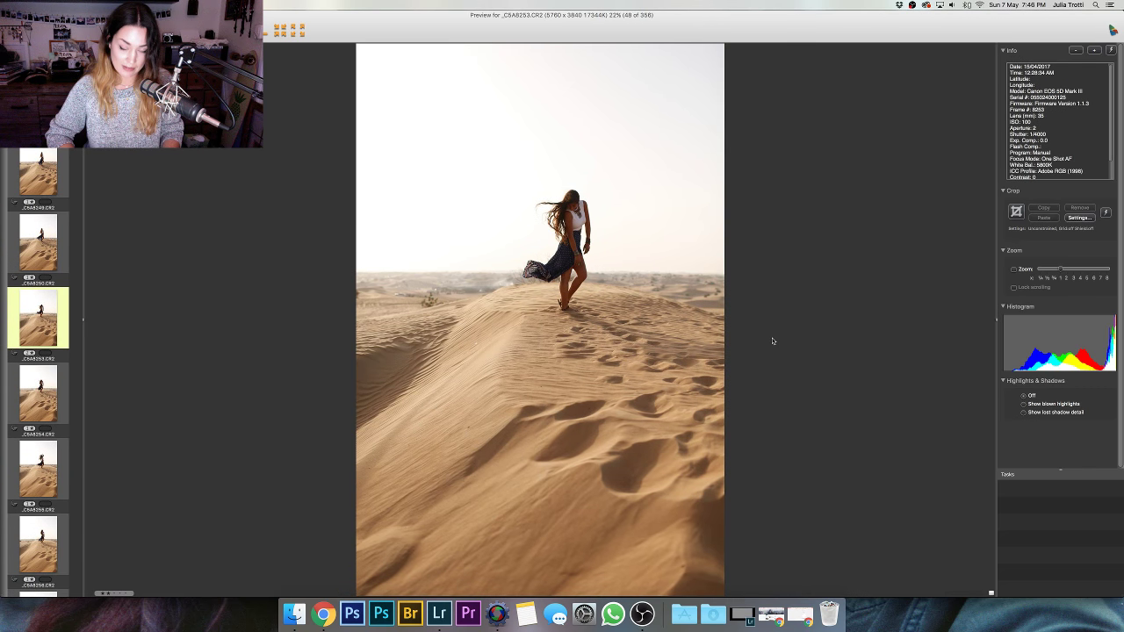
- Review the following shots one by one in the large preview, from the 49th photo through the 62nd
key(Right)
key(Right)
key(Right)
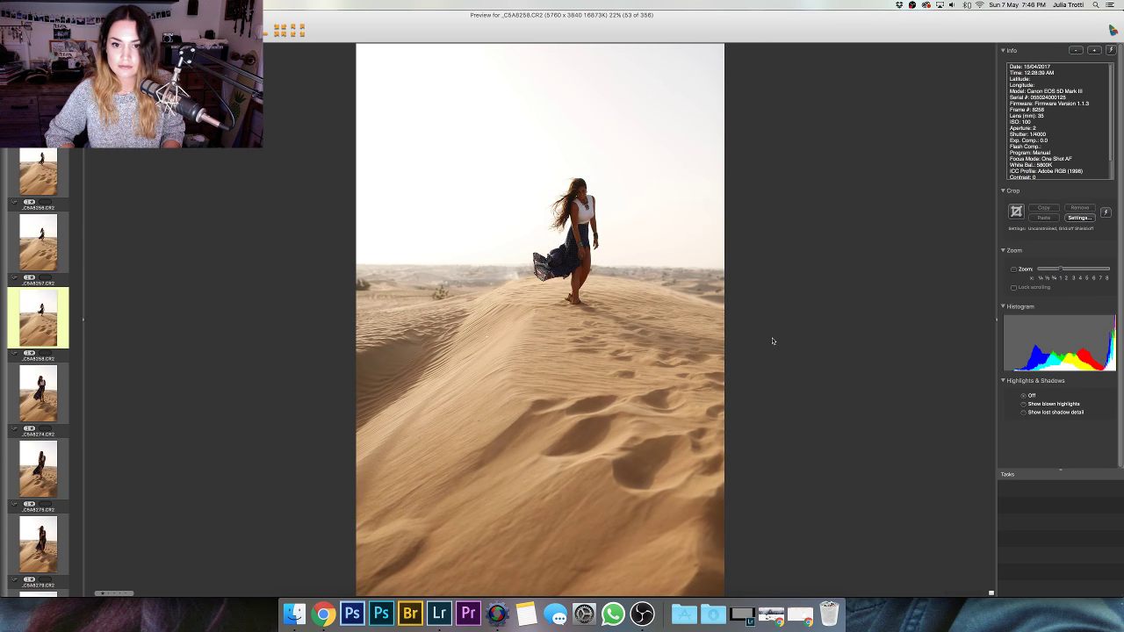
key(Right)
key(Right)
key(Right)
key(Right)
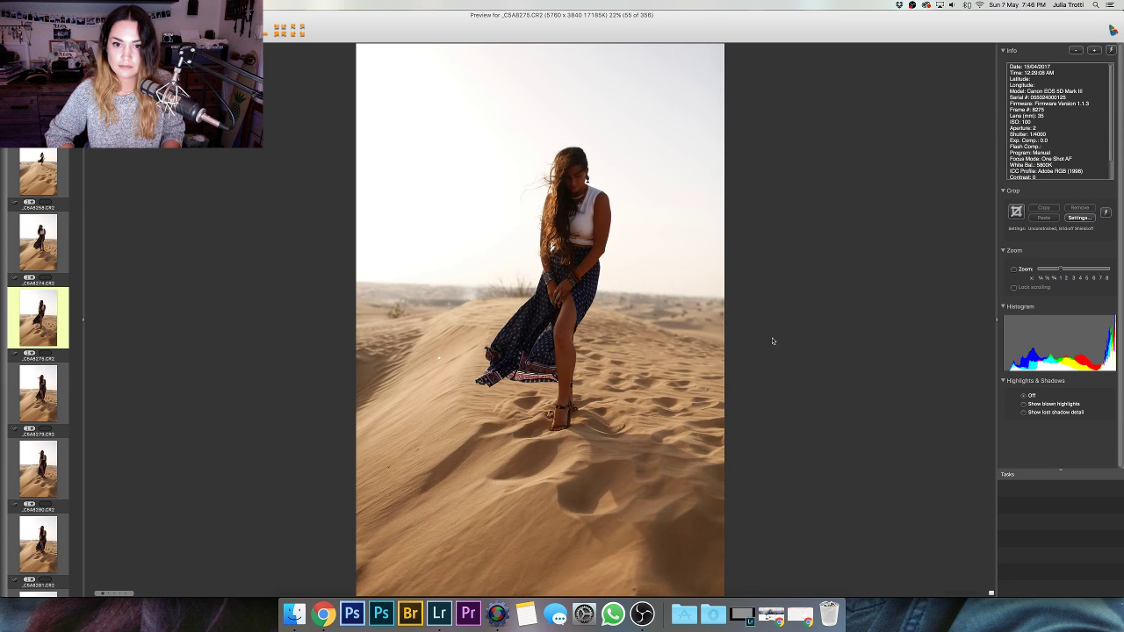
key(Right)
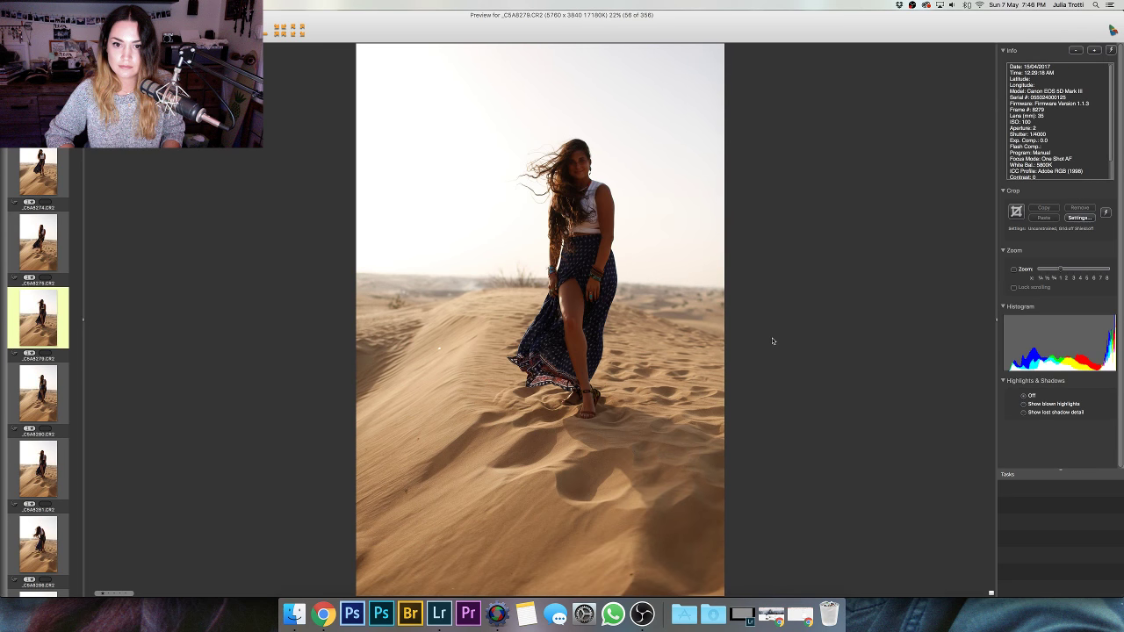
key(Right)
key(Right)
key(Right)
key(Right)
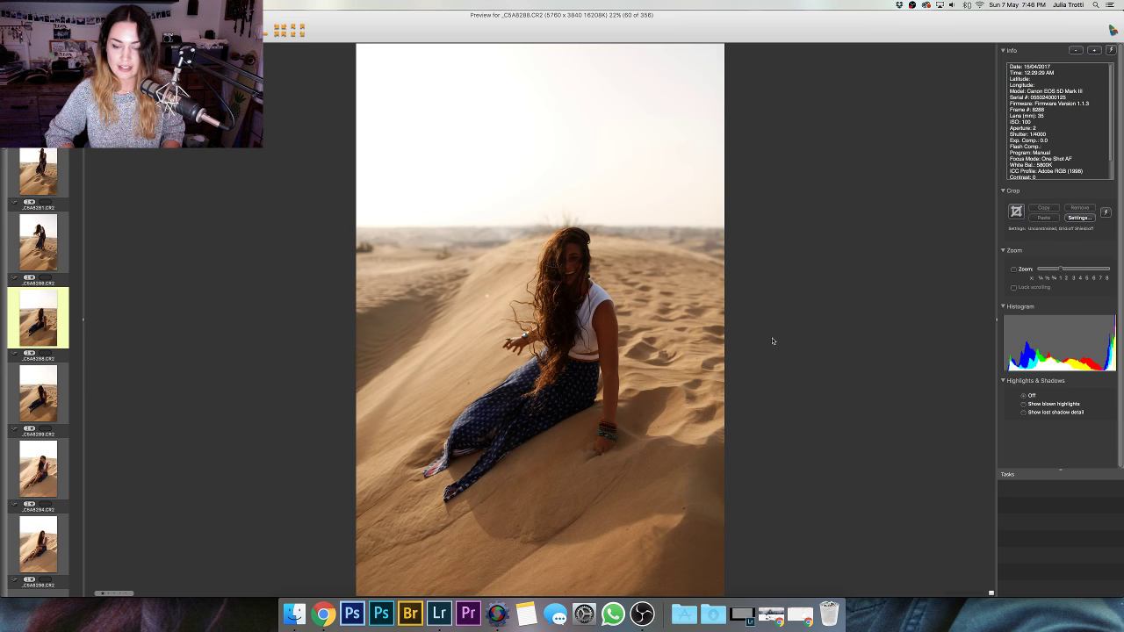
key(Right)
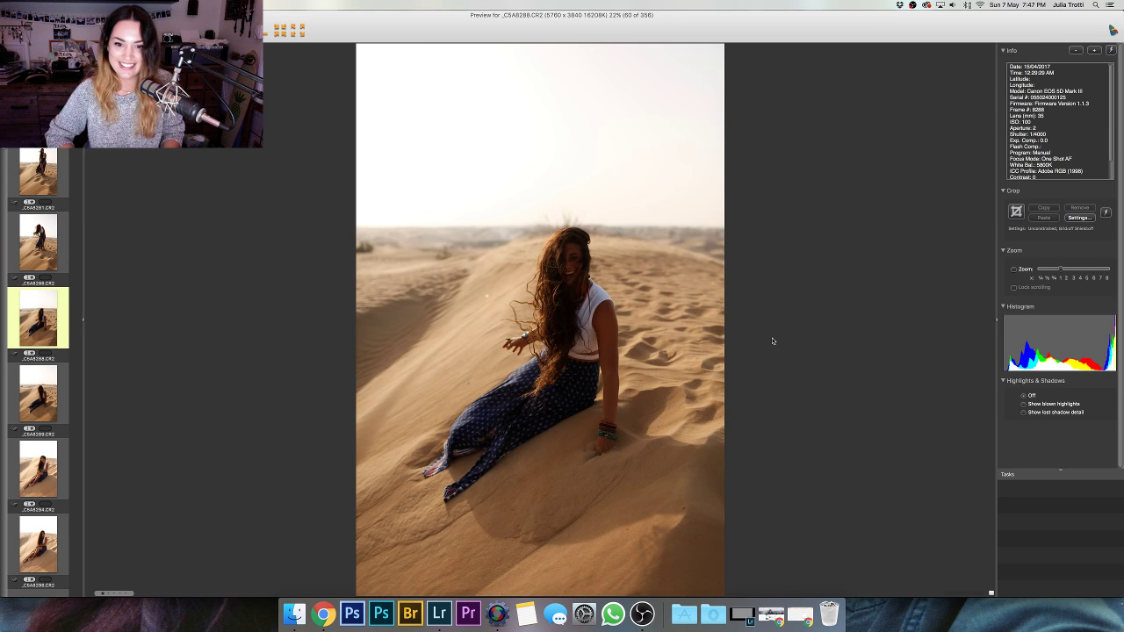
key(Right)
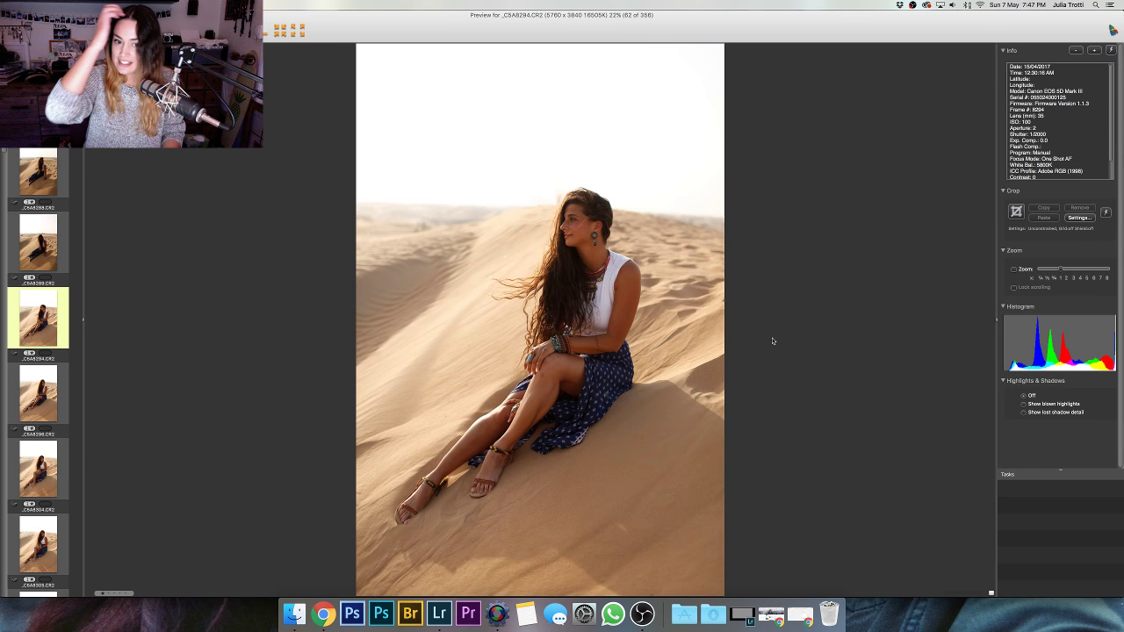
- Compare the 63rd and 64th photos of the woman seated on the dune, finishing on the 64th
key(Right)
key(Right)
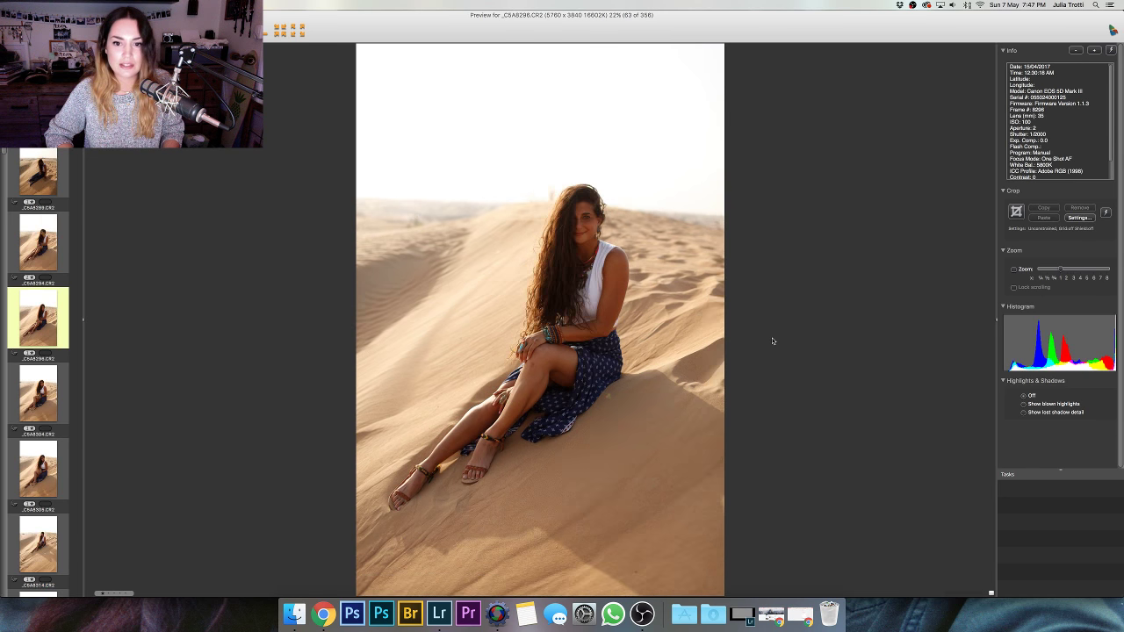
key(Left)
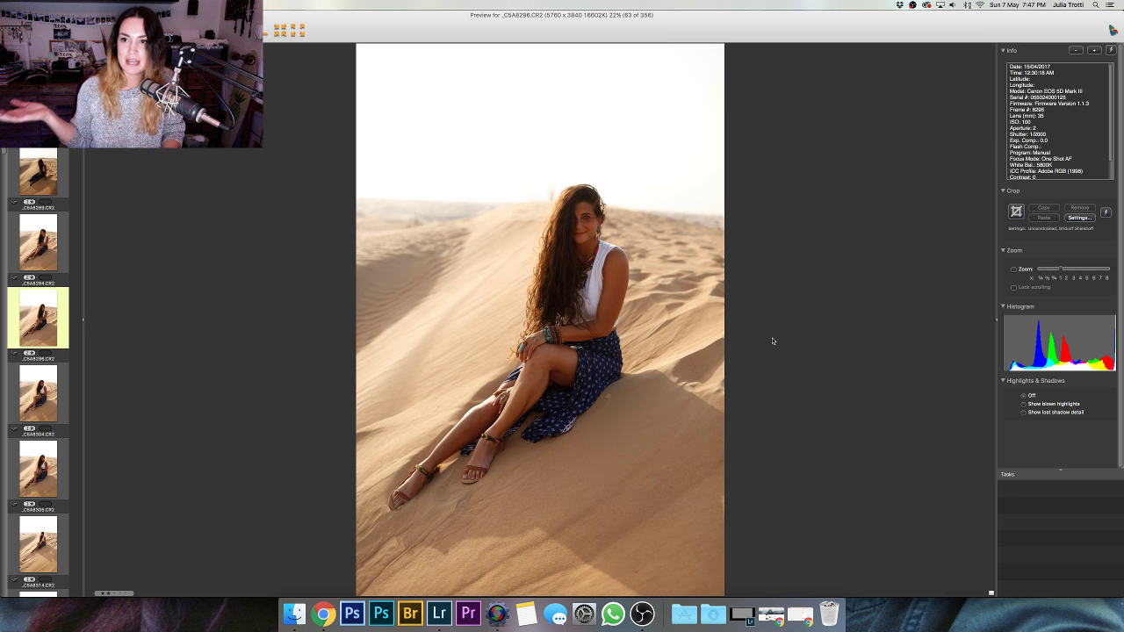
key(Right)
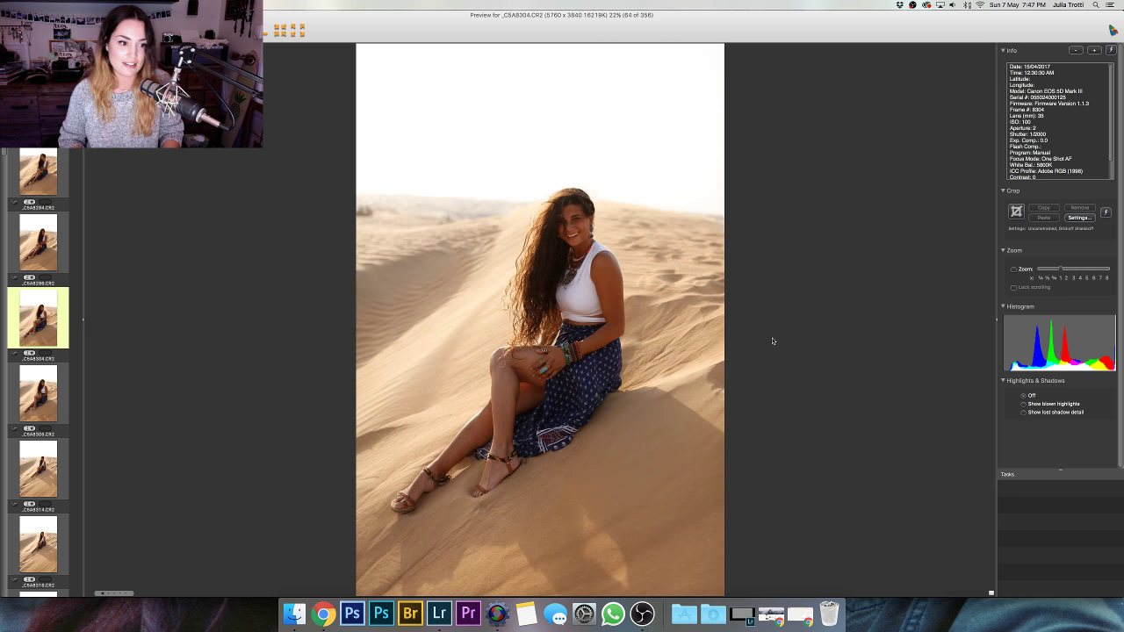
- Review the seated dune shots one by one from the 65th photo to the 69th, with the man standing behind
key(Right)
key(Right)
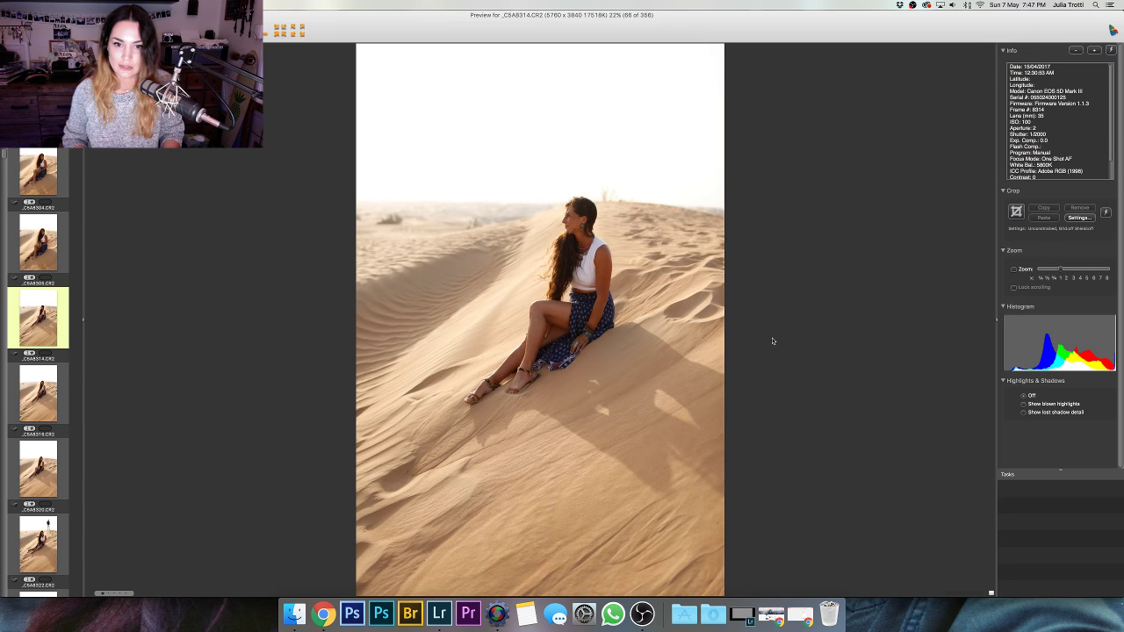
key(Right)
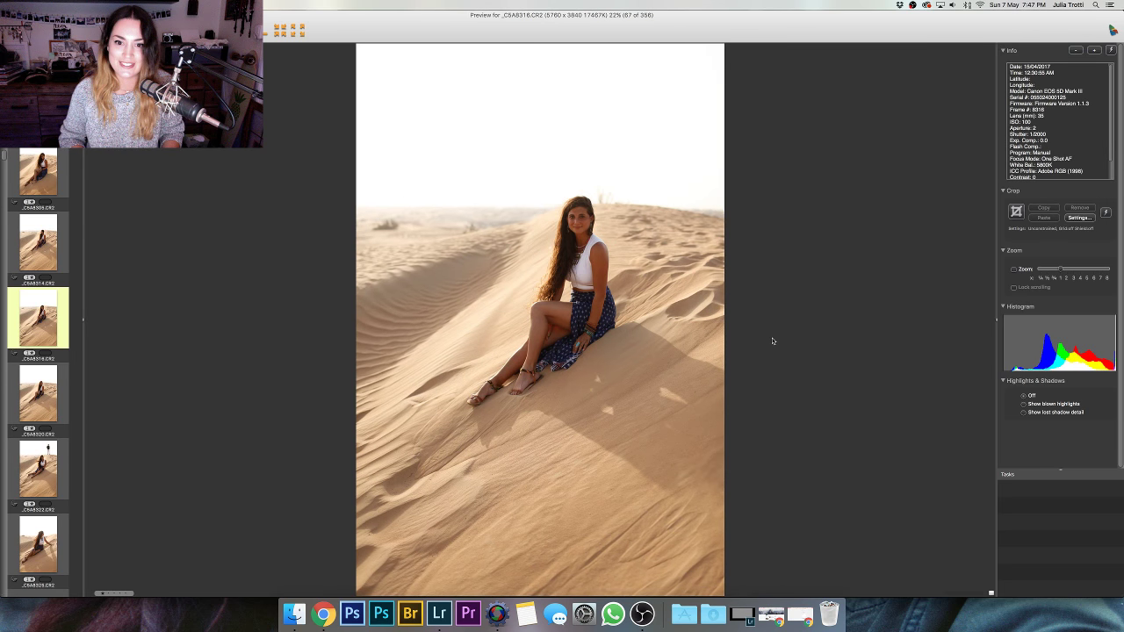
key(Right)
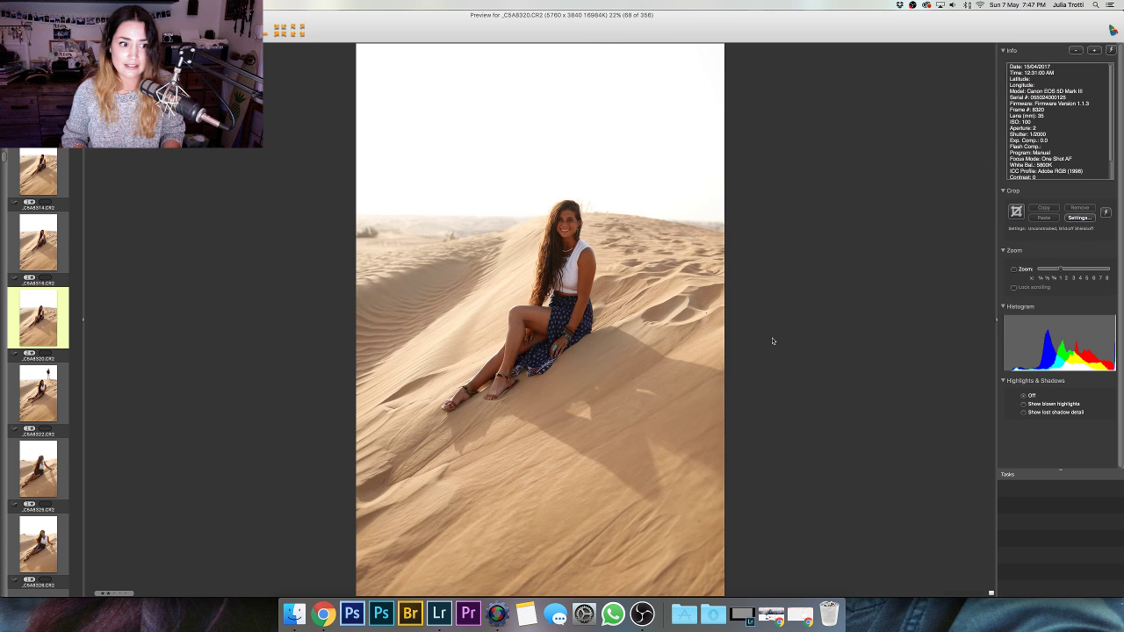
key(Right)
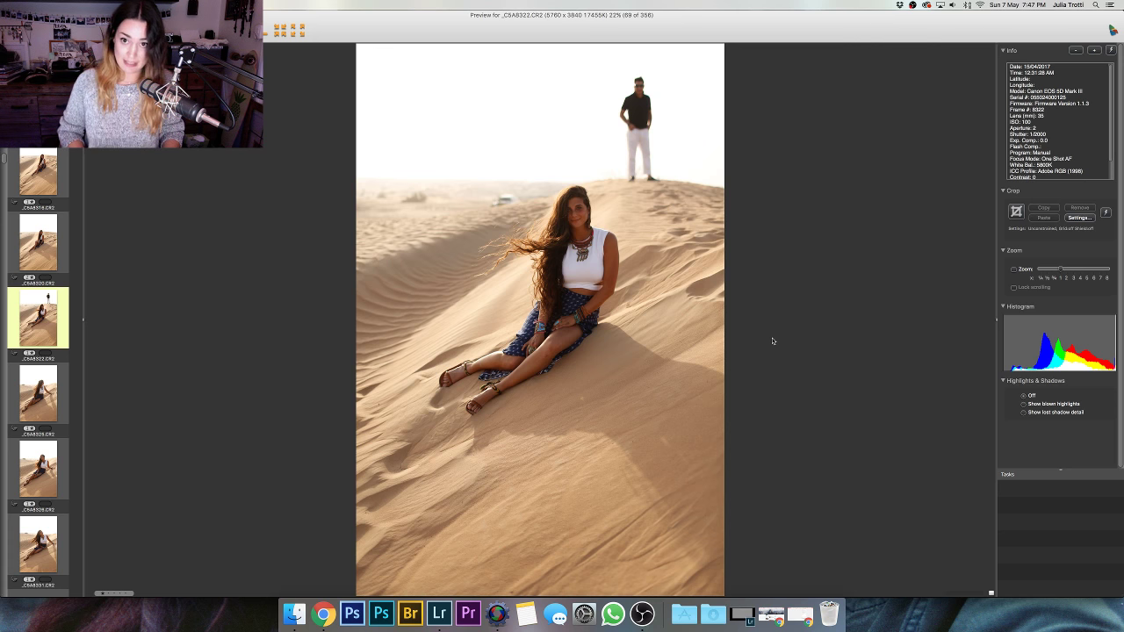
- Compare the 69th photo, with the man in the background, against the 70th, finishing on the 70th
key(Right)
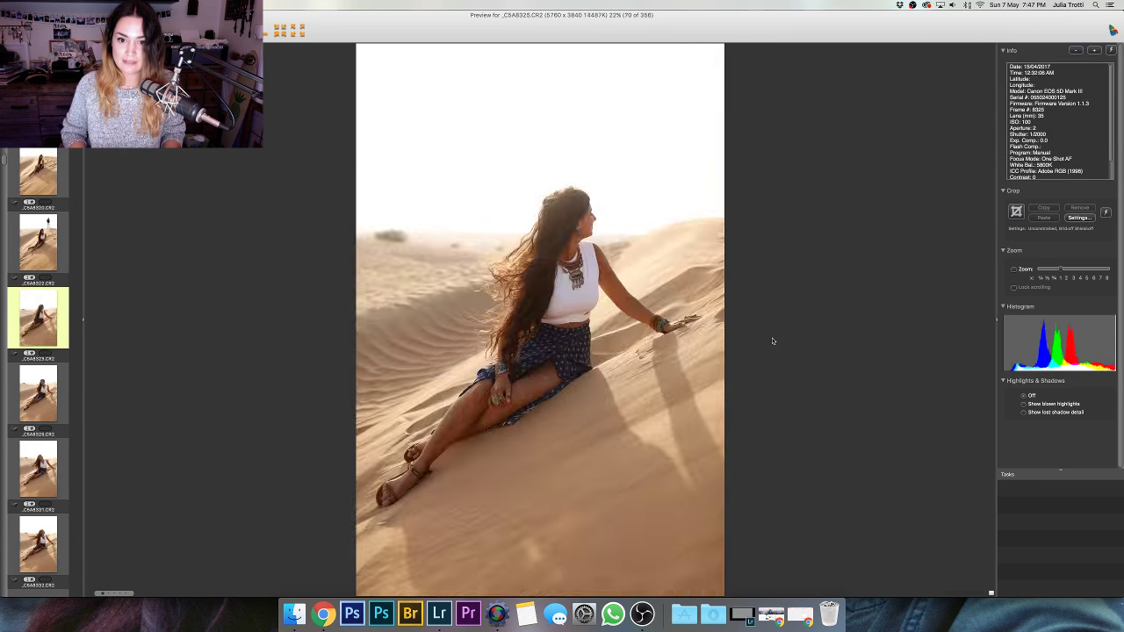
key(Left)
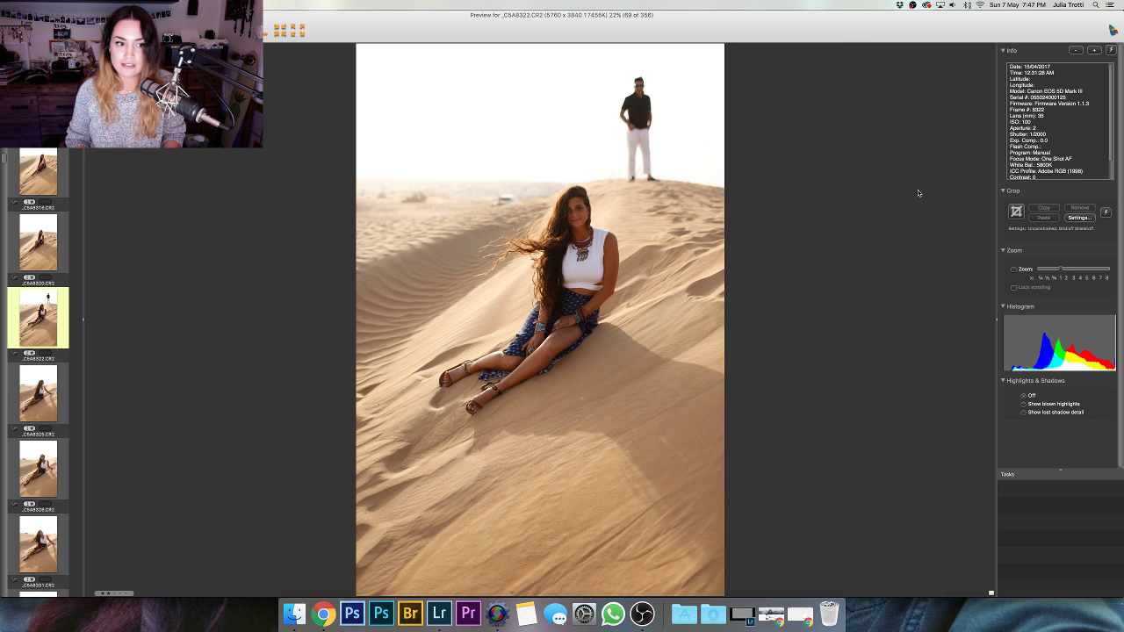
key(Right)
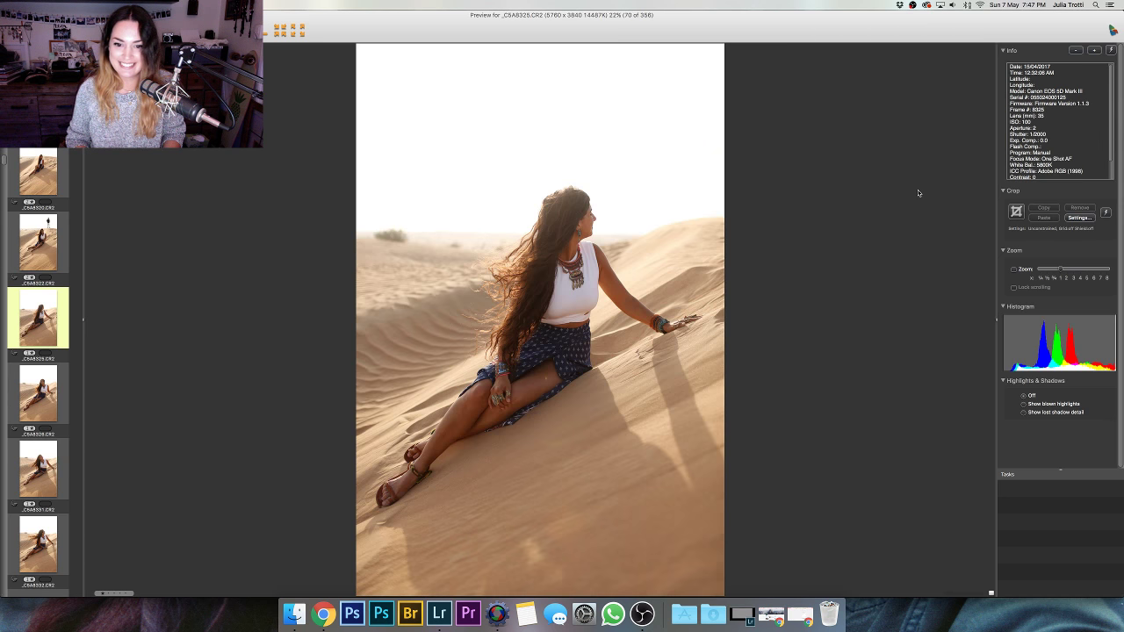
- Review the reclining dune shots from the 71st photo to the 75th, rechecking the 71st and 75th against the photos following them
key(Right)
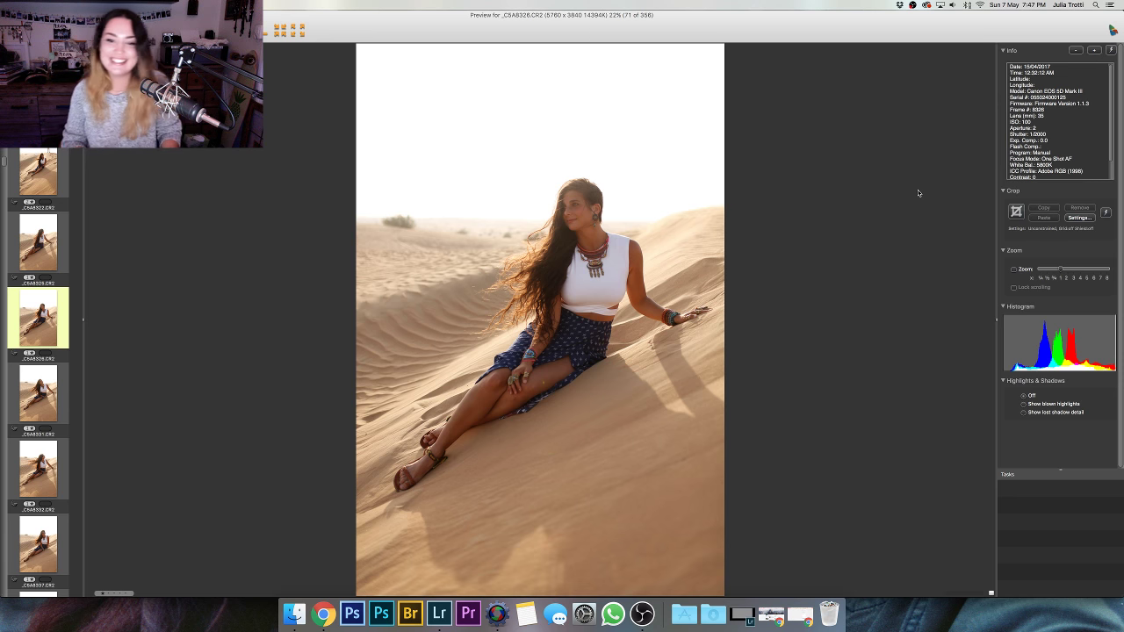
key(Right)
key(Left)
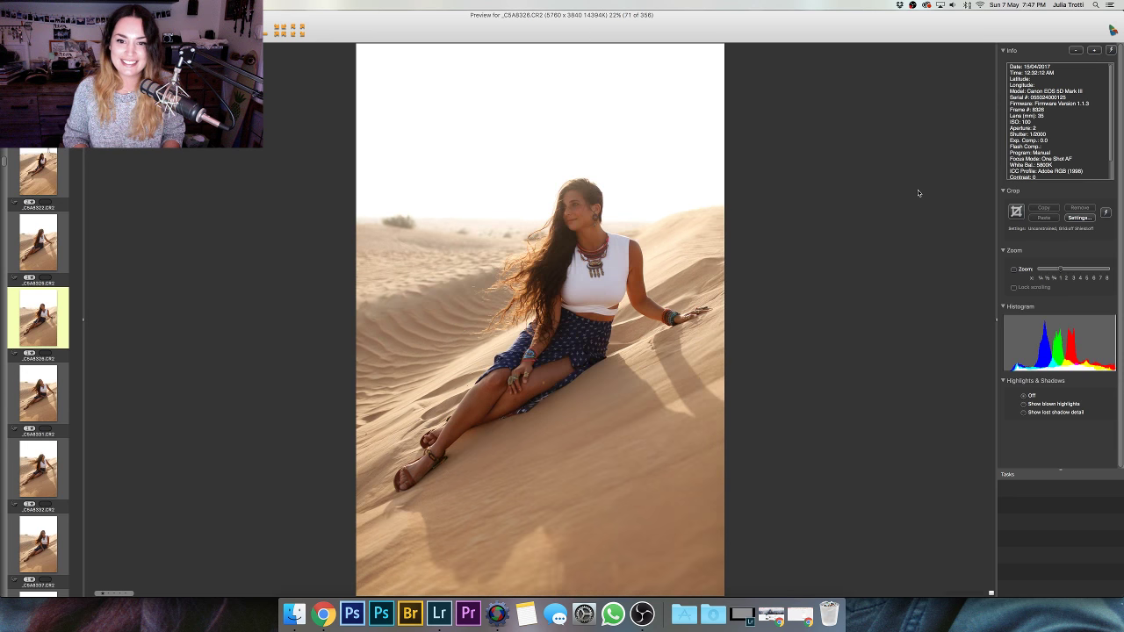
key(Right)
key(Right)
key(Right)
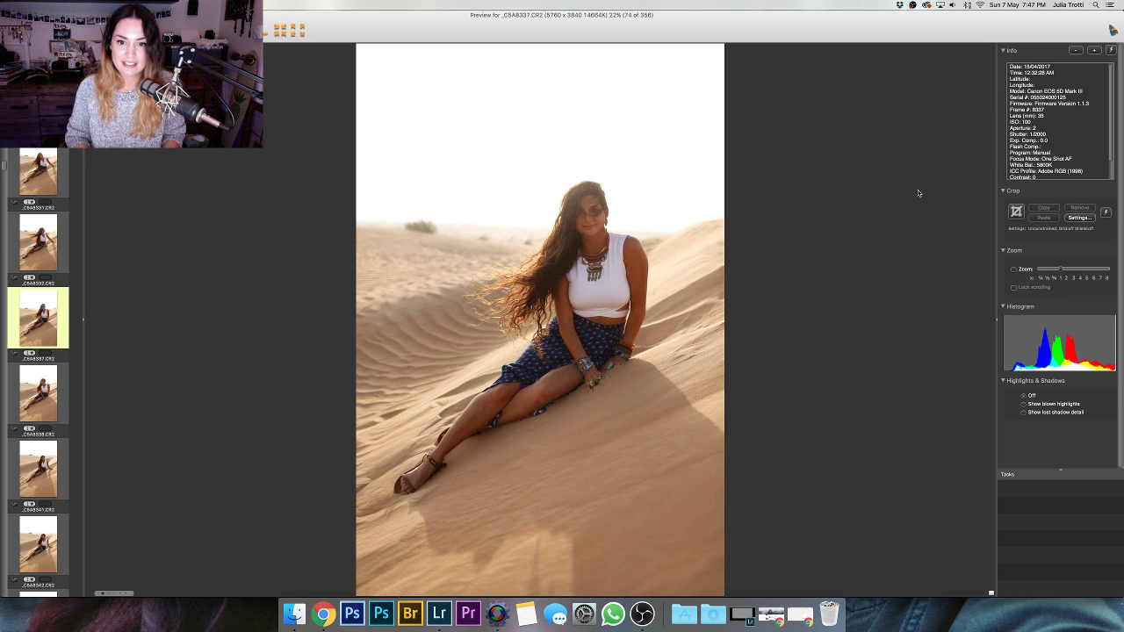
key(Right)
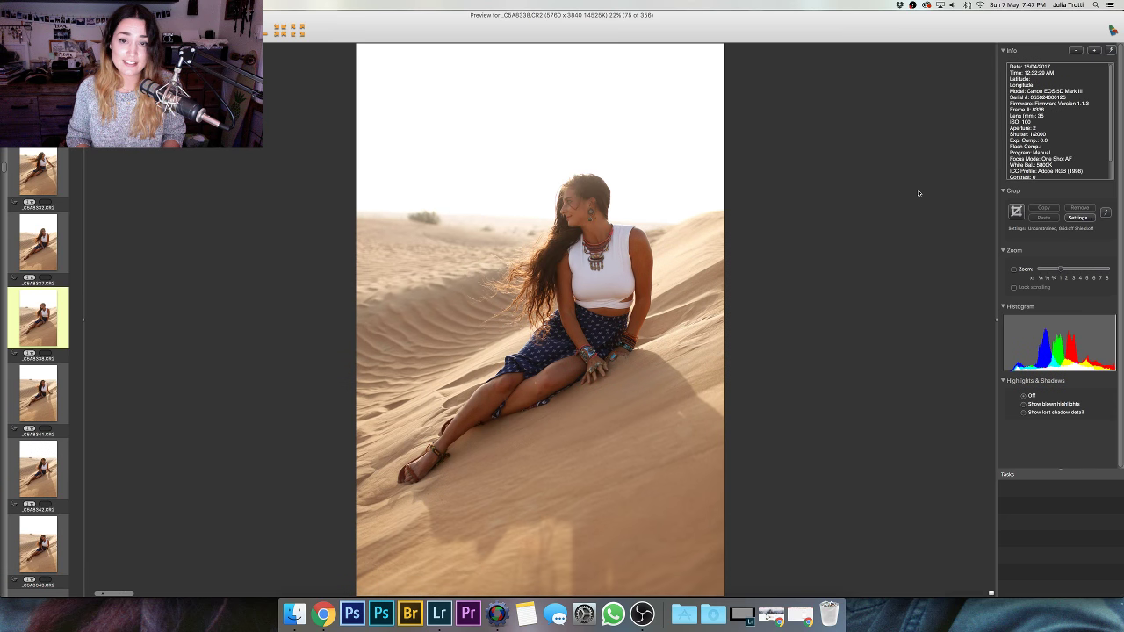
key(Right)
key(Left)
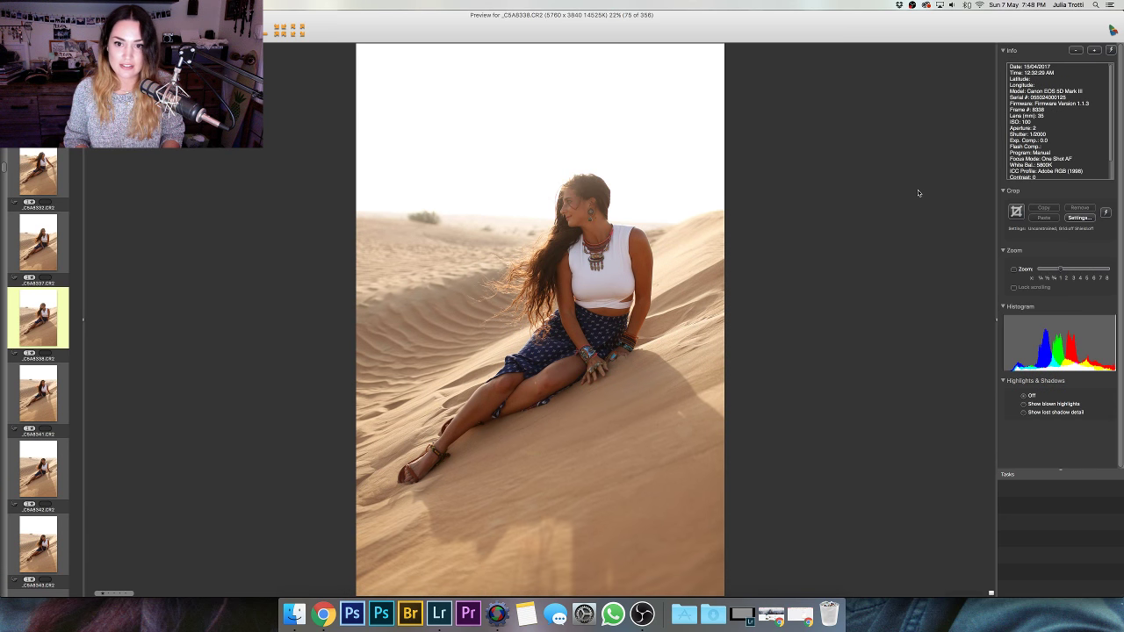
- Review the remaining reclining dune shots up to the 78th photo, rechecking the 77th against the 78th
key(Right)
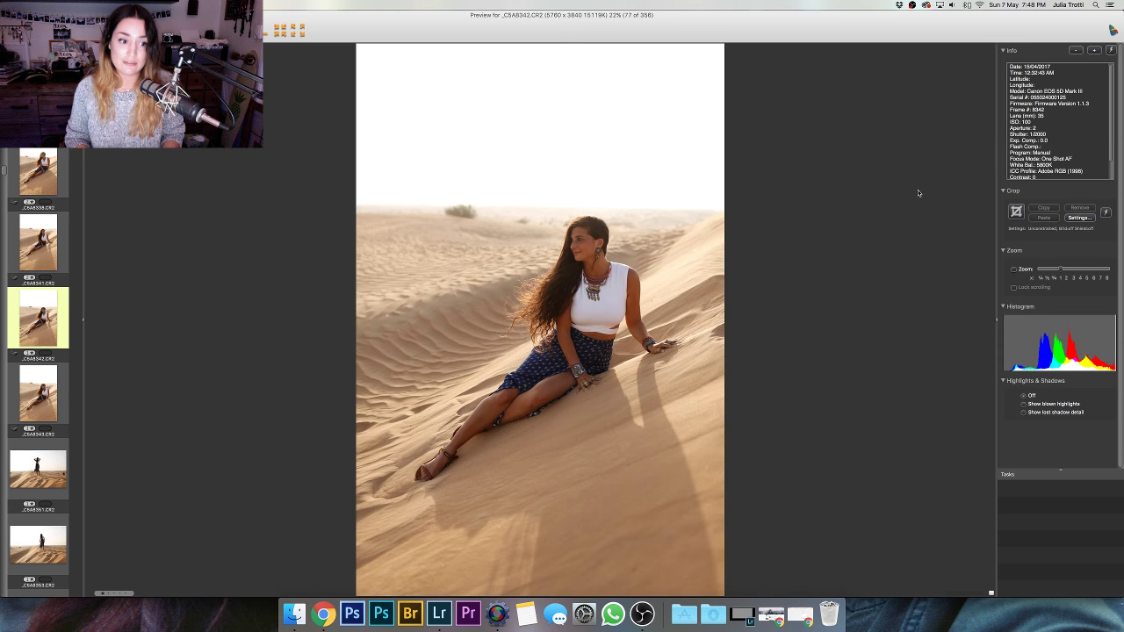
key(Right)
key(Left)
key(Right)
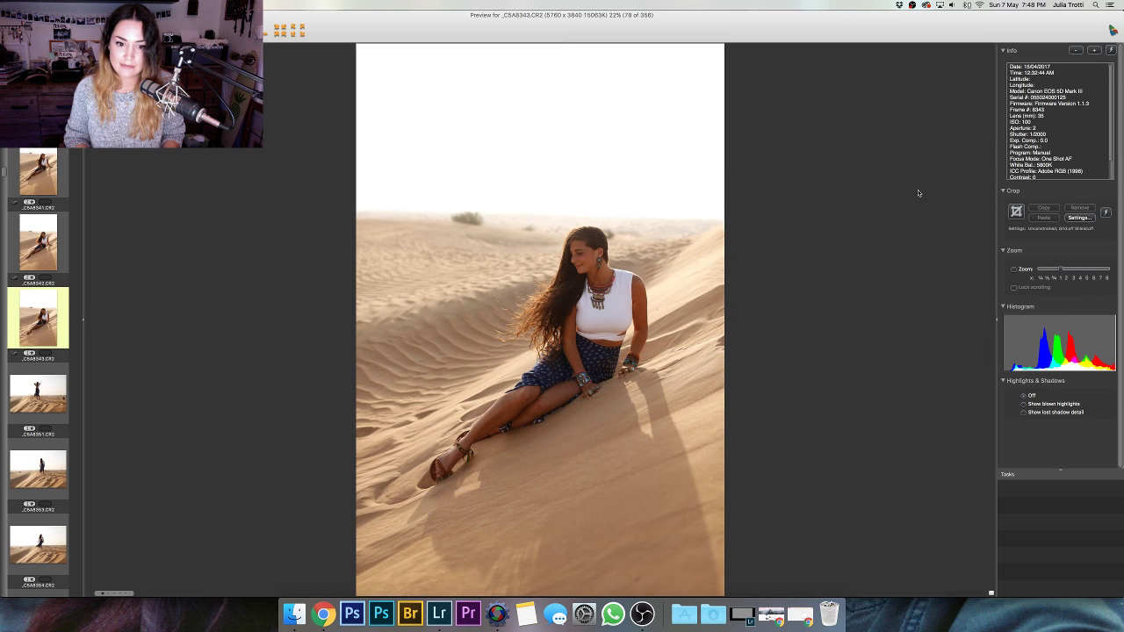
- Compare the 79th and 80th photos of the woman on the dune crest seen from behind, finishing on the 79th
key(Right)
key(Right)
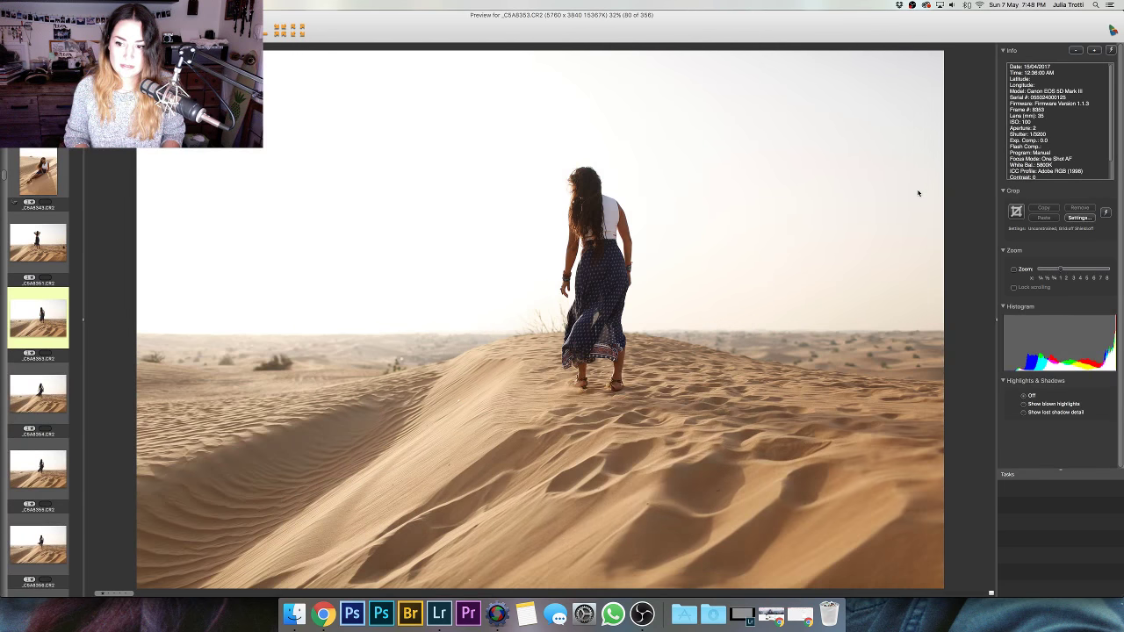
key(Left)
key(Left)
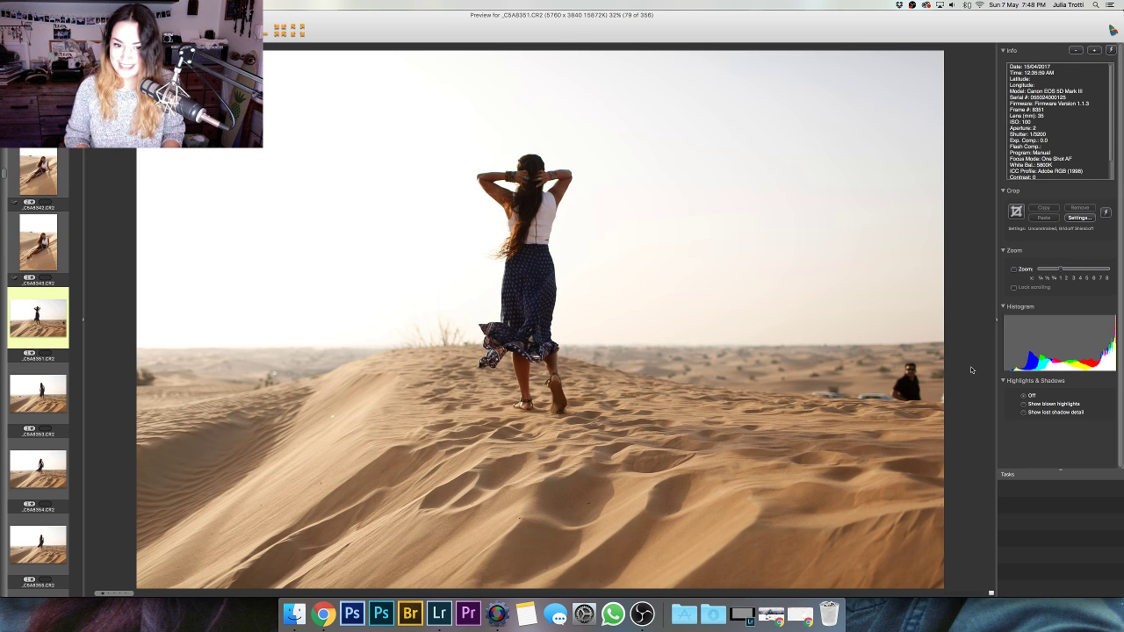
- Review the shots of the woman walking along the dune crest from the 80th photo to the 84th
key(Right)
key(Right)
key(Right)
key(Right)
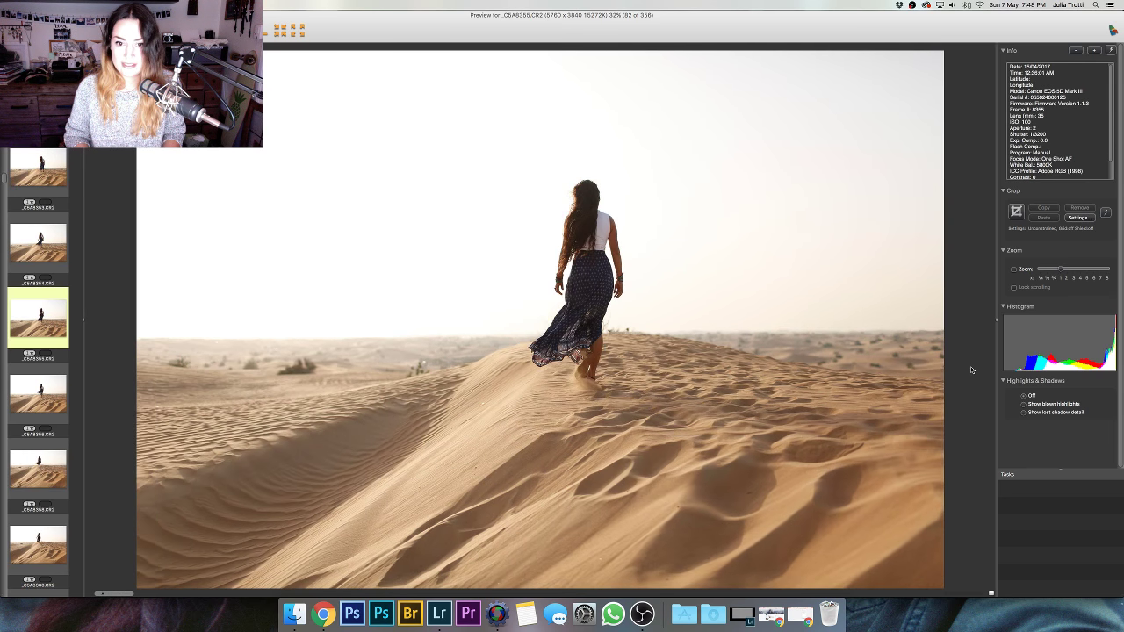
key(Right)
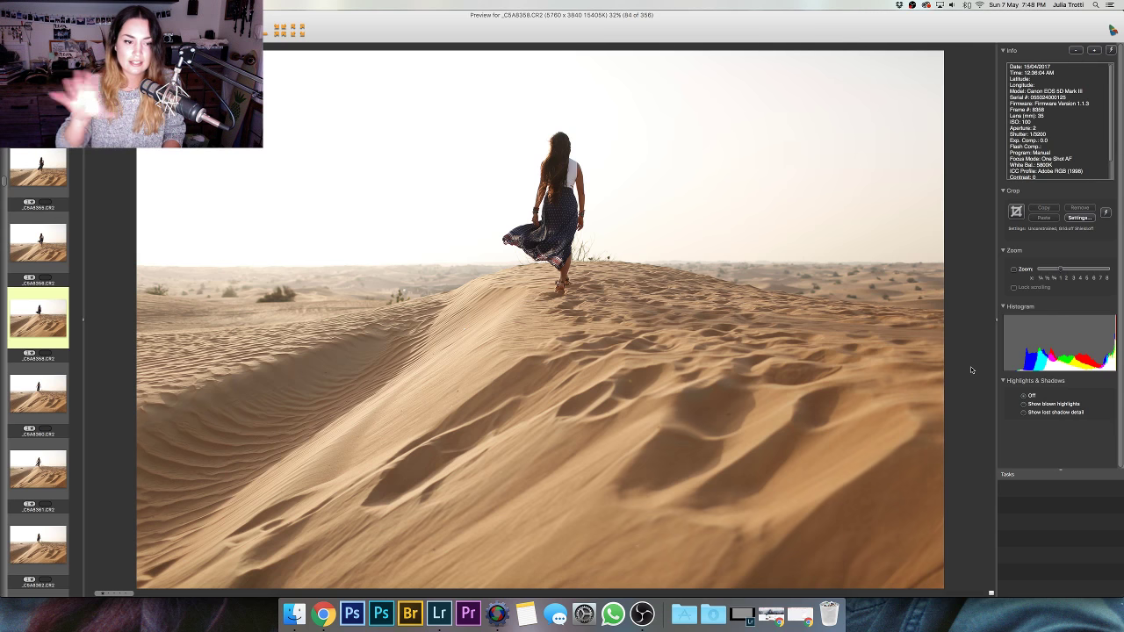
- Compare the 85th and 86th walking shots back and forth and continue to the 87th photo
key(Right)
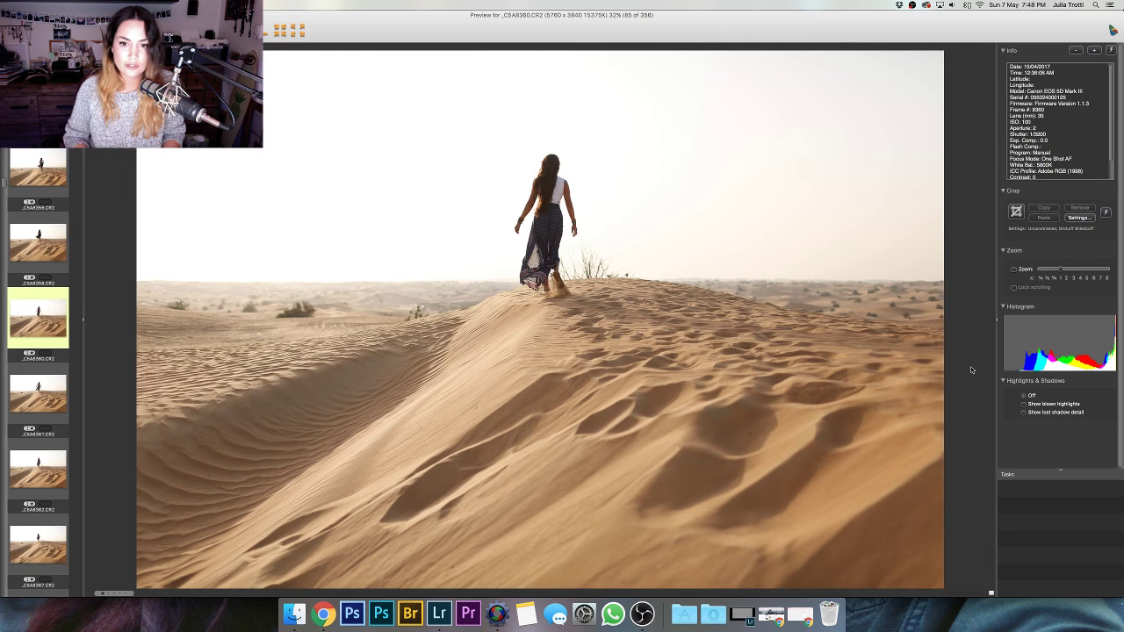
key(Right)
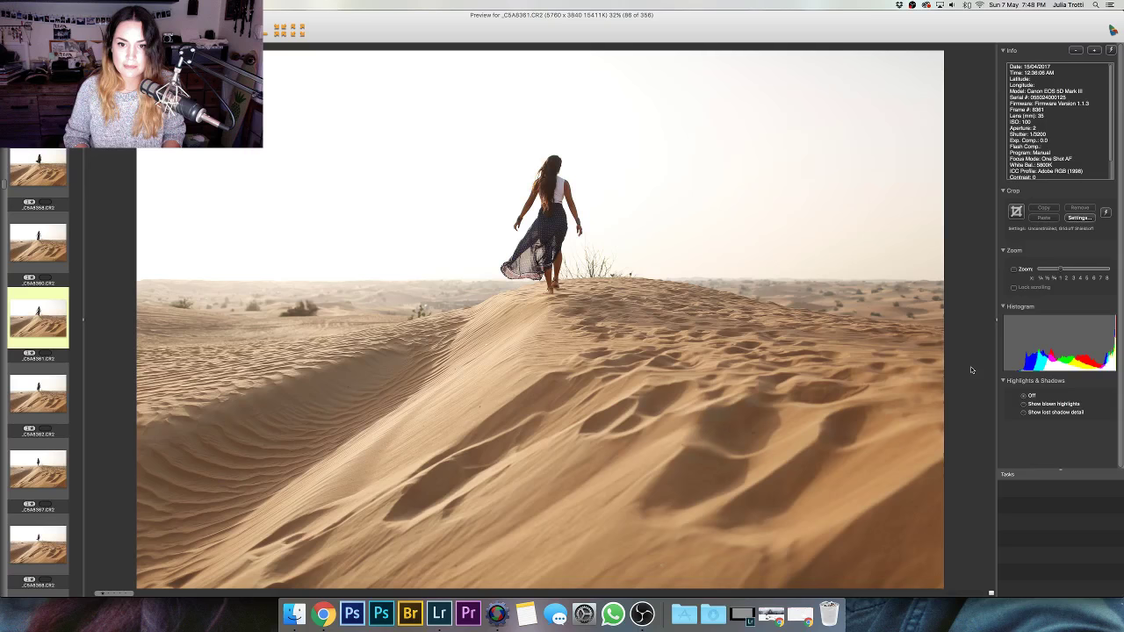
key(Left)
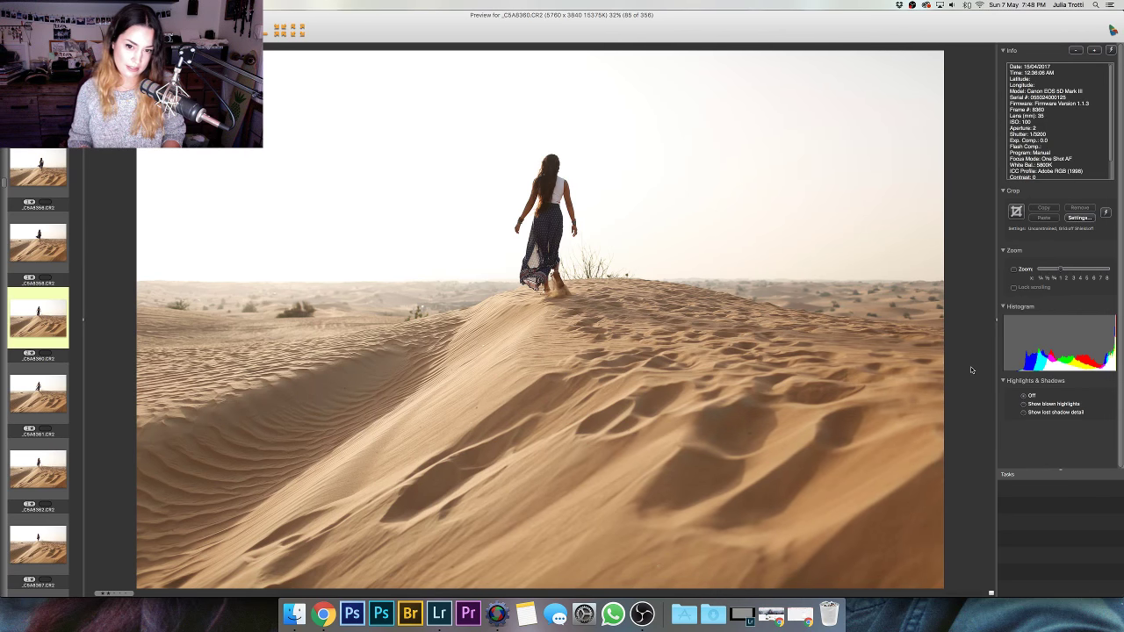
key(Right)
key(Right)
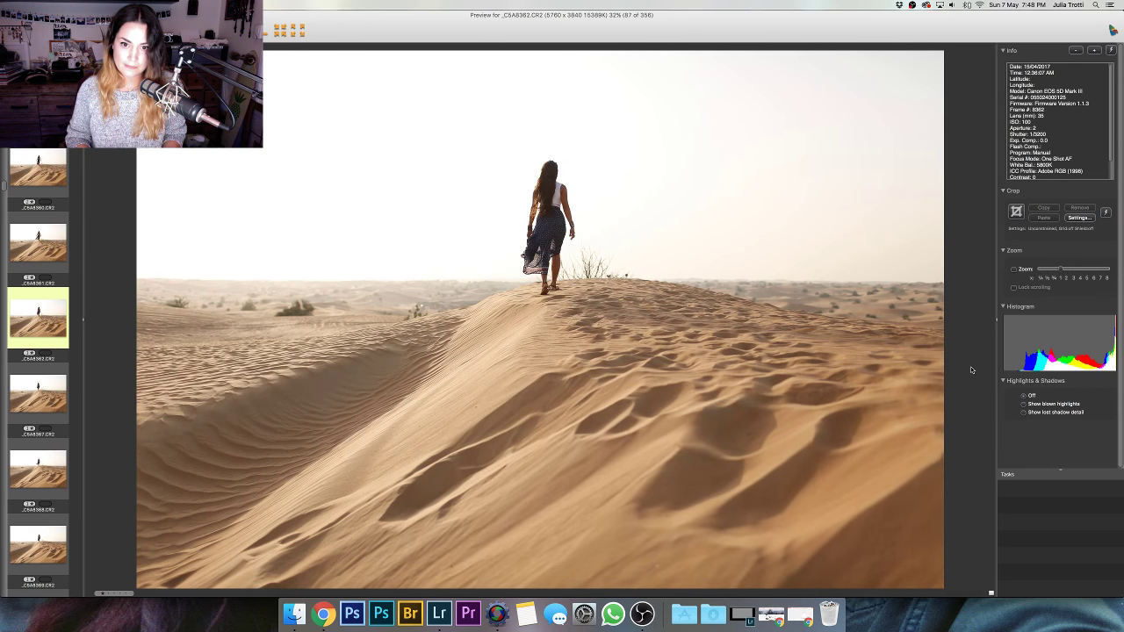
- Review the more distant dune-crest shots one by one from the 88th photo to the 95th
key(Right)
key(Right)
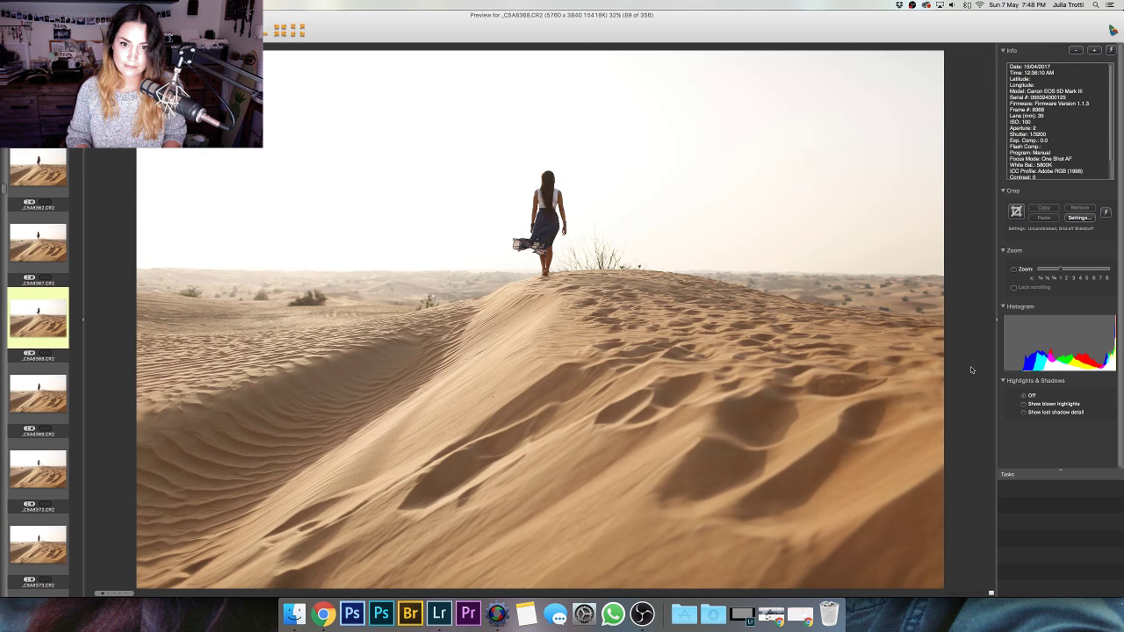
key(Right)
key(Right)
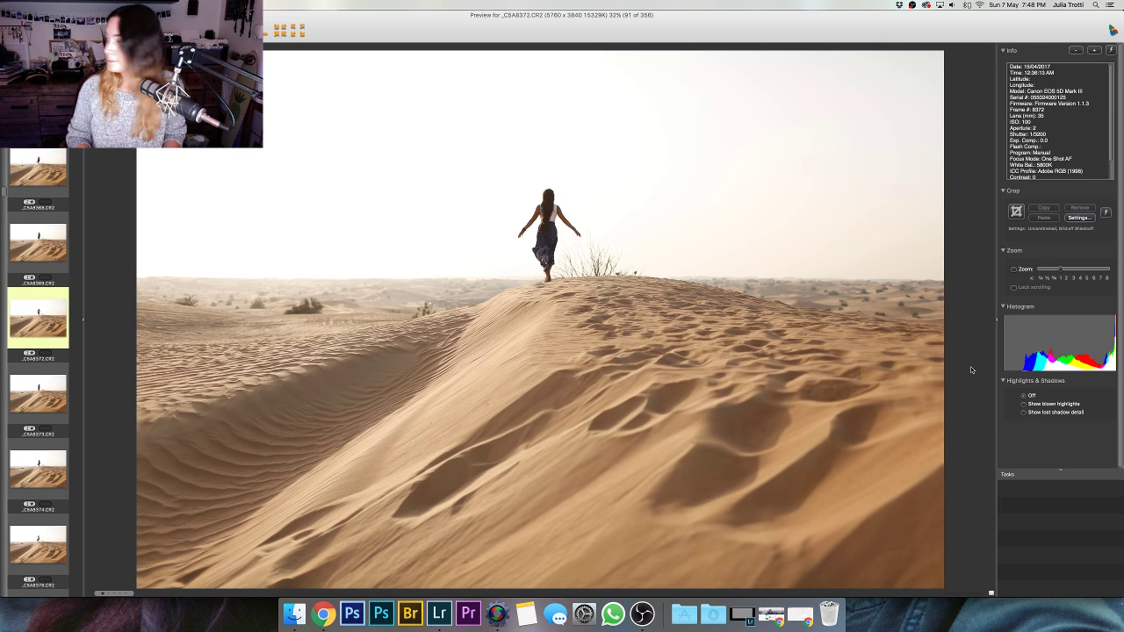
key(Right)
key(Right)
key(Right)
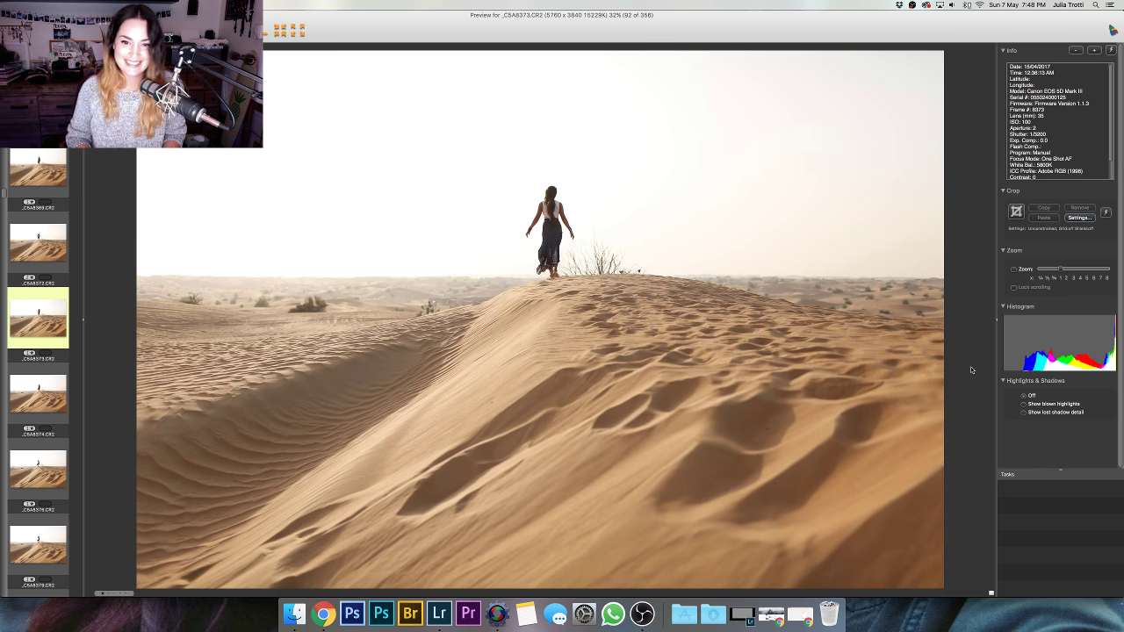
key(Right)
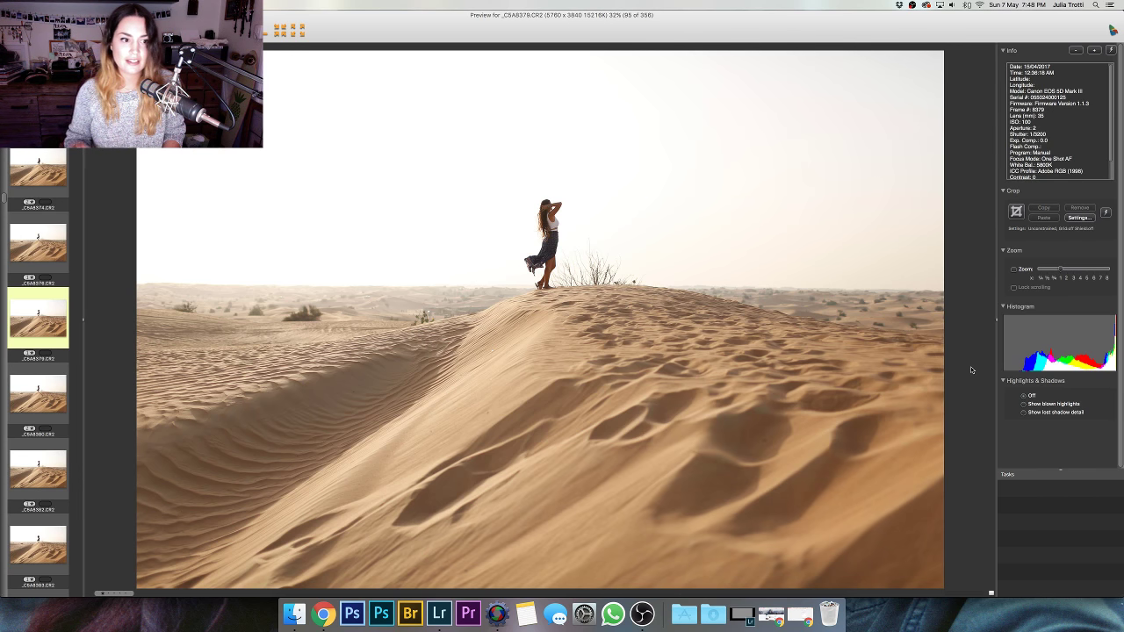
- Compare the 94th, 95th and 96th photos of the woman posing on the crest, finishing on the 95th
key(Left)
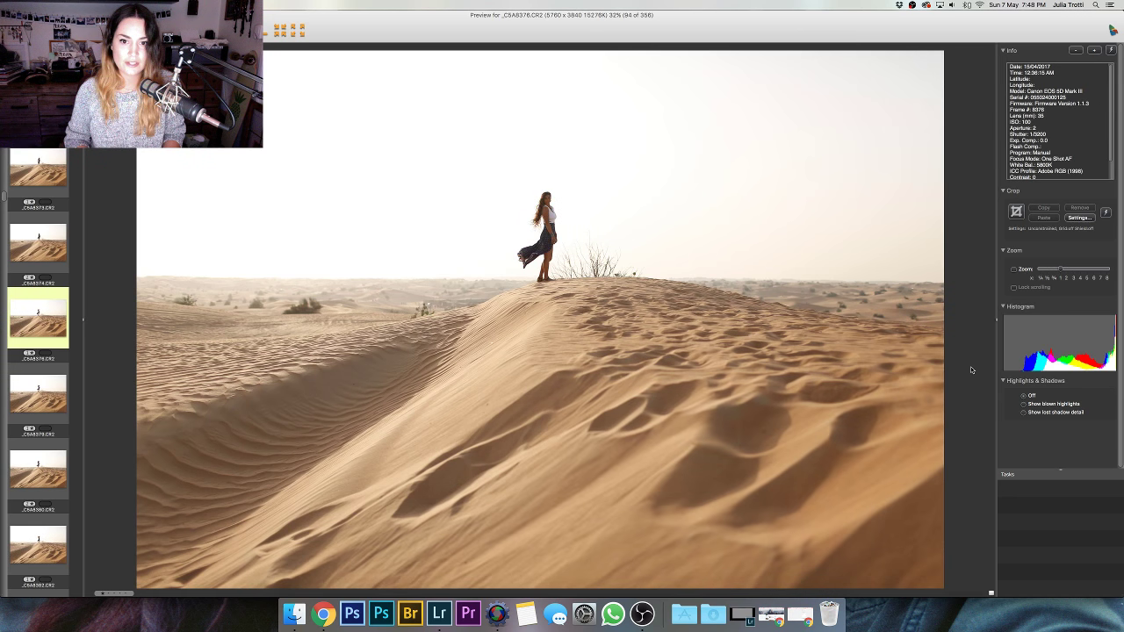
key(Right)
key(Right)
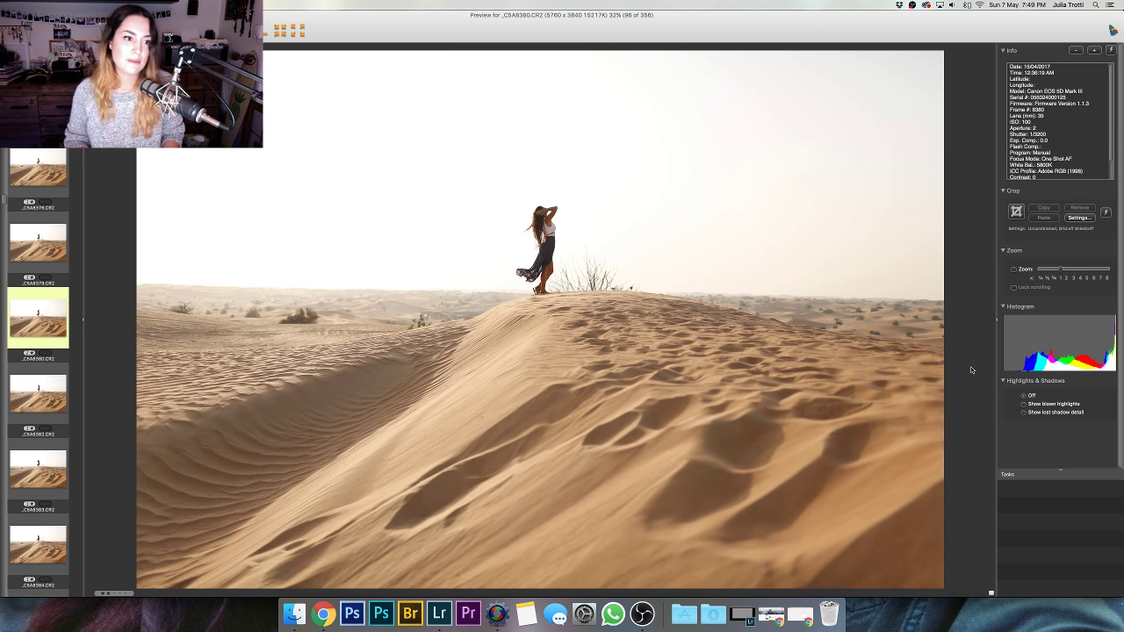
key(Left)
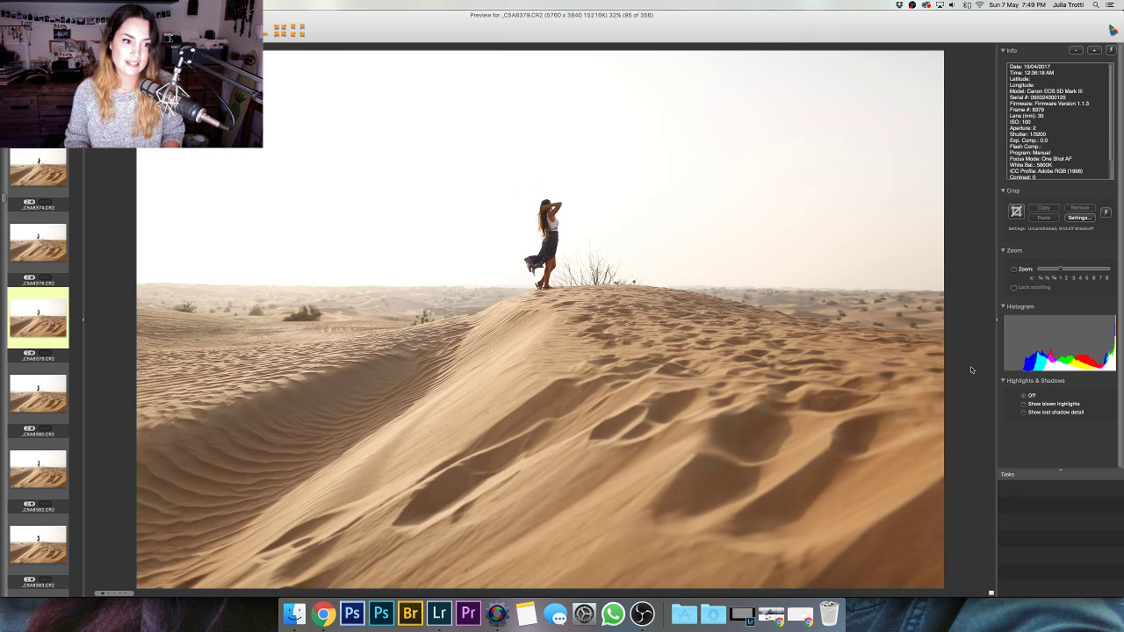
- Review the crest poses from the 96th photo to the 100th, checking the 100th against the photo following it
key(Right)
key(Right)
key(Right)
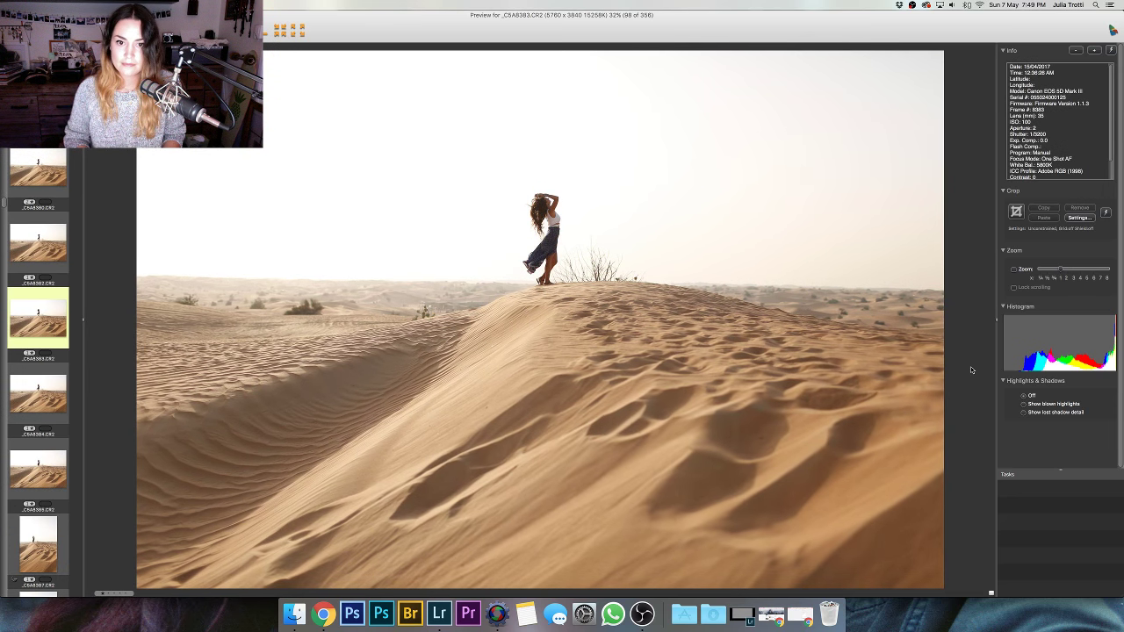
key(Right)
key(Right)
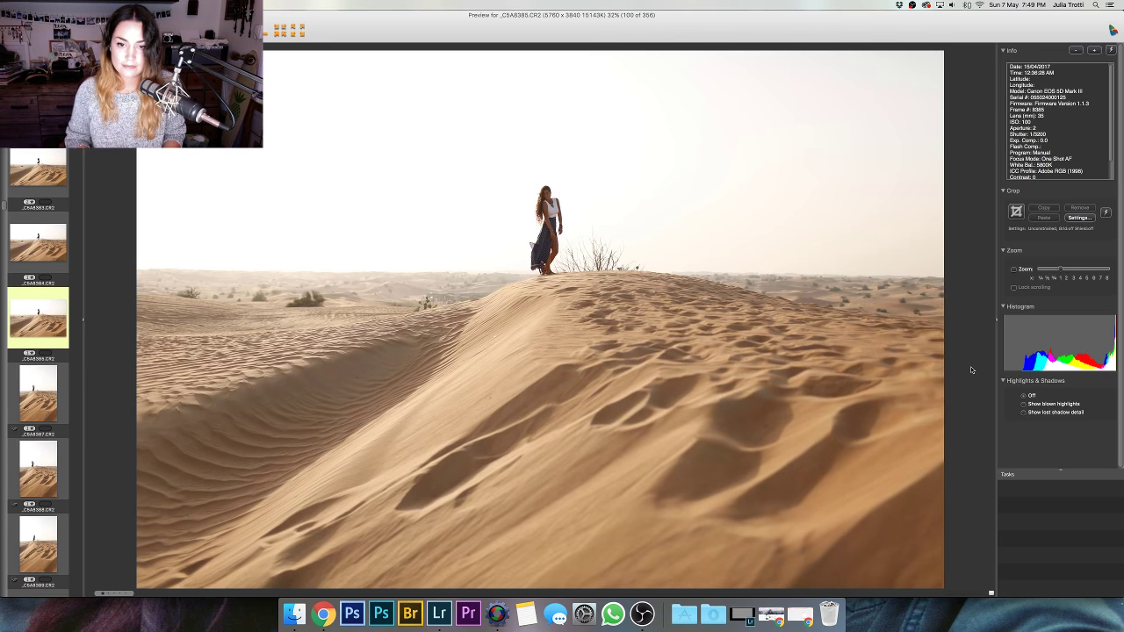
key(Right)
key(Left)
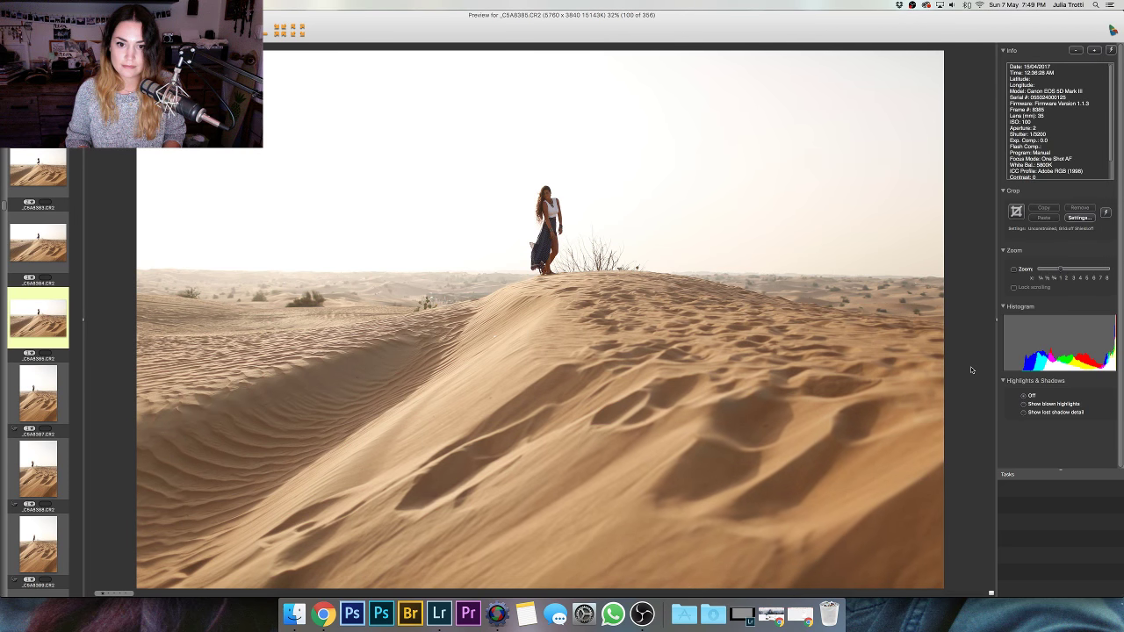
- Review the vertical dune-crest shots from the 101st photo to the 103rd, rechecking the last ones against each other
key(Right)
key(Right)
key(Right)
key(Right)
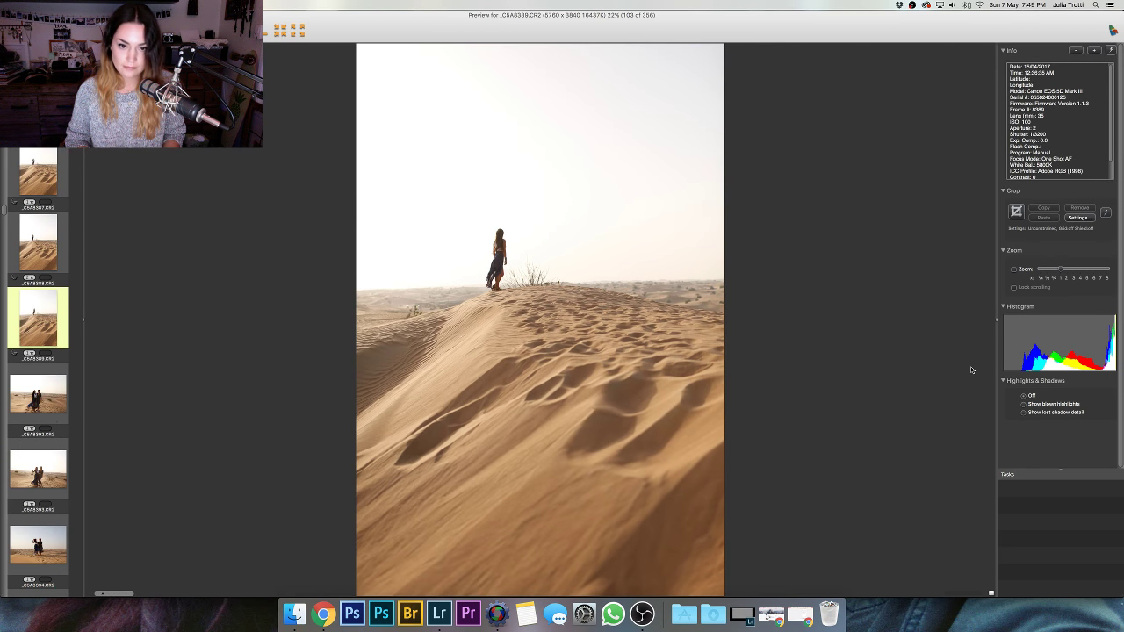
key(Left)
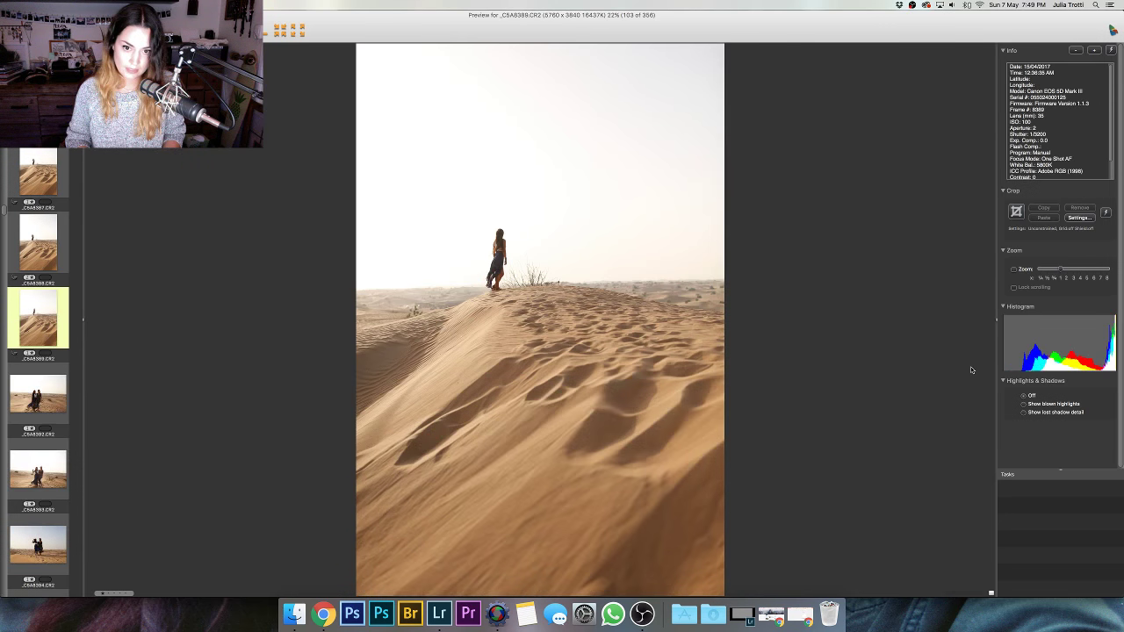
- Review the photos of the two women together on the dunes from the 104th to the 107th
key(Right)
key(Right)
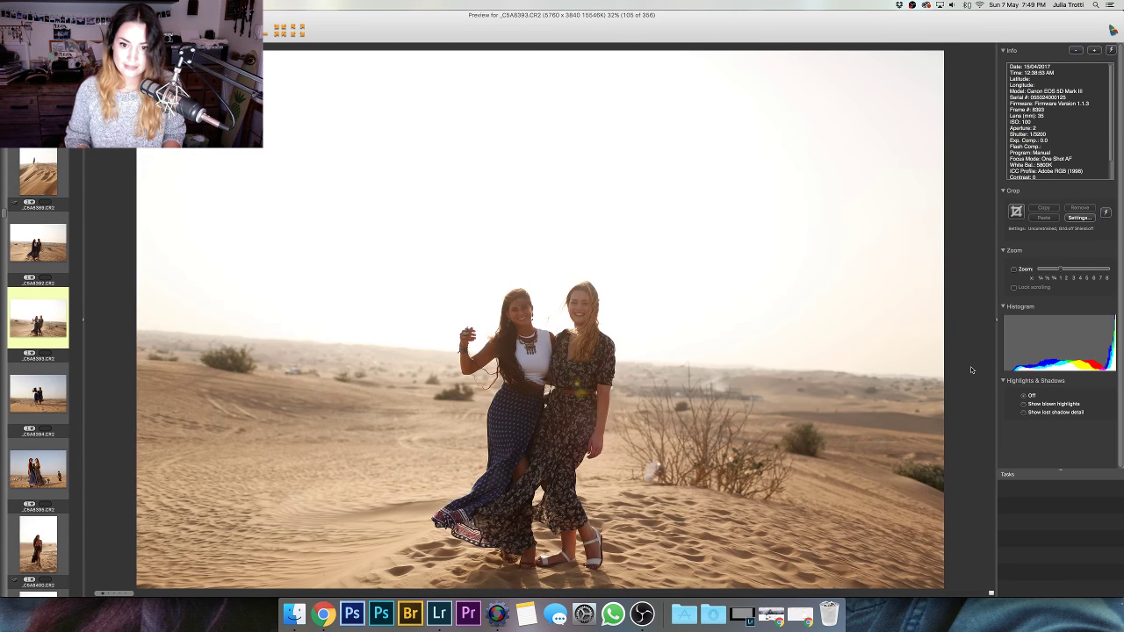
key(Right)
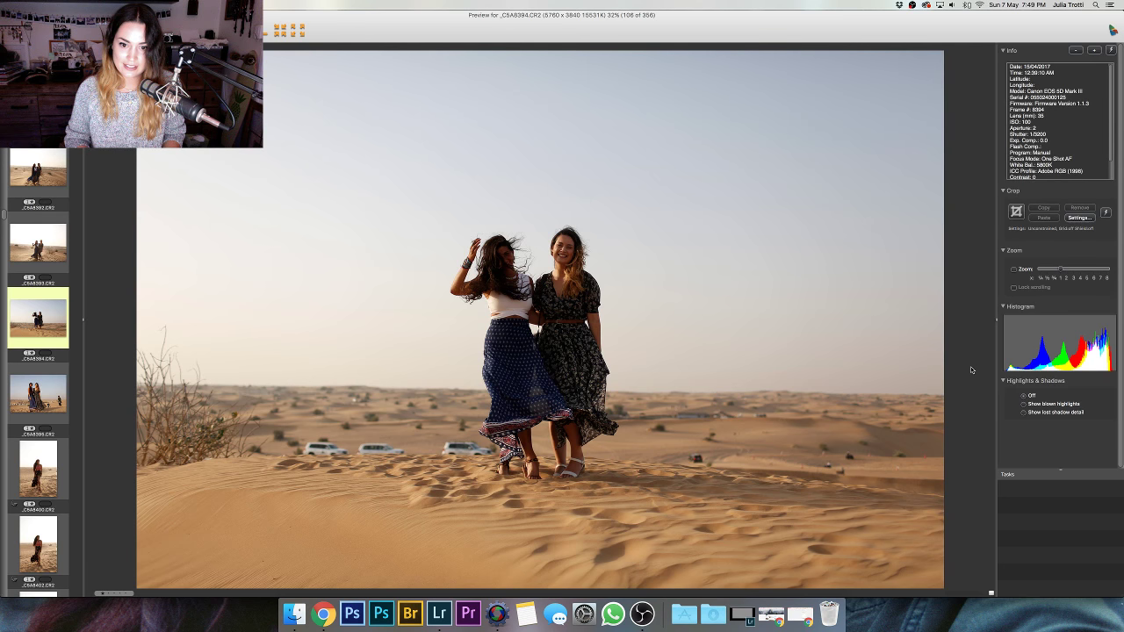
key(Right)
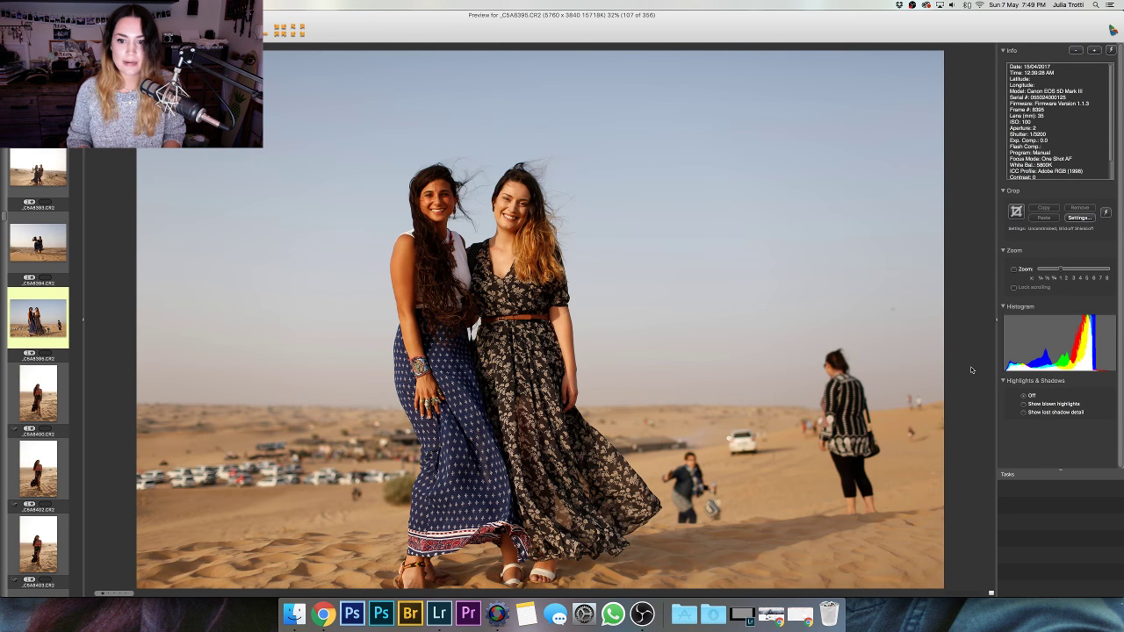
- Recheck the earlier photos of the two women back to the 104th, finishing on the 106th
key(Left)
key(Left)
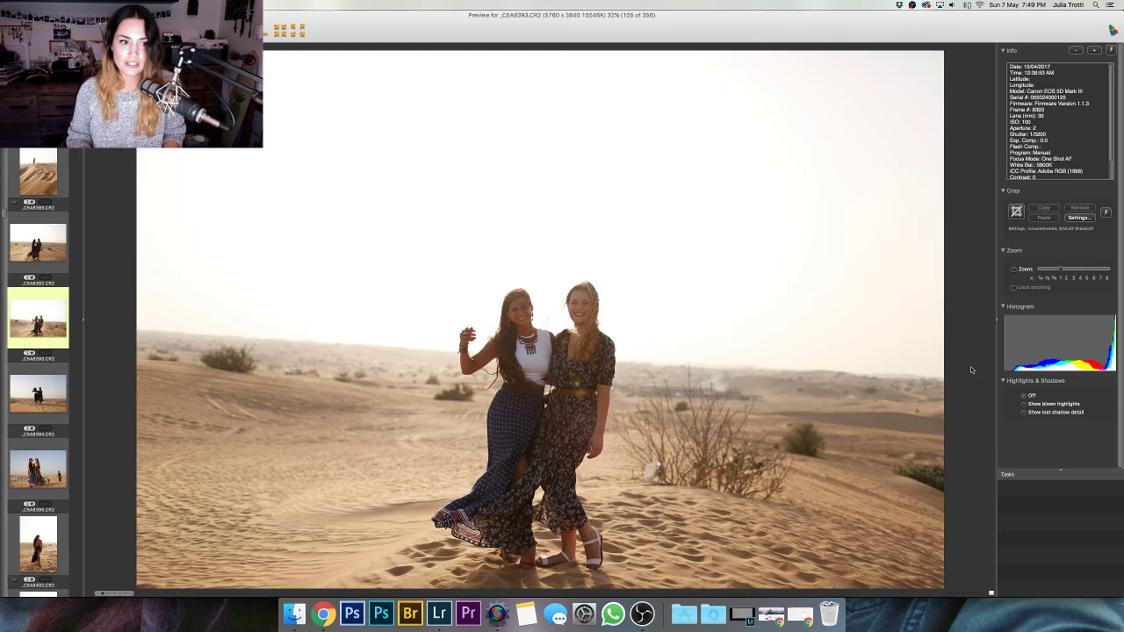
key(Left)
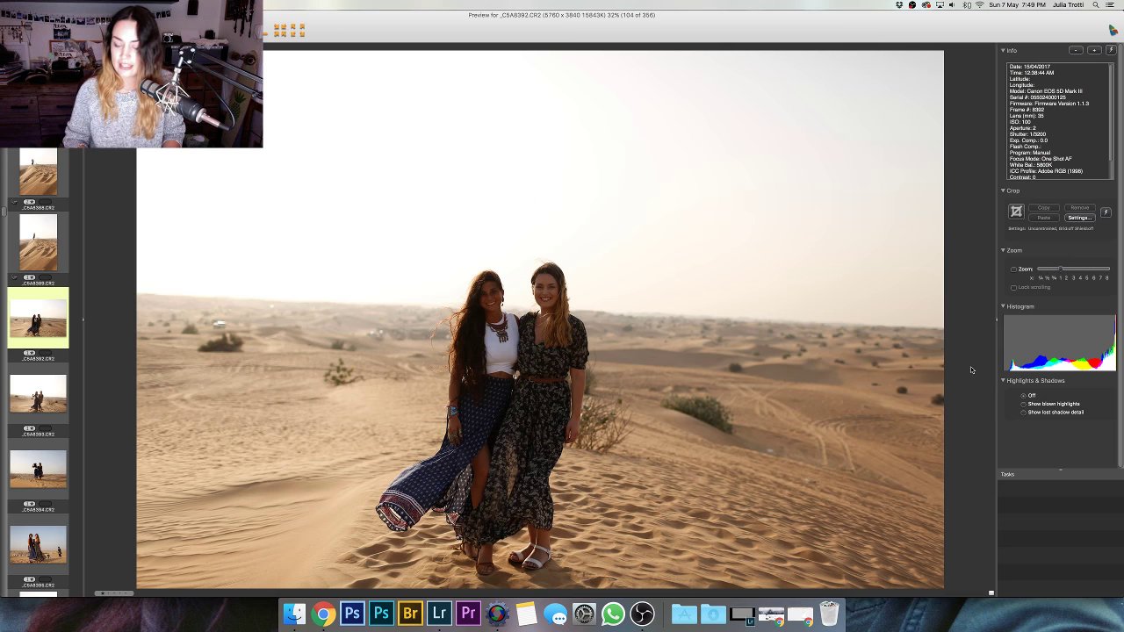
key(Right)
key(Right)
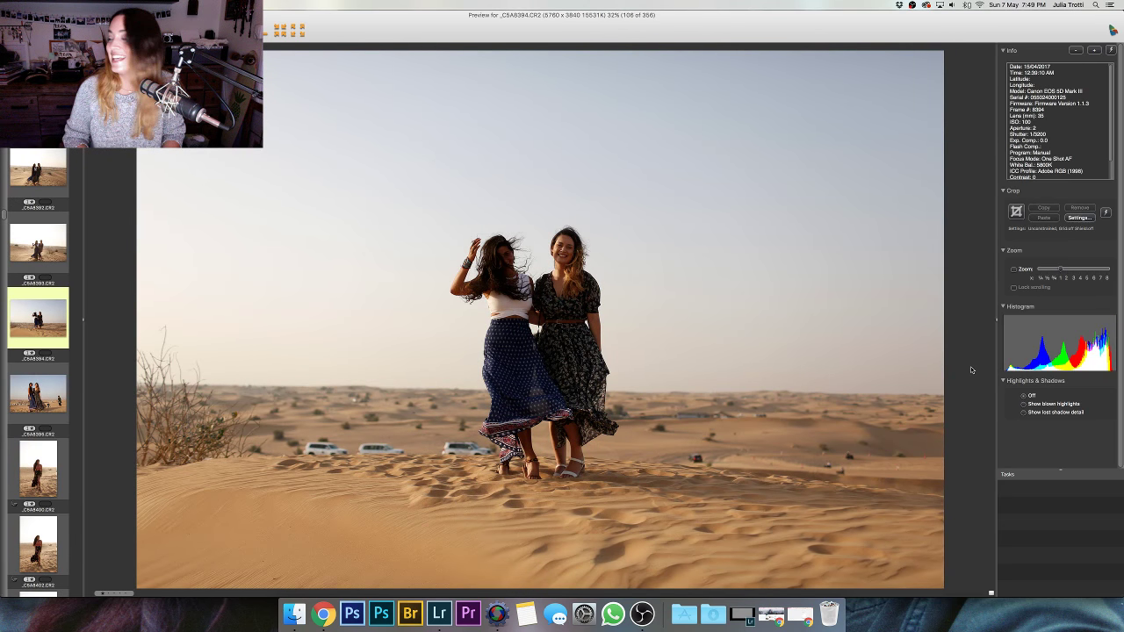
- Continue to the coral top and floral skirt shots, comparing the 109th and 110th photos
key(Right)
key(Right)
key(Right)
key(Right)
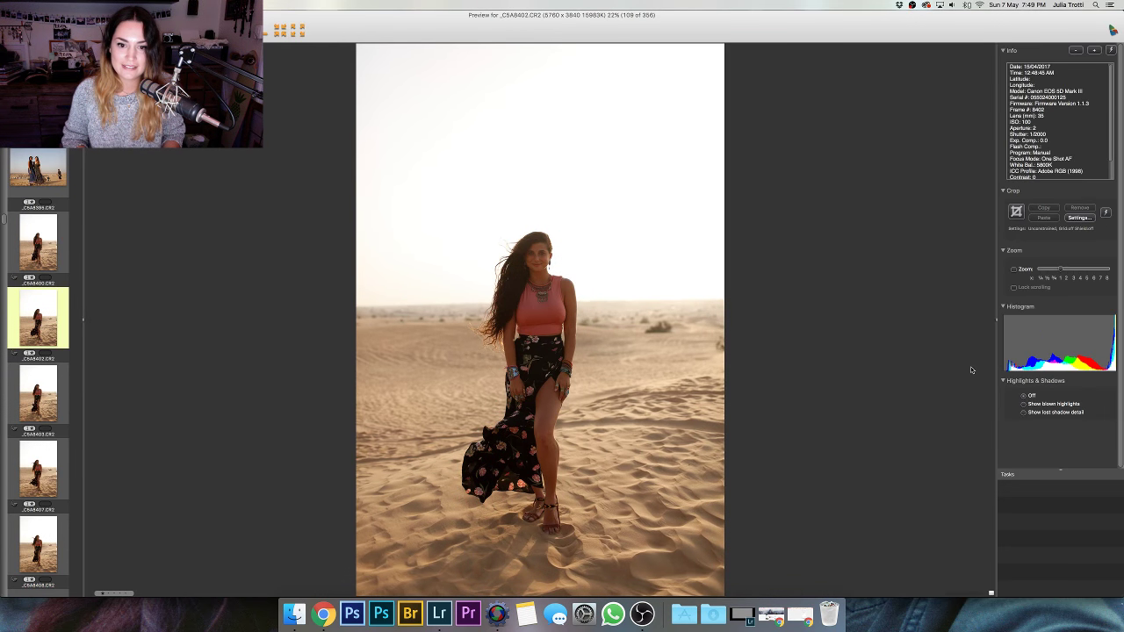
key(Right)
key(Left)
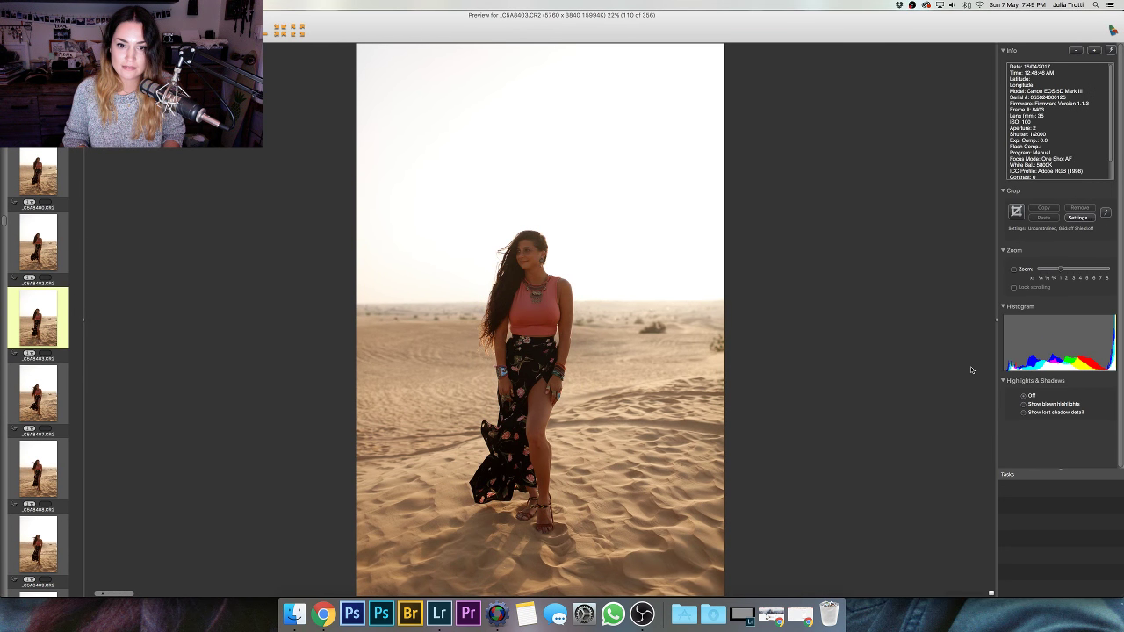
- Review the coral top and floral skirt shots one by one from the 111th photo to the 117th
key(Right)
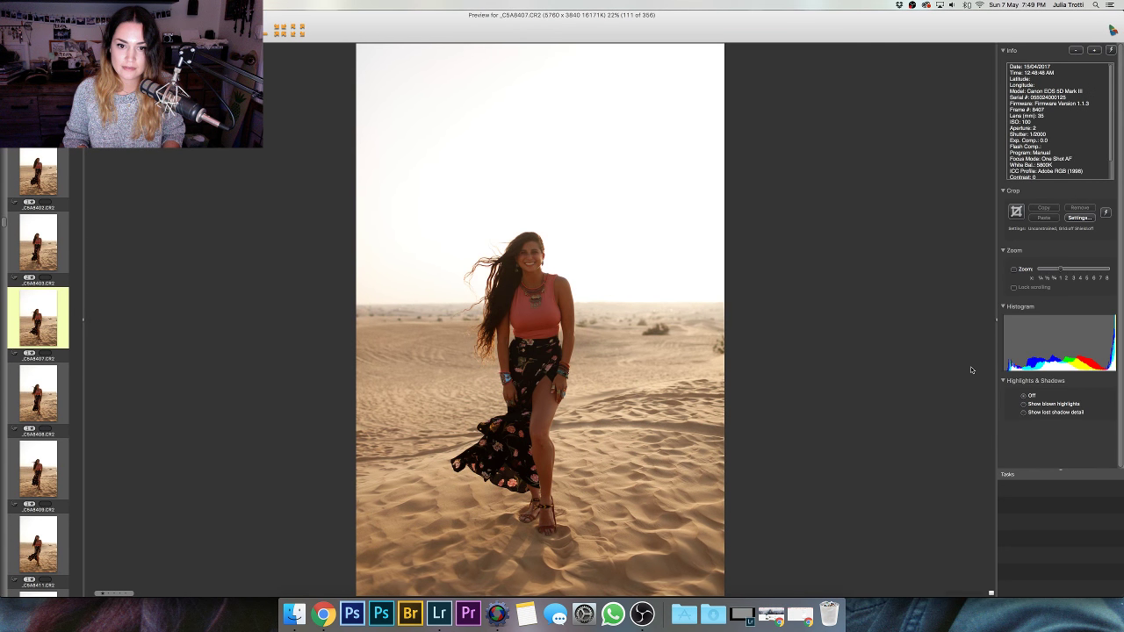
key(Right)
key(Right)
key(Right)
key(Right)
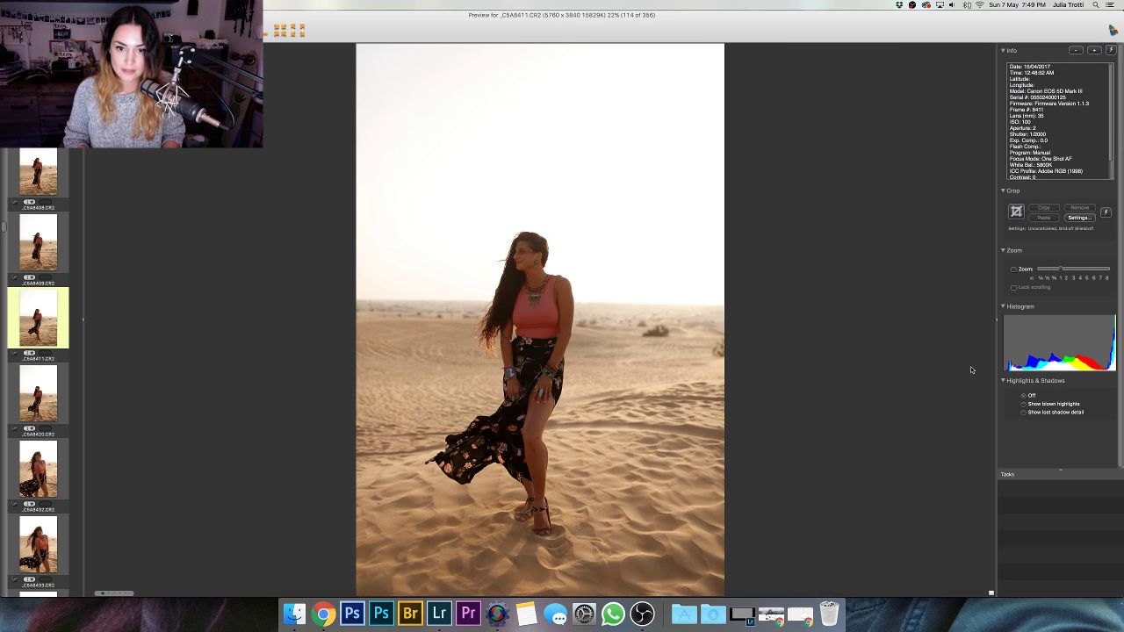
key(Right)
key(Right)
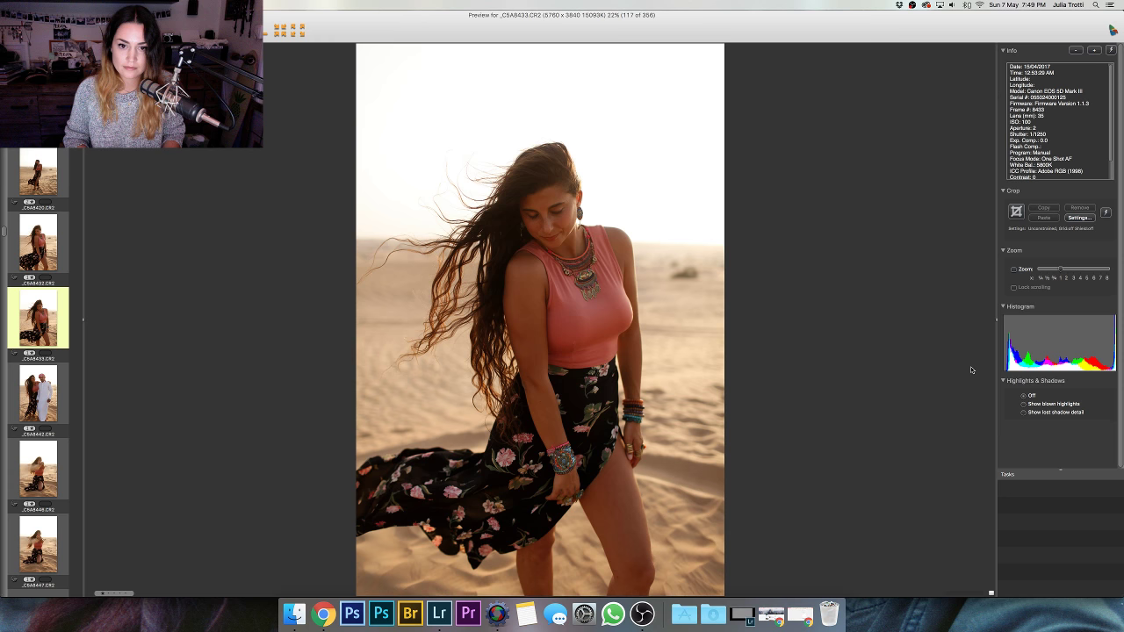
- View the 118th photo with the man in white and compare the kneeling sand shots, finishing on the 119th
key(Right)
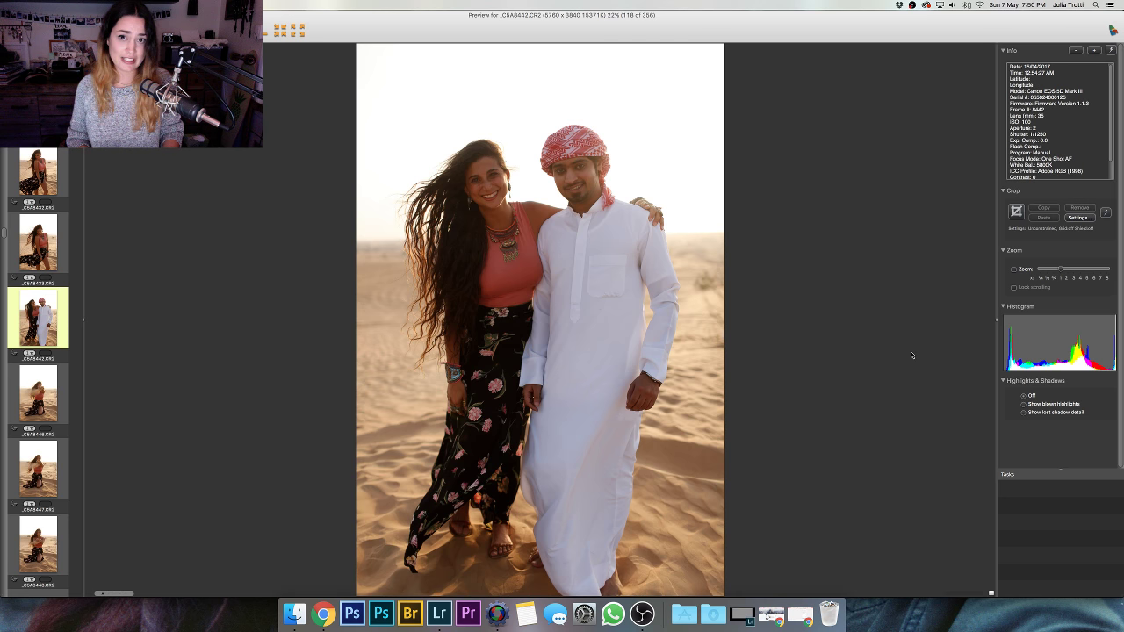
key(Right)
key(Right)
key(Left)
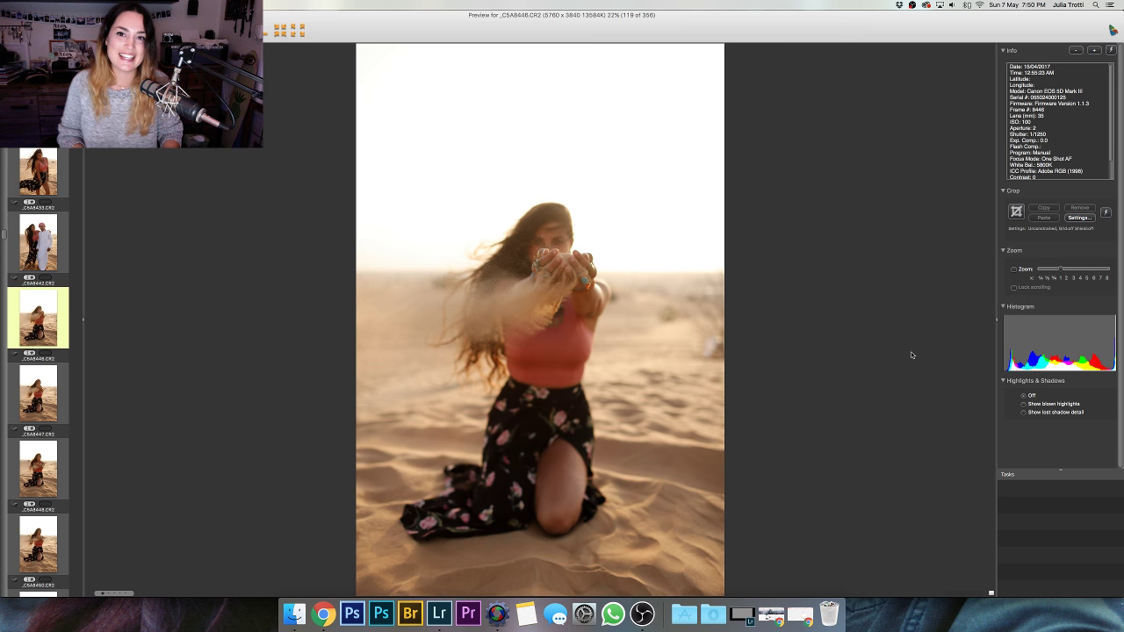
- Review the kneeling sand shots with hands held toward the camera, from the 120th photo to the 123rd
key(Right)
key(Right)
key(Right)
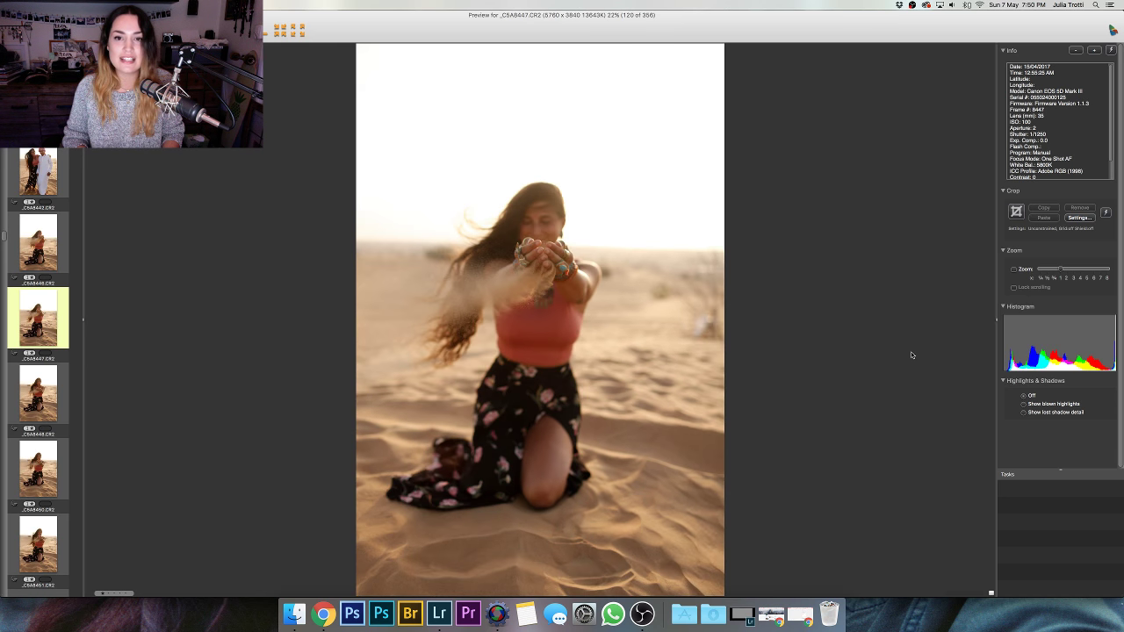
key(Right)
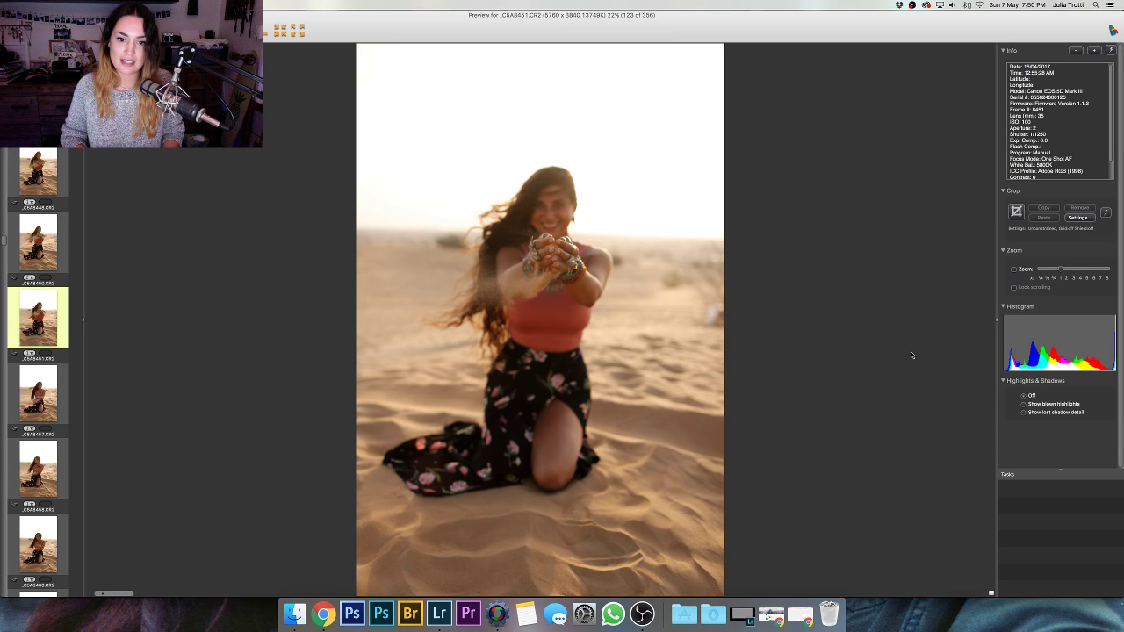
- Continue through the kneeling shots with sand pouring from the hands, from the 124th photo to the 129th
key(Right)
key(Right)
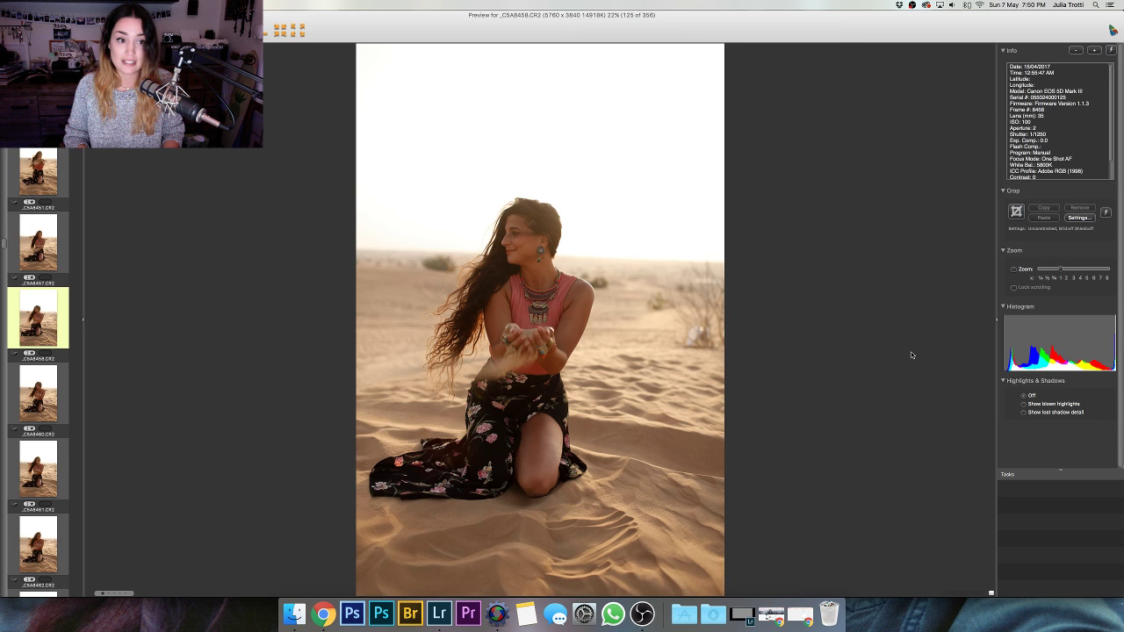
key(Right)
key(Right)
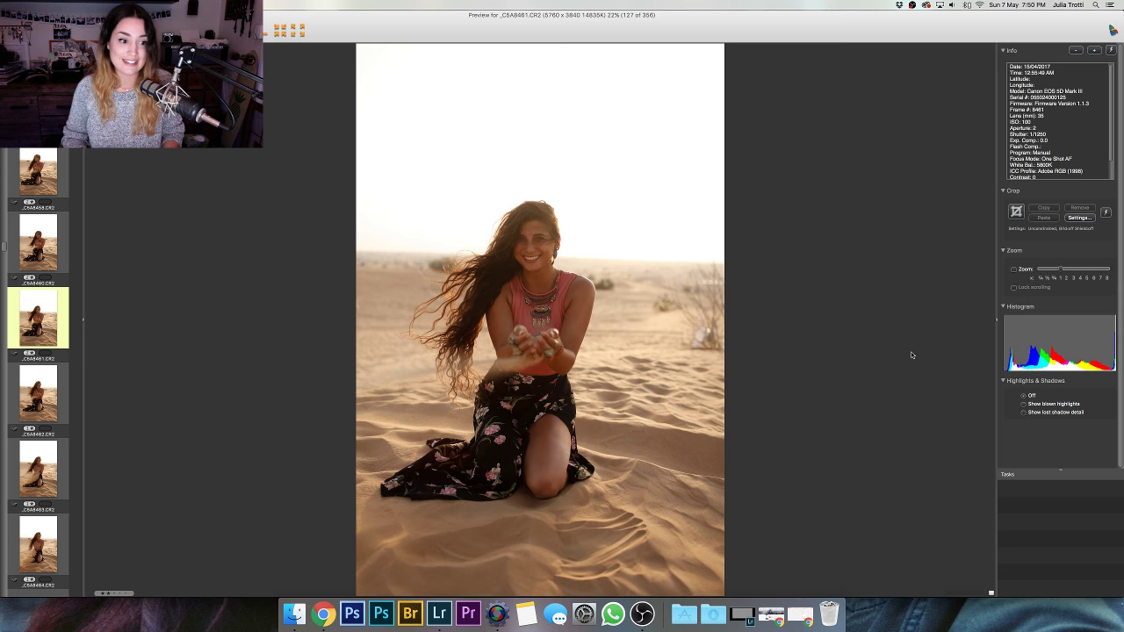
key(Right)
key(Right)
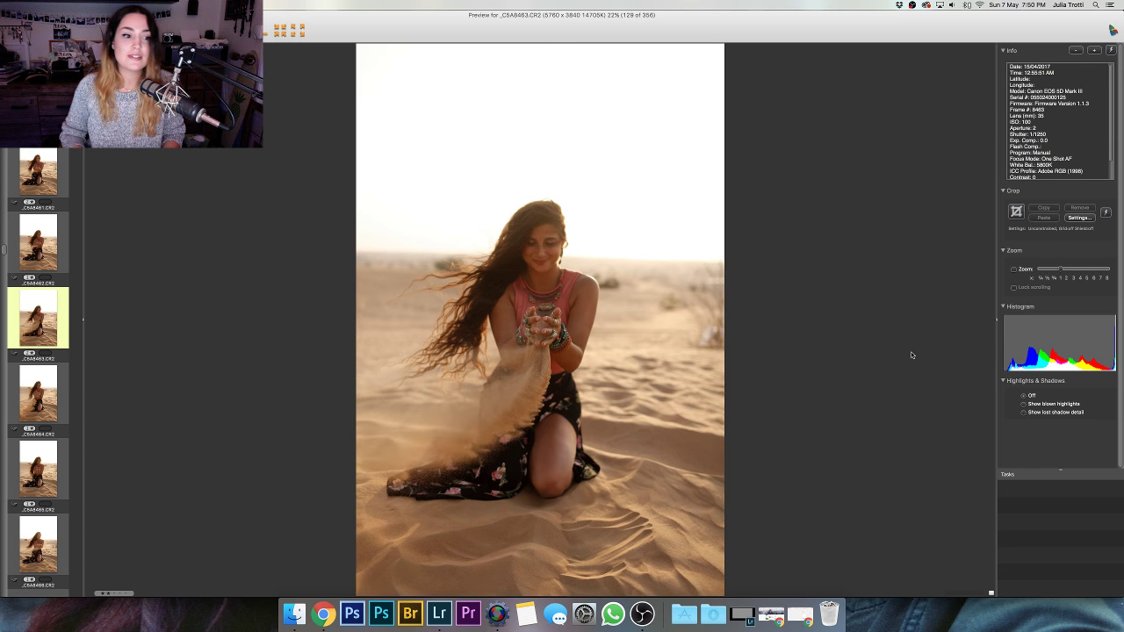
- Check the remaining similar sand-pouring portraits from the 130th photo to the 134th
key(Right)
key(Right)
key(Right)
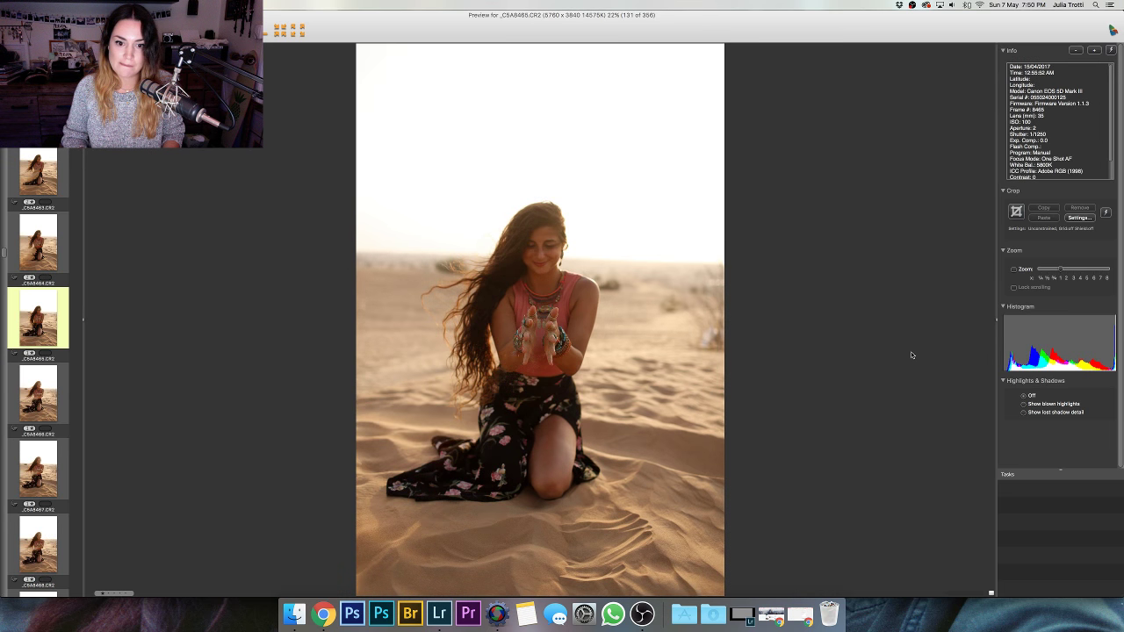
key(Right)
key(Right)
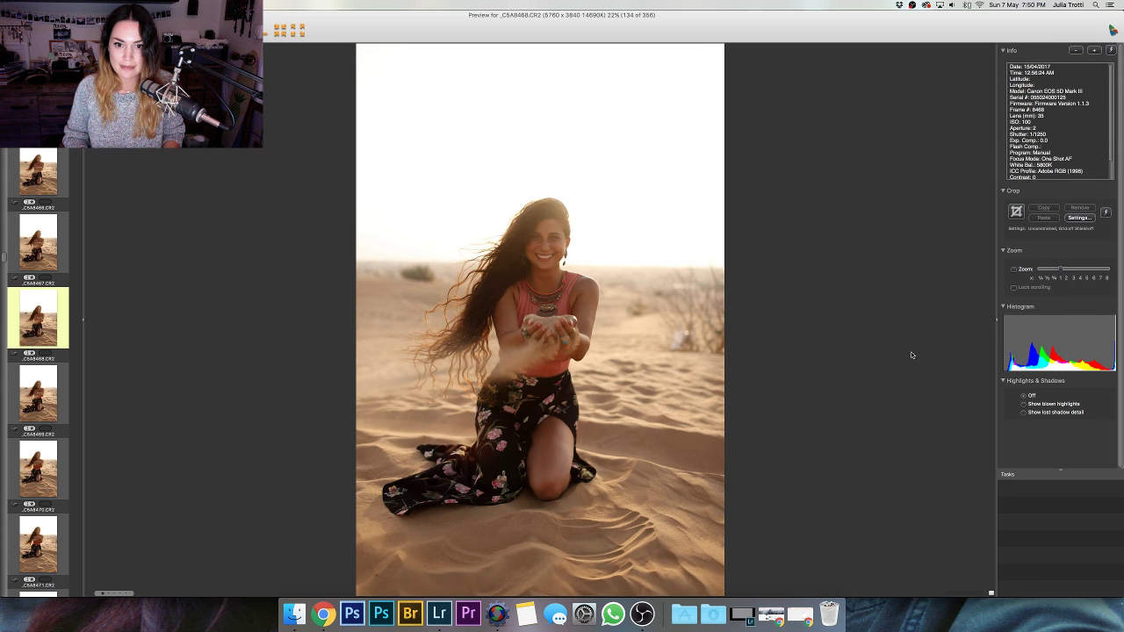
- Compare the smiling vertical sand shots from the 135th photo to the 142nd
key(Right)
key(Right)
key(Right)
key(Right)
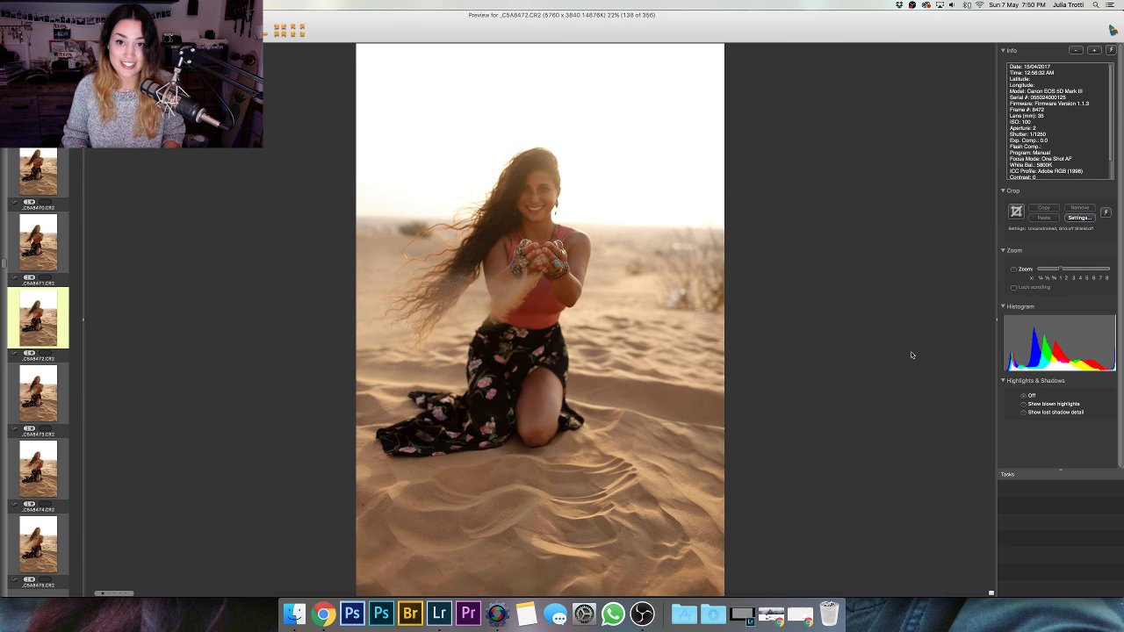
key(Right)
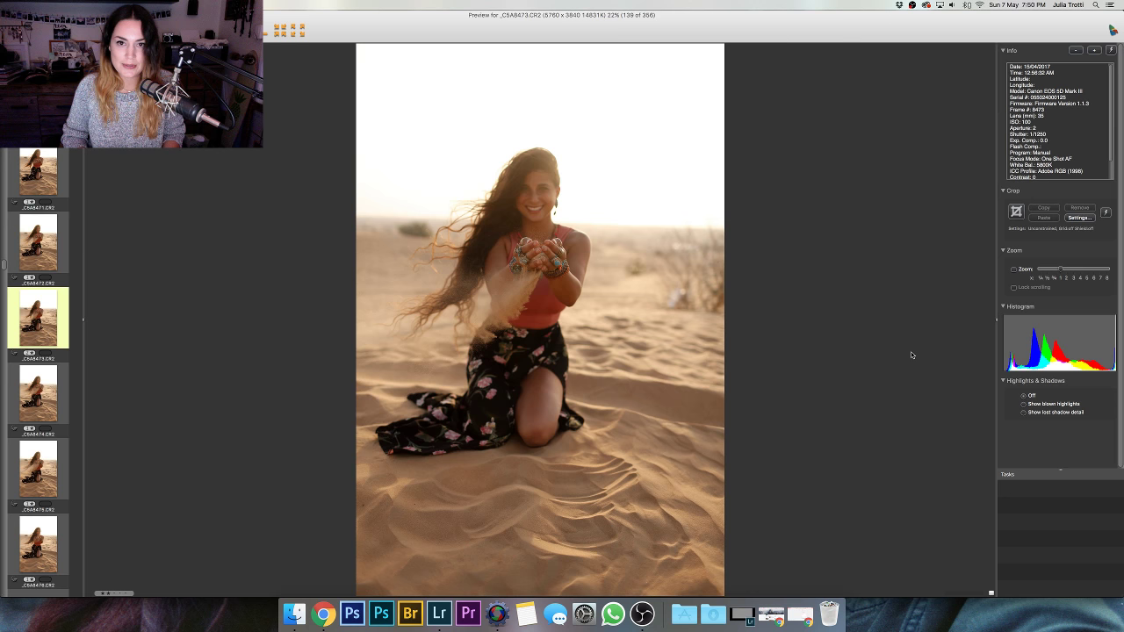
key(Right)
key(Right)
key(Right)
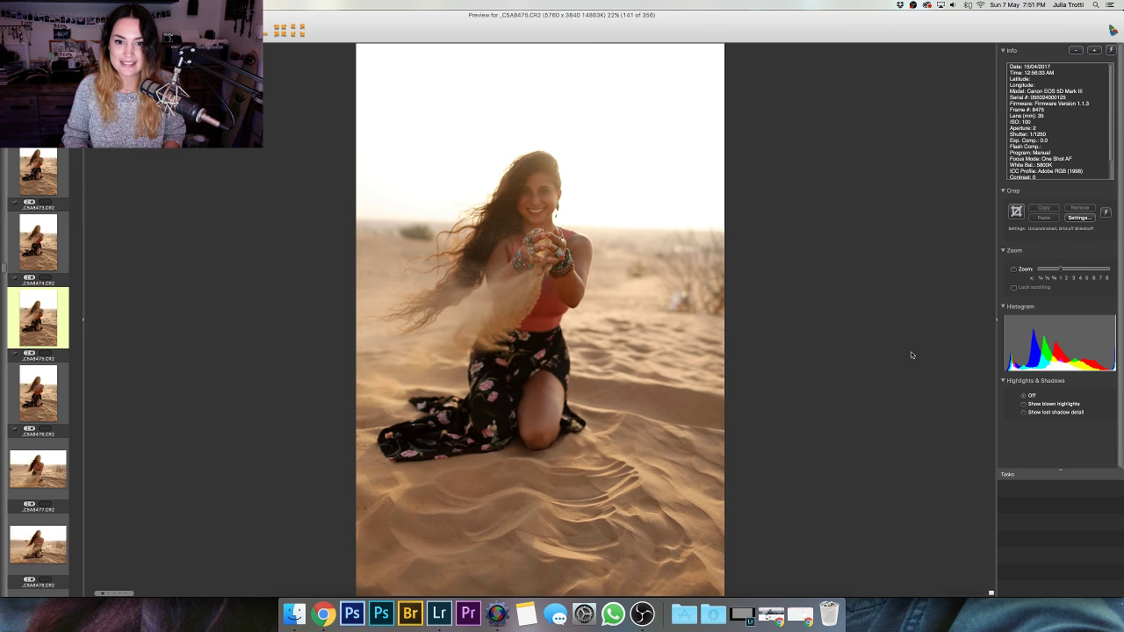
- Move on to the horizontal kneeling sand shots and review the 143rd photo through the 149th
key(Right)
key(Right)
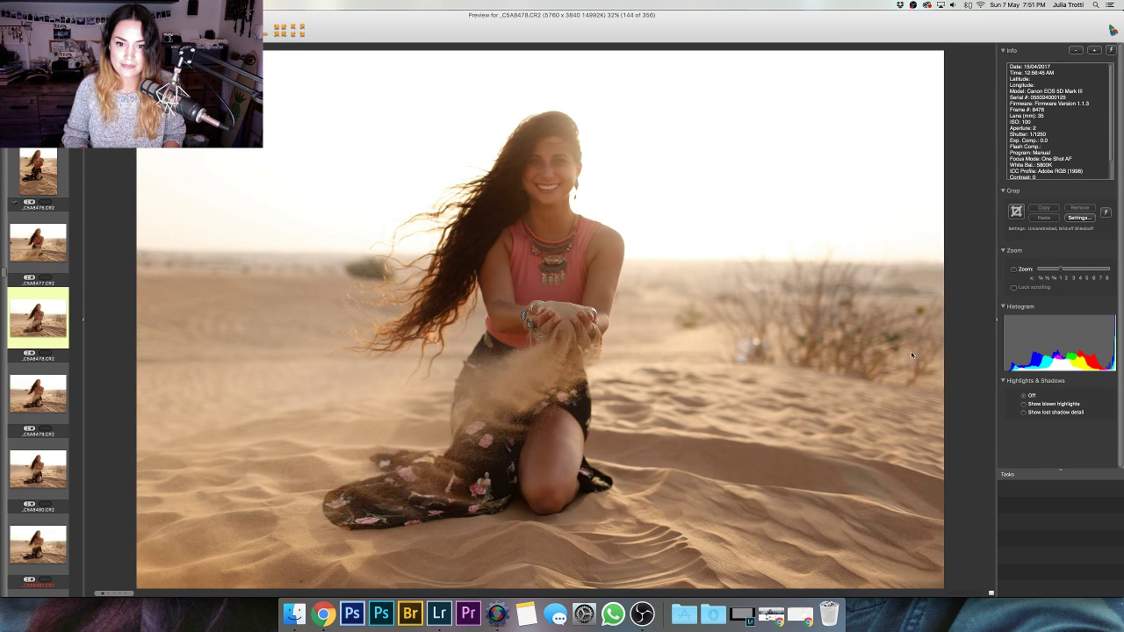
key(Right)
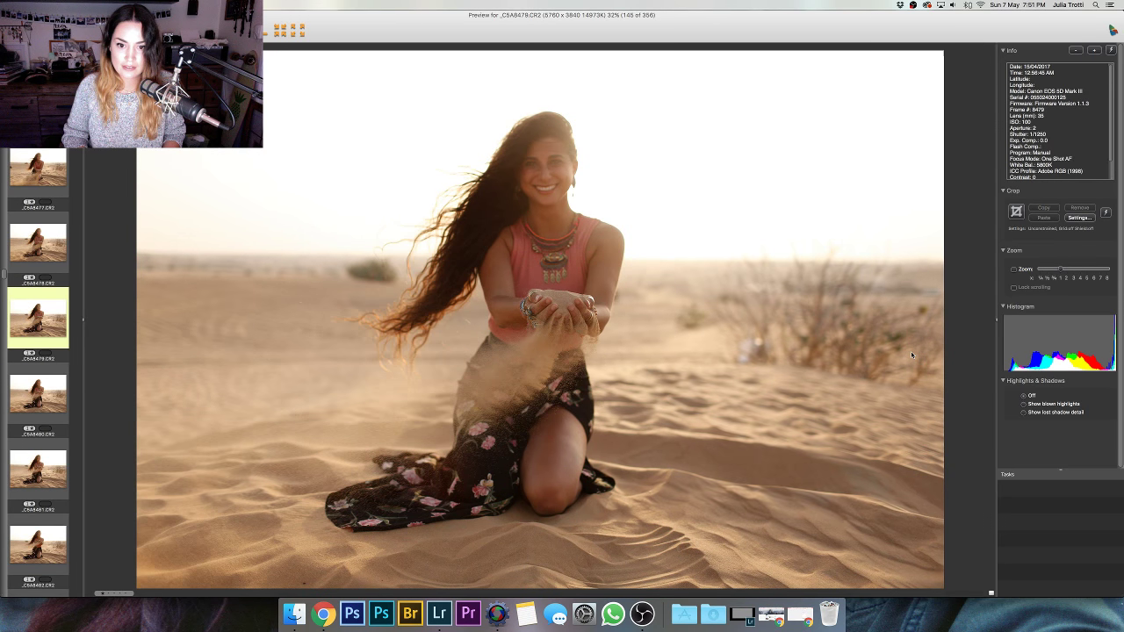
key(Right)
key(Right)
key(Right)
key(Right)
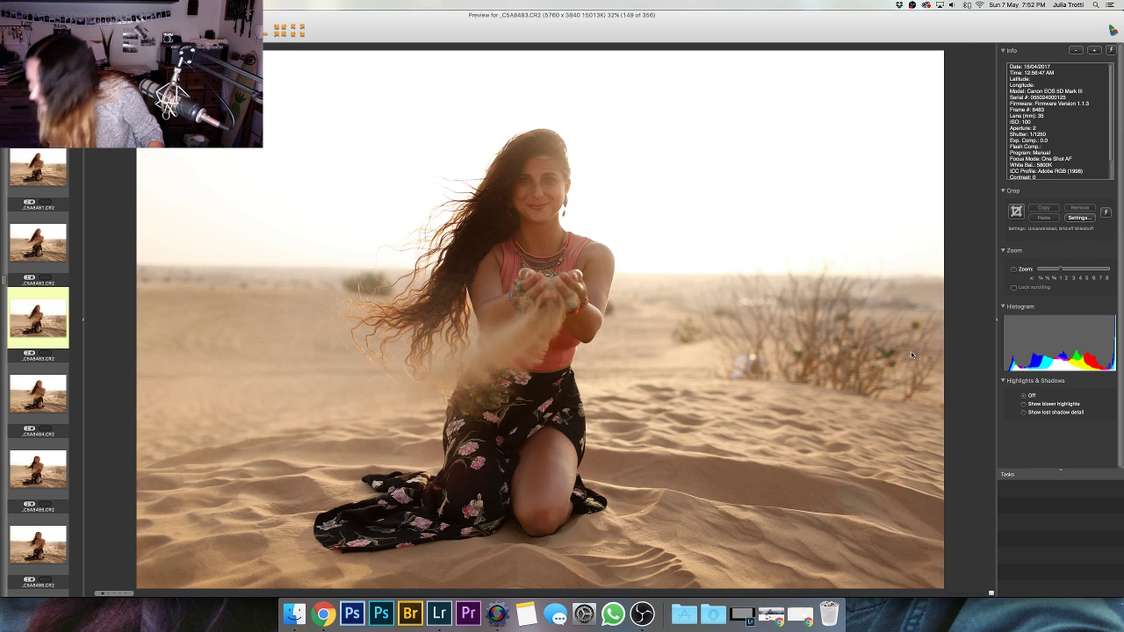
- Compare the 148th, 149th and 150th photos by going back and forth, finishing on the 150th
key(Right)
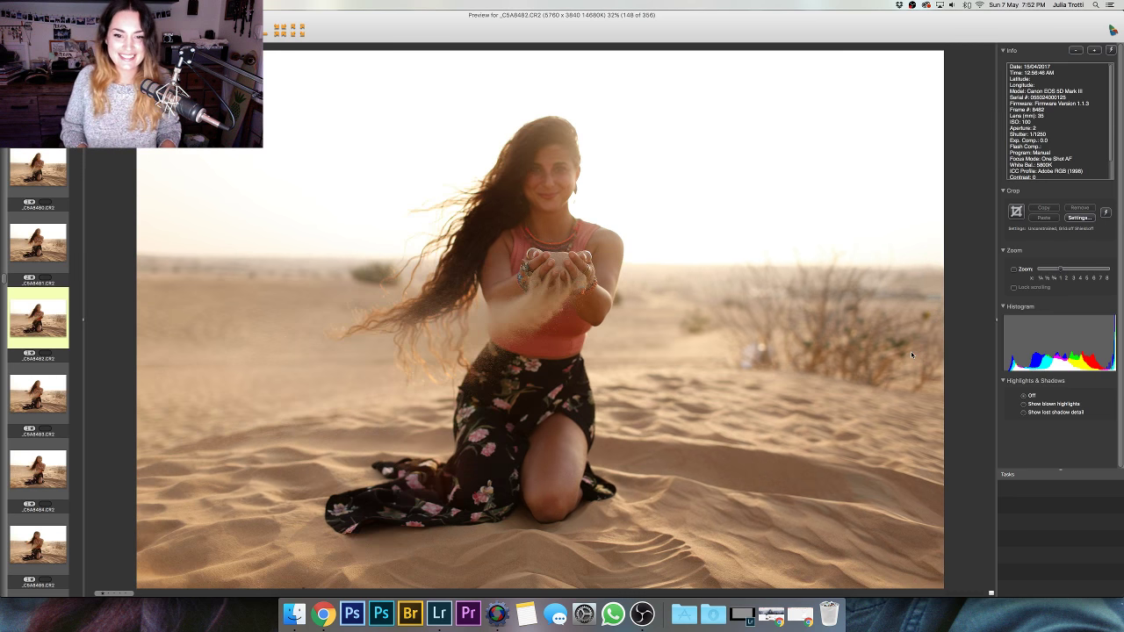
key(Left)
key(Right)
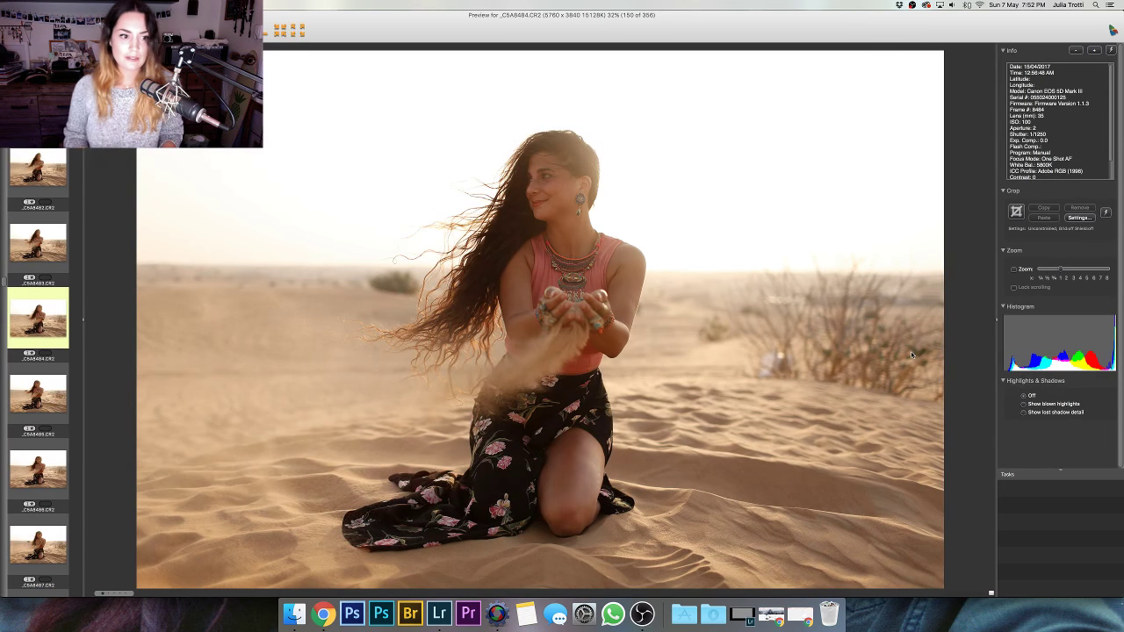
key(Left)
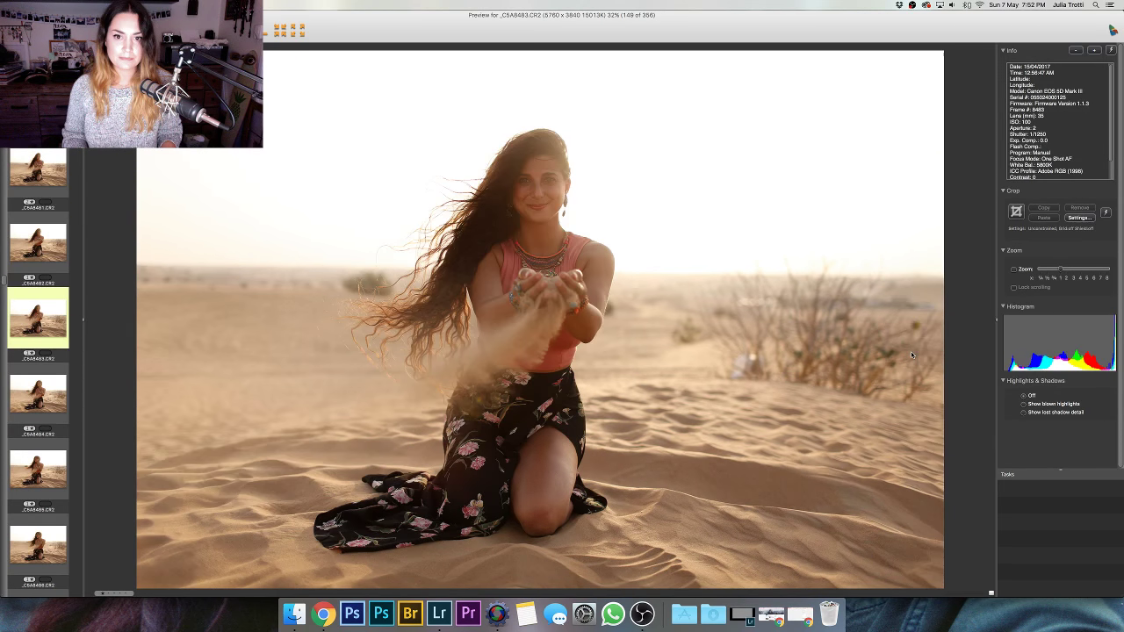
key(Left)
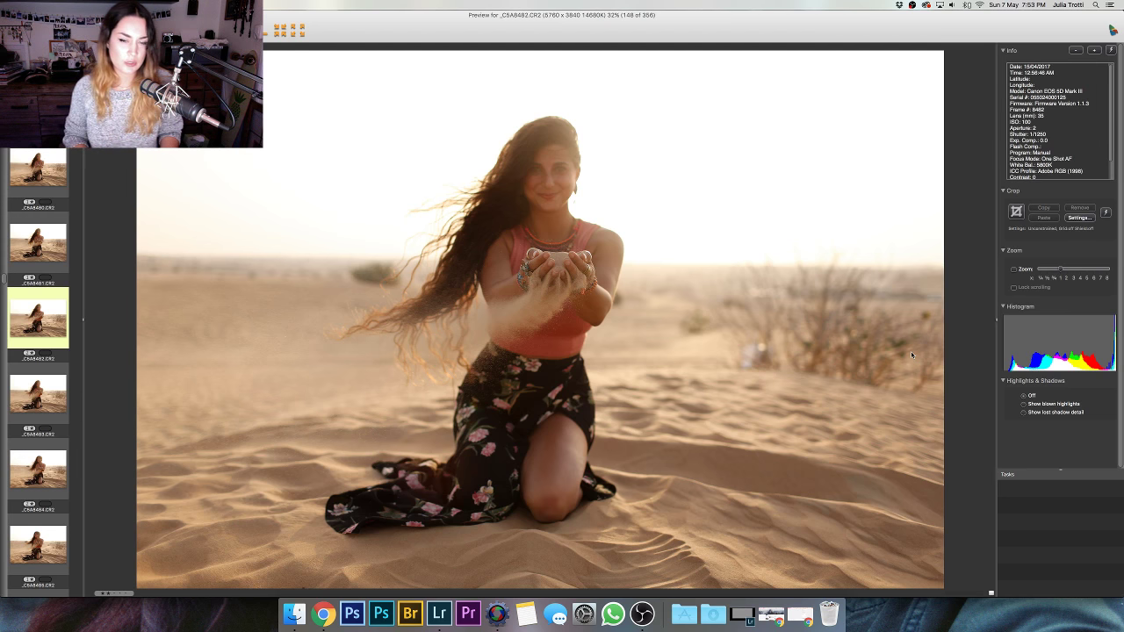
key(Right)
key(Right)
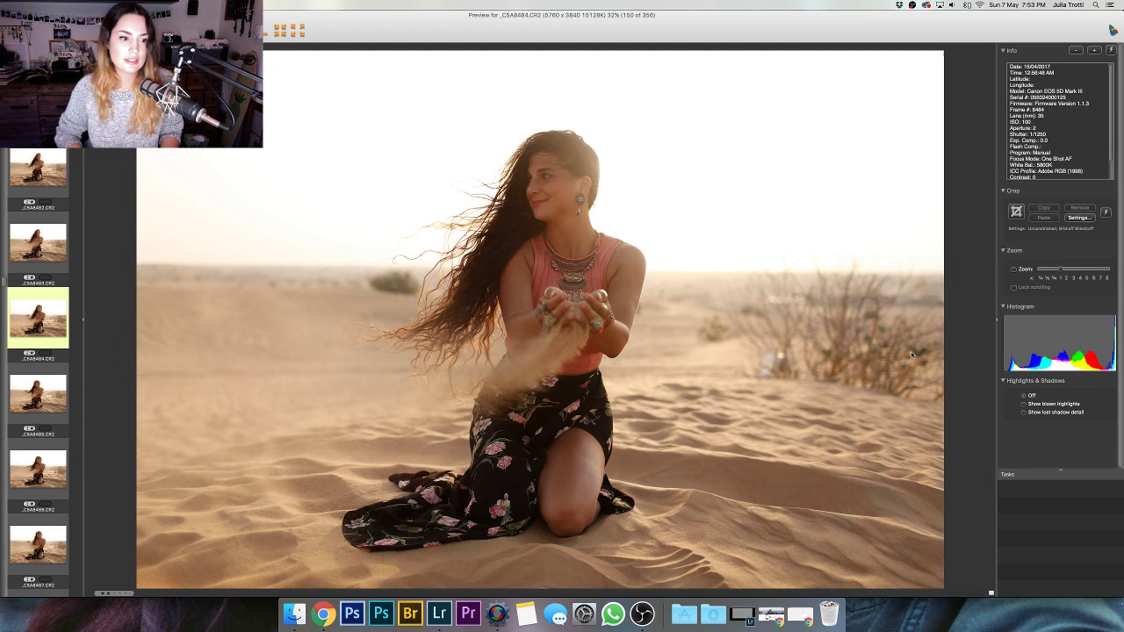
- Review the horizontal shots with the woman looking sideways, from the 151st photo to the 153rd
key(Right)
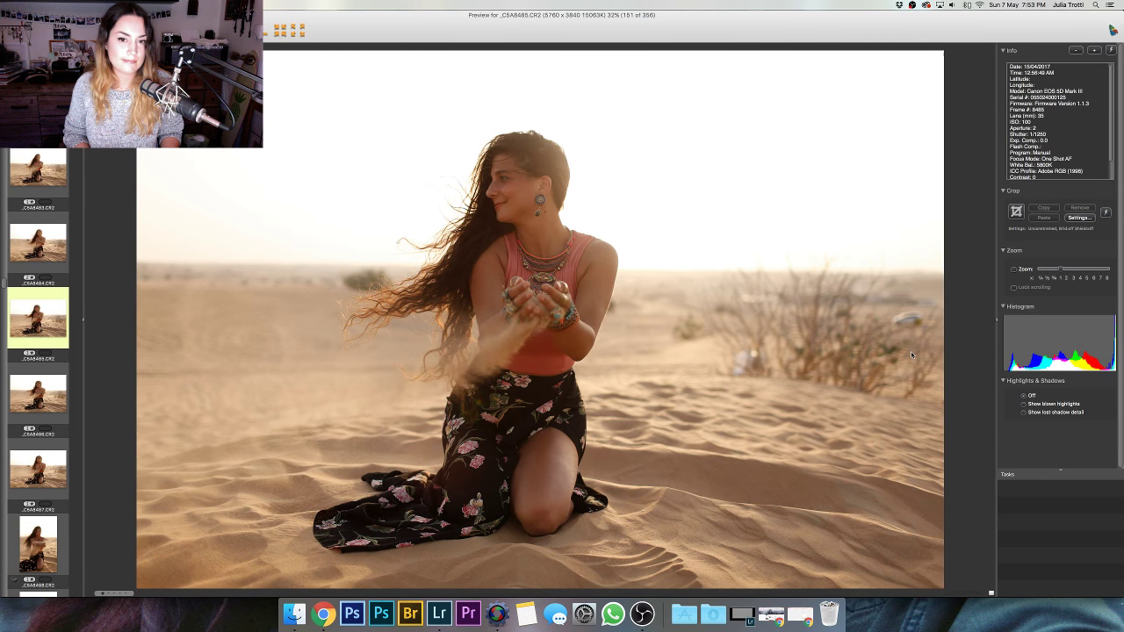
key(Right)
key(Right)
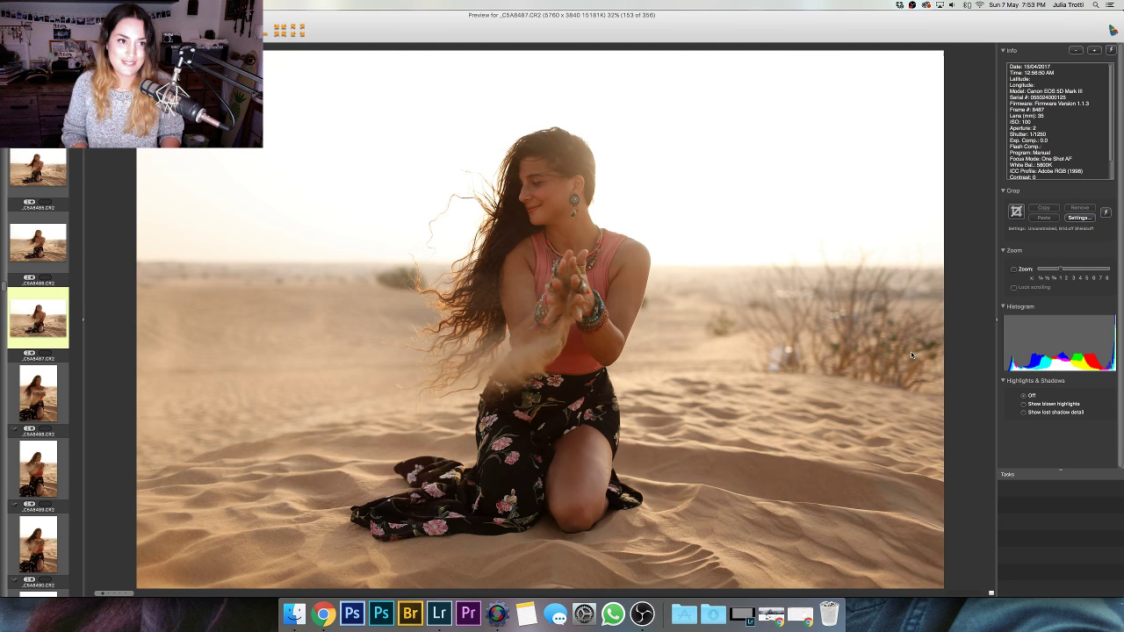
- View the vertical close-ups focused on the hands full of sand, from the 154th photo to the 158th
key(Right)
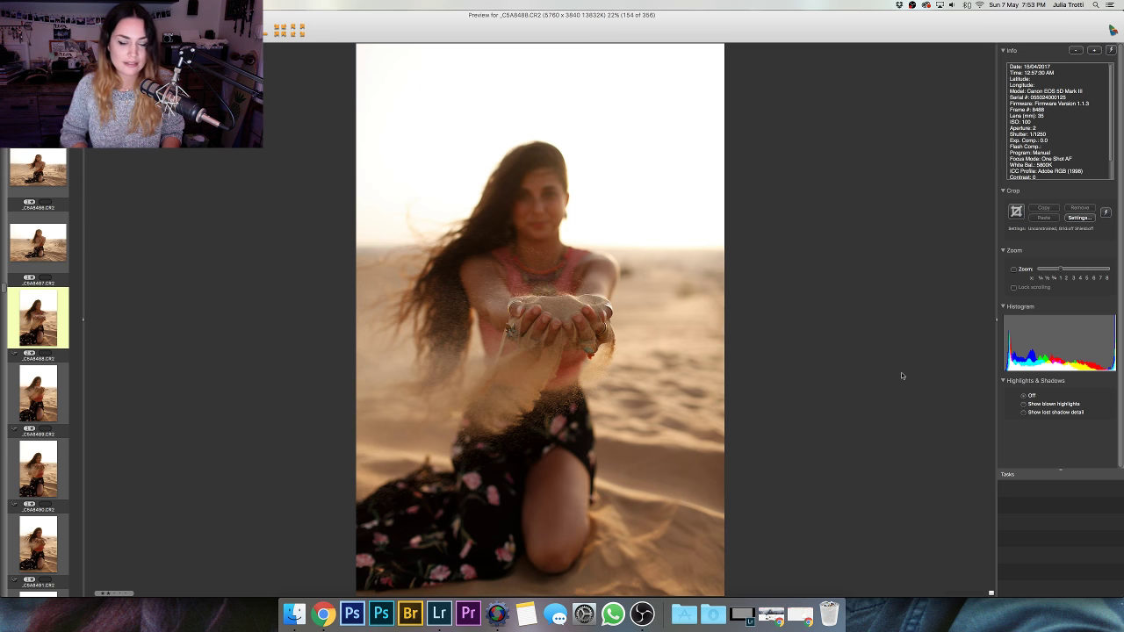
key(Right)
key(Right)
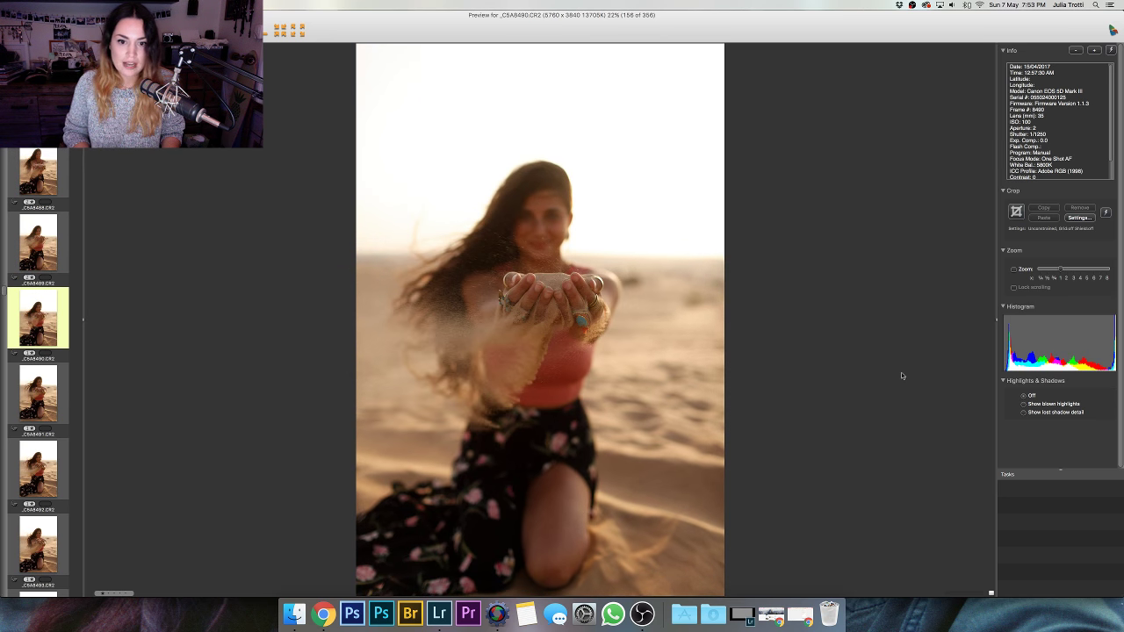
key(Right)
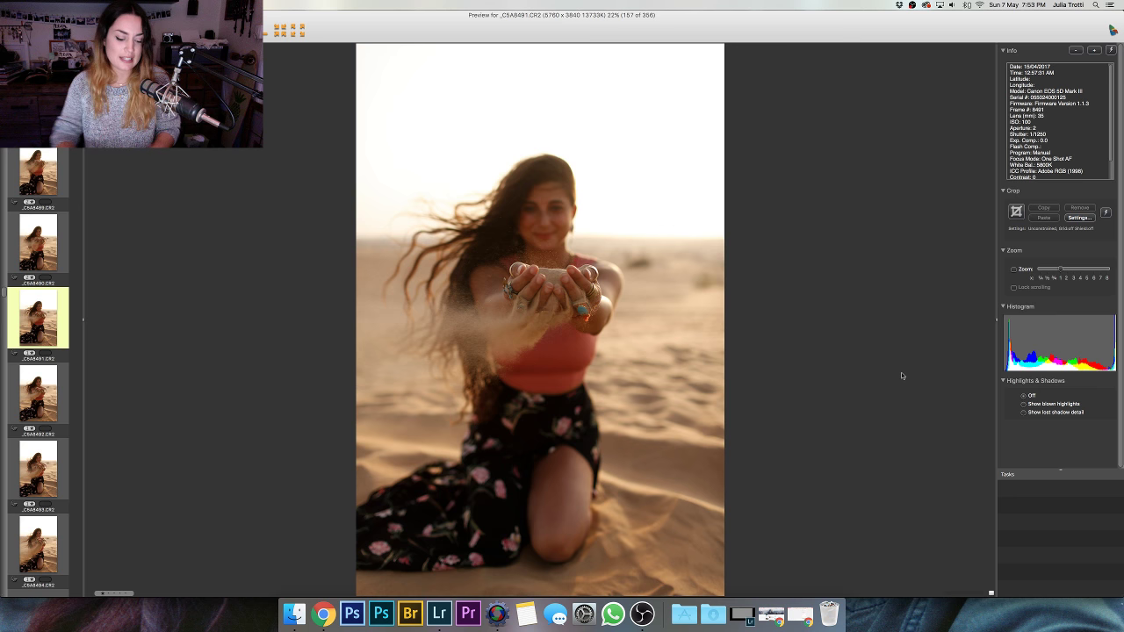
key(Right)
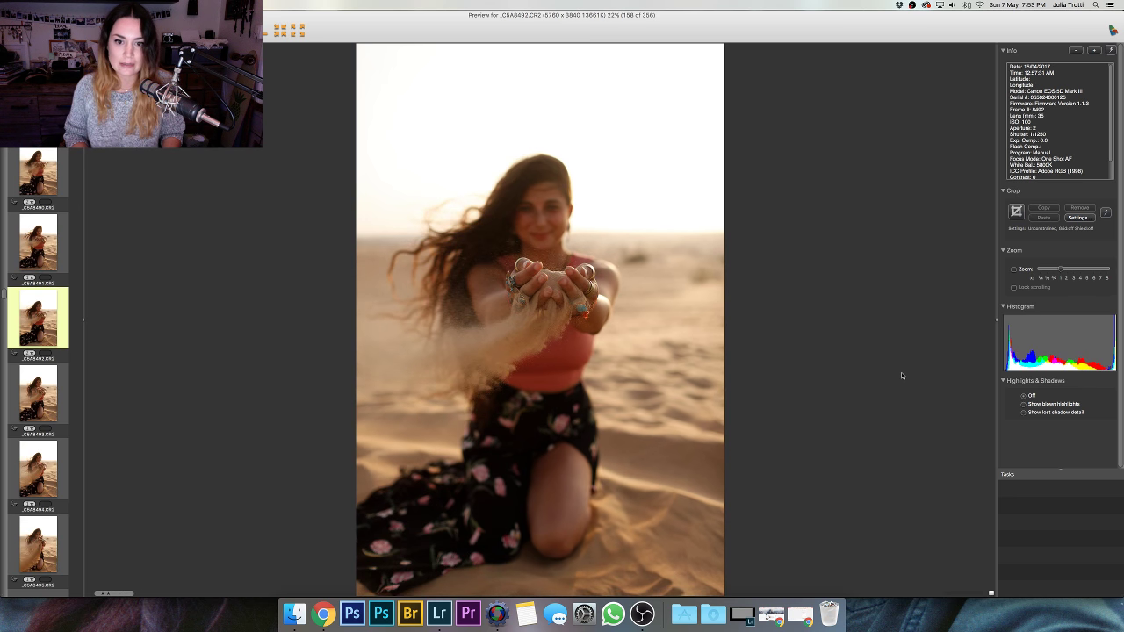
- Review the close-ups of sand falling from the outstretched hands, from the 159th photo to the 164th
key(Right)
key(Right)
key(Right)
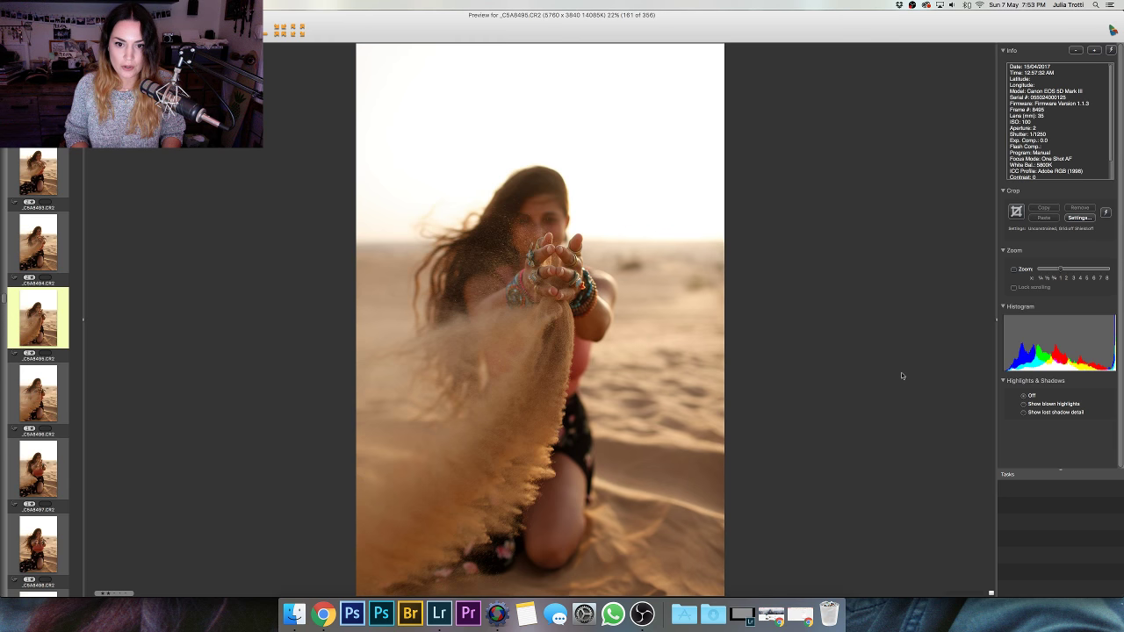
key(Right)
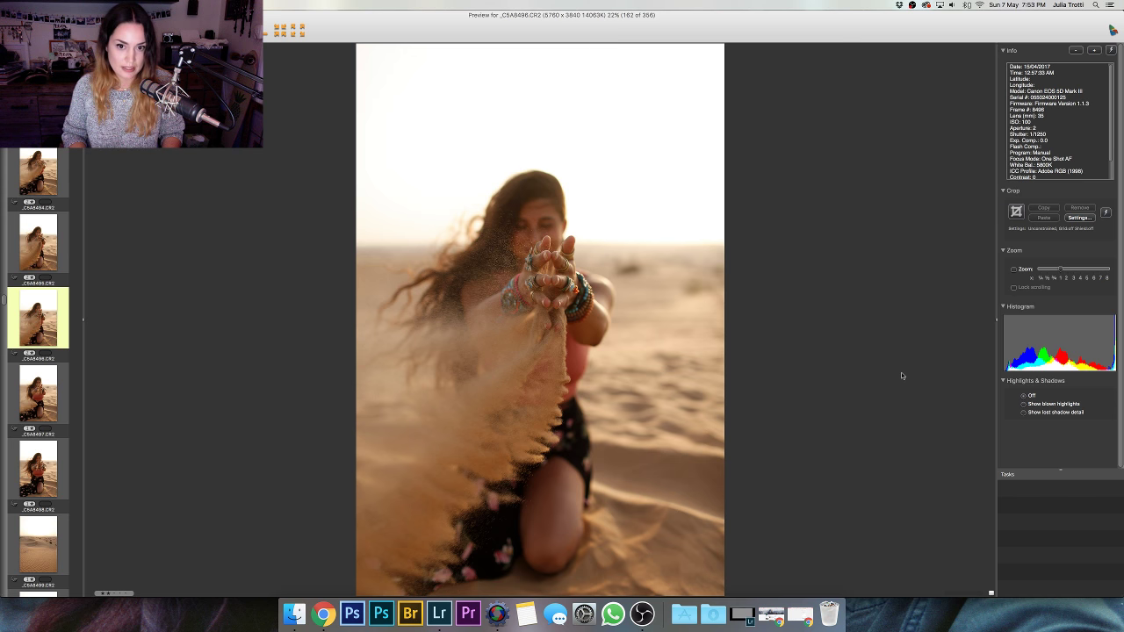
key(Right)
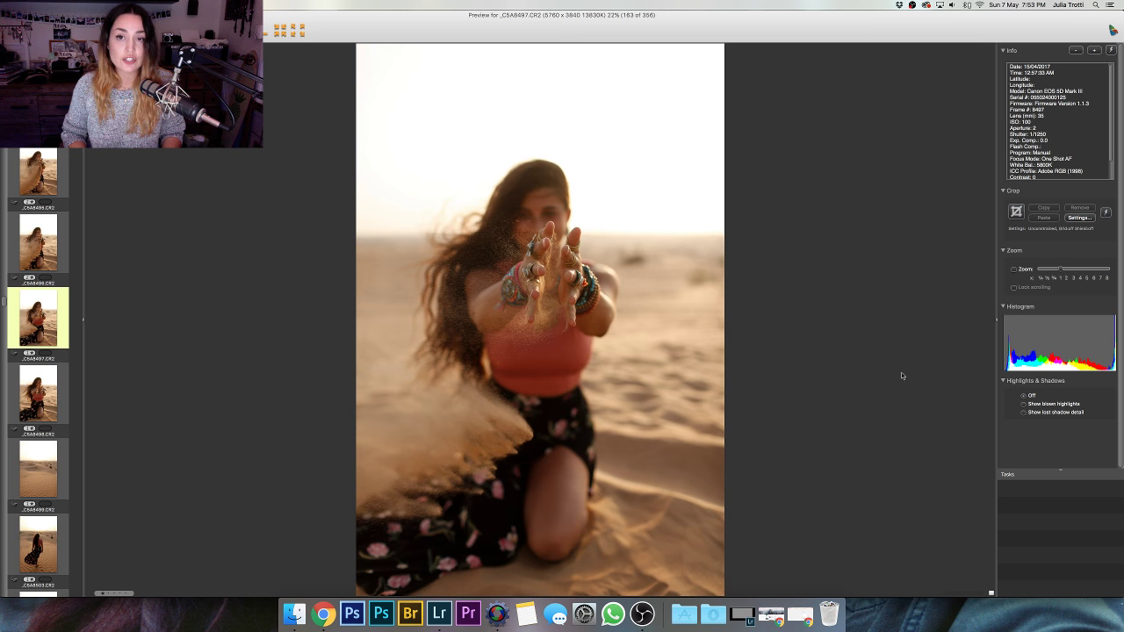
key(Right)
- View the empty dune shot and the shots of the woman walking away, from the 165th photo to the 170th
key(Right)
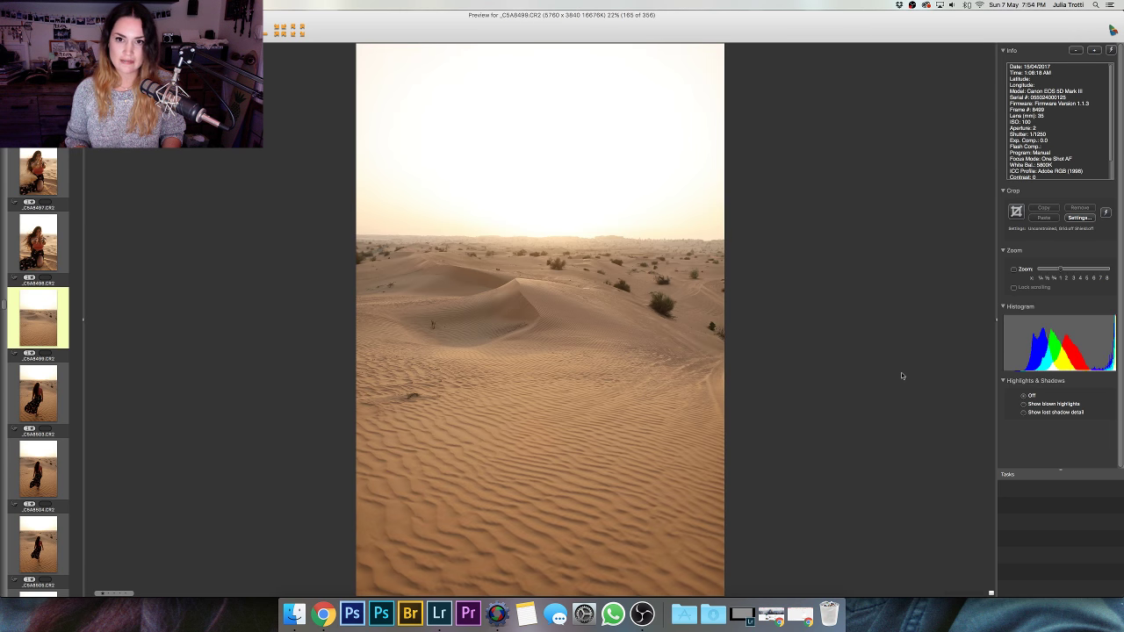
key(Right)
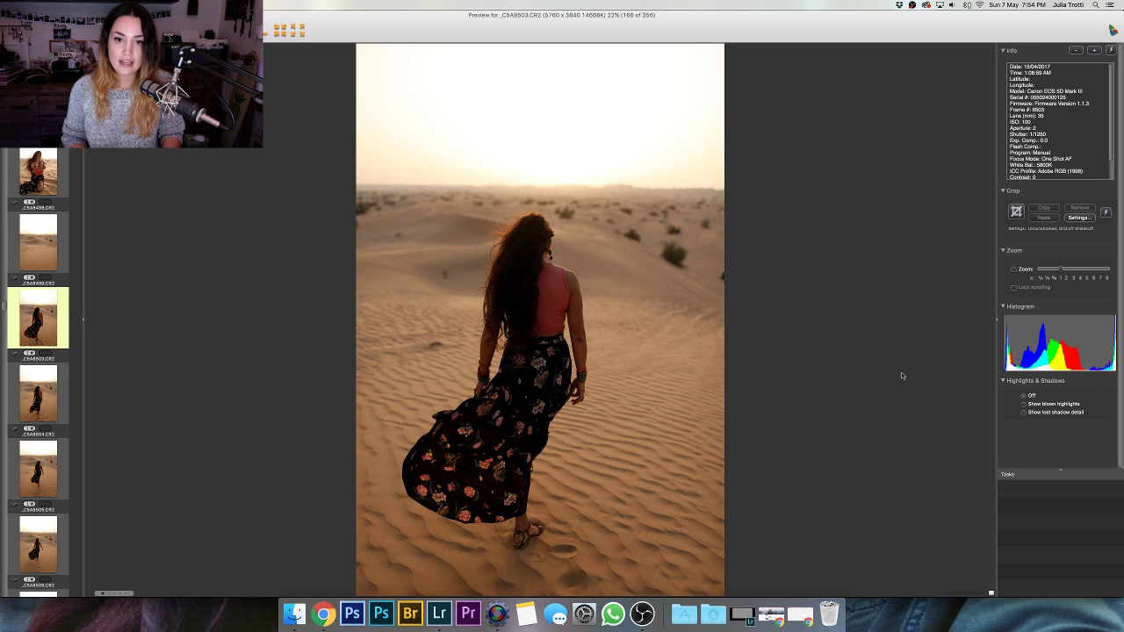
key(Right)
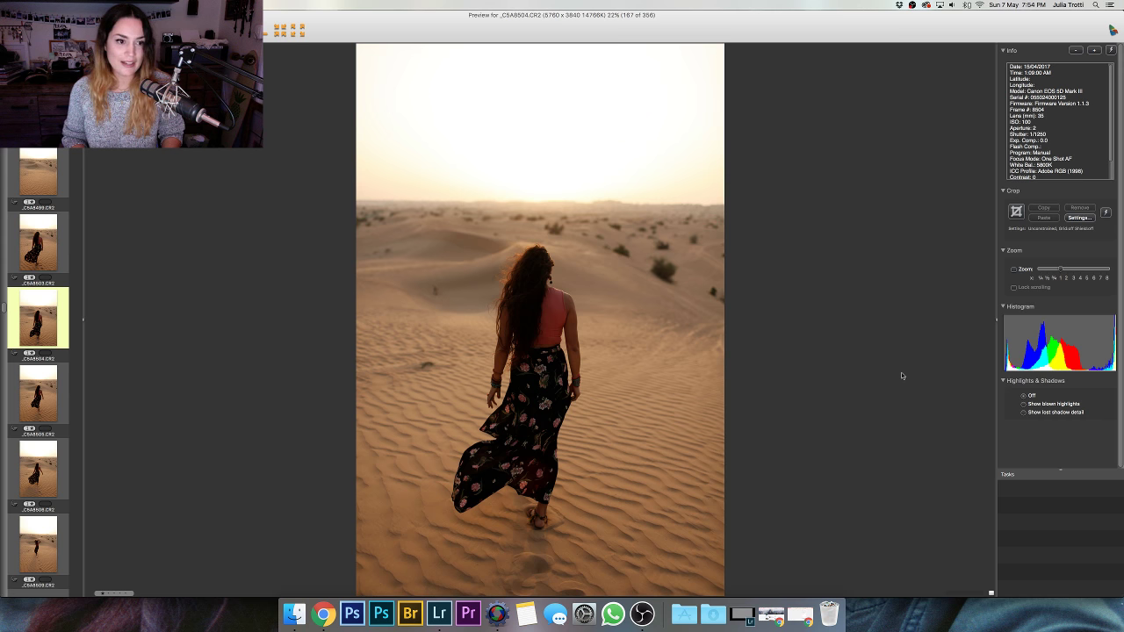
key(Right)
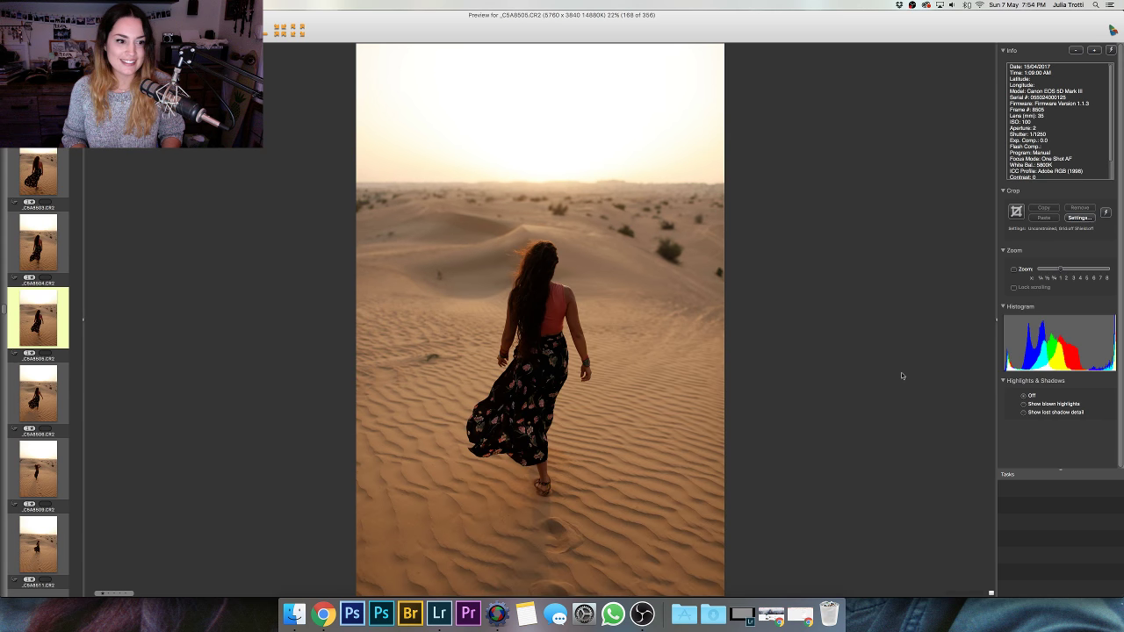
key(Right)
key(Right)
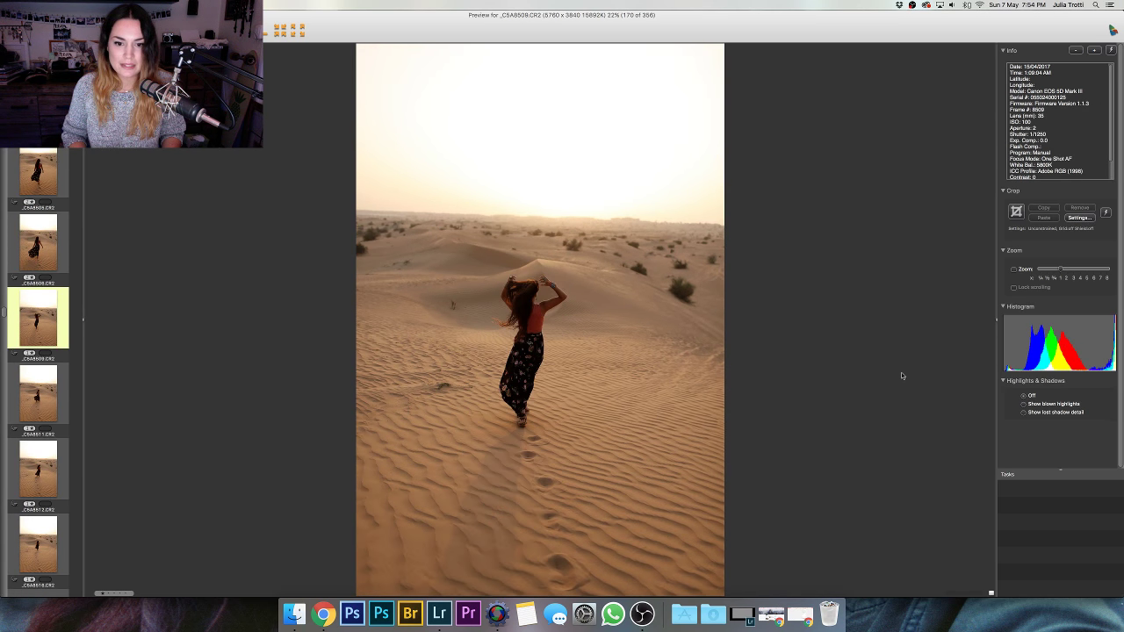
- Compare the wider dune shots with the footprint trail, from the 171st photo to the 174th
key(Right)
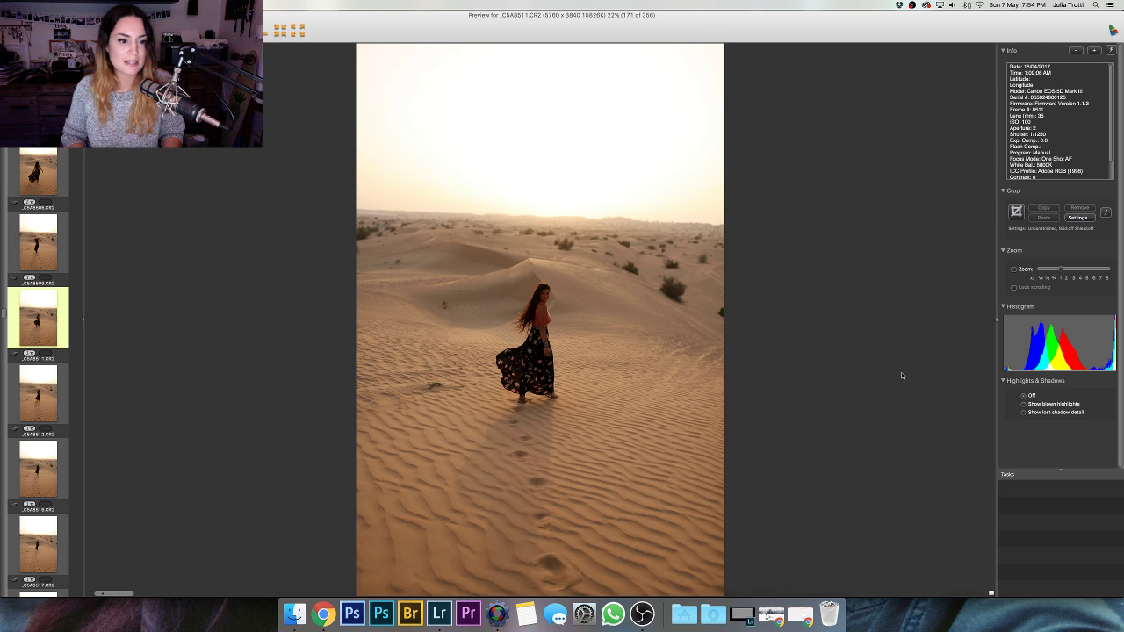
key(Right)
key(Right)
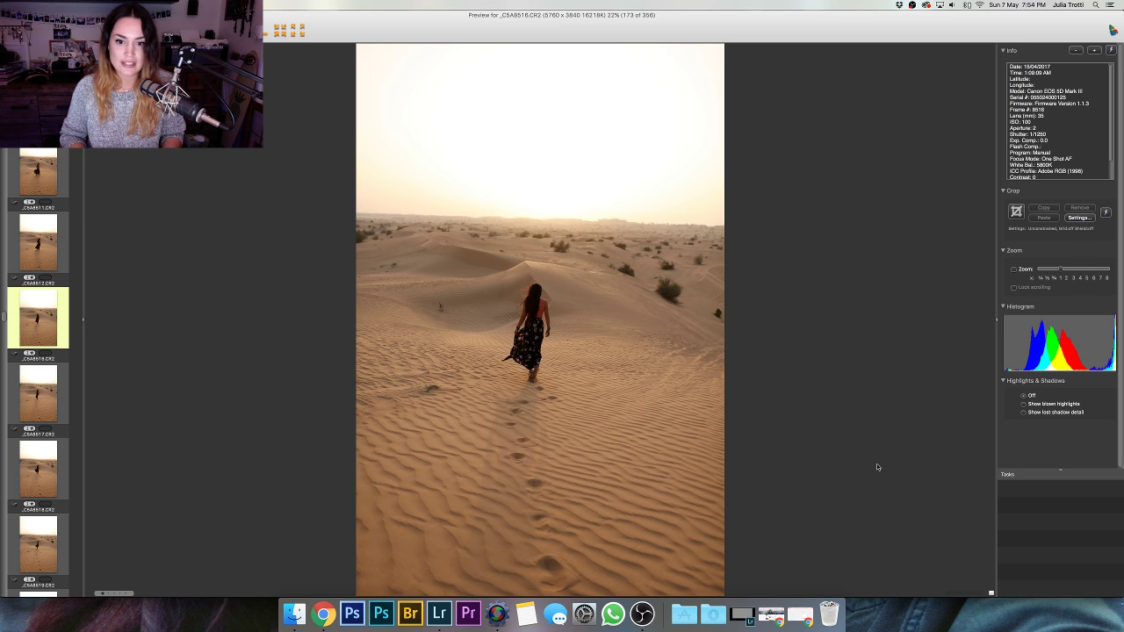
key(Right)
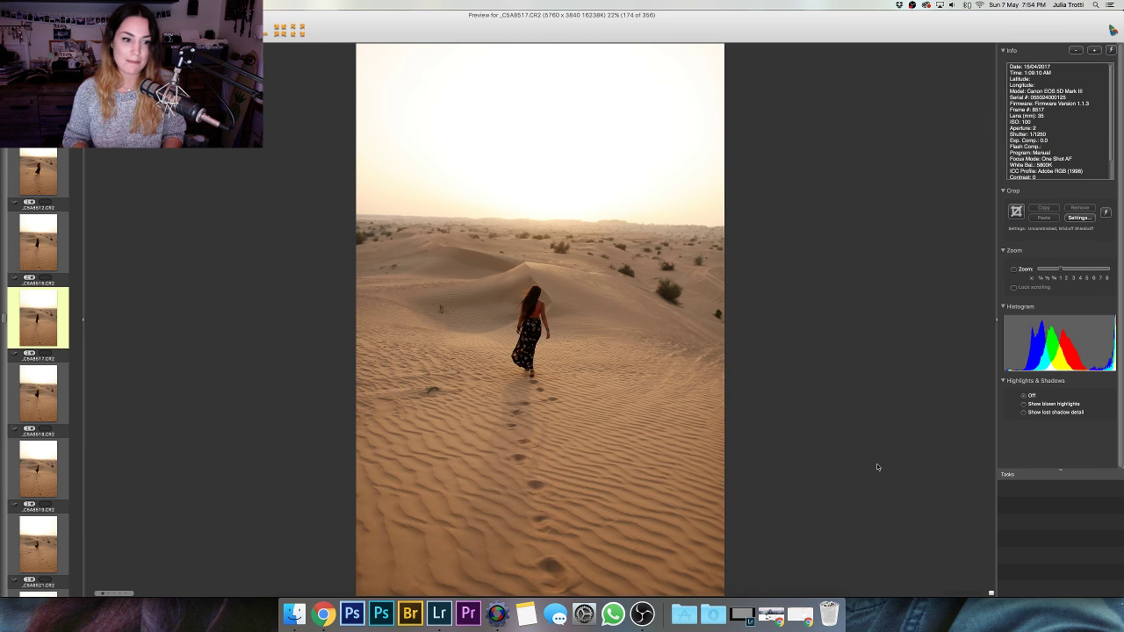
- Compare the shots of the woman turning on the footprint trail, from the 175th photo to the 178th
key(Right)
key(Right)
key(Right)
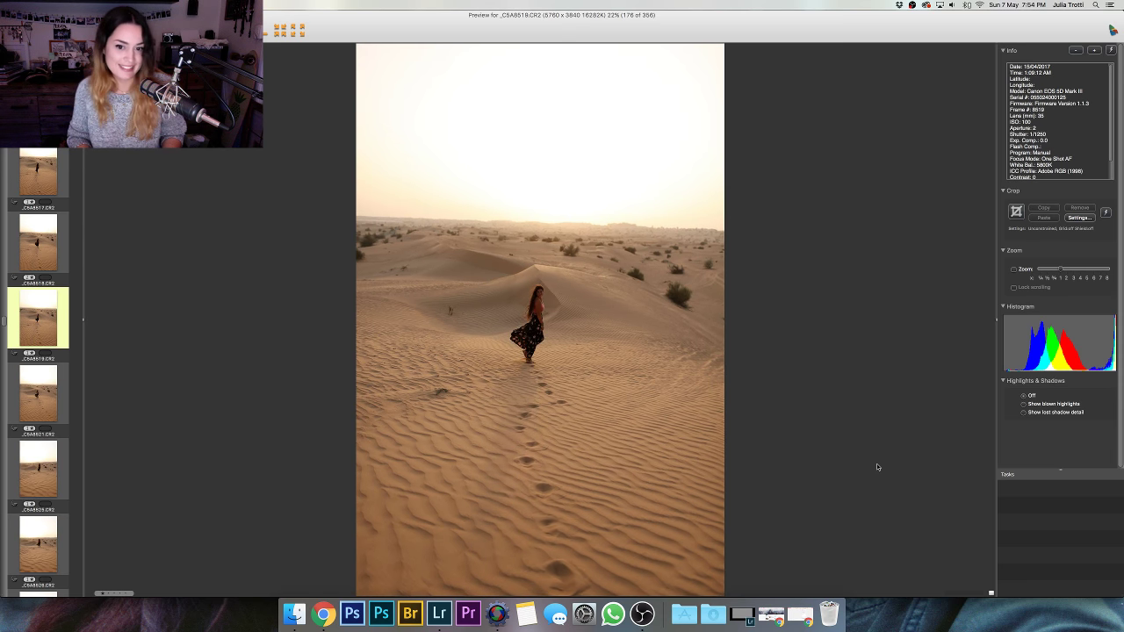
key(Right)
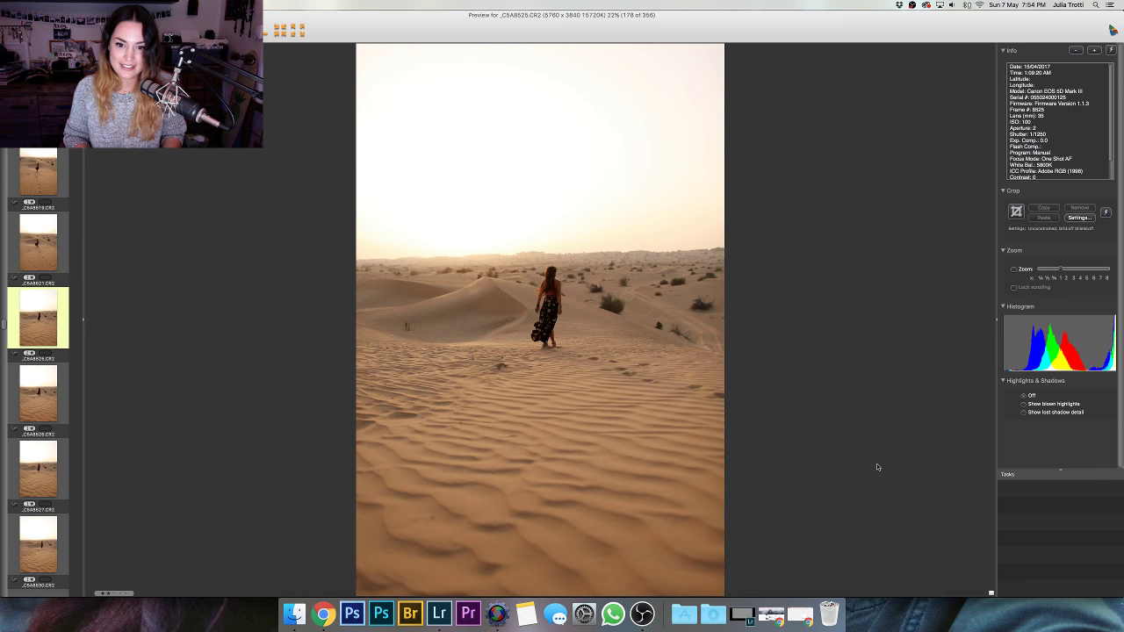
key(Left)
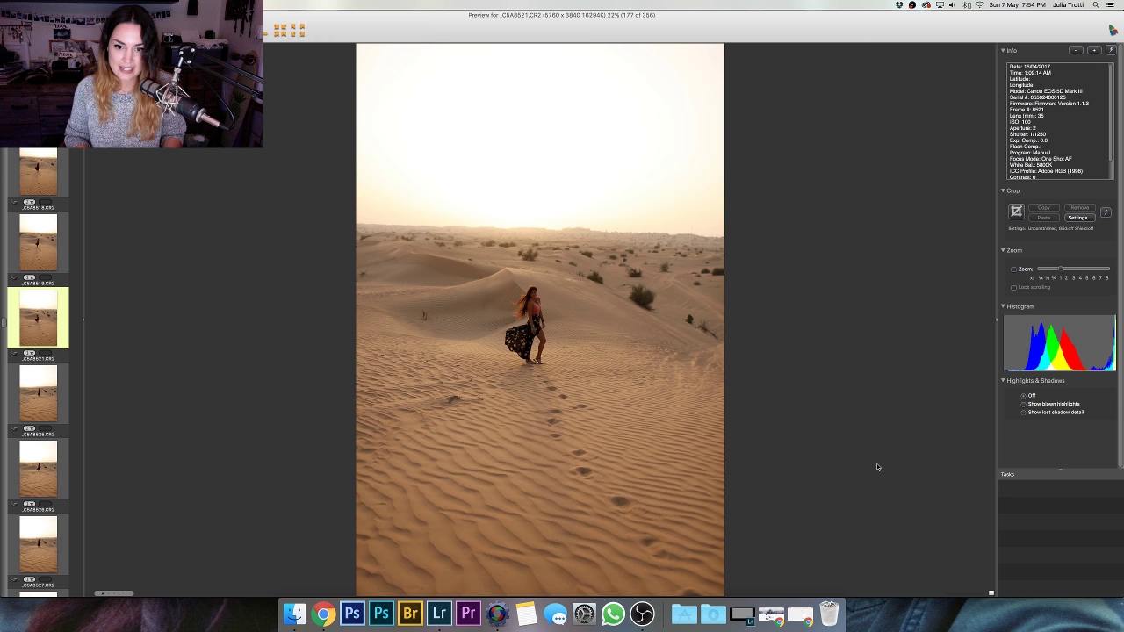
- Compare the 178th and 179th photos of the woman walking away, and continue to the 182nd
key(Right)
key(Right)
key(Left)
key(Right)
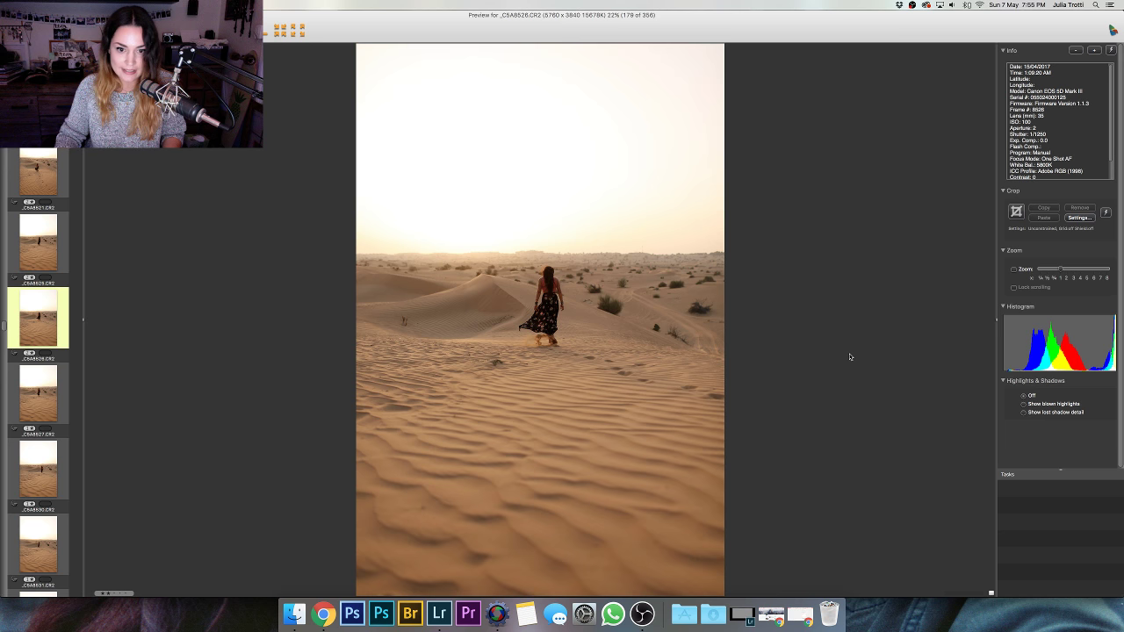
key(Right)
key(Right)
key(Right)
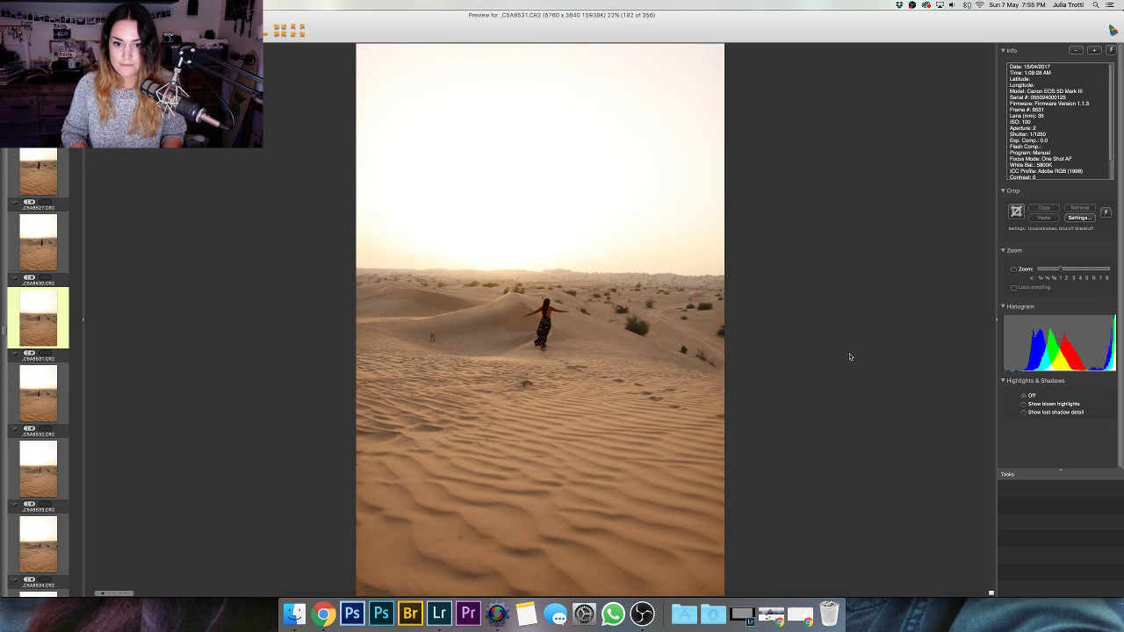
- Review the shots of the woman walking up to the dune crest, from the 183rd photo to the 189th
key(Right)
key(Right)
key(Right)
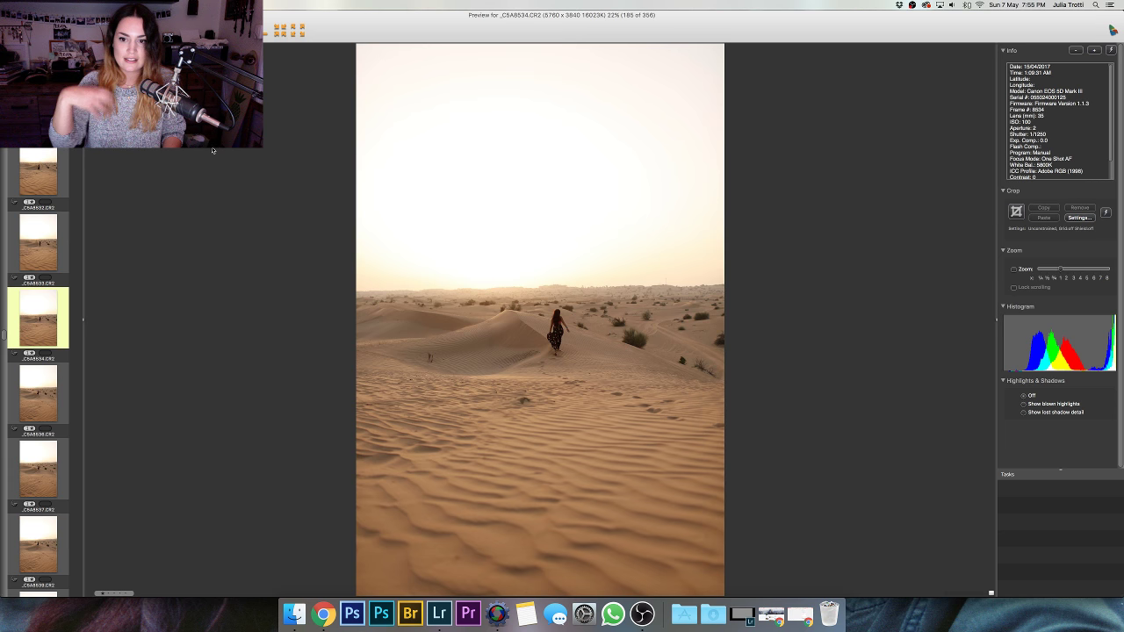
key(Right)
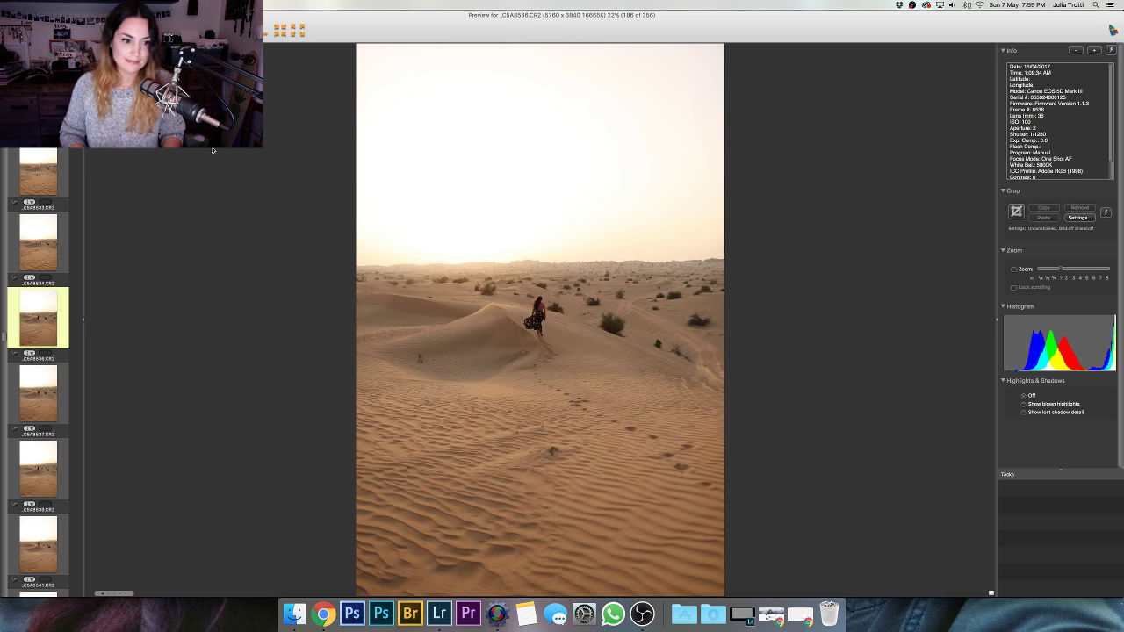
key(Right)
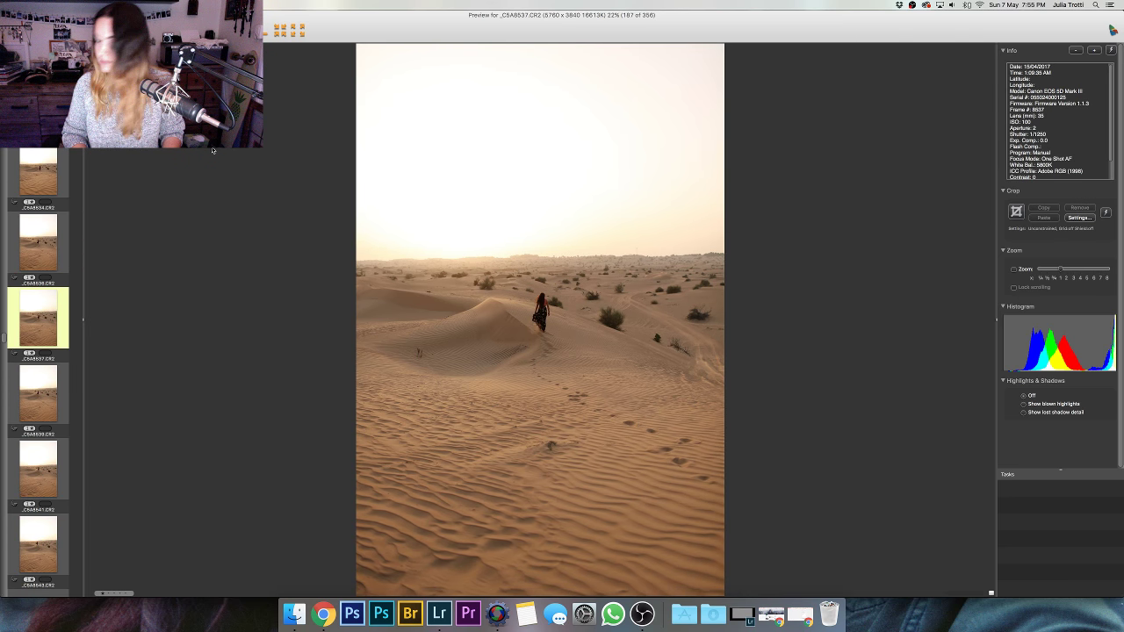
key(Right)
key(Right)
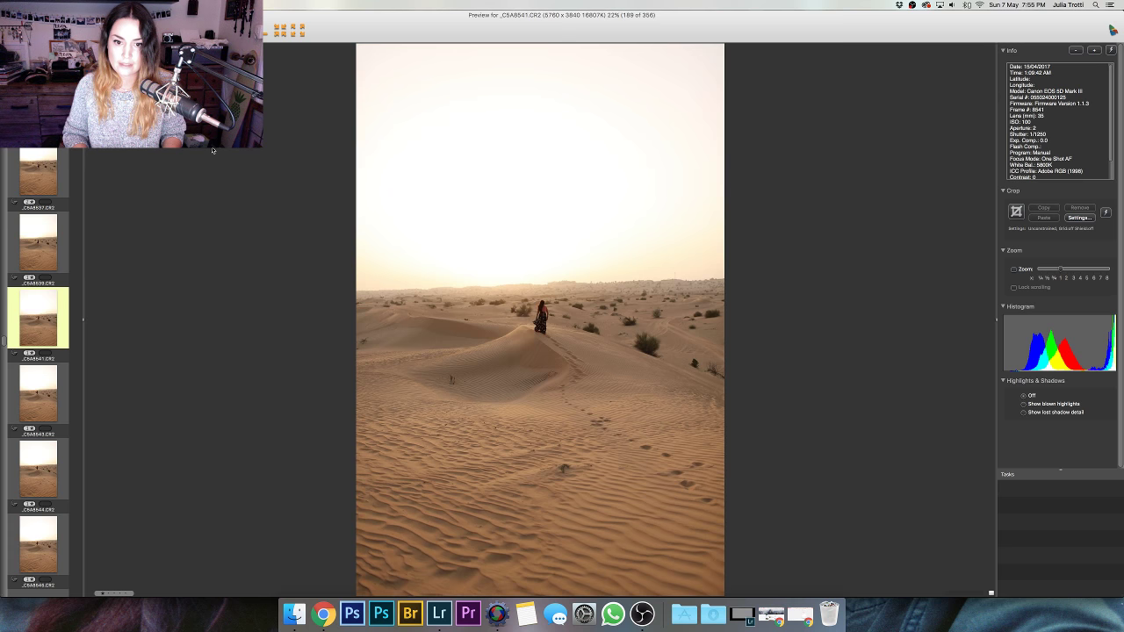
- View the shots of the woman standing on the distant dune crest, from the 190th photo to the 193rd
key(Right)
key(Right)
key(Right)
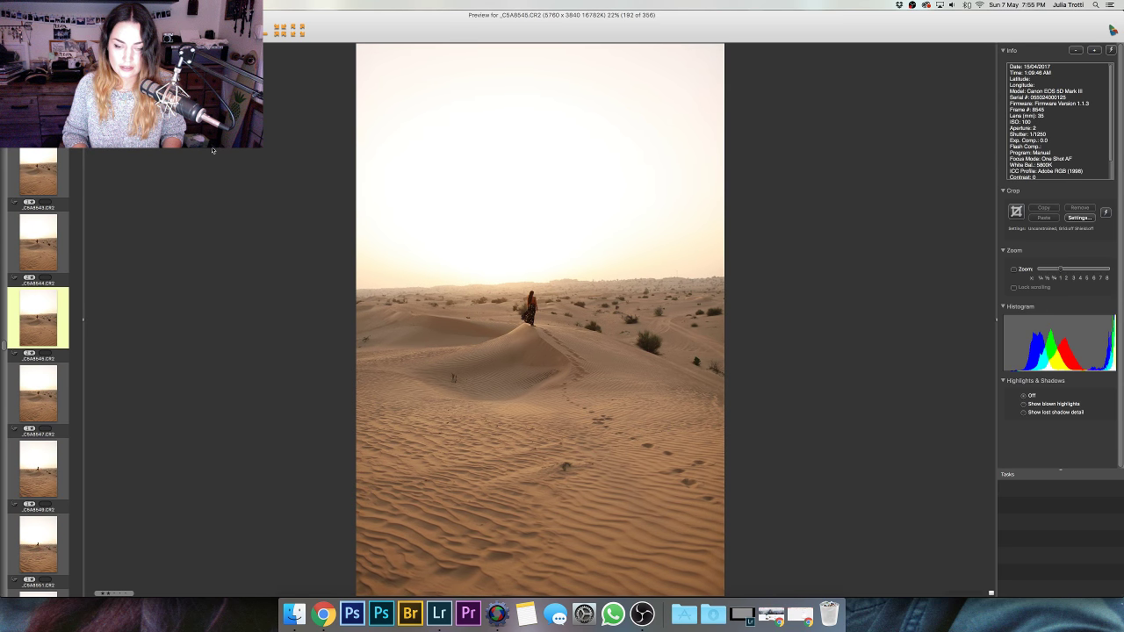
key(Right)
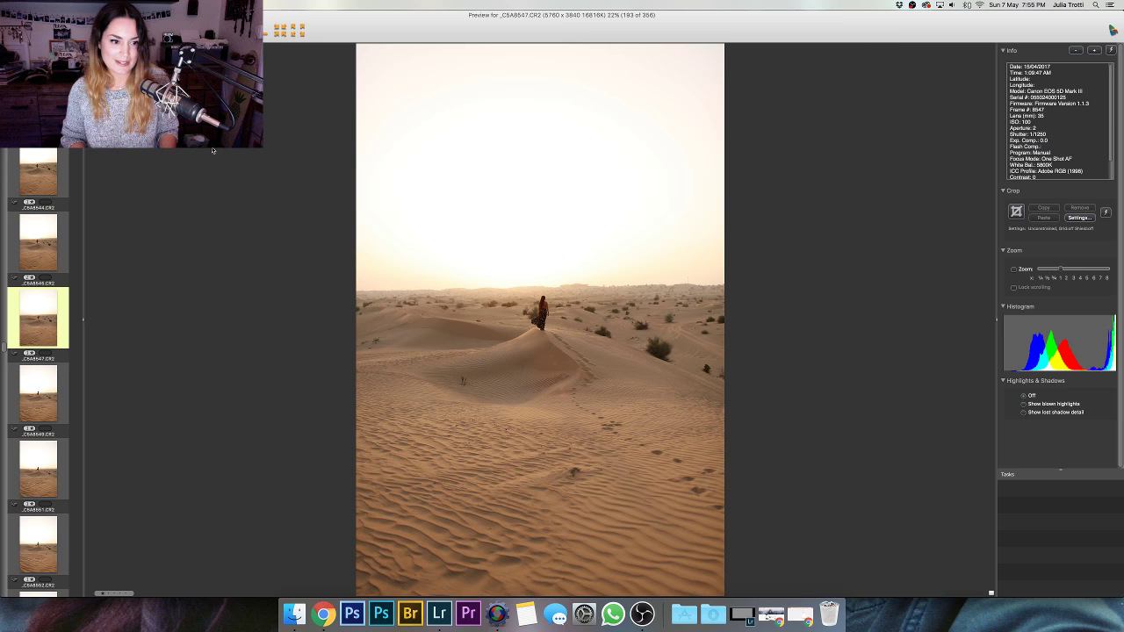
- Compare the 194th and 195th photos of the woman posing on the crest, ending on the 196th
key(Right)
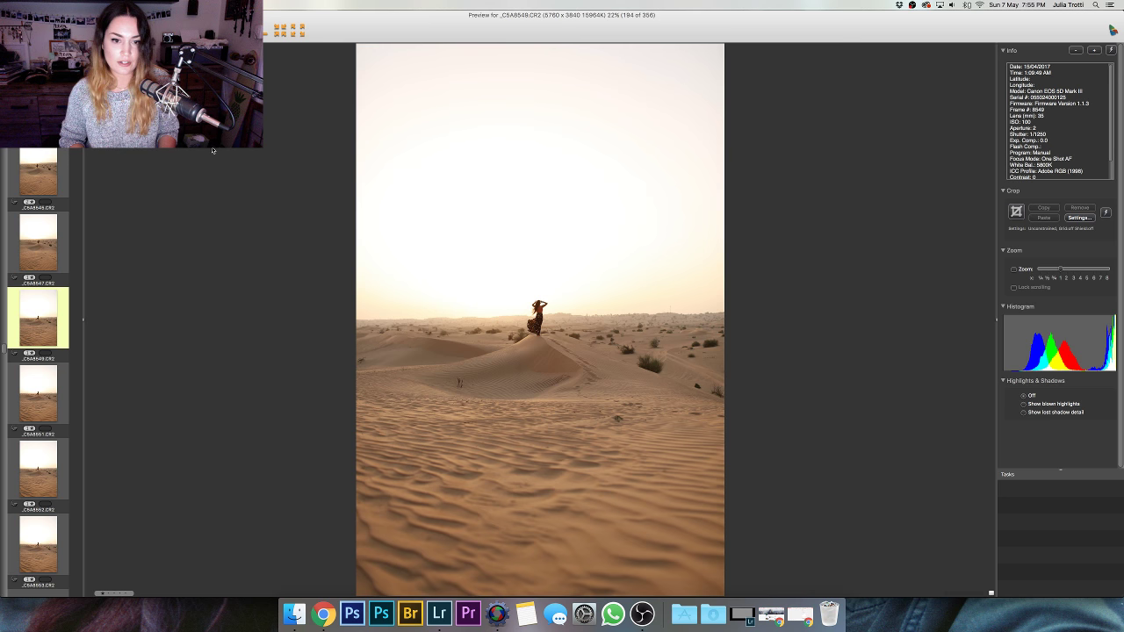
key(Right)
key(Left)
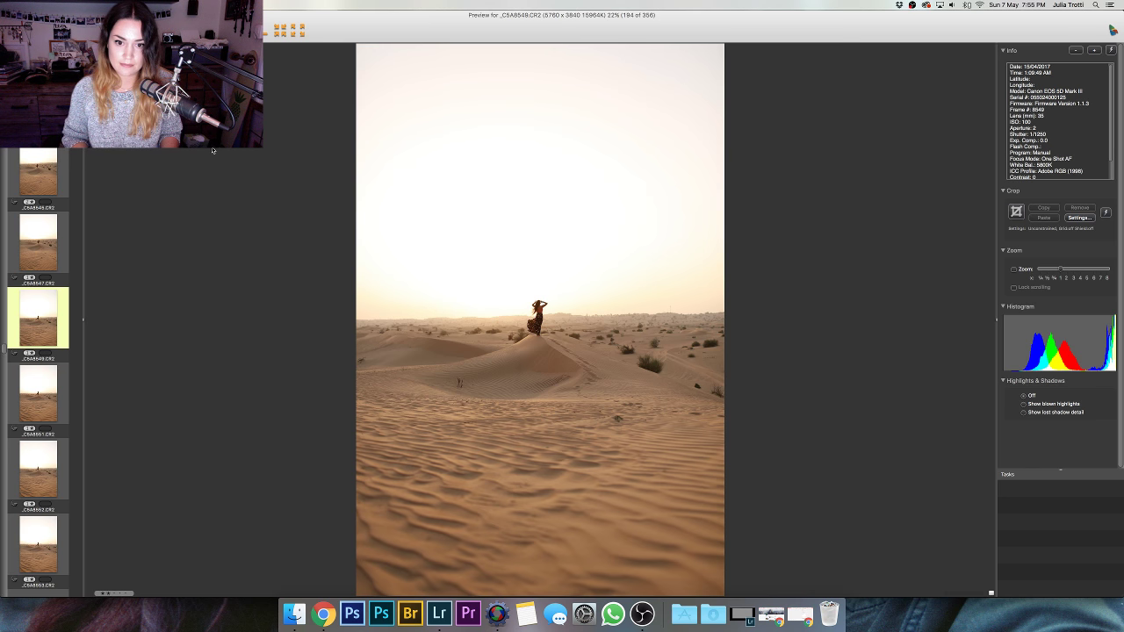
key(Right)
key(Right)
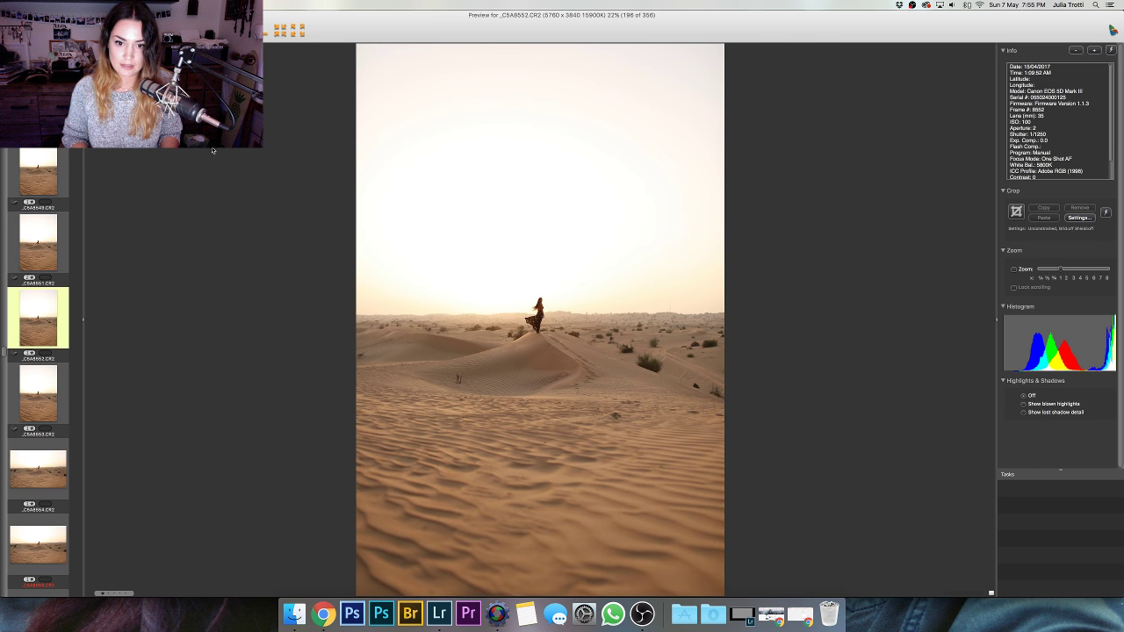
- View the 197th photo, the horizontal dune shots after it and the vertical 201st photo
key(Right)
key(Right)
key(Right)
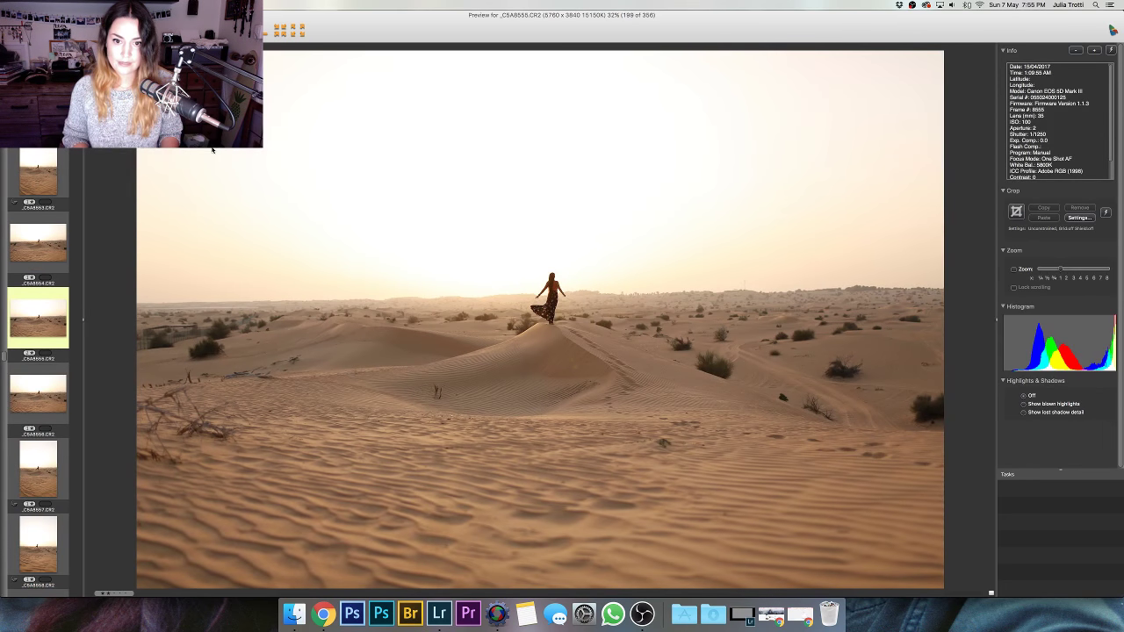
key(Right)
key(Right)
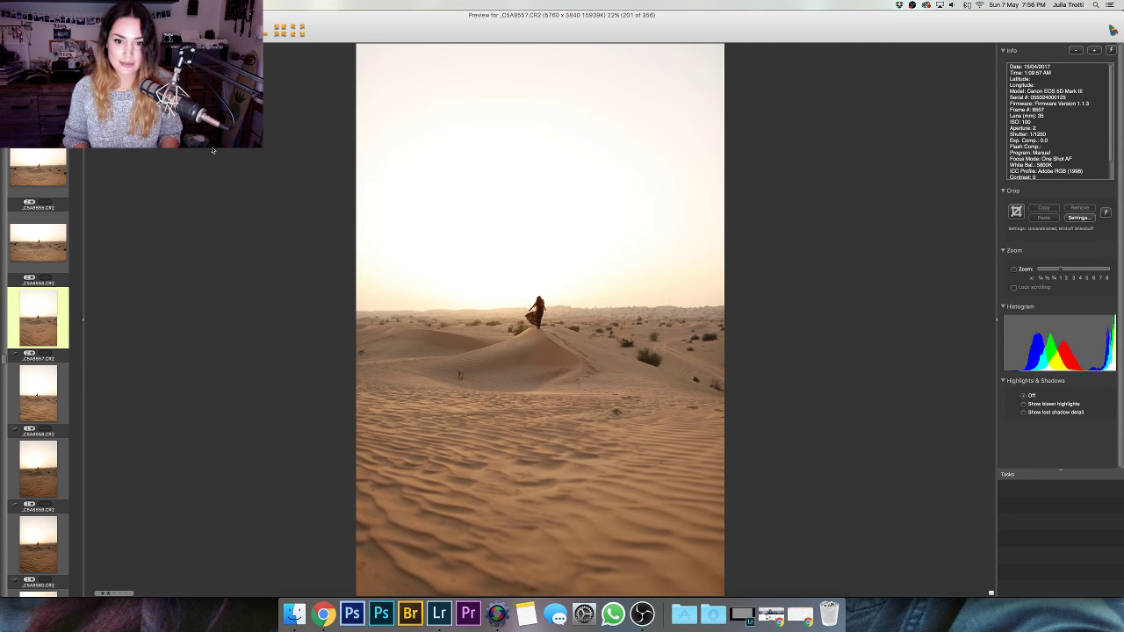
- Compare the bright 202nd photo with the darker 203rd, and continue to the 204th
key(Right)
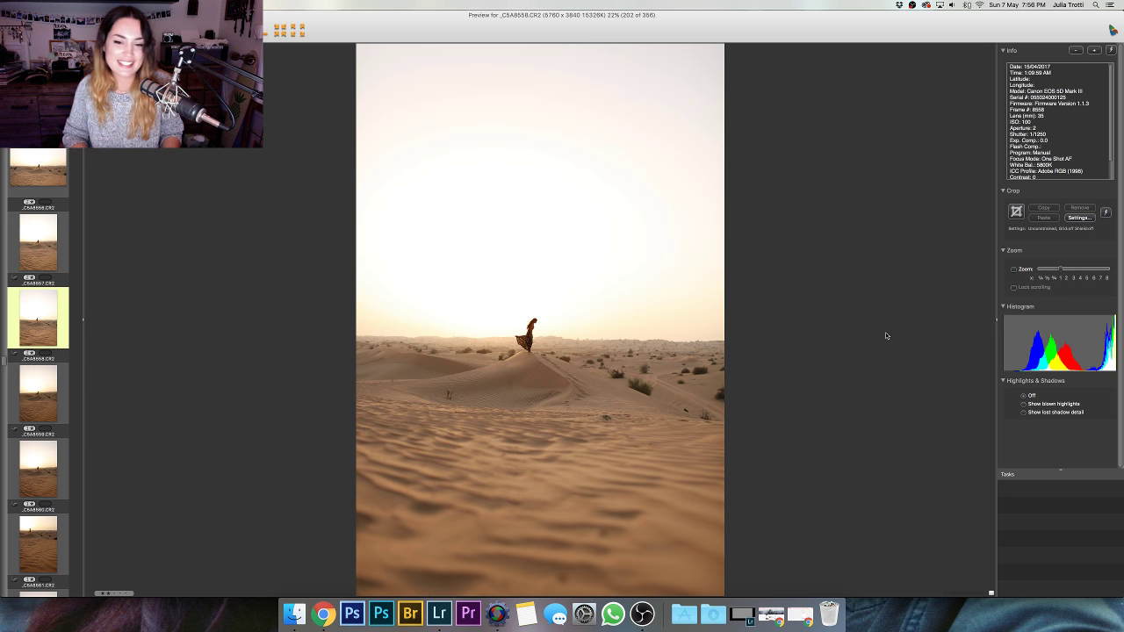
key(Right)
key(Left)
key(Right)
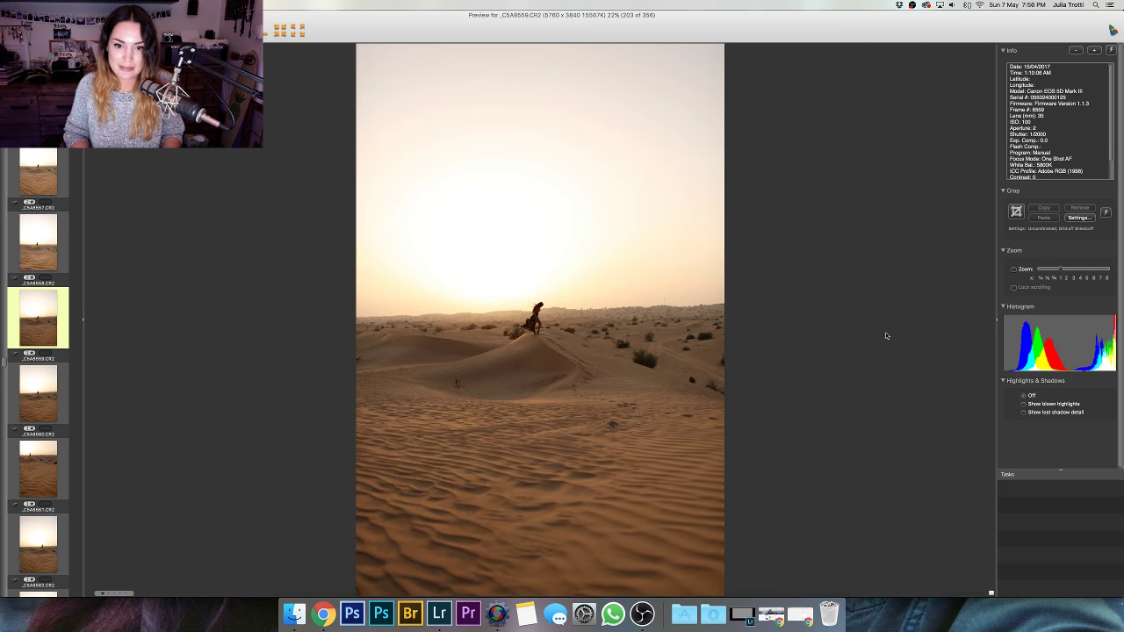
key(Right)
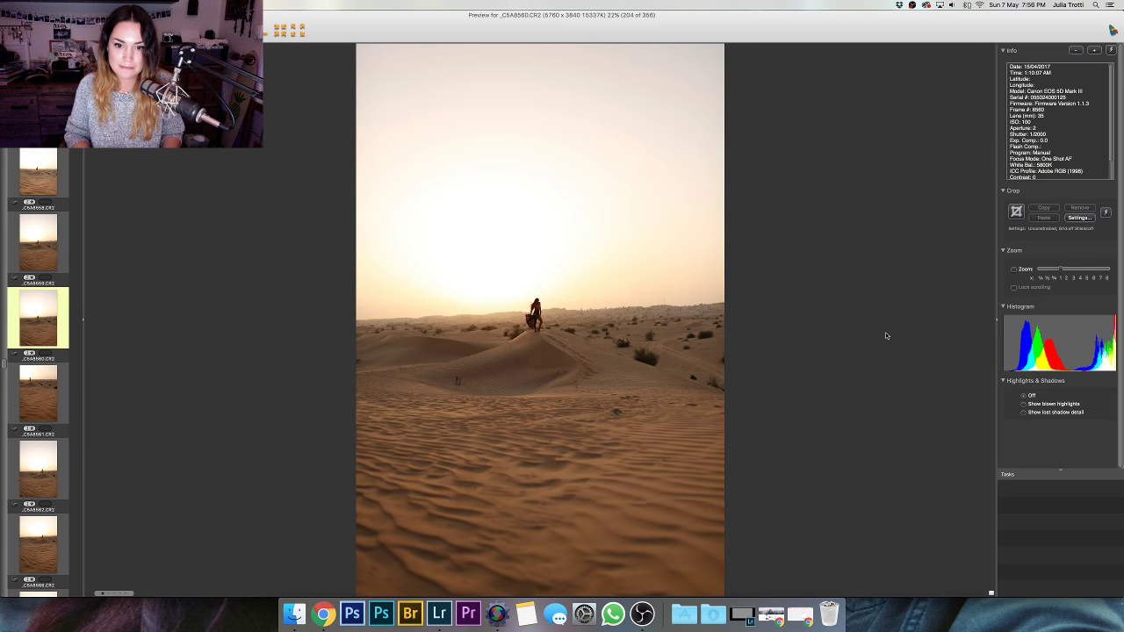
- Review the darker sunset shots of the woman on the dune crest, from the 205th photo to the 210th
key(Right)
key(Right)
key(Right)
key(Right)
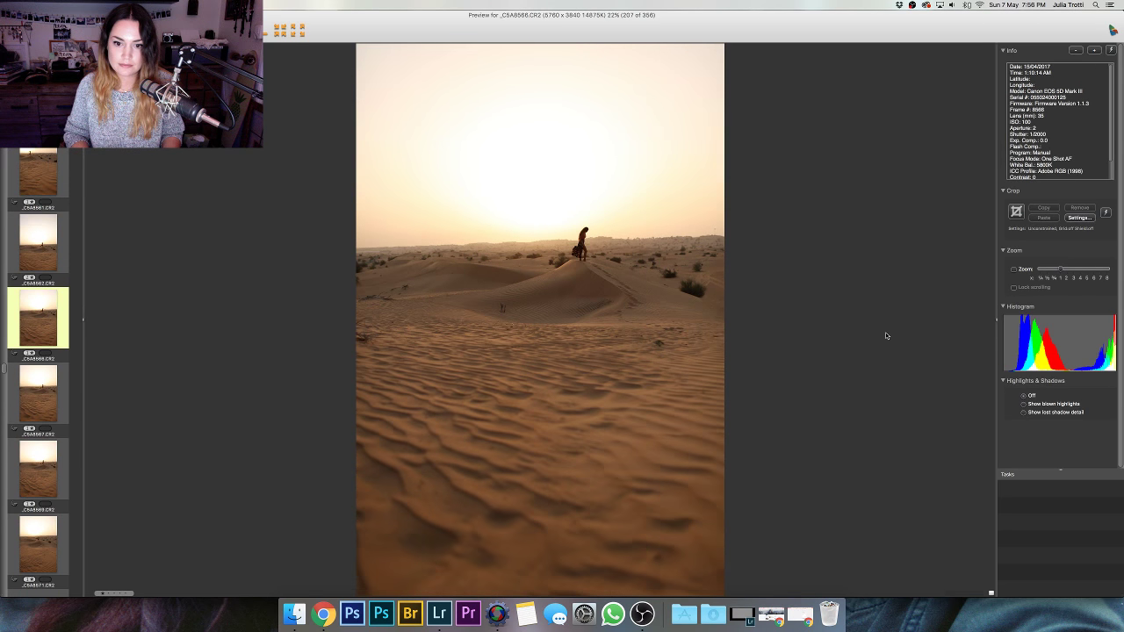
key(Right)
key(Right)
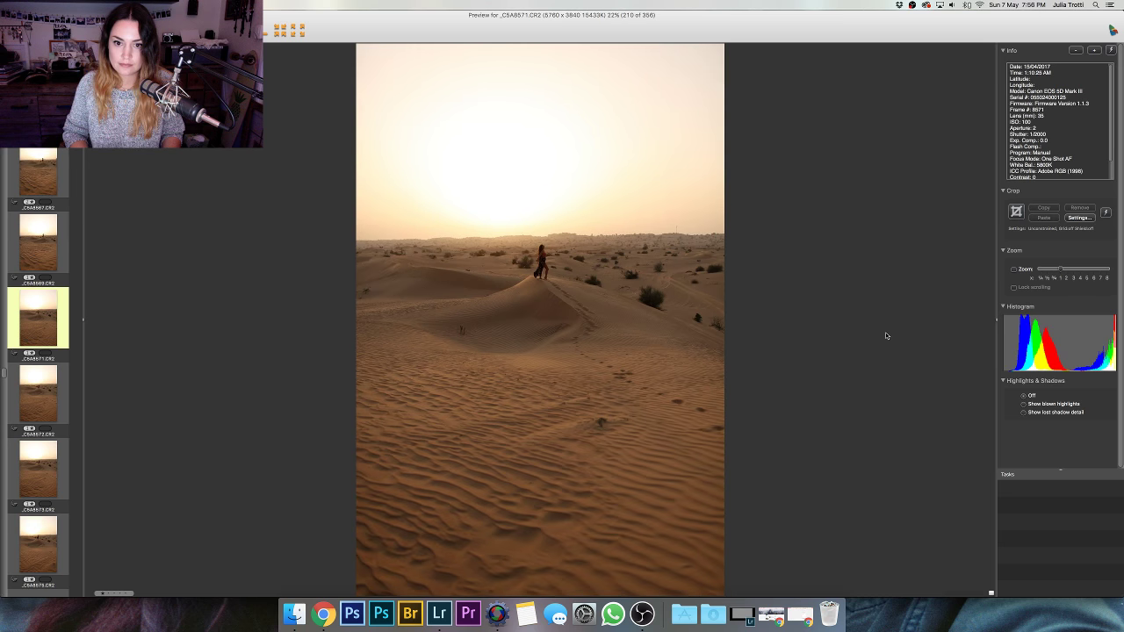
- View the sunset shots with footprints leading to the dune crest, from the 211th photo to the 216th
key(Right)
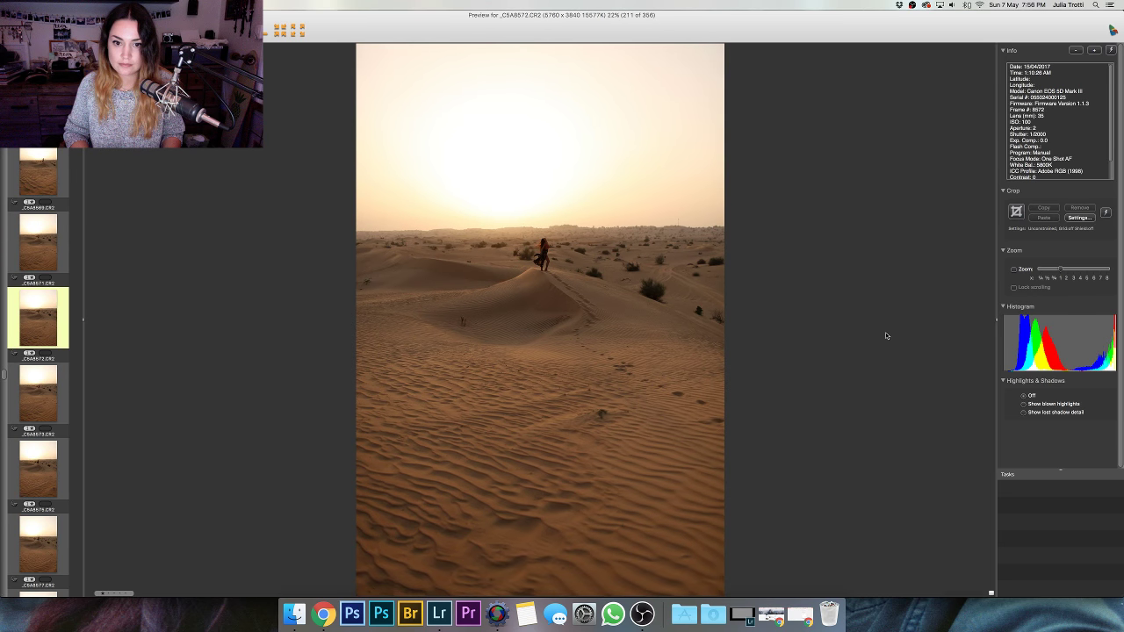
key(Right)
key(Right)
key(Right)
key(Right)
key(Right)
key(Right)
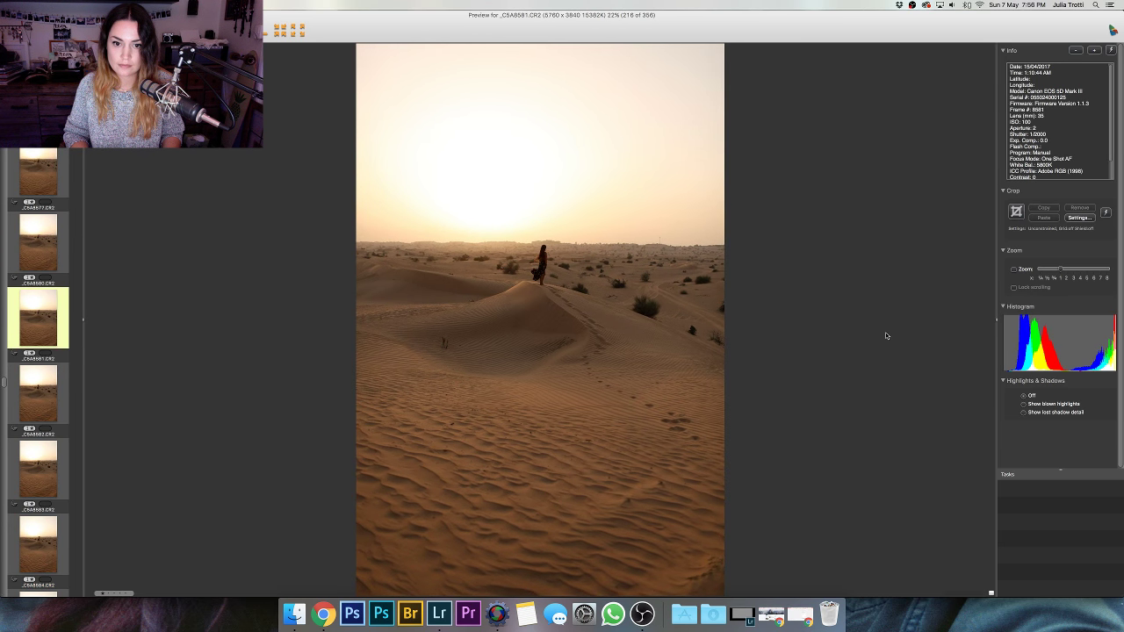
- Review the windblown poses on the crest from the 217th photo through to the closer silhouette in the 223rd
key(Right)
key(Right)
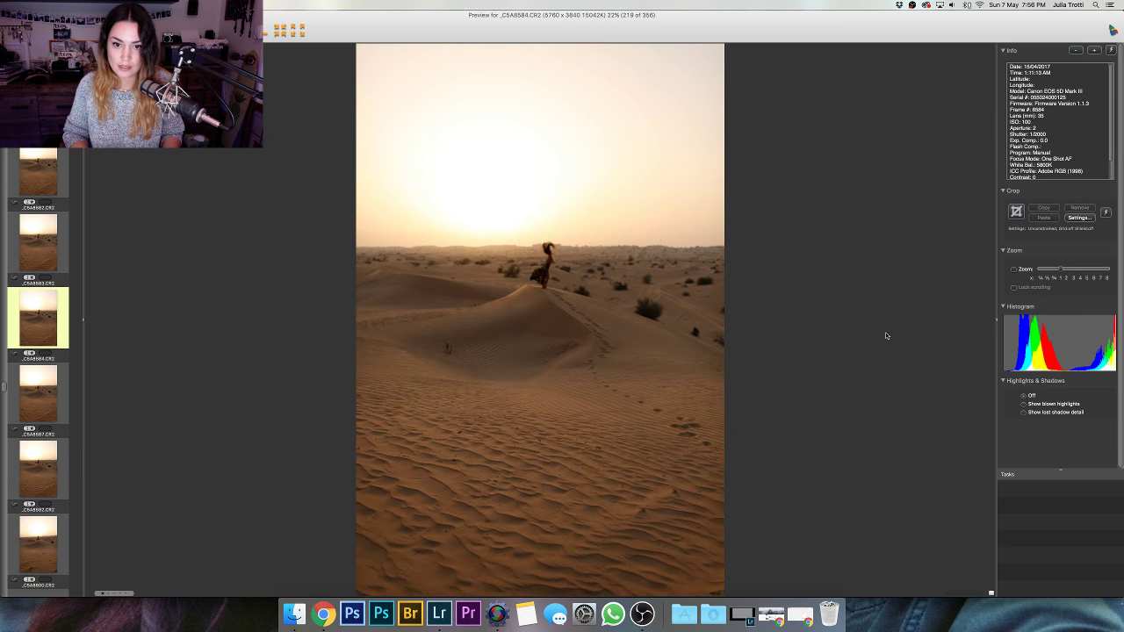
key(Right)
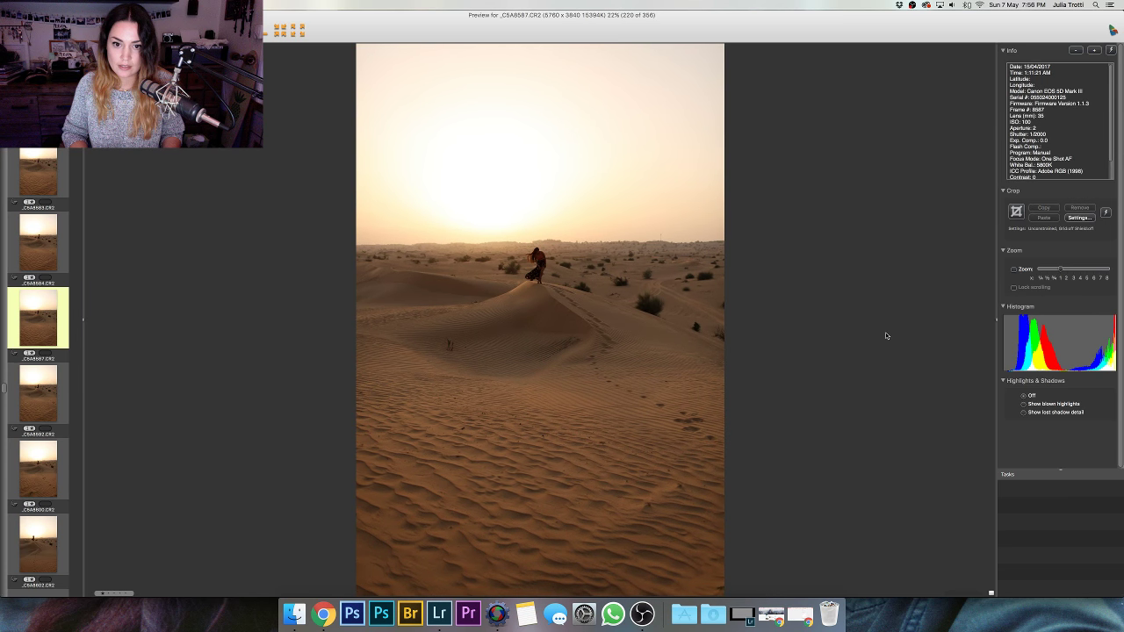
key(Right)
key(Right)
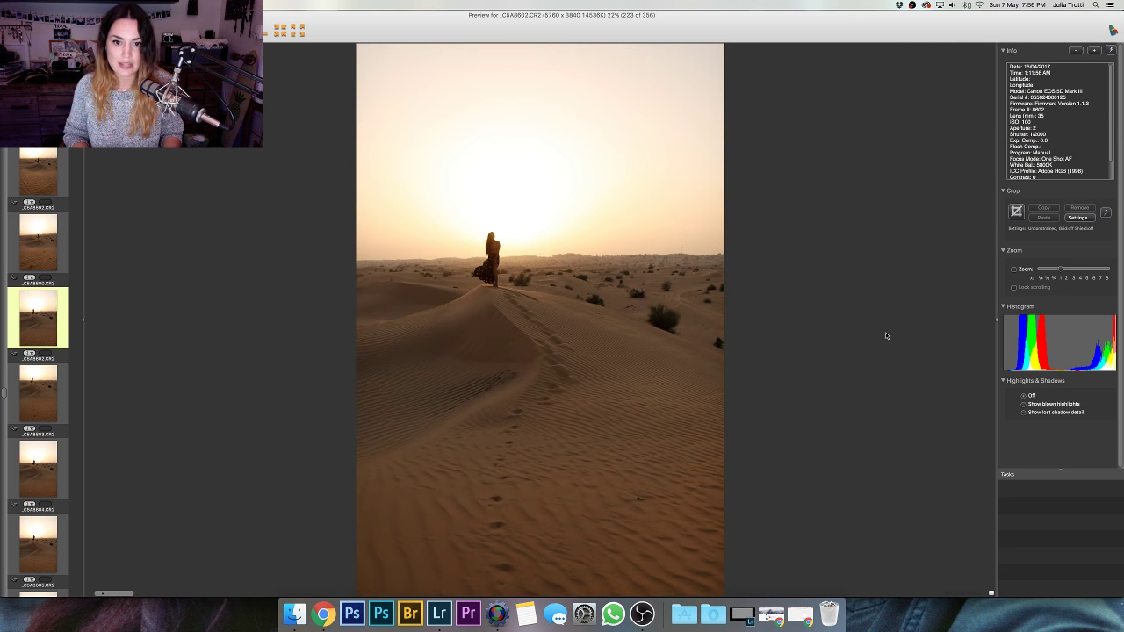
- Compare the closer sunset silhouettes with the footprint trail, between the 223rd photo and the 225th
key(Right)
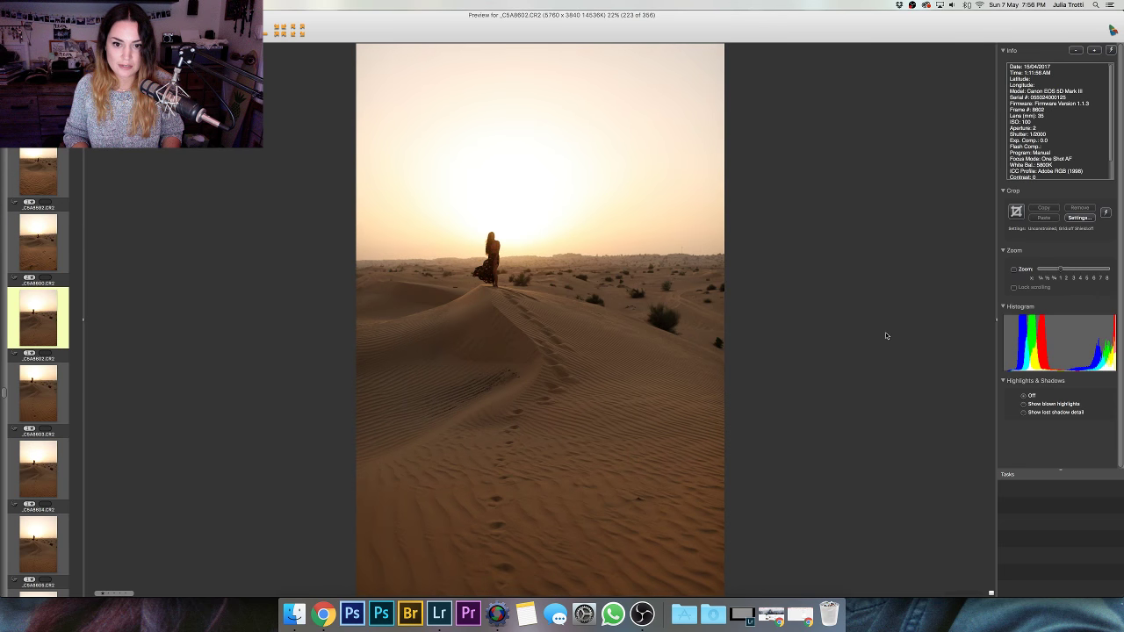
key(Right)
key(Left)
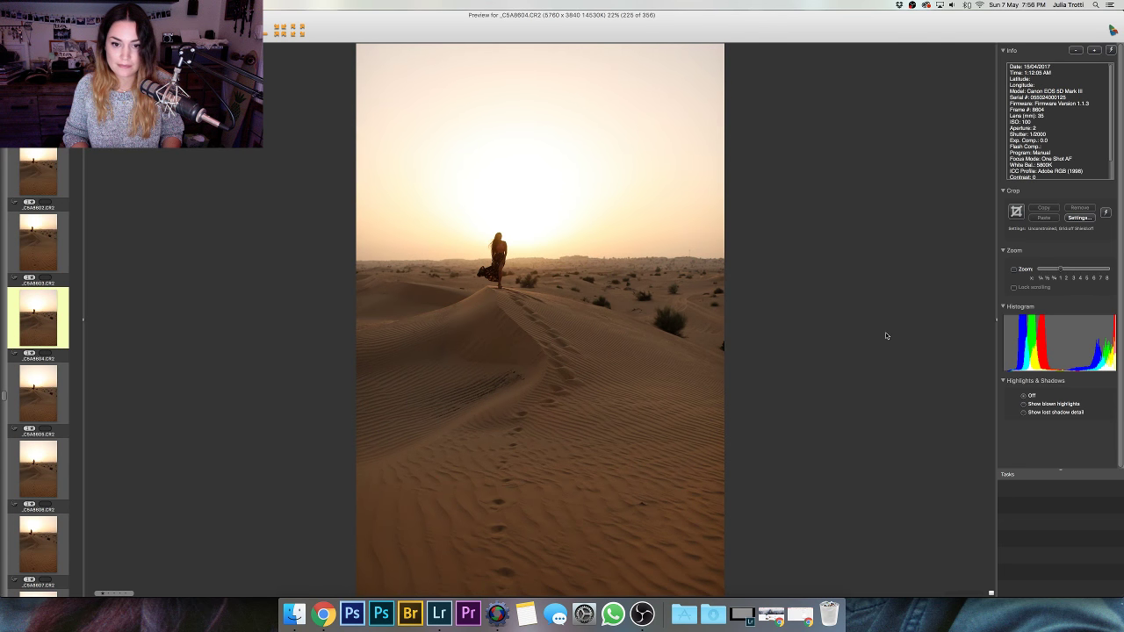
key(Right)
key(Left)
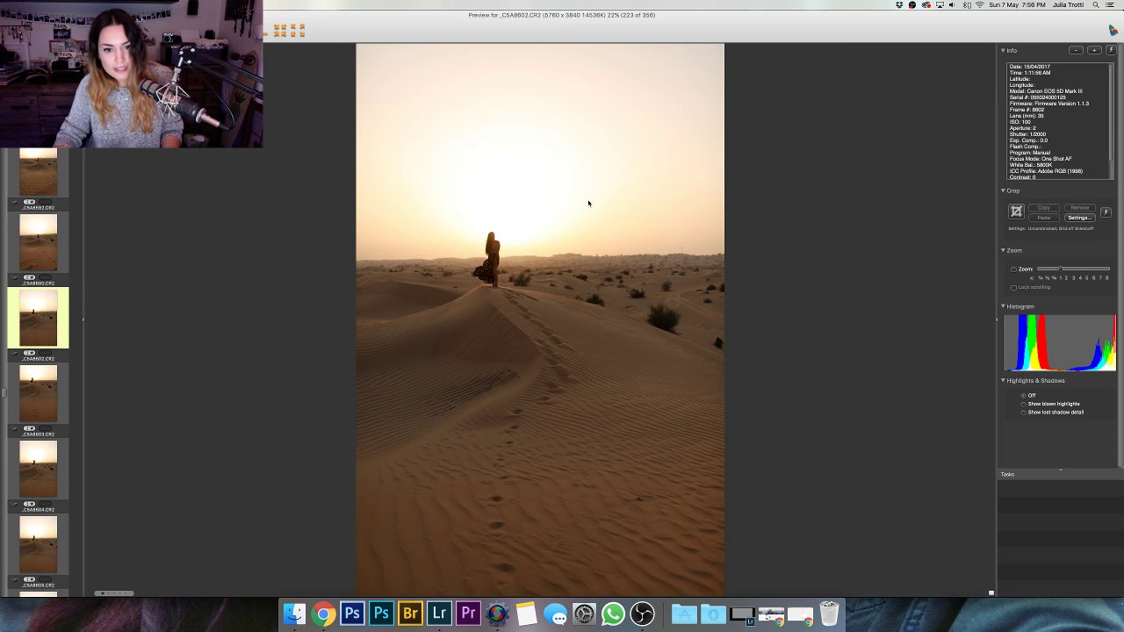
- Inspect the 223rd and 224th photos at 100% zoom, check the woman's sharpness in the 224th, and return to the full-photo view
click(484, 271)
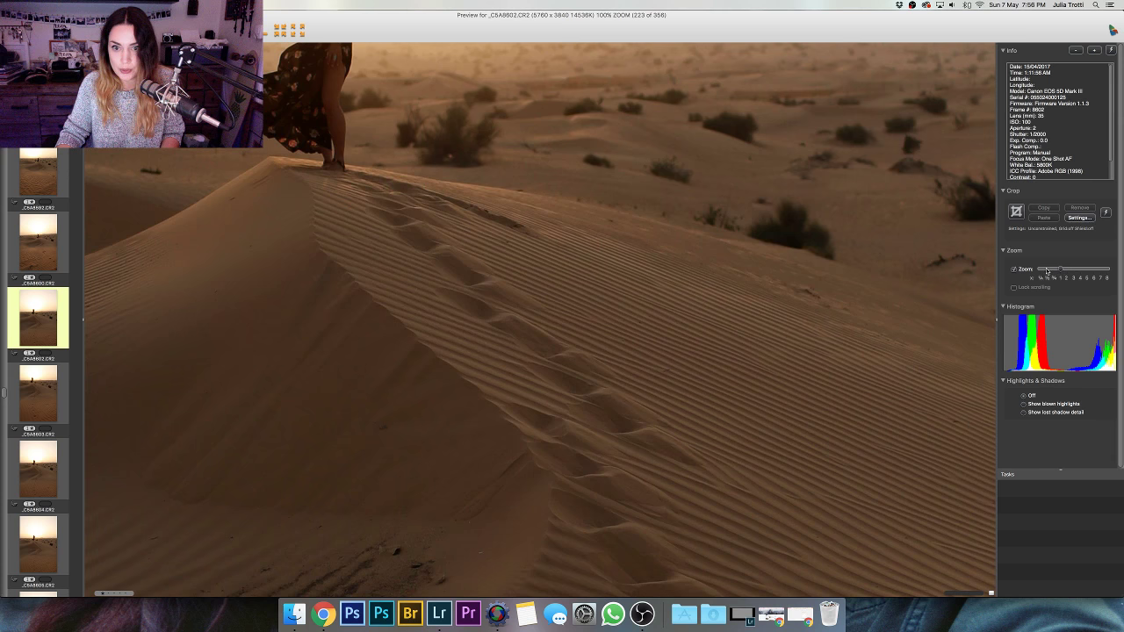
key(Right)
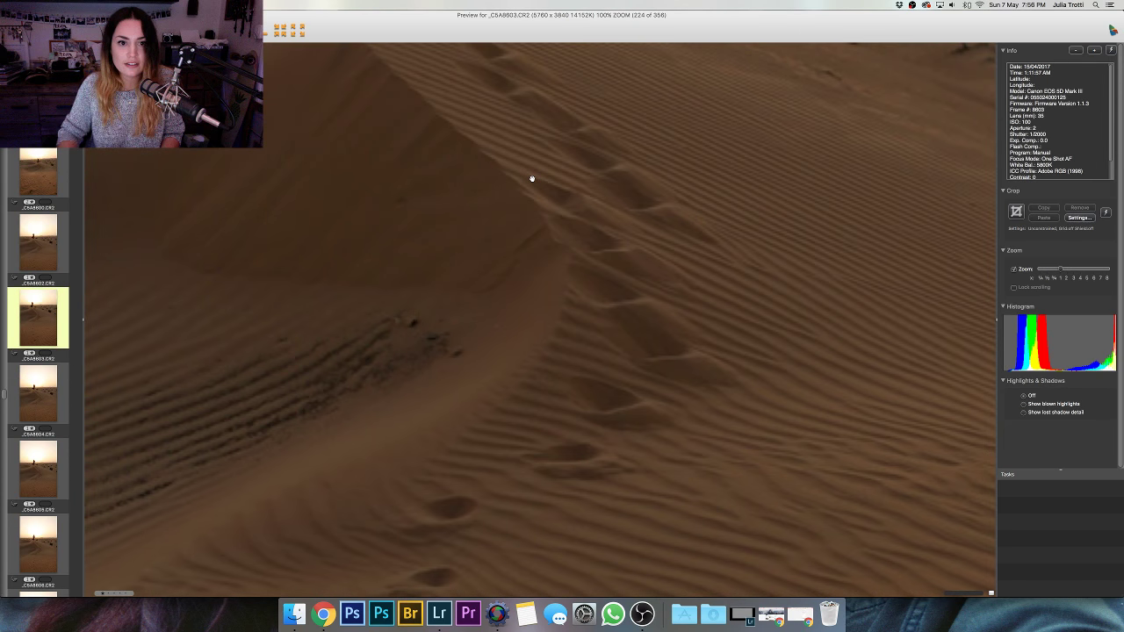
click(531, 178)
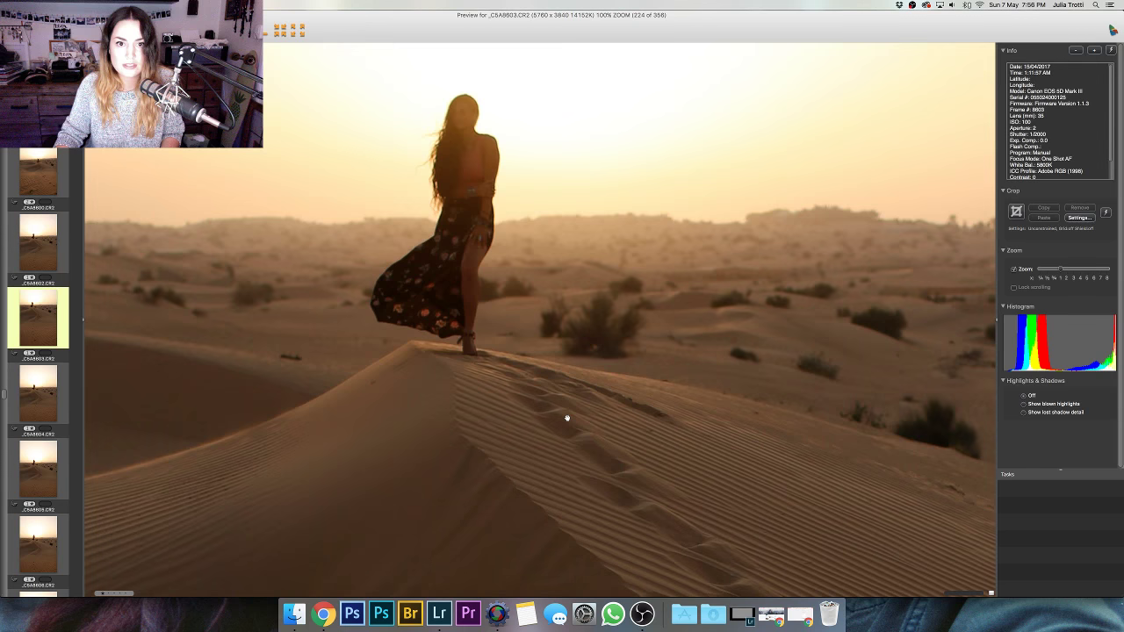
scroll(470, 187, up, 2)
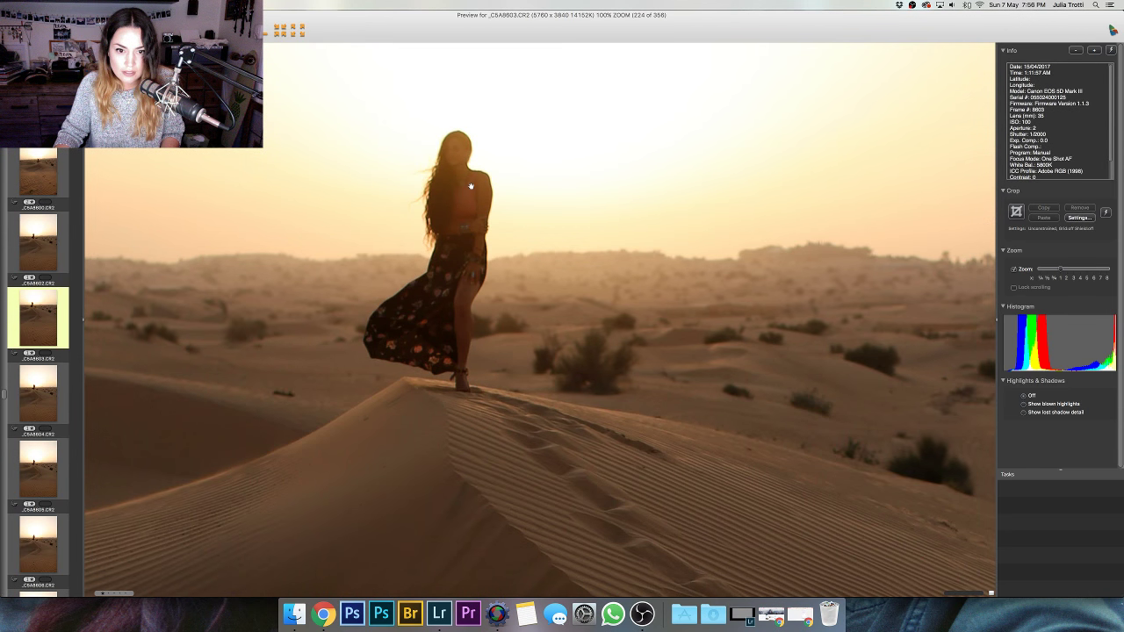
drag(1061, 269, 1038, 274)
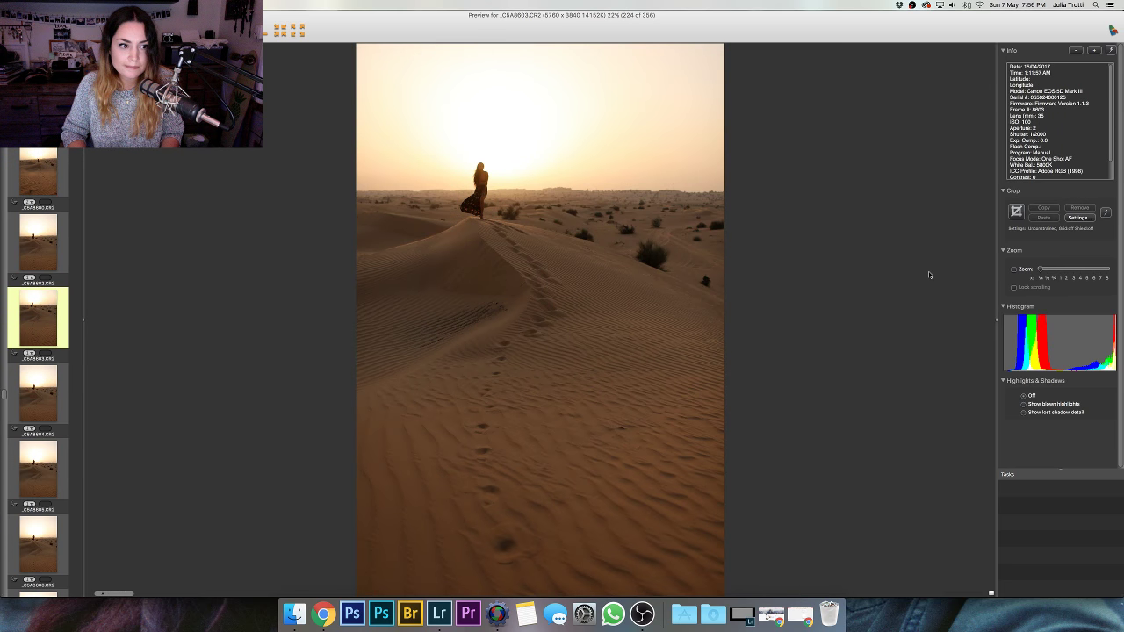
- View the following sunset silhouettes on the dune crest, from the 225th photo to the 227th
key(Right)
key(Right)
key(Right)
key(Right)
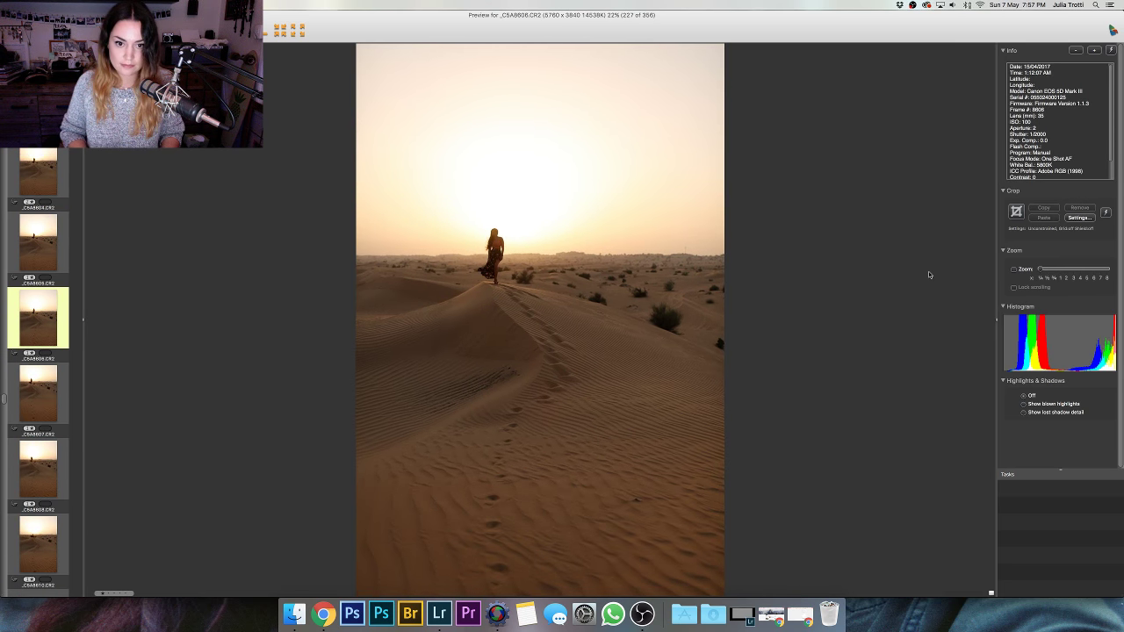
- Compare the standing and seated sunset silhouettes on the dune crest, from the 227th photo to the 231st
key(Right)
key(Left)
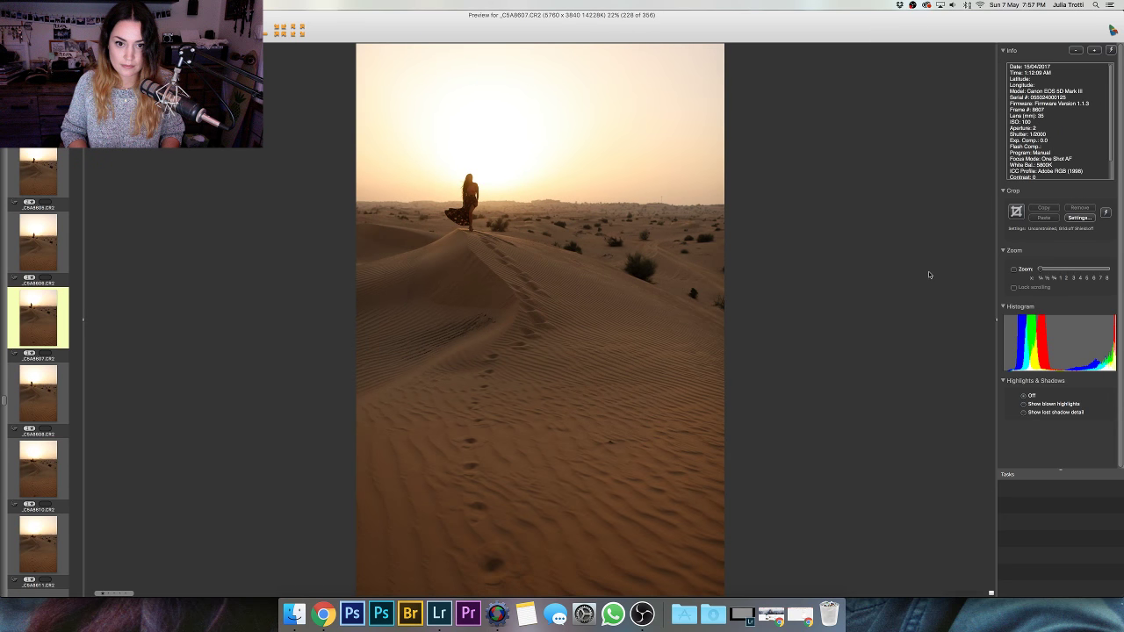
key(Right)
key(Right)
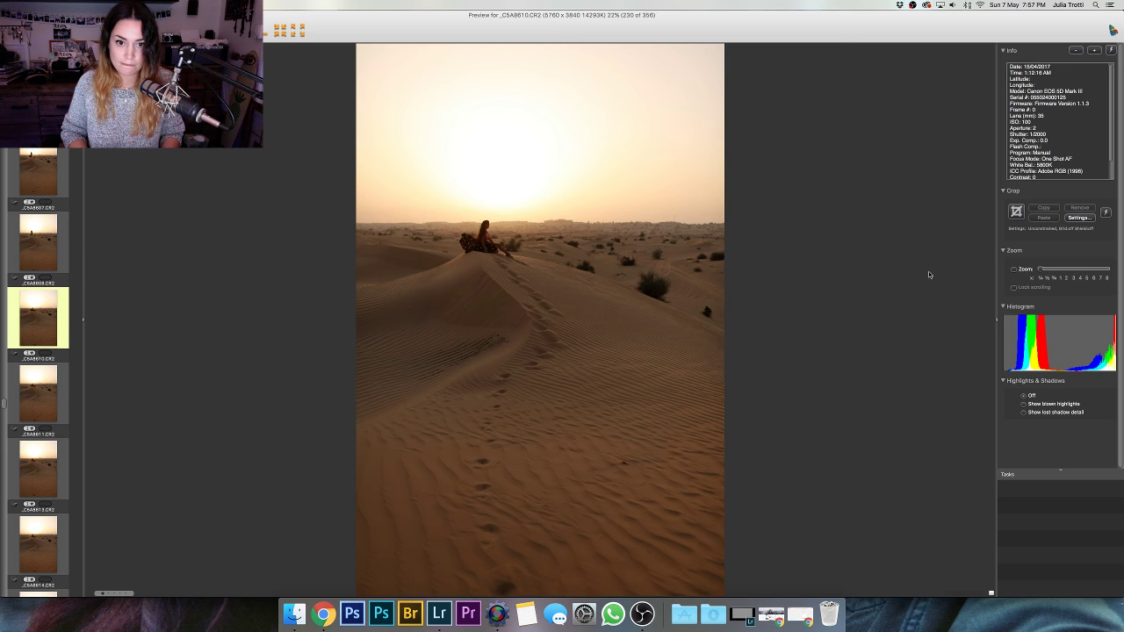
key(Right)
key(Left)
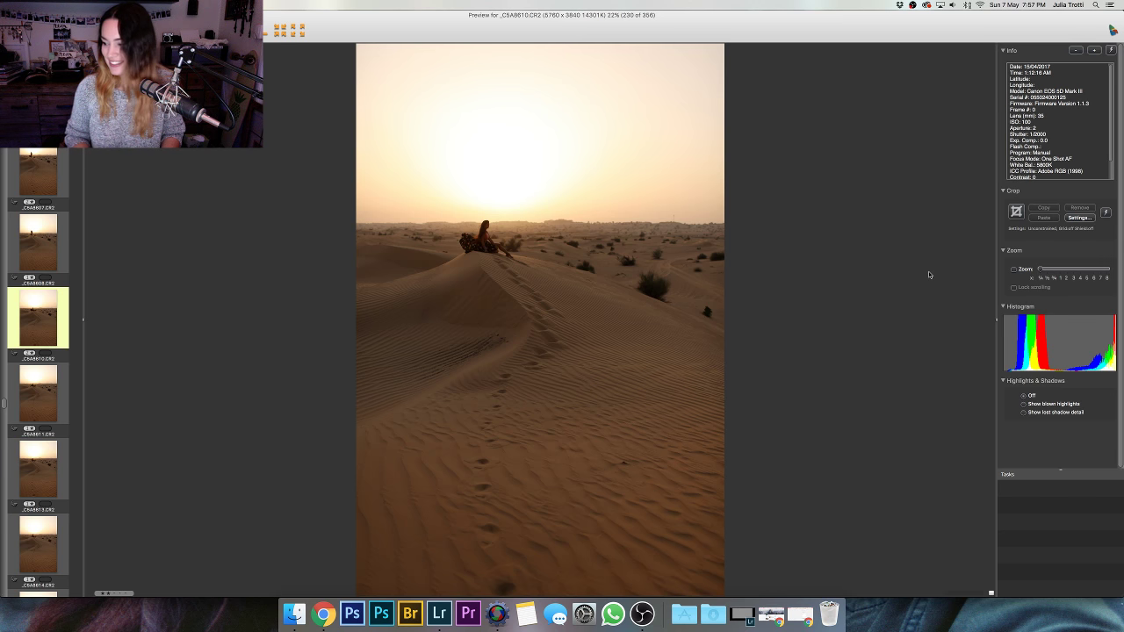
key(Right)
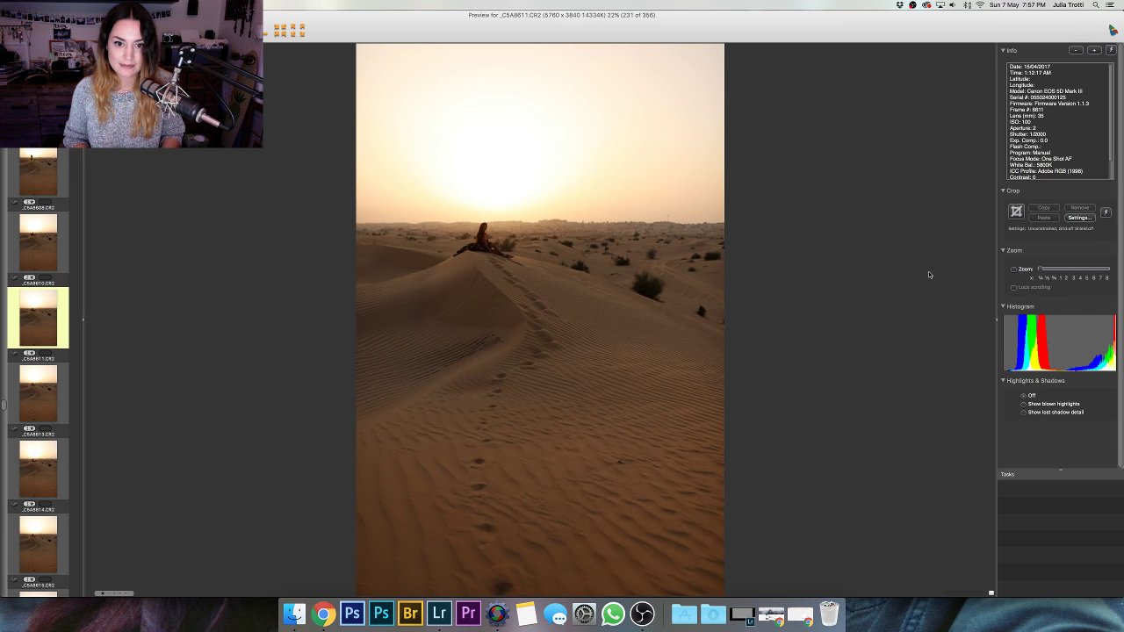
- Review the following silhouettes on the crest, from the 231st photo to the hair-flip shot in the 240th
key(Right)
key(Right)
key(Right)
key(Right)
key(Right)
key(Right)
key(Right)
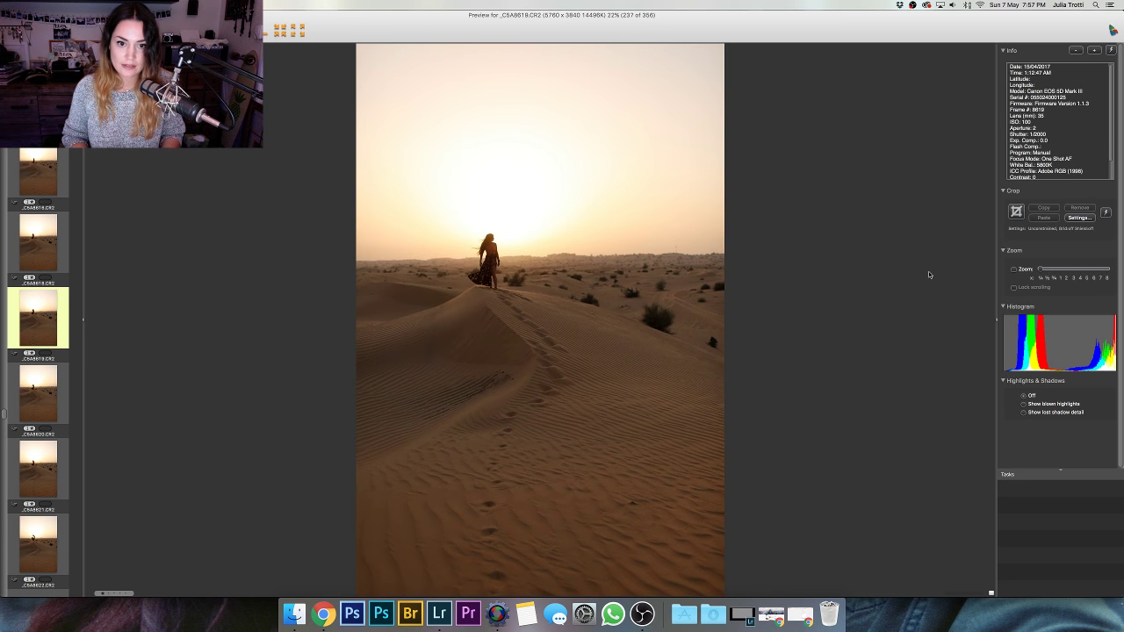
key(Right)
key(Right)
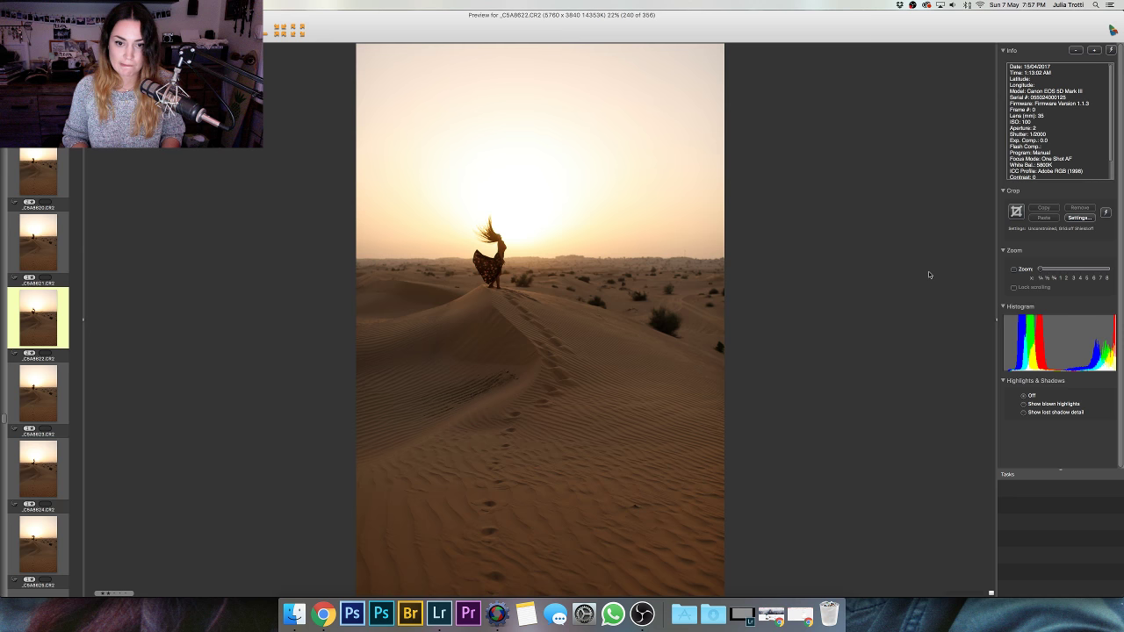
- Review the windblown standing silhouettes against the sun, from the 240th photo to the 246th
key(Right)
key(Right)
key(Right)
key(Right)
key(Right)
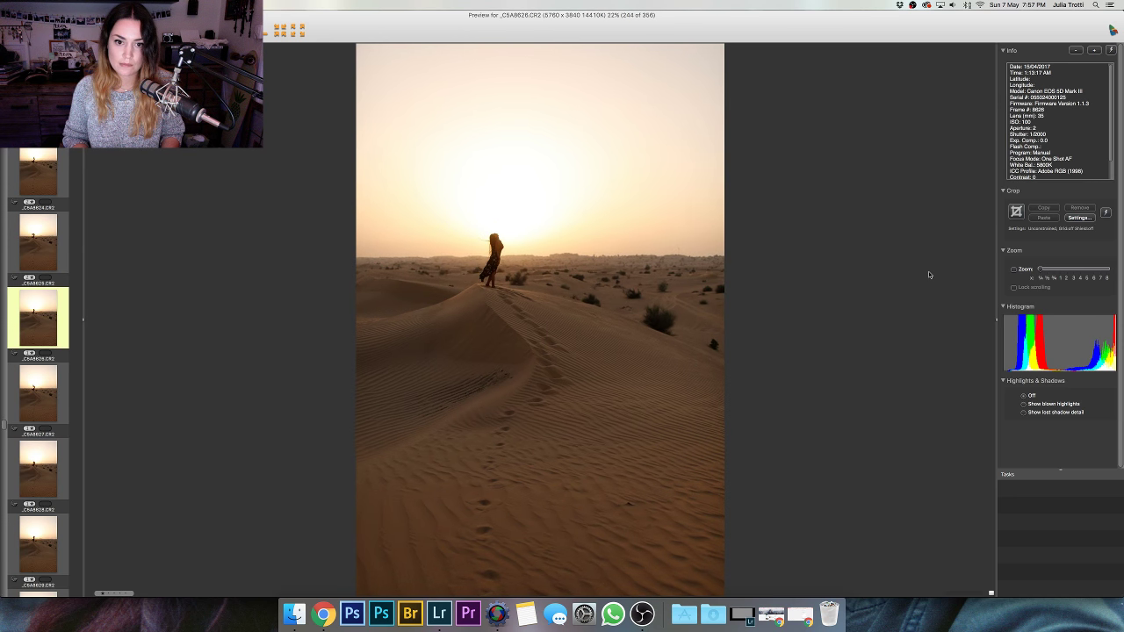
key(Right)
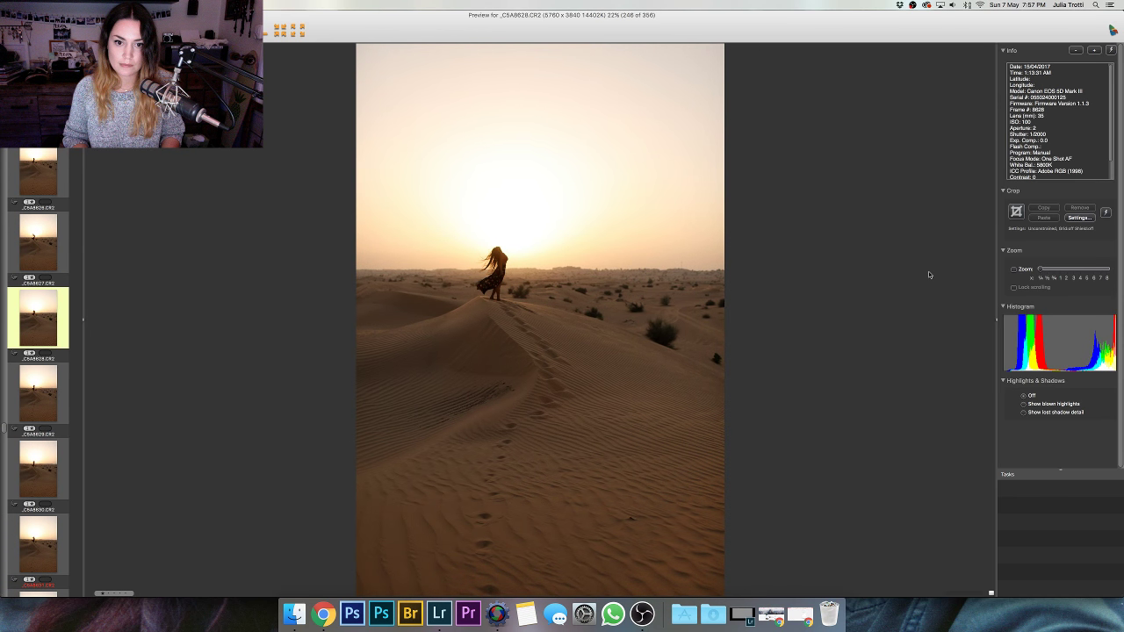
- Compare the similar side-profile silhouettes with blowing hair and skirt, from the 246th photo to the 253rd
key(Right)
key(Right)
key(Right)
key(Right)
key(Right)
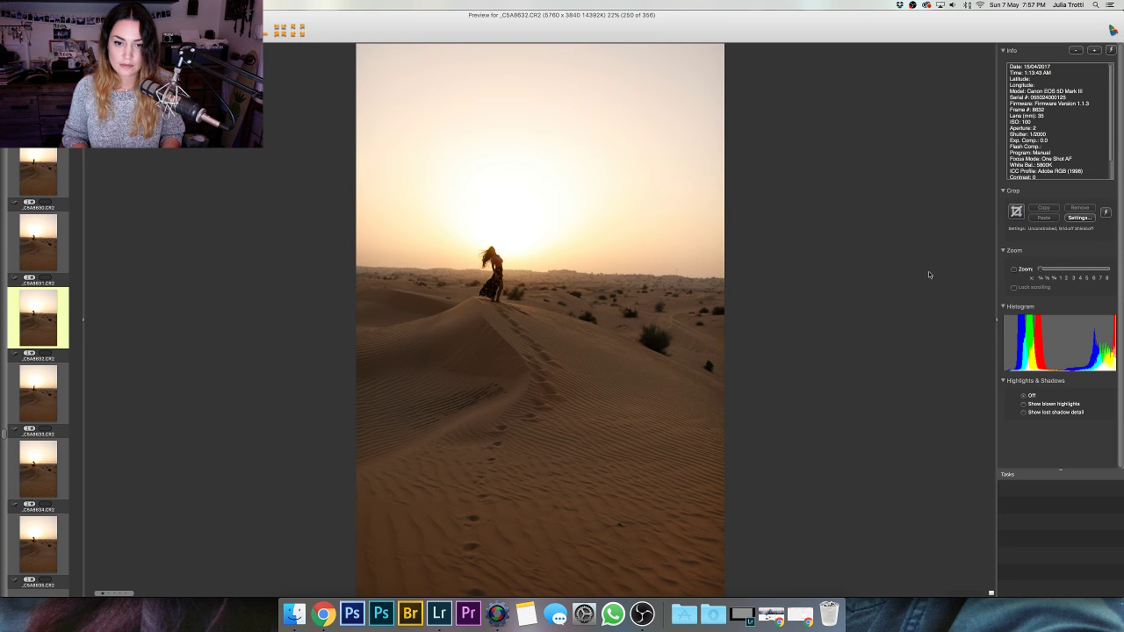
key(Right)
key(Right)
key(Right)
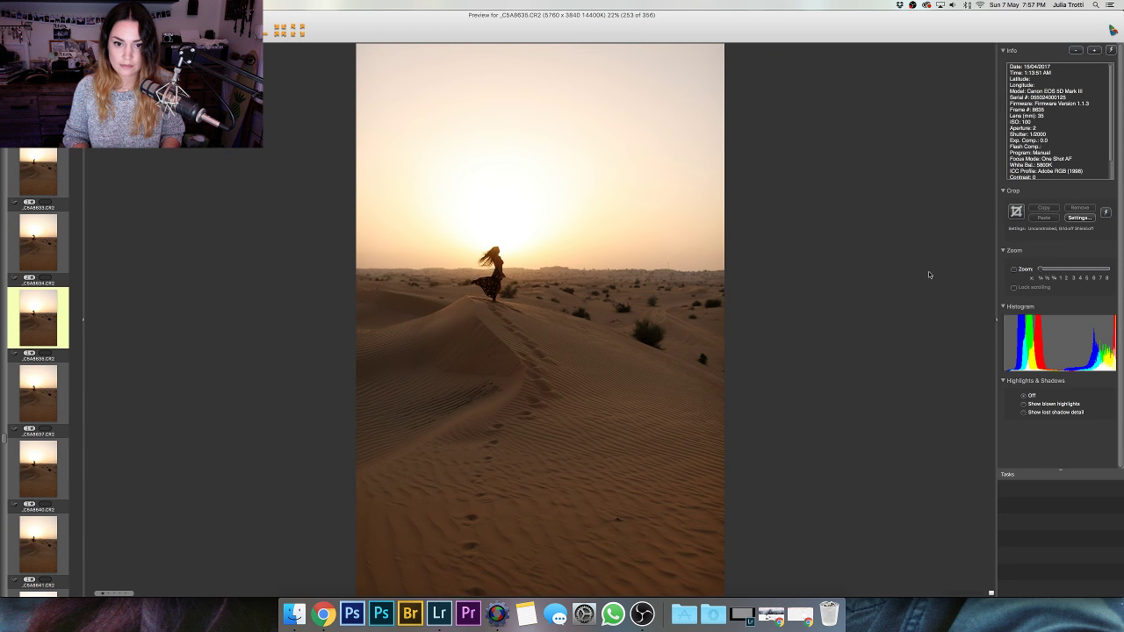
key(Left)
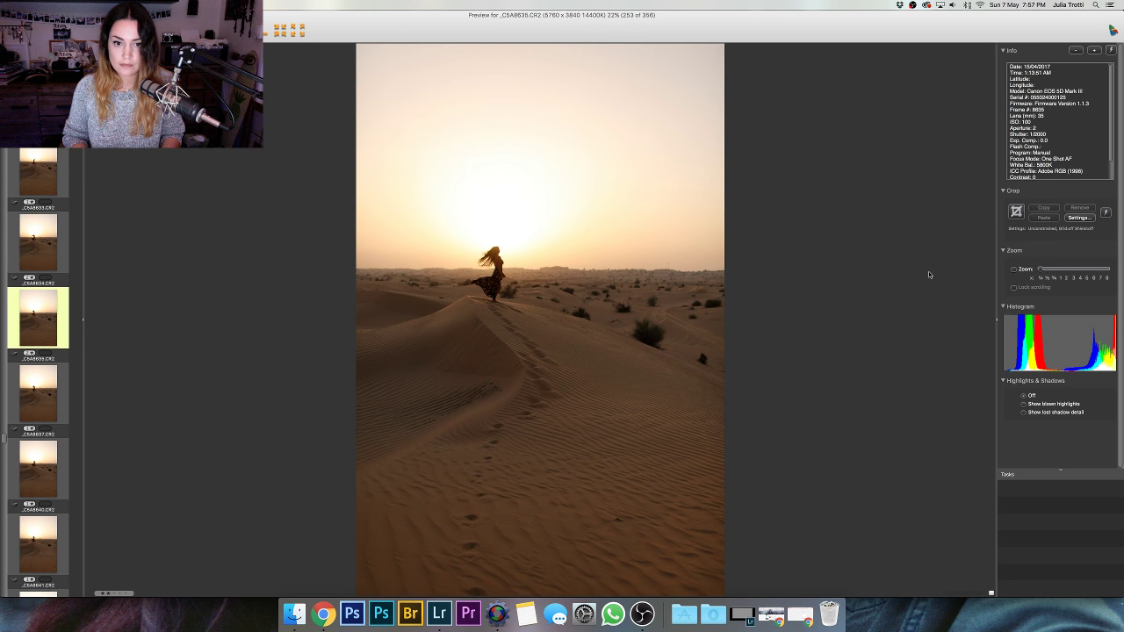
- View the photos from the 253rd through to the closer standing poses above the footprint trail in the 258th and 259th
key(Right)
key(Right)
key(Right)
key(Right)
key(Right)
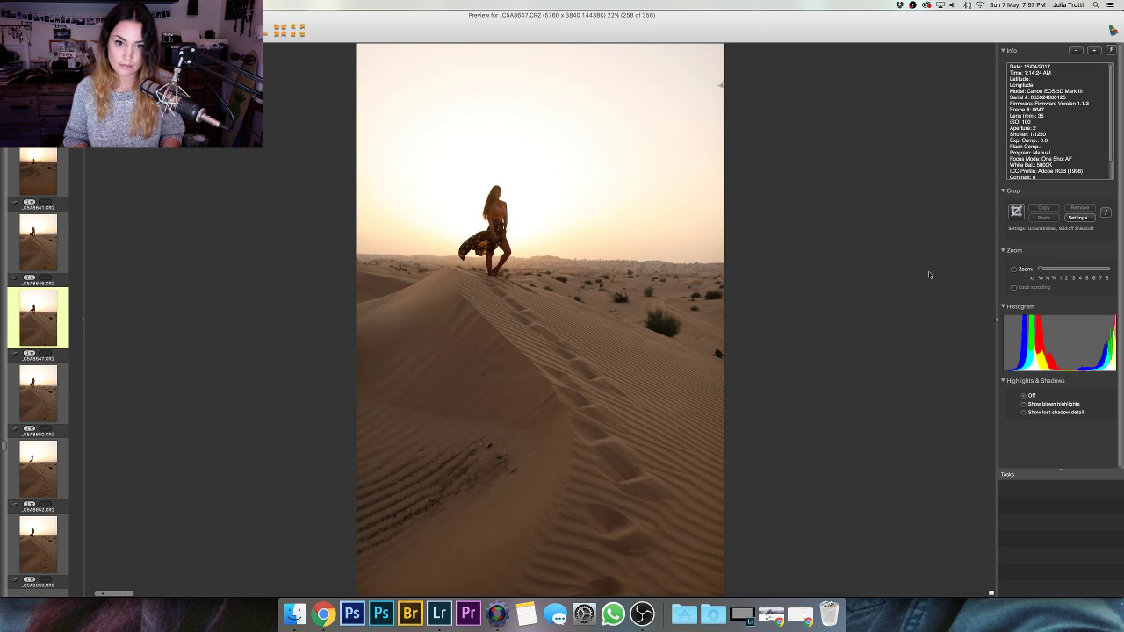
key(Right)
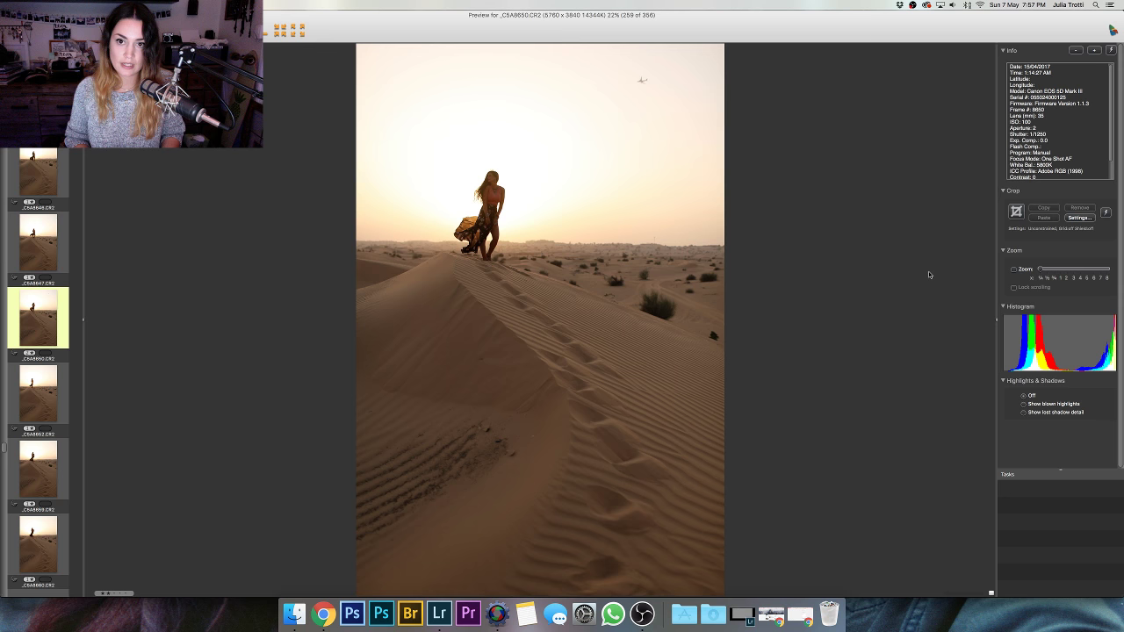
- Review the closer standing poses with the long skirt on the crest, from the 259th photo to the 267th
key(Right)
key(Right)
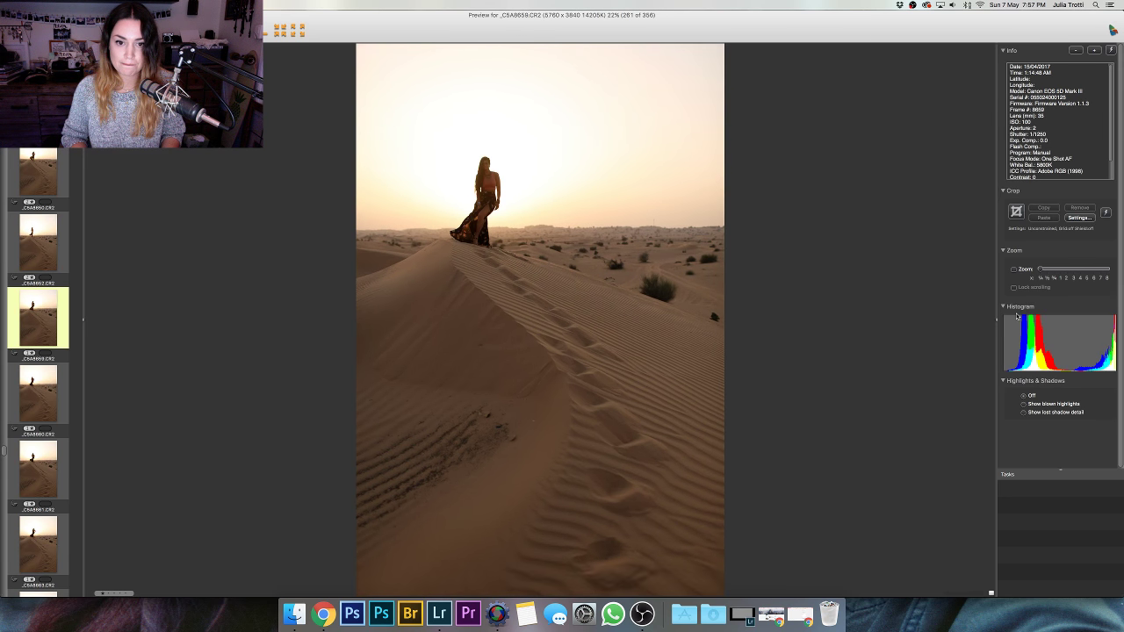
key(Right)
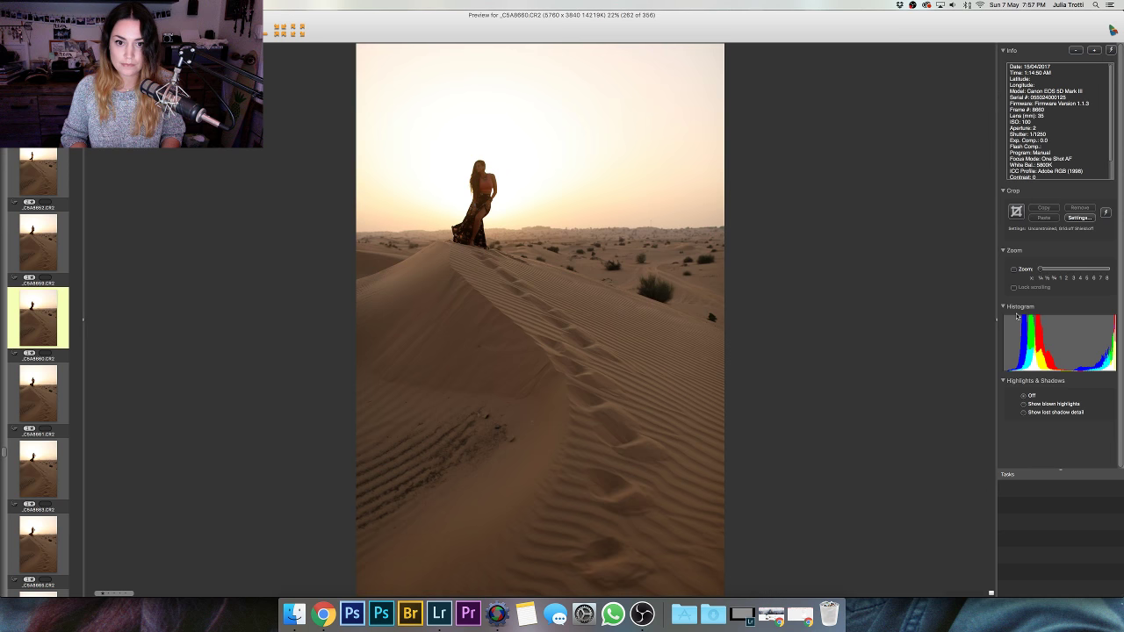
key(Right)
key(Right)
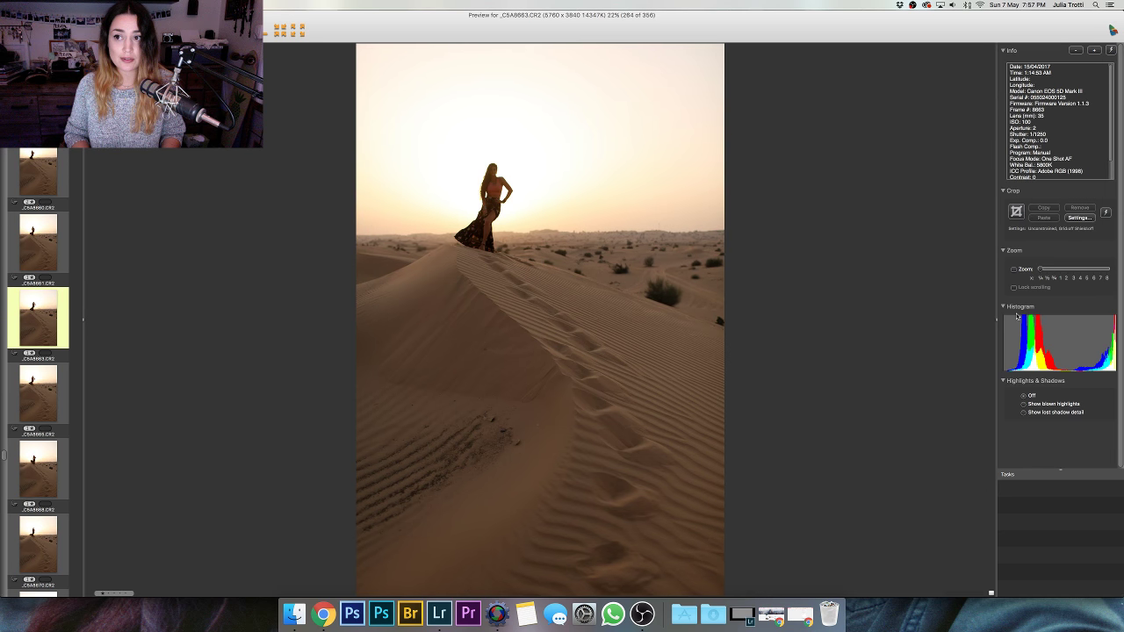
key(Right)
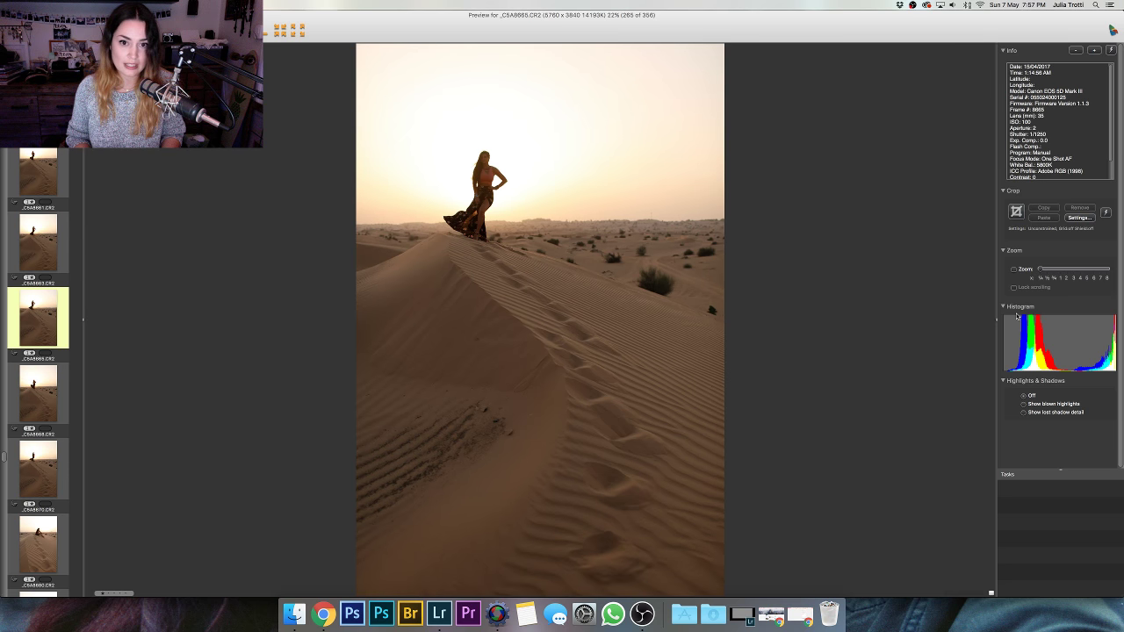
key(Right)
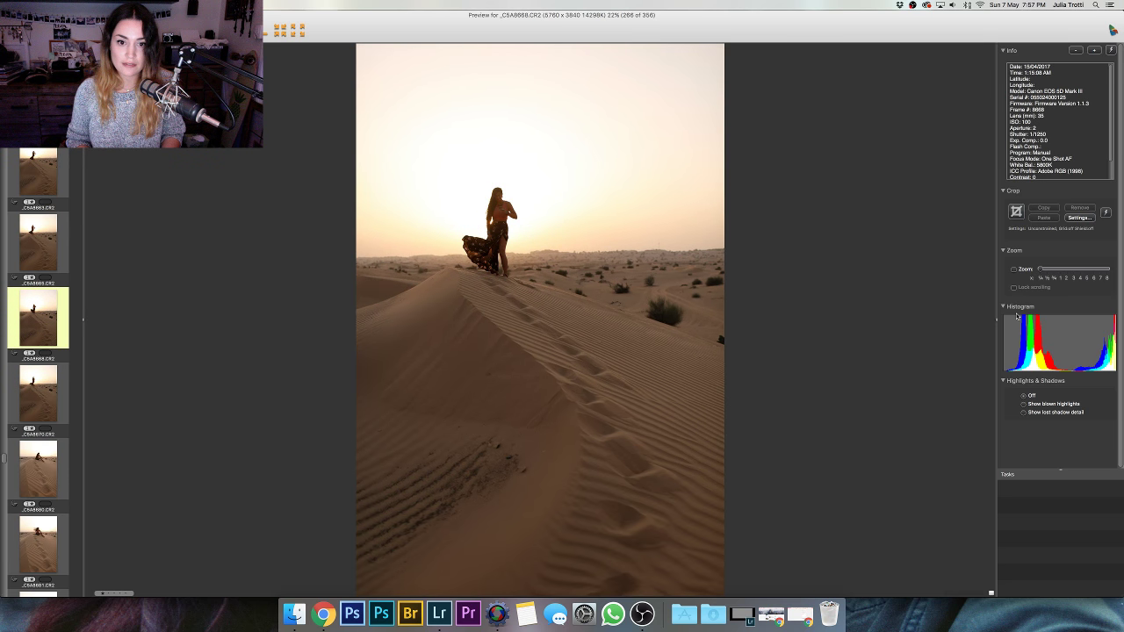
key(Right)
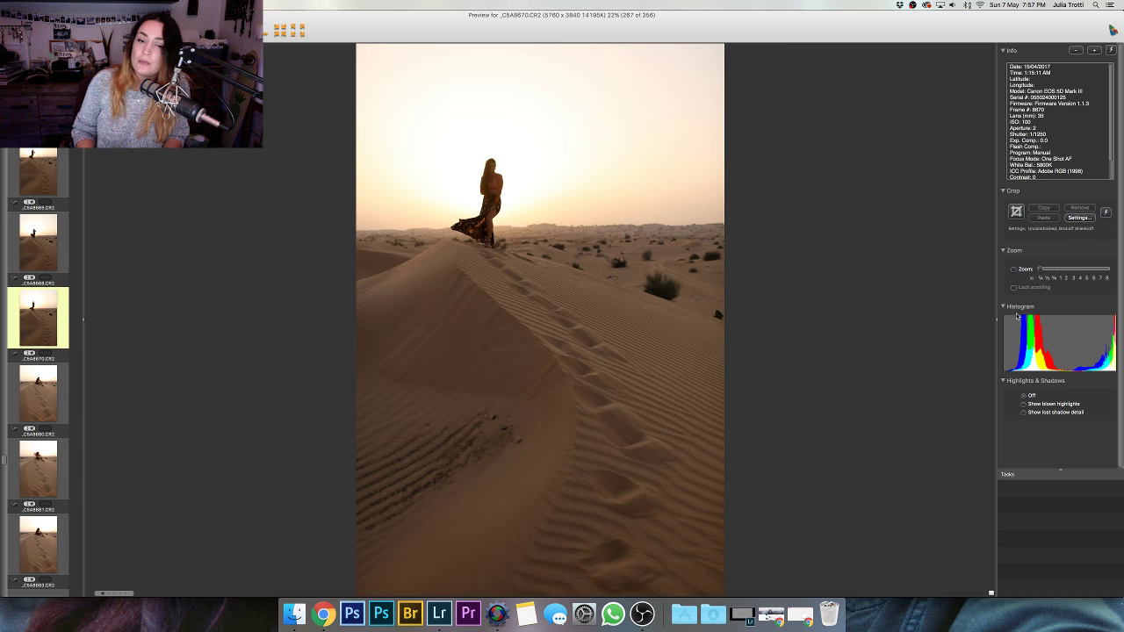
- Review the seated poses on the rippled ridge with footprints, from the 267th photo to the 274th
key(Right)
key(Right)
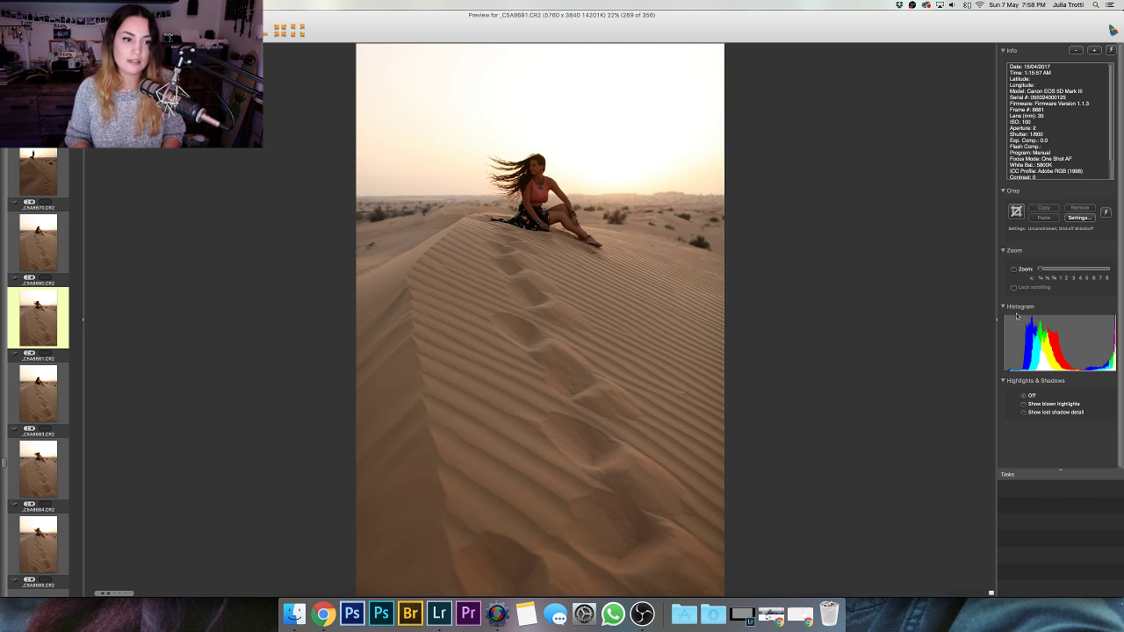
key(Down)
key(Down)
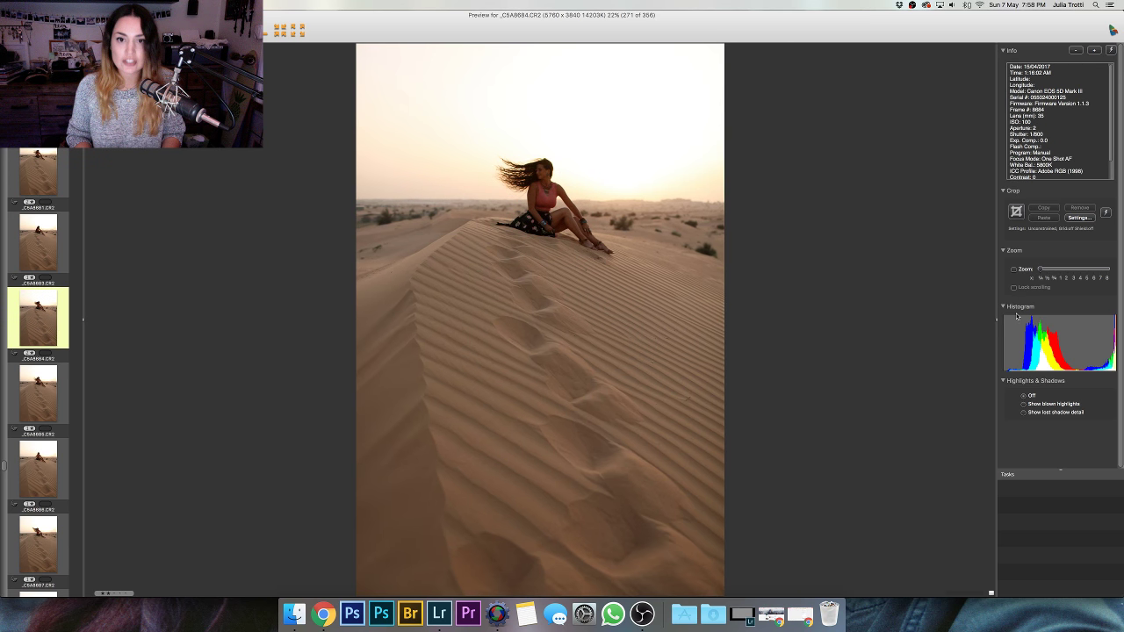
key(Down)
key(Down)
key(Down)
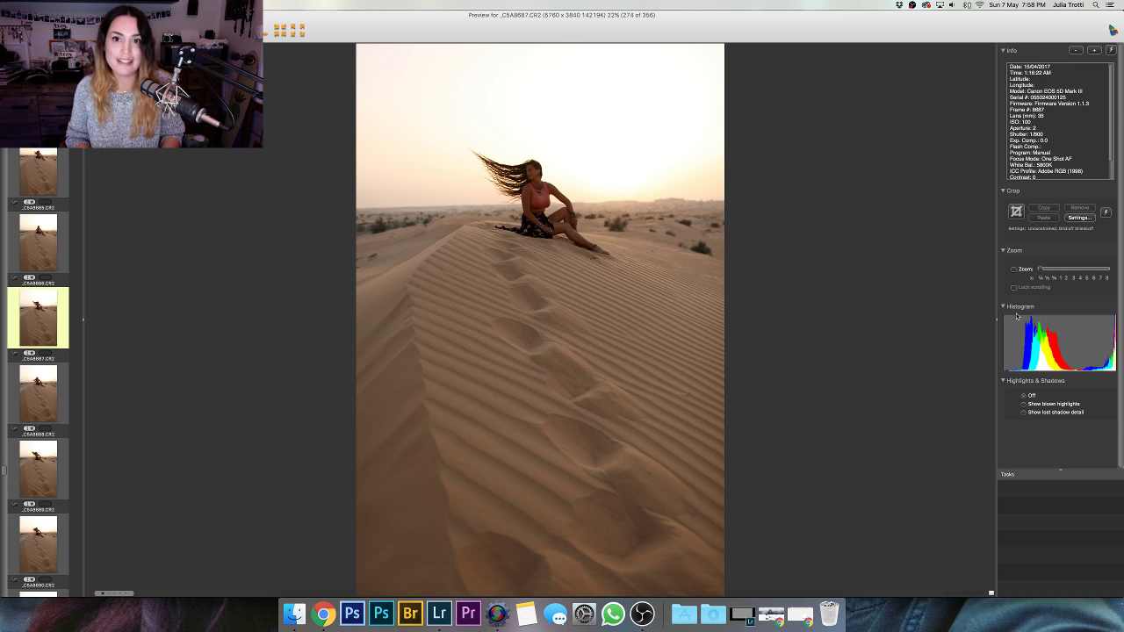
- Compare the remaining seated poses above the footprint trail, from the 274th photo to the 282nd
key(Down)
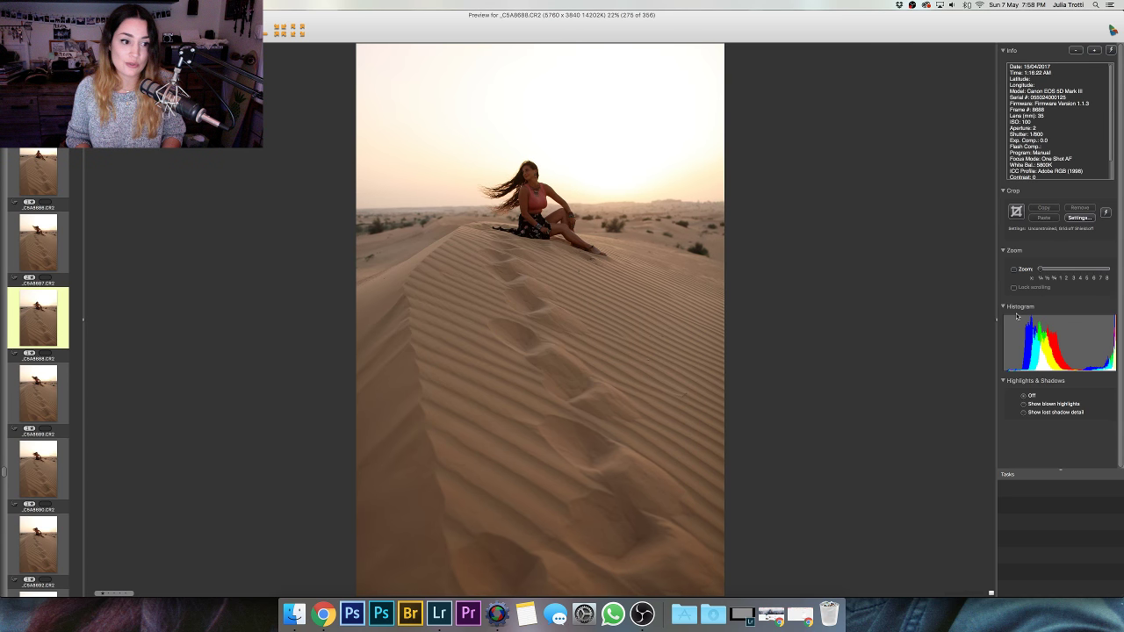
key(Down)
key(Down)
key(Down)
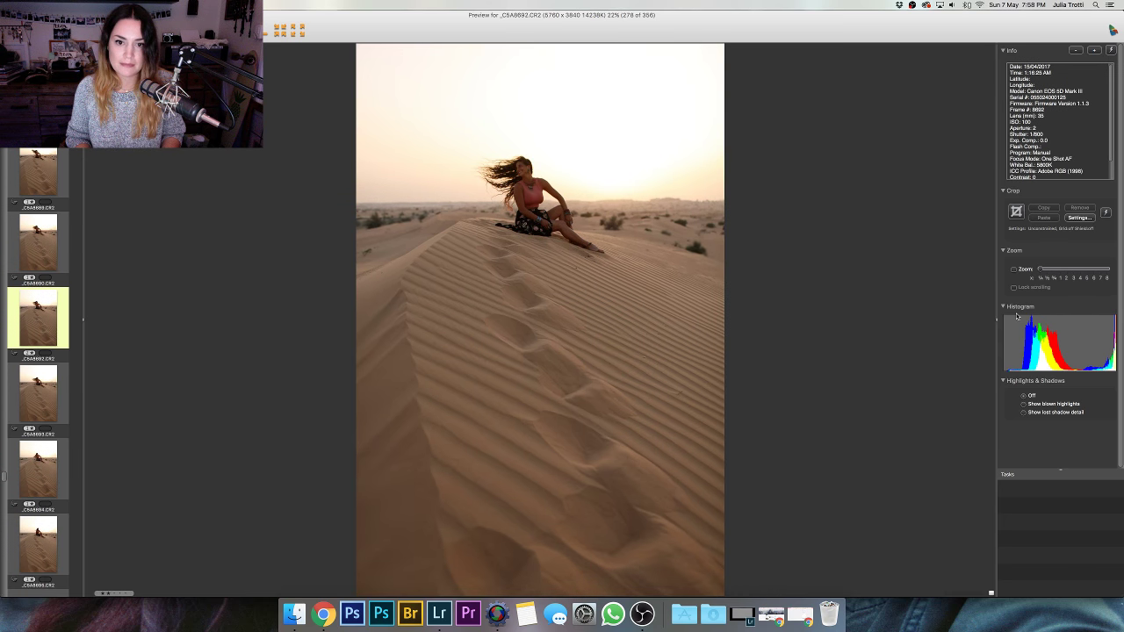
key(Down)
key(Down)
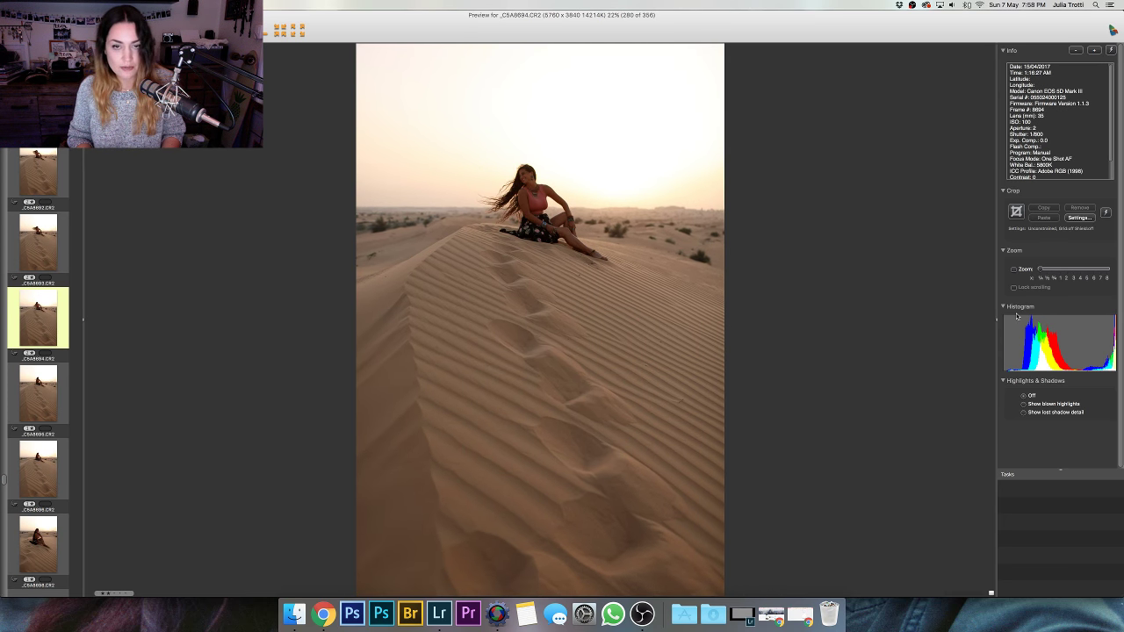
key(Down)
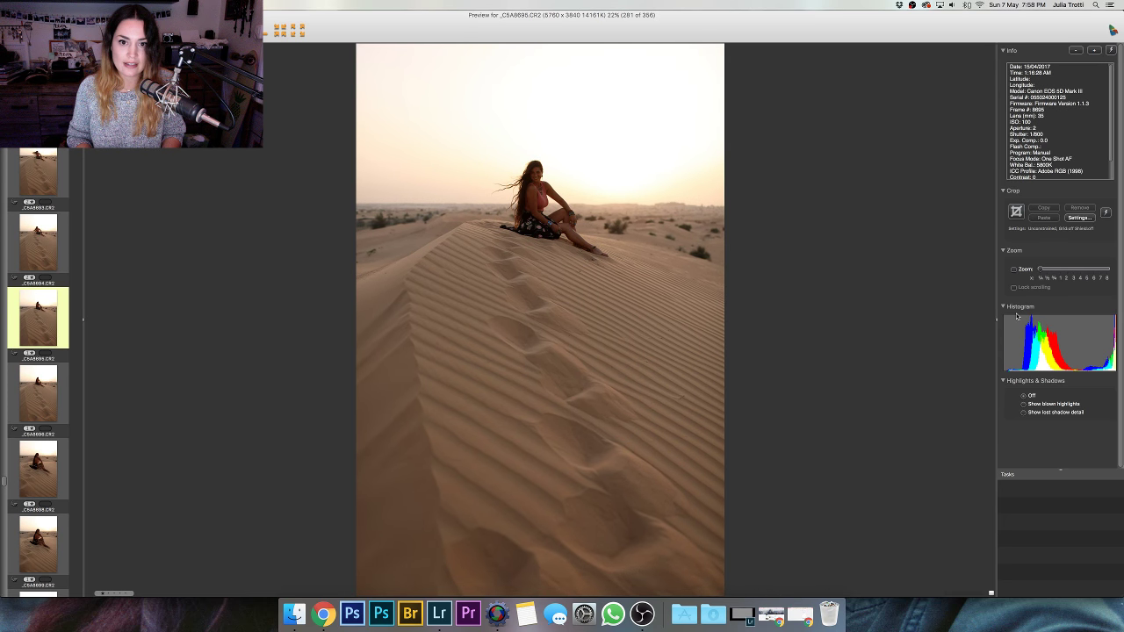
key(Down)
- Review the closer seated portraits from the 283rd photo through the sand-throwing shot in the 286th to the 288th
key(Down)
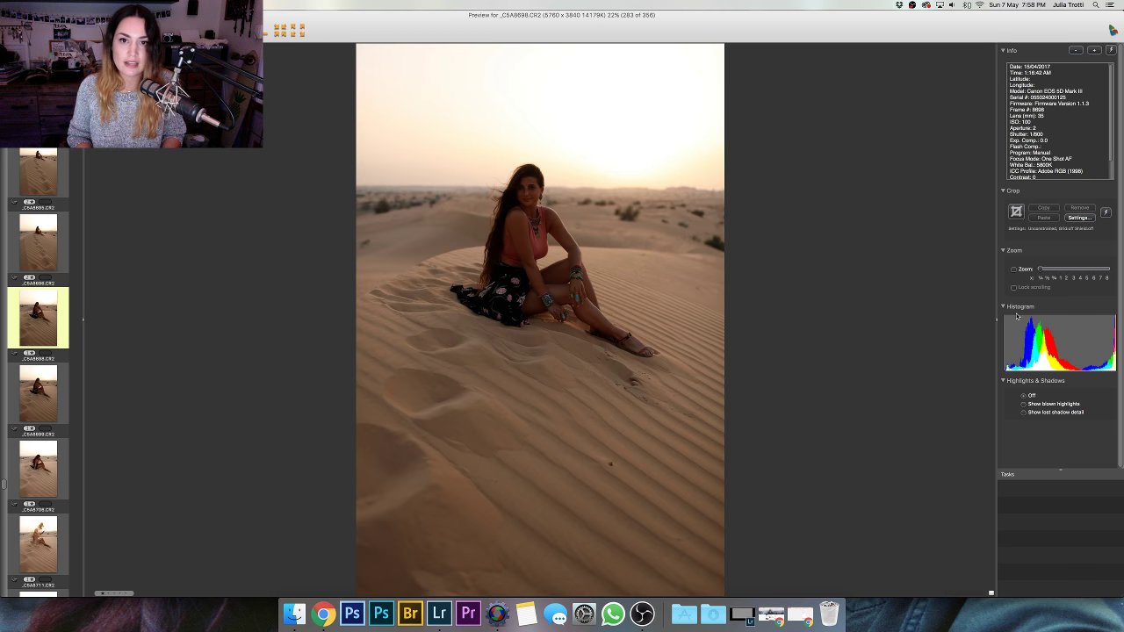
key(Down)
key(Down)
key(Down)
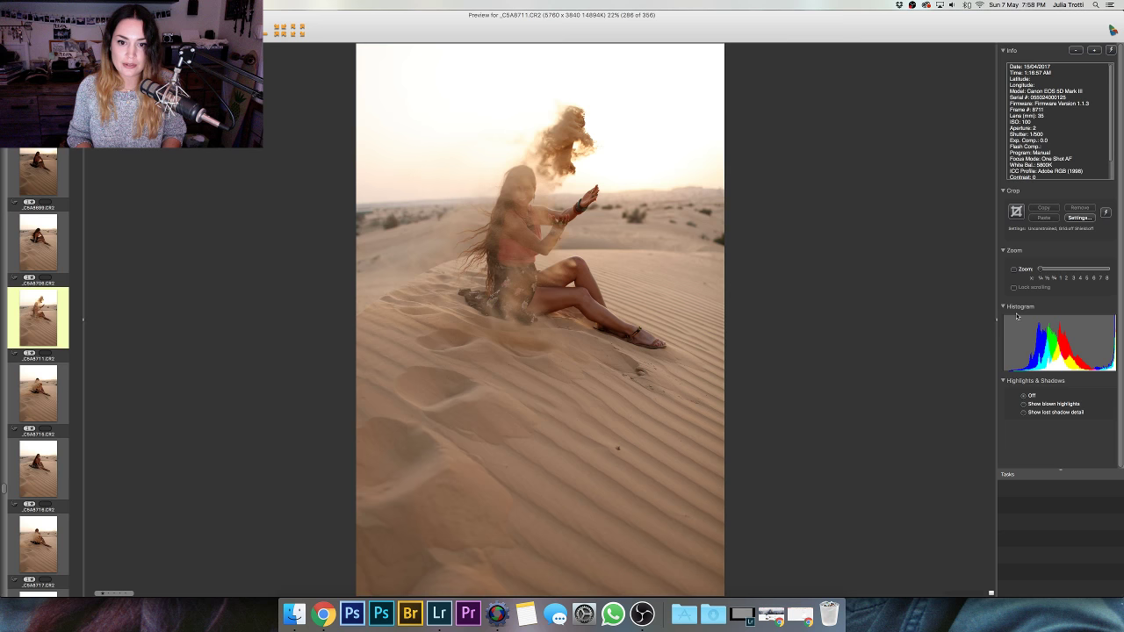
key(Down)
key(Down)
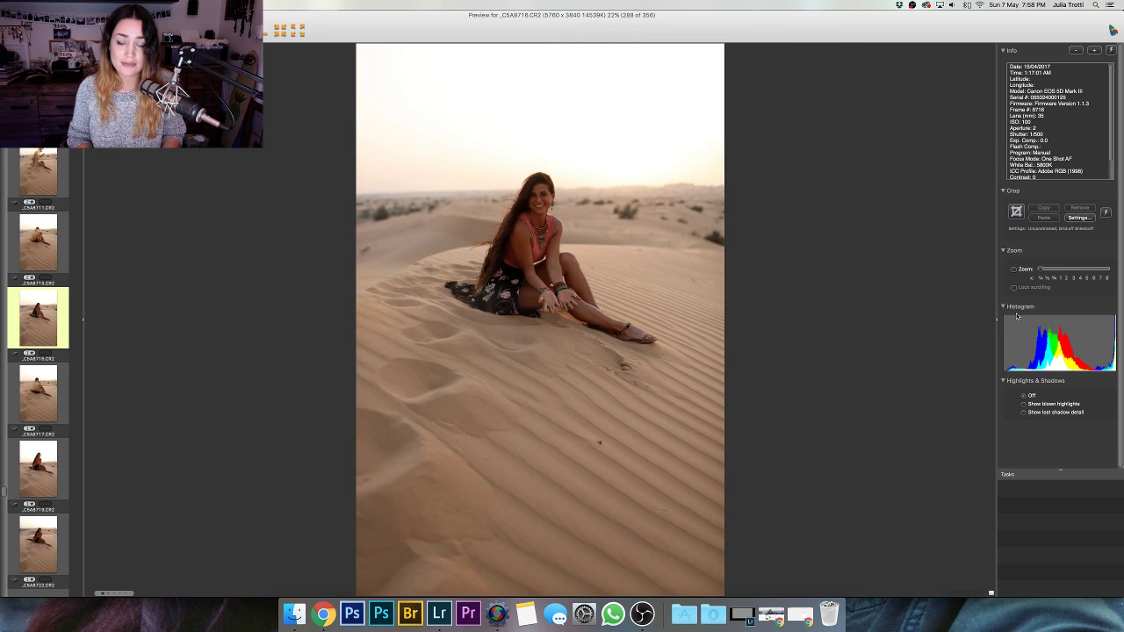
- Review the closer seated portraits leaning on one arm, from the 288th photo to the windblown-hair shot in the 295th
key(Down)
key(Down)
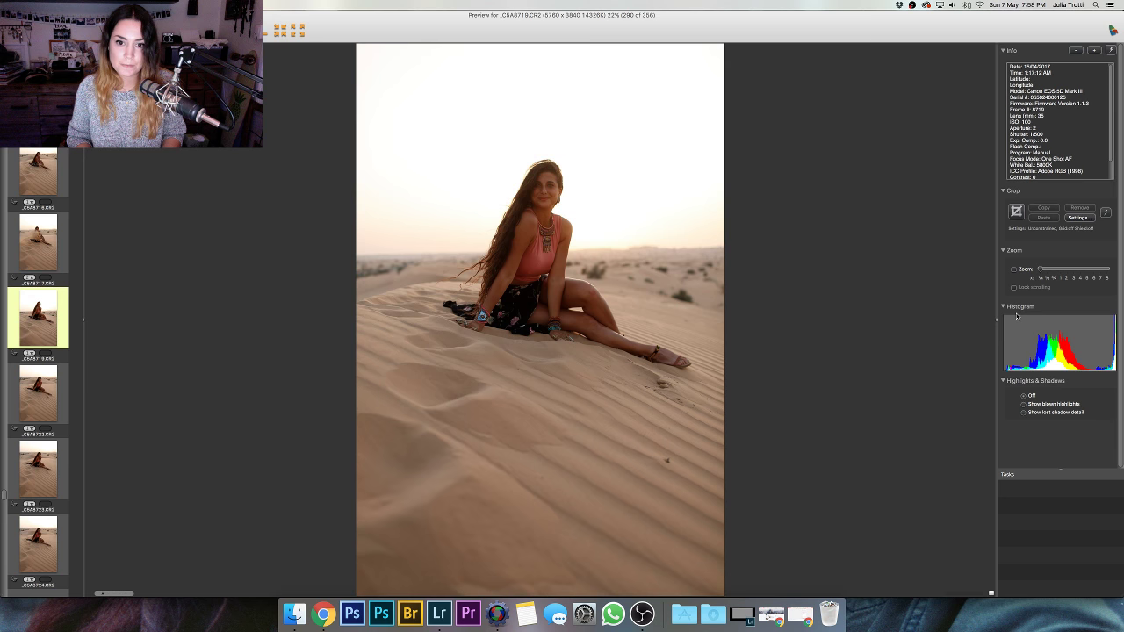
key(Down)
key(Down)
key(Down)
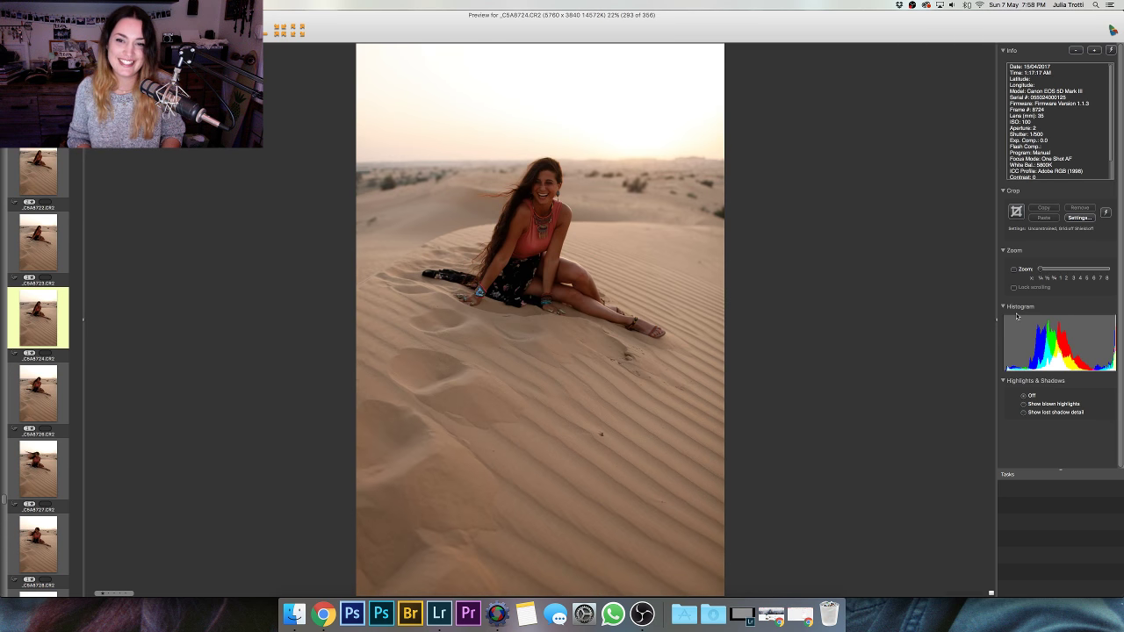
key(Down)
key(Down)
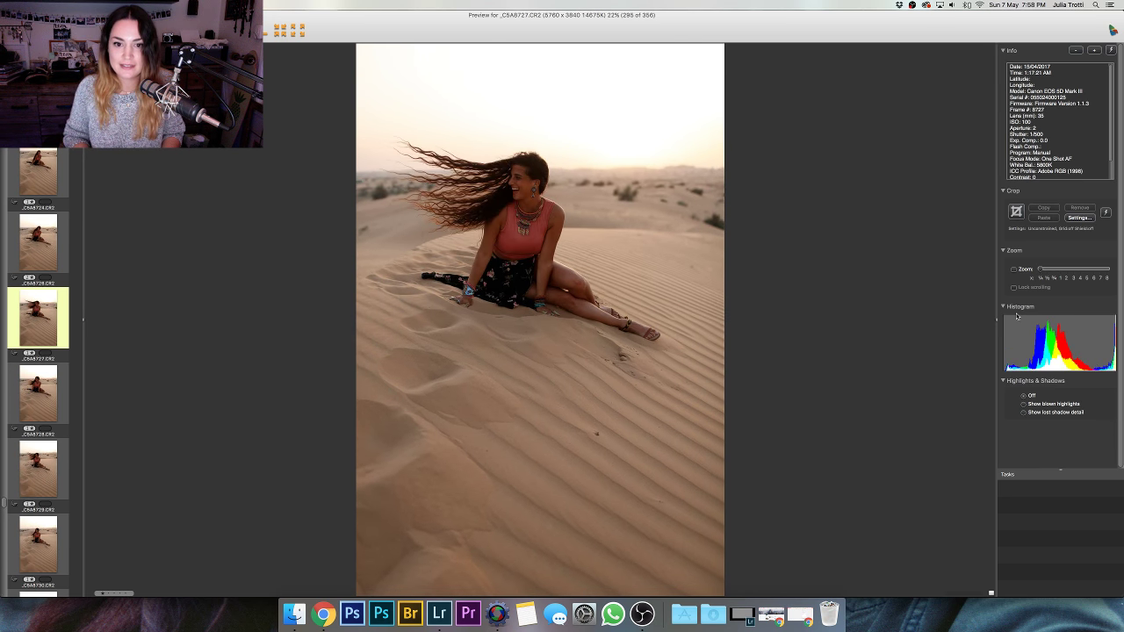
- Compare the windblown-hair portraits from the 295th photo onward and return to the 295th
key(Down)
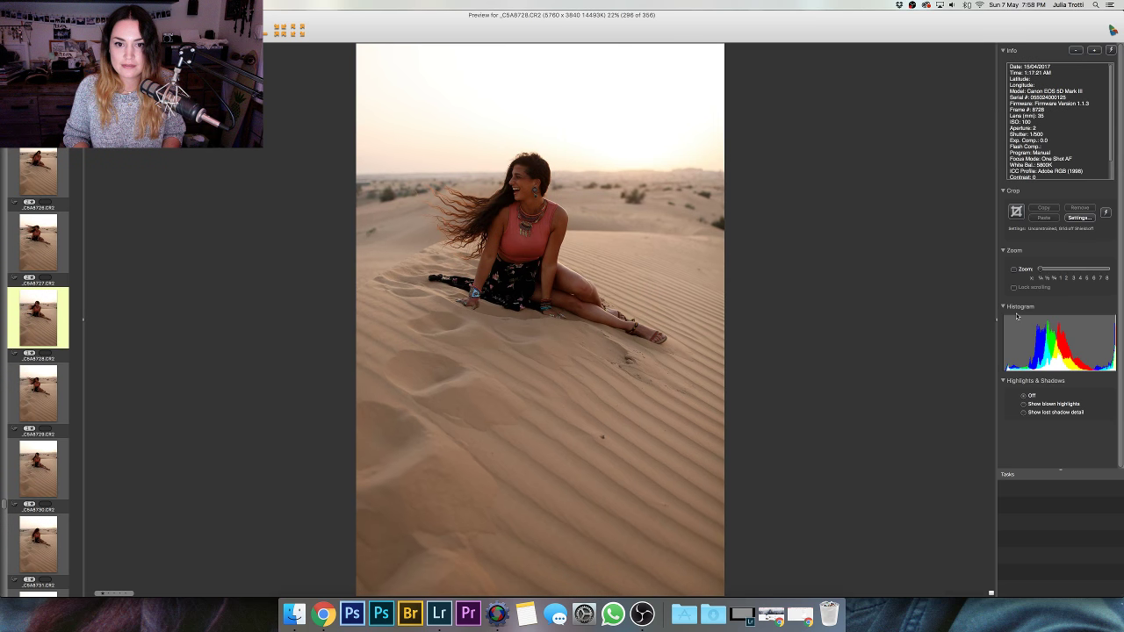
key(Down)
key(Down)
key(Up)
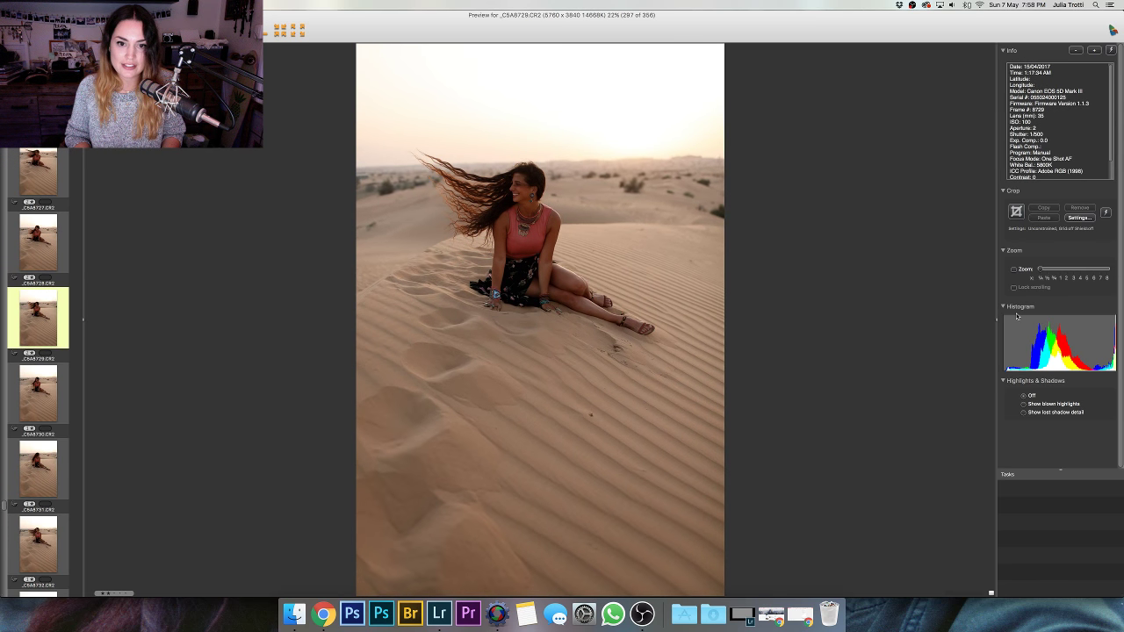
key(Up)
key(Up)
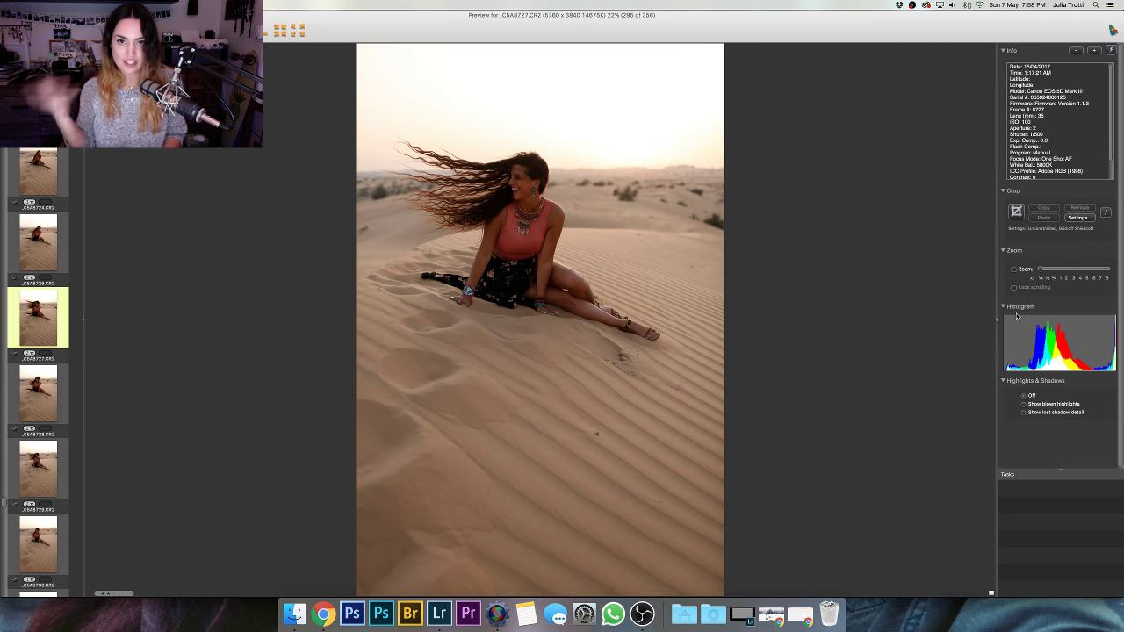
- Review the remaining seated portraits with the model facing the camera, from the 295th photo to the 302nd
key(Down)
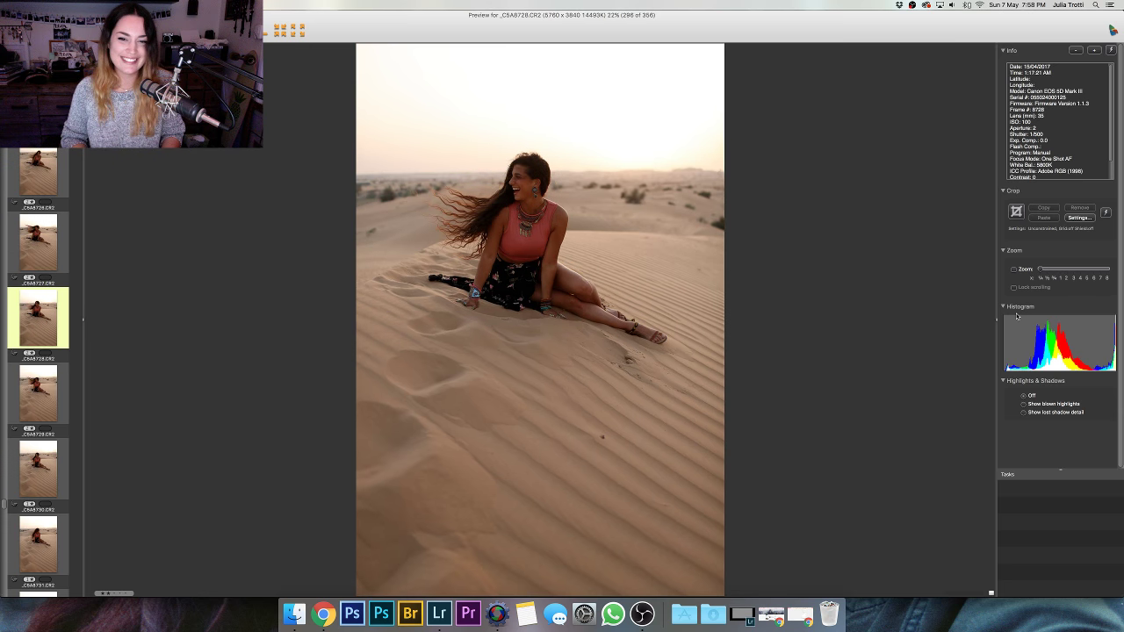
key(Down)
key(Down)
key(Down)
key(Down)
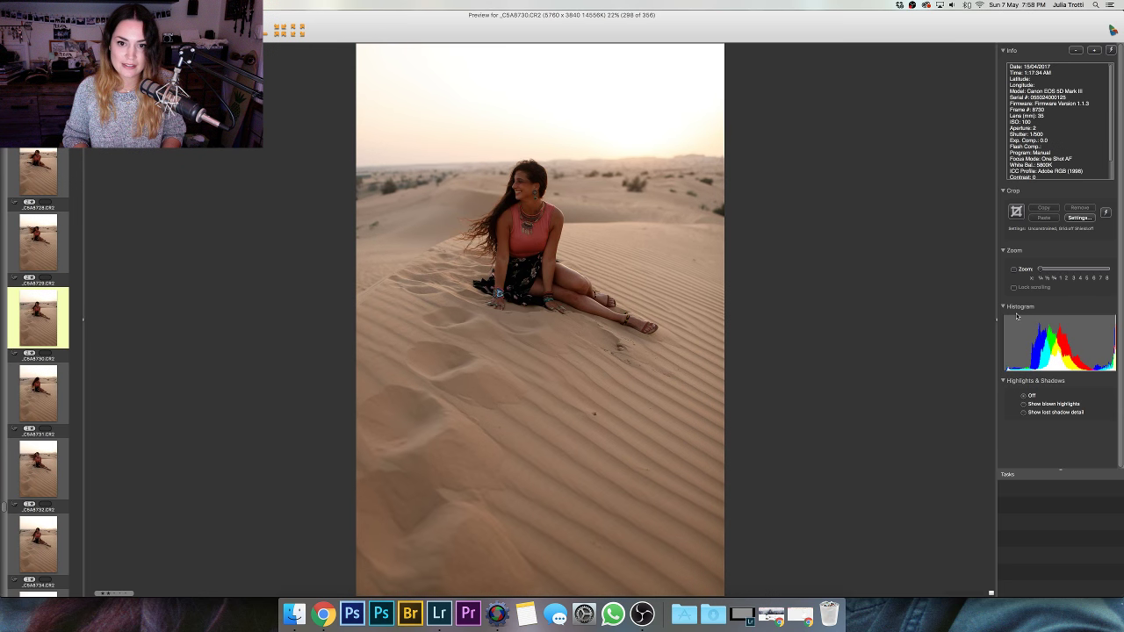
key(Down)
key(Down)
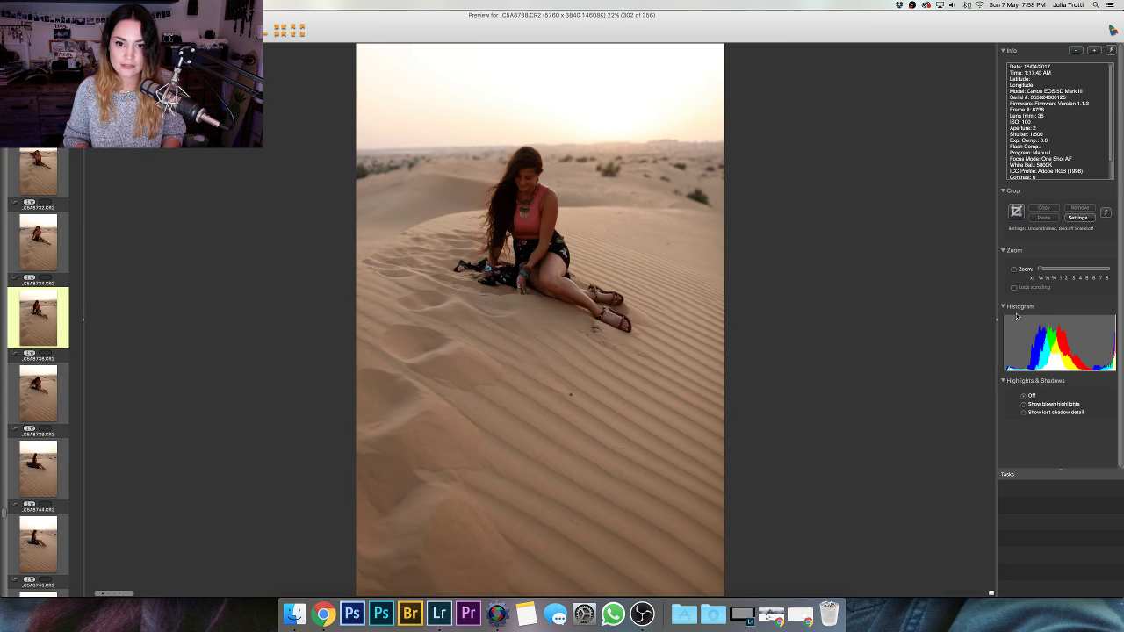
- Review the seated poses seen from the side and behind, through the 304th and 305th photos to the 308th
key(Down)
key(Down)
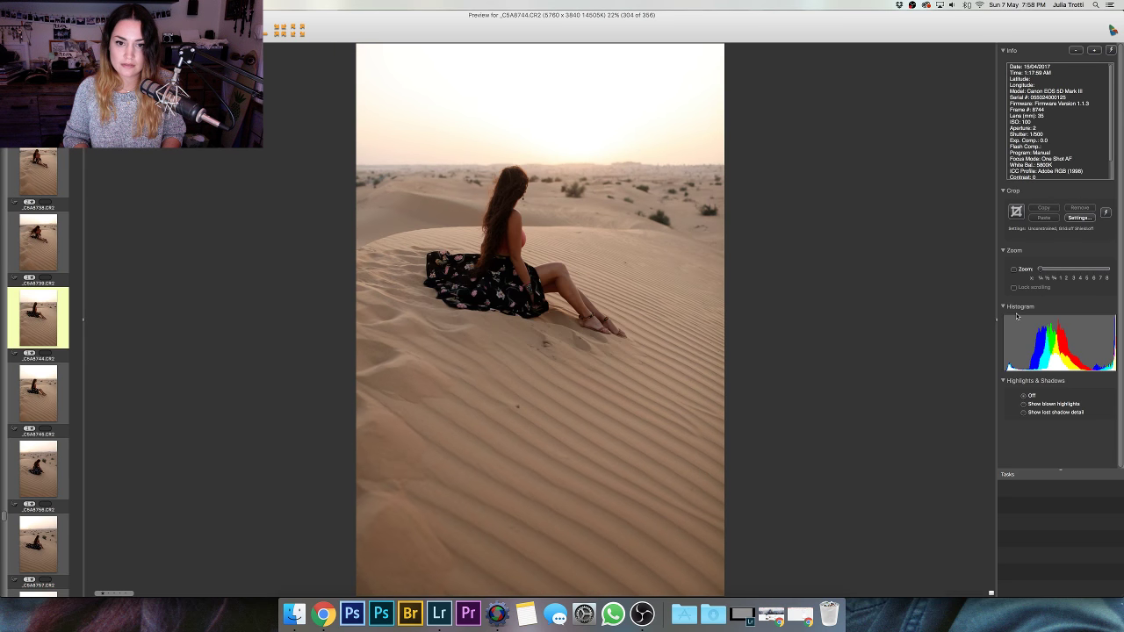
key(Down)
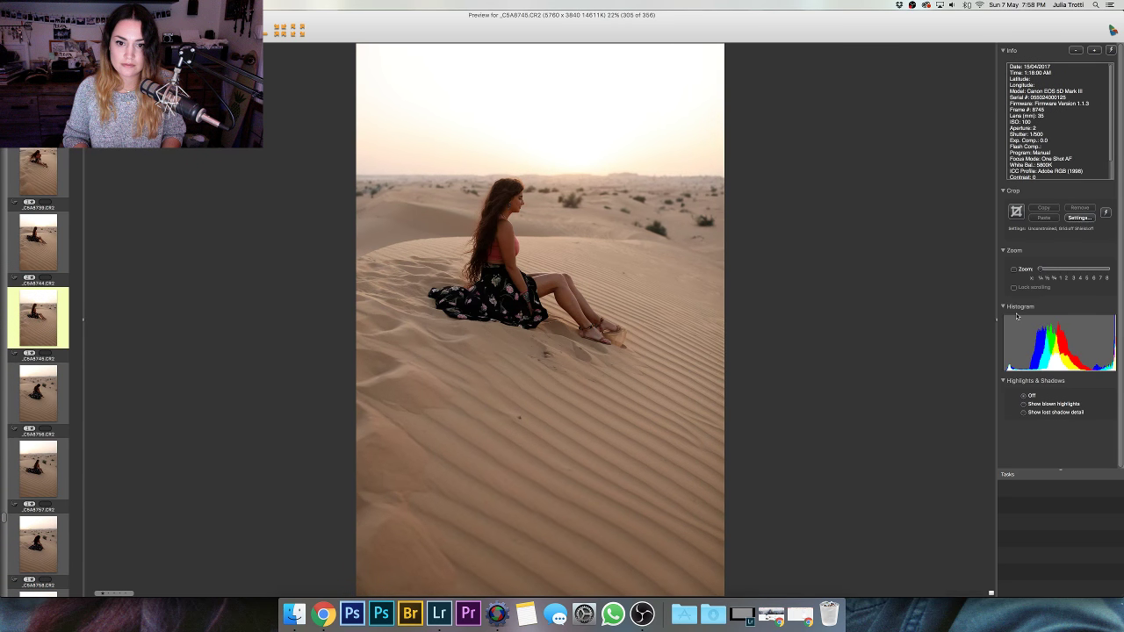
key(Down)
key(Down)
key(Down)
key(Down)
key(Down)
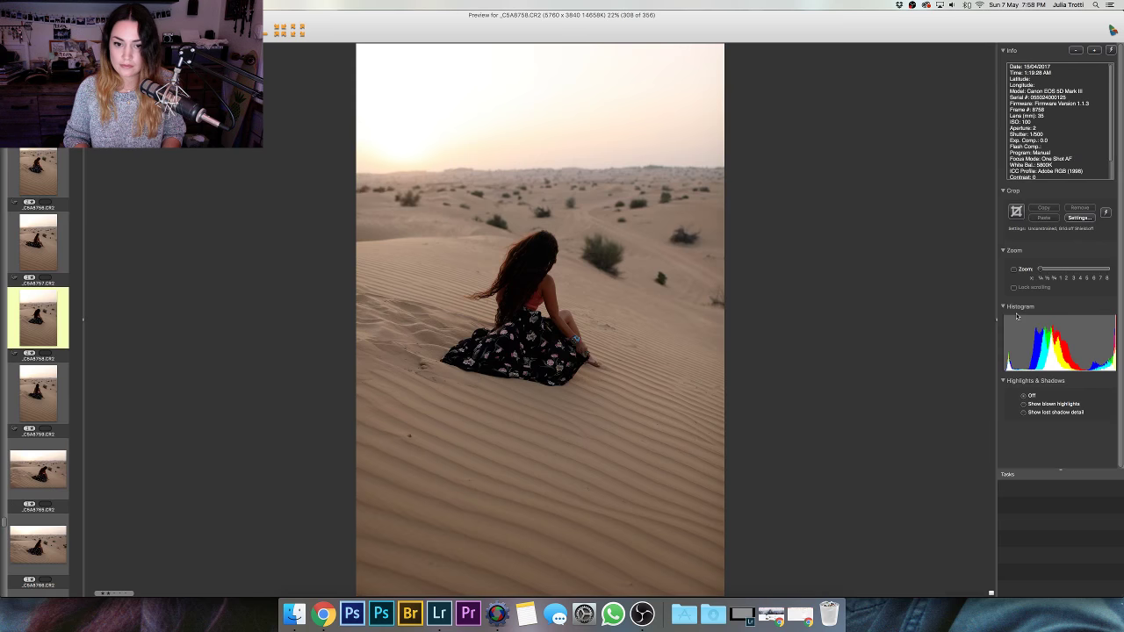
- Review the landscape-format seated shots through the 313th photo and the first sunset silhouettes up to the 316th
key(Down)
key(Down)
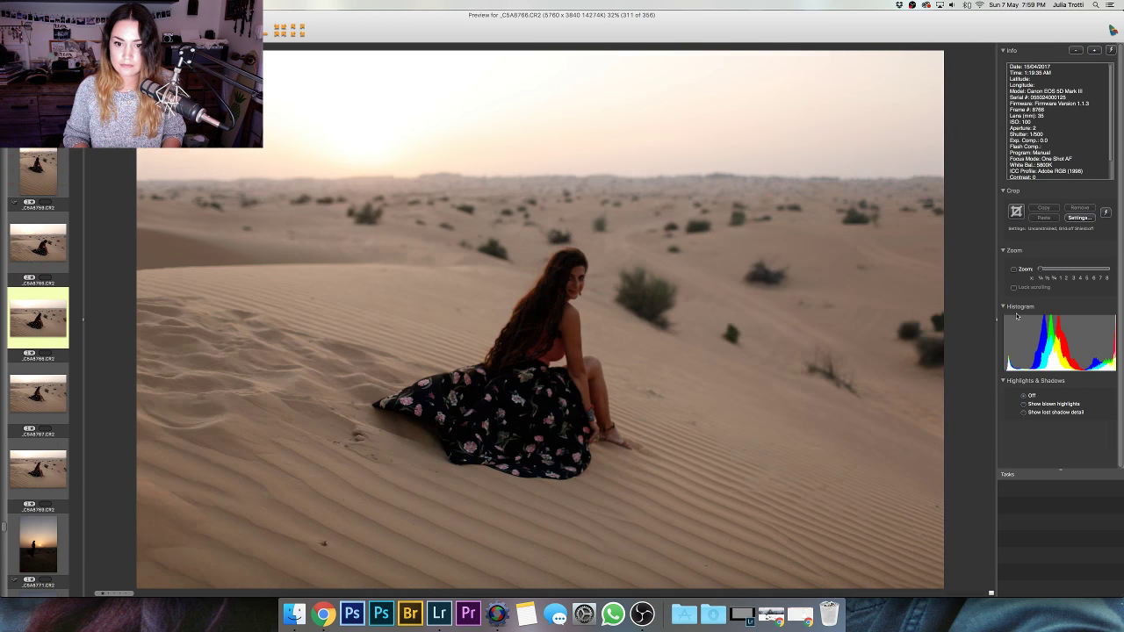
key(Down)
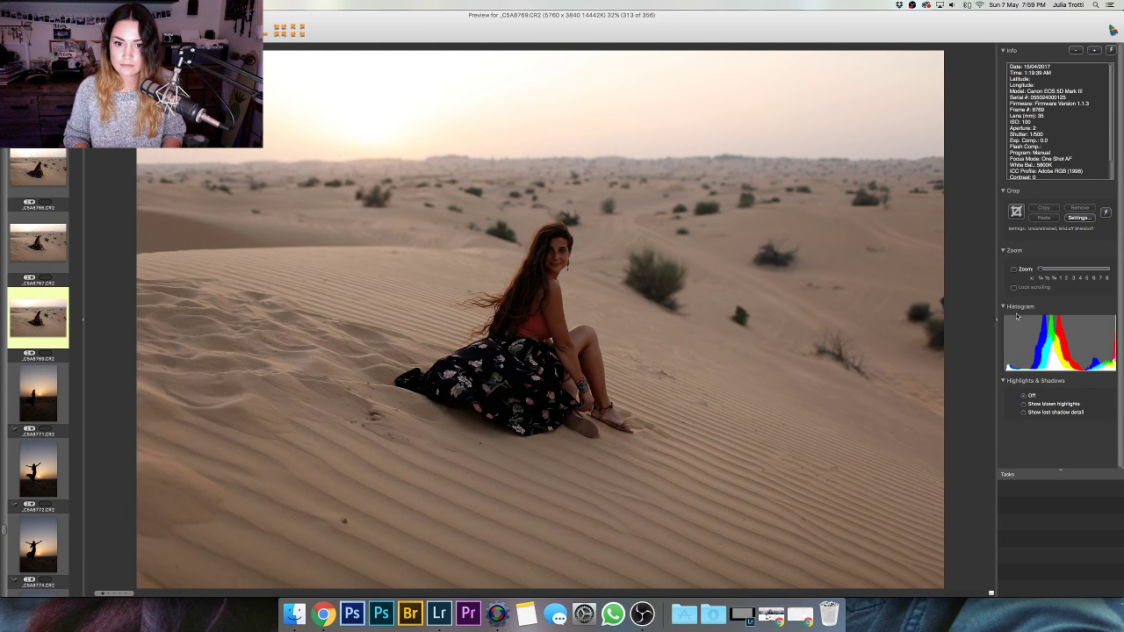
key(Down)
key(Down)
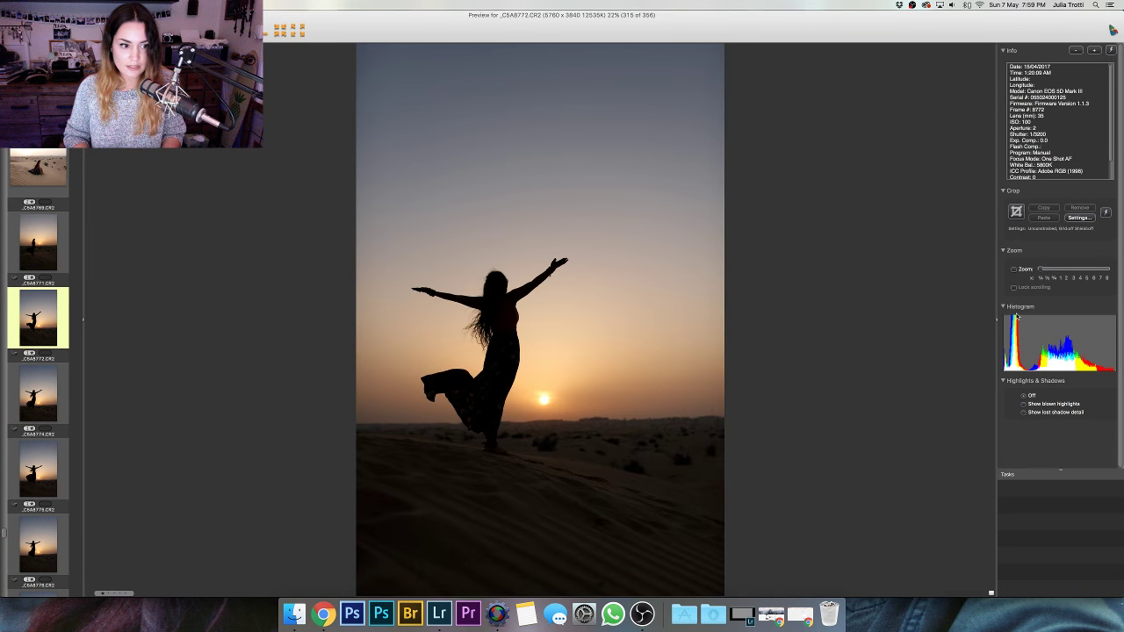
key(Down)
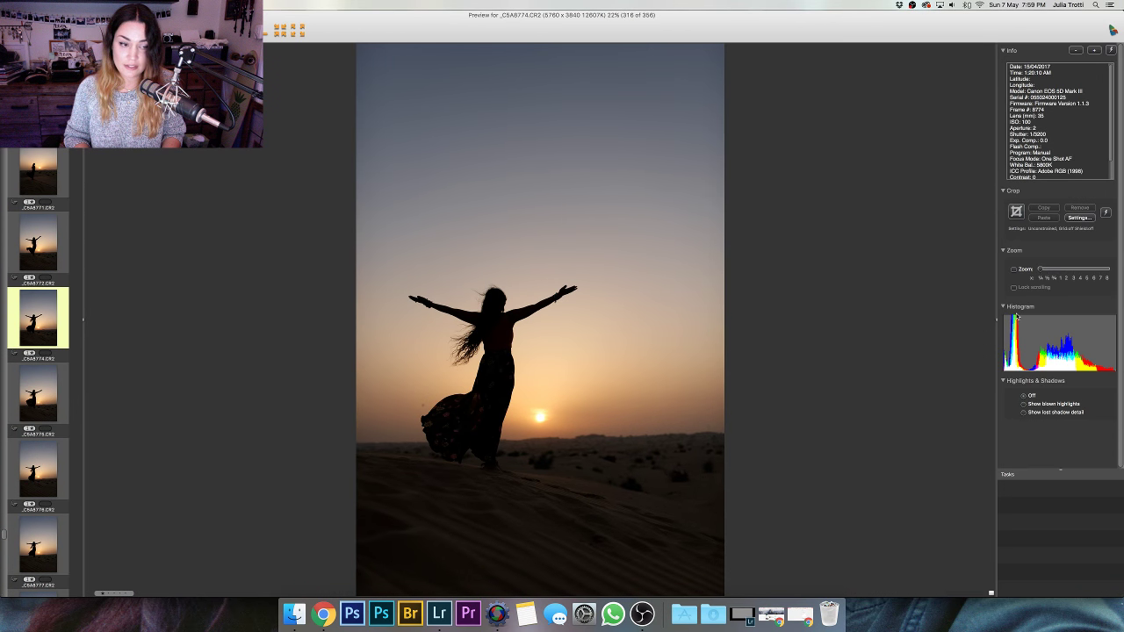
- Go back to the landscape-format seated portraits and compare the 313th photo with the 312th
key(Up)
key(Up)
key(Up)
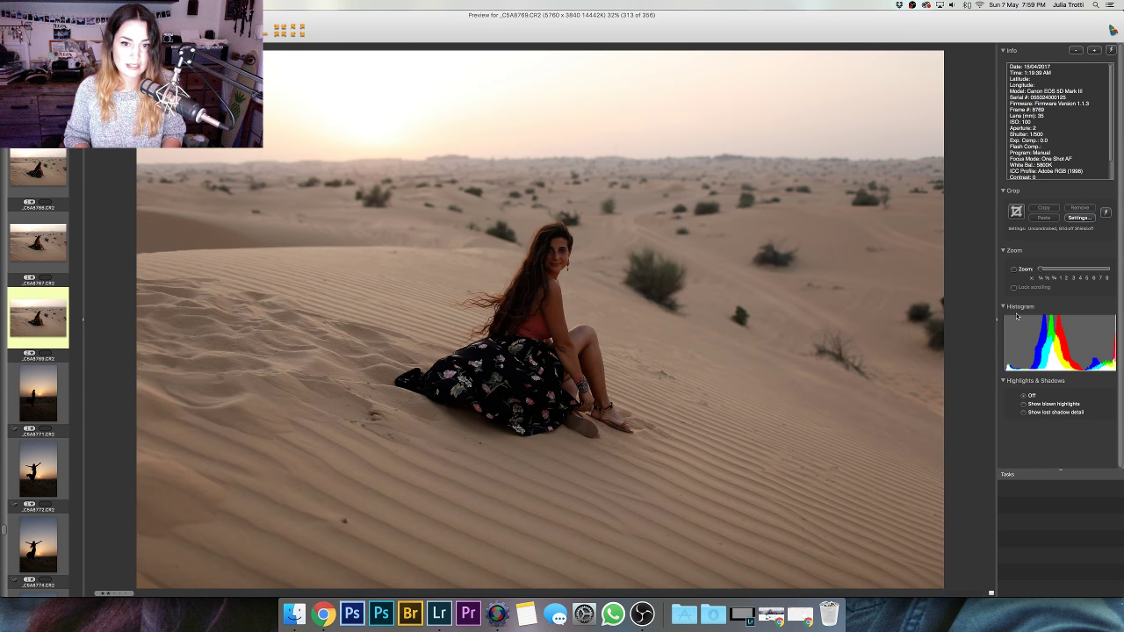
key(Up)
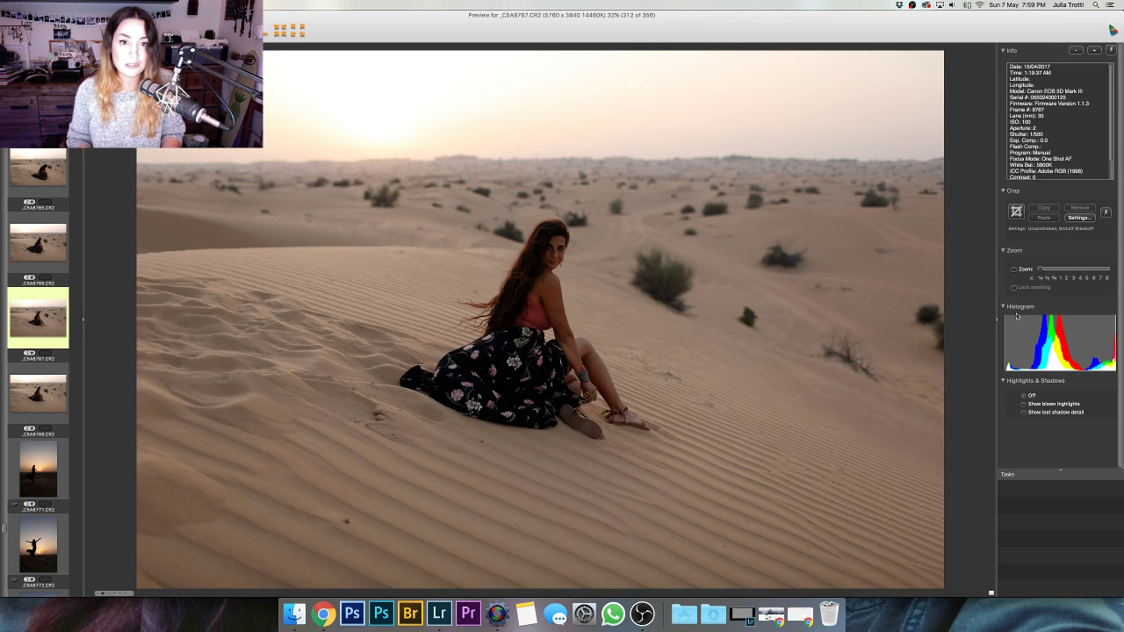
key(Down)
- Compare the standing sunset silhouettes, including the outstretched-arm poses, from the 314th photo to the 321st
key(Down)
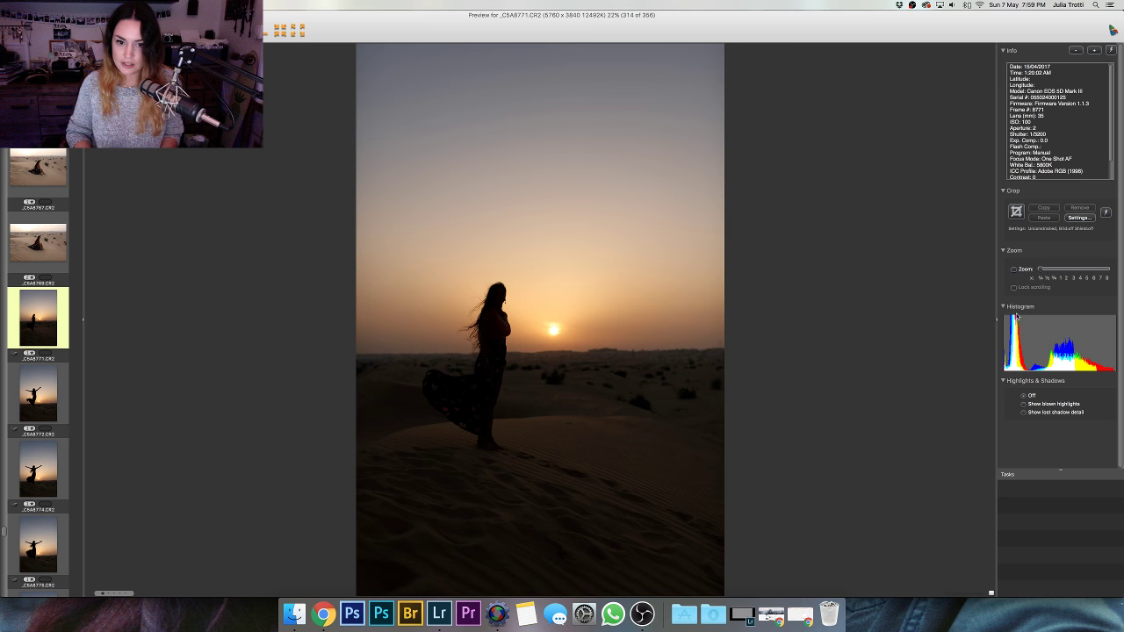
key(Down)
key(Down)
key(Down)
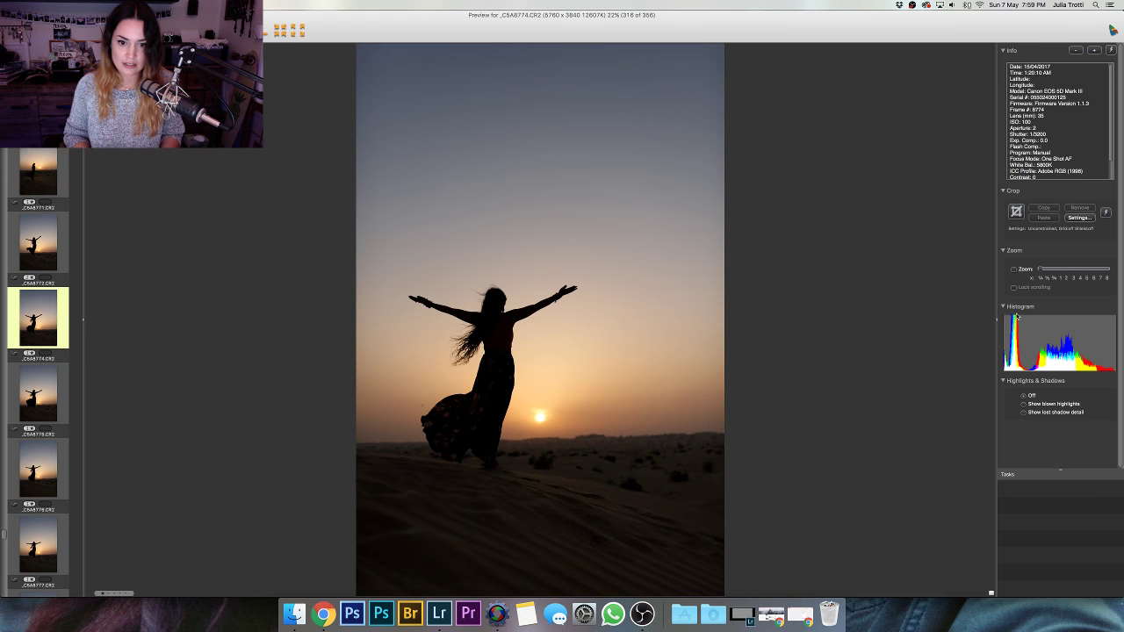
key(Down)
key(Down)
key(Down)
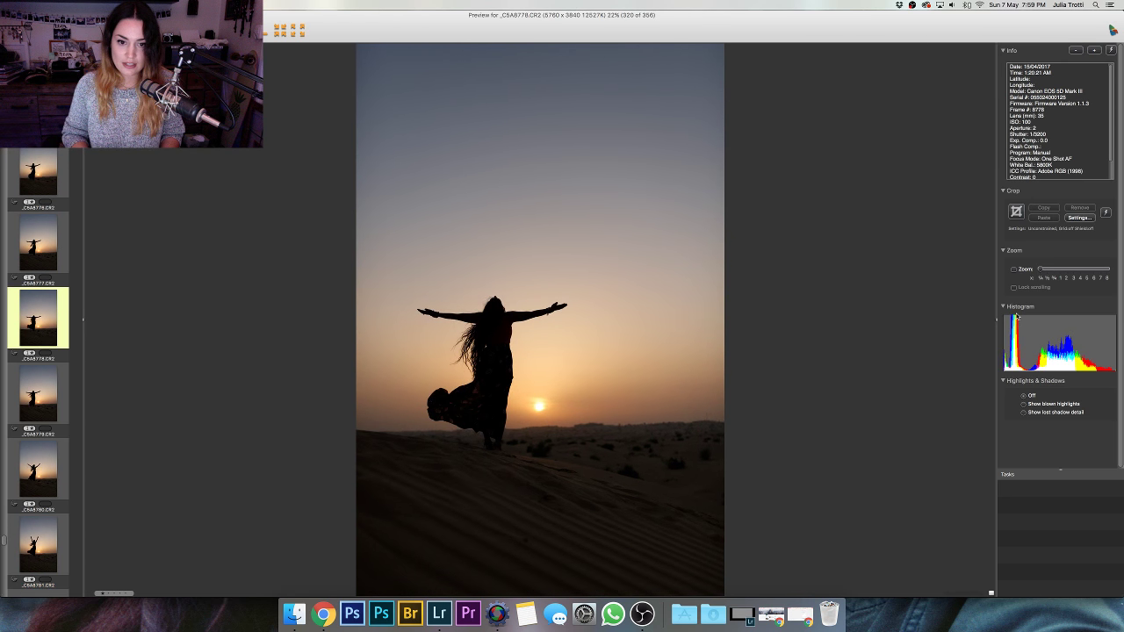
key(Down)
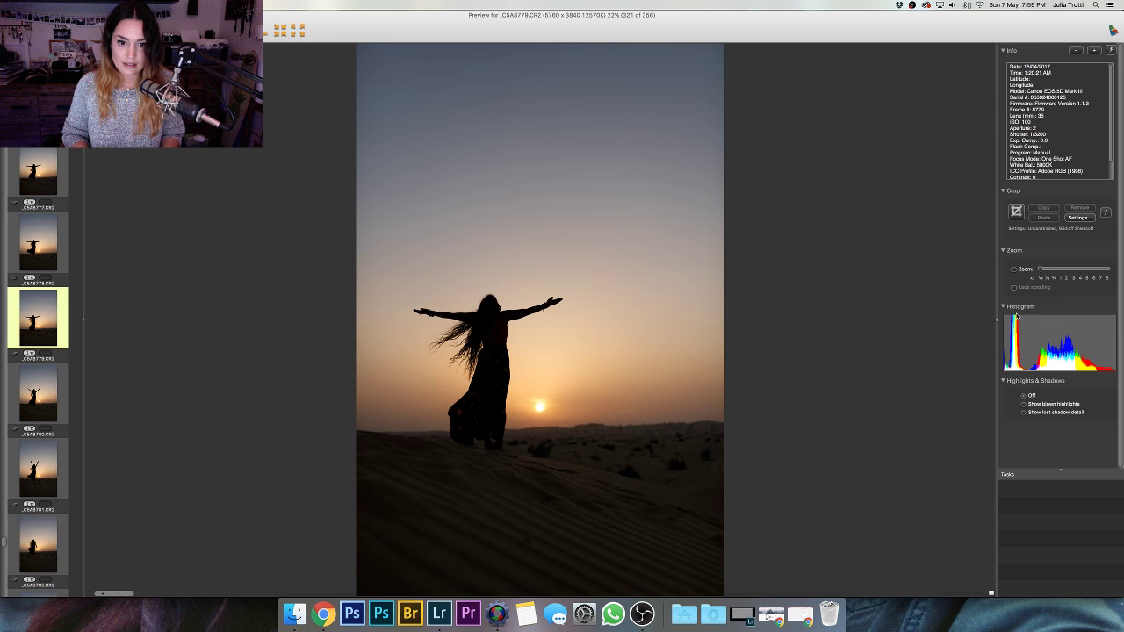
- Review the following sunset silhouettes from the 321st photo through the walking shot to the tree pose in the 329th
key(Down)
key(Down)
key(Down)
key(Down)
key(Down)
key(Down)
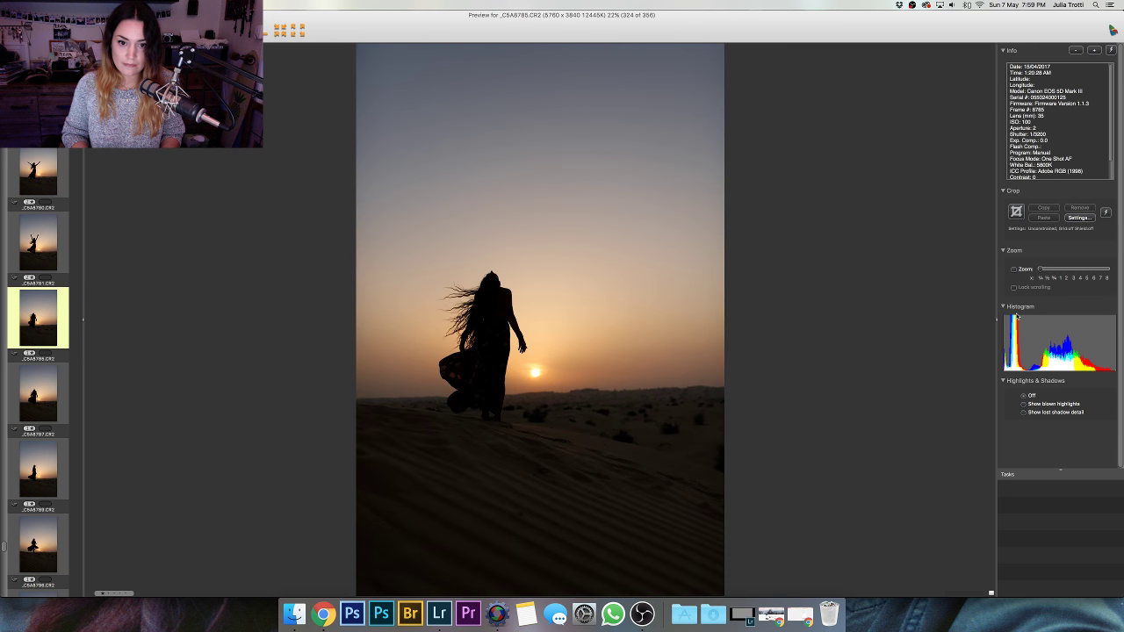
key(Down)
key(Down)
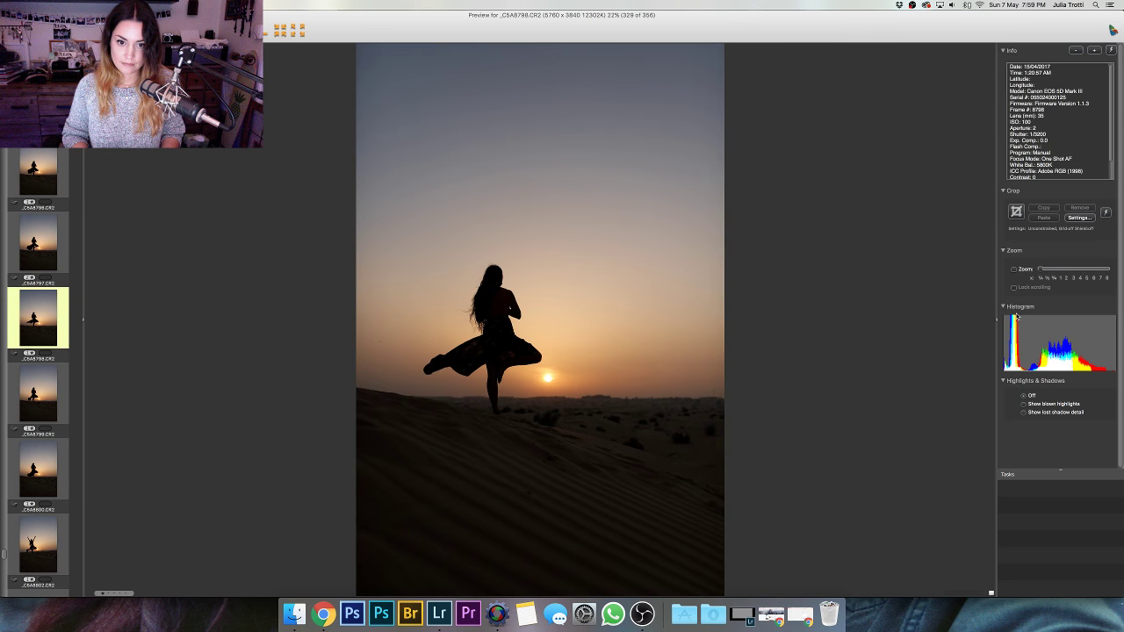
- Compare the tree-pose silhouettes back and forth between the 328th and 331st photos
key(Down)
key(Down)
key(Down)
key(Down)
key(Up)
key(Up)
key(Up)
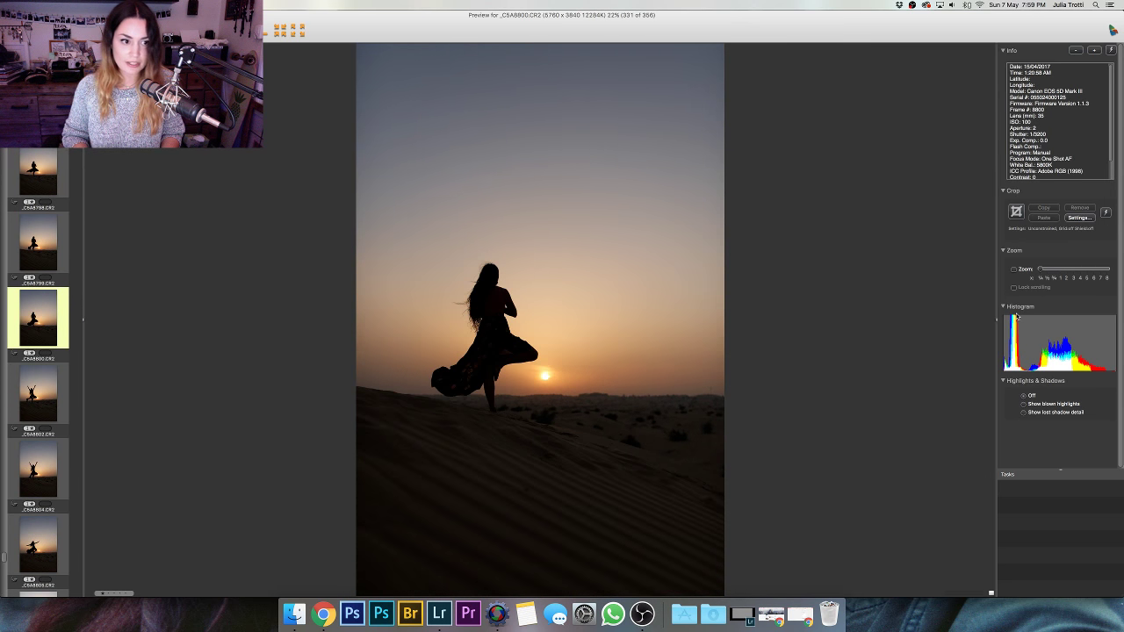
key(Up)
key(Up)
key(Up)
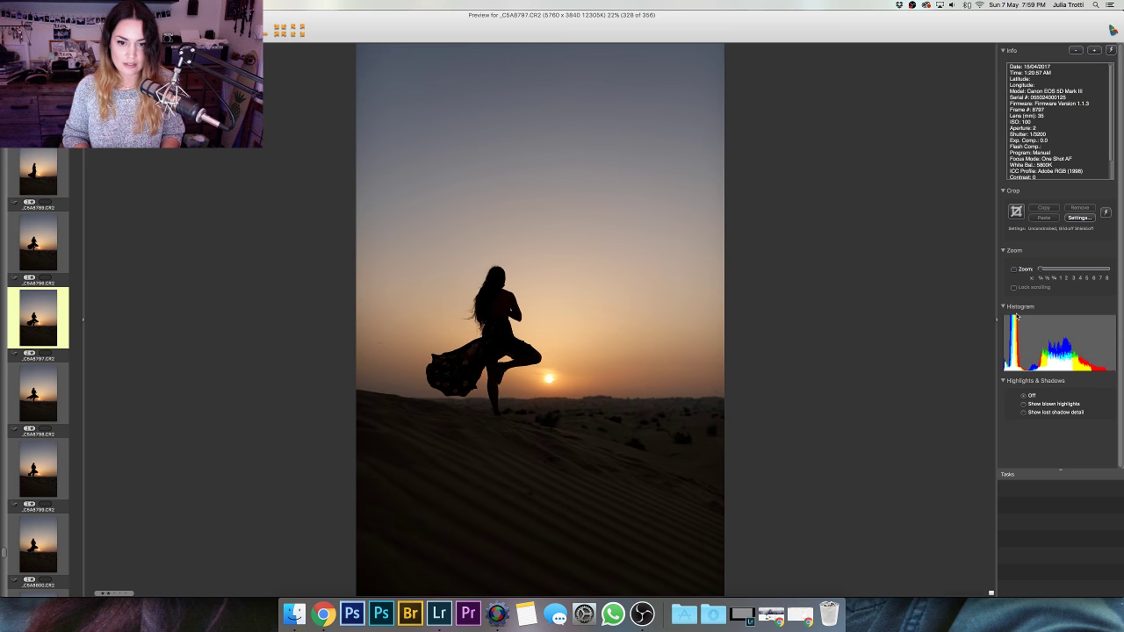
key(Down)
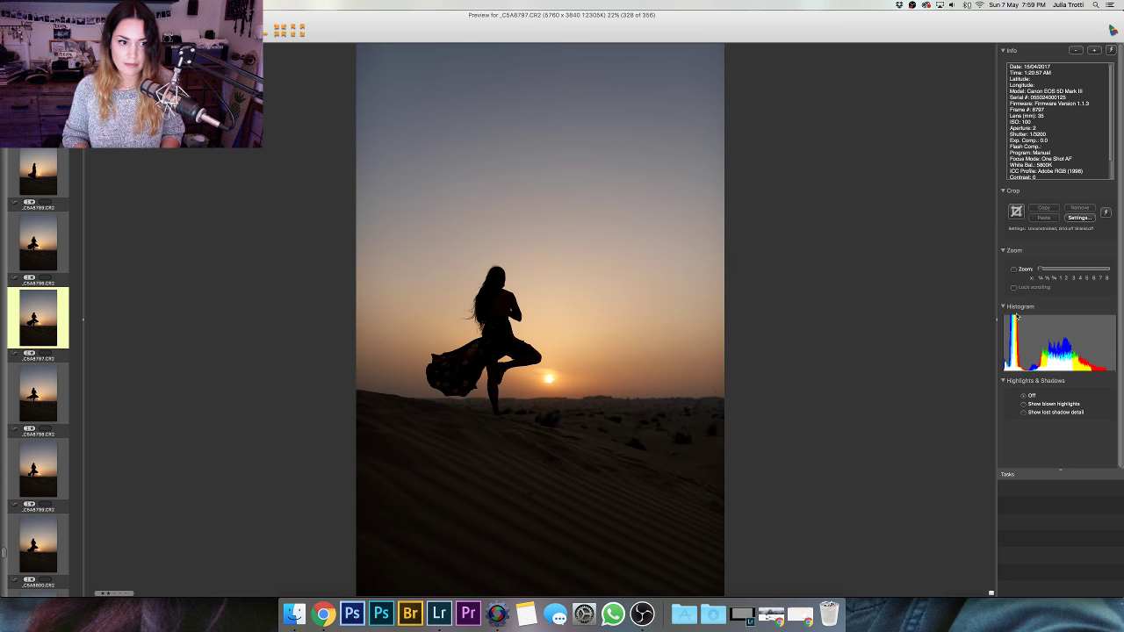
- Review the remaining sunset silhouettes through the one-legged pose with outstretched arms in the 334th photo
key(Down)
key(Down)
key(Down)
key(Down)
key(Down)
key(Down)
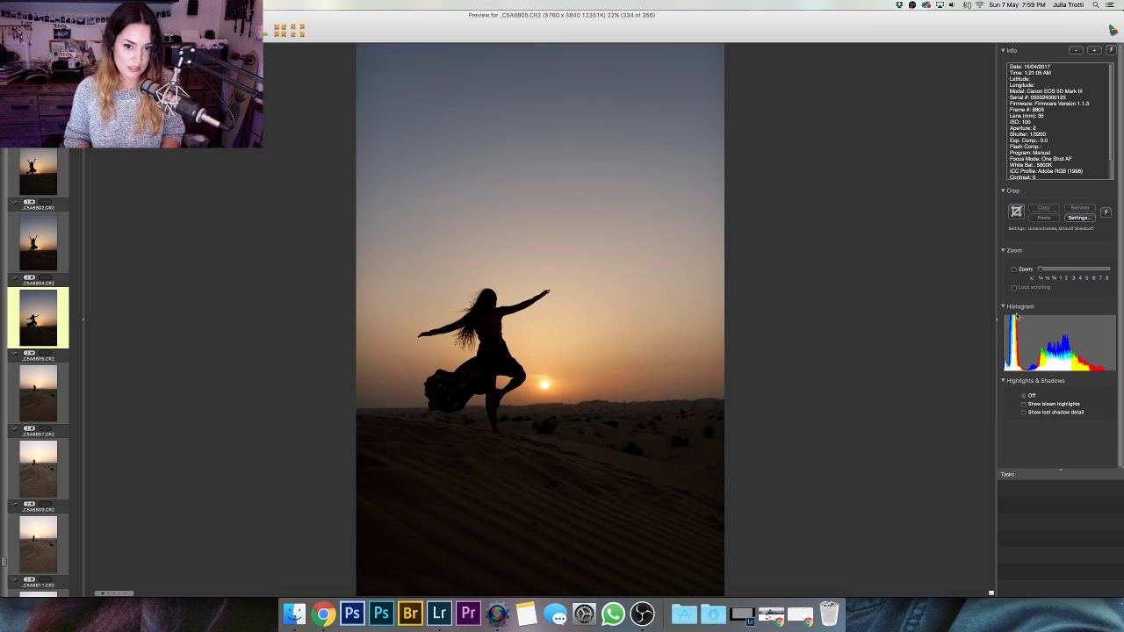
- Compare the distant dune-ridge shots with the footprint trail, through the 337th and 338th photos to the 339th
key(Down)
key(Down)
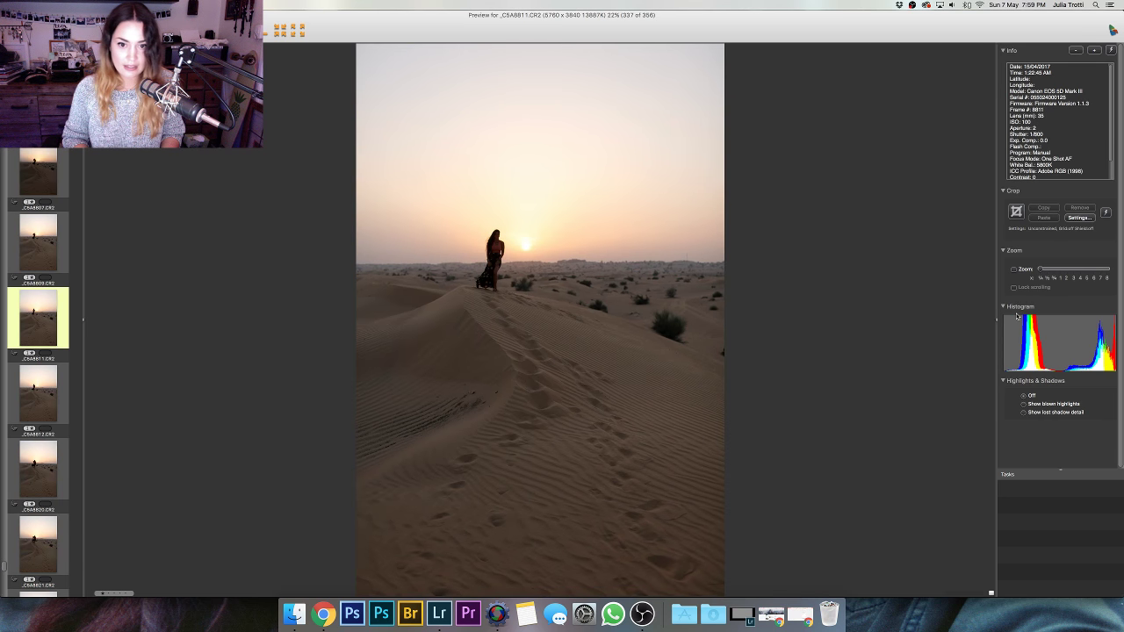
key(Down)
key(Down)
key(Down)
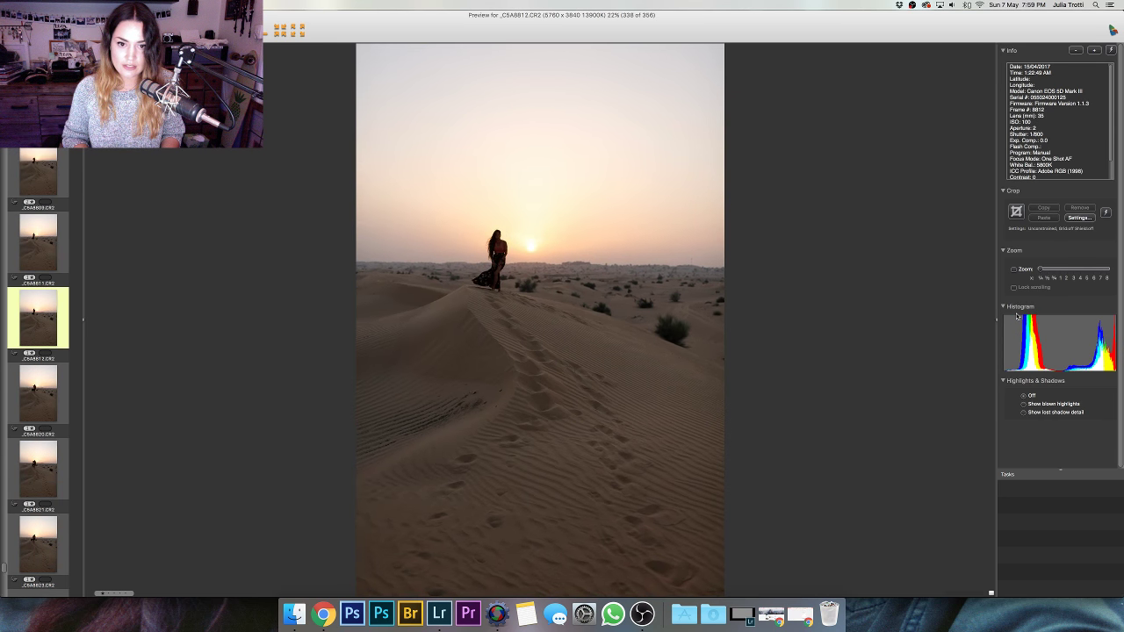
key(Up)
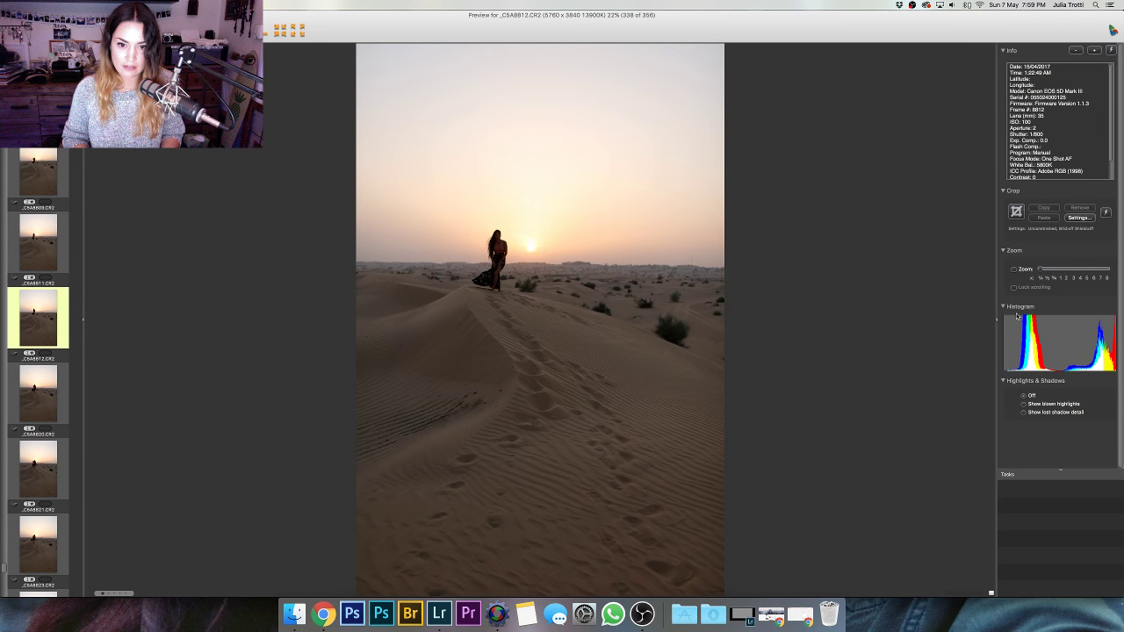
key(Down)
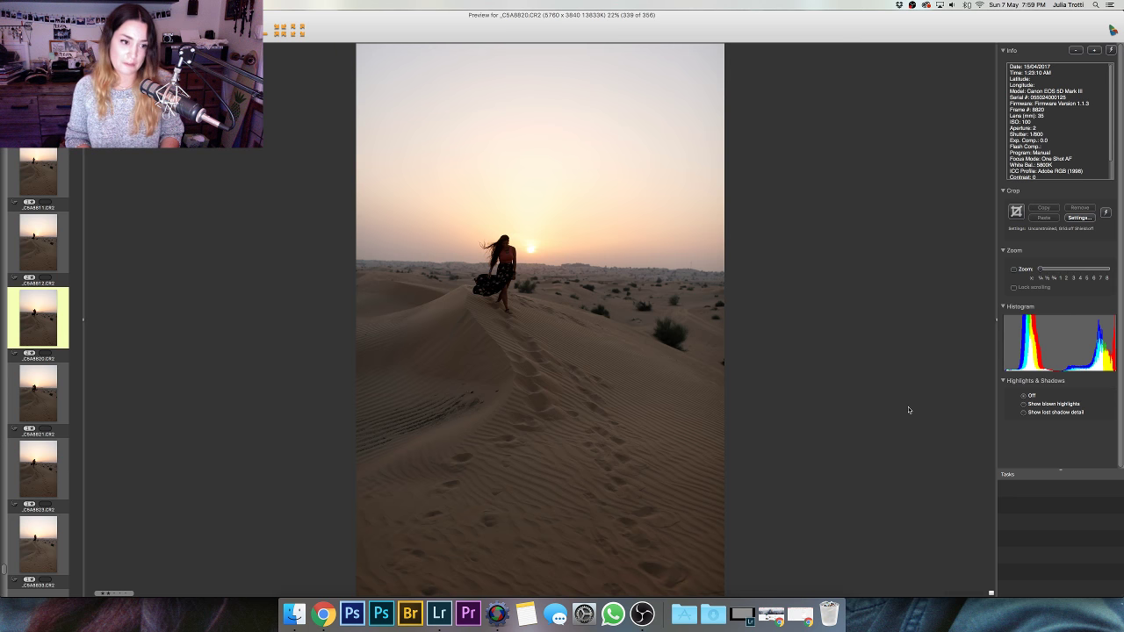
- Review the shots of the model walking along the dune ridge, from the 339th photo to the 345th, rechecking the 343rd
key(Right)
key(Right)
key(Right)
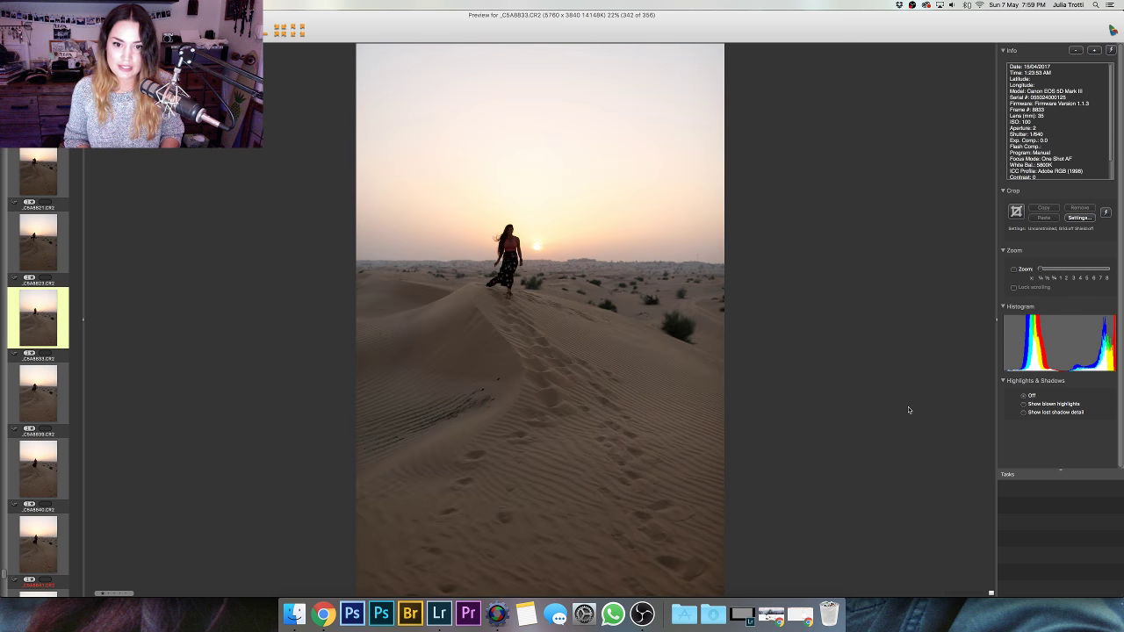
key(Right)
key(Right)
key(Left)
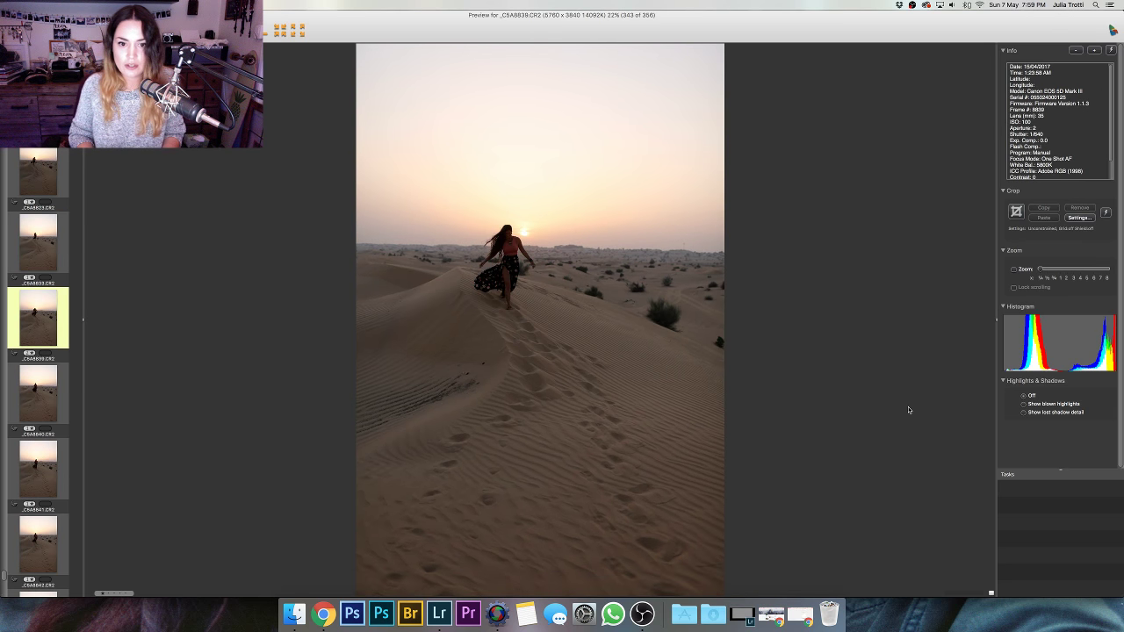
key(Right)
key(Right)
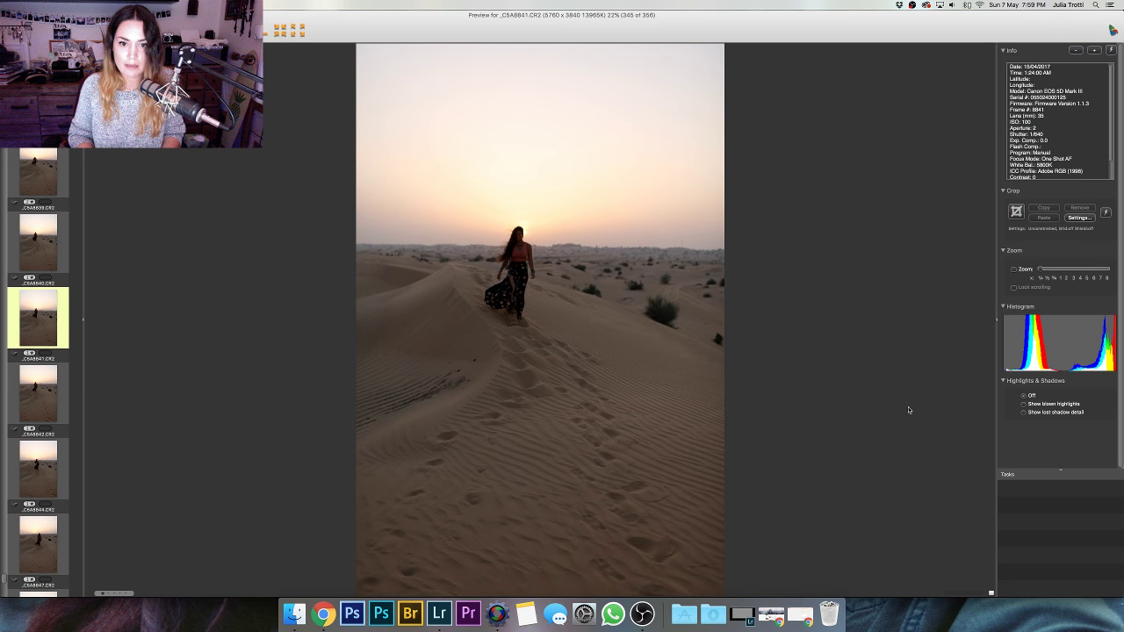
- Review the closer walking shots coming down the dune, from the 345th photo to the 351st
key(Right)
key(Right)
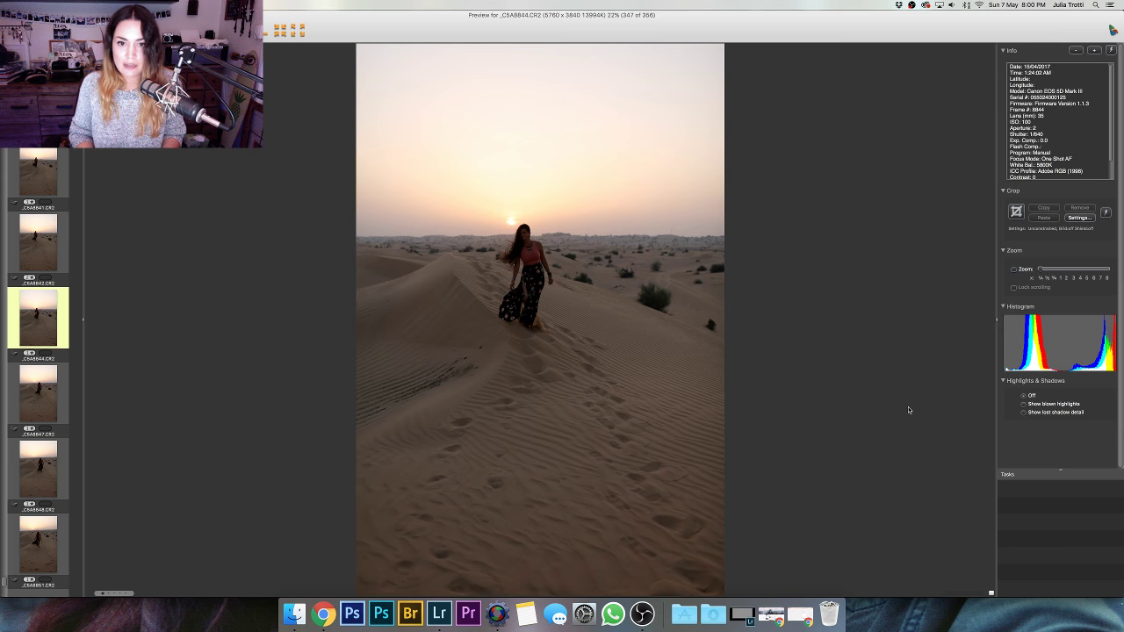
key(Right)
key(Right)
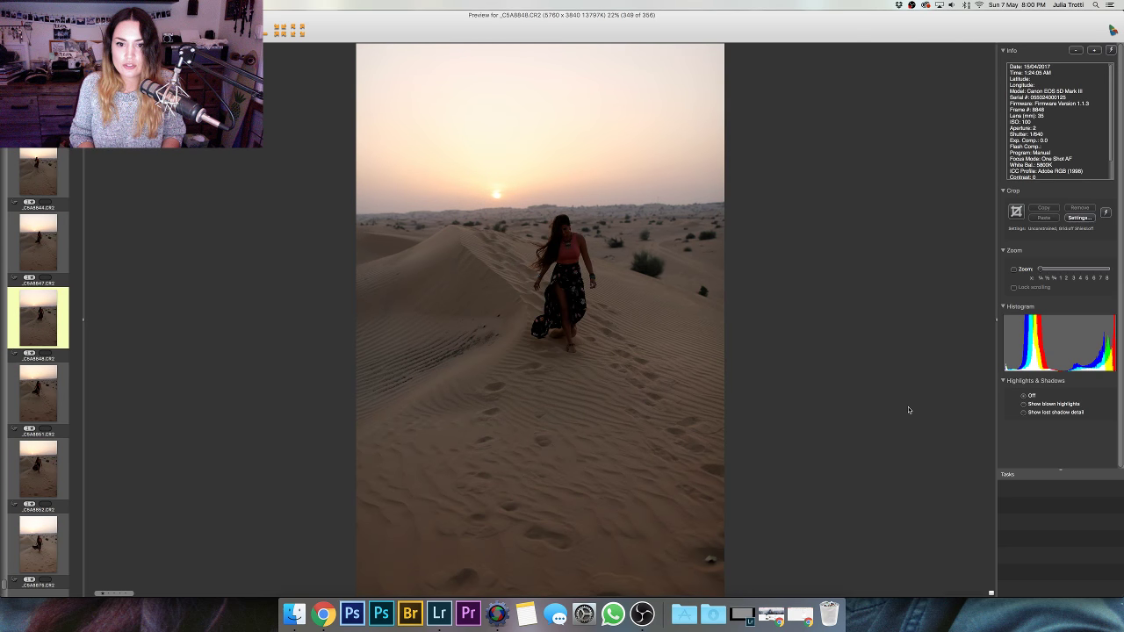
key(Right)
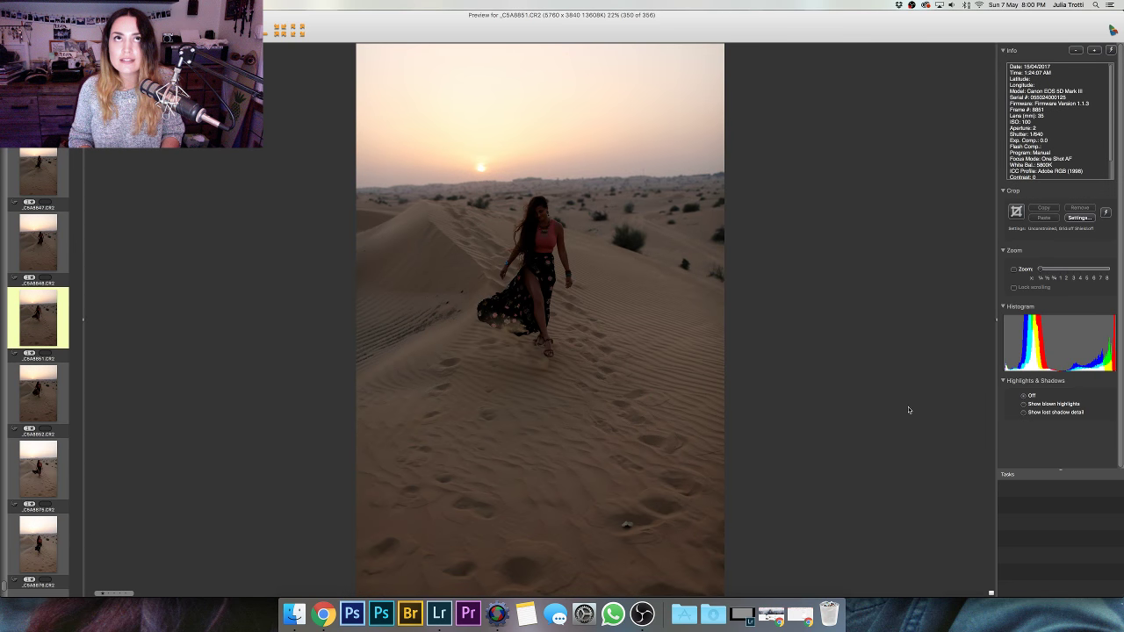
key(Right)
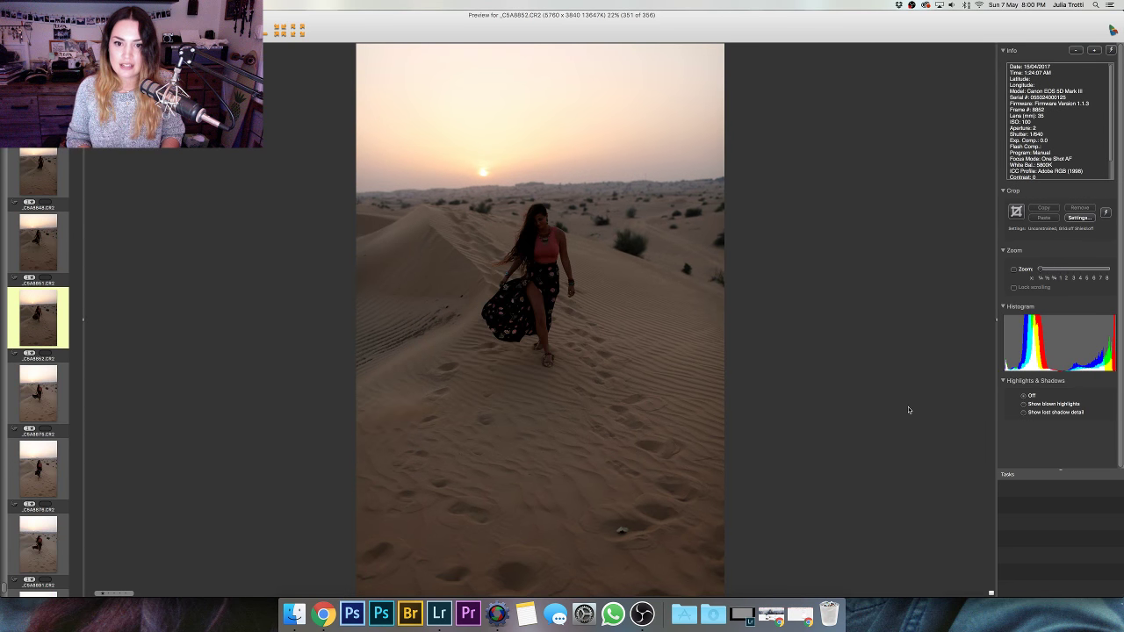
- Review the final walking portraits from the 352nd photo to the last one, the 356th
key(Right)
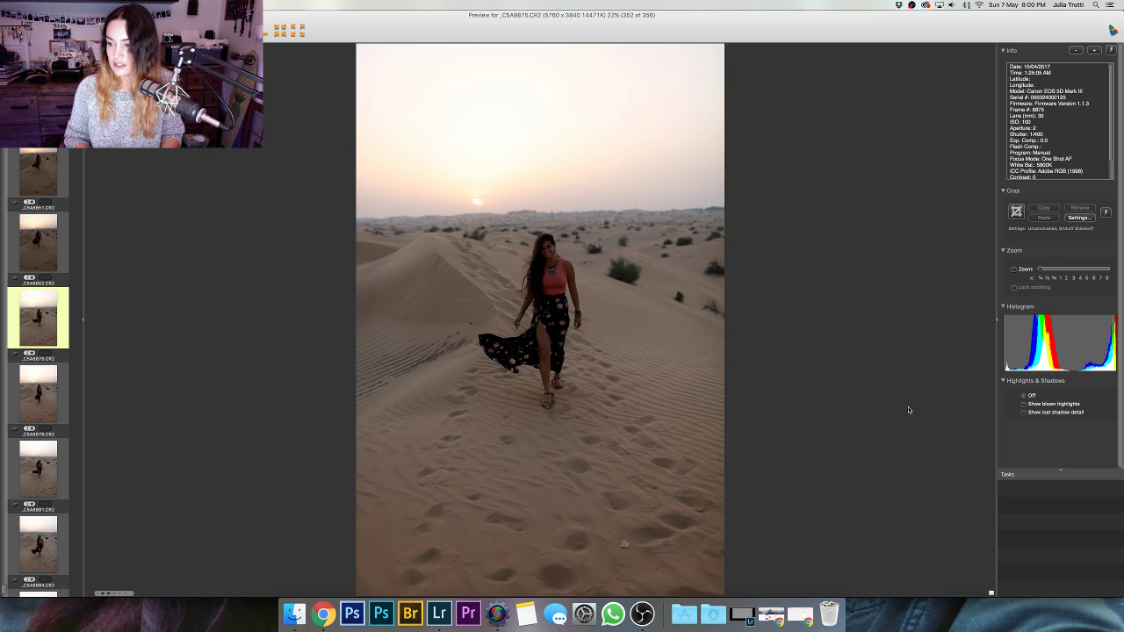
key(Right)
key(Right)
key(Right)
key(Right)
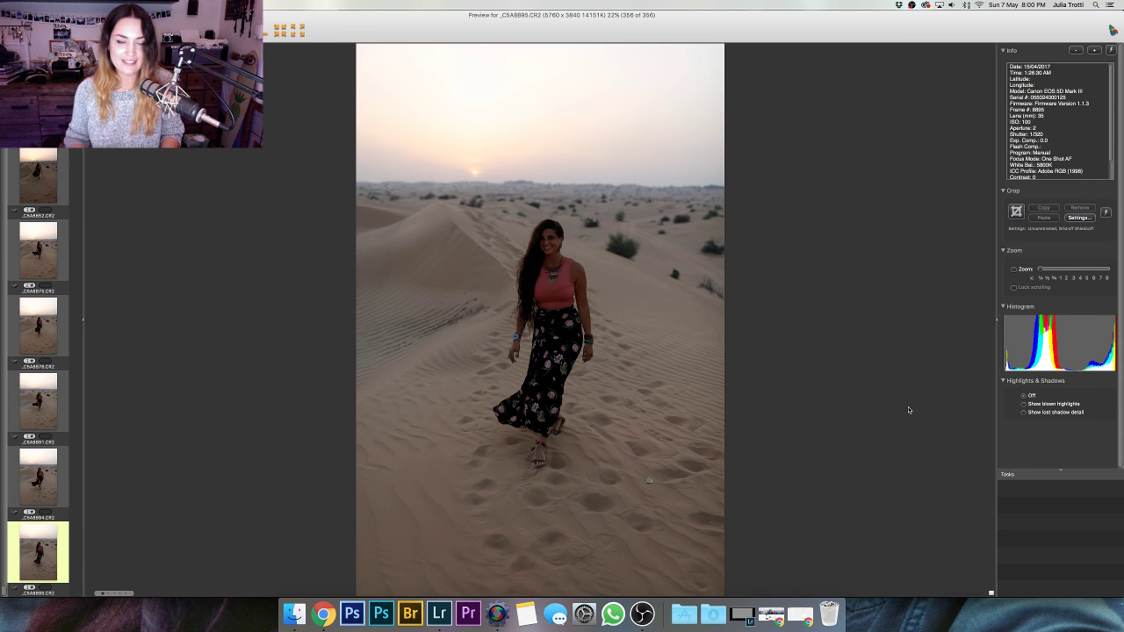
- Move every photo without a 2-star rating to the 01. deselects folder and display the 2-star photos again
key(Escape)
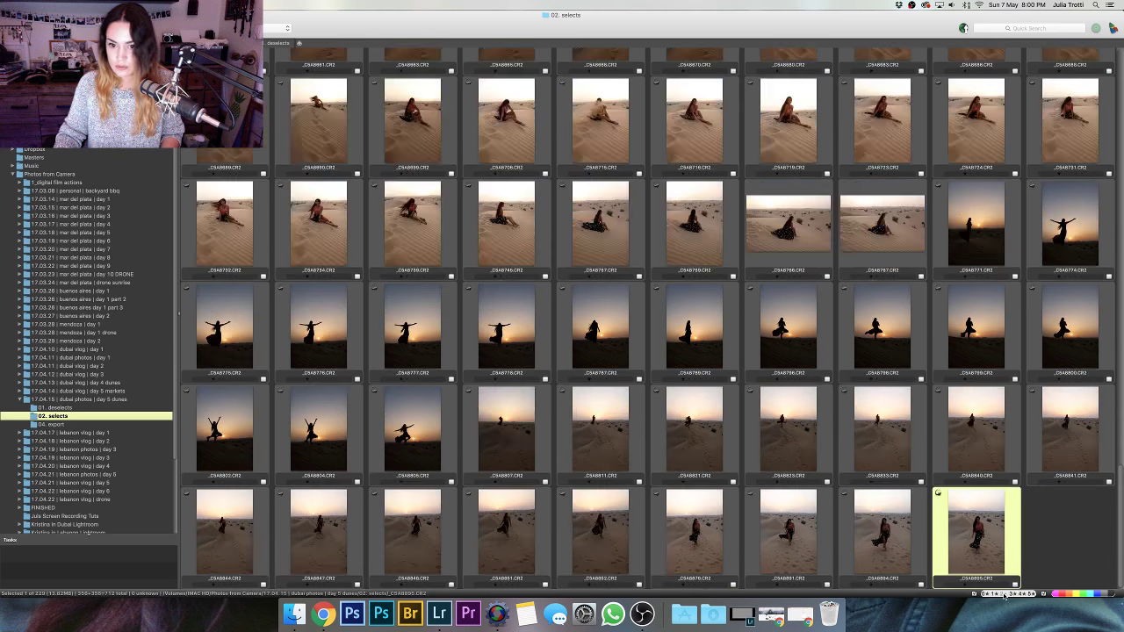
key(super+a)
drag(590, 426, 61, 409)
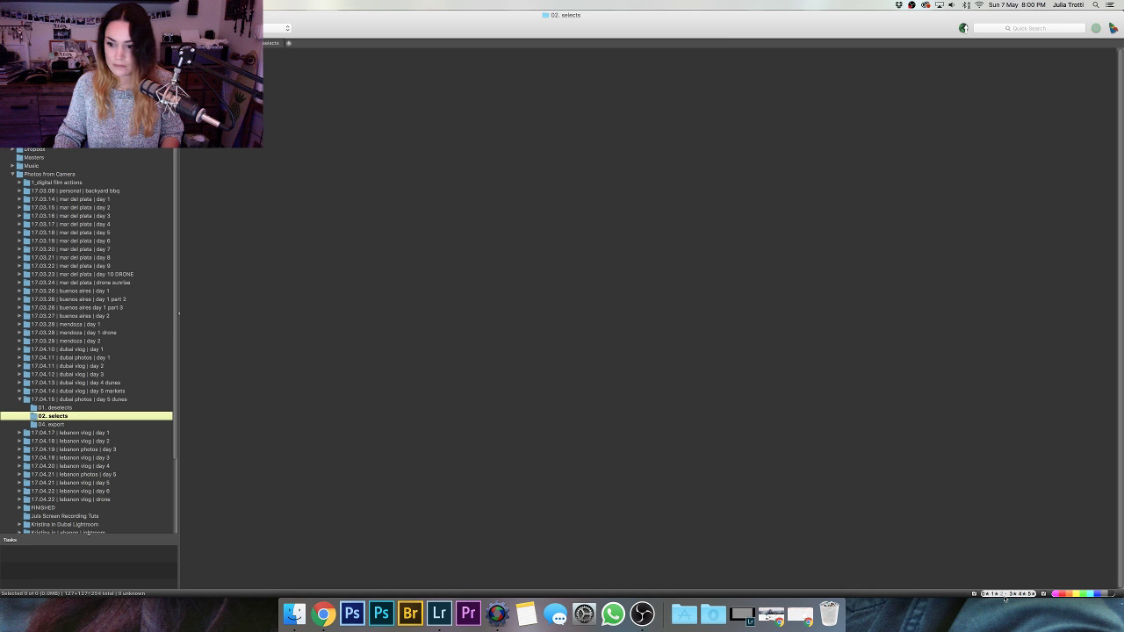
click(1003, 595)
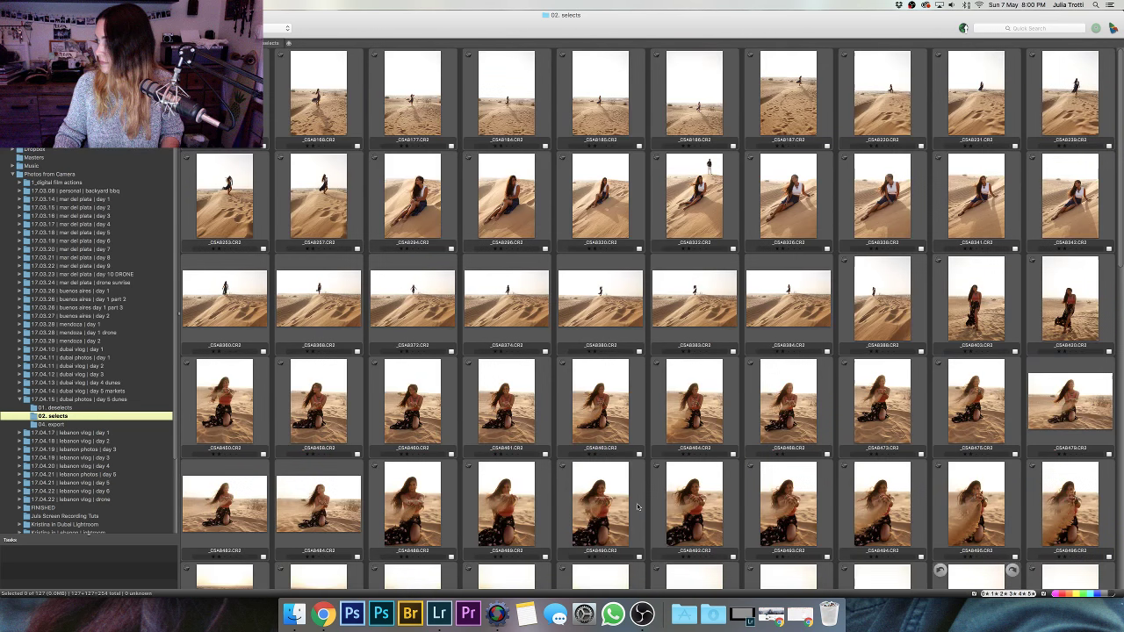
- Look over the whole set of remaining 2-star selects in the contact sheet, ending with no photos selected
scroll(637, 507, down, 10)
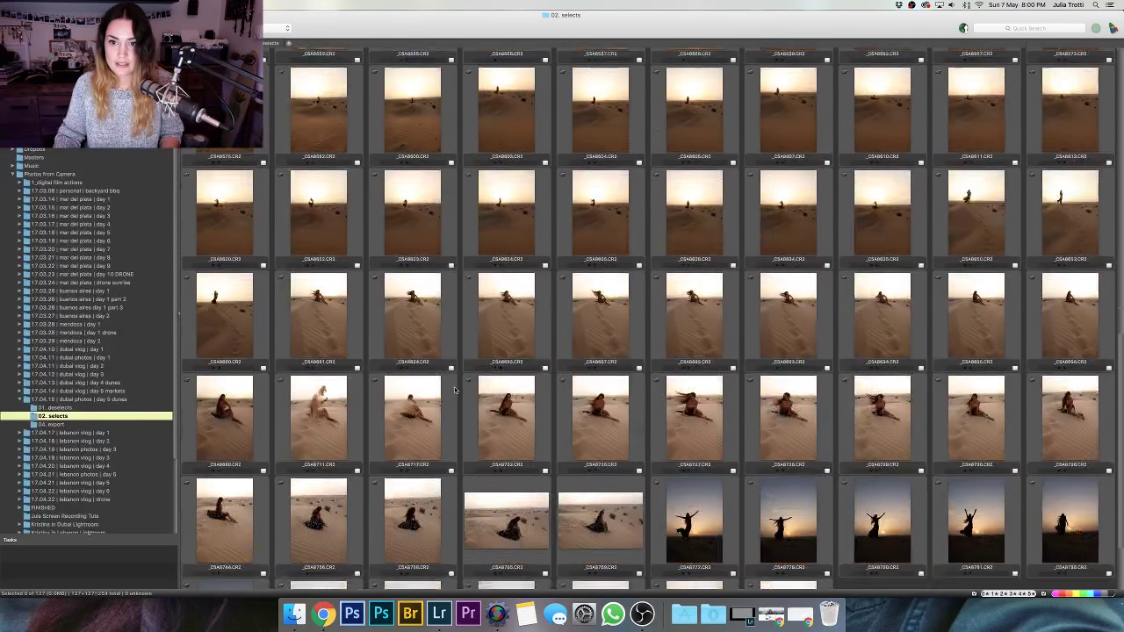
scroll(455, 390, up, 10)
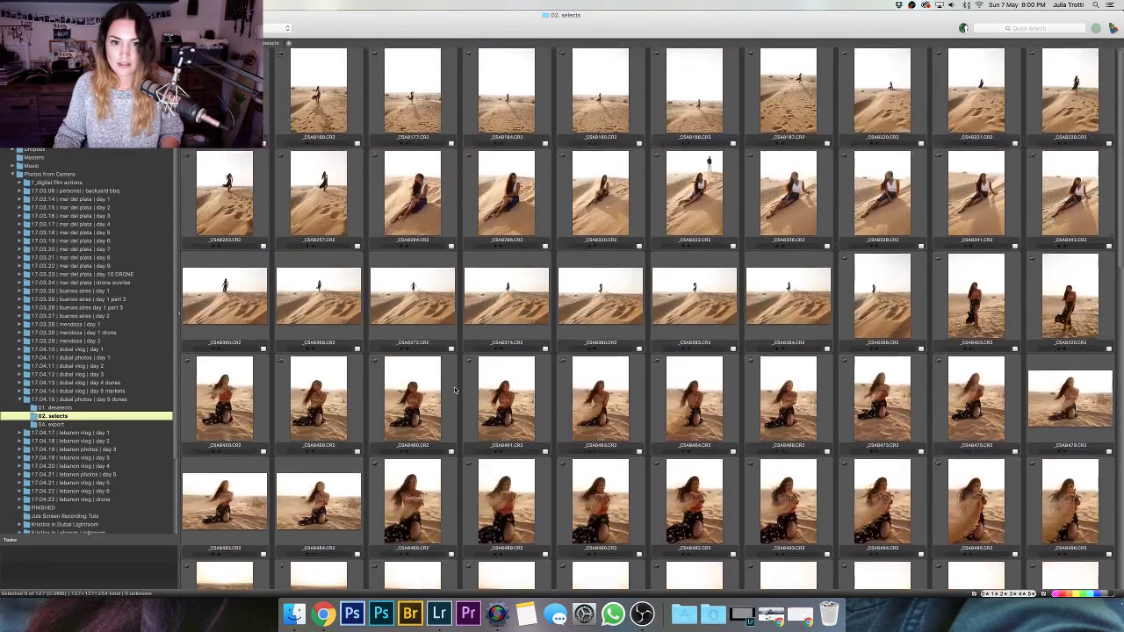
key(super+a)
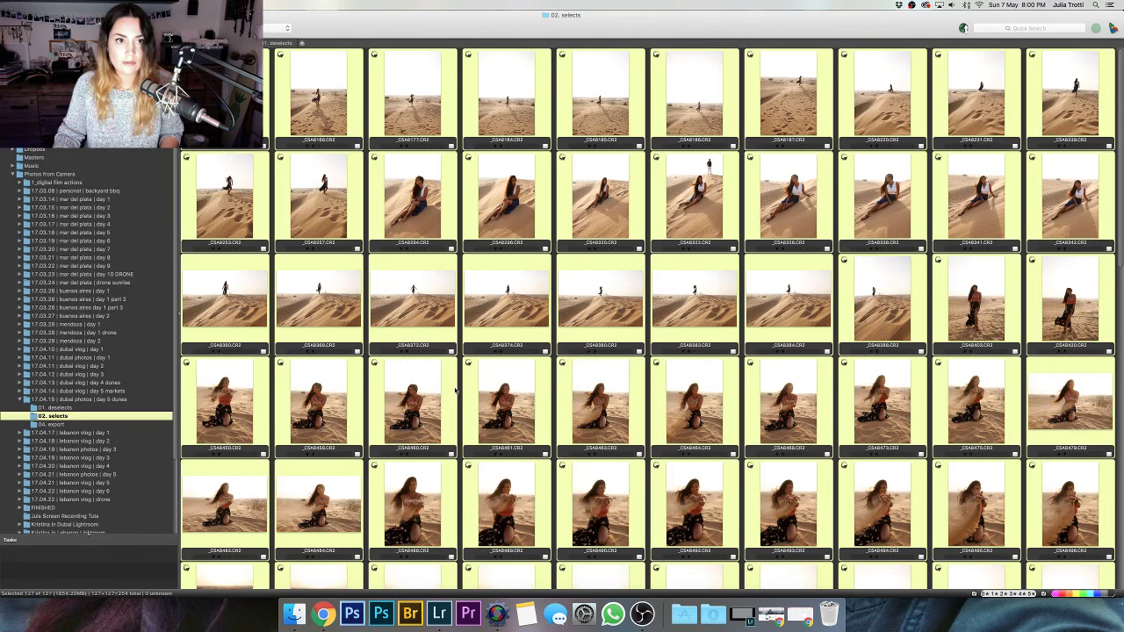
scroll(454, 390, down, 10)
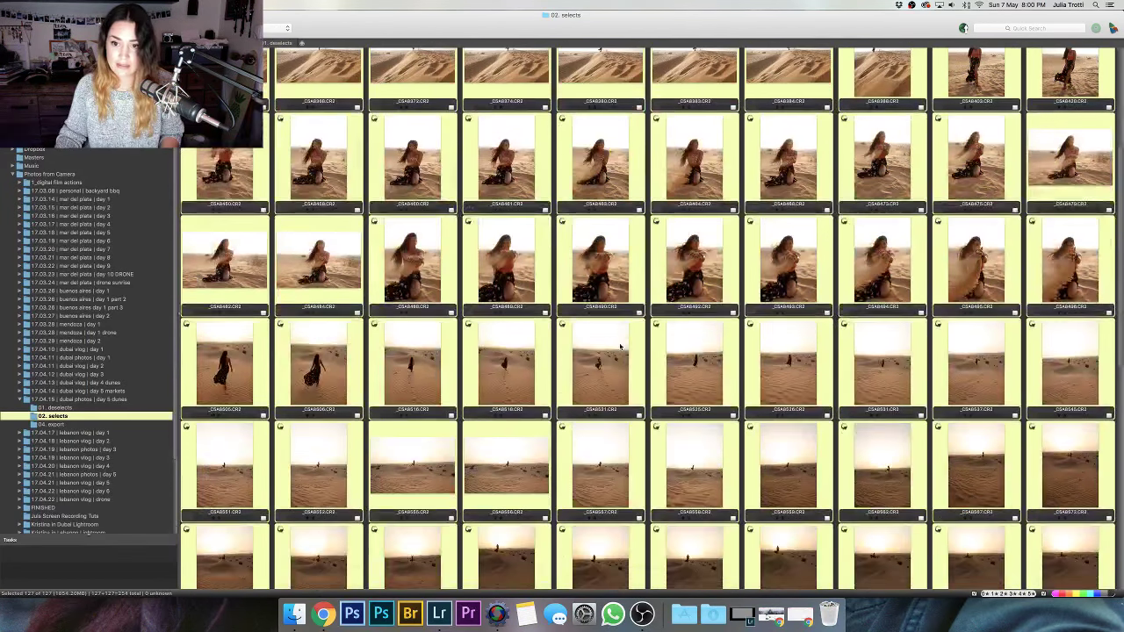
scroll(619, 346, down, 2)
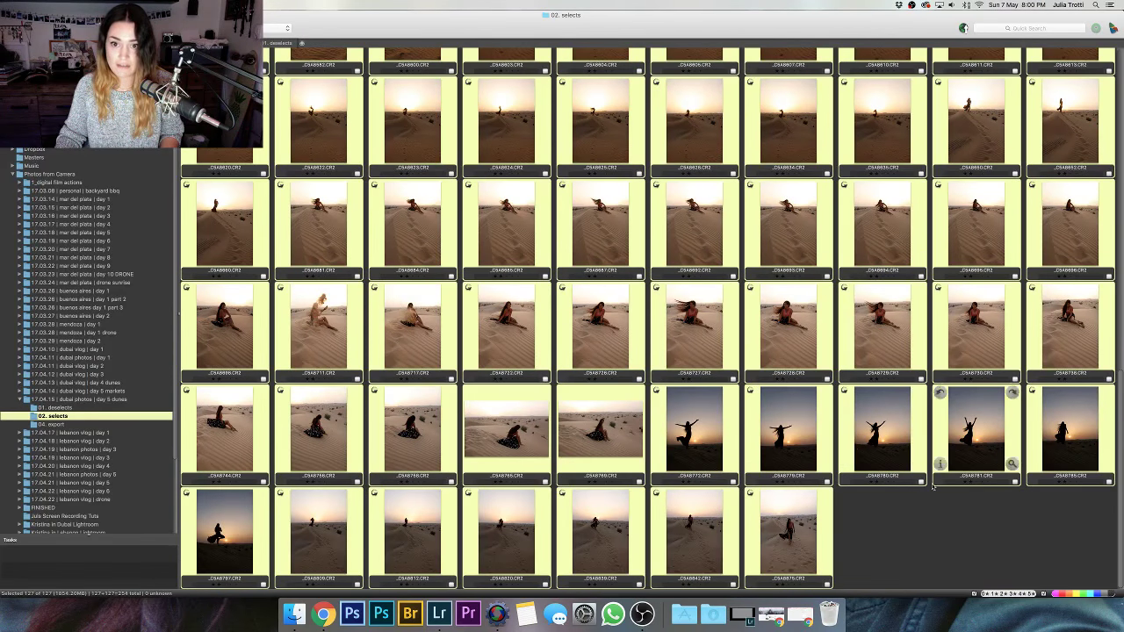
click(934, 515)
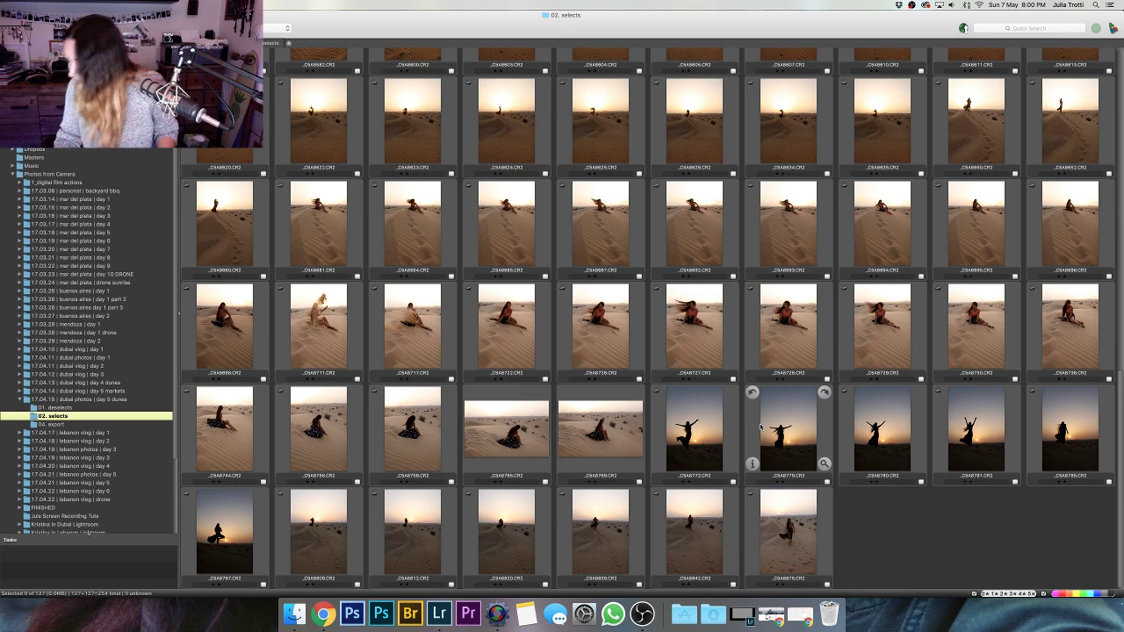
scroll(760, 427, up, 5)
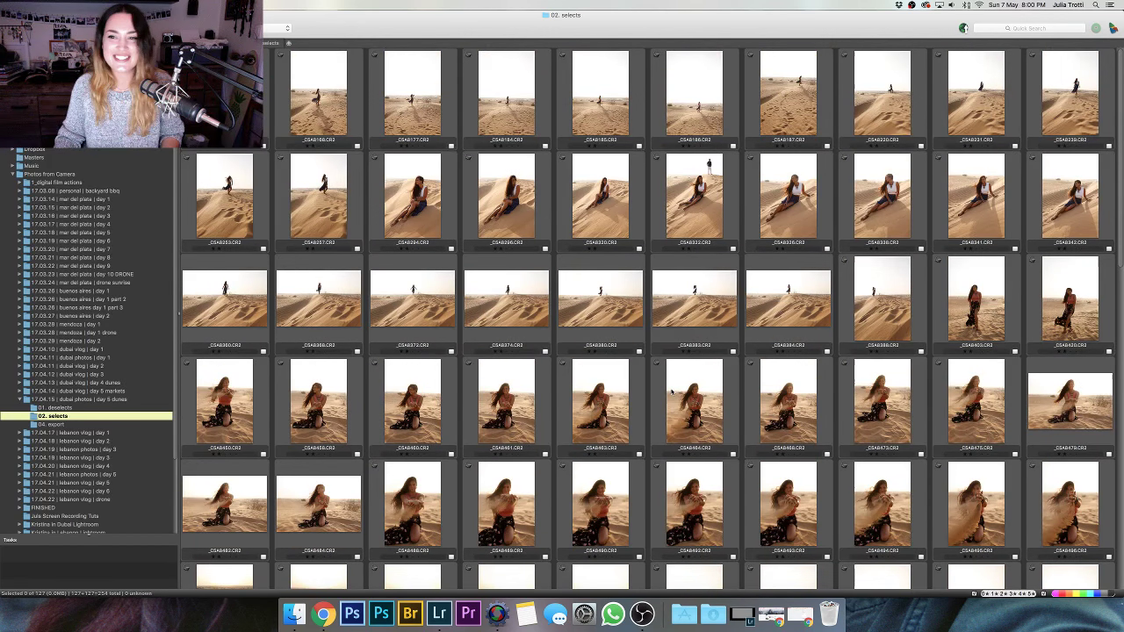
- Open the remaining selects in the preview from the first photo and compare the opening dune shots up to the 3rd
key(Return)
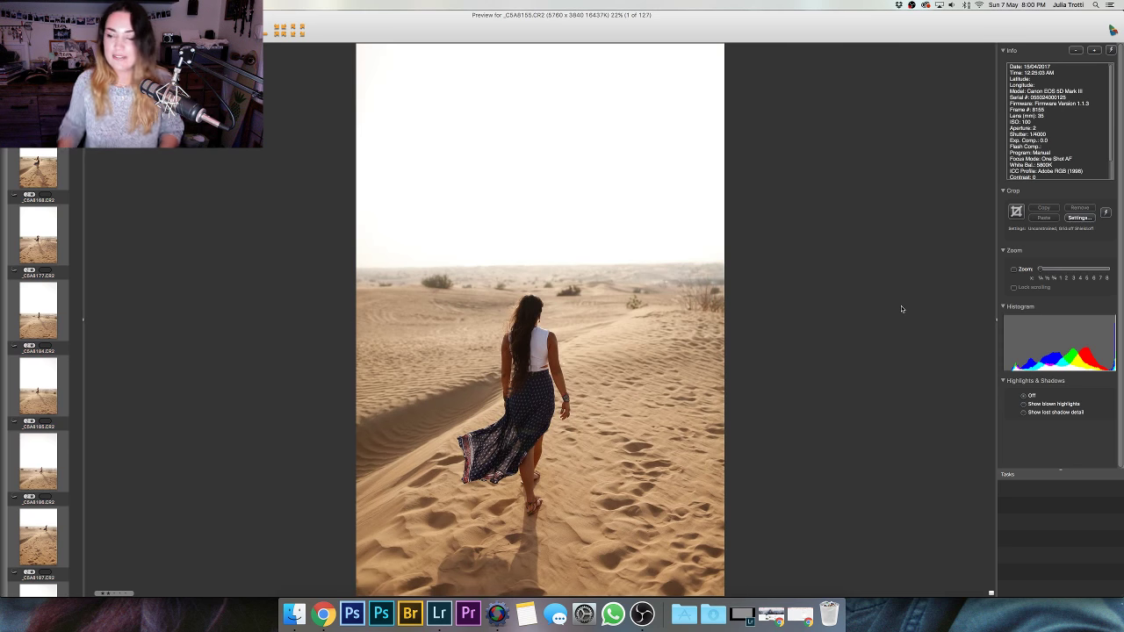
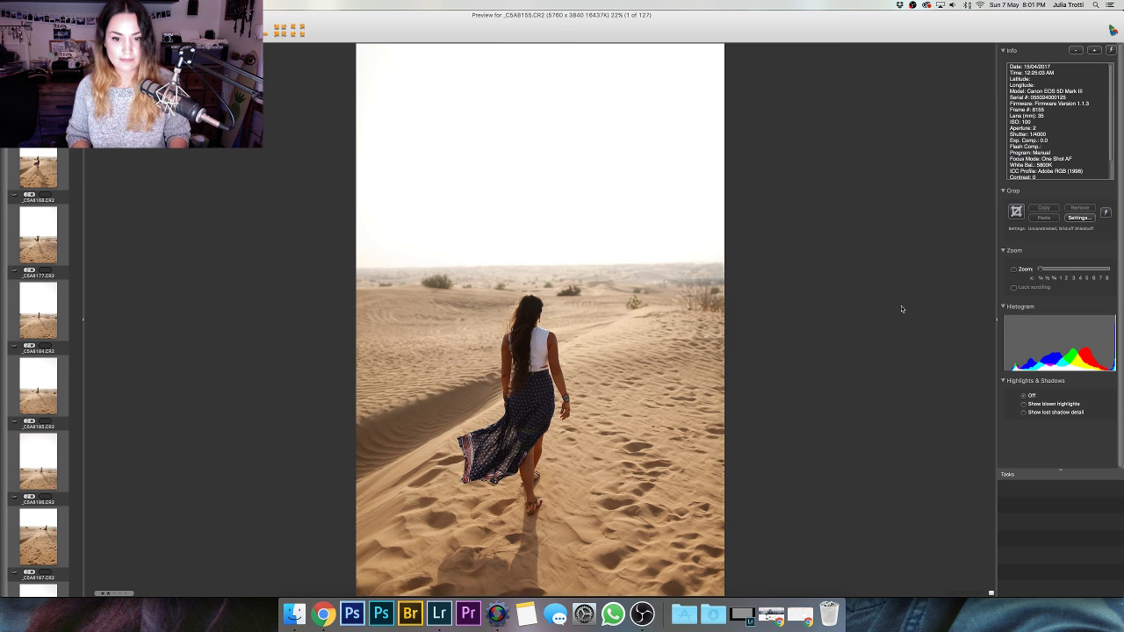
key(Right)
key(Left)
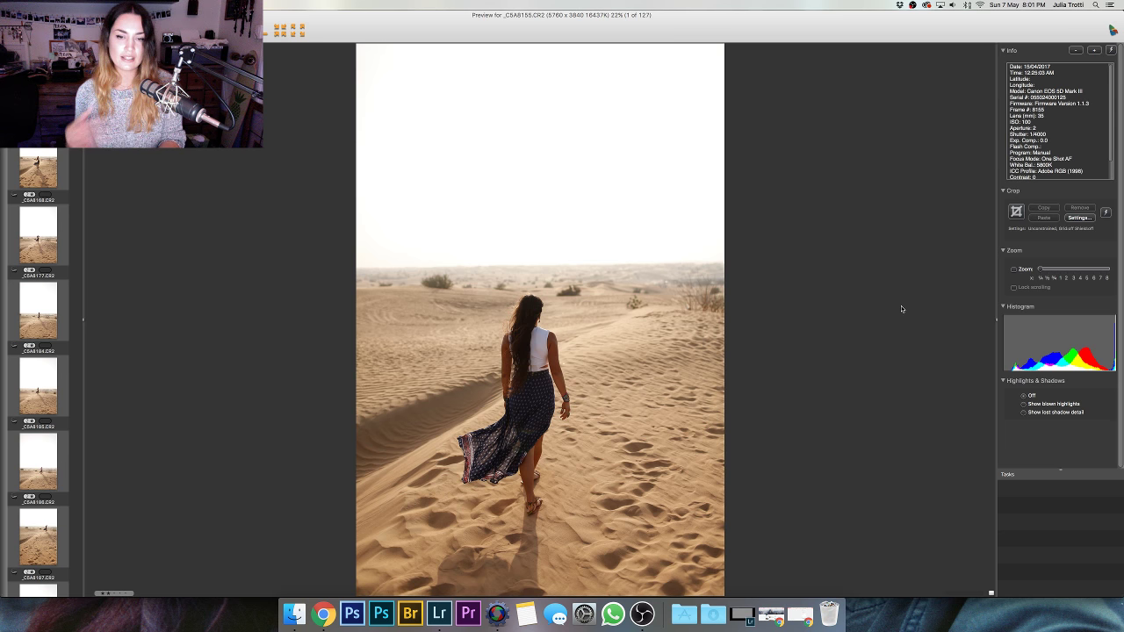
key(Right)
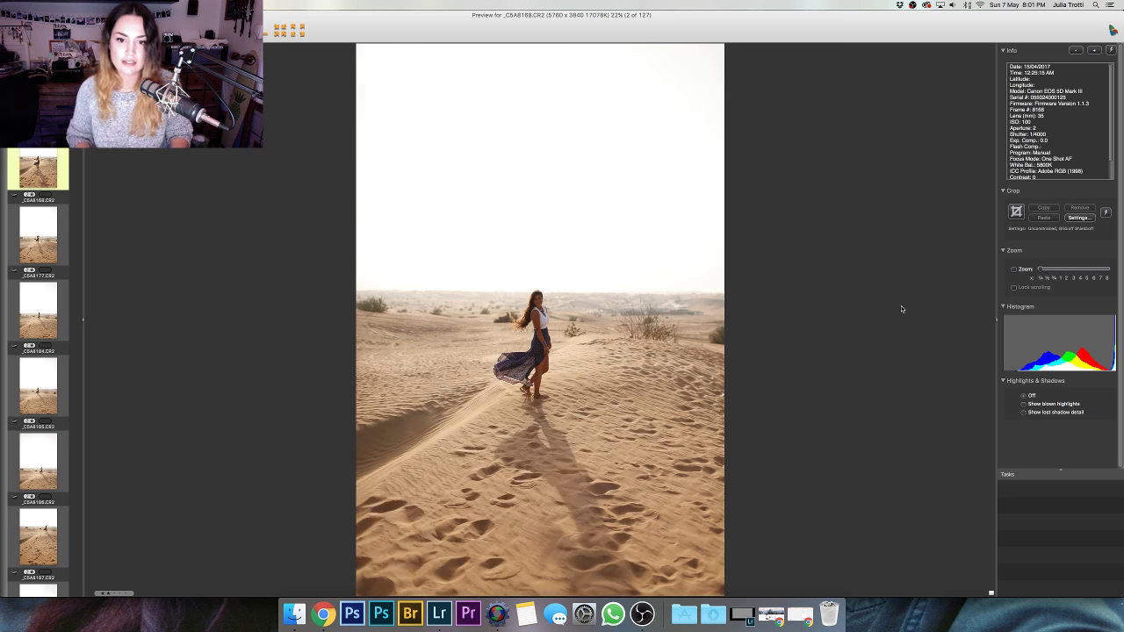
key(Right)
key(Right)
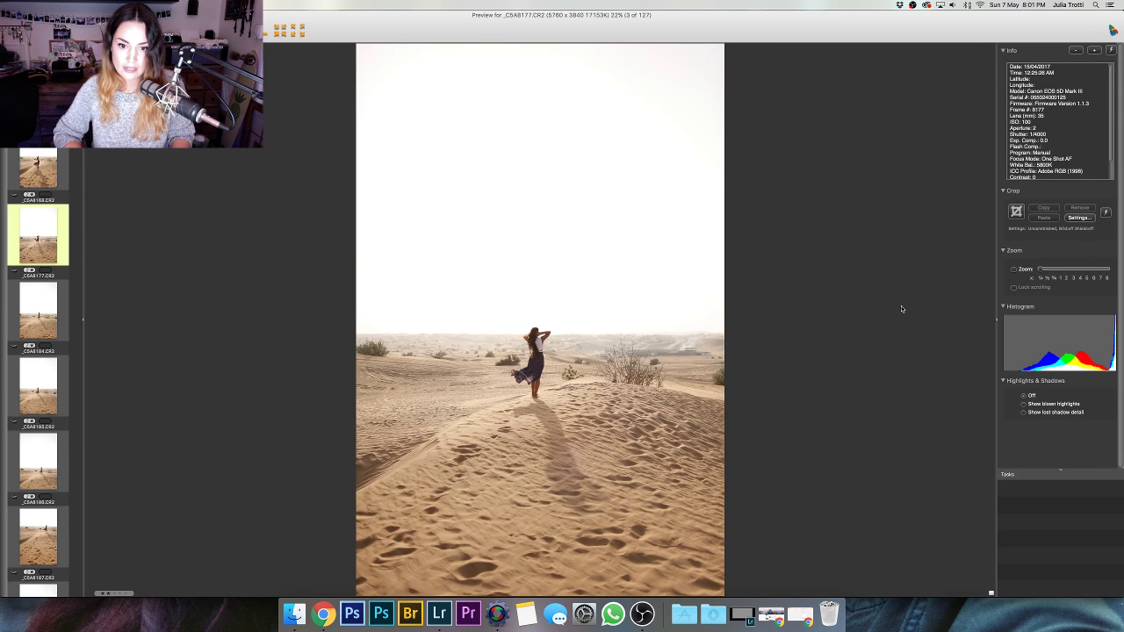
key(Left)
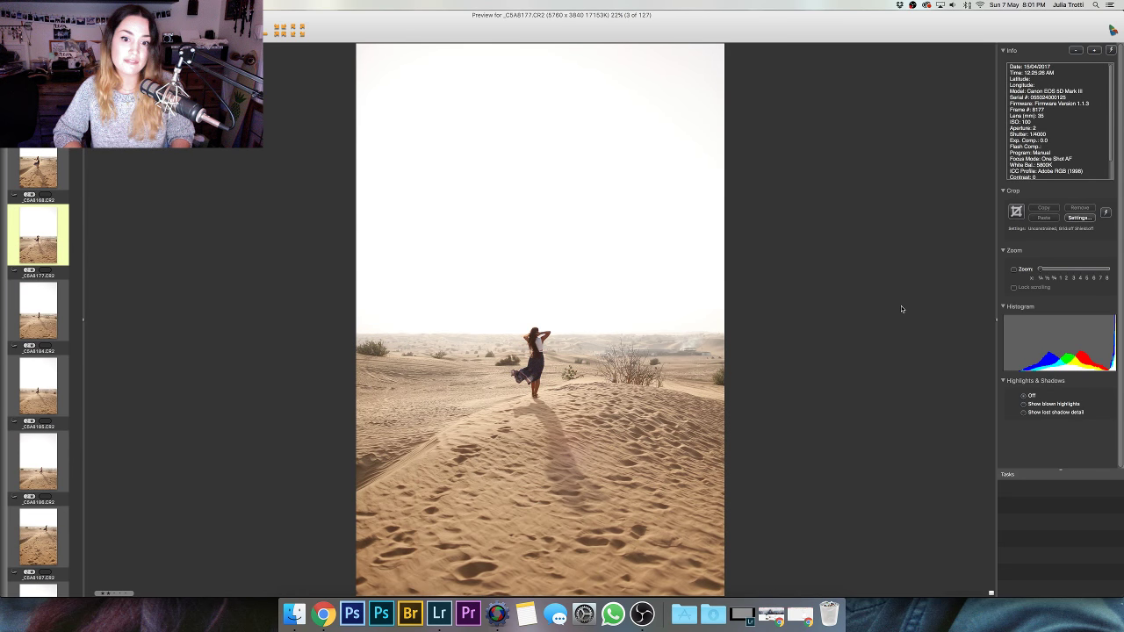
- Compare the distant shots of the model on the dune from the 3rd photo to the 7th, rechecking the 6th
key(Right)
key(Right)
key(Right)
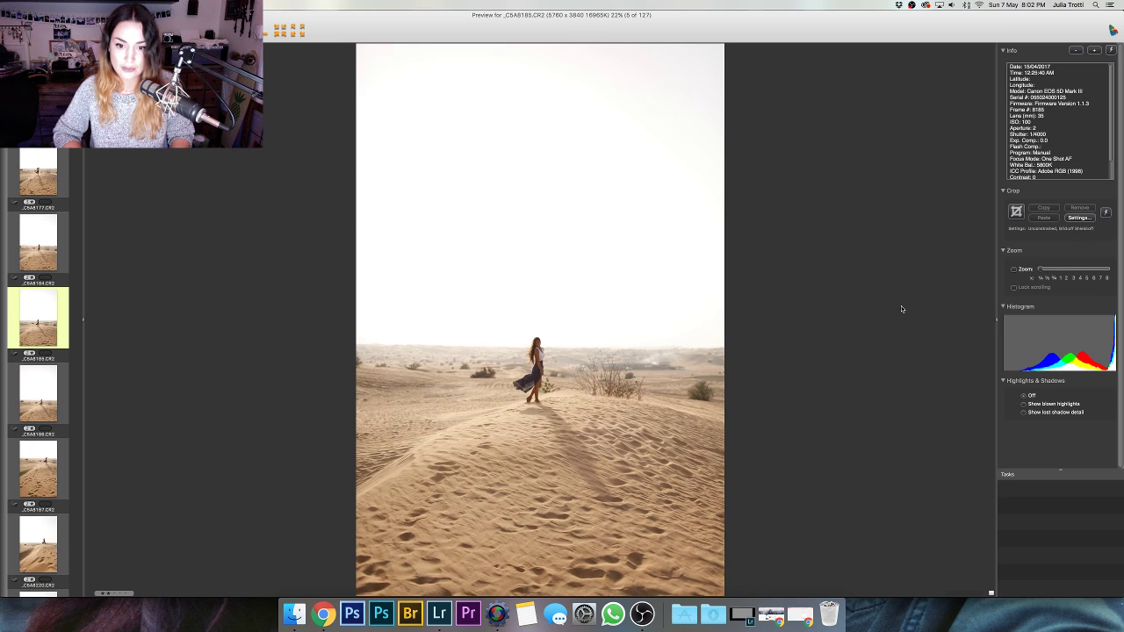
key(Right)
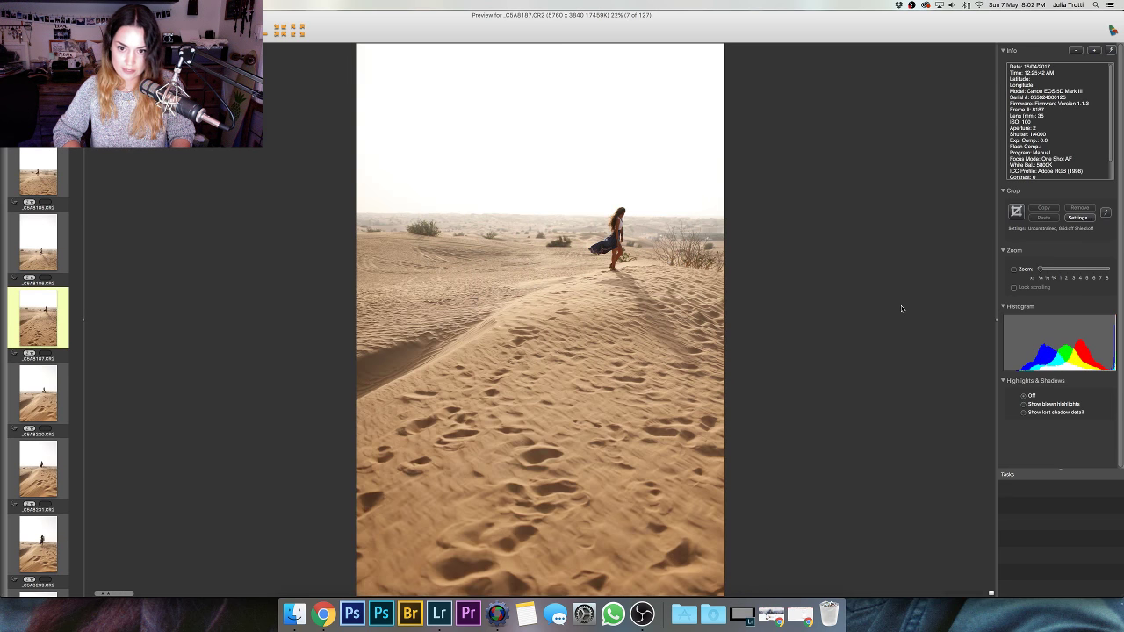
key(Left)
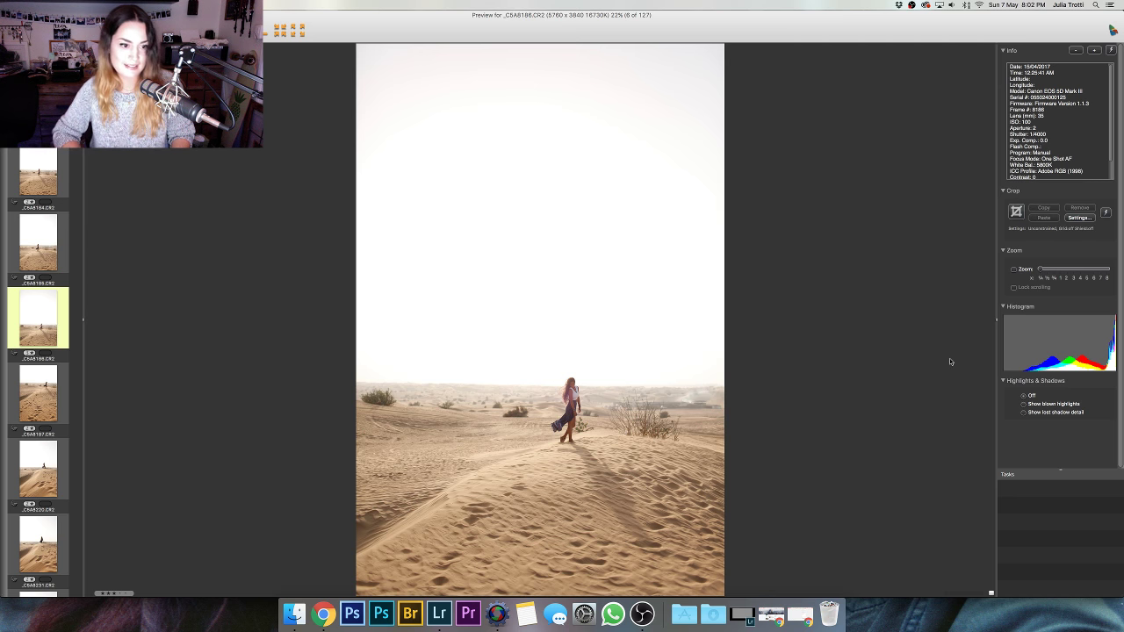
key(Right)
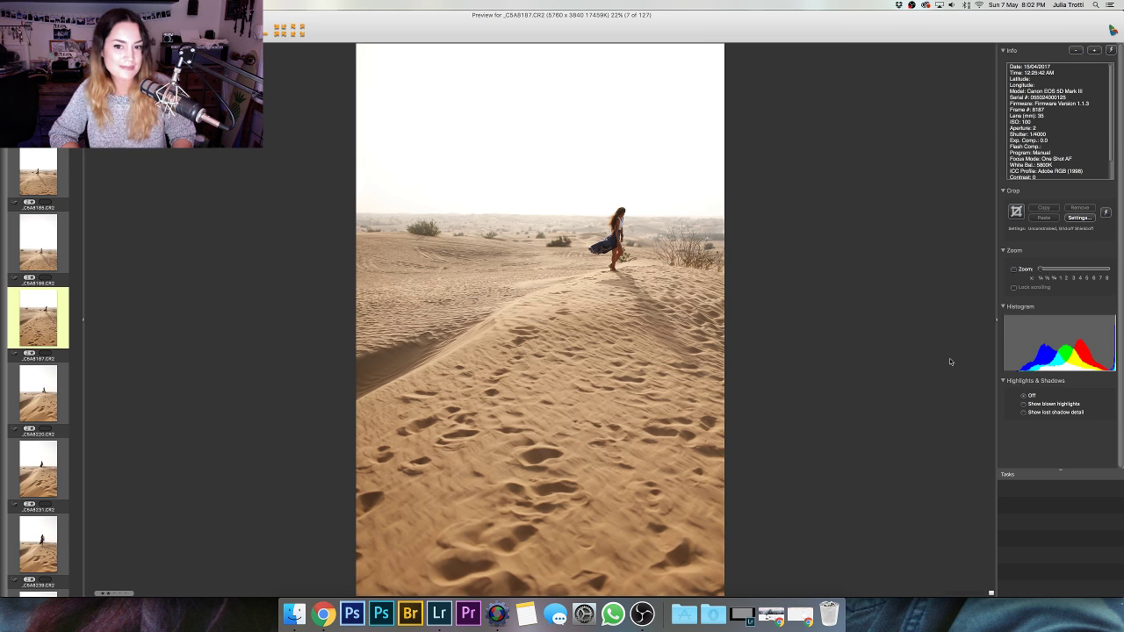
- Review the standing and walking shots on the dune ridge from the 7th photo to the 12th
key(Right)
key(Right)
key(Right)
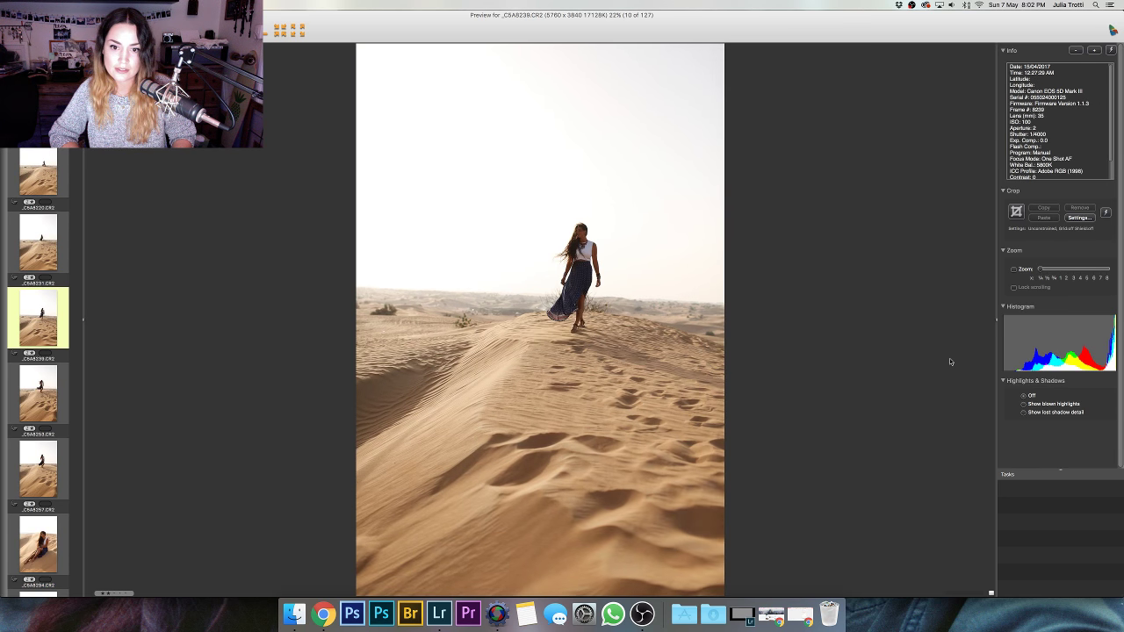
key(Right)
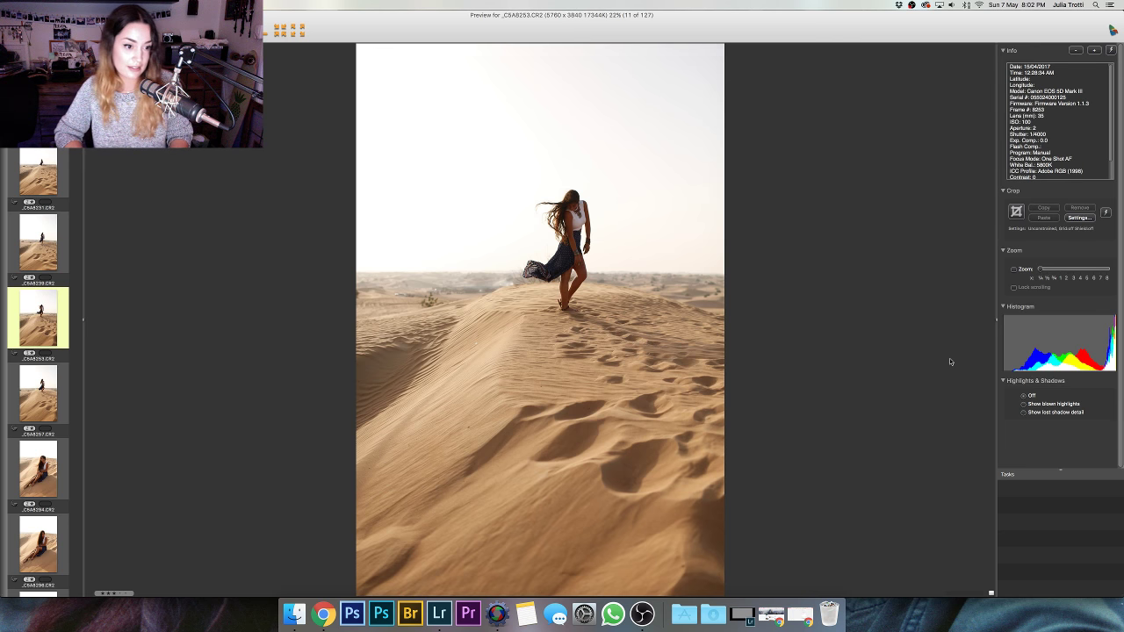
key(Right)
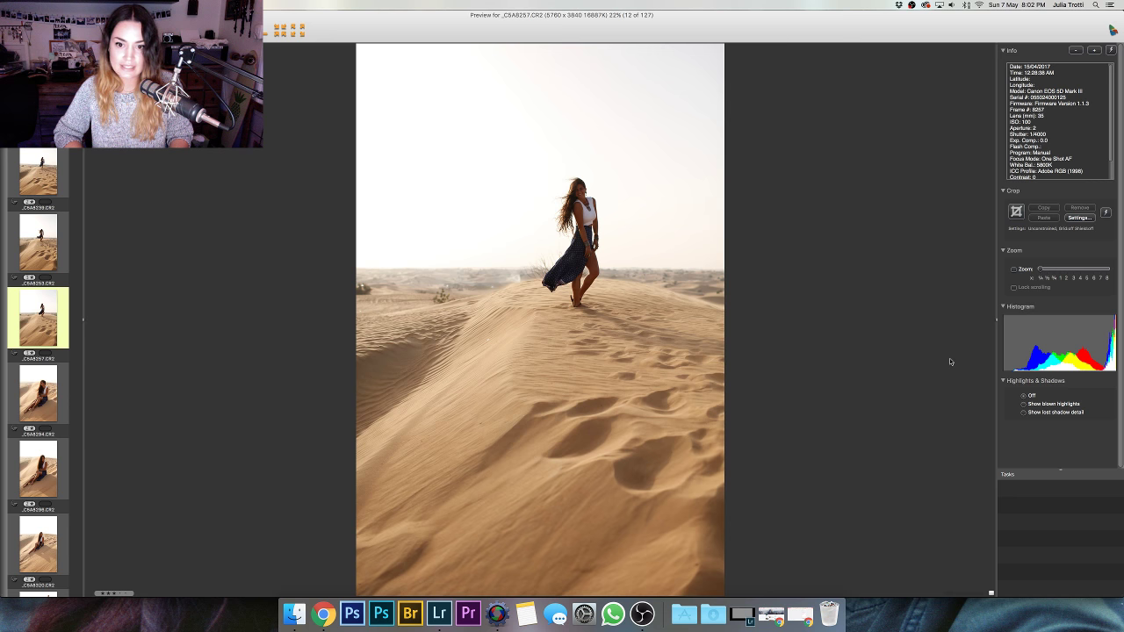
- Review the portraits of the model seated on the dune slope, from the 13th photo to the 20th
key(Right)
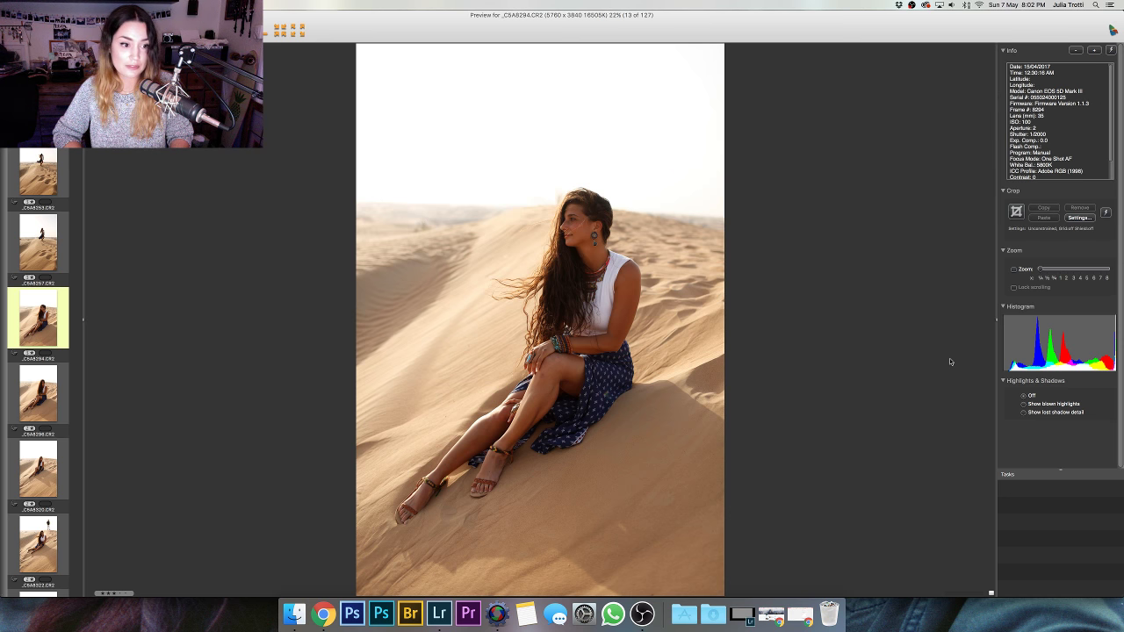
key(Right)
key(Right)
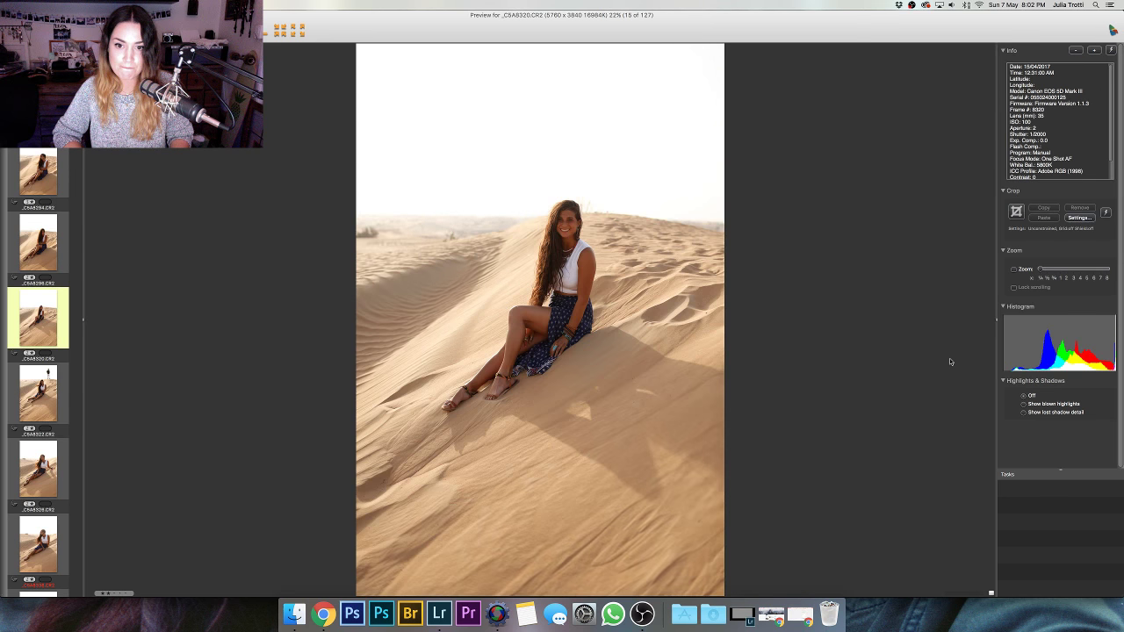
key(Right)
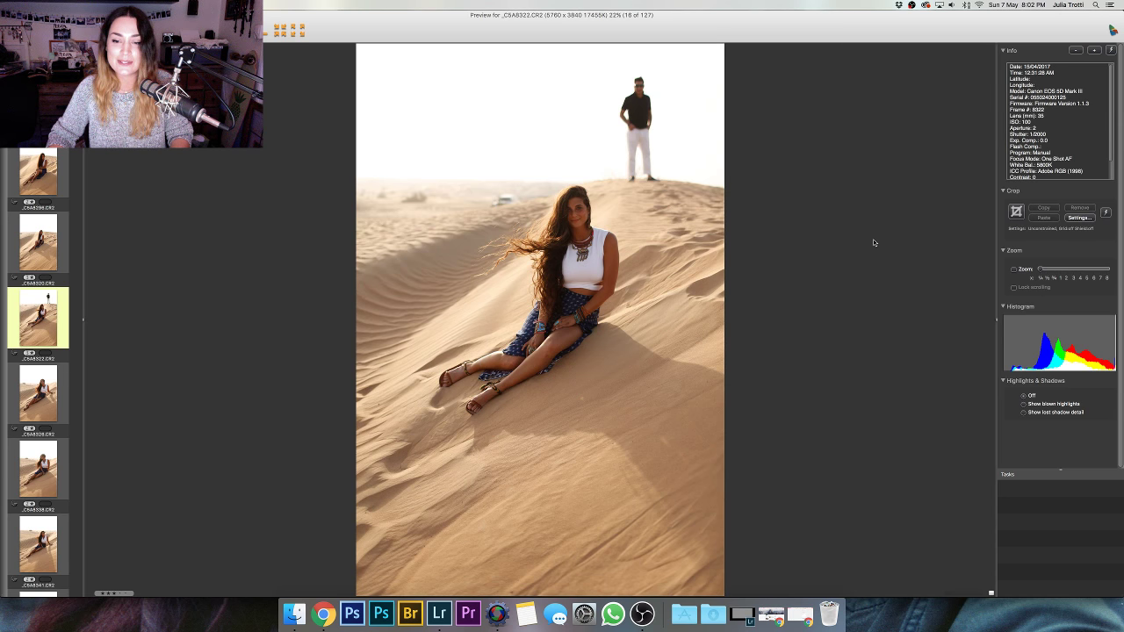
key(Right)
key(Right)
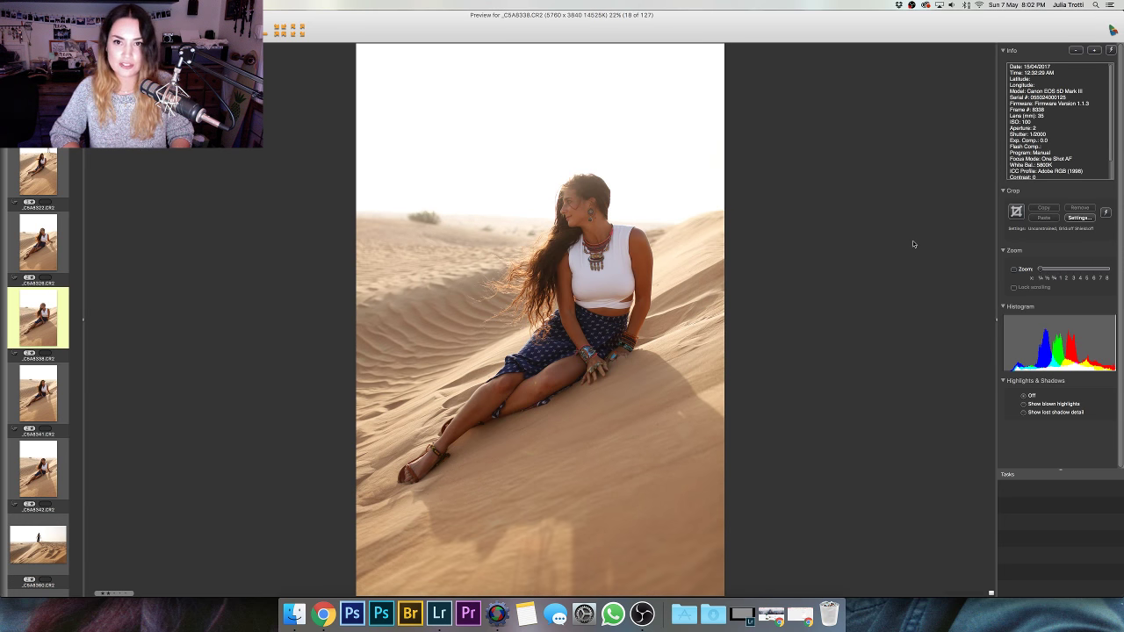
key(Right)
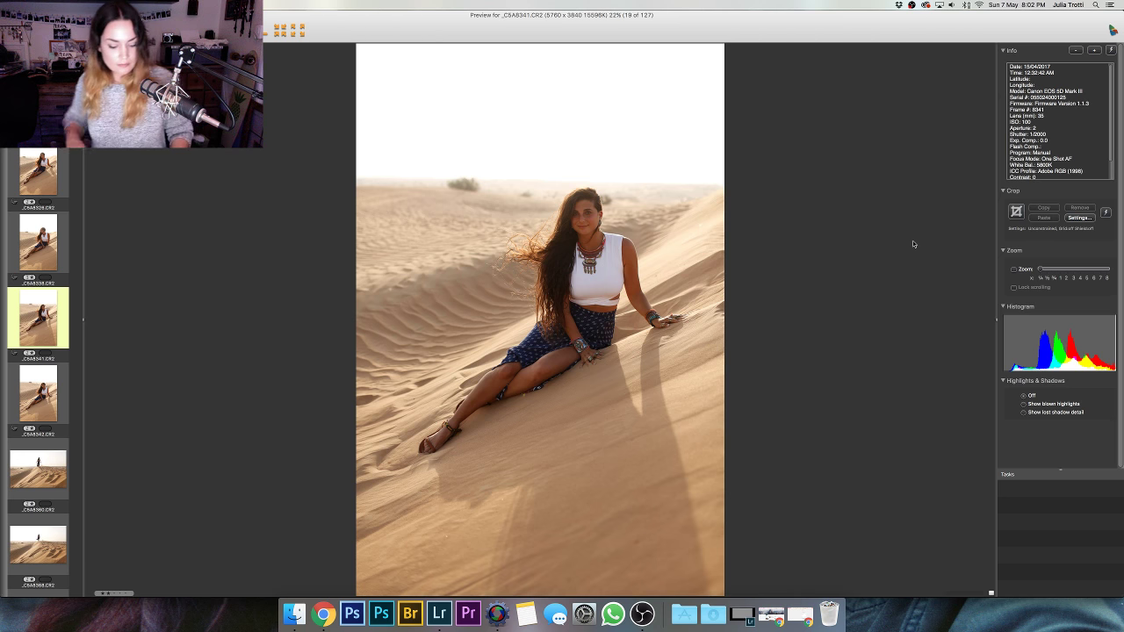
key(Right)
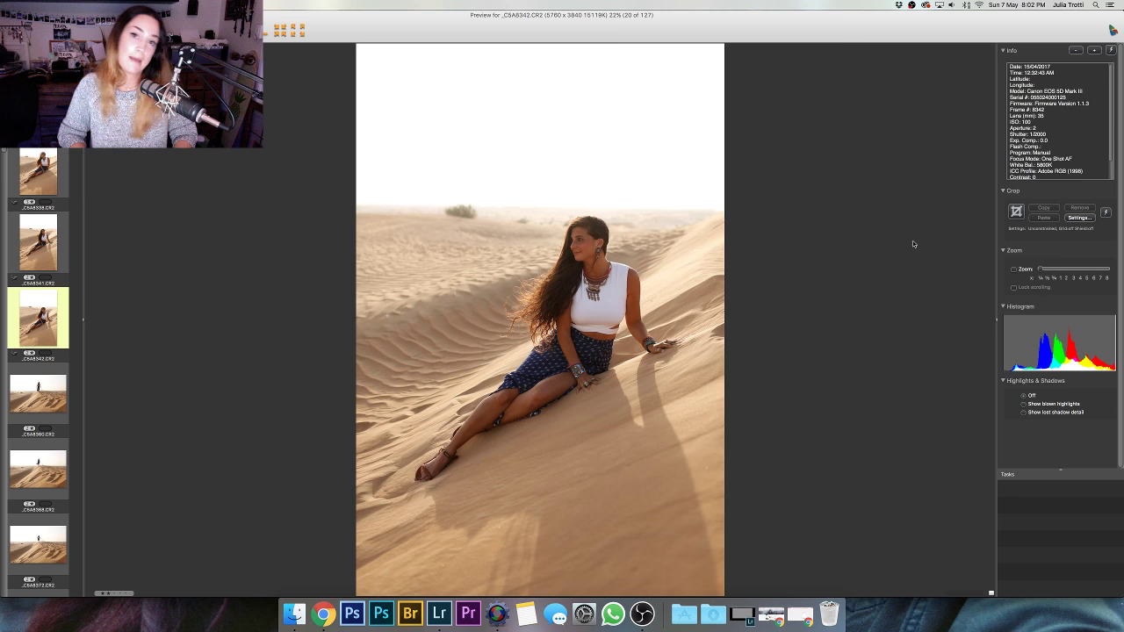
- Go back to the 15th photo and compare the seated portraits again through to the 20th
key(Left)
key(Left)
key(Left)
key(Left)
key(Left)
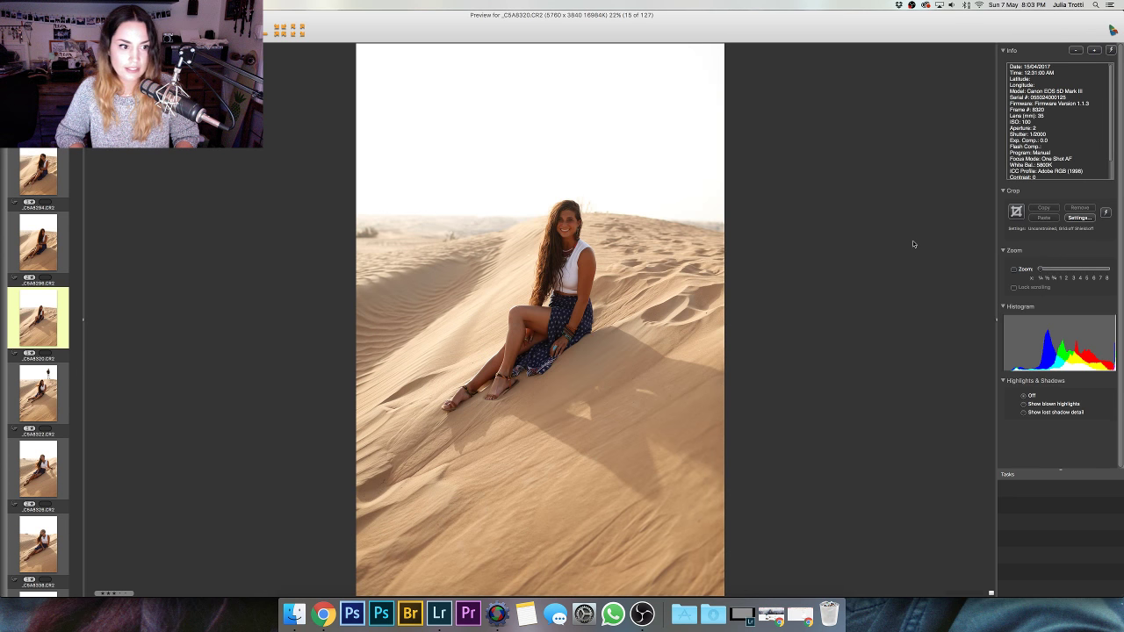
key(Right)
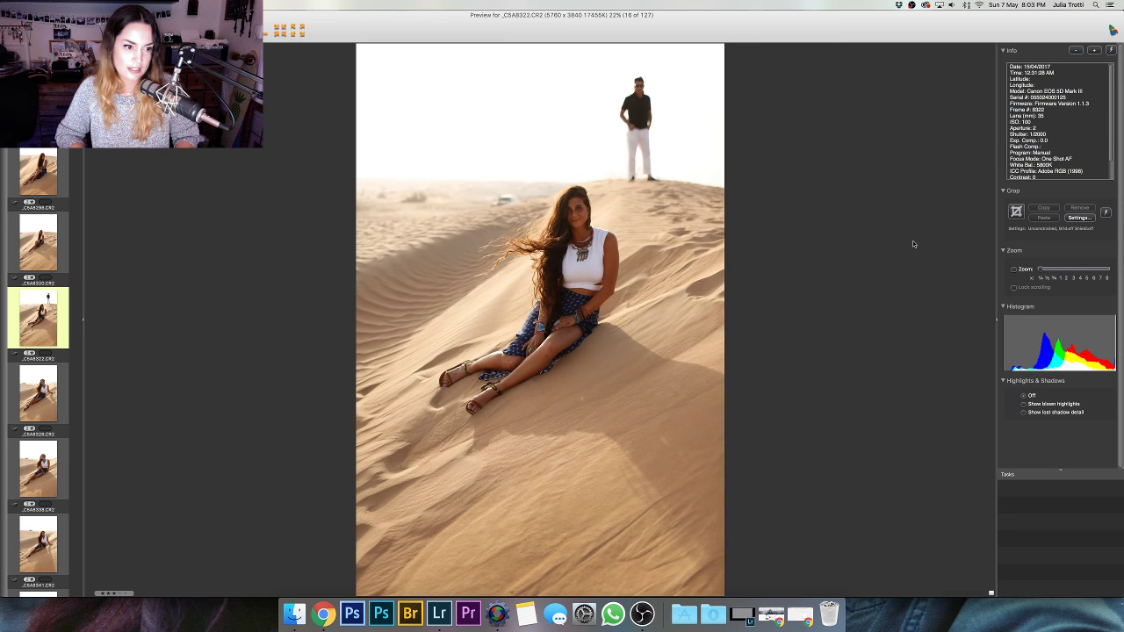
key(Right)
key(Right)
key(Right)
key(Right)
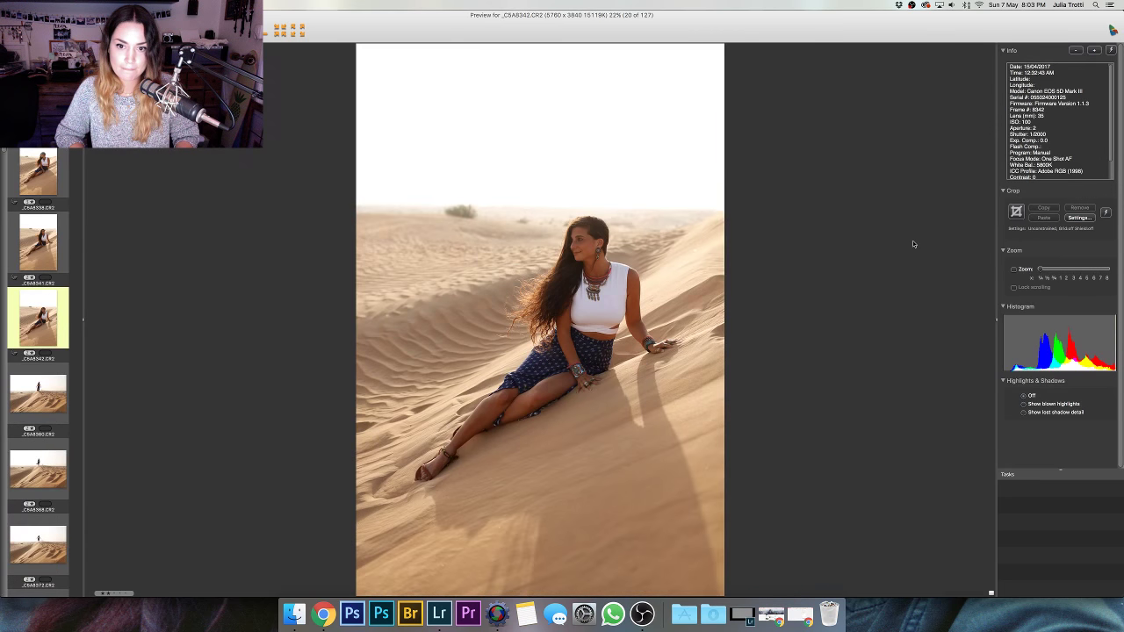
- Review the landscape-format shots of the model on the dune crest, from the 21st photo to the 26th
key(Right)
key(Right)
key(Right)
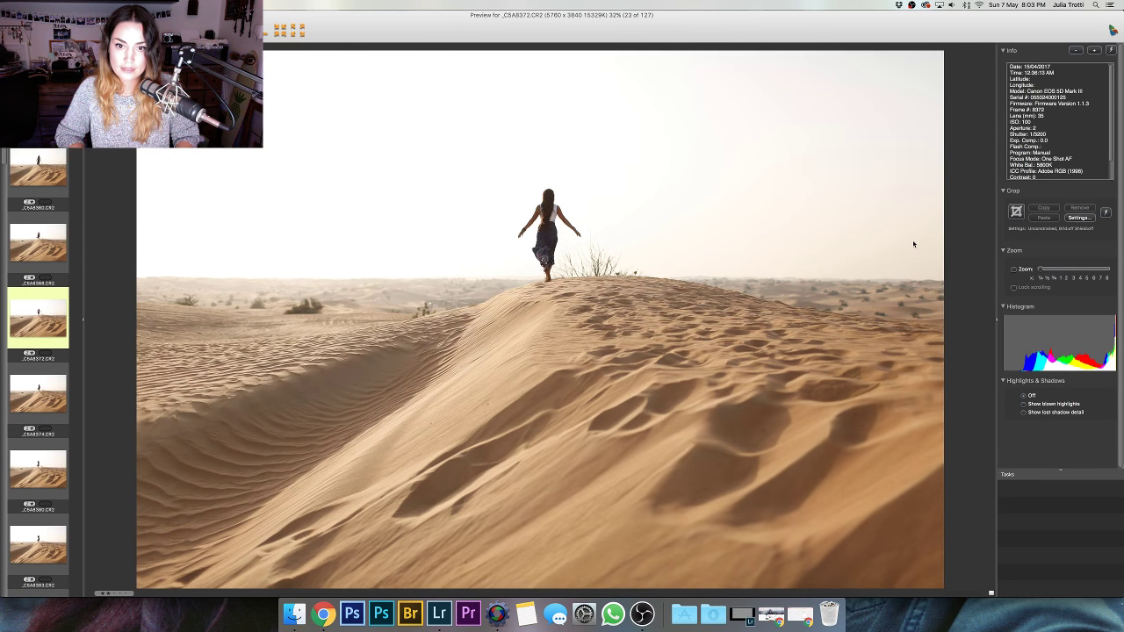
key(Right)
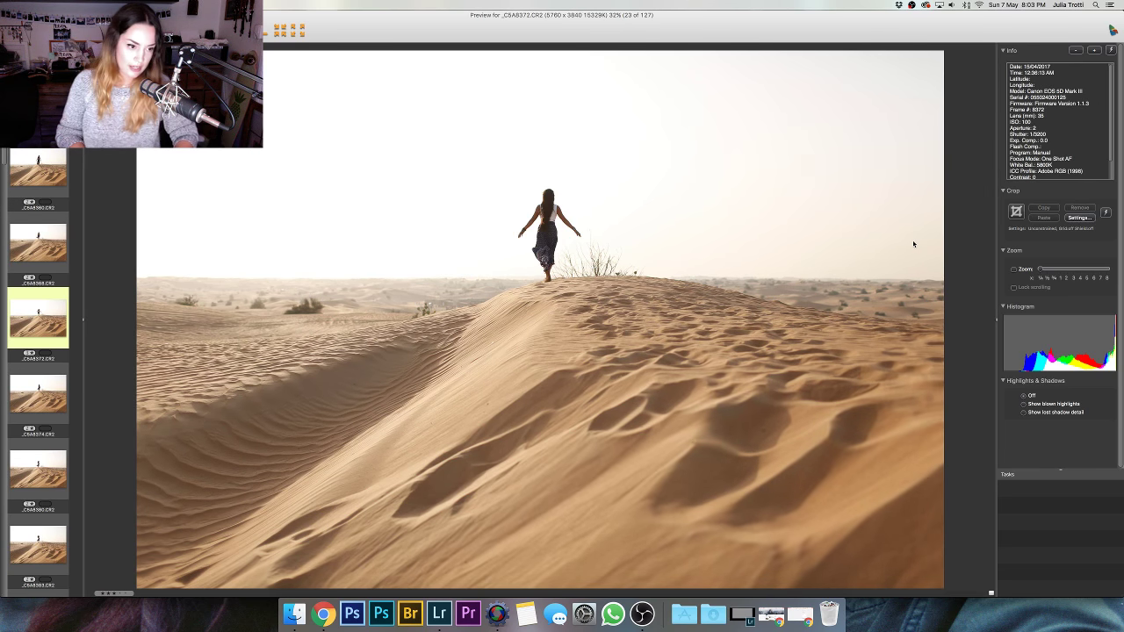
key(Right)
key(Right)
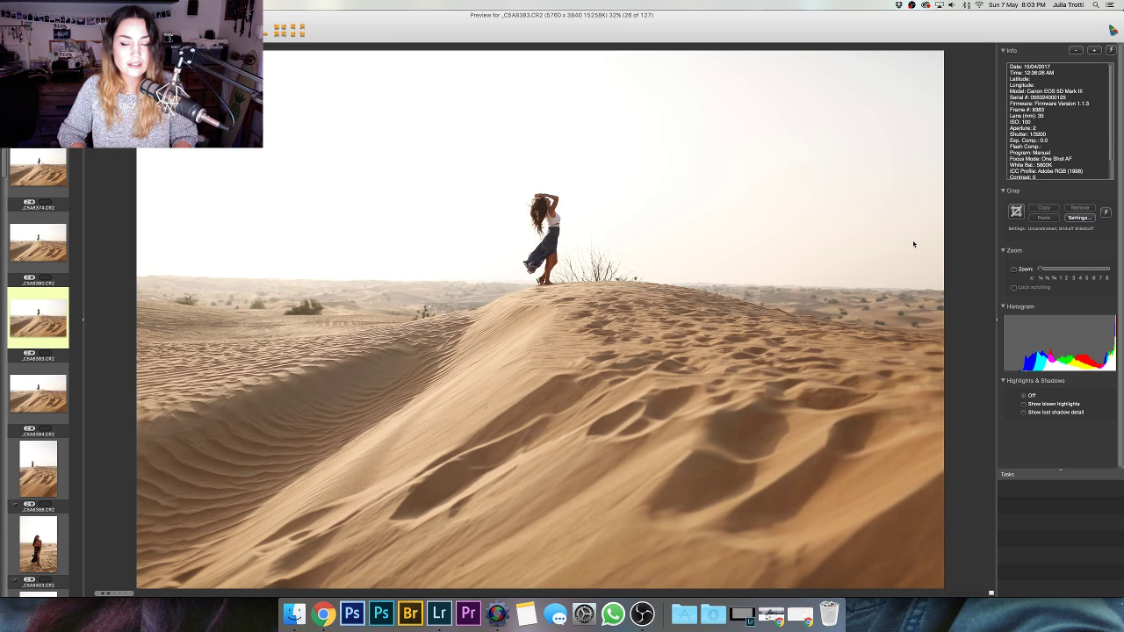
- Review the last landscape dune-crest shot and the full-length standing portraits, from the 27th photo to the 30th
key(Right)
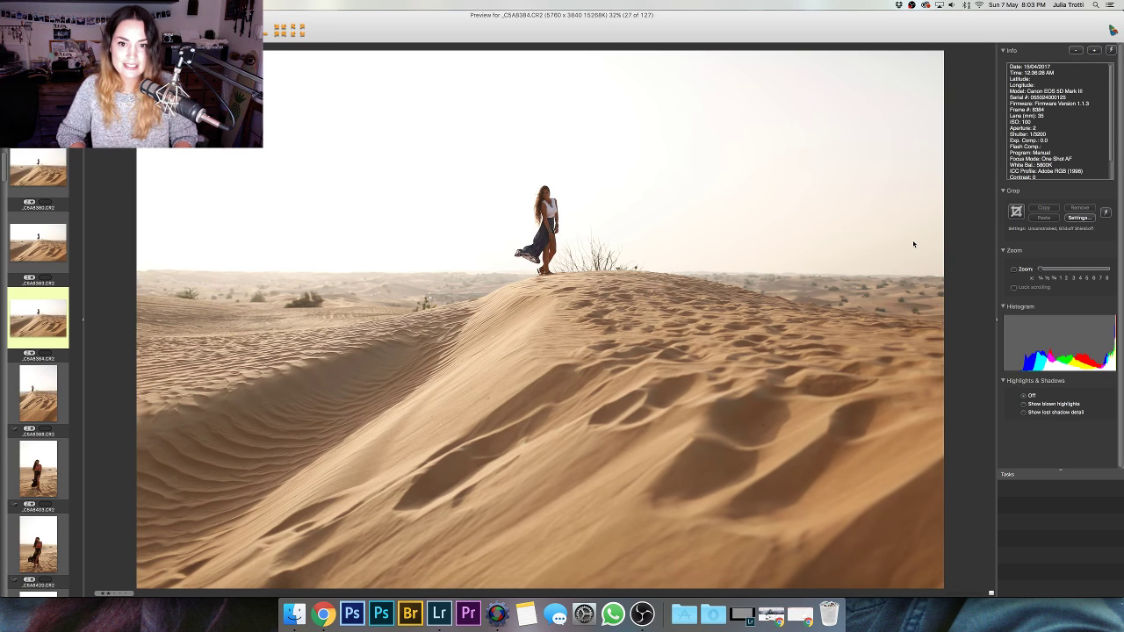
key(Right)
key(Right)
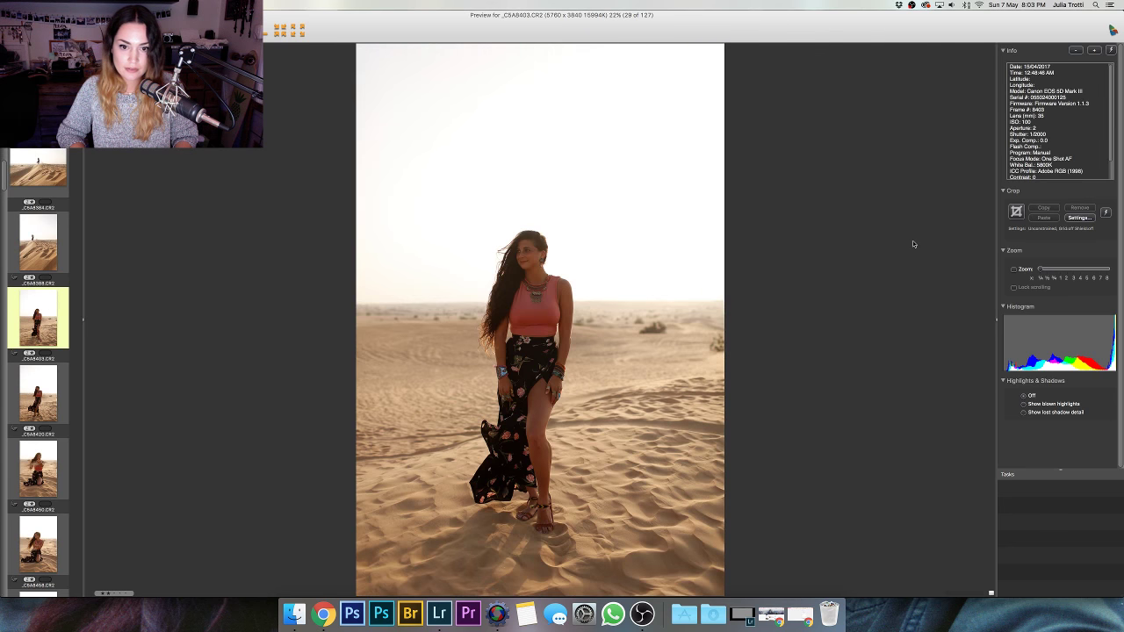
key(Right)
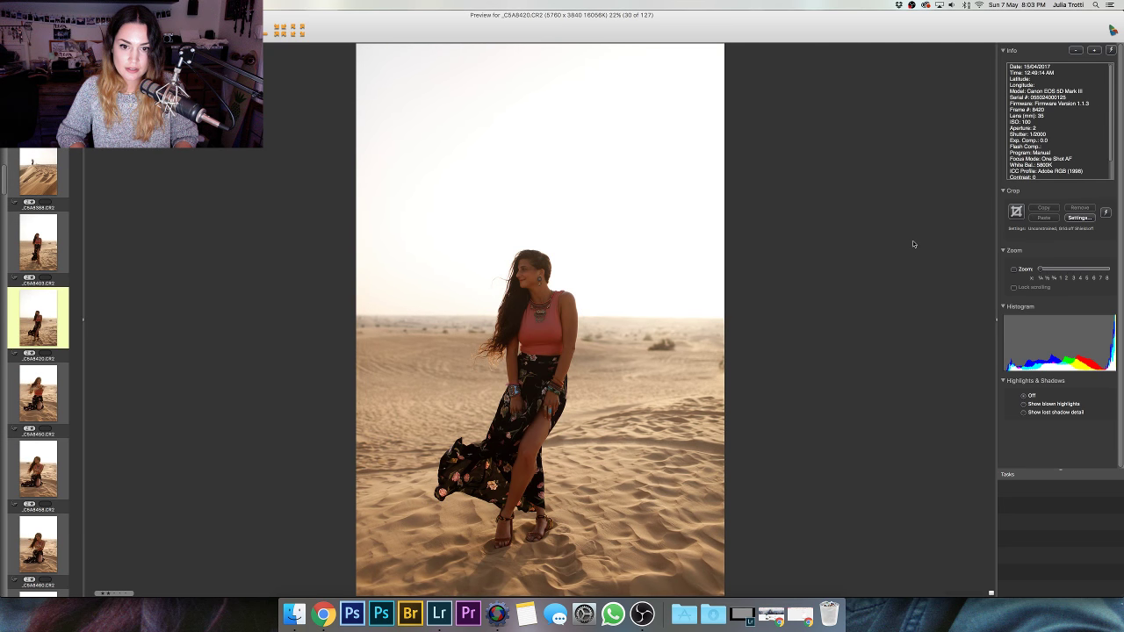
- Review the portraits of the model kneeling and pouring sand from her hands, from the 31st photo to the 42nd
key(Right)
key(Right)
key(Right)
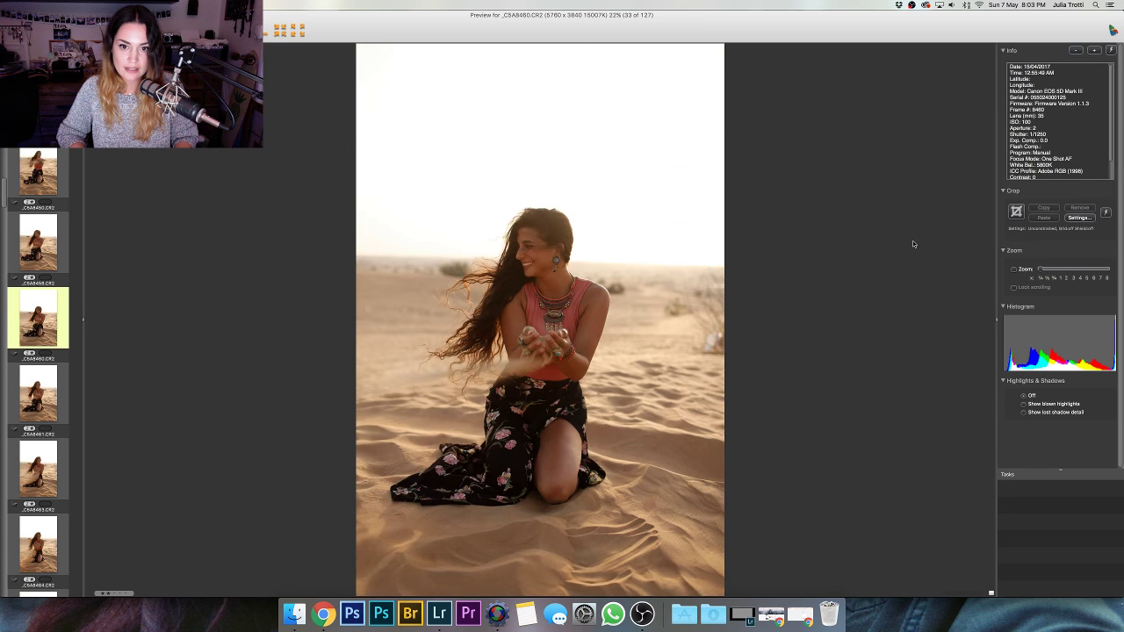
key(Right)
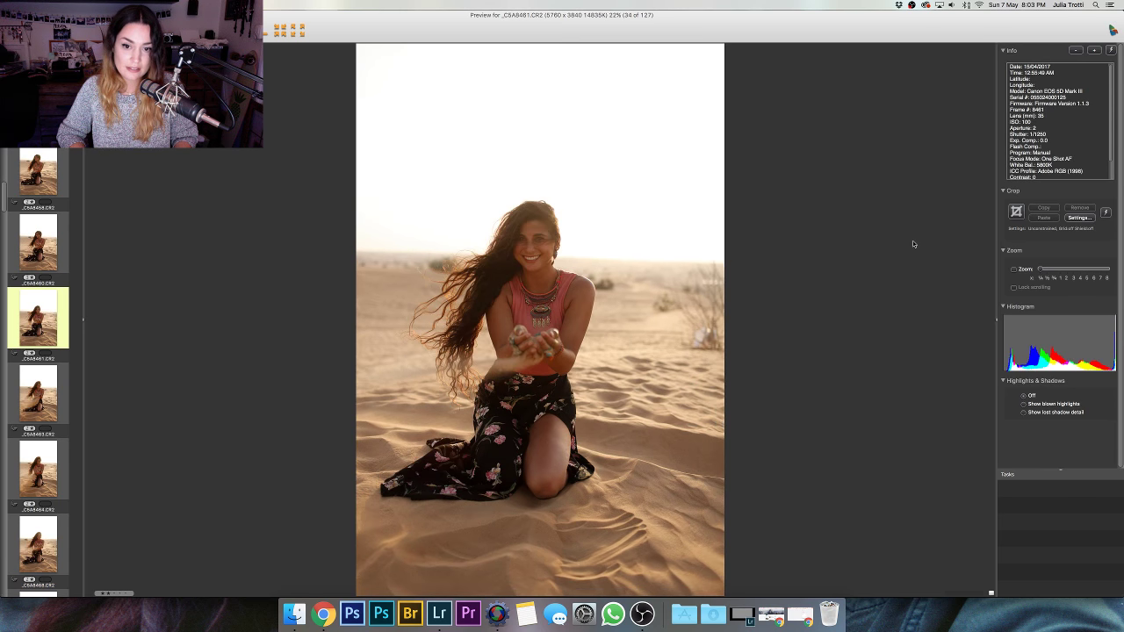
key(Right)
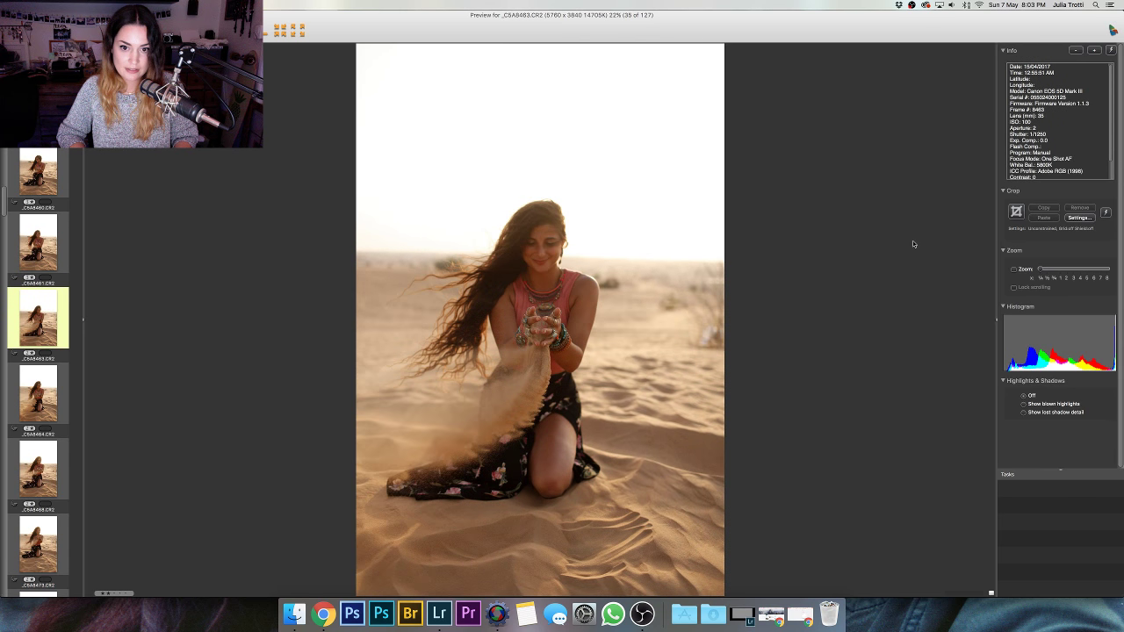
key(Right)
key(Right)
key(Right)
key(Right)
key(Right)
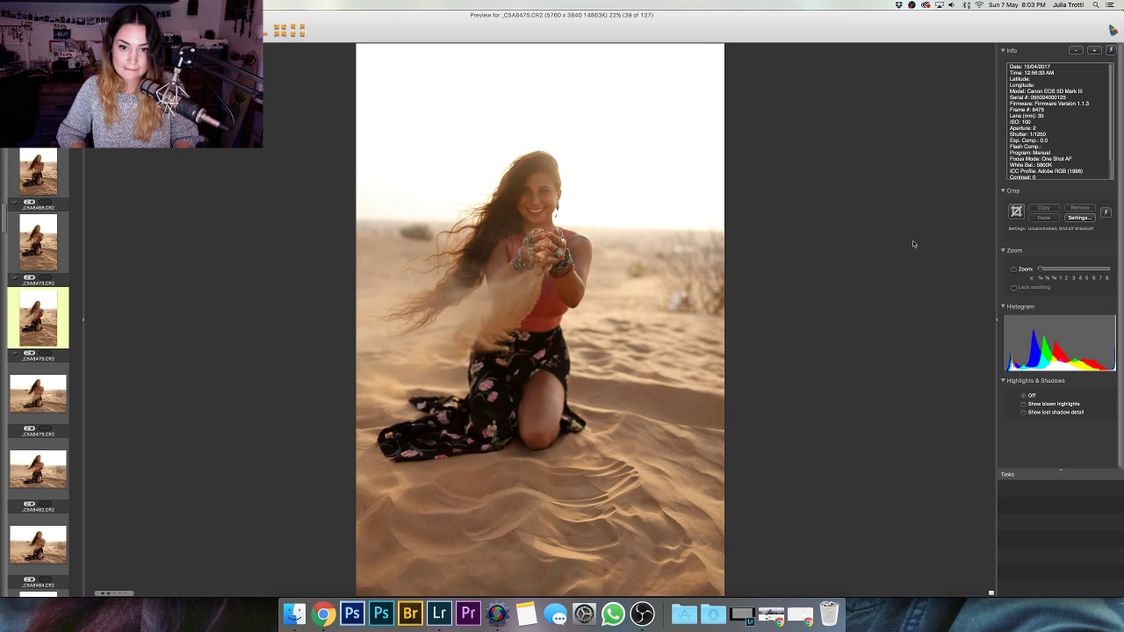
key(Right)
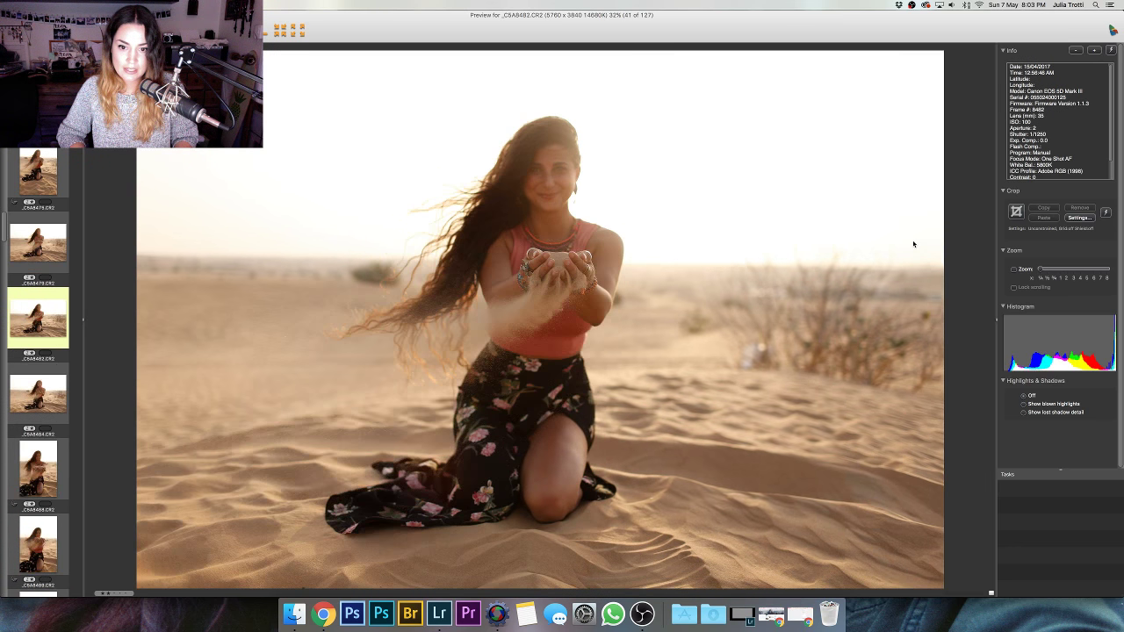
key(Right)
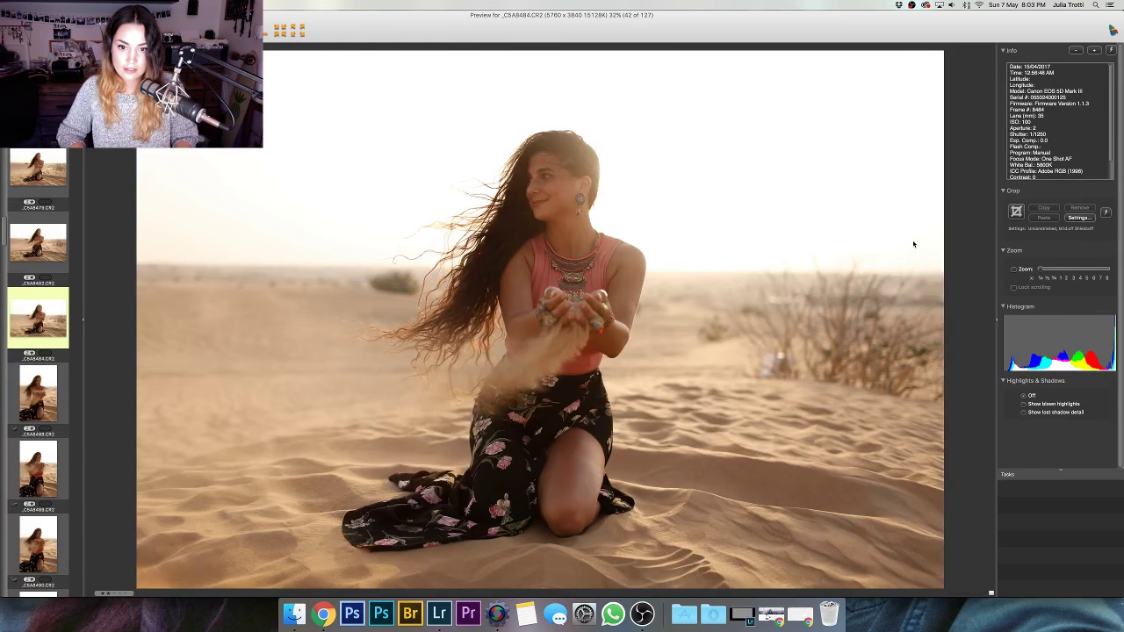
- Compare the close shots with the sand-filled hands held towards the camera, from the 43rd photo to the 50th
key(Right)
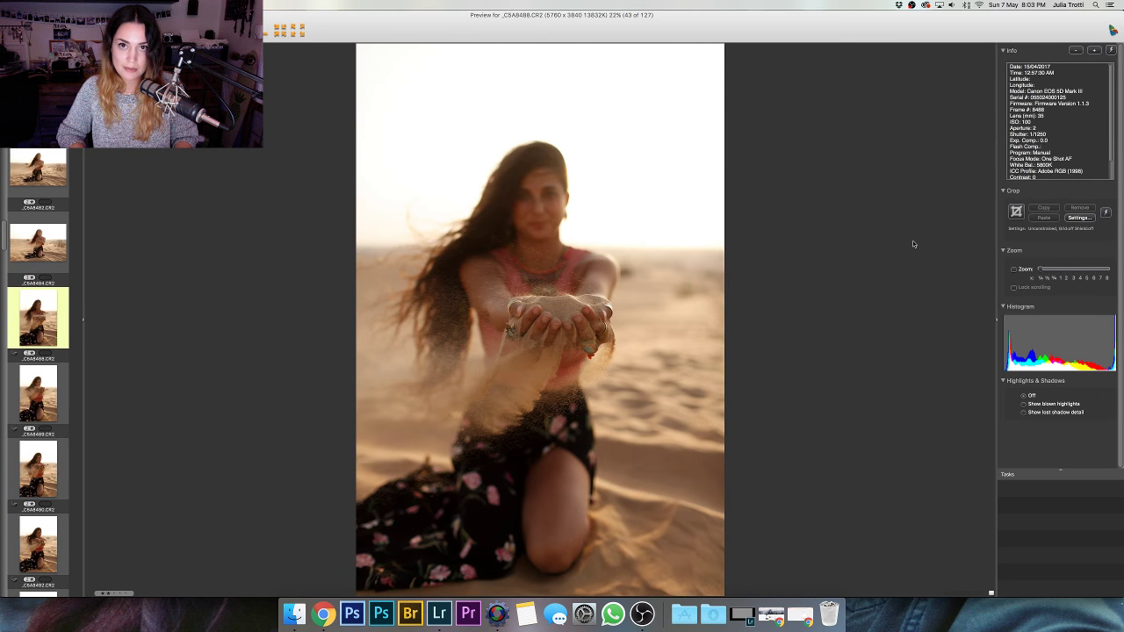
key(Right)
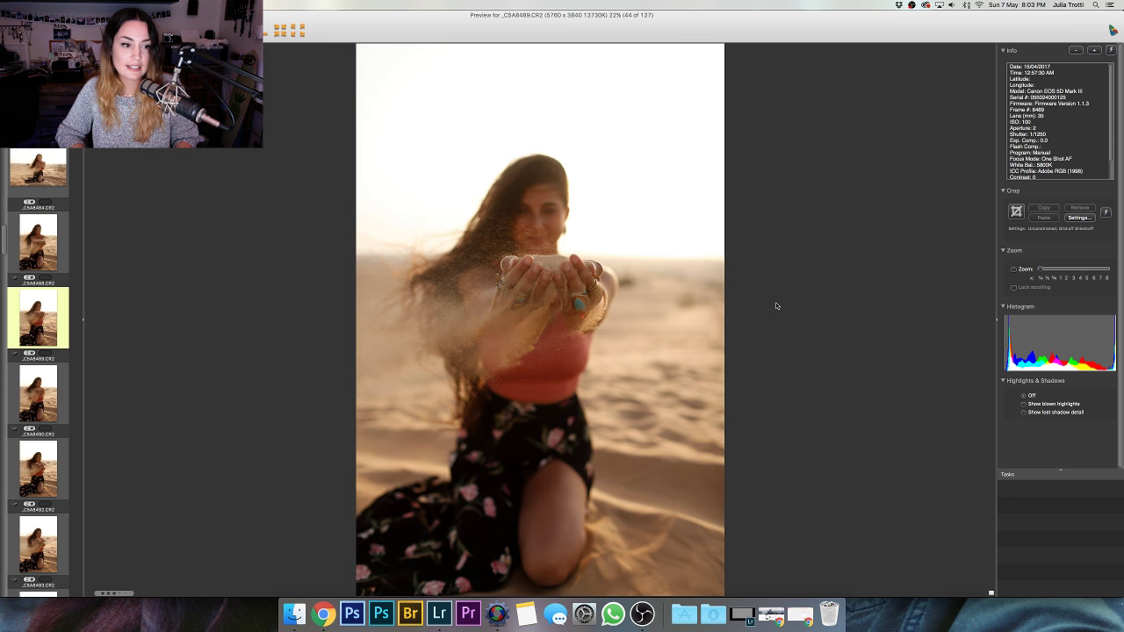
key(Right)
key(Right)
key(Right)
key(Right)
key(Right)
key(Right)
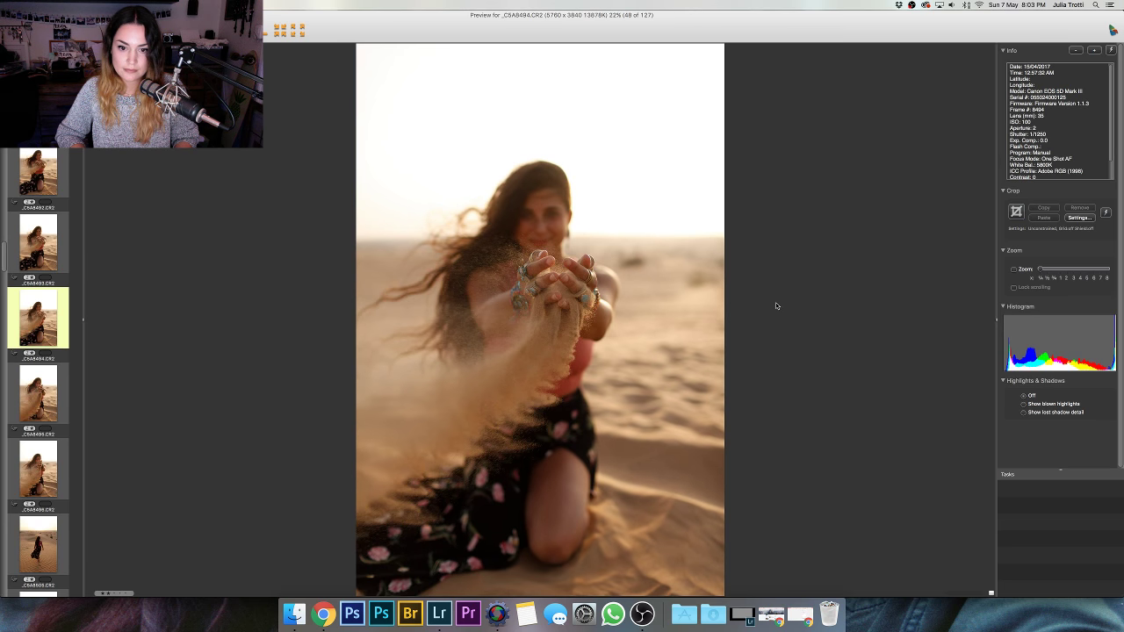
key(Left)
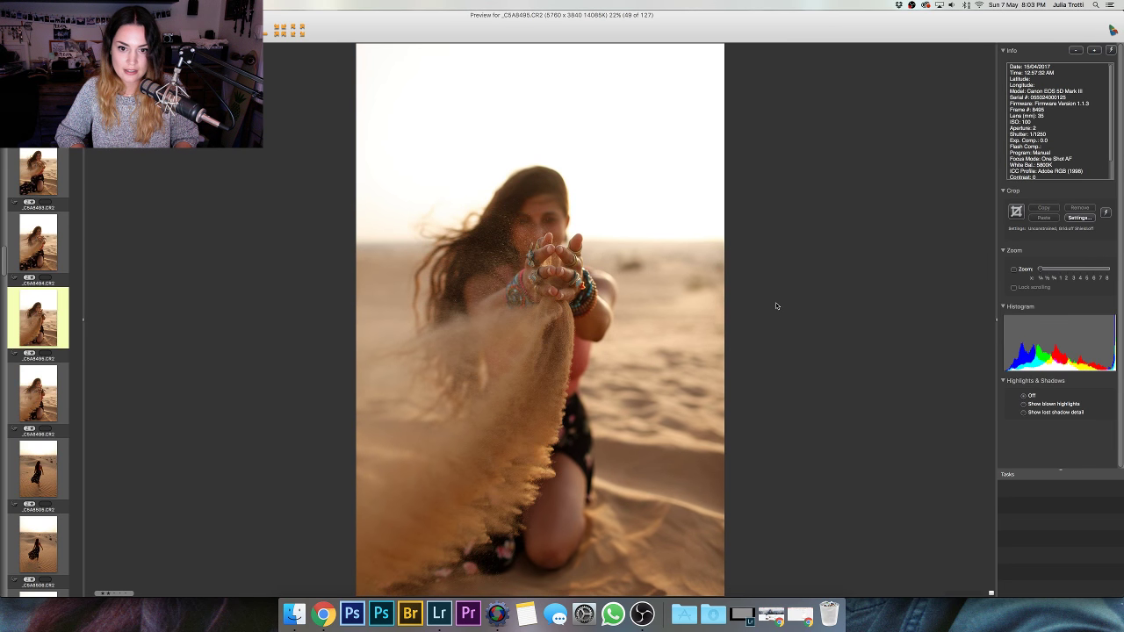
key(Right)
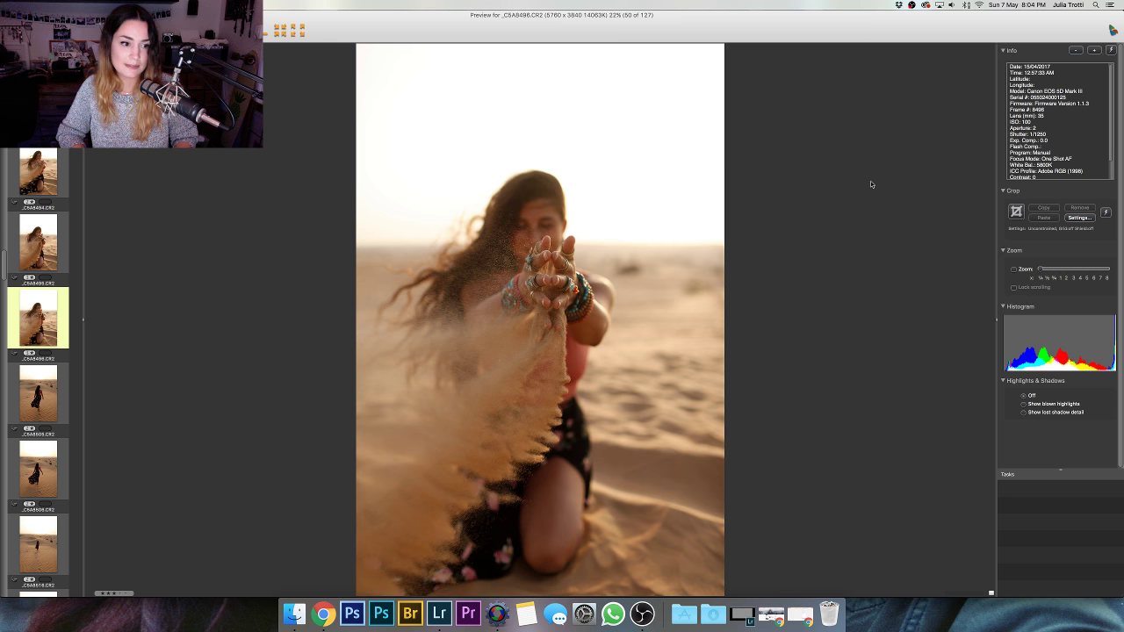
- Review the shots of the model in the black floral skirt out on the rippled sand, from the 51st photo to the 58th
key(Right)
key(Right)
key(Right)
key(Right)
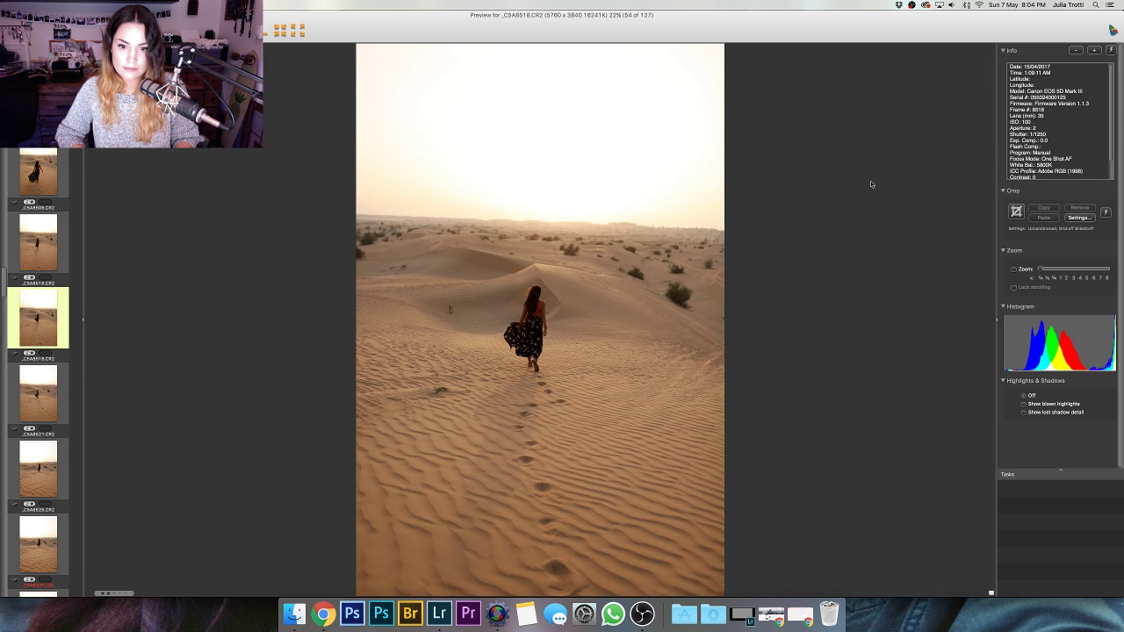
key(Right)
key(Right)
key(Right)
key(Right)
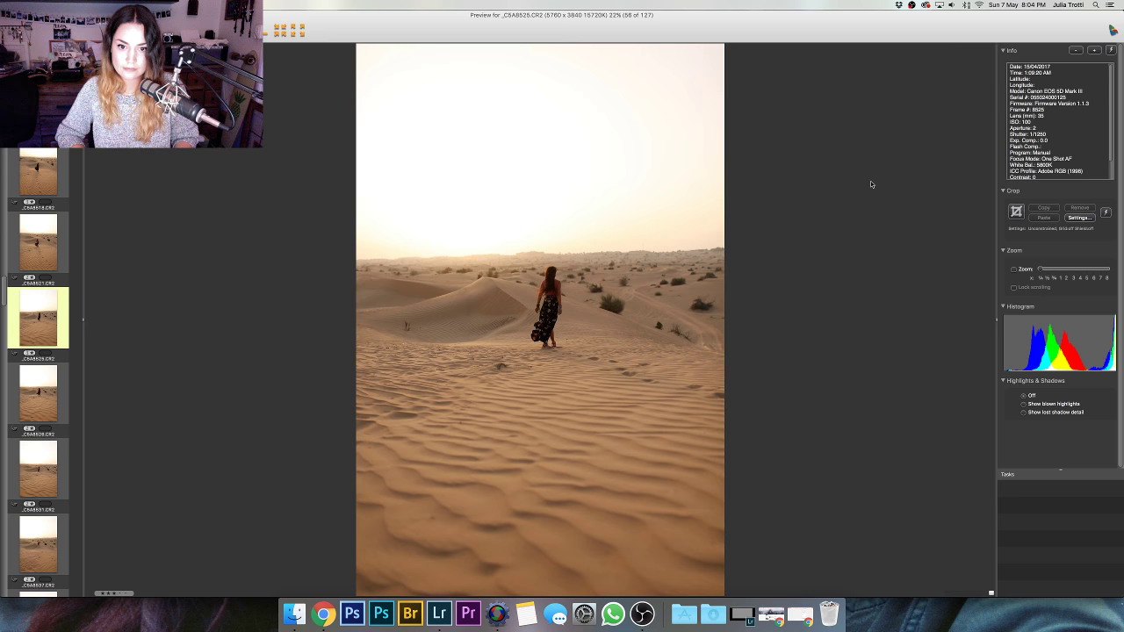
key(Right)
key(Right)
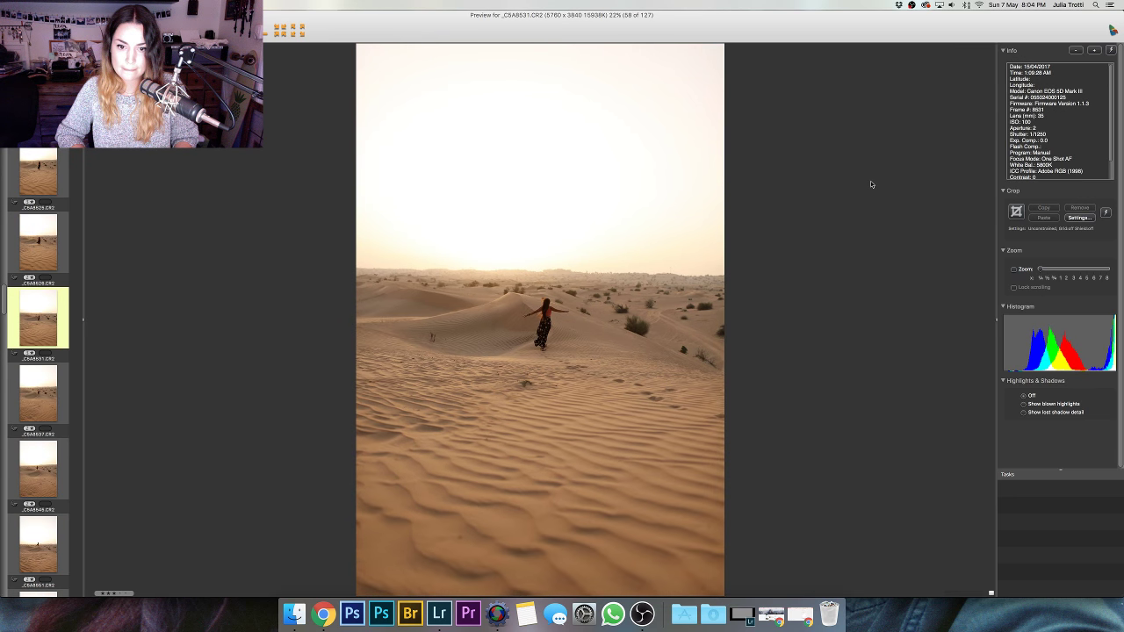
- Review the wide shots of the distant model on the dune peak, from the 59th photo to the 67th
key(Right)
key(Right)
key(Right)
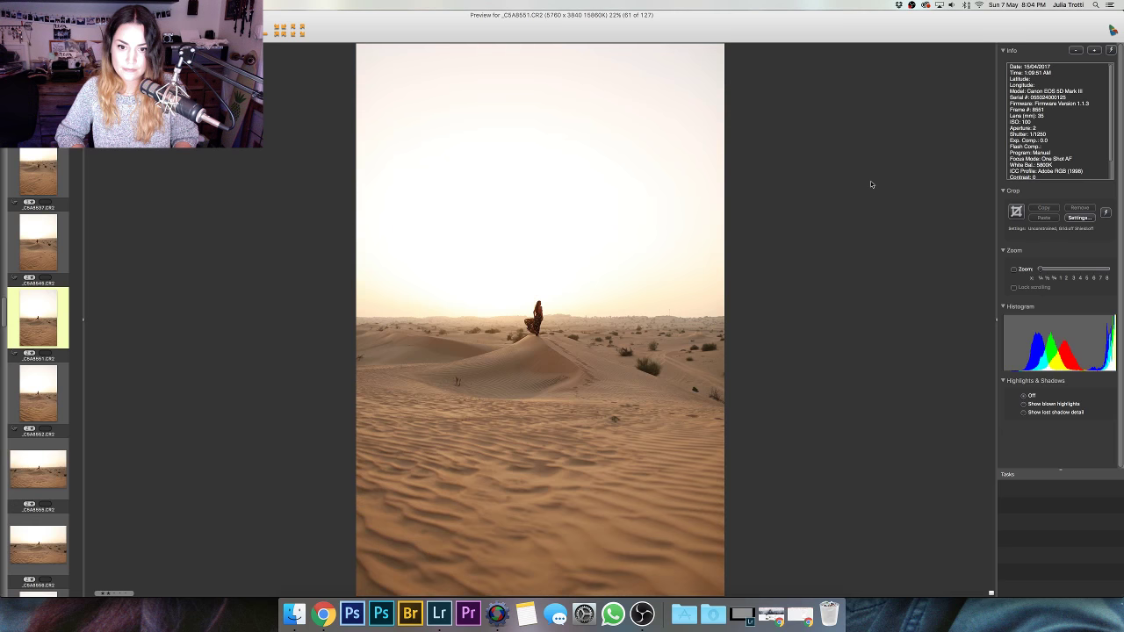
key(Right)
key(Right)
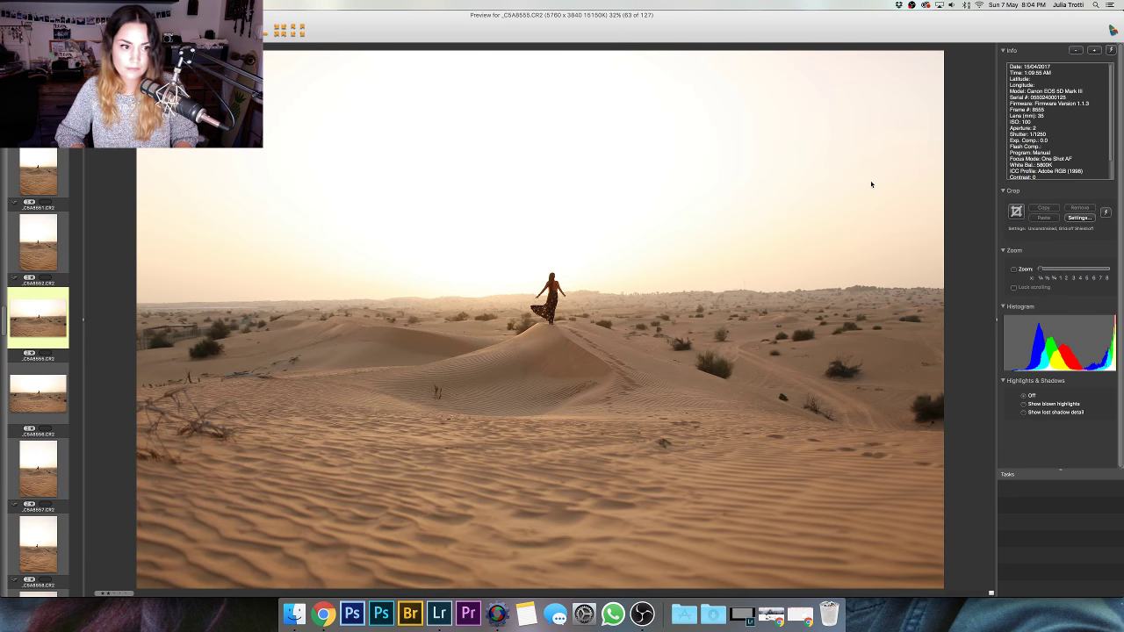
key(Right)
key(Right)
key(Right)
key(Right)
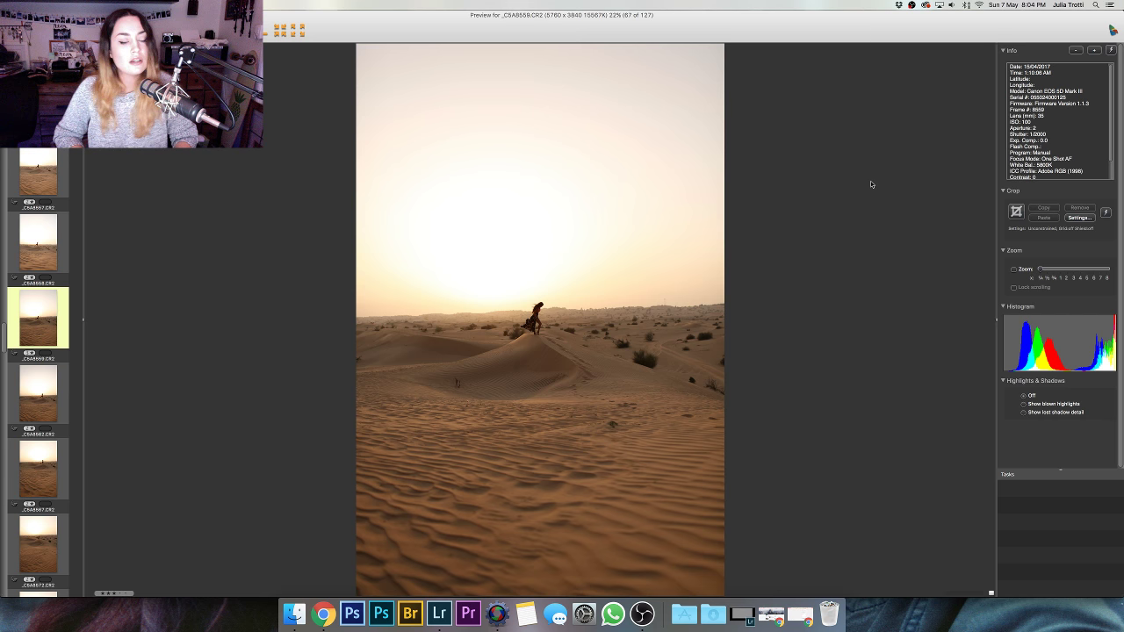
- Compare the darker sunset silhouettes of the model on the dune peak, from the 68th photo to the 72nd
key(Right)
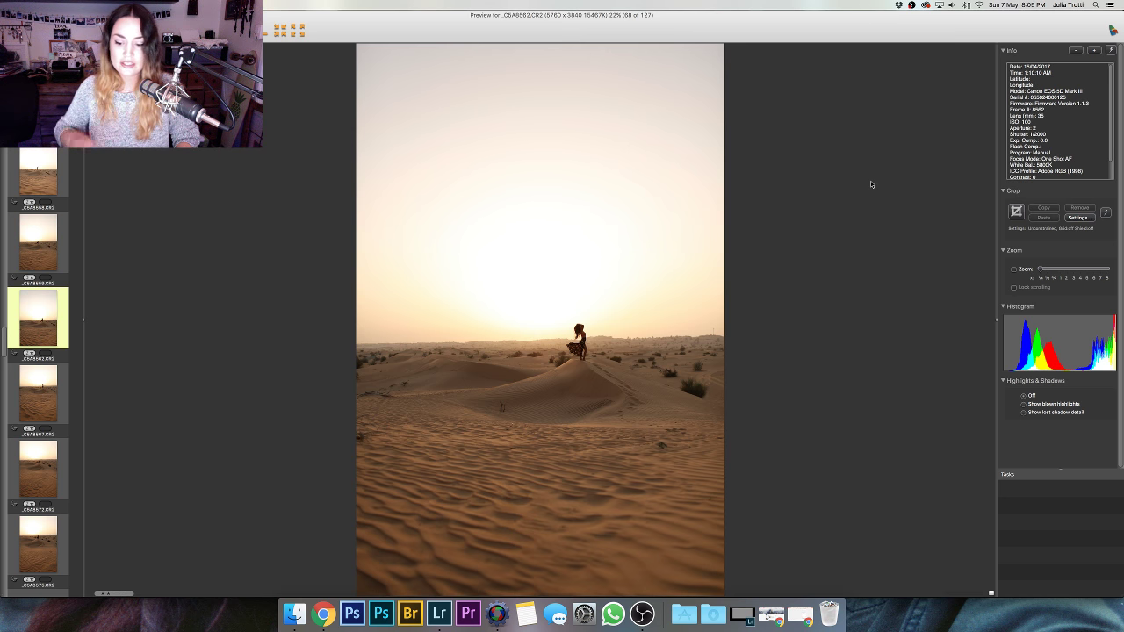
key(Right)
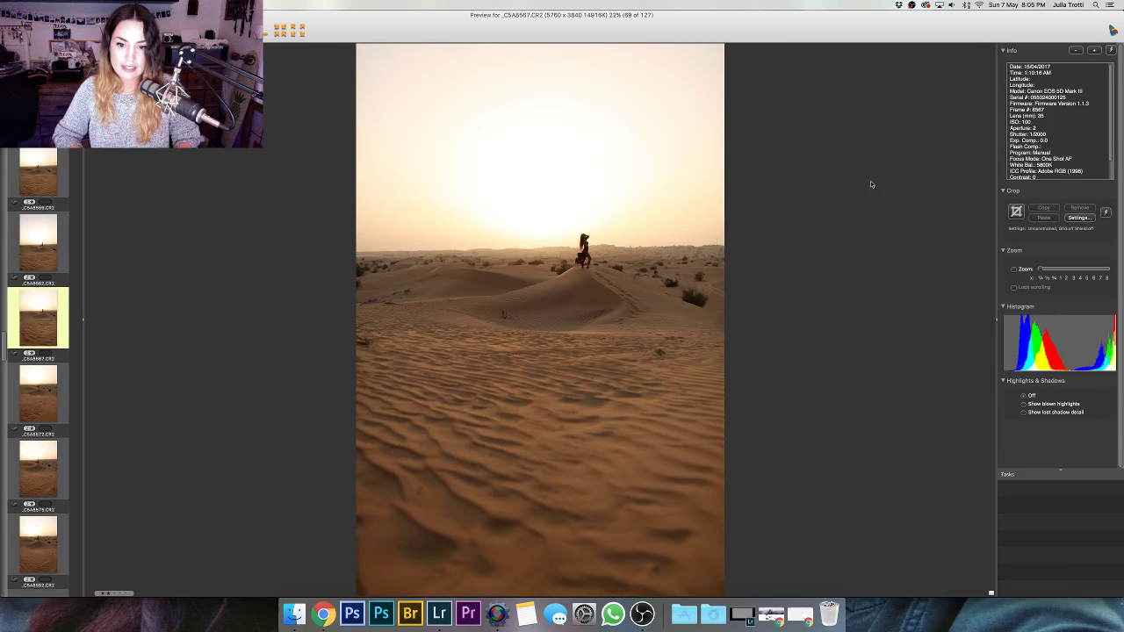
key(Left)
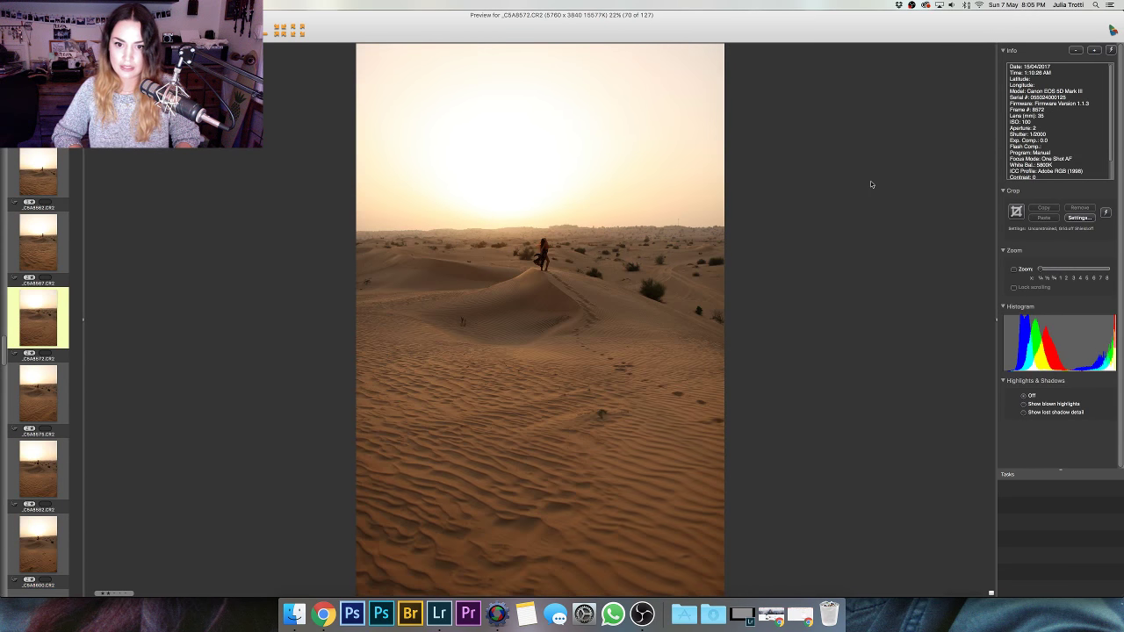
key(Right)
key(Right)
key(Right)
key(Right)
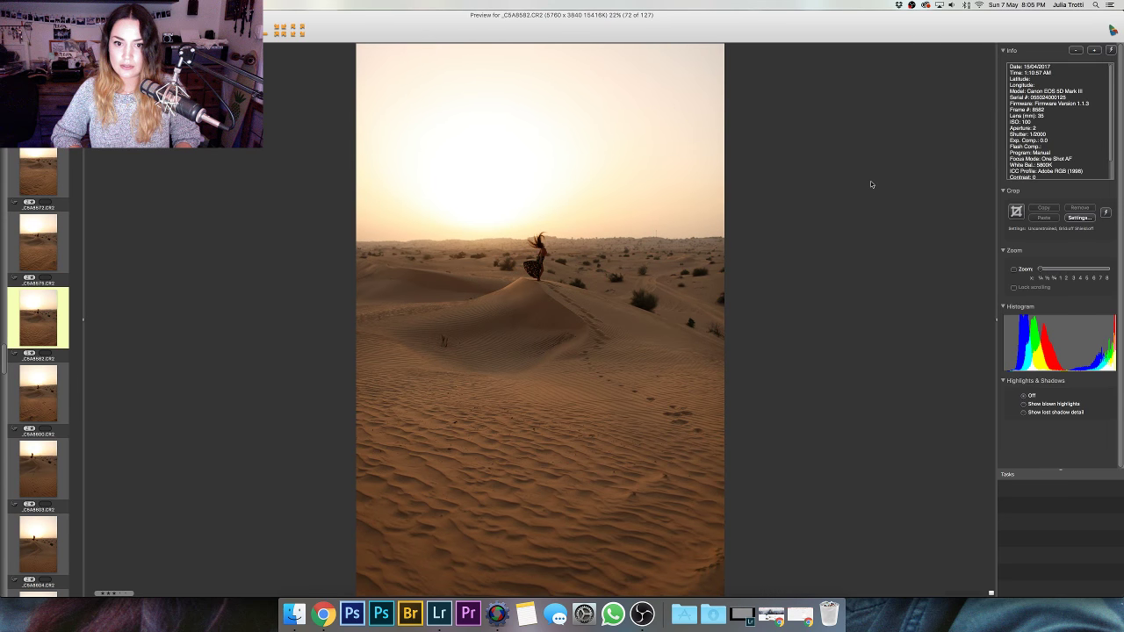
- Review the sunset shots with footprints leading up to the model on the dune, from the 73rd photo to the 79th
key(Right)
key(Right)
key(Right)
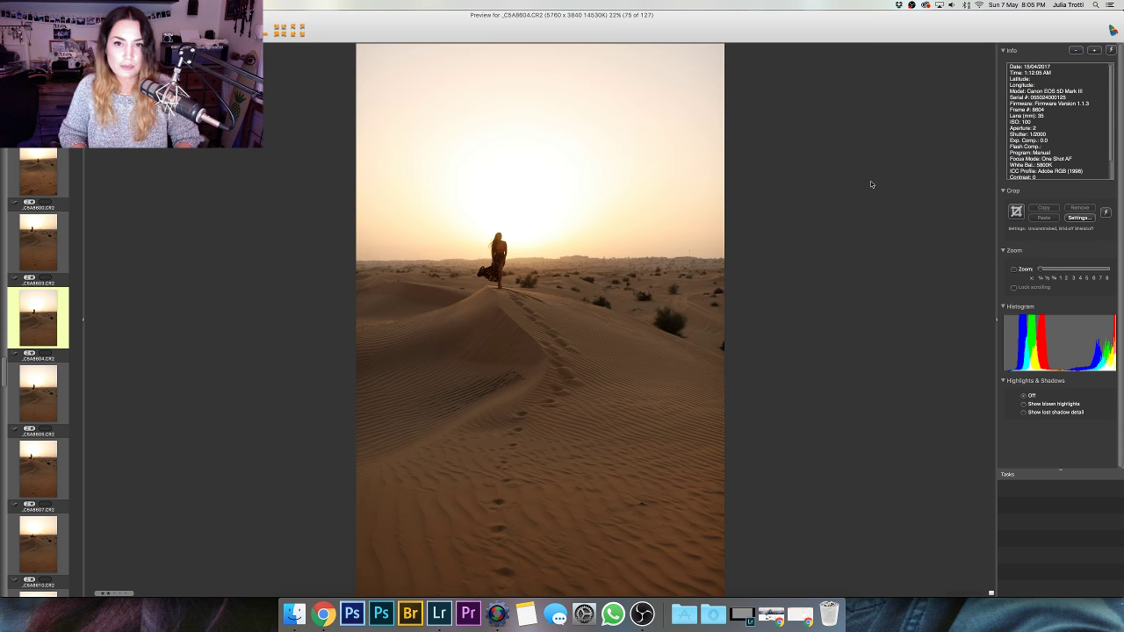
key(Right)
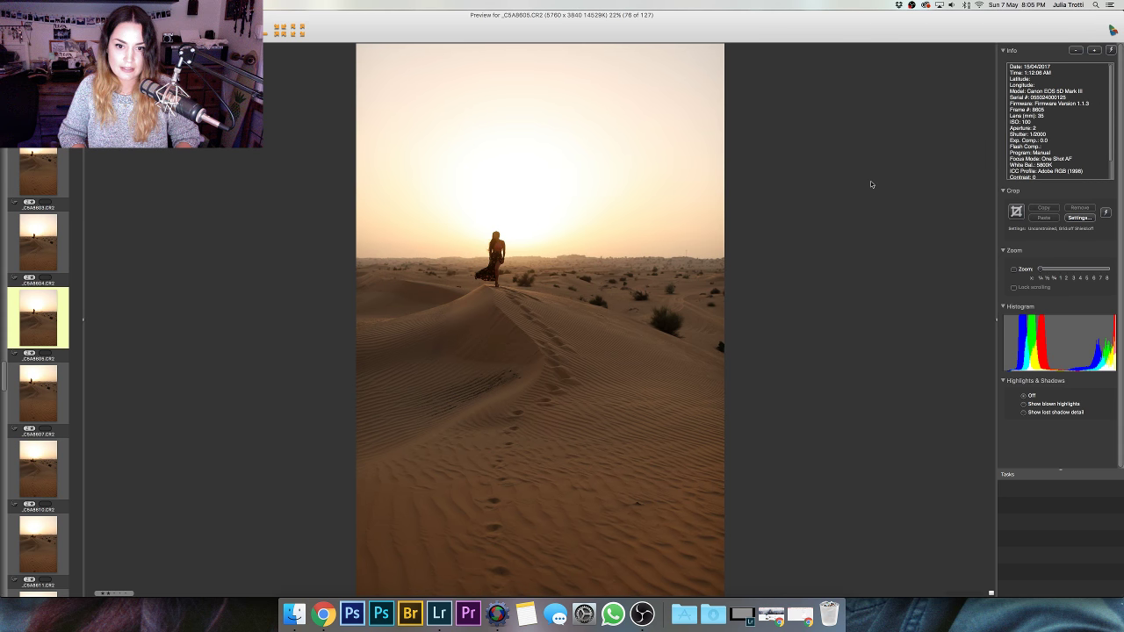
key(Right)
key(Right)
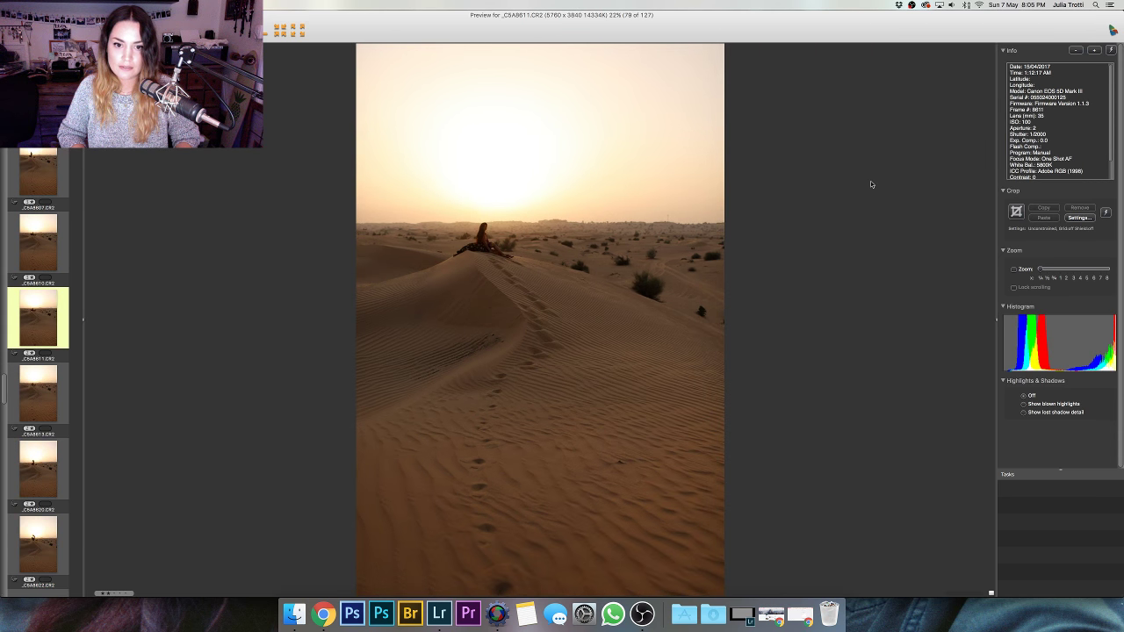
- Compare the sunset silhouettes with the model's hair and skirt blowing in the wind, from the 80th photo to the 88th
key(Right)
key(Right)
key(Right)
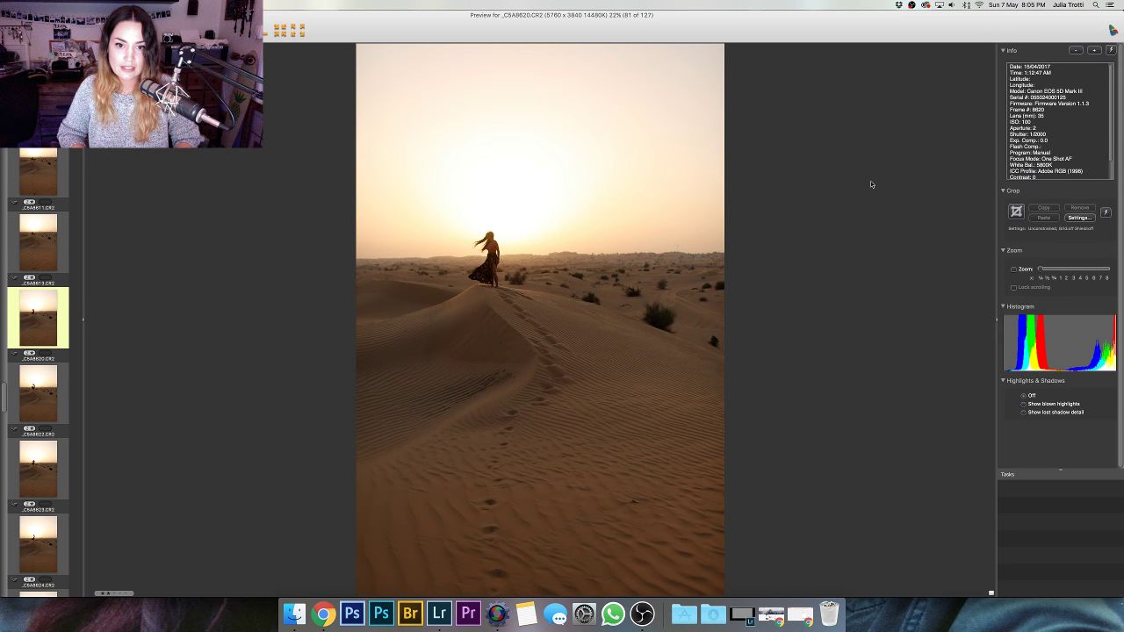
key(Right)
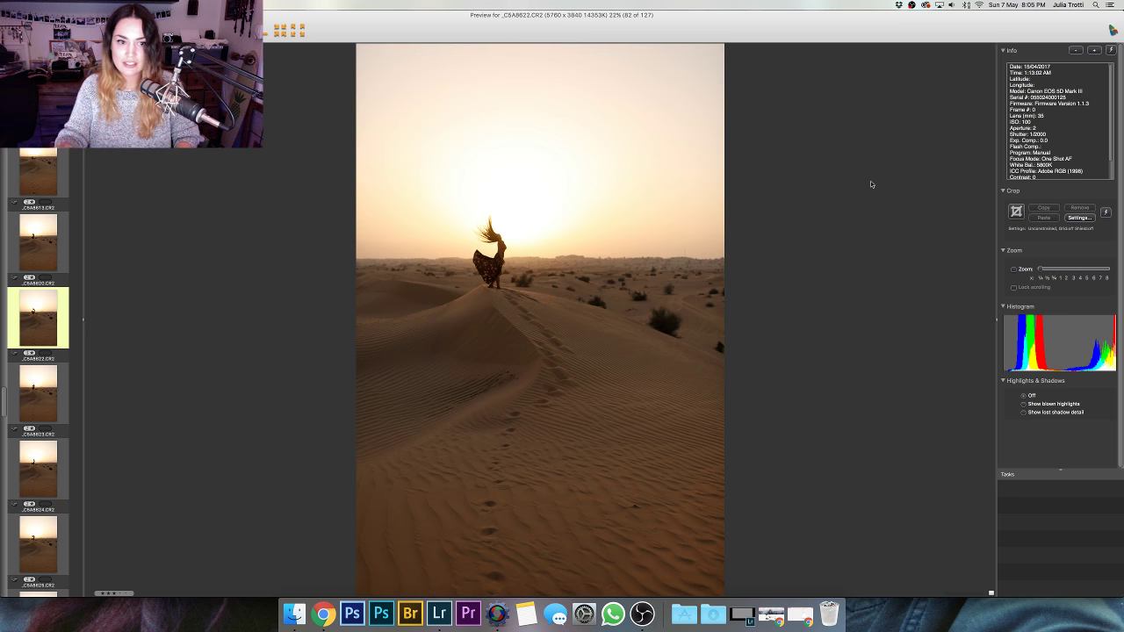
key(Right)
key(Right)
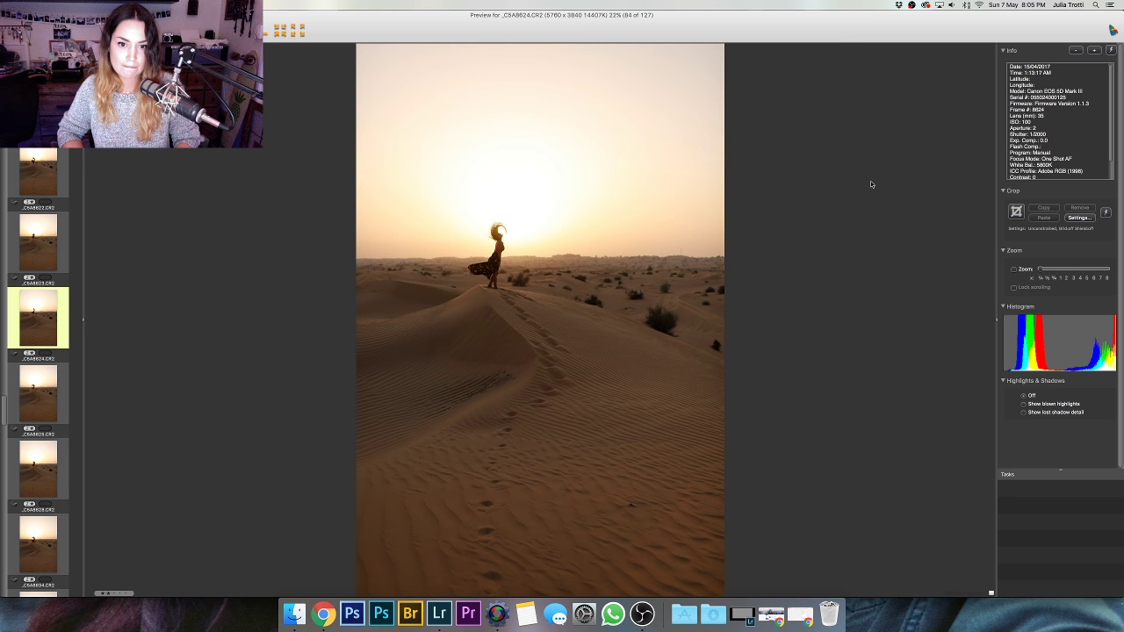
key(Right)
key(Right)
key(Right)
key(Right)
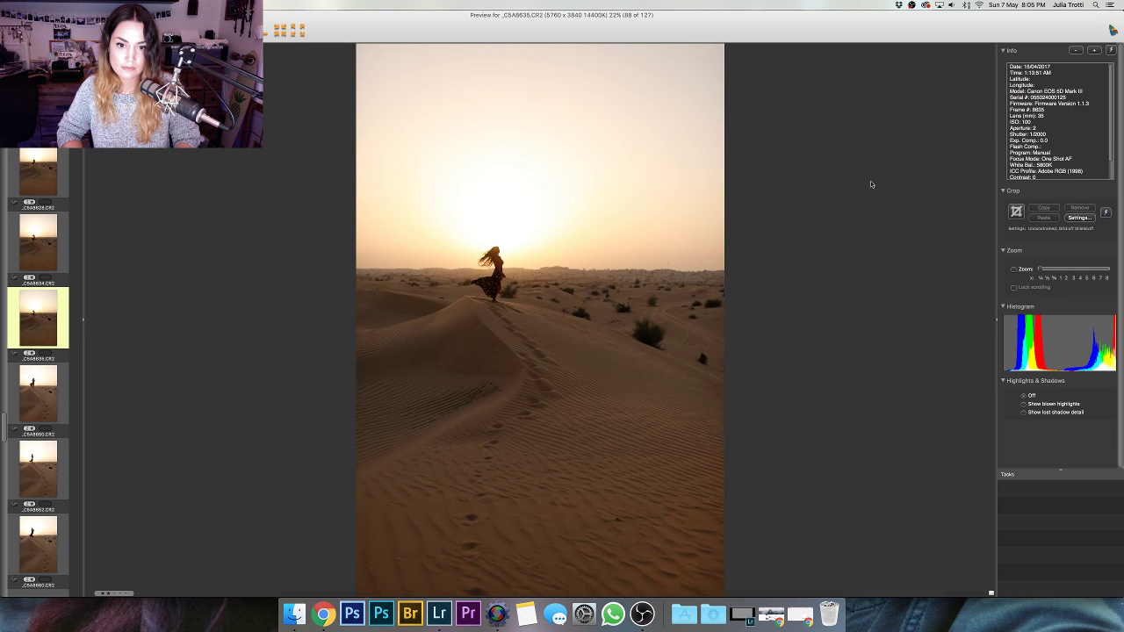
- Review the closer shots of the model standing and sitting on the footprinted dune ridge, from the 89th photo to the 98th
key(Right)
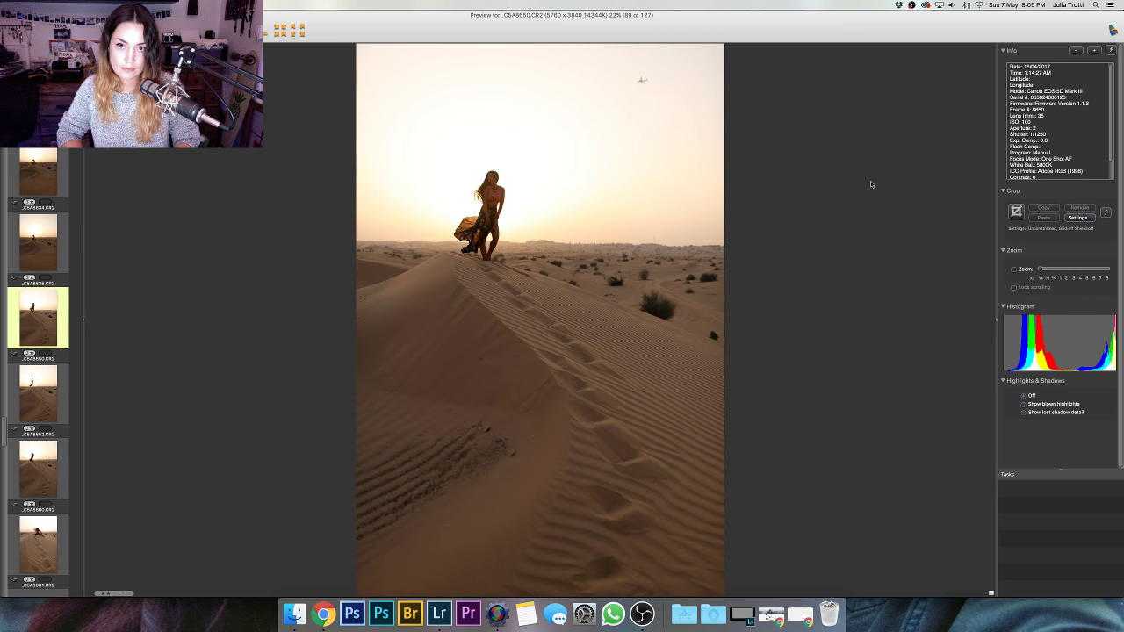
key(Right)
key(Right)
key(Right)
key(Right)
key(Right)
key(Right)
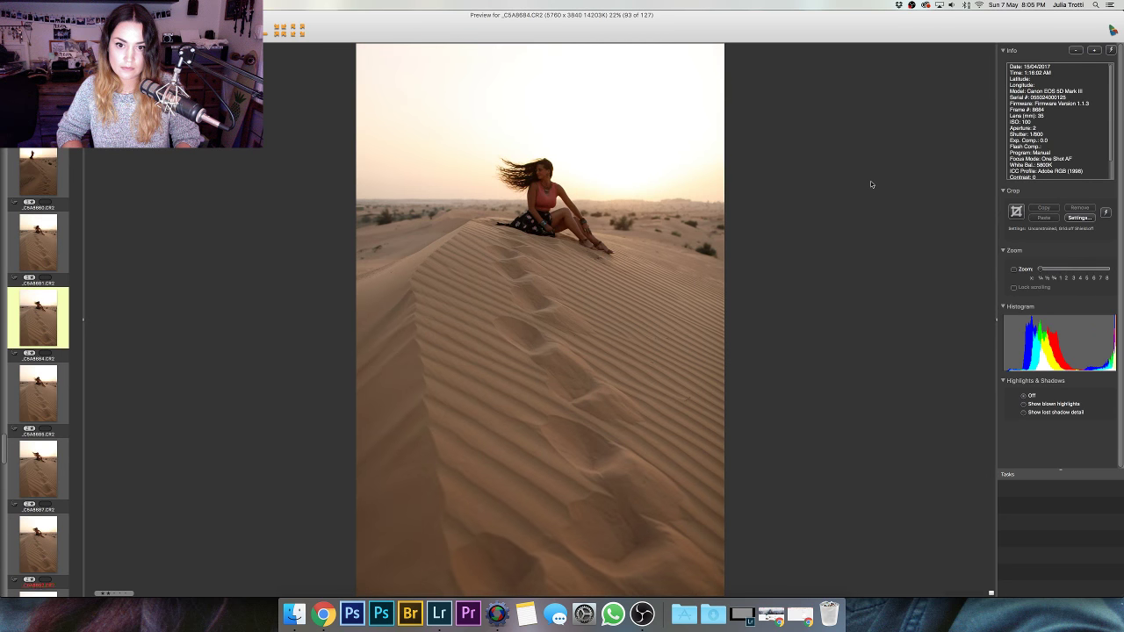
key(Right)
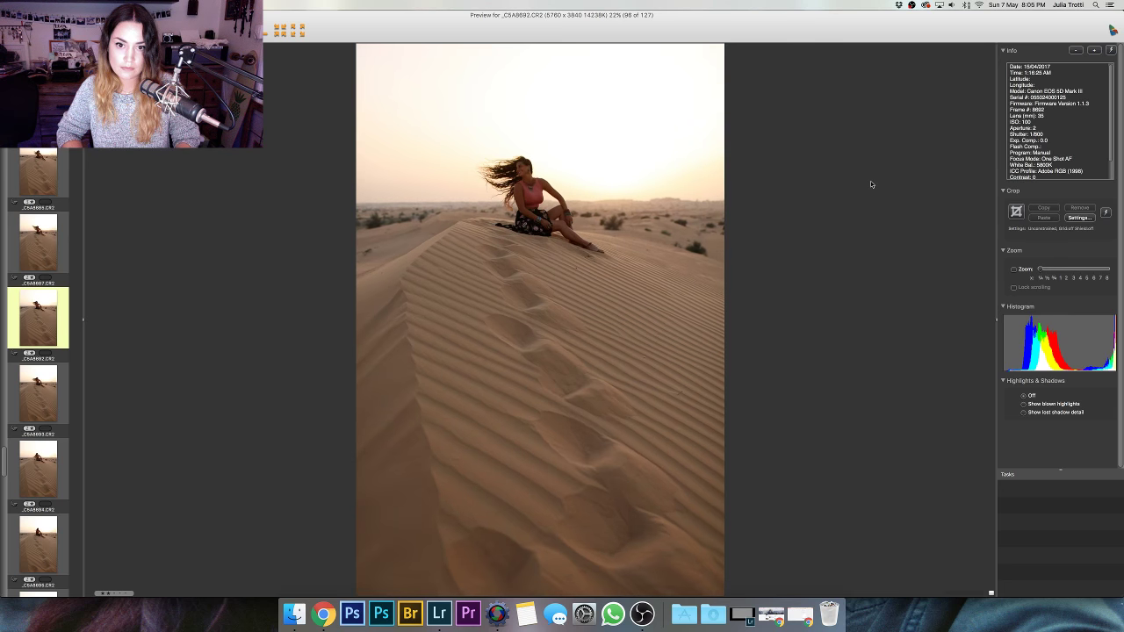
key(Right)
key(Right)
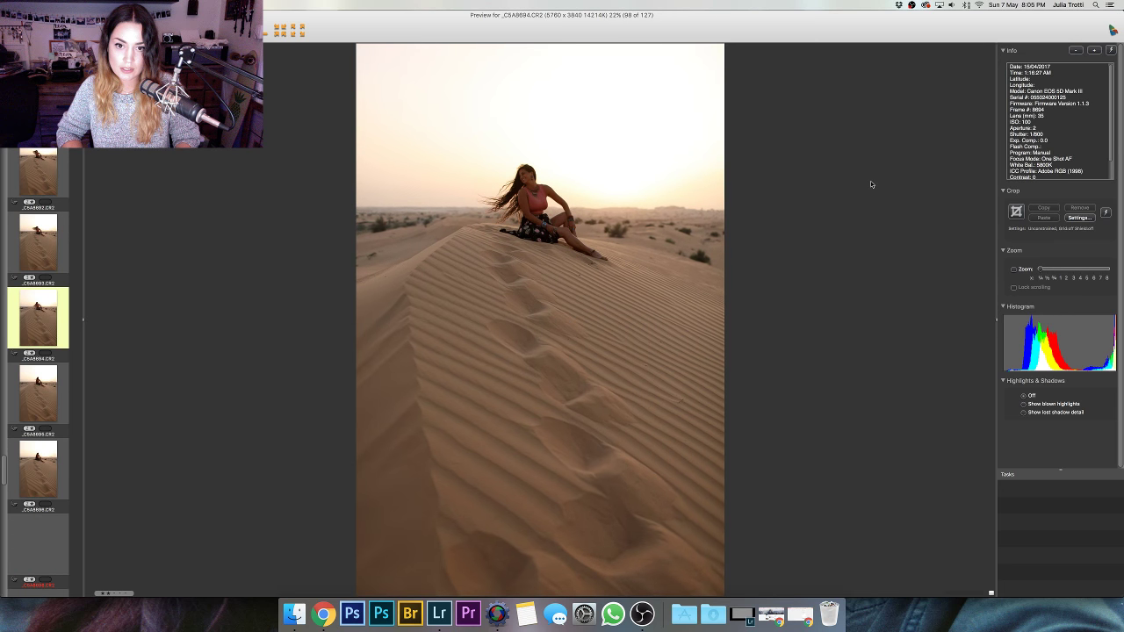
- Compare the shots of the model sitting above the footprints on the dune ridge, from the 98th photo to the 100th
key(Right)
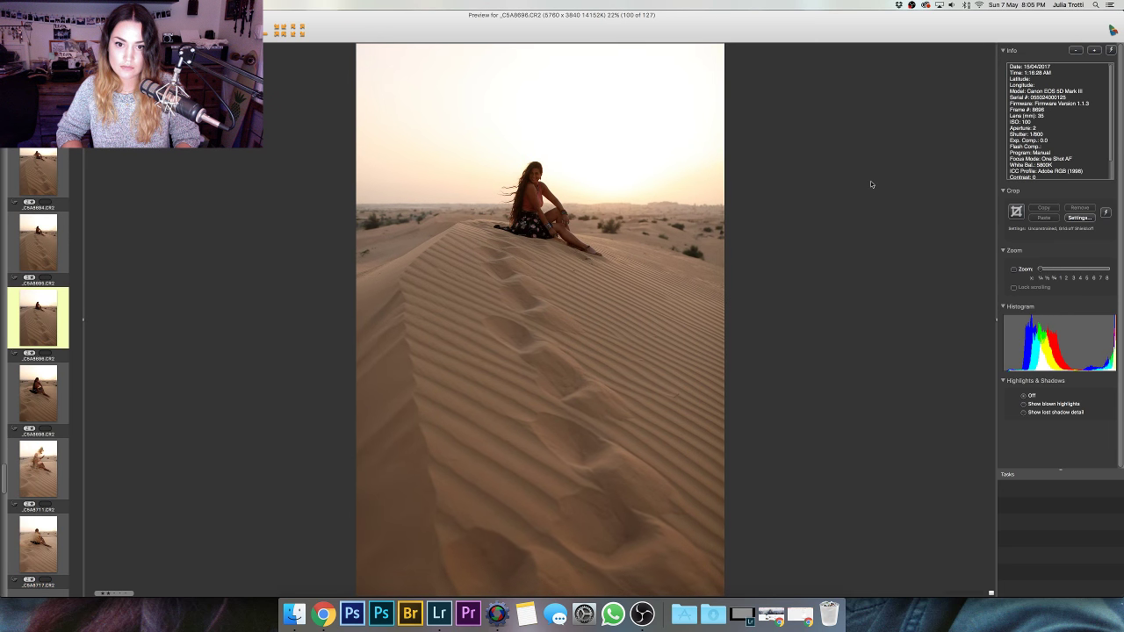
key(Right)
key(Left)
key(Right)
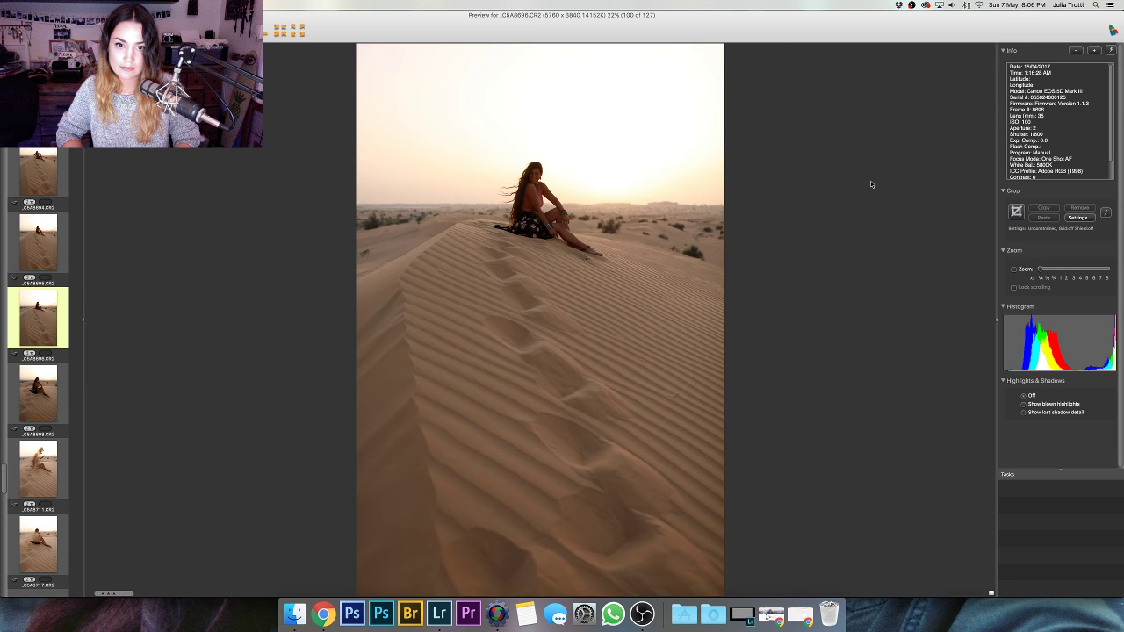
- Review the closer shots of the model sitting on the rippled sand and throwing sand, from the 101st photo to the 109th
key(Right)
key(Right)
key(Right)
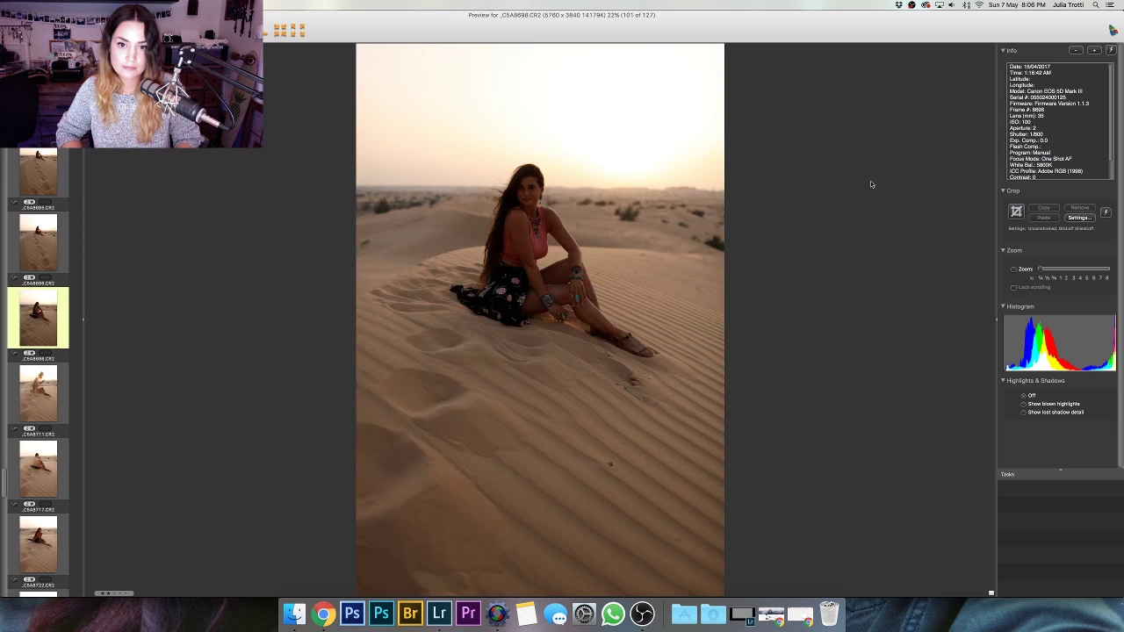
key(Right)
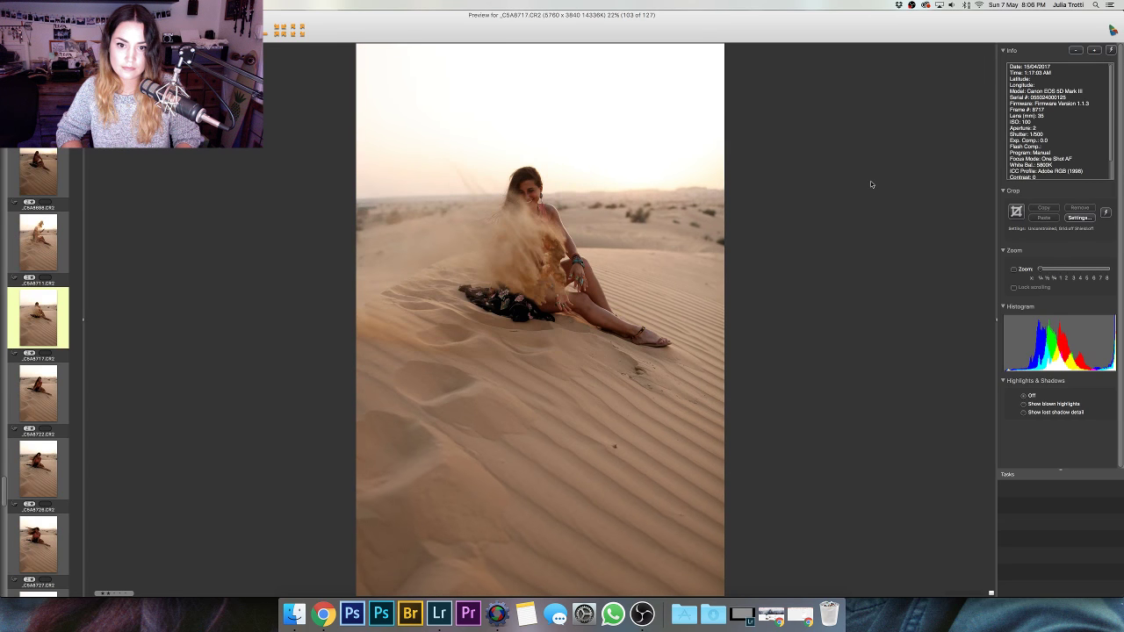
key(Right)
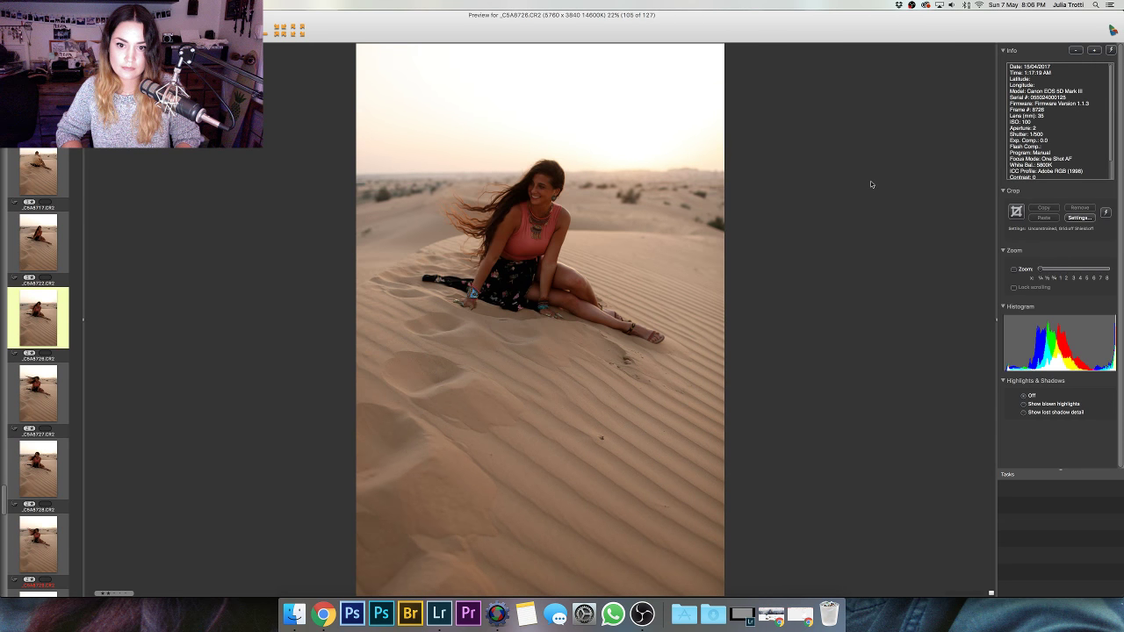
key(Right)
key(Right)
key(Right)
key(Right)
key(Right)
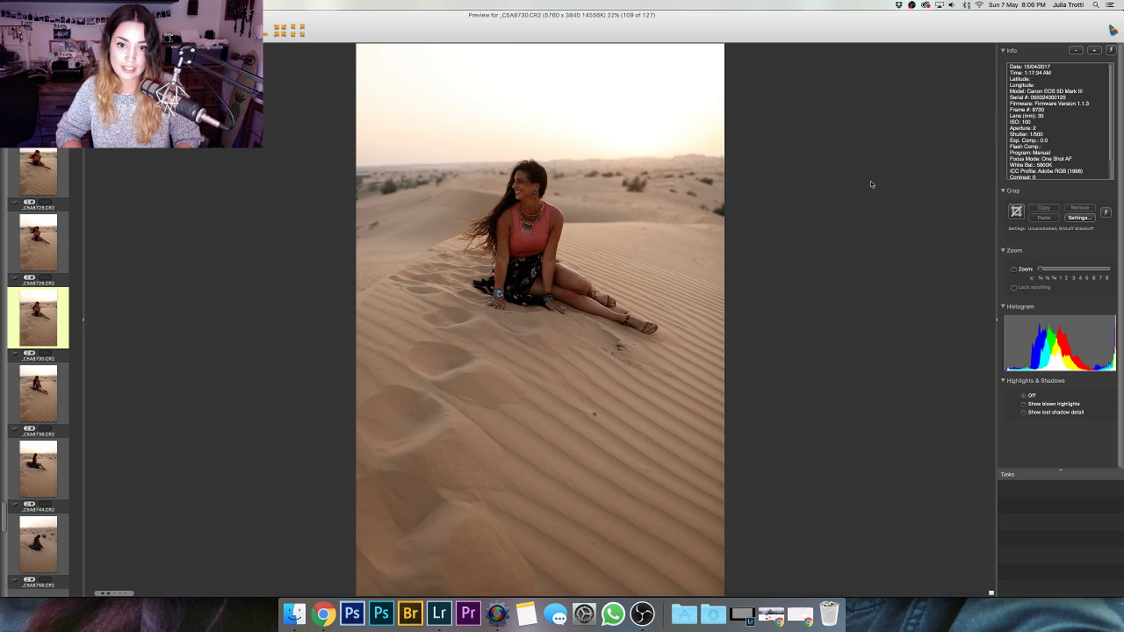
- Review the seated shots of the model, including those facing away from the camera, from the 110th photo to the 115th
key(Right)
key(Right)
key(Right)
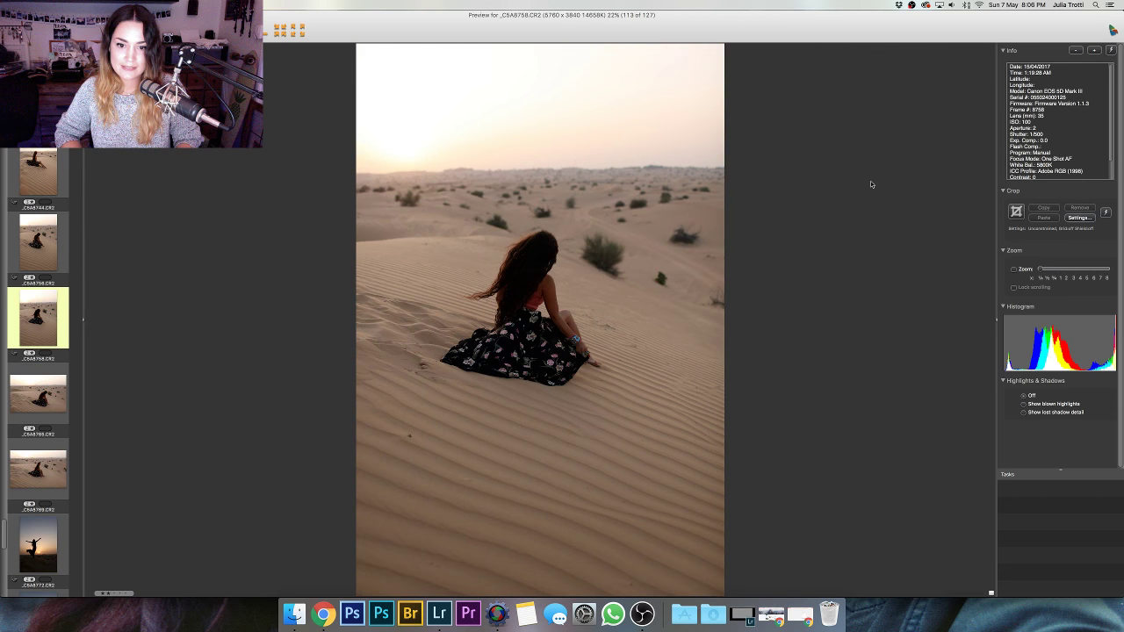
key(Right)
key(Right)
- Compare the dark silhouettes of the model posing beside the low sun, from the 116th photo to the 121st
key(Right)
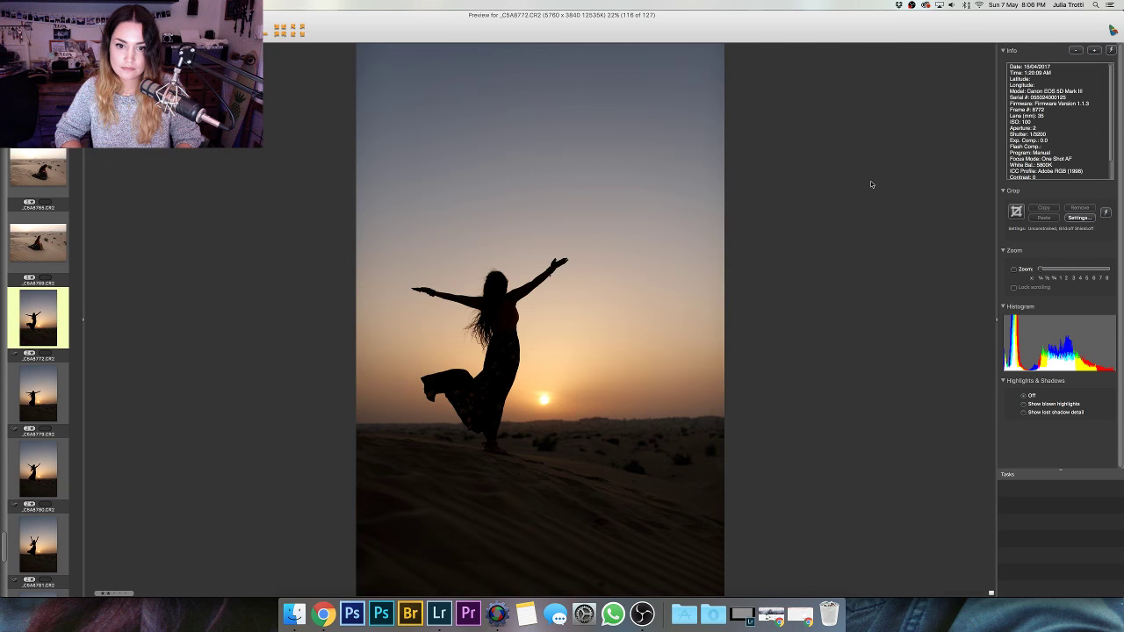
key(Right)
key(Right)
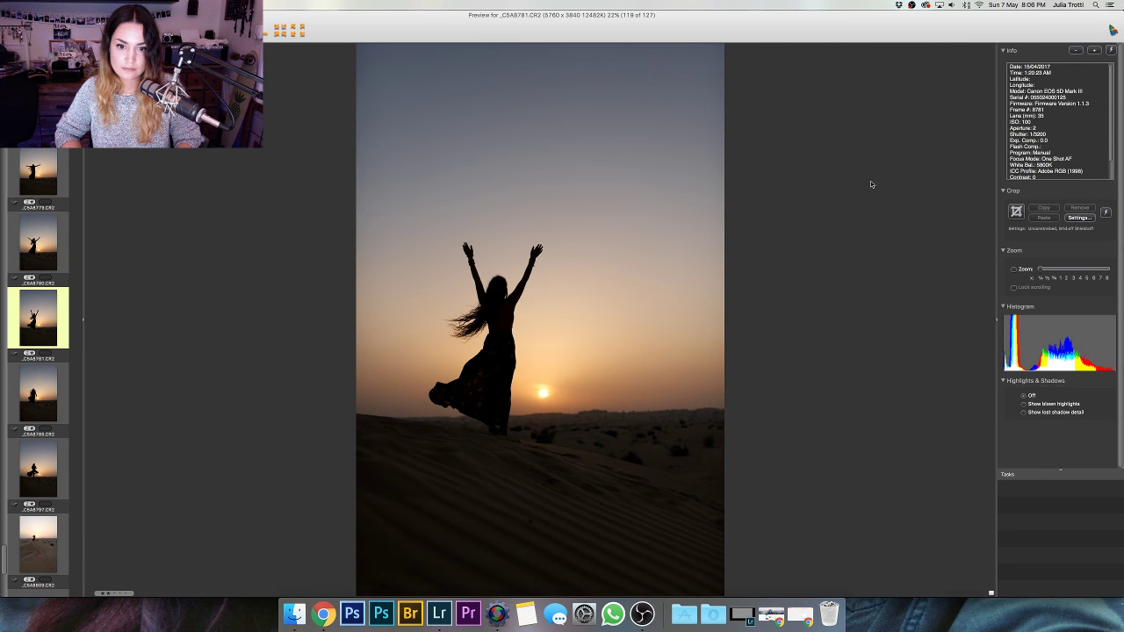
key(Right)
key(Right)
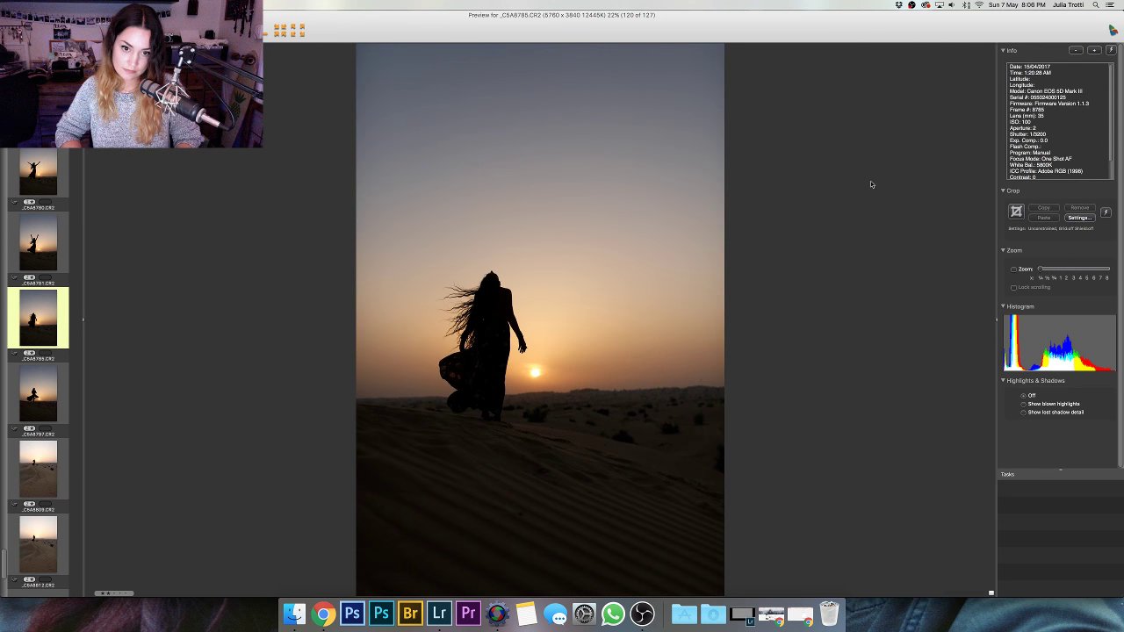
key(Right)
- Review the final sunset shots of the model standing and walking on the footprinted dune, from the 122nd photo to the 127th
key(Right)
key(Right)
key(Right)
key(Right)
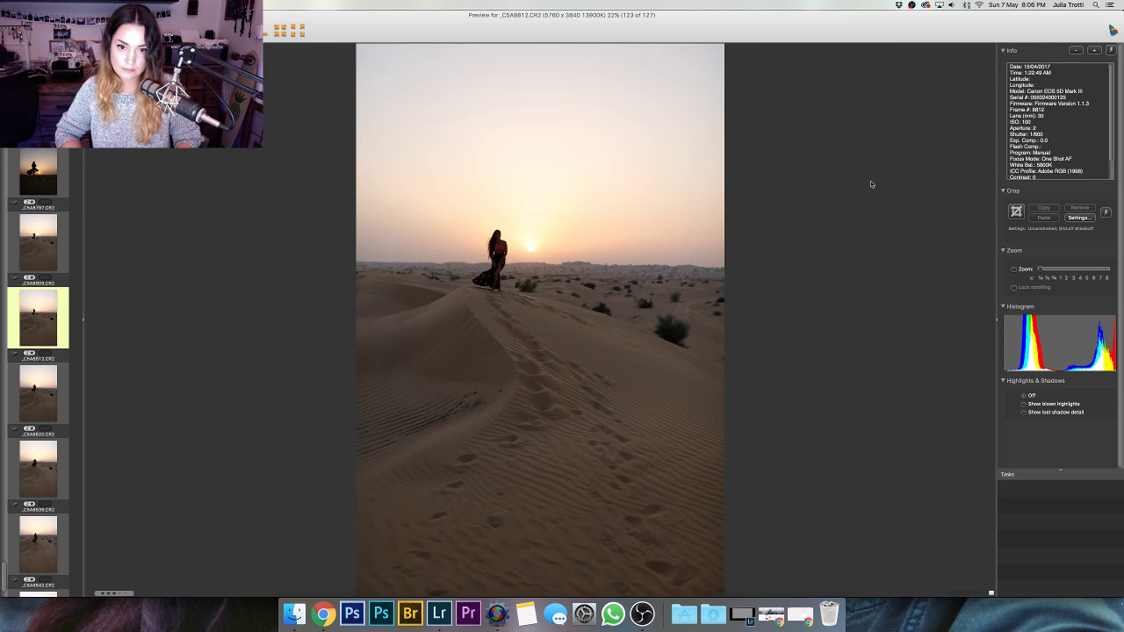
key(Right)
key(Right)
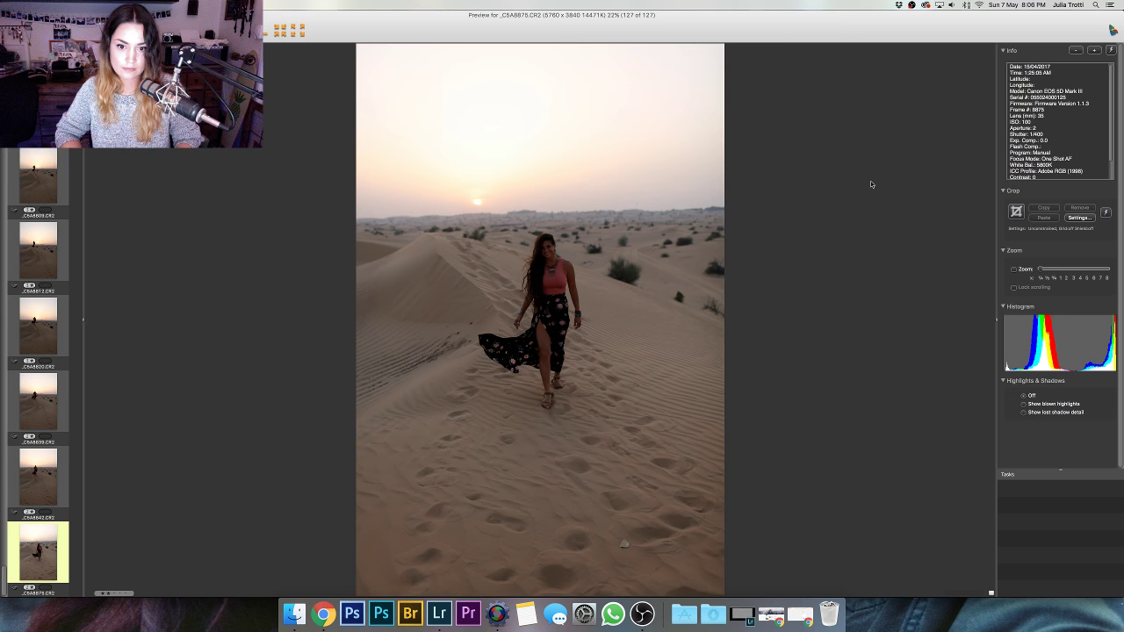
- Filter the selects to the two-star photos, move them all to the deselects folder, and show the three-star photos again
key(Escape)
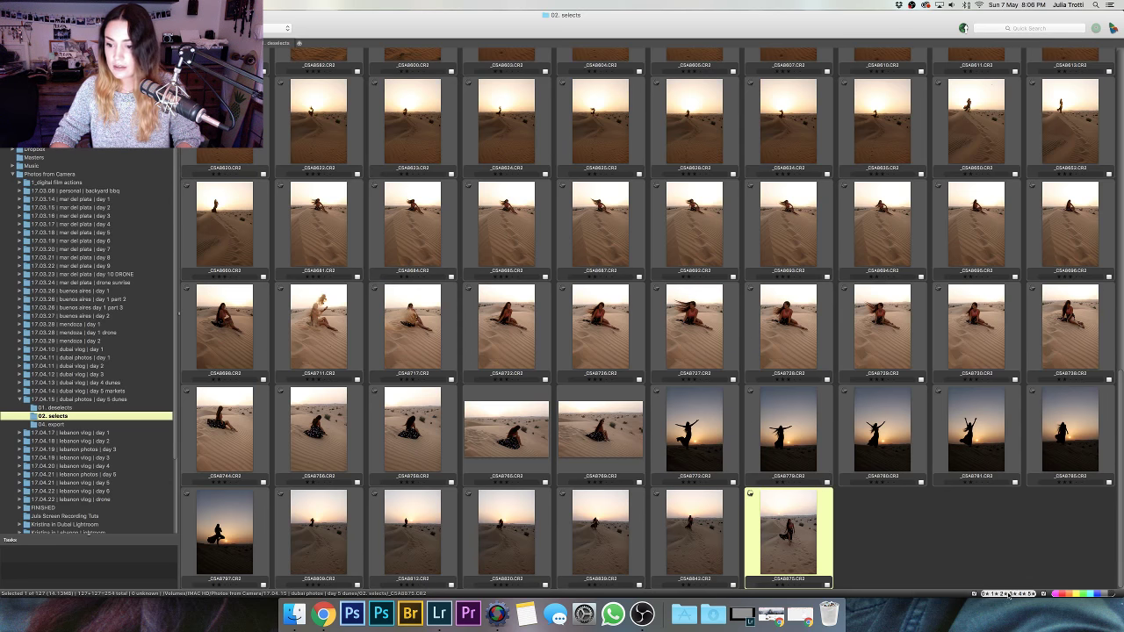
click(1013, 595)
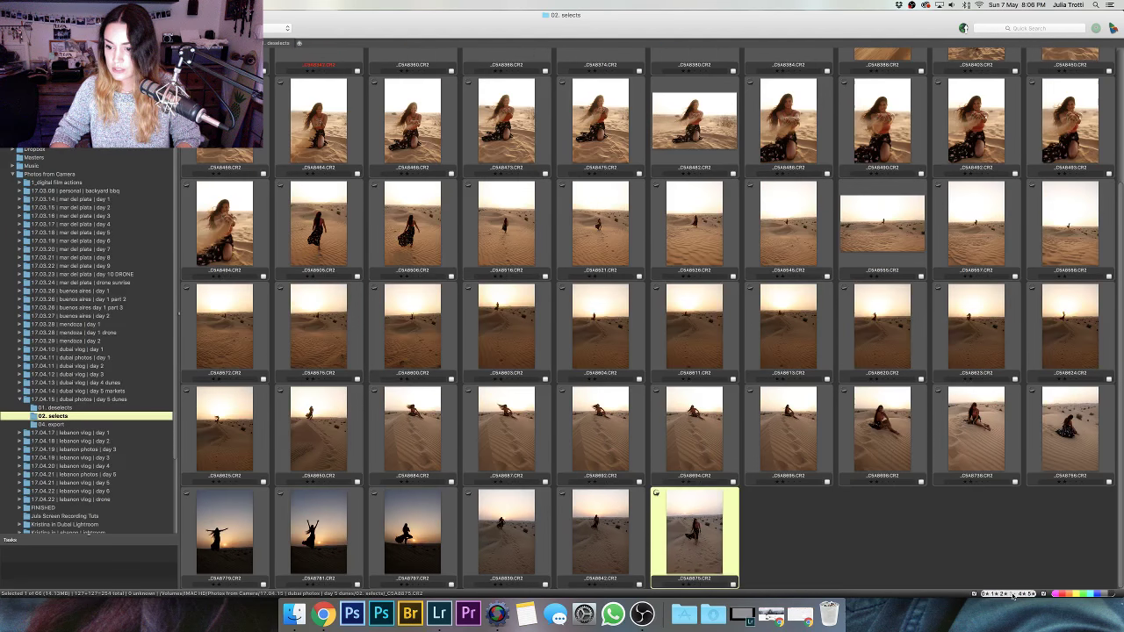
key(super+a)
click(1052, 588)
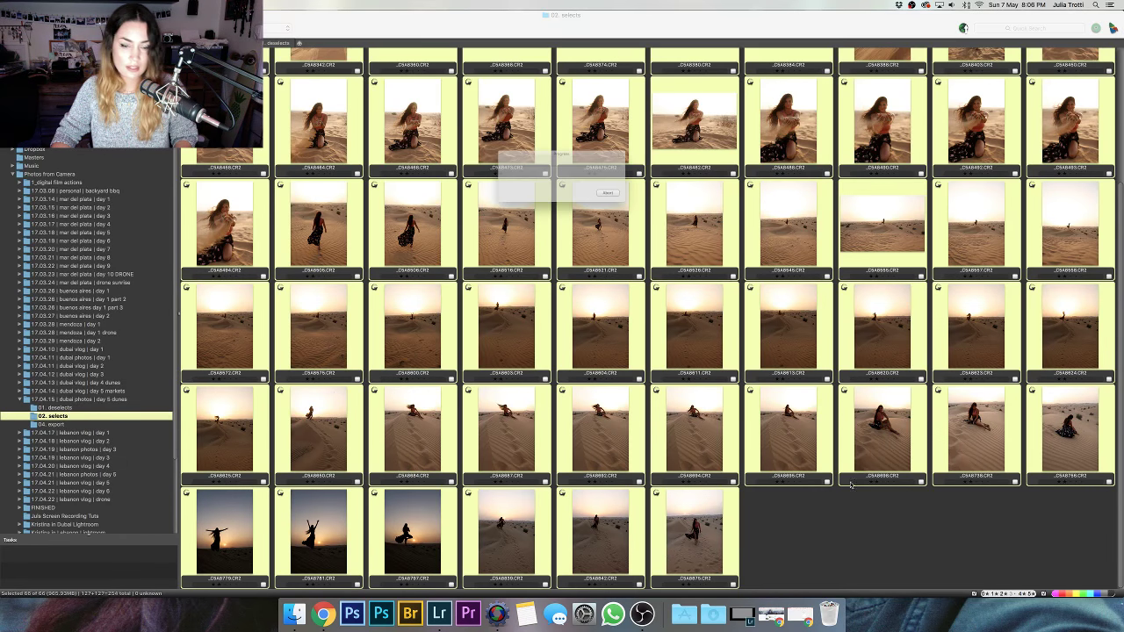
click(1009, 593)
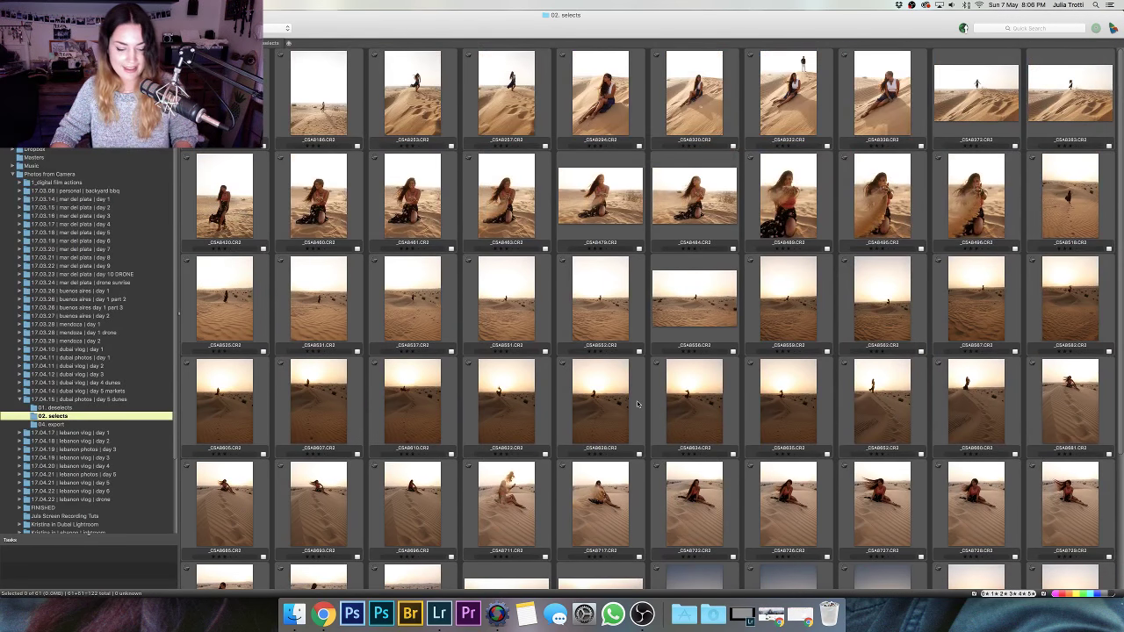
key(super+a)
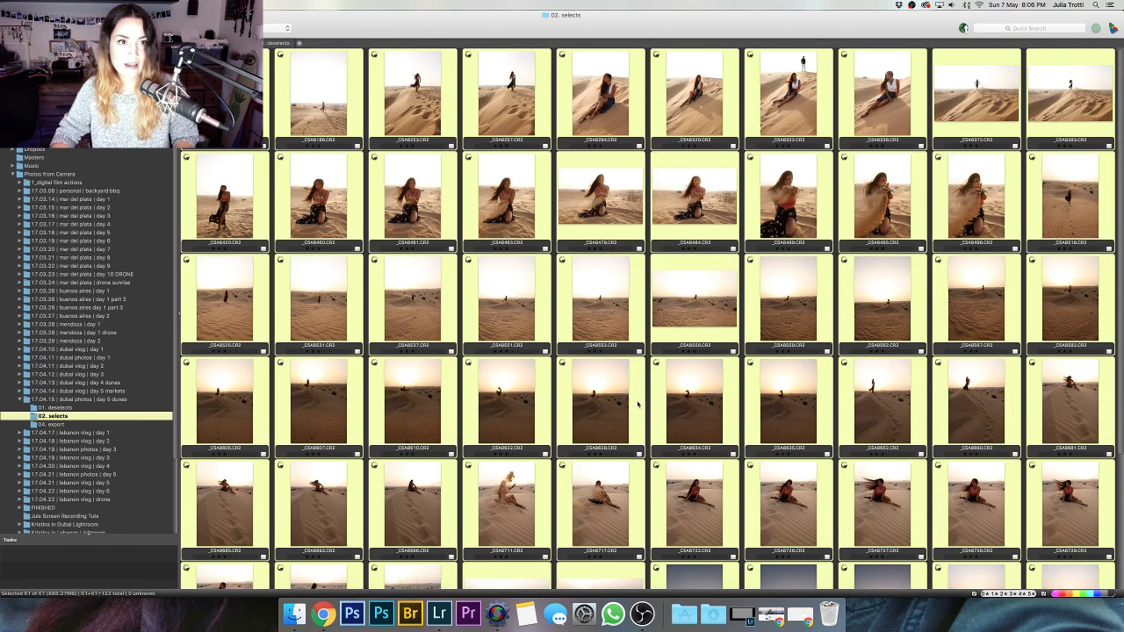
key(super+shift+a)
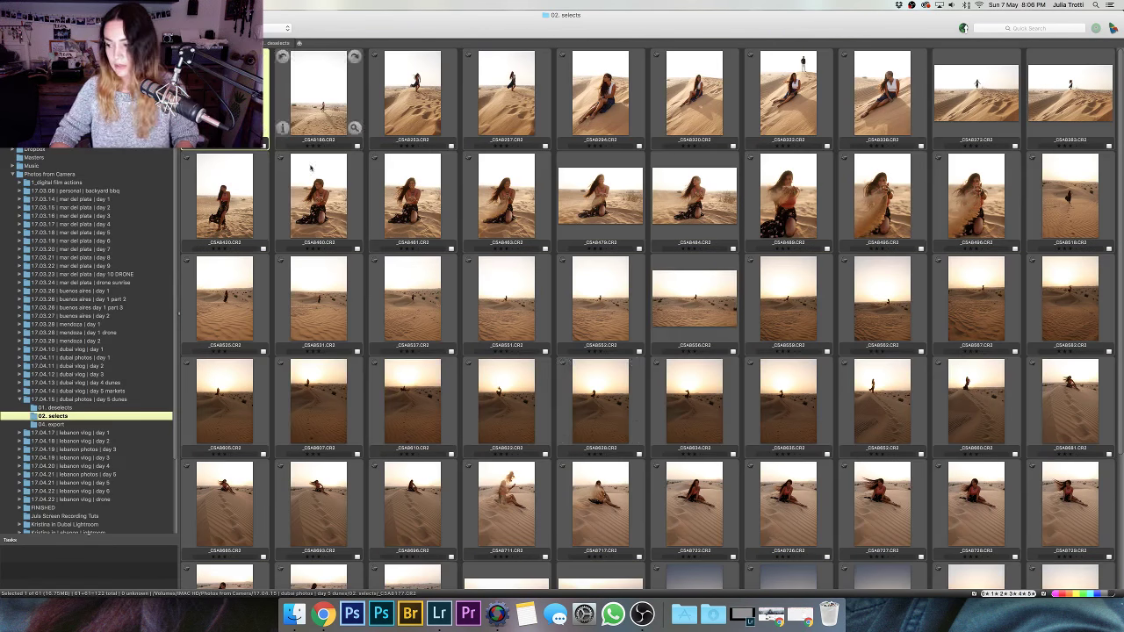
- Switch to Adobe Photoshop Lightroom, open the photo import and bring up the drive's top-level source folders
click(741, 613)
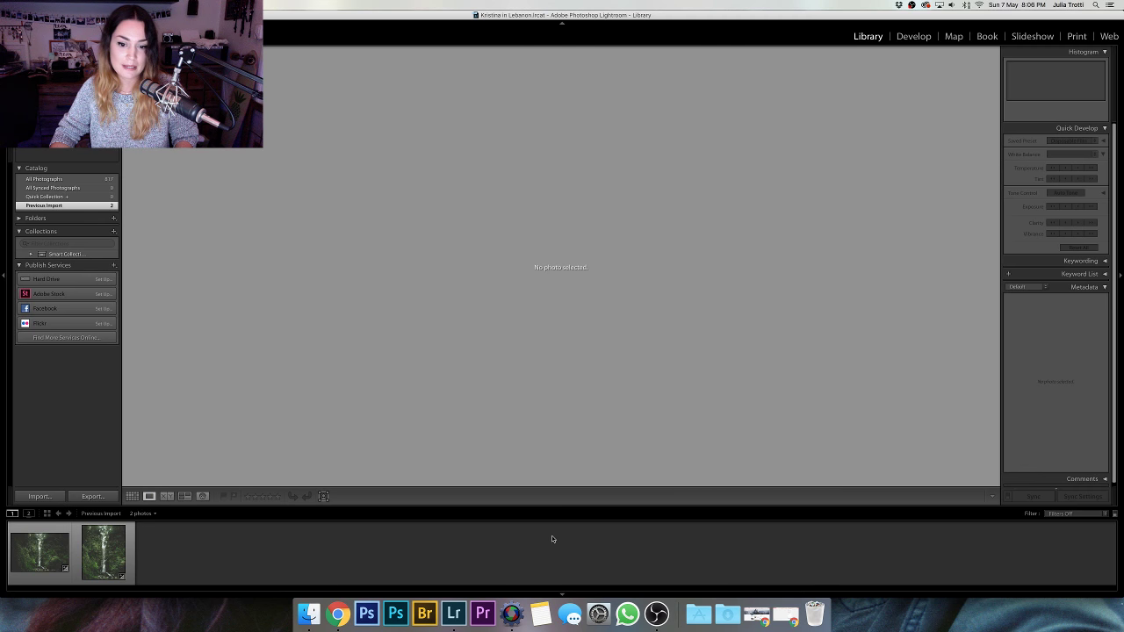
key(super+shift+i)
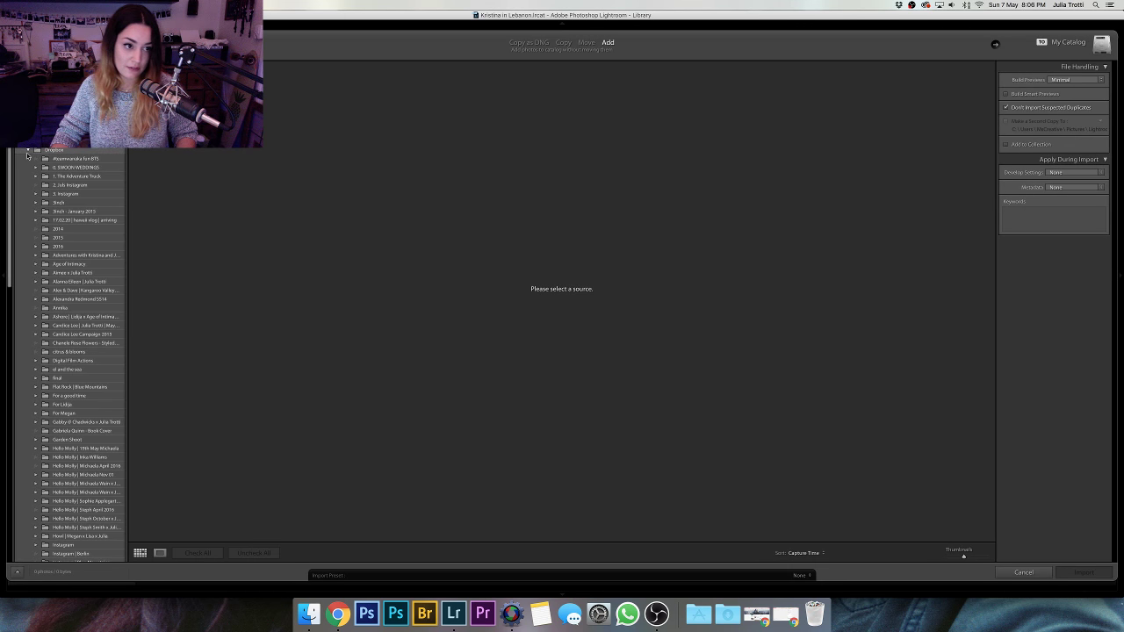
click(28, 151)
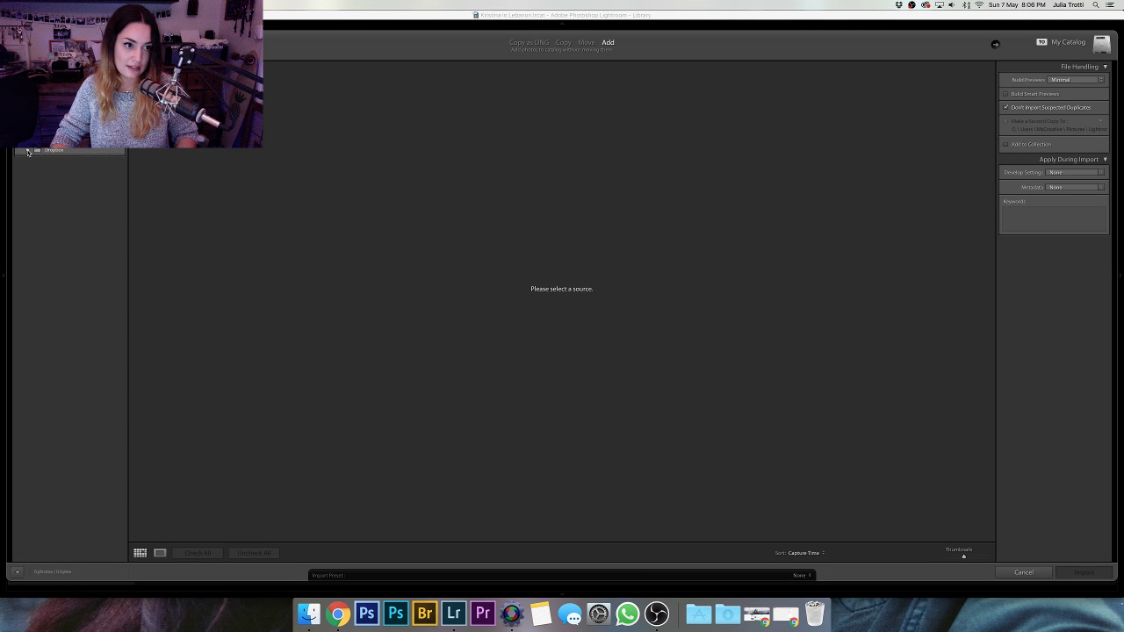
click(28, 151)
scroll(84, 211, down, 10)
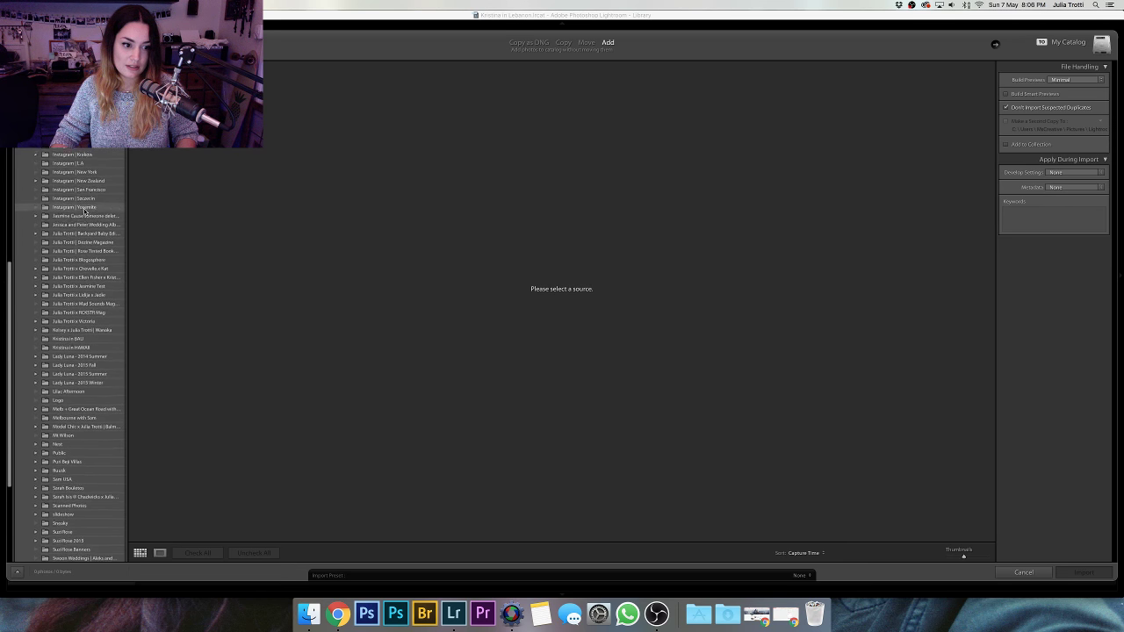
scroll(84, 211, up, 5)
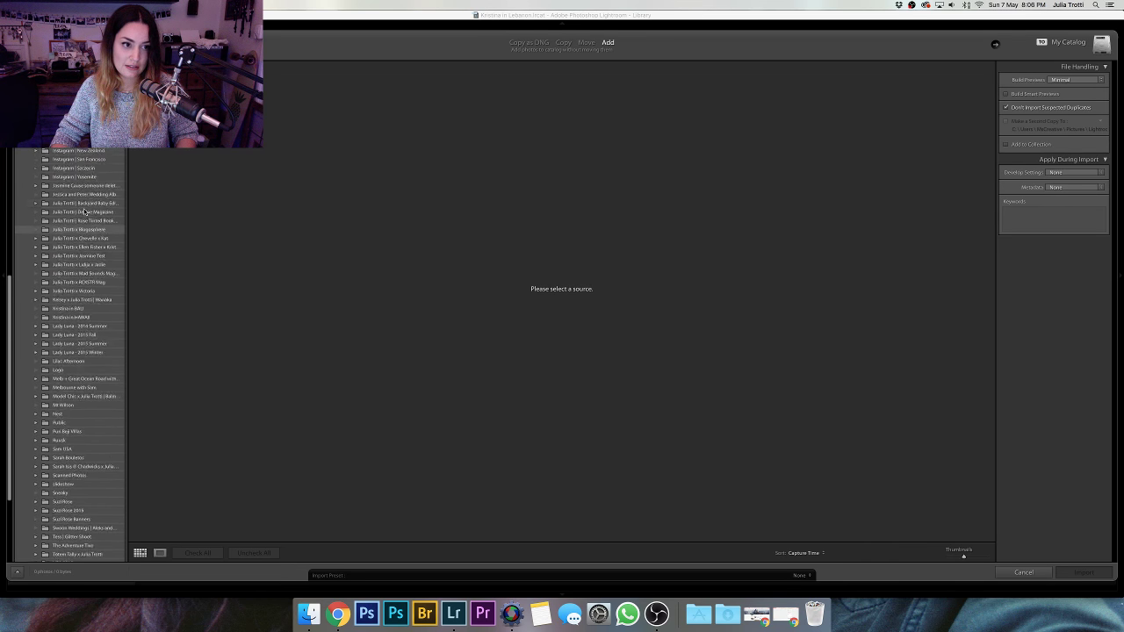
scroll(70, 355, up, 3)
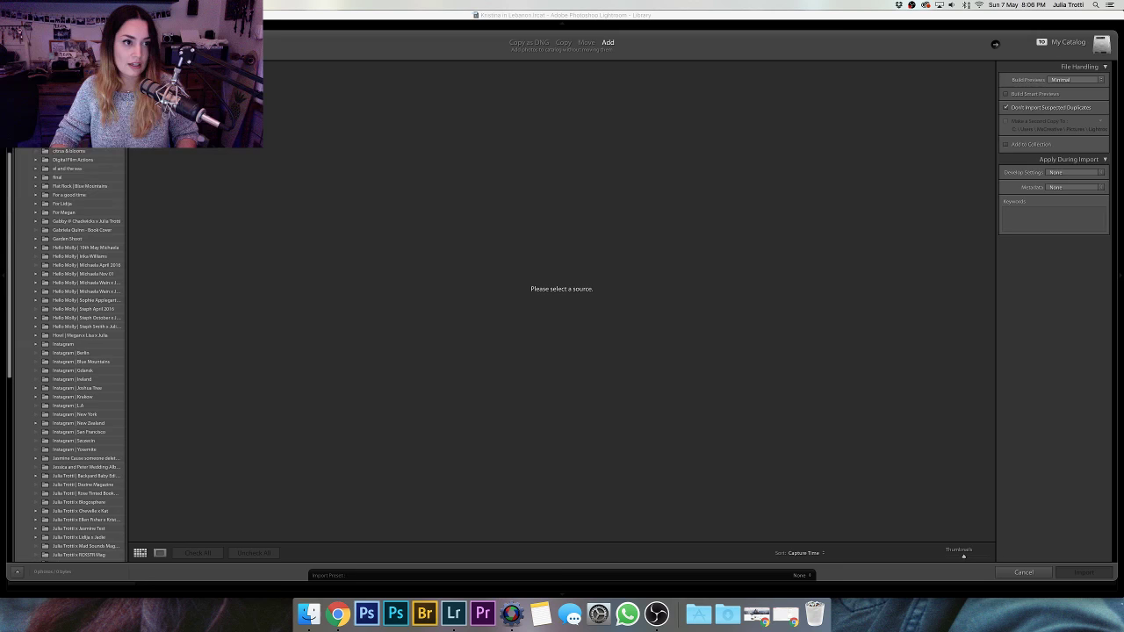
click(27, 141)
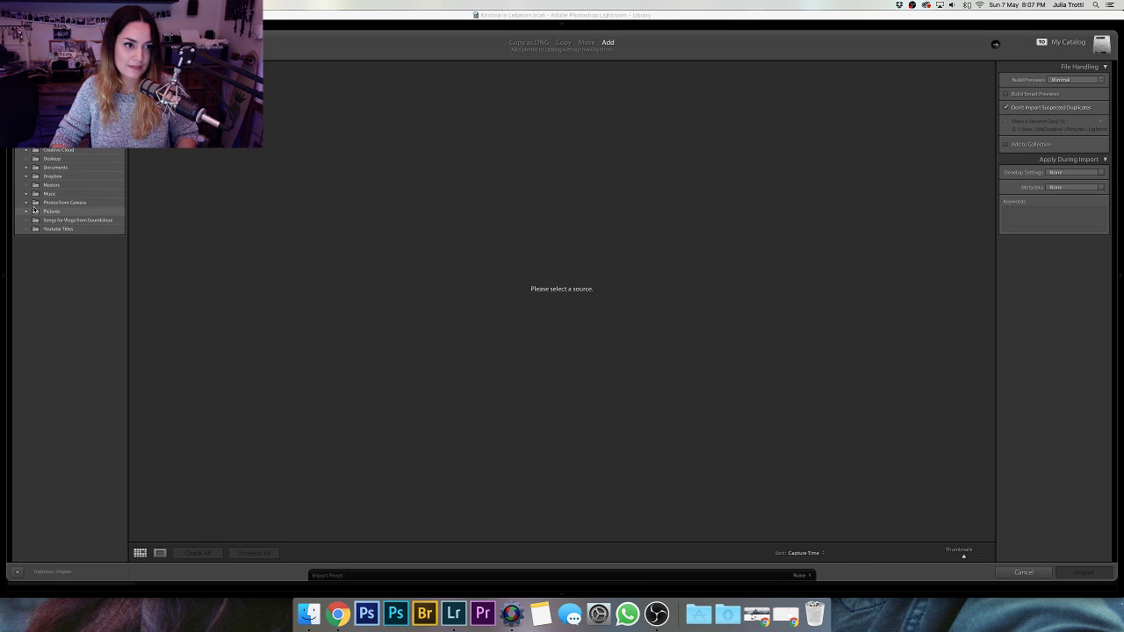
- Import the photos in the 02. selects folder of the 17.04.15 dubai photos day 5 dunes shoot under Photos from Camera
click(26, 204)
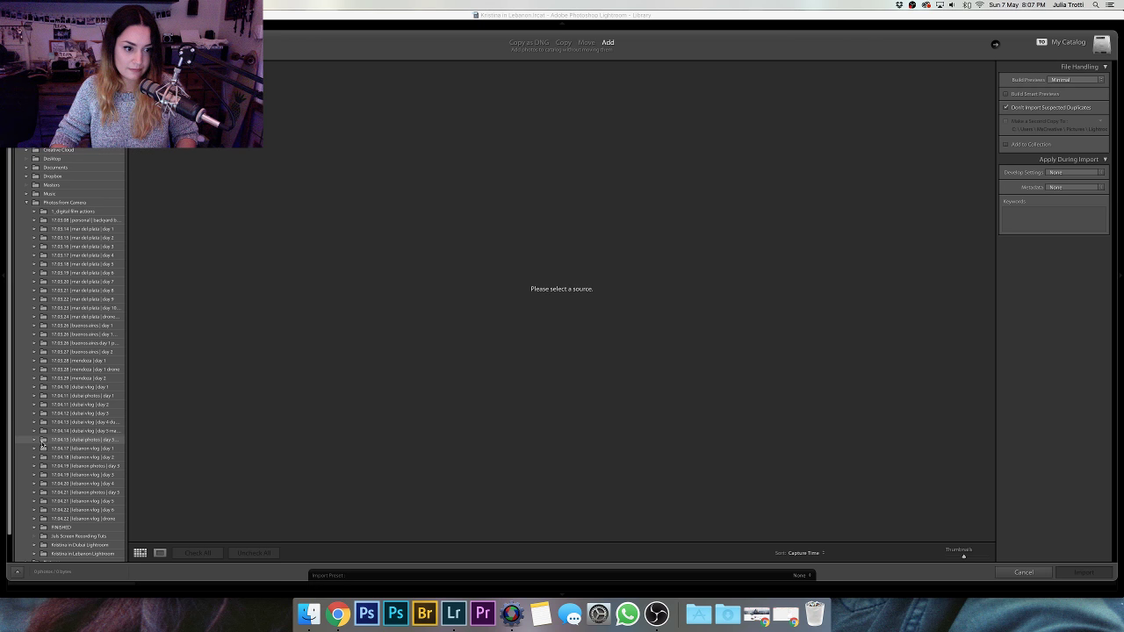
click(35, 440)
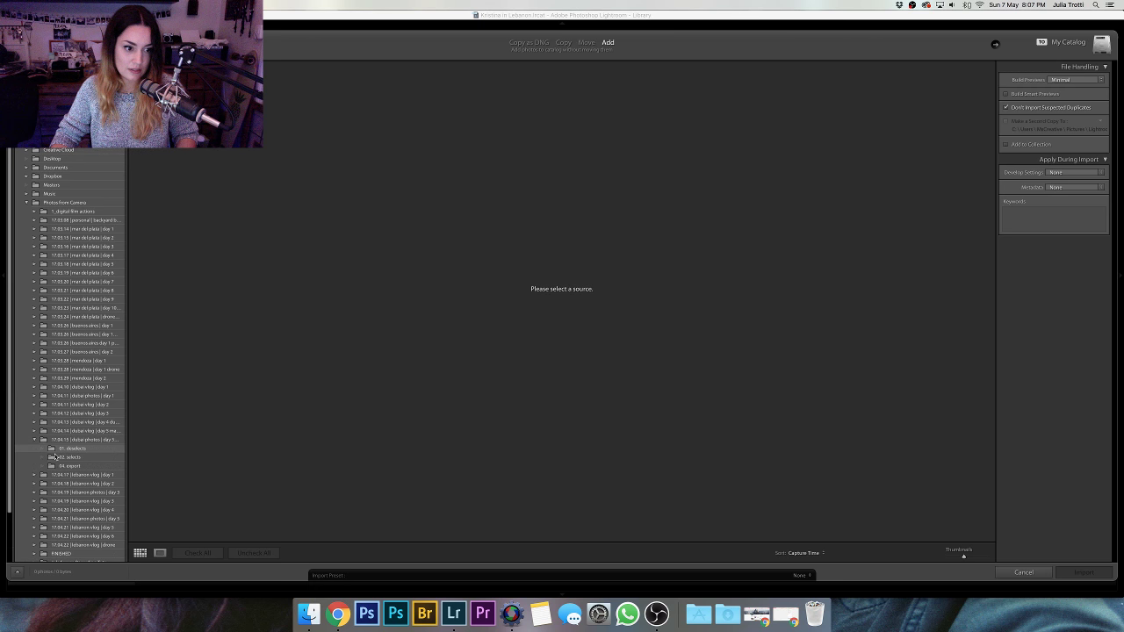
click(54, 457)
click(1083, 571)
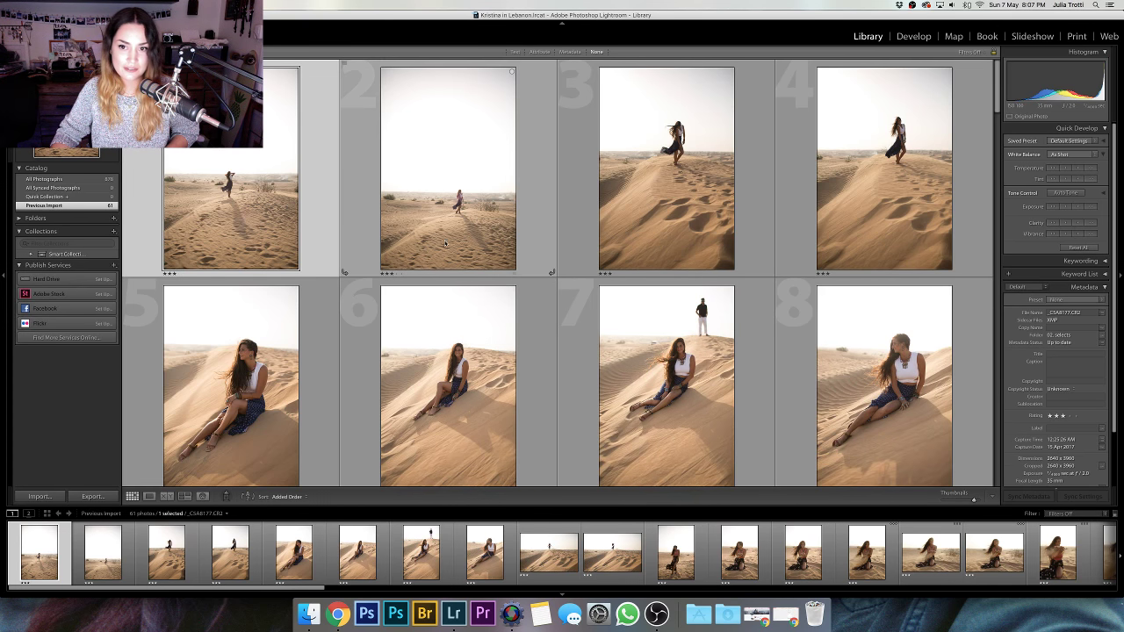
- Open the 11th imported photo, _C5A8420.CR2, of the model standing in the floral skirt, in the Develop module
scroll(484, 249, down, 3)
scroll(500, 249, down, 2)
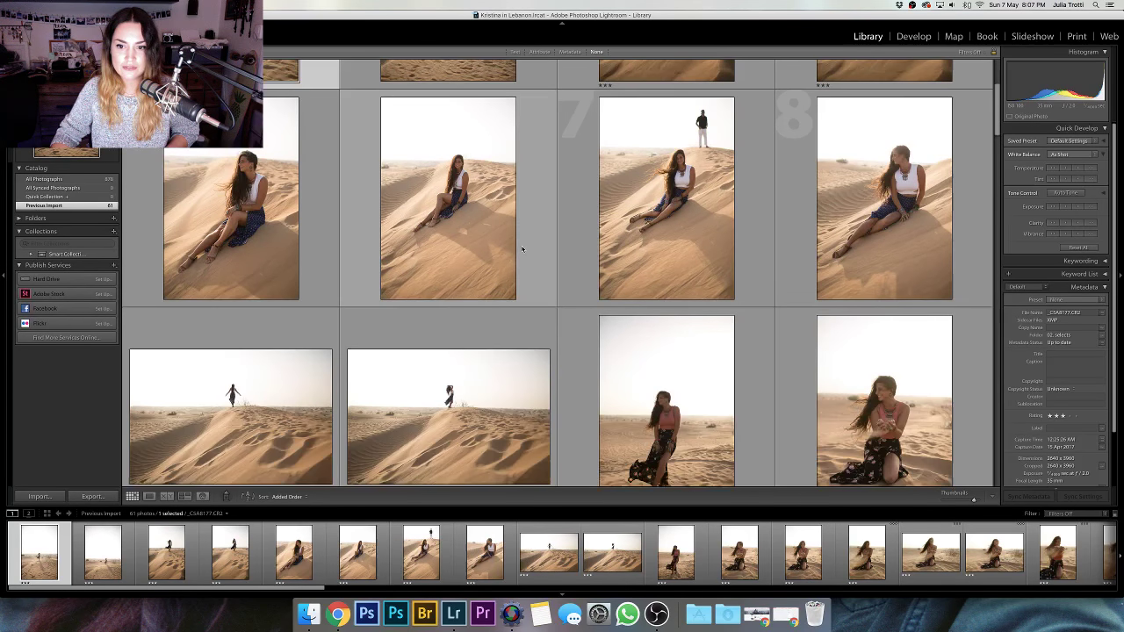
scroll(521, 249, down, 5)
scroll(521, 250, up, 1)
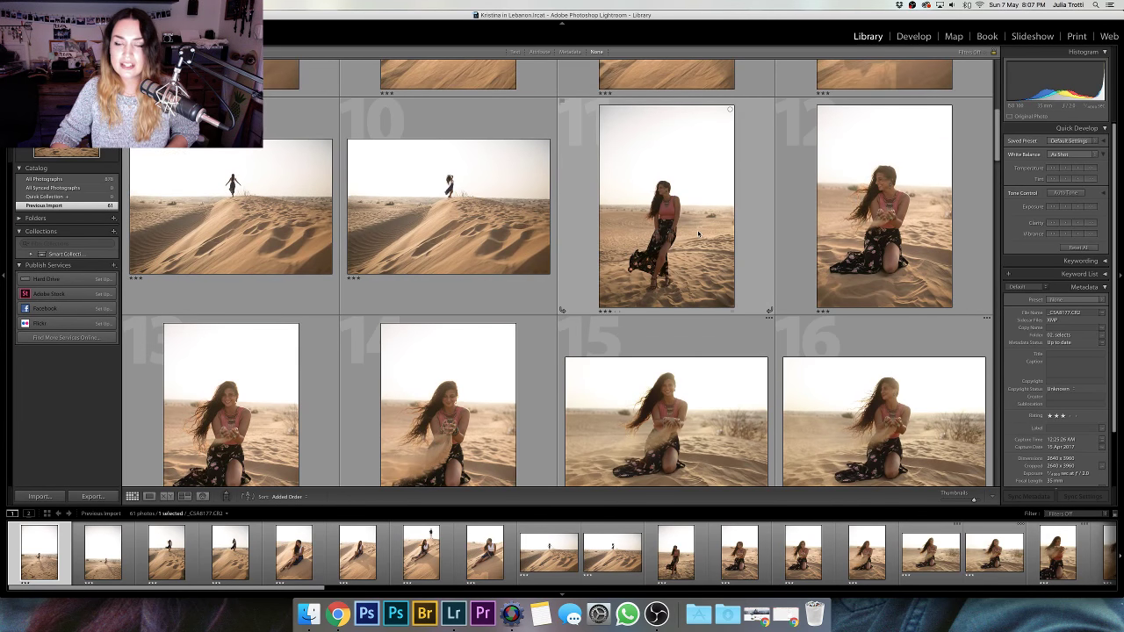
double_click(678, 243)
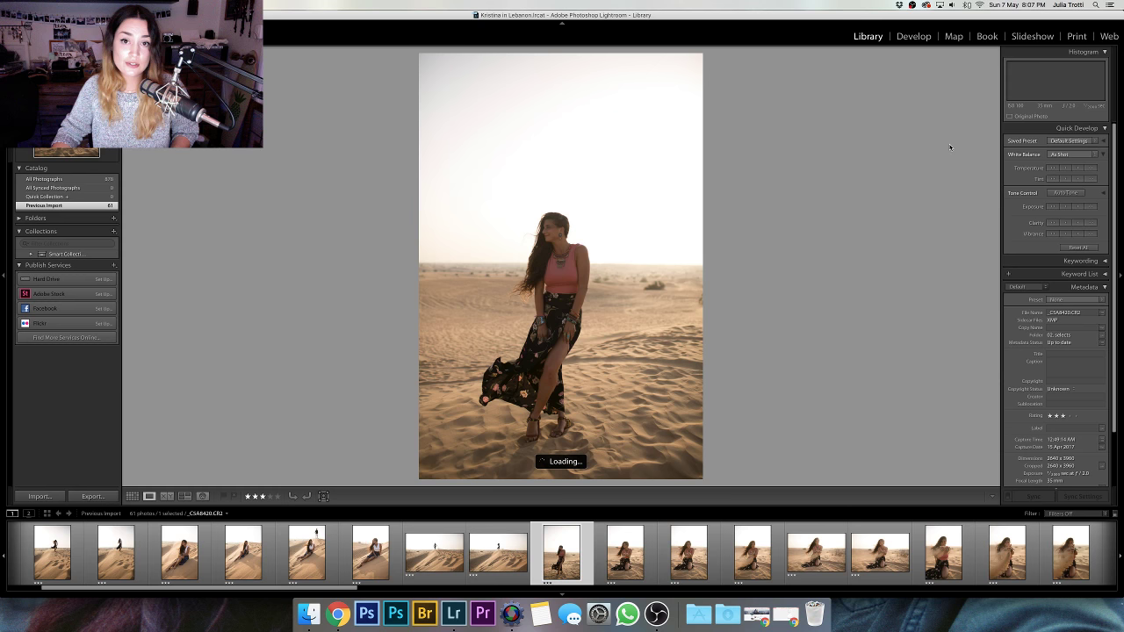
key(d)
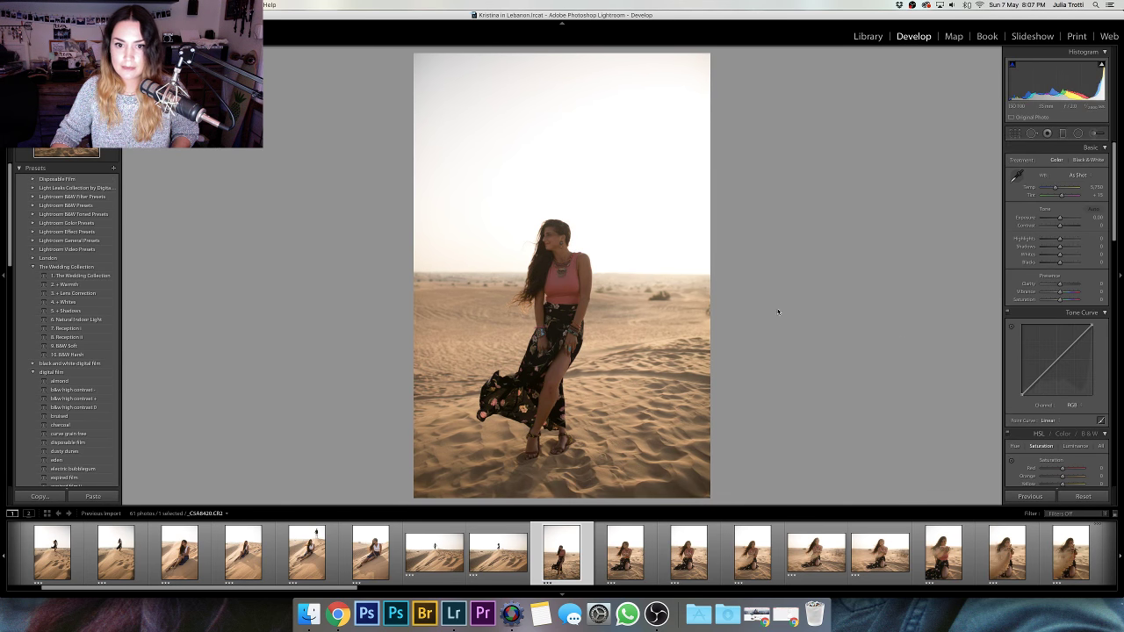
- Set the photo's sharpening amount to 88
scroll(1053, 294, down, 6)
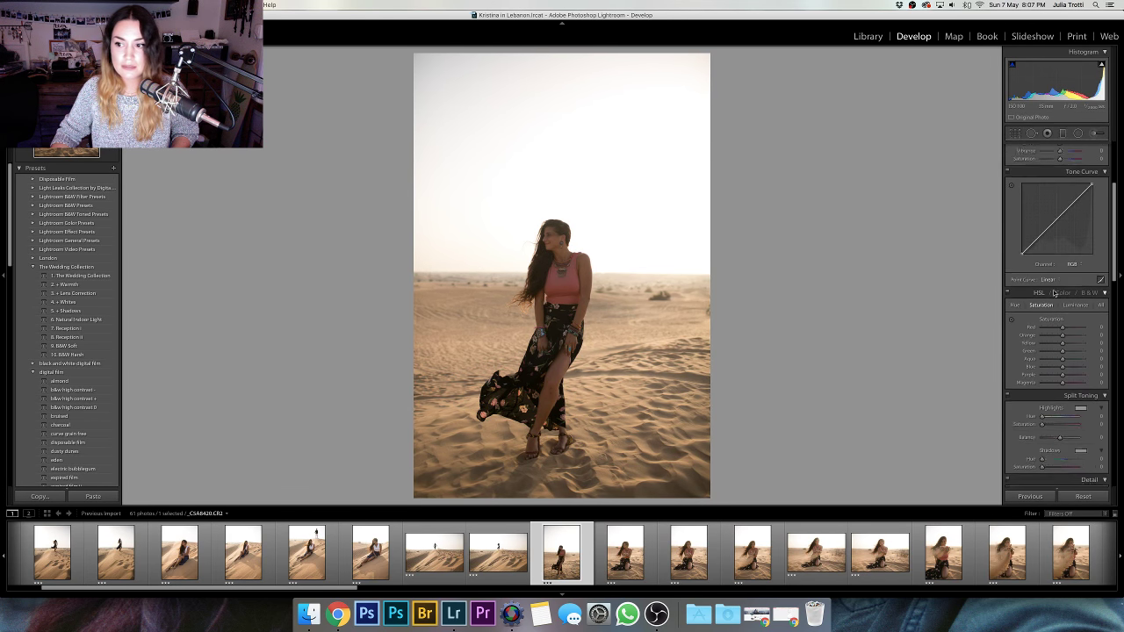
scroll(1053, 293, down, 2)
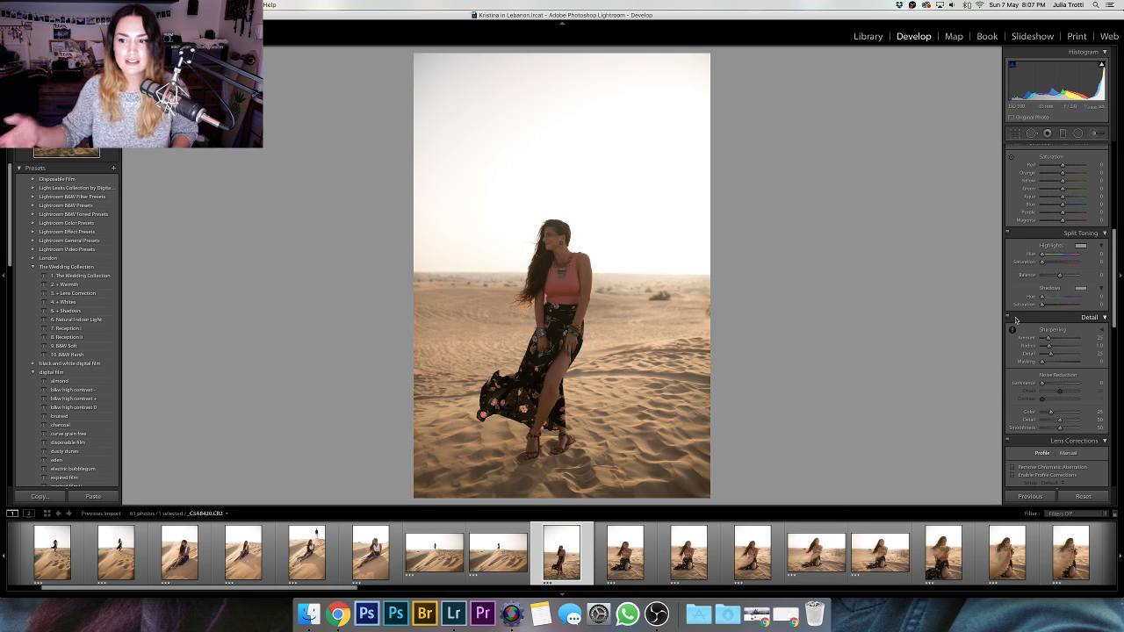
click(1063, 339)
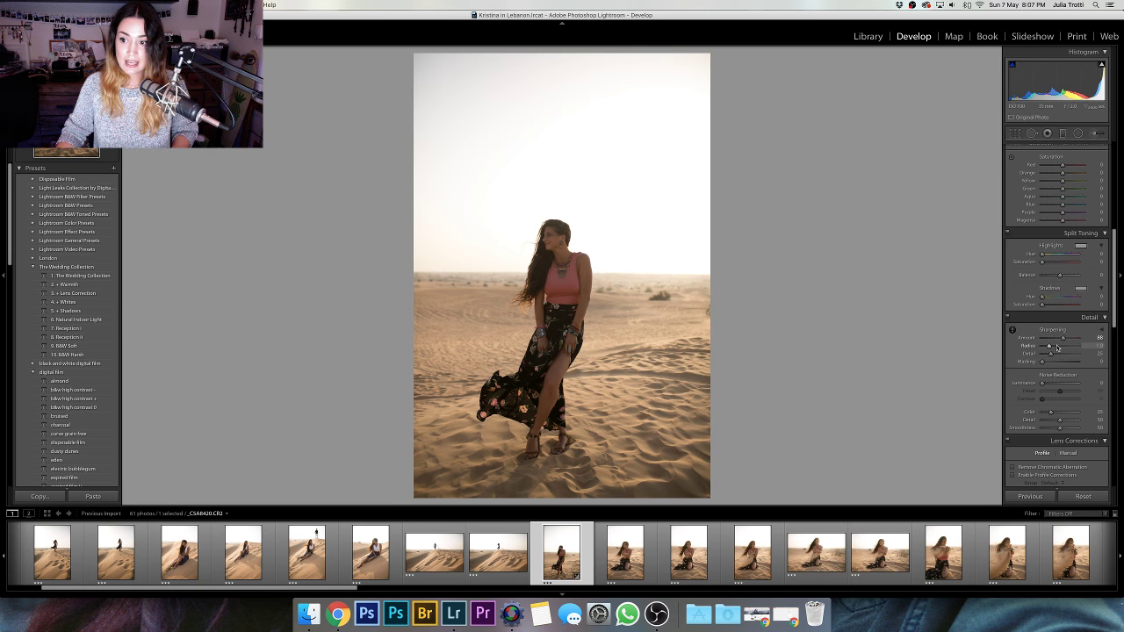
- Set the sharpening radius to 1.6 and compare the model up close with the detail adjustments off and on
click(1057, 347)
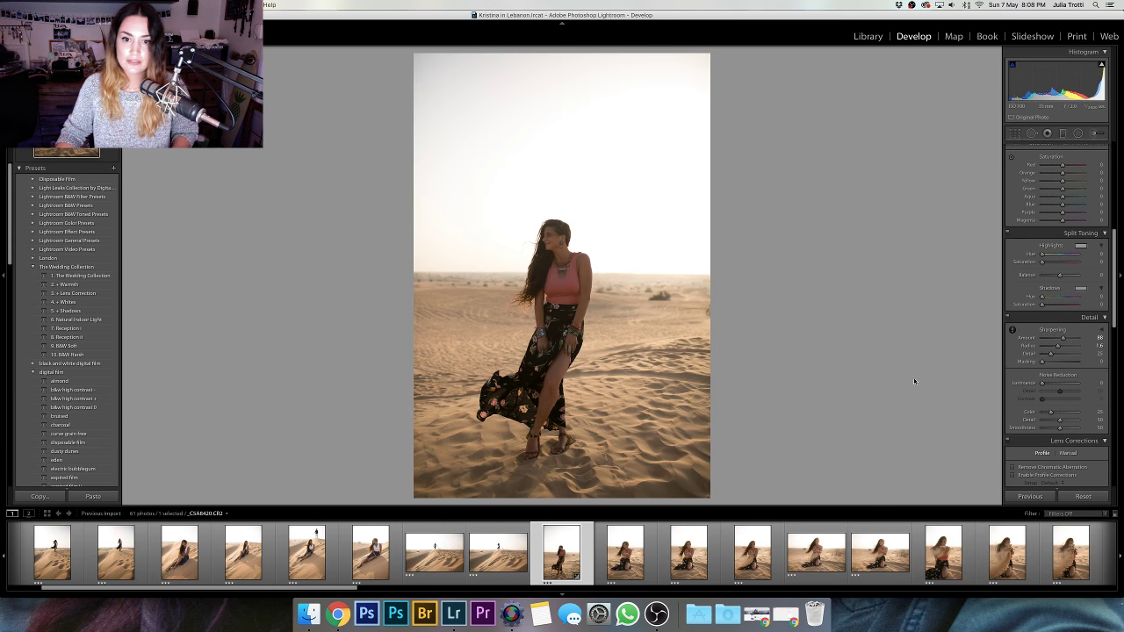
click(535, 284)
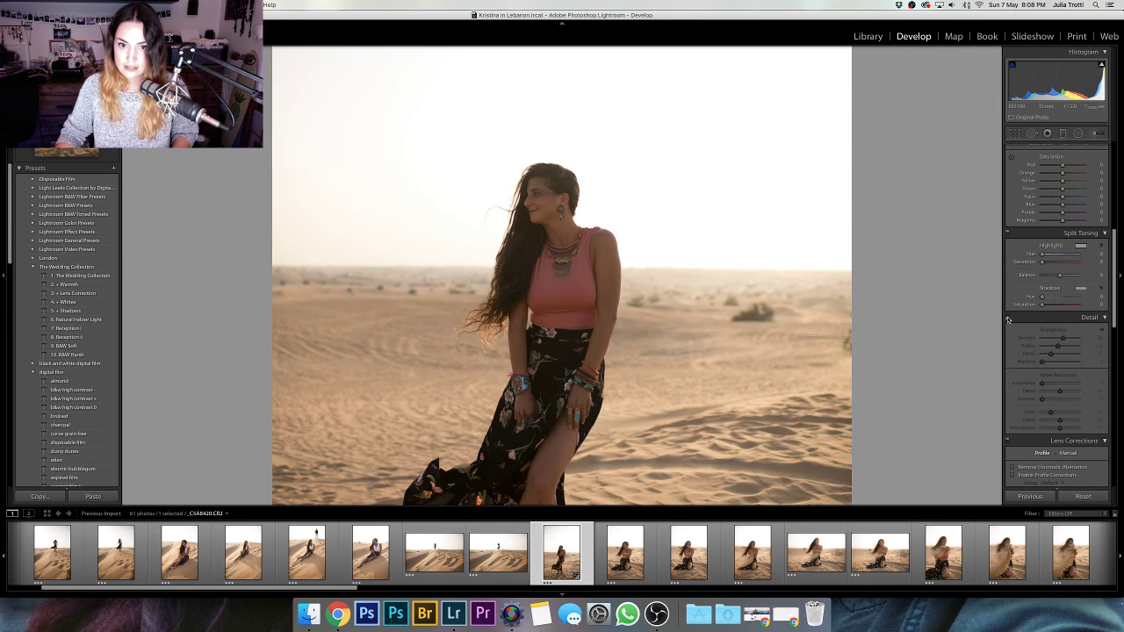
click(1008, 318)
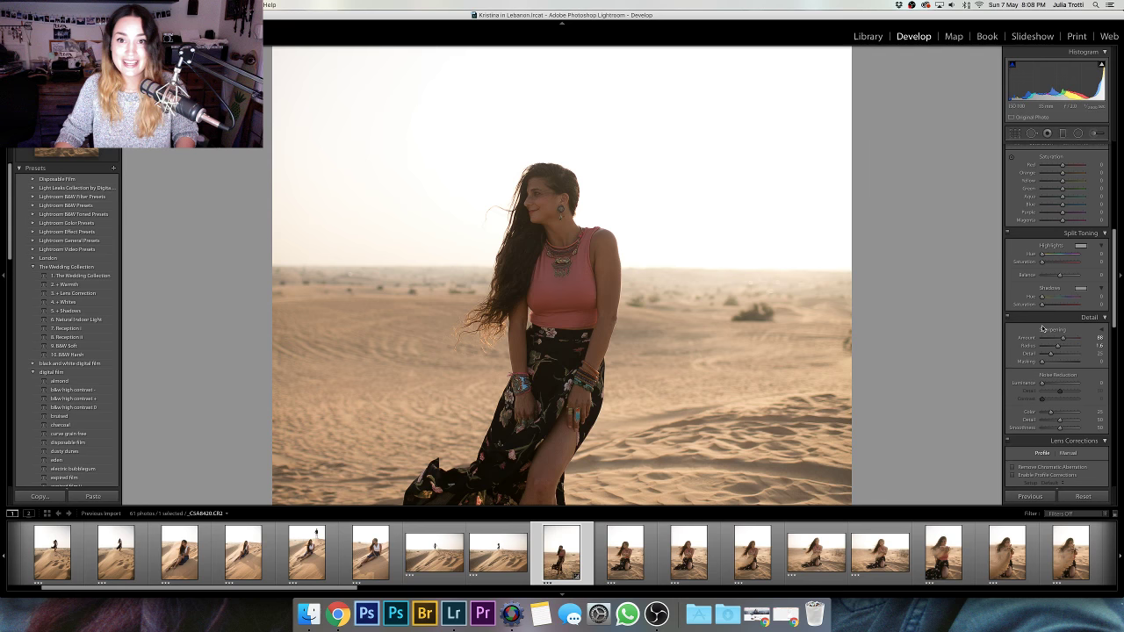
- Raise the photo's exposure to +0.70 and its shadows to +40
scroll(1042, 328, up, 10)
key(z)
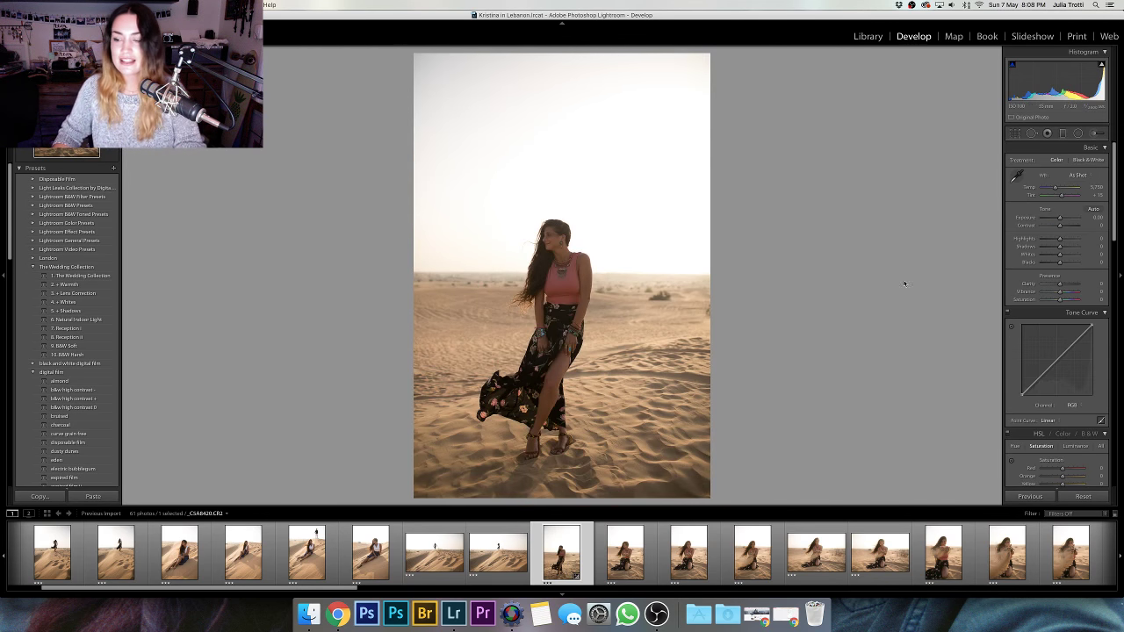
drag(1060, 218, 1063, 220)
drag(1059, 246, 1066, 245)
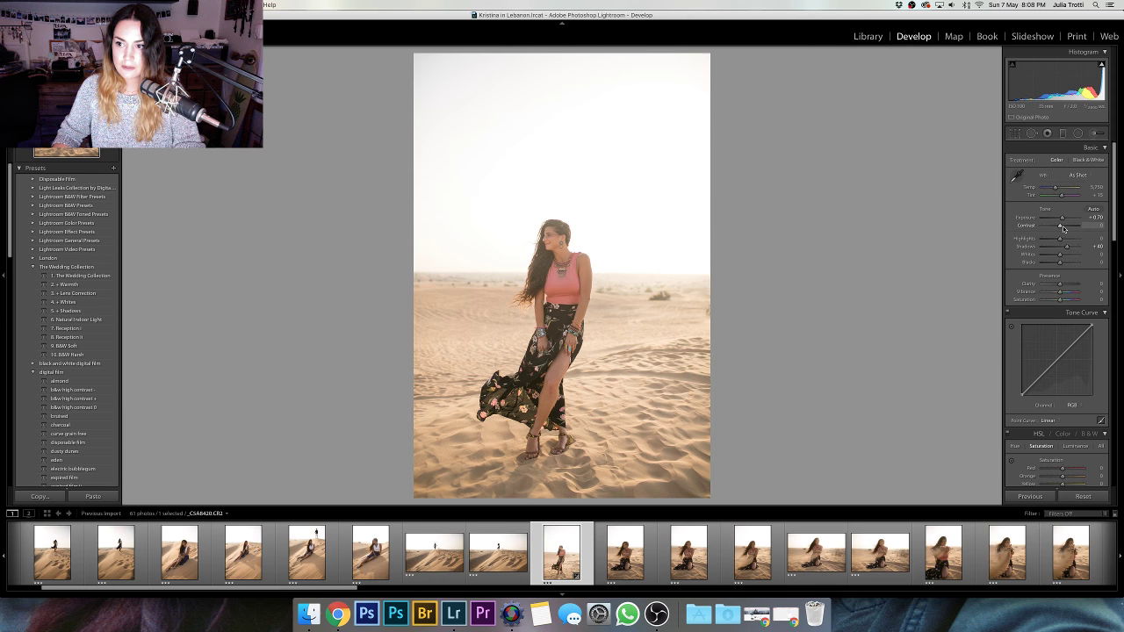
- Set the contrast to +25, highlights to −50 and blacks to −40, and compare the result with the original photo
drag(1062, 227, 1066, 226)
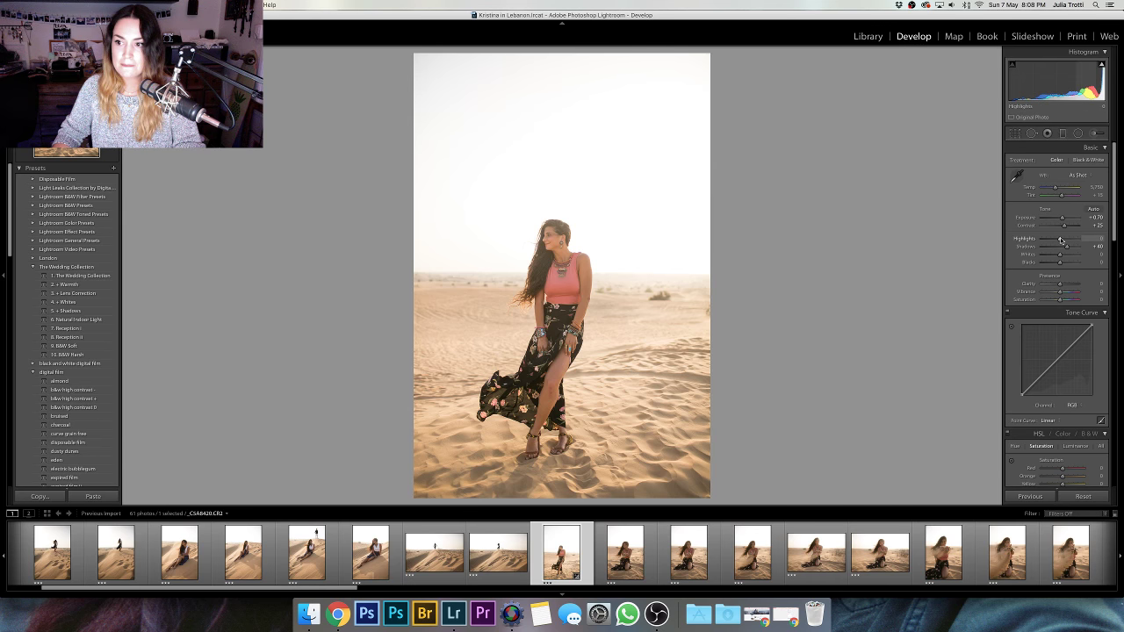
mouse_move(1060, 240)
mouse_down()
mouse_move(1003, 240)
mouse_move(1050, 239)
mouse_up()
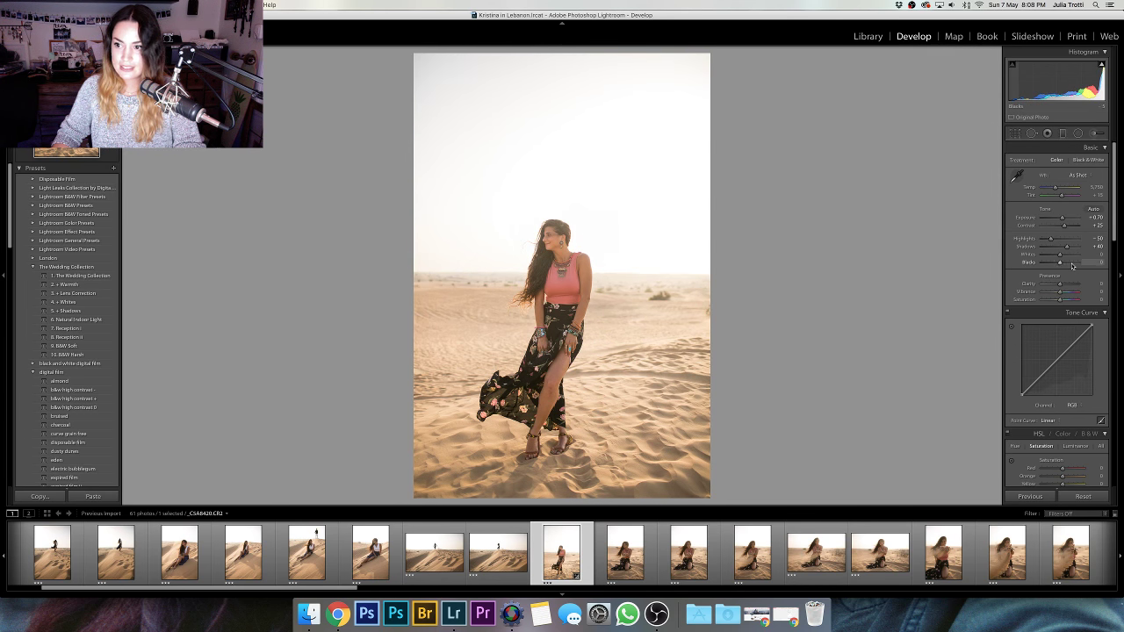
scroll(1072, 266, down, 2)
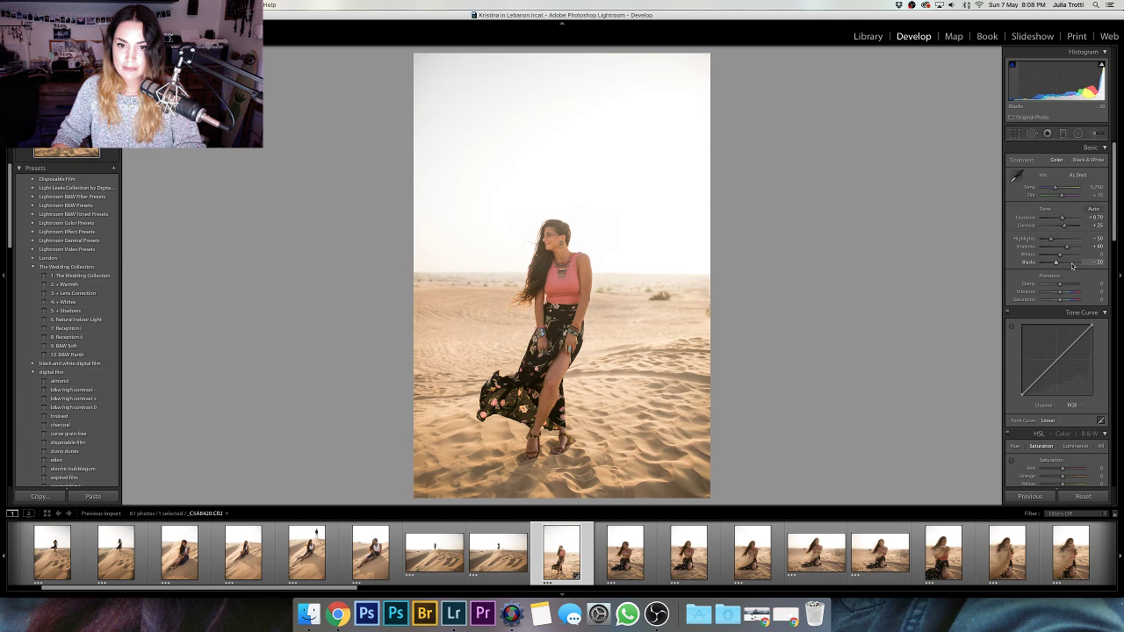
scroll(1072, 266, down, 4)
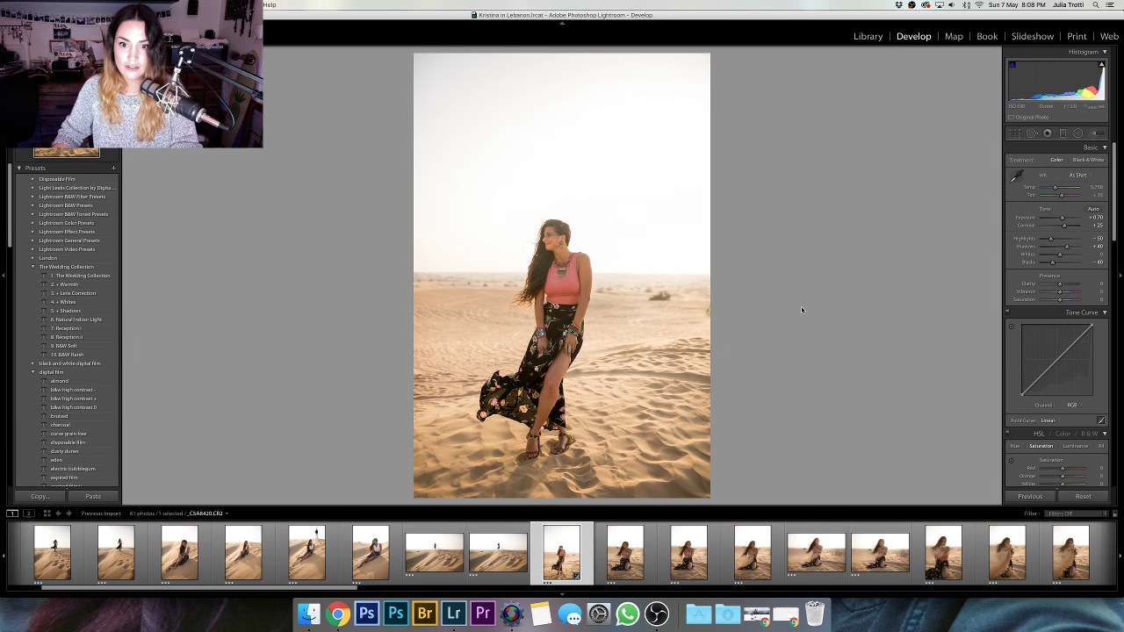
key(backslash)
key(backslash)
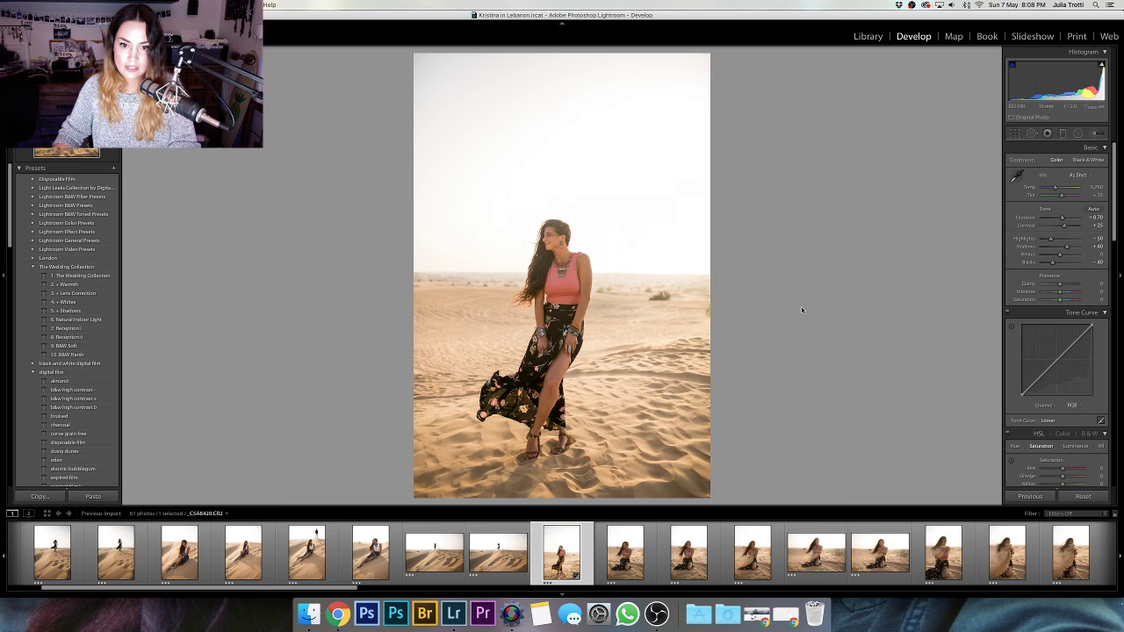
key(backslash)
key(backslash)
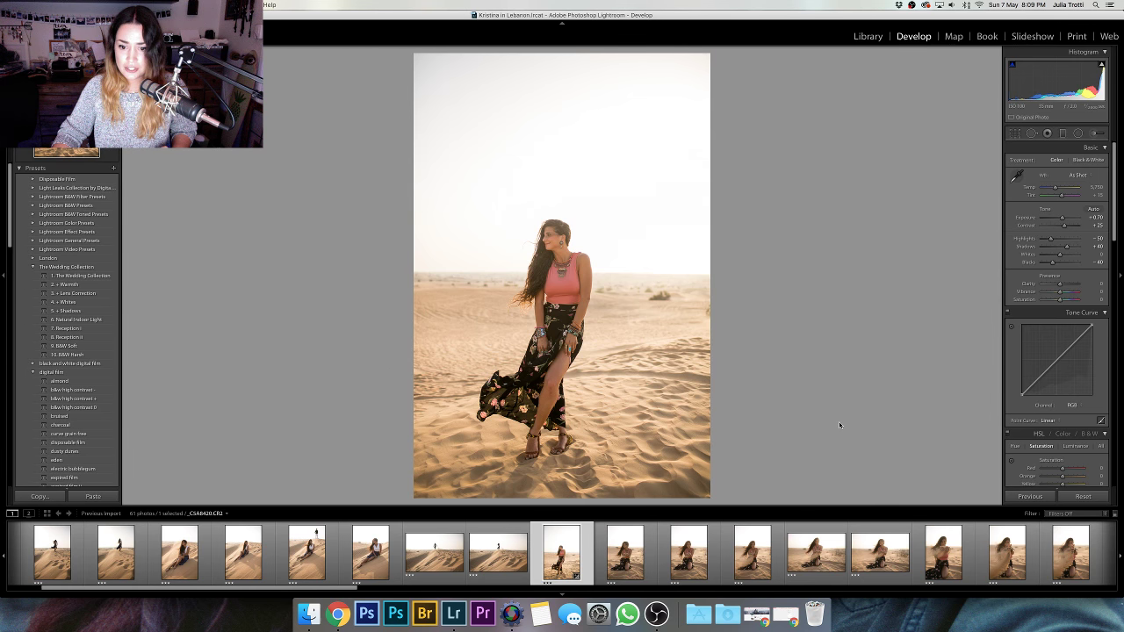
- Enable lens profile corrections with the Canon make, the Canon EF 35mm f/1.4 L USM model and its Adobe profile
scroll(1051, 364, down, 10)
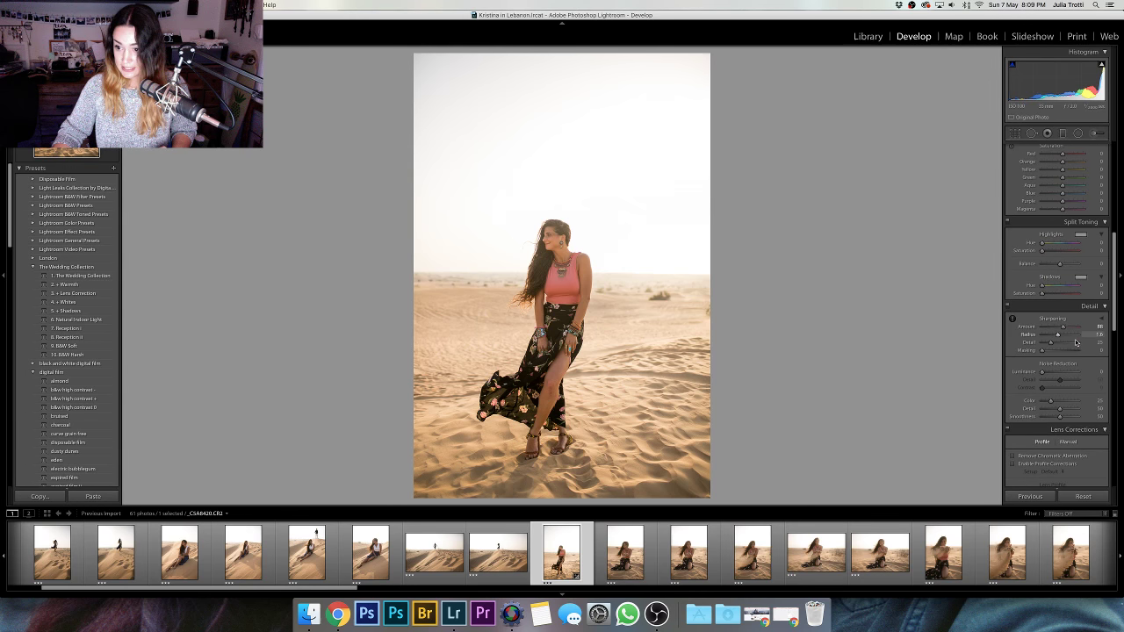
scroll(1076, 342, down, 3)
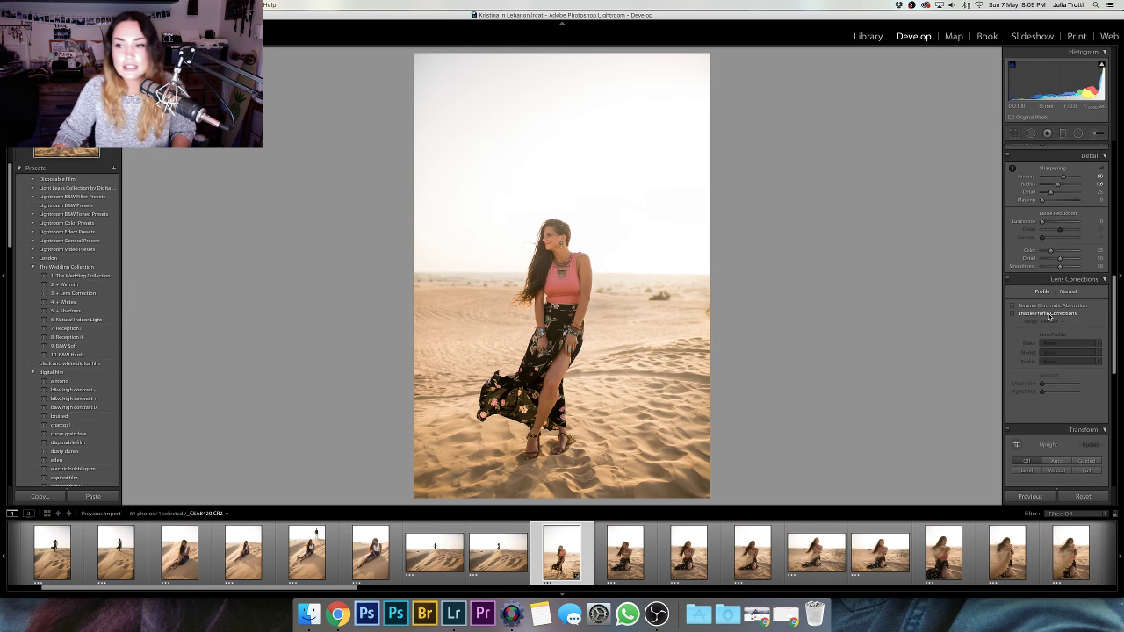
click(1043, 316)
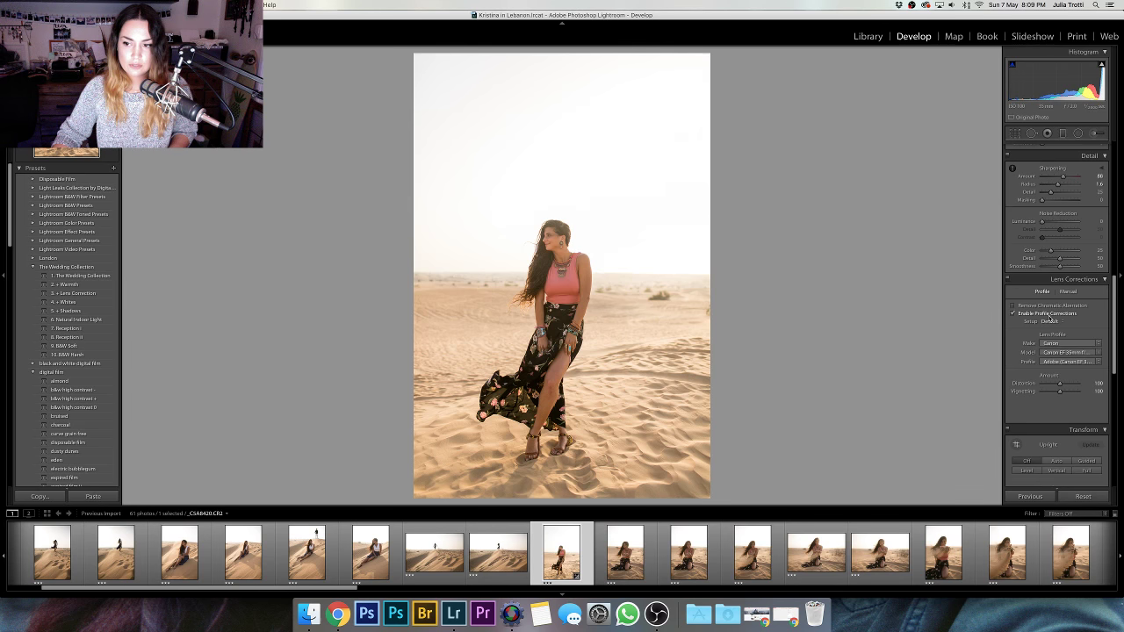
click(1069, 344)
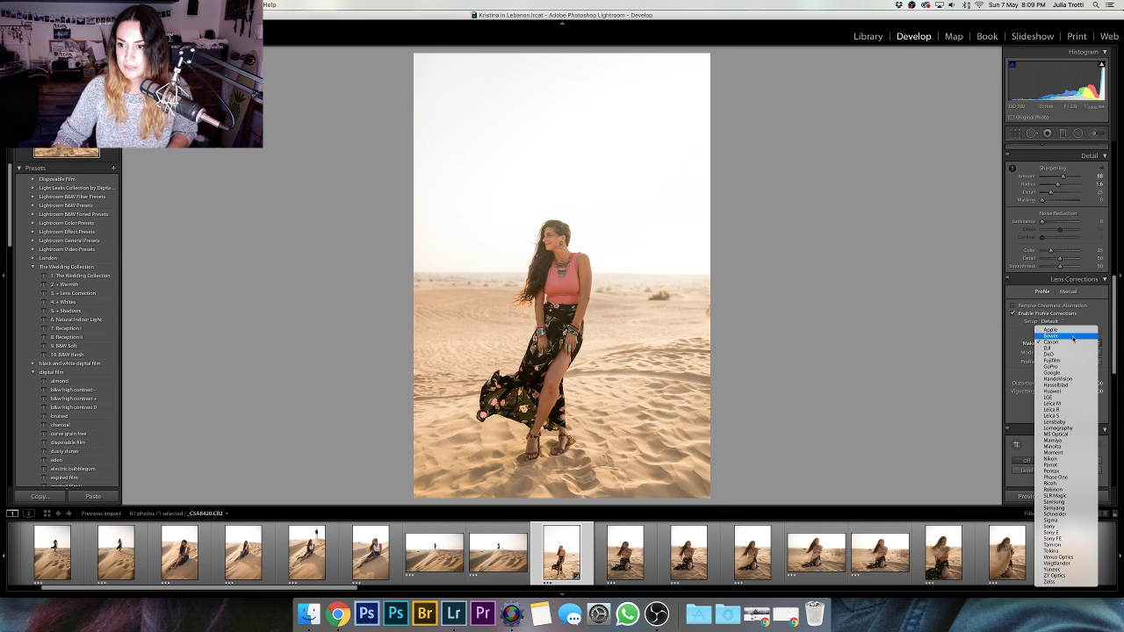
click(1070, 344)
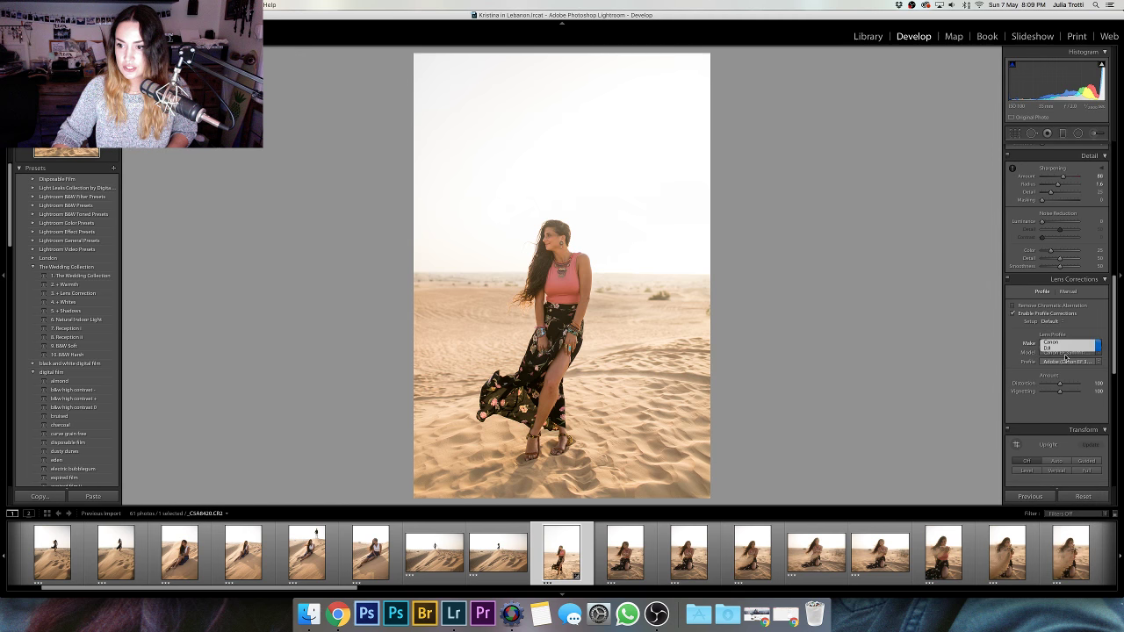
click(1065, 353)
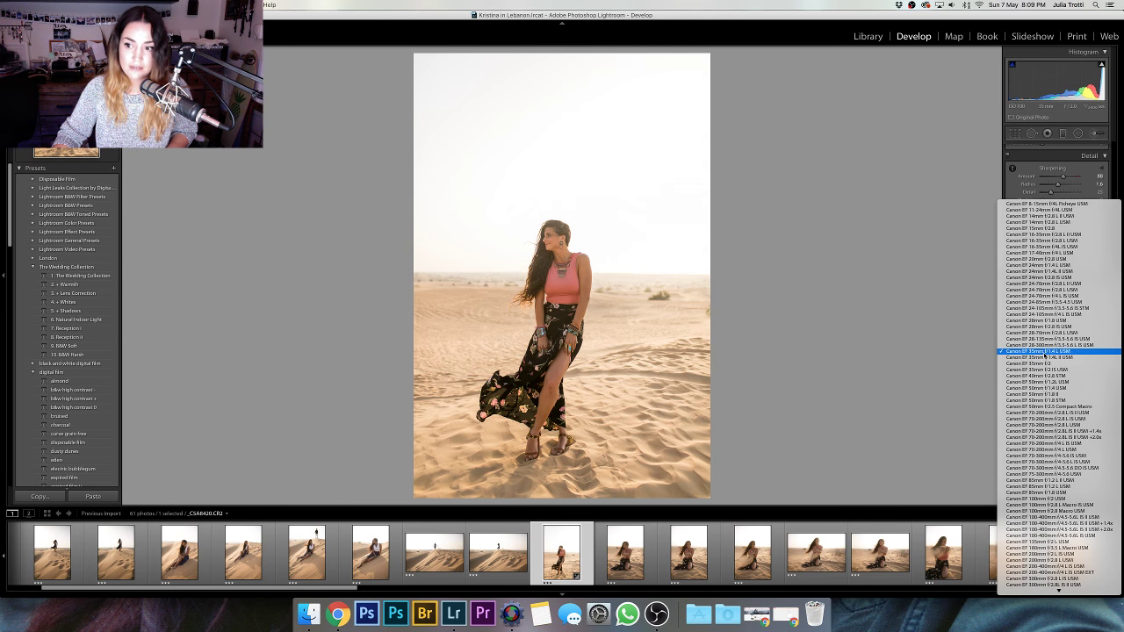
click(1063, 353)
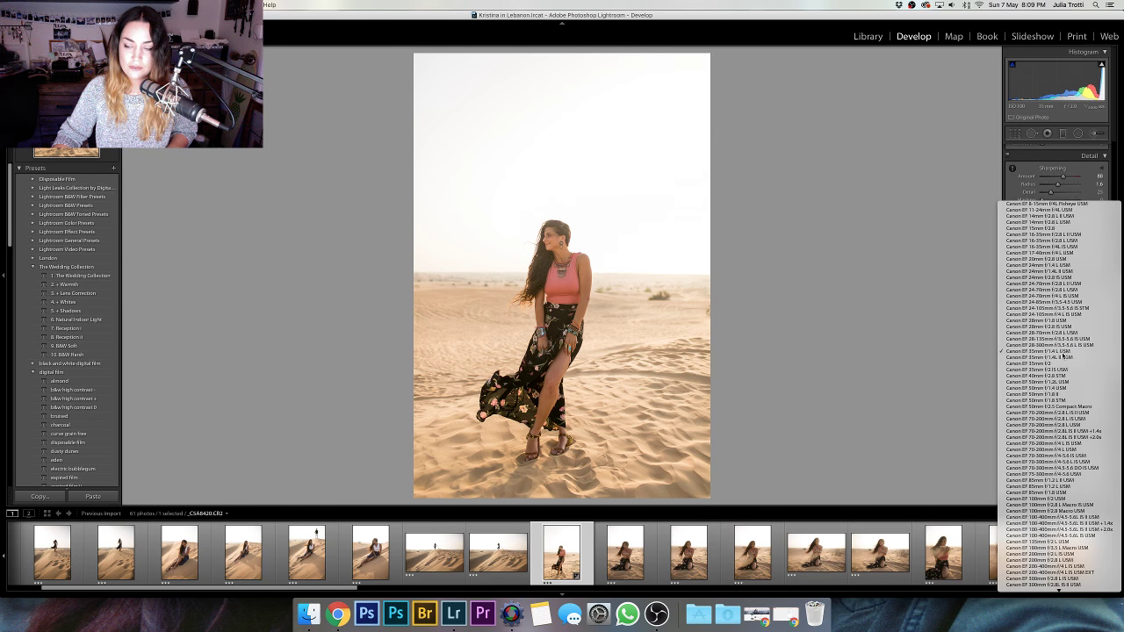
click(1072, 360)
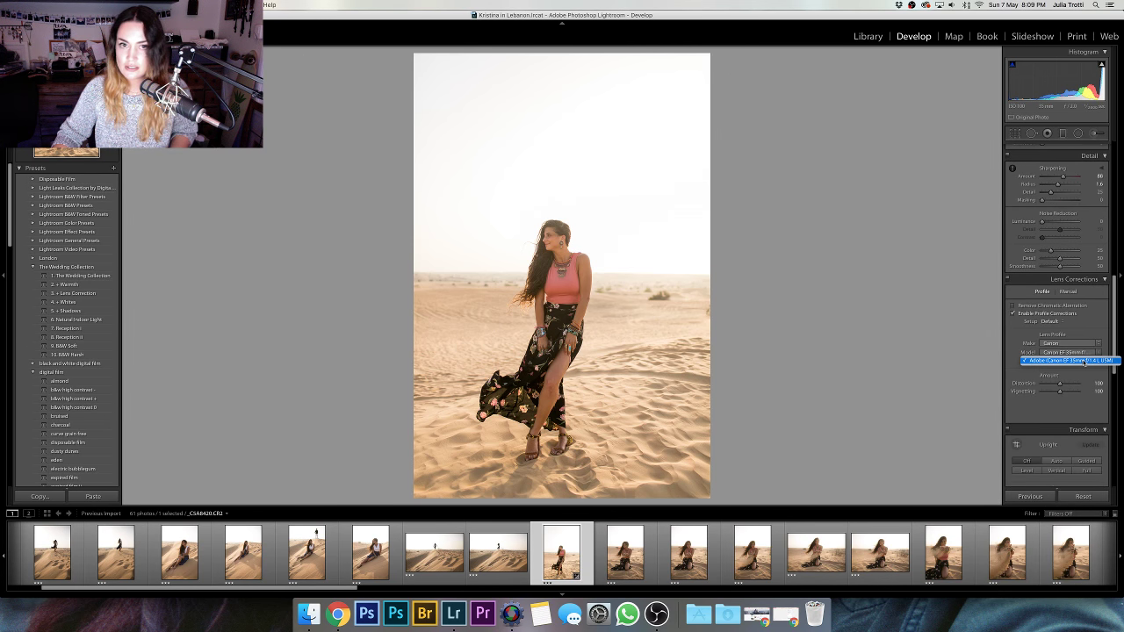
click(1083, 360)
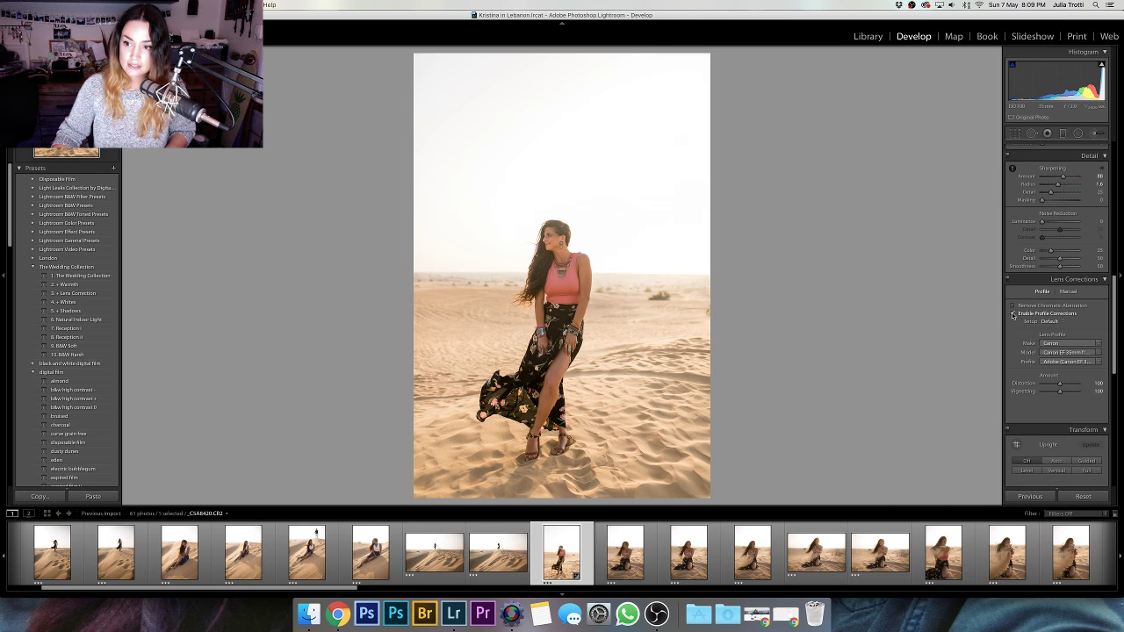
click(1013, 314)
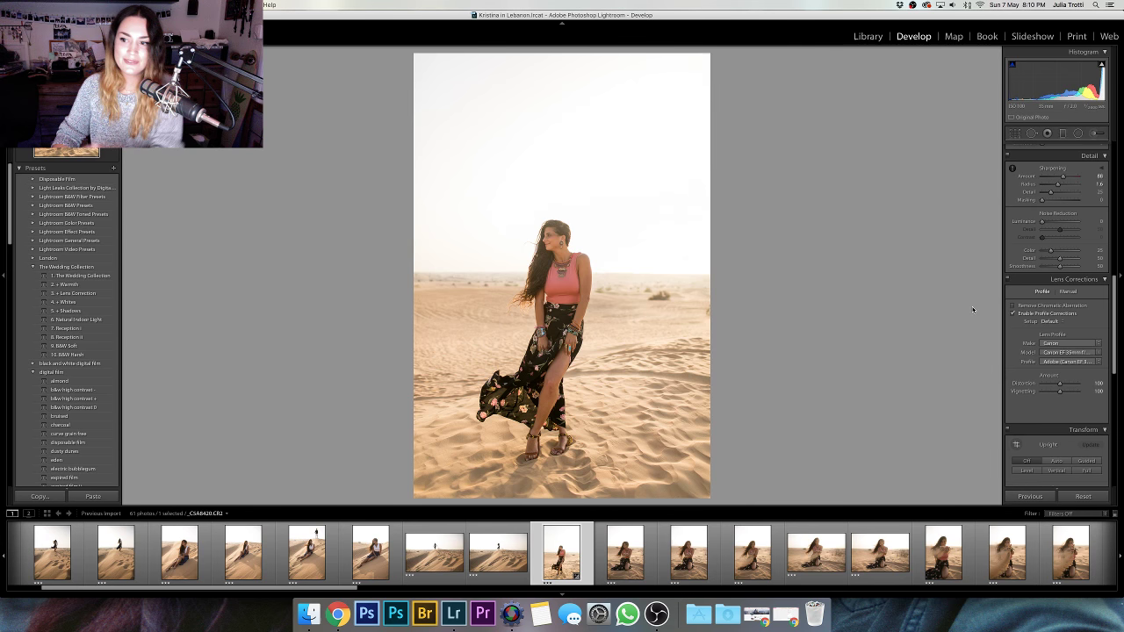
- Set the photo's overall vibrance to +25 and saturation to +5
scroll(1071, 278, up, 10)
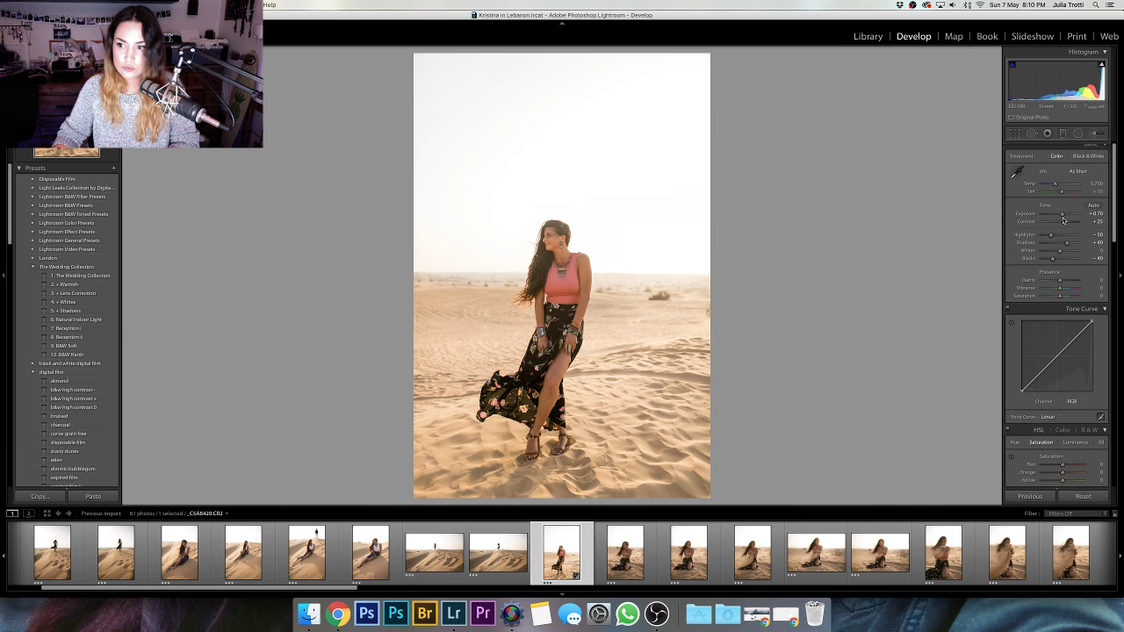
scroll(1063, 228, down, 3)
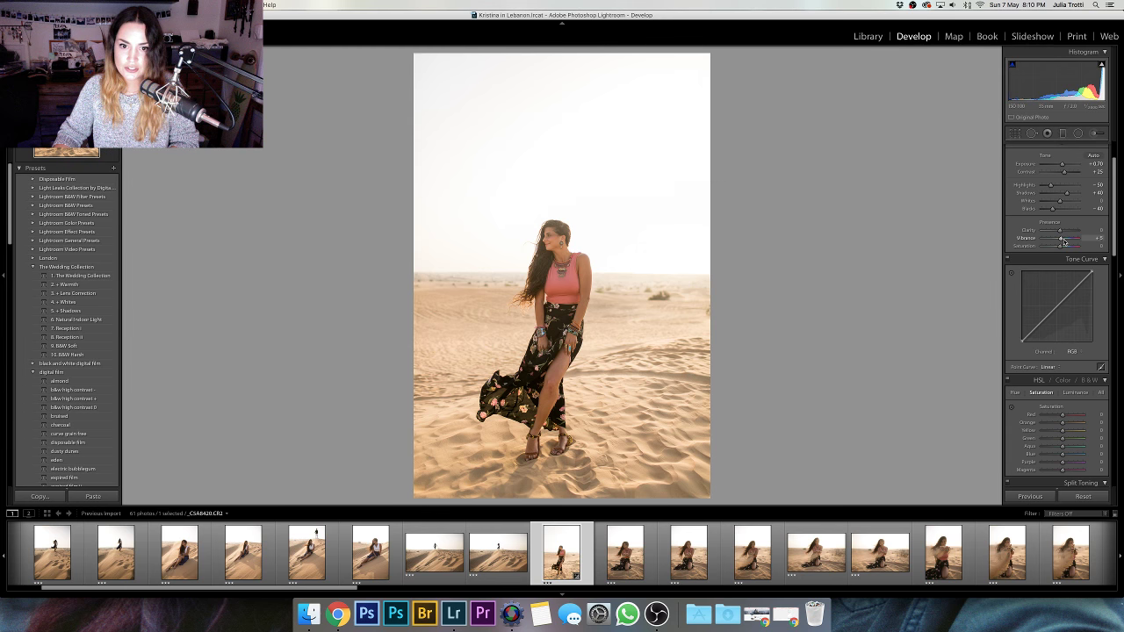
drag(1061, 240, 1065, 242)
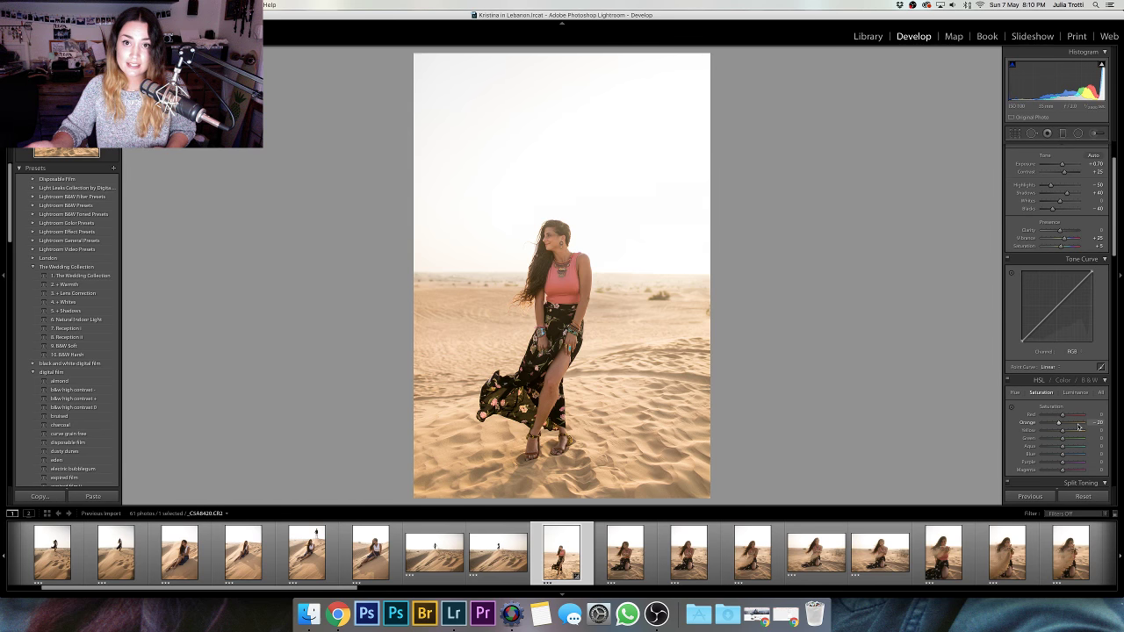
- Set the HSL orange saturation to −10, orange luminance to +10 and yellow luminance to −12
drag(1078, 427, 1071, 426)
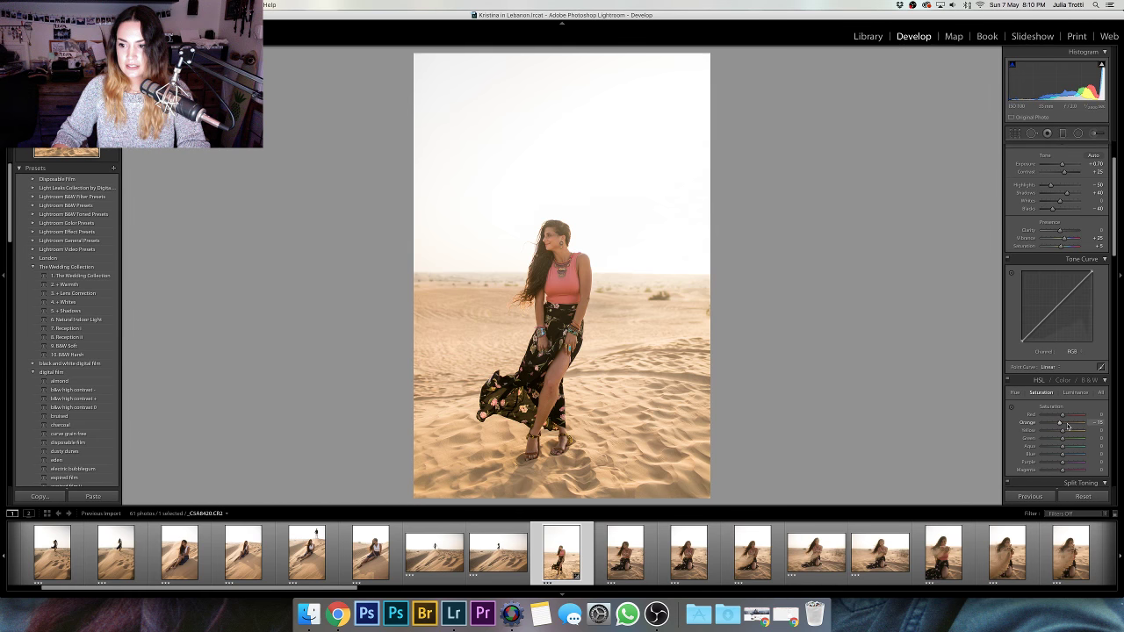
click(1075, 392)
drag(1062, 430, 1058, 434)
double_click(1029, 424)
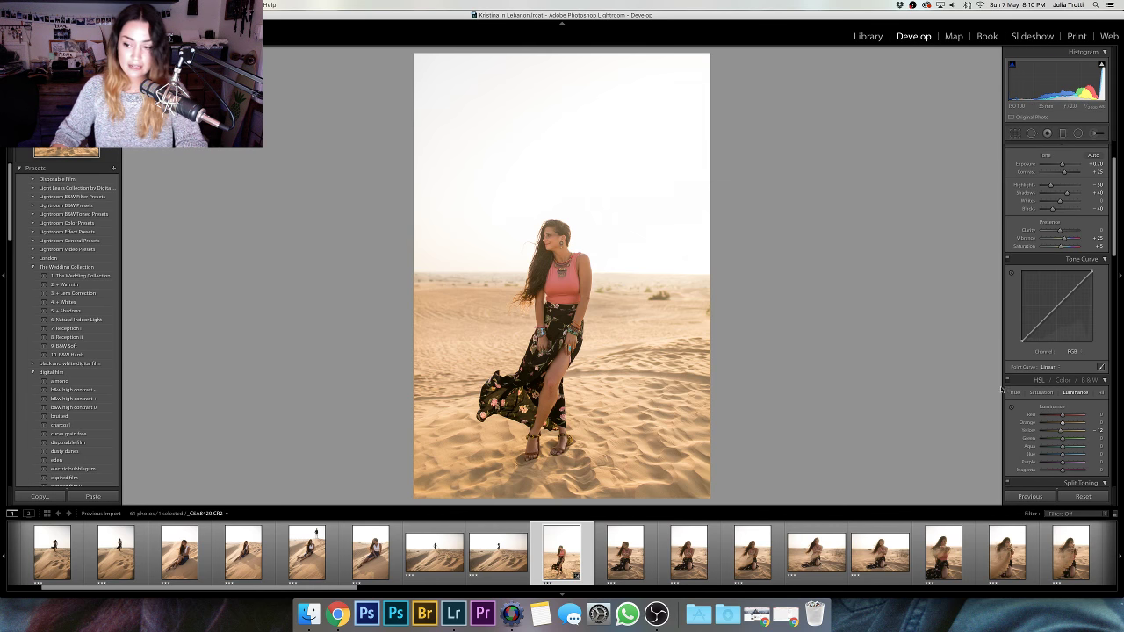
drag(1061, 423, 1066, 425)
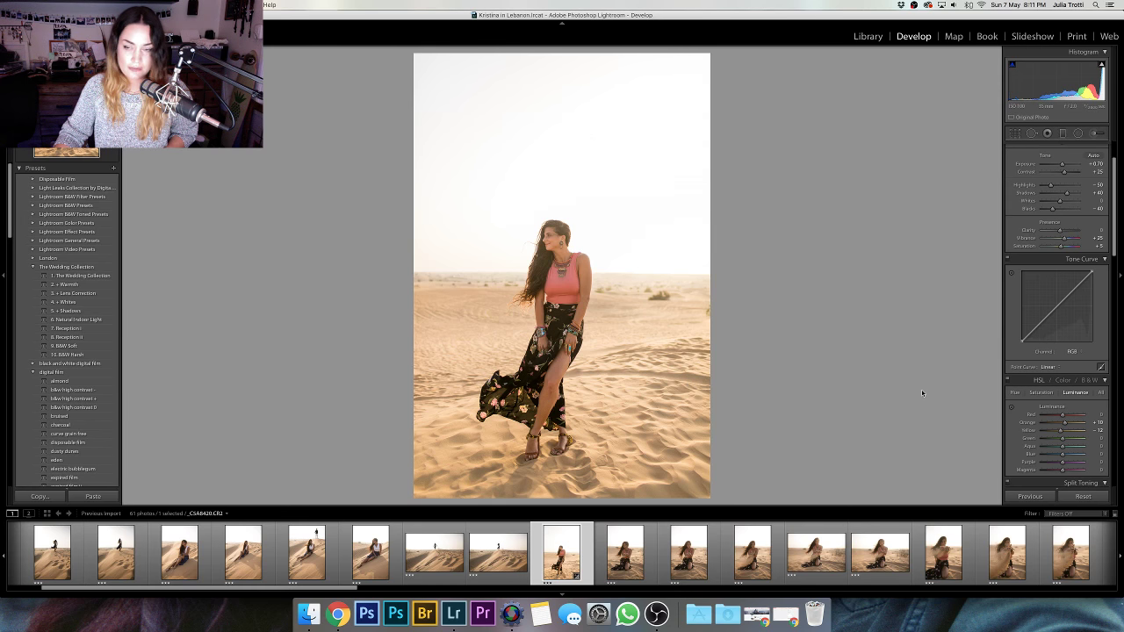
- Set the HSL magenta saturation to +15 and the purple saturation to −5
scroll(1054, 411, down, 2)
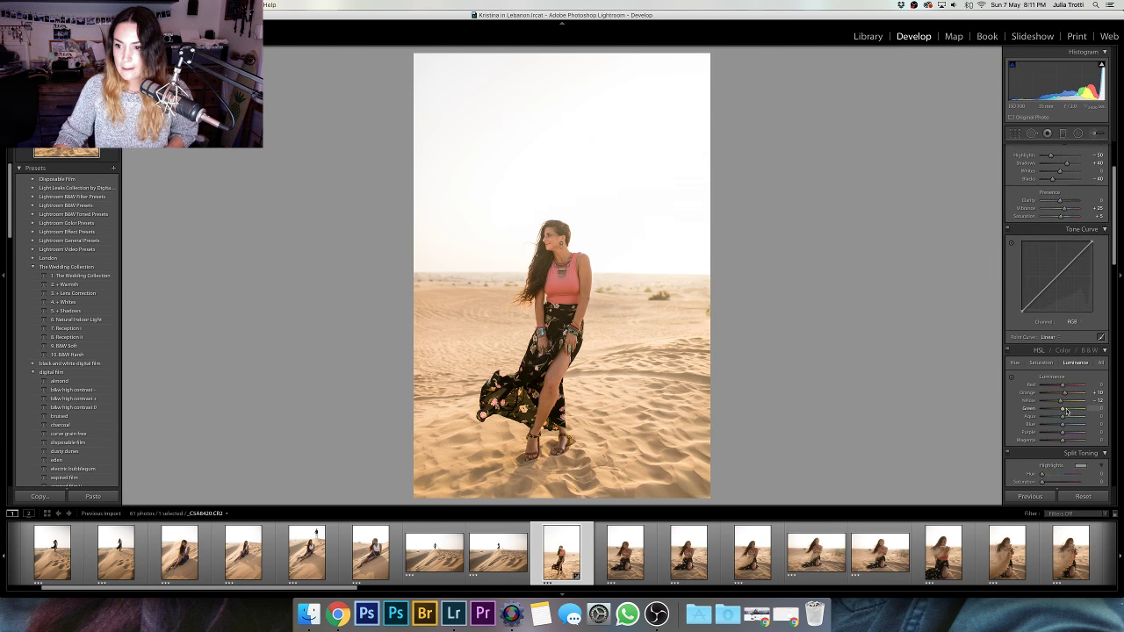
click(1041, 362)
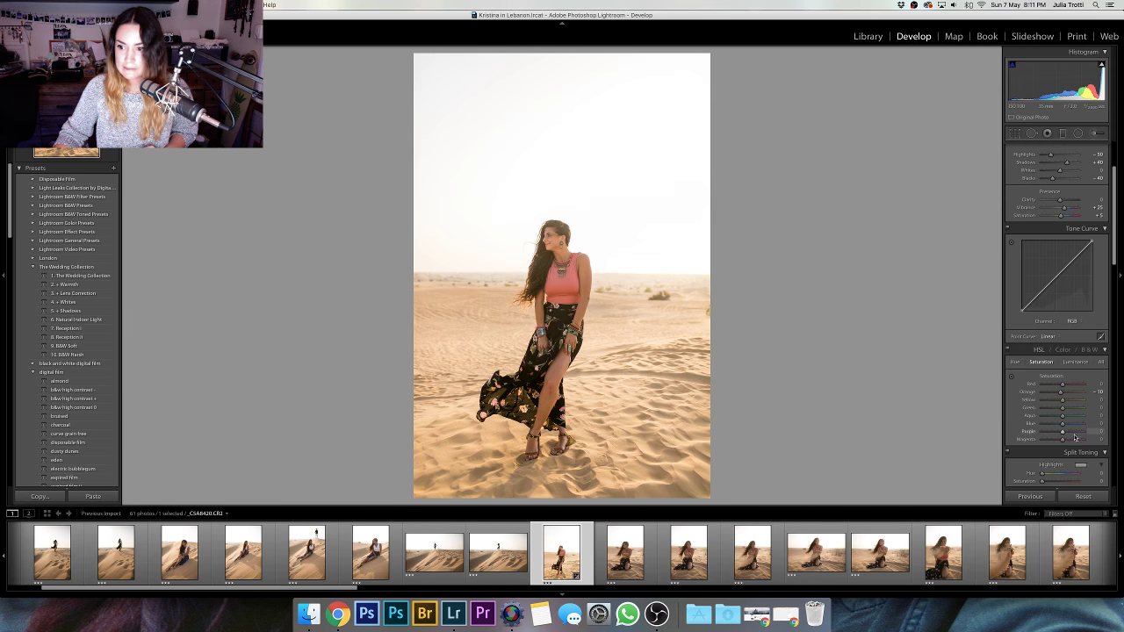
click(1070, 441)
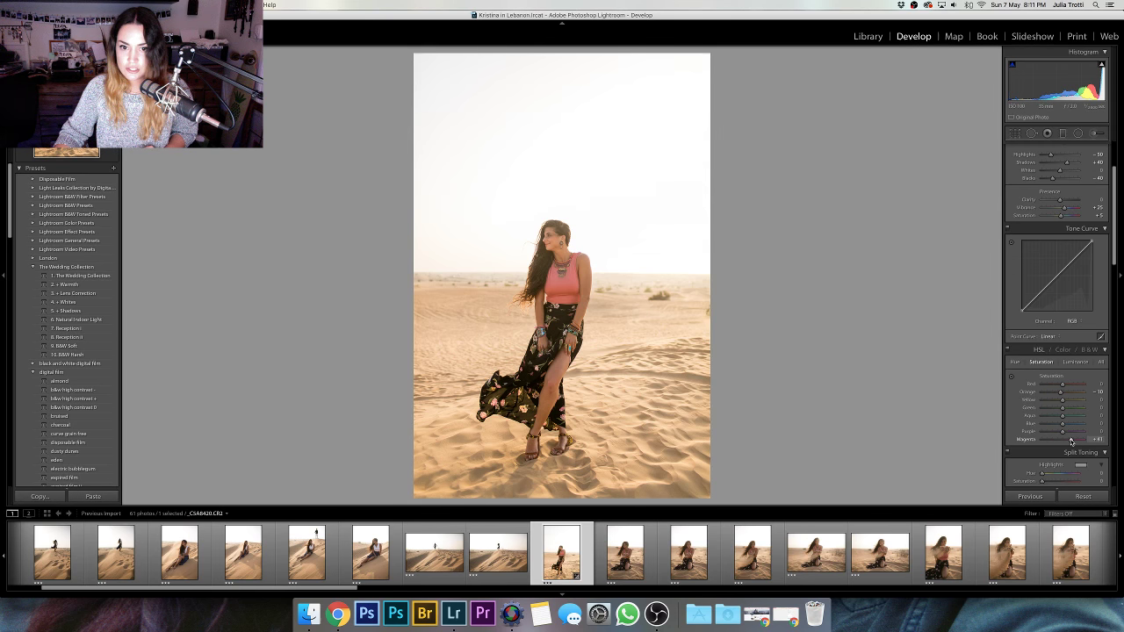
drag(1070, 440, 1054, 433)
double_click(1054, 433)
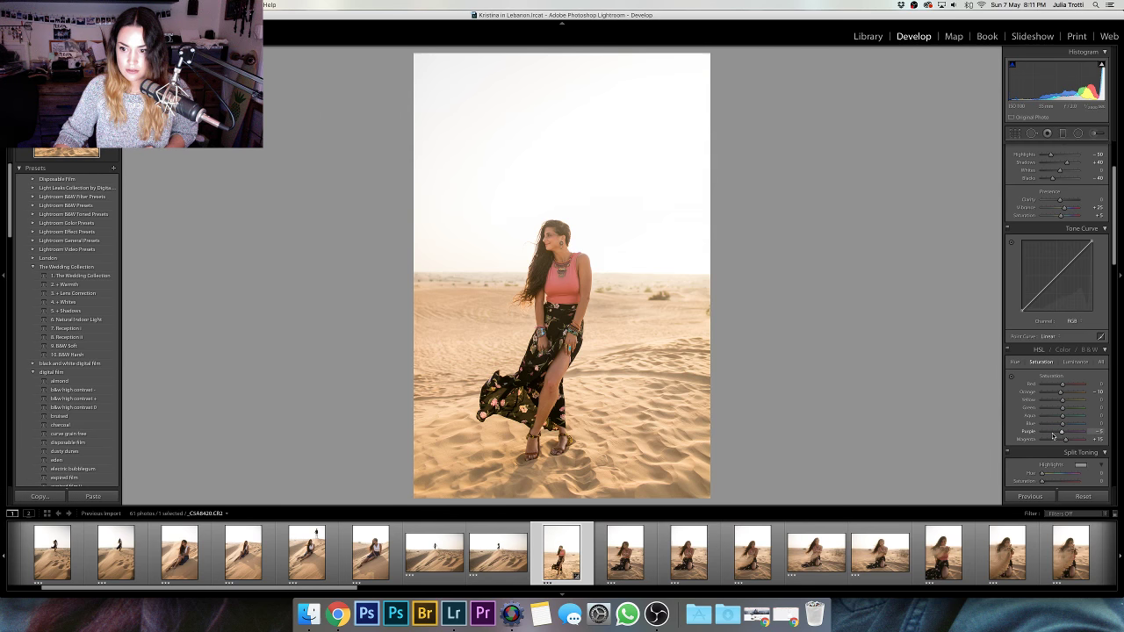
- Set the red hue to -33 and the HSL saturation to red +13, green +38, aqua +24 and purple +25
mouse_move(1062, 384)
mouse_down()
mouse_move(1076, 387)
mouse_move(1057, 388)
mouse_up()
click(1015, 361)
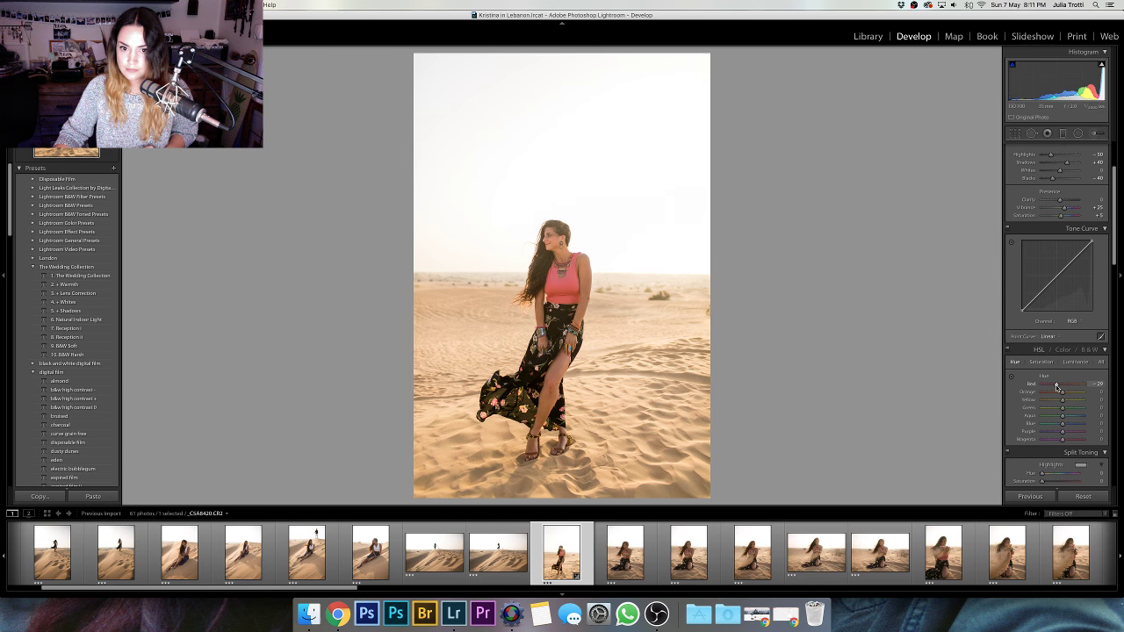
click(1040, 362)
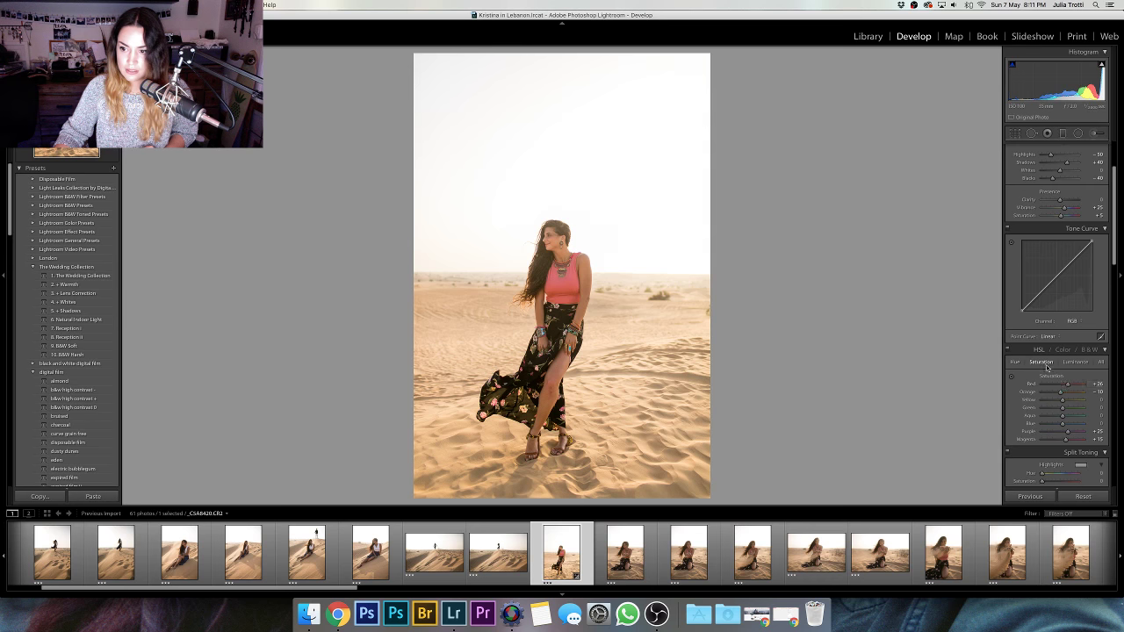
drag(1062, 386, 1072, 387)
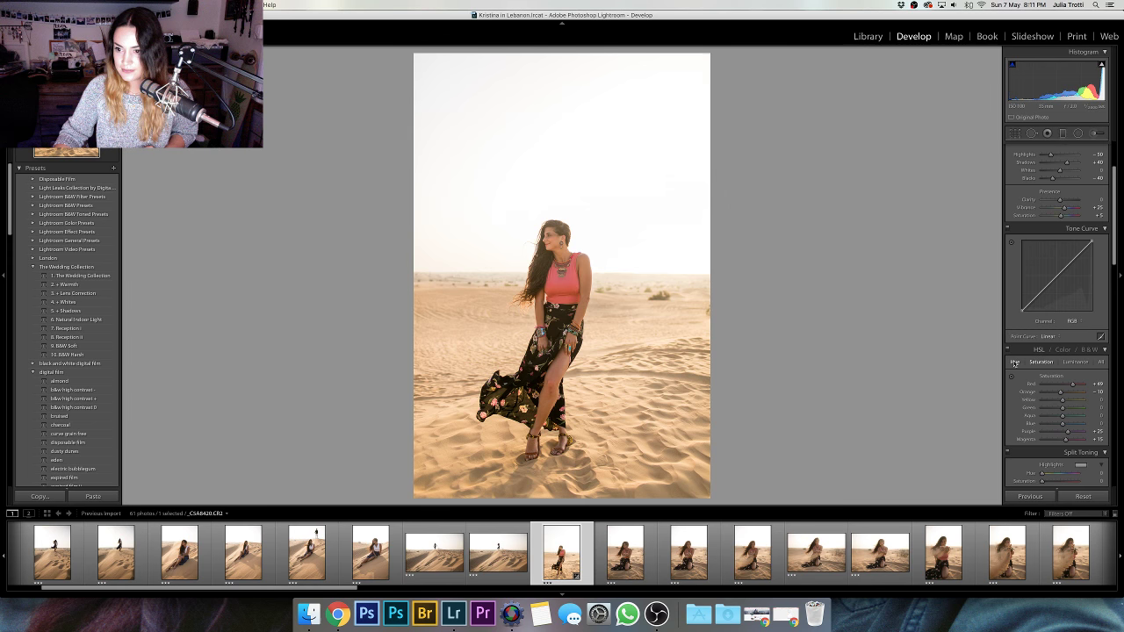
click(1015, 362)
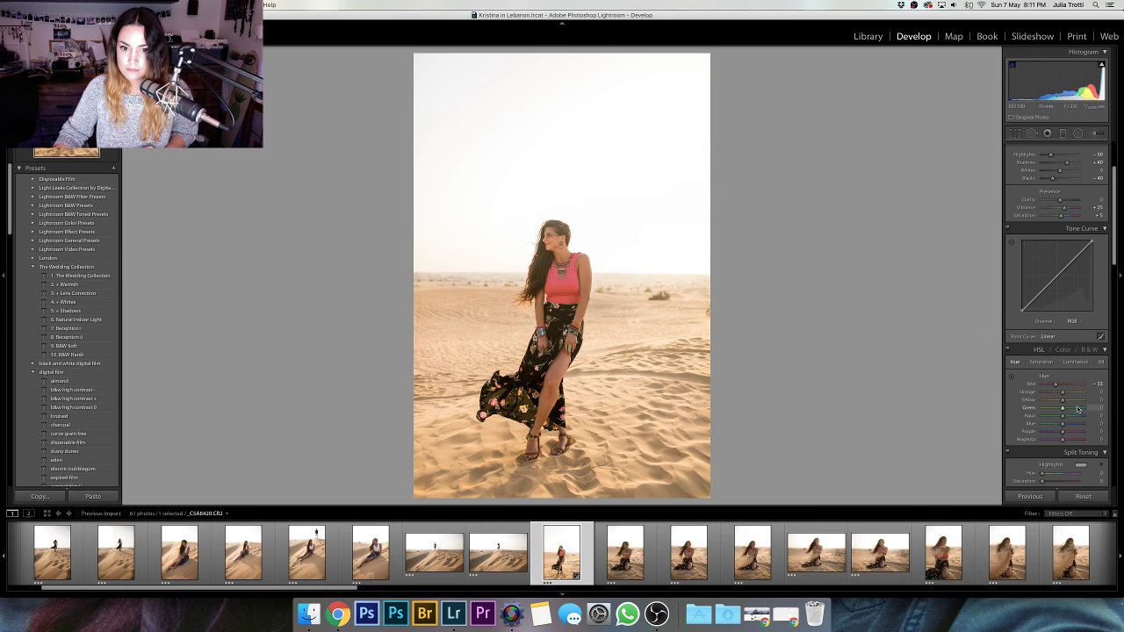
key(super+alt+shift+s)
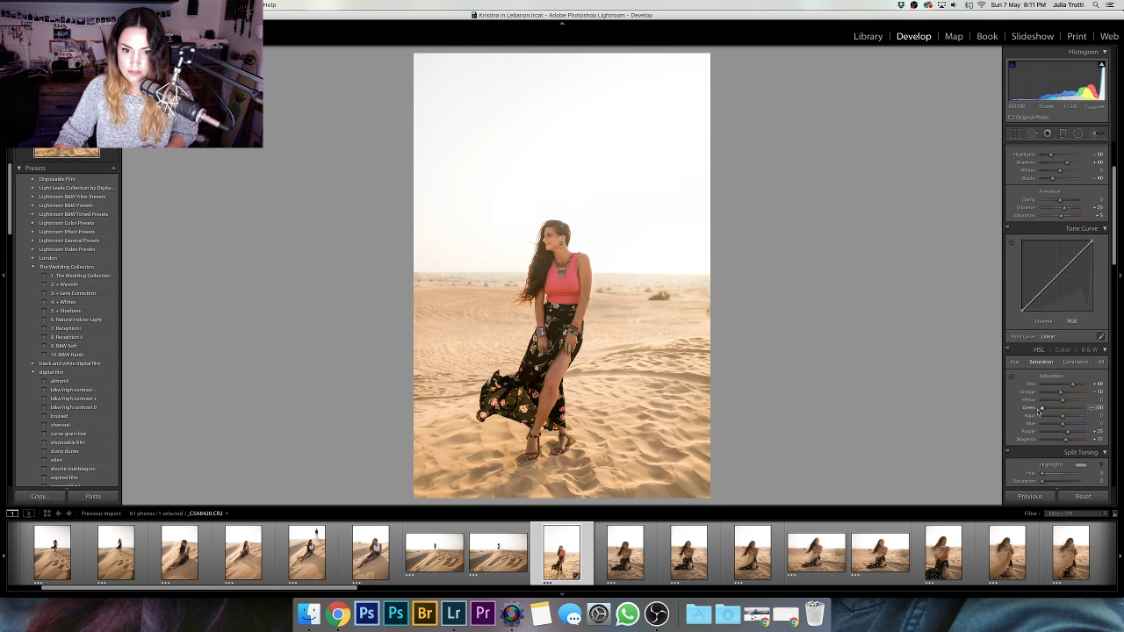
drag(1079, 411, 1065, 386)
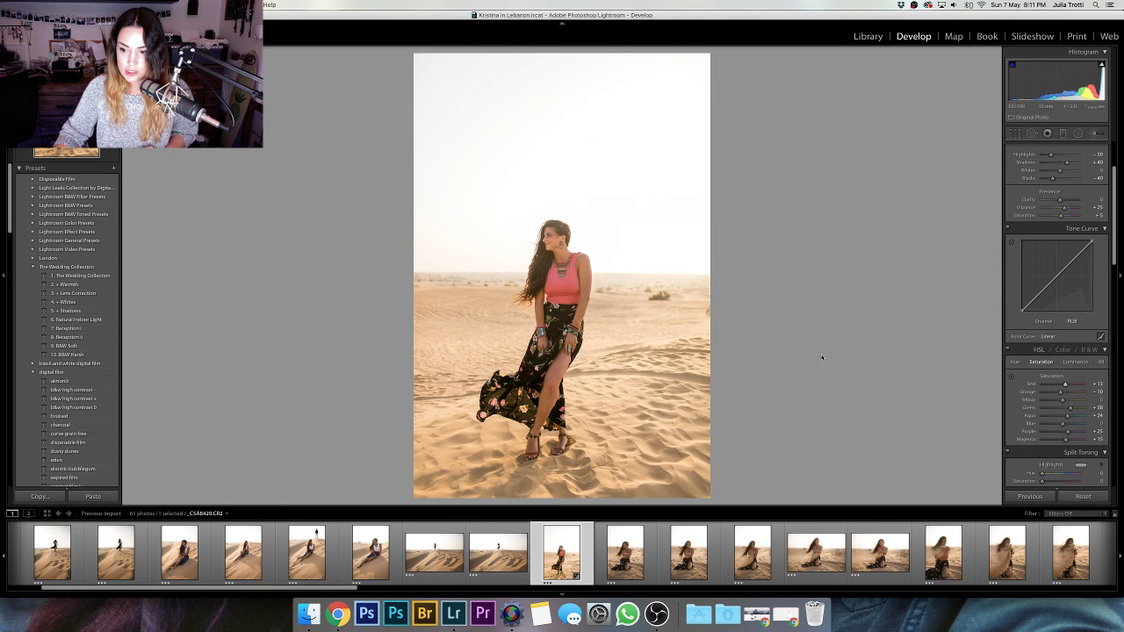
- Compare the edited portrait with its unedited version several times
key(backslash)
key(backslash)
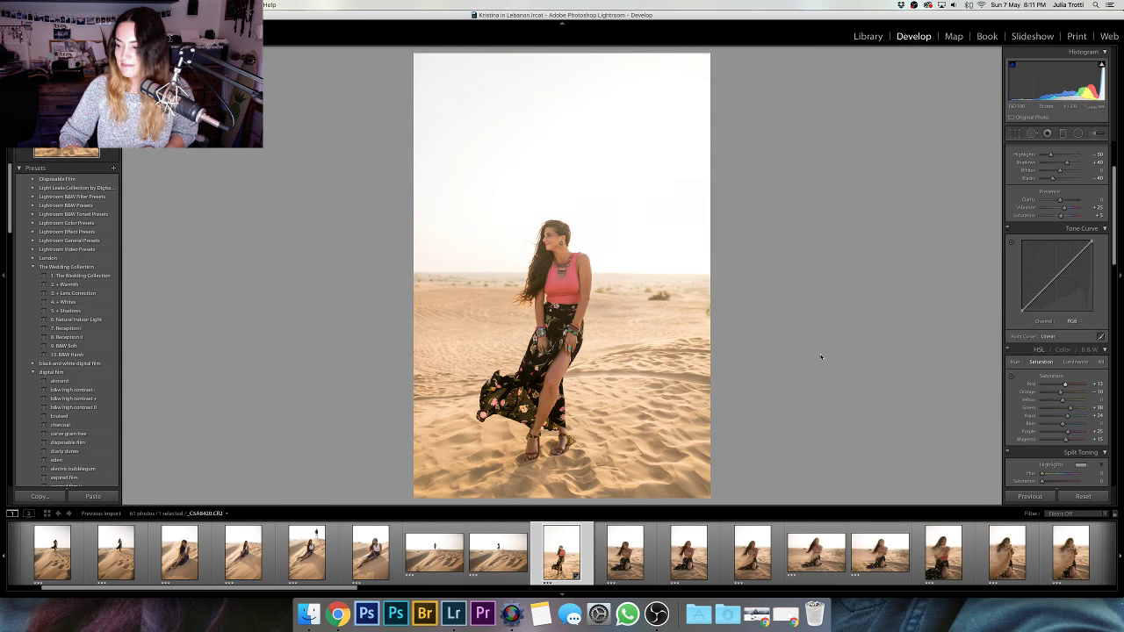
key(backslash)
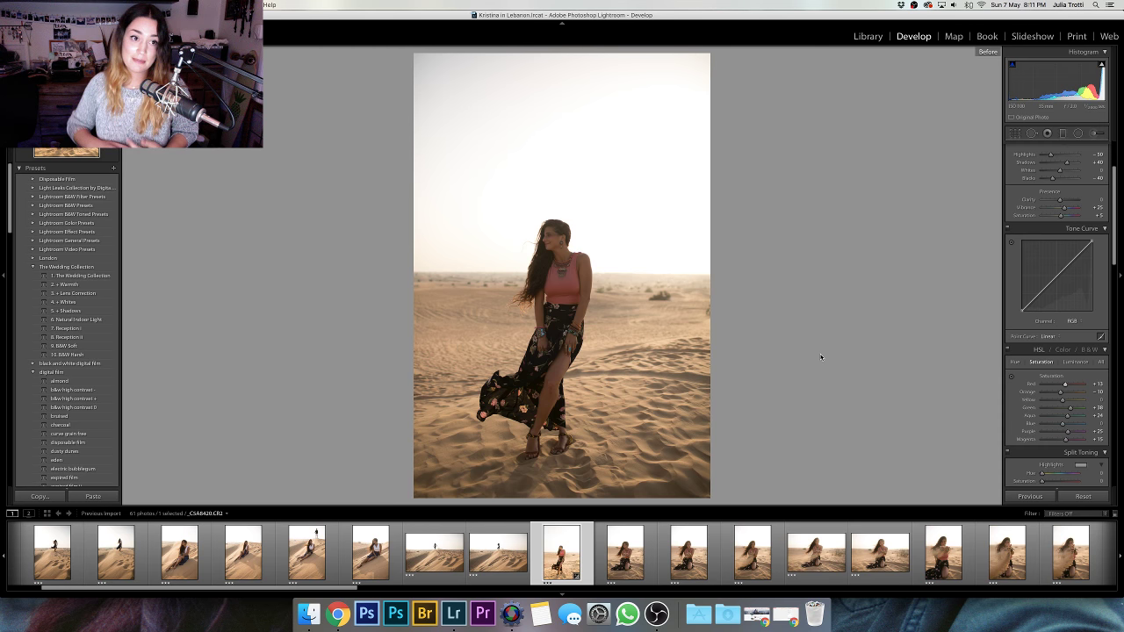
key(backslash)
key(backslash)
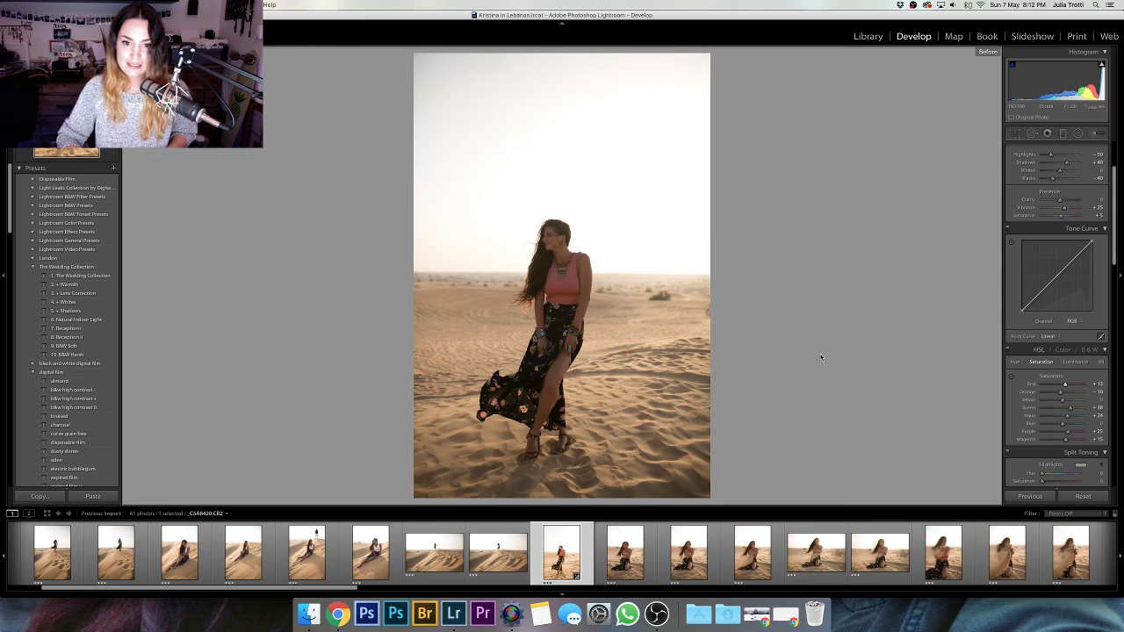
key(backslash)
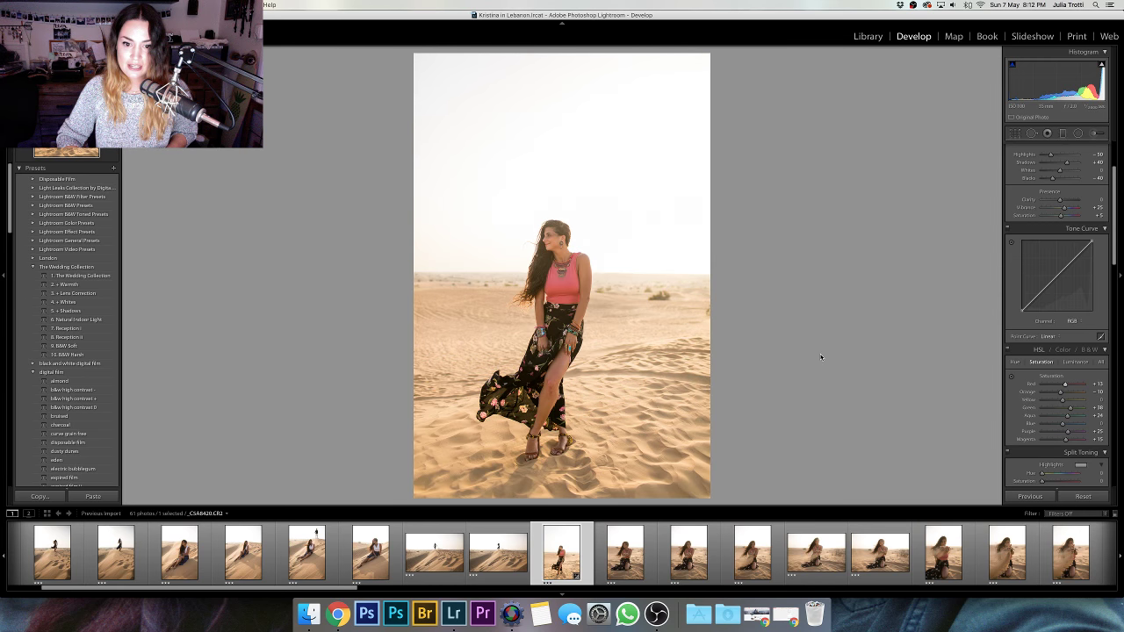
key(backslash)
key(backslash)
key(backslash)
key(backslash)
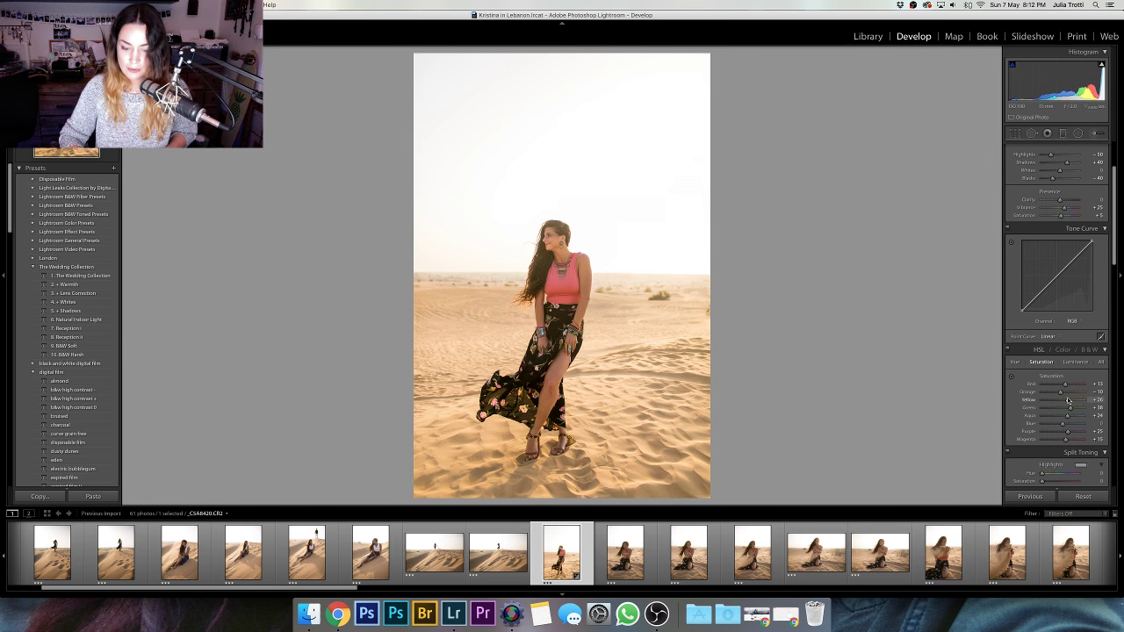
- Extend the selection from the edited portrait to the ten earlier photos and synchronize its develop settings to them, excluding crop
scroll(1067, 401, up, 3)
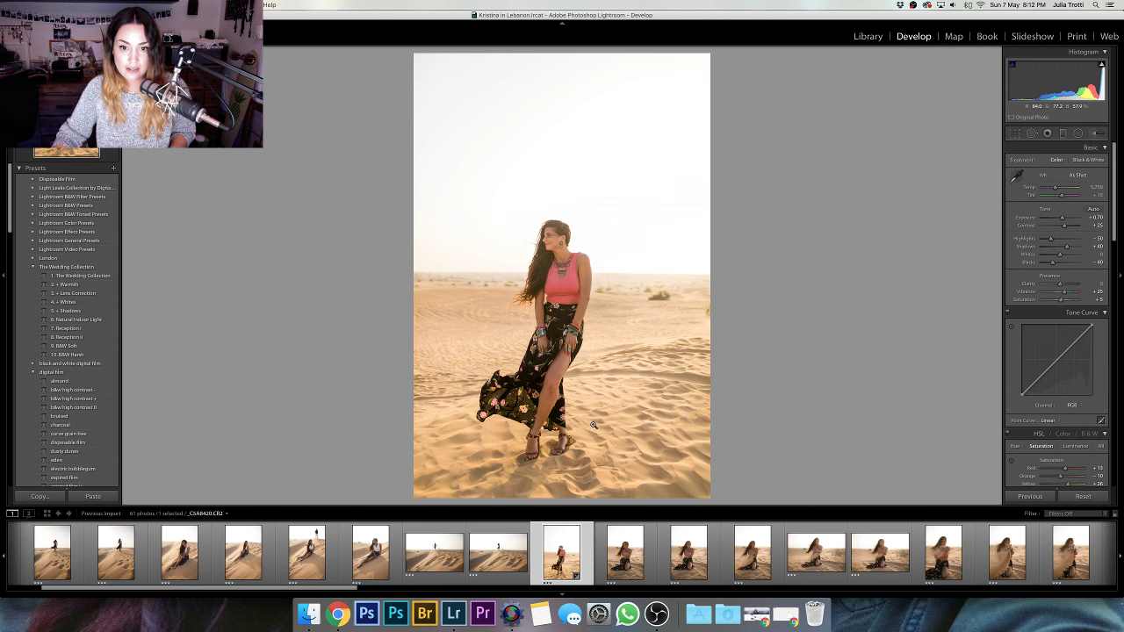
key(shift+Left)
key(shift+Left)
key(shift+Left)
key(shift+Left)
key(shift+Left)
key(shift+Left)
key(shift+Left)
key(shift+Left)
key(shift+Left)
key(shift+Left)
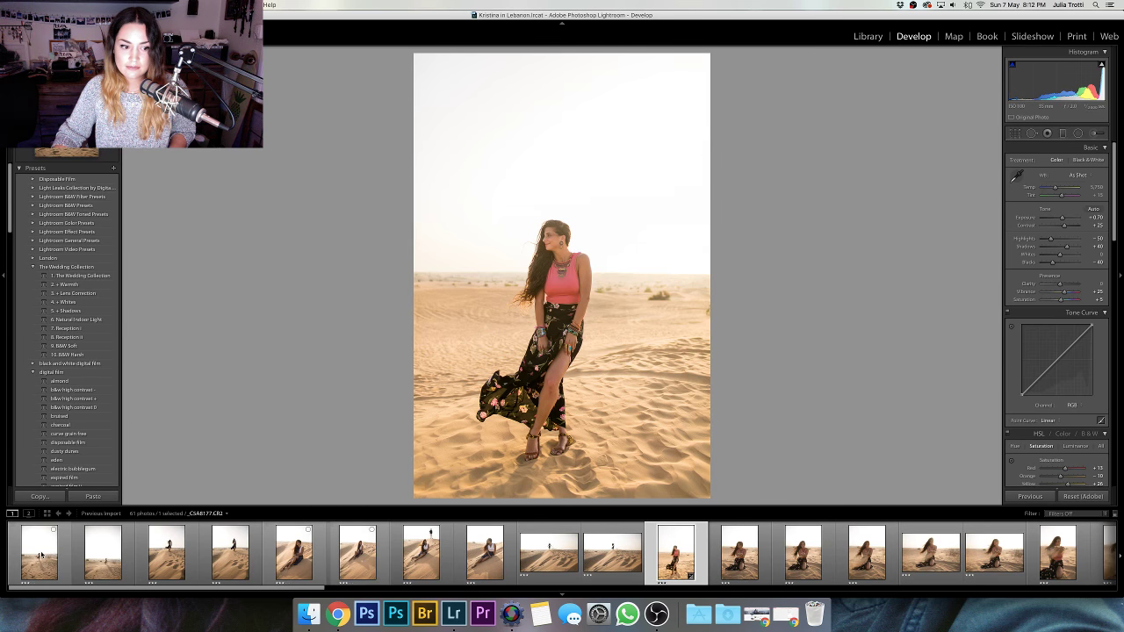
click(1036, 496)
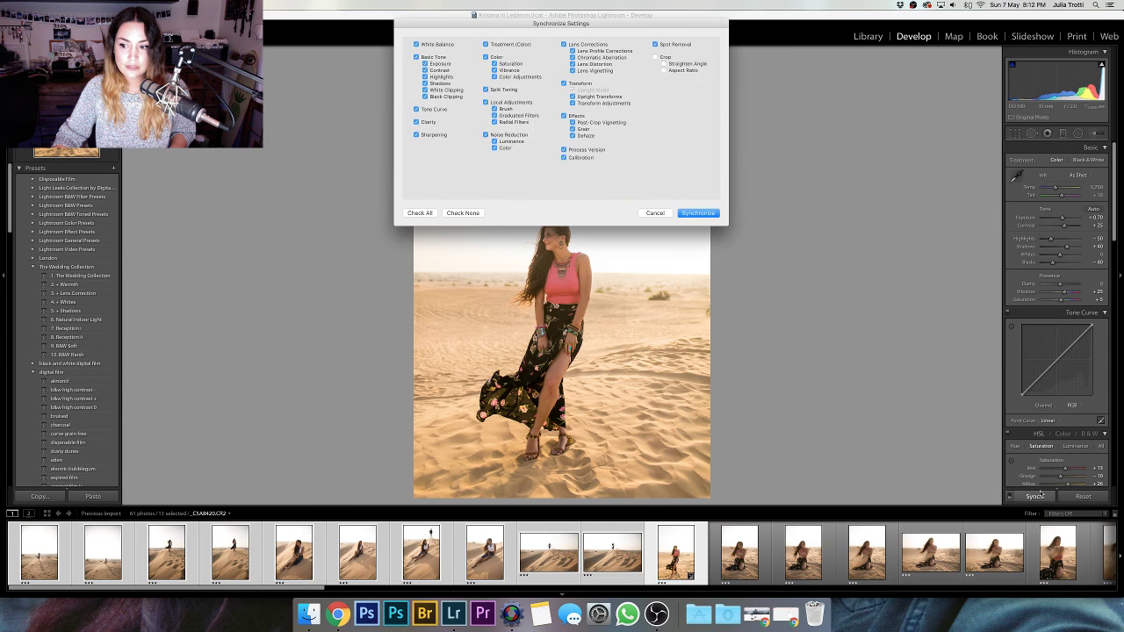
key(Return)
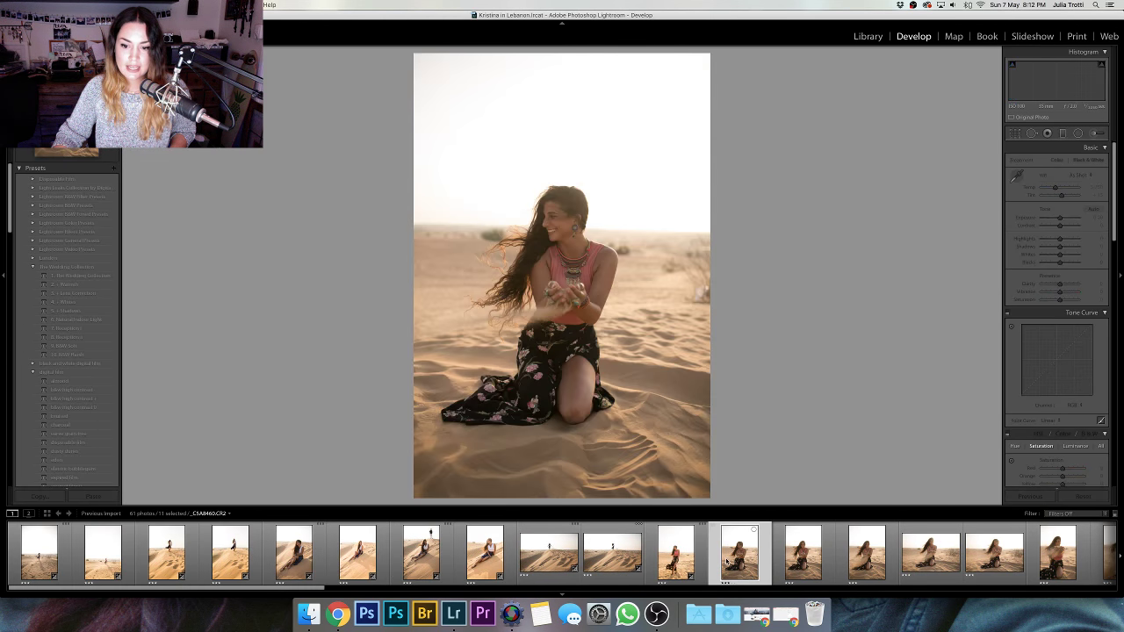
- Select the remaining photos through the end of the filmstrip and synchronize the edited portrait's develop settings to them, excluding crop
scroll(790, 559, down, 6)
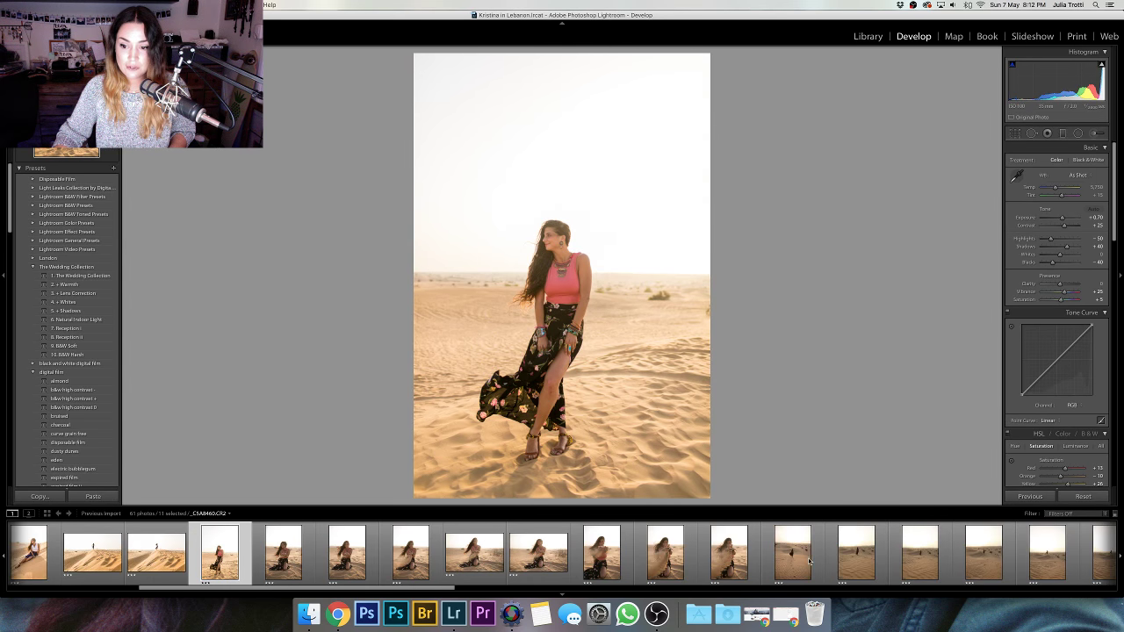
scroll(809, 560, down, 5)
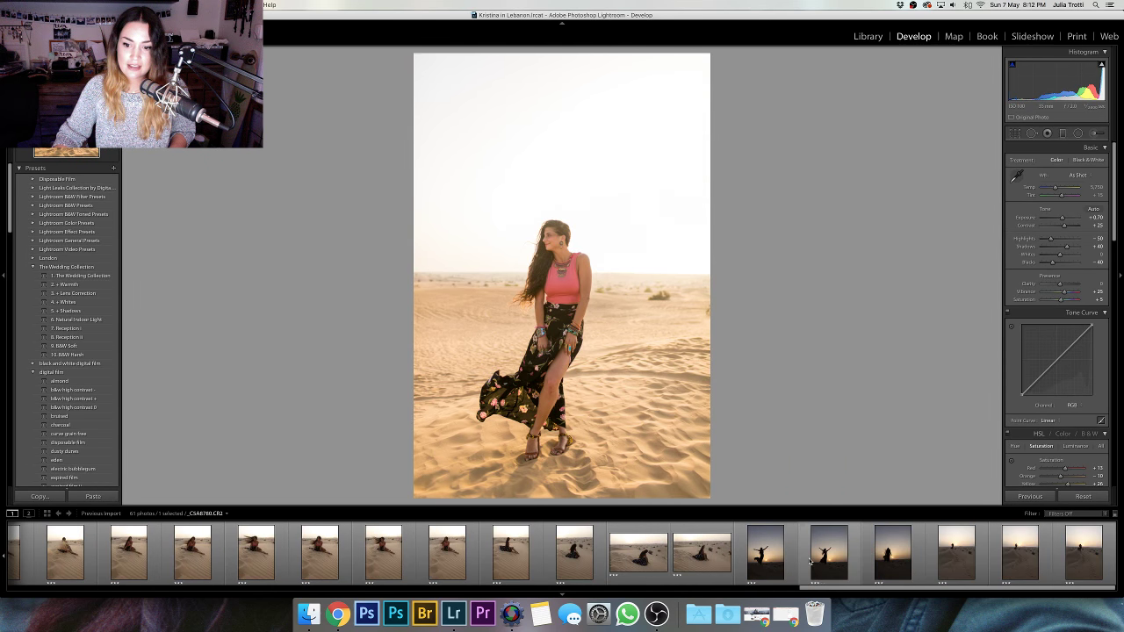
key(super+a)
key(super+shift+s)
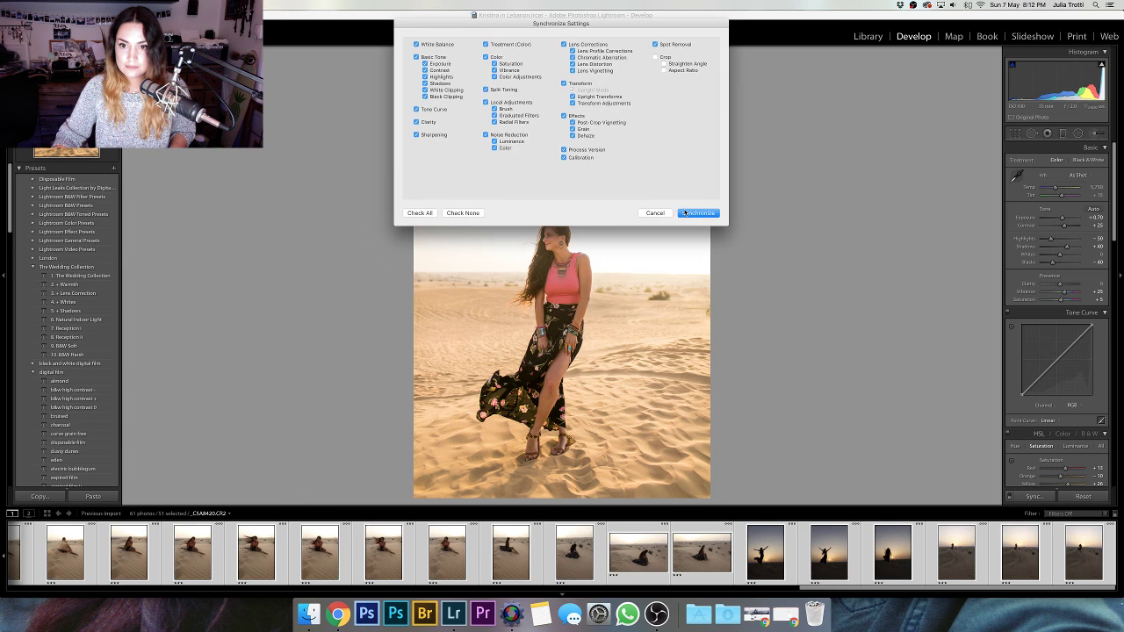
key(Return)
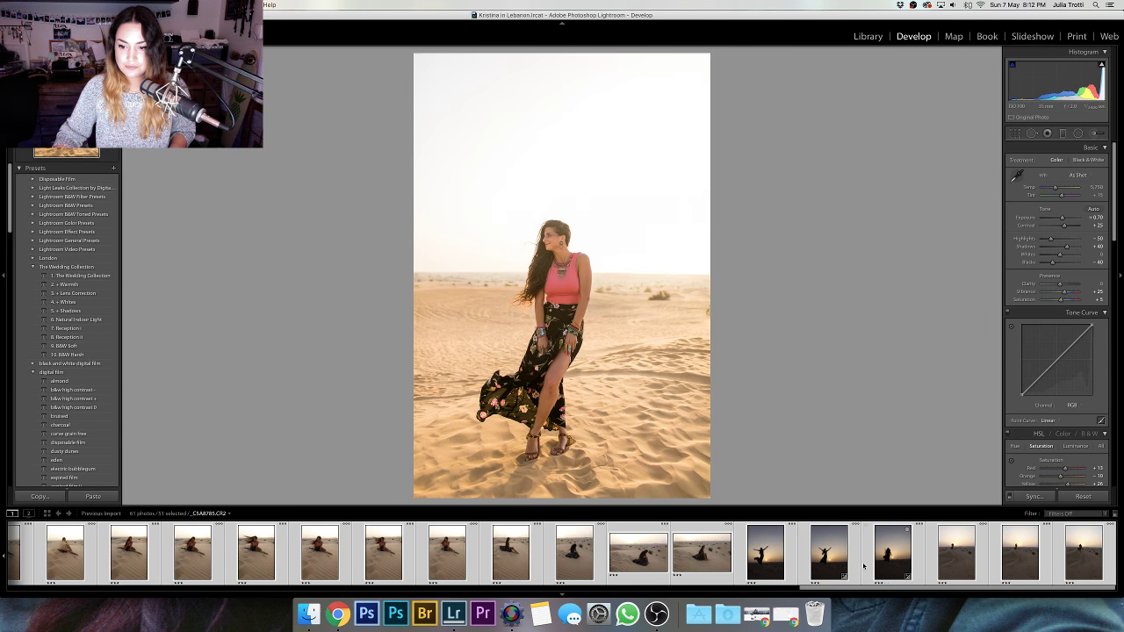
- Reset the first photo's exposure to 0.00, crop it tighter around the woman on the dune, and straighten it by 0.11
key(Home)
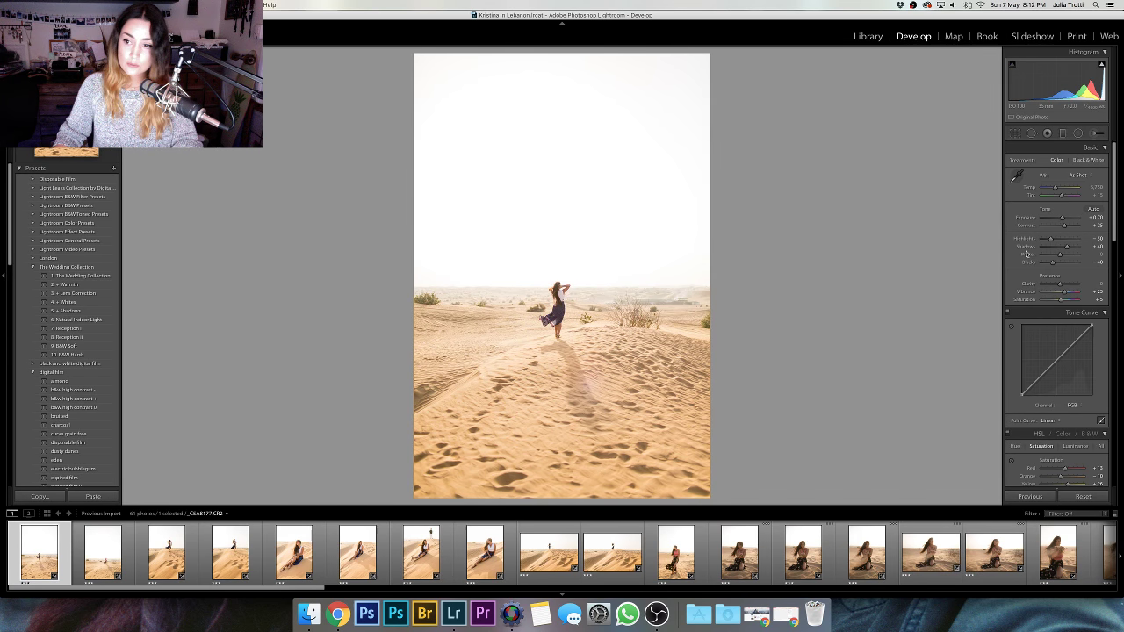
double_click(1067, 218)
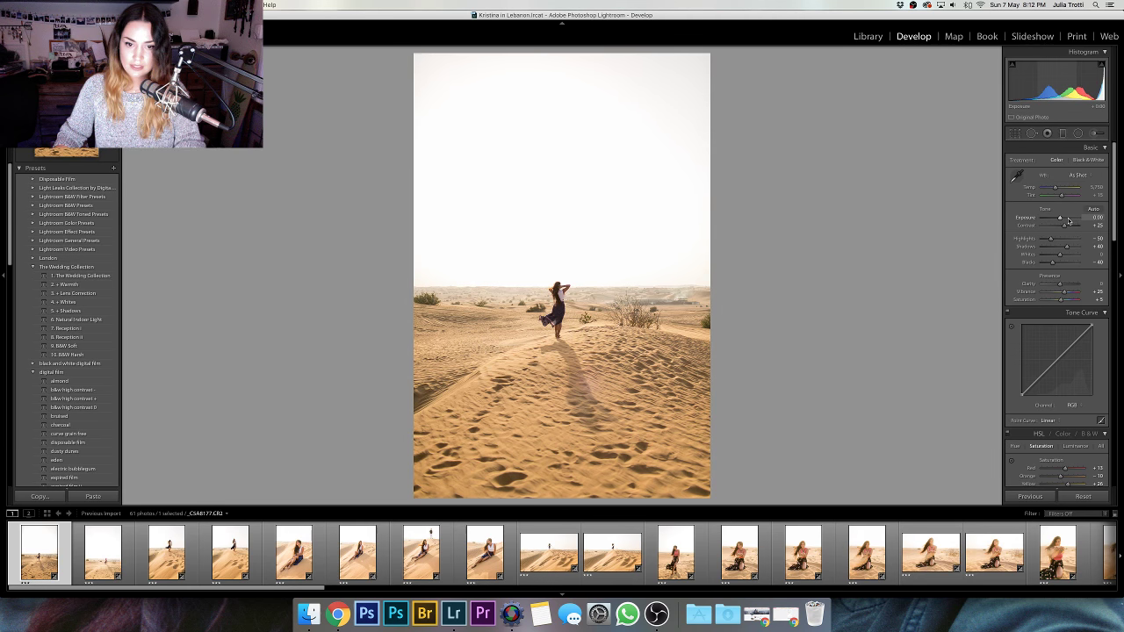
key(r)
drag(562, 56, 565, 95)
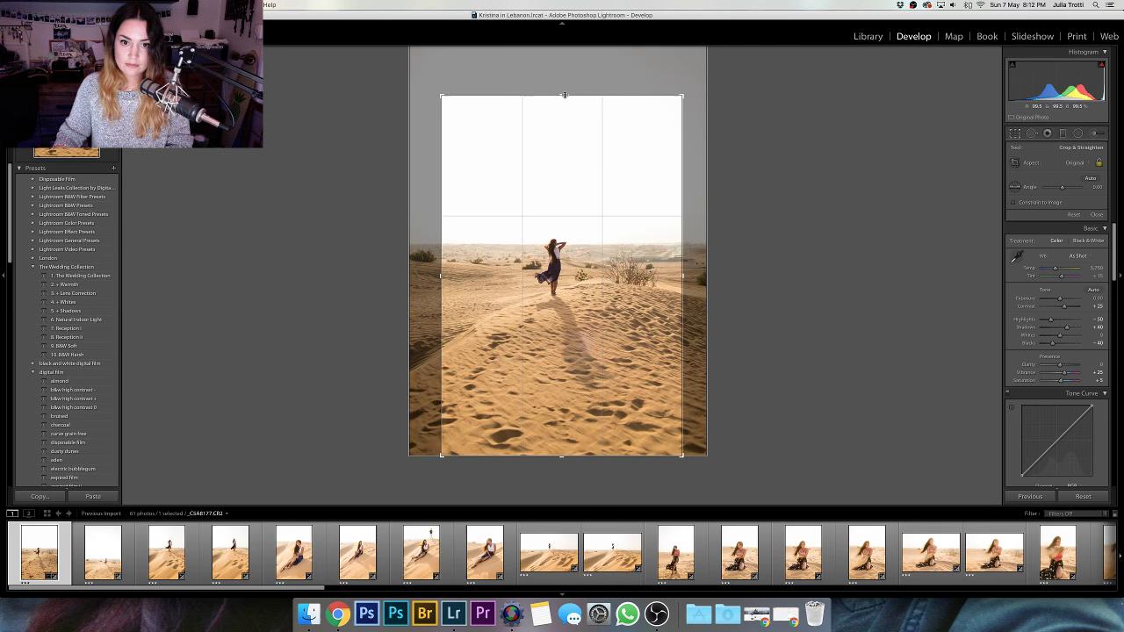
drag(787, 172, 793, 176)
drag(660, 238, 654, 238)
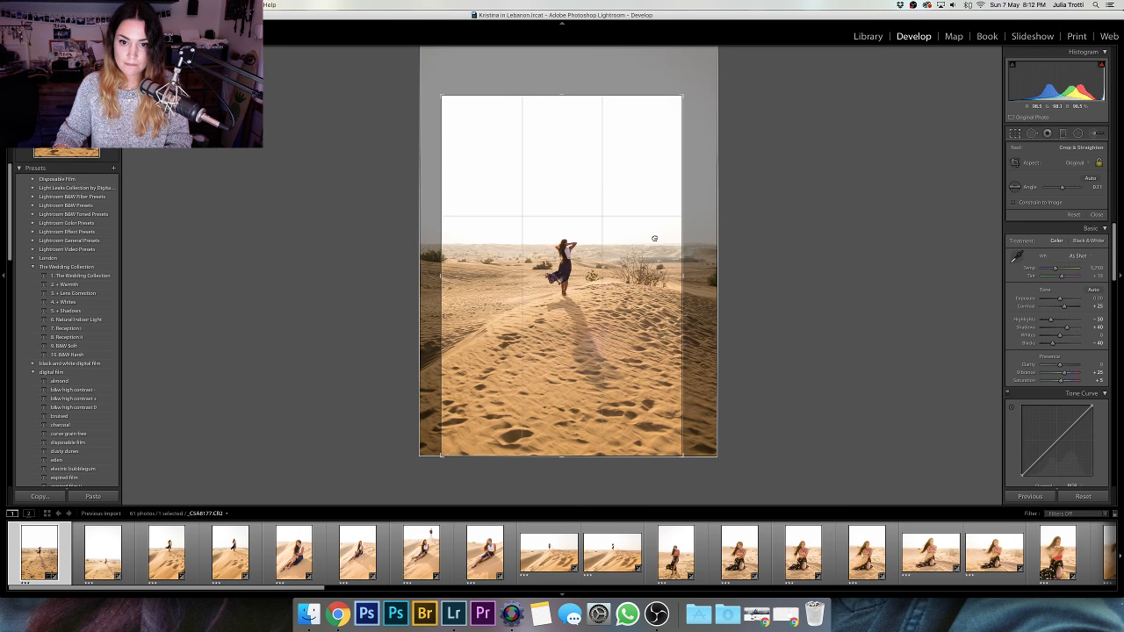
key(Return)
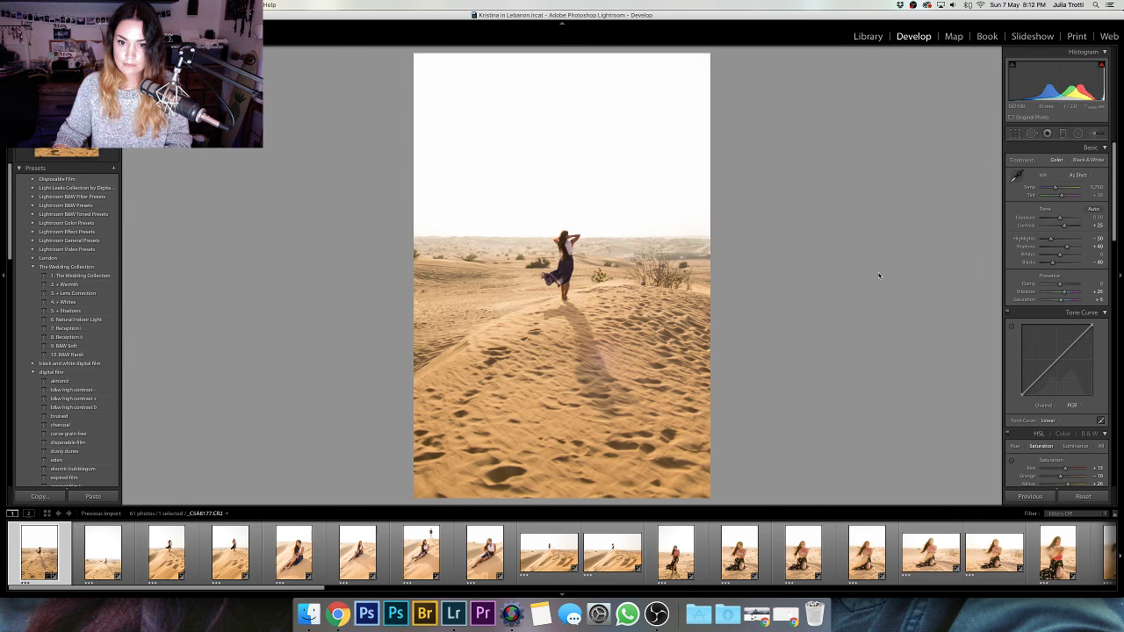
- Adjust the first photo's yellows by testing a lower luminance and setting the yellow hue to -5
scroll(1058, 264, down, 3)
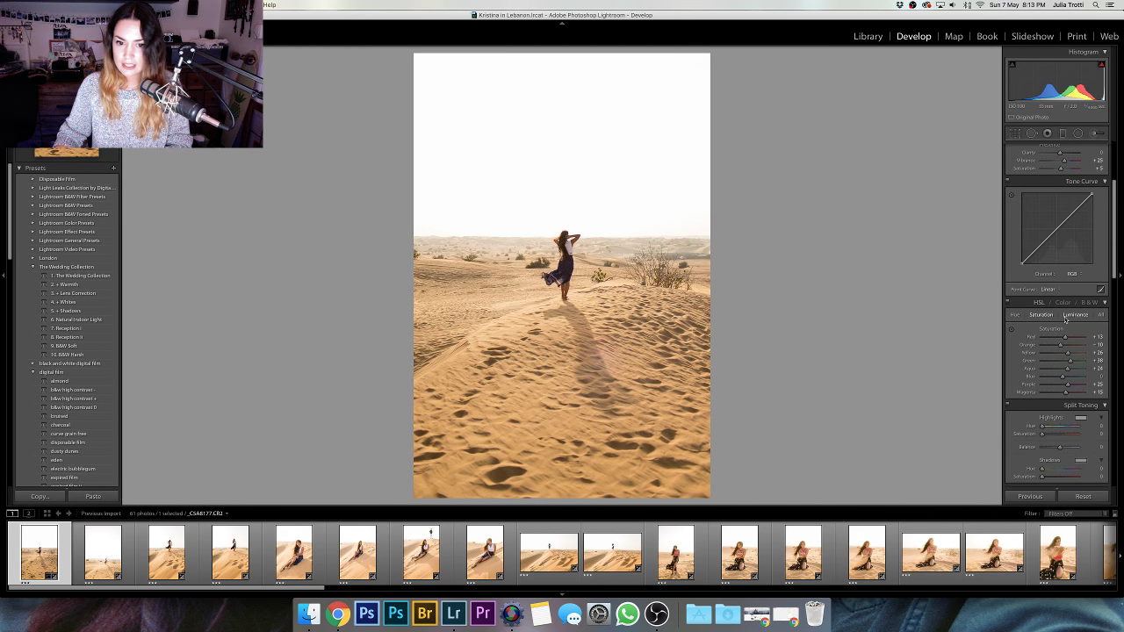
click(1075, 315)
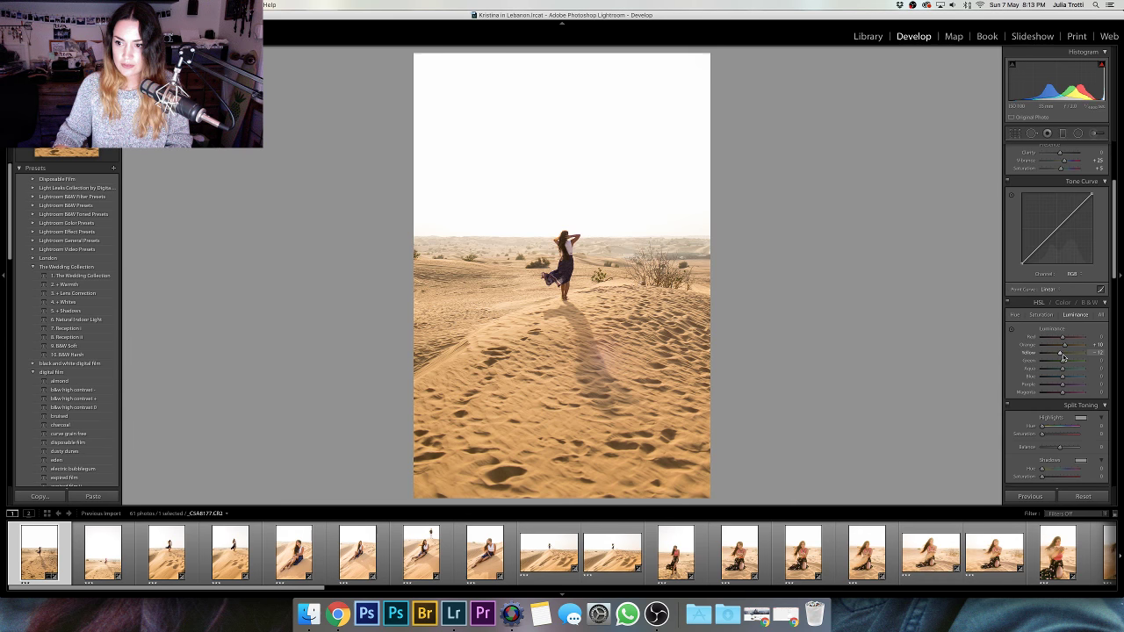
scroll(1064, 357, up, 3)
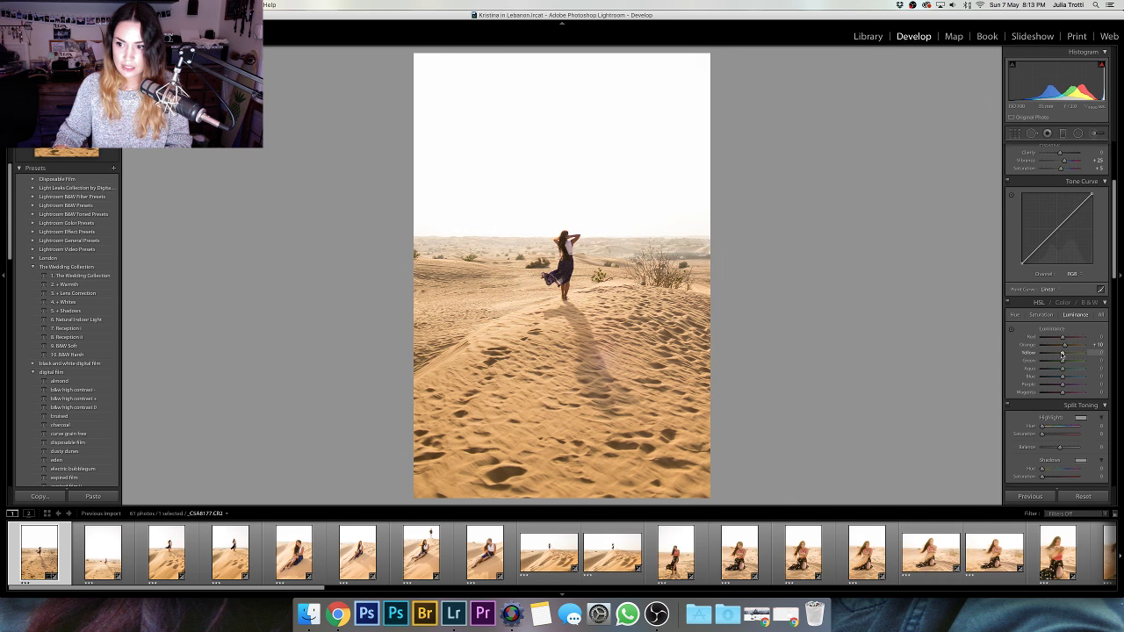
click(1015, 314)
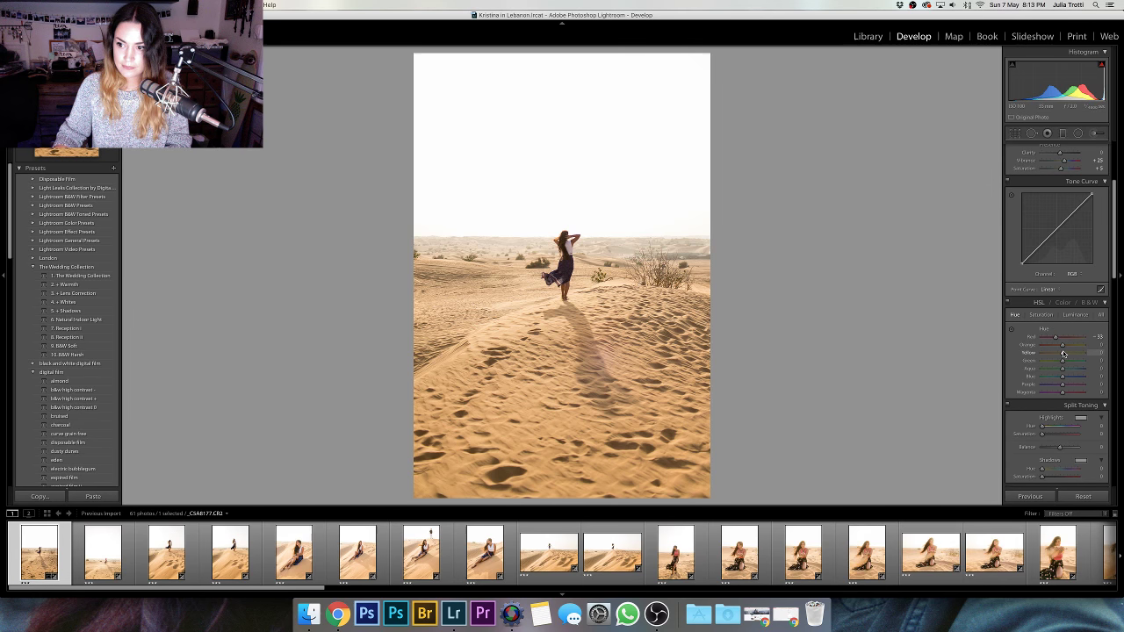
drag(1064, 352, 1084, 352)
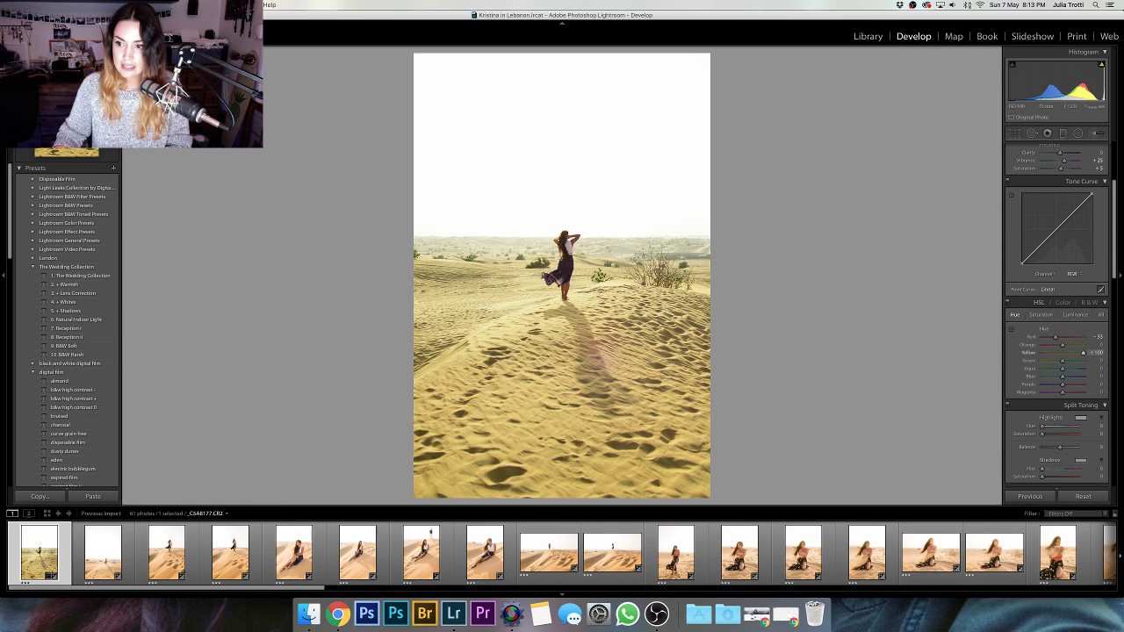
drag(1084, 352, 1061, 352)
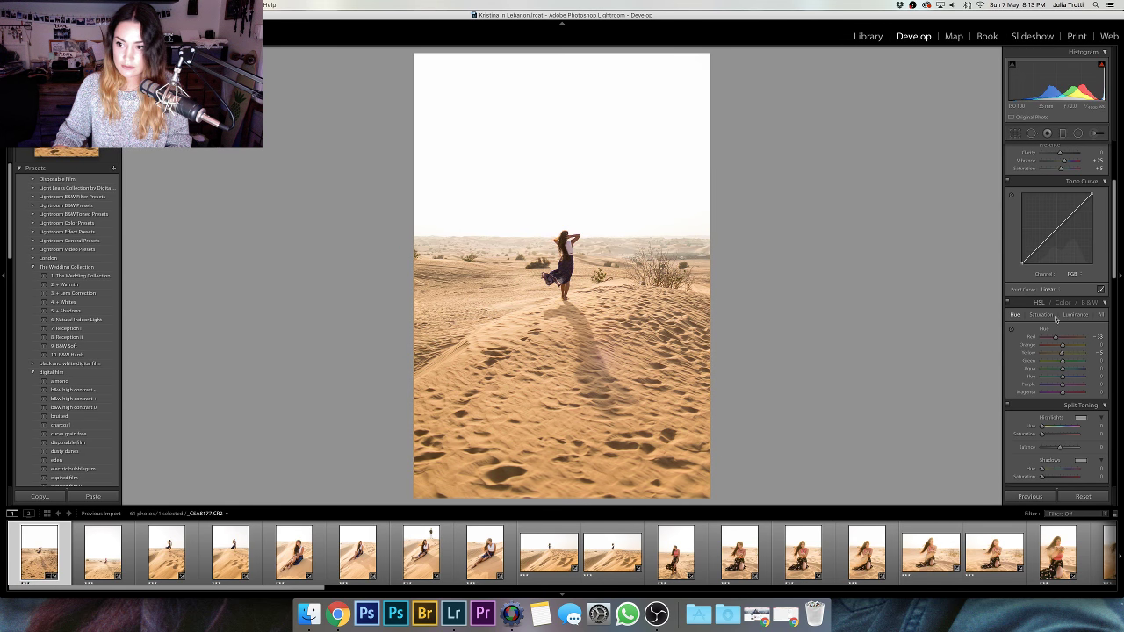
- Set the yellow luminance to +6, fine-tune the yellow saturation, and raise the exposure to +0.10
click(1071, 315)
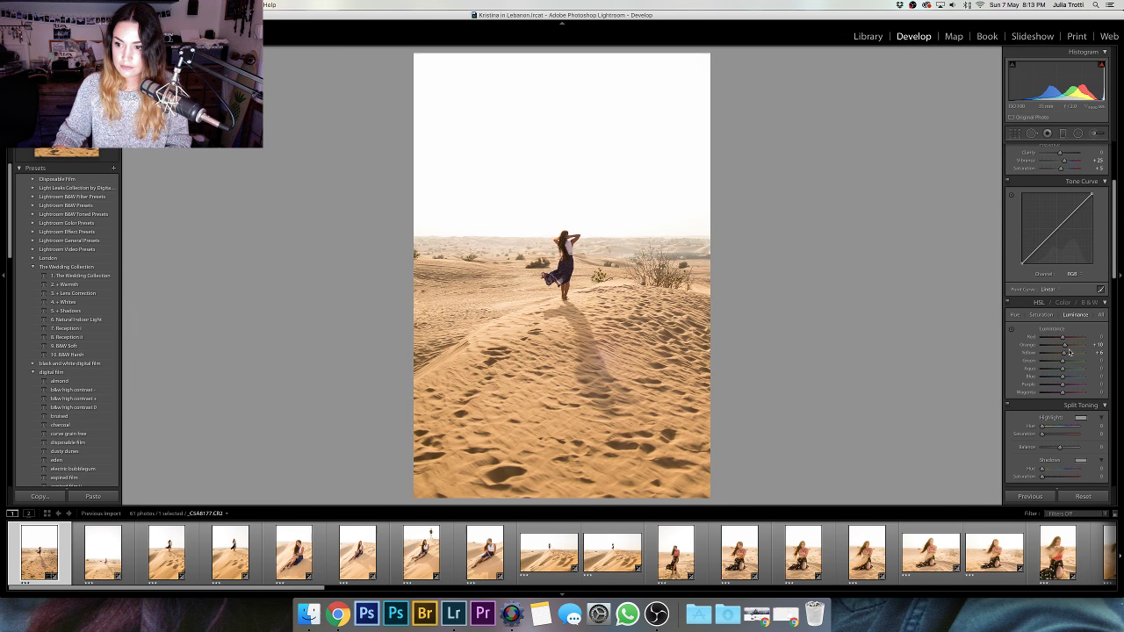
key(super+alt+shift+s)
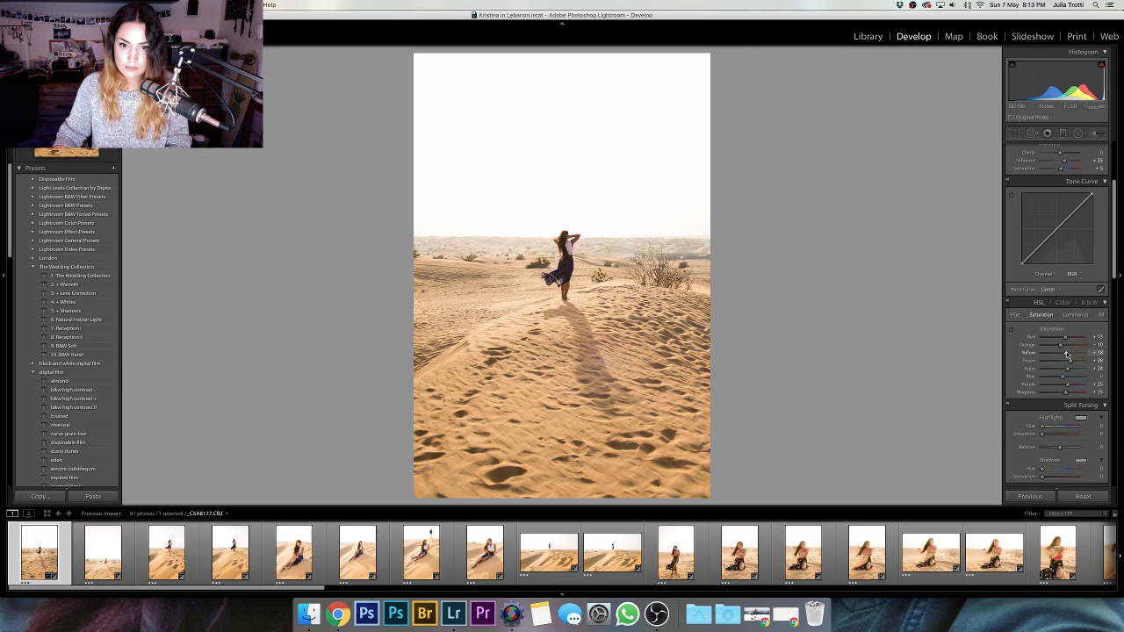
scroll(1067, 354, up, 5)
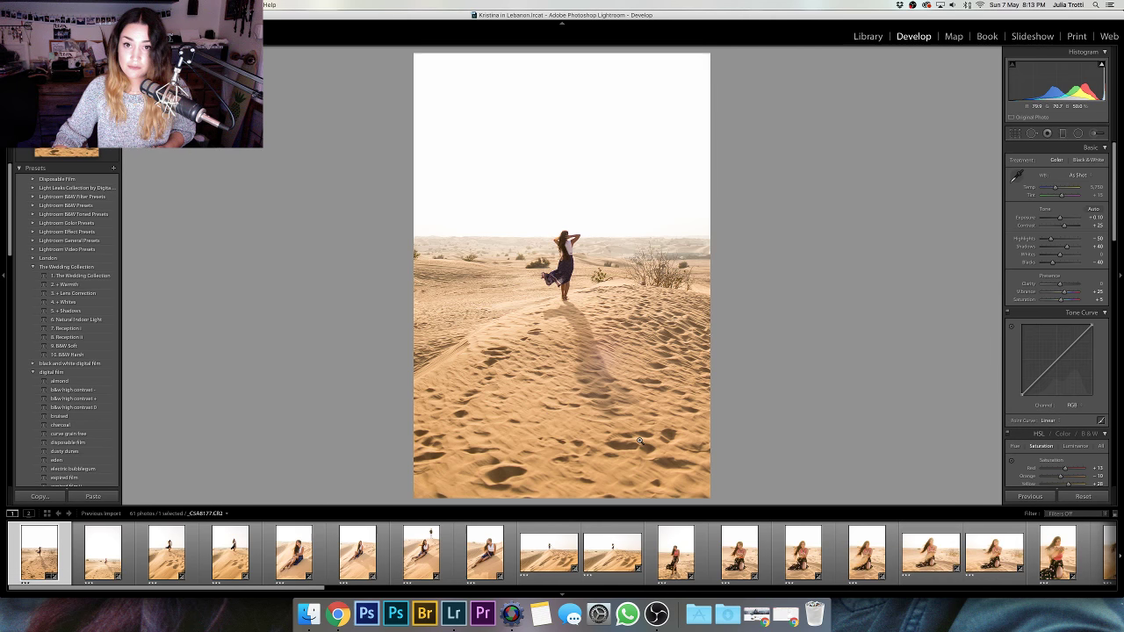
- View the synchronized sunset photo of the distant figure on a dune and browse back to the start of the filmstrip
scroll(746, 553, down, 5)
click(752, 570)
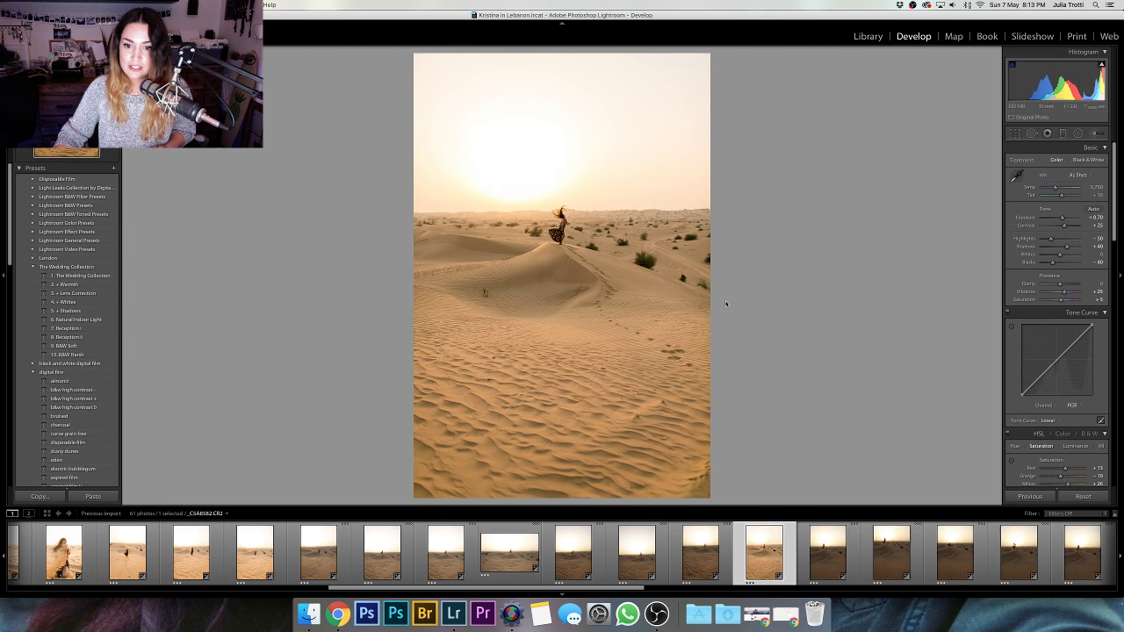
scroll(825, 553, up, 10)
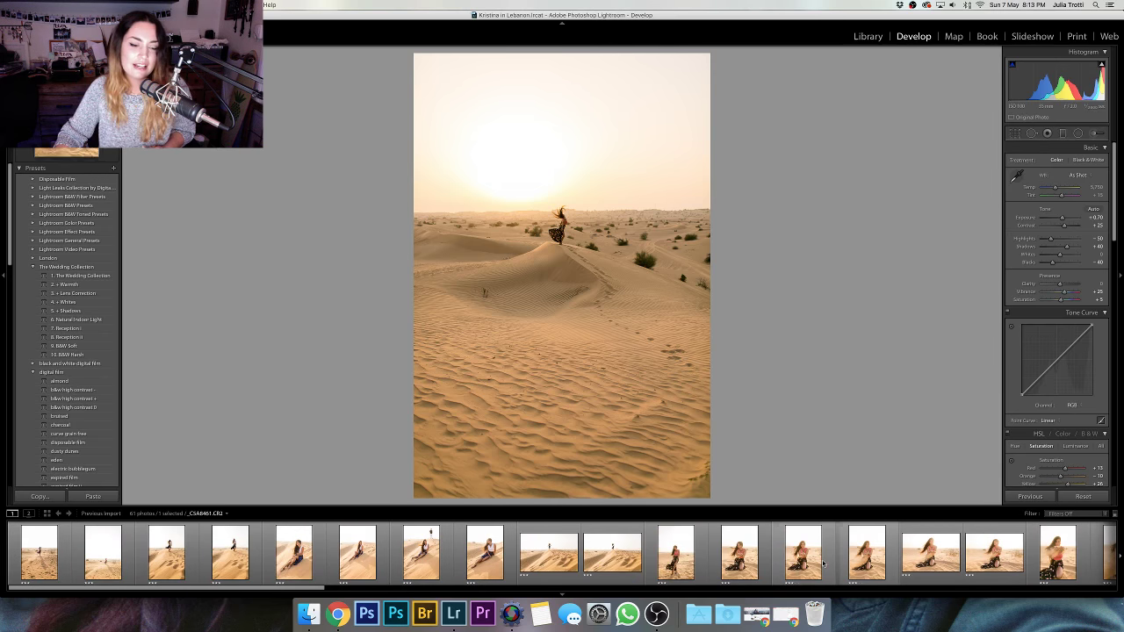
- Reposition the crop of the first photo slightly around the woman on the dune
click(32, 549)
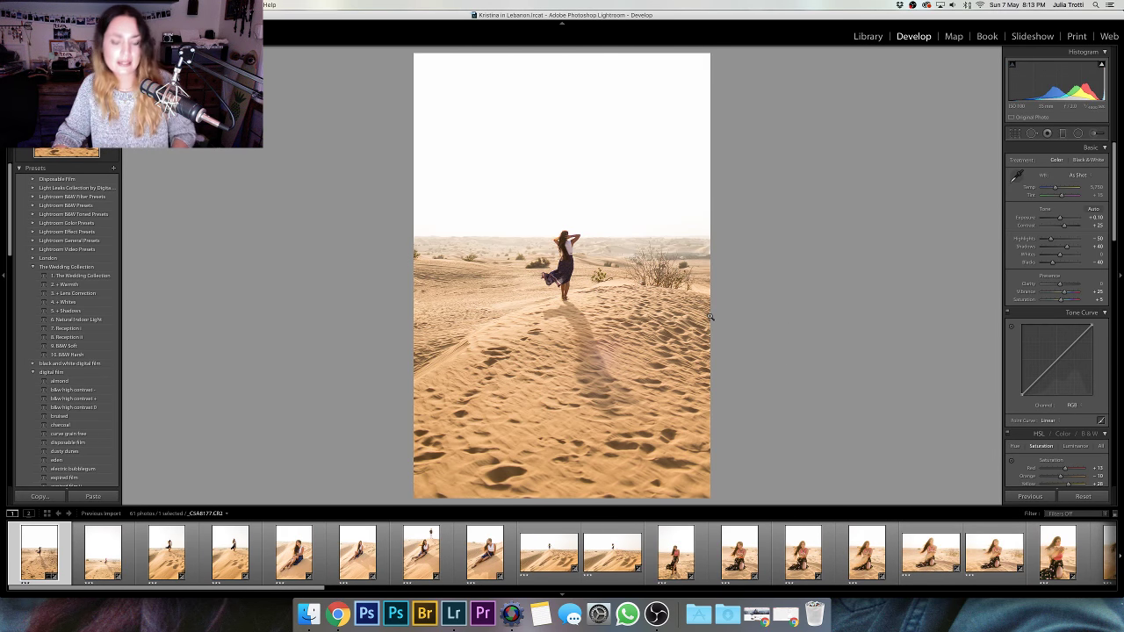
key(r)
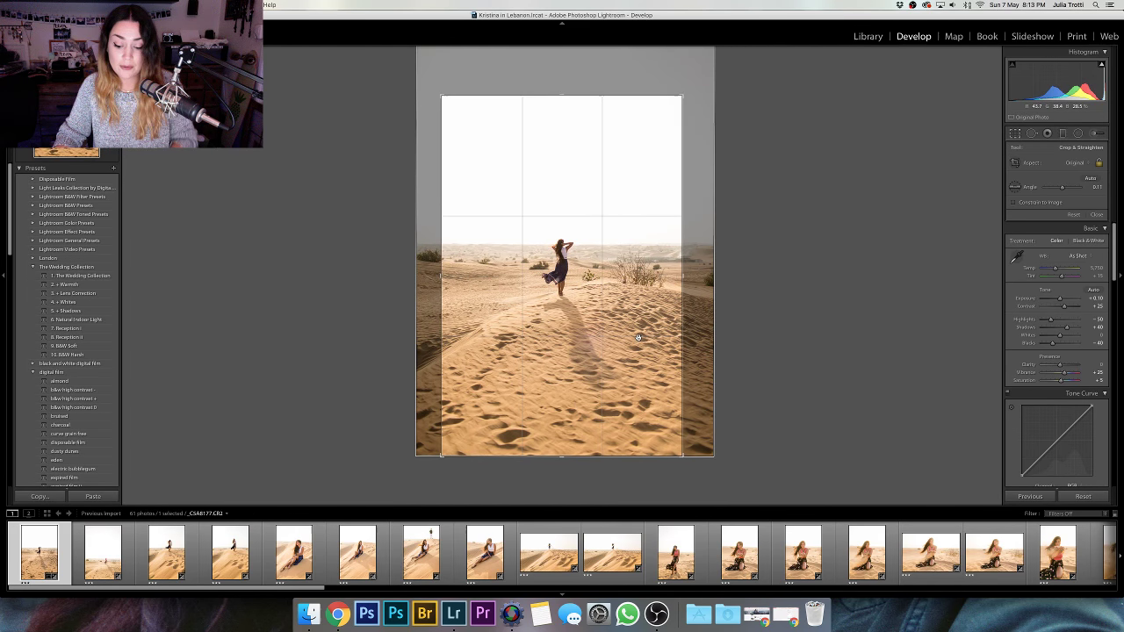
key(Return)
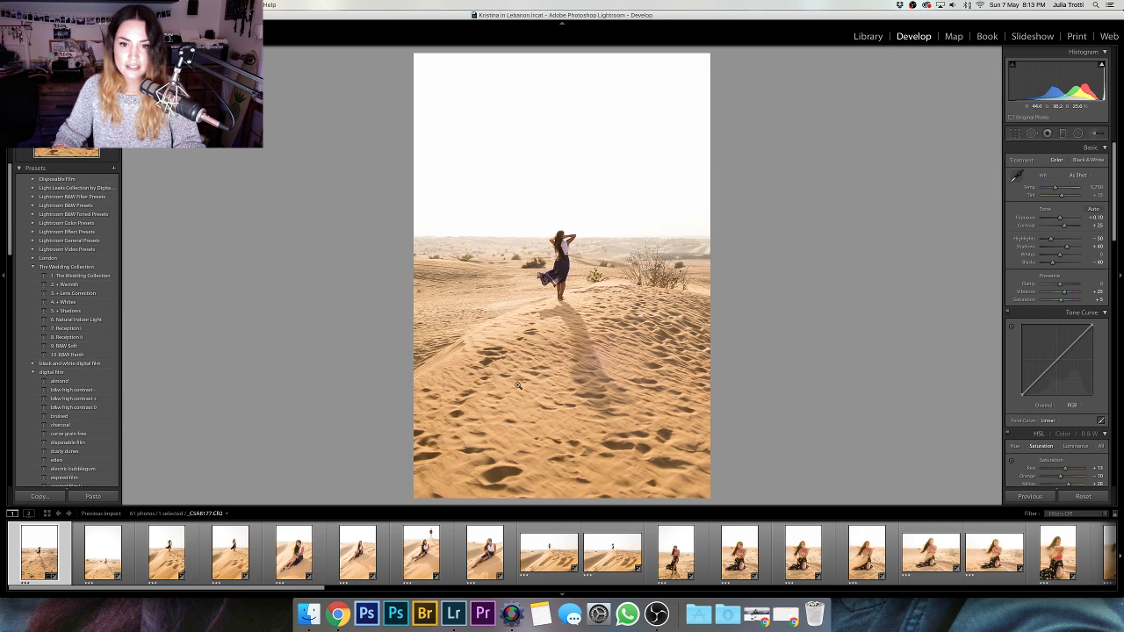
- Brighten the dark tones of the second photo by setting the blacks to -29 and the shadows to +47
key(shift+Right)
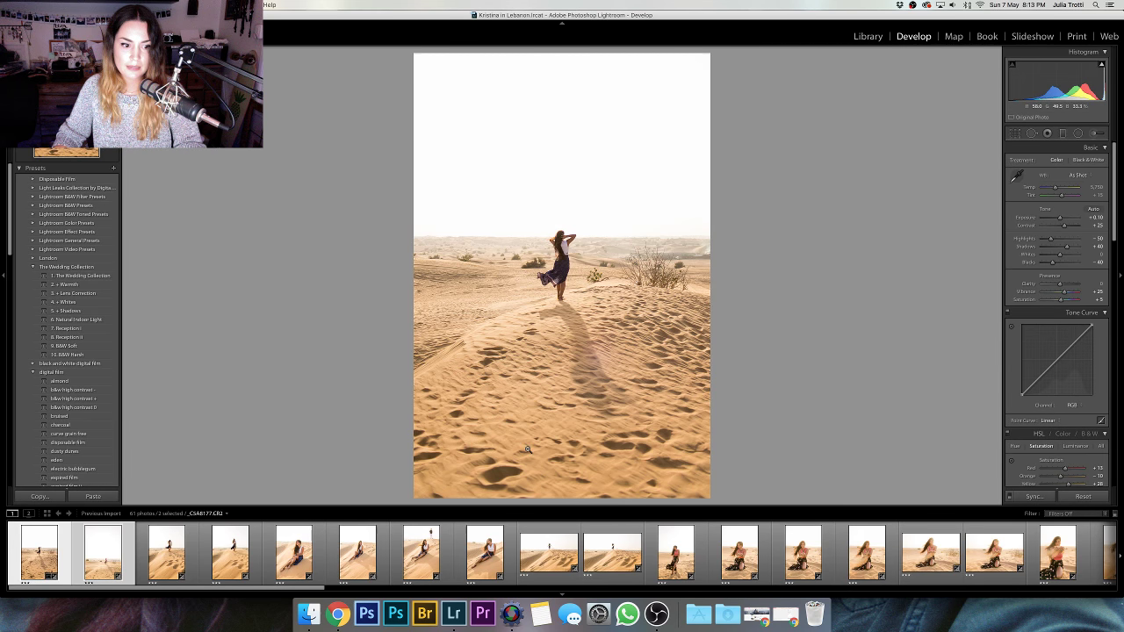
click(167, 553)
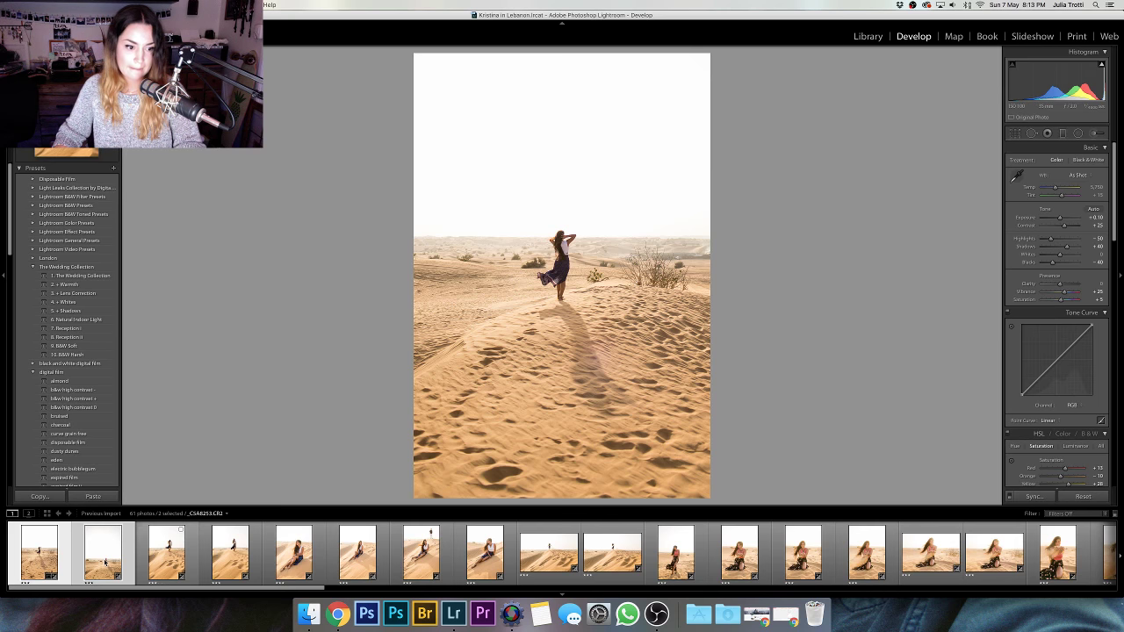
click(124, 551)
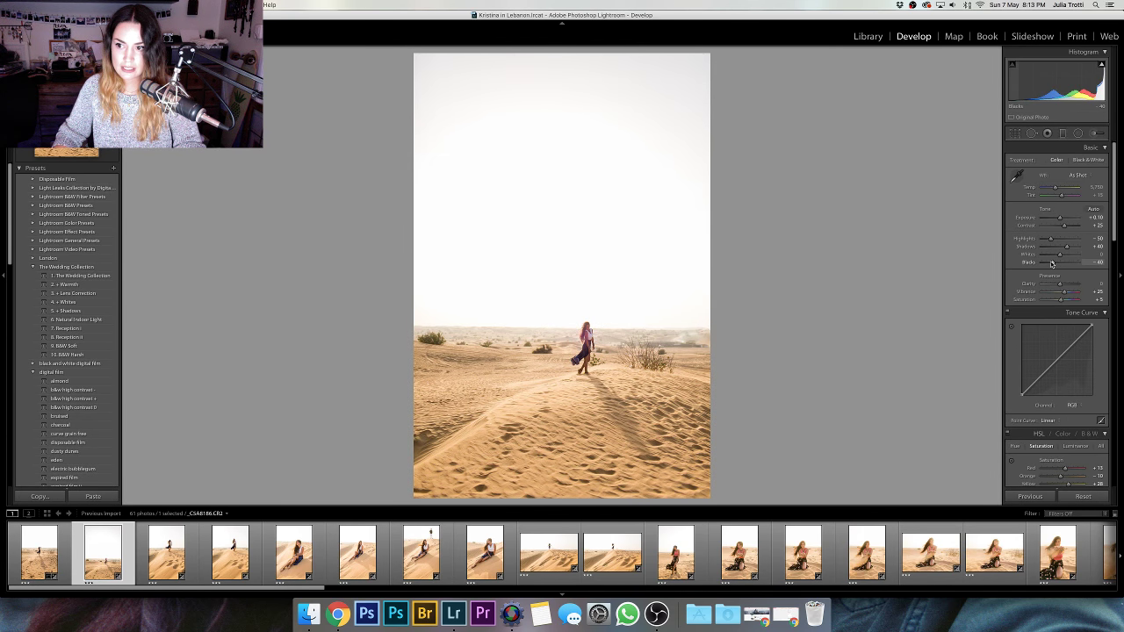
drag(1052, 263, 1068, 249)
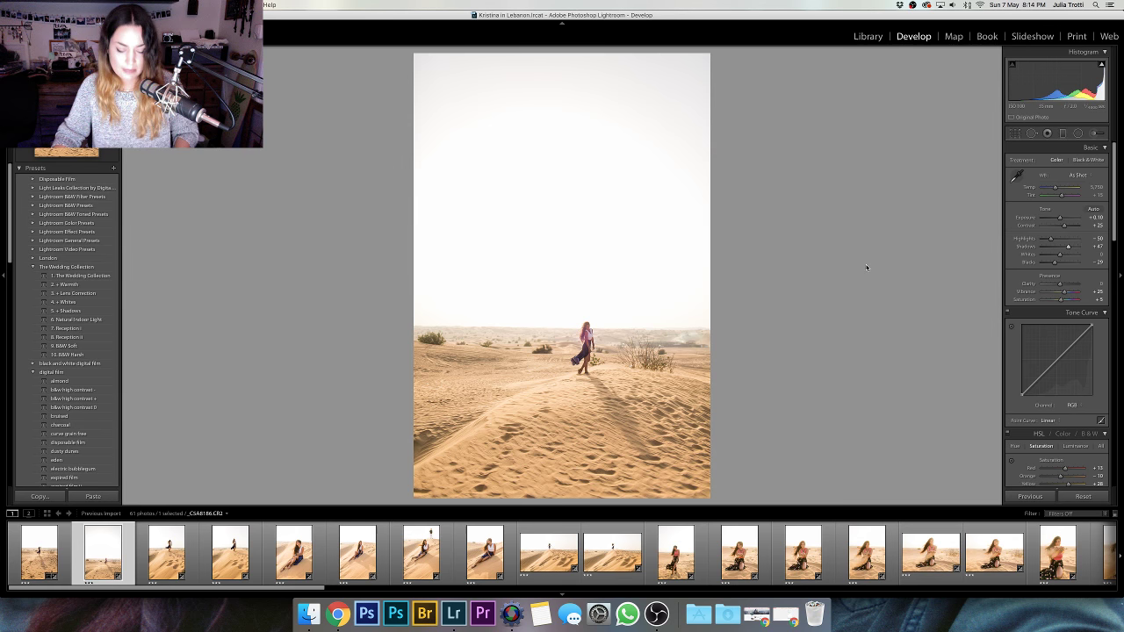
- Check the second photo's crop and try a graduated filter across its horizon
key(r)
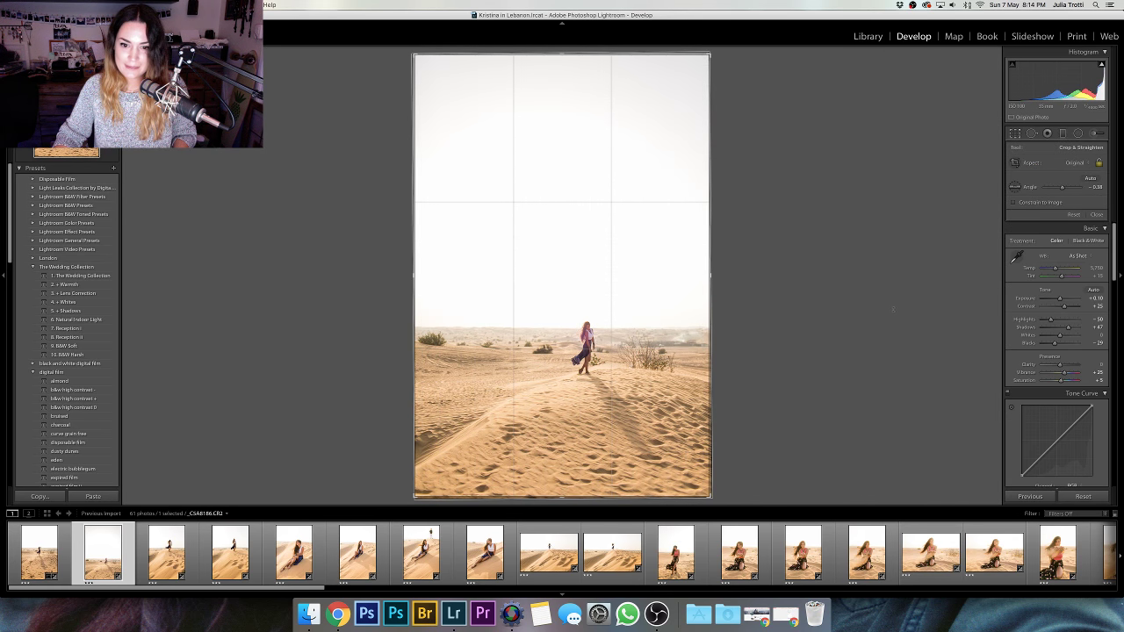
key(r)
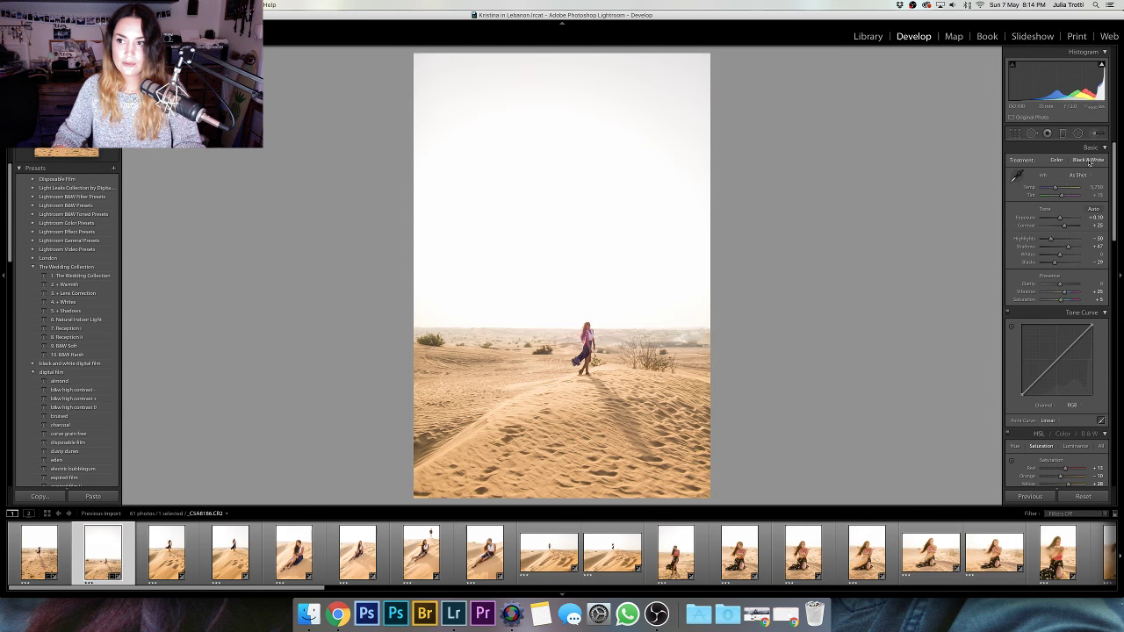
key(m)
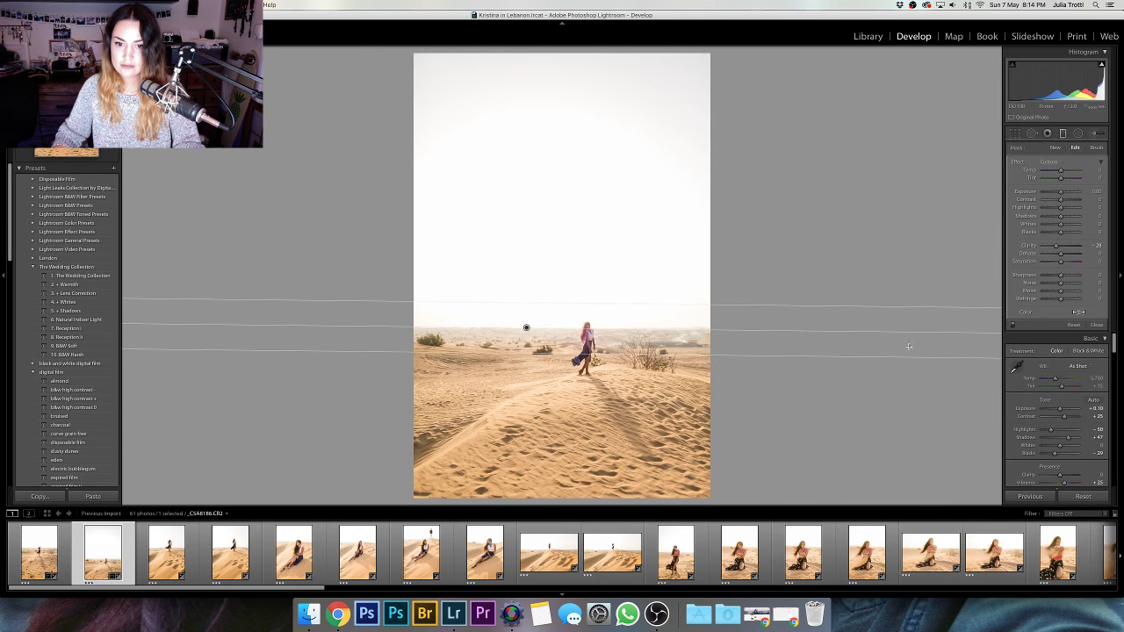
- Mute the second photo's blown-out sky by lowering the white point of the RGB tone curve and of the blue channel to about 94%
click(1090, 326)
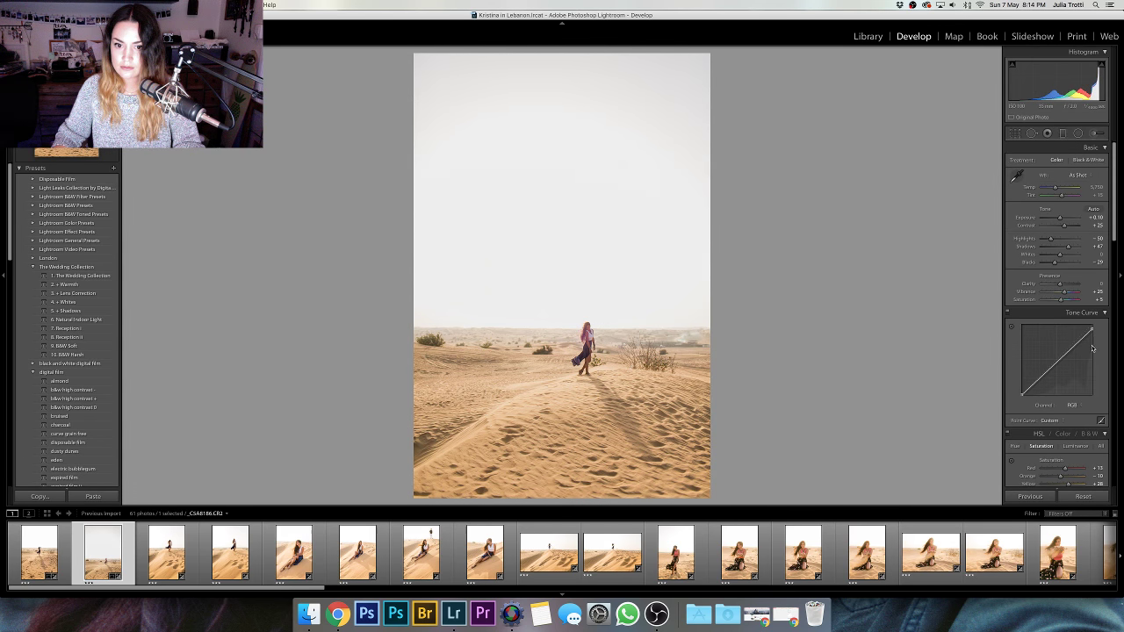
click(1071, 404)
click(1071, 428)
drag(1091, 325, 1091, 330)
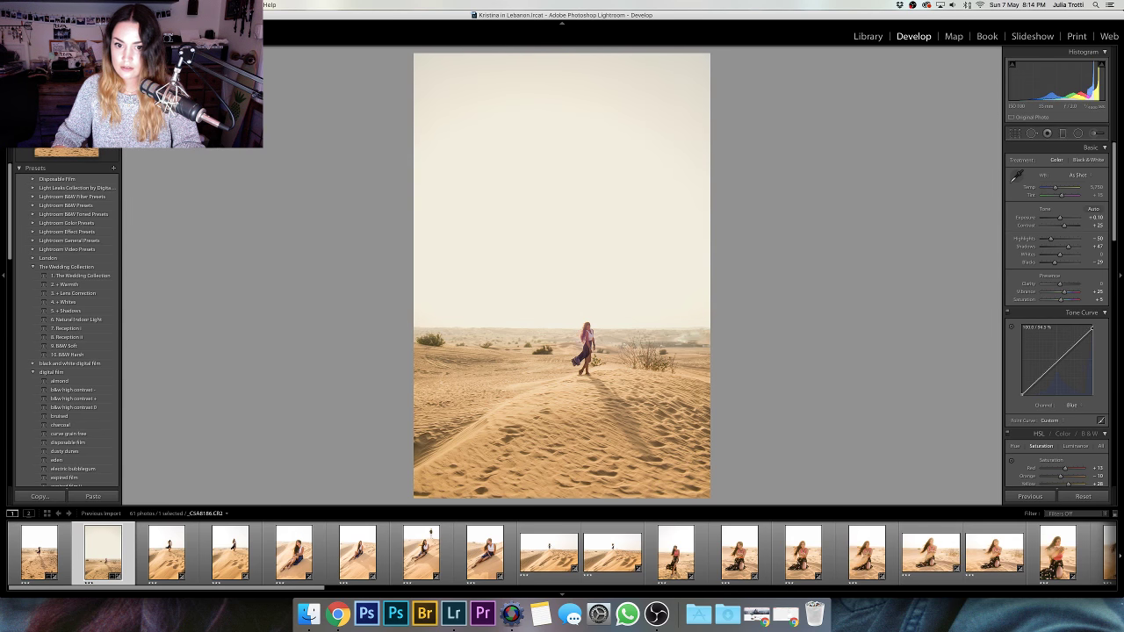
- Tint the sky pink by slightly lowering the green channel's white point, and compare the photo with its original version
click(1072, 407)
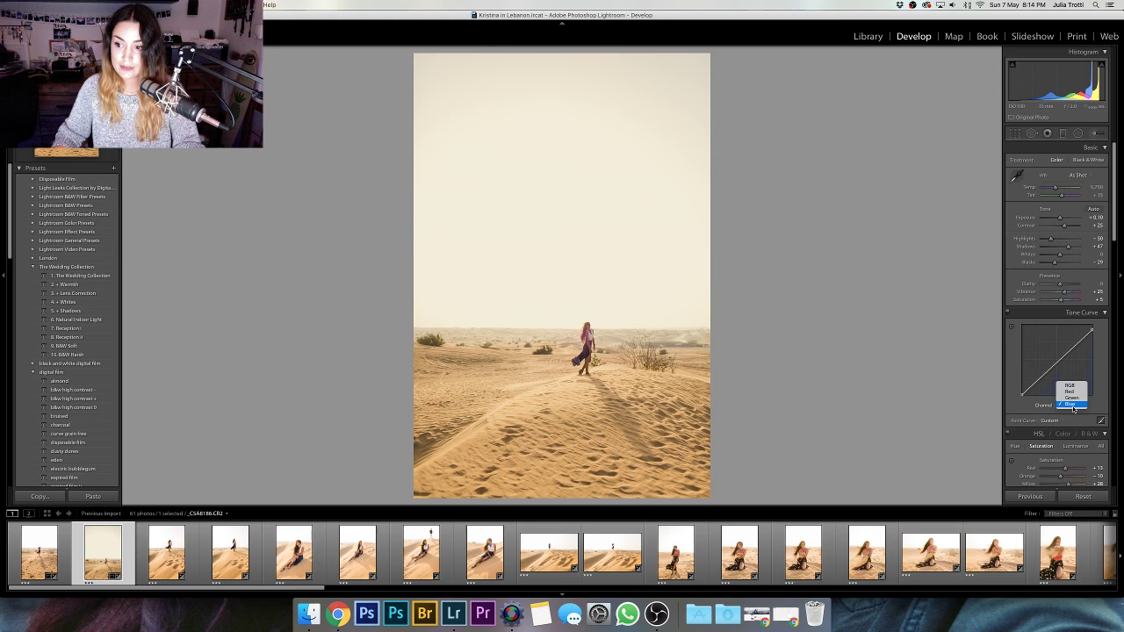
click(1070, 397)
drag(1091, 325, 1092, 328)
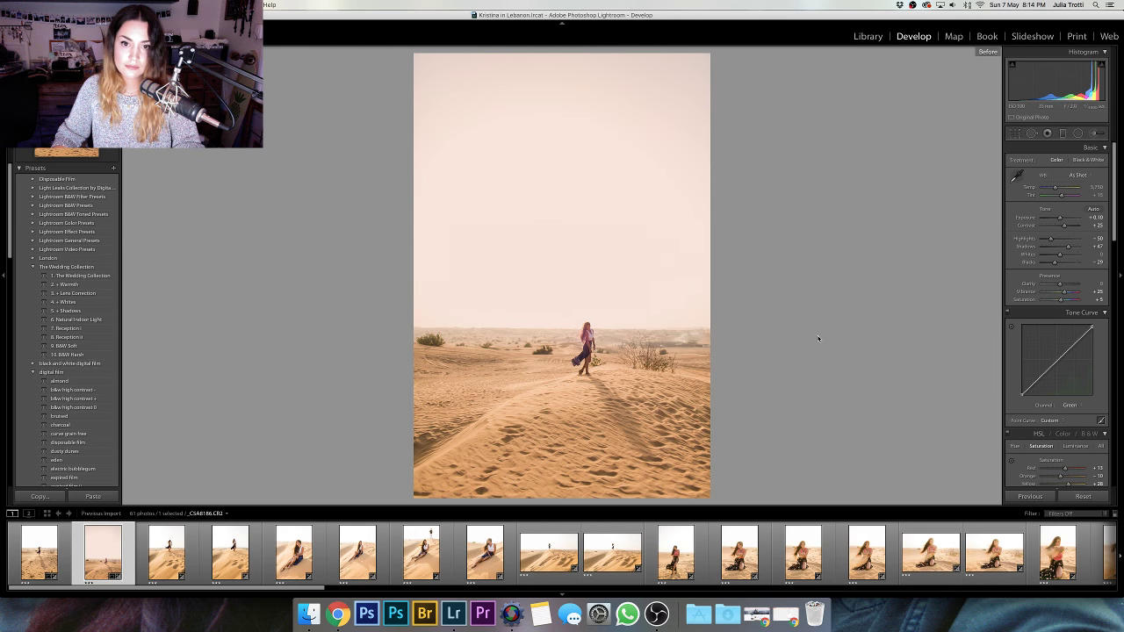
key(backslash)
key(backslash)
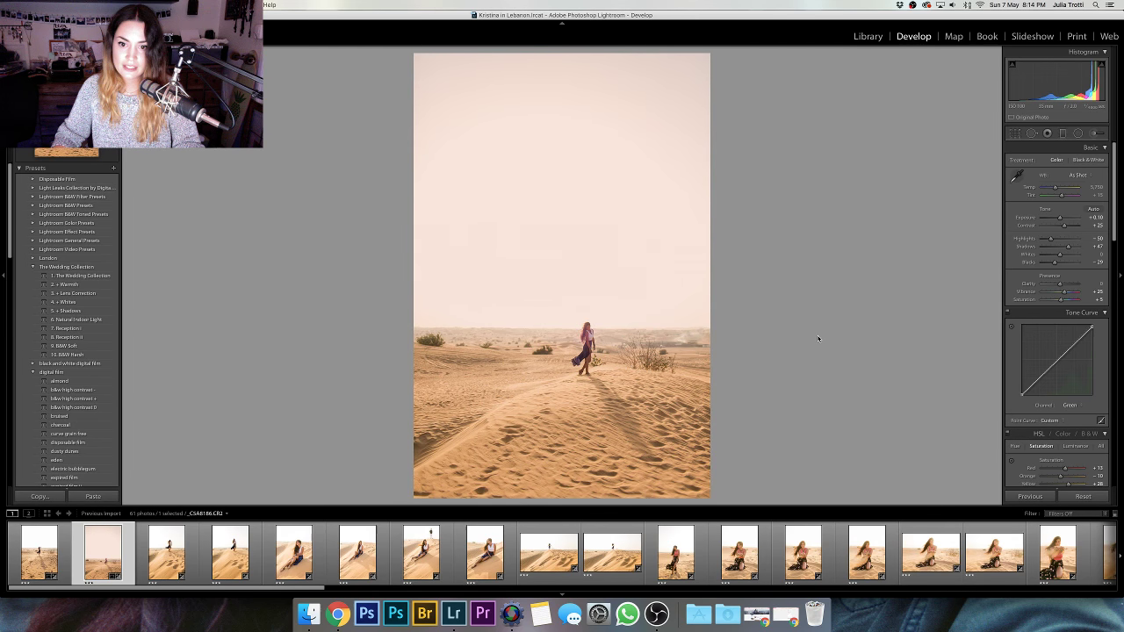
- Readjust the blue channel's white point on the second photo's tone curve to about 95%
scroll(1059, 380, down, 2)
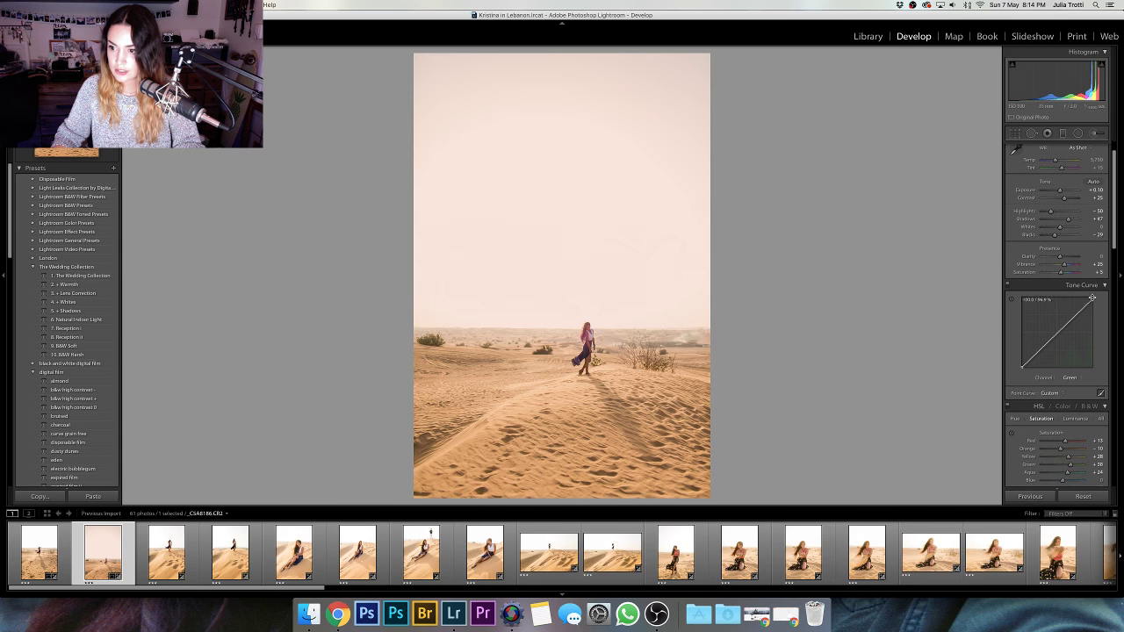
click(1059, 380)
click(1062, 388)
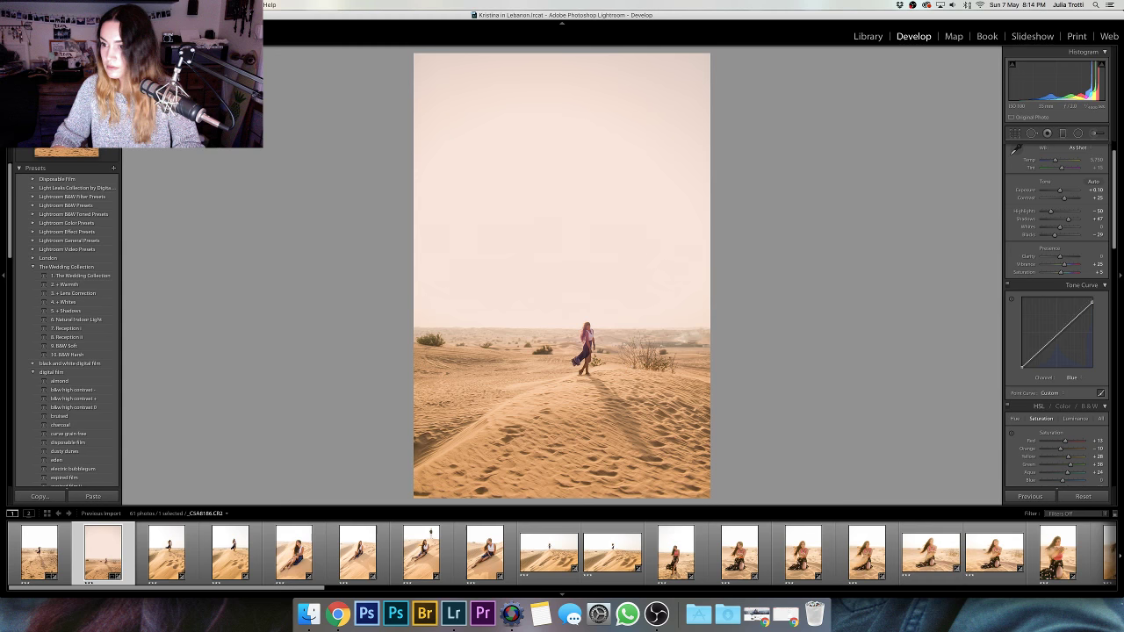
drag(1091, 300, 1091, 303)
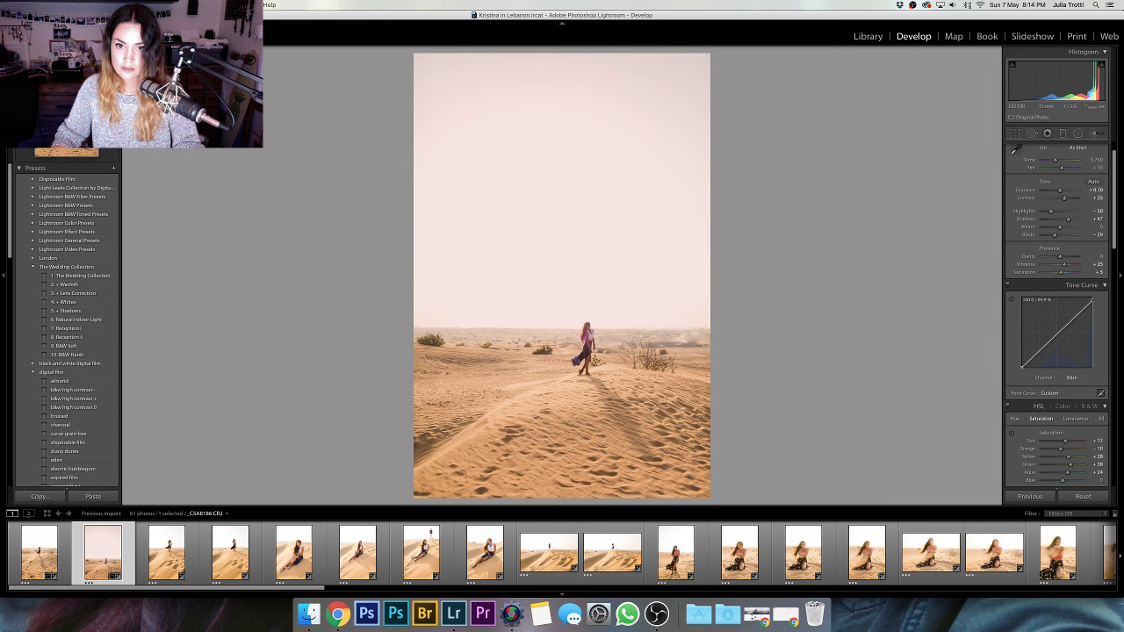
- Lower the red channel's white point very slightly and compare the second photo with its original version
click(1072, 378)
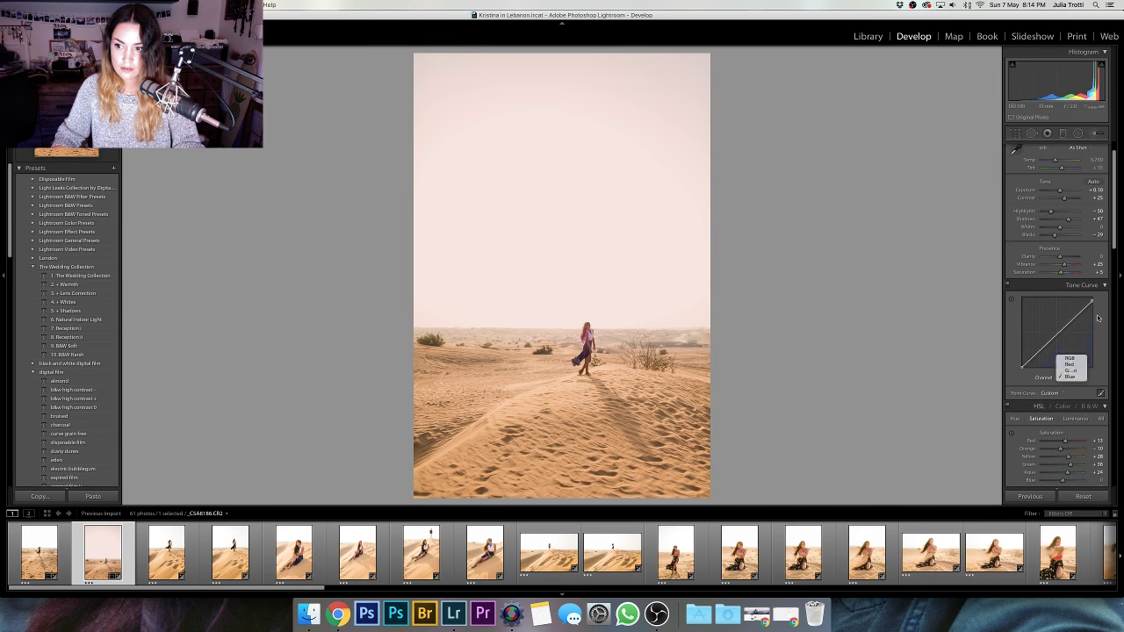
click(1071, 365)
drag(1091, 299, 1091, 300)
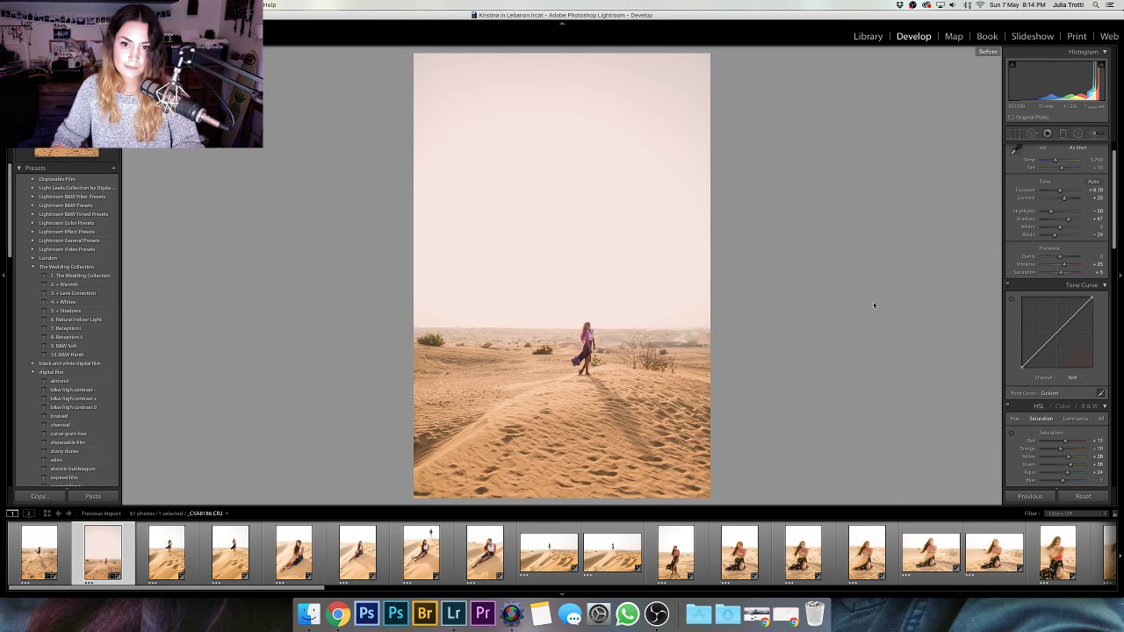
key(backslash)
key(backslash)
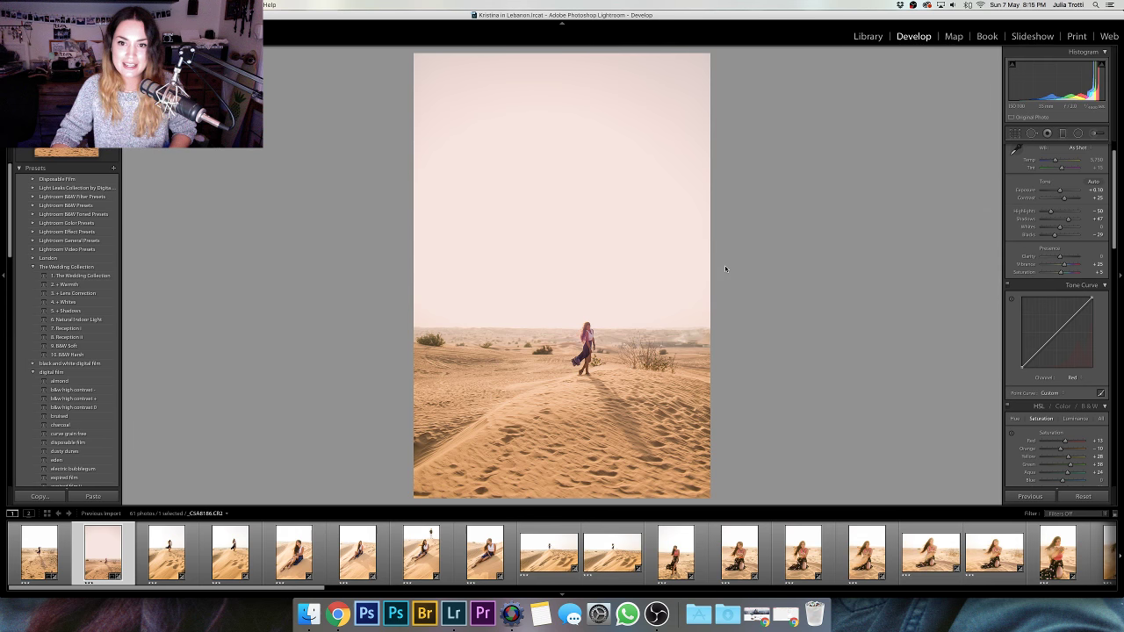
- Test the RGB curve's white point at a much darker level and at 100%, and settle it at about 94.5%
click(1072, 377)
click(1072, 368)
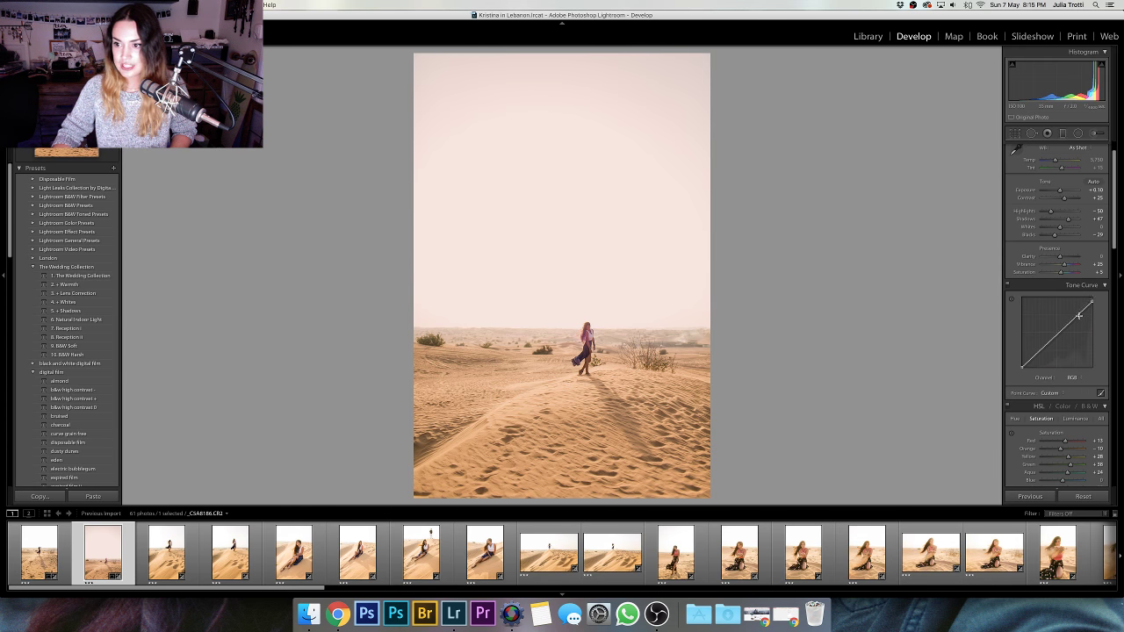
drag(1093, 303, 1091, 325)
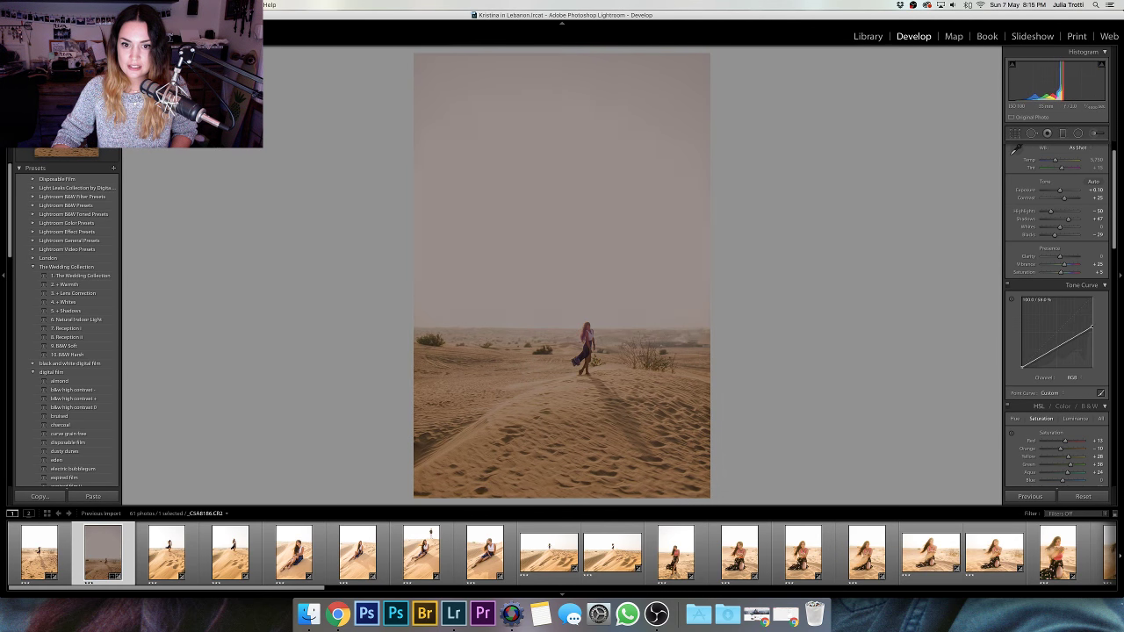
drag(1092, 325, 1092, 300)
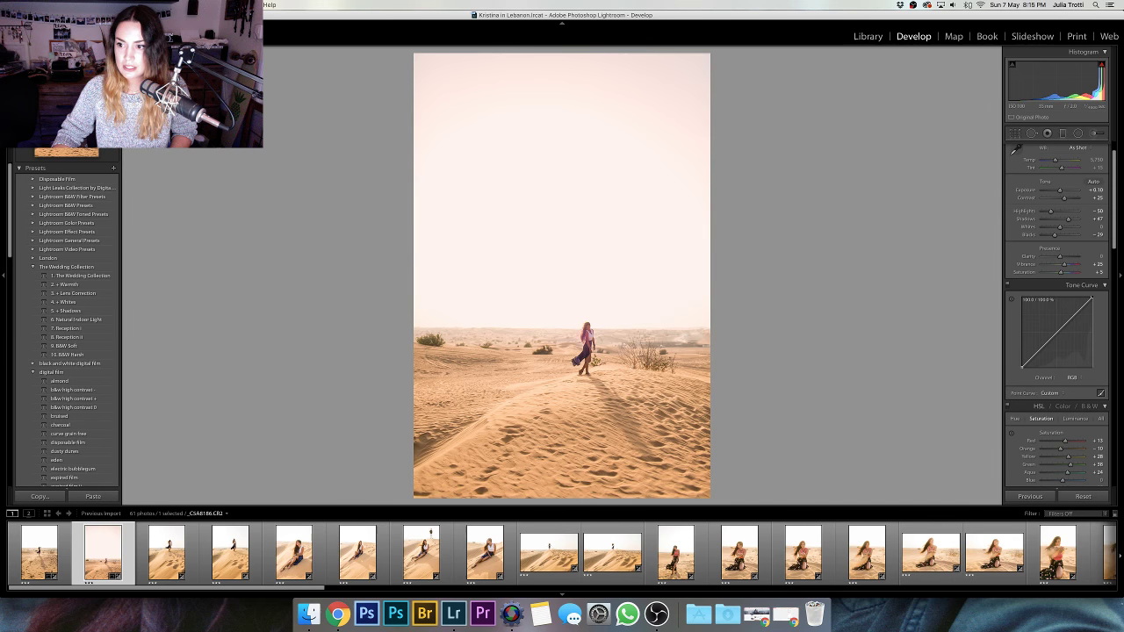
drag(1091, 300, 1091, 303)
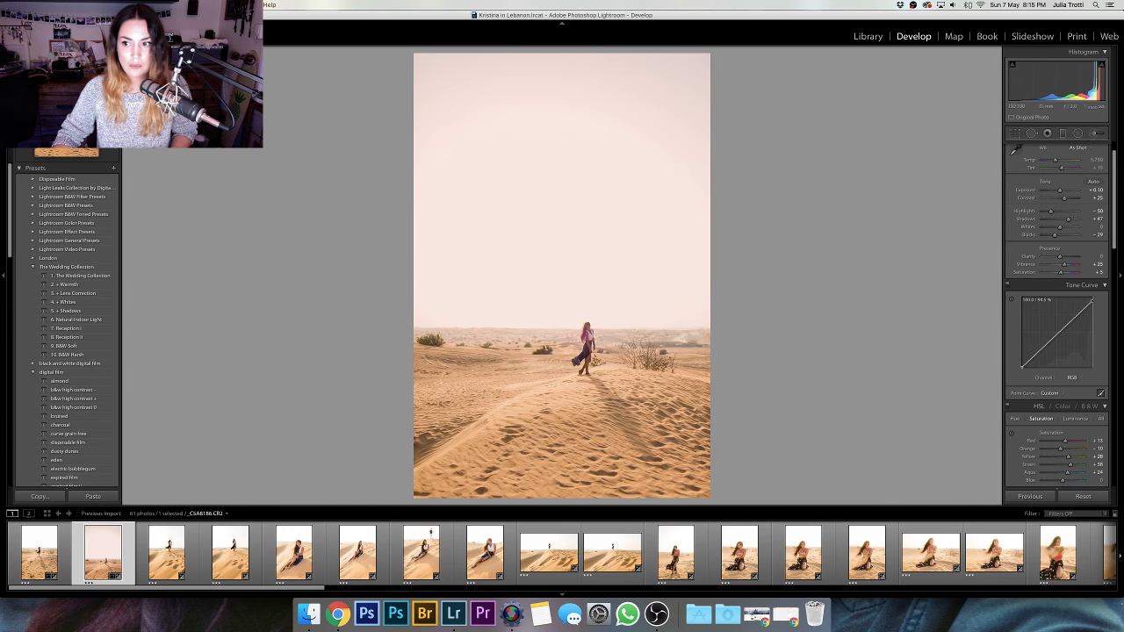
- Set the third photo's yellow hue to -6 and exposure to +0.80, and inspect the woman up close
click(171, 566)
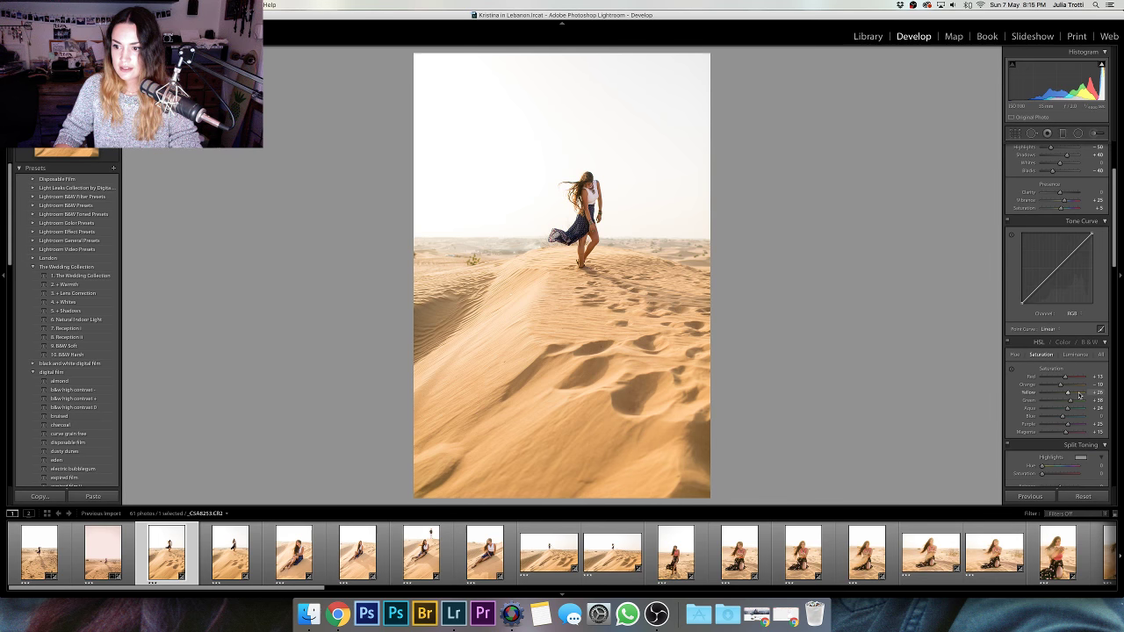
click(1015, 354)
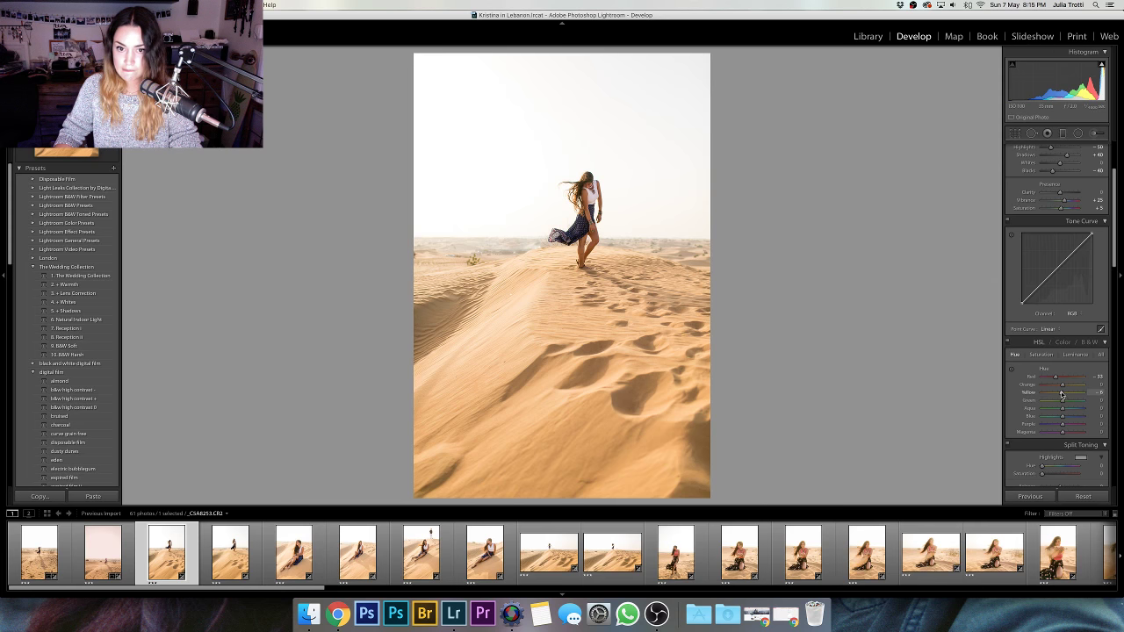
scroll(1063, 378, up, 5)
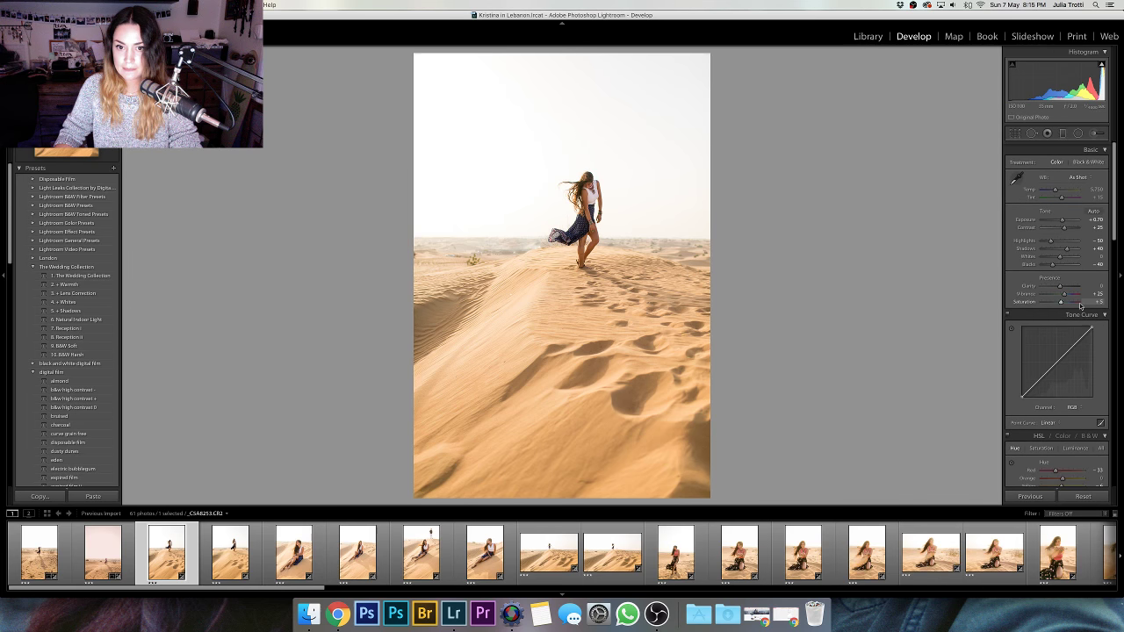
scroll(1081, 305, down, 1)
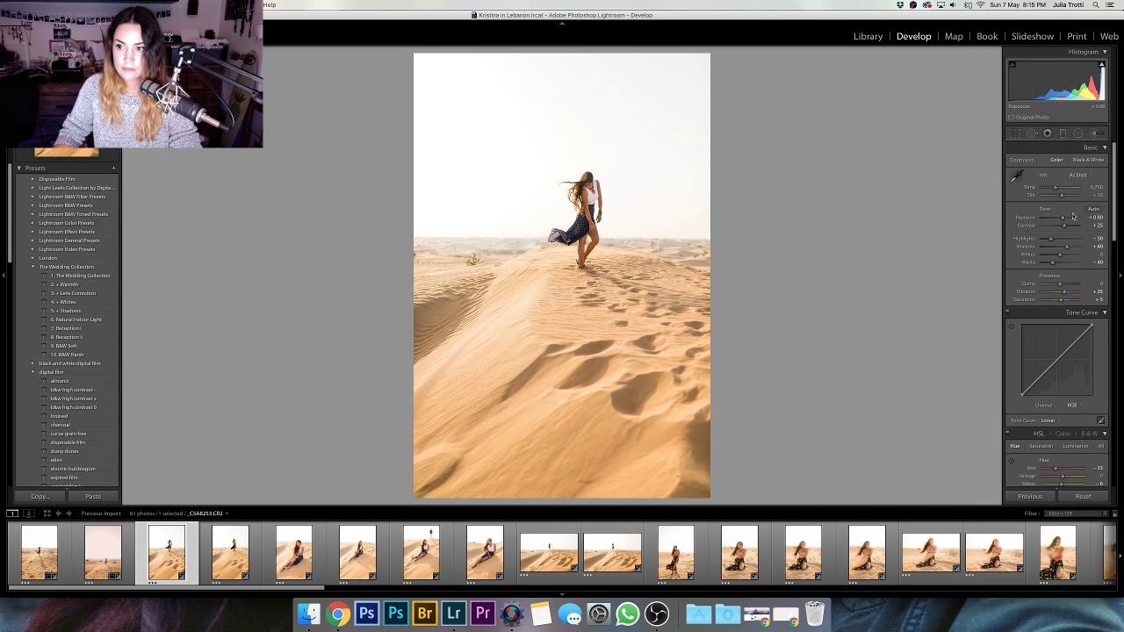
click(503, 240)
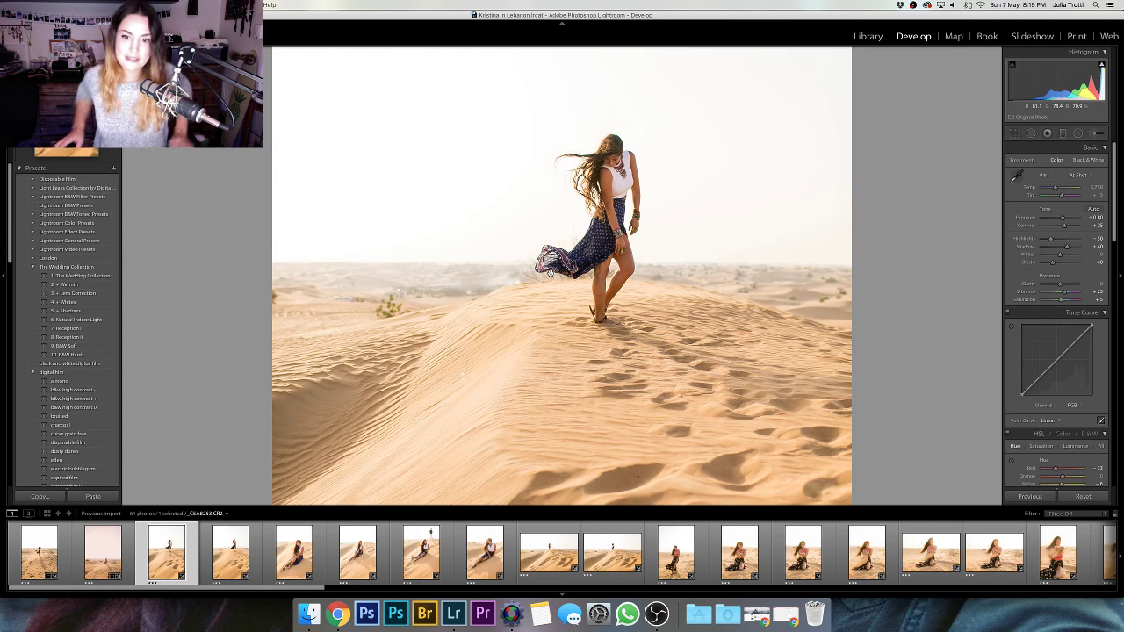
click(591, 273)
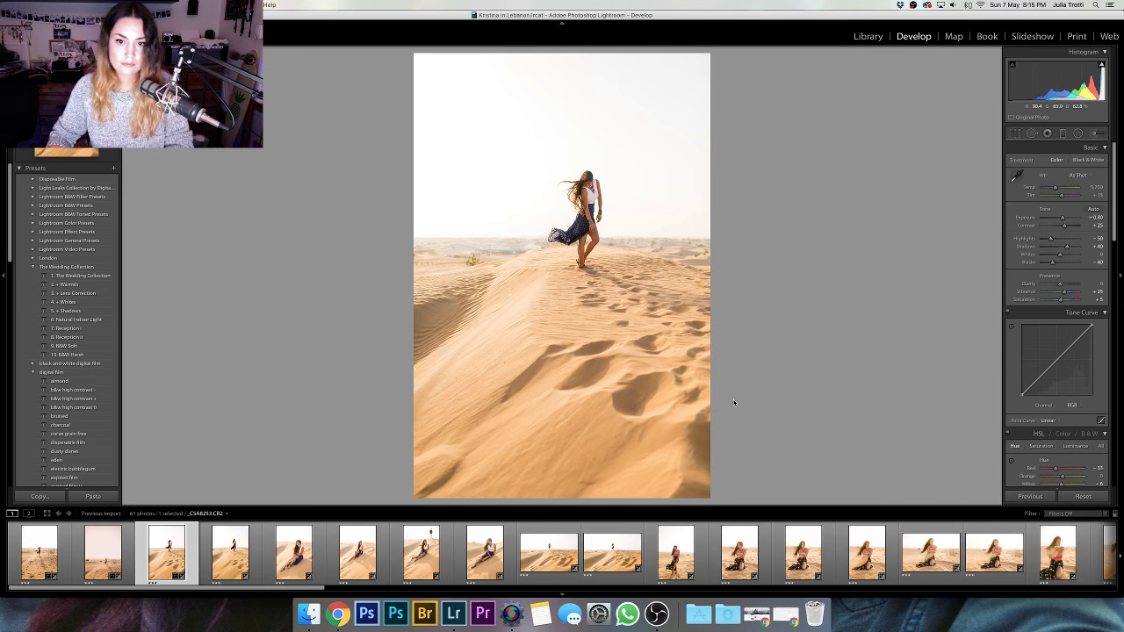
- Compare the third photo with its neighbours, and set the fourth photo's exposure to +0.90 and shadows to +45
key(Right)
key(Left)
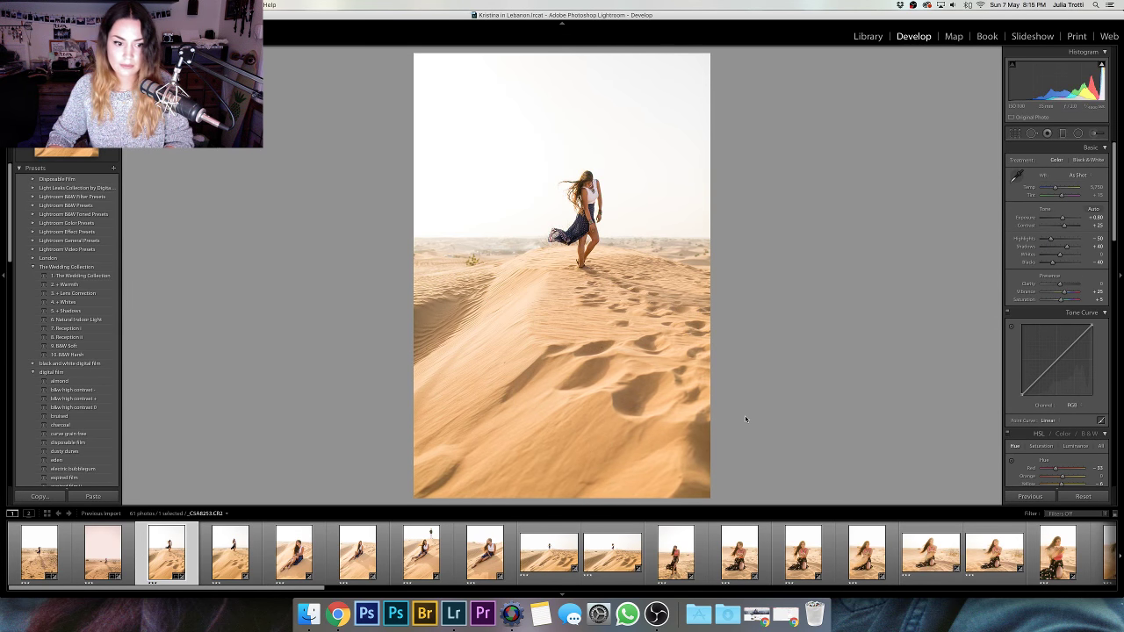
key(shift)
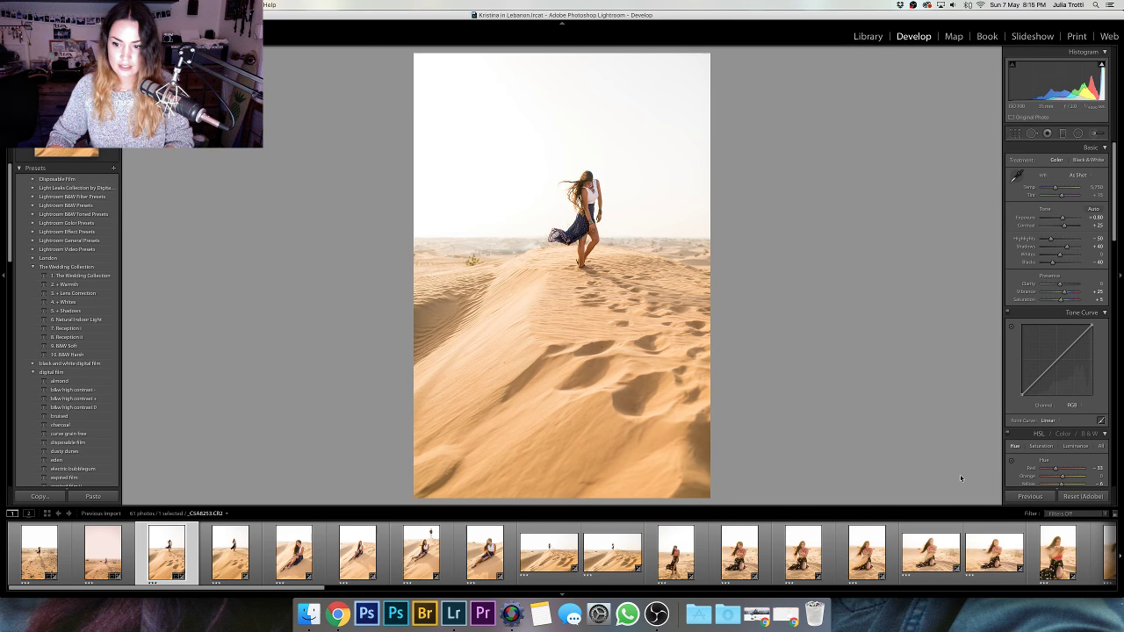
key(Right)
key(Right)
key(Left)
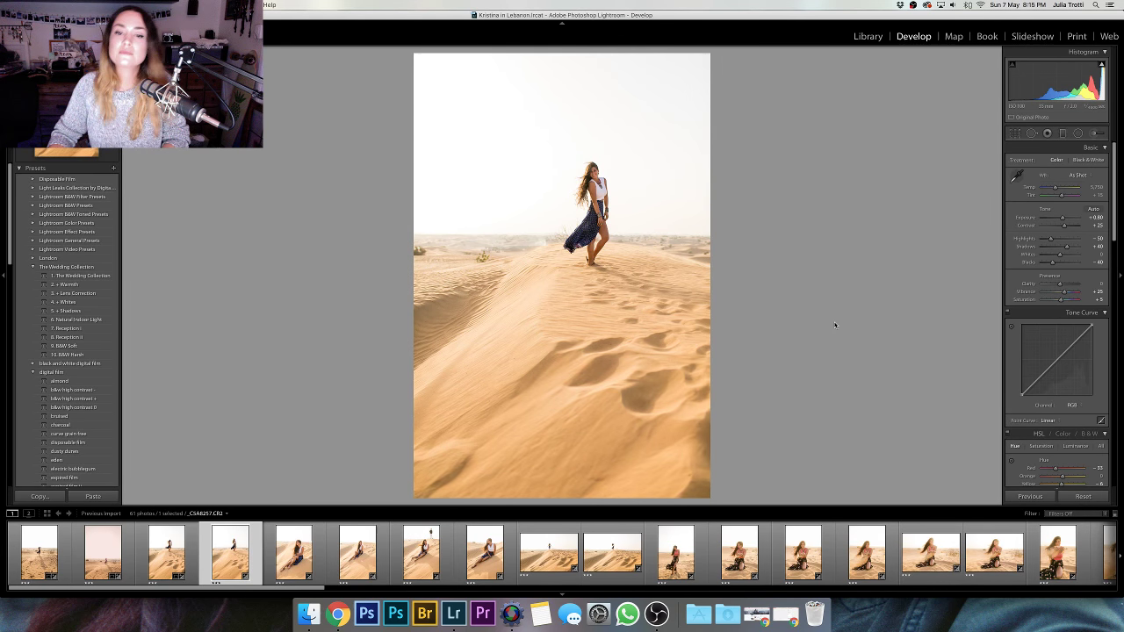
drag(1068, 250, 1068, 251)
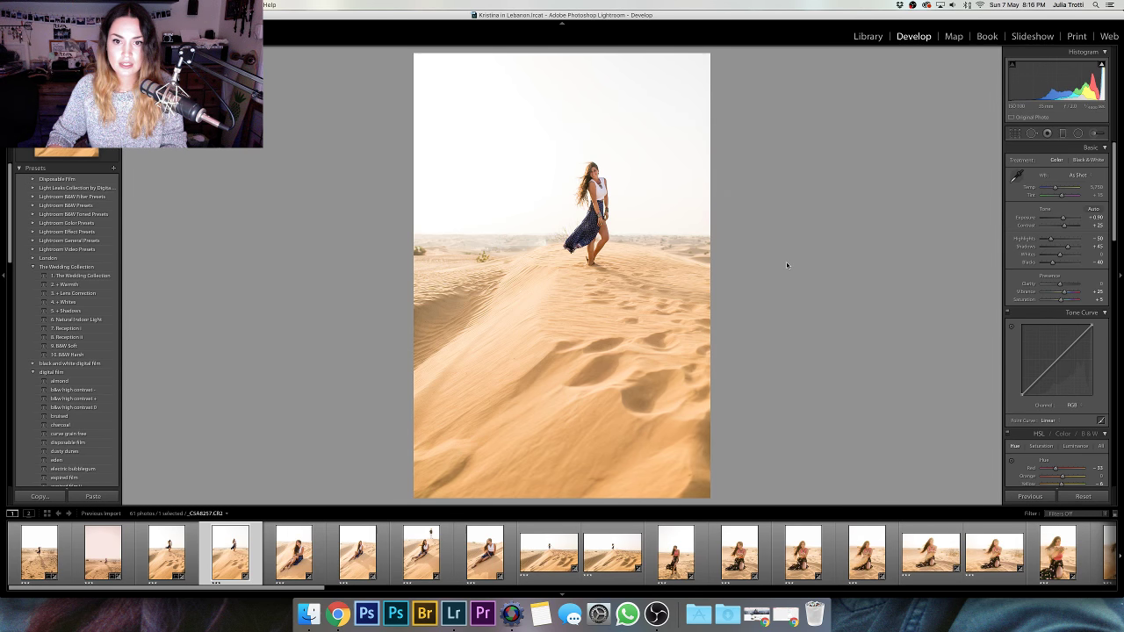
- Compare the fourth photo's edited version with its original several times
key(backslash)
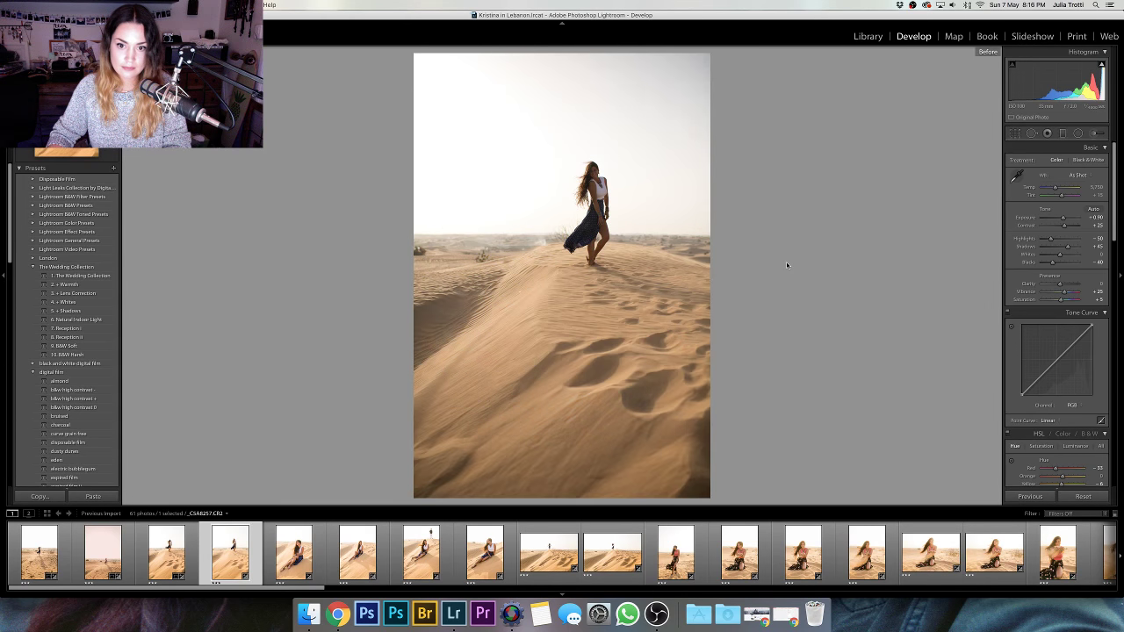
key(backslash)
key(backslash)
key(backslash)
key(backslash)
key(backslash)
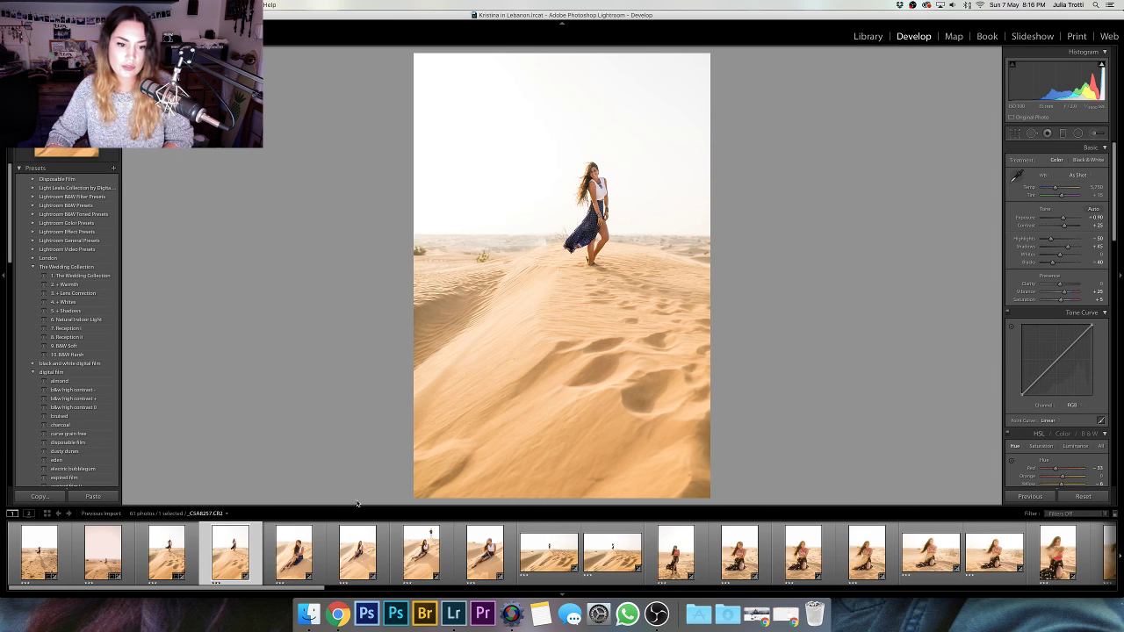
- Set the fifth photo's temperature to 5,250 and tint to +10, and compare it with its original version
click(293, 557)
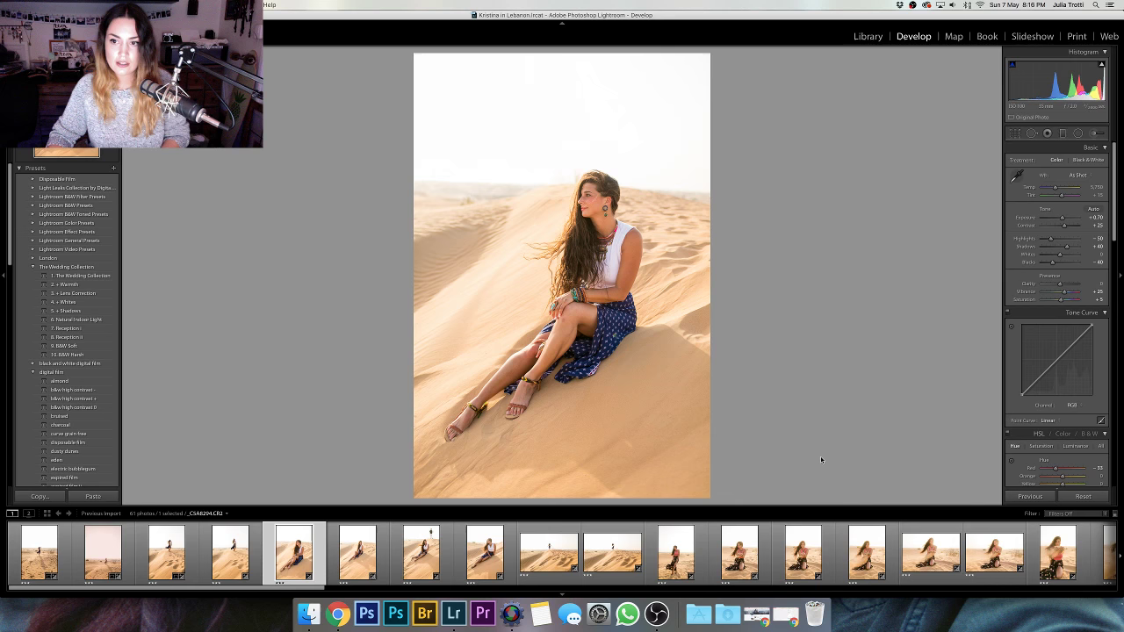
drag(1061, 219, 1063, 221)
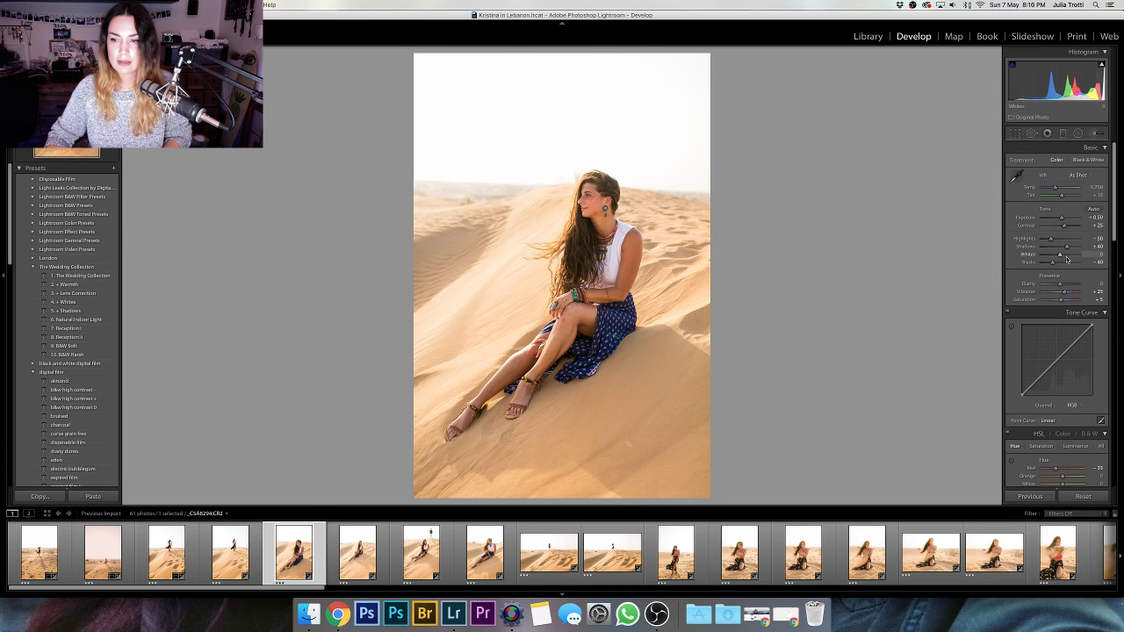
drag(1054, 187, 1061, 196)
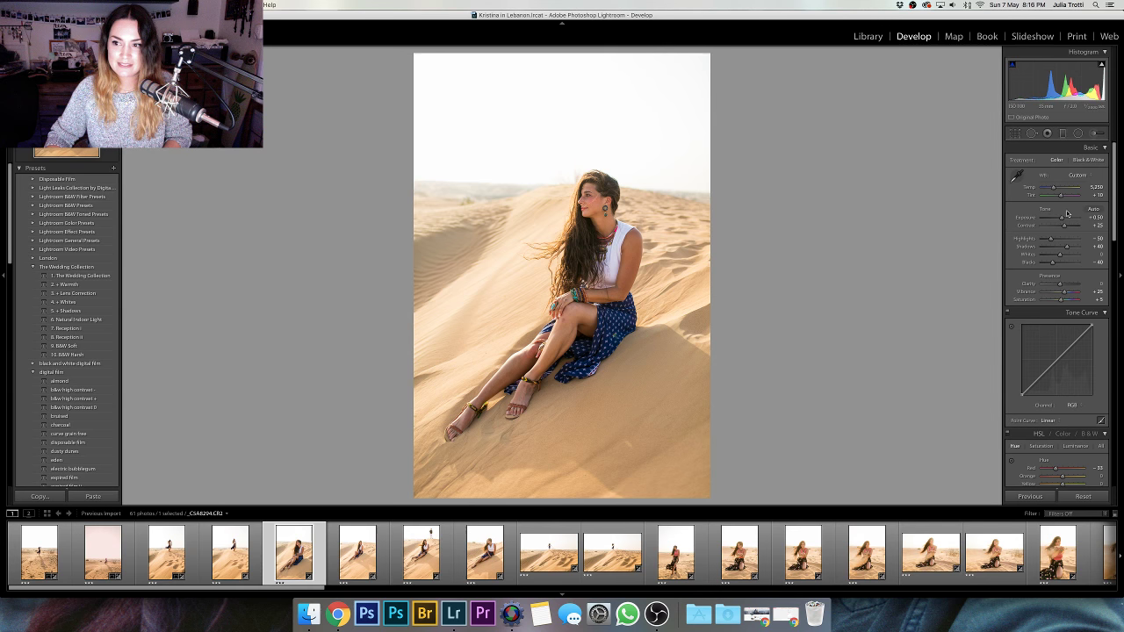
click(1067, 213)
key(backslash)
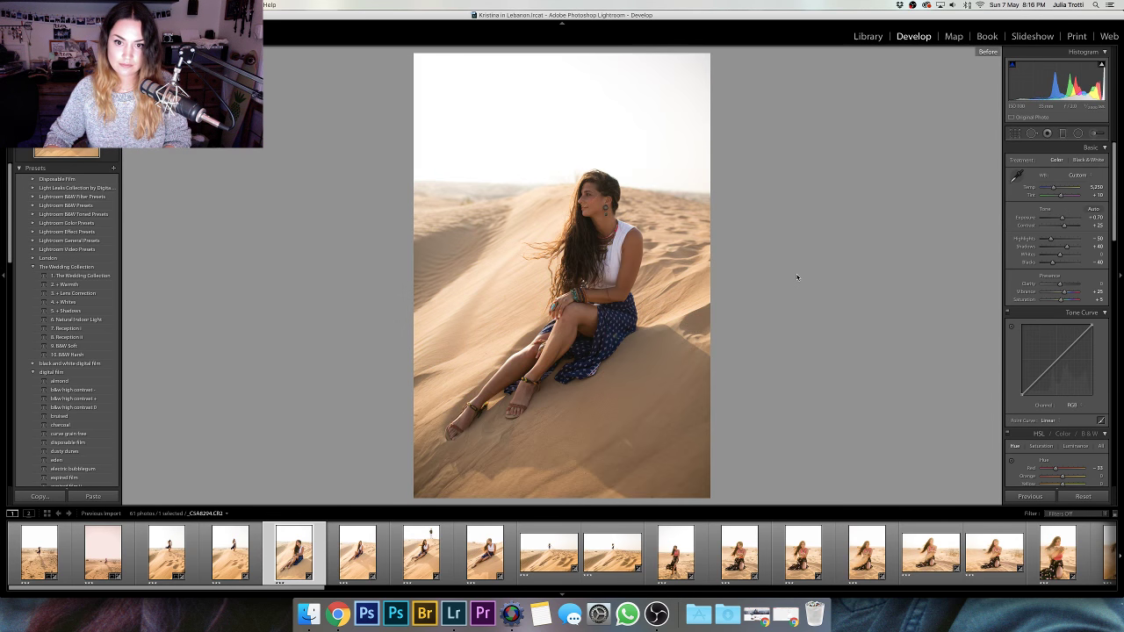
key(backslash)
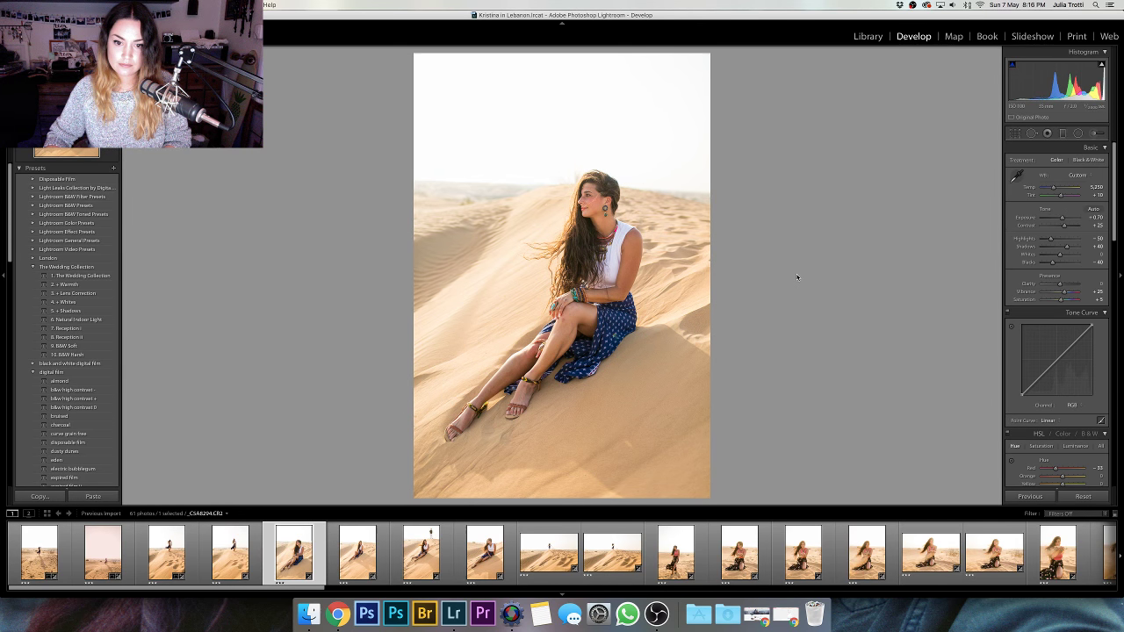
key(backslash)
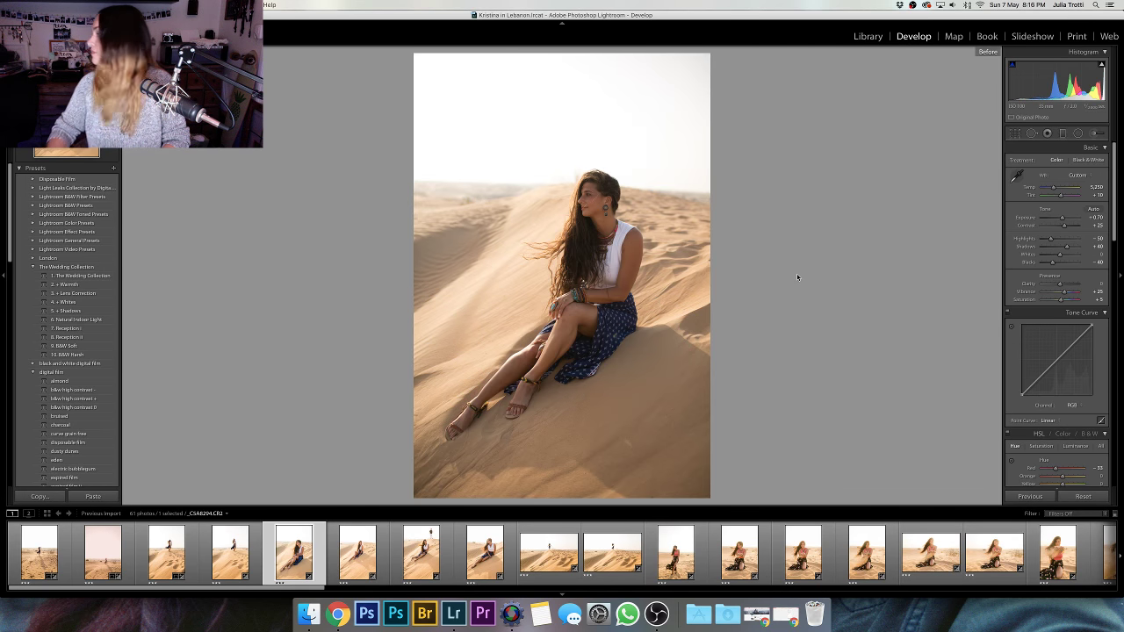
key(backslash)
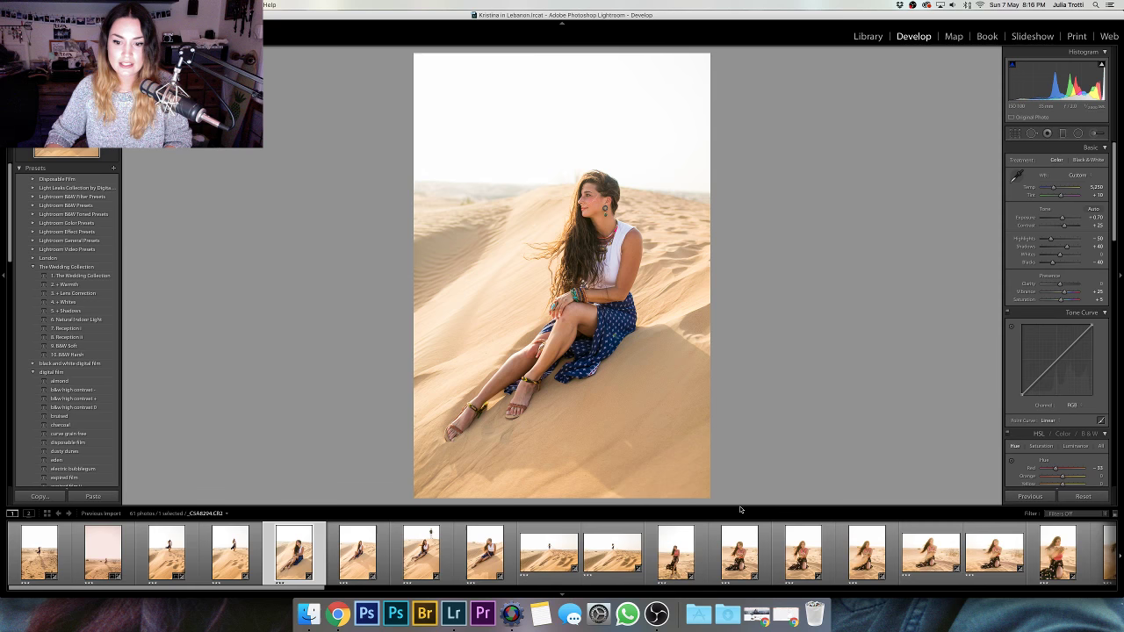
- Set the fifth photo's temperature to 5,450 and tint to +12, and compare it with its original version
click(676, 553)
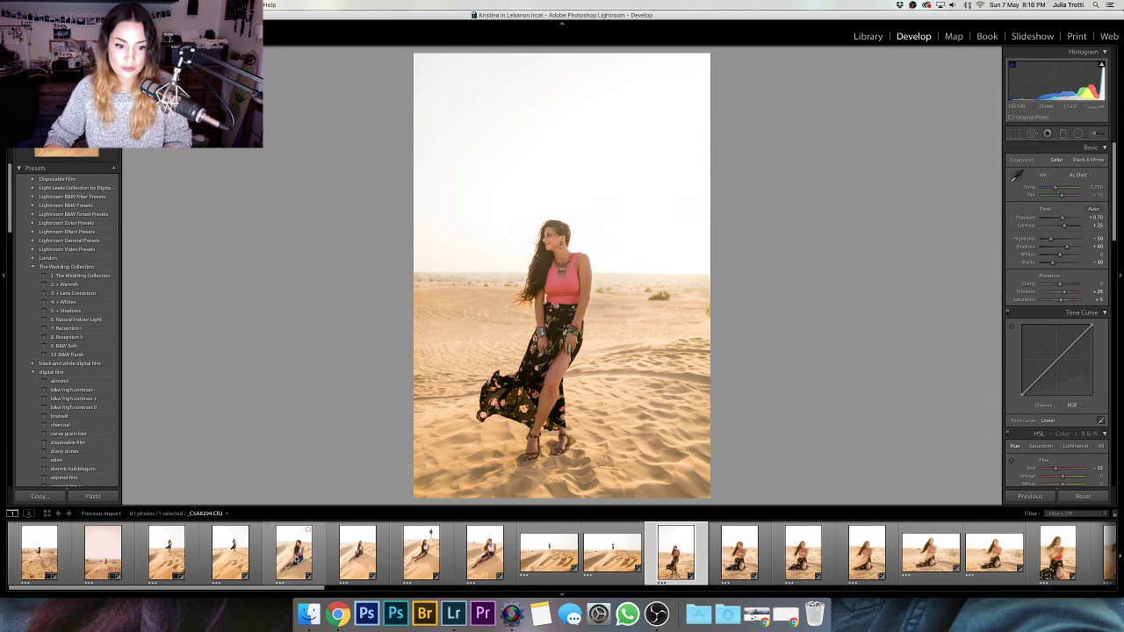
click(297, 558)
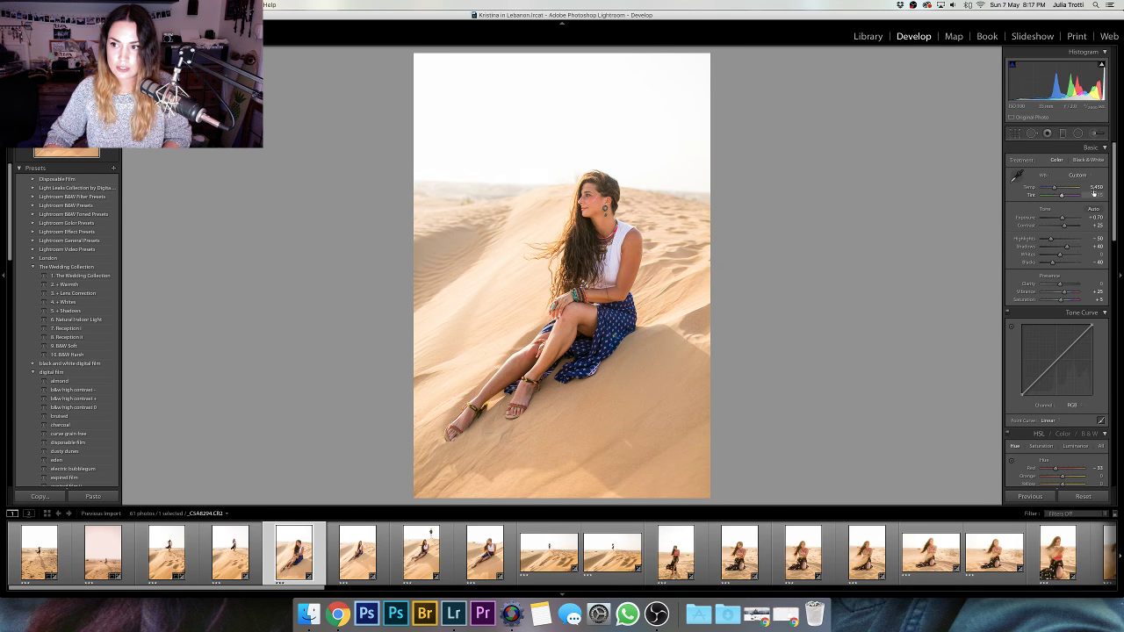
click(1093, 194)
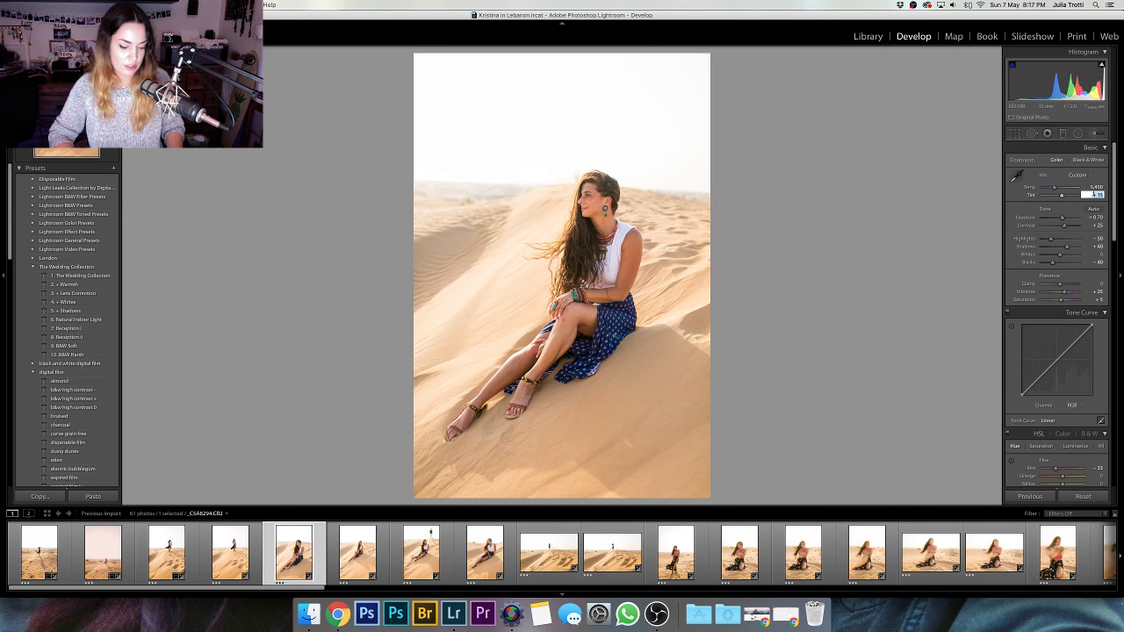
text(12)
key(Return)
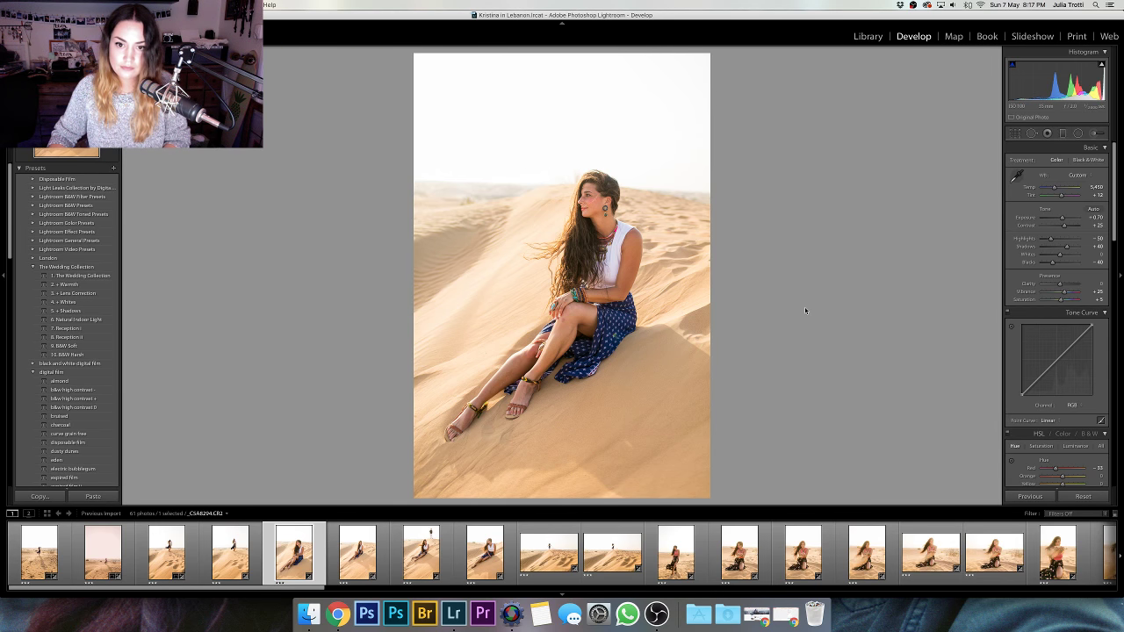
key(backslash)
key(backslash)
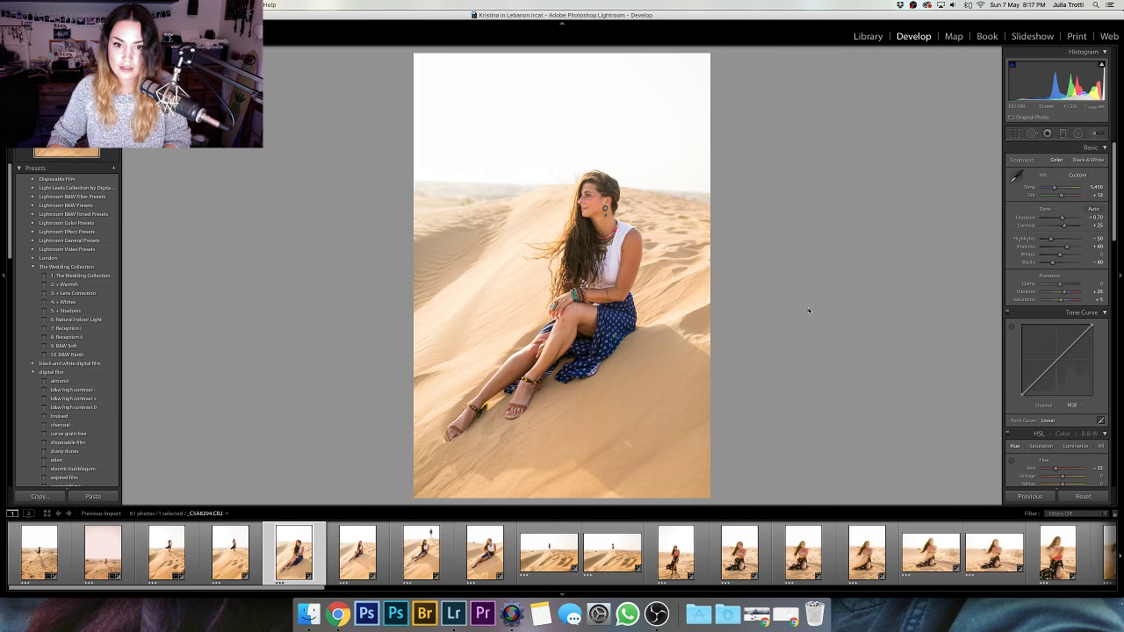
key(backslash)
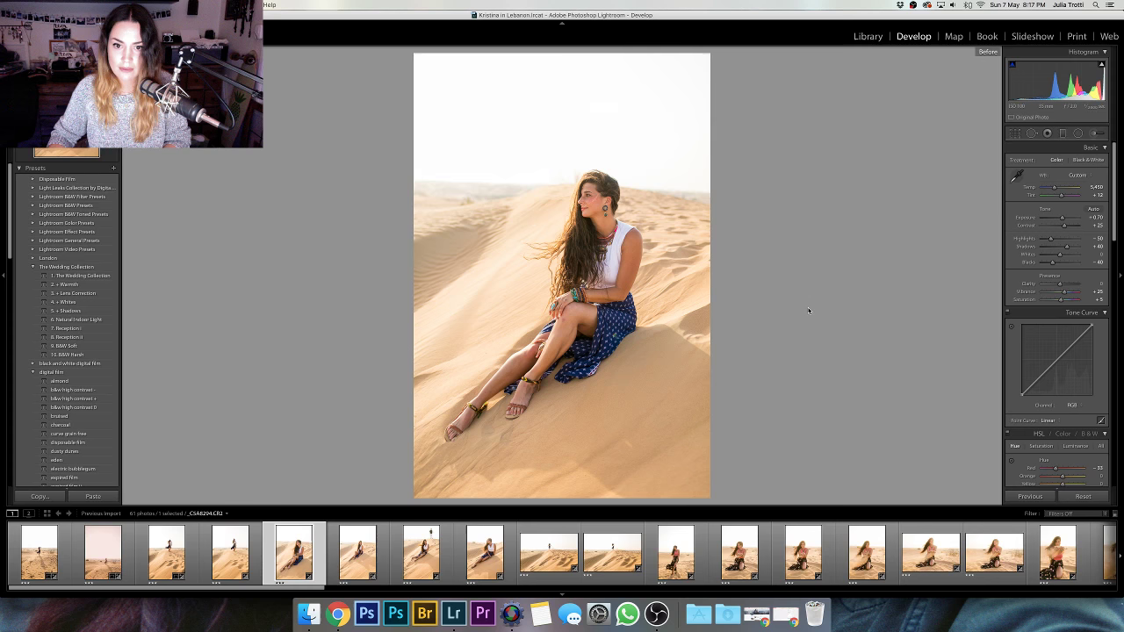
- Straighten the fifth photo to an angle of about -1.07 and compare the result with its original version
key(r)
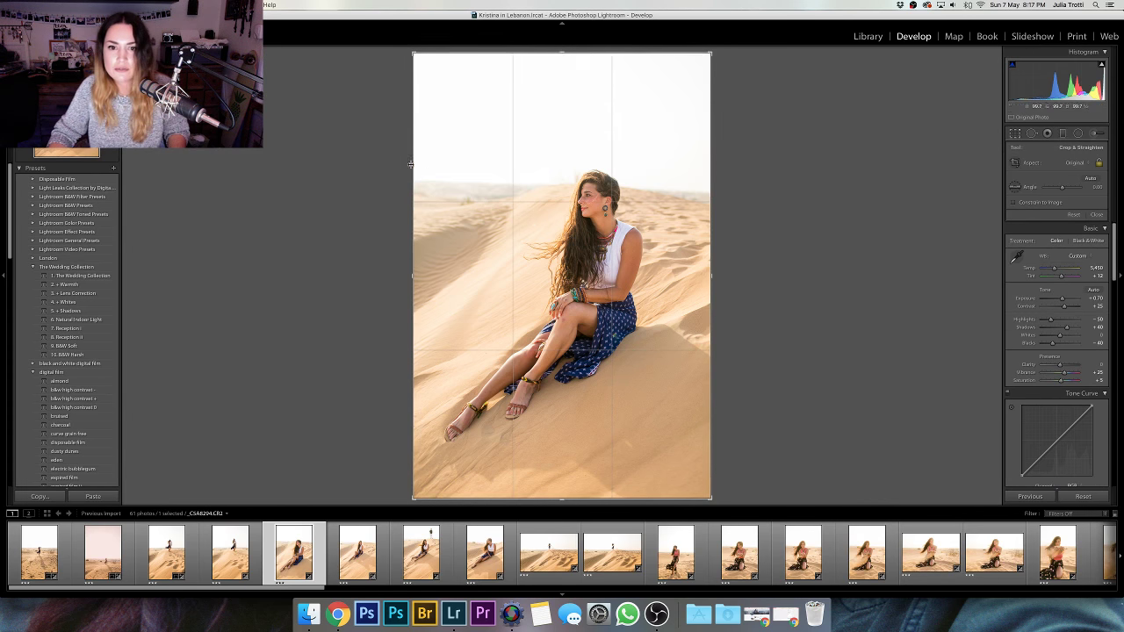
click(802, 277)
drag(802, 277, 805, 271)
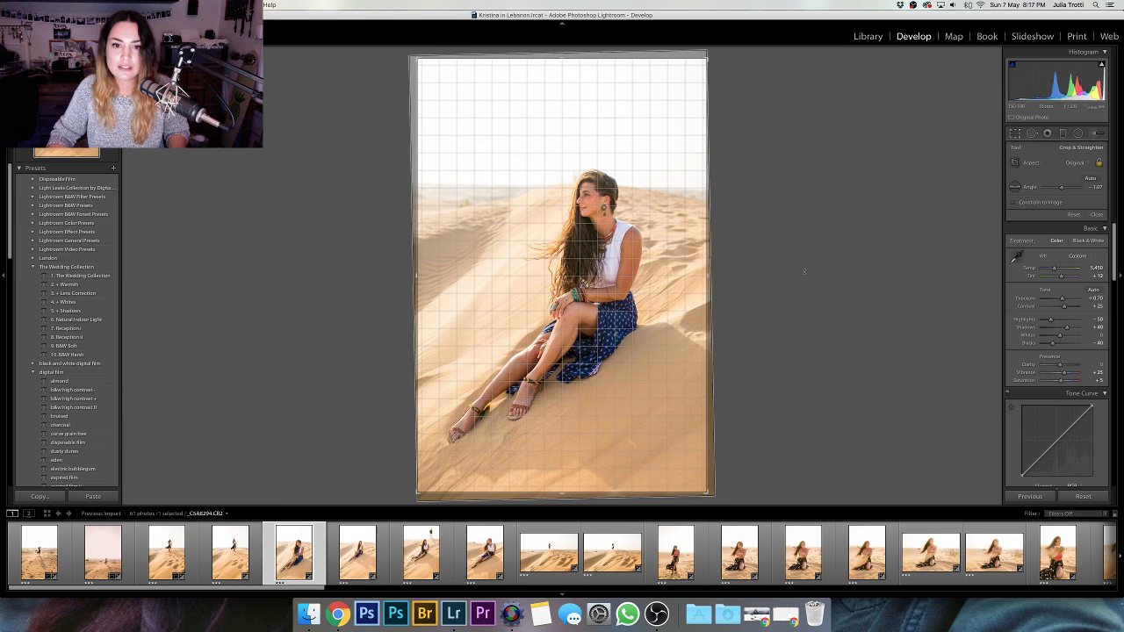
key(Return)
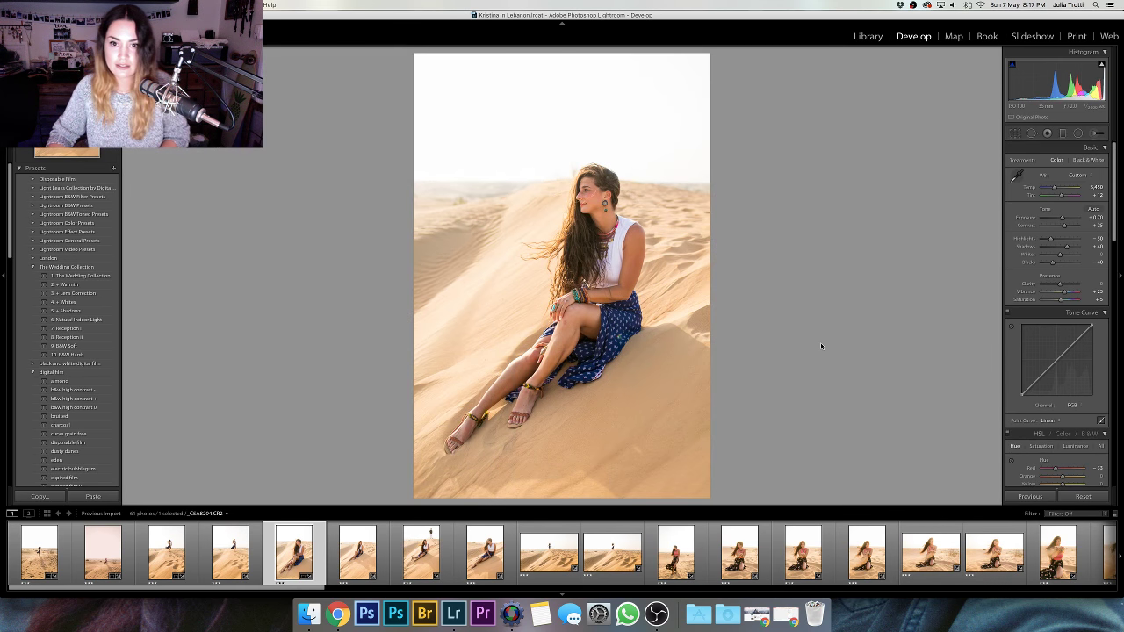
key(backslash)
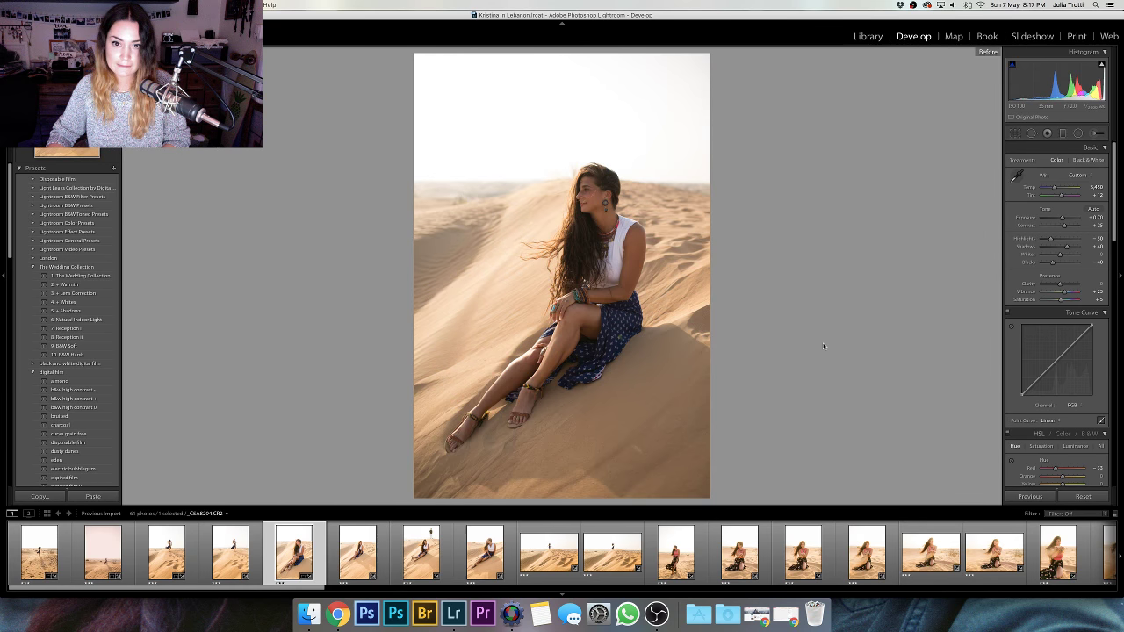
key(backslash)
- Synchronize the fifth photo's develop settings, excluding the crop, to the next three photos
key(shift+Right)
key(shift+Right)
key(shift+Right)
key(super+shift+s)
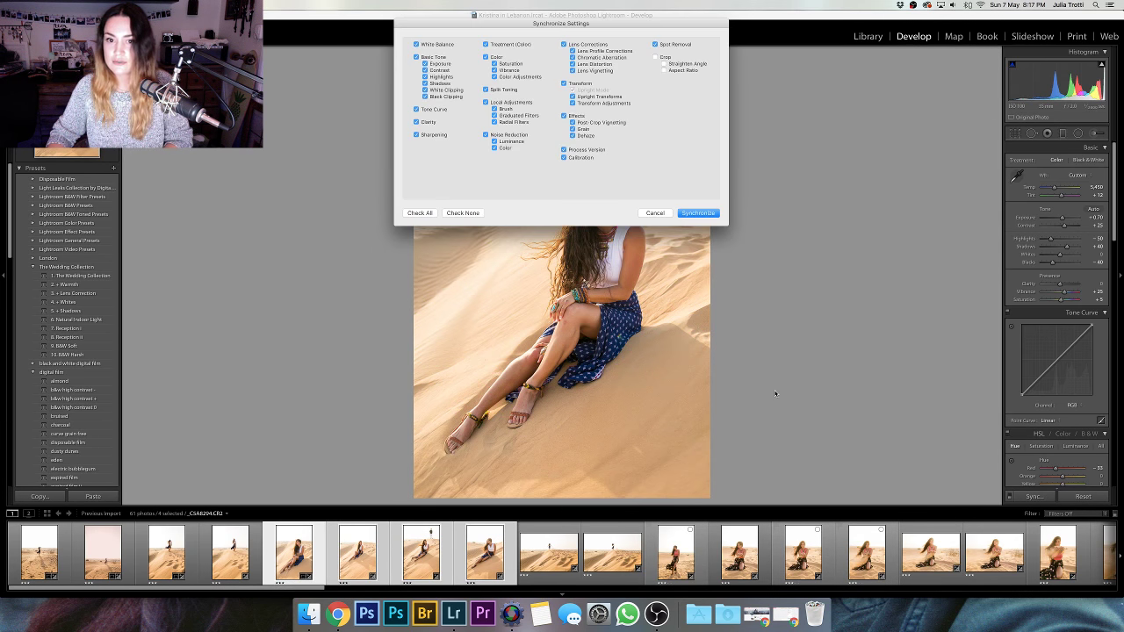
key(Return)
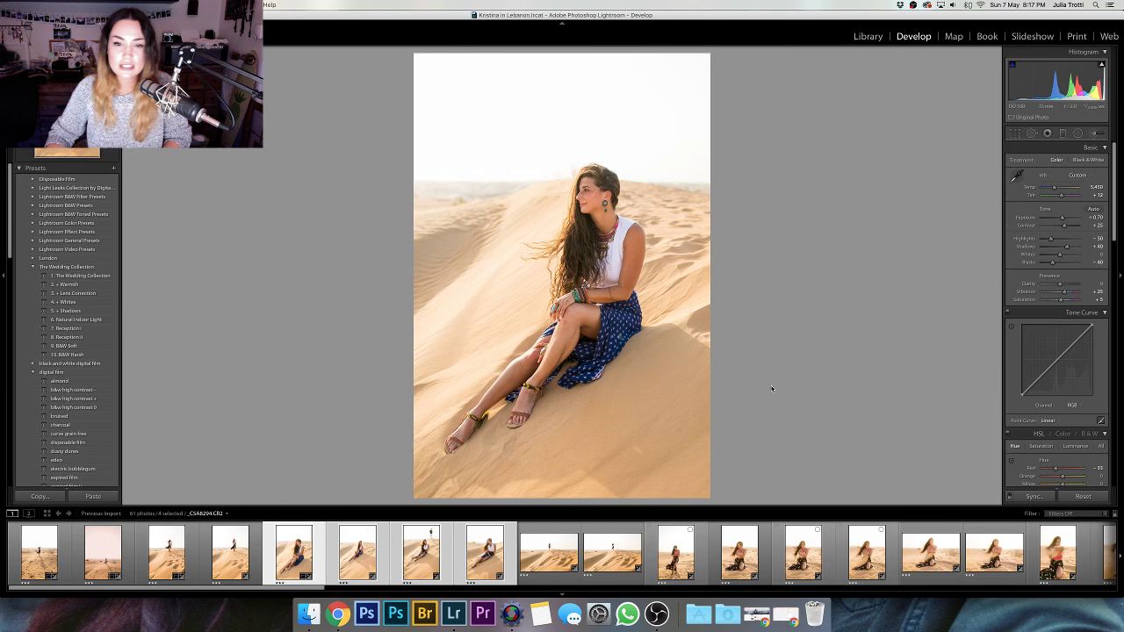
key(Right)
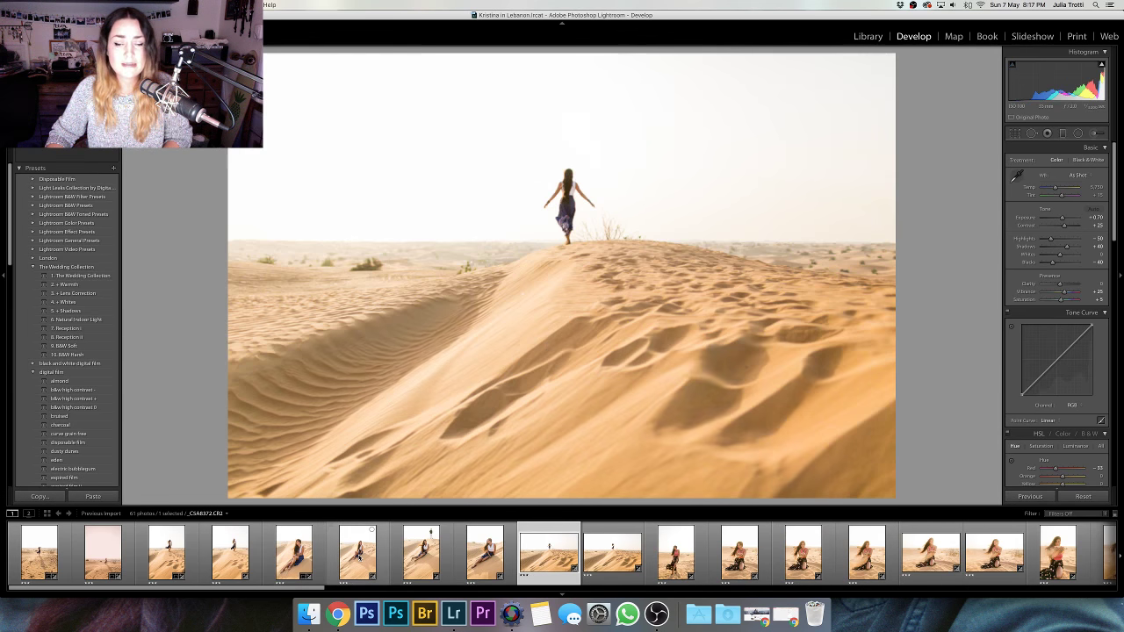
- Set the sixth photo's exposure to +0.60, and straighten and tighten its crop around the seated woman
click(358, 556)
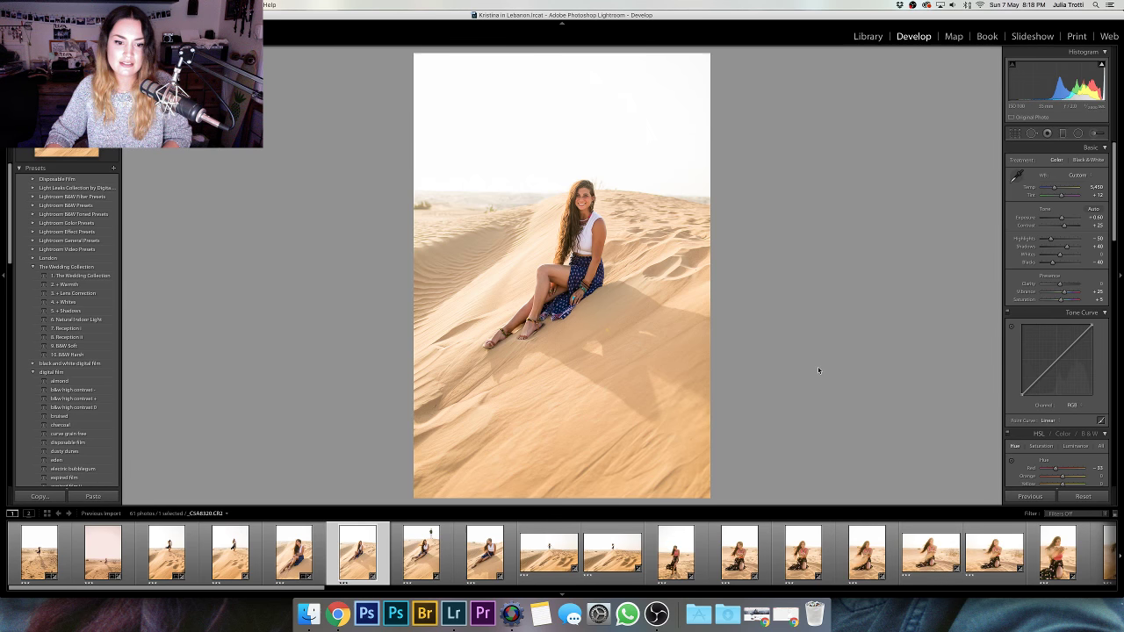
key(r)
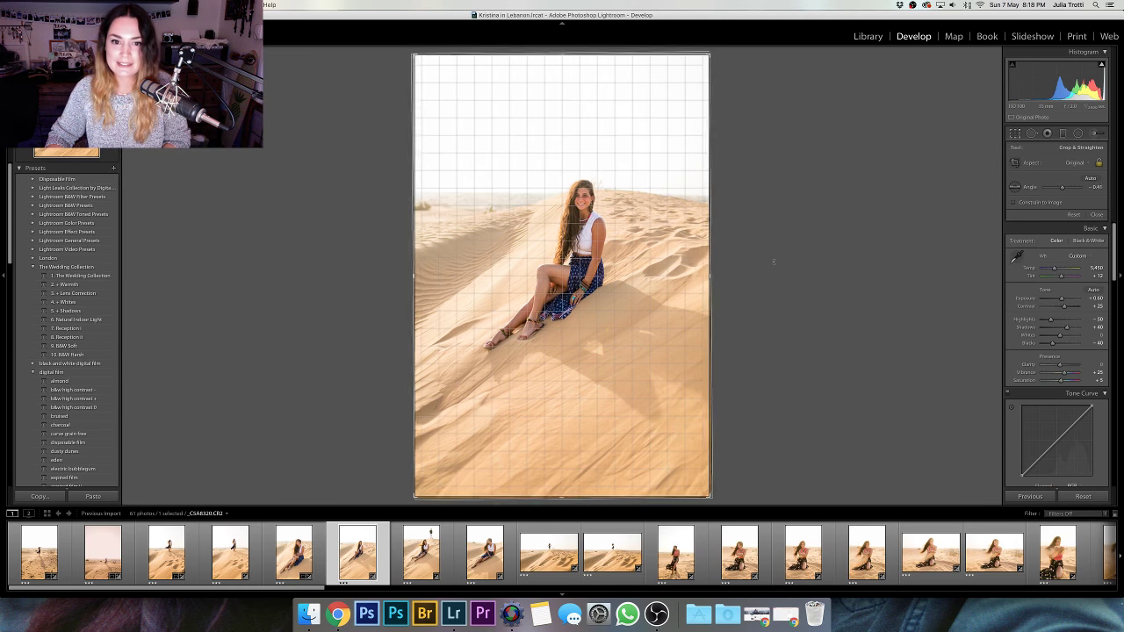
drag(774, 260, 775, 263)
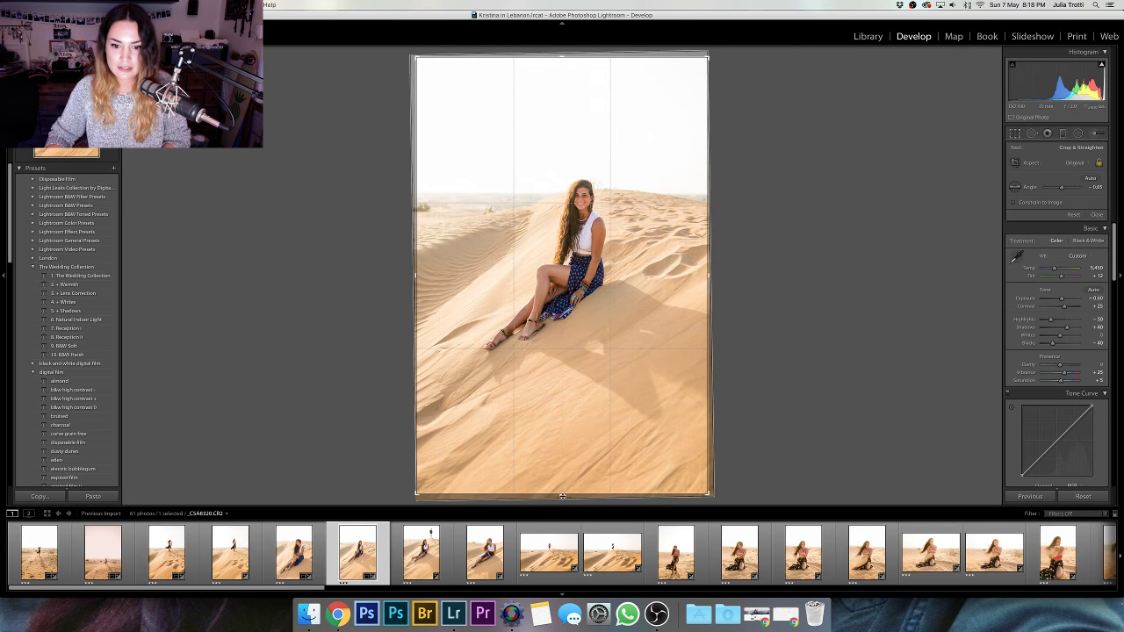
drag(562, 497, 565, 480)
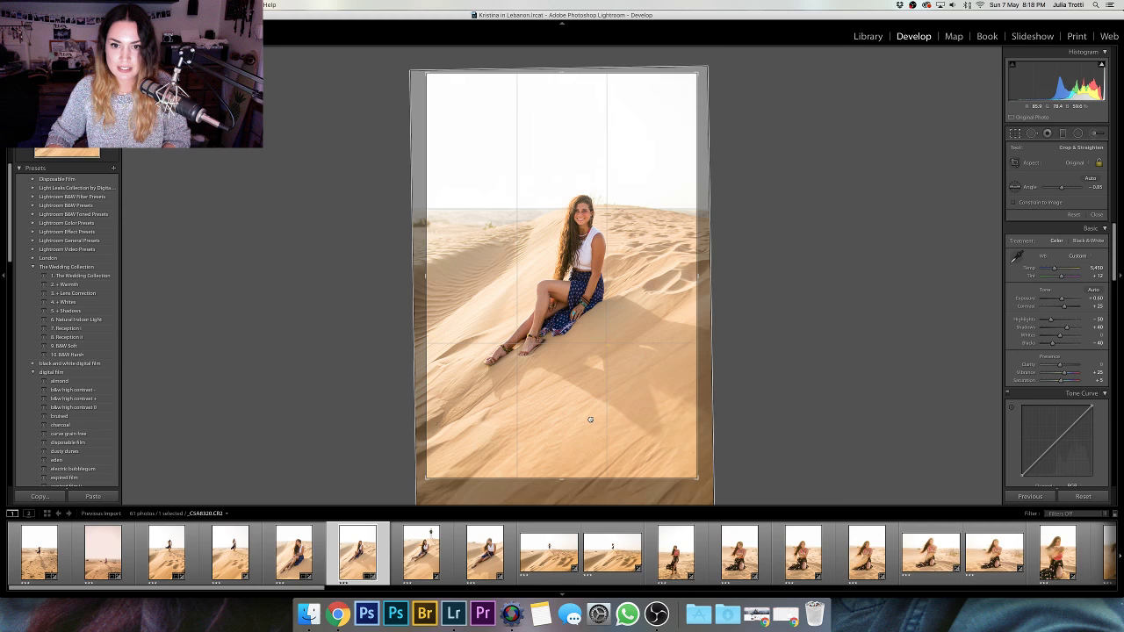
drag(590, 420, 576, 394)
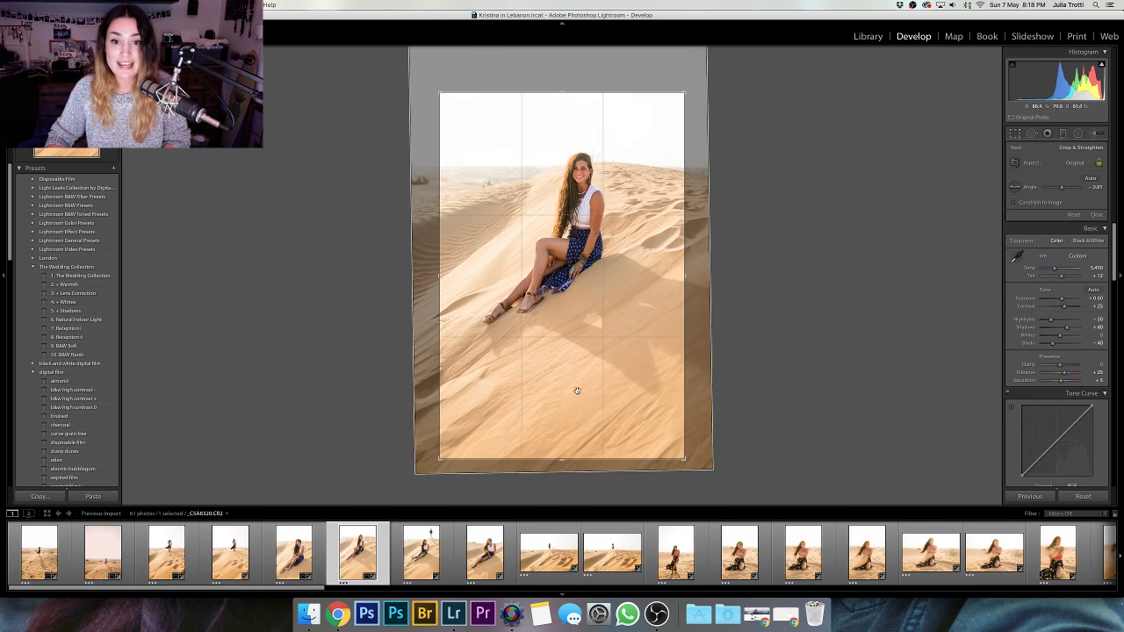
drag(705, 424, 616, 402)
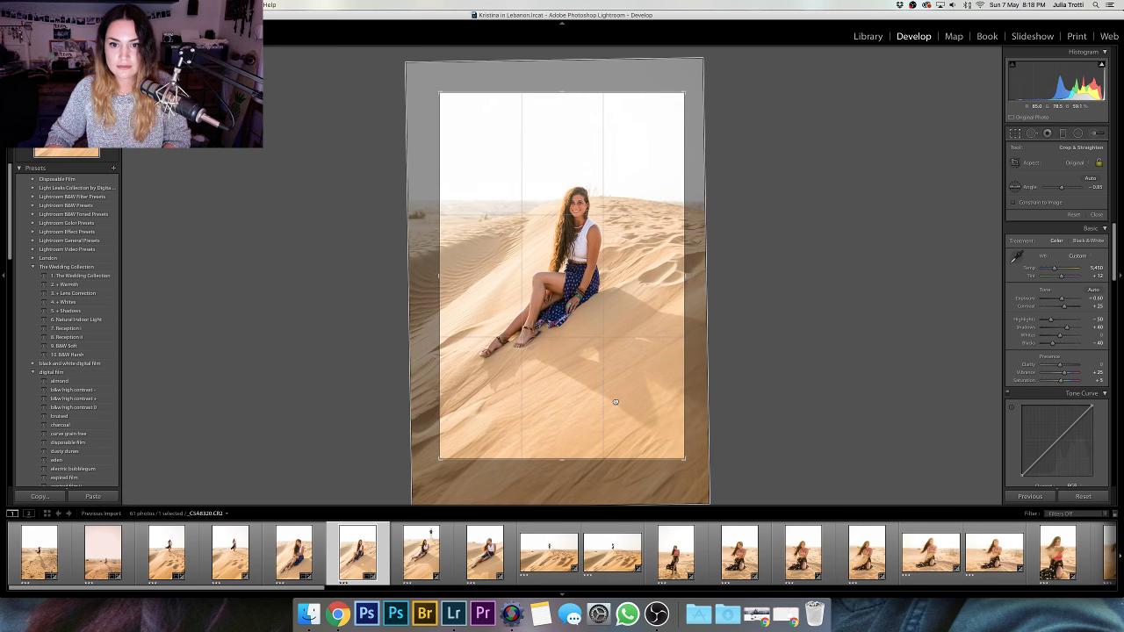
key(Return)
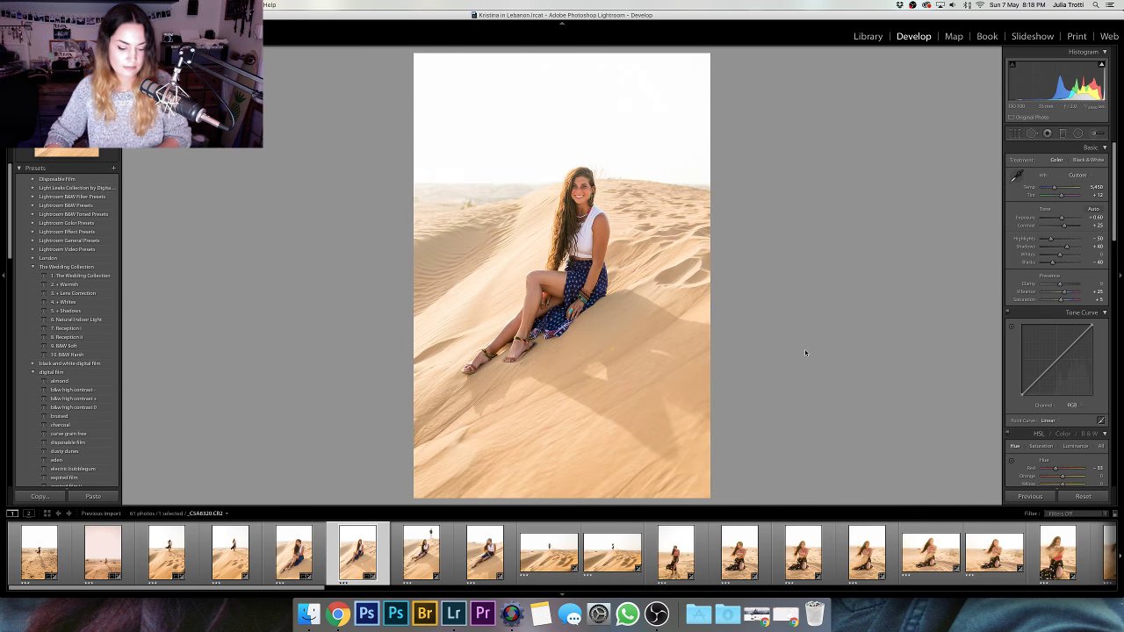
- Fine-tune the sixth photo's straightening angle and shift the crop so the woman sits slightly further right in the frame
key(r)
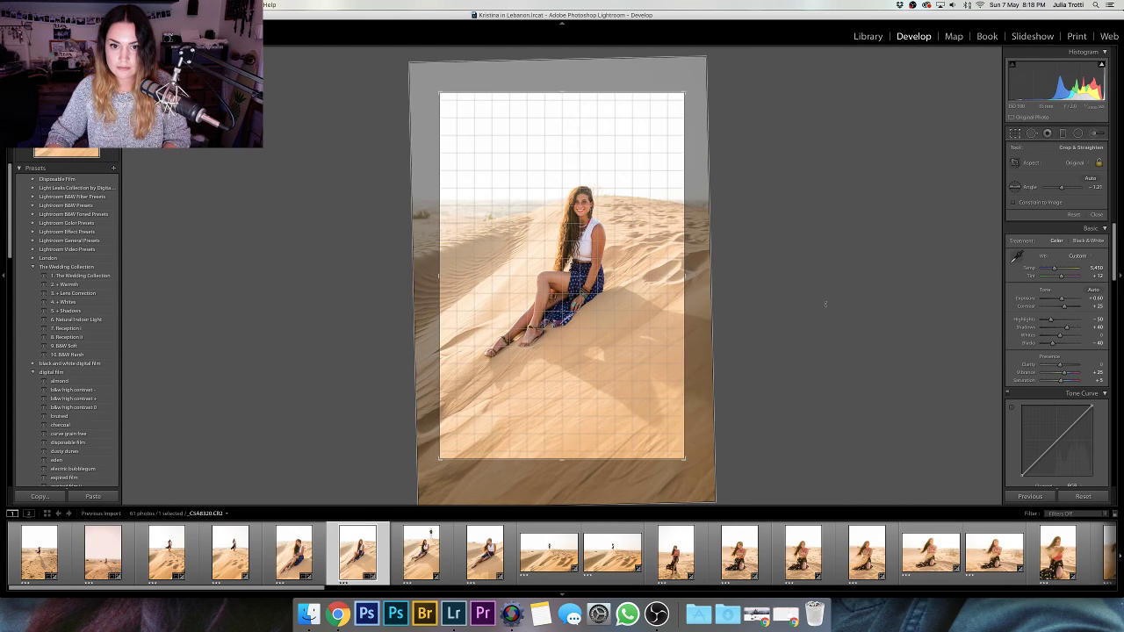
drag(825, 306, 825, 306)
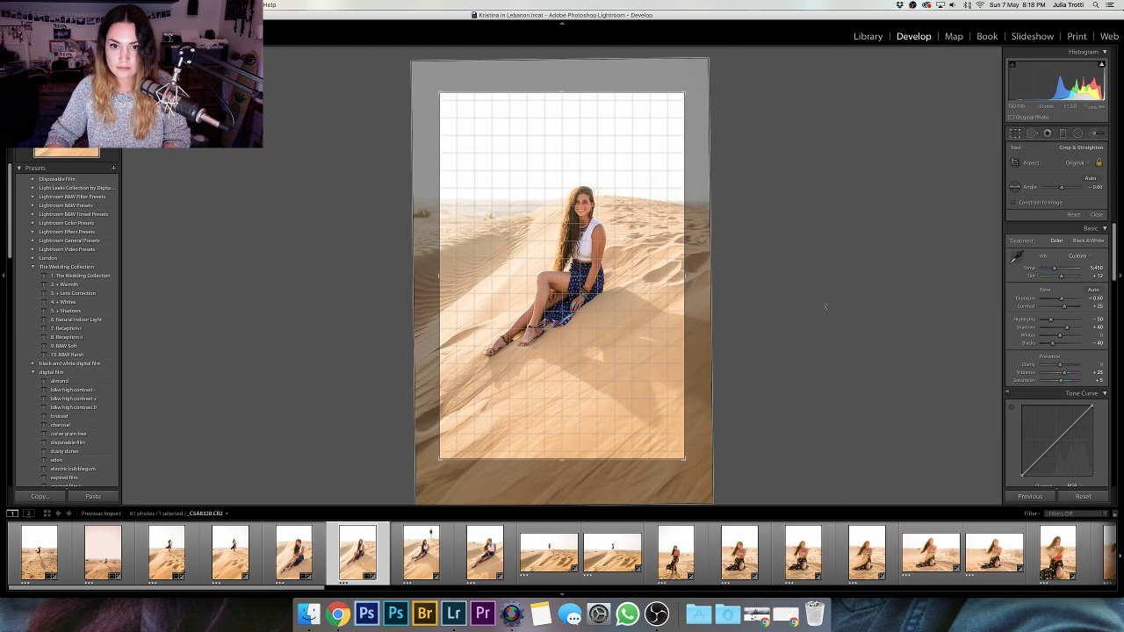
drag(585, 281, 596, 280)
key(Return)
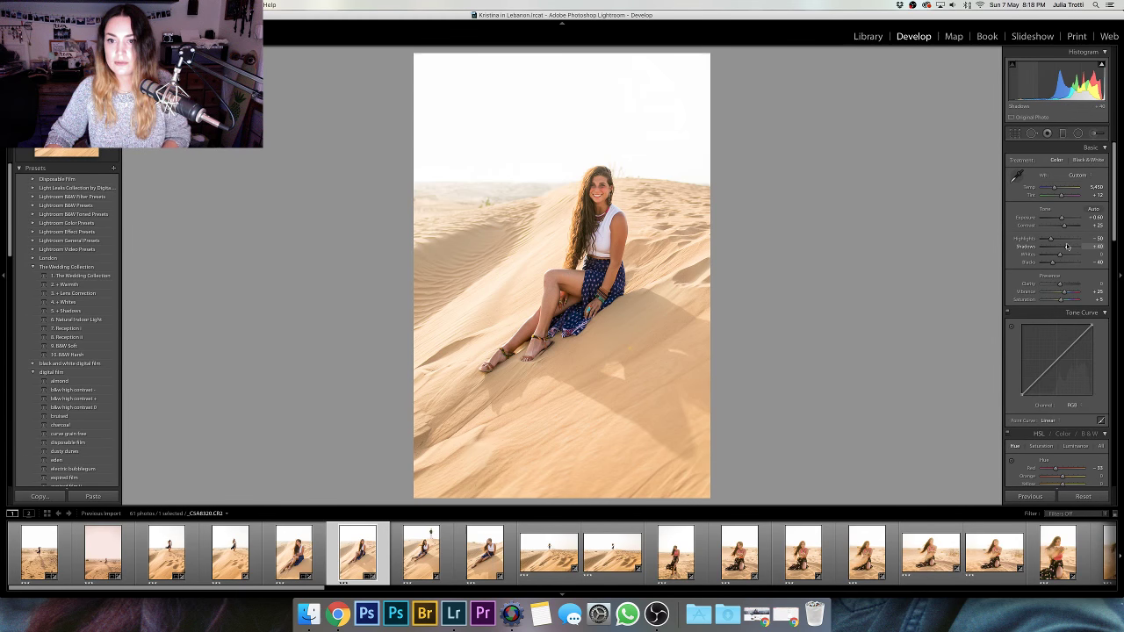
- Paint a slight exposure boost over the sixth photo's woman with the Adjustment Brush, covering her face and hair
click(1092, 134)
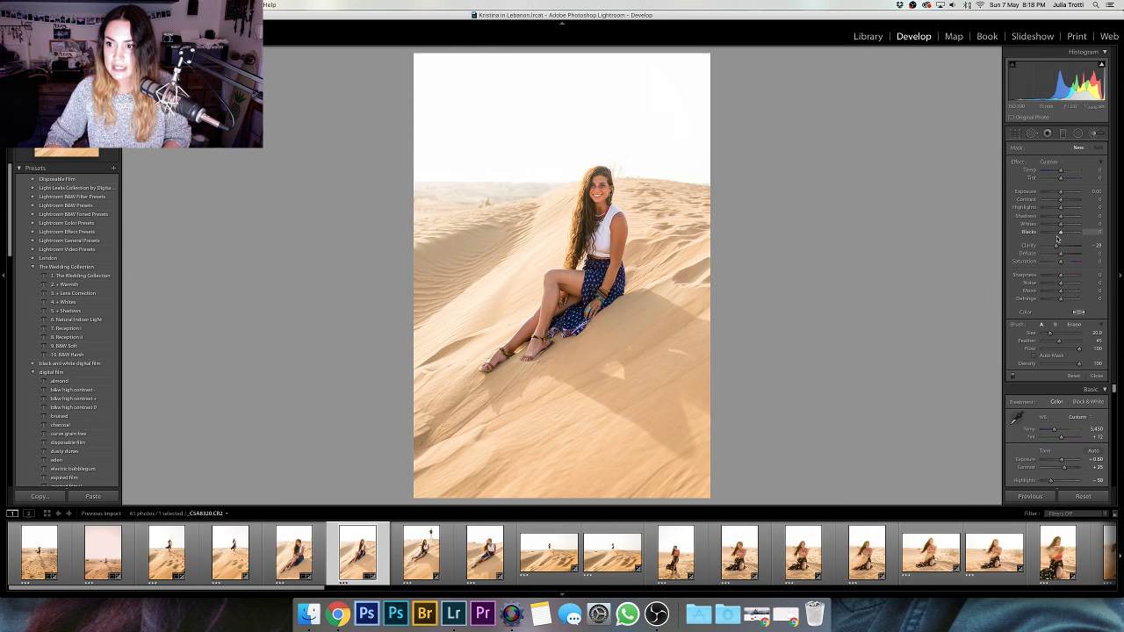
click(564, 180)
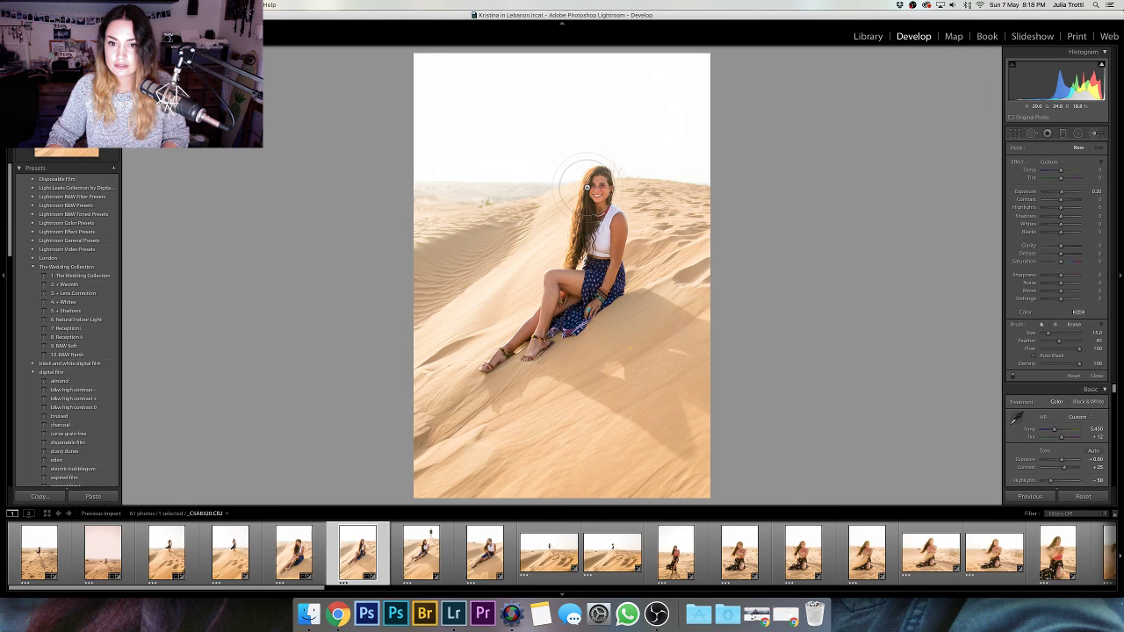
drag(587, 187, 587, 263)
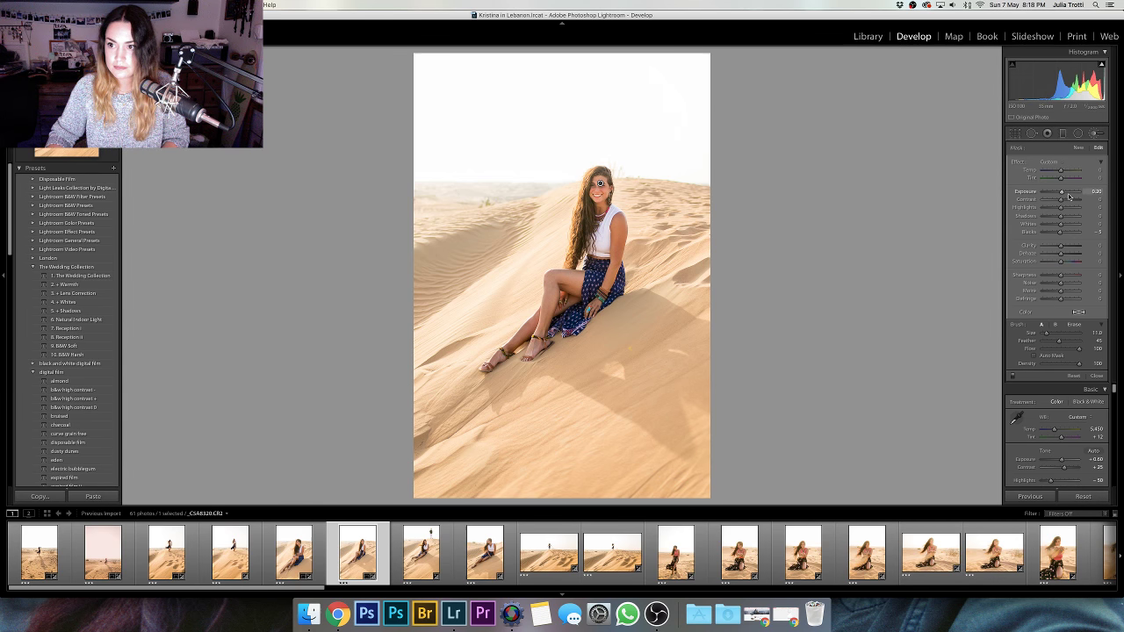
key(k)
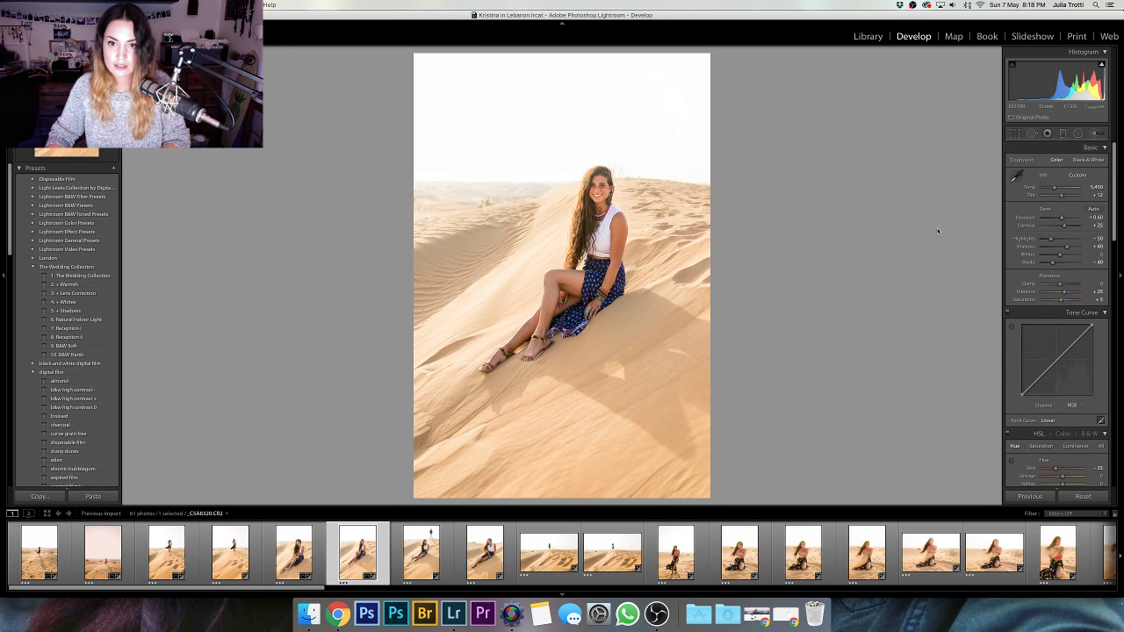
- Compare the sixth photo with its original version and hide the module picker to enlarge the photo
key(backslash)
key(backslash)
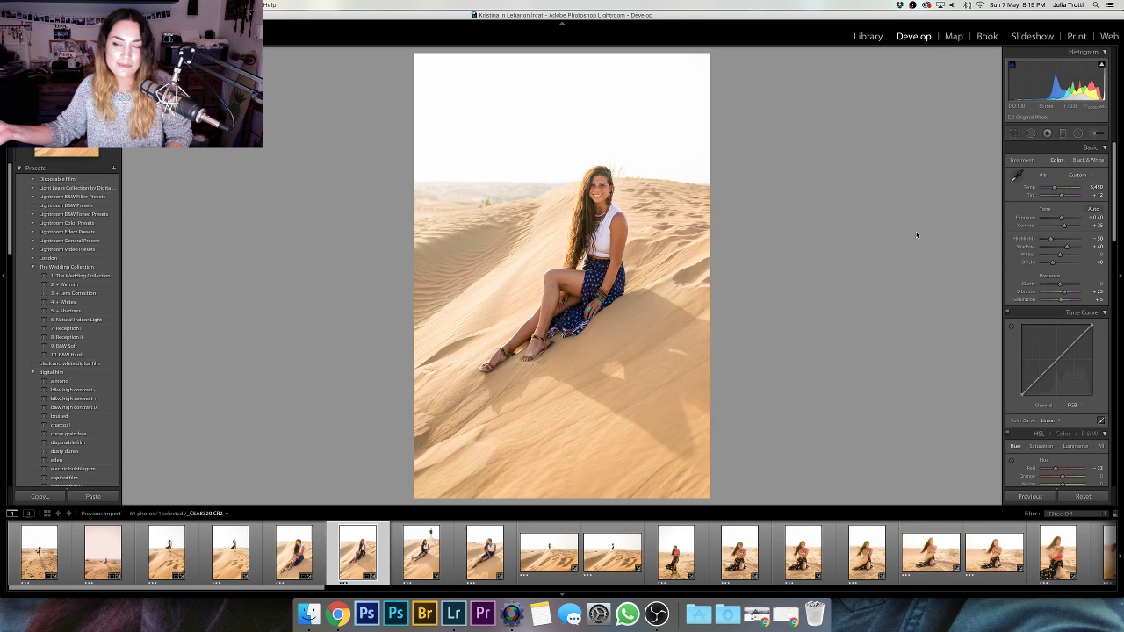
click(559, 27)
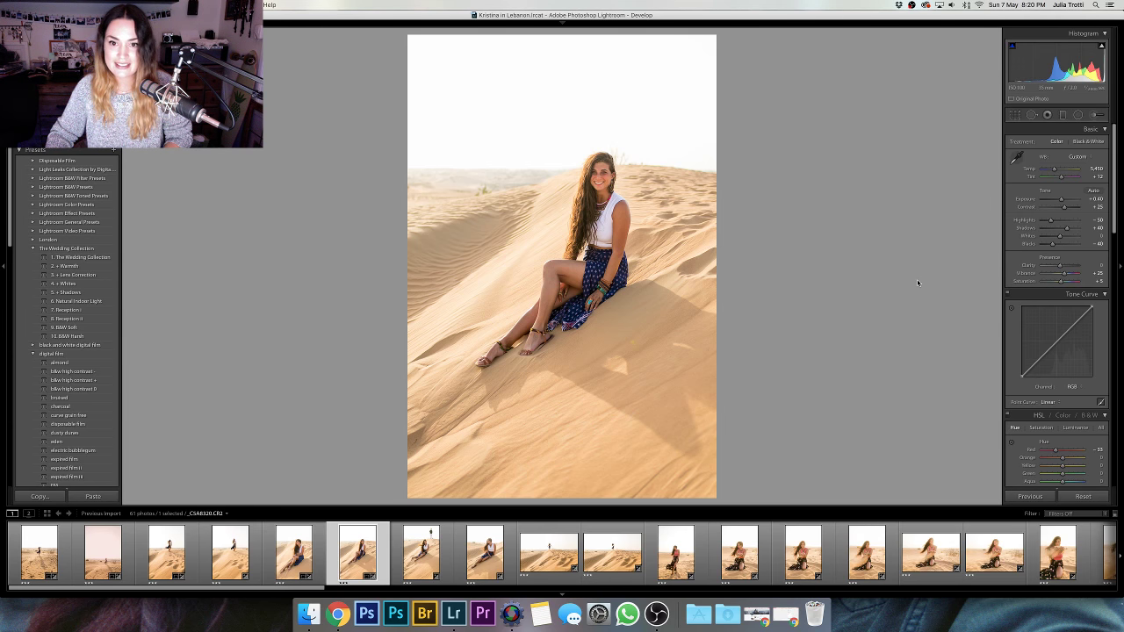
- Straighten the seventh photo to an angle of about -0.72
key(Right)
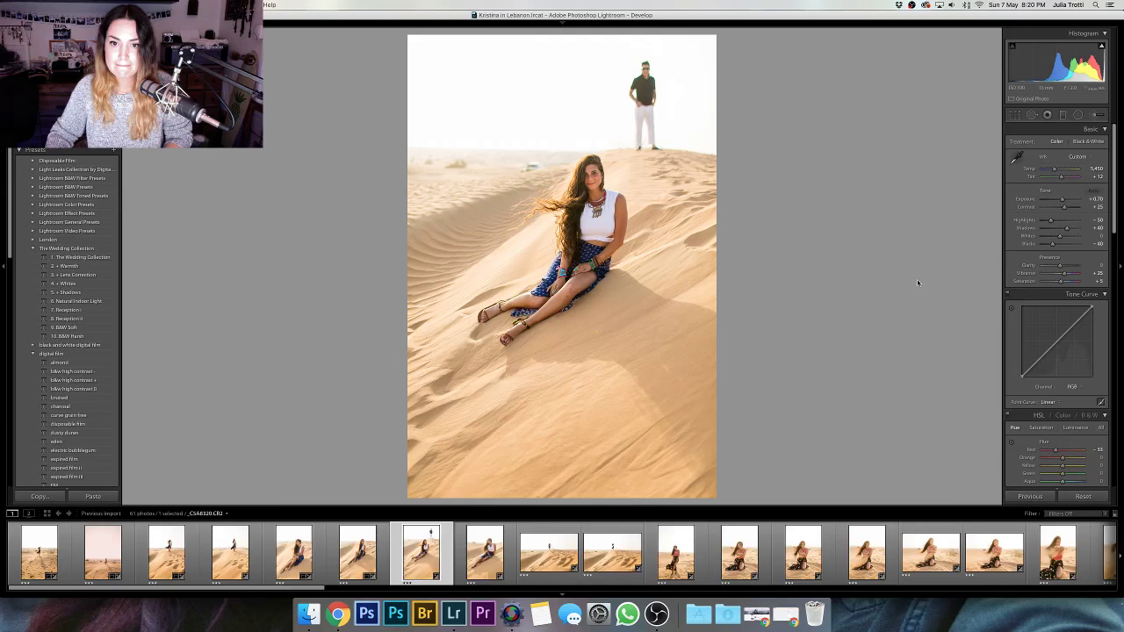
key(r)
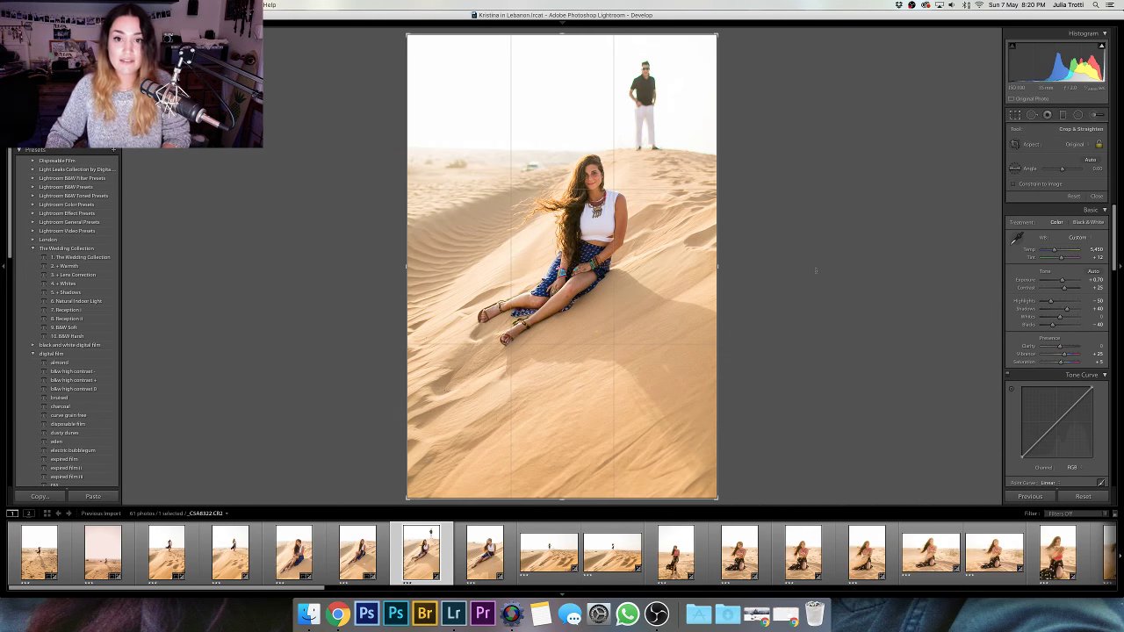
drag(815, 270, 745, 338)
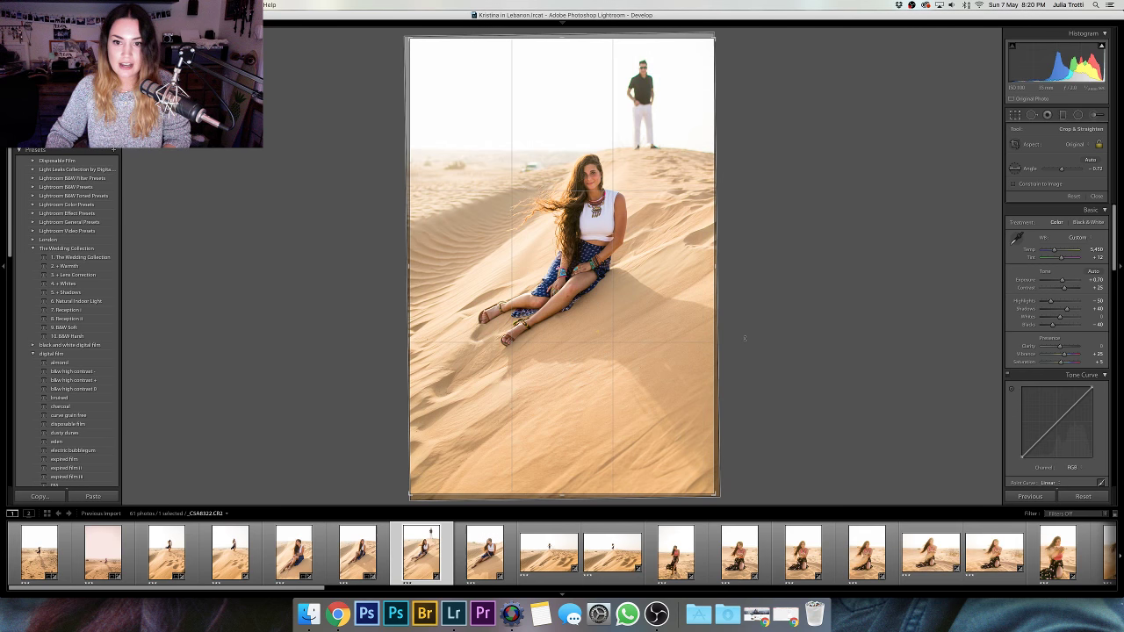
key(Return)
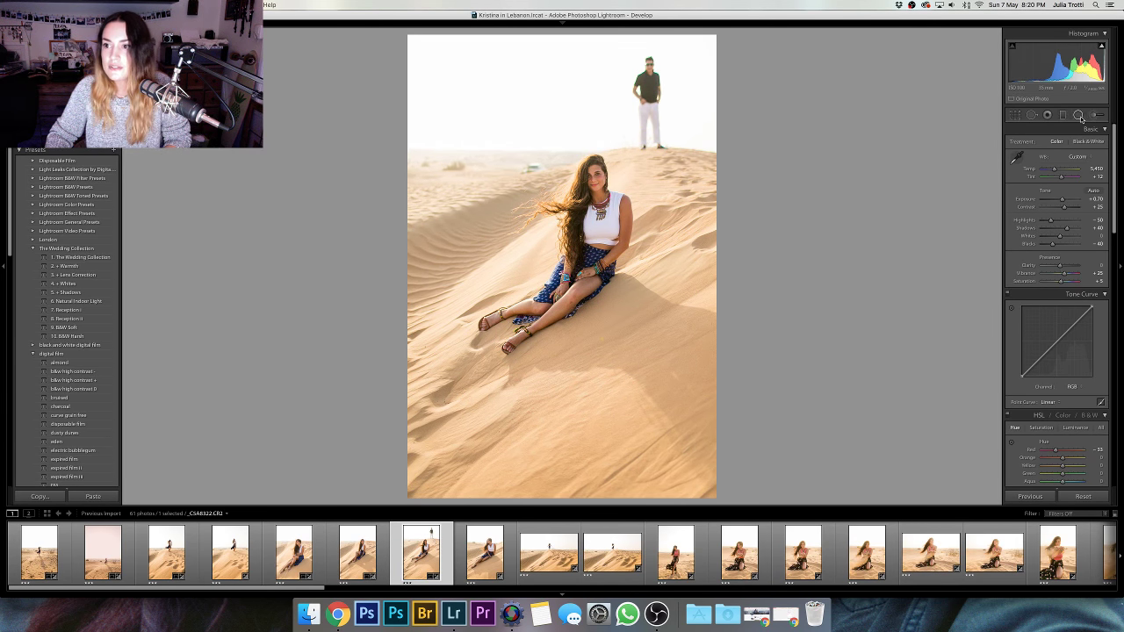
- Heal away the man standing on the dune in the seventh photo, sampling the clear sky beside him
click(1045, 115)
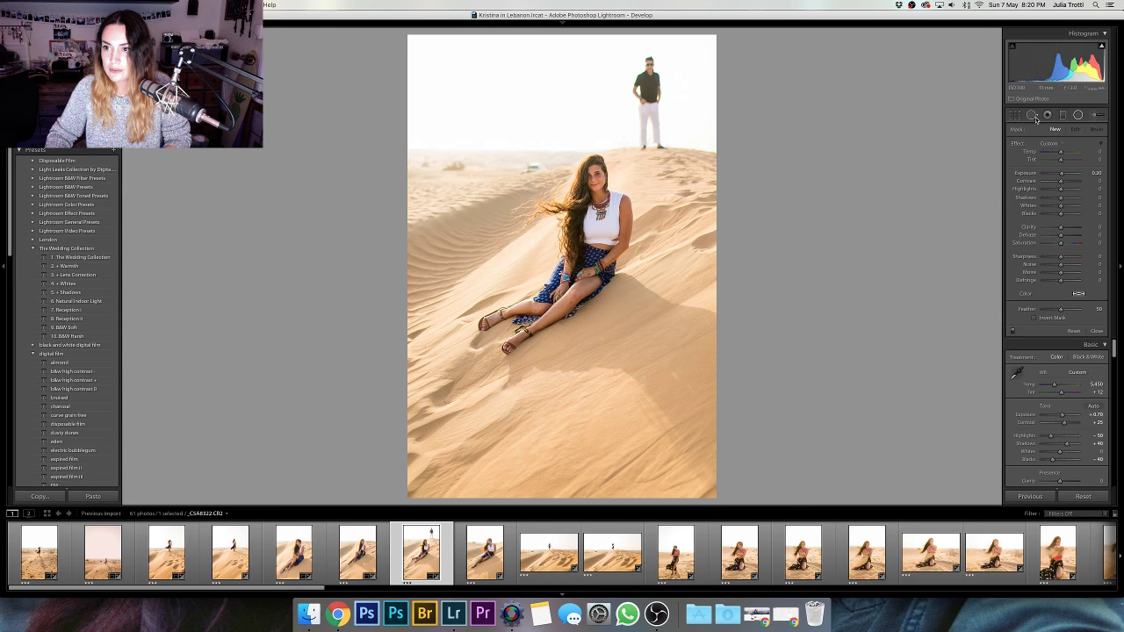
click(1034, 117)
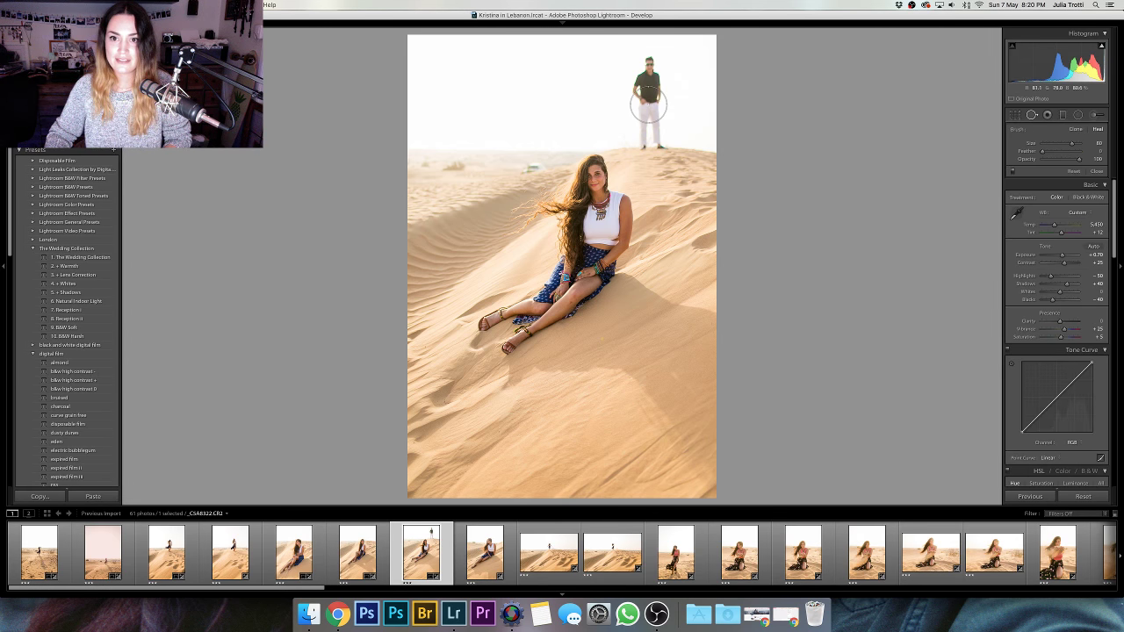
scroll(648, 105, up, 8)
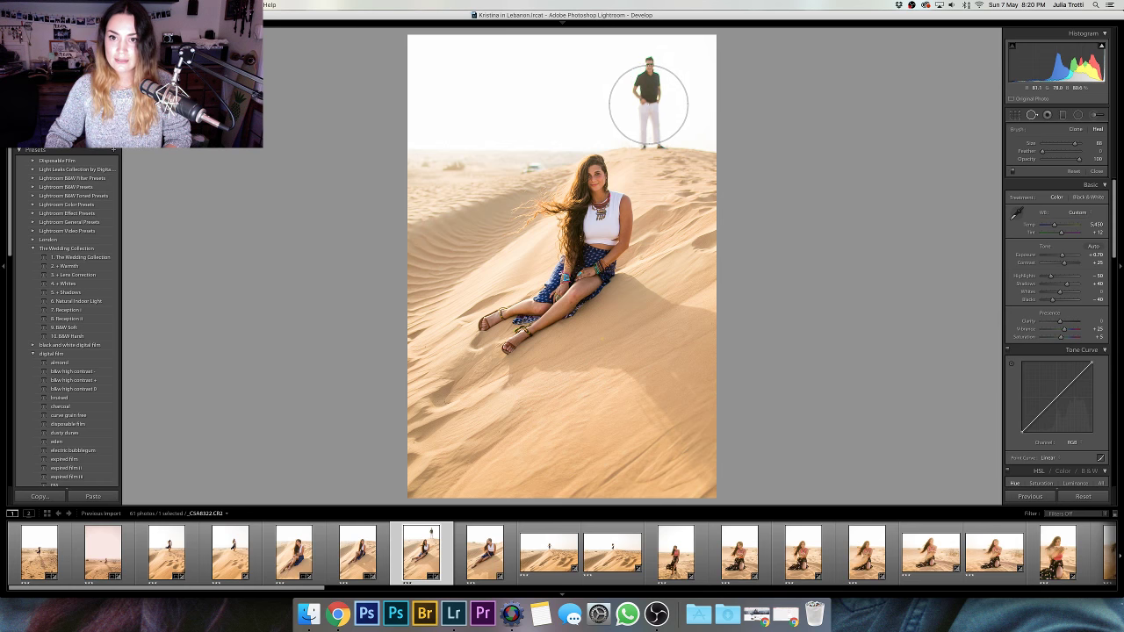
scroll(648, 102, up, 2)
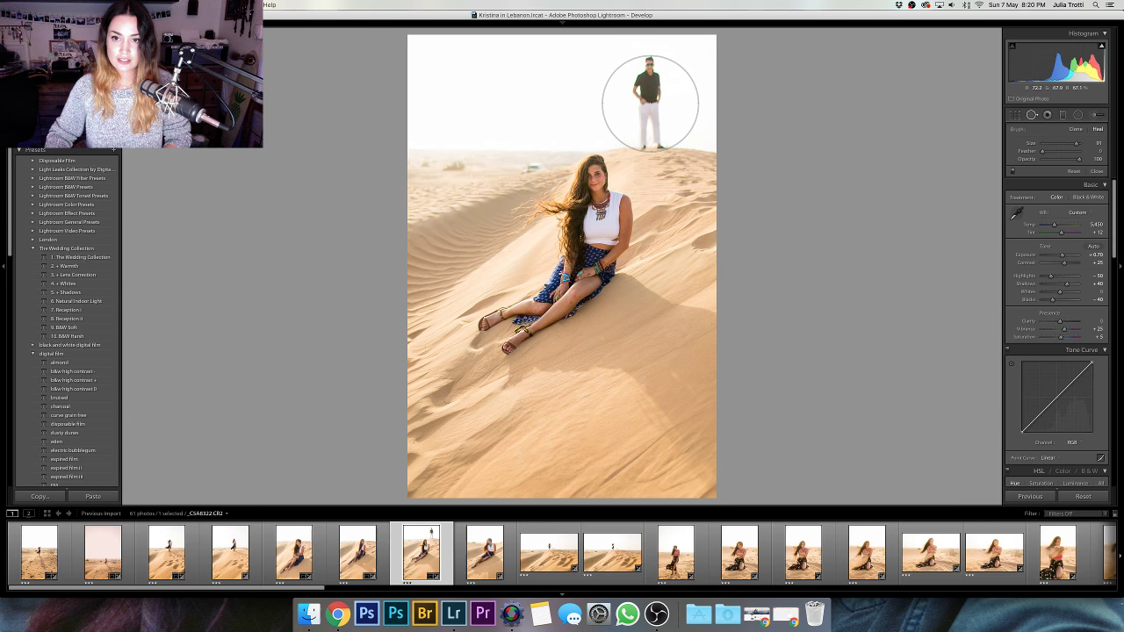
click(649, 101)
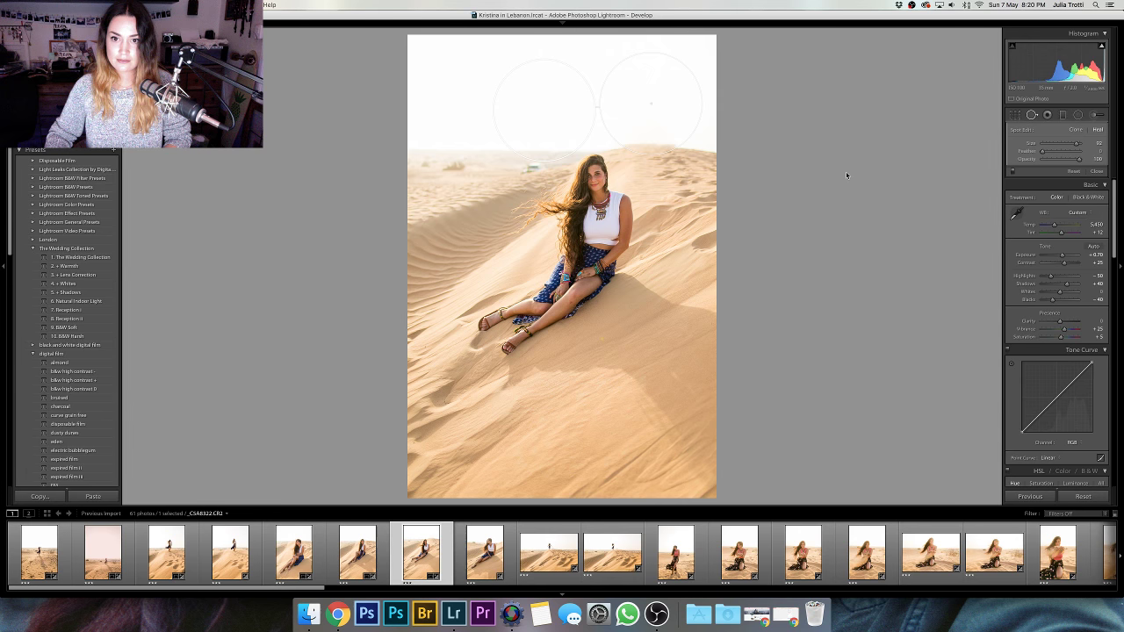
drag(514, 108, 510, 112)
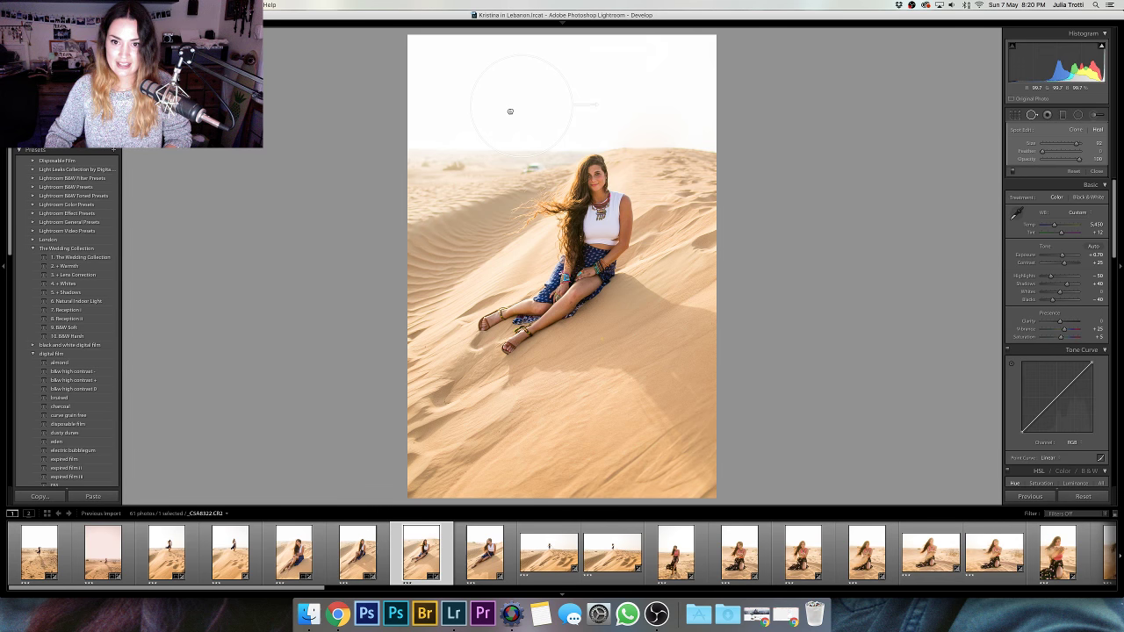
key(q)
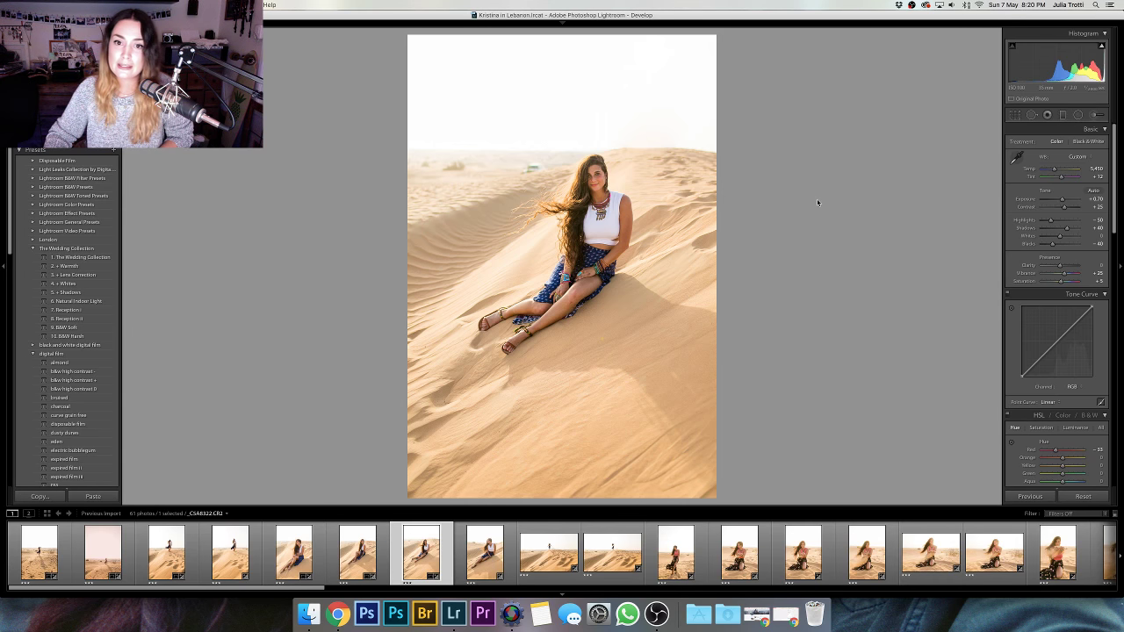
- Try to heal away the small car near the horizon with a smaller spot, then remove that spot
click(1031, 116)
scroll(531, 168, down, 6)
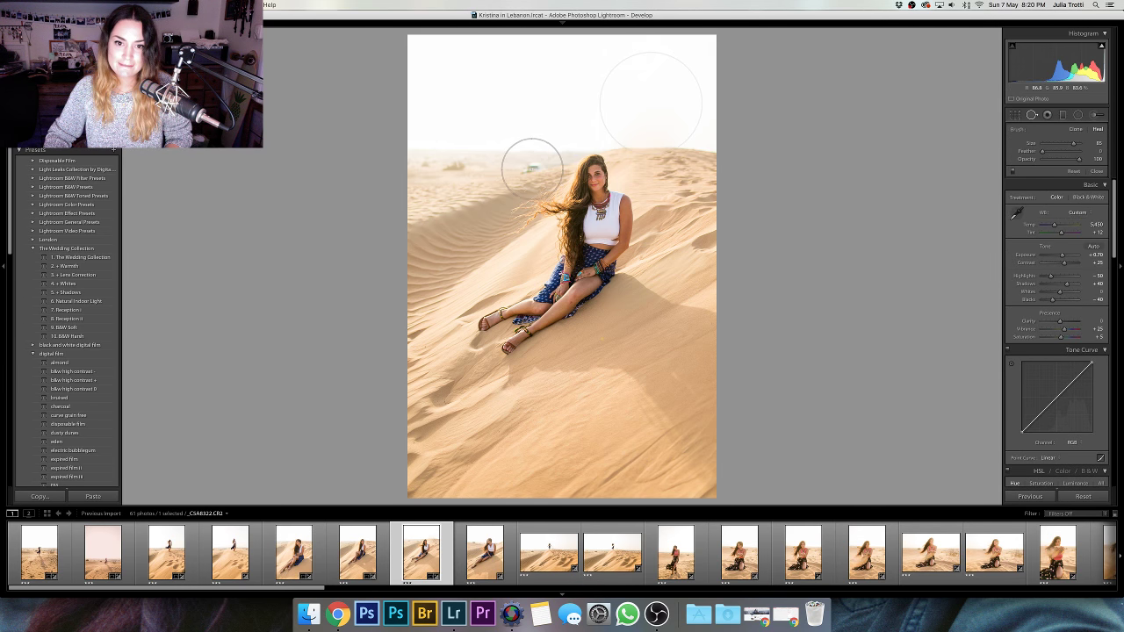
scroll(531, 169, down, 5)
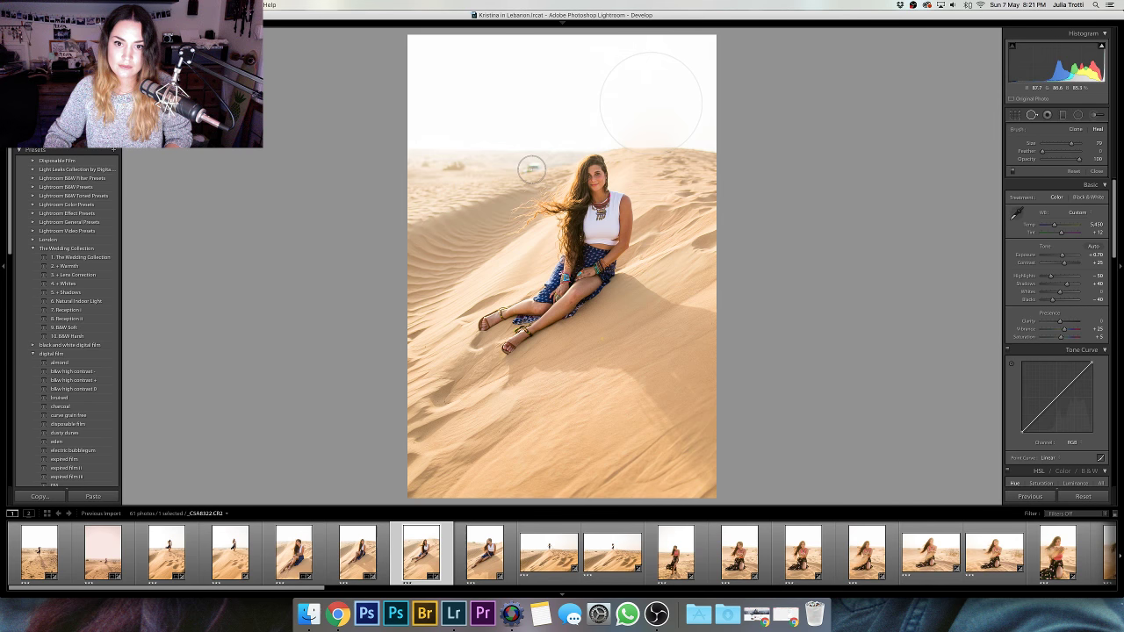
mouse_move(531, 169)
mouse_down()
mouse_move(510, 179)
mouse_move(456, 152)
mouse_move(482, 167)
mouse_up()
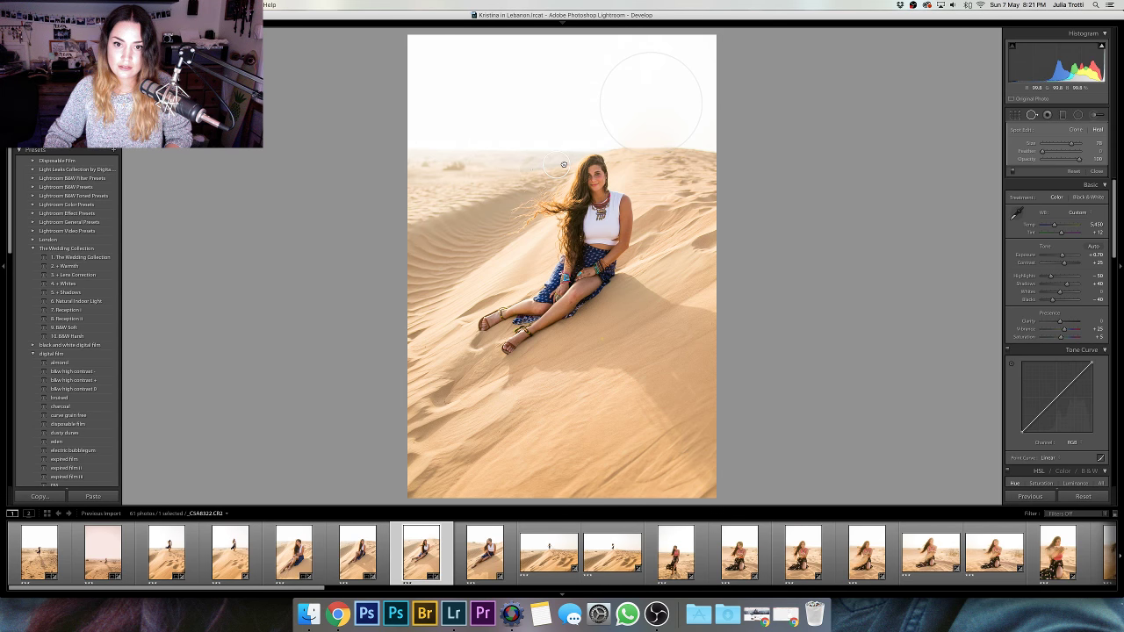
key(q)
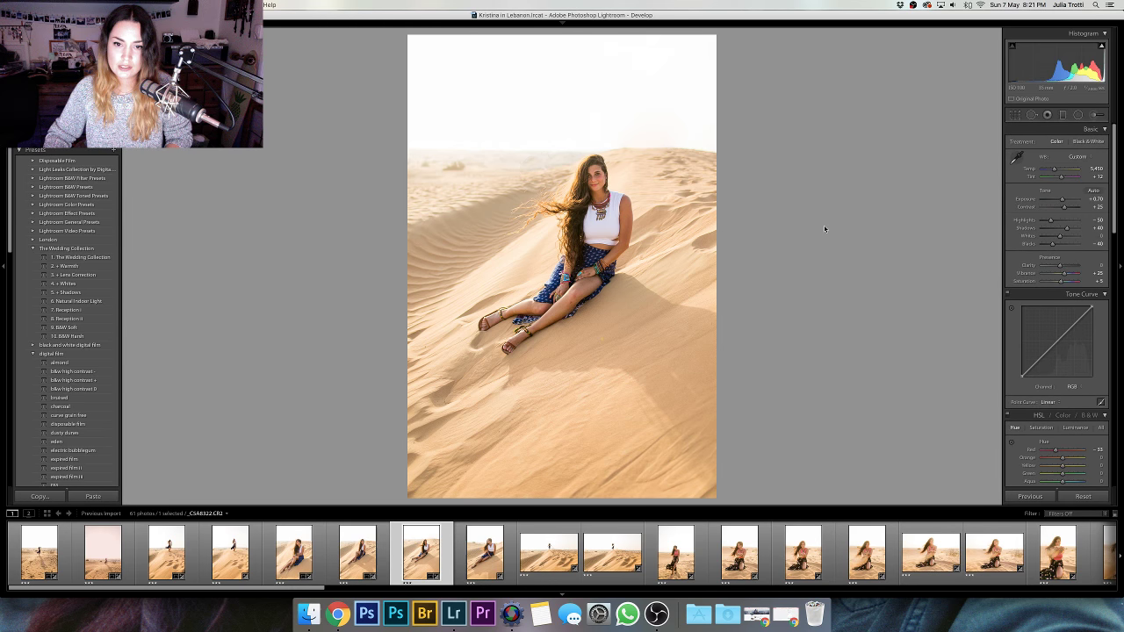
key(q)
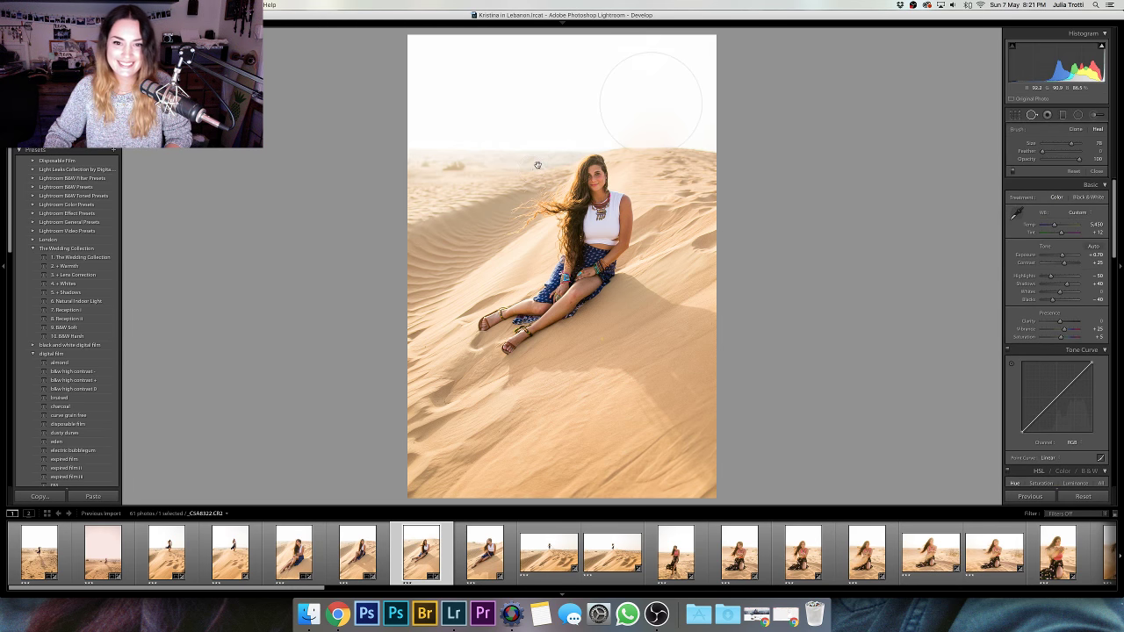
click(838, 241)
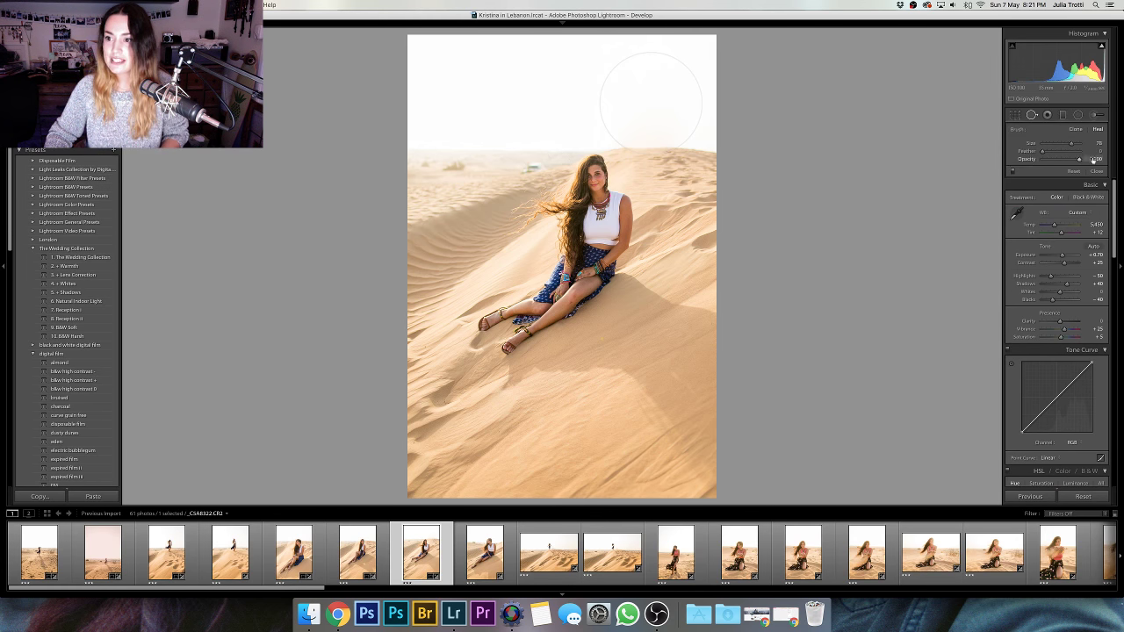
click(1096, 171)
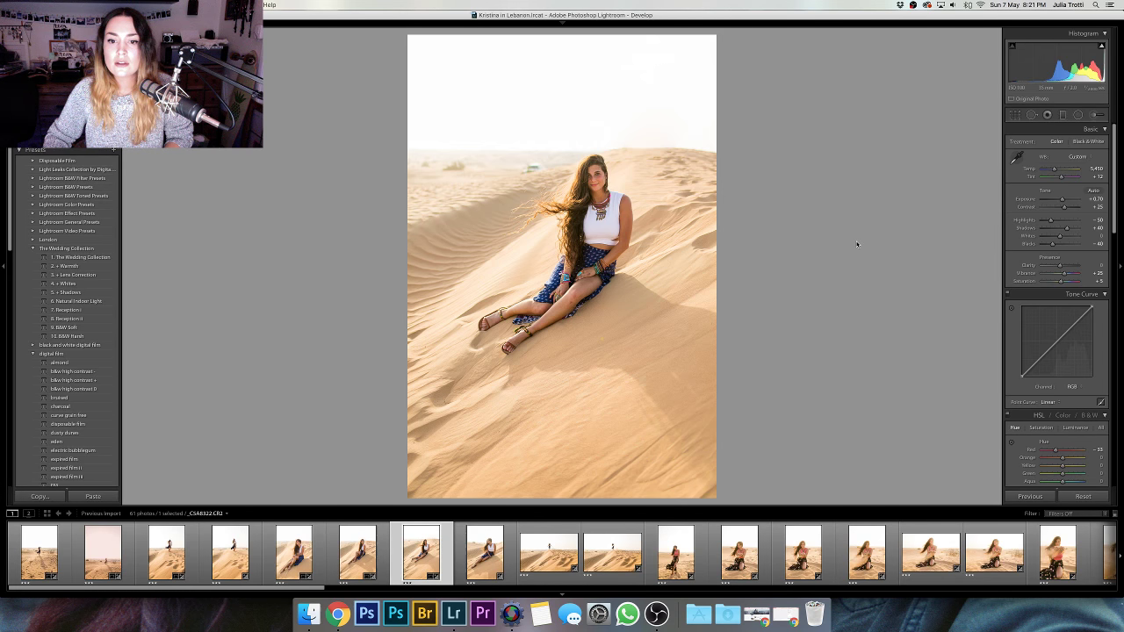
- Straighten the eighth photo by rotating it slightly counterclockwise within its crop
key(Right)
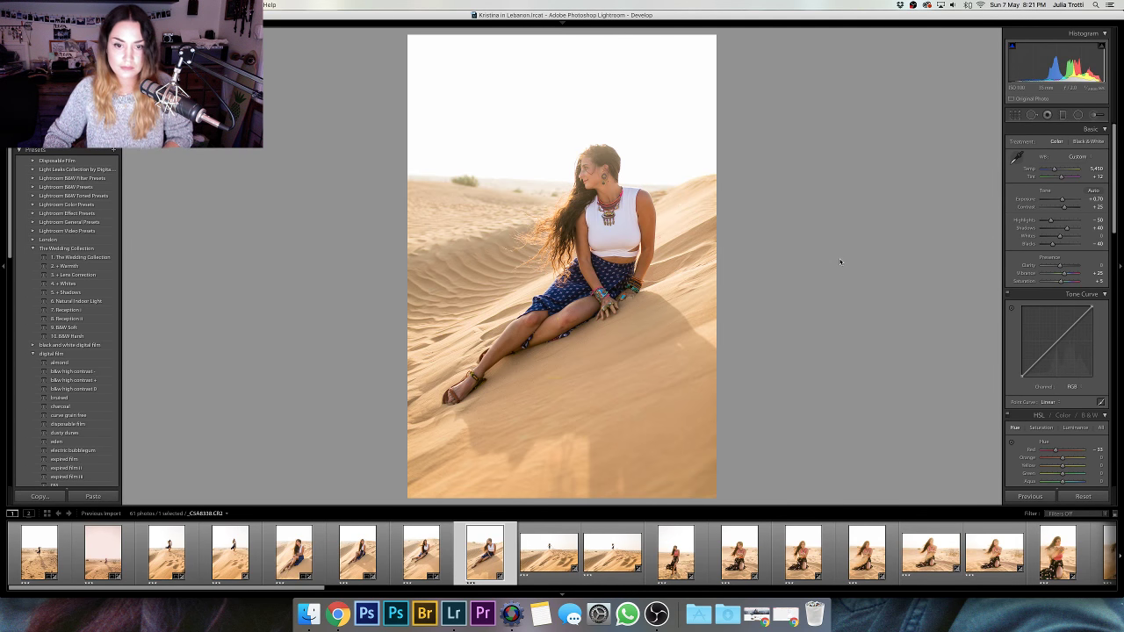
key(r)
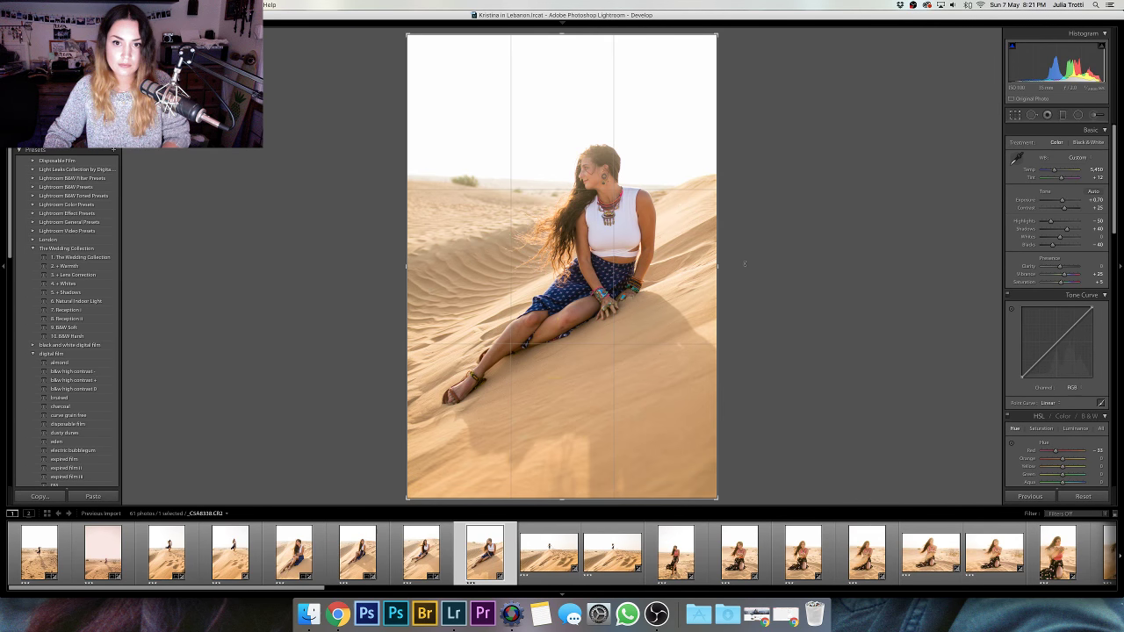
drag(744, 263, 766, 247)
key(Return)
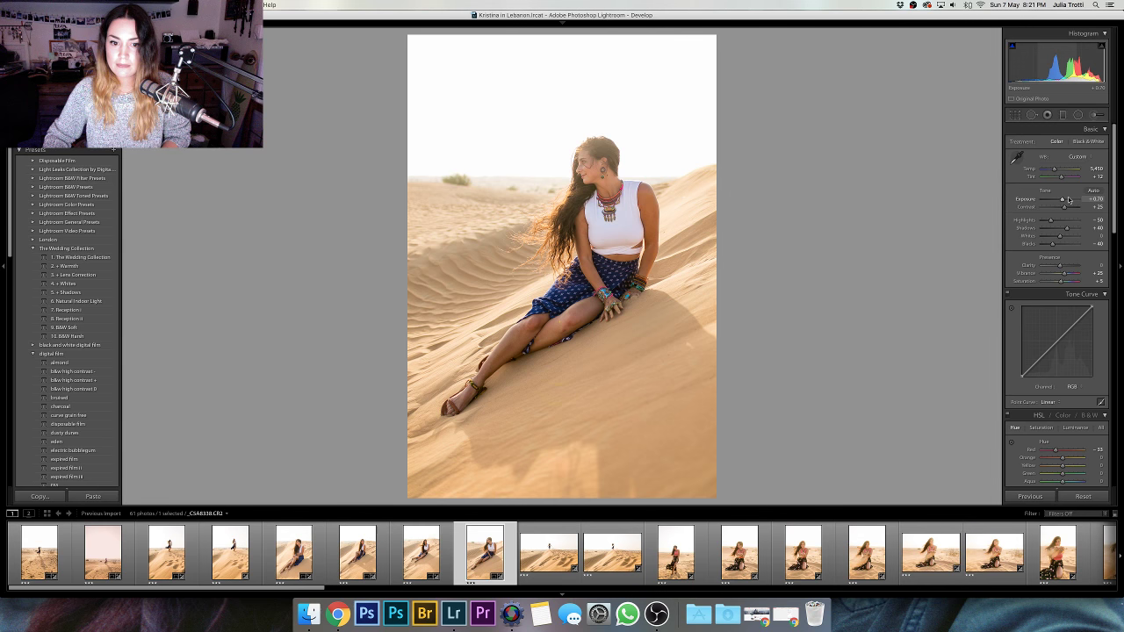
- Set the ninth photo's orange hue to -11 and compare the result with its original version
key(Right)
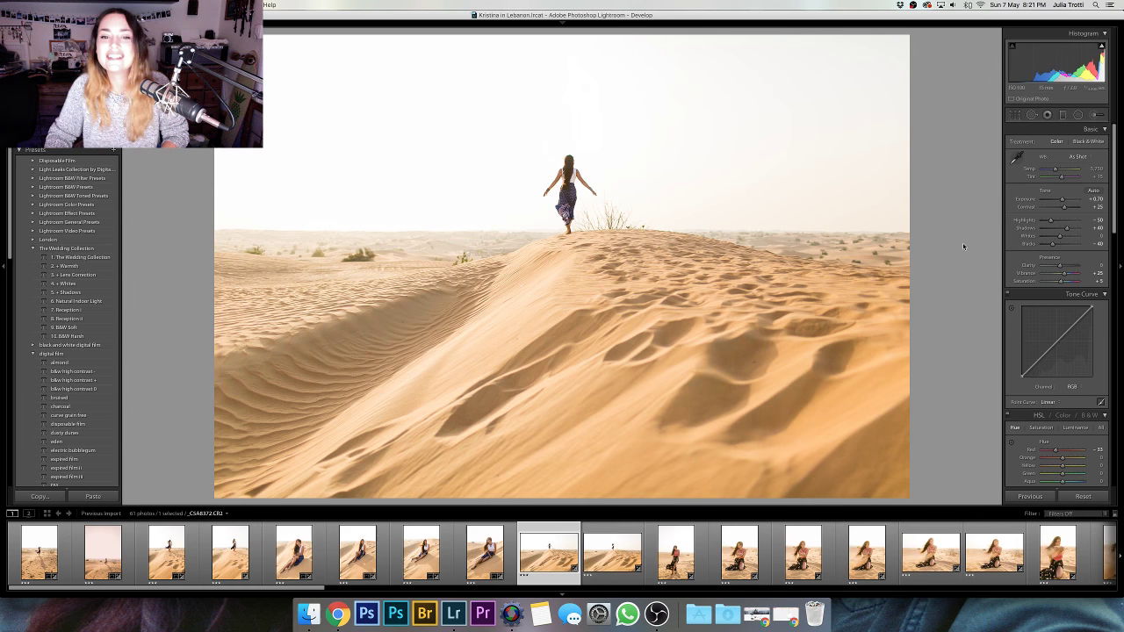
scroll(1057, 351, down, 3)
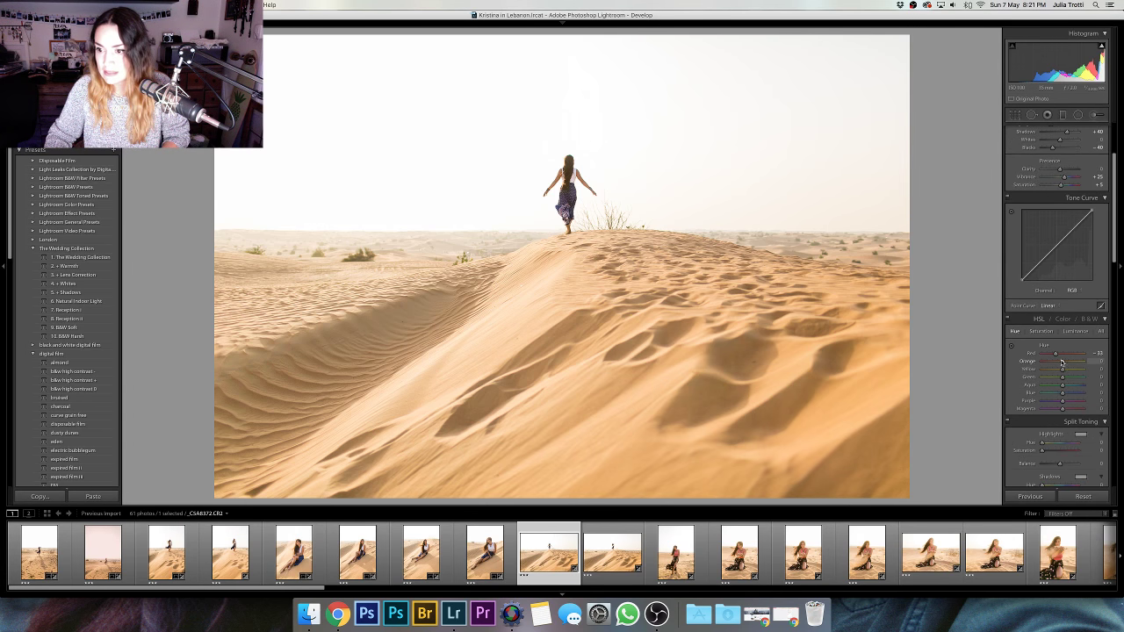
drag(1062, 362, 1060, 363)
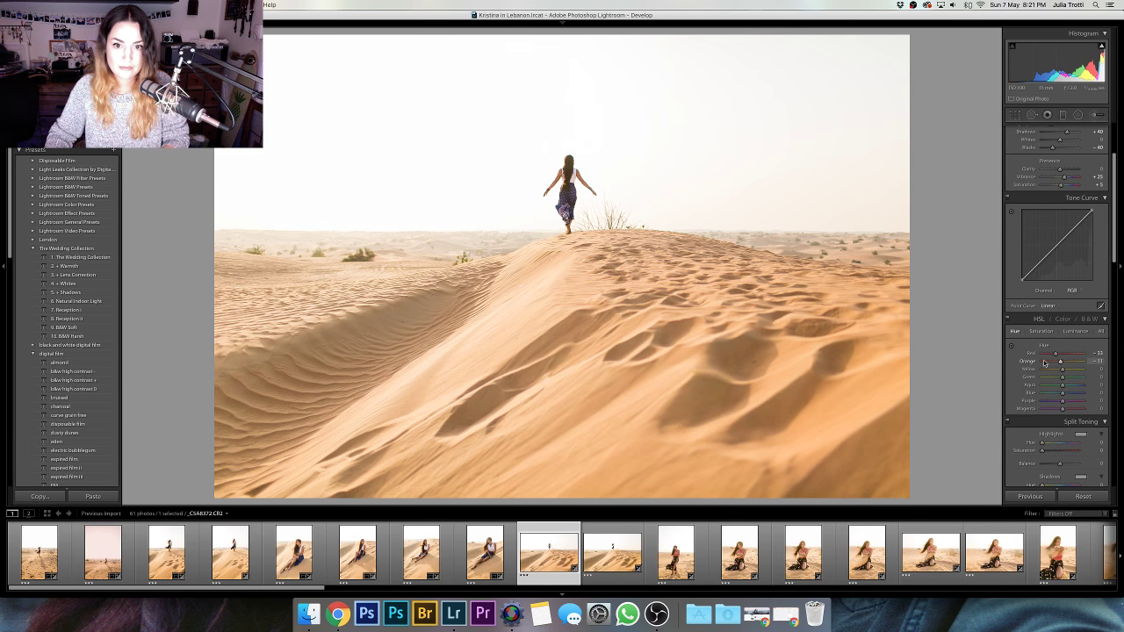
key(backslash)
key(backslash)
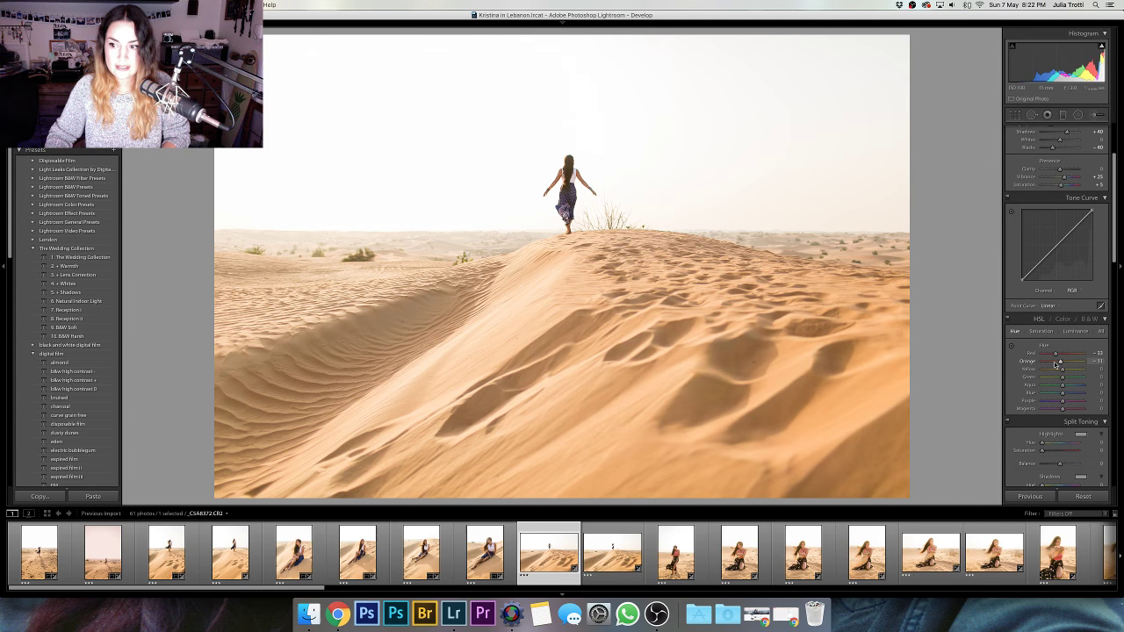
- Match the tenth photo's orange hue to the ninth's -11 and check the ninth photo's framing with the crop overlay
key(Right)
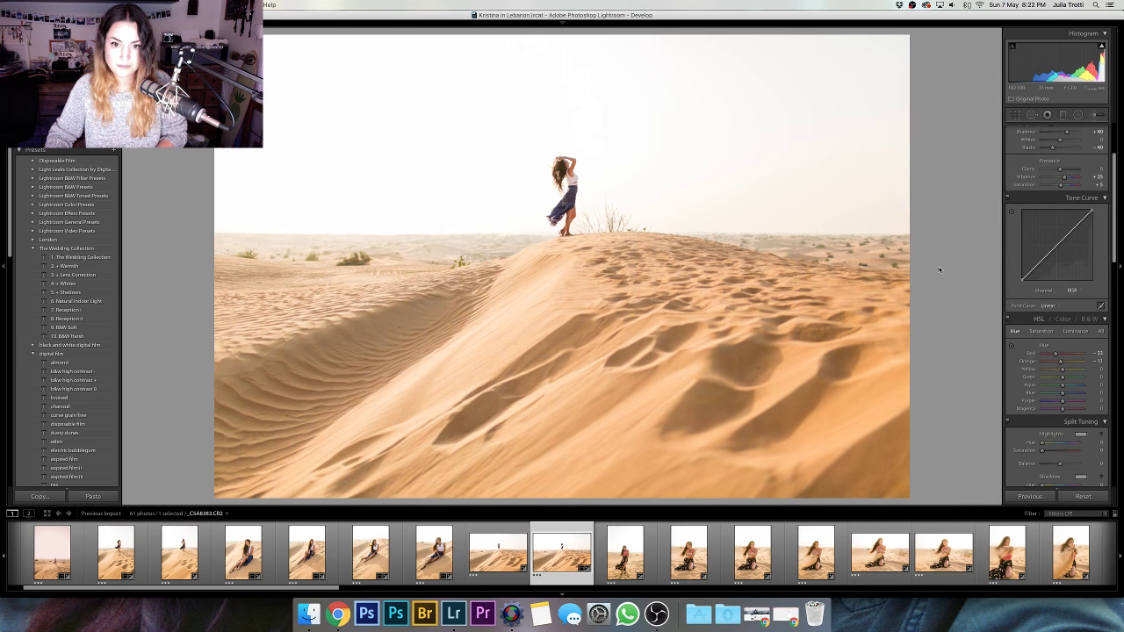
key(Right)
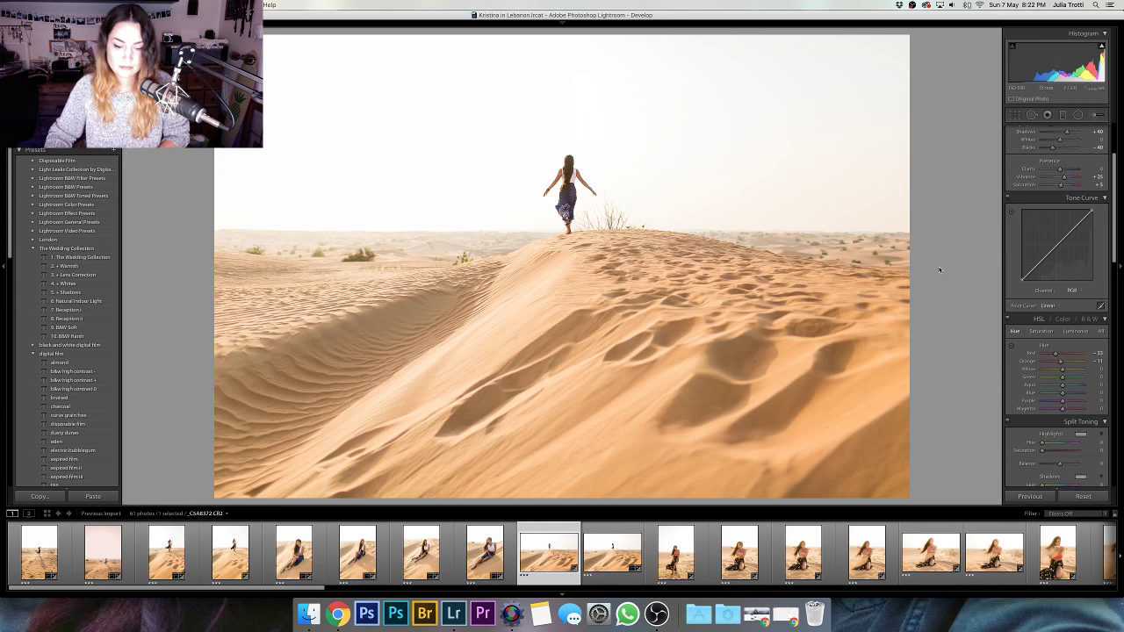
key(r)
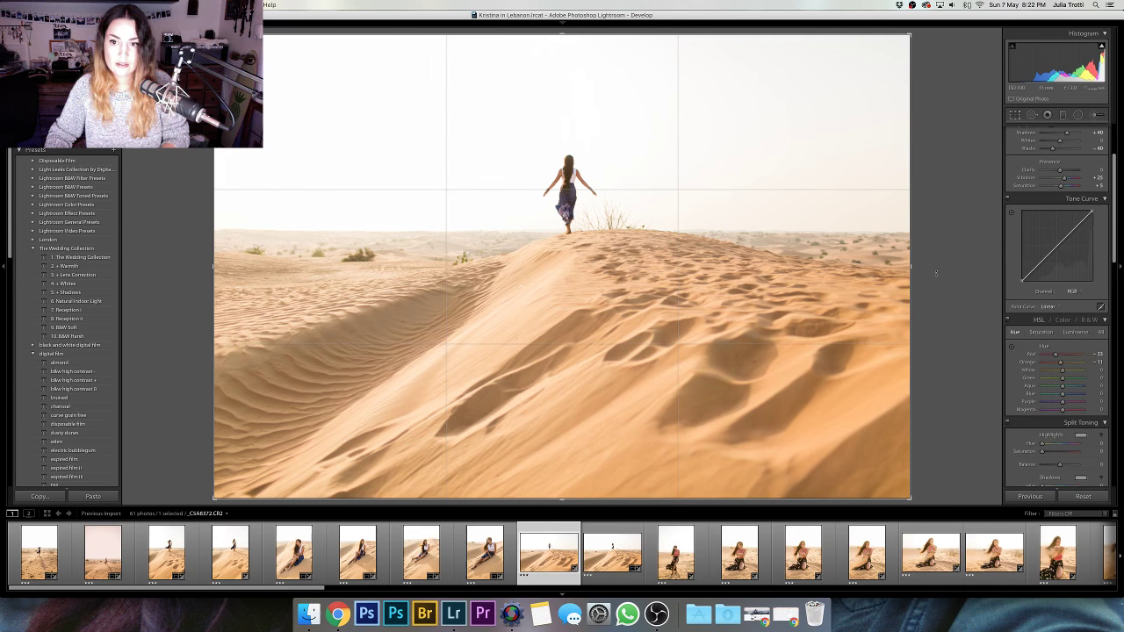
key(r)
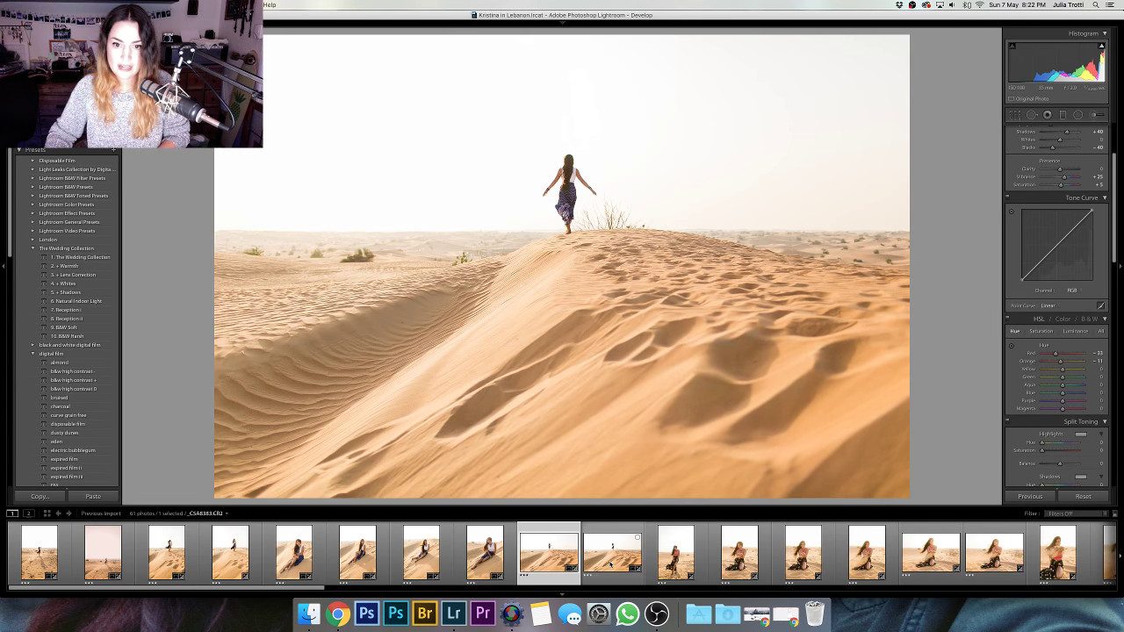
- Compare the tenth and eleventh photos, and give the eleventh orange hue -5, temperature 5,650, shadows +45 and a slightly adjusted exposure
click(646, 564)
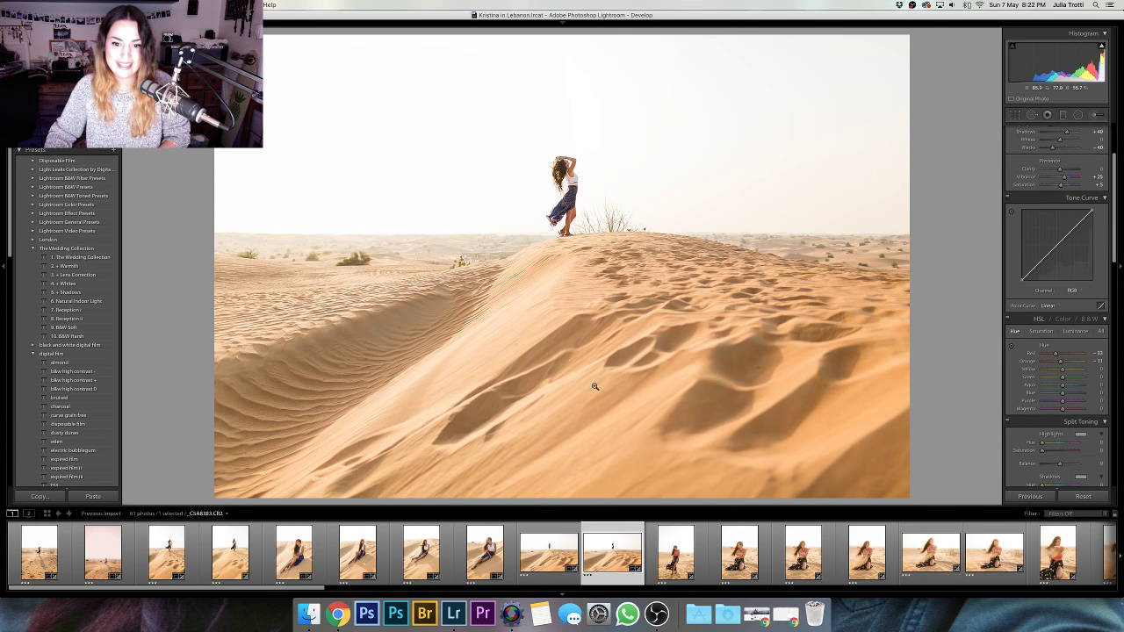
click(676, 554)
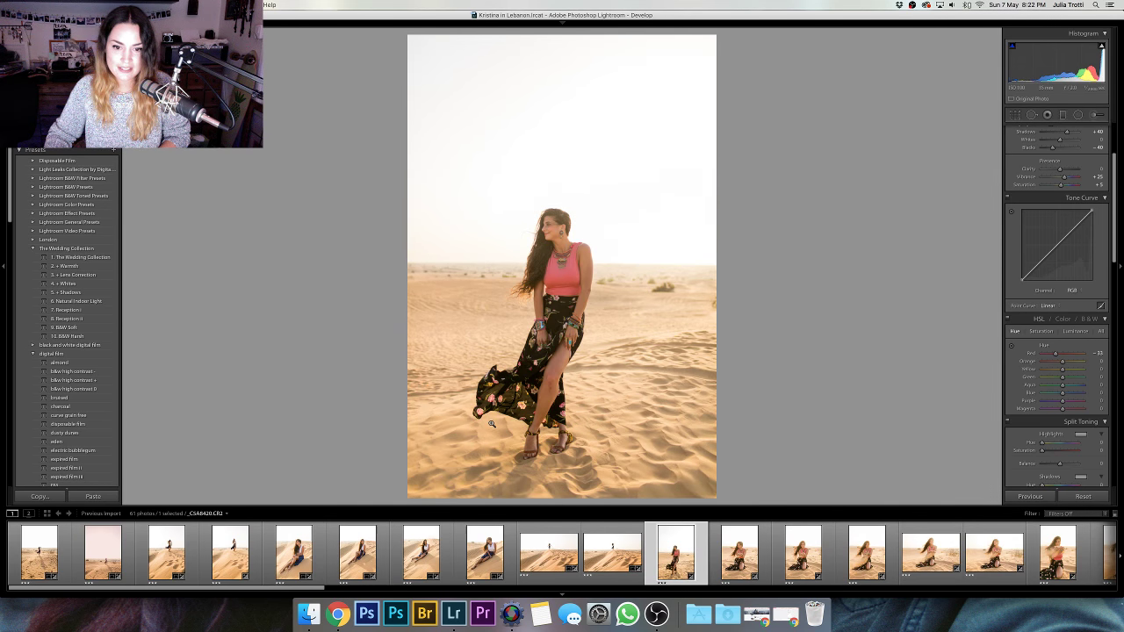
key(Left)
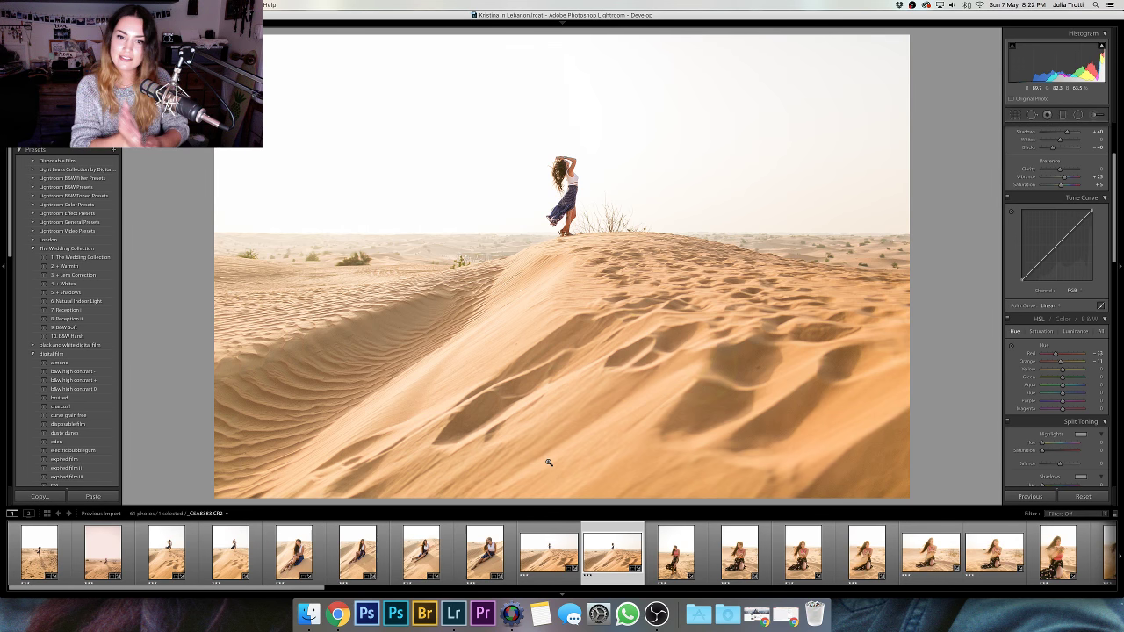
key(Right)
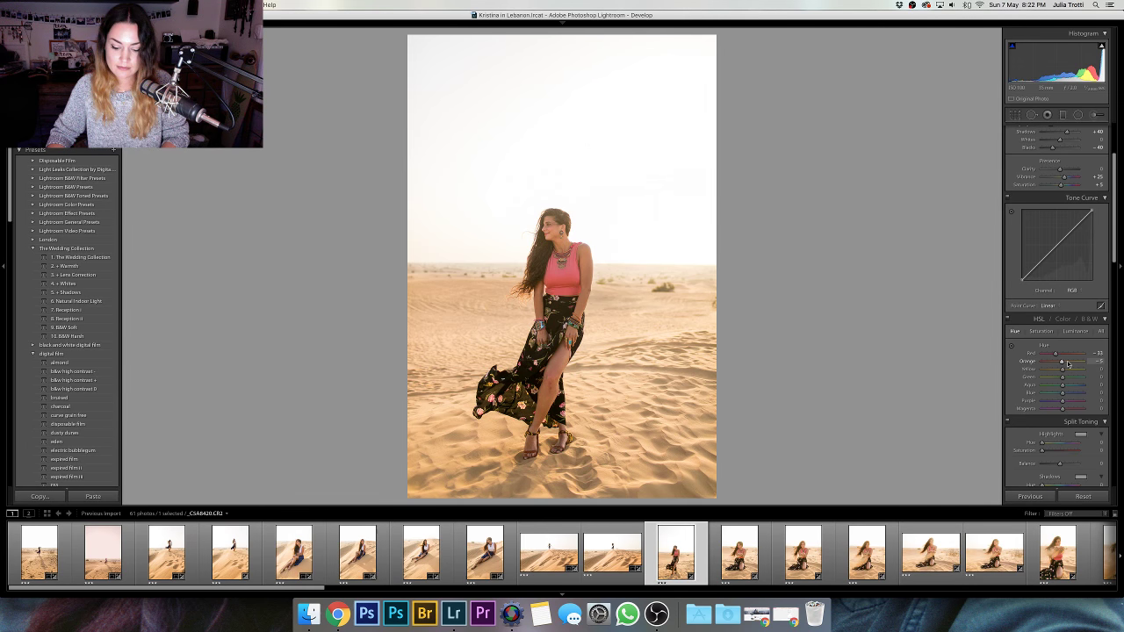
scroll(1067, 365, up, 5)
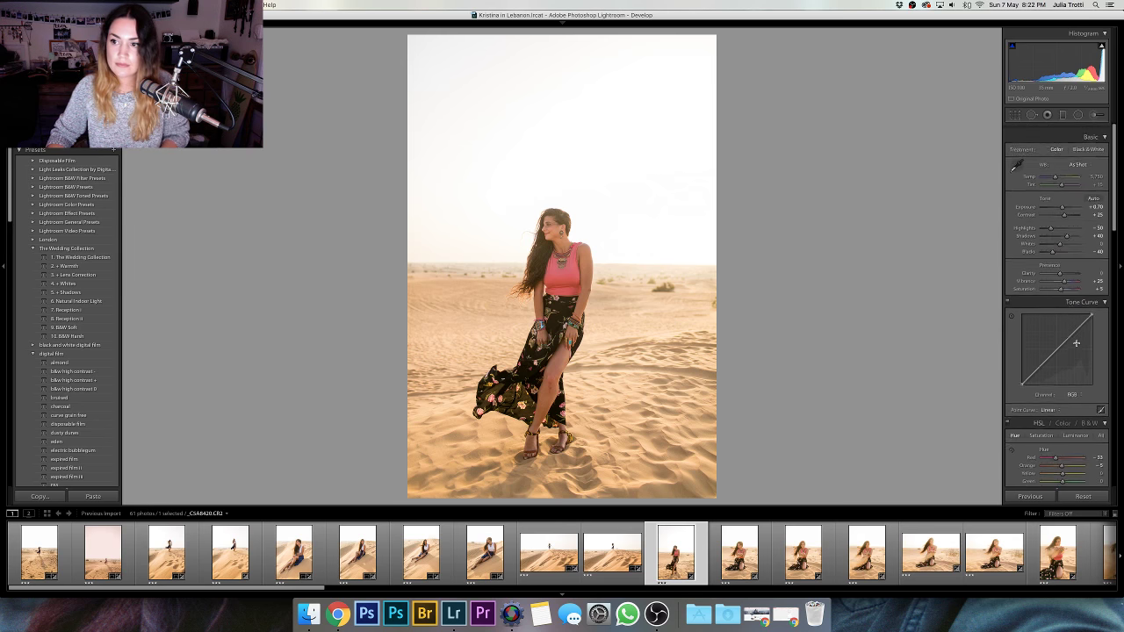
drag(1063, 198, 1060, 167)
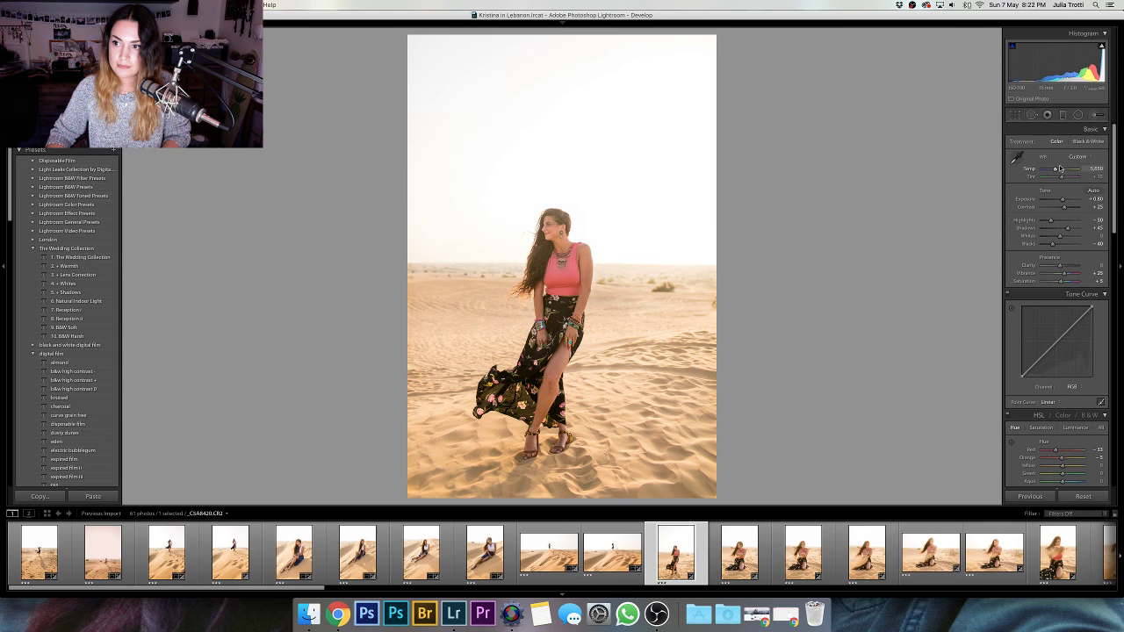
- Sync the eleventh photo's develop settings to the three kneeling portraits that follow it
scroll(803, 553, right, 1)
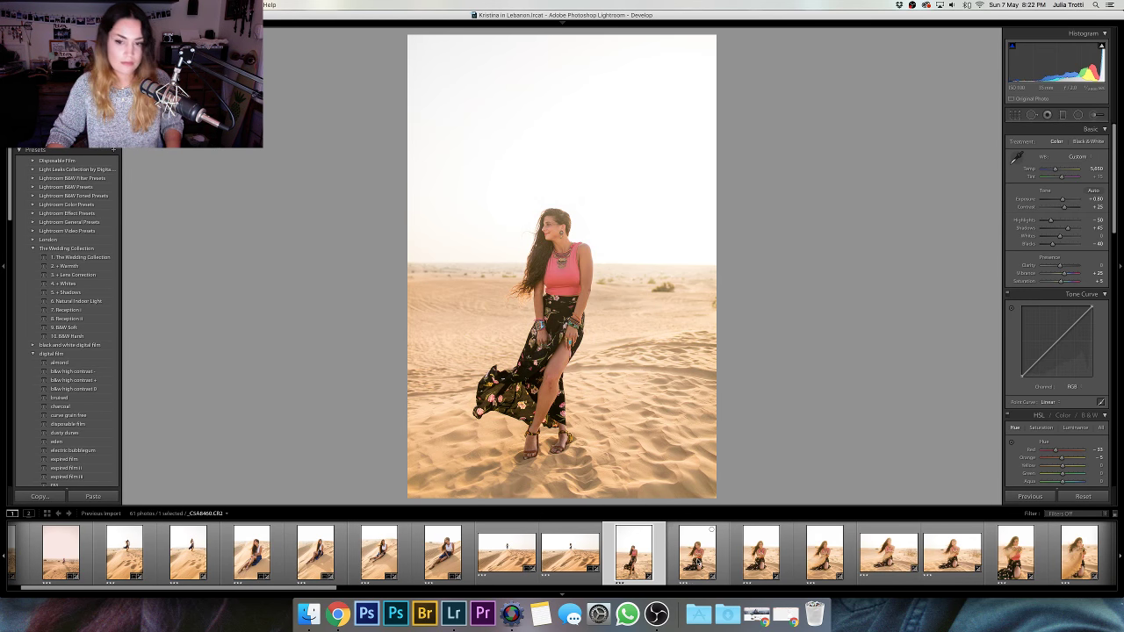
key(shift)
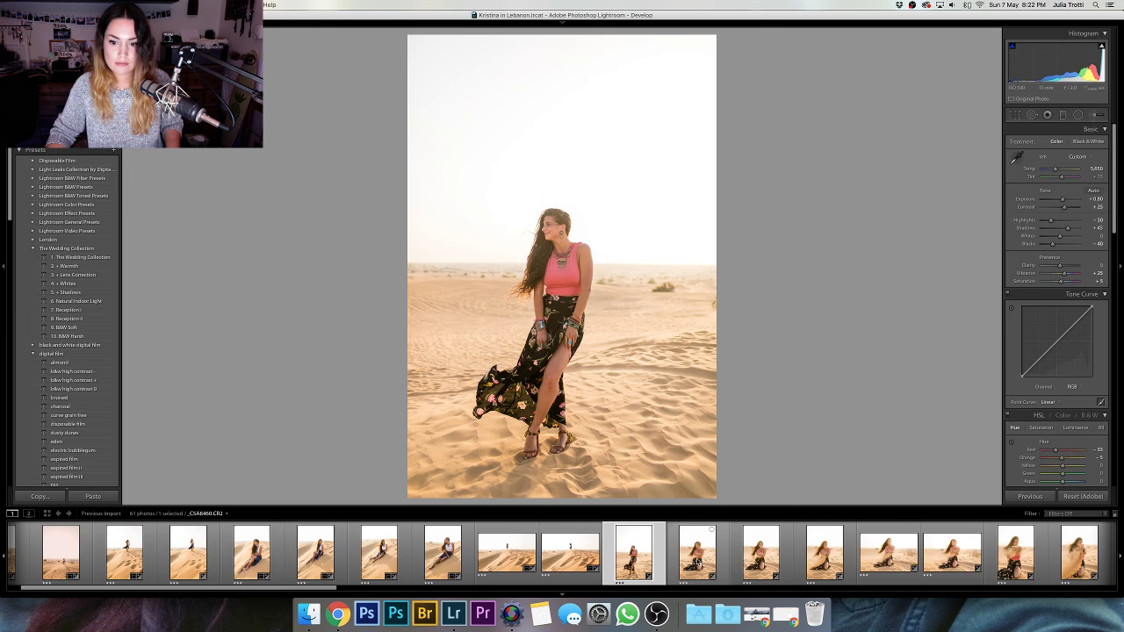
shift+click(697, 551)
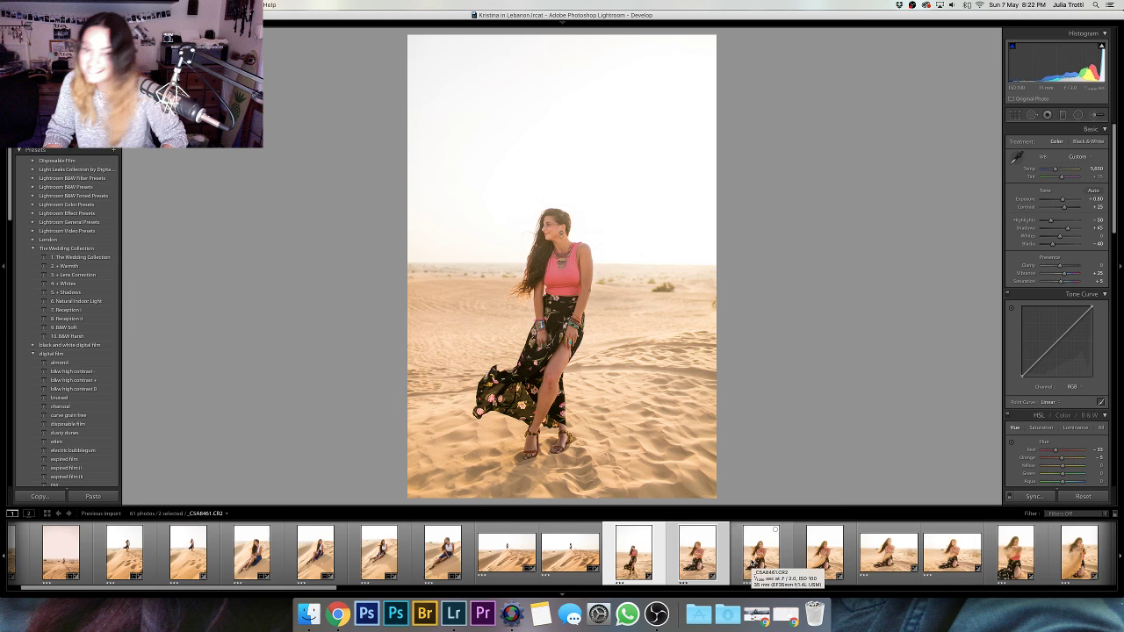
click(761, 562)
- Straighten the twelfth photo by rotating it slightly counterclockwise, and crop it tighter around the kneeling woman
key(r)
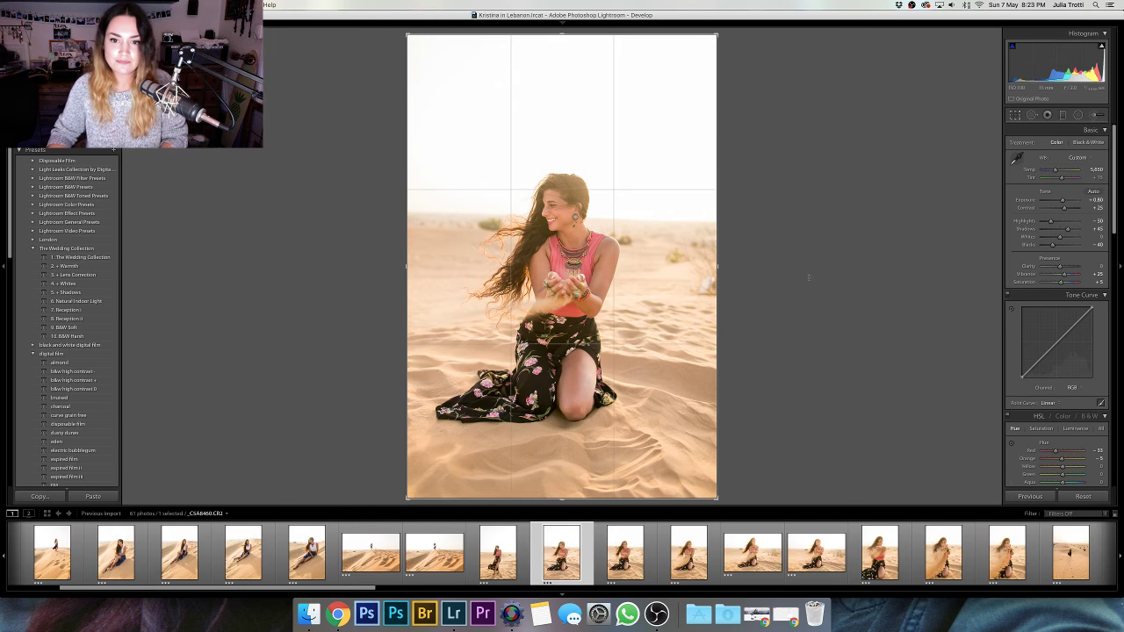
drag(813, 262, 817, 261)
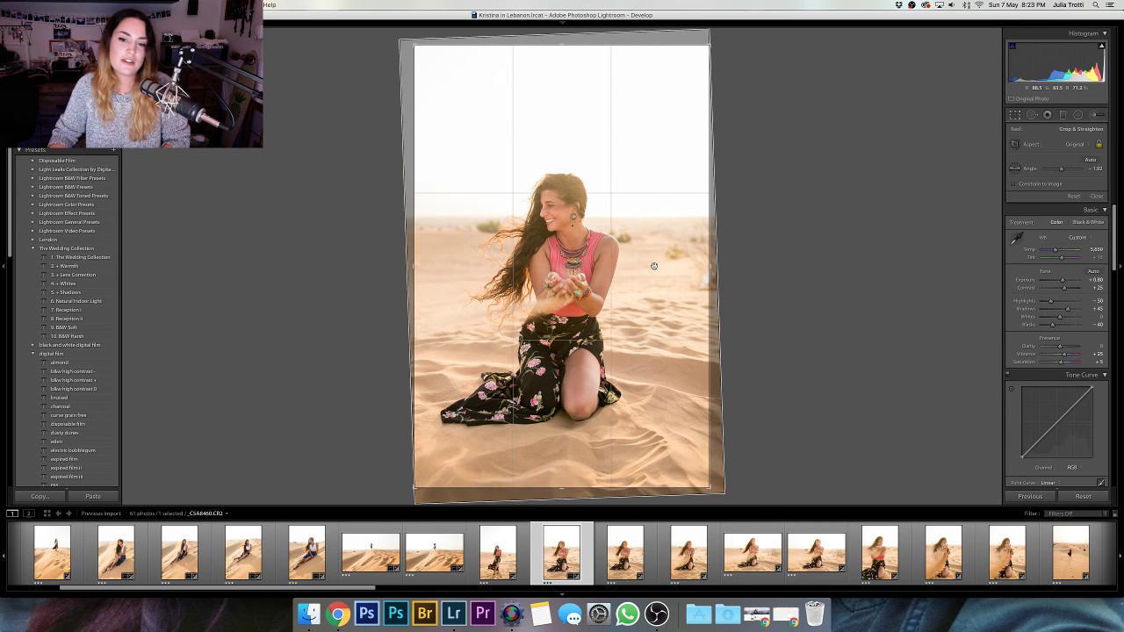
drag(653, 265, 735, 262)
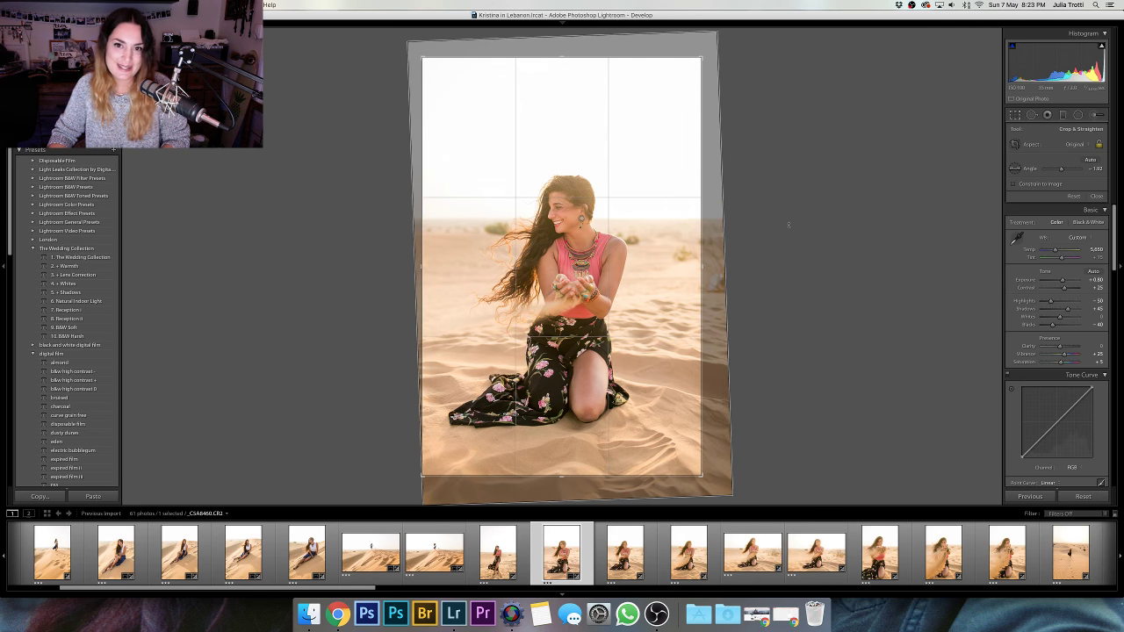
drag(793, 228, 795, 230)
key(Return)
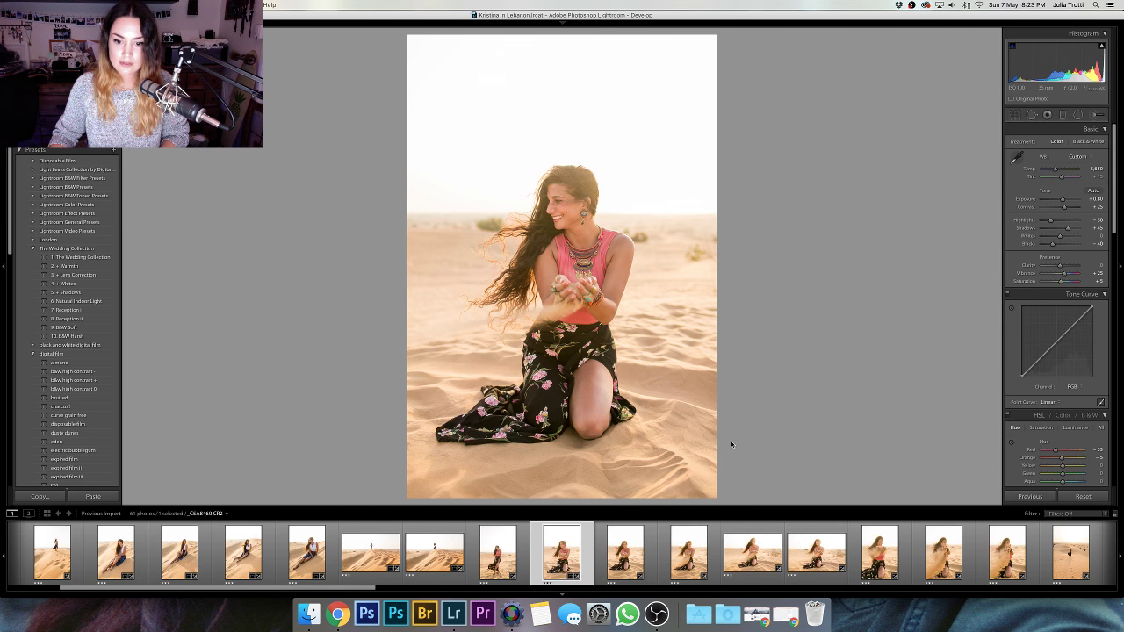
- Compare the twelfth photo with its neighbours and examine the woman's face and hands up close
key(shift+Right)
key(shift+Right)
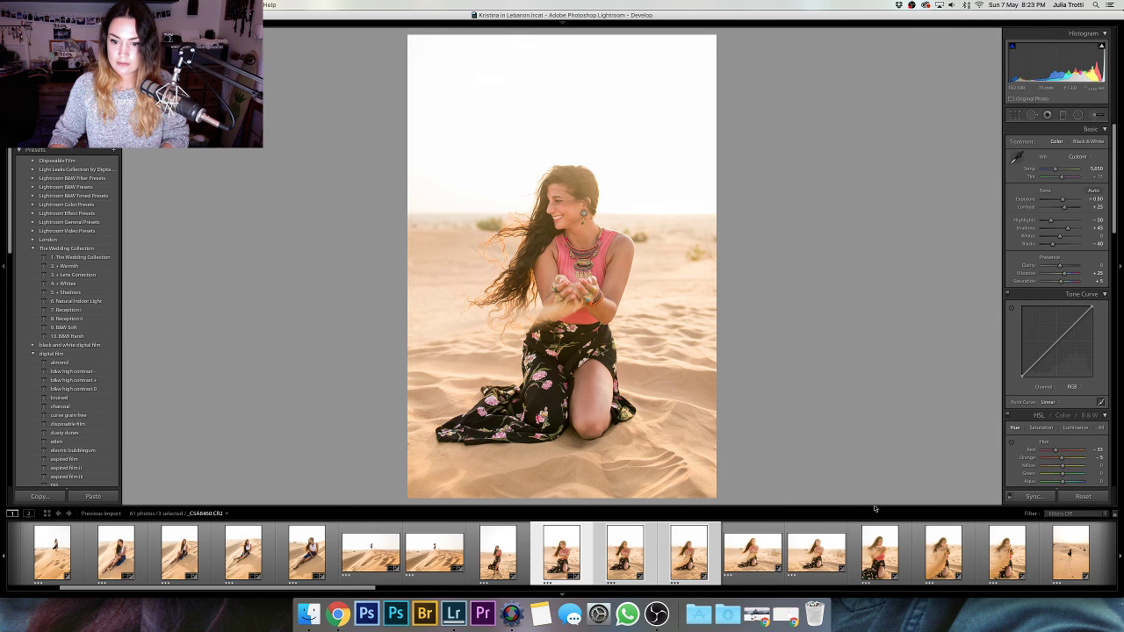
click(510, 563)
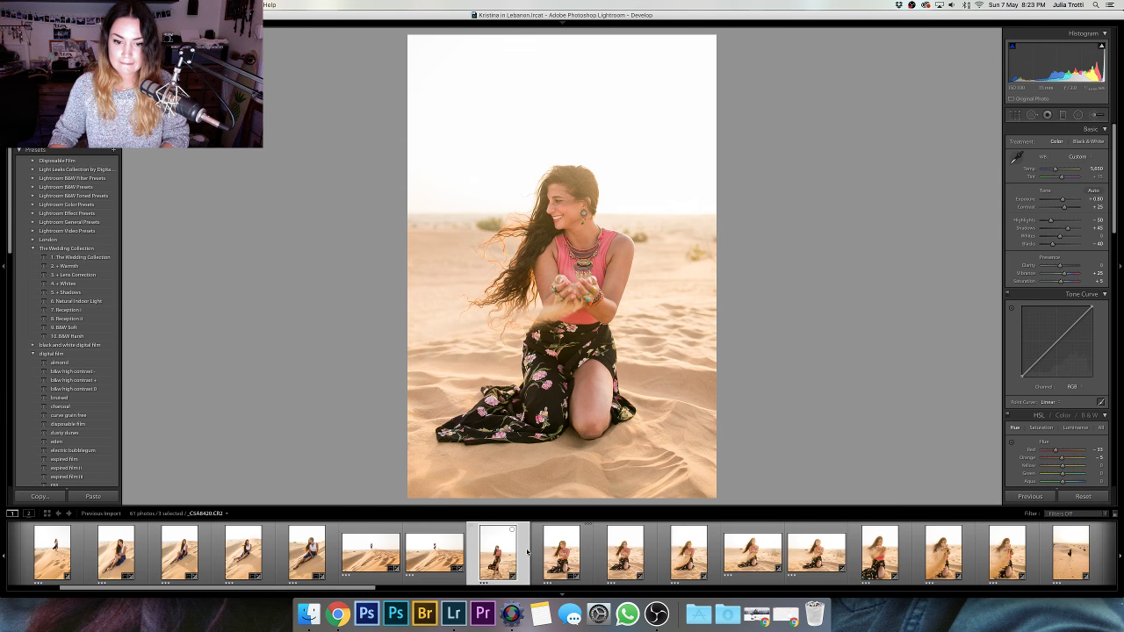
key(Right)
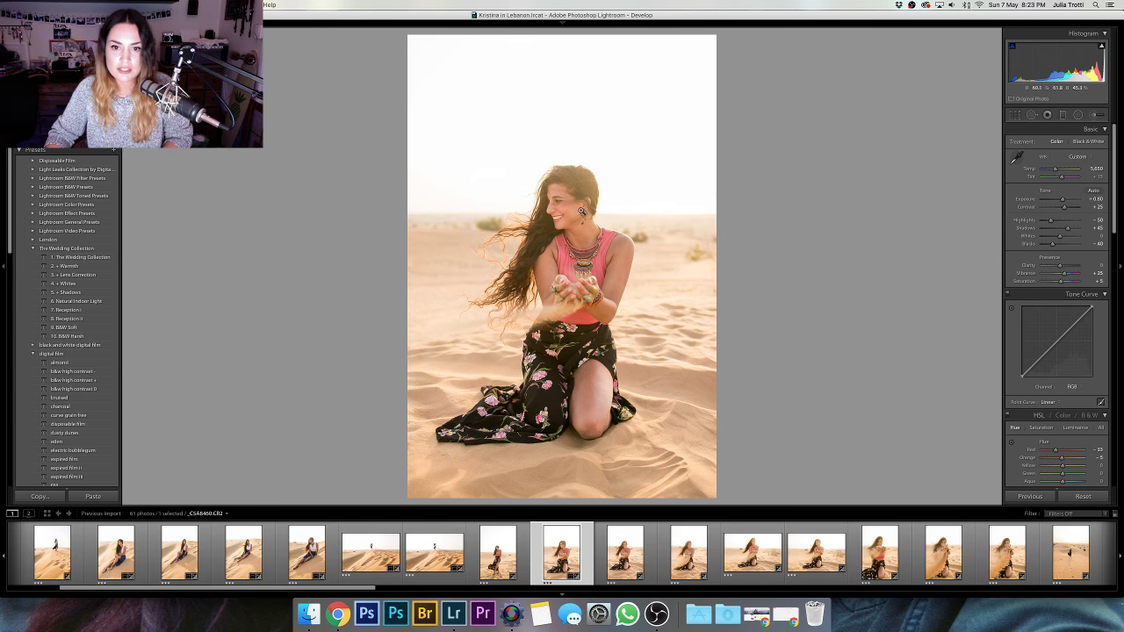
click(568, 225)
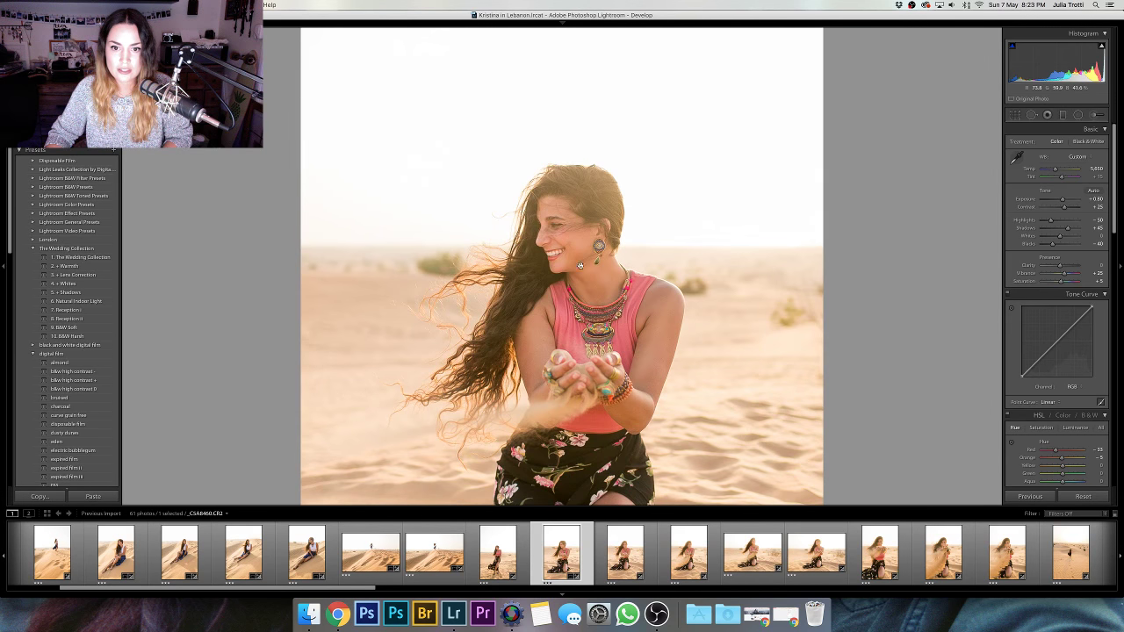
drag(582, 298, 586, 213)
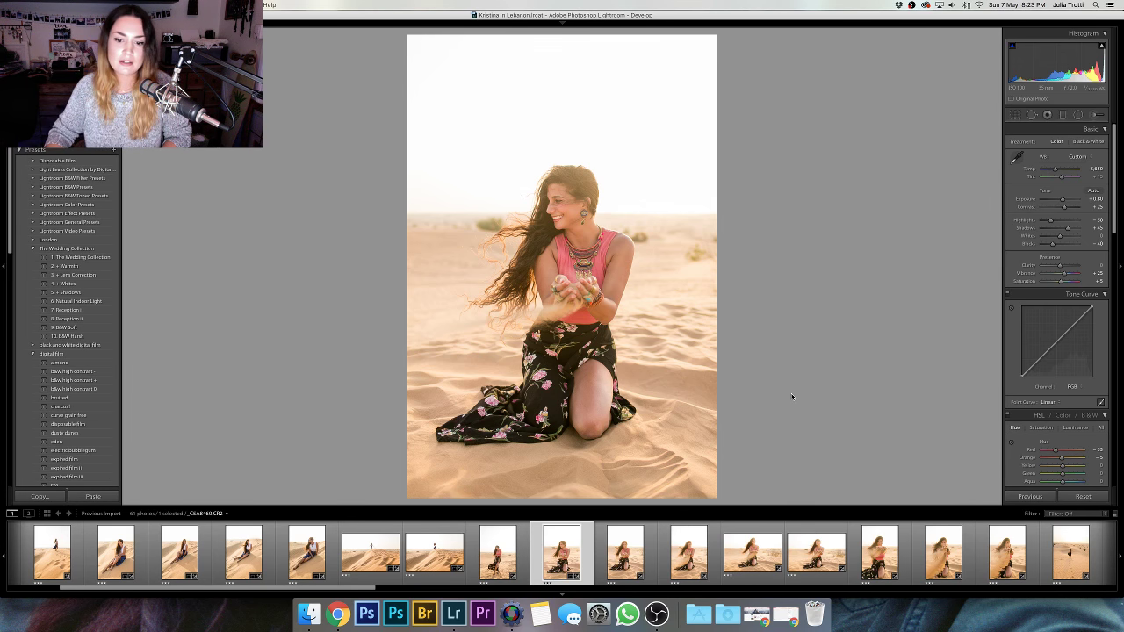
- Straighten the thirteenth photo by rotating it about 2.17 degrees counterclockwise, and crop it tighter with the woman nearer the centre
key(Right)
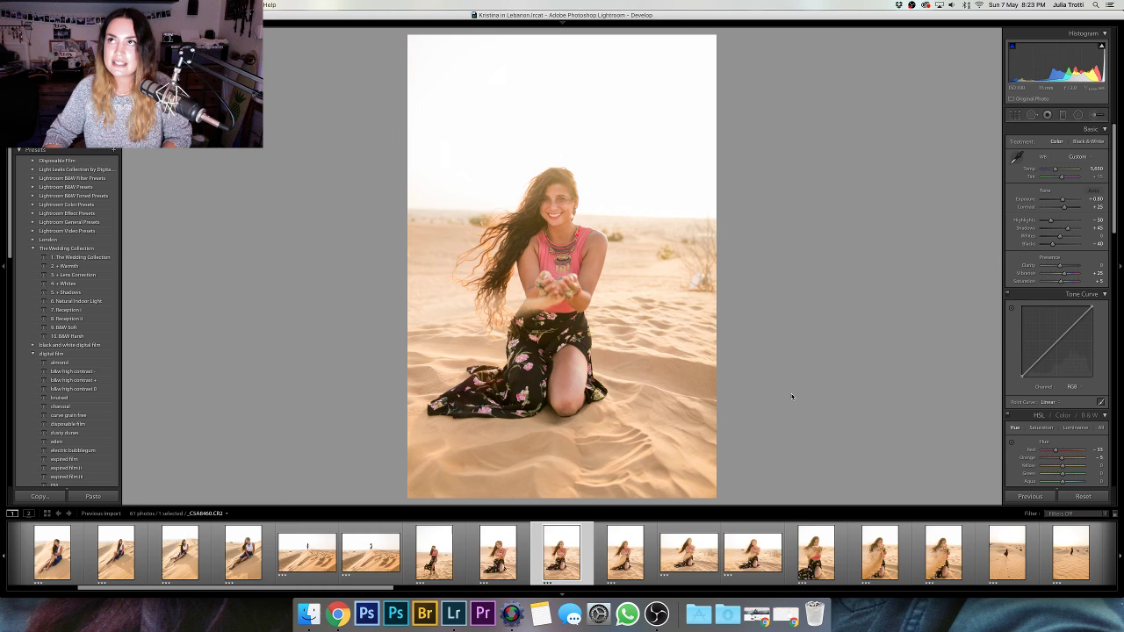
key(r)
drag(760, 283, 690, 270)
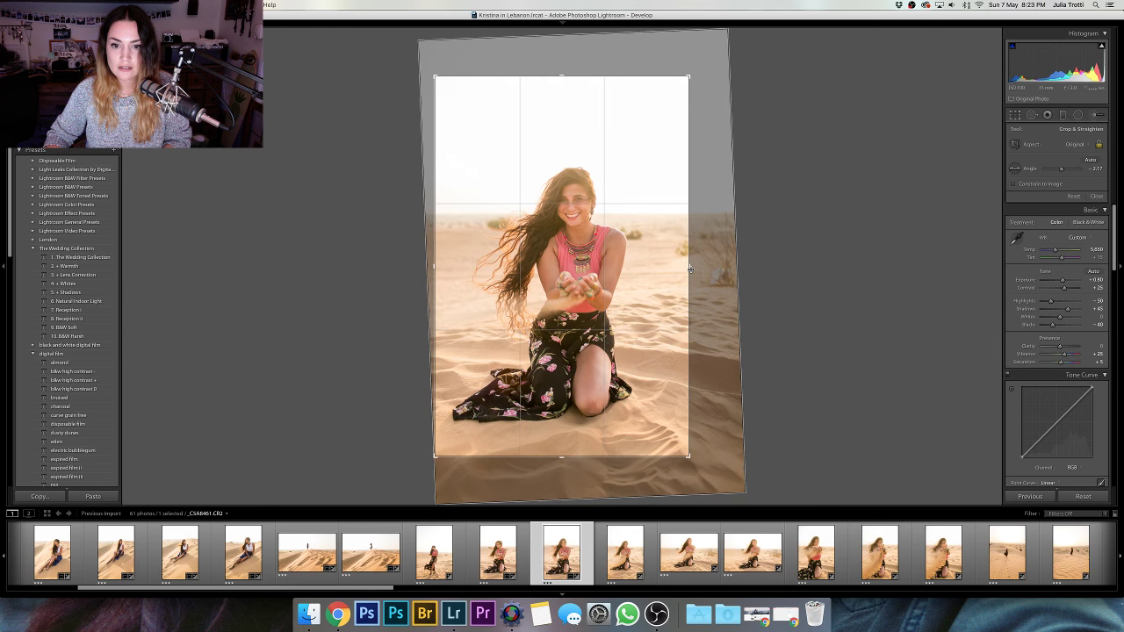
key(Return)
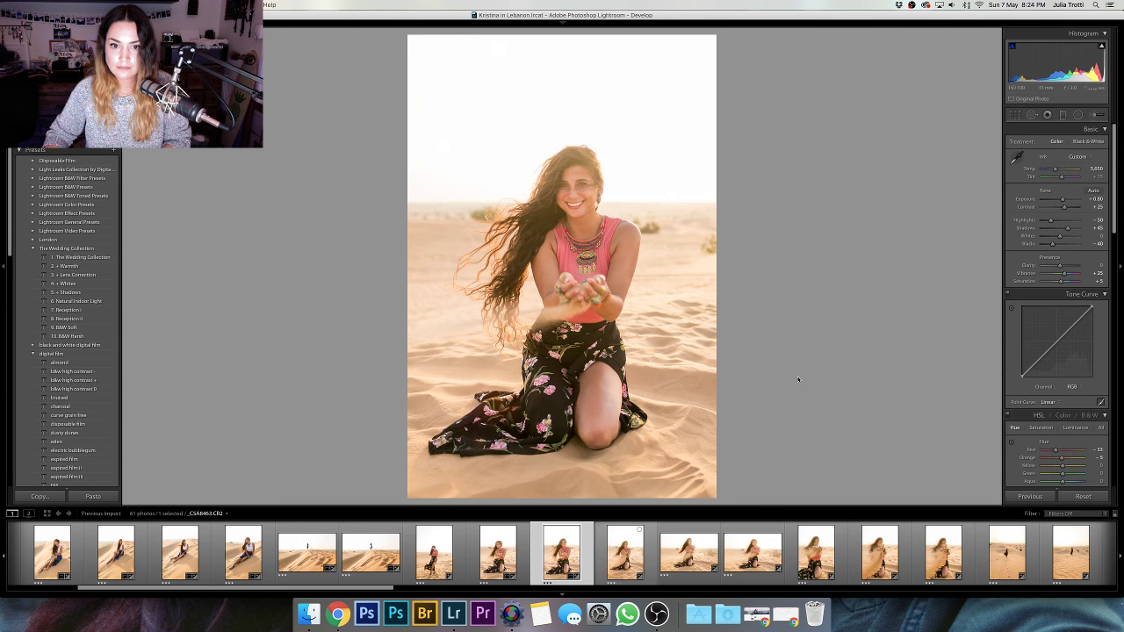
- Straighten the fourteenth photo slightly counterclockwise and crop it tighter around the woman pouring sand
key(Right)
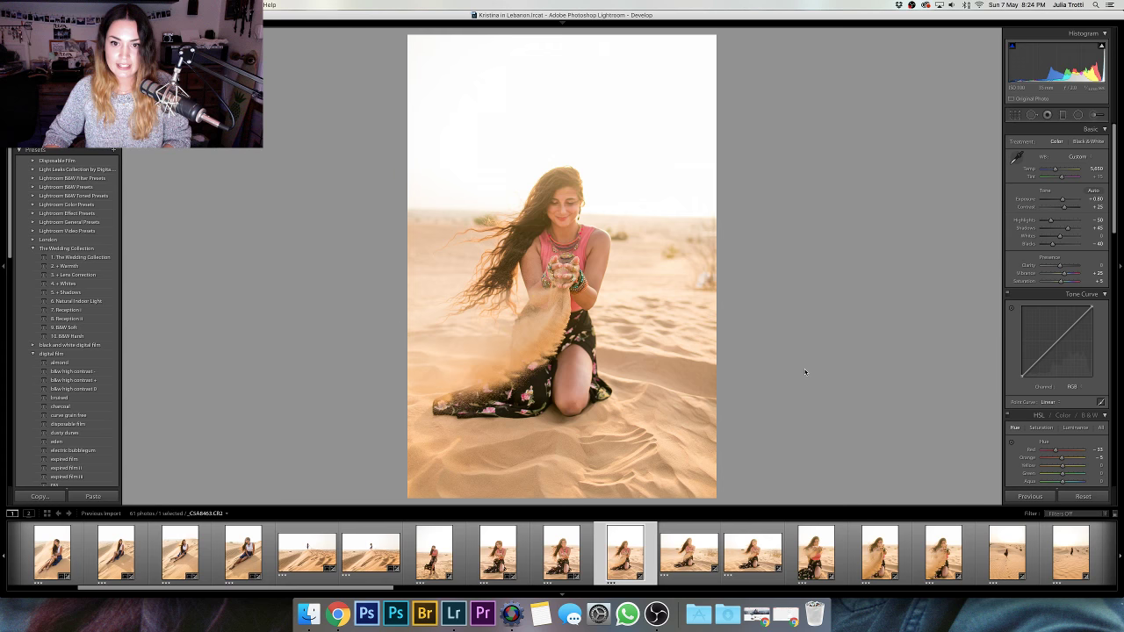
key(r)
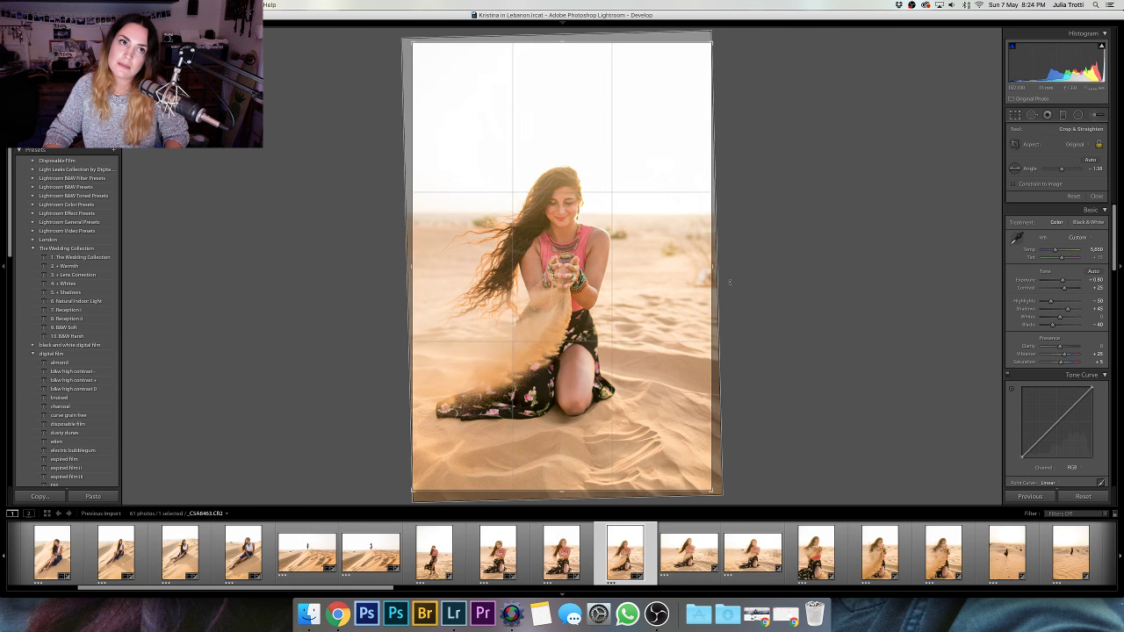
drag(729, 282, 640, 264)
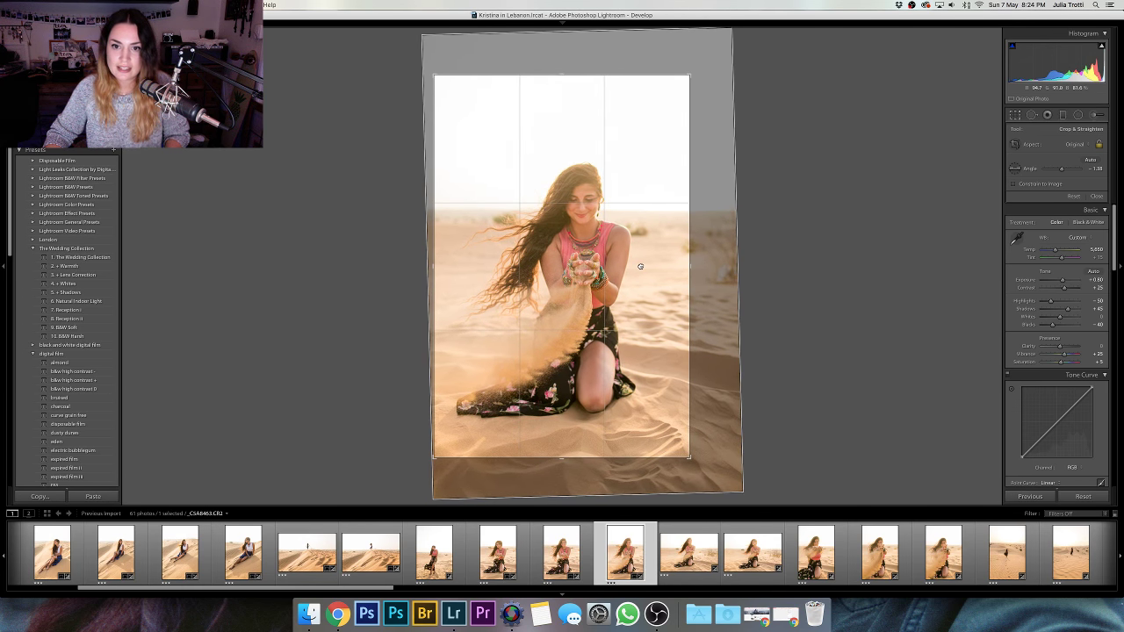
key(Return)
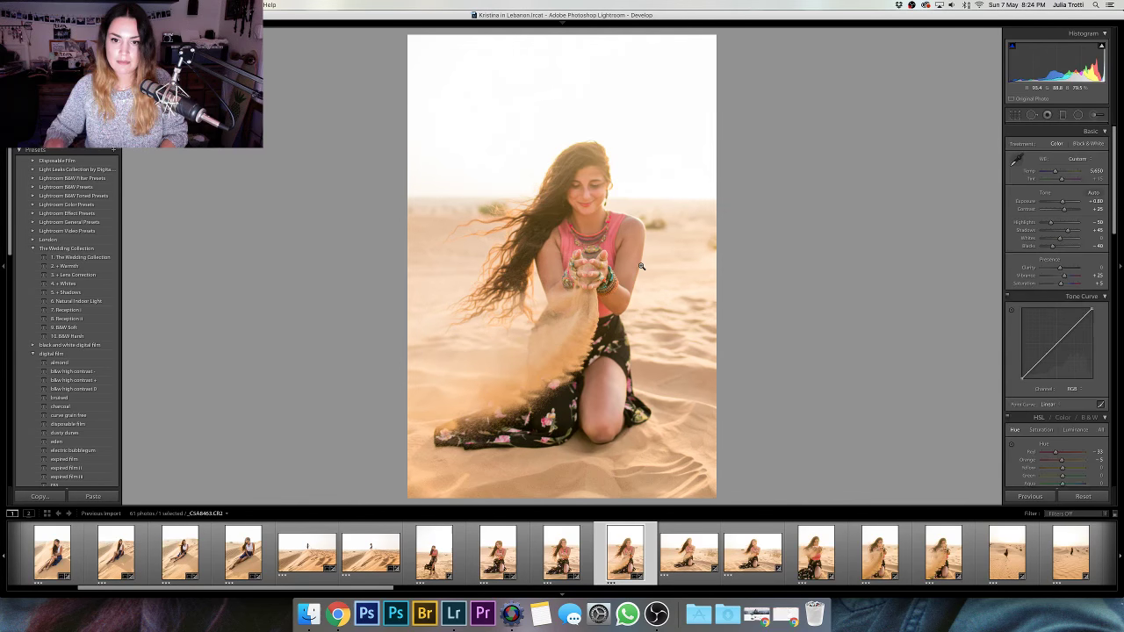
- Set the fourteenth photo's exposure to +0.50, contrast to +40, shadows to +39 and blacks to -45, and reset whites to 0
drag(1067, 203, 1064, 204)
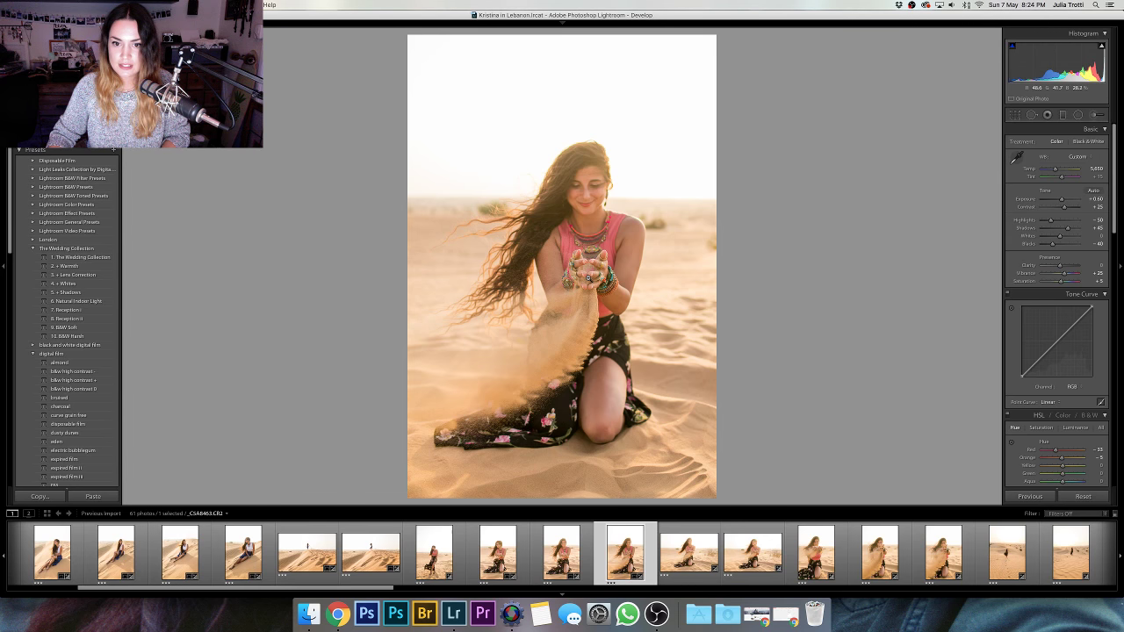
drag(1063, 202, 1064, 204)
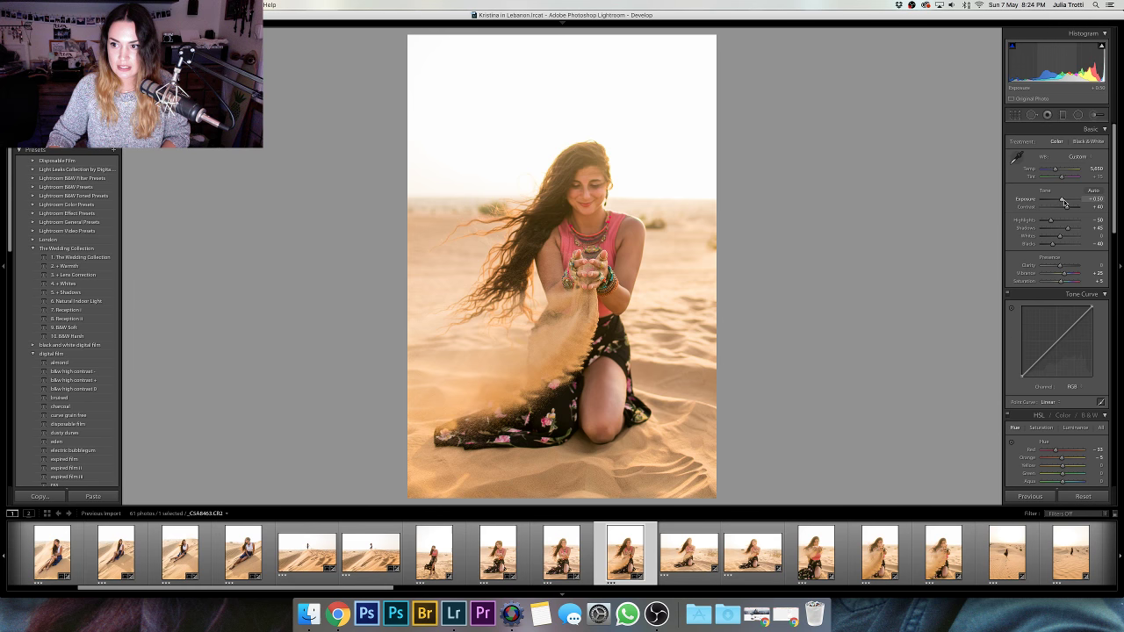
drag(1067, 227, 1065, 237)
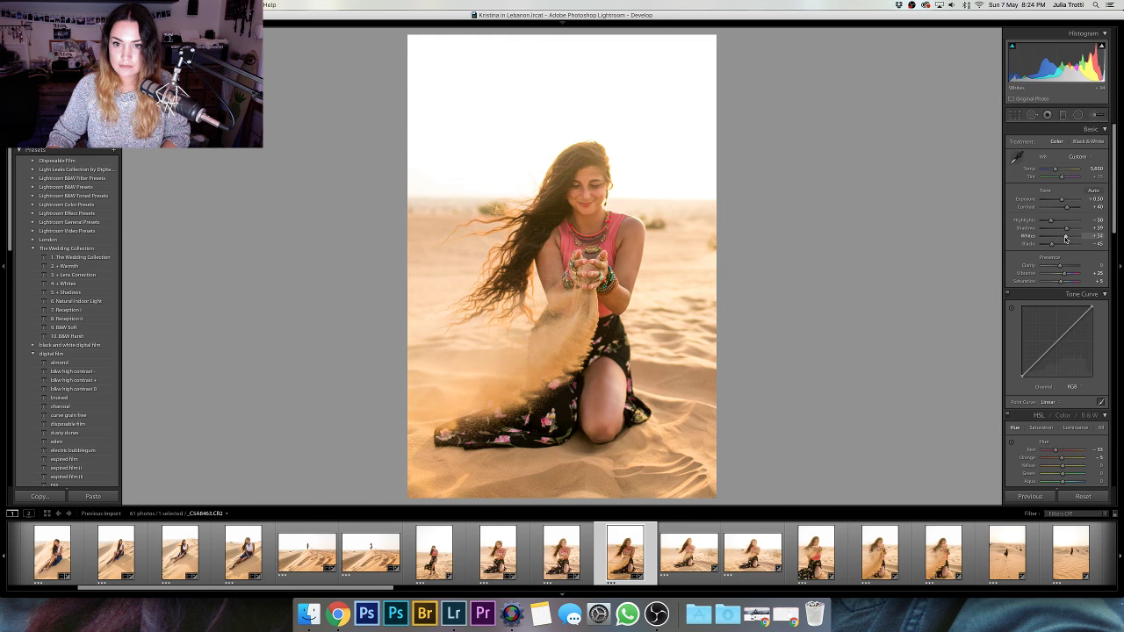
double_click(1066, 238)
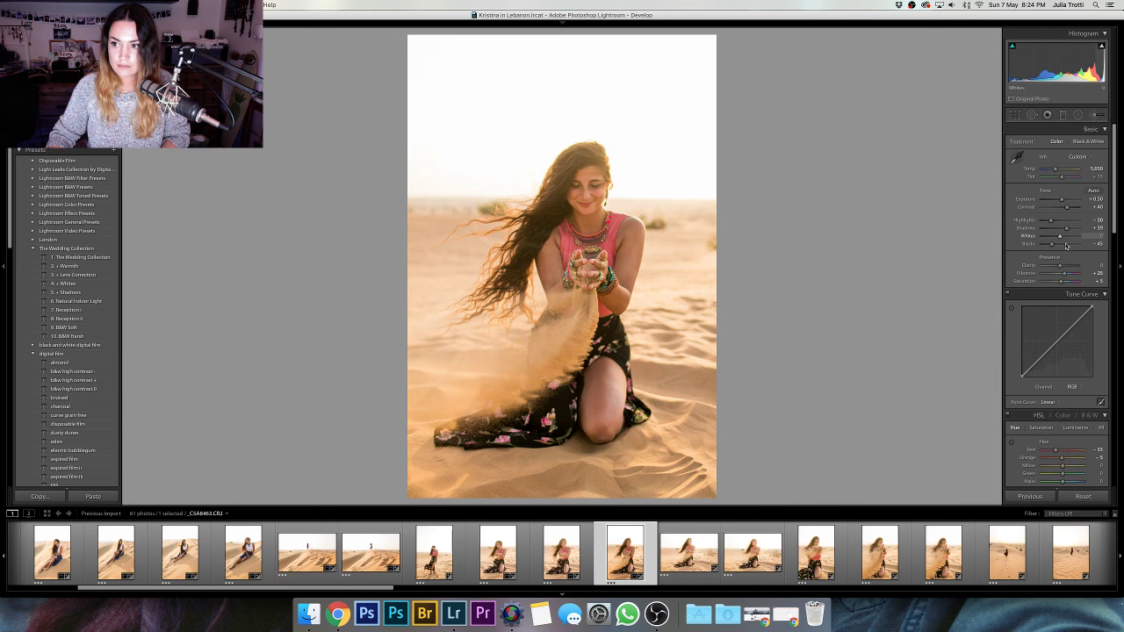
- Straighten the fifteenth photo, the first landscape shot of the kneeling woman, slightly counterclockwise and trim its crop tighter
key(Right)
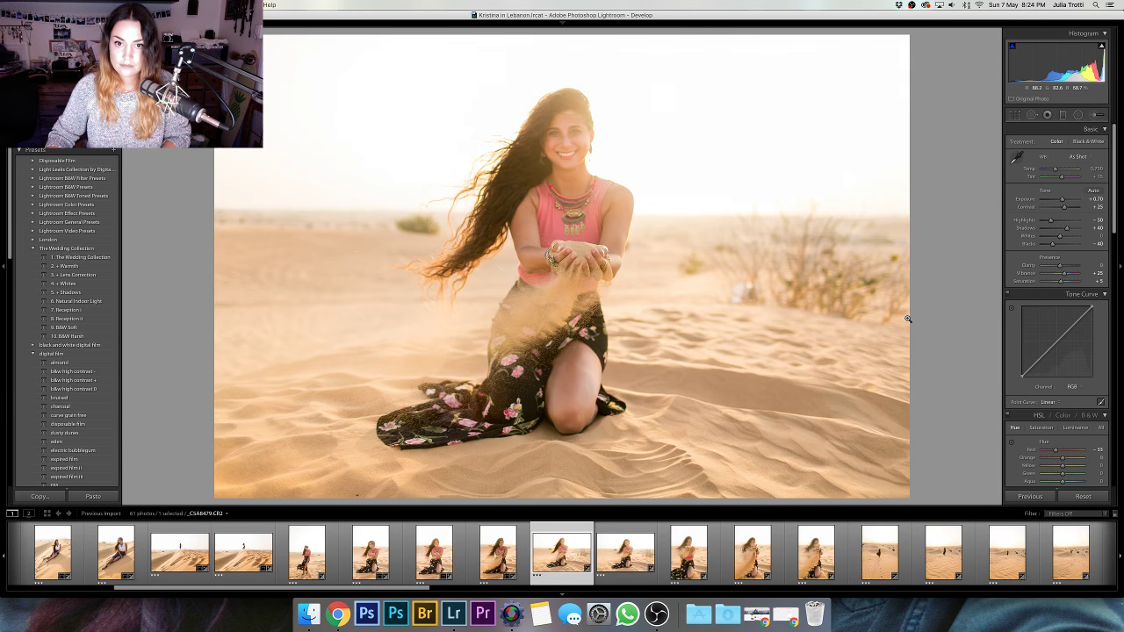
key(r)
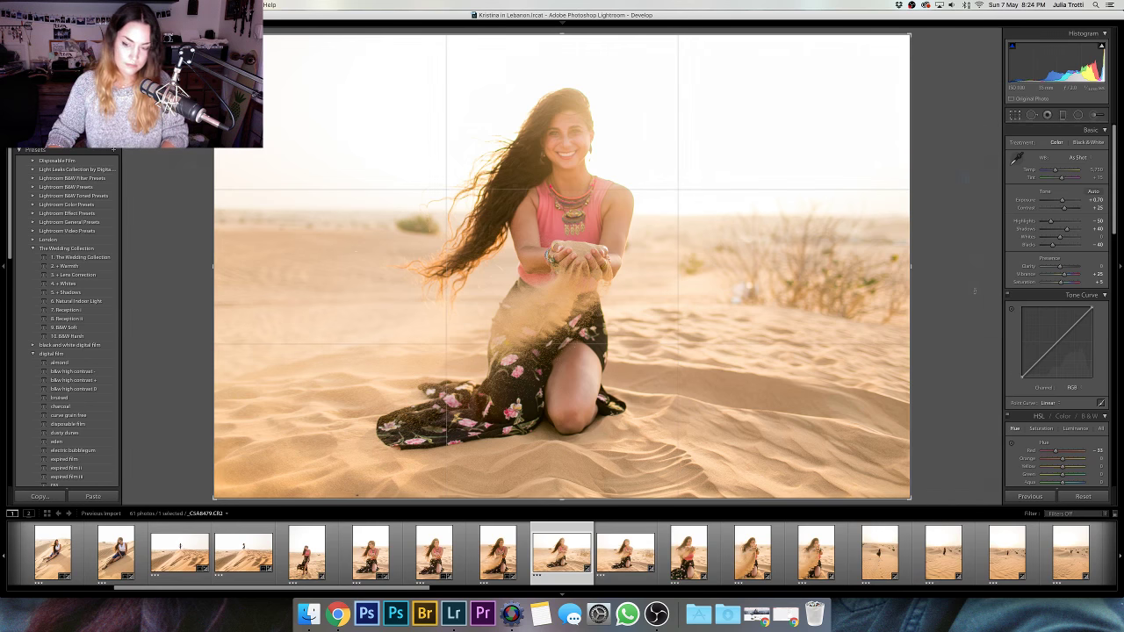
drag(970, 258, 892, 268)
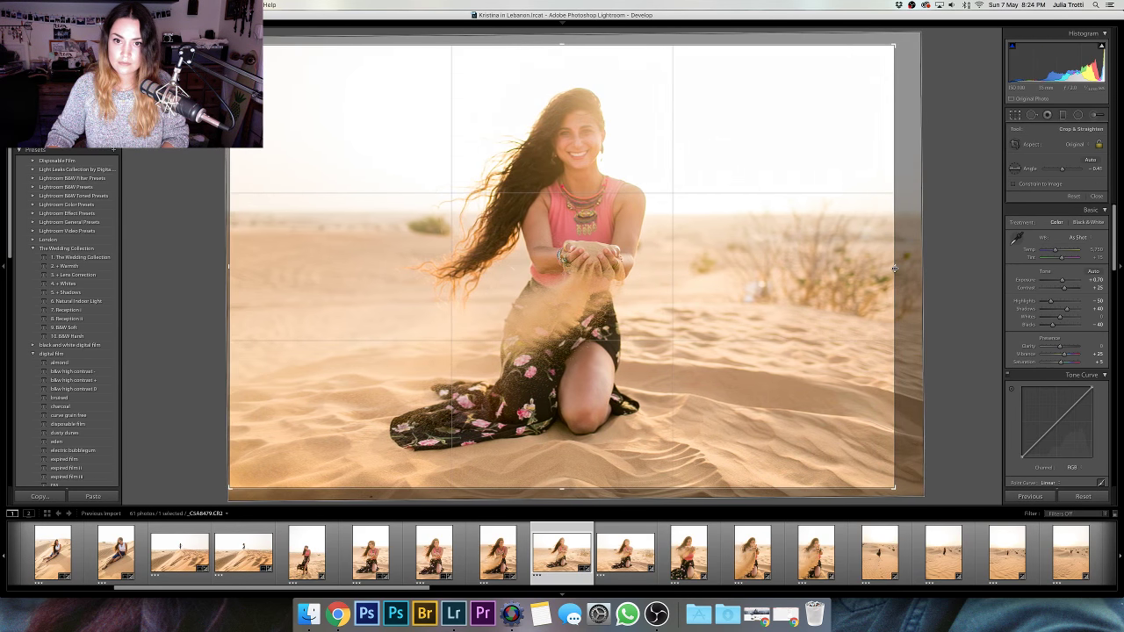
key(Return)
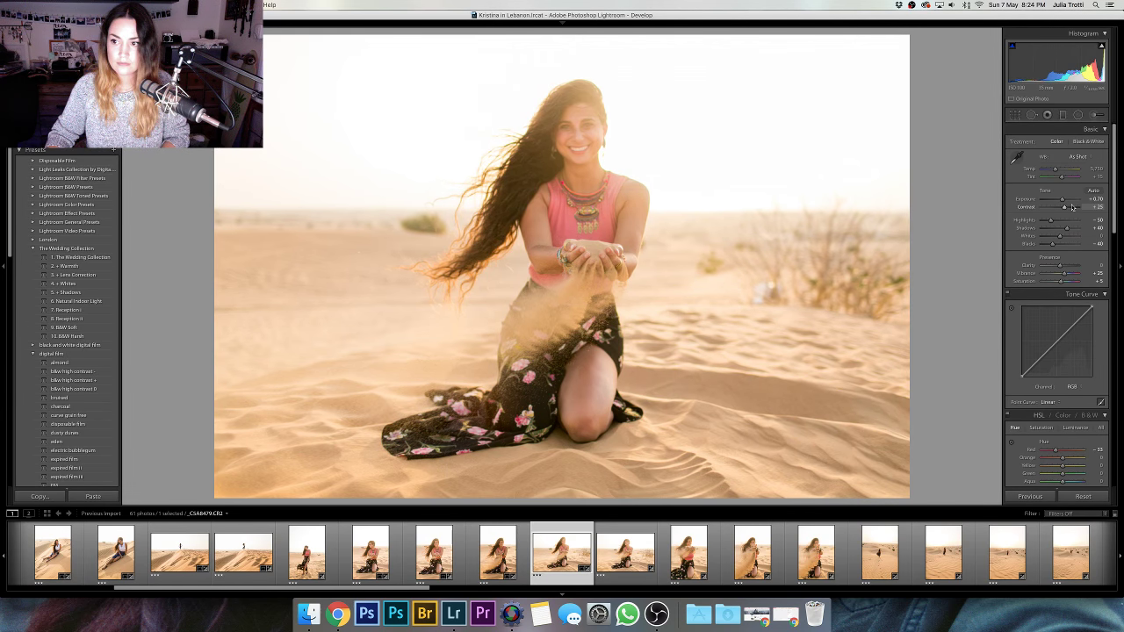
- Lower the fifteenth photo's exposure to +0.50
key(Down)
key(Down)
key(Down)
key(Down)
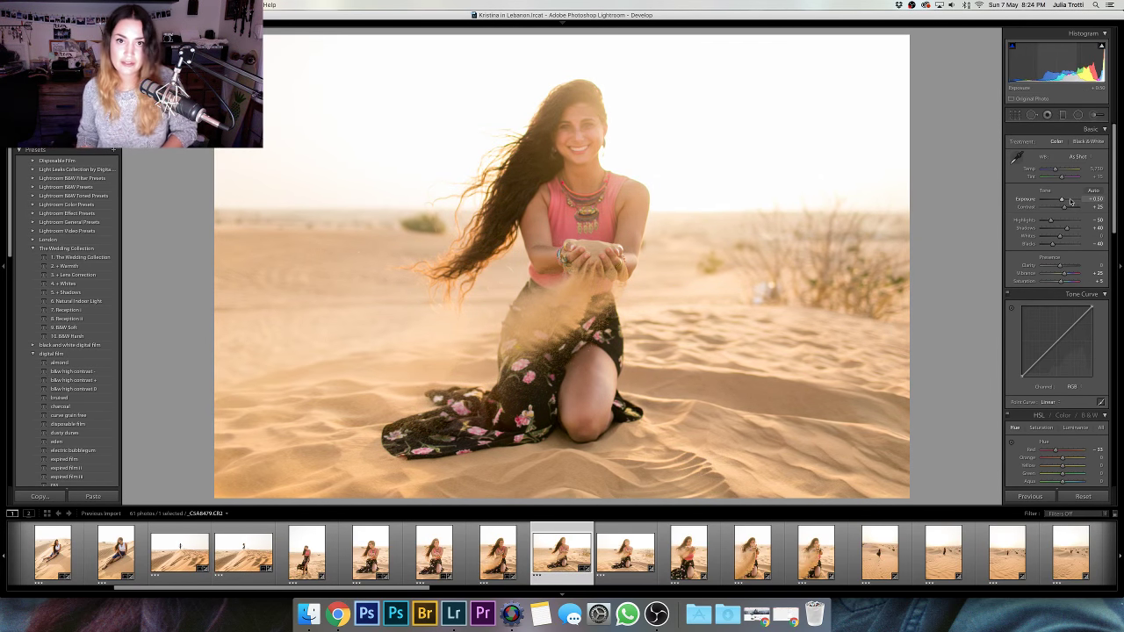
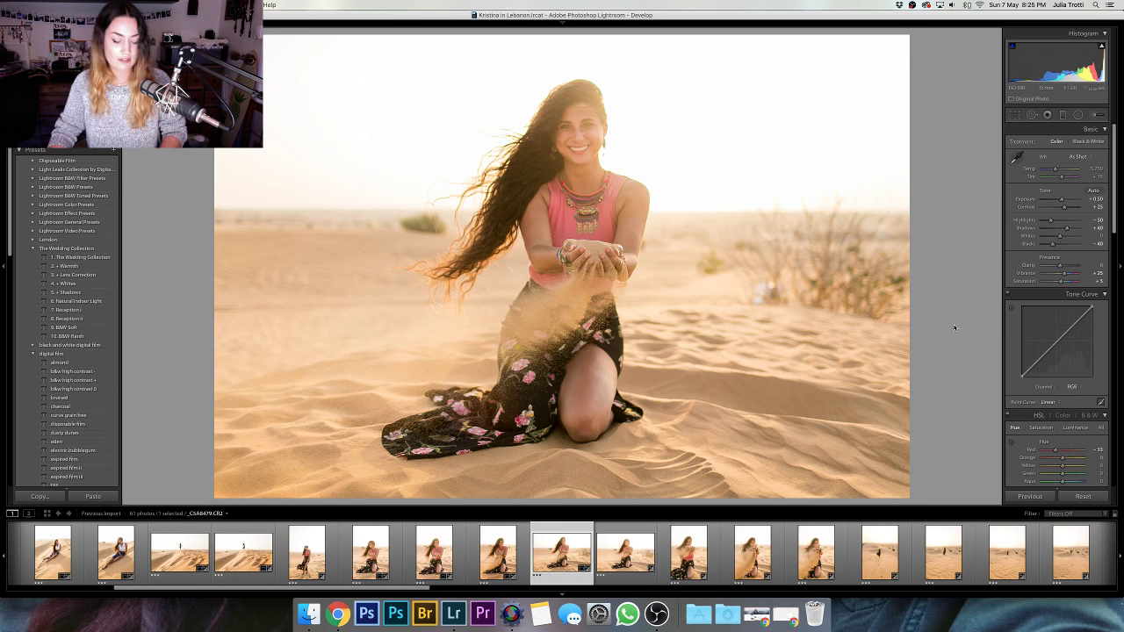
key(r)
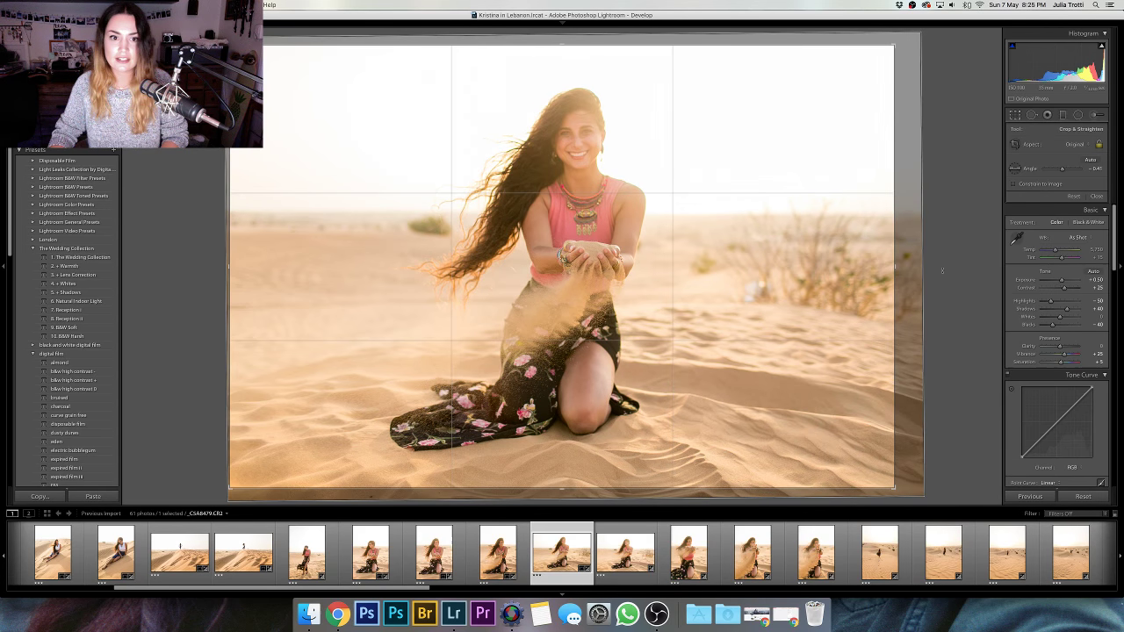
key(r)
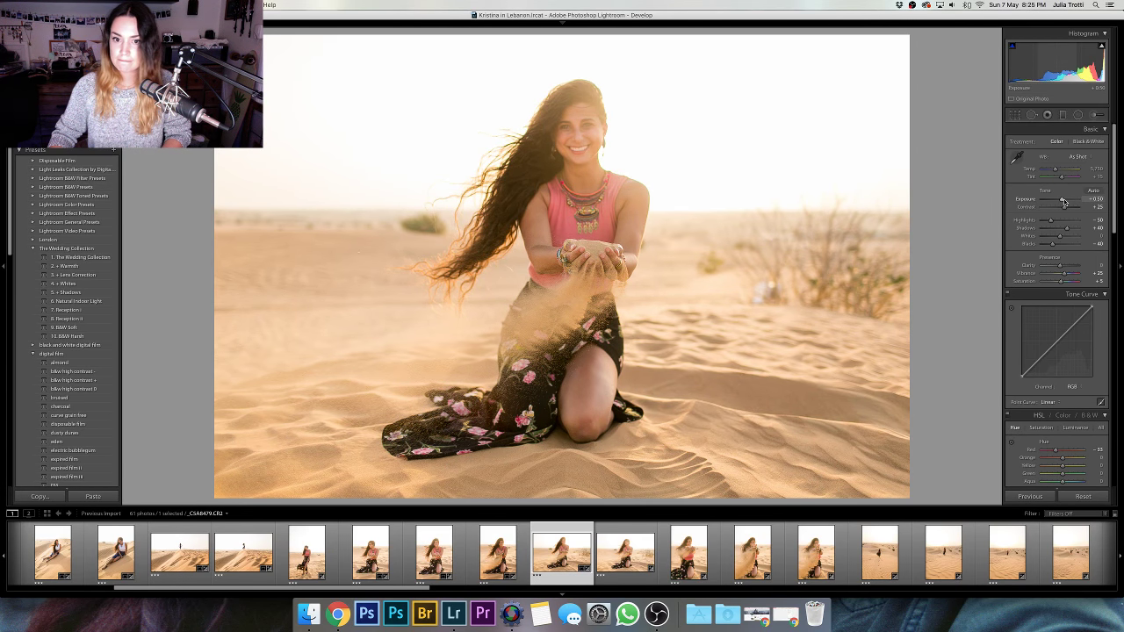
- Straighten the sixteenth photo, the landscape shot of the kneeling woman looking aside, slightly more and crop it tighter around her
key(Right)
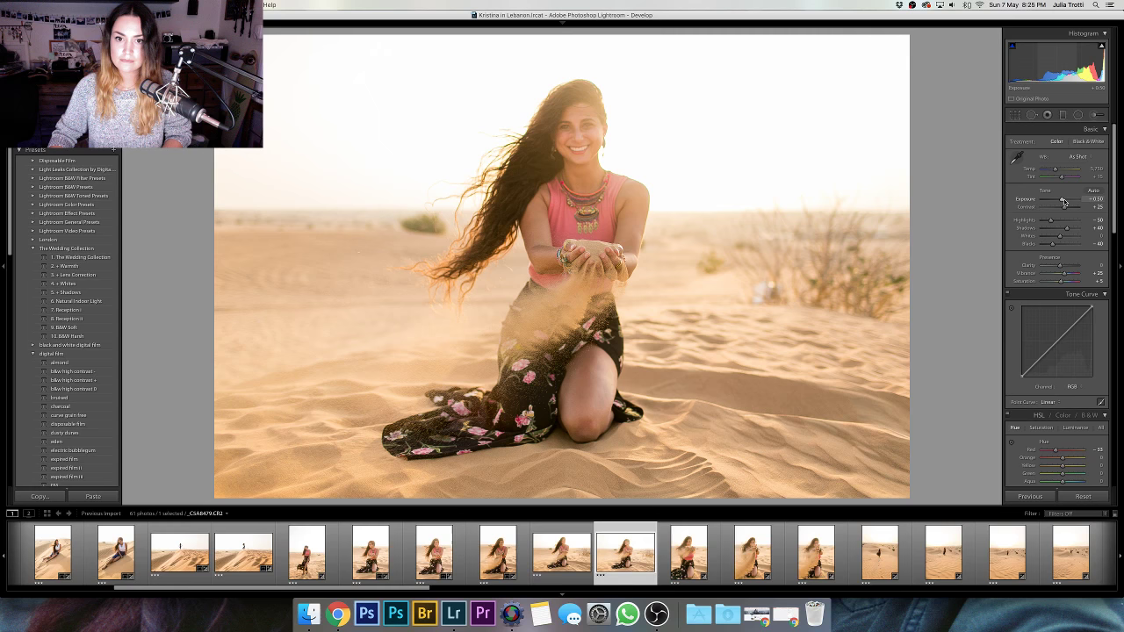
key(Right)
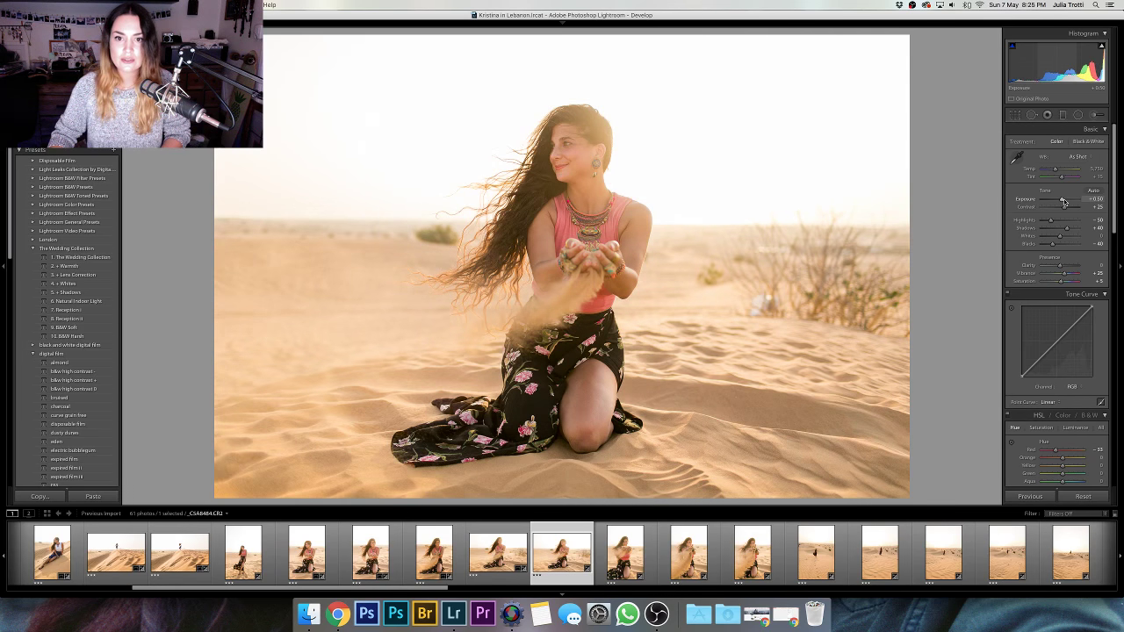
key(r)
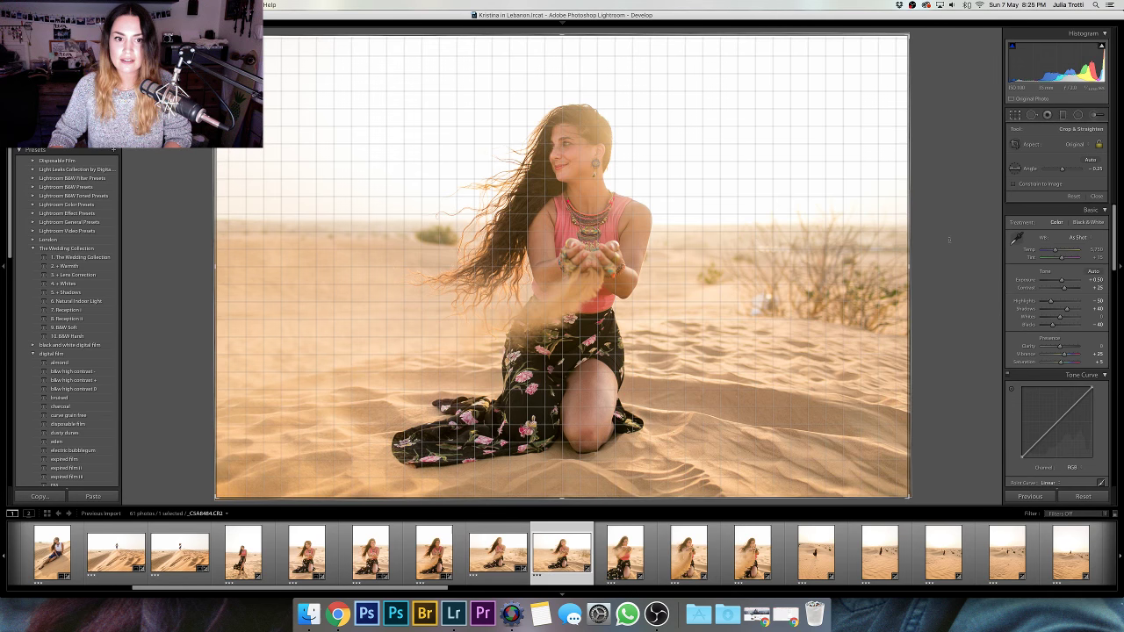
drag(949, 239, 948, 244)
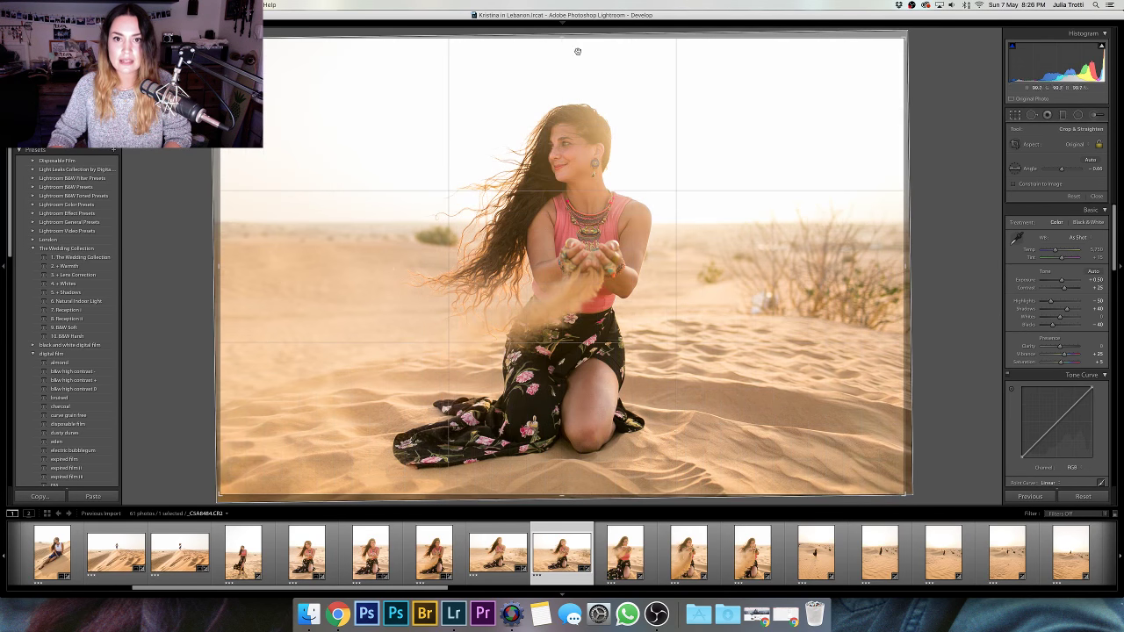
drag(564, 36, 564, 59)
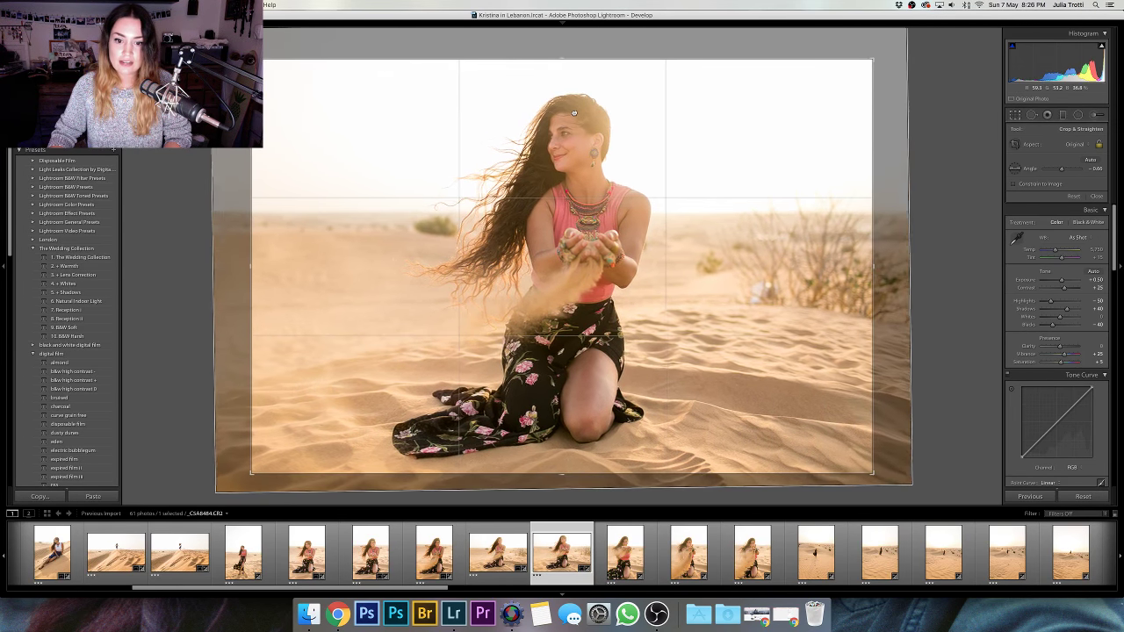
drag(573, 113, 578, 113)
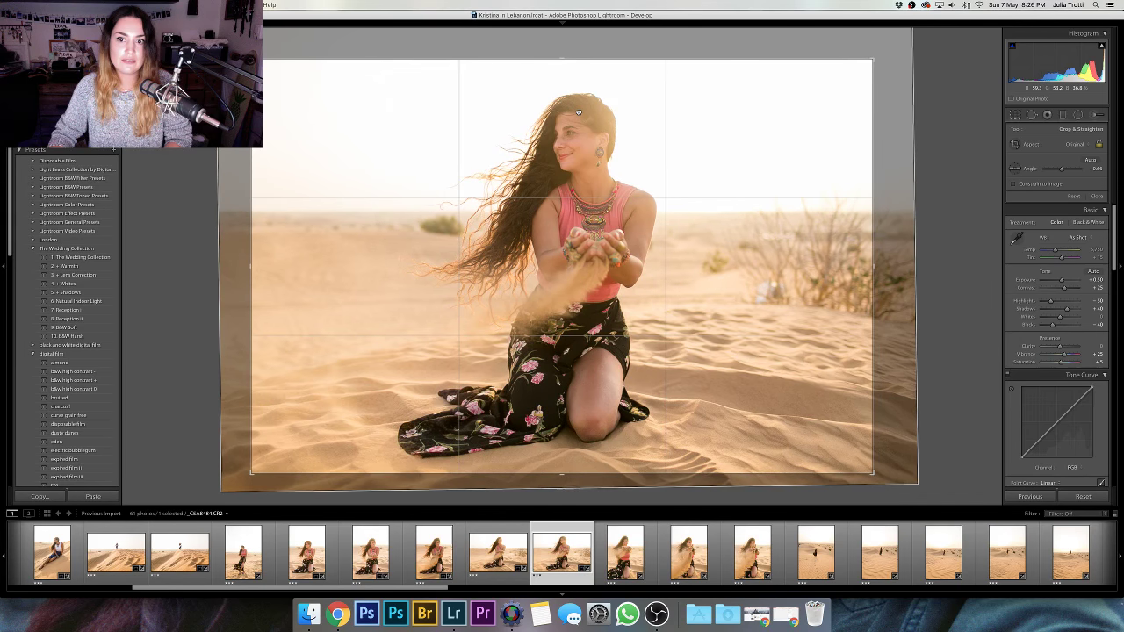
key(Return)
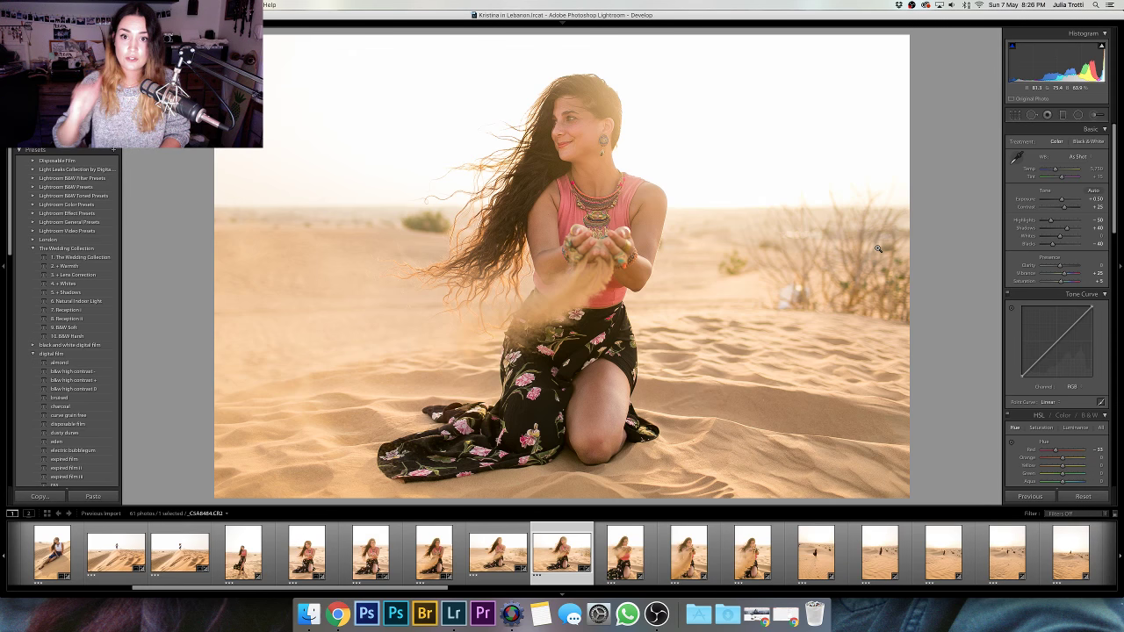
- Set the seventeenth photo's exposure to +0.30, highlights to -28, shadows to +53, whites to +23 and blacks to -52
key(Right)
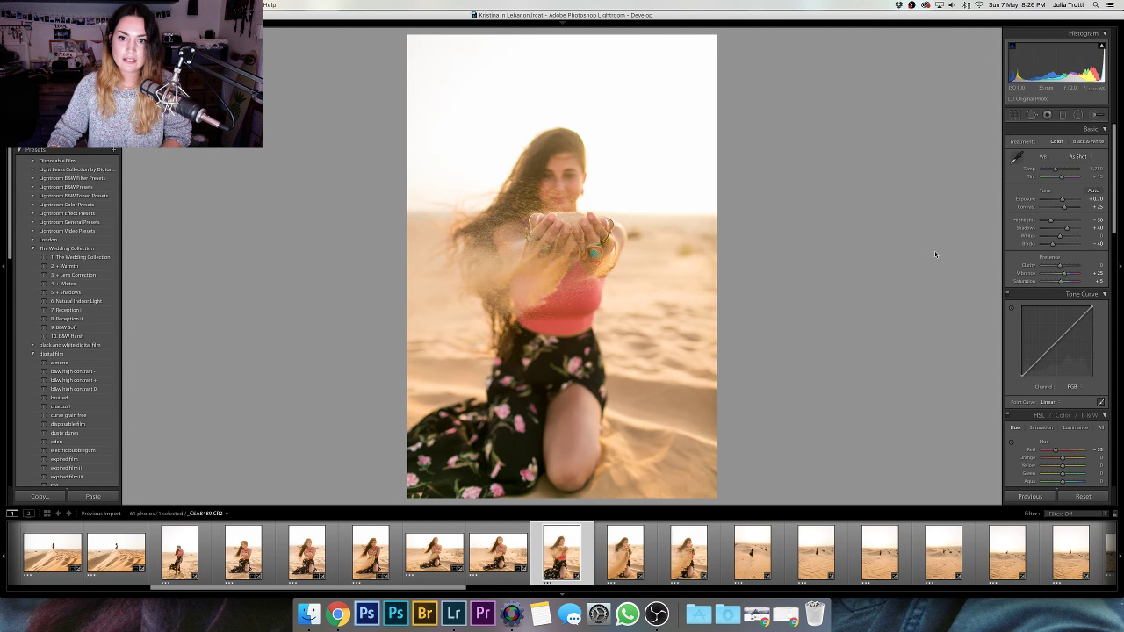
drag(1064, 200, 1063, 201)
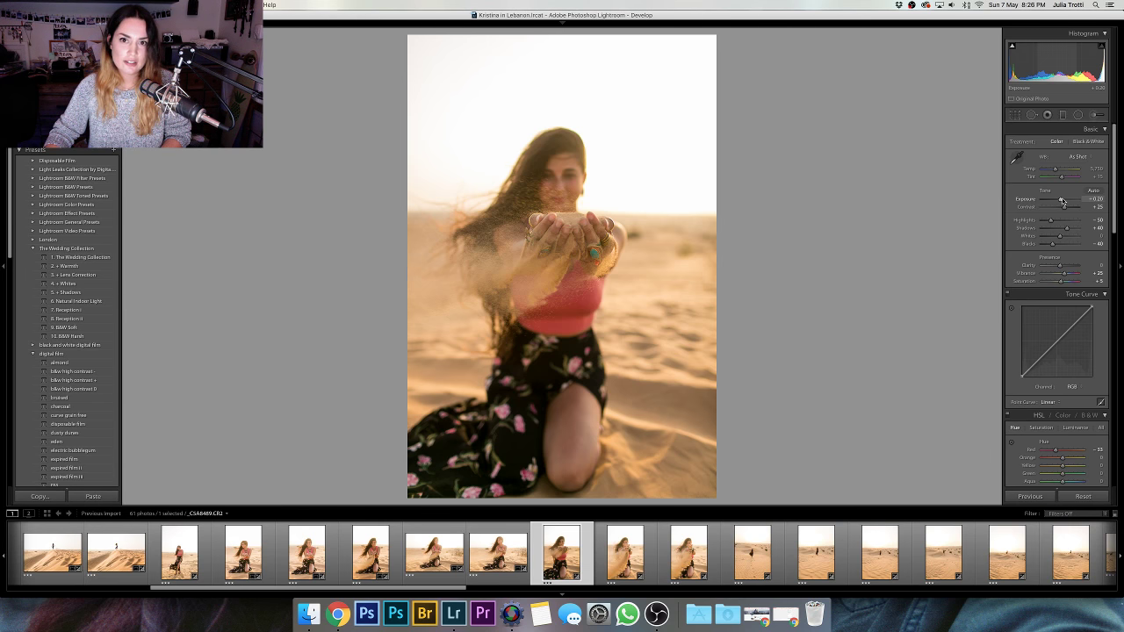
drag(1061, 200, 1063, 200)
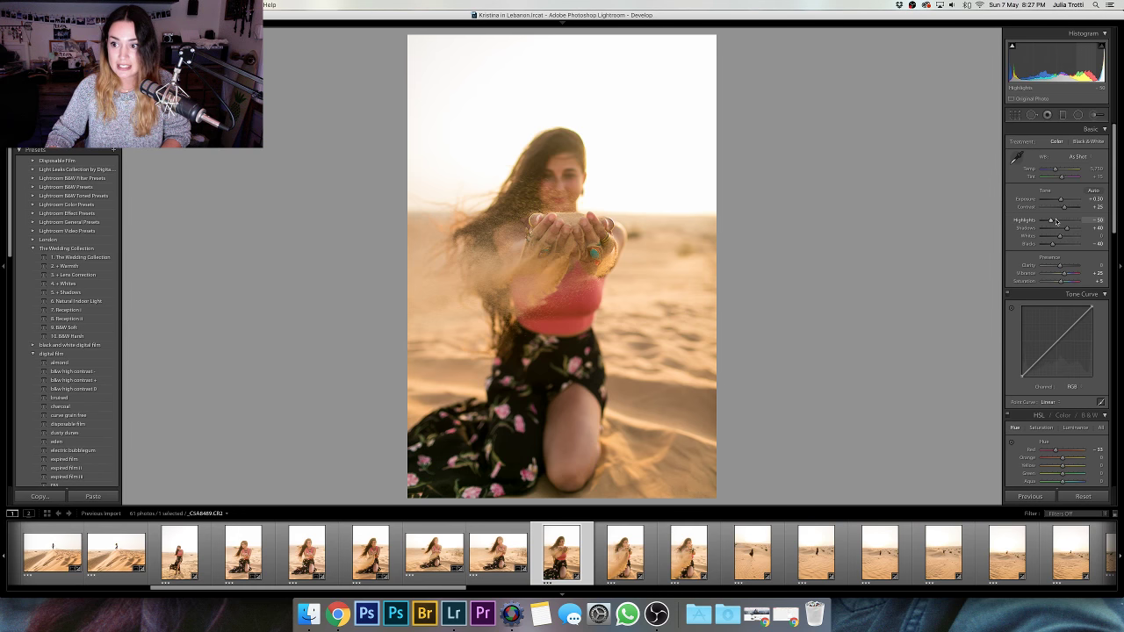
mouse_move(1051, 221)
mouse_down()
mouse_move(1069, 227)
mouse_move(1051, 244)
mouse_move(1066, 238)
mouse_up()
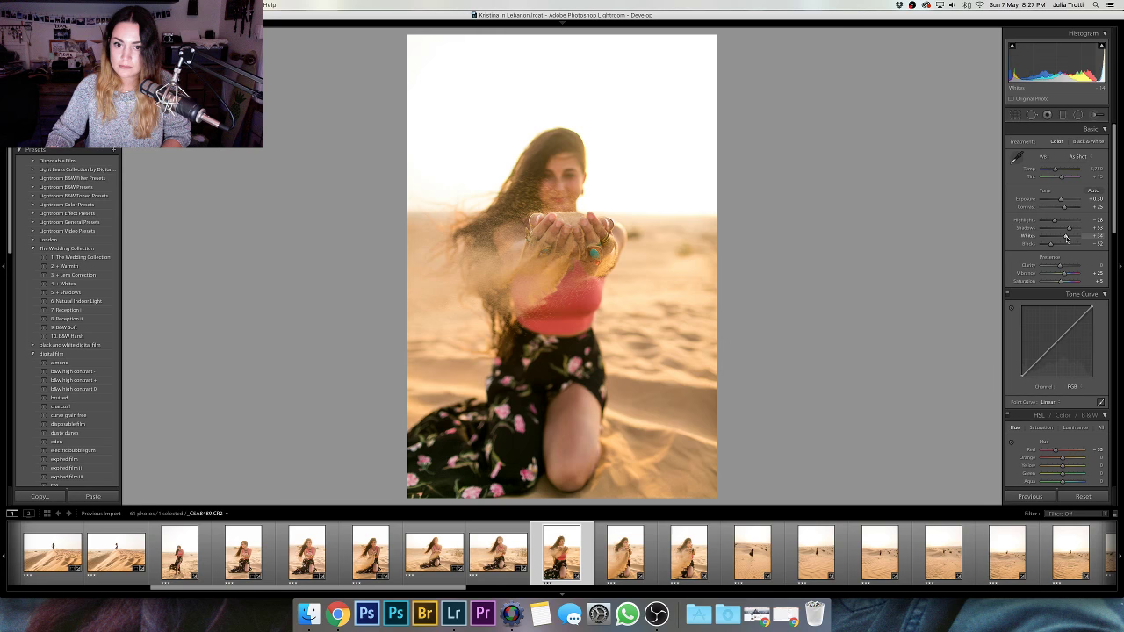
- Crop the seventeenth photo tighter around the kneeling woman, trimming the empty sky and the sand beside her
key(r)
drag(716, 36, 691, 79)
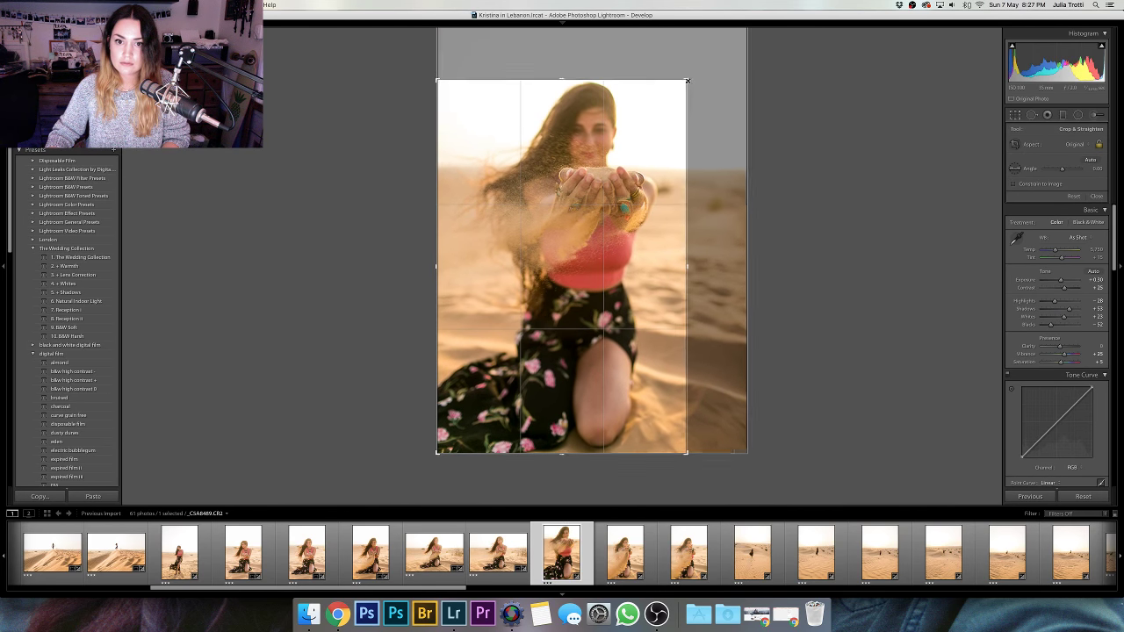
drag(631, 165, 631, 180)
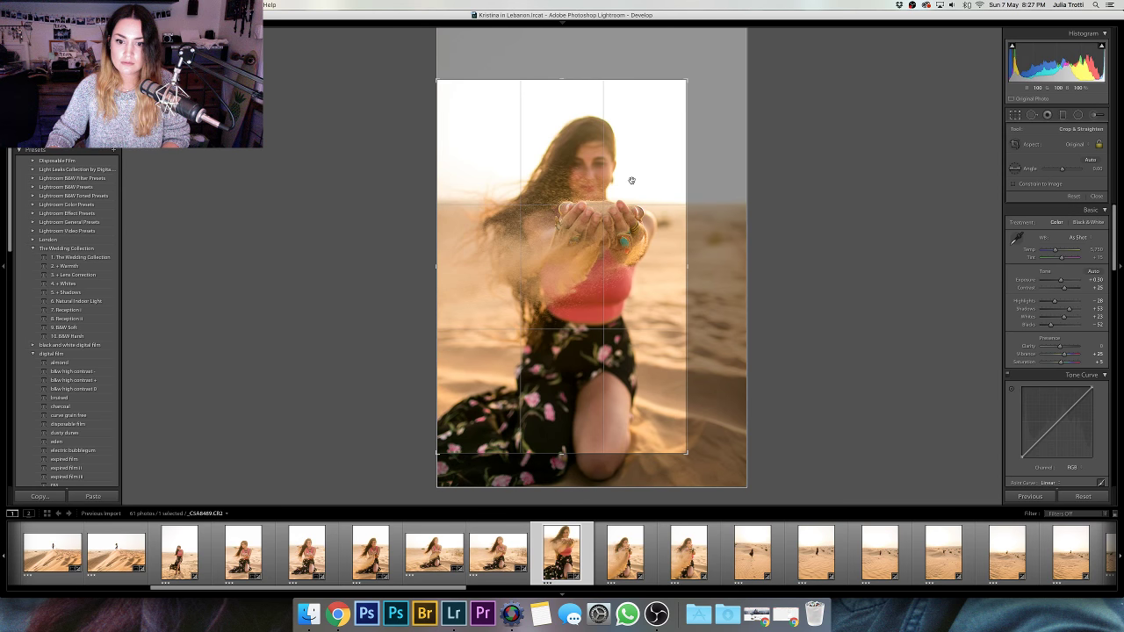
key(r)
key(r)
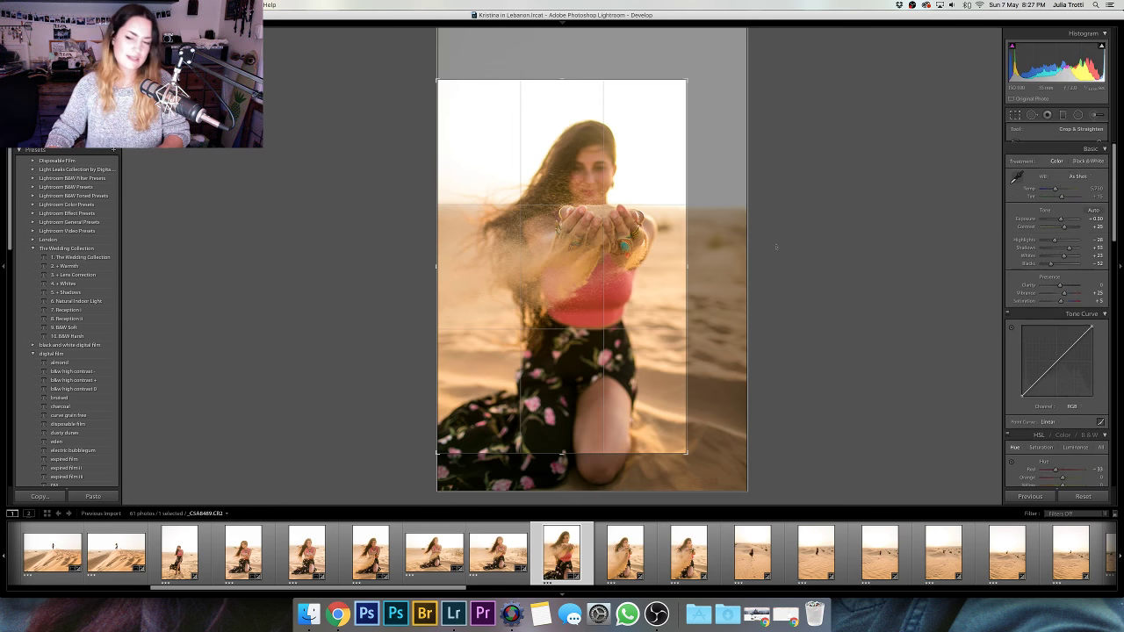
drag(687, 265, 671, 262)
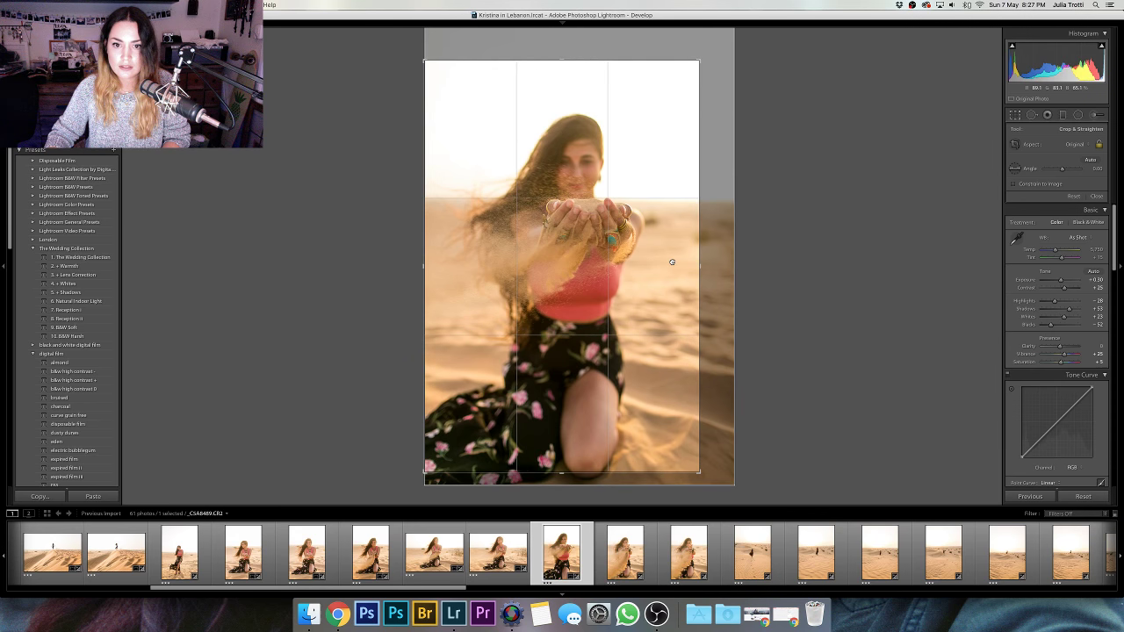
key(r)
key(r)
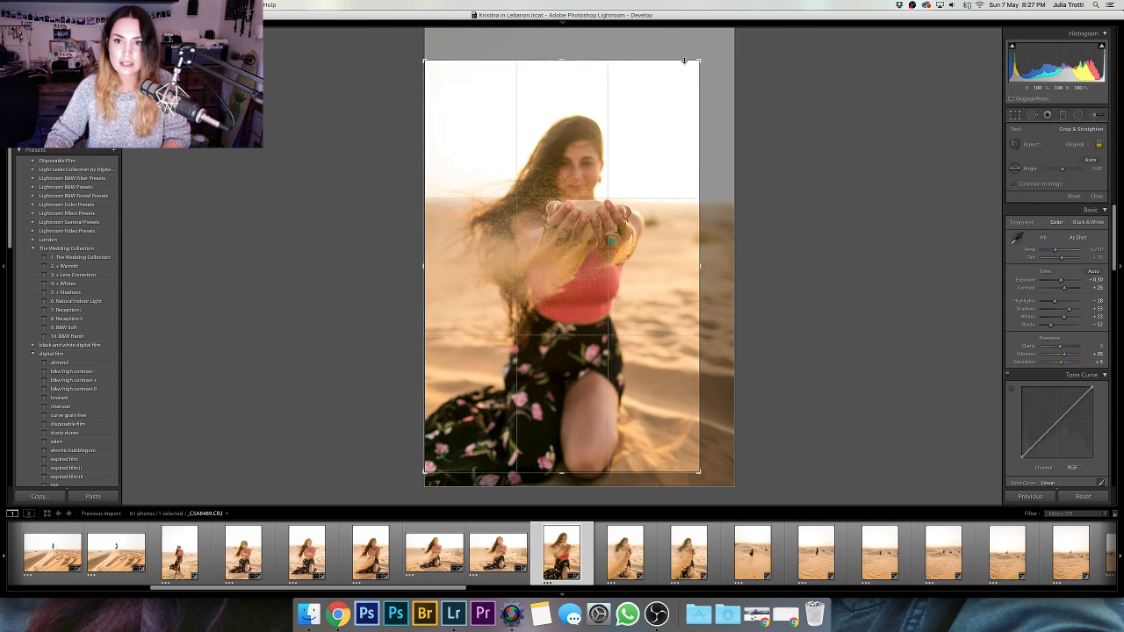
- Try a close-up crop of the woman's hands and torso, and widen the frame again to include her knee and skirt
drag(700, 60, 597, 215)
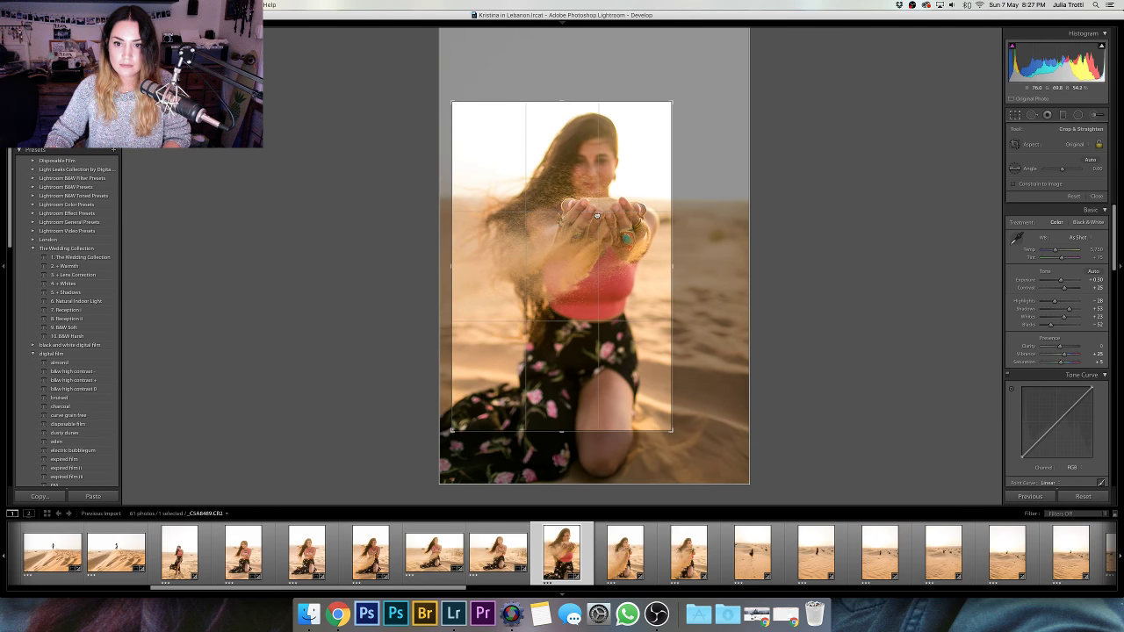
key(r)
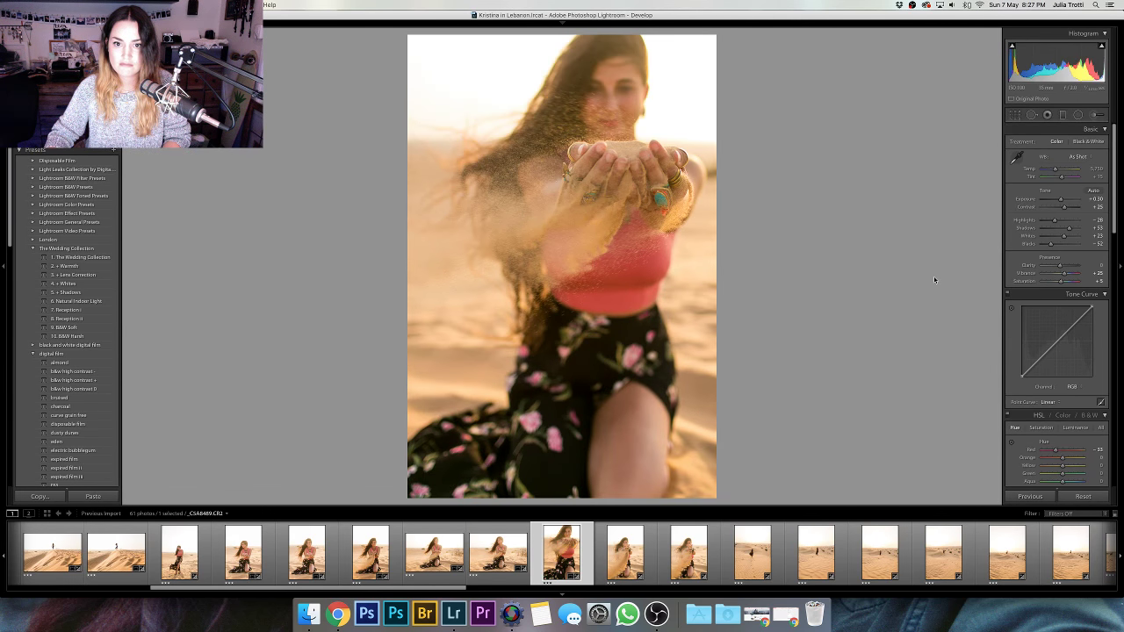
key(r)
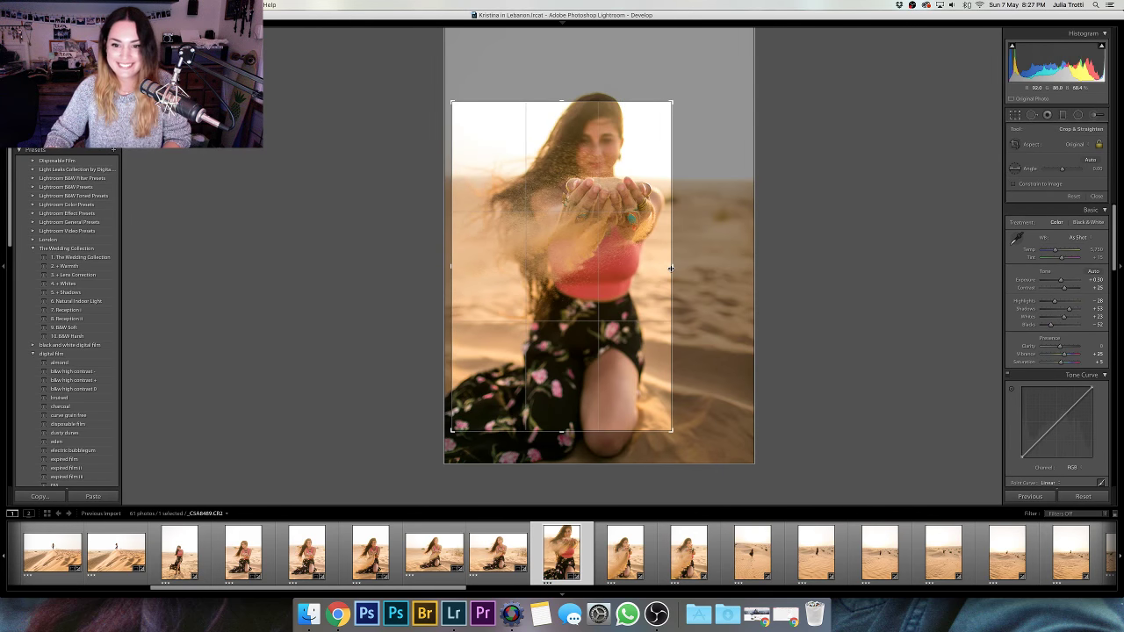
drag(683, 267, 732, 268)
key(r)
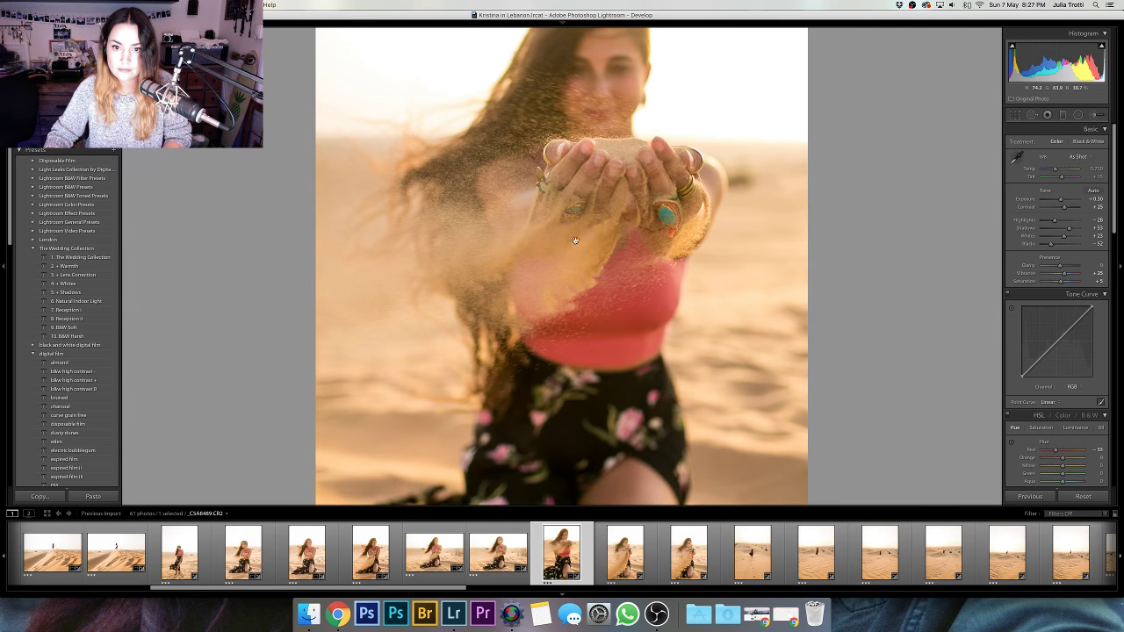
- Inspect the sand and hands up close, and set the seventeenth photo's saturation to +10, vibrance to +30 and aqua saturation to +47
click(576, 242)
drag(609, 237, 617, 206)
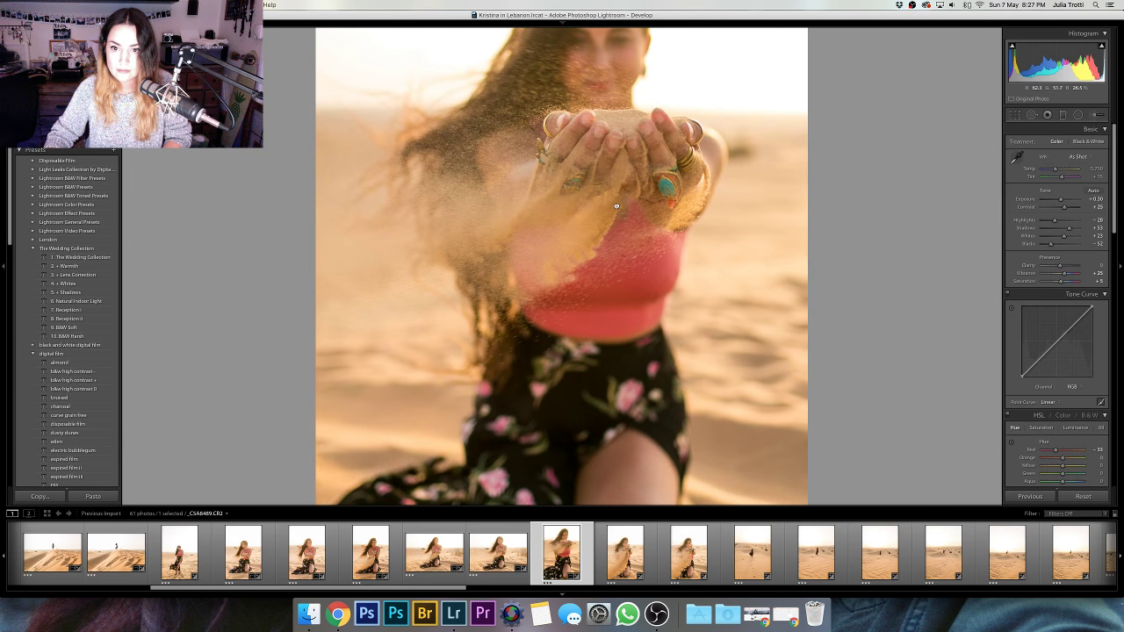
click(617, 207)
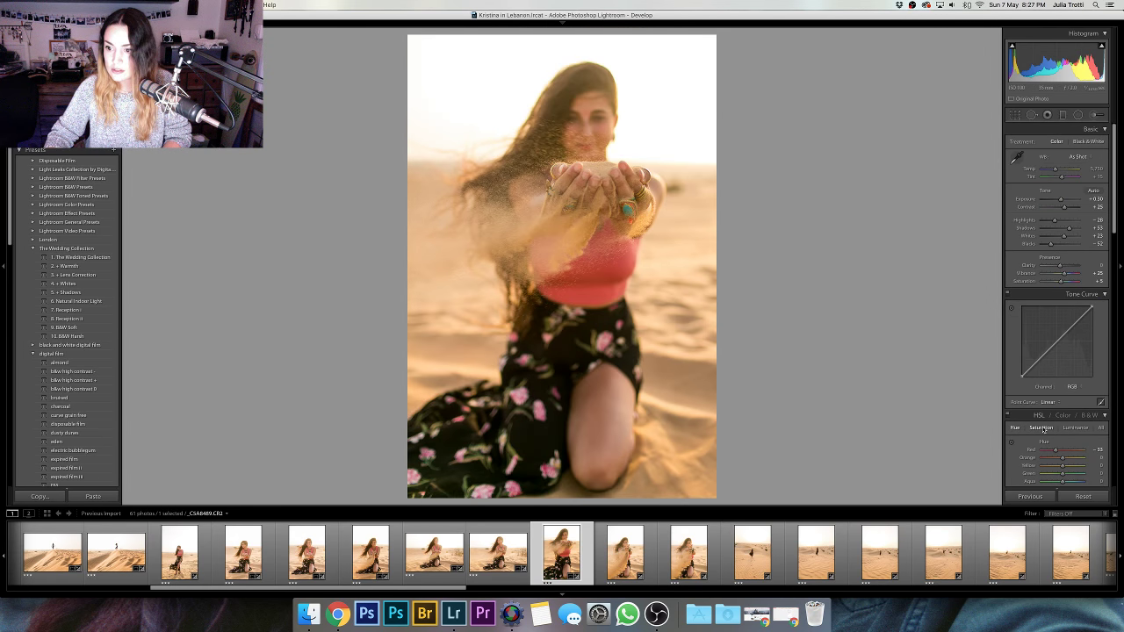
click(1068, 281)
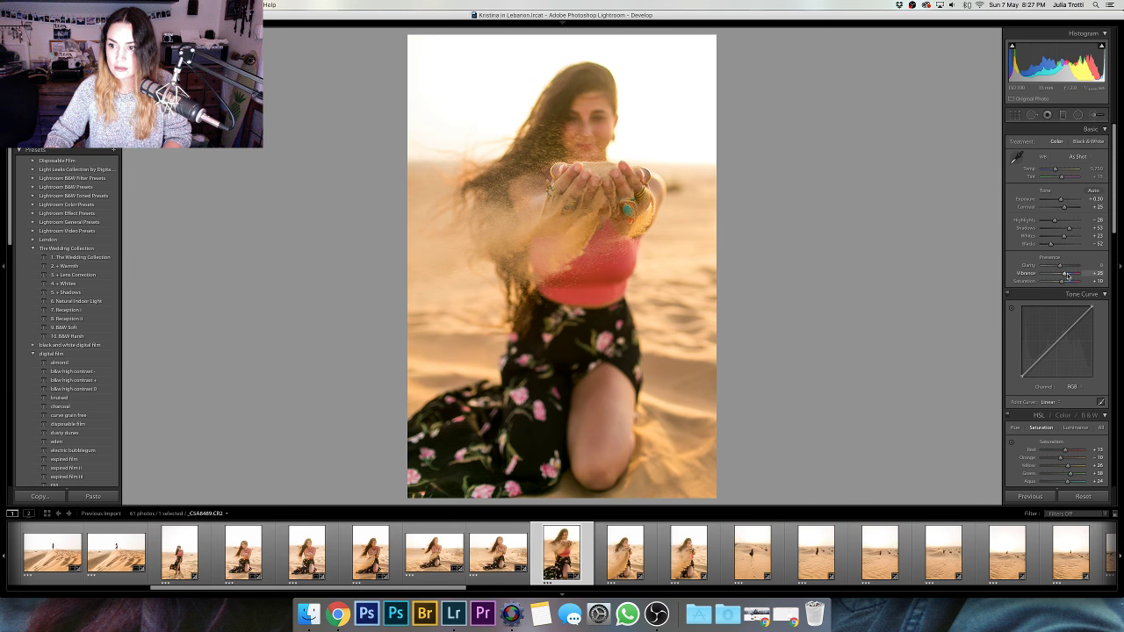
click(1066, 276)
scroll(1069, 351, down, 2)
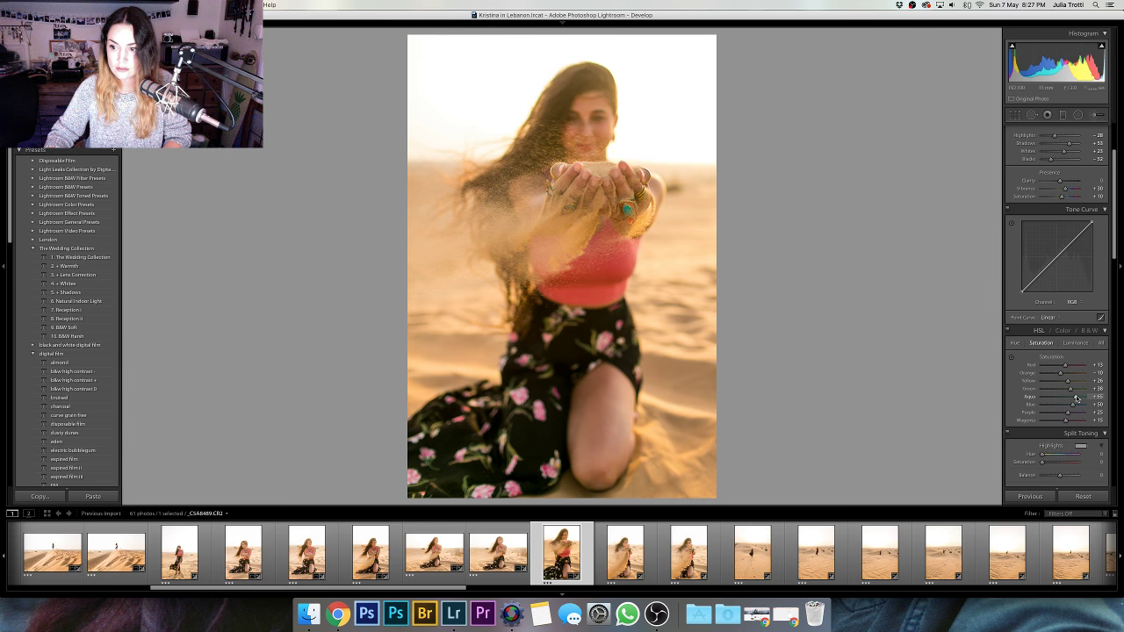
scroll(1067, 351, up, 2)
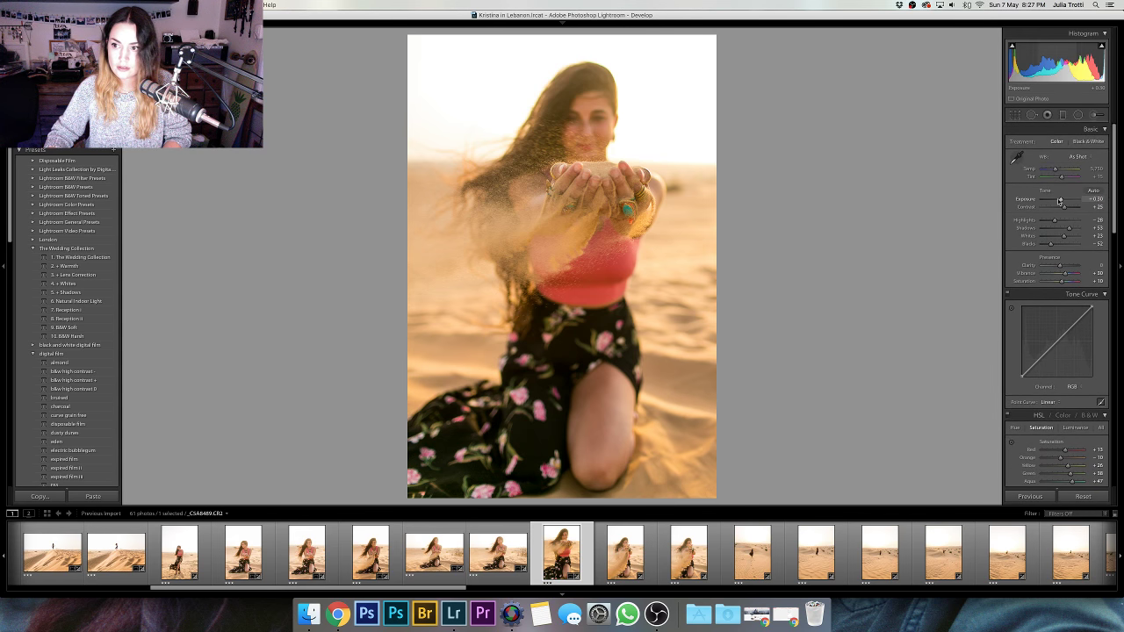
- Set the seventeenth photo's exposure to +0.60, contrast to +45 and clarity to +25, and compare it with the before view
click(1061, 201)
drag(1060, 203, 1067, 206)
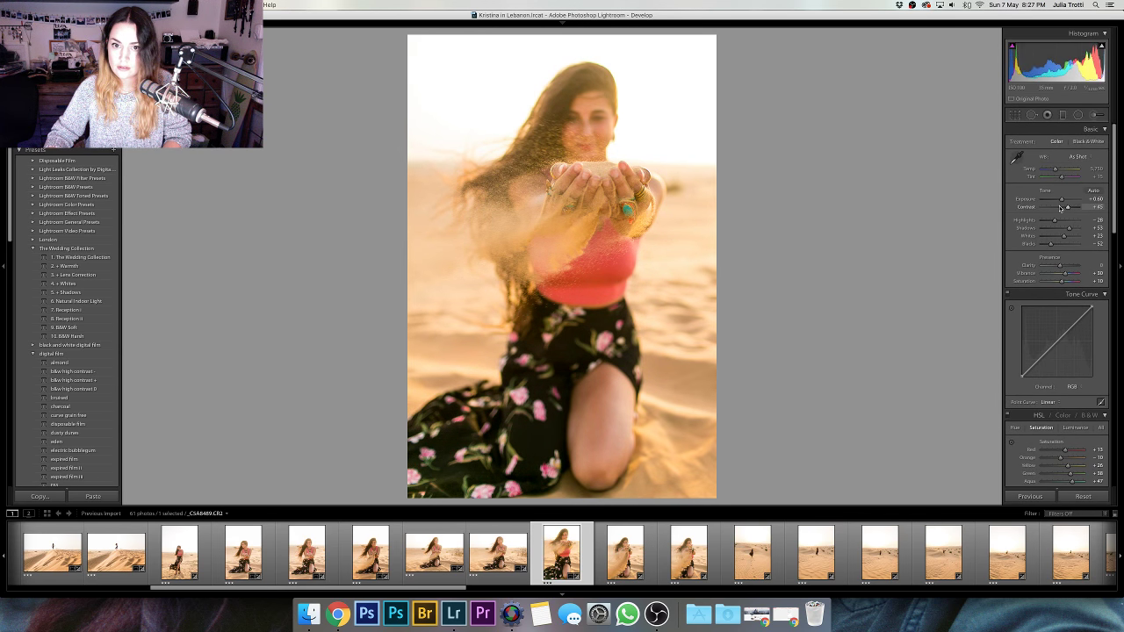
drag(1060, 266, 1064, 266)
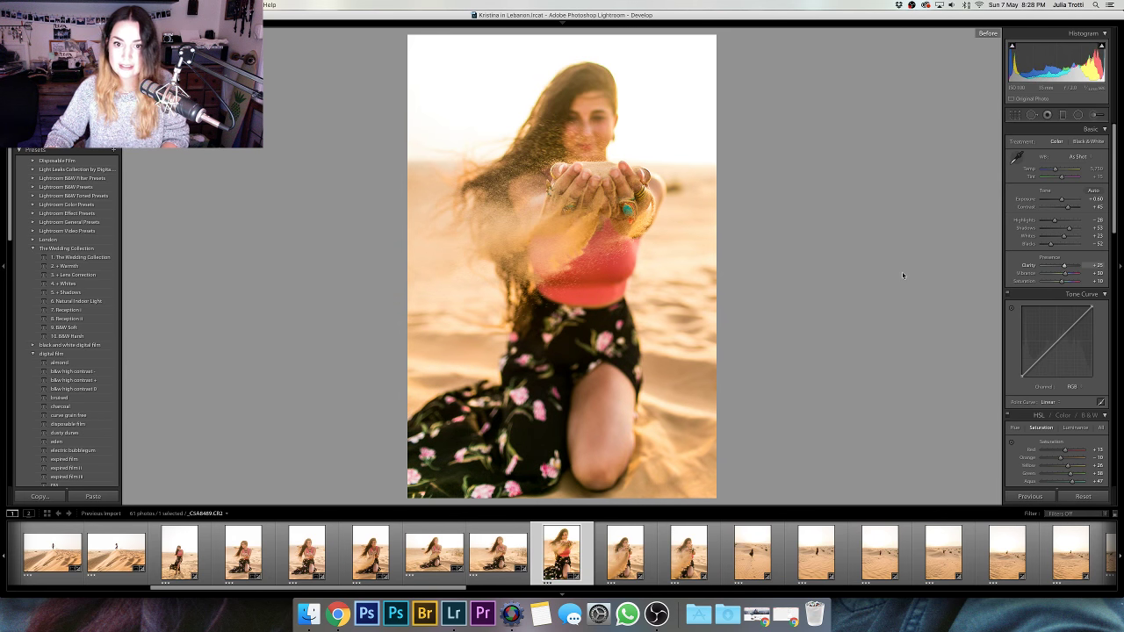
key(backslash)
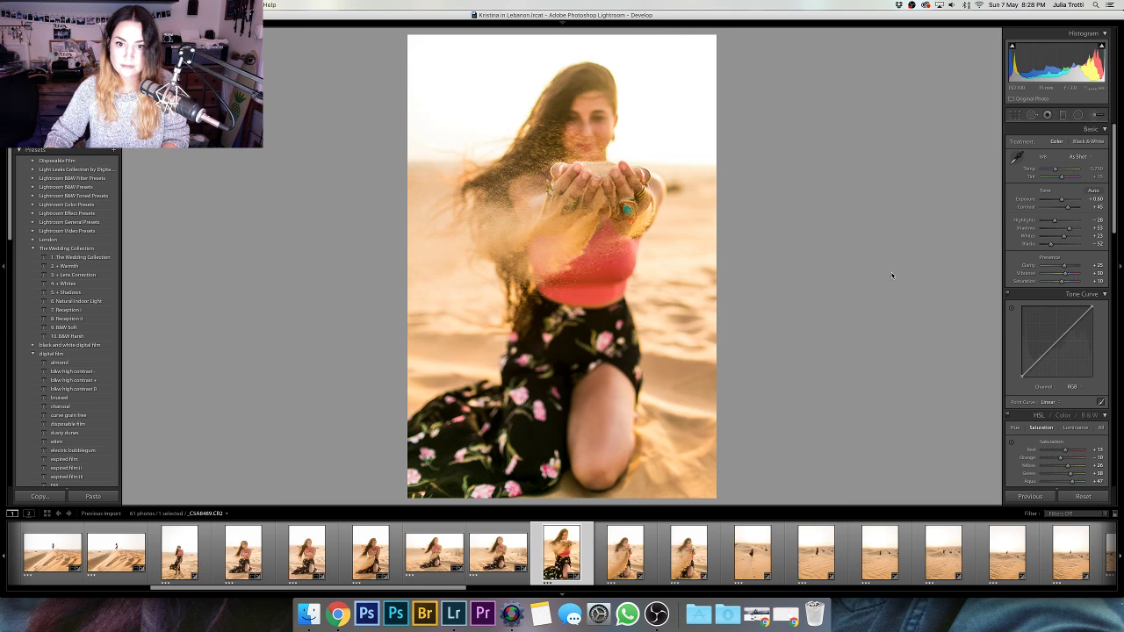
key(backslash)
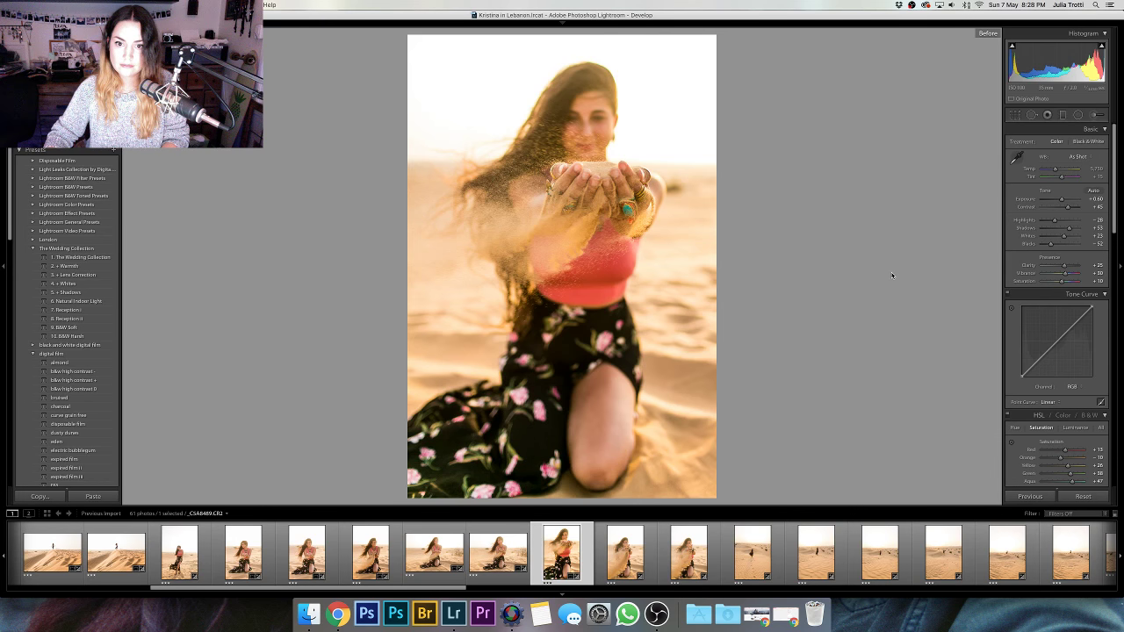
key(backslash)
- Shift the seventeenth photo's orange hue to -10 and lower its color temperature slightly
scroll(1054, 351, down, 3)
click(1014, 326)
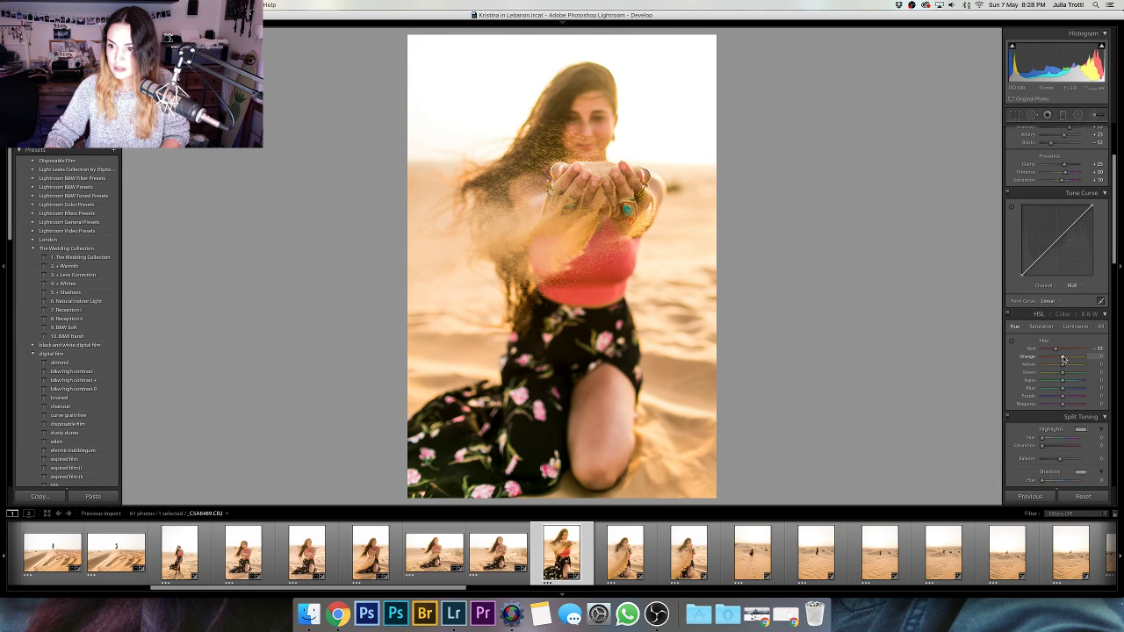
drag(1063, 359, 1064, 359)
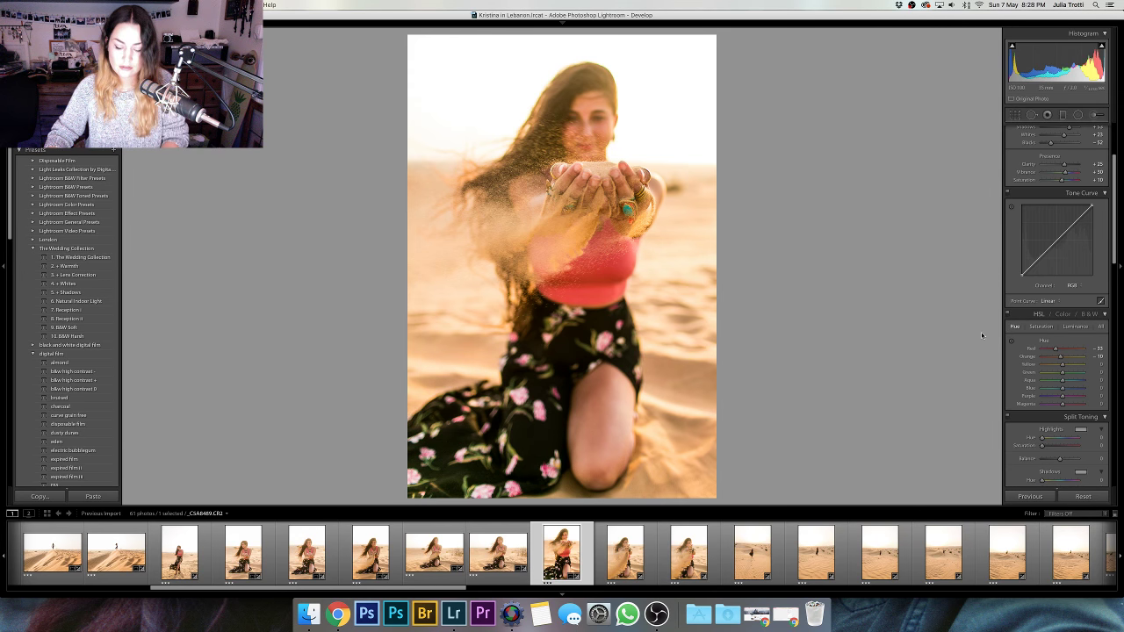
key(backslash)
key(backslash)
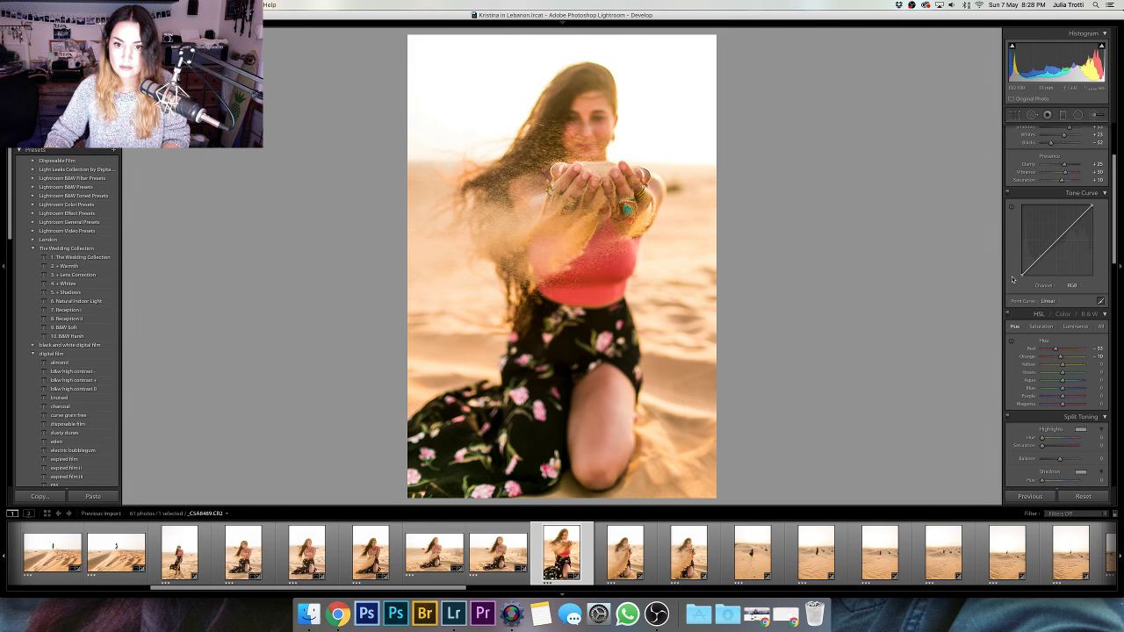
scroll(1012, 279, up, 3)
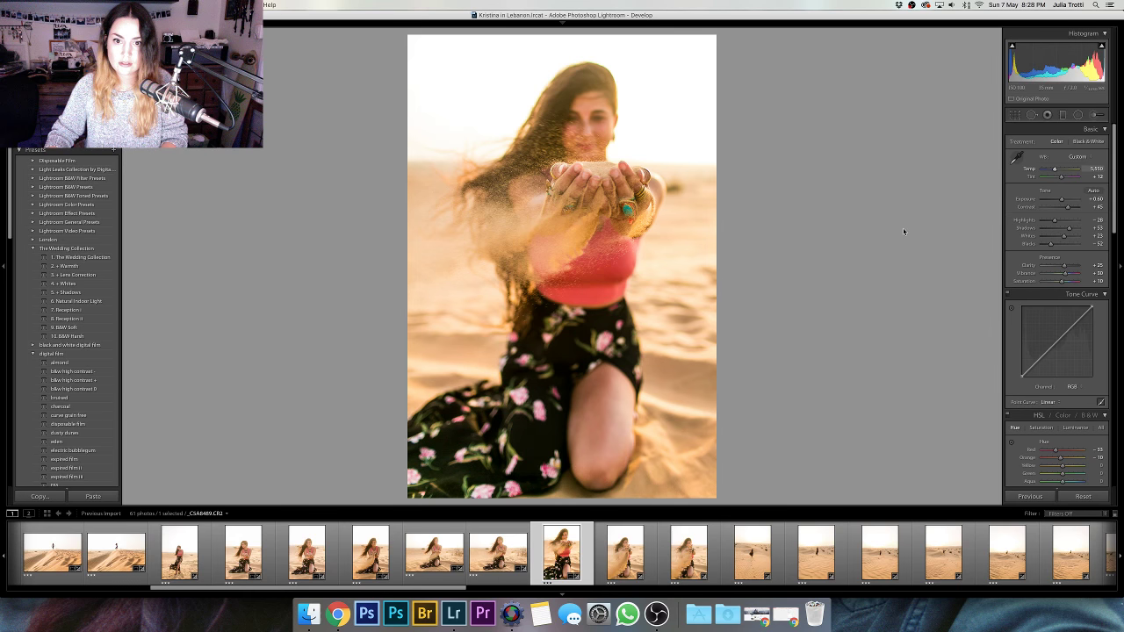
- Compare the seventeenth photo's edited version repeatedly with its before view
key(backslash)
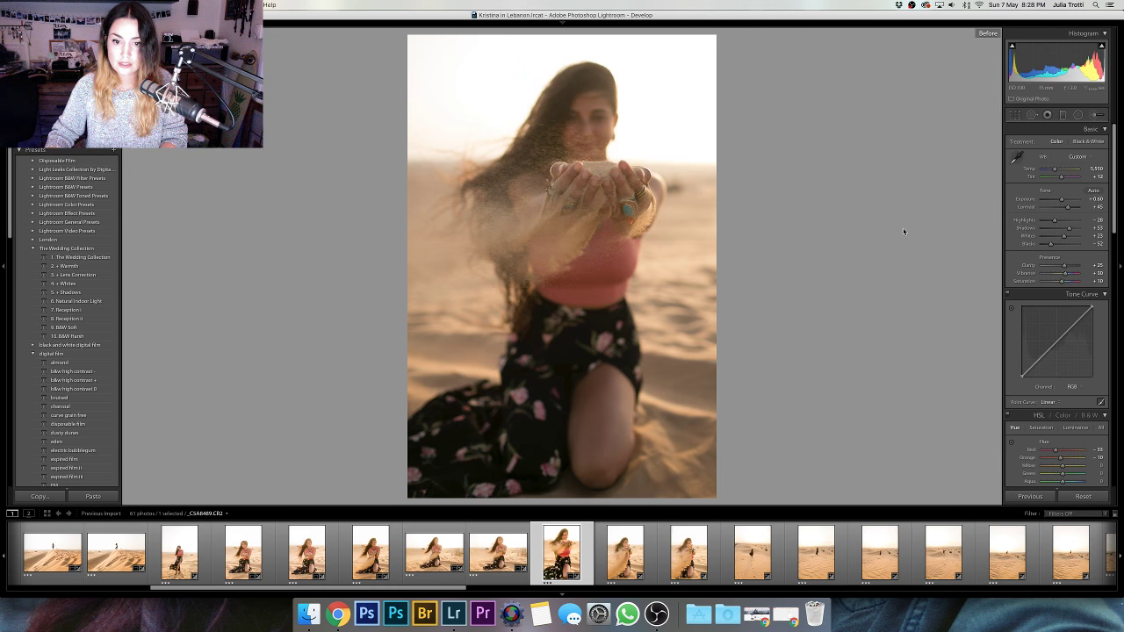
key(backslash)
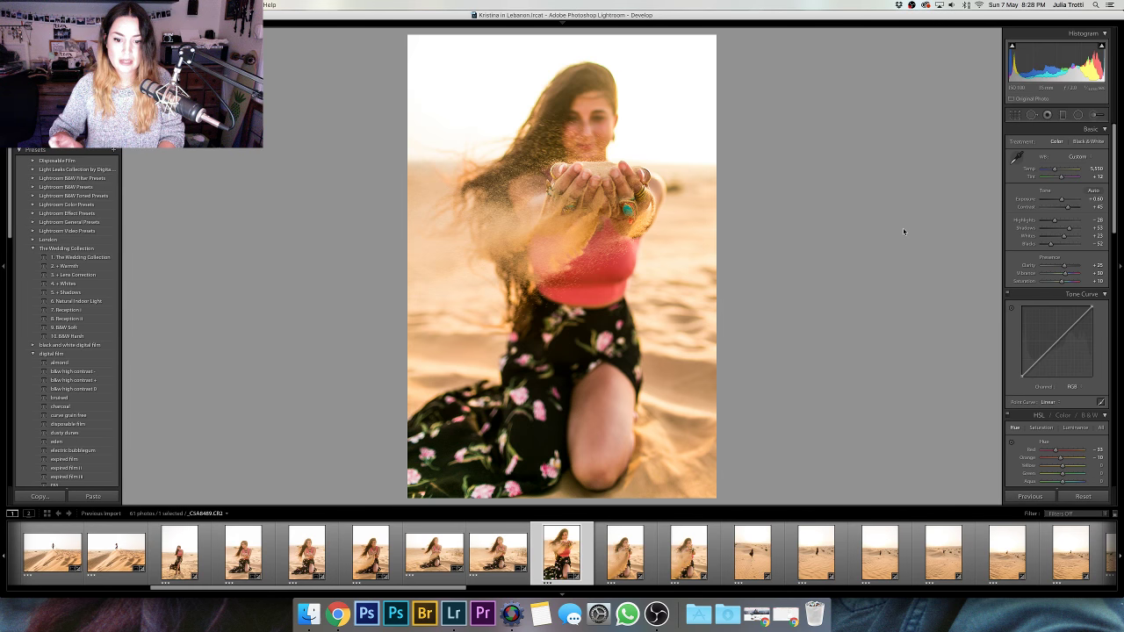
key(backslash)
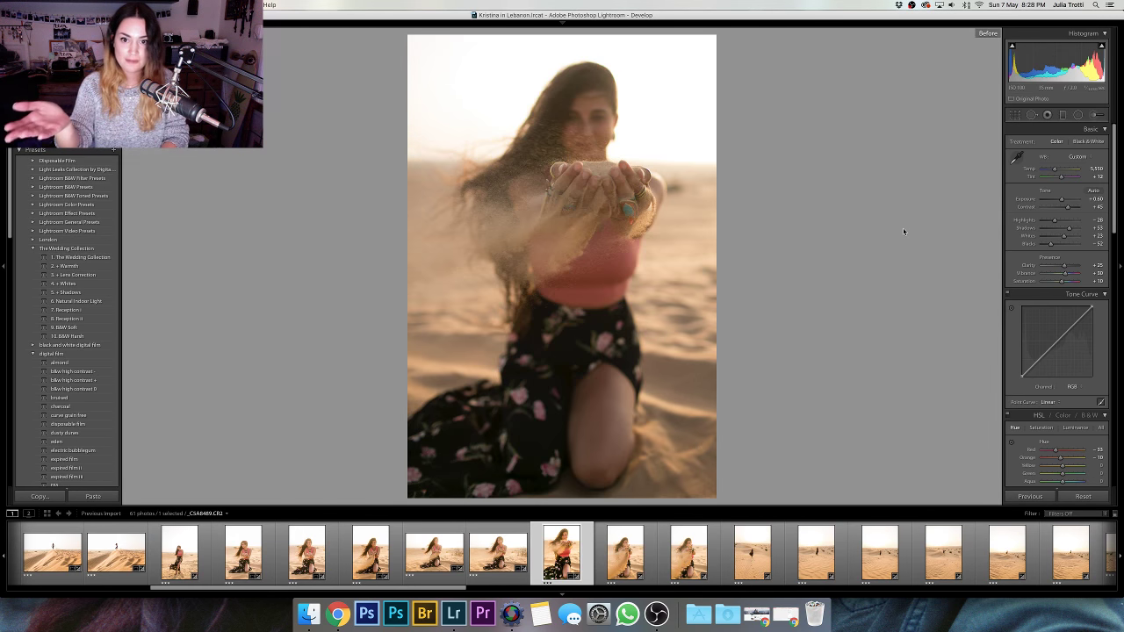
key(backslash)
key(backslash)
key(backslash)
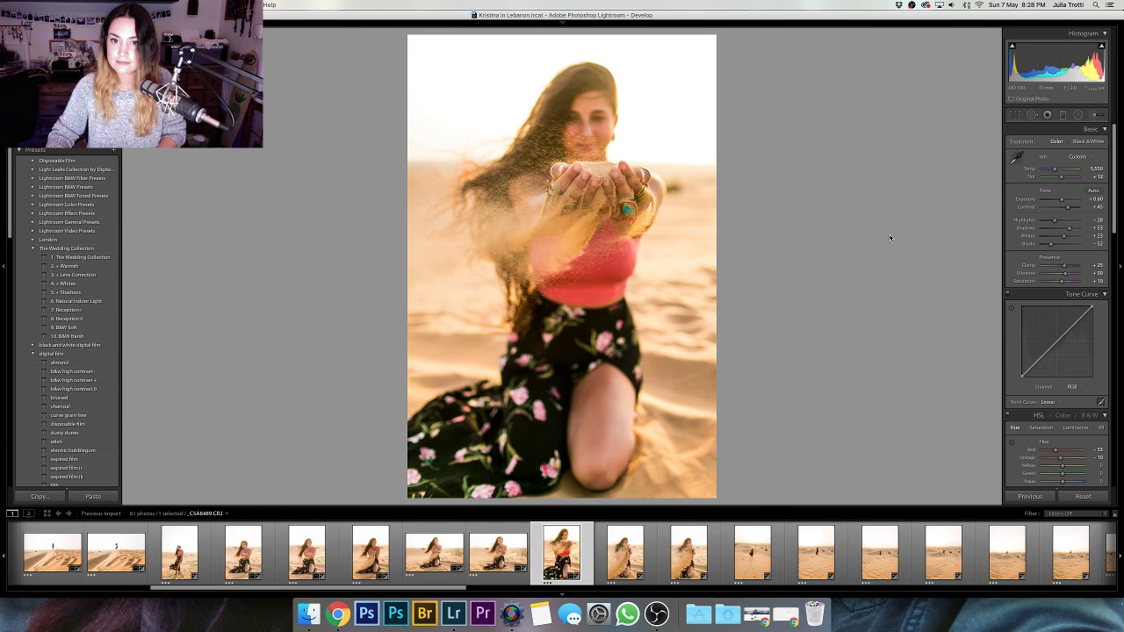
- Select the three sand-throwing portraits, and crop the middle one tighter around the woman and falling sand at a 0.27 angle
shift+click(669, 527)
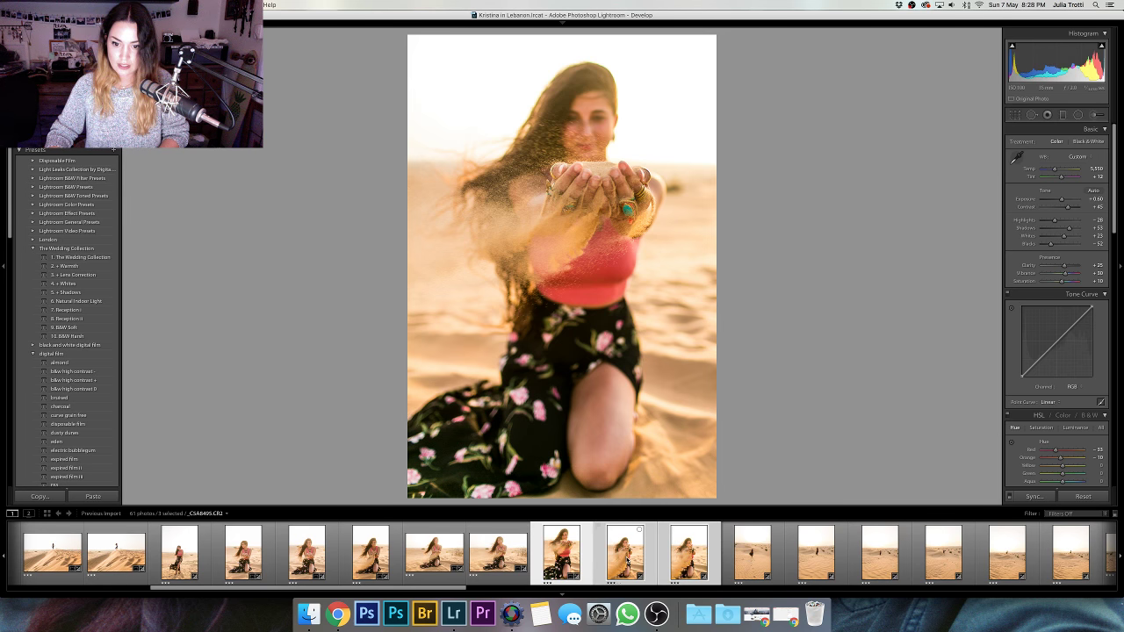
click(626, 561)
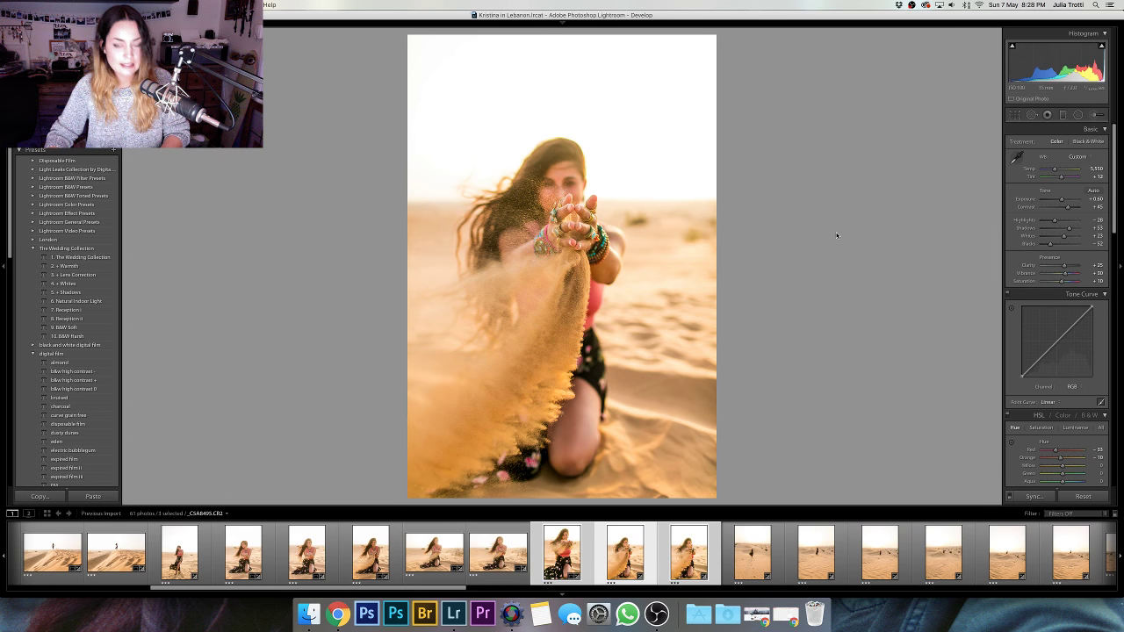
key(r)
drag(715, 269, 661, 211)
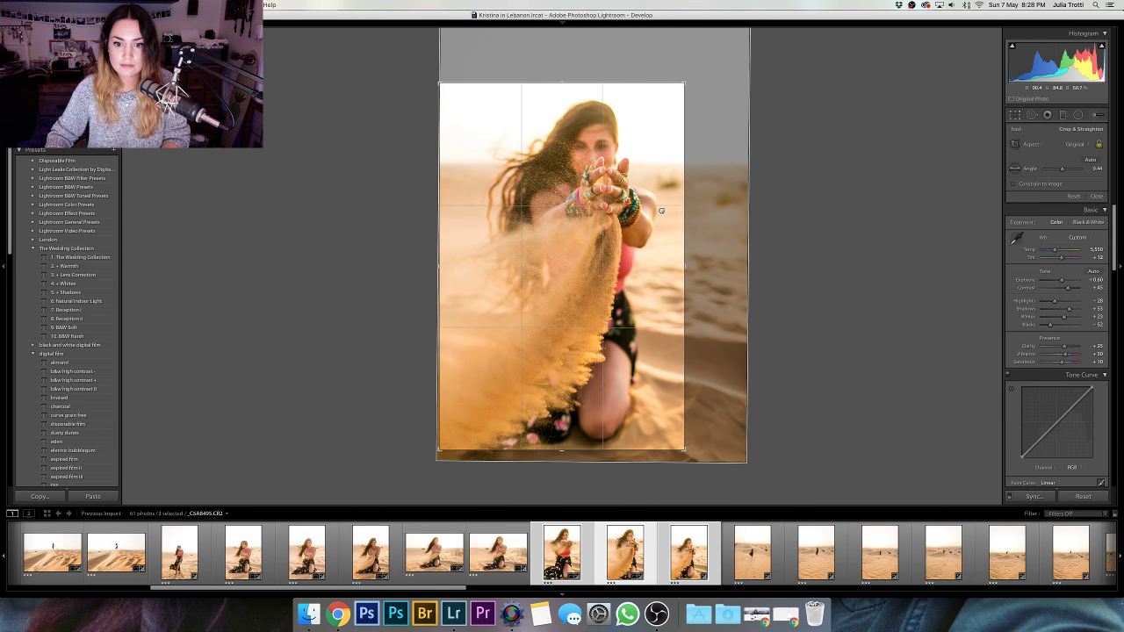
drag(688, 81, 691, 80)
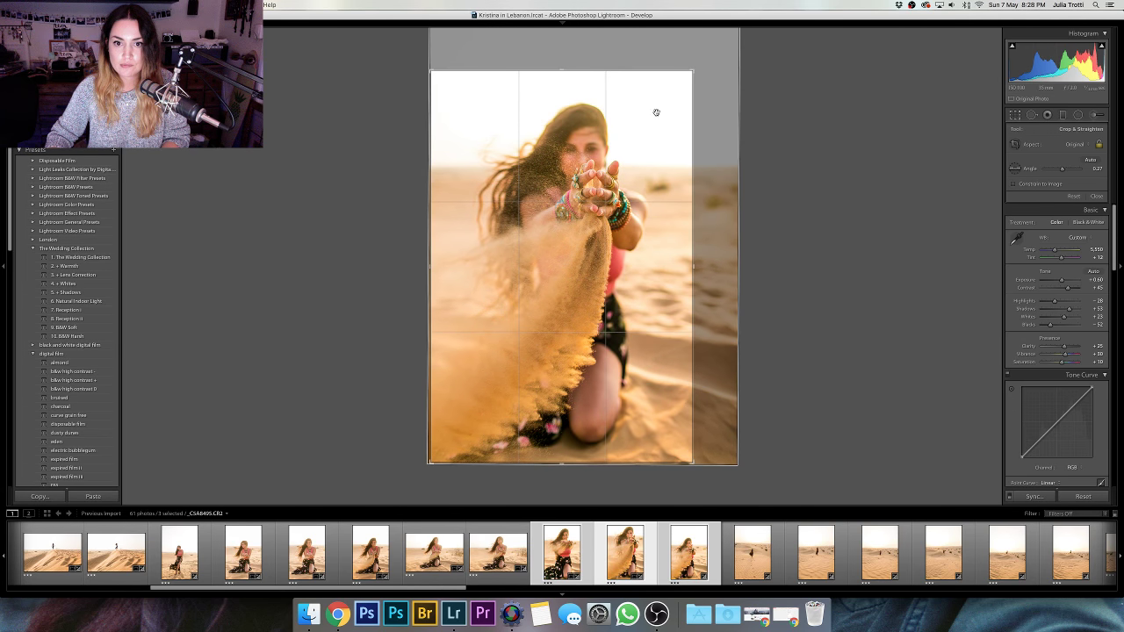
key(Return)
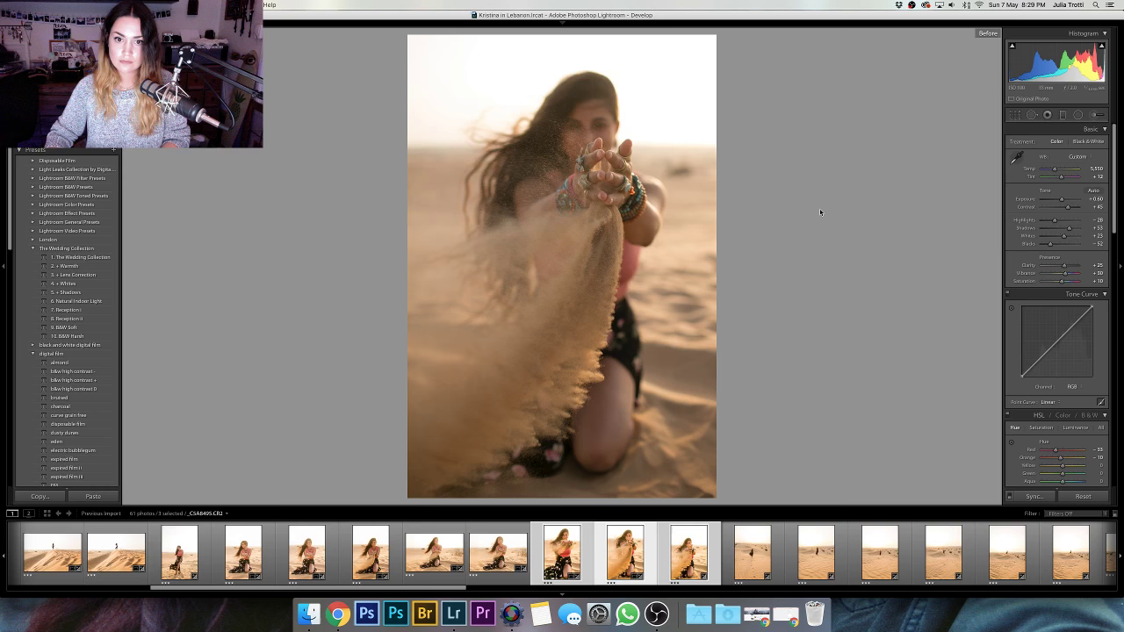
- Inspect the hands up close, try shadows at +11 on the falling-sand photo, and compare it with the before view
click(630, 180)
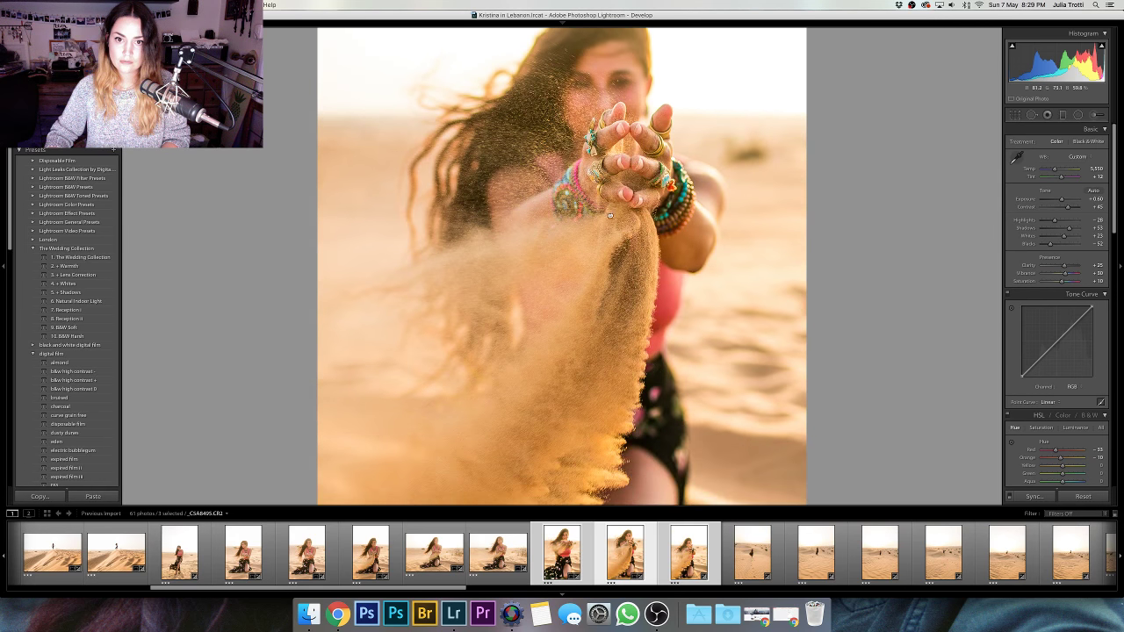
click(630, 181)
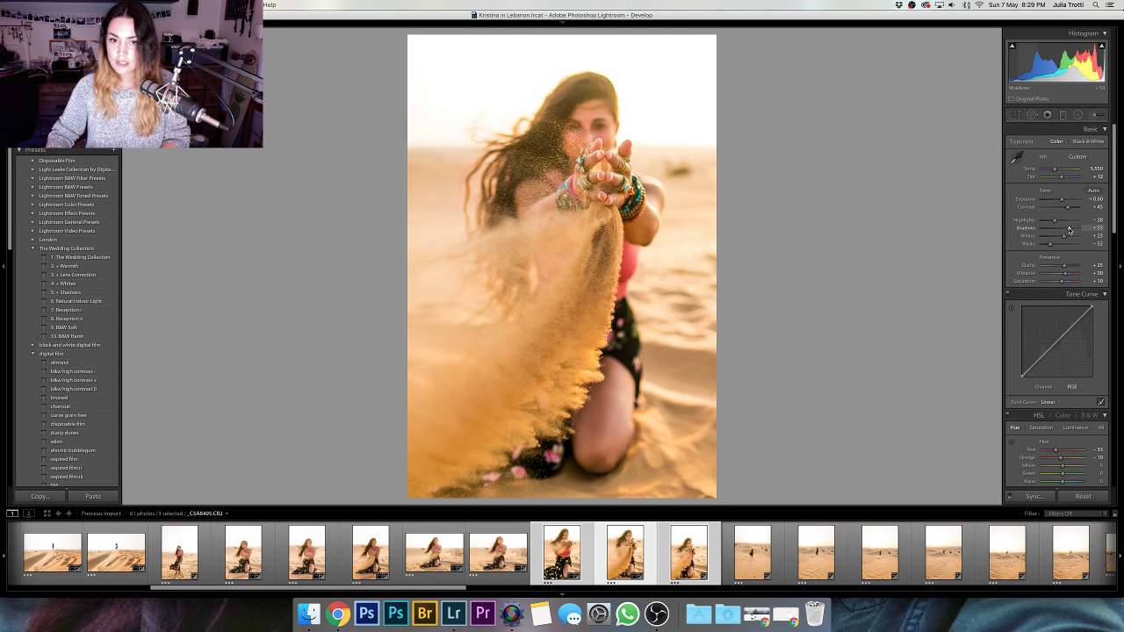
drag(1068, 228, 1061, 230)
click(604, 227)
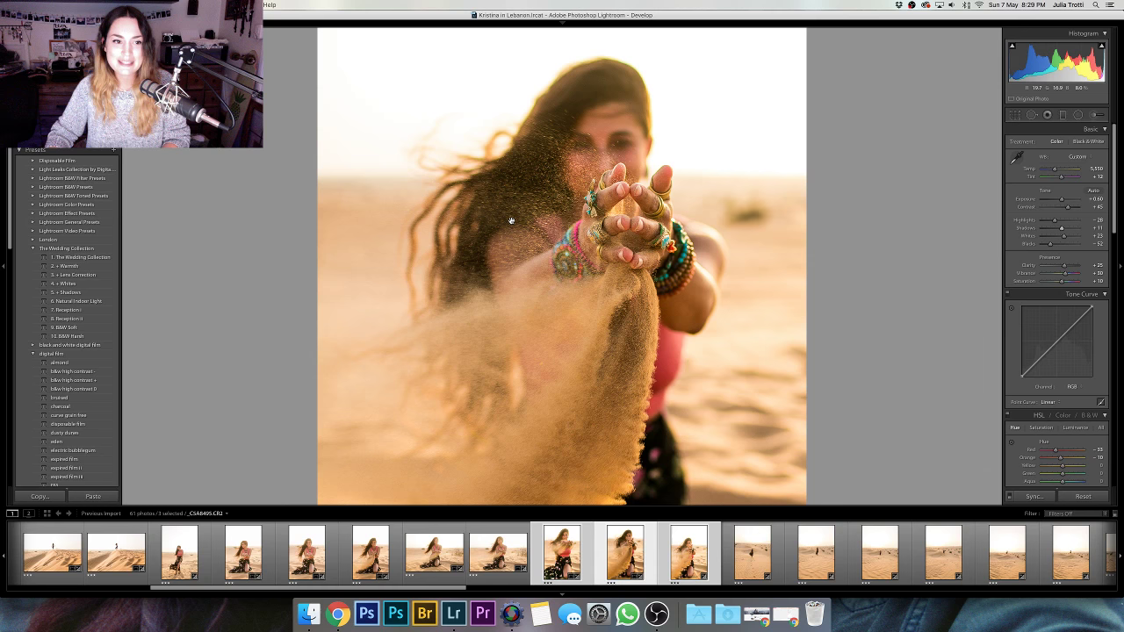
key(backslash)
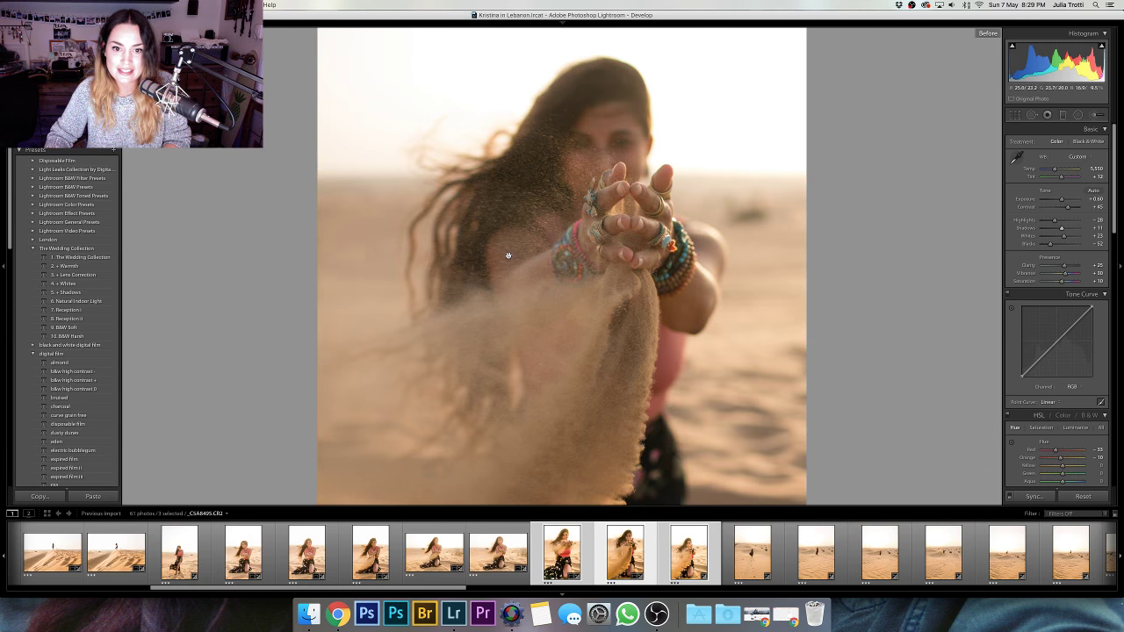
key(backslash)
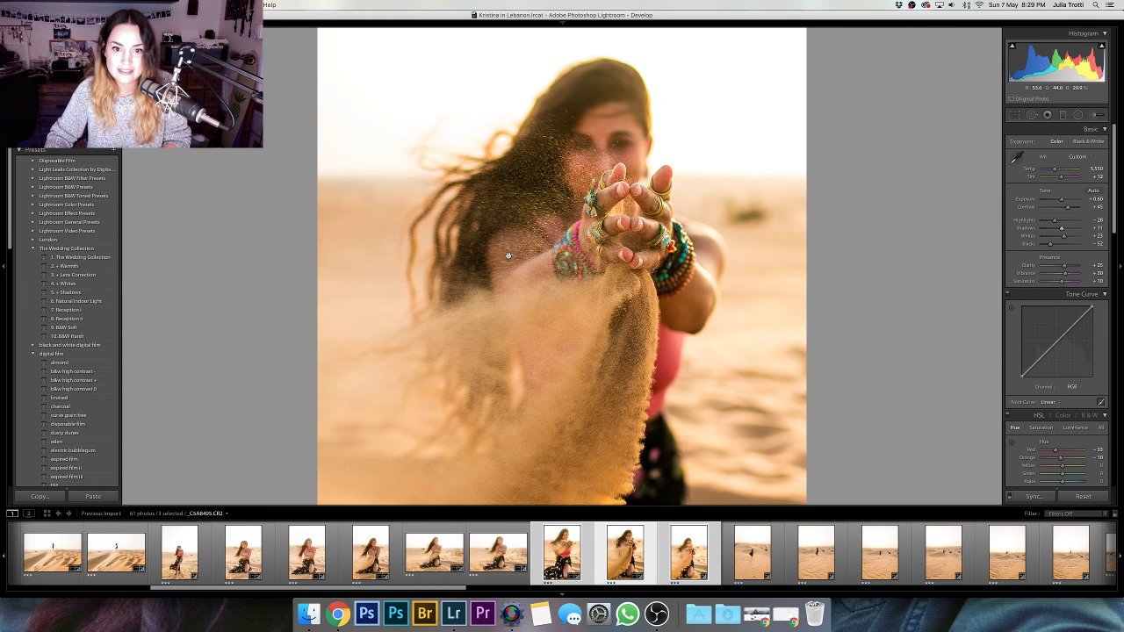
- Try the falling-sand photo's shadows at +63 against the before view, and set them to 0
drag(1062, 229, 1071, 228)
key(backslash)
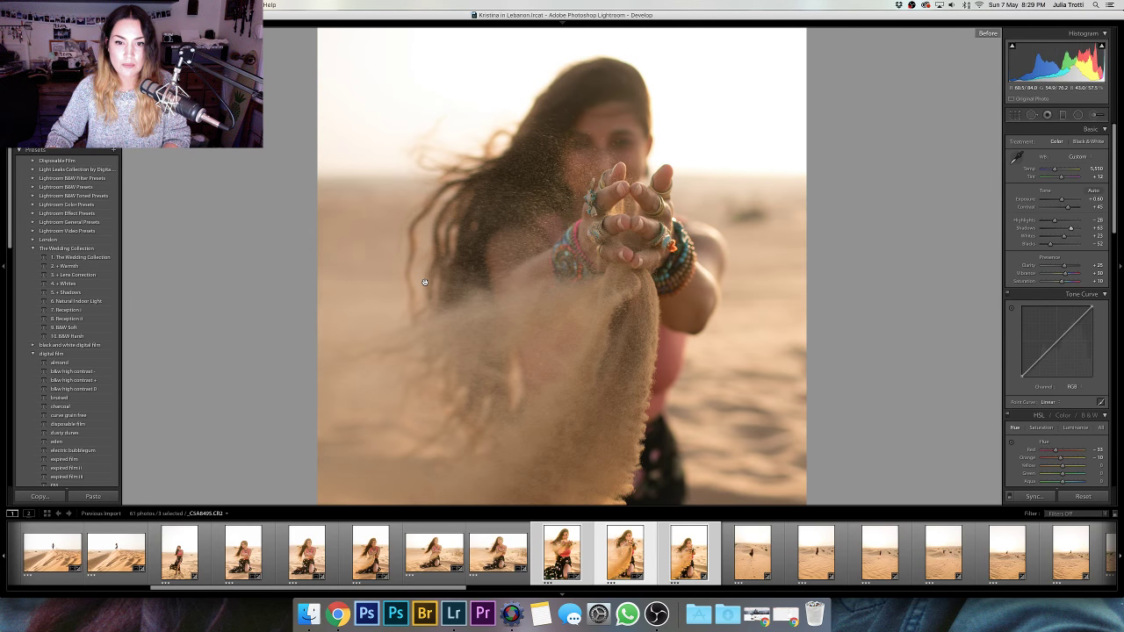
key(backslash)
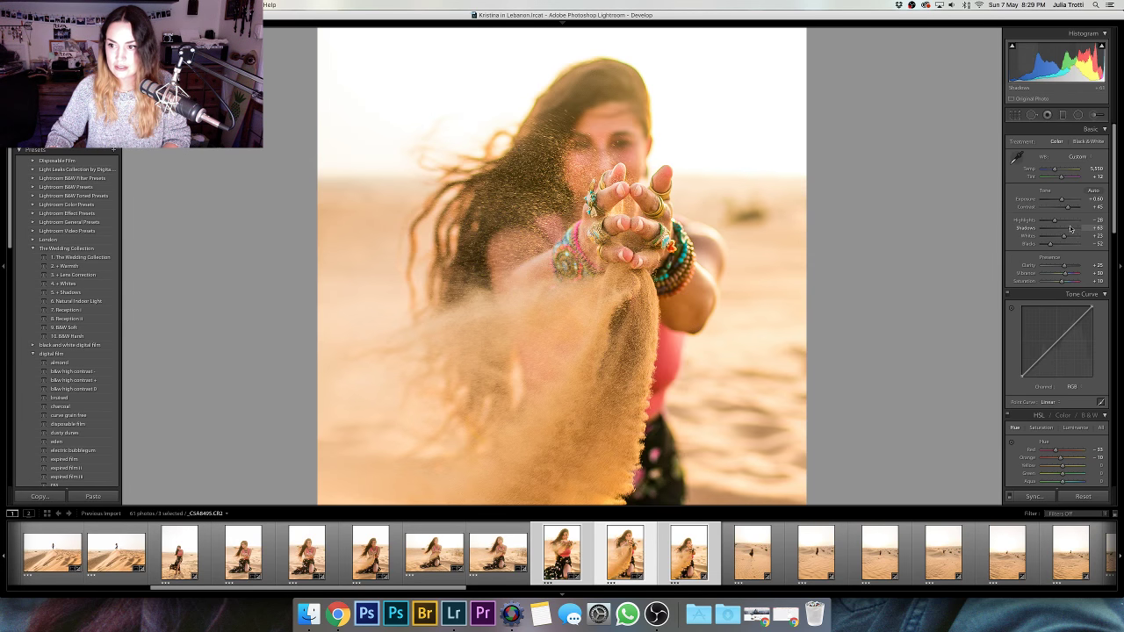
click(624, 245)
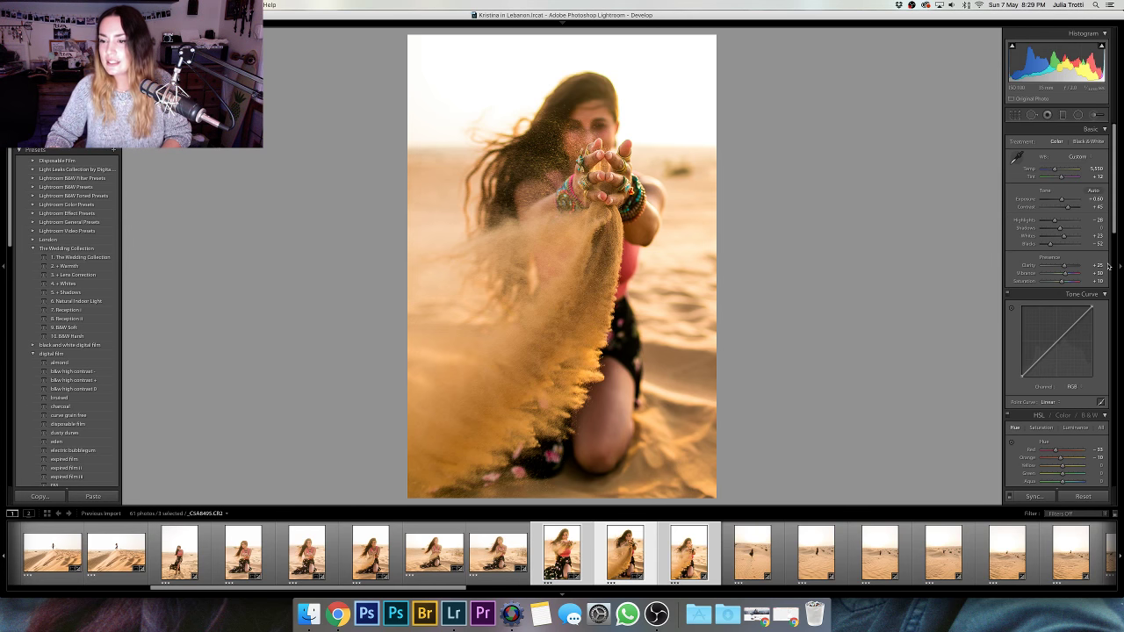
- Set the falling-sand photo's vibrance to +20, exposure to +0.70, orange saturation to +9 and yellow saturation to +23
scroll(1085, 397, down, 4)
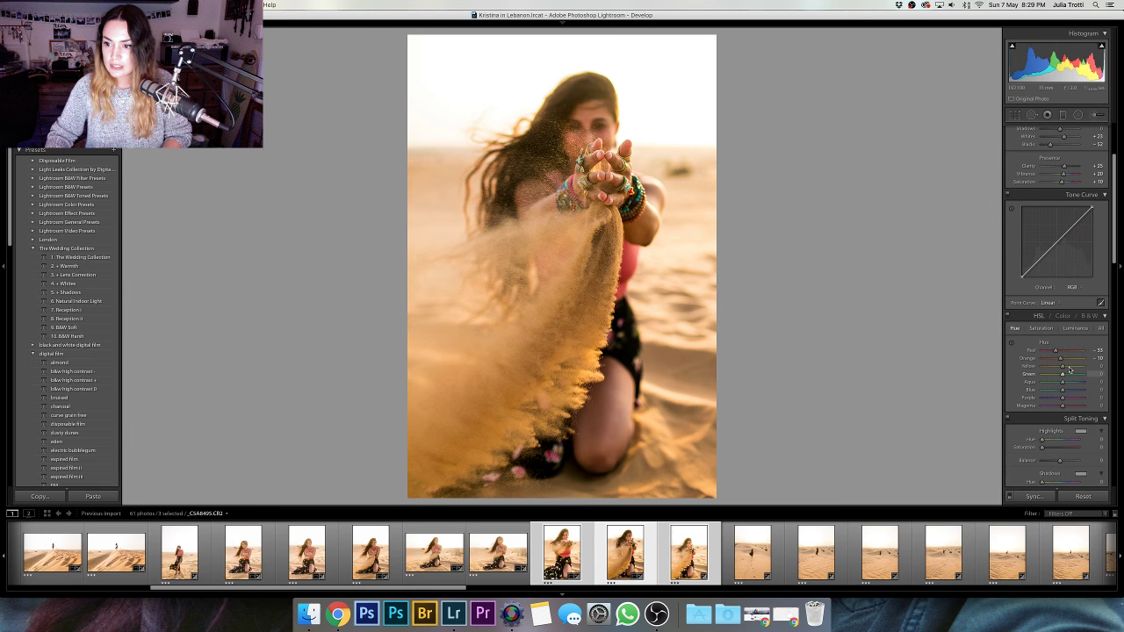
drag(1061, 366, 1064, 368)
key(super+alt+shift+s)
key(super+alt+shift+l)
scroll(1064, 351, up, 5)
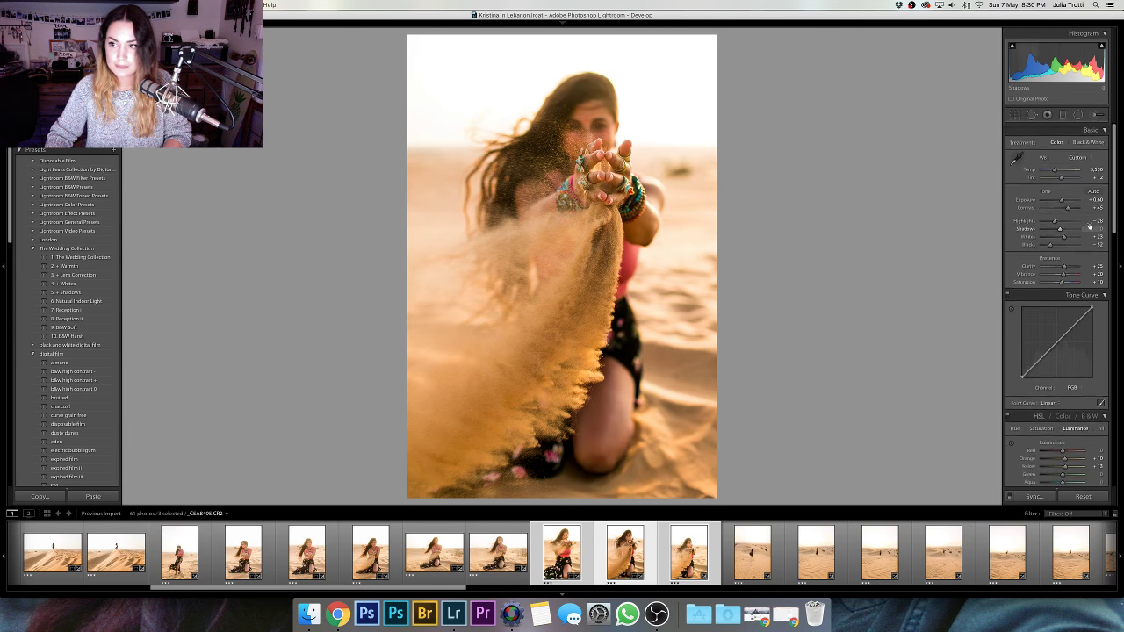
drag(1065, 201, 1066, 202)
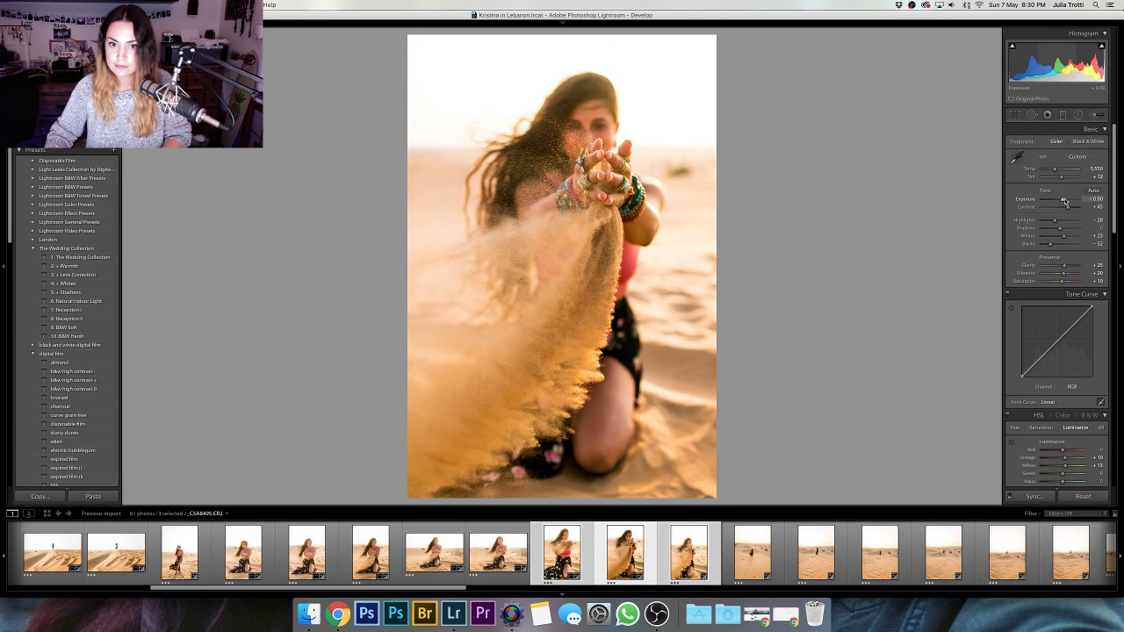
scroll(1065, 201, down, 4)
click(1040, 333)
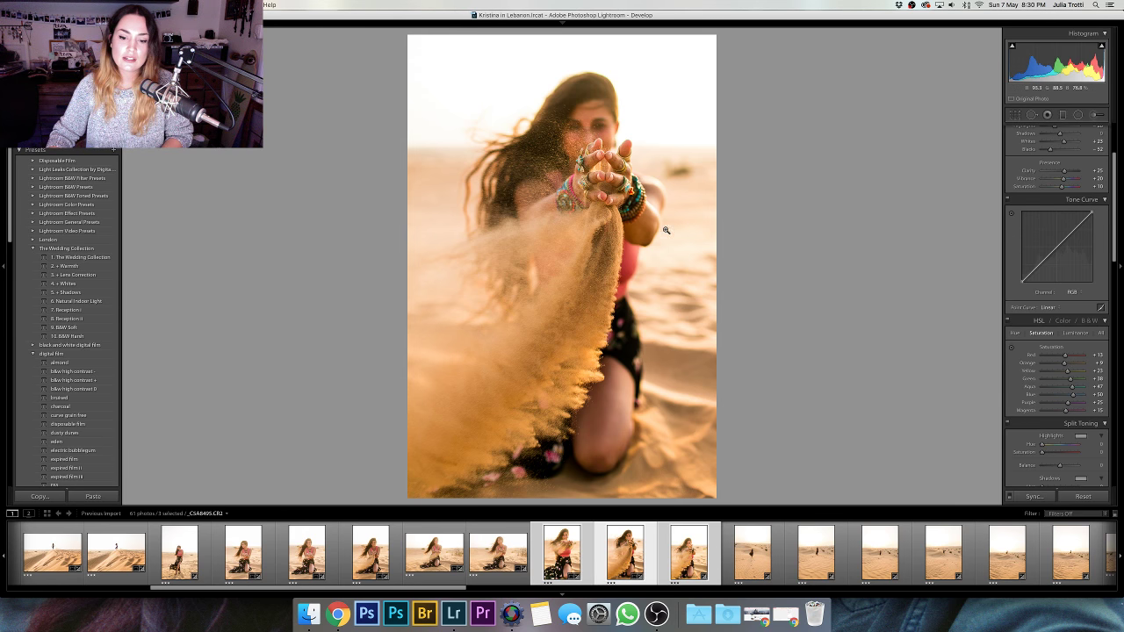
- Compare the falling-sand photo with the two portraits that precede it in the series
key(Left)
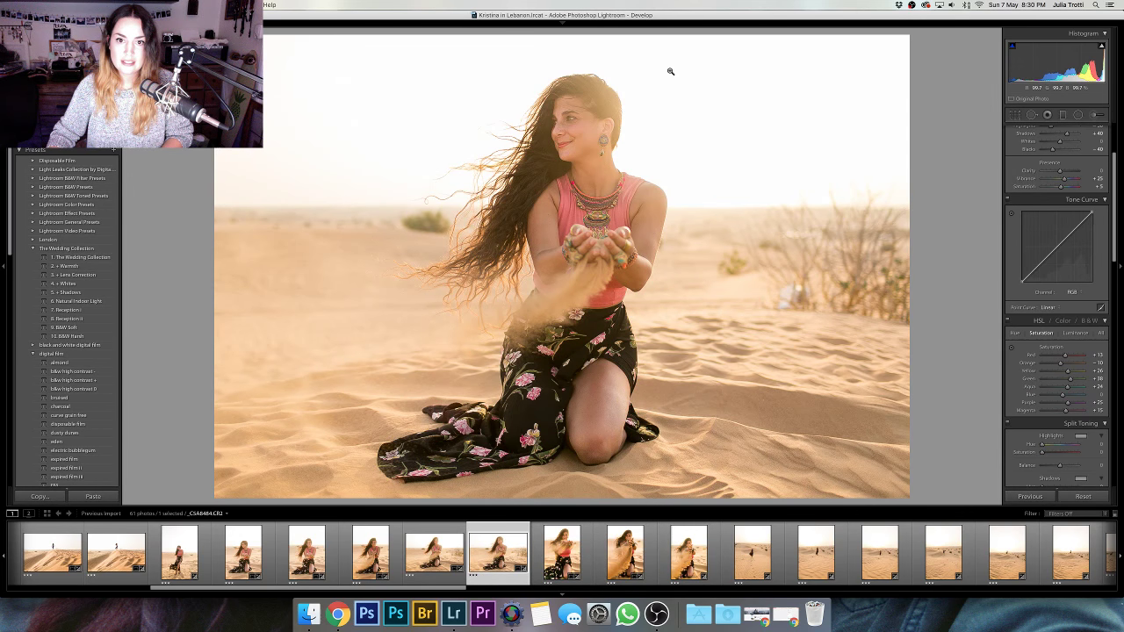
key(Right)
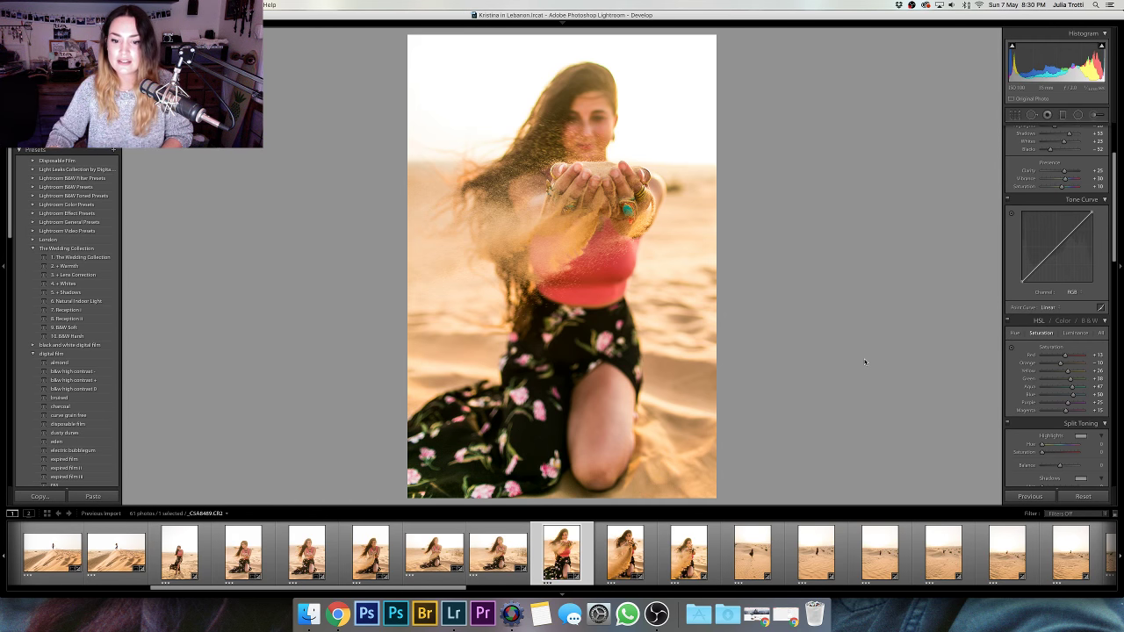
key(Right)
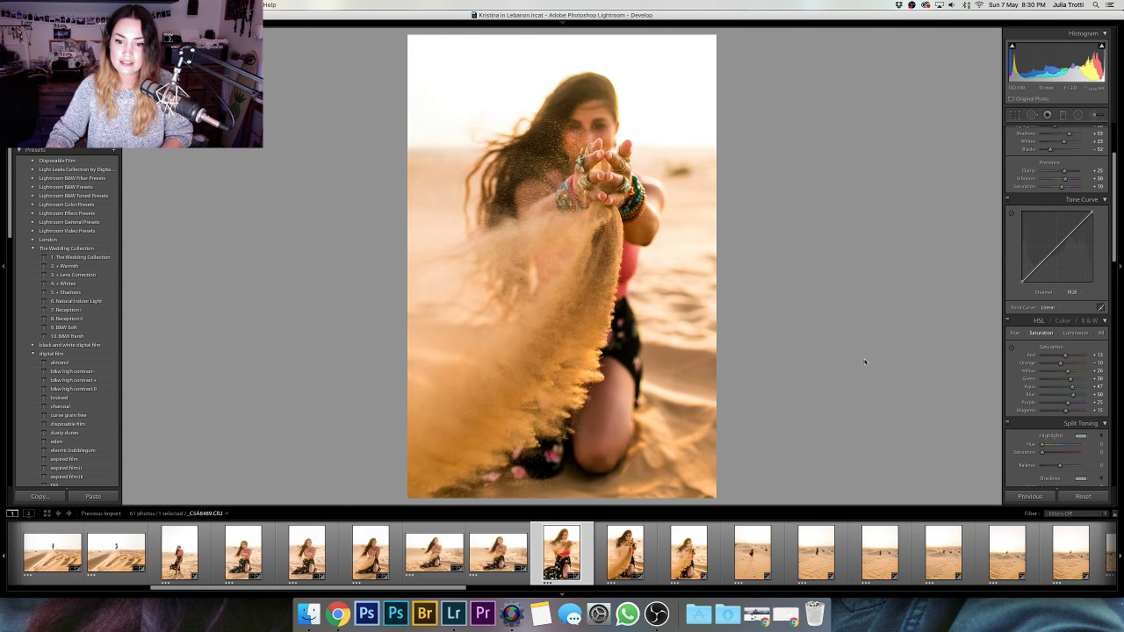
drag(1068, 372, 1064, 373)
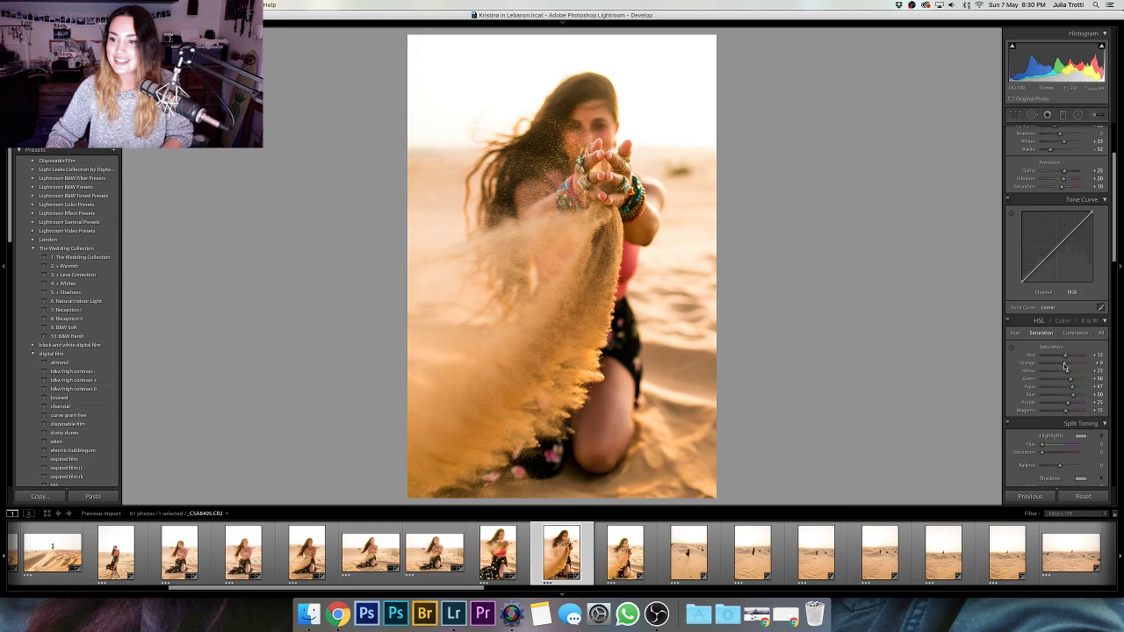
- Raise the falling-sand photo's exposure to +0.90 and compare it with the before view
scroll(1064, 365, up, 1)
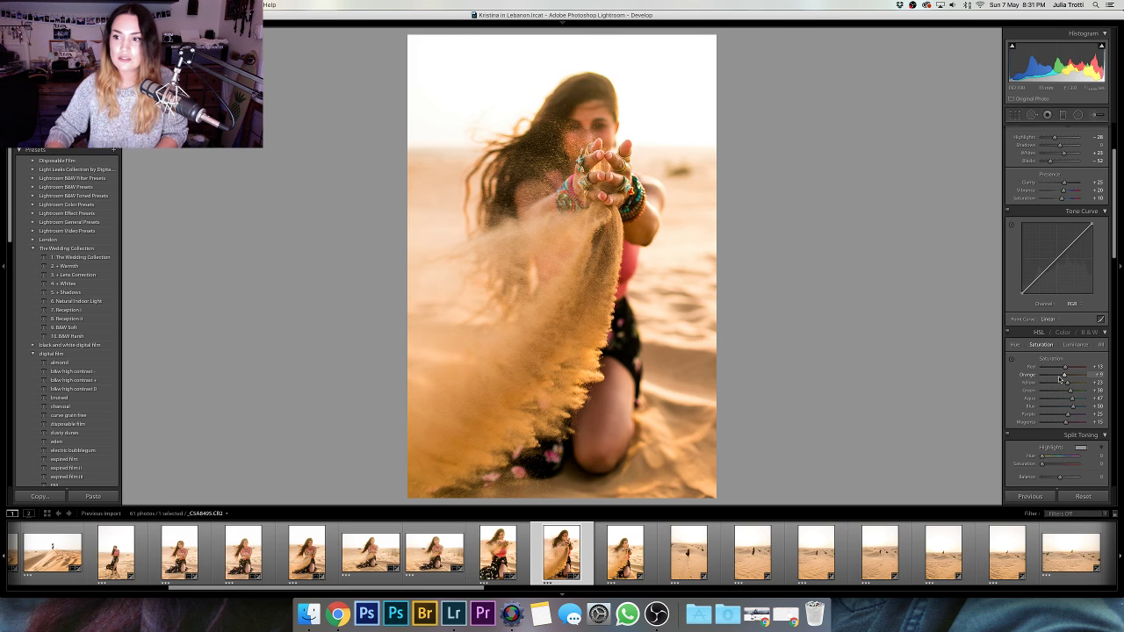
scroll(1060, 350, up, 1)
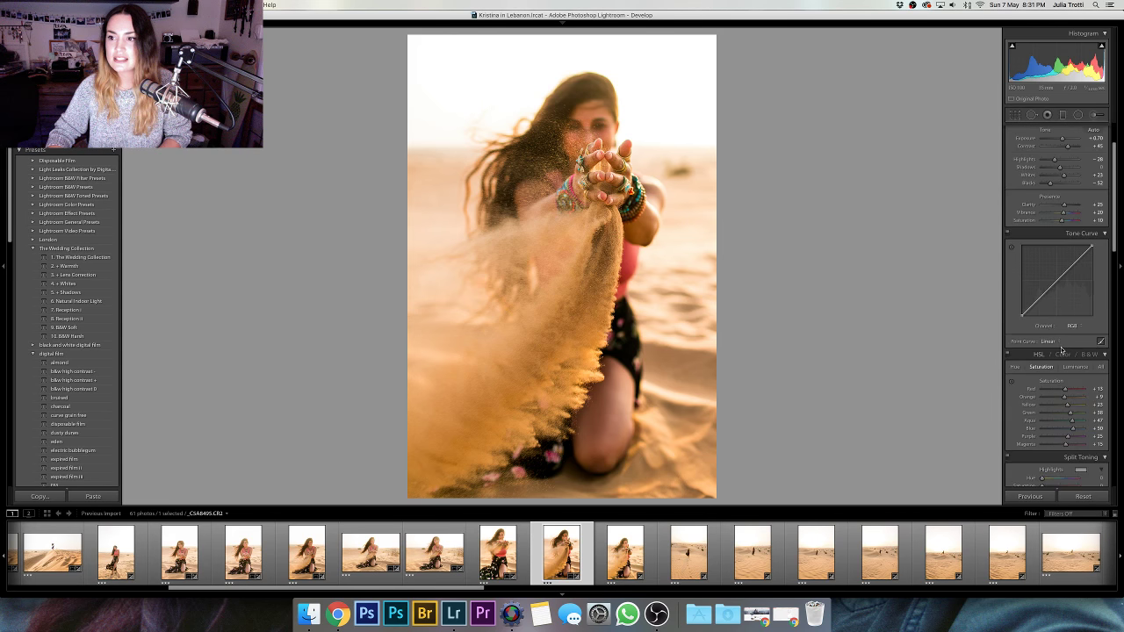
scroll(1059, 281, up, 2)
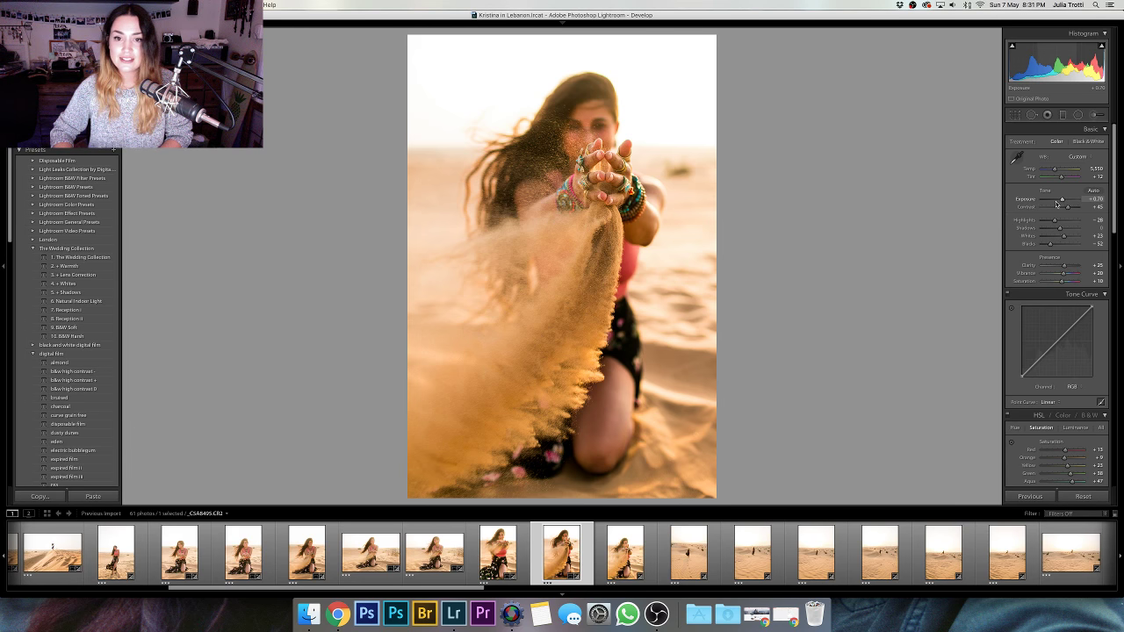
key(Up)
key(Up)
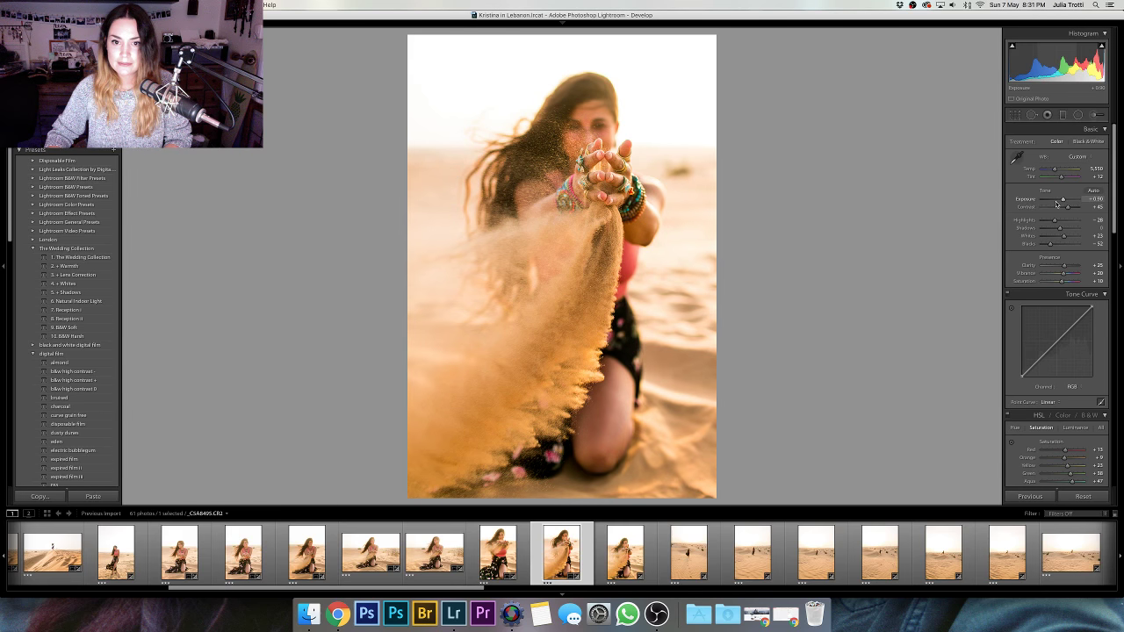
key(backslash)
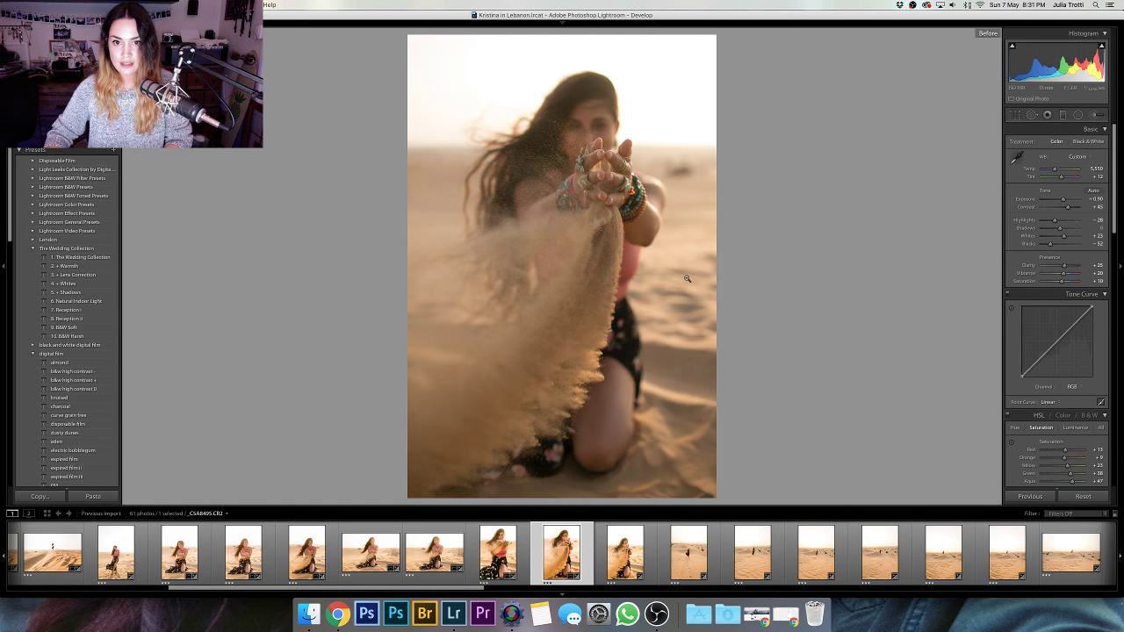
key(backslash)
- Inspect the falling sand, the skirt and the woman's hands up close, and return to the full photo
click(627, 281)
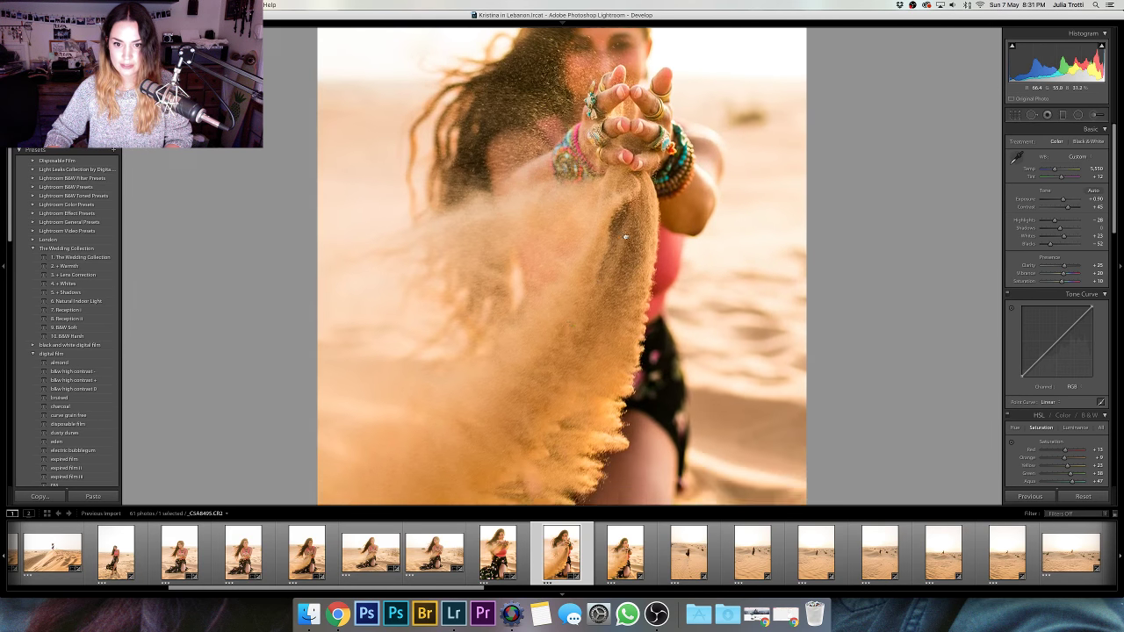
drag(659, 154, 660, 152)
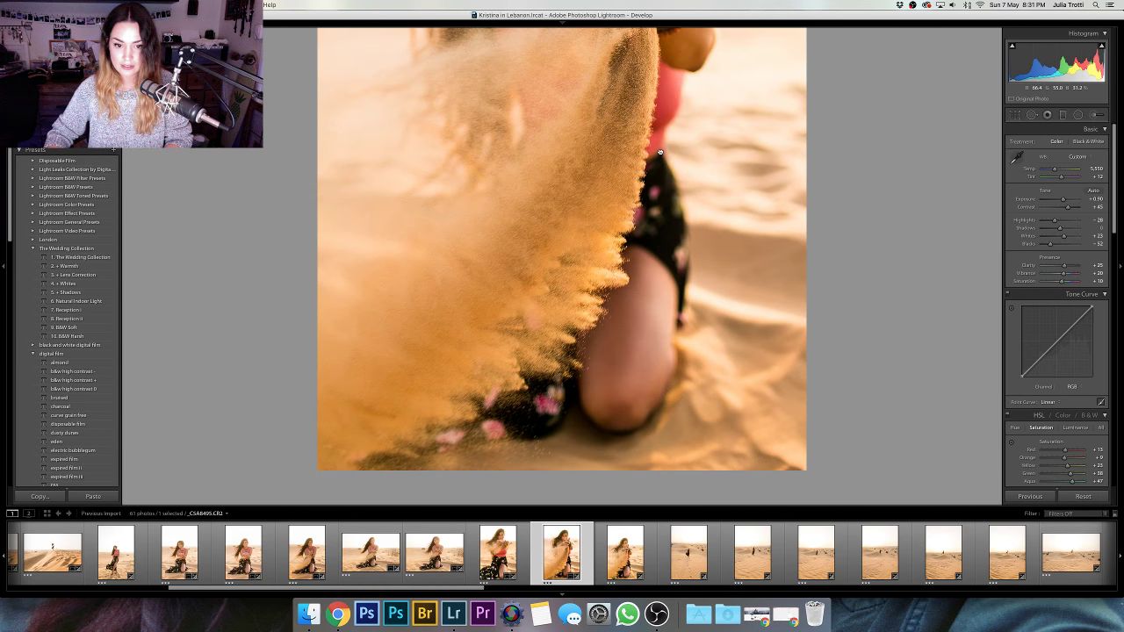
click(619, 141)
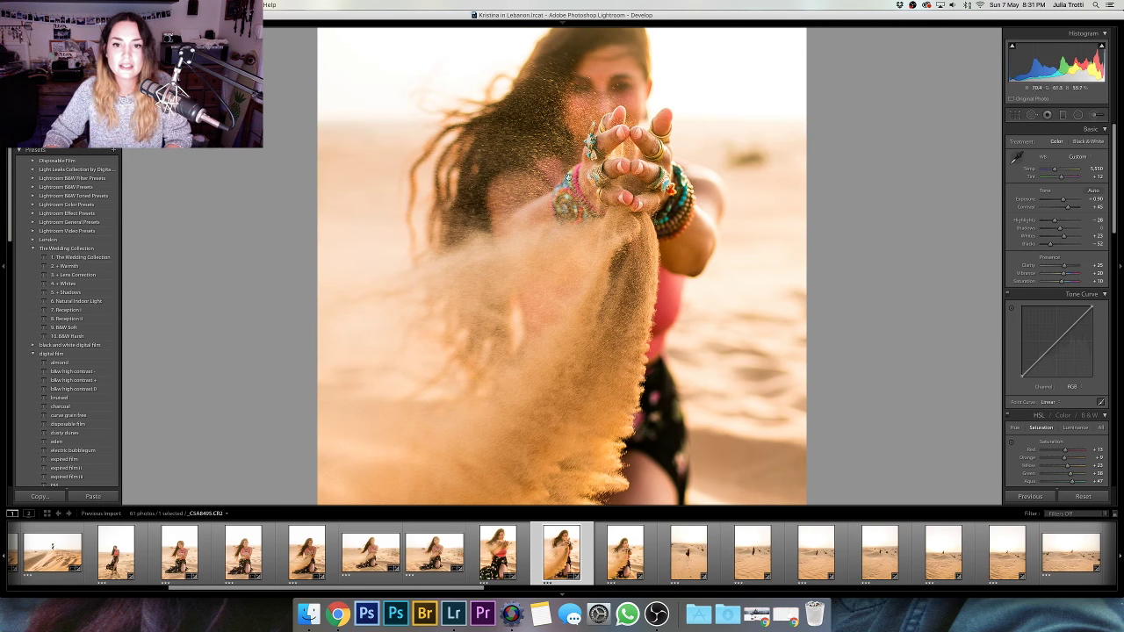
drag(619, 141, 604, 186)
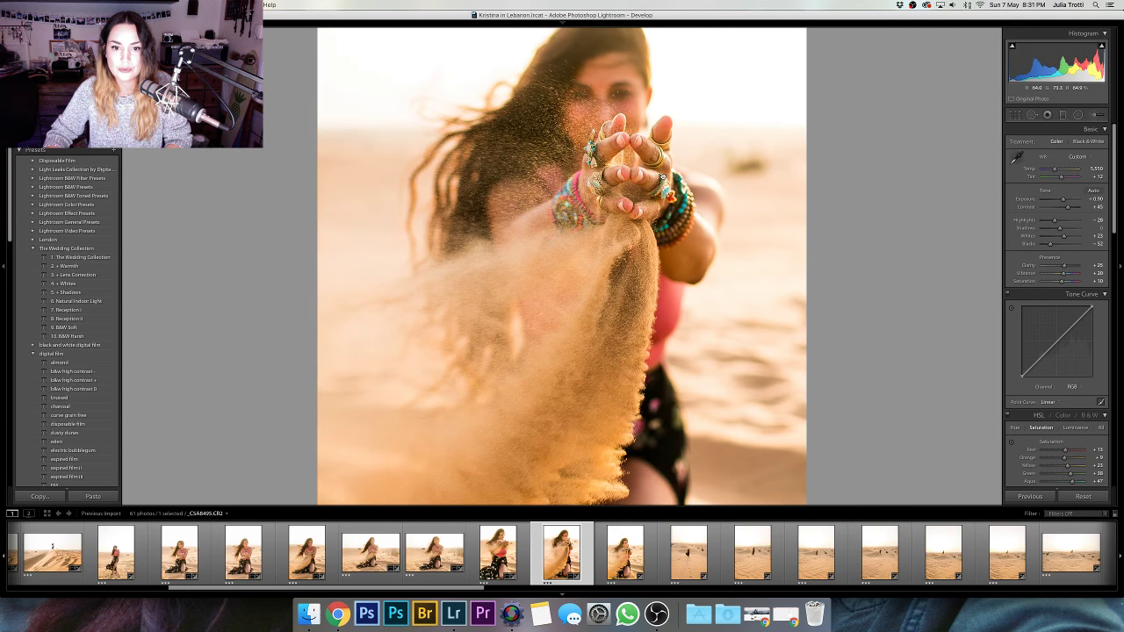
click(660, 175)
scroll(1065, 404, down, 3)
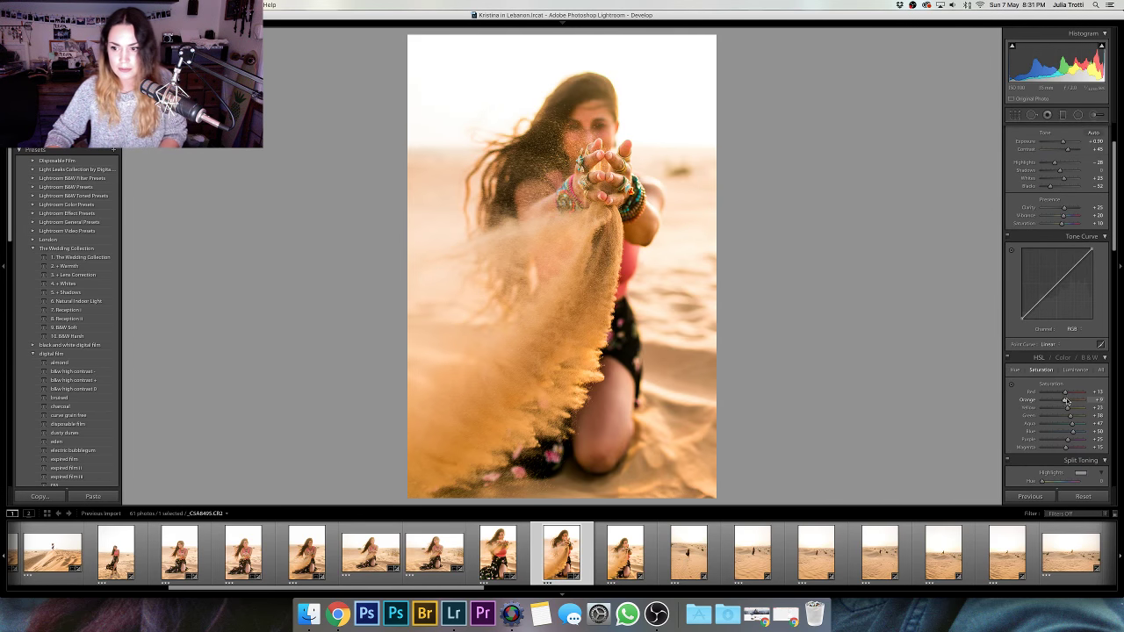
- Set the falling-sand photo's orange saturation to +24 and yellow saturation to -5, checking it against the next photo
drag(1064, 402, 1061, 402)
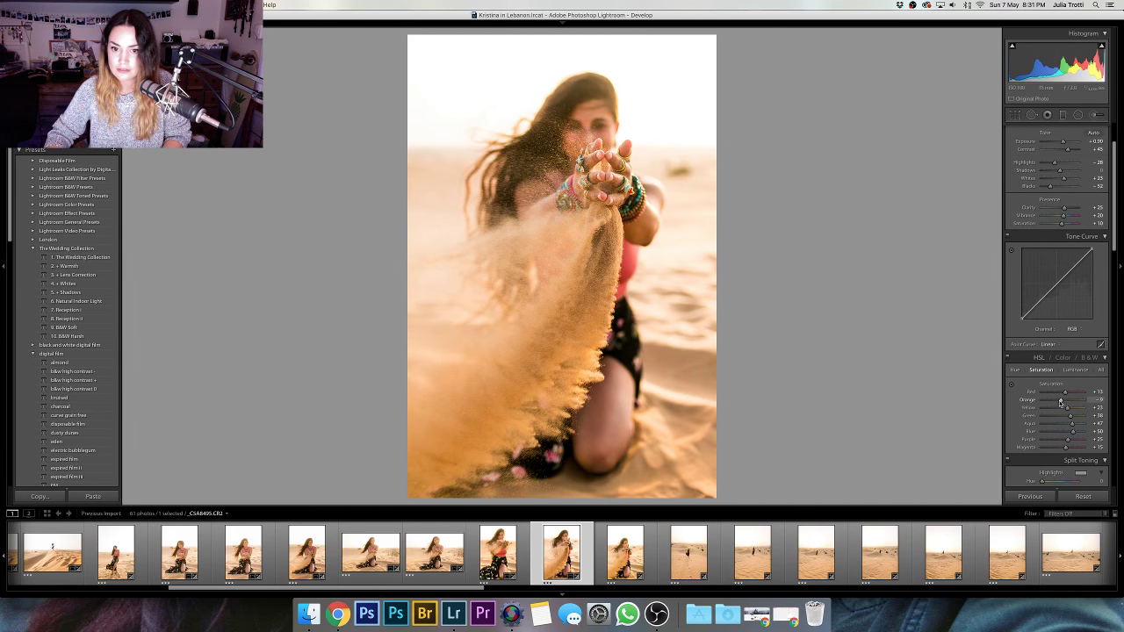
drag(1062, 403, 1062, 402)
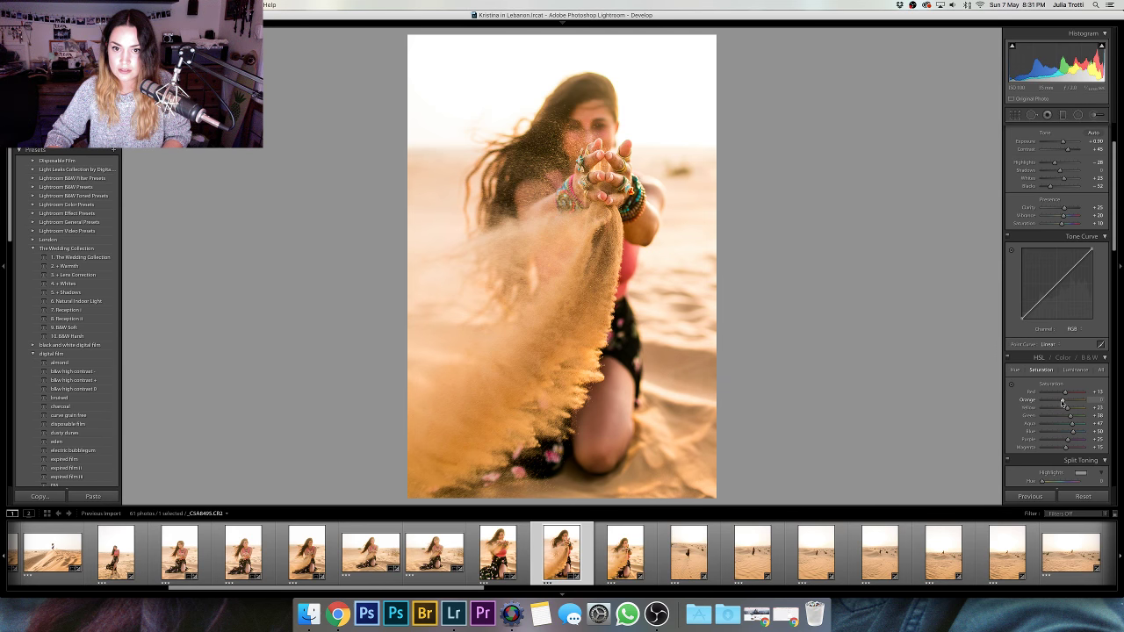
drag(1067, 408, 1058, 409)
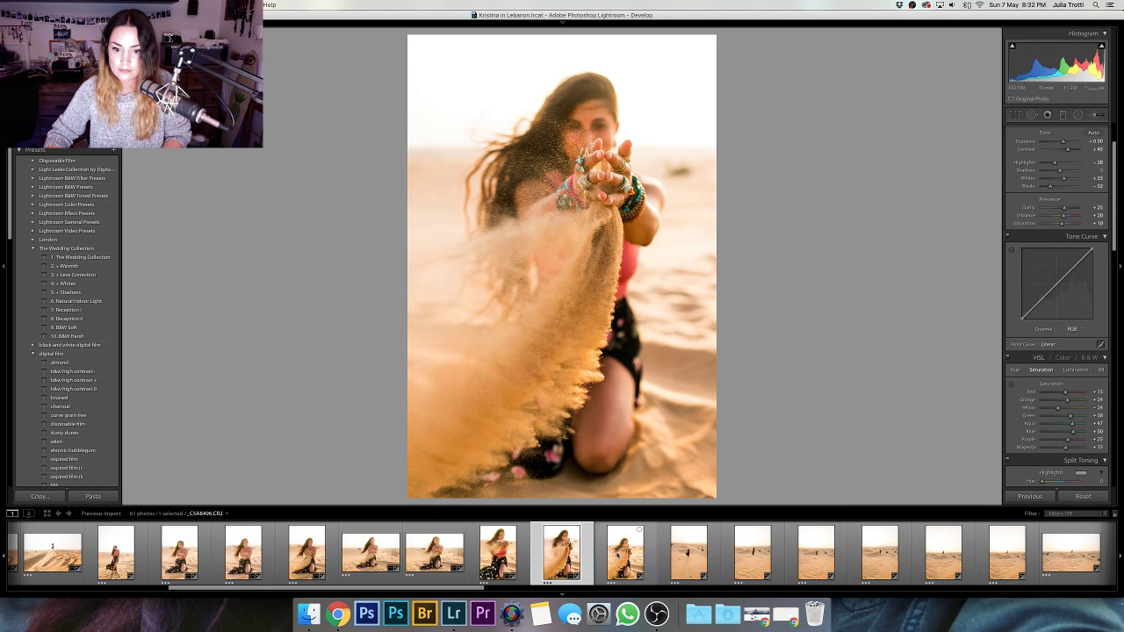
click(623, 555)
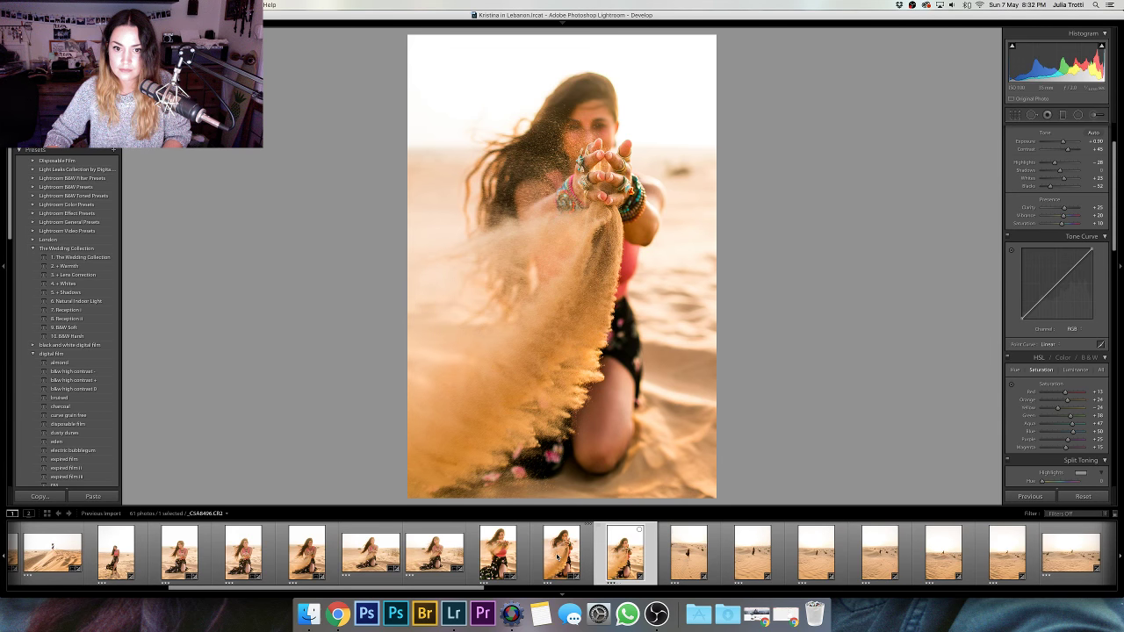
click(556, 555)
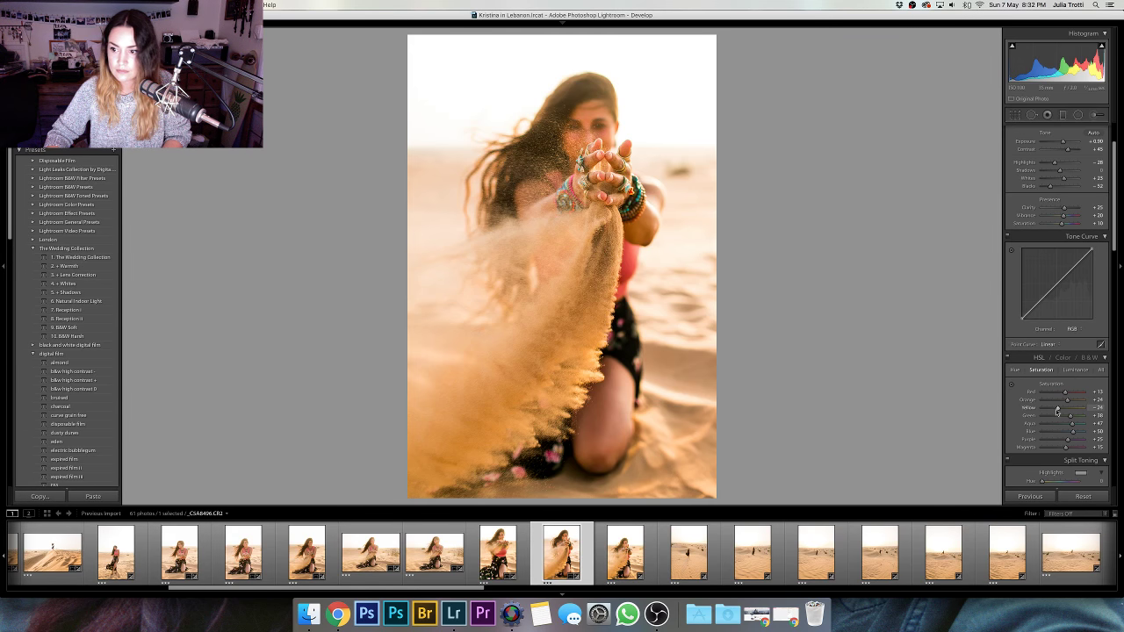
drag(1058, 410, 1065, 404)
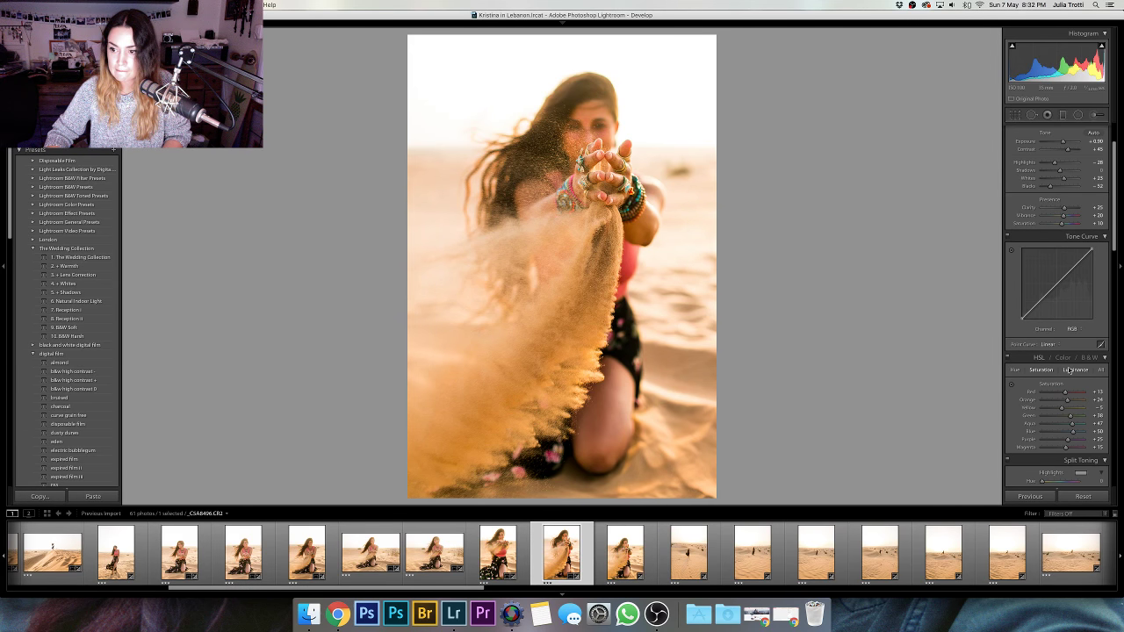
- Set the falling-sand photo's yellow luminance to +8 and compare the result with the before view
click(1069, 370)
drag(1064, 408, 1064, 408)
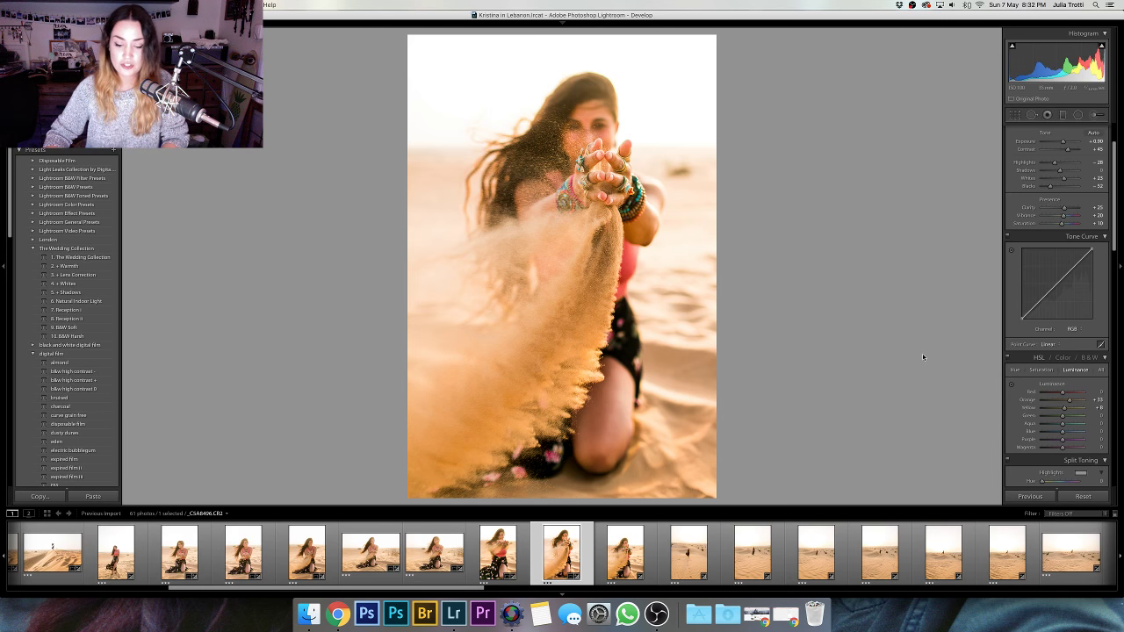
key(backslash)
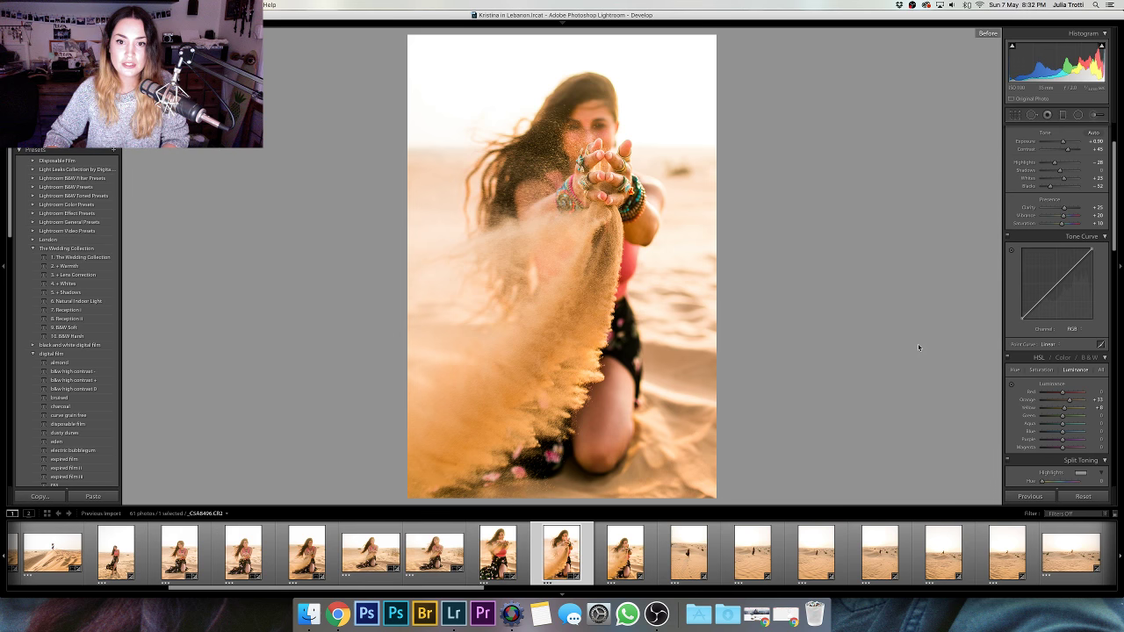
key(backslash)
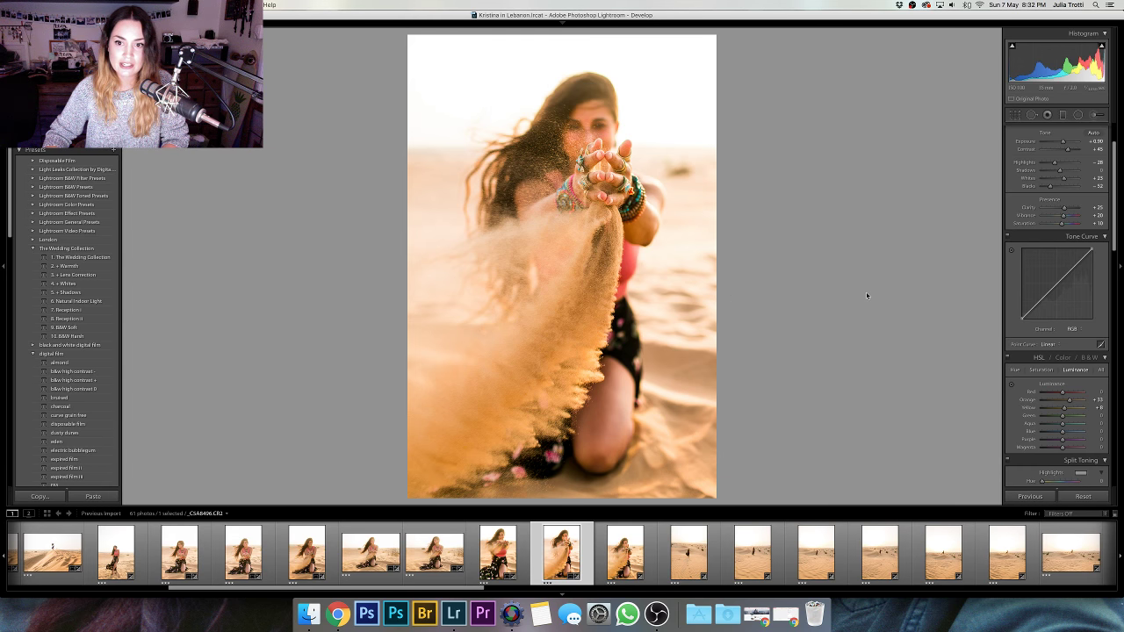
- Try the falling-sand photo with highlights and whites at -100, and undo both changes
scroll(1061, 263, up, 3)
scroll(1062, 250, up, 1)
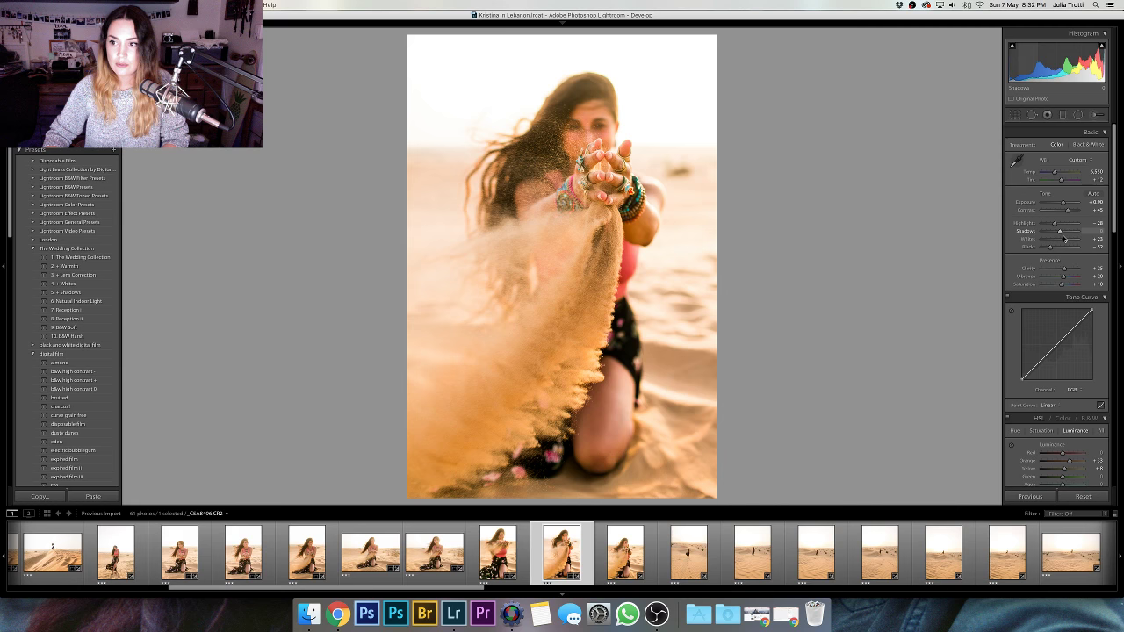
drag(1054, 223, 1027, 235)
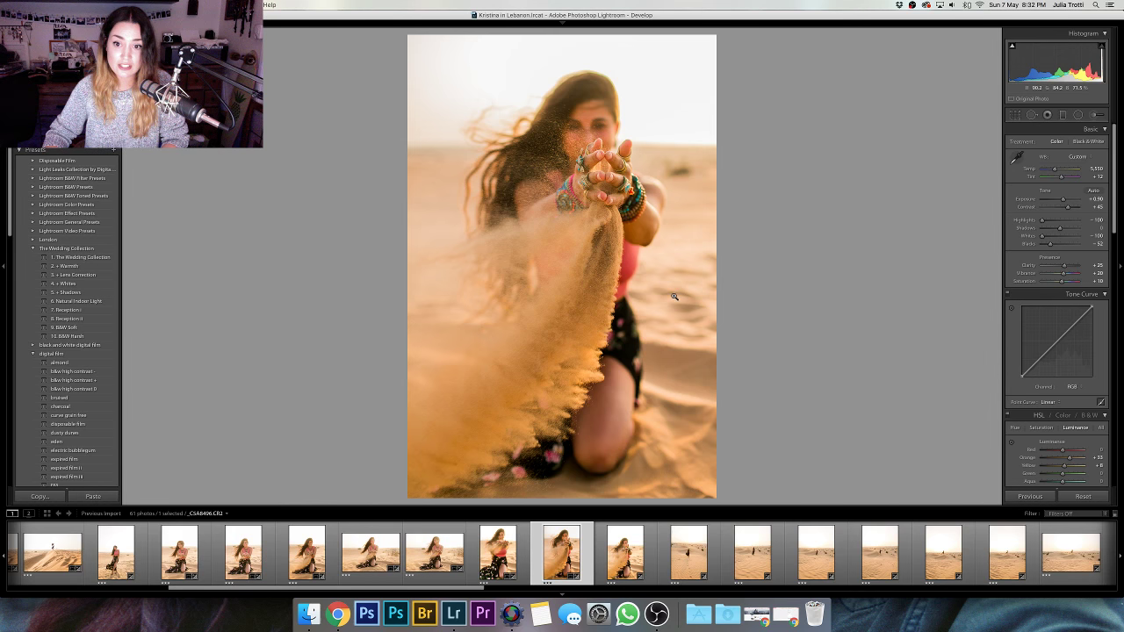
key(super+z)
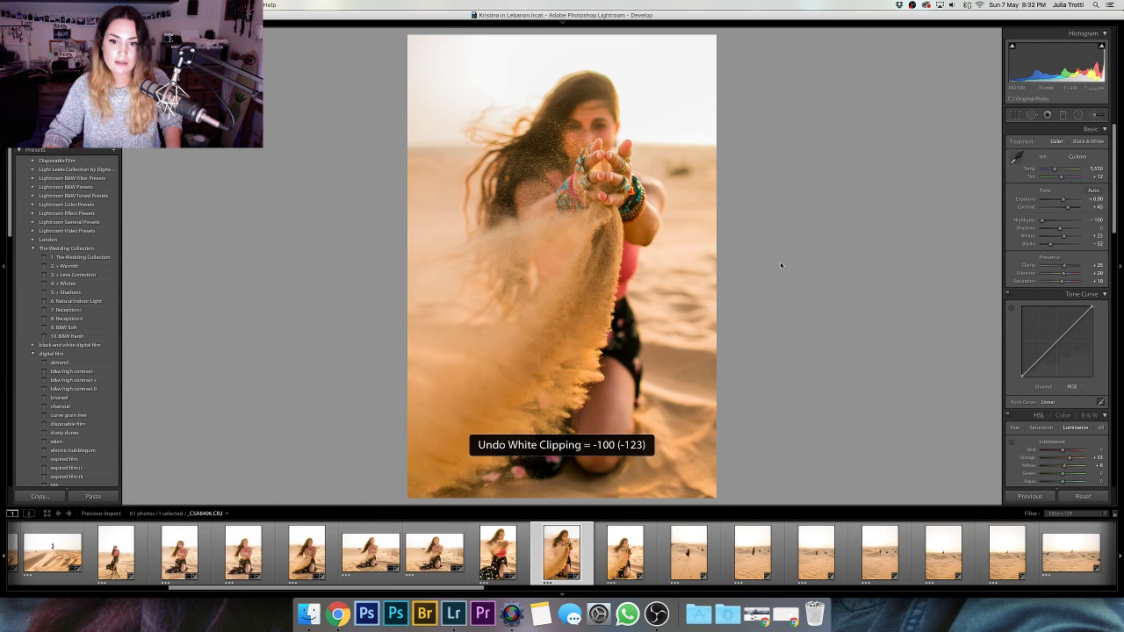
key(super+z)
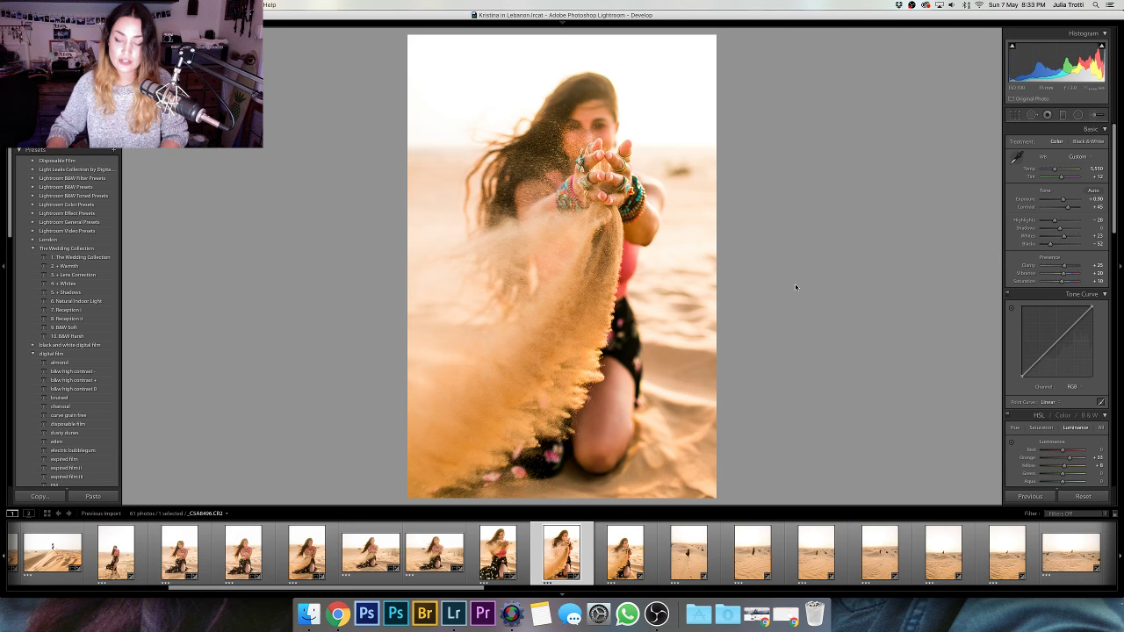
- Synchronize the falling-sand photo's develop settings to the next photo in the series, leaving out the crop
key(shift+Right)
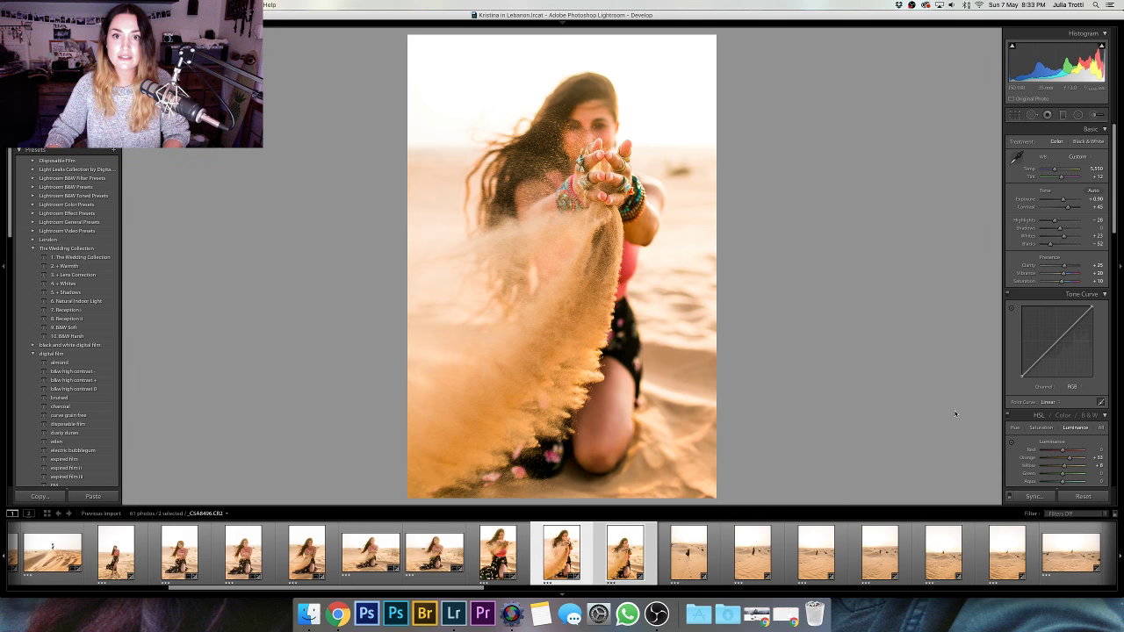
key(super+shift+s)
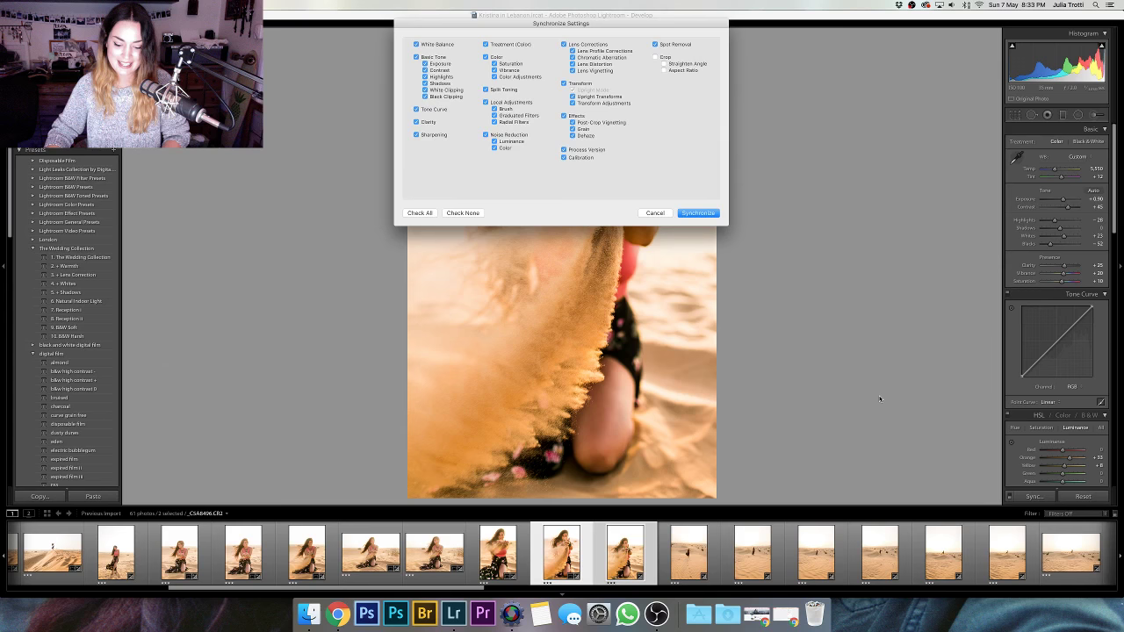
key(Return)
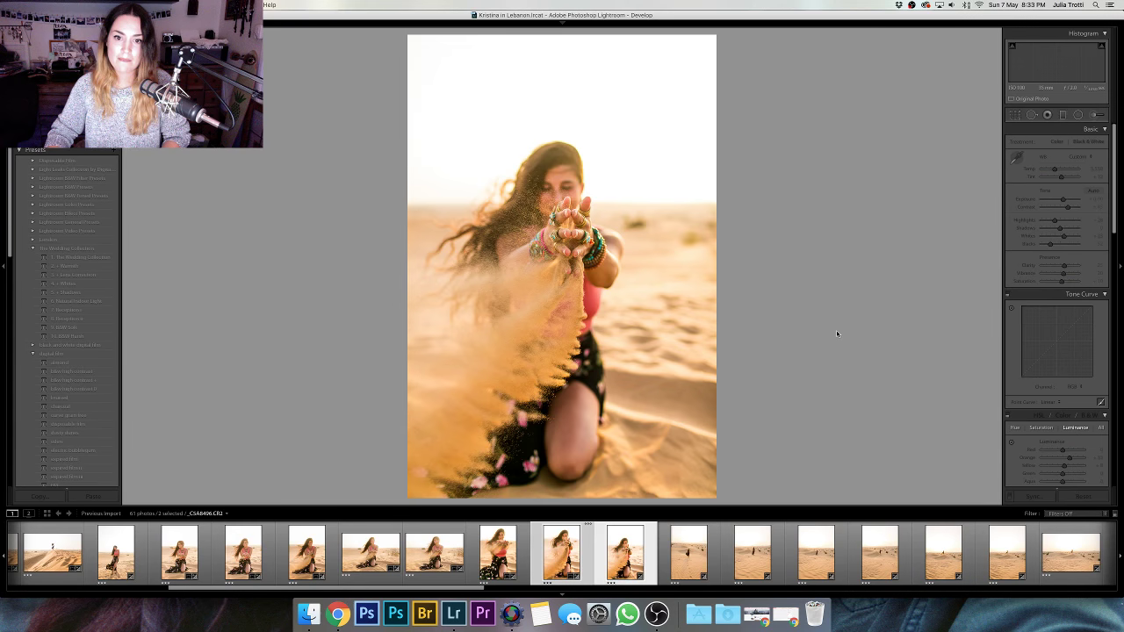
- Straighten the second falling-sand photo to an angle of 0.47 and crop it tighter around the woman and the sand
key(r)
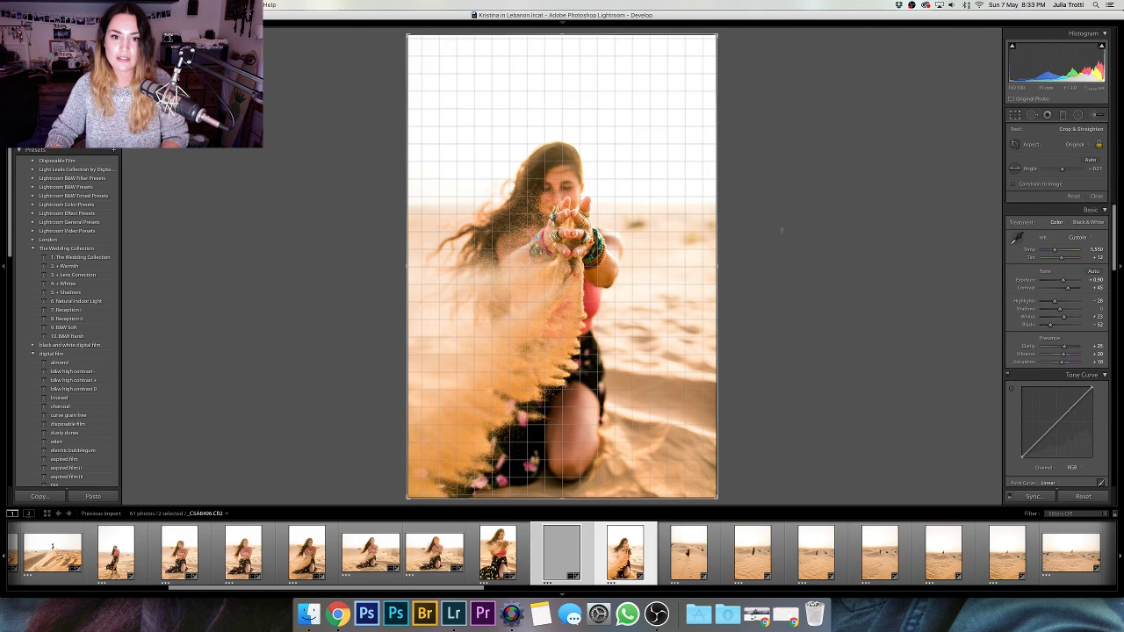
drag(781, 232, 781, 232)
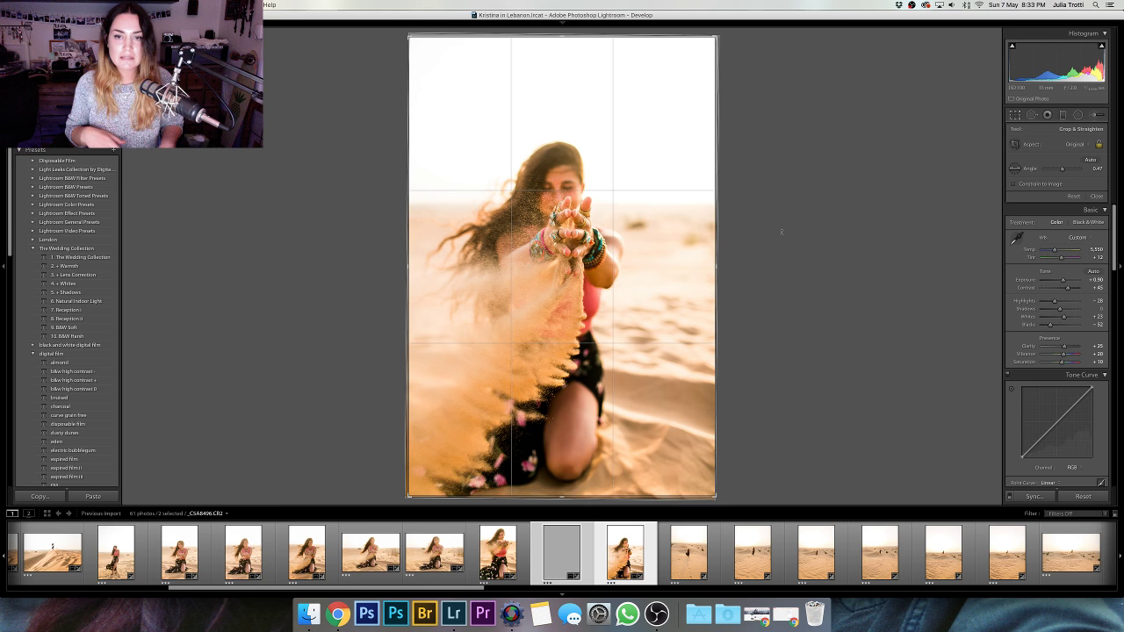
drag(715, 38, 695, 81)
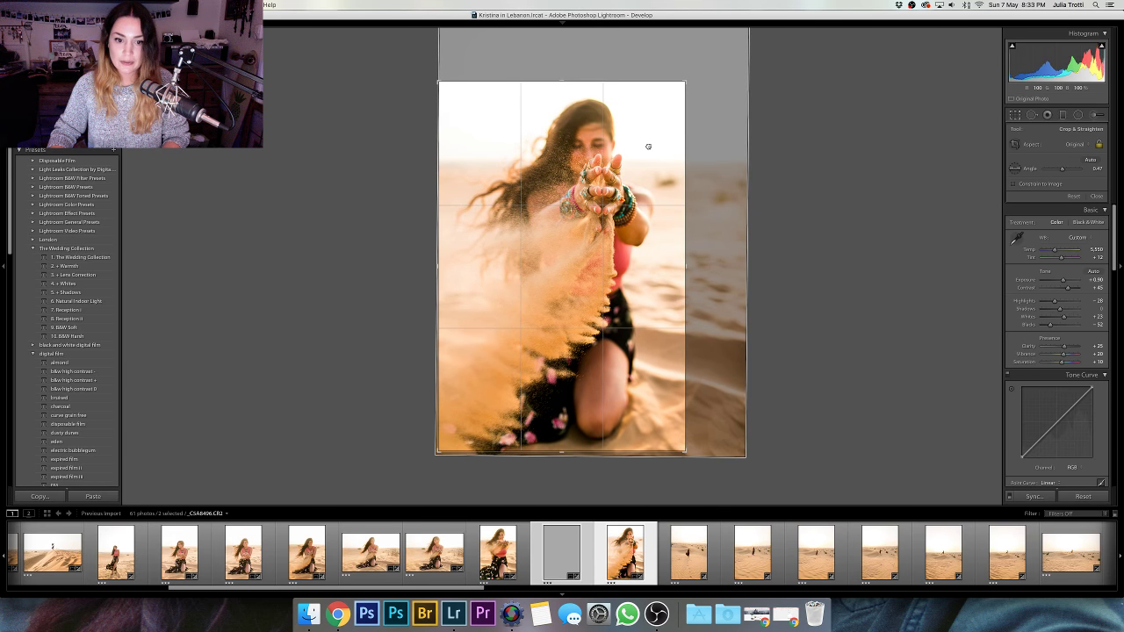
key(Return)
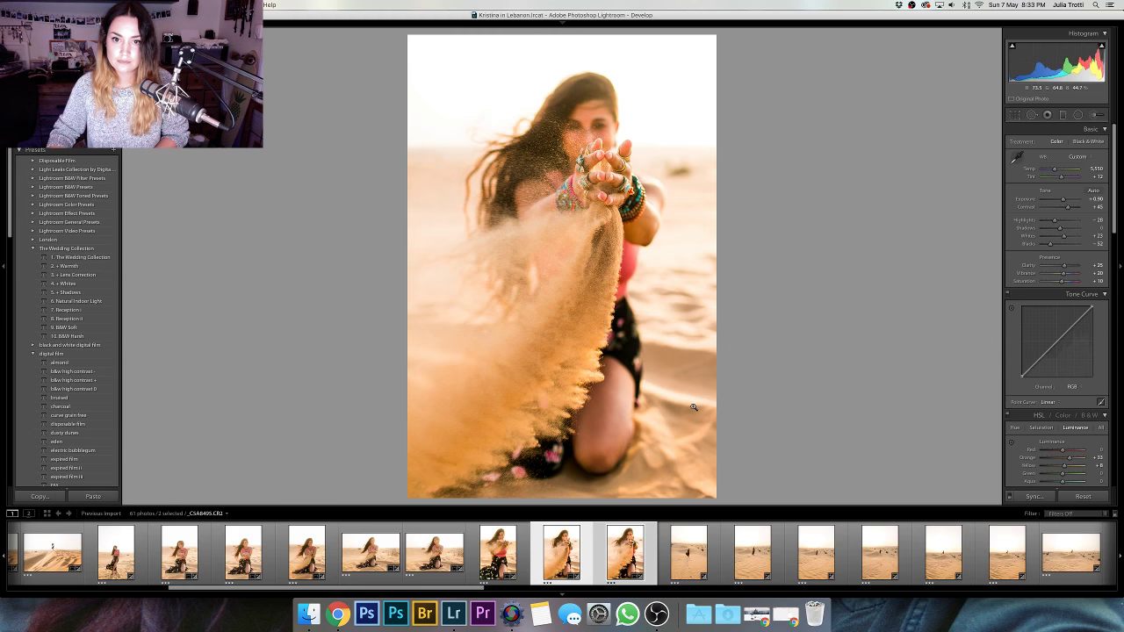
- Compare the two falling-sand photos with each other and the preceding portrait, and inspect the first one's sand and hands up close
key(Right)
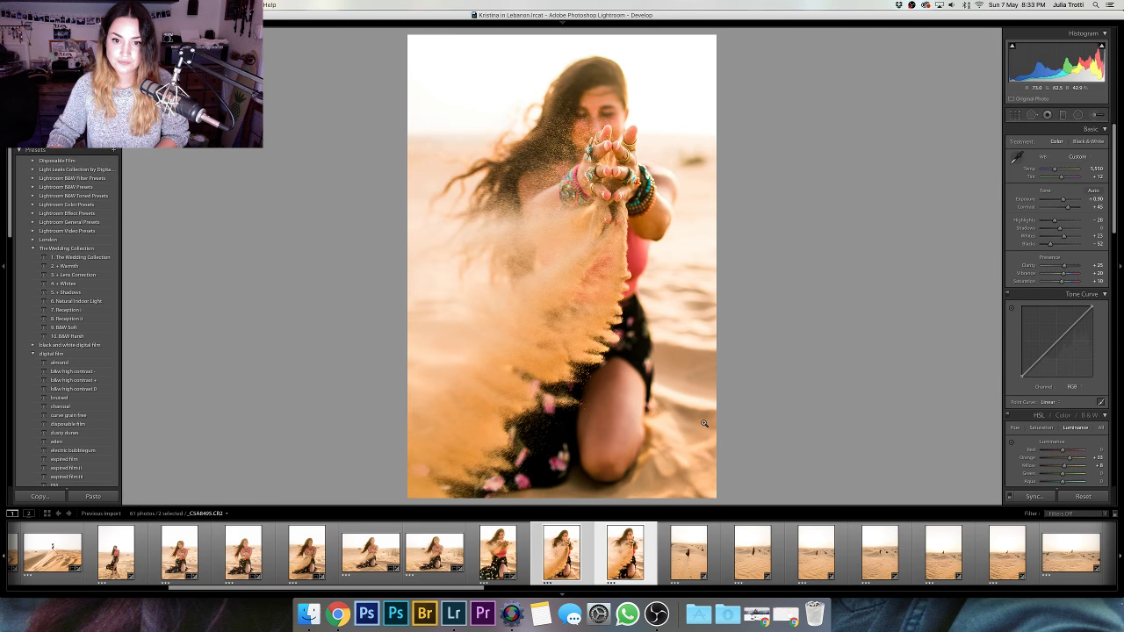
key(Left)
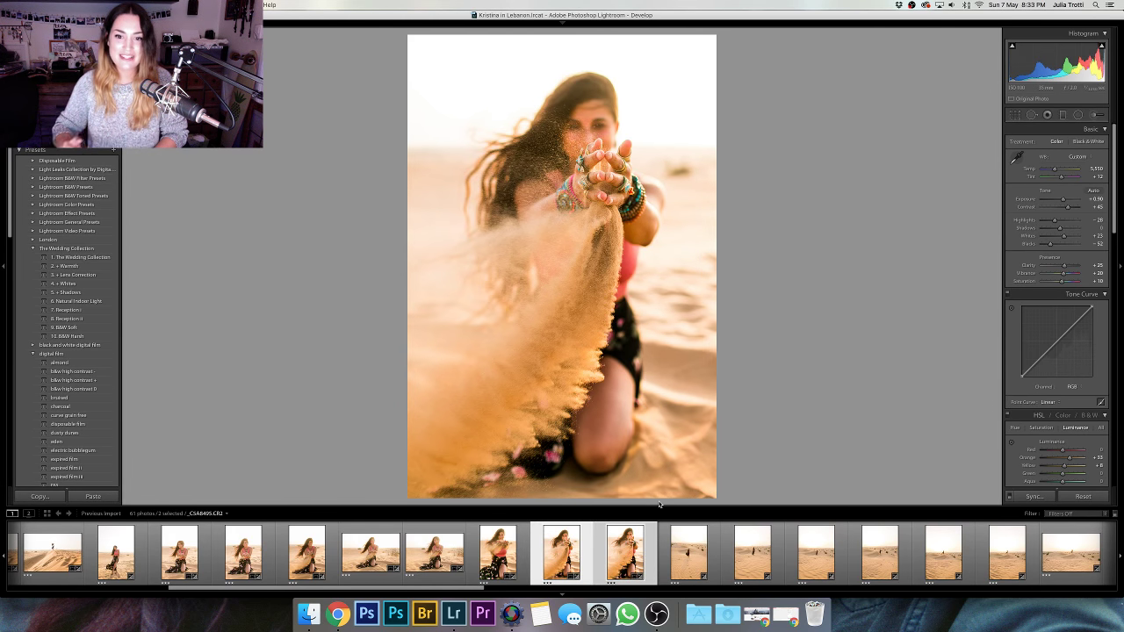
key(Right)
key(Left)
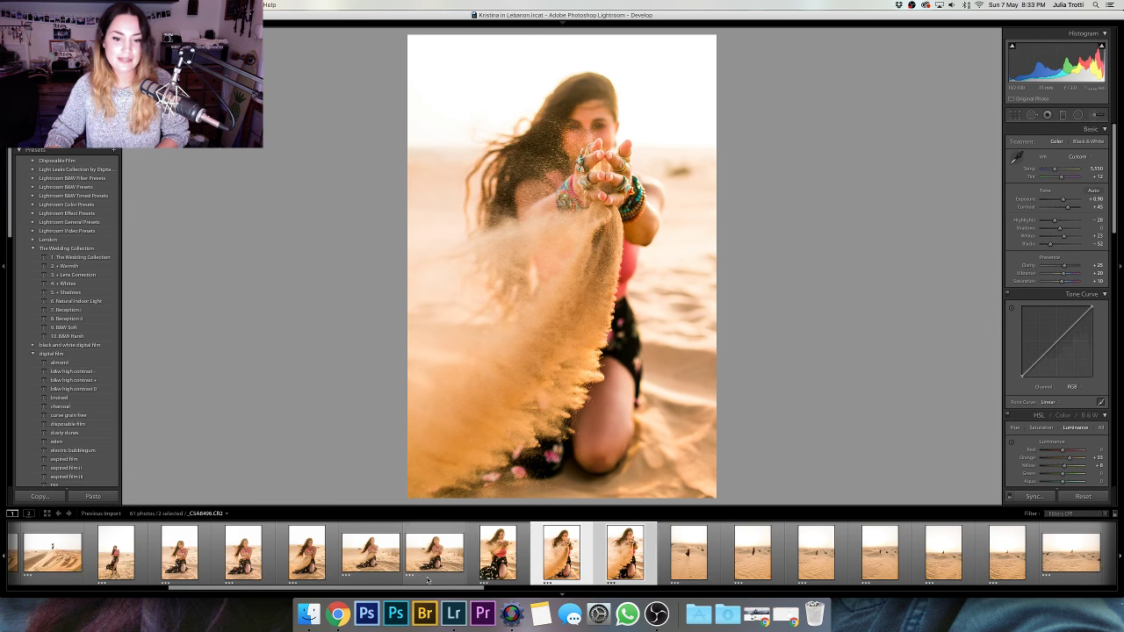
key(Left)
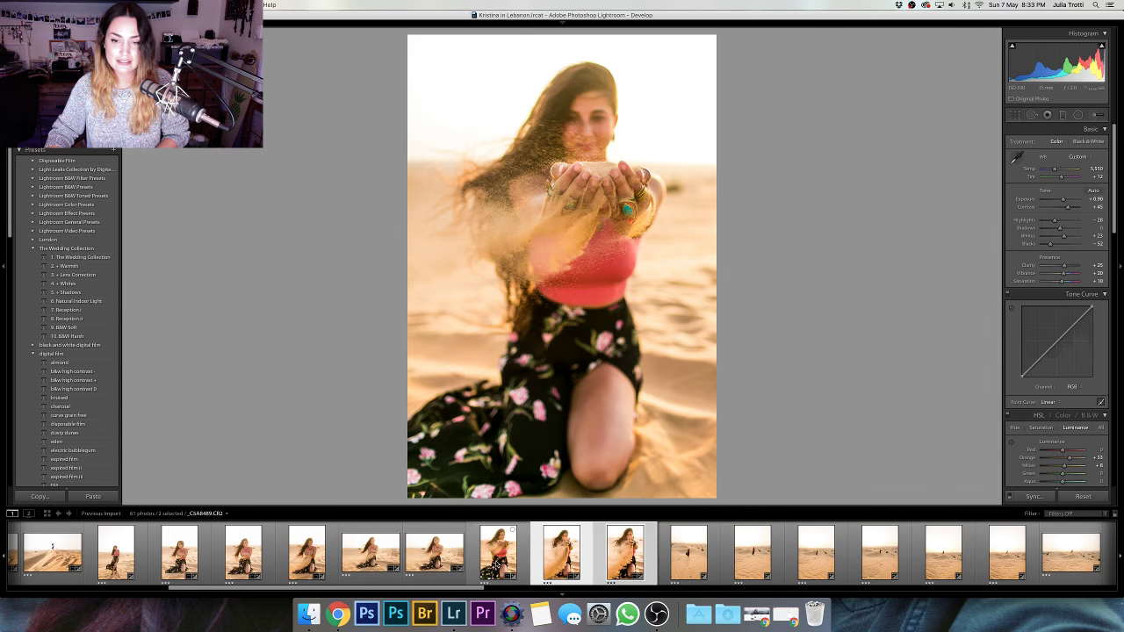
key(Right)
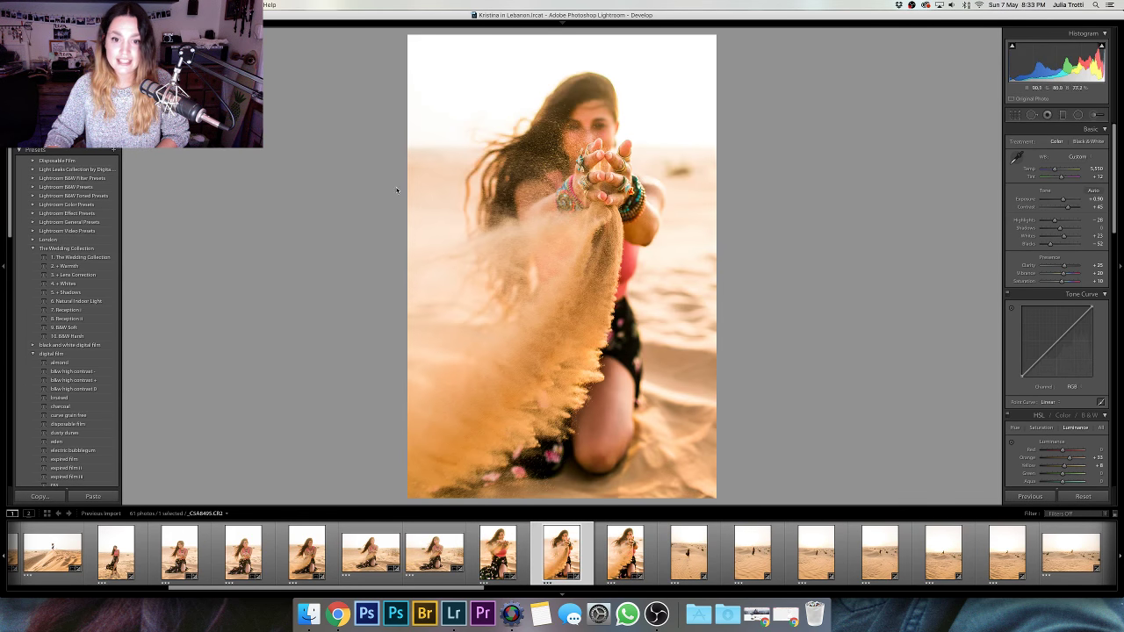
click(619, 130)
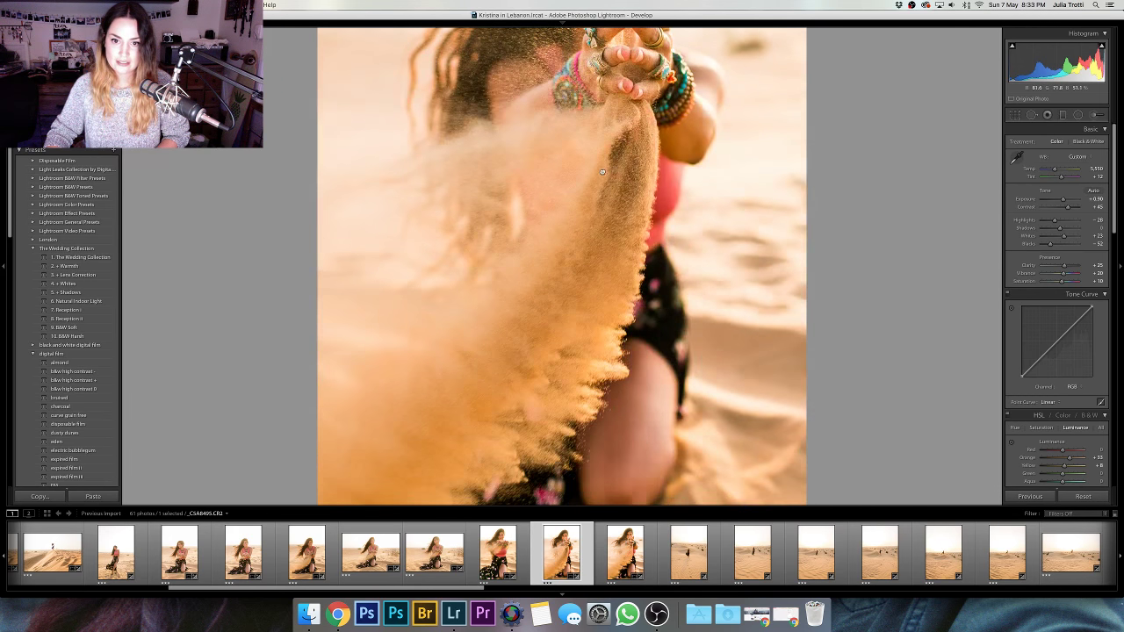
drag(610, 189, 606, 294)
click(606, 293)
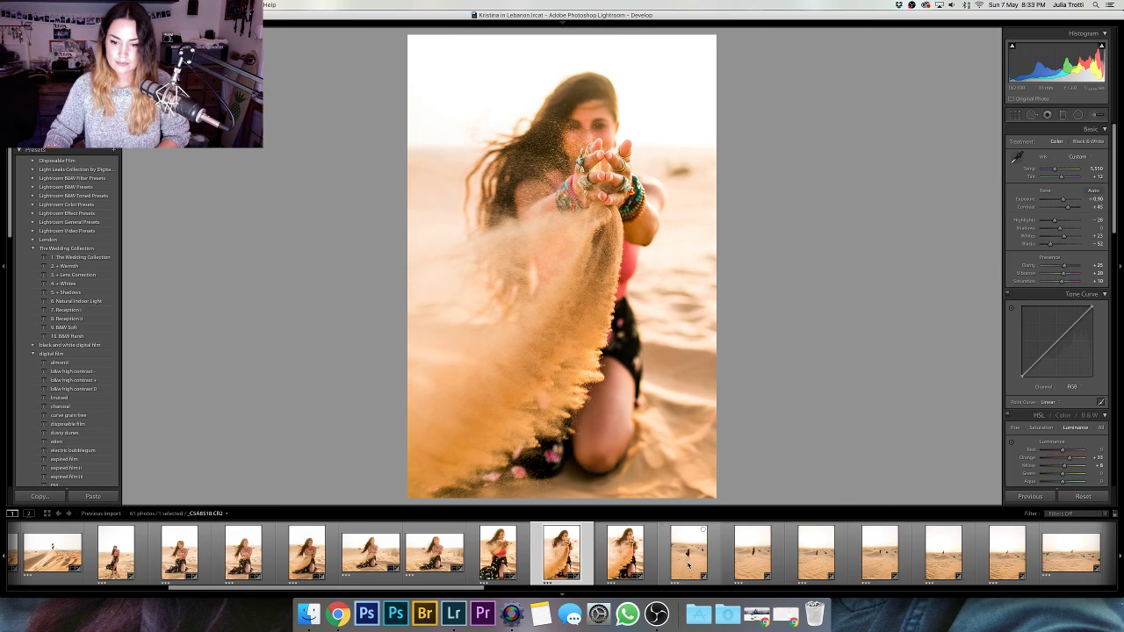
- On the photo of the woman walking away across the dunes, set exposure to +0.60, highlights to -100 and saturation to +15
click(688, 565)
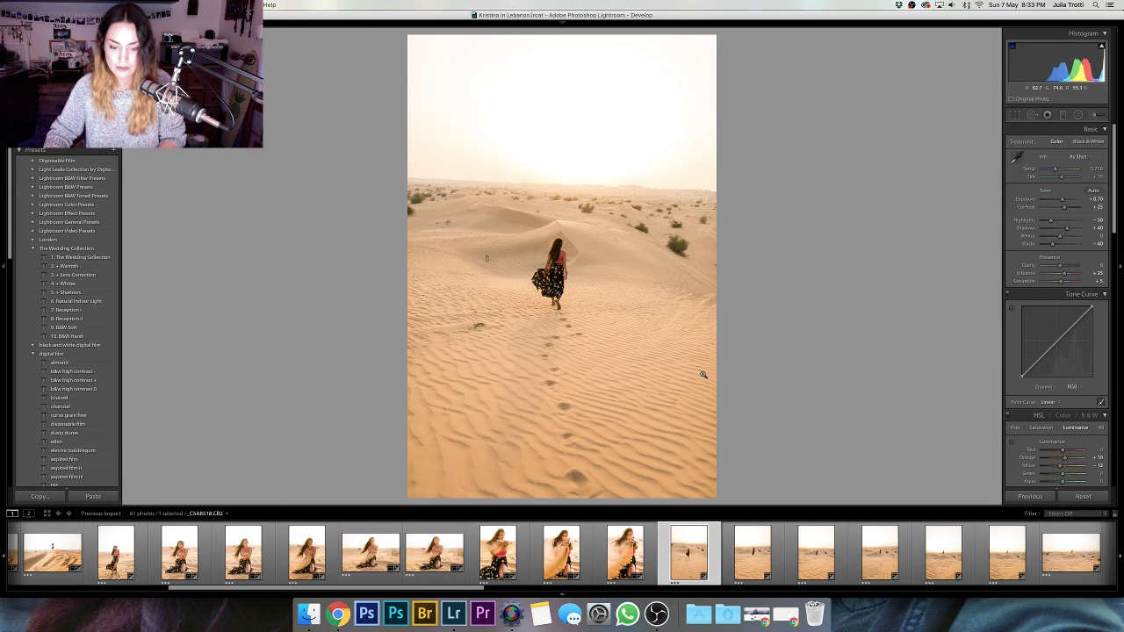
key(backslash)
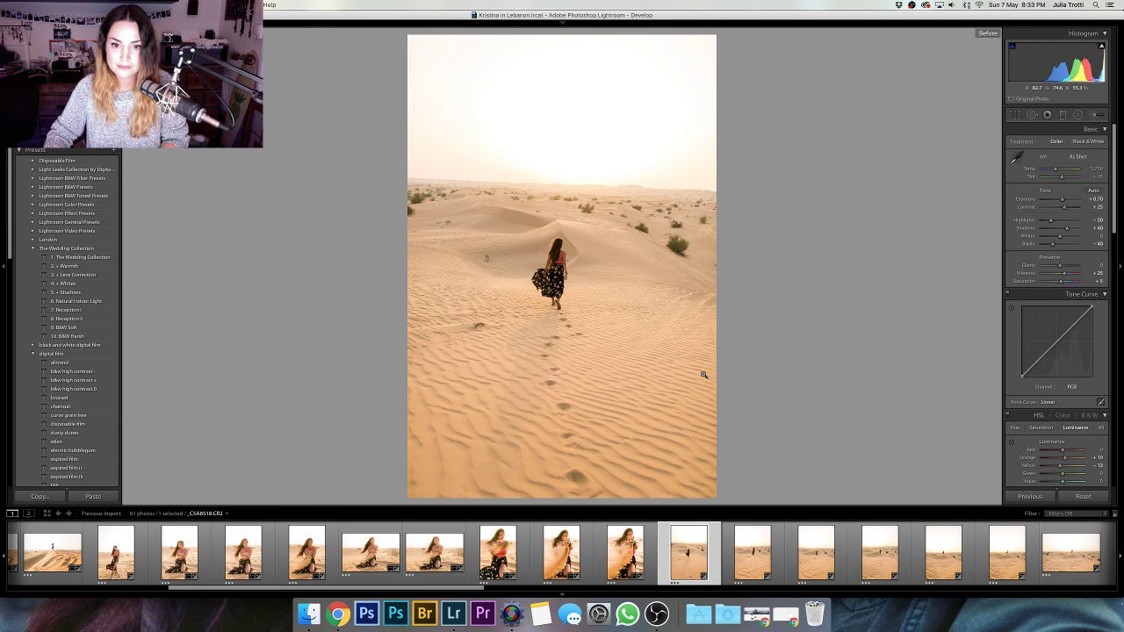
key(backslash)
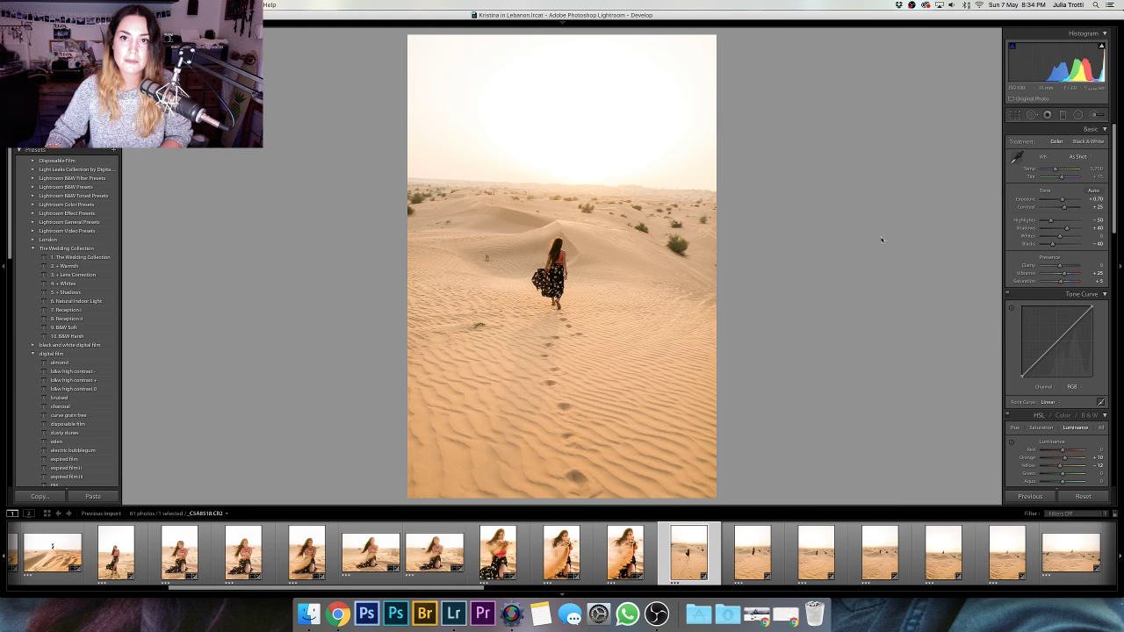
drag(1060, 199, 1015, 222)
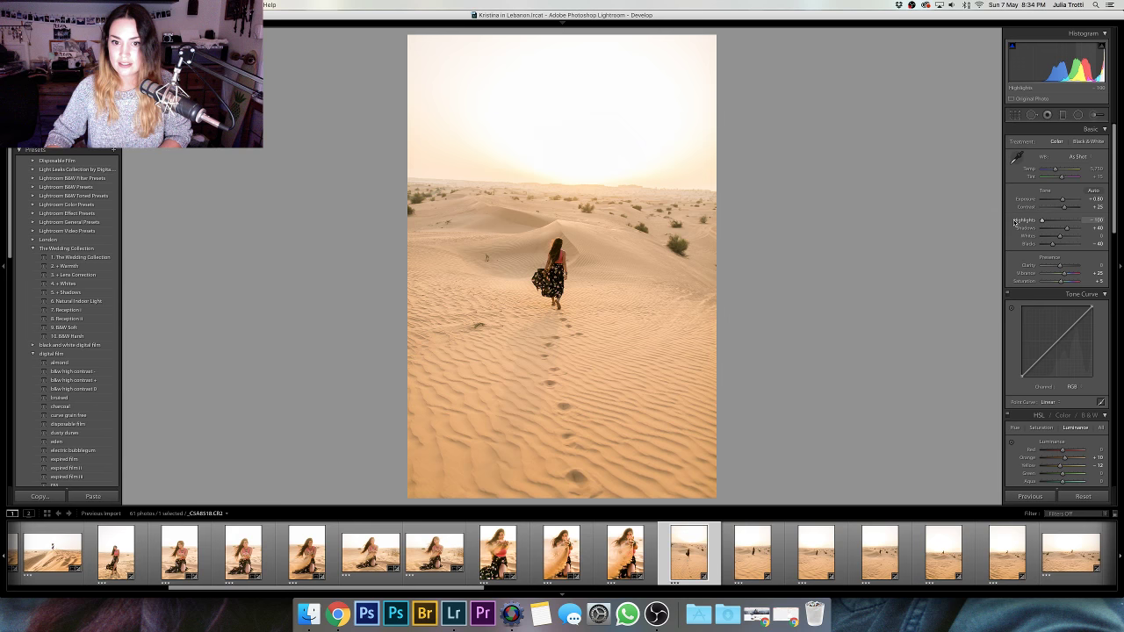
drag(1060, 281, 1069, 284)
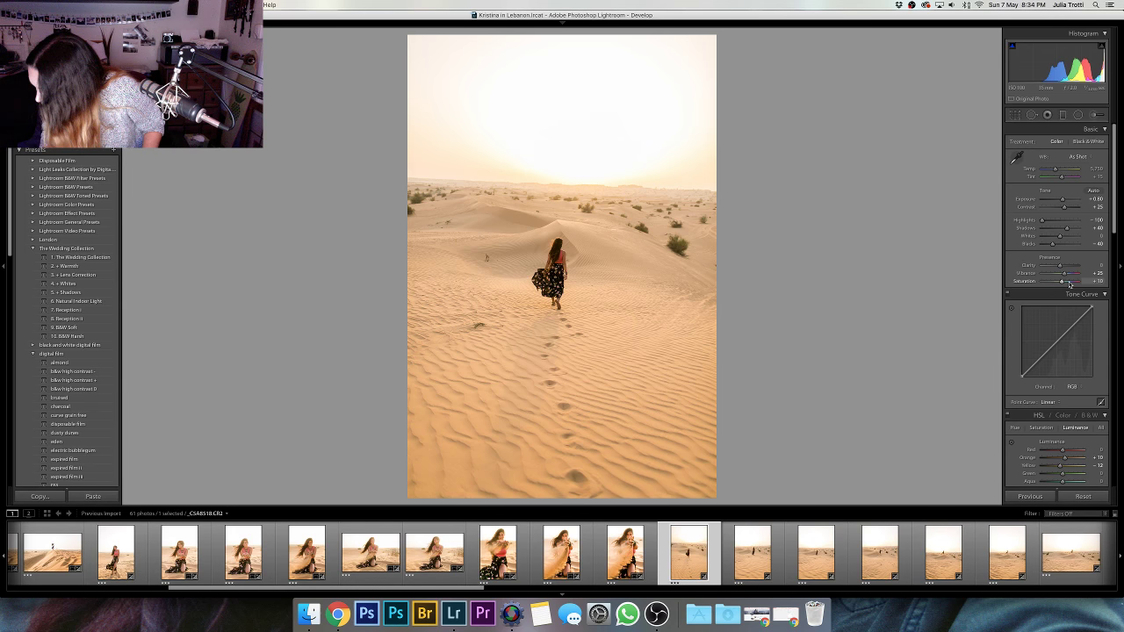
drag(1069, 285, 1070, 285)
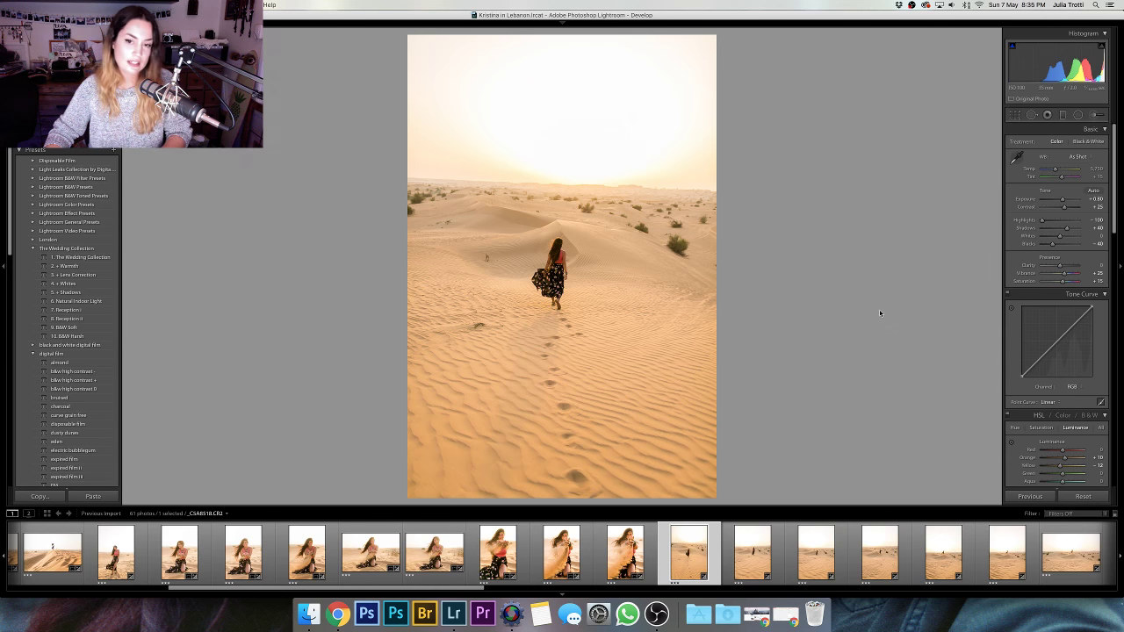
- Straighten the dune-walk photo with a slight crop rotation so that the horizon is level
key(r)
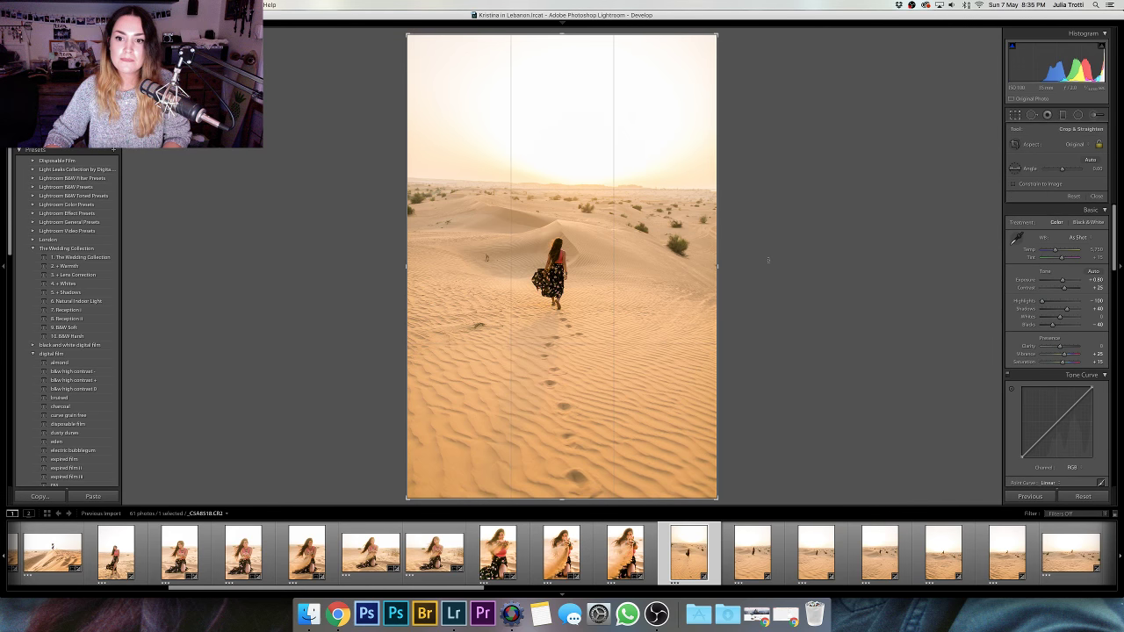
key(r)
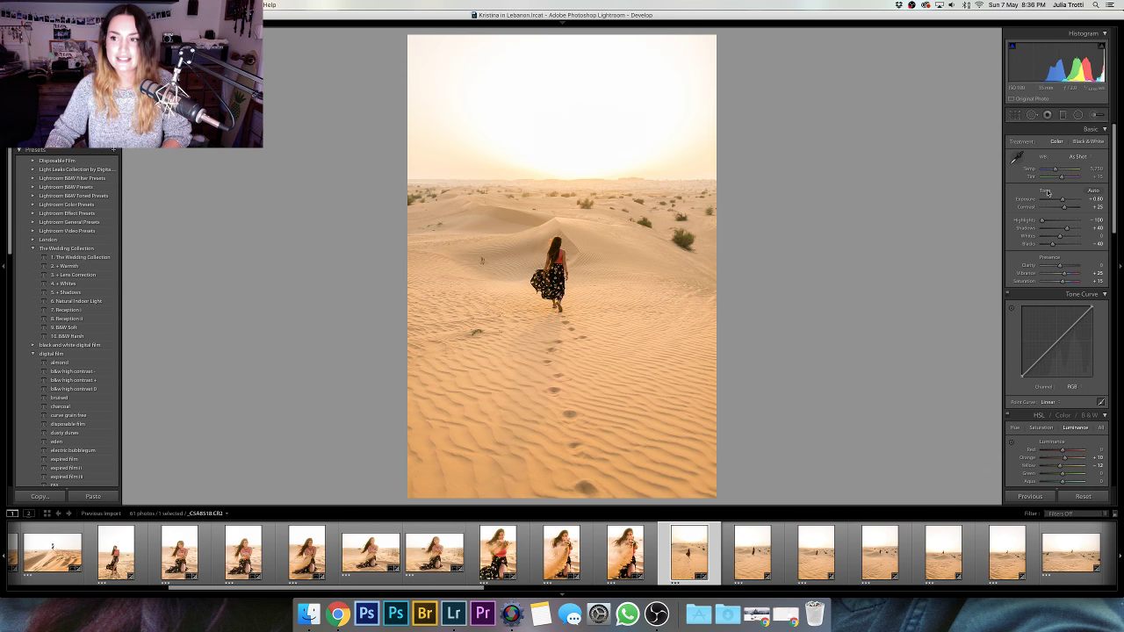
- On the dune-walk photo, set shadows to +45 and blacks to -45, compare with the unedited version, and cool the temperature slightly
drag(1066, 200, 1061, 249)
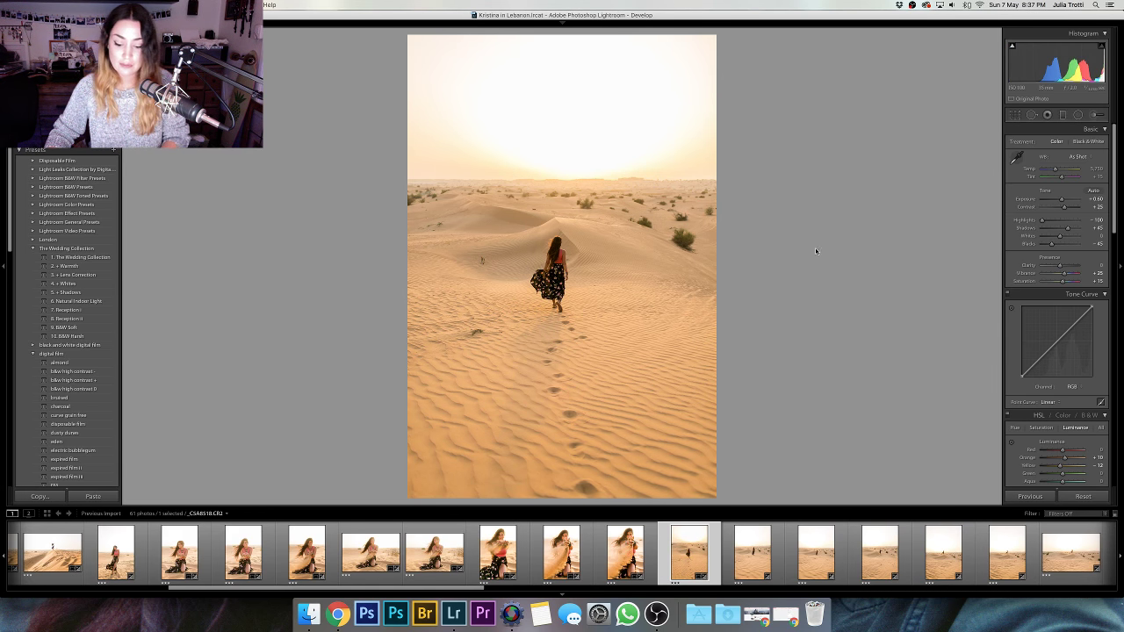
key(backslash)
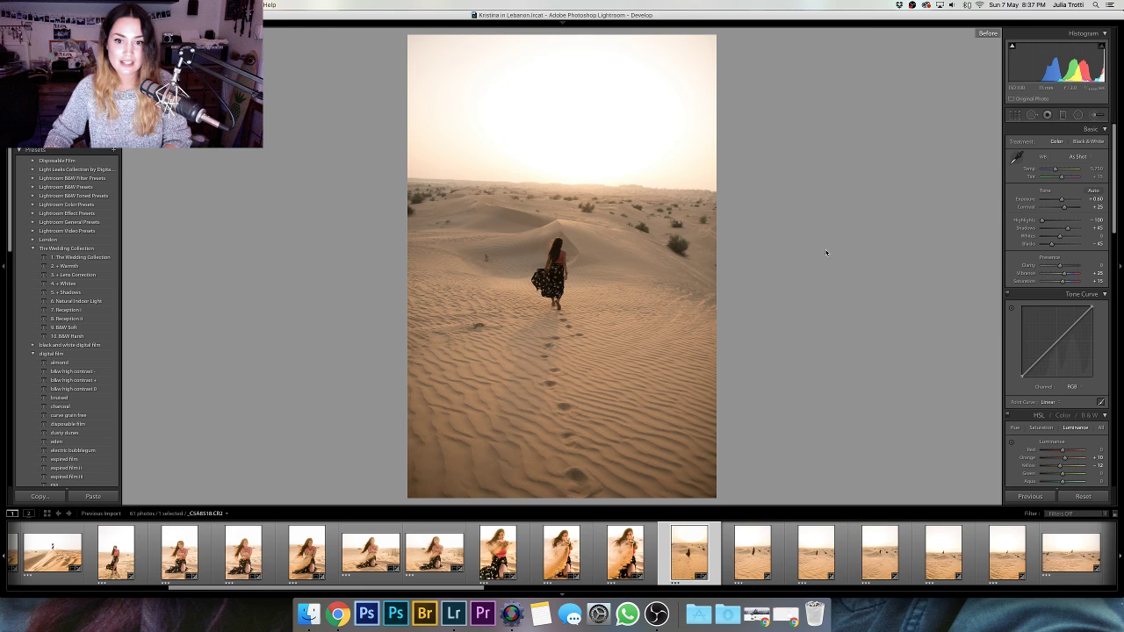
key(backslash)
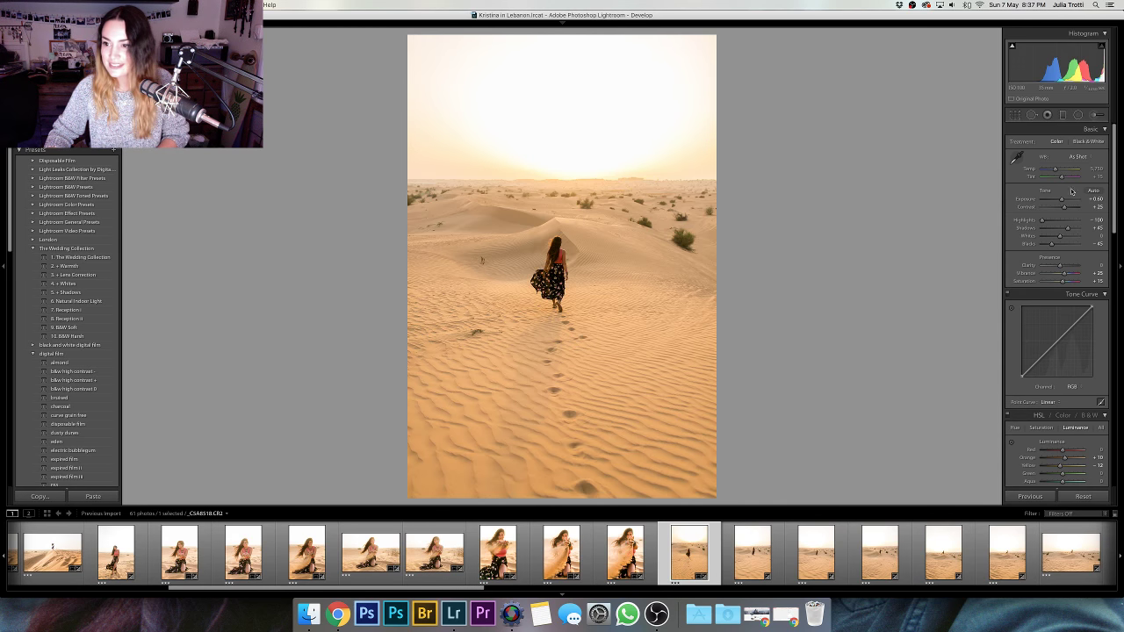
drag(1058, 171, 1059, 171)
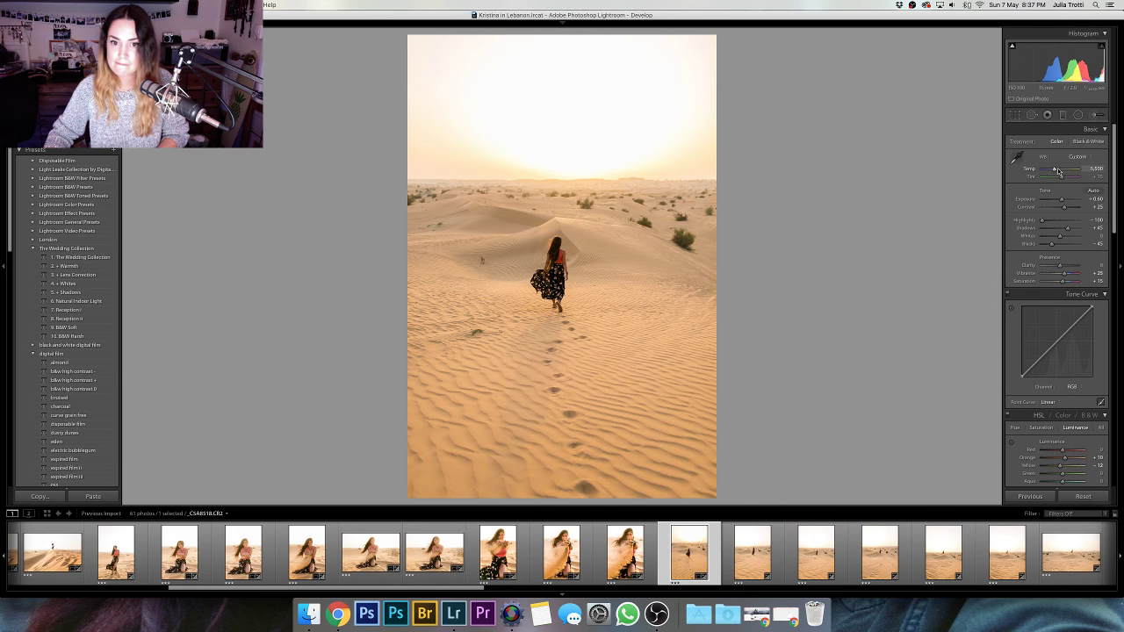
- Set the yellow luminance to +20 and the yellow saturation to +19 on the dune-walk photo
scroll(1059, 171, down, 3)
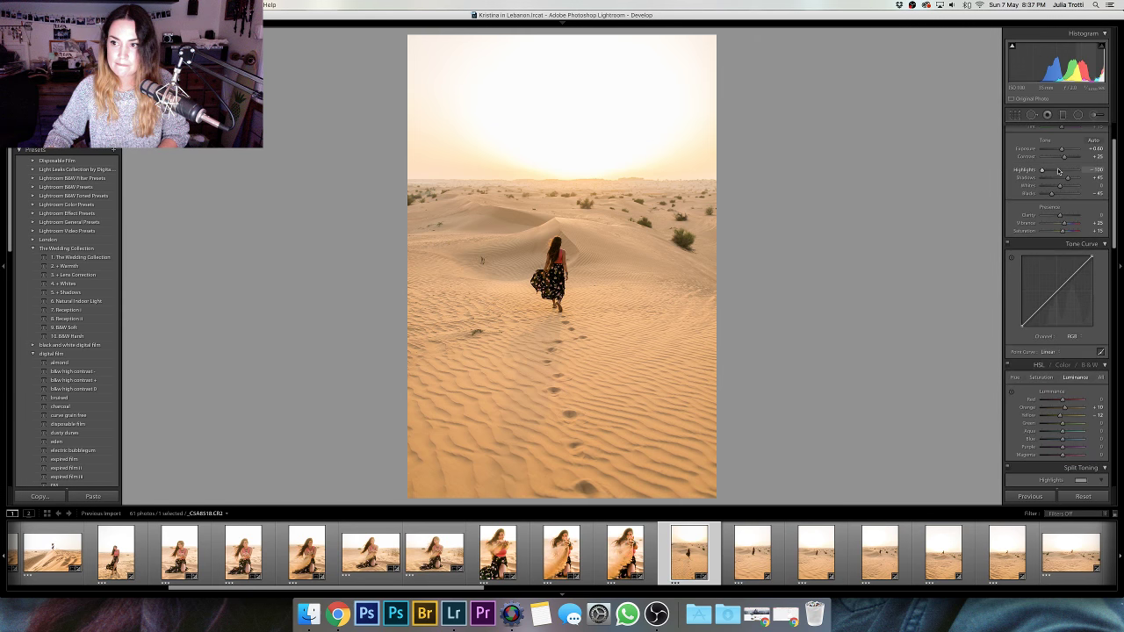
scroll(1058, 170, down, 4)
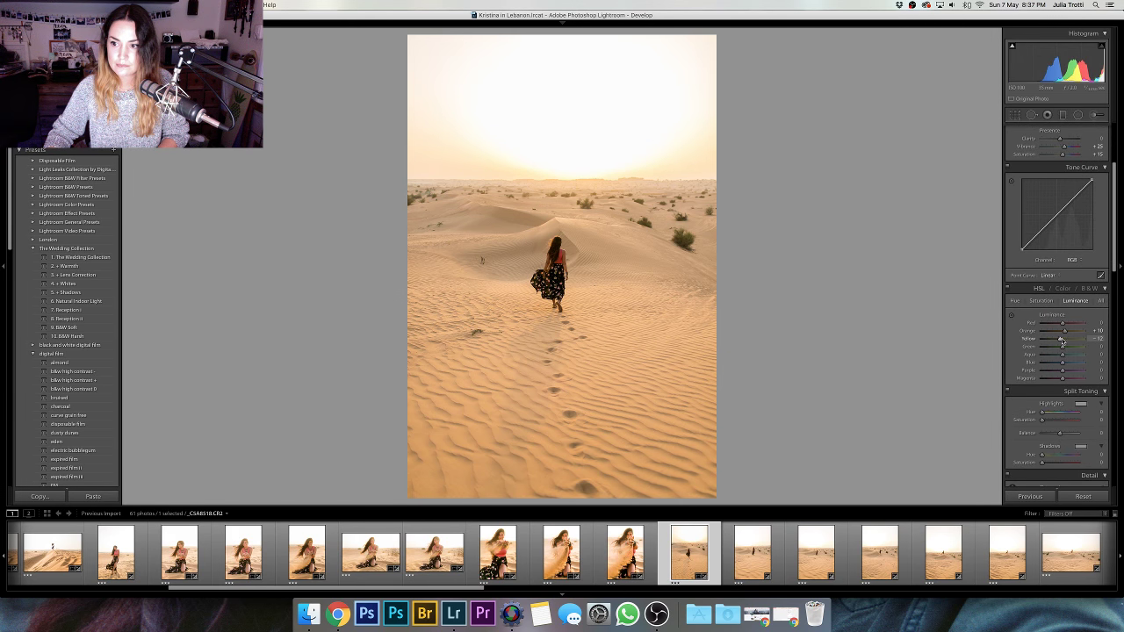
drag(1061, 341, 1066, 340)
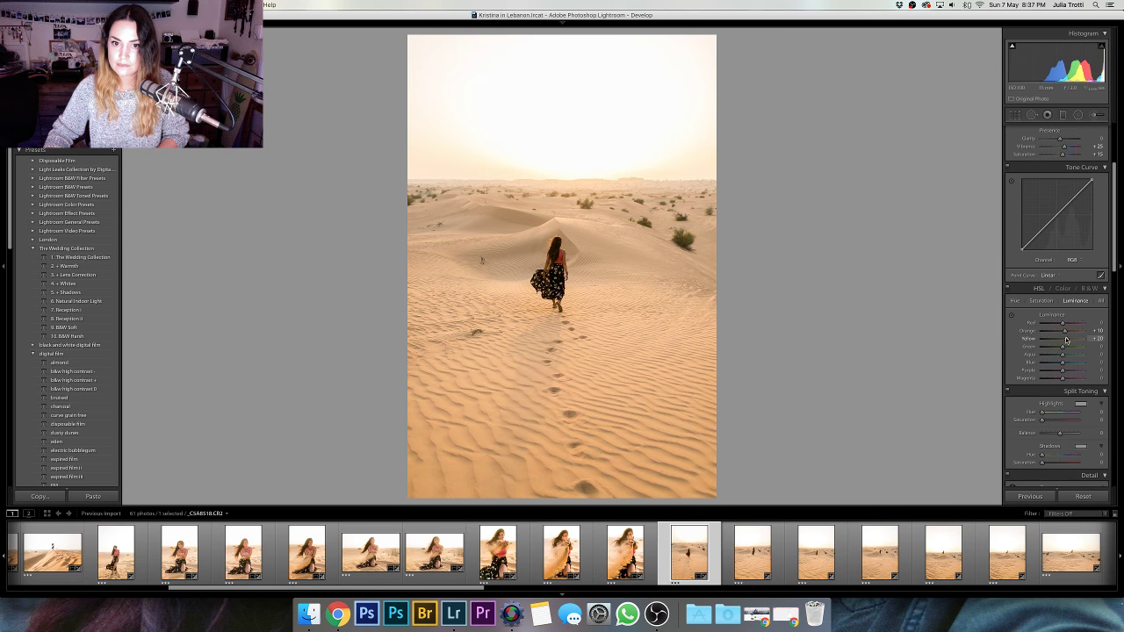
key(super+alt+shift+s)
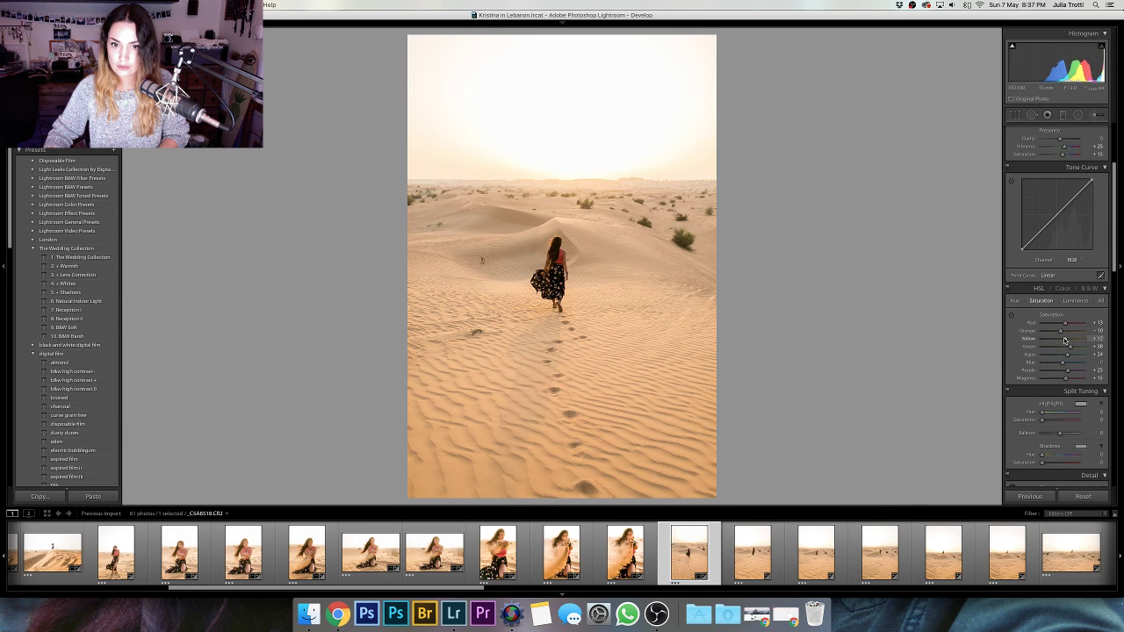
drag(1065, 341, 1066, 341)
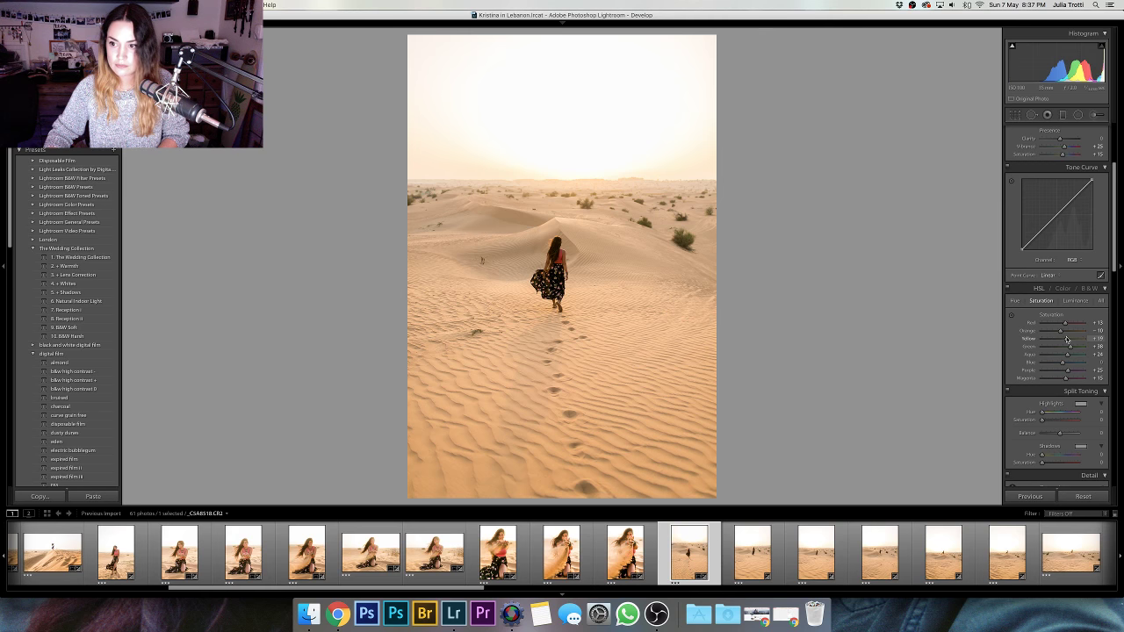
- Lower the highlight end point of the tone curve slightly in the RGB, blue and green channels
scroll(1092, 251, up, 2)
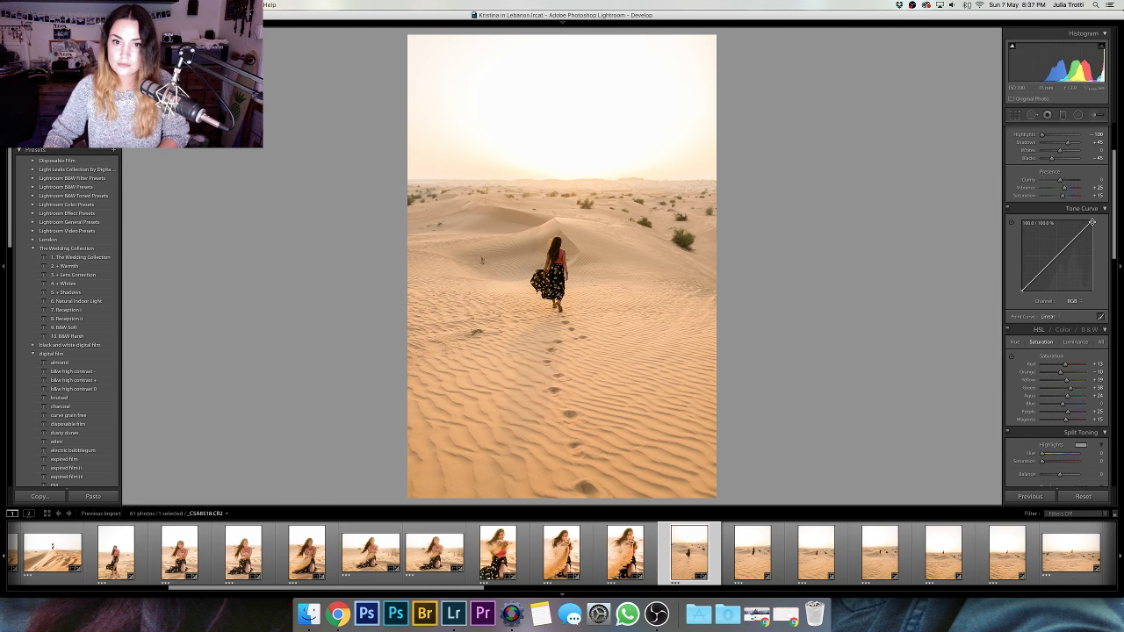
drag(1092, 222, 1092, 230)
click(1072, 301)
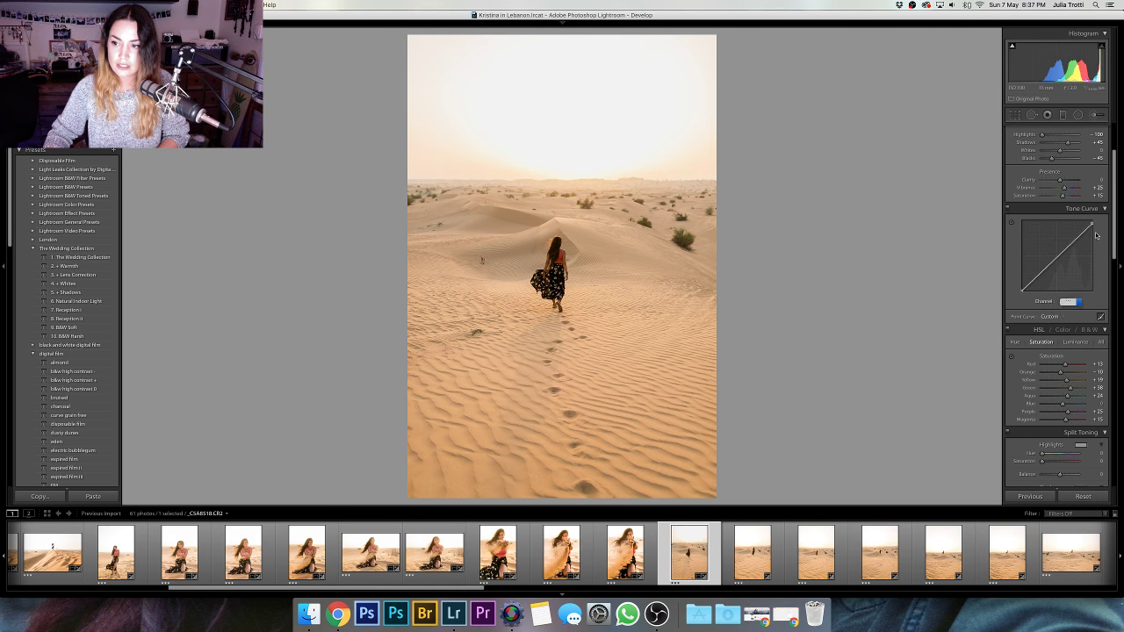
click(1071, 321)
drag(1092, 223, 1091, 223)
click(1071, 301)
click(1071, 312)
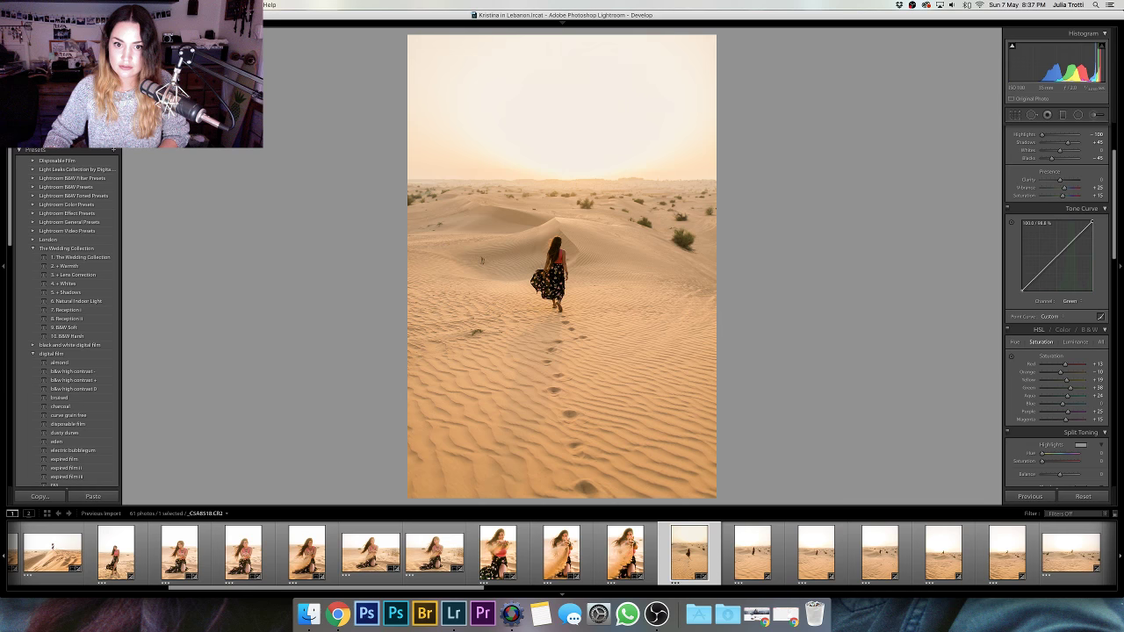
drag(1092, 223, 1092, 226)
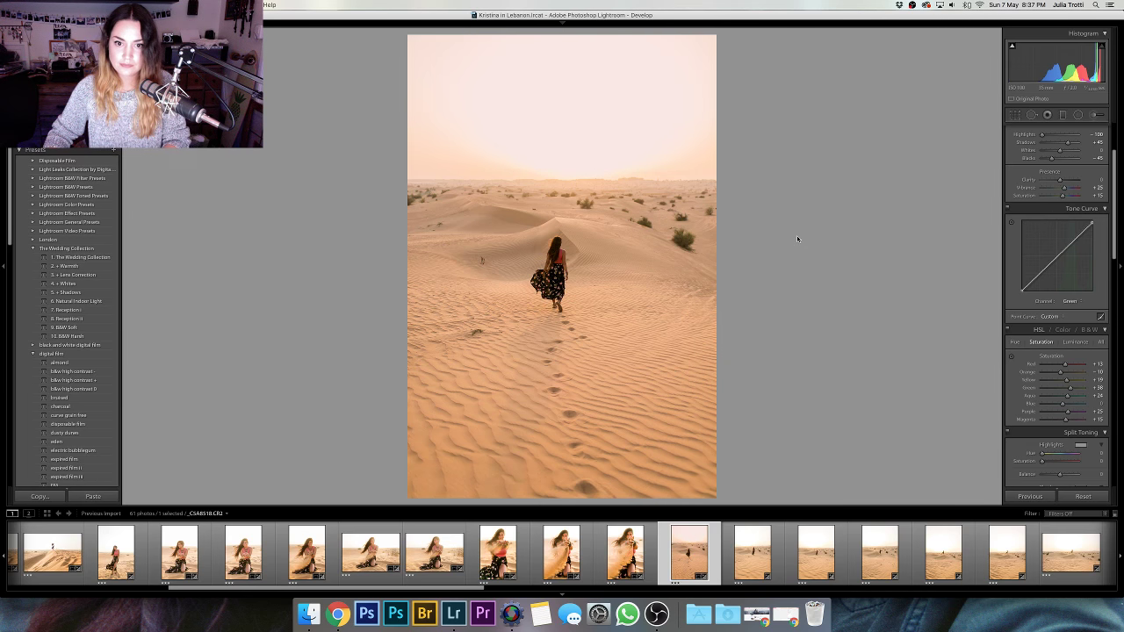
- Review the blue, green and red channel tone curves, try a red highlight adjustment, and return to the RGB channel
click(1073, 303)
click(1070, 287)
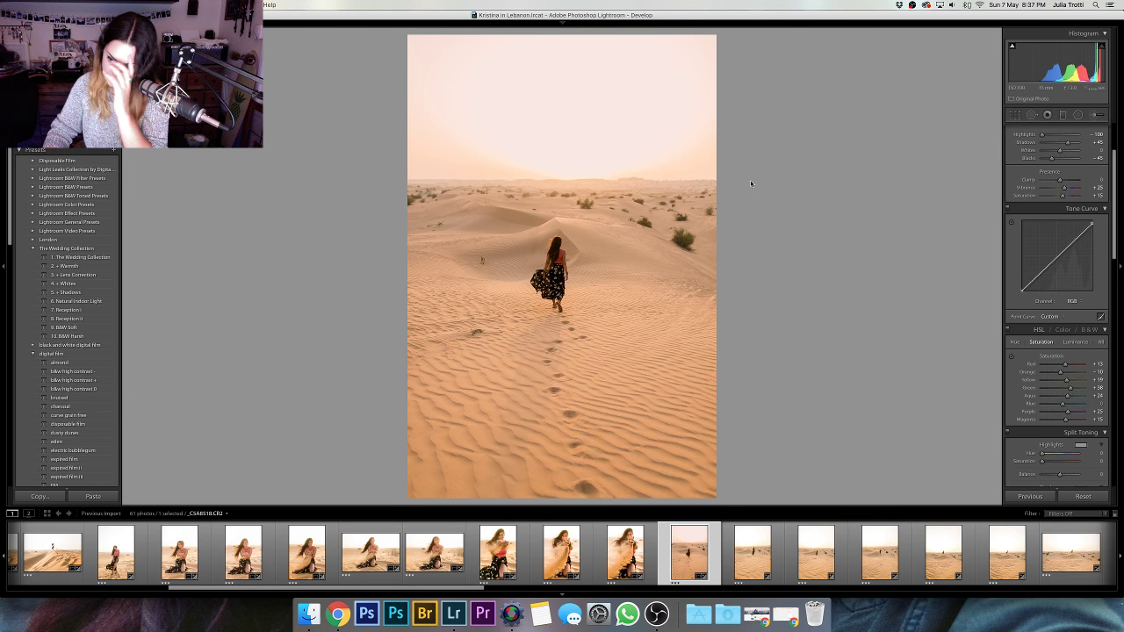
click(1071, 301)
click(1074, 321)
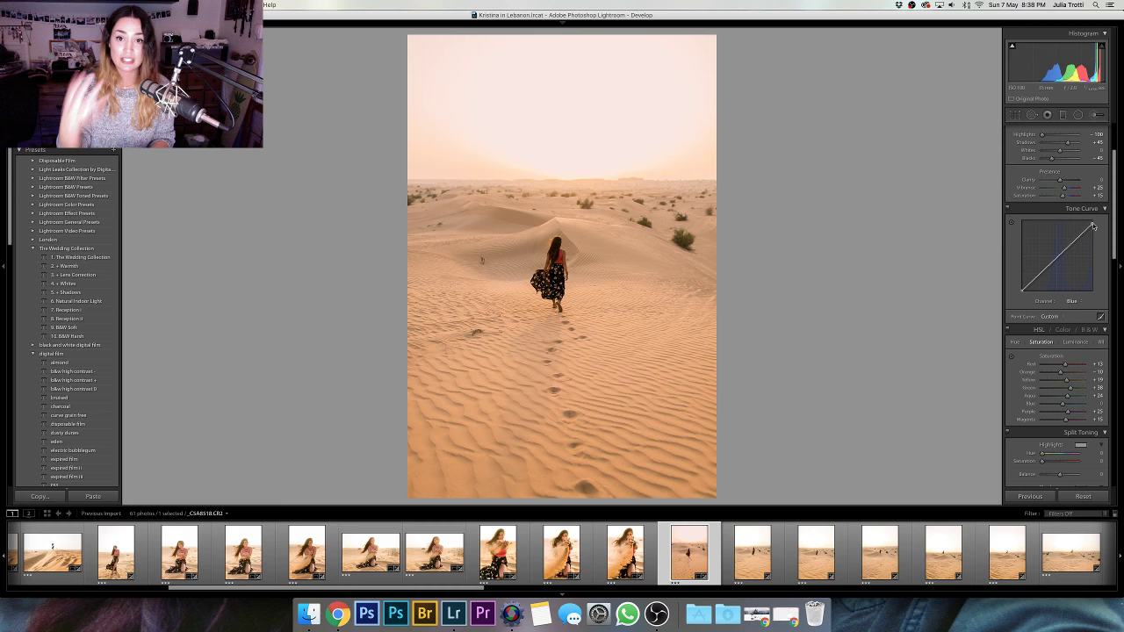
click(1070, 301)
click(1069, 288)
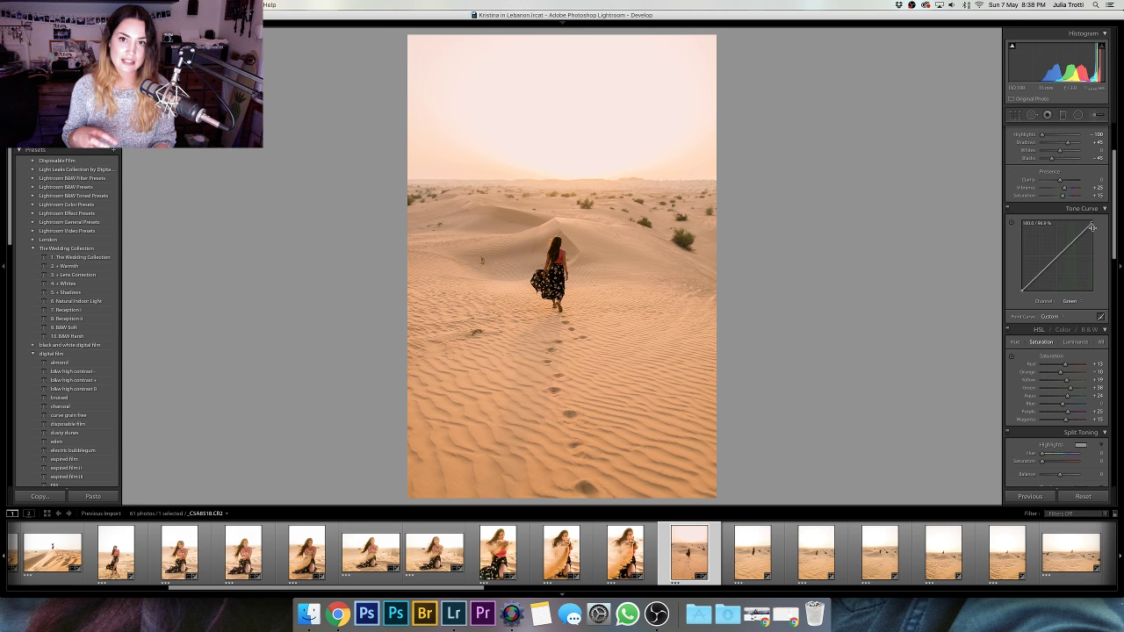
click(1070, 300)
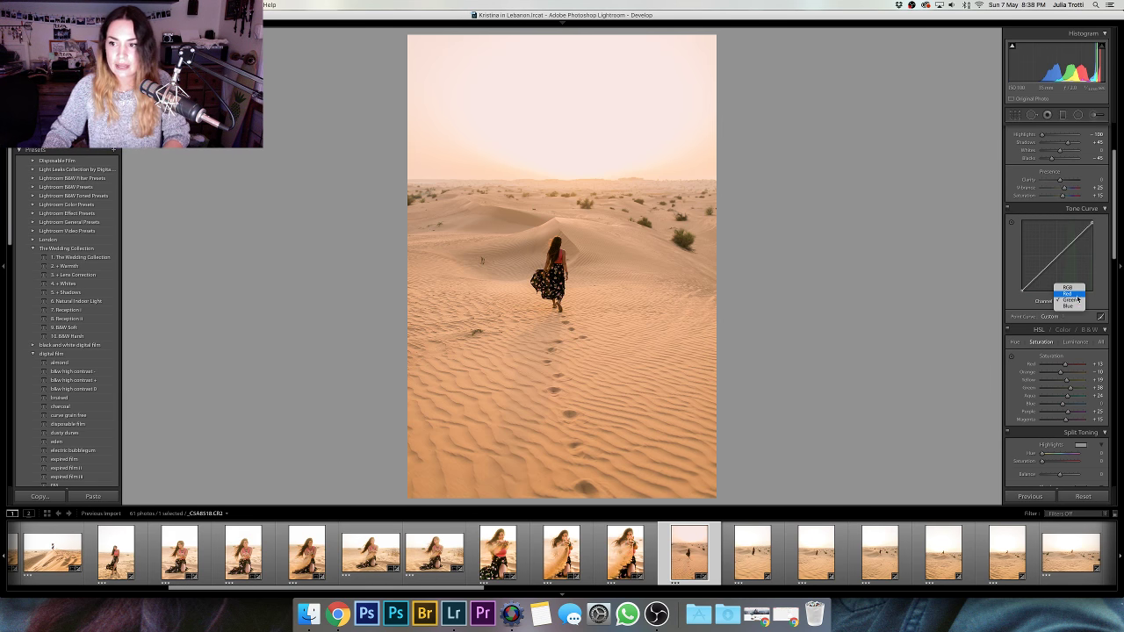
click(1070, 309)
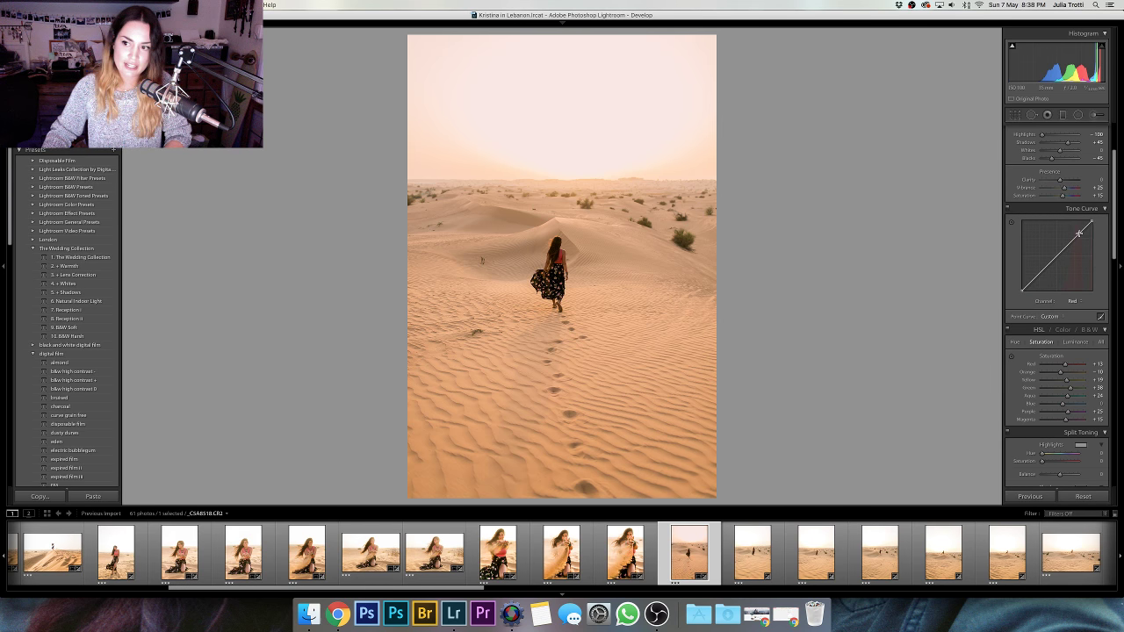
mouse_move(1079, 233)
mouse_down()
mouse_move(1063, 222)
mouse_move(1094, 223)
mouse_up()
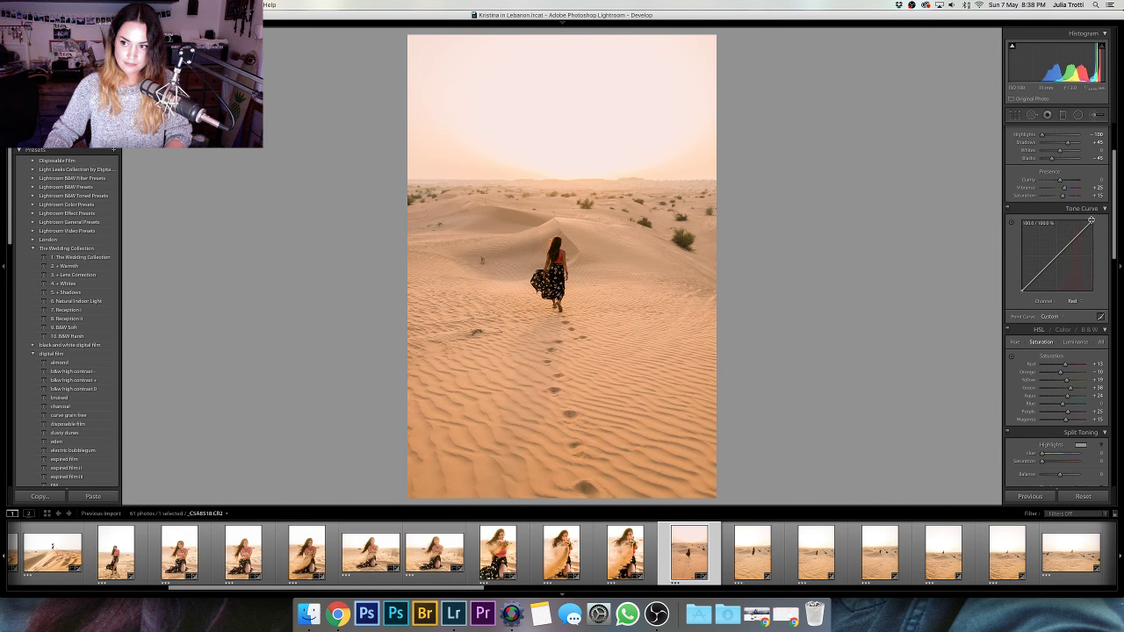
click(1072, 301)
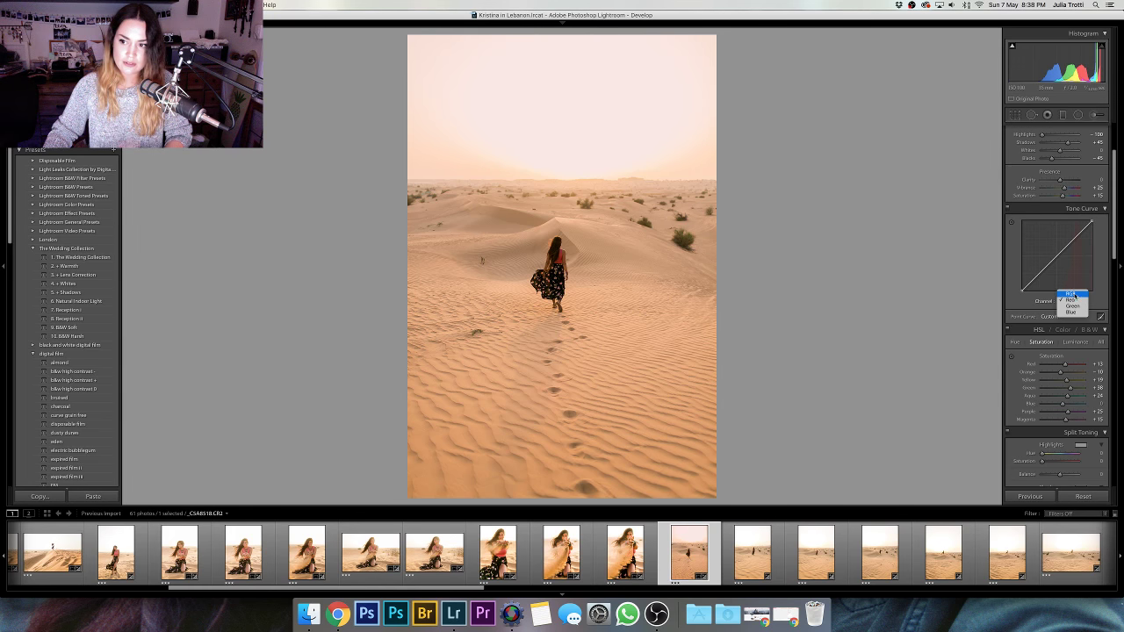
click(1070, 293)
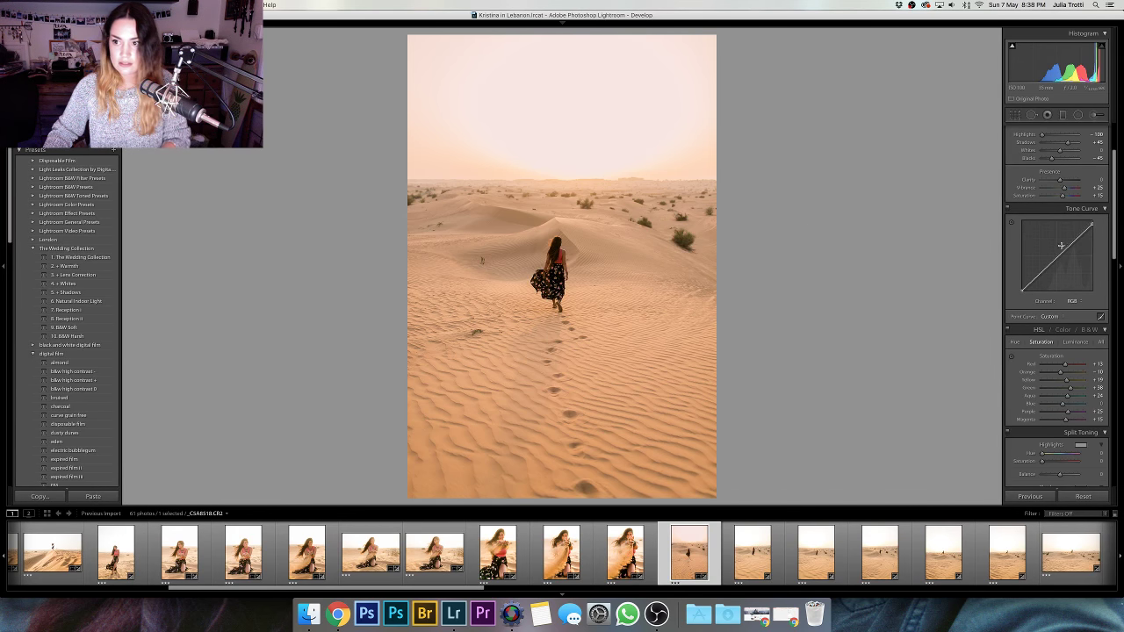
- Set exposure to +0.70 and contrast to +40 on the dune-walk photo, and check it against the unedited version
scroll(1064, 243, up, 3)
scroll(1062, 235, down, 1)
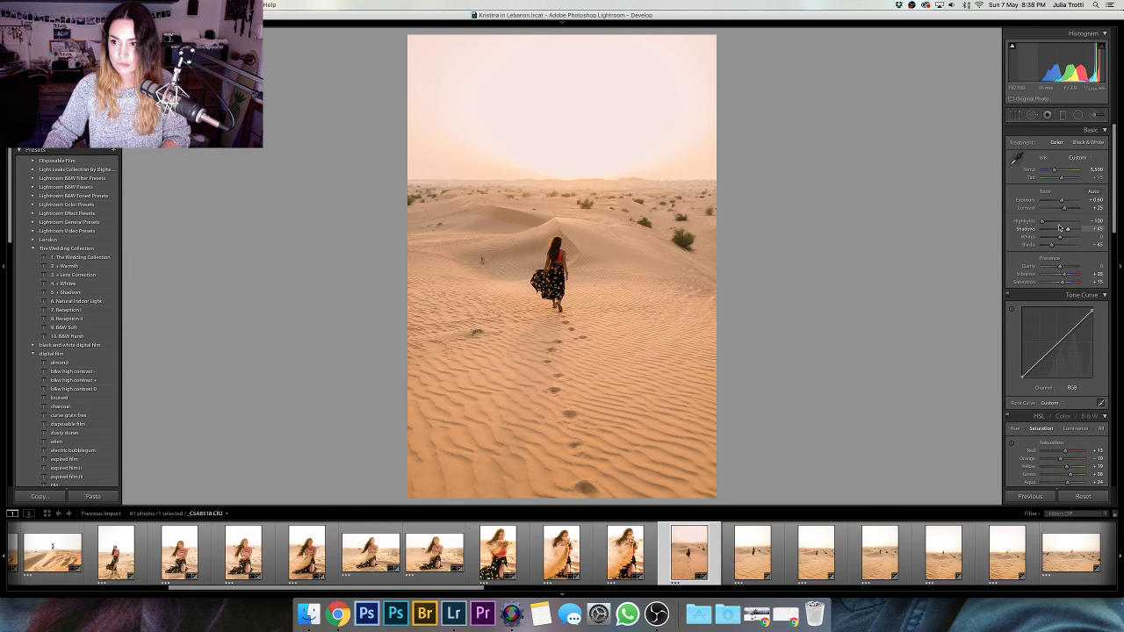
drag(1062, 200, 1065, 201)
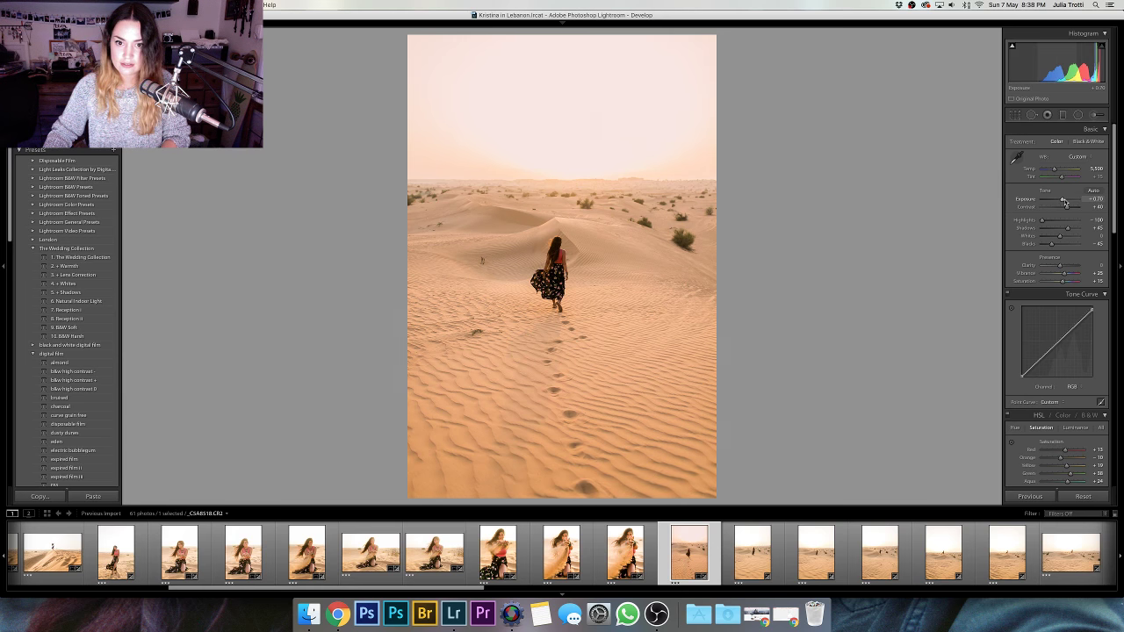
key(backslash)
key(backslash)
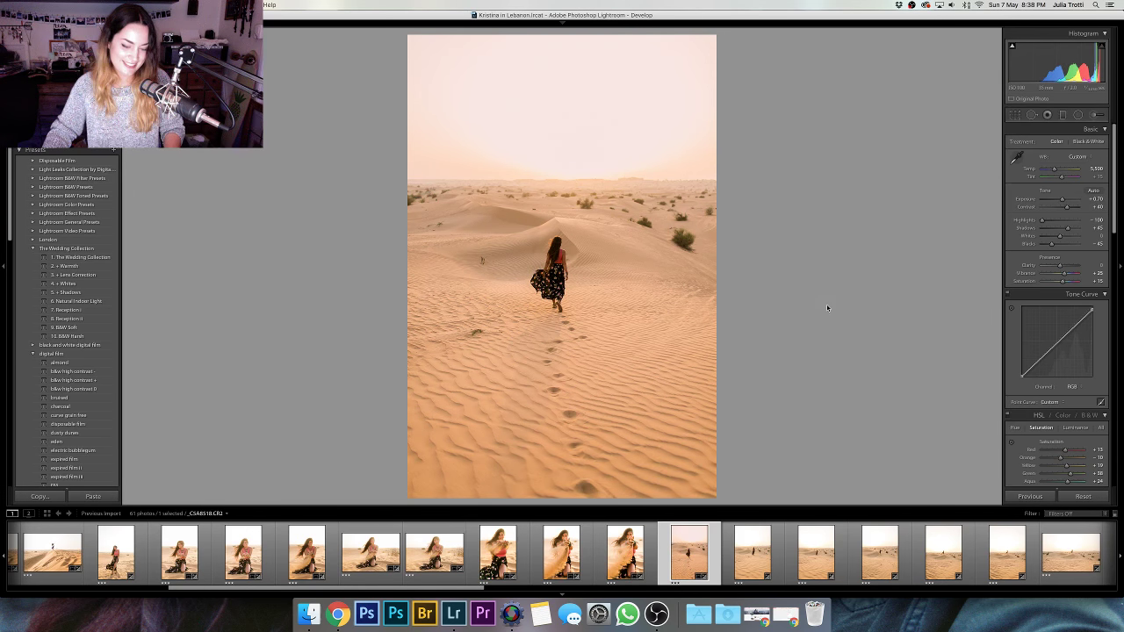
key(r)
key(r)
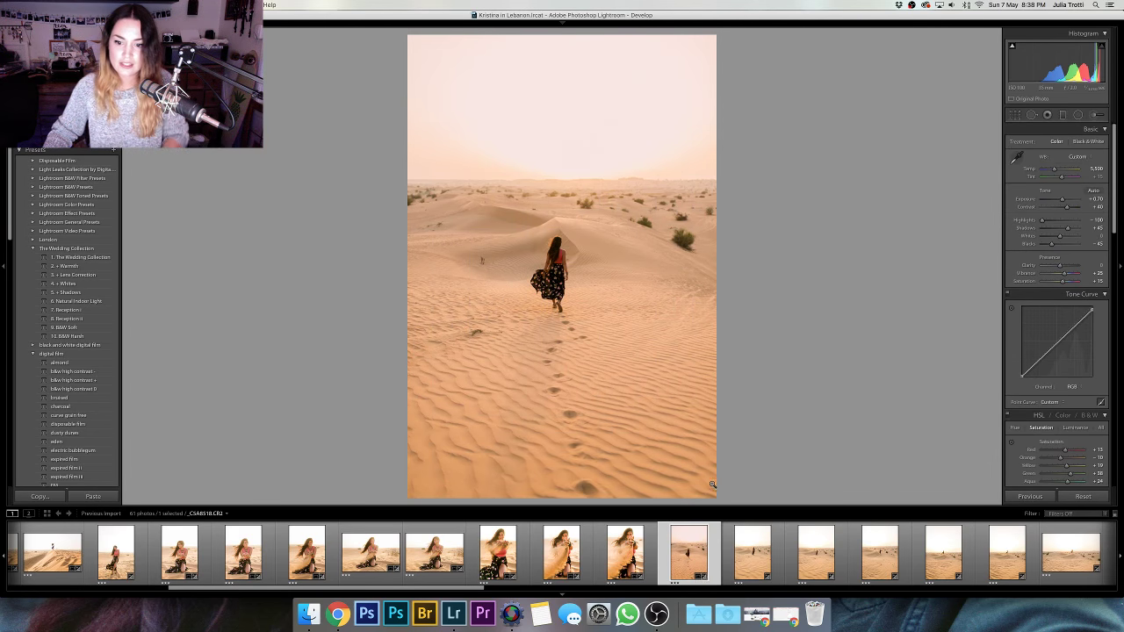
- Synchronize the dune-walk photo's develop settings to the seven dune photos that follow it, and return to the single photo
scroll(805, 562, right, 6)
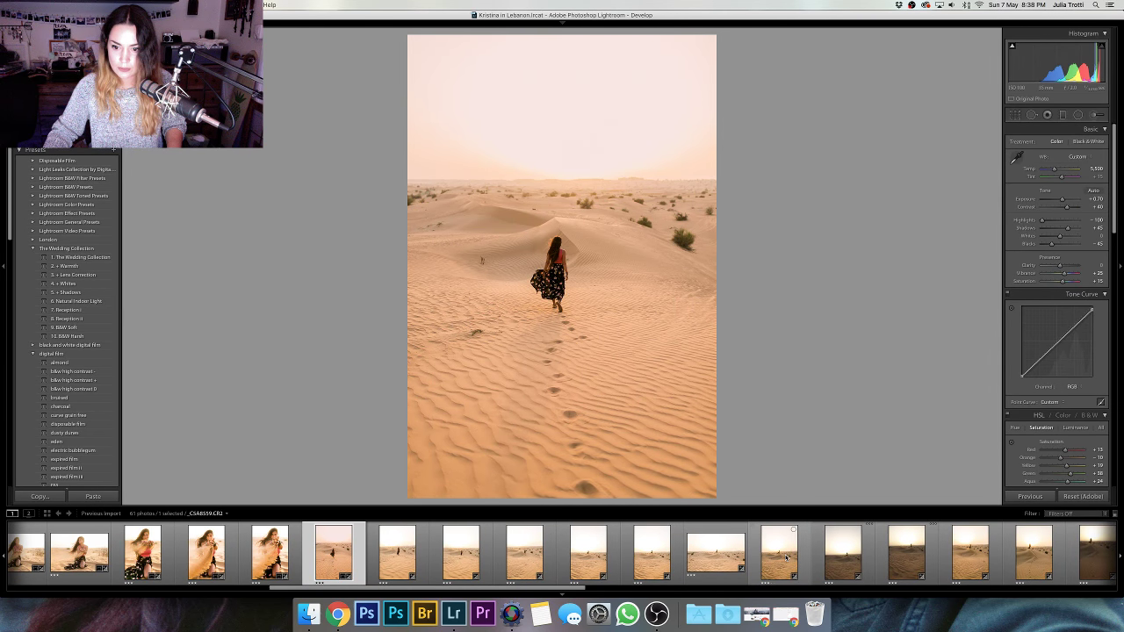
shift+click(785, 557)
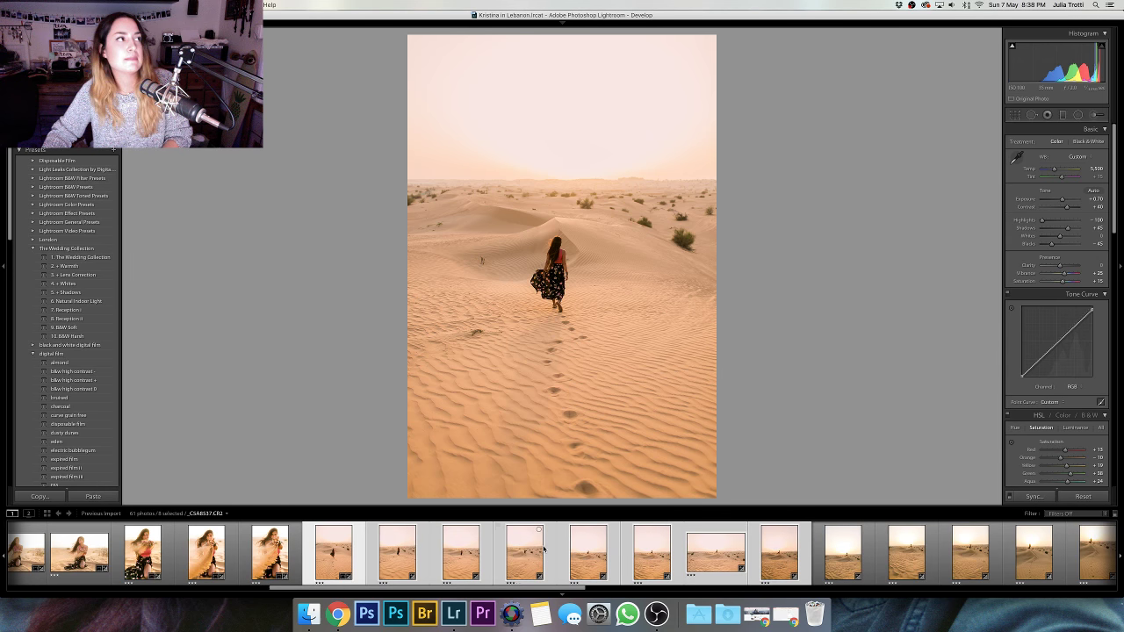
scroll(543, 549, down, 1)
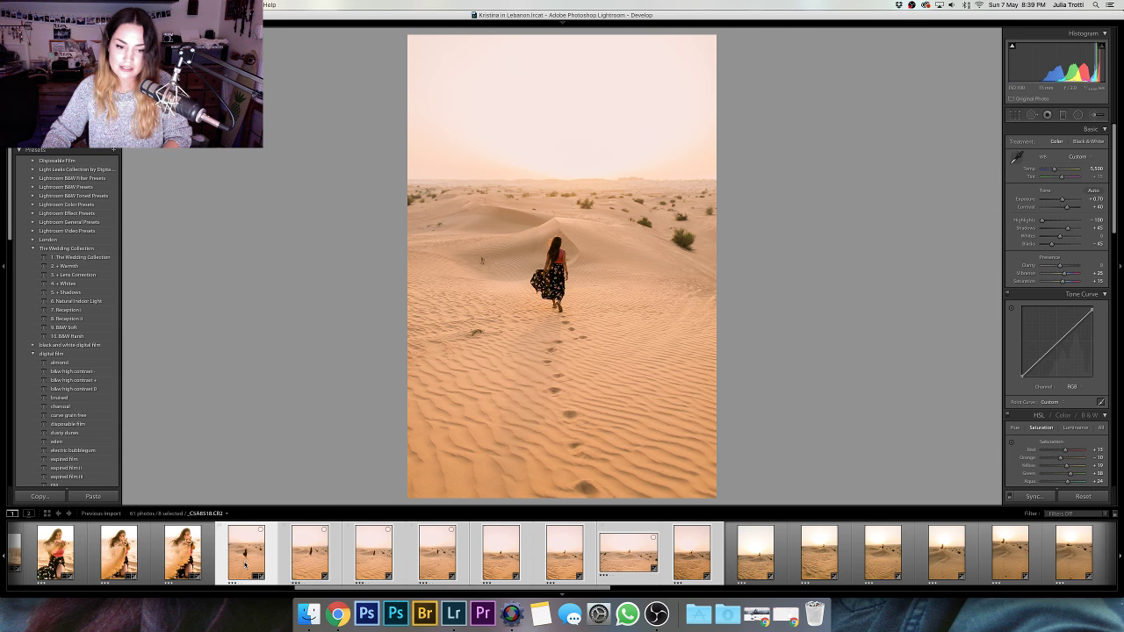
key(super+z)
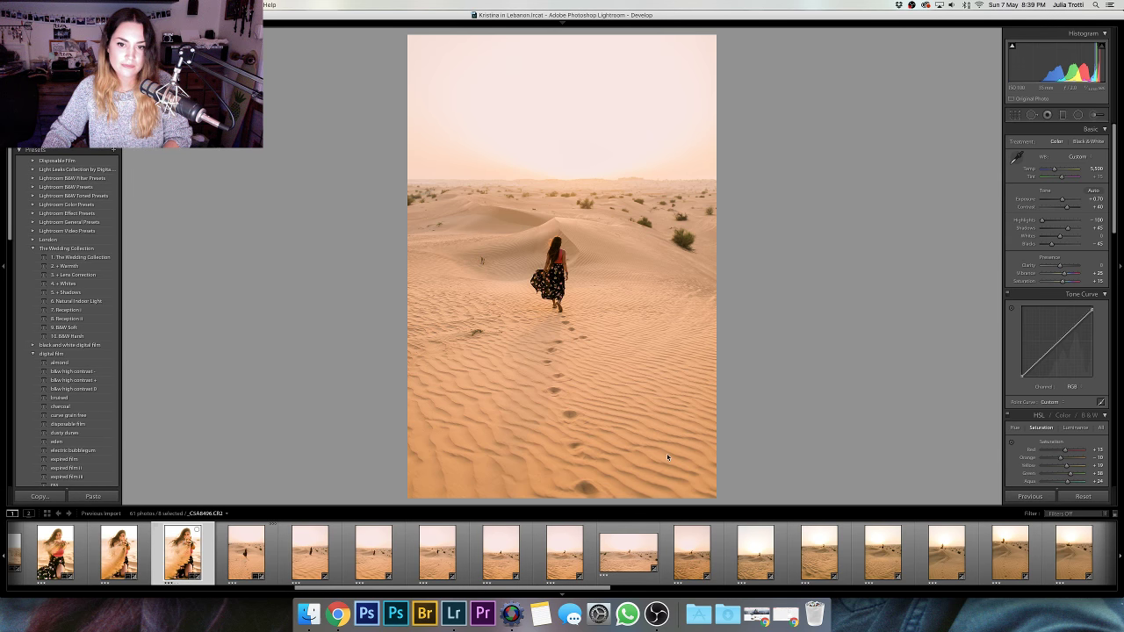
key(Right)
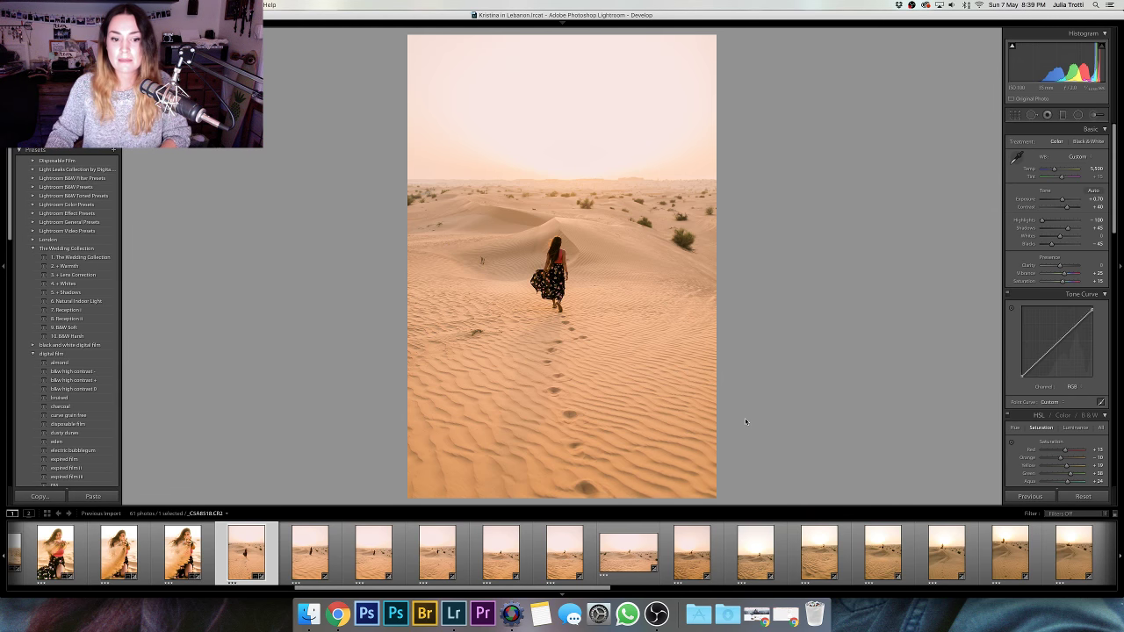
- Straighten the next dune-walk photo, of the woman standing among the dunes, by about 1.67 degrees and fine-tune the rotation
key(Right)
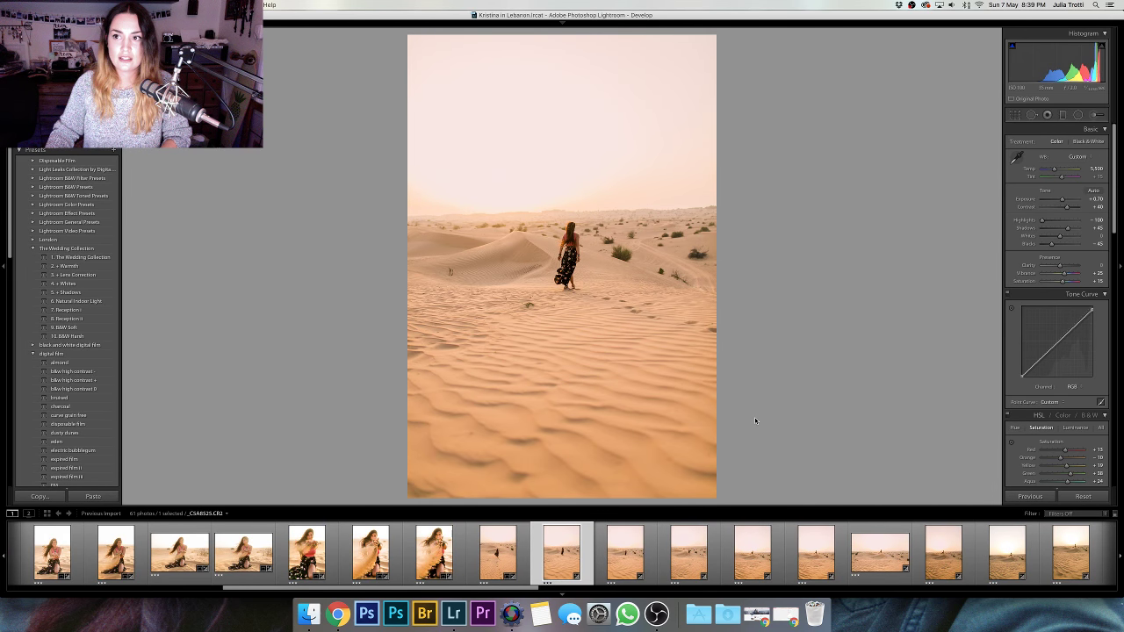
key(r)
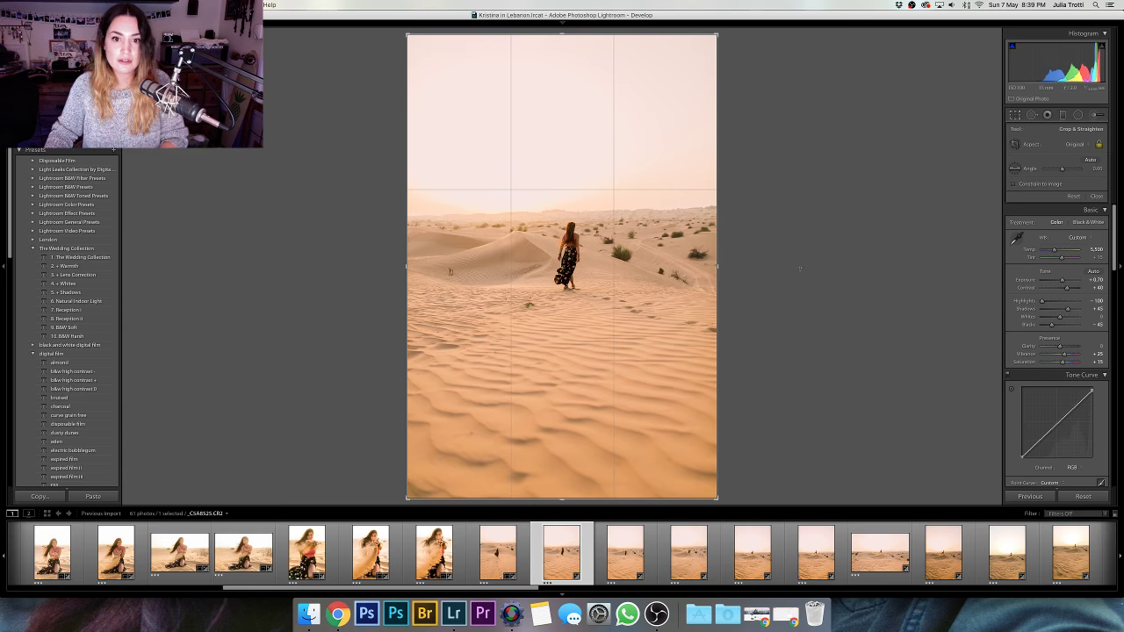
drag(790, 243, 792, 251)
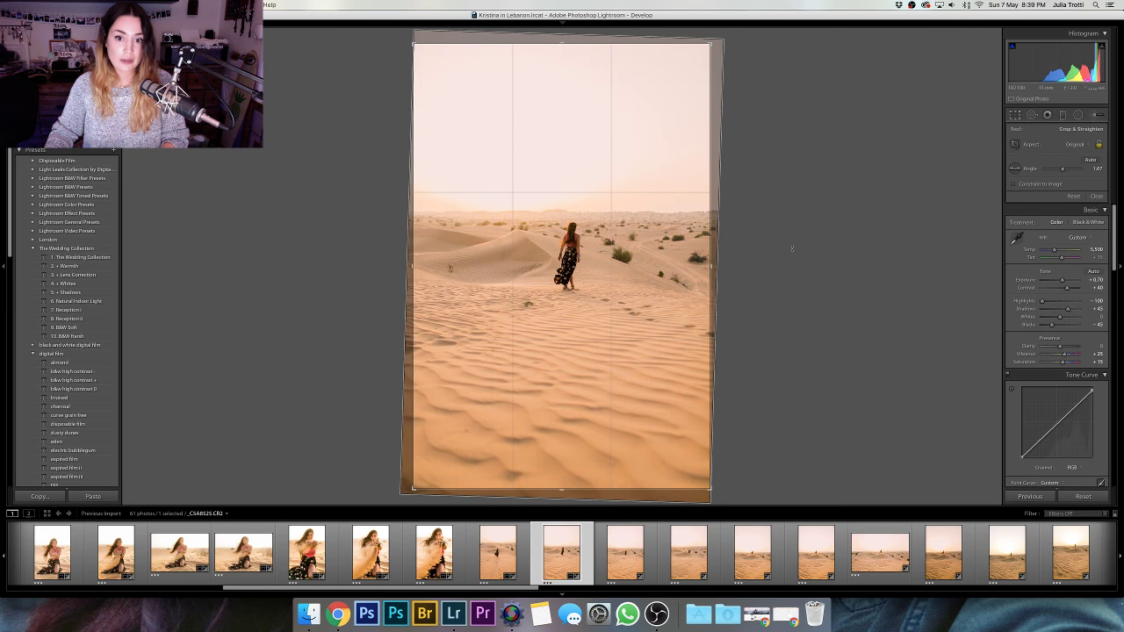
key(Return)
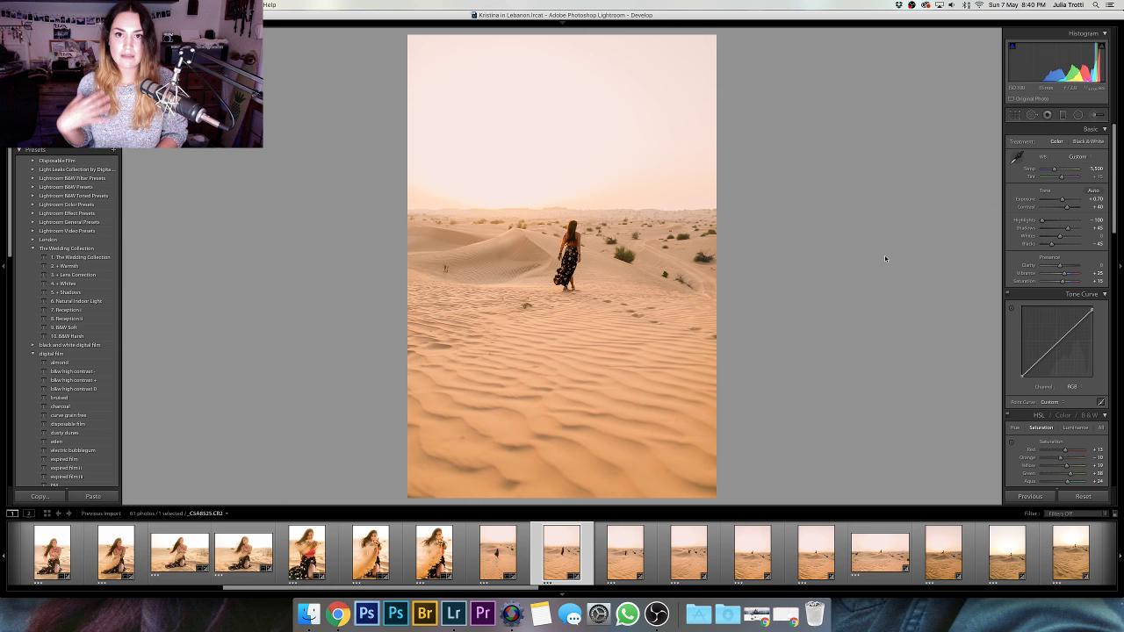
key(r)
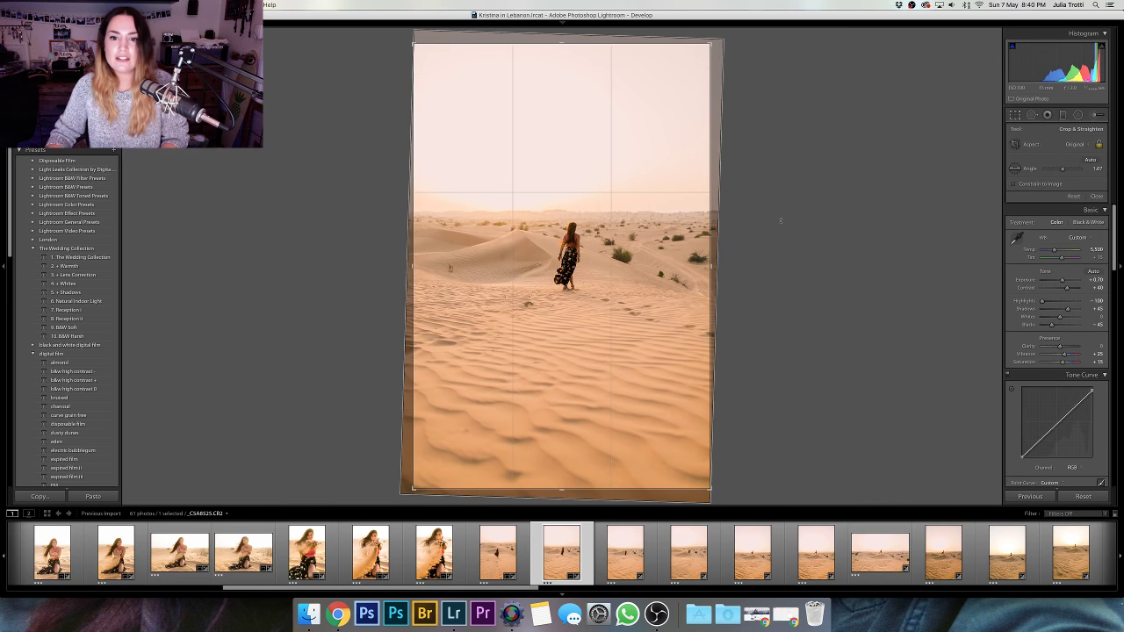
drag(779, 221, 781, 222)
key(Return)
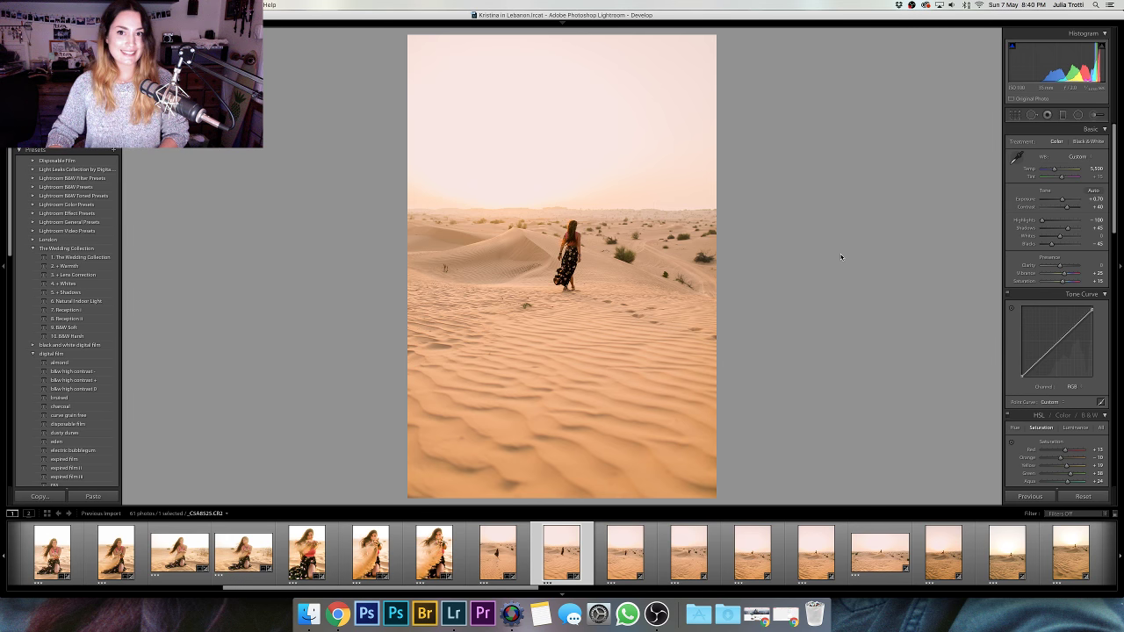
- Straighten the following photo, of the woman with outstretched arms, by about -0.52 degrees
key(Right)
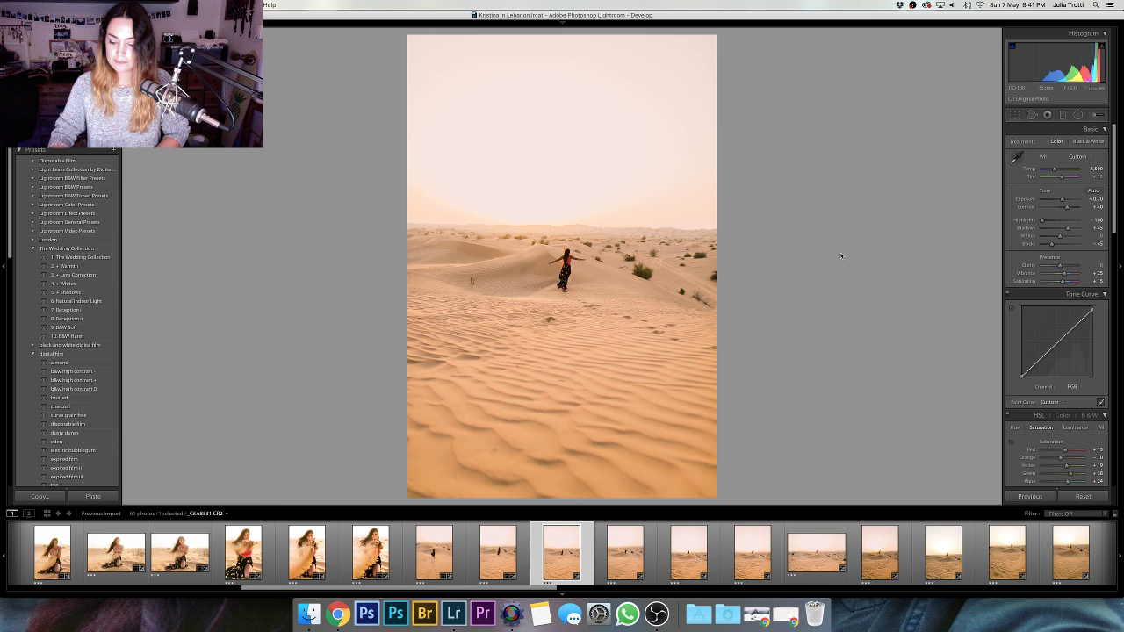
key(r)
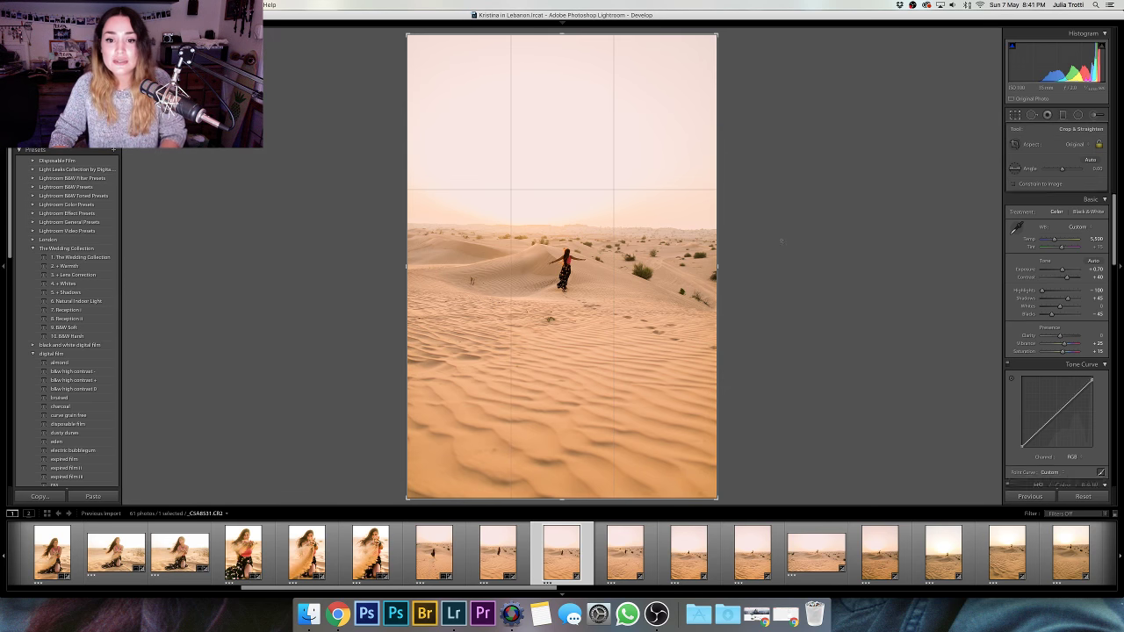
drag(800, 262, 801, 260)
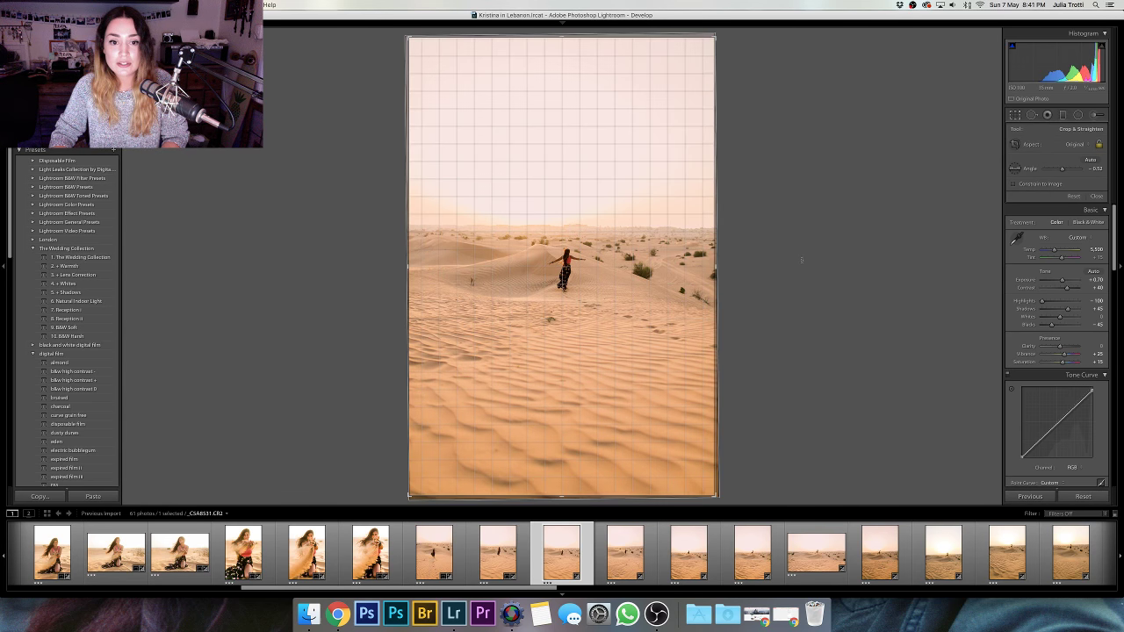
key(Return)
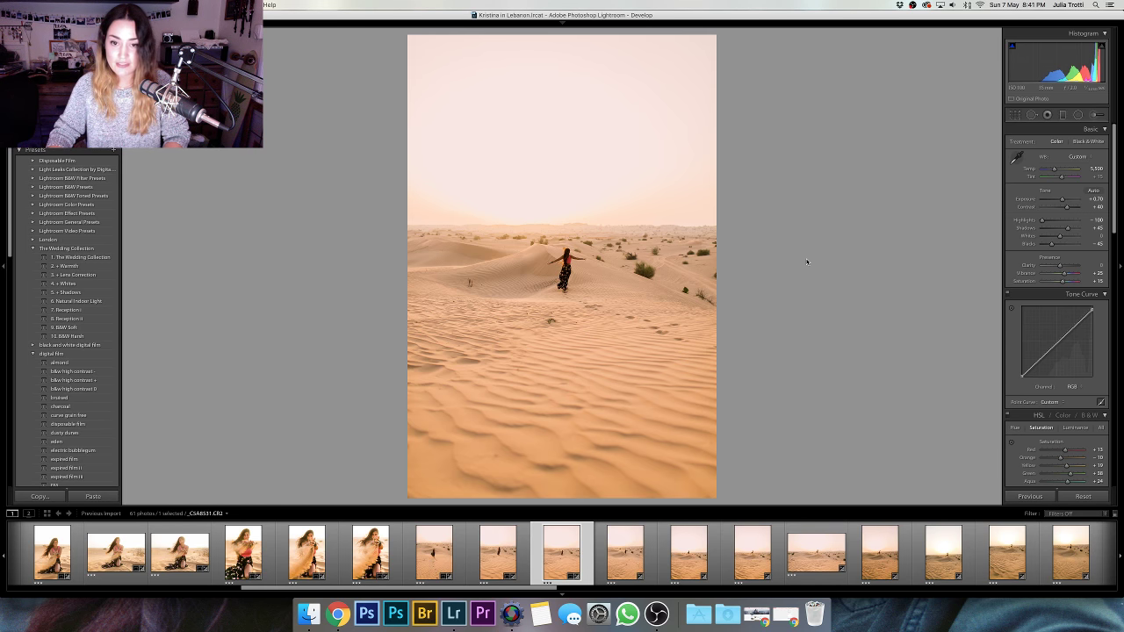
- Straighten the next photo, of the woman walking up the dune ridge, by about 1.11 degrees
key(Right)
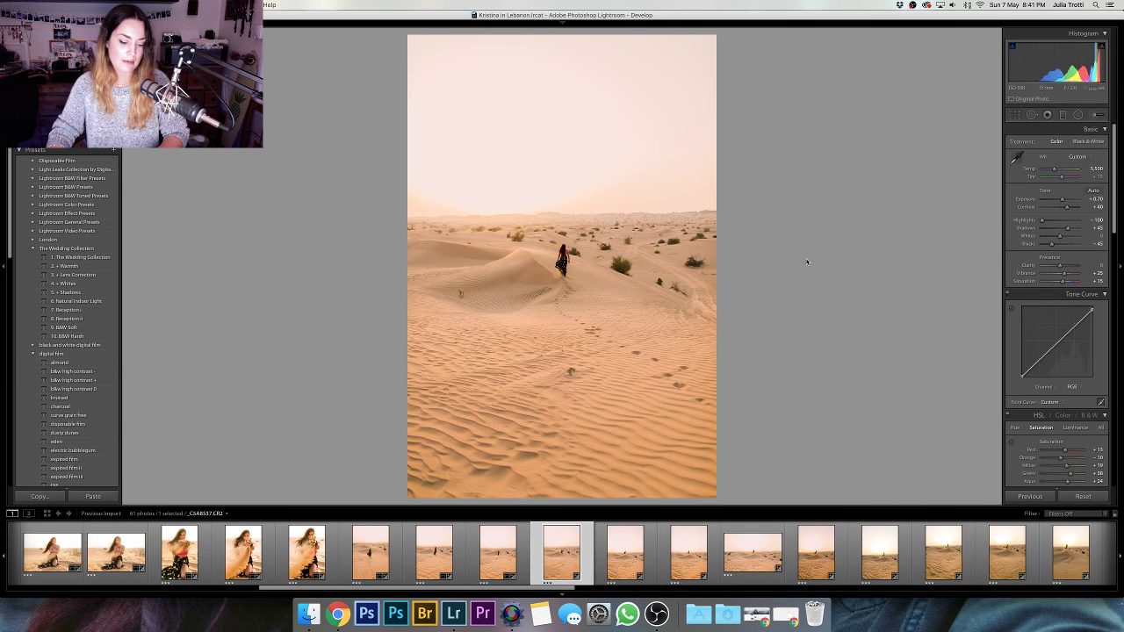
key(r)
drag(806, 261, 830, 231)
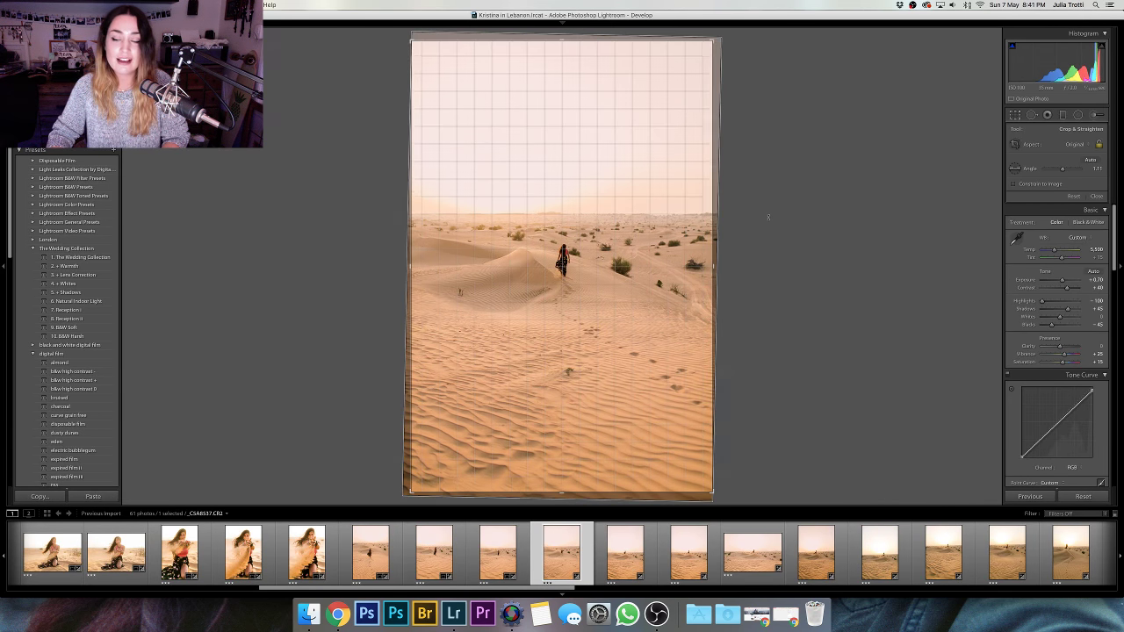
key(Return)
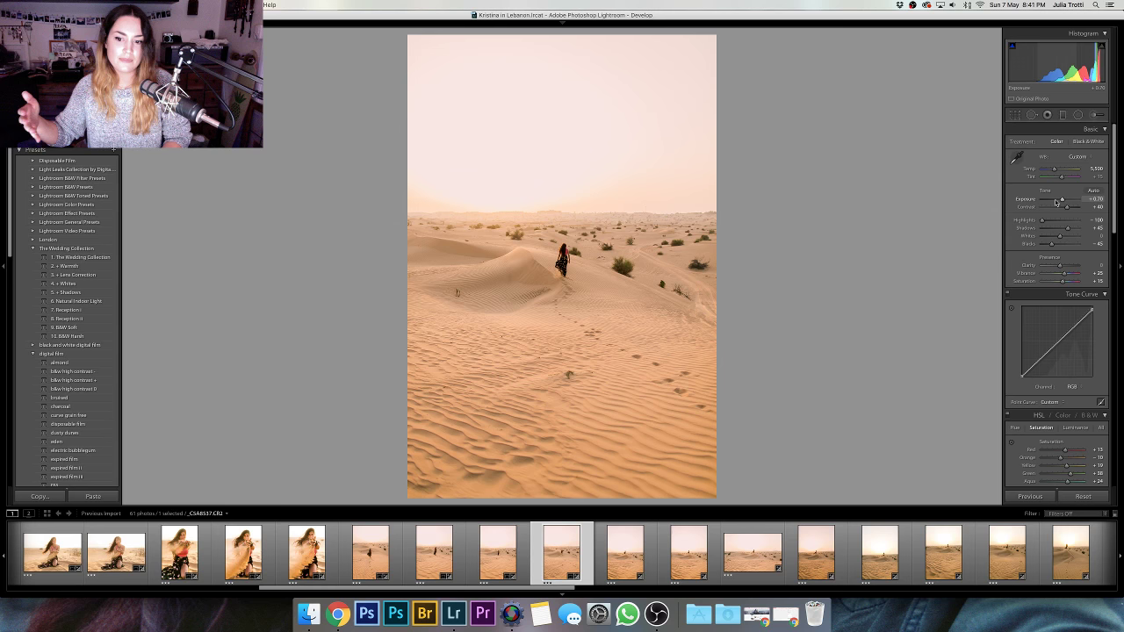
- Set the dune-ridge photo's exposure to +0.90 and fine-tune its straightening
drag(1056, 202, 1056, 203)
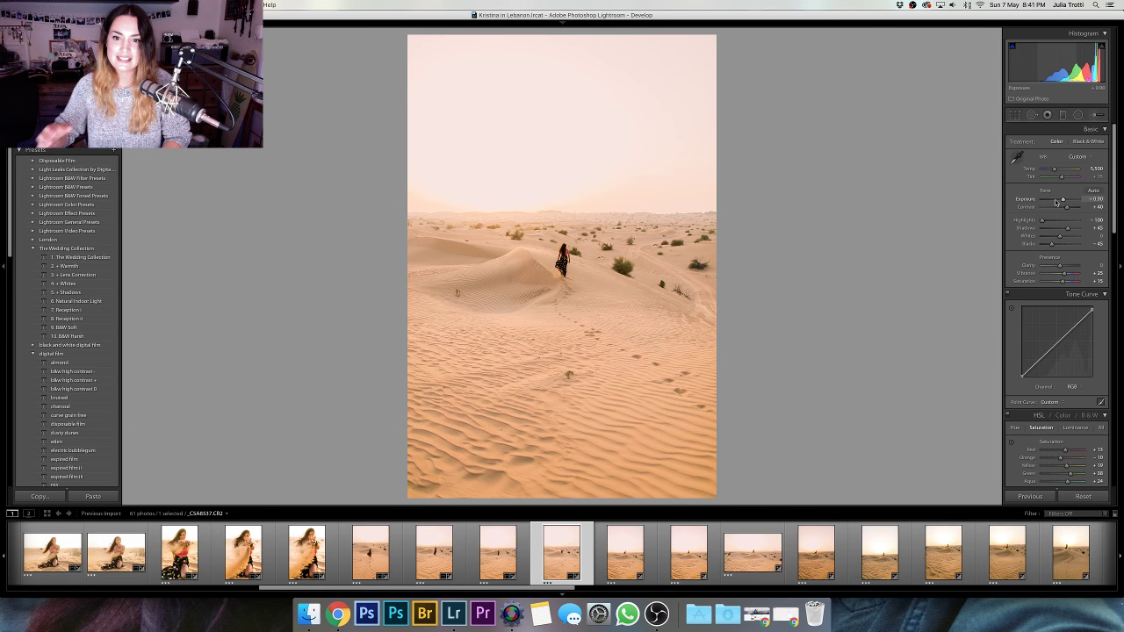
key(r)
drag(834, 206, 835, 227)
key(Return)
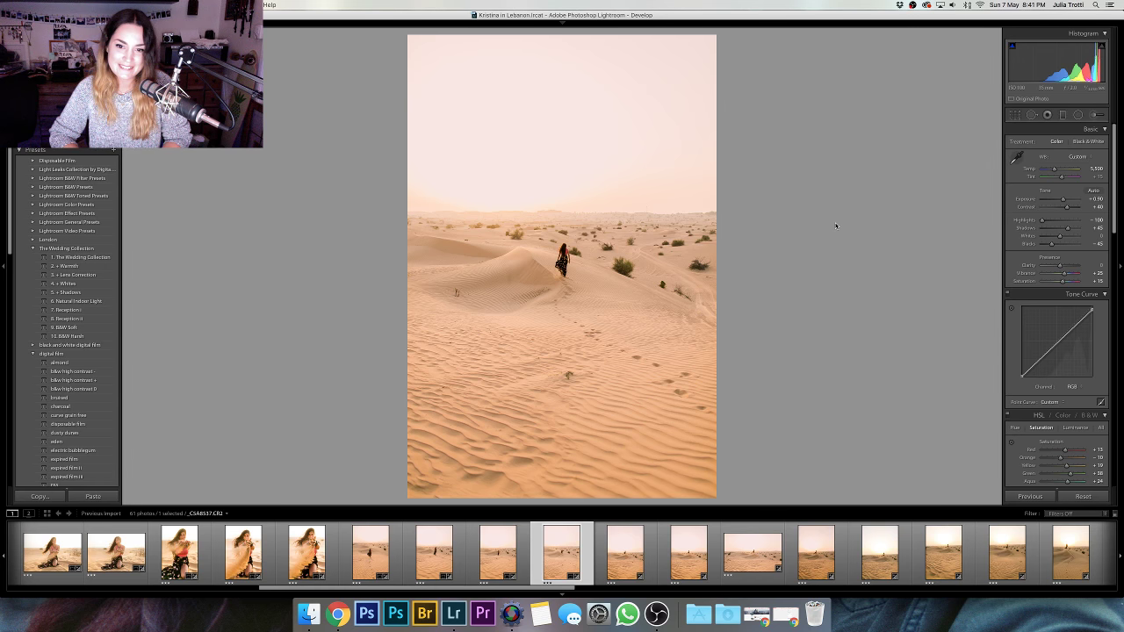
- Straighten the next photo, of the woman on the dune crest, by 0.22 degrees and crop it tighter, trimming the sky
key(Right)
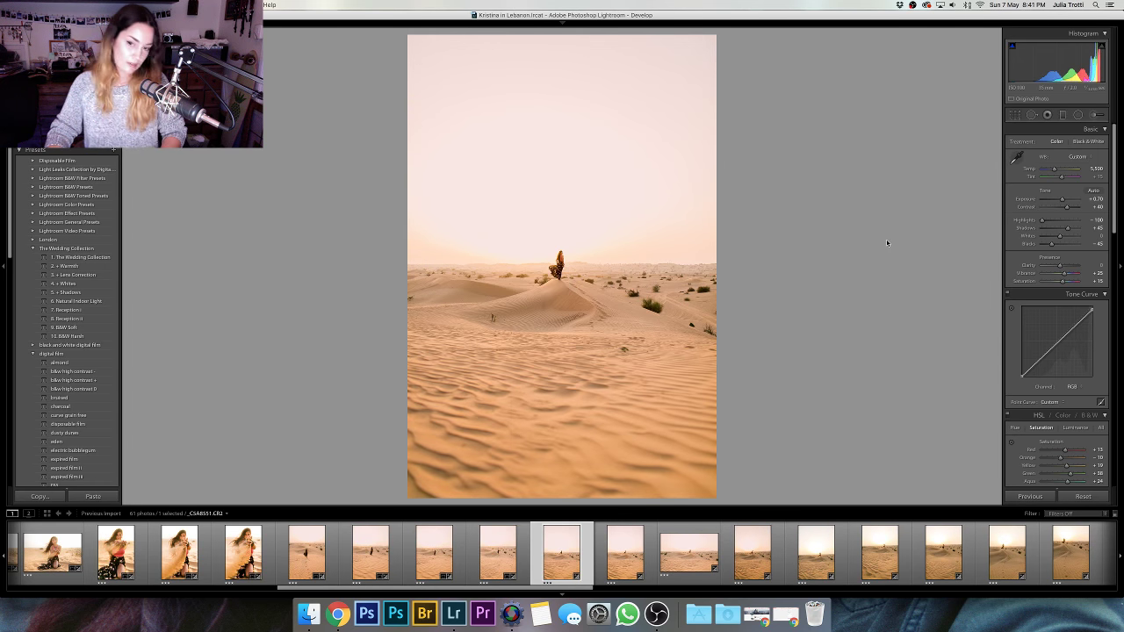
key(r)
click(771, 205)
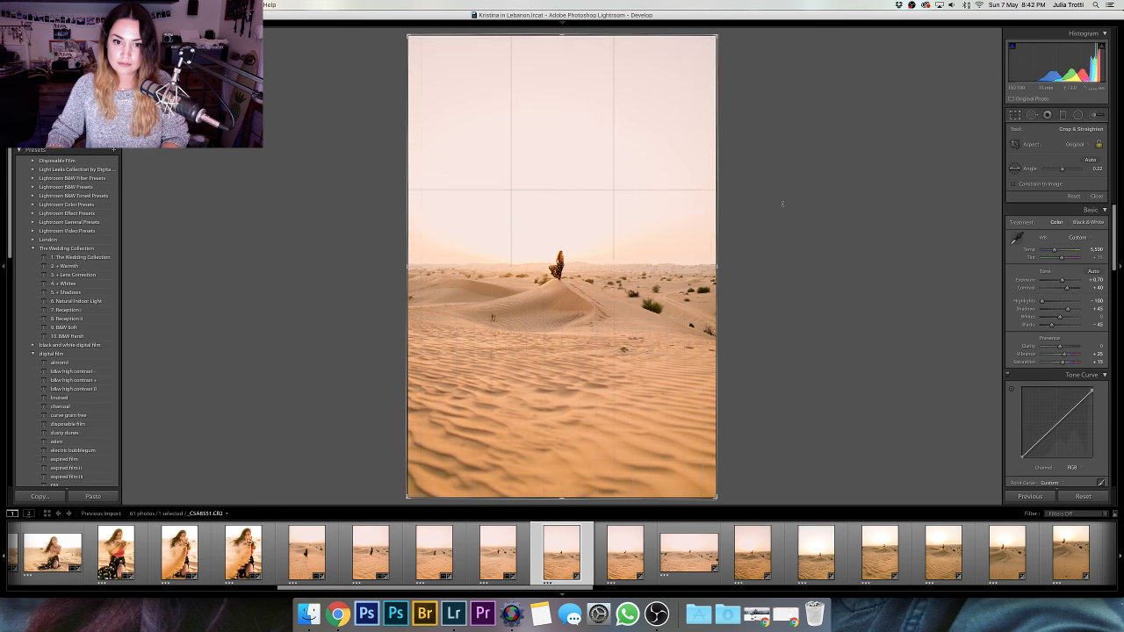
key(r)
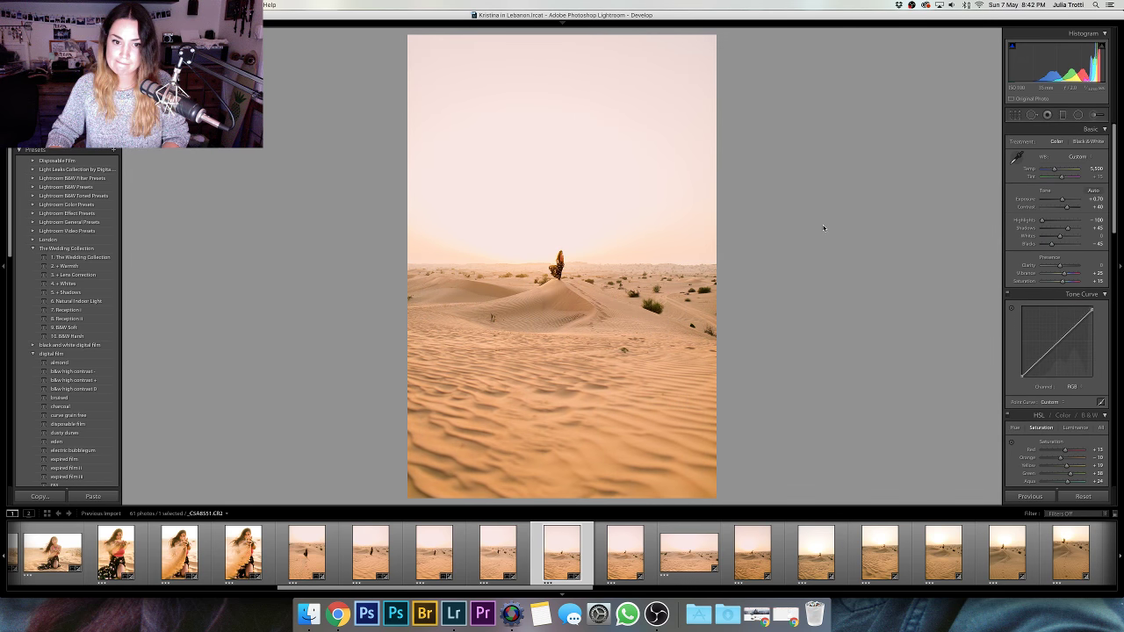
key(r)
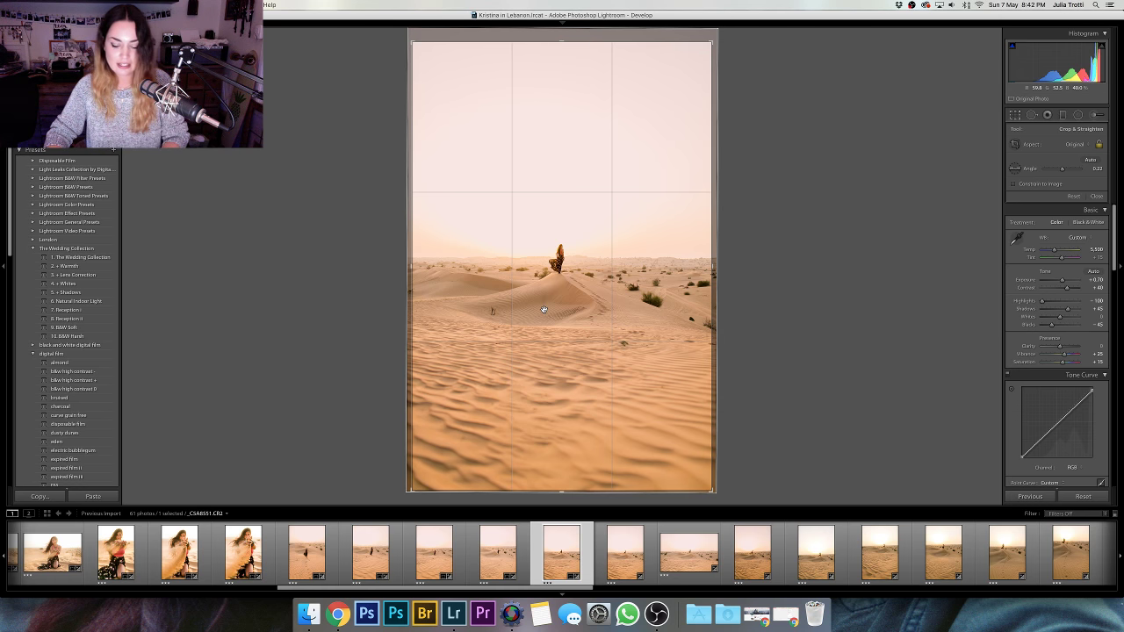
key(r)
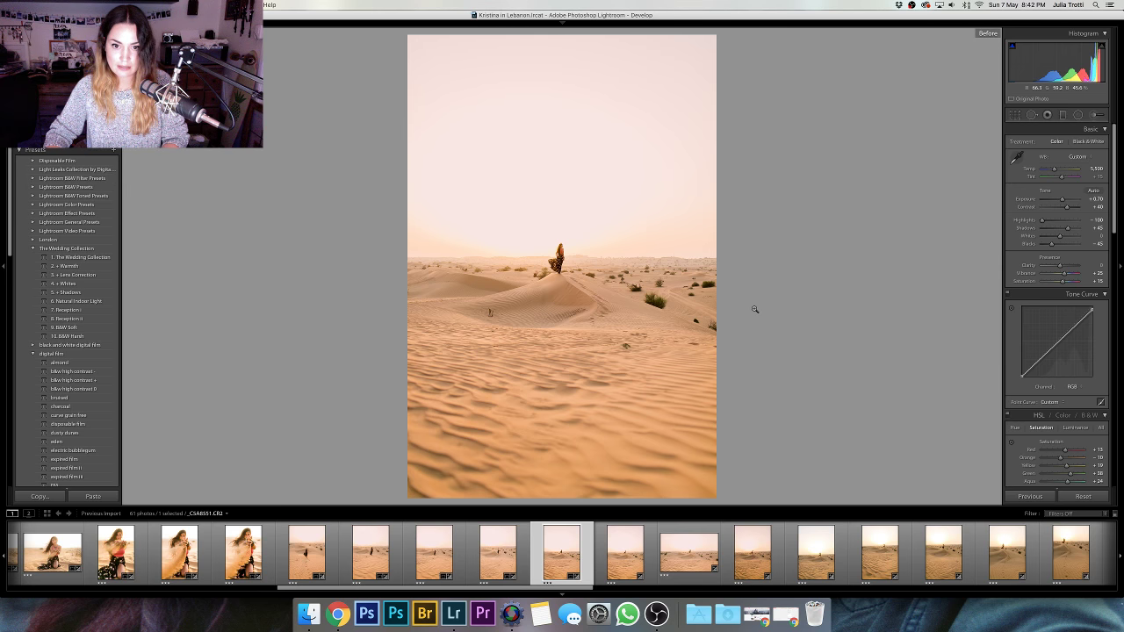
- Set clarity to +15 on the dune-crest photo, comparing it with the unedited version before and after the change
key(backslash)
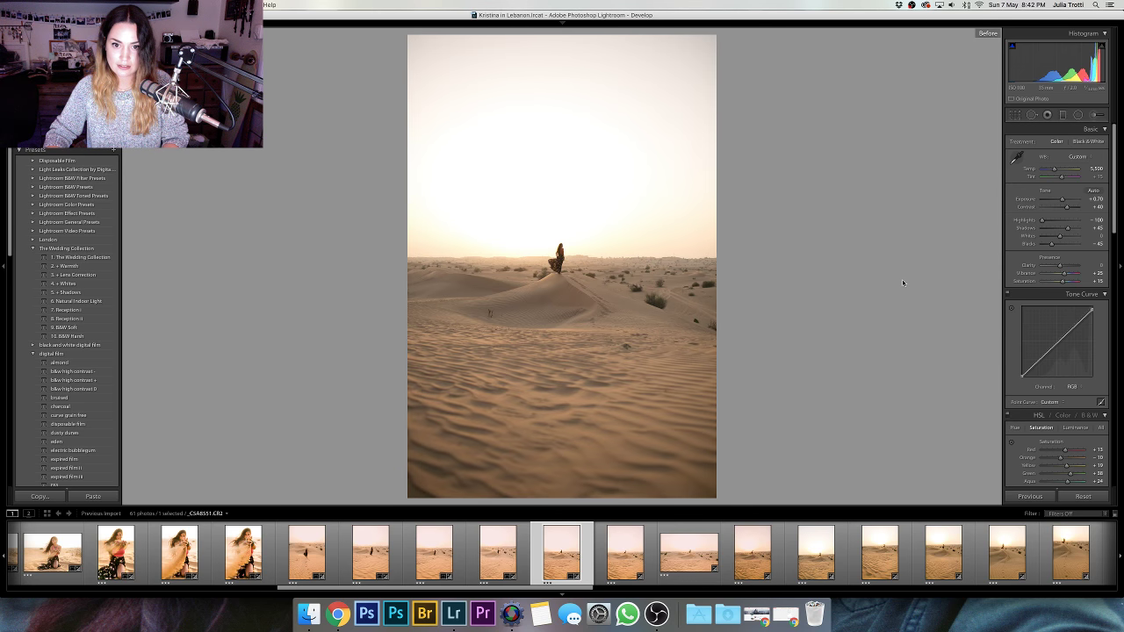
key(backslash)
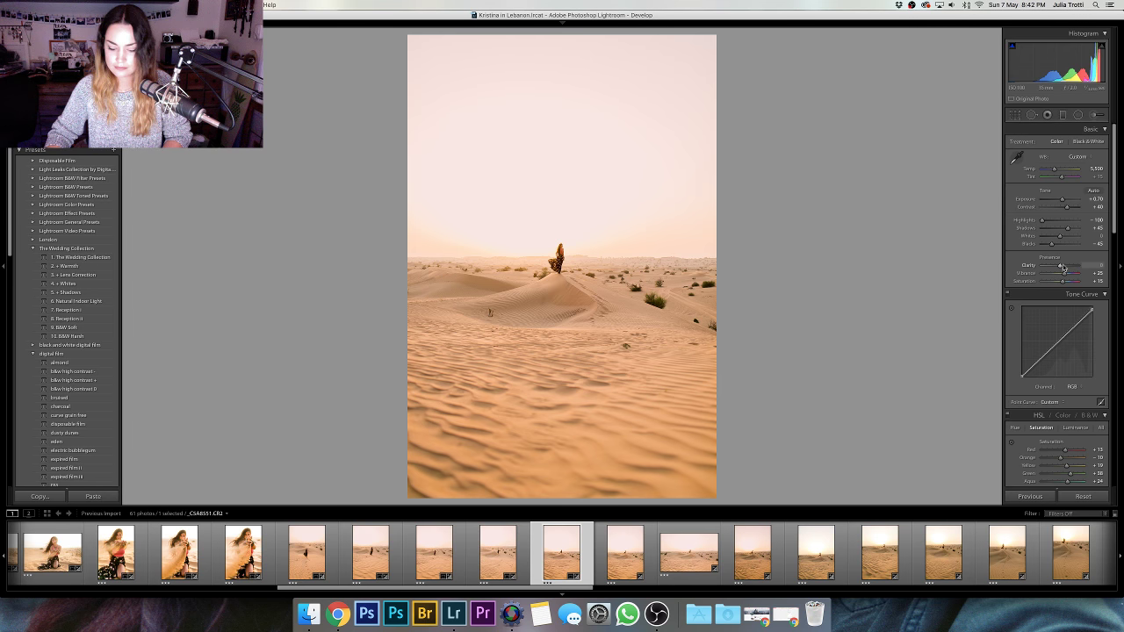
drag(1061, 267, 1065, 267)
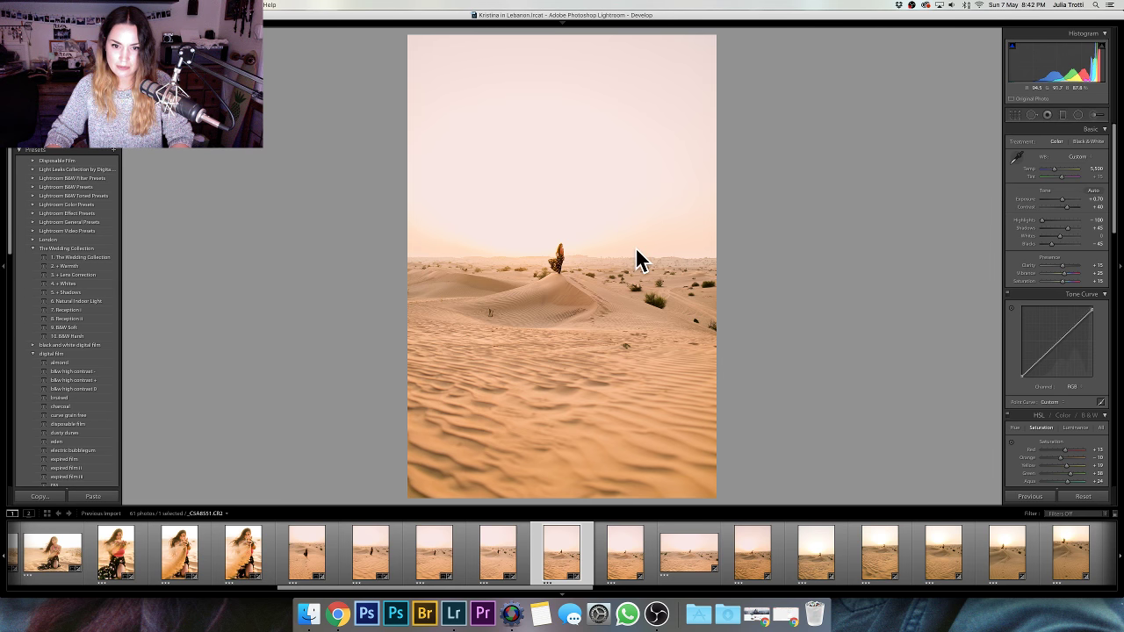
key(backslash)
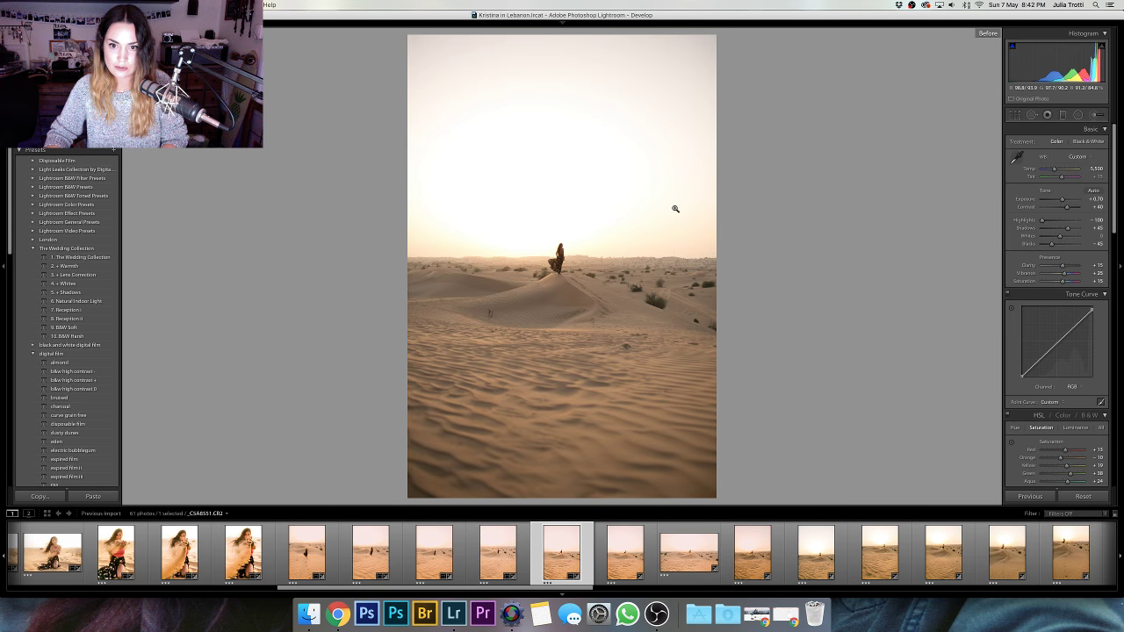
key(backslash)
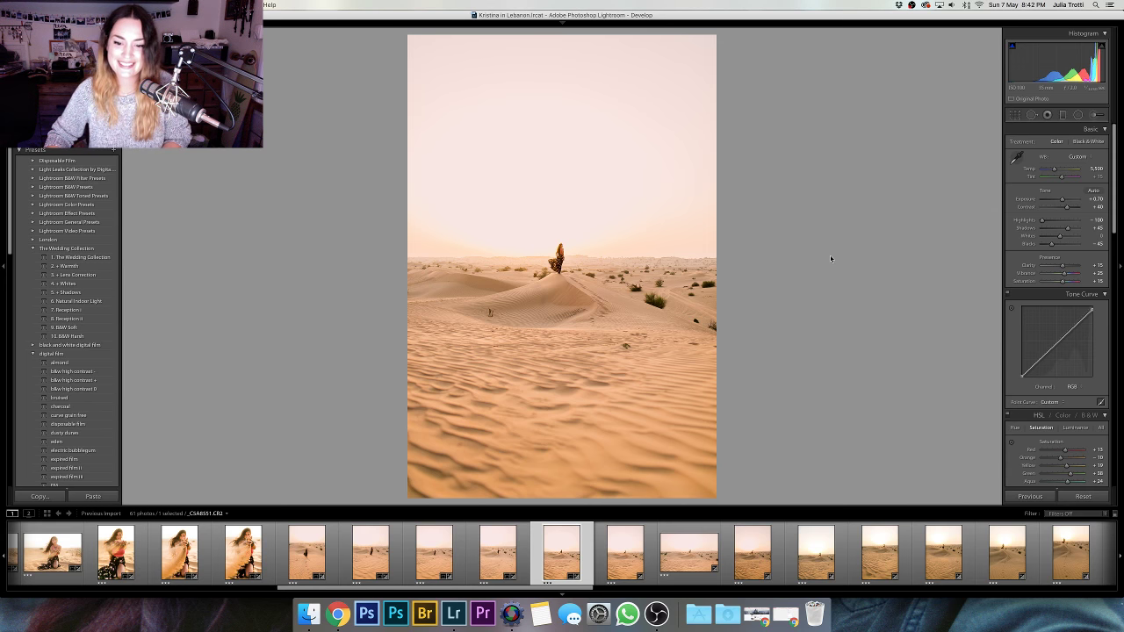
- Straighten the next vertical dune-crest photo by 0.20 degrees and crop it slightly tighter, trimming the sky
key(Right)
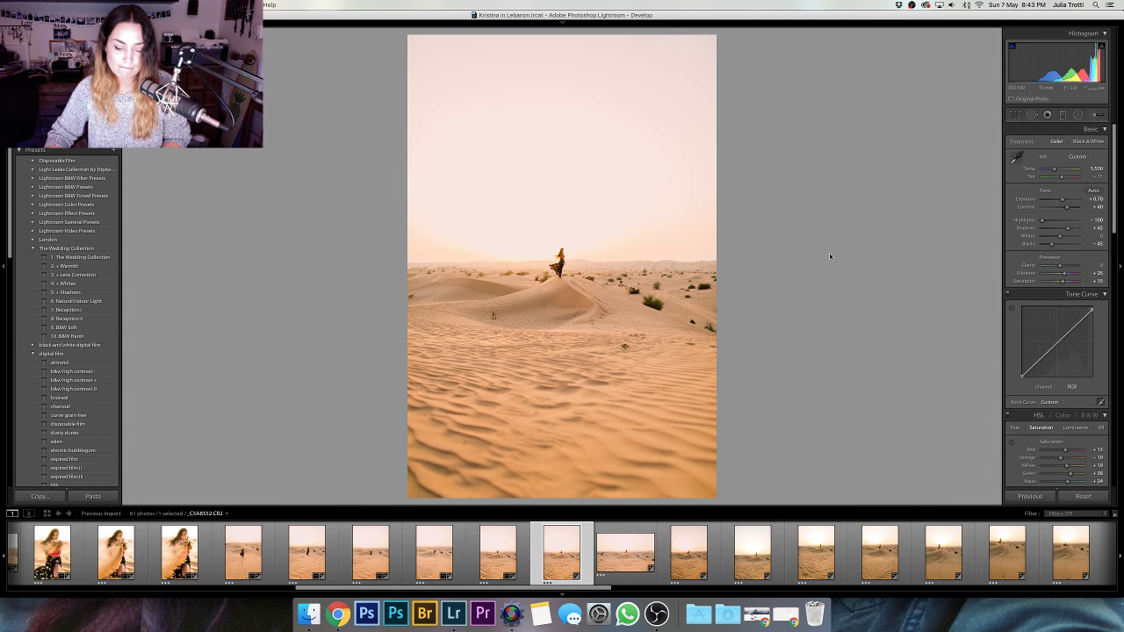
key(r)
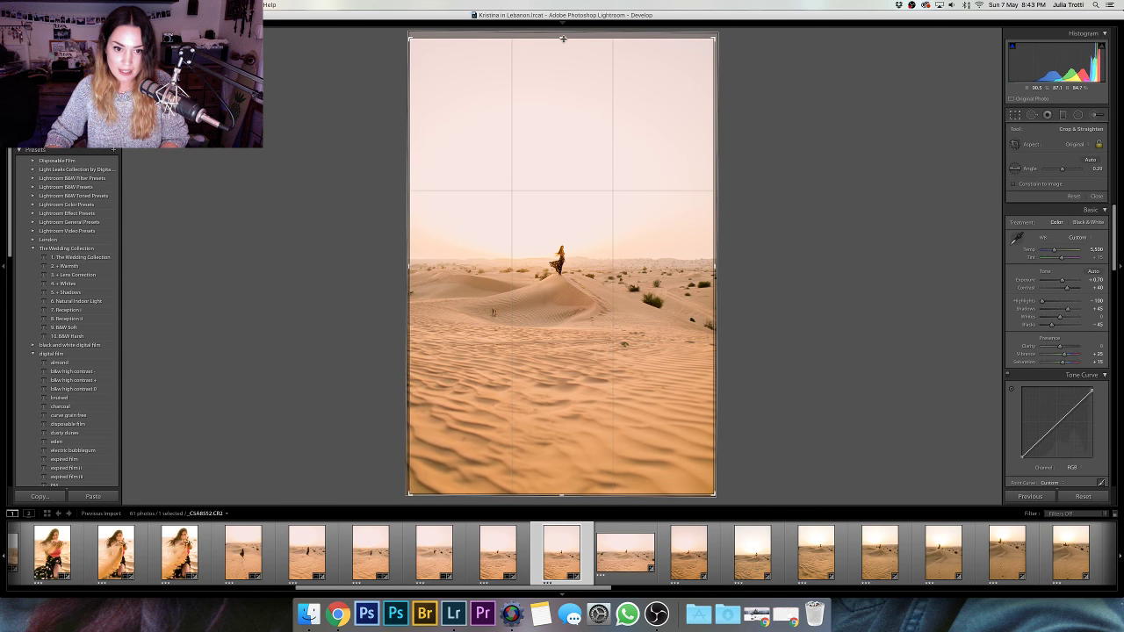
key(r)
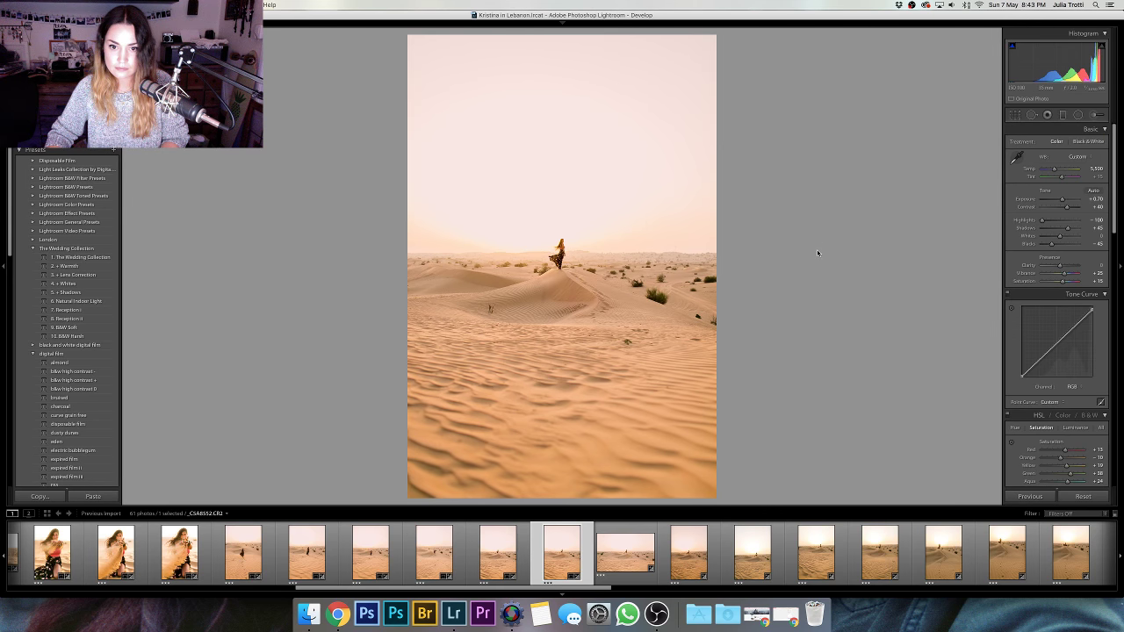
- On the horizontal dune-crest photo, set exposure to -0.10, orange hue to -19 and yellow hue to -11
key(Right)
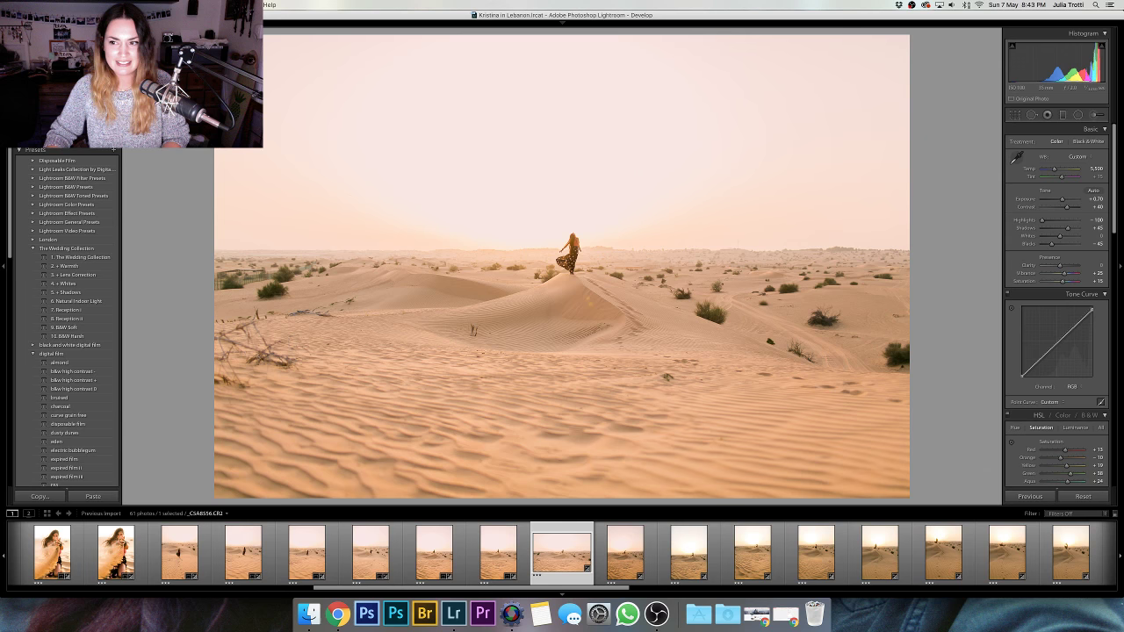
double_click(1062, 200)
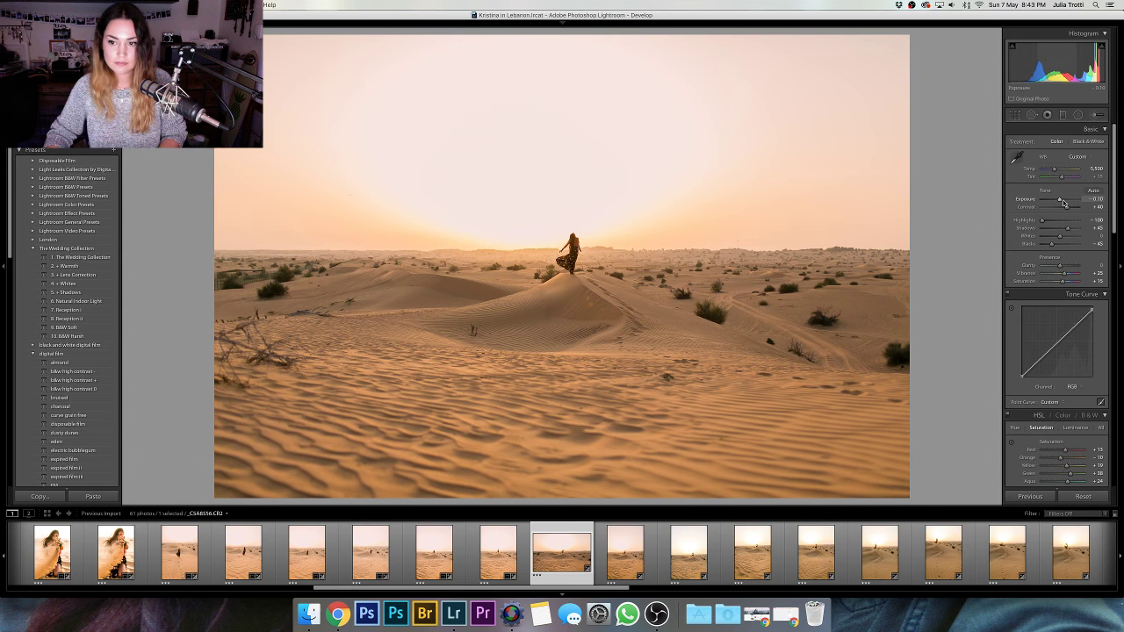
click(1015, 427)
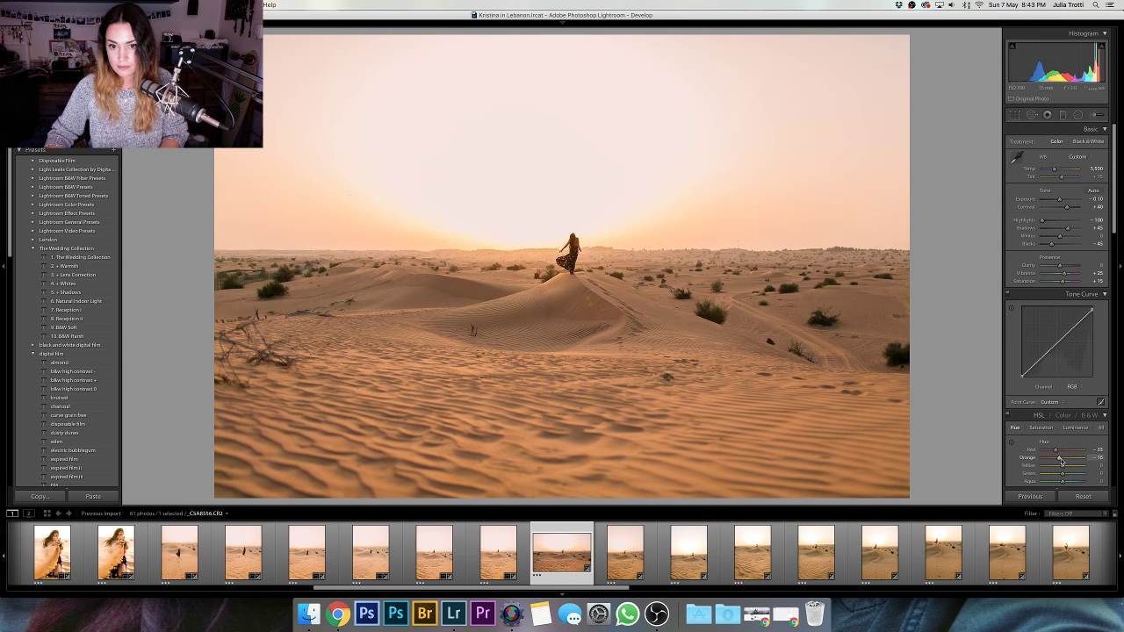
drag(1061, 459, 1060, 470)
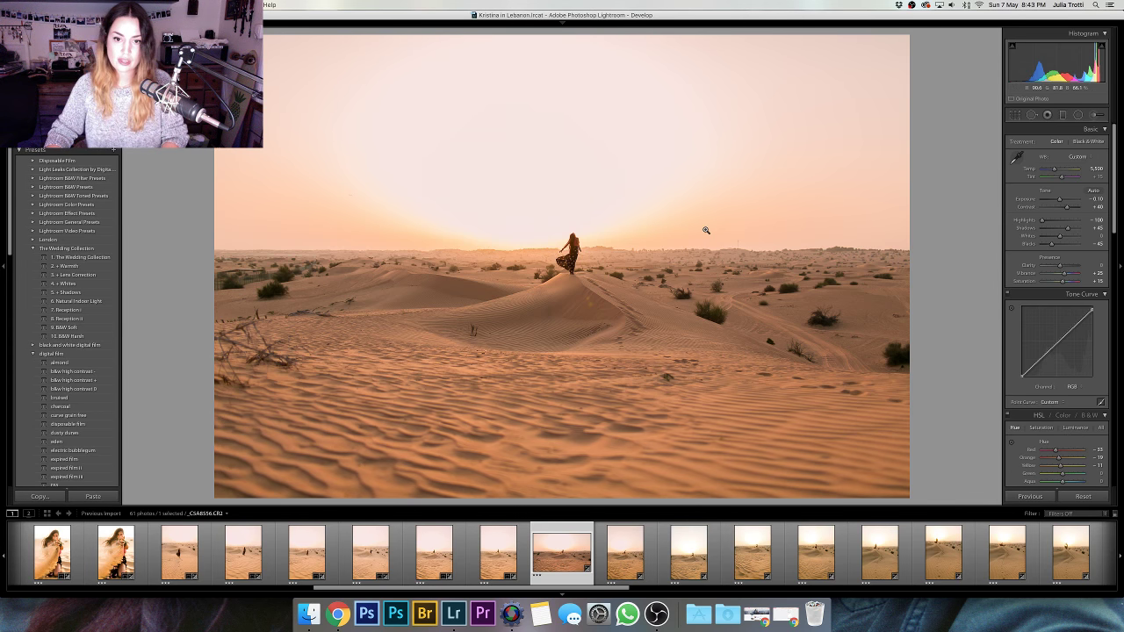
- Compare the horizontal dune-crest photo with its unedited version, dismiss the mail notification, and go back to the previous photo
key(backslash)
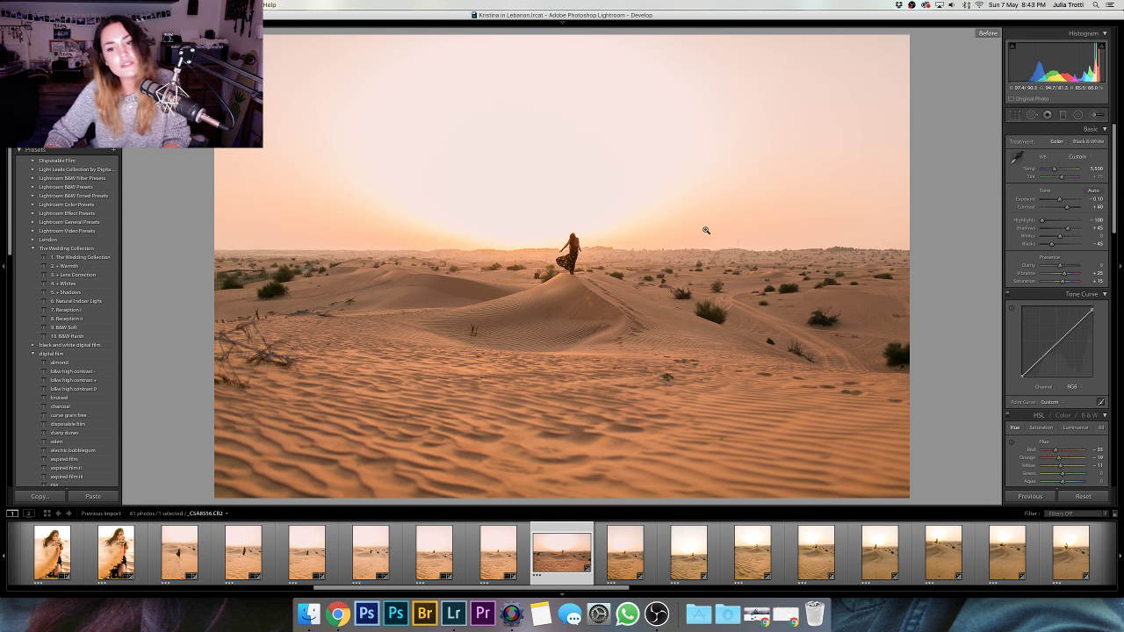
key(backslash)
key(backslash)
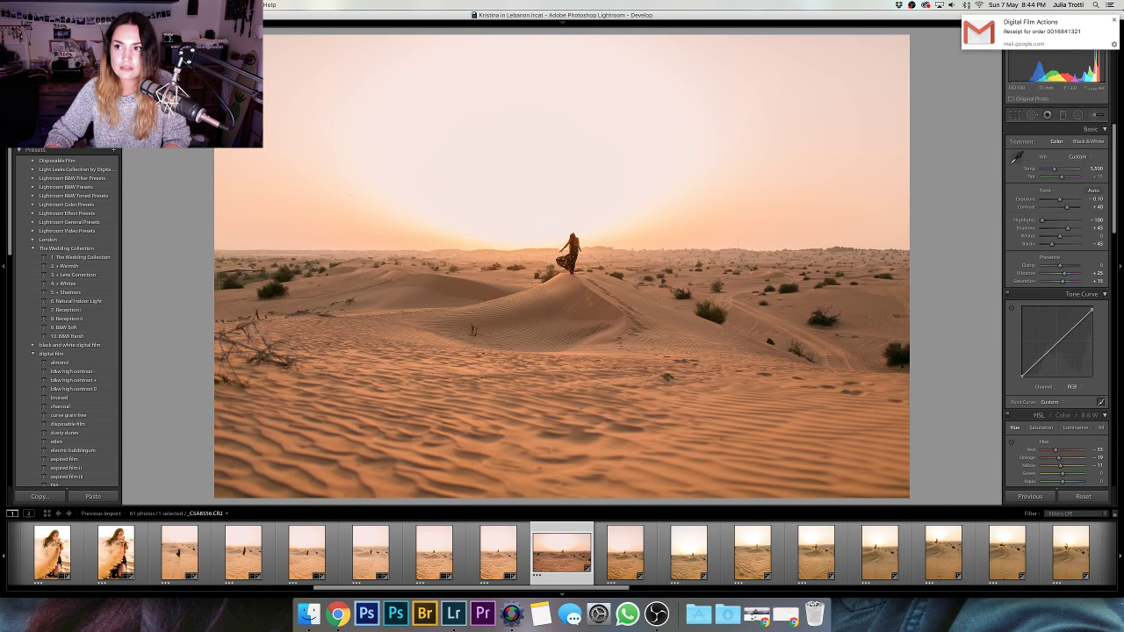
click(1105, 20)
key(Left)
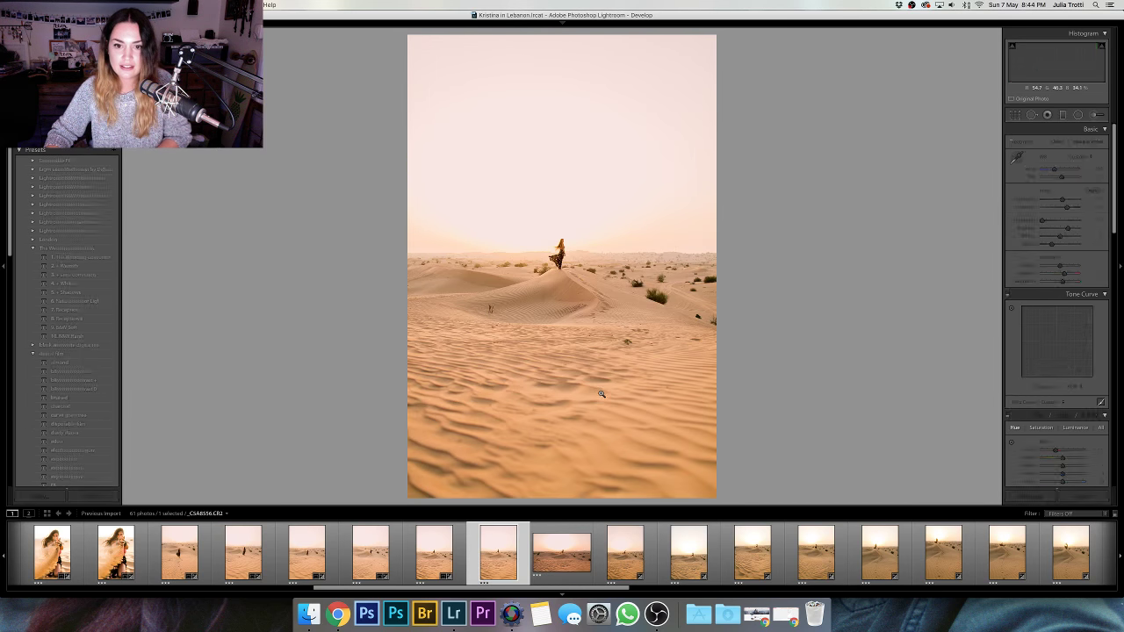
- On the horizontal dune-crest photo, dismiss the mail notification, lower the tone curve's white point slightly, and compare with the unedited version
key(Right)
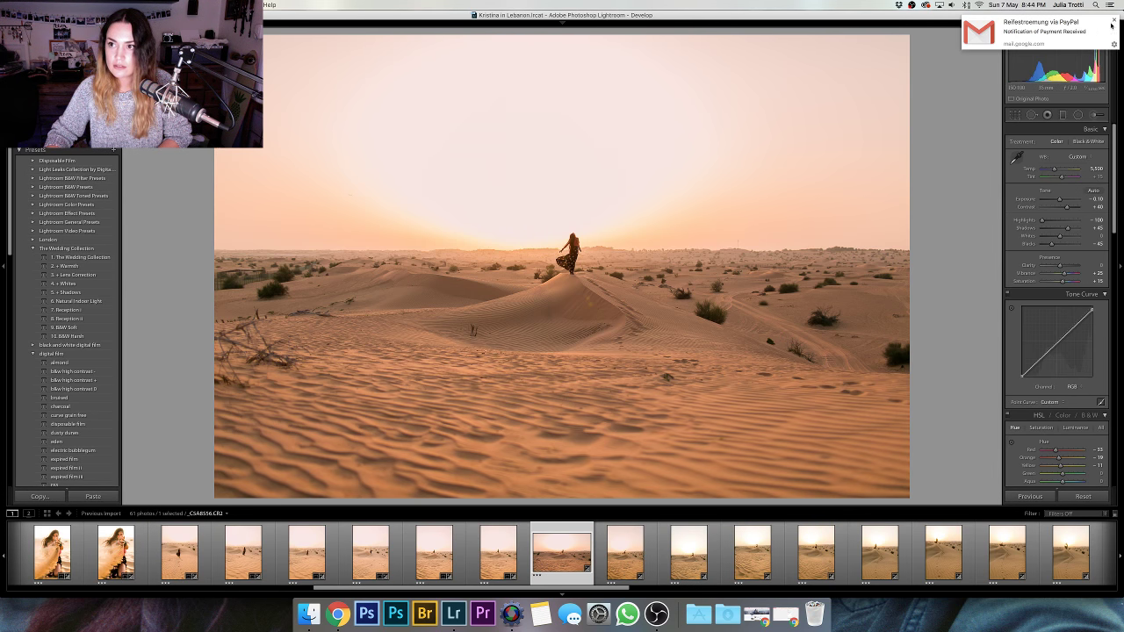
click(1114, 23)
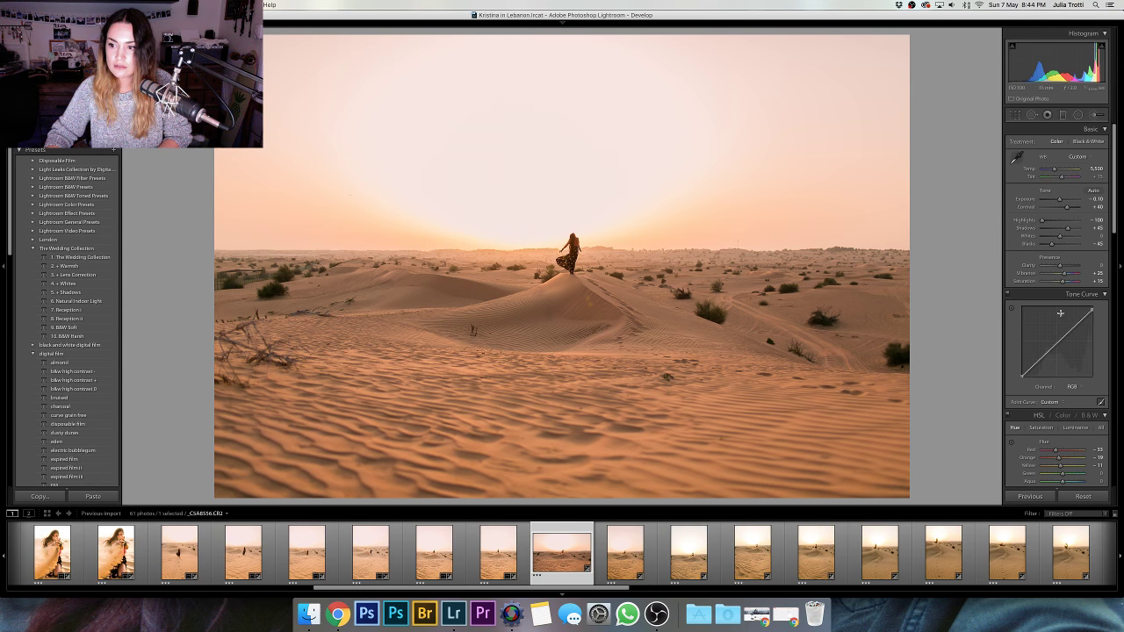
mouse_move(1091, 309)
mouse_down()
mouse_move(1091, 321)
mouse_move(1091, 311)
mouse_up()
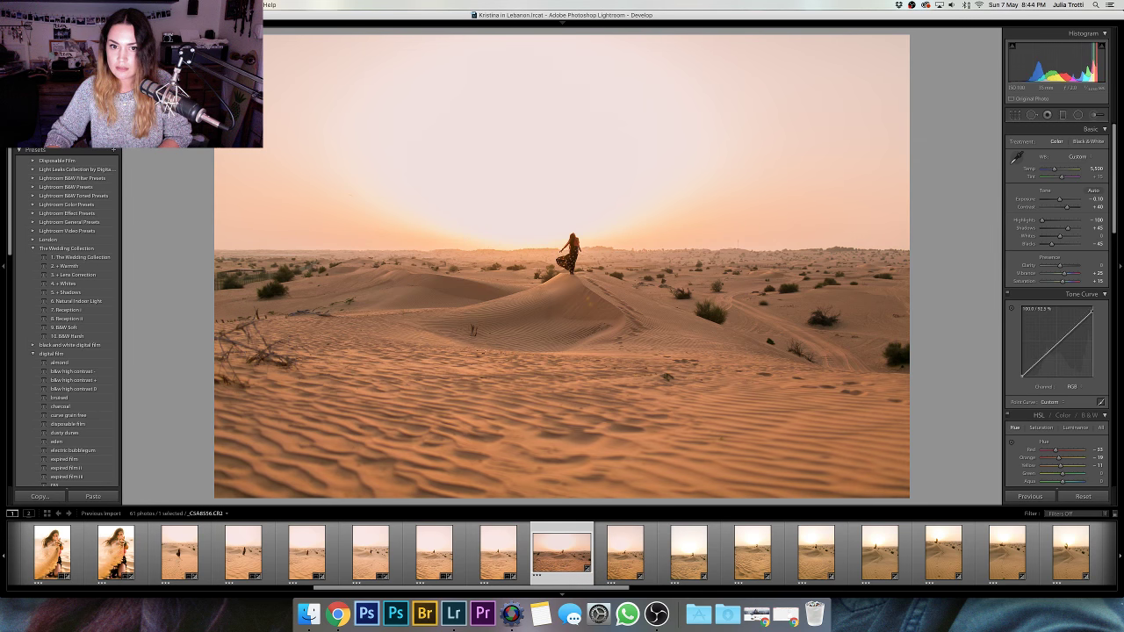
key(backslash)
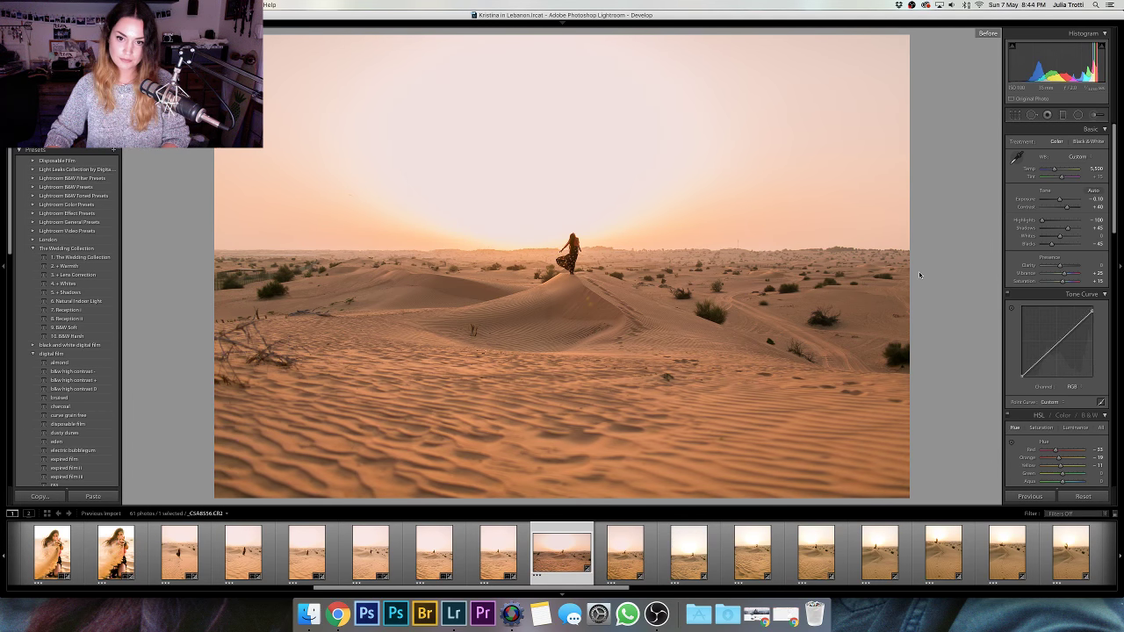
- Crop the horizontal dune-crest photo slightly tighter, trimming its left side so the woman sits nearer the centre
key(r)
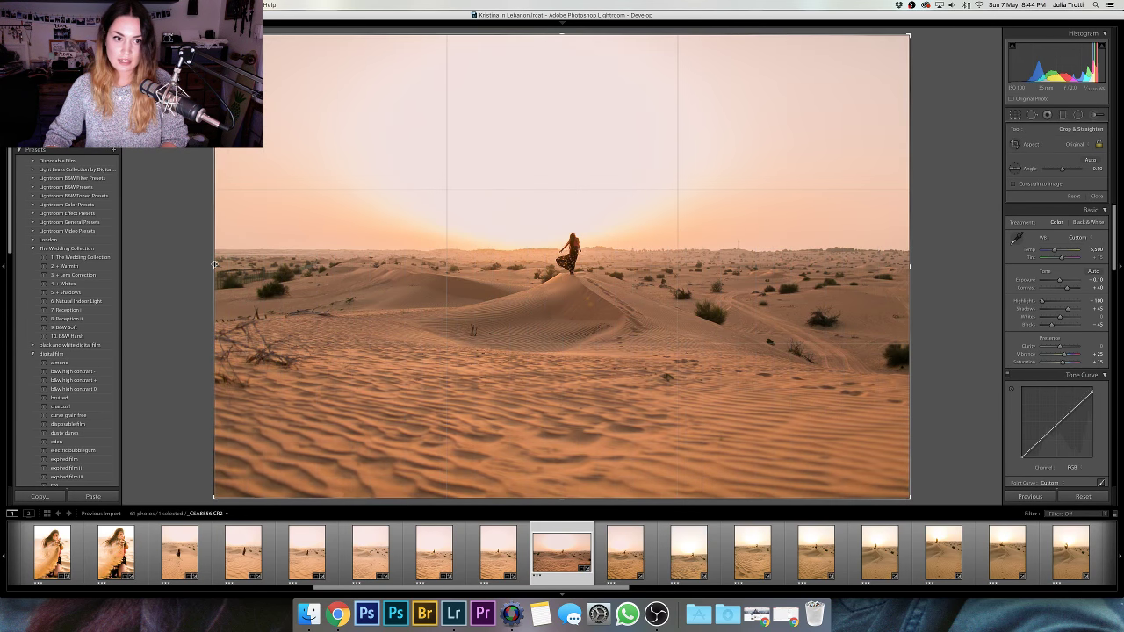
drag(215, 264, 235, 264)
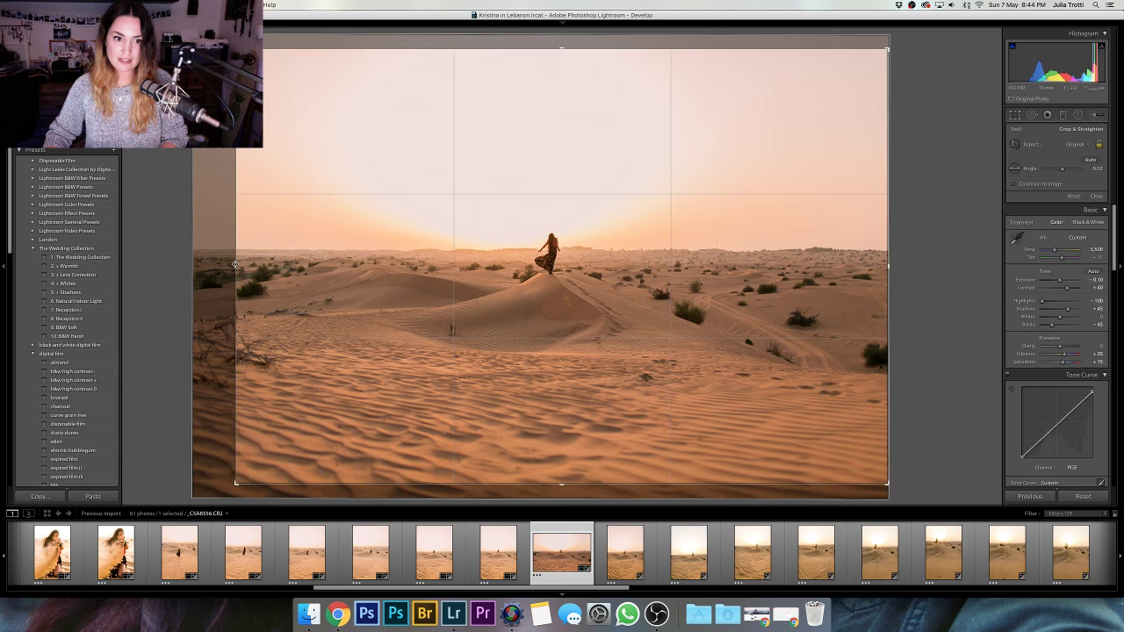
key(r)
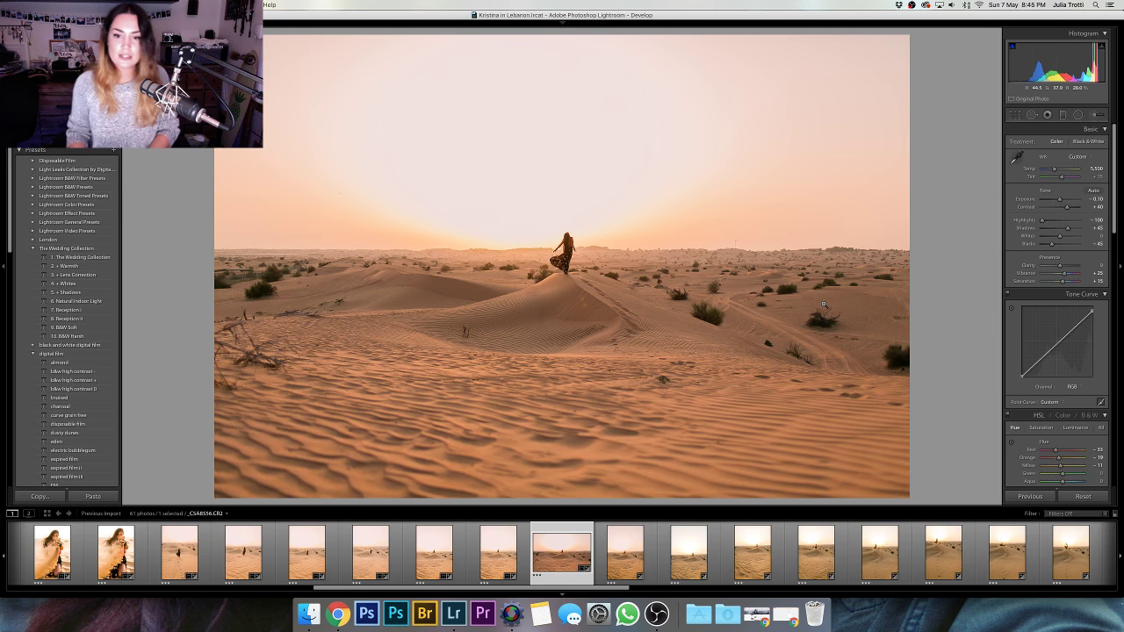
- Straighten the horizon of the next vertical dune-crest photo
key(Right)
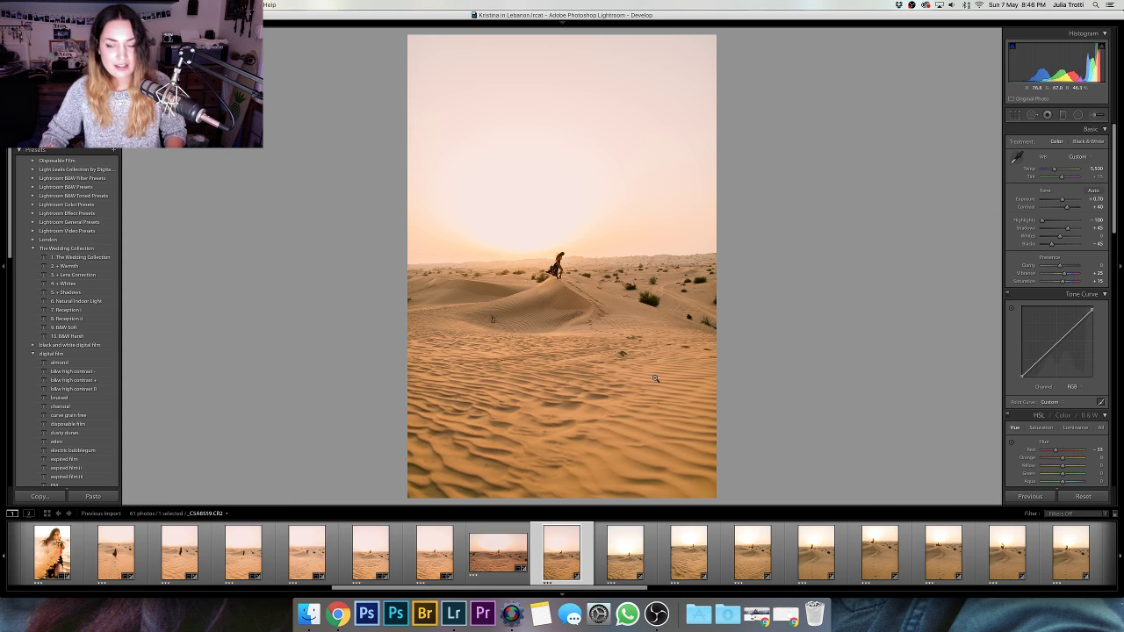
key(r)
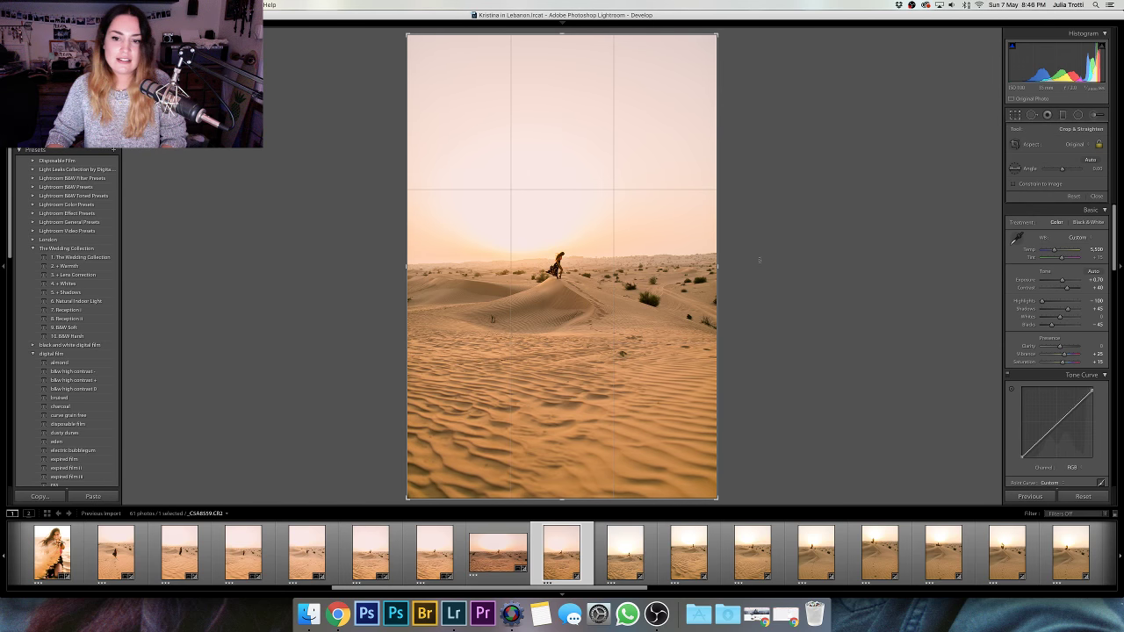
key(Return)
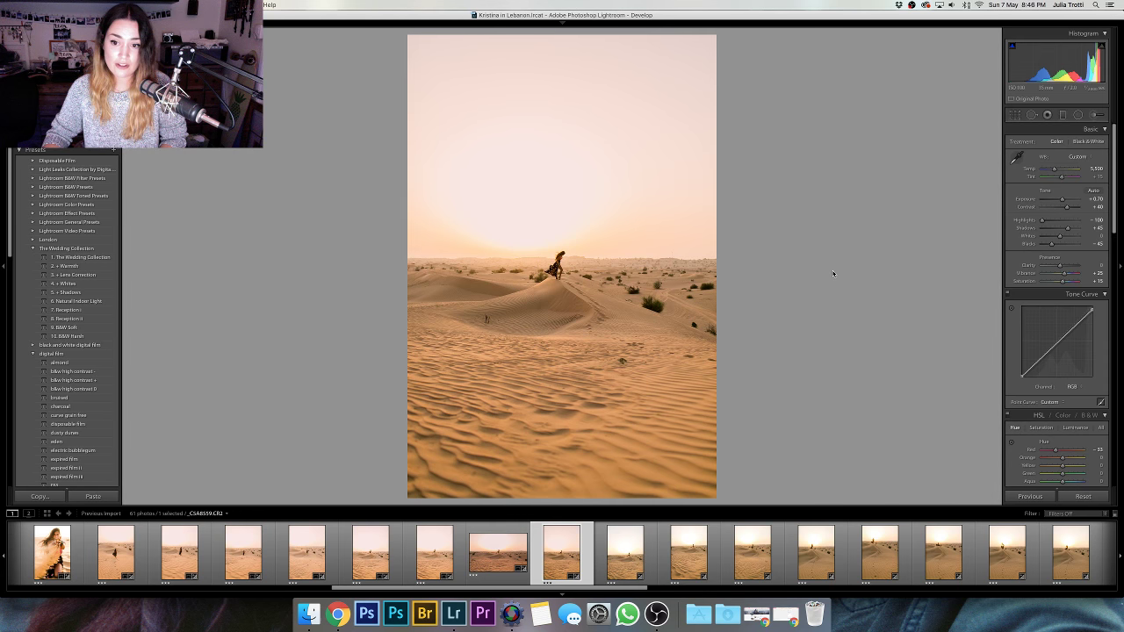
- Select the straightened photo and the following 13 dune photos, and synchronize its develop settings across them
click(620, 563)
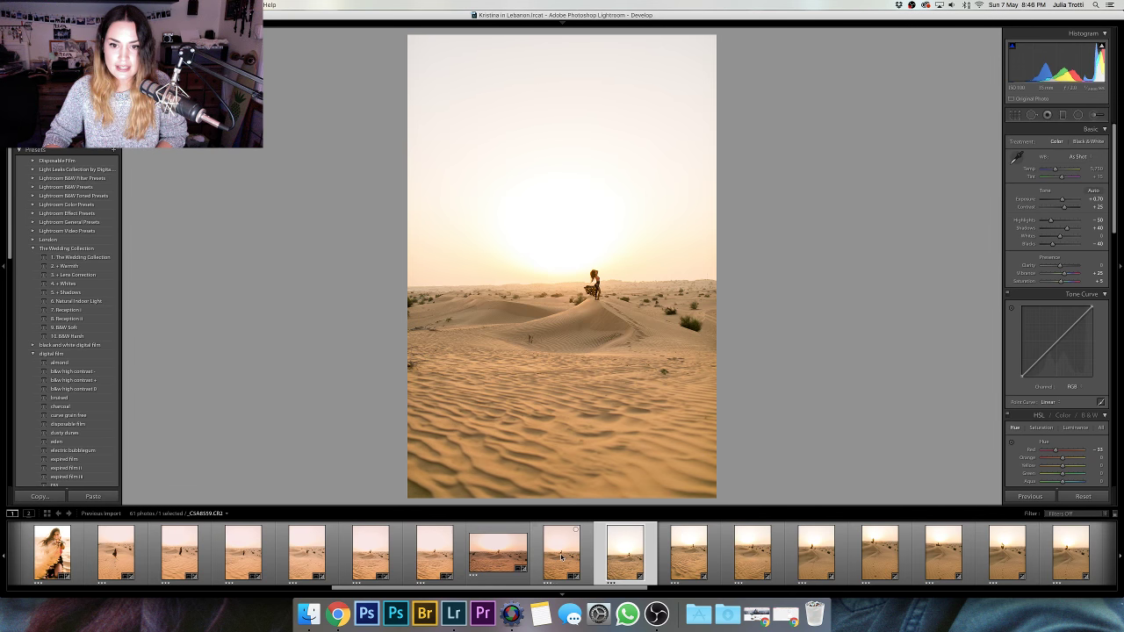
click(565, 557)
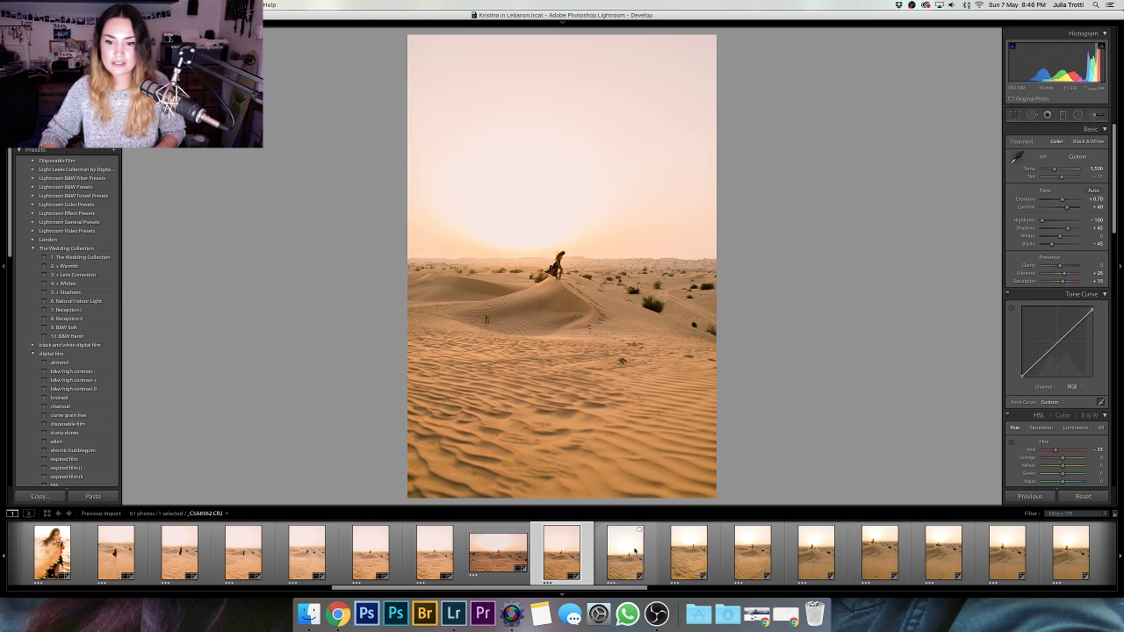
scroll(635, 551, right, 5)
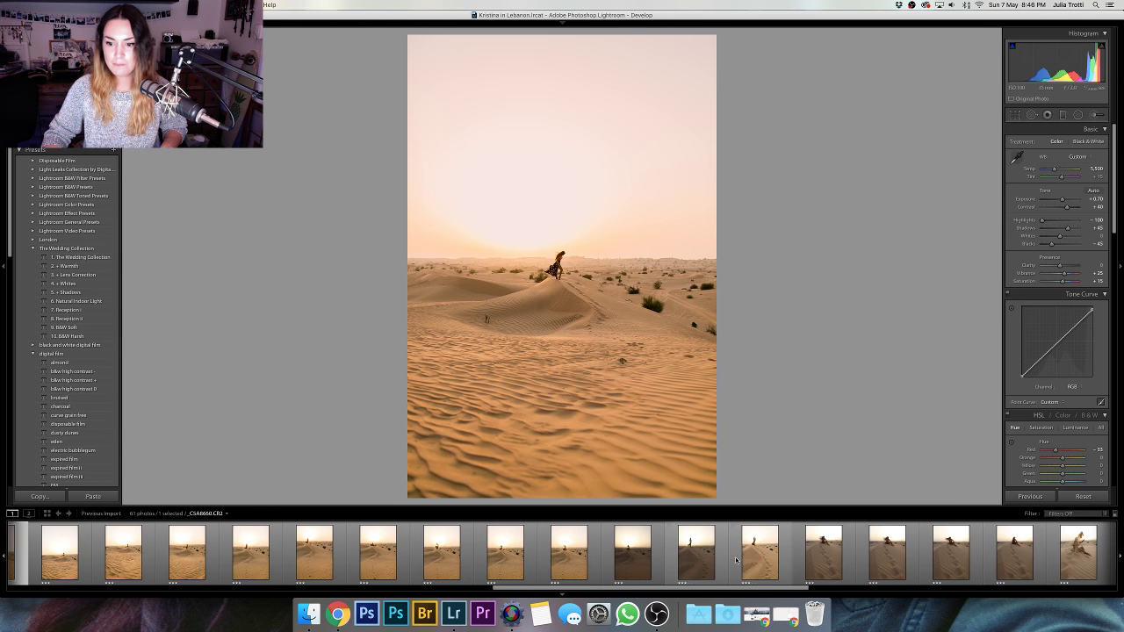
shift+click(821, 562)
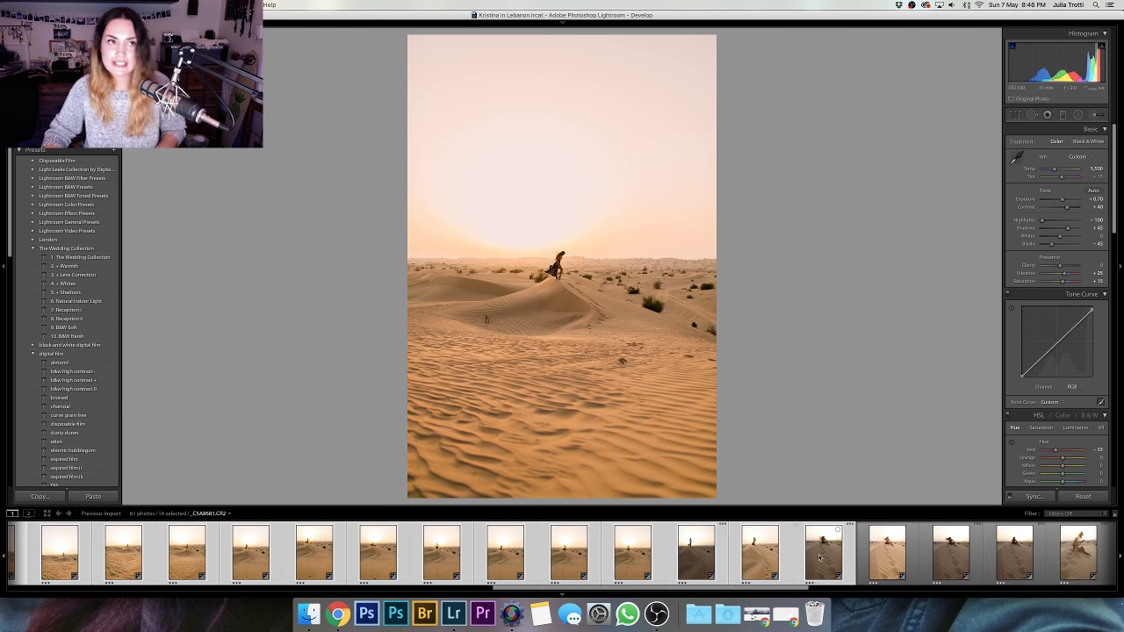
click(941, 529)
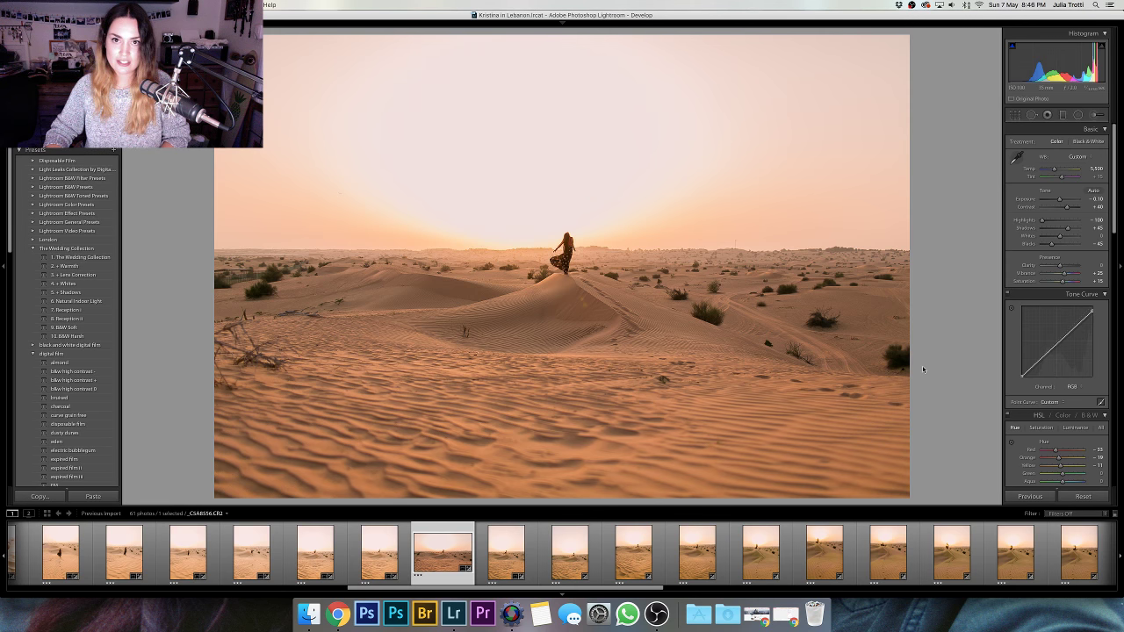
- On the vertical photo after the horizontal one, set orange hue to -11 and yellow hue to -4
key(Right)
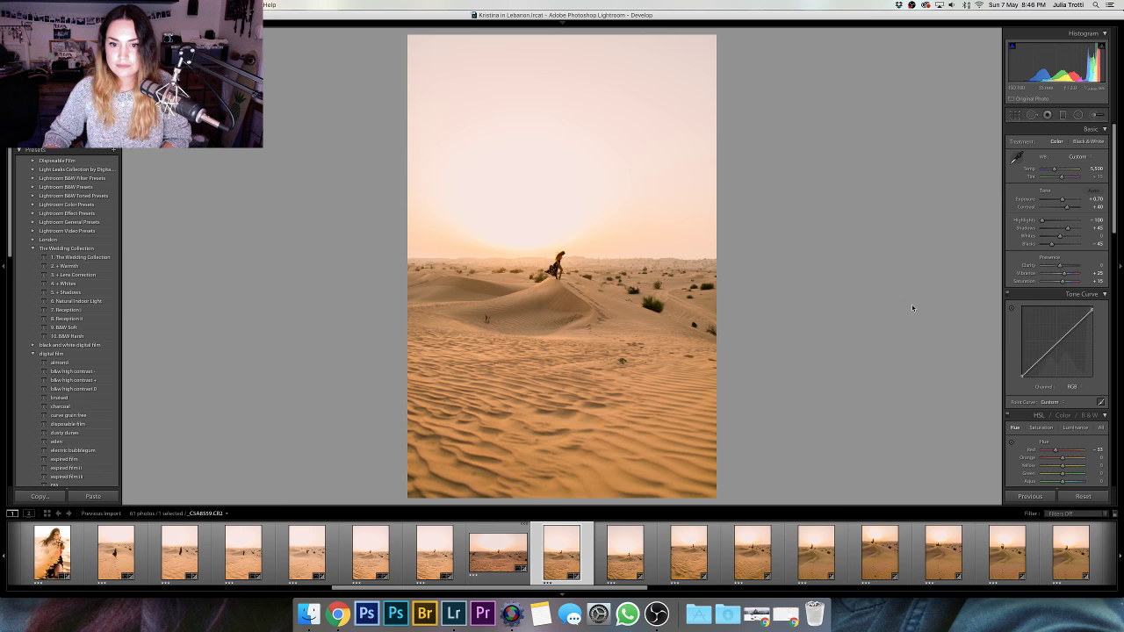
scroll(1063, 381, down, 3)
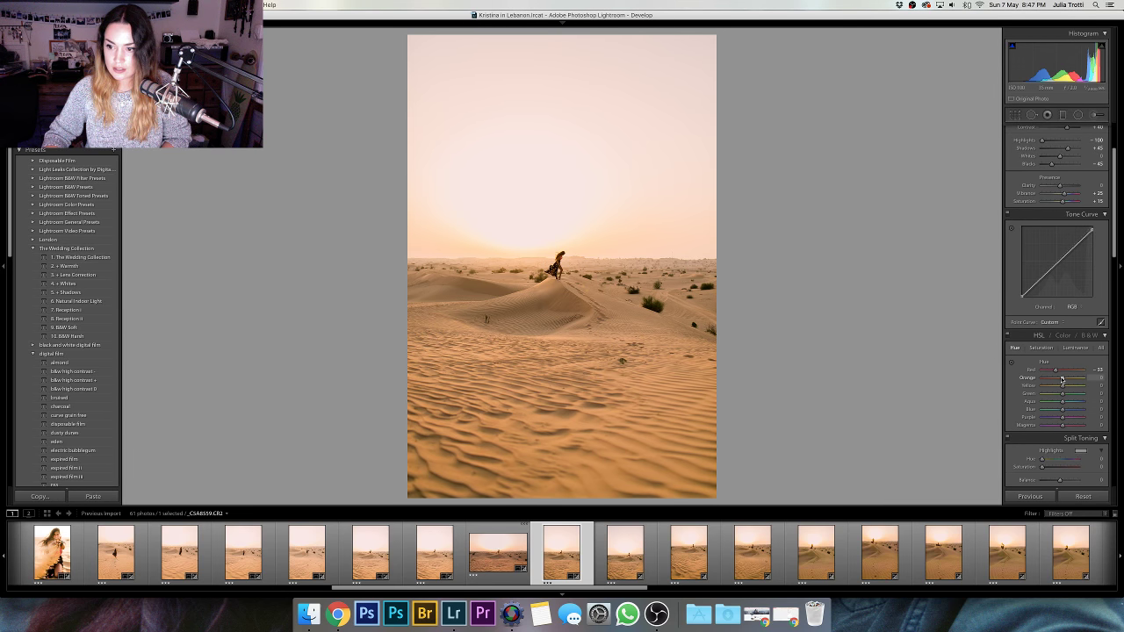
drag(1061, 379, 1058, 381)
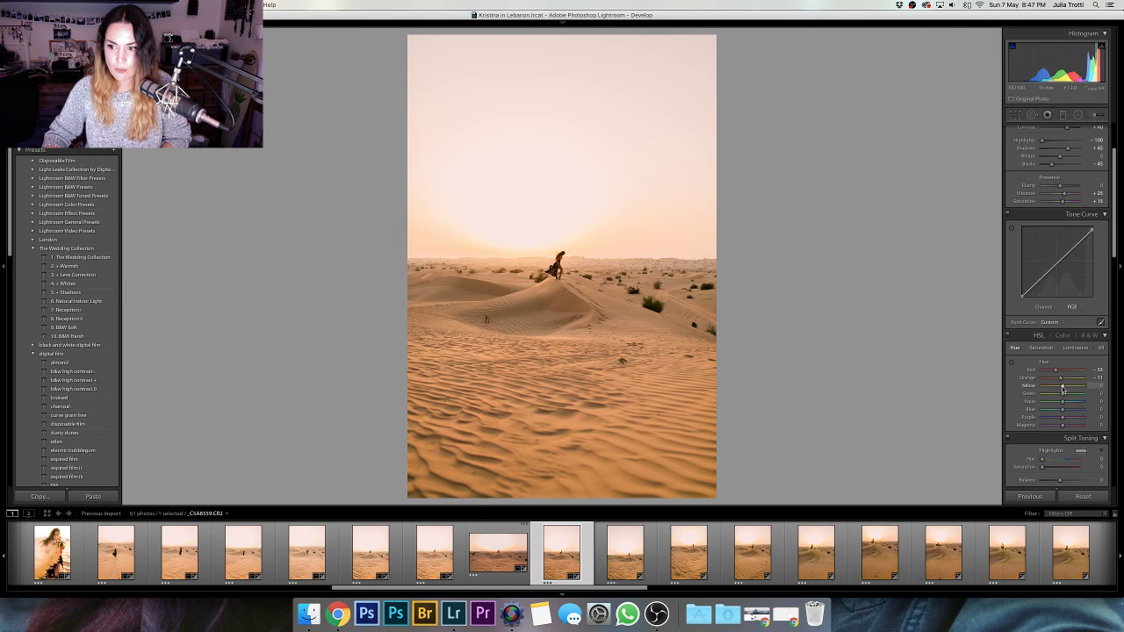
drag(1062, 387, 1058, 387)
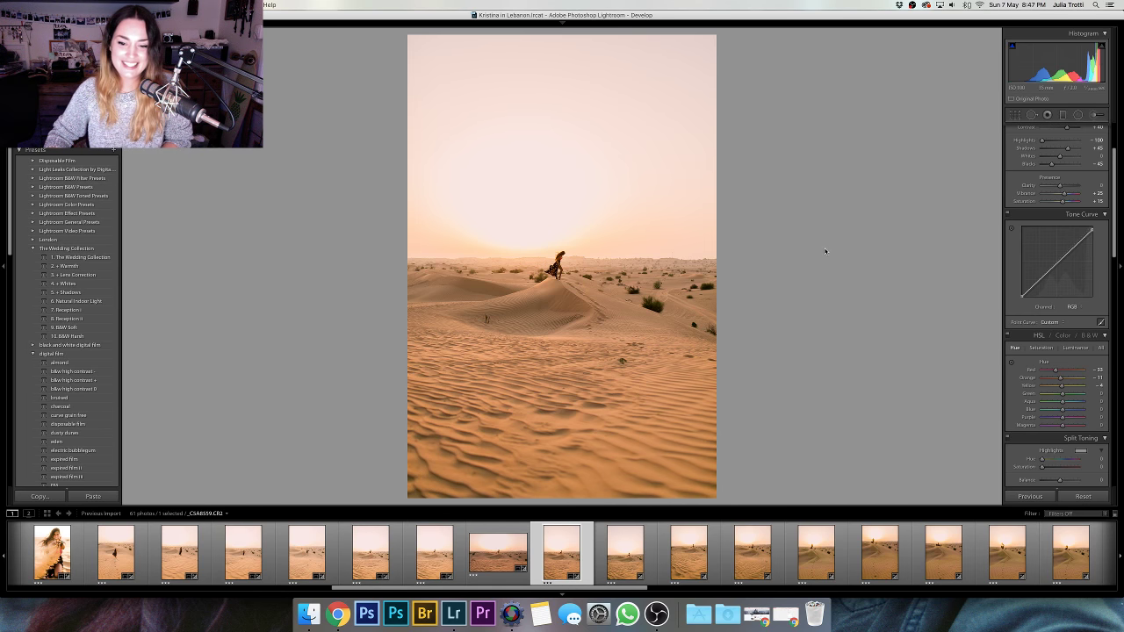
- Straighten the horizon of the next vertical dune photo, fine-tuning the crop rotation a second time
key(Right)
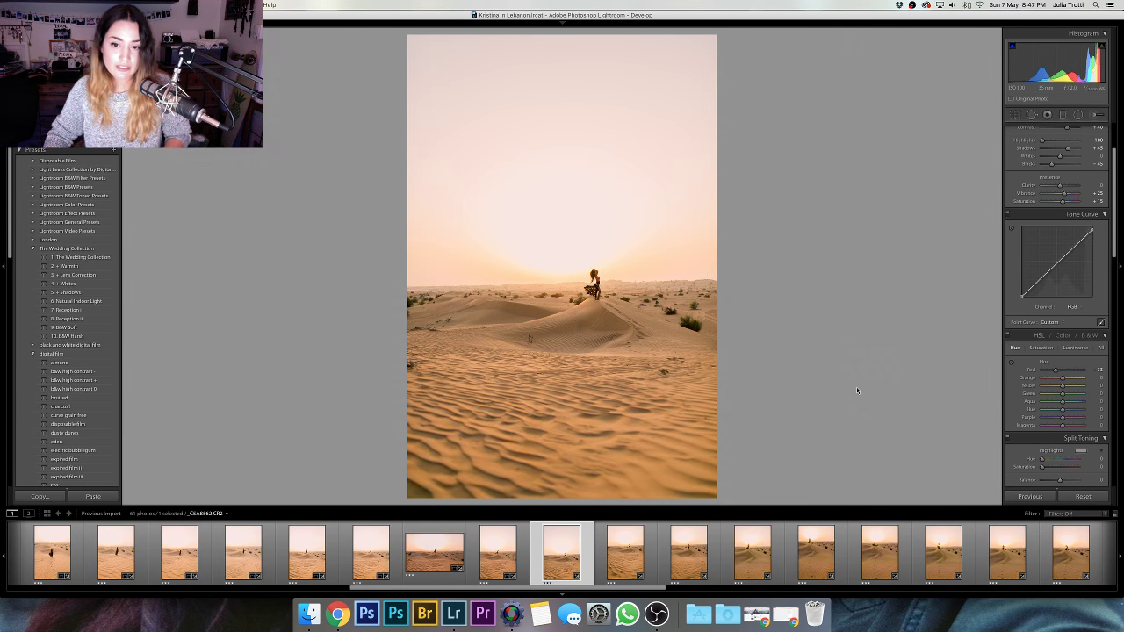
key(r)
key(o)
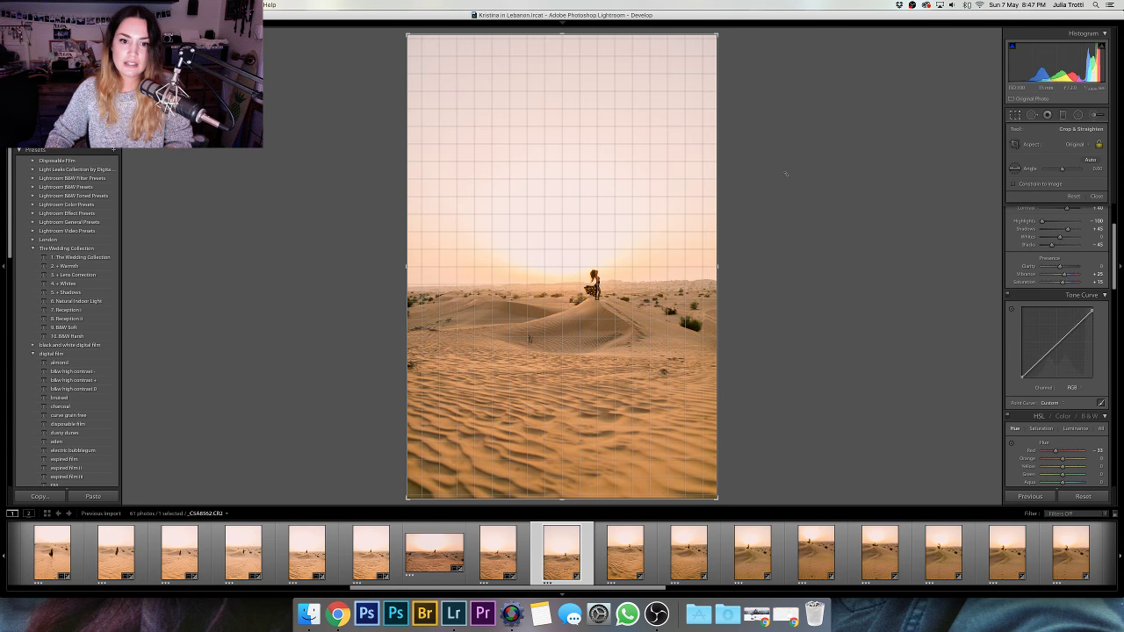
key(r)
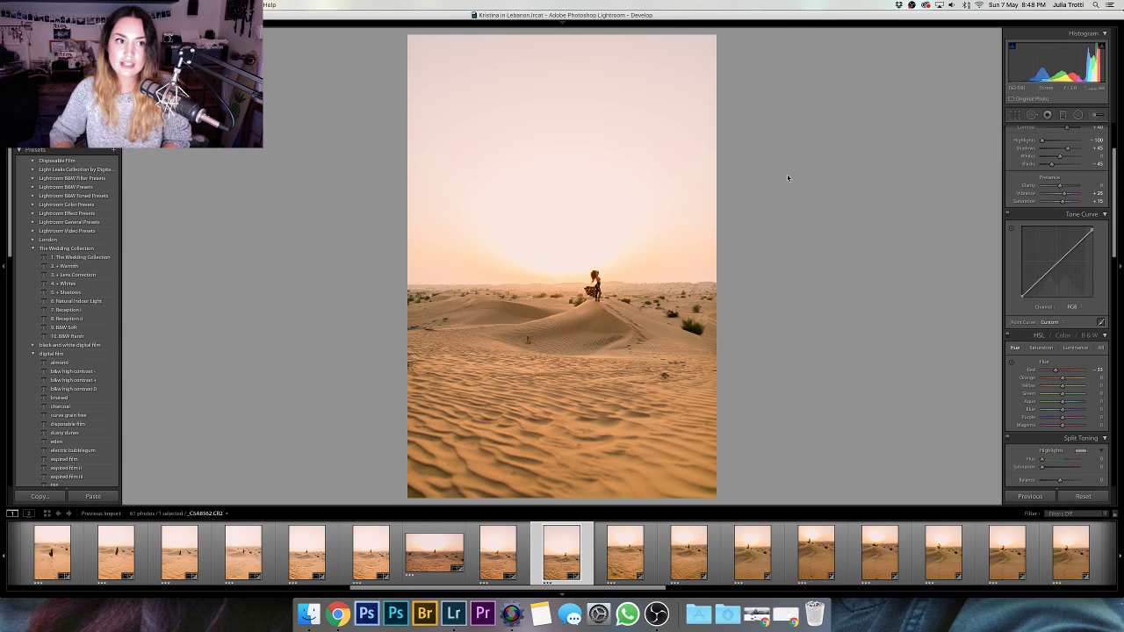
key(r)
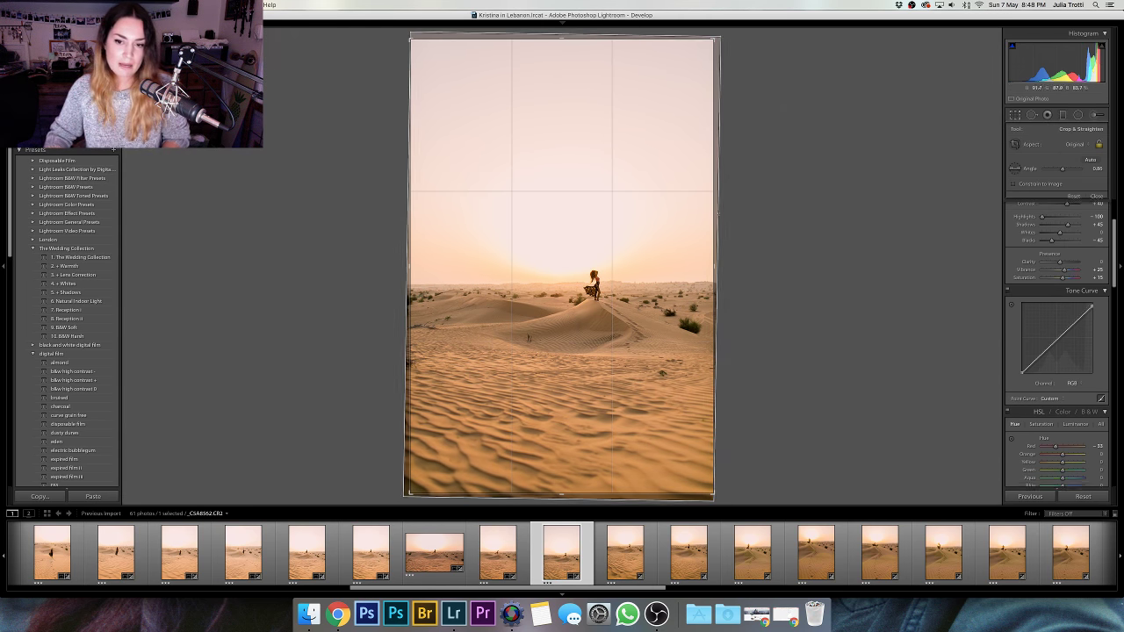
drag(775, 232, 783, 235)
key(Return)
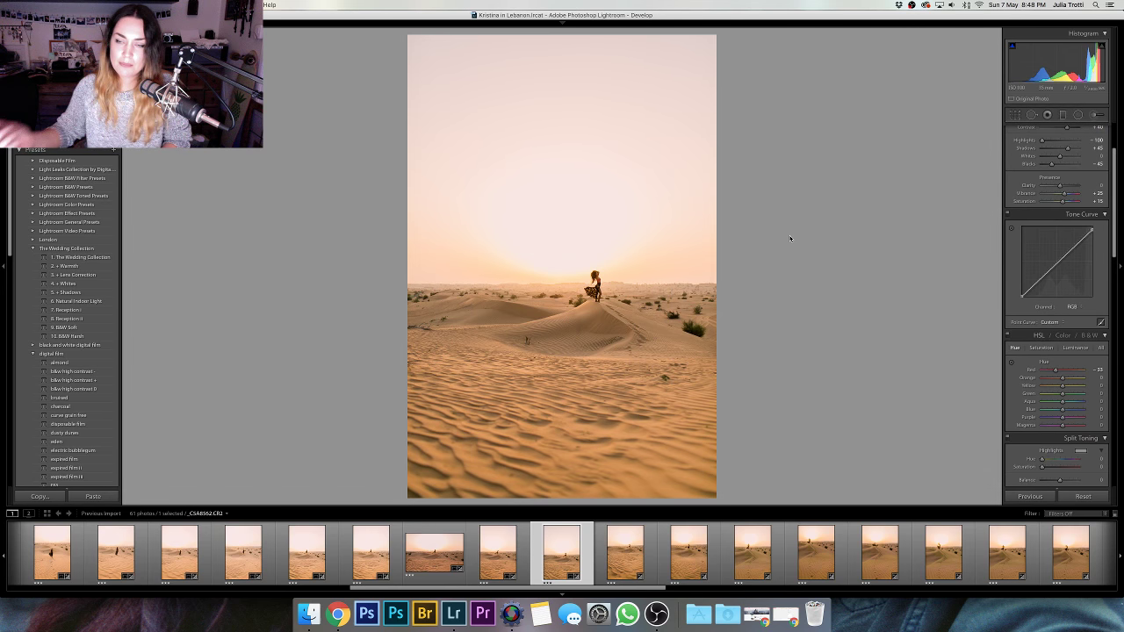
- Straighten the following vertical photo with the high horizon by about 1 degree
key(Right)
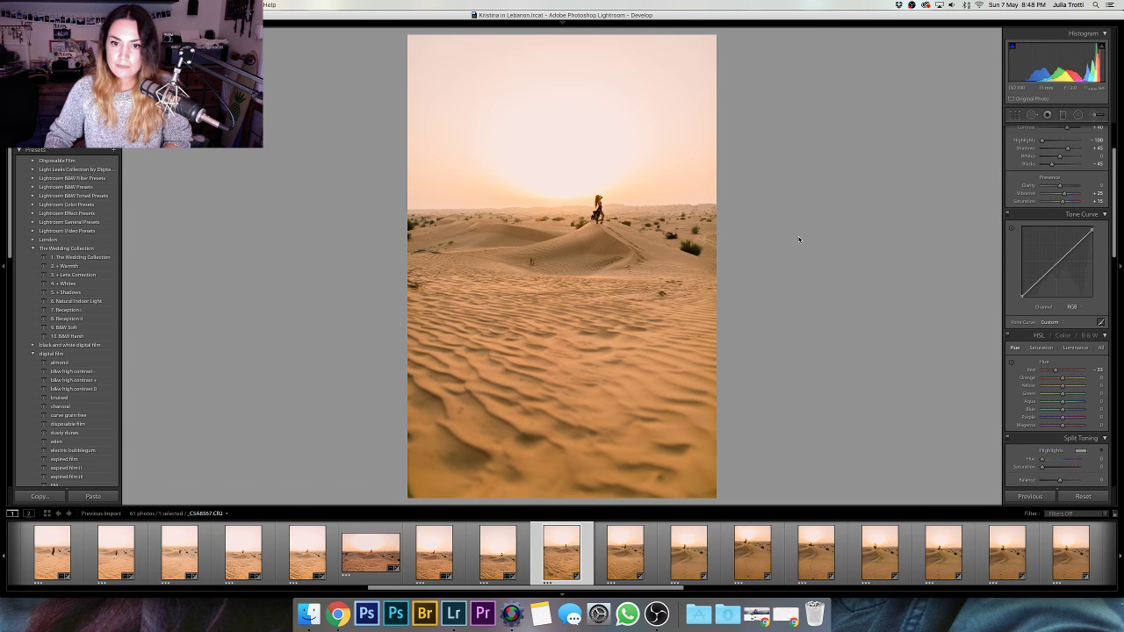
key(r)
drag(800, 236, 785, 235)
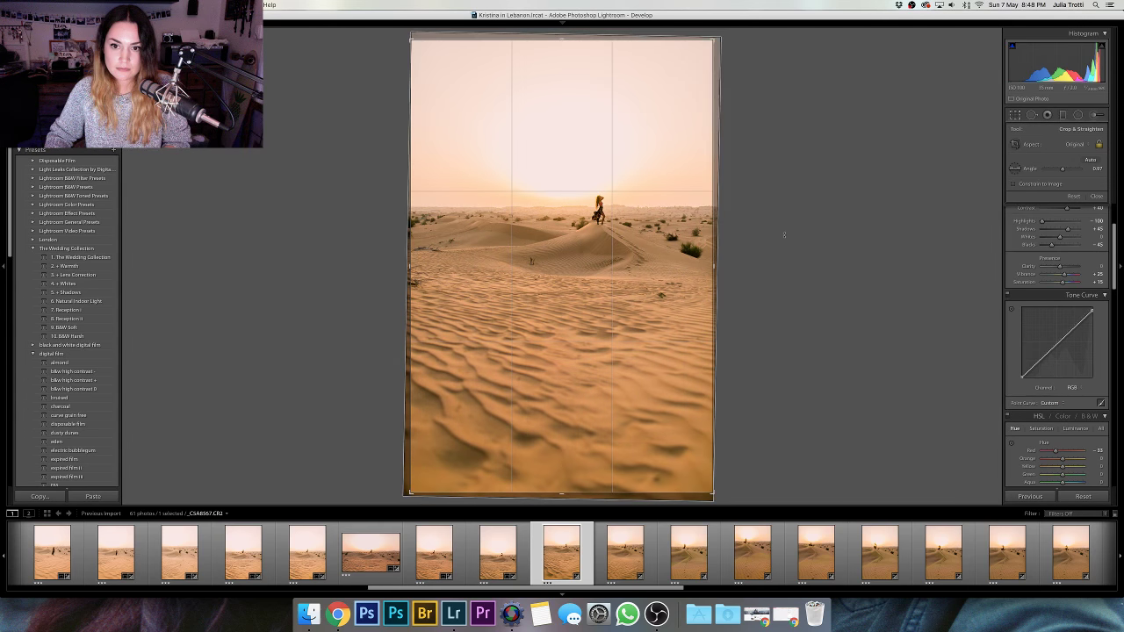
key(Return)
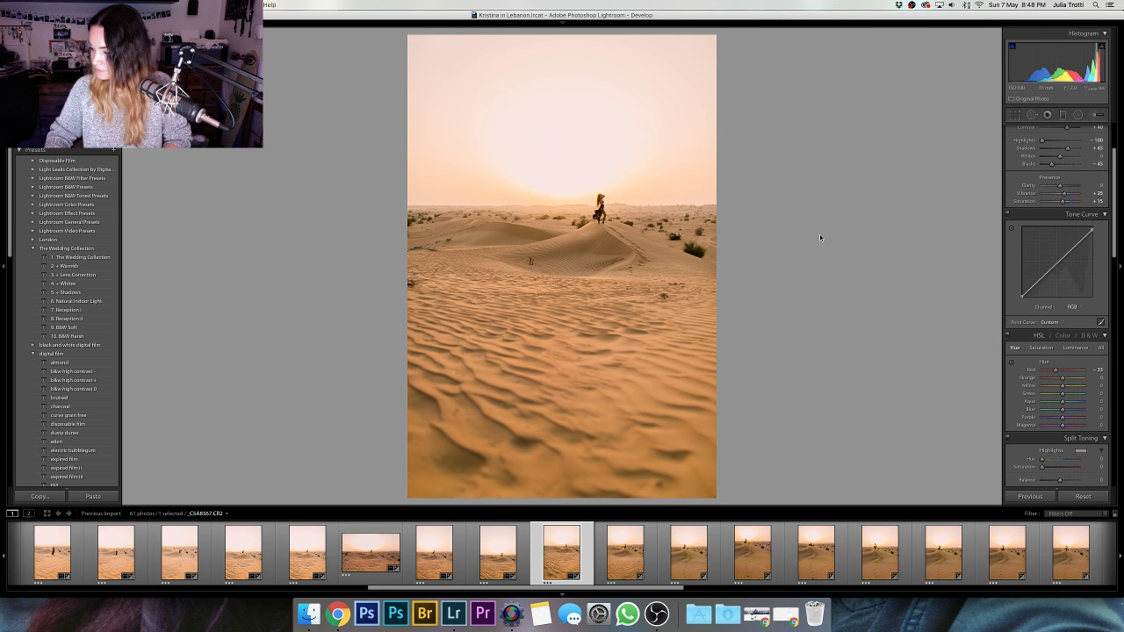
- Straighten the next vertical photo, with footprints leading down the dune, by 0.82 degrees
key(Right)
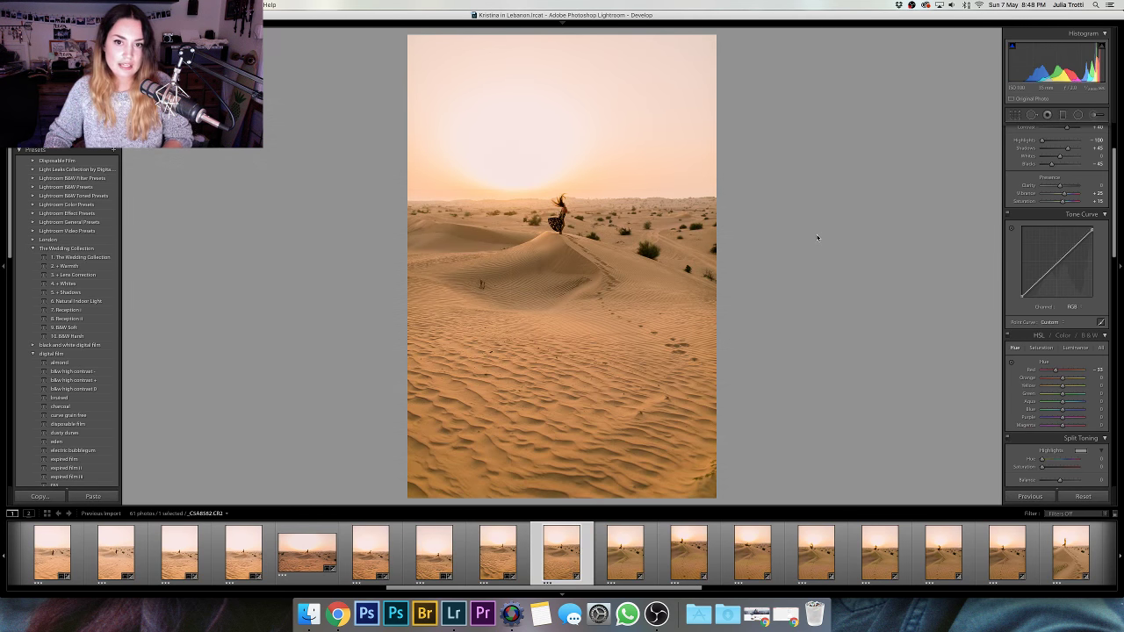
key(r)
drag(817, 238, 787, 212)
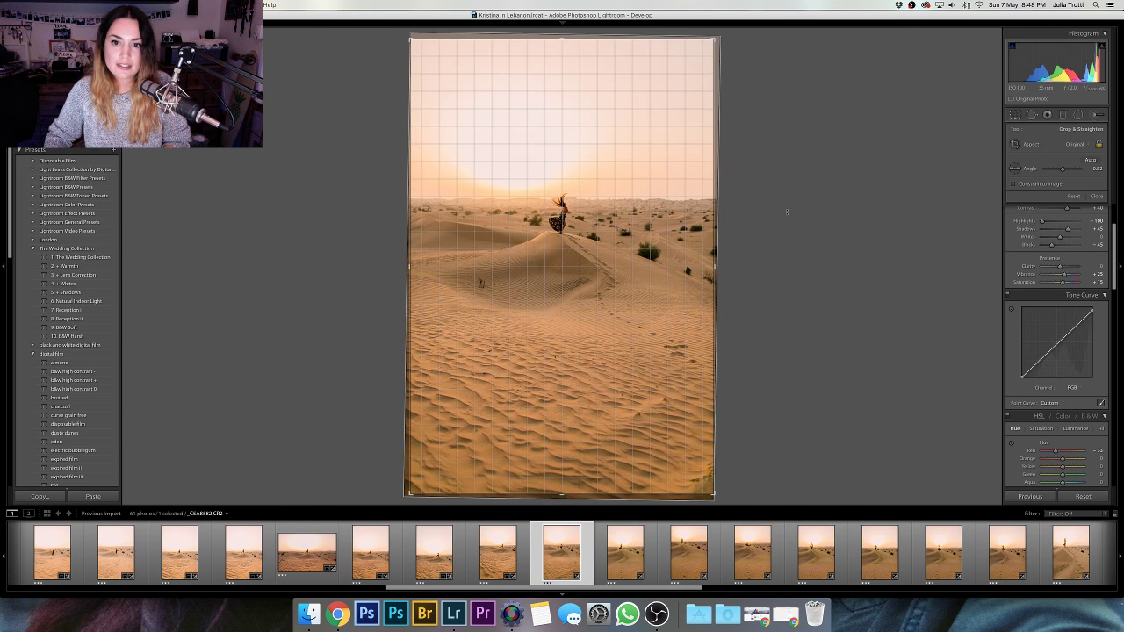
key(Return)
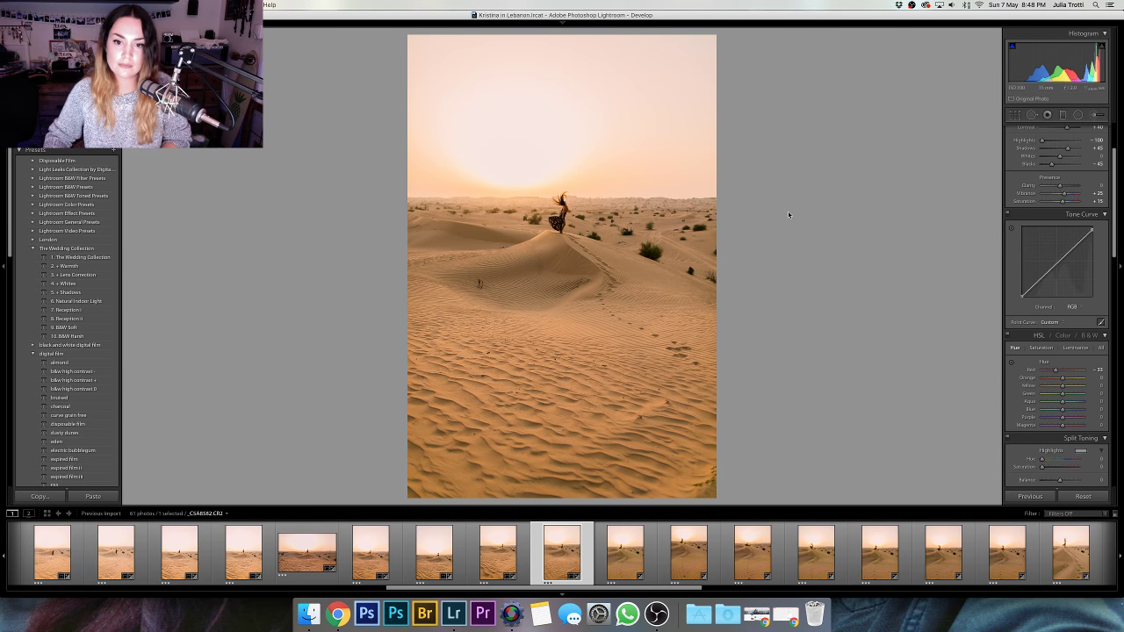
- Fine-tune the exposure of the footprints photo and recheck its crop
scroll(1058, 229, up, 4)
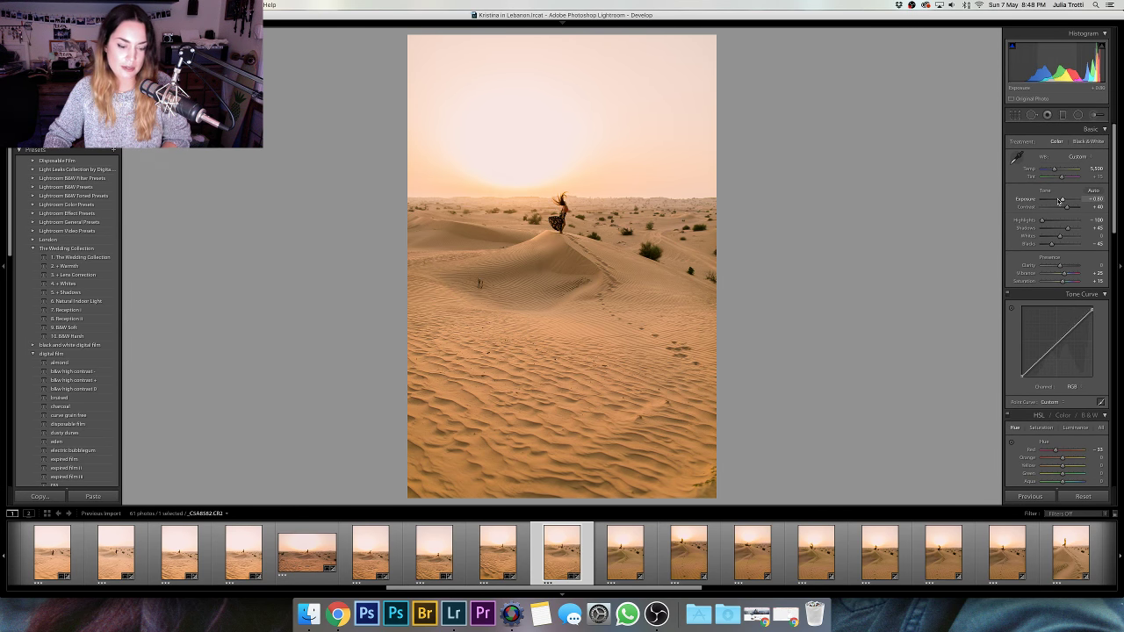
key(r)
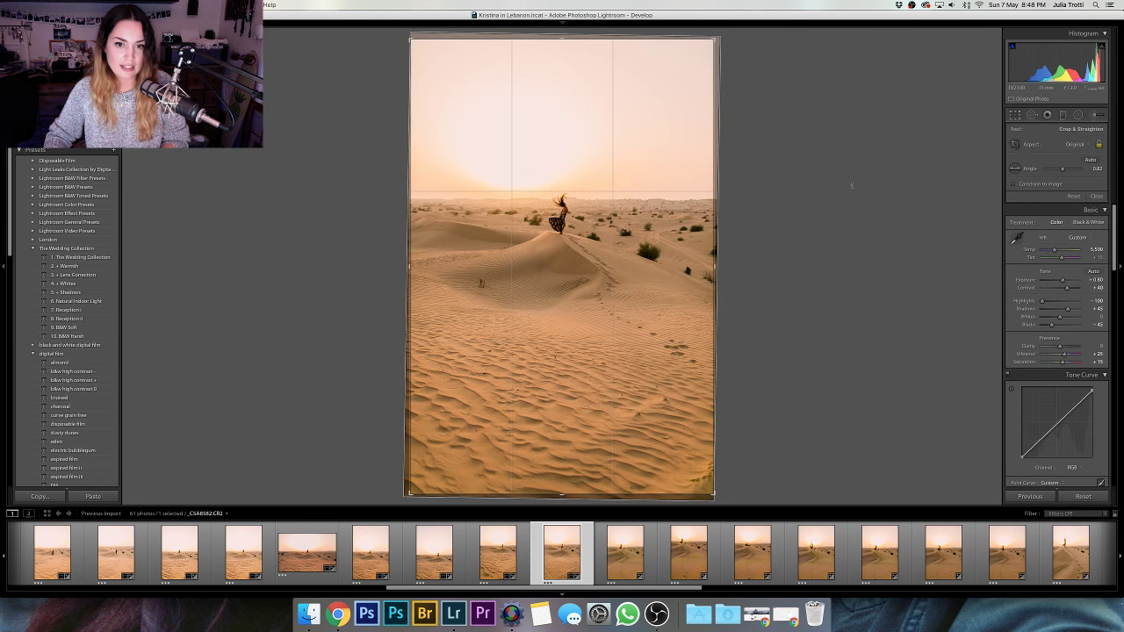
key(r)
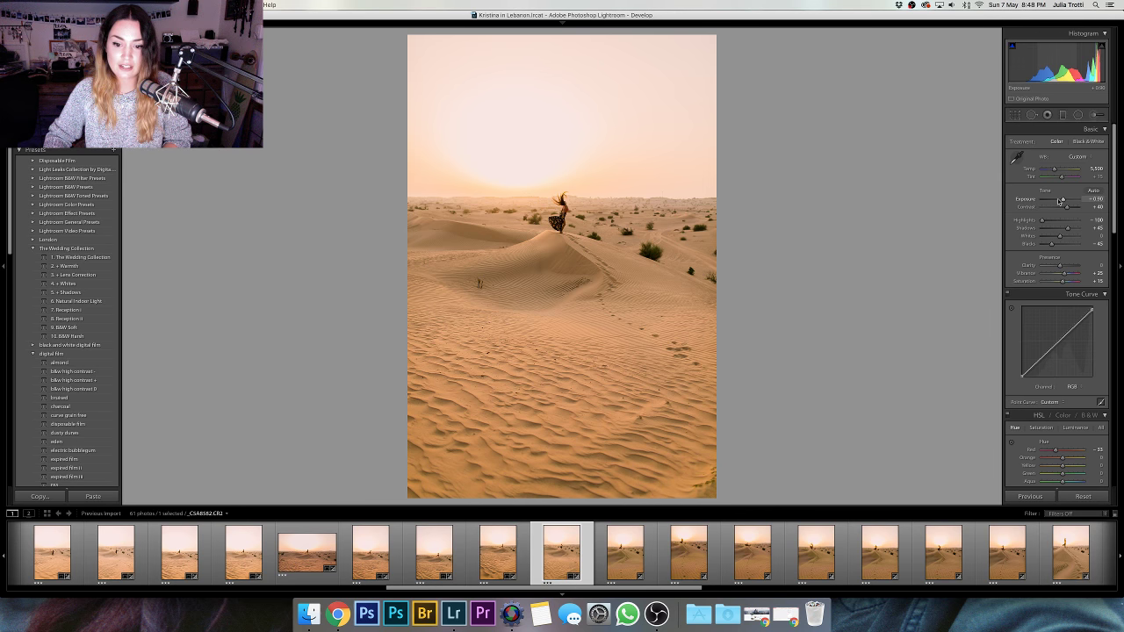
- On photo _CSA8605.CR2, set Exposure to +0.90, Shadows to +60 and Tint to +20, comparing it with its original and the previous photo
key(Right)
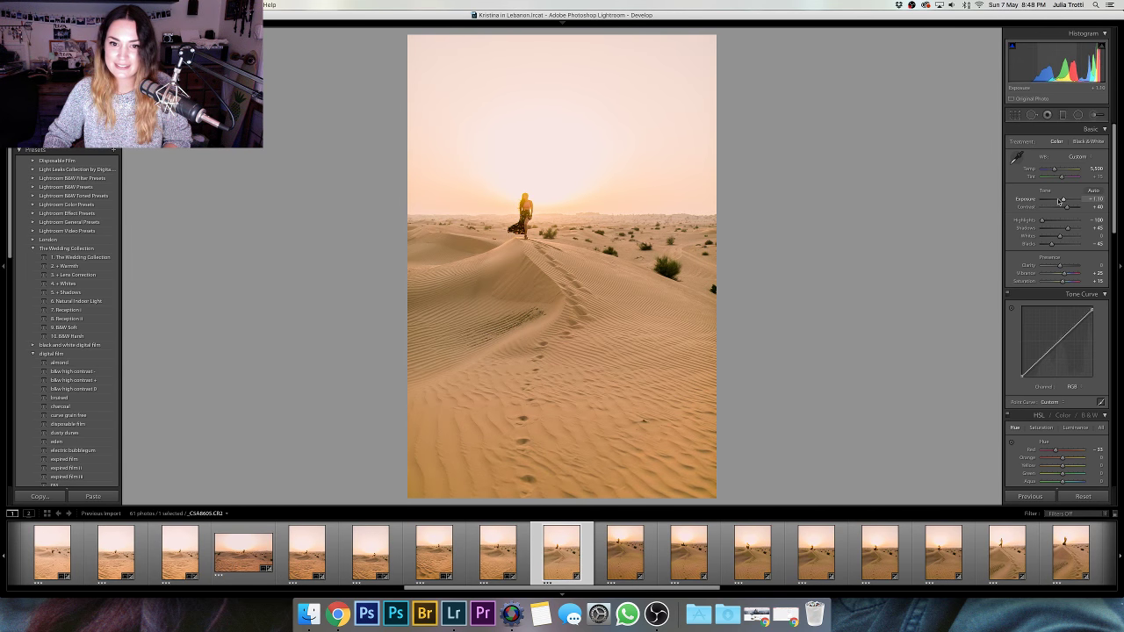
drag(1060, 201, 1063, 201)
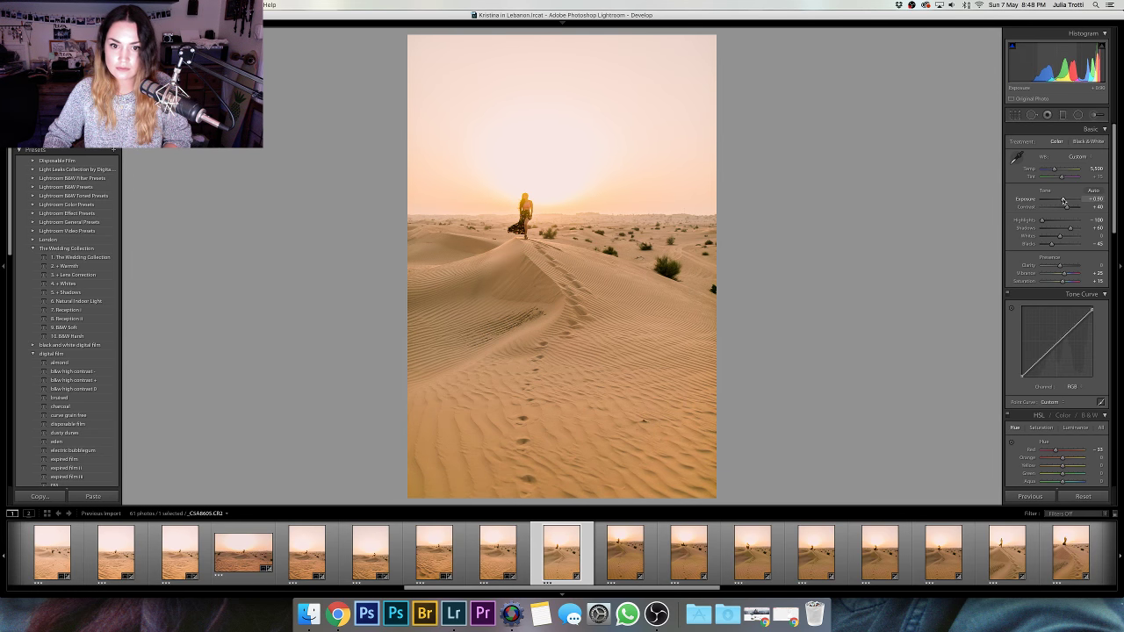
key(backslash)
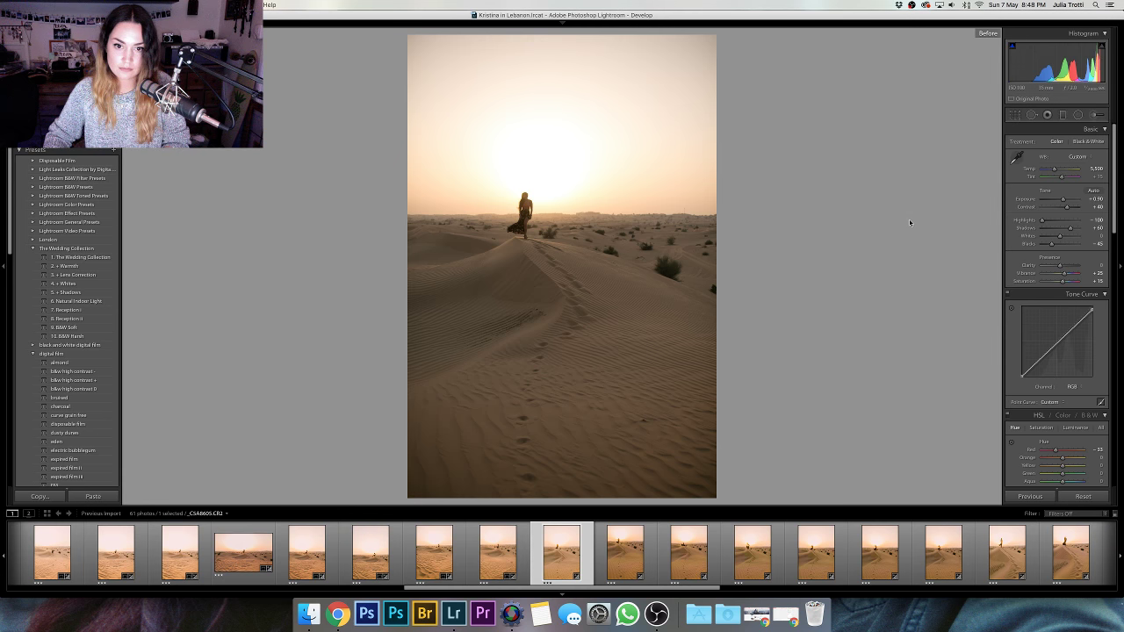
key(backslash)
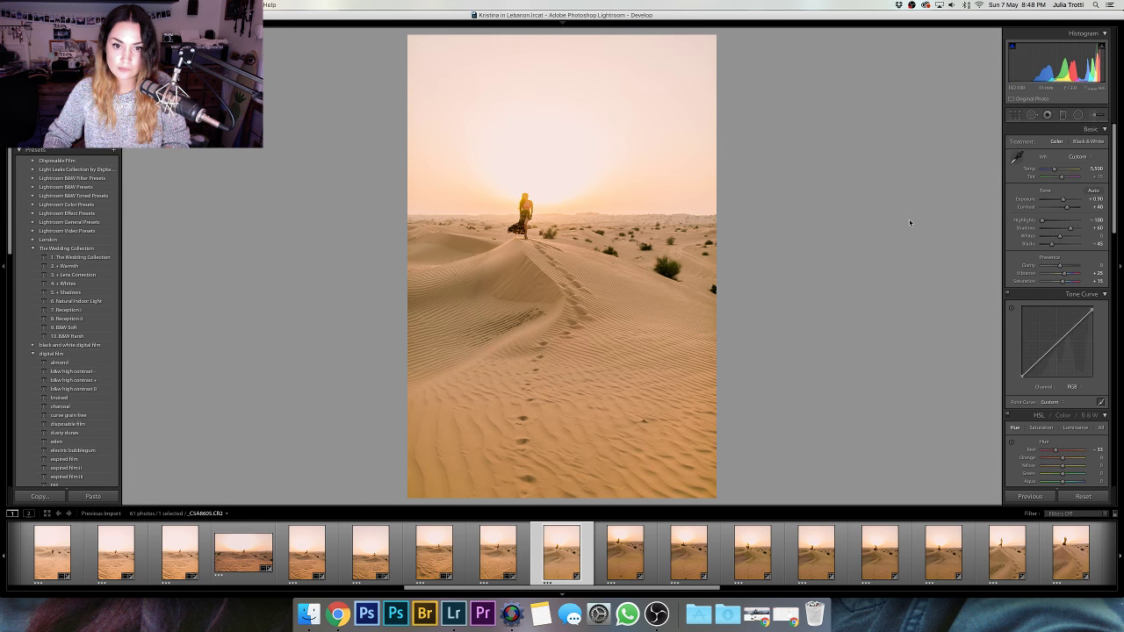
drag(1054, 176, 1056, 177)
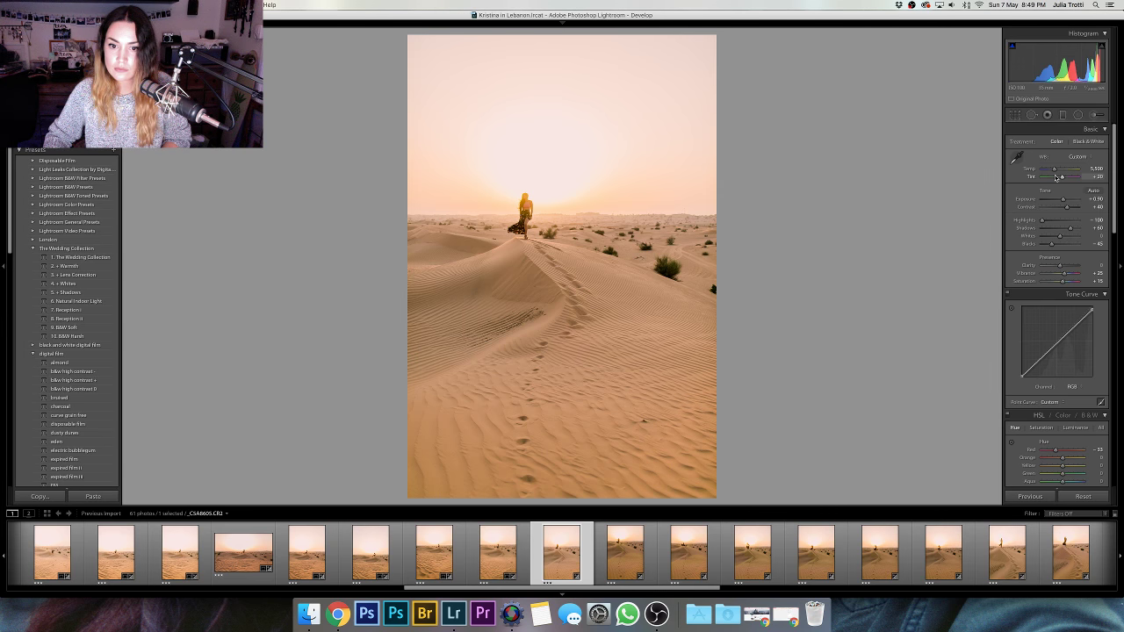
key(Left)
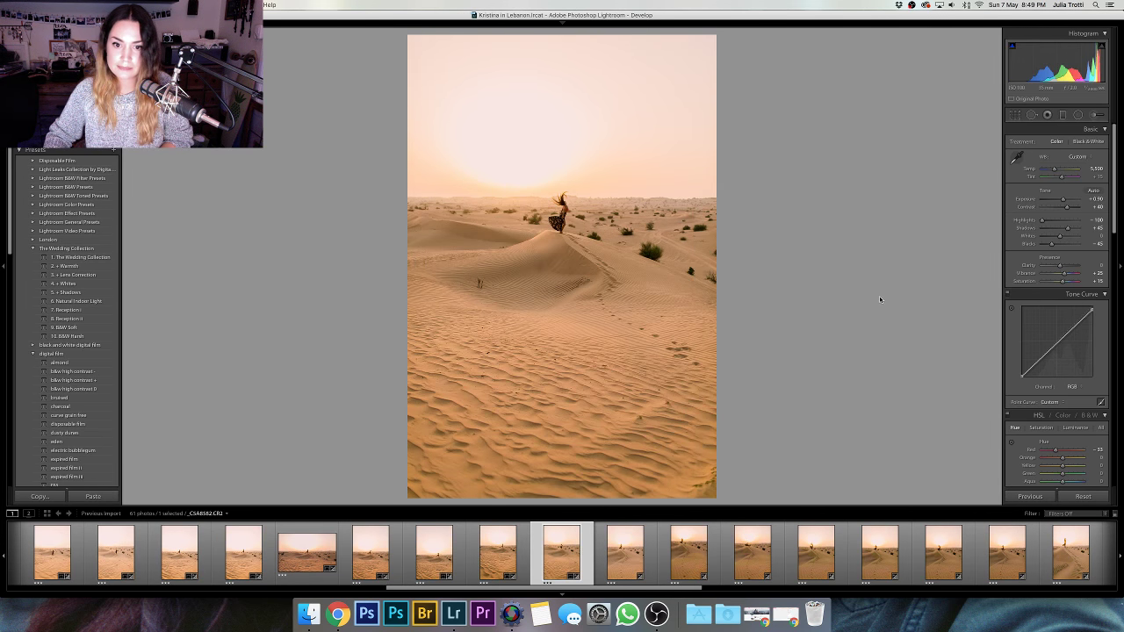
key(Right)
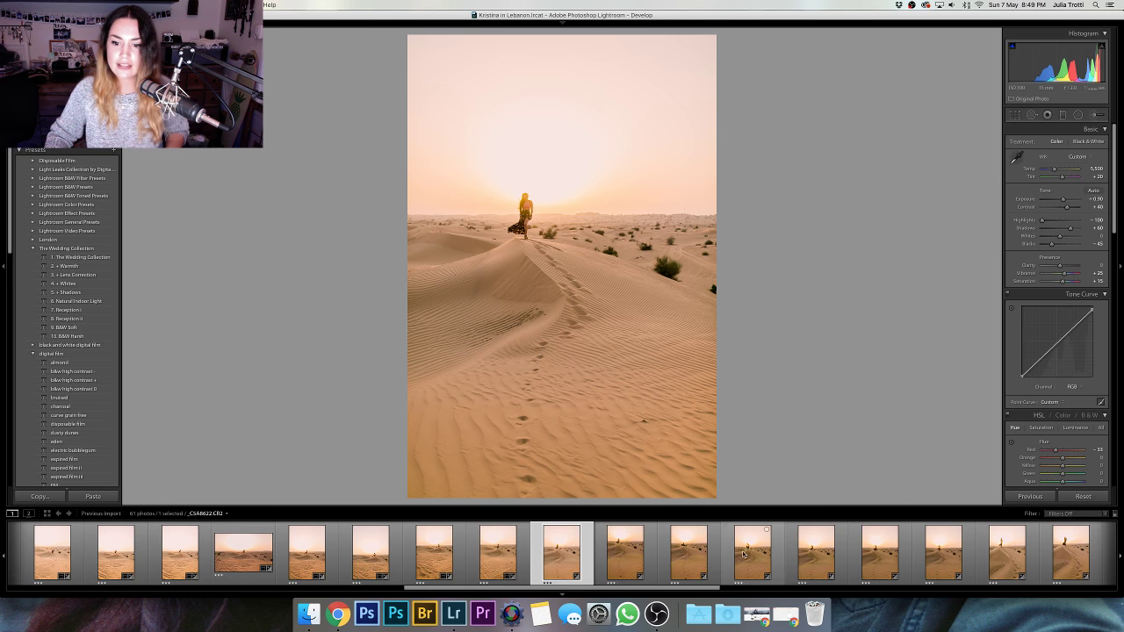
- Select the run of 14 desert photos starting with _CSA8605.CR2 and sync its develop settings to them
scroll(754, 554, down, 1)
scroll(754, 554, down, 5)
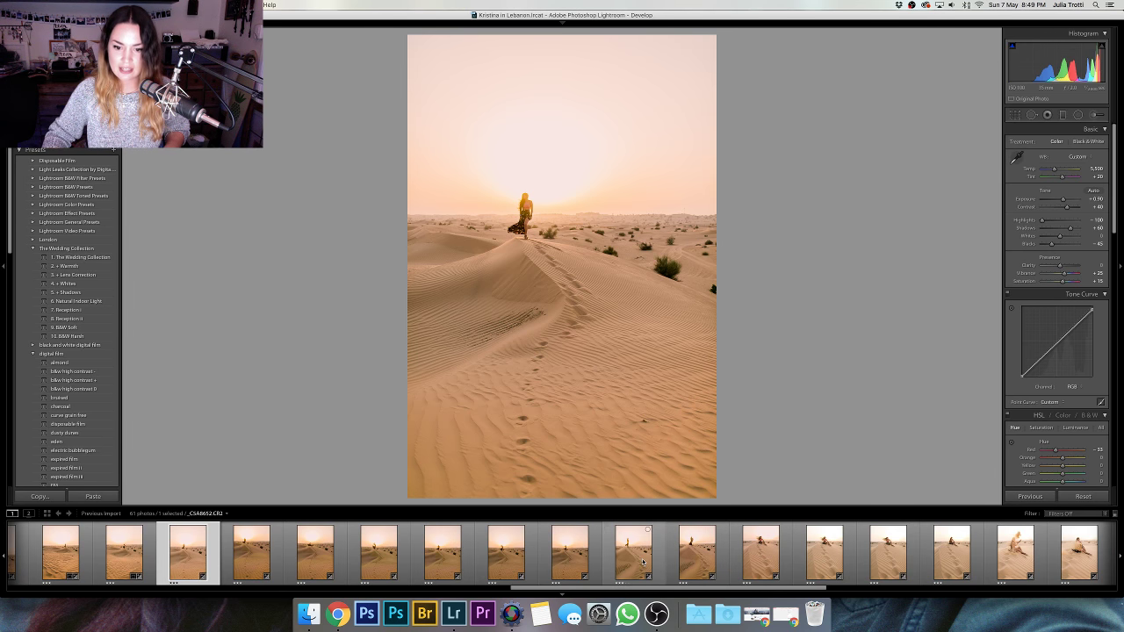
scroll(644, 562, down, 6)
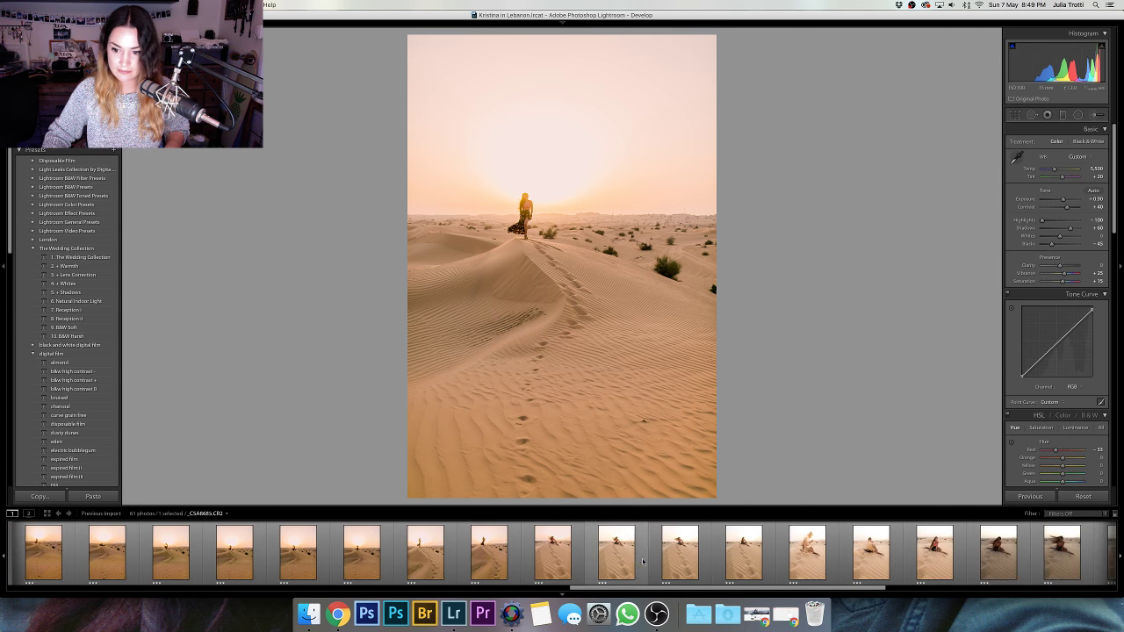
shift+click(808, 555)
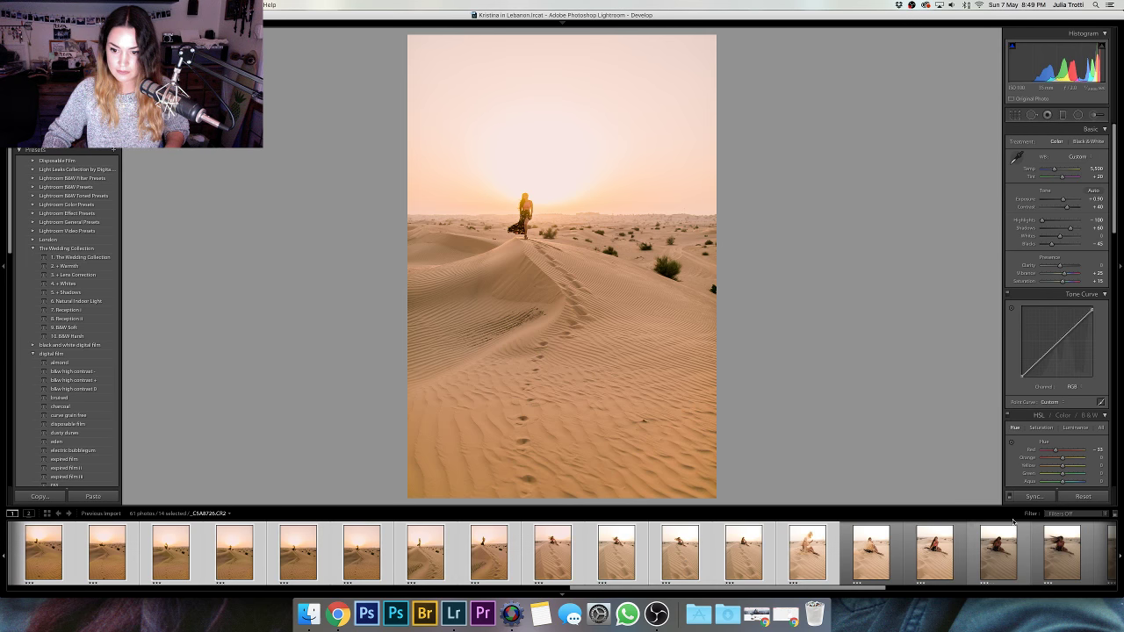
- Review the edited dune photos from _CSA8562.CR2 onward, comparing _CSA8605.CR2 with its unedited version
scroll(615, 553, up, 5)
click(517, 553)
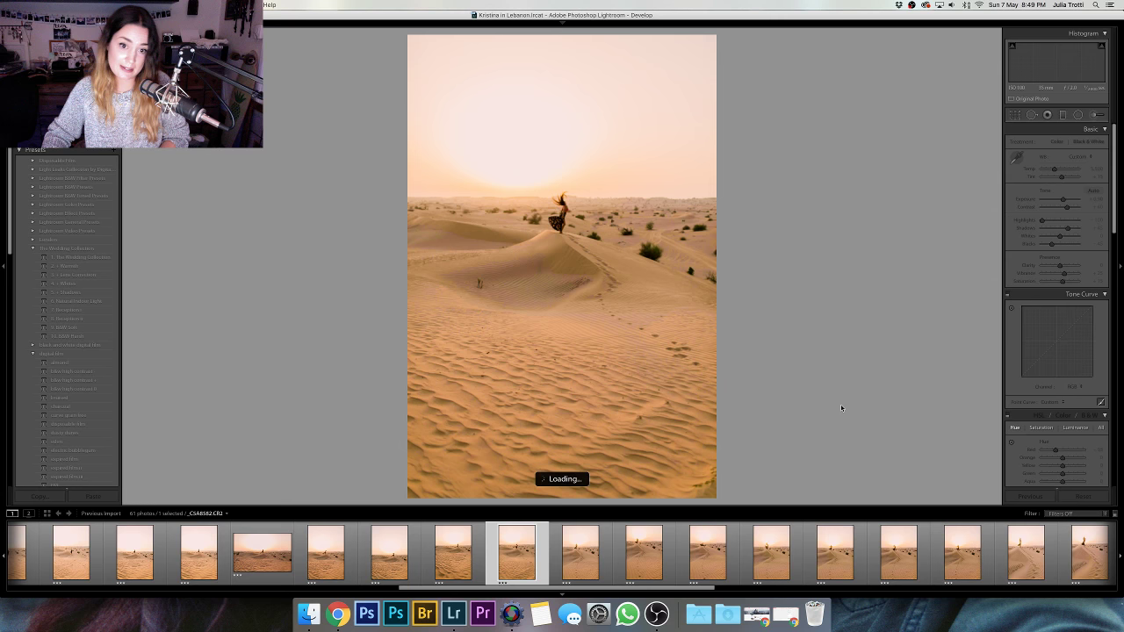
key(Right)
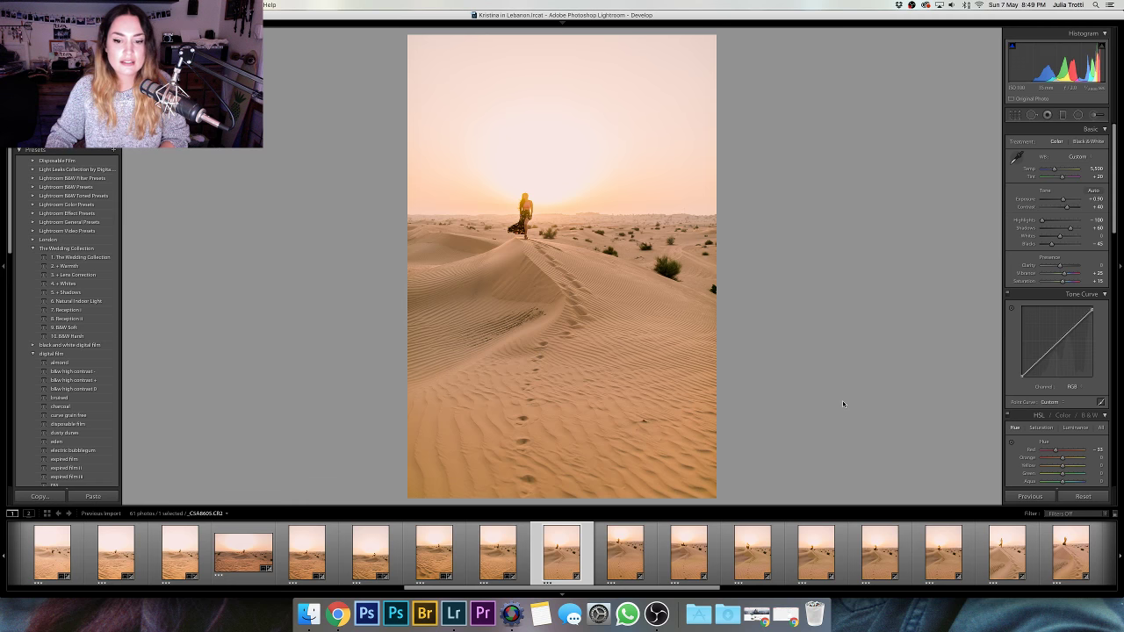
key(backslash)
key(Right)
key(Right)
key(Right)
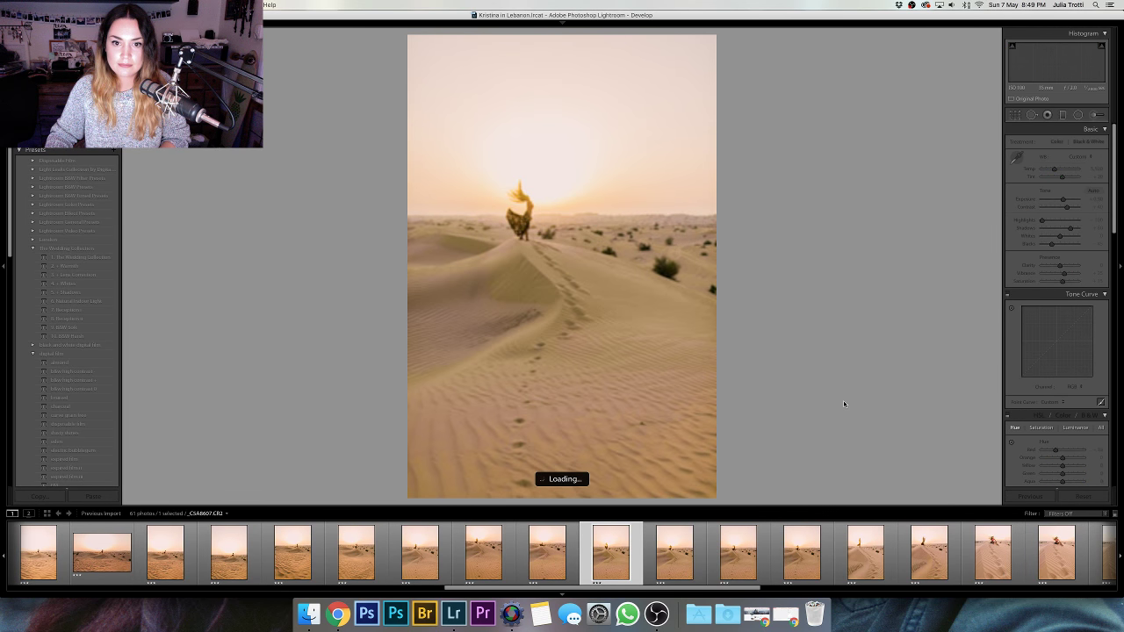
- Open the sunset silhouette photo _CSA8772.CR2 and straighten its horizon to a crop angle of 0.84
scroll(847, 551, down, 7)
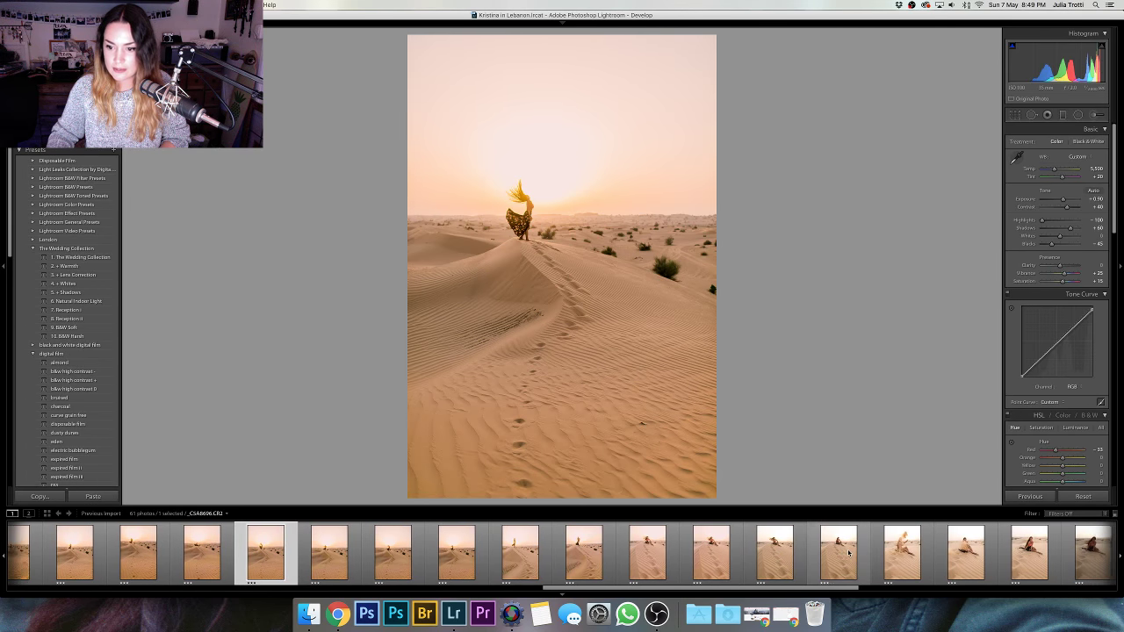
scroll(846, 551, down, 1)
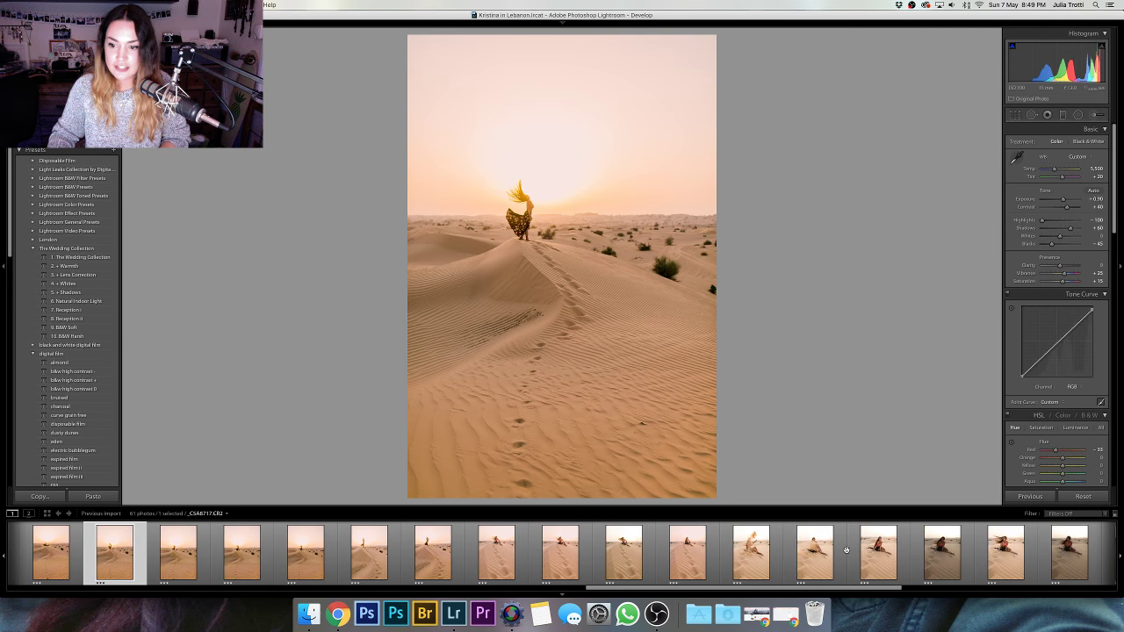
scroll(847, 551, down, 8)
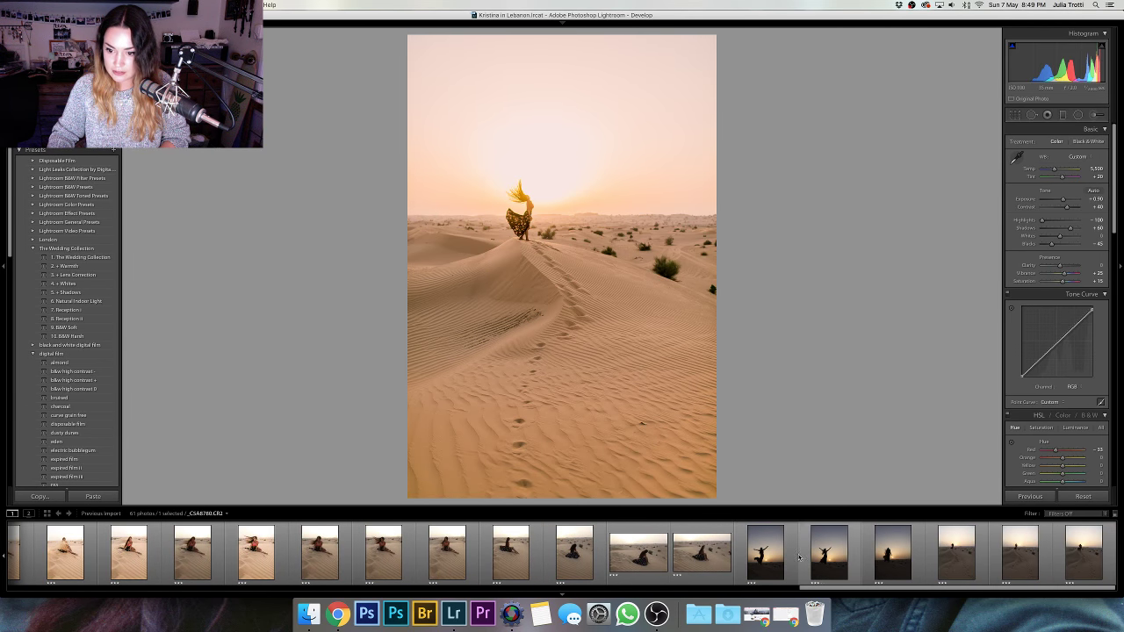
click(790, 553)
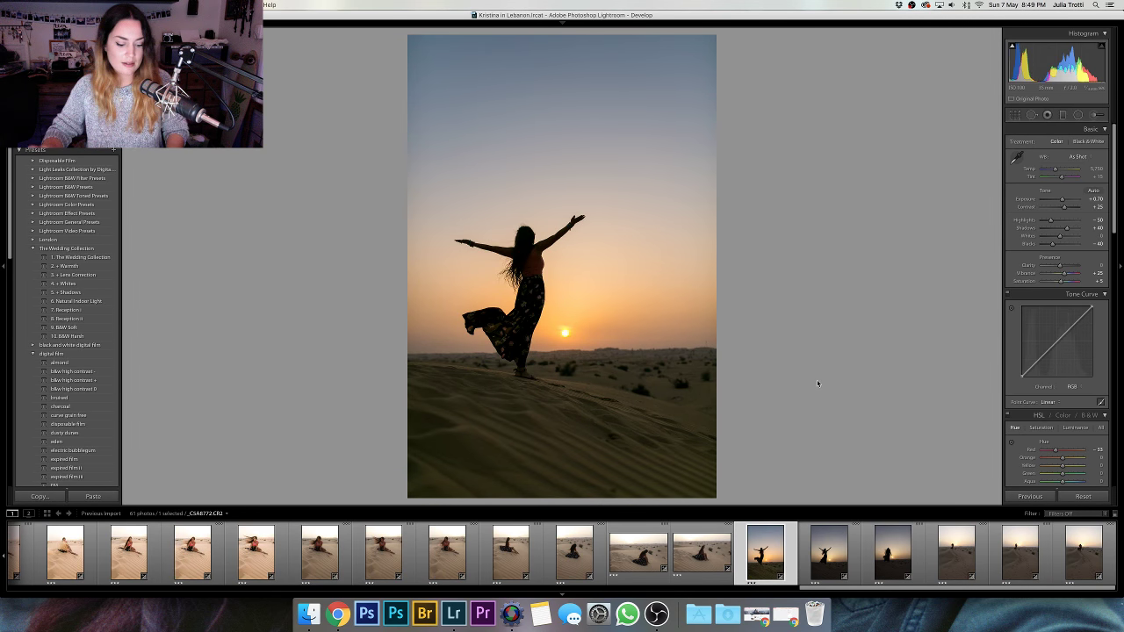
click(1016, 116)
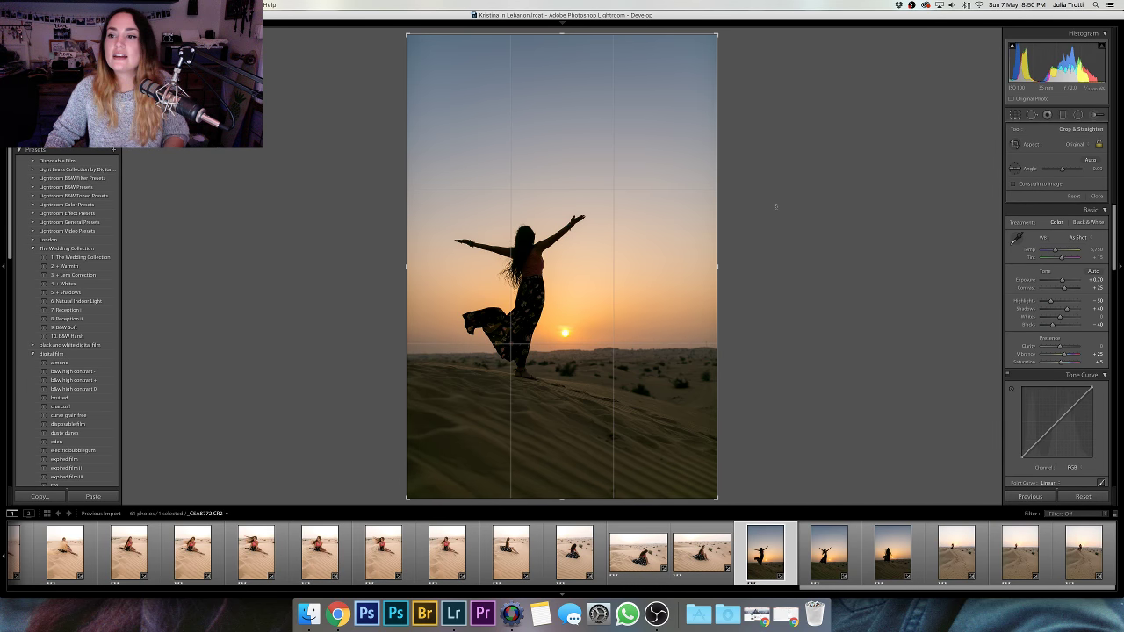
drag(718, 34, 798, 2)
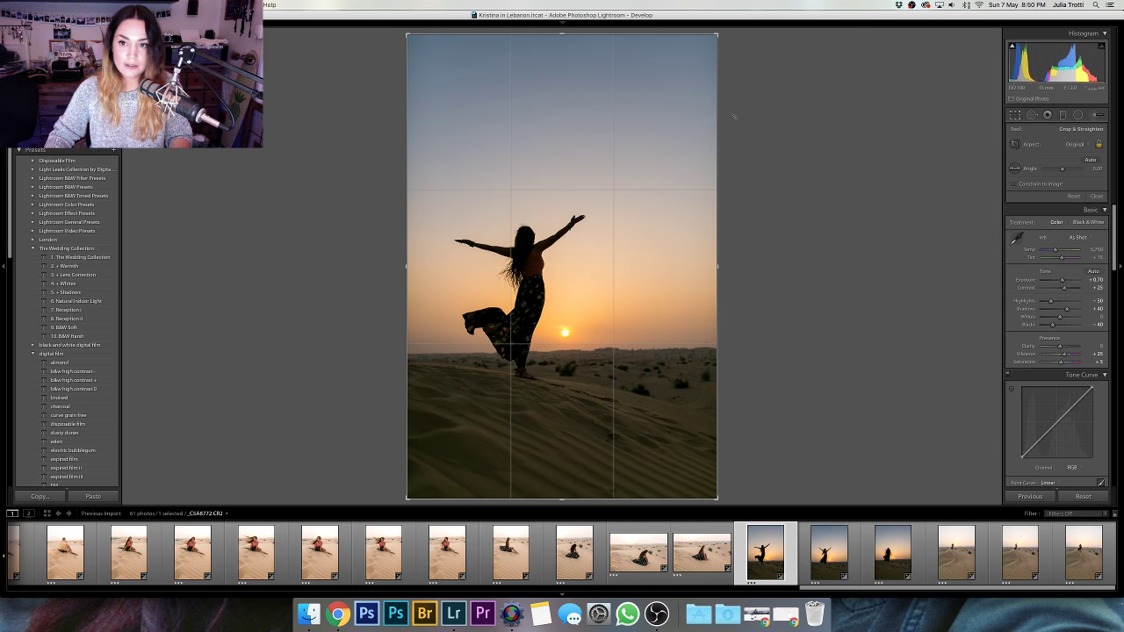
mouse_move(734, 116)
mouse_down()
mouse_move(732, 128)
mouse_move(750, 108)
mouse_up()
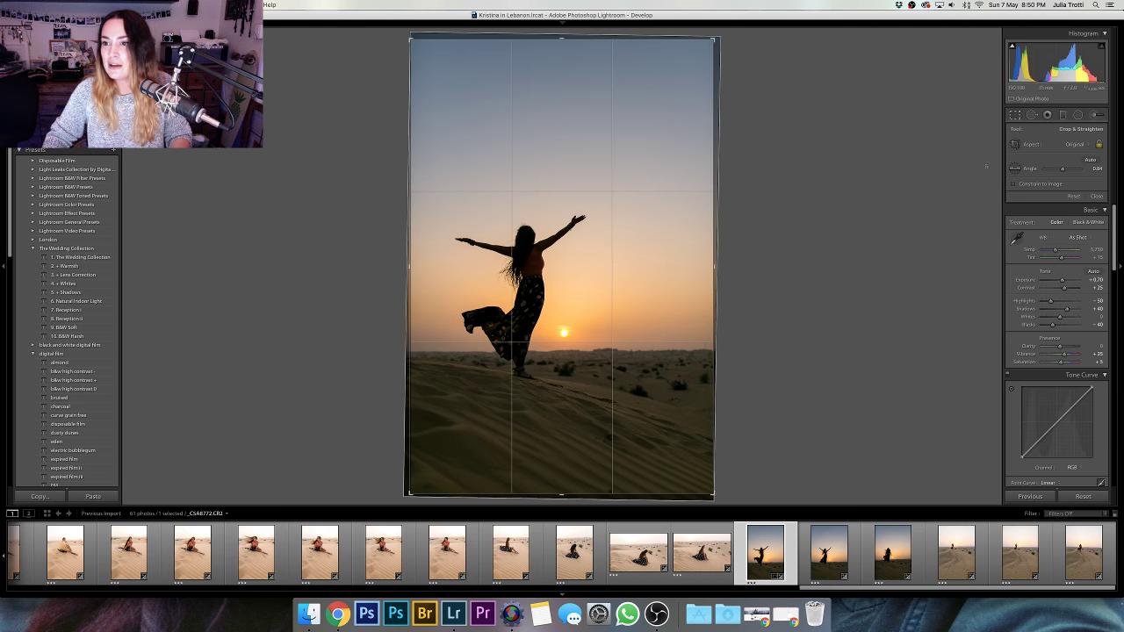
- Try the 2 x 3, 5 x 7 and 4 x 5 / 8 x 10 crop aspect ratios on the silhouette photo
click(1080, 145)
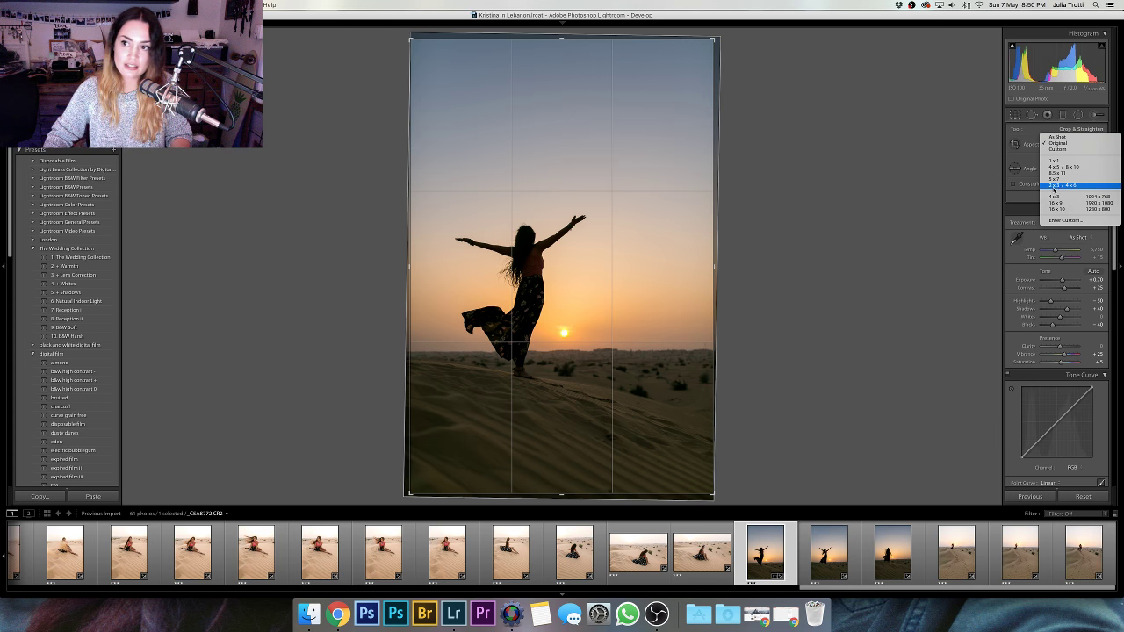
click(1059, 186)
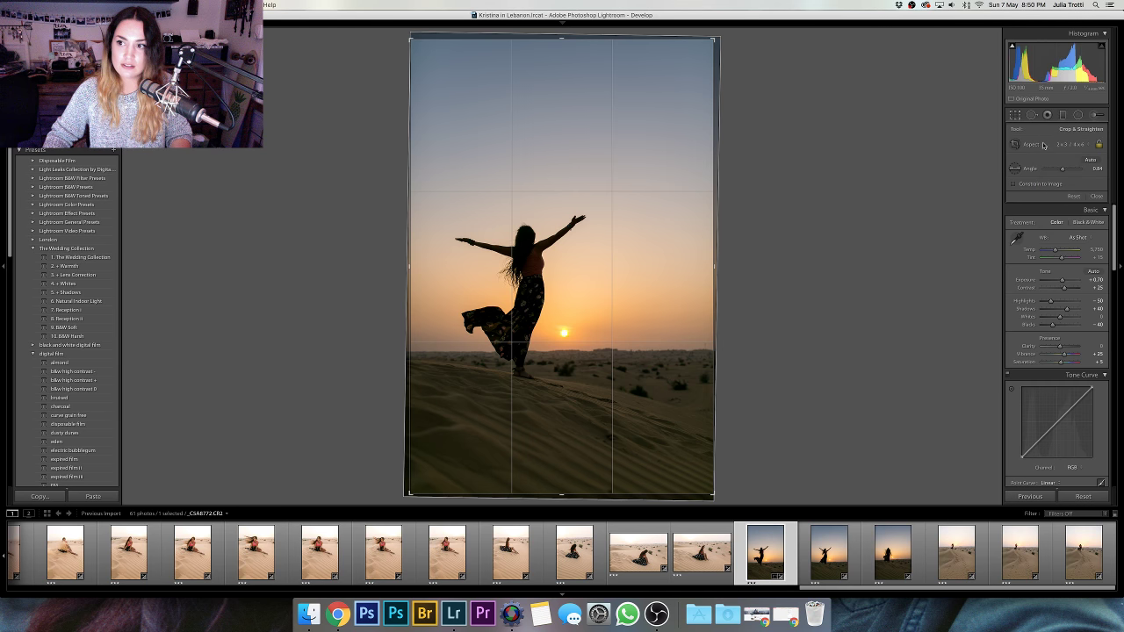
click(1043, 145)
click(1050, 135)
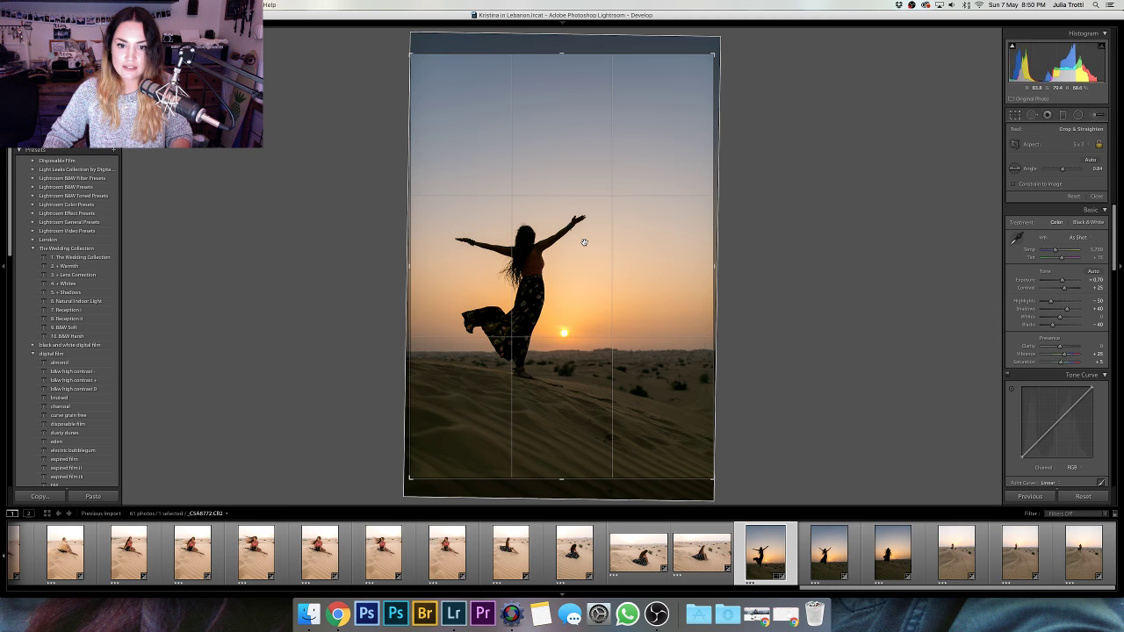
click(1082, 144)
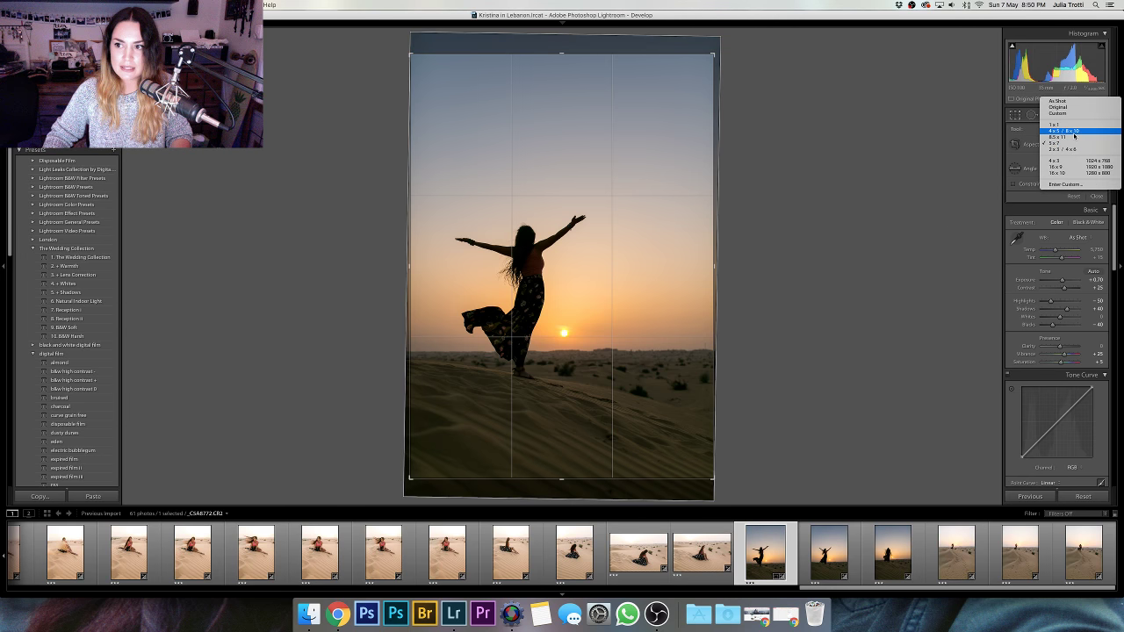
click(1062, 131)
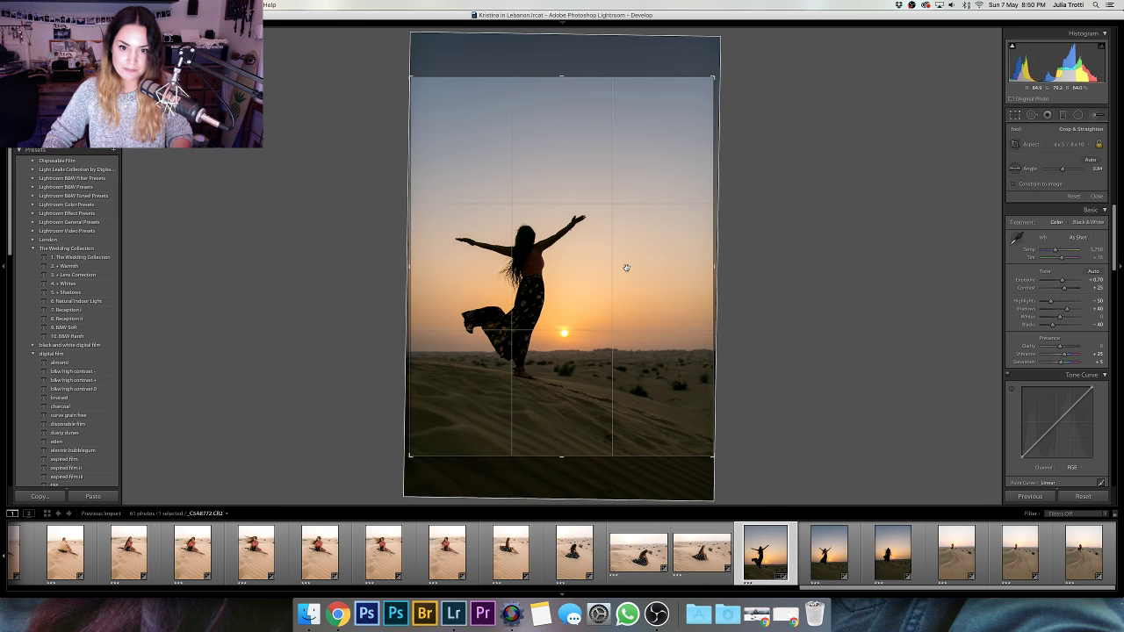
mouse_move(625, 265)
mouse_down()
mouse_move(625, 253)
mouse_move(625, 265)
mouse_up()
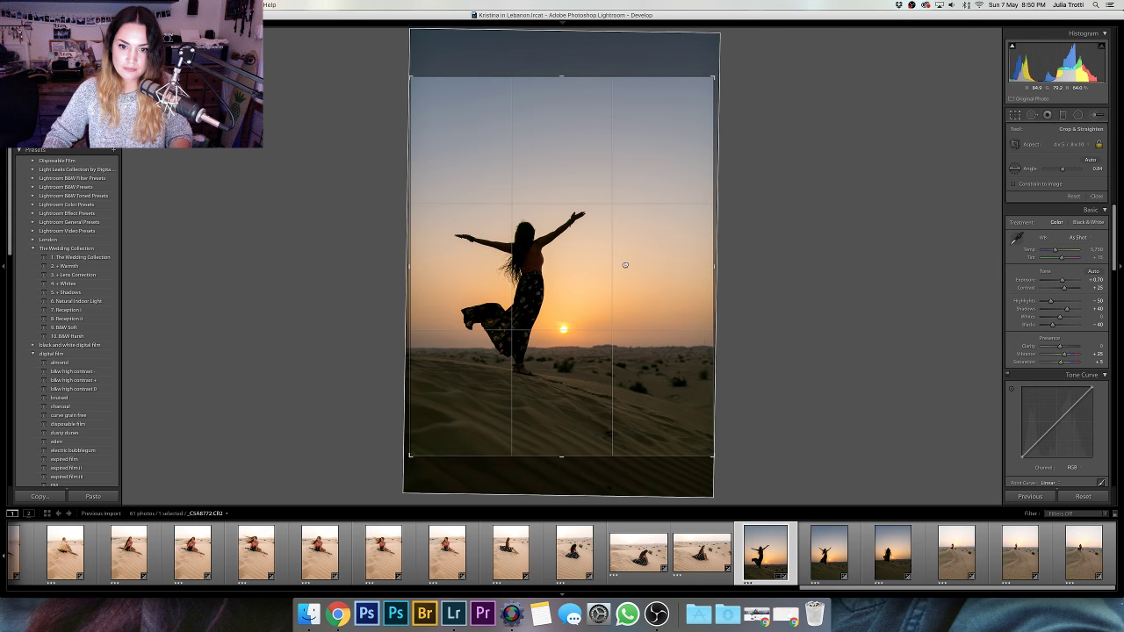
click(1062, 144)
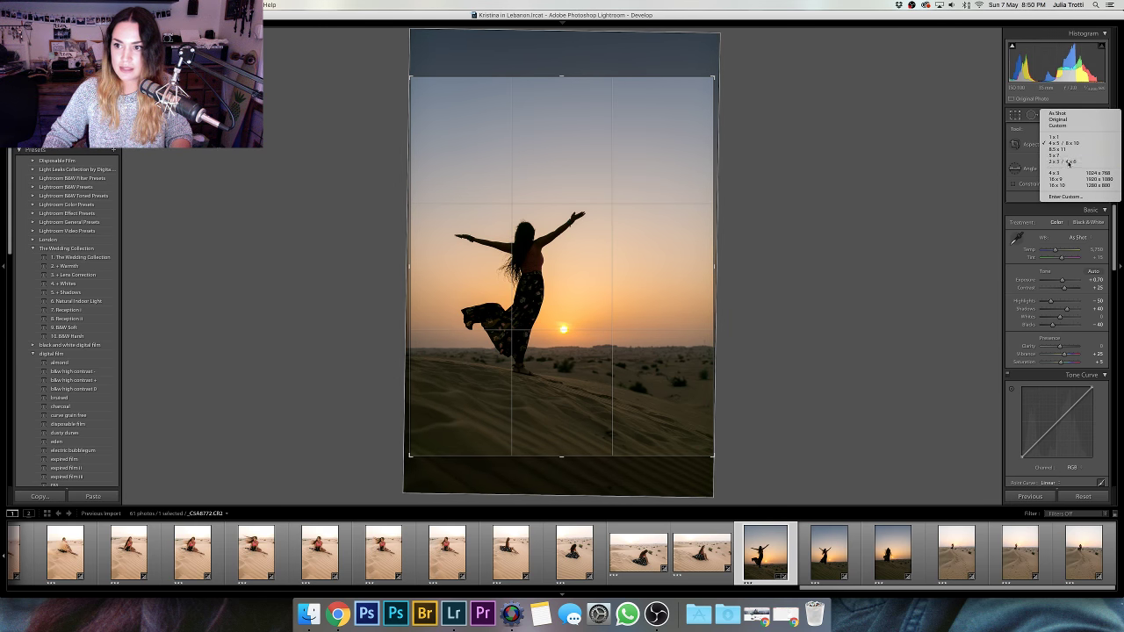
click(1066, 166)
- Set the silhouette photo's crop aspect ratio to Original and apply the crop
click(1079, 144)
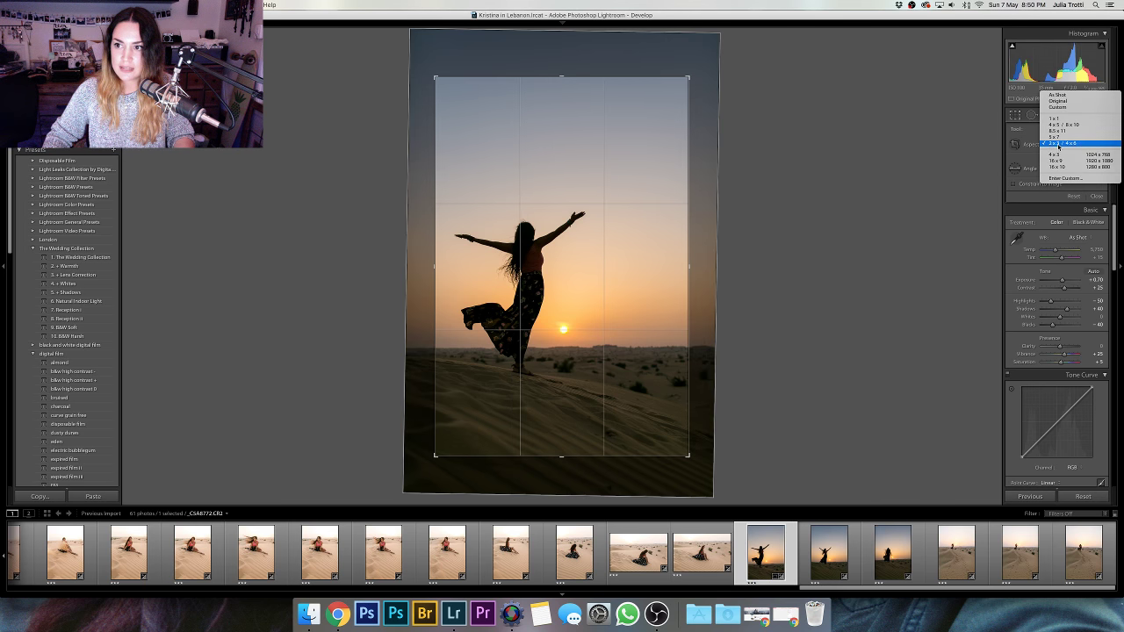
click(1066, 102)
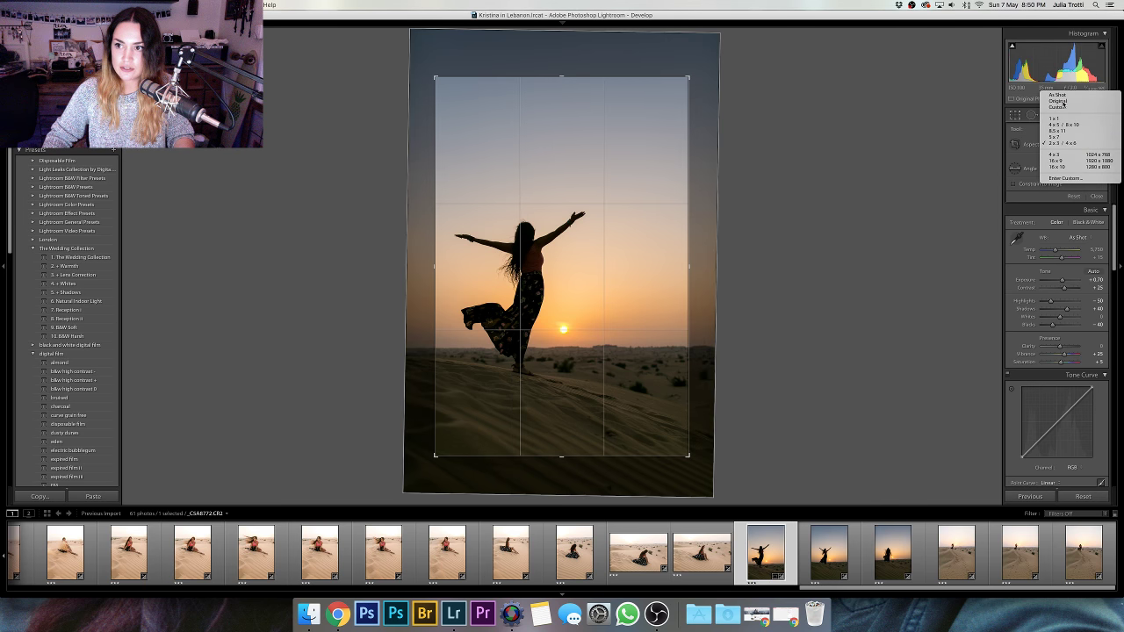
key(Return)
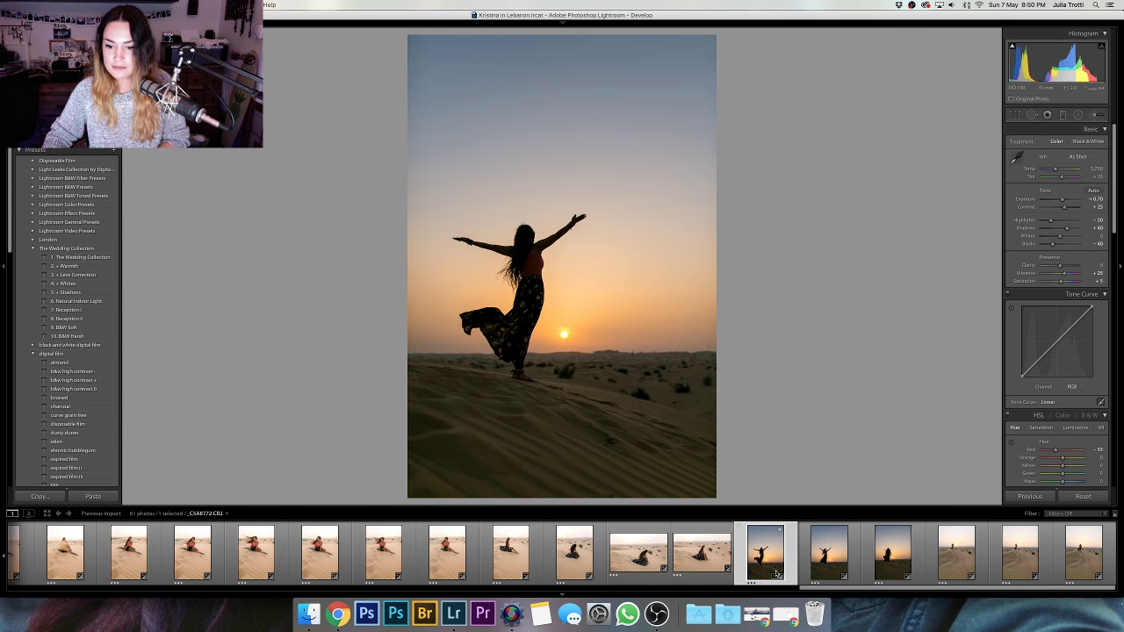
- Return to photo _CSA8605.CR2 of the figure walking on the dune and check its framing with the crop overlay
scroll(777, 574, right, 15)
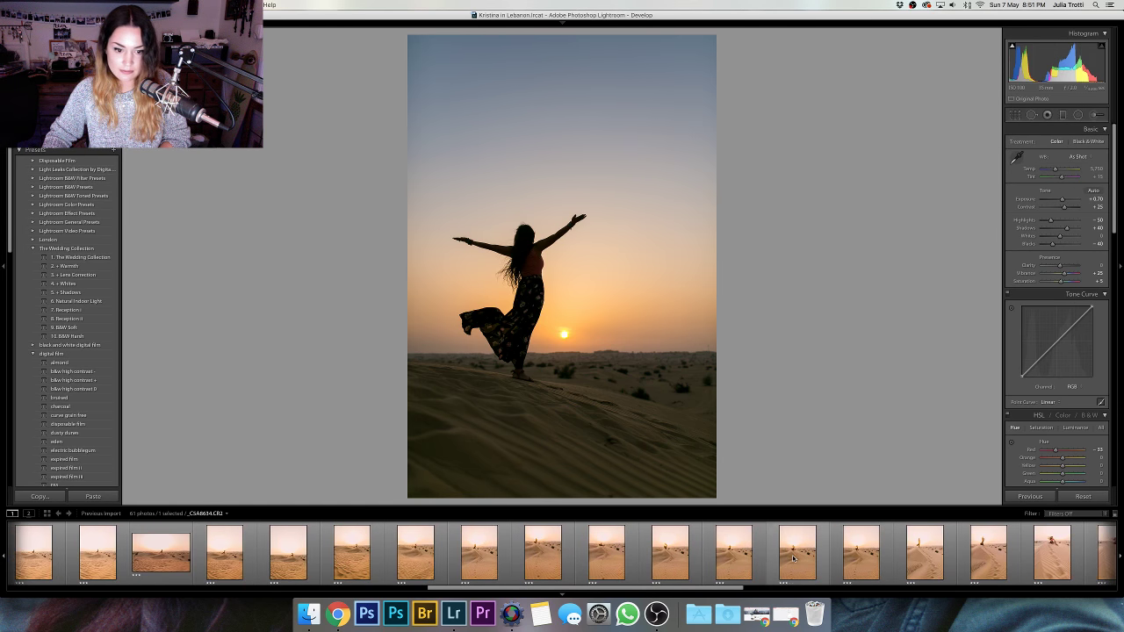
scroll(793, 559, left, 1)
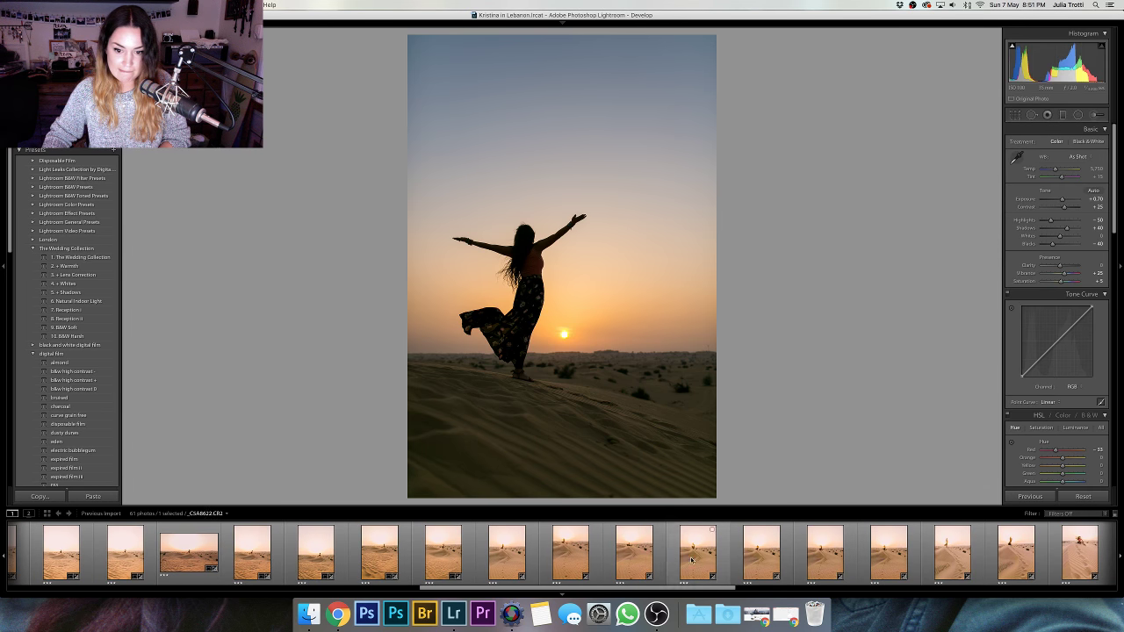
click(525, 557)
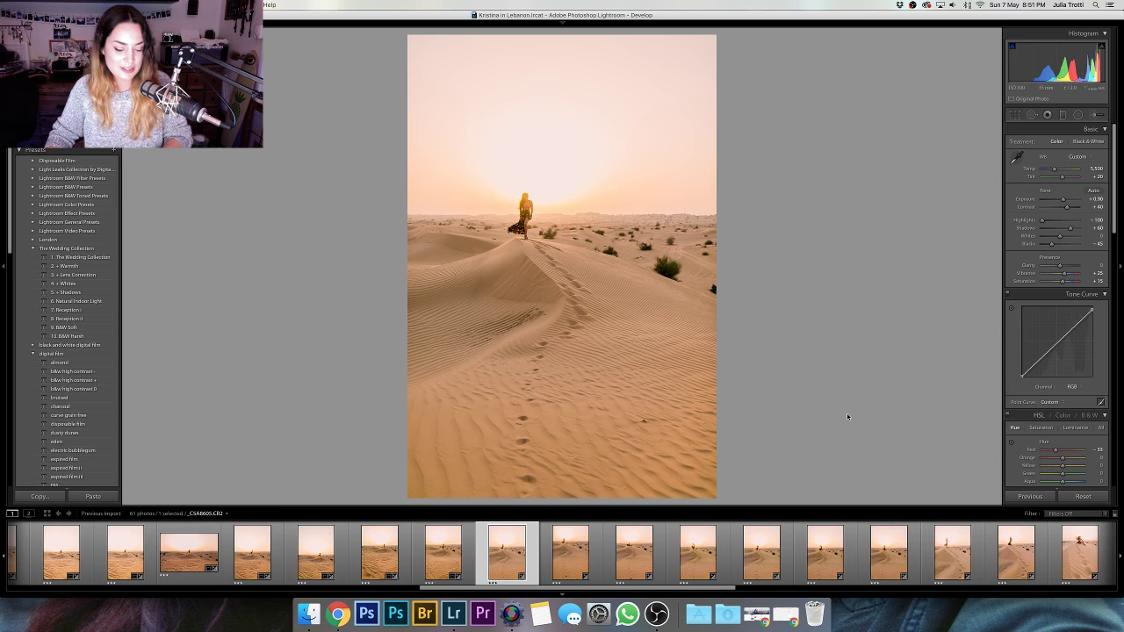
key(r)
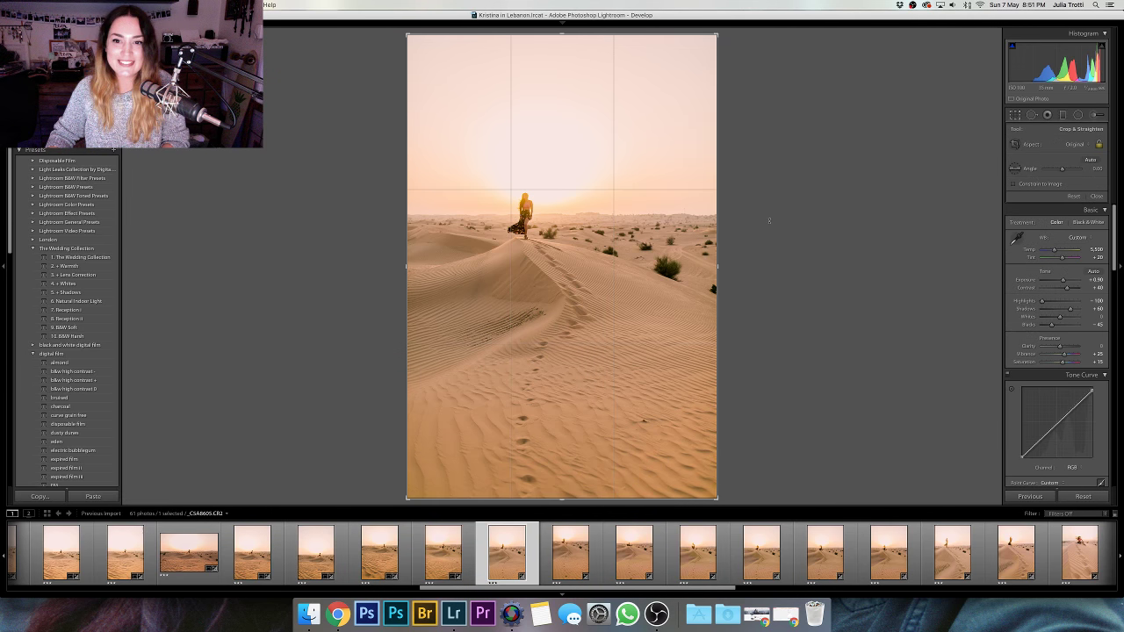
key(r)
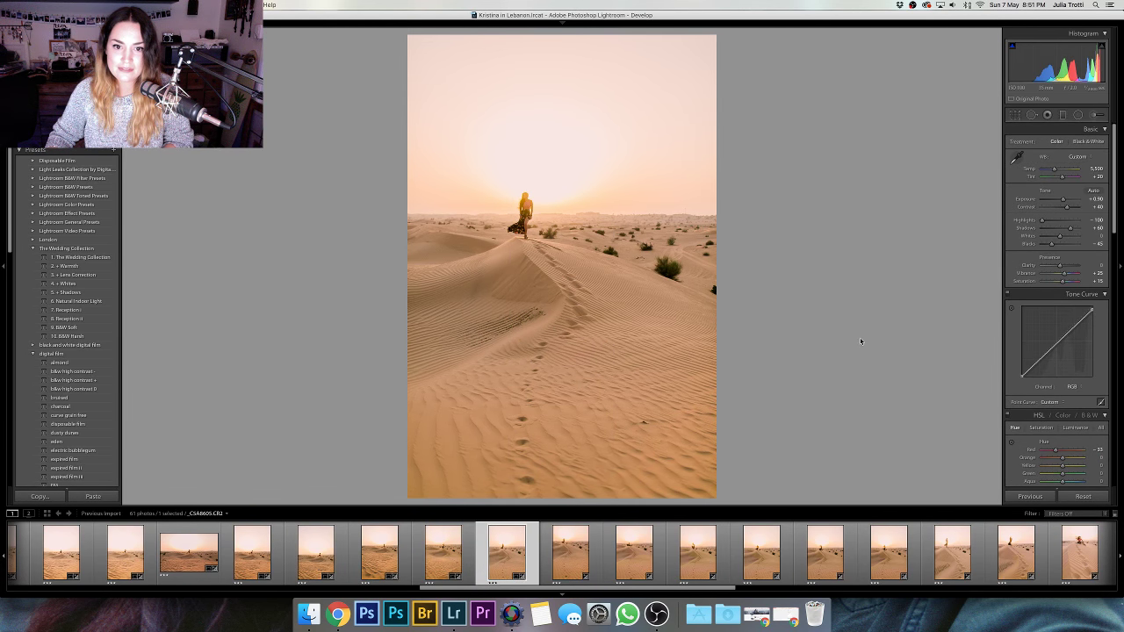
- Open photo _CSA8607.CR2, straighten its horizon to a crop angle of -0.54 and recheck the framing with the crop overlay
key(Right)
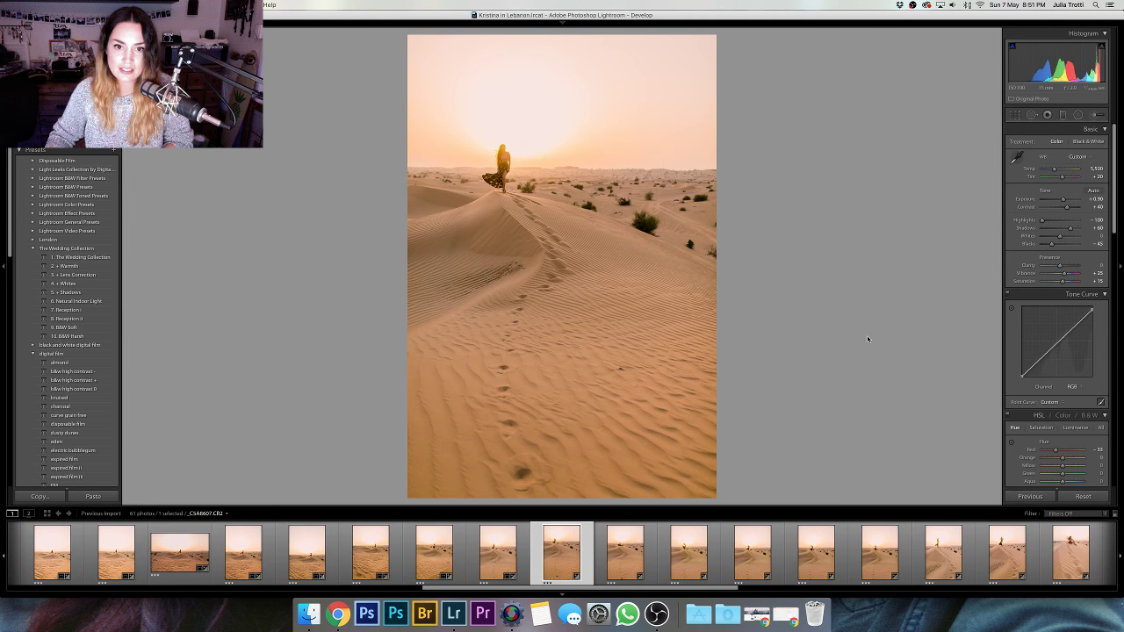
key(r)
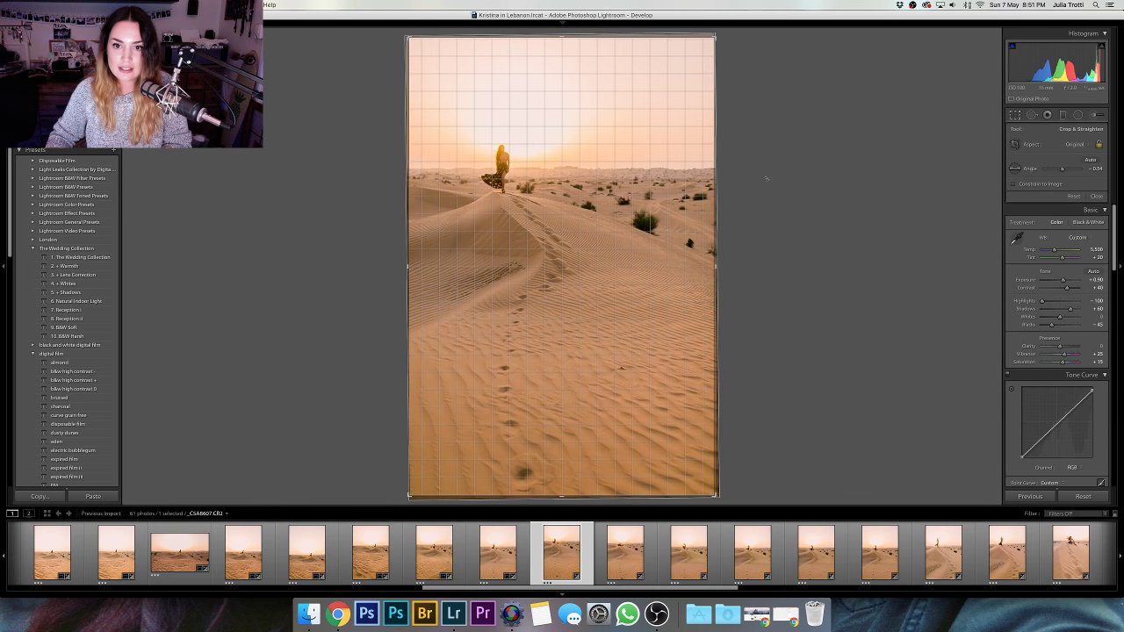
key(r)
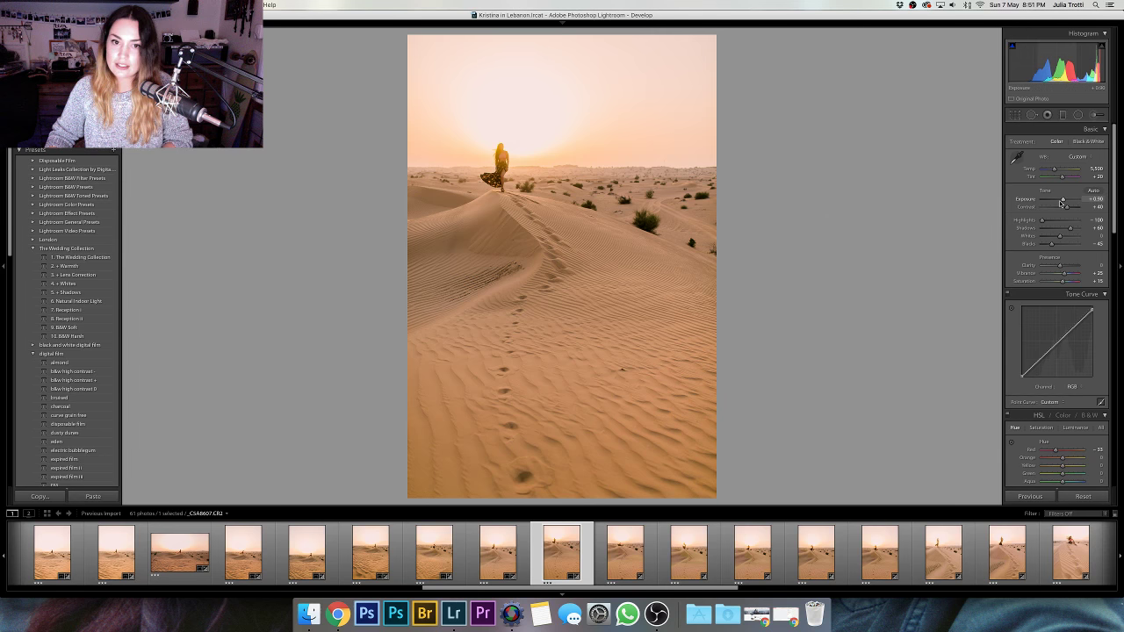
key(r)
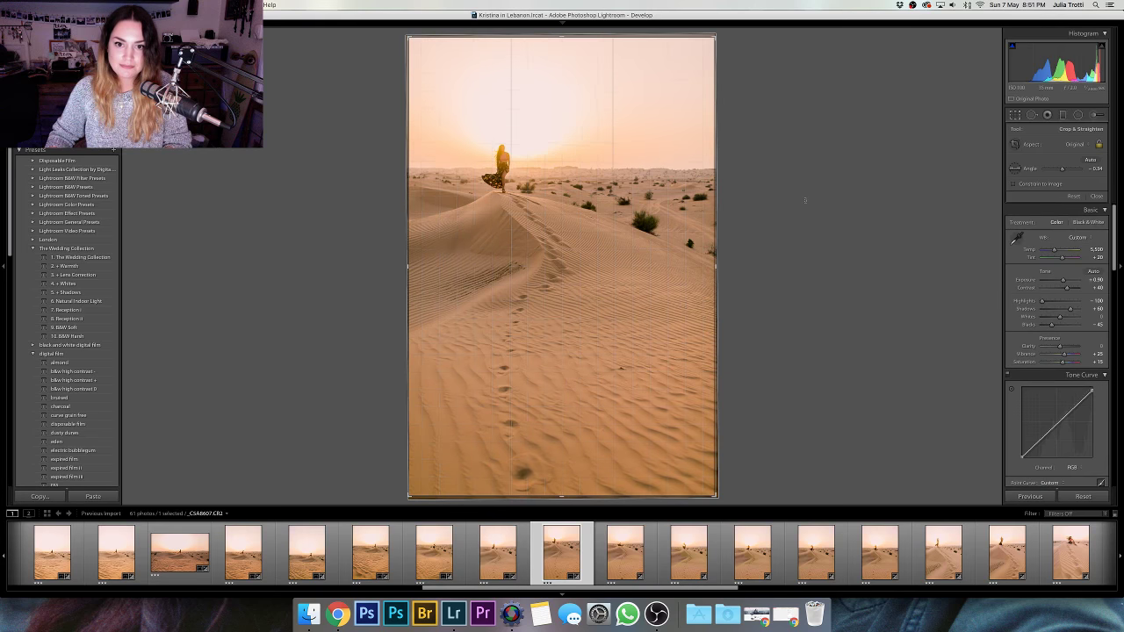
key(r)
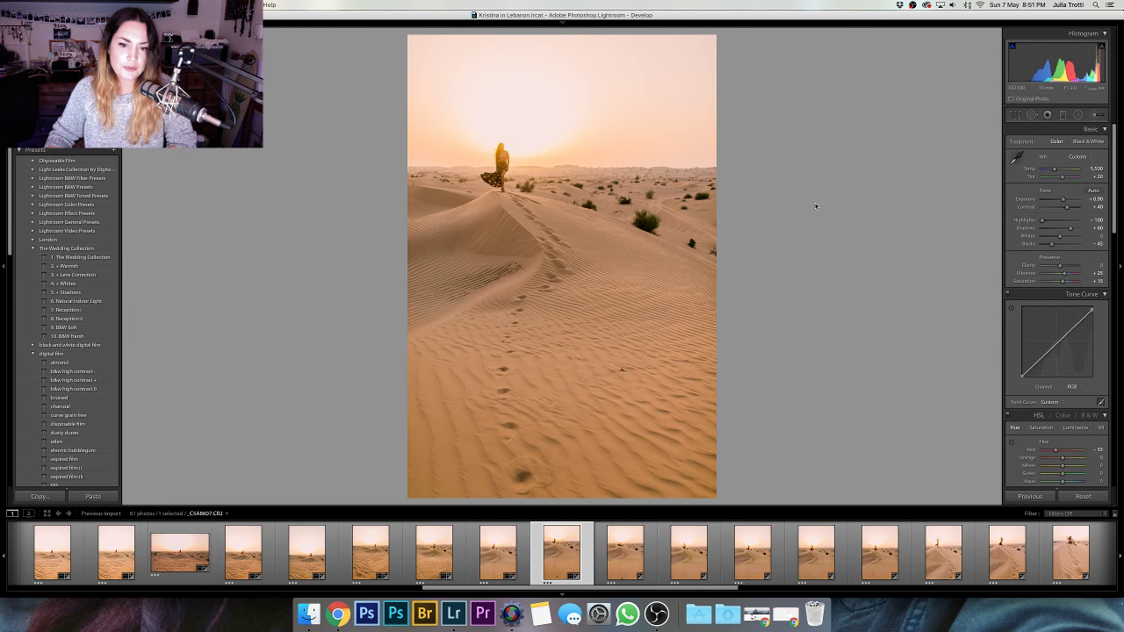
- Open photo _CSA8610.CR2 of the figure sitting on the dune, check its horizon with the crop overlay and set the exposure to +1.10
key(Right)
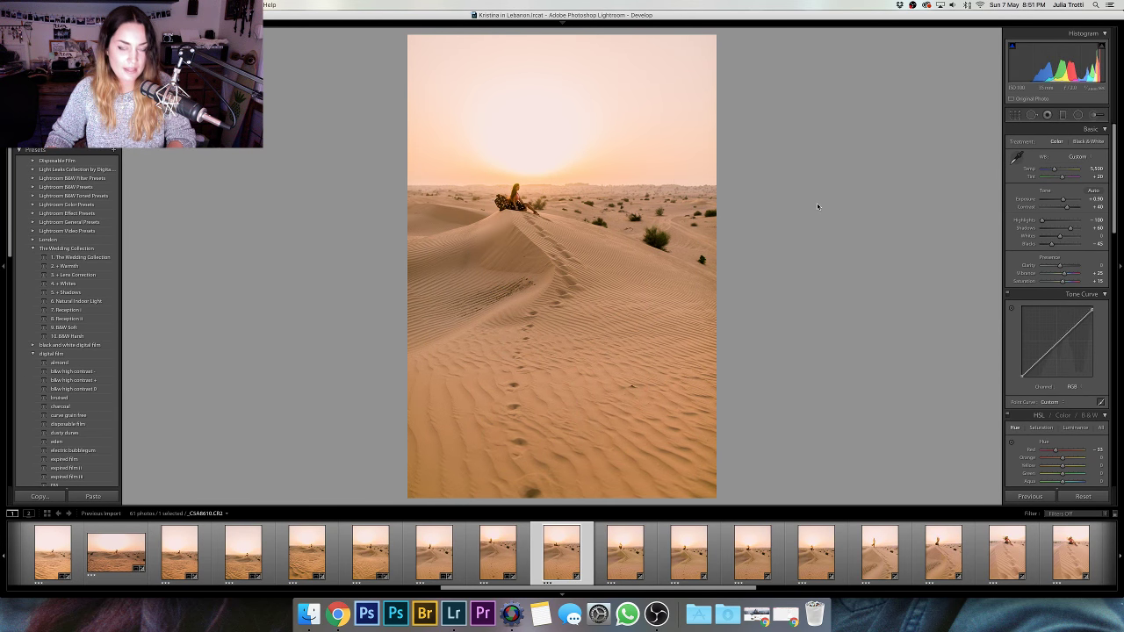
key(r)
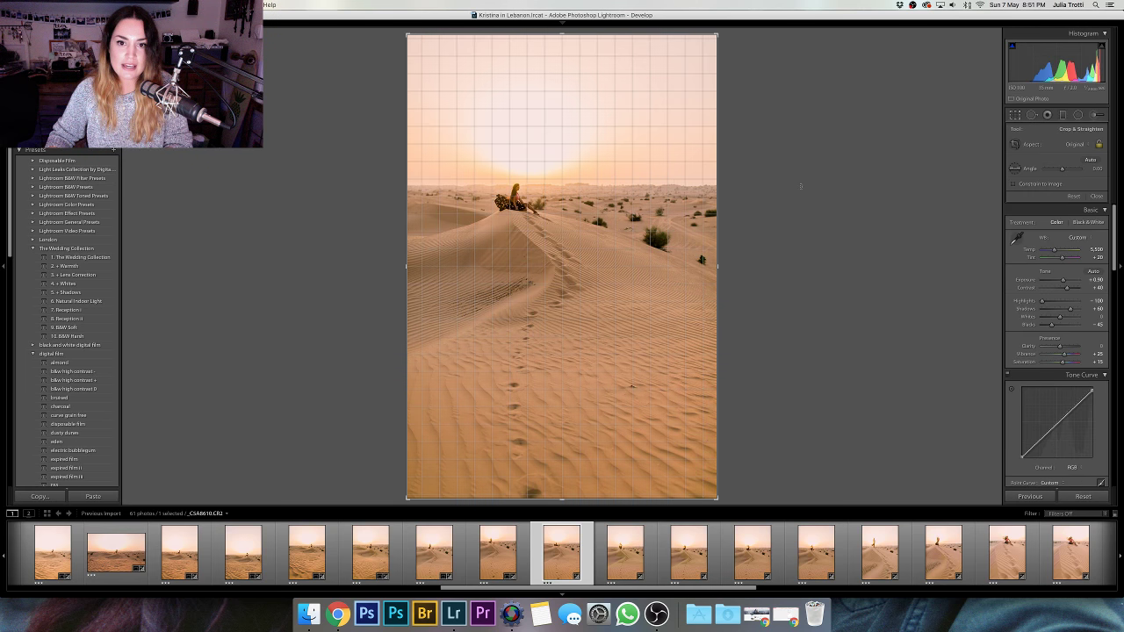
key(r)
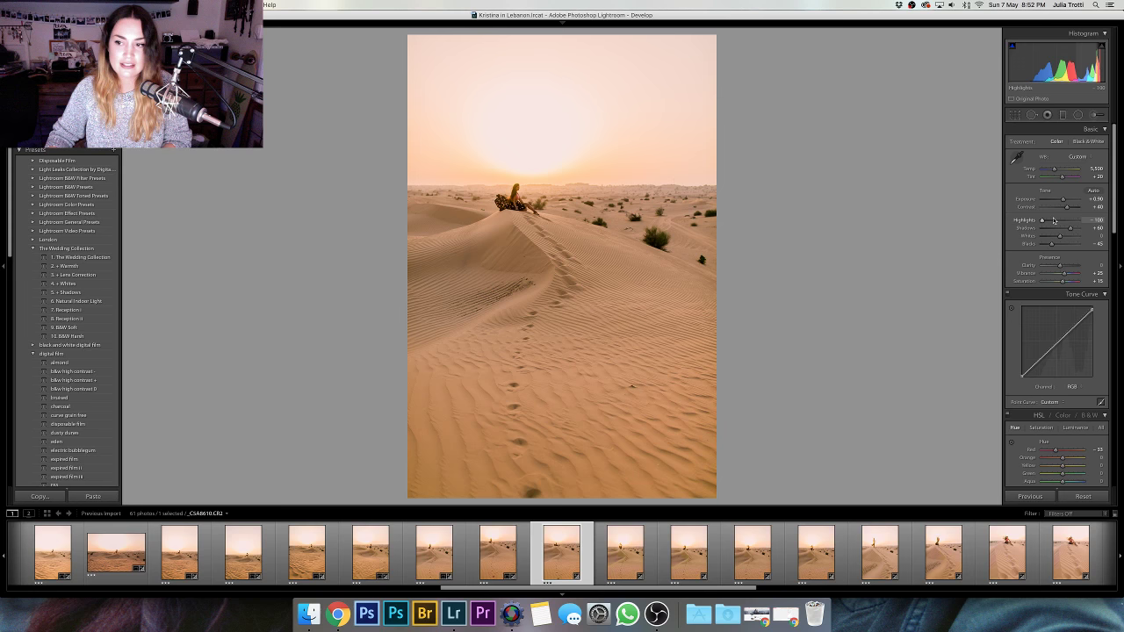
drag(1062, 199, 1063, 202)
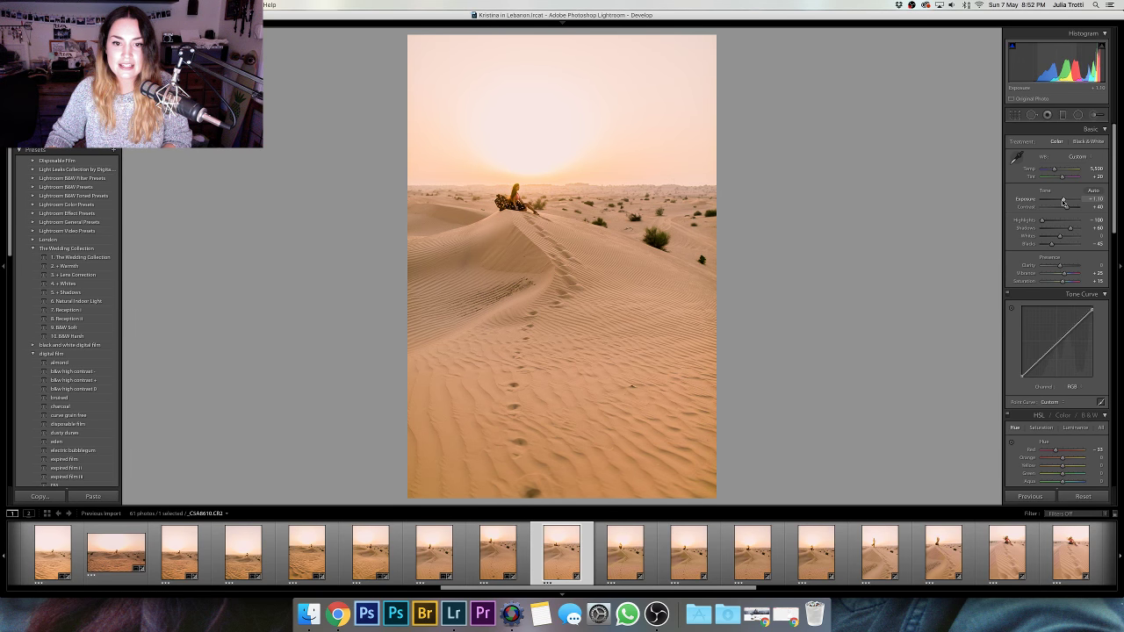
- Open photo _CSA8622.CR2 of the figure with windblown hair, set its clarity to +15 and lower the exposure slightly
key(Right)
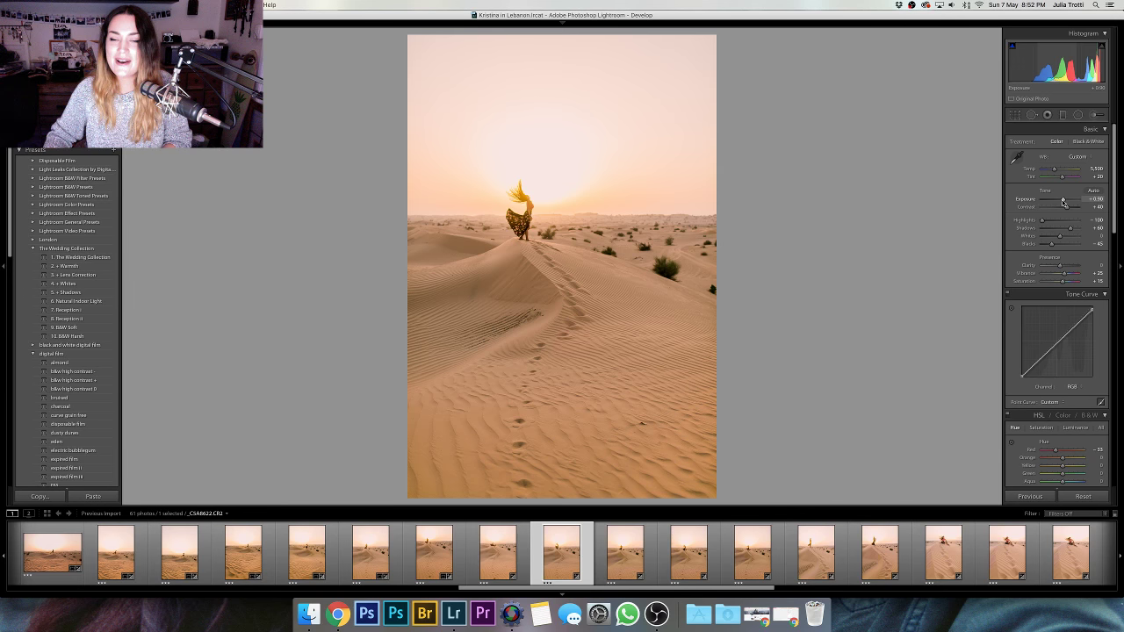
click(1066, 266)
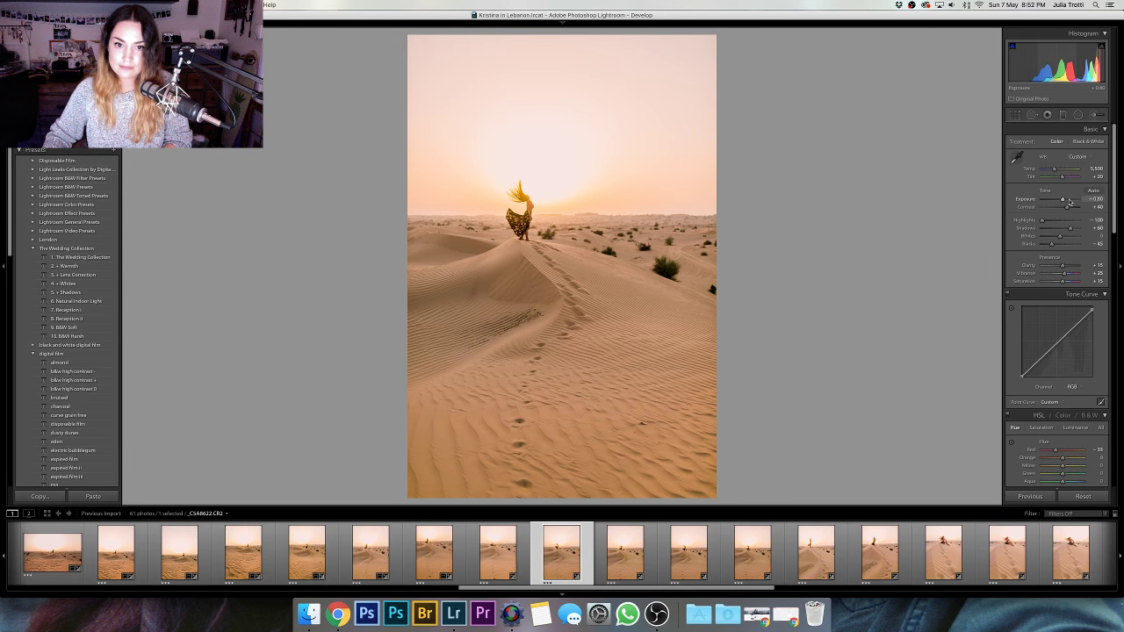
- Open photo _CSA8628.CR2, set its clarity to +10 and straighten the horizon to a crop angle of 0.15
key(Right)
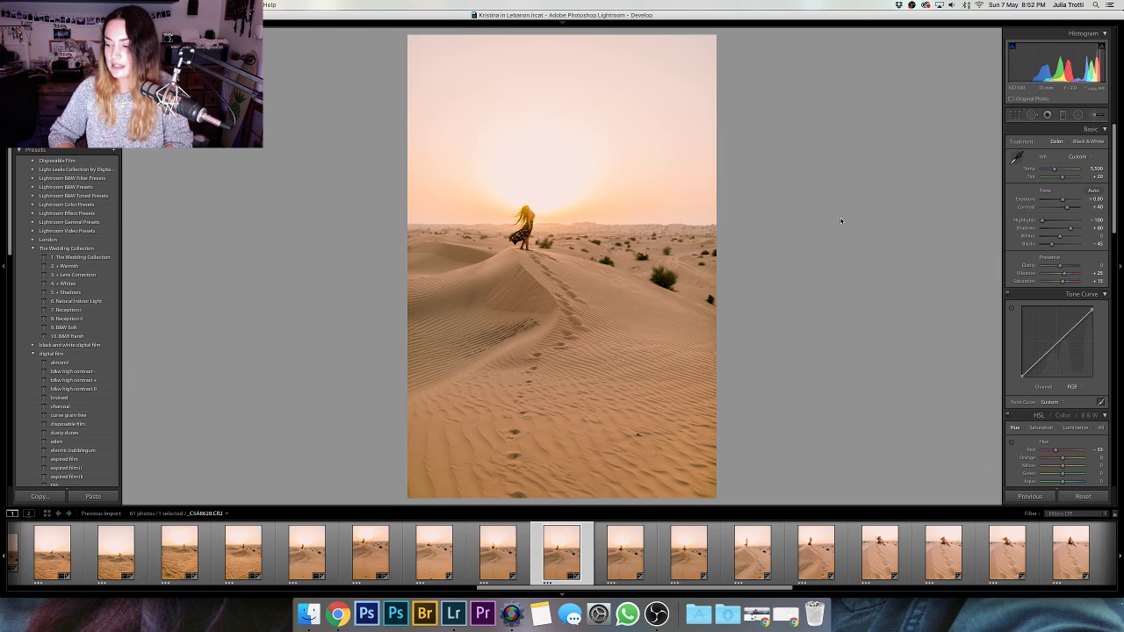
drag(1059, 266, 1061, 267)
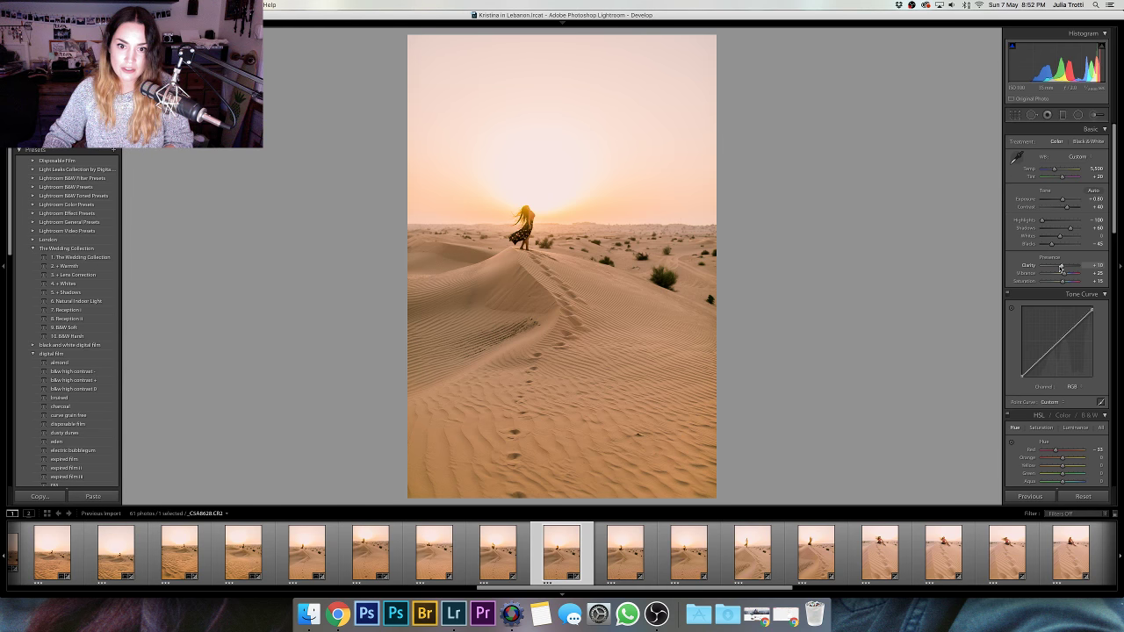
key(r)
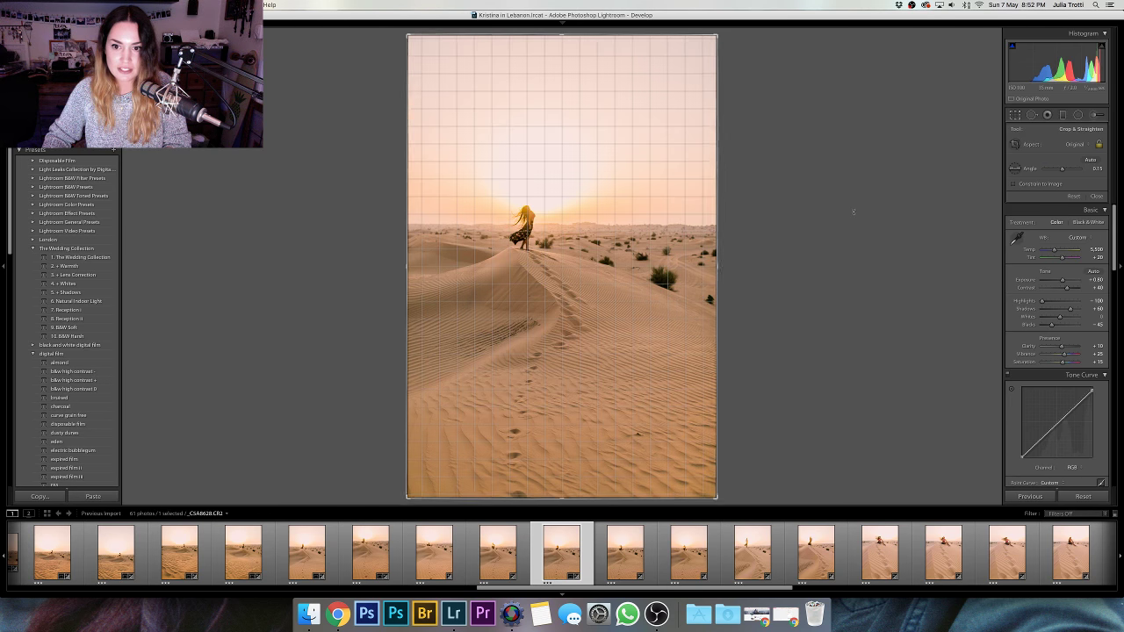
key(r)
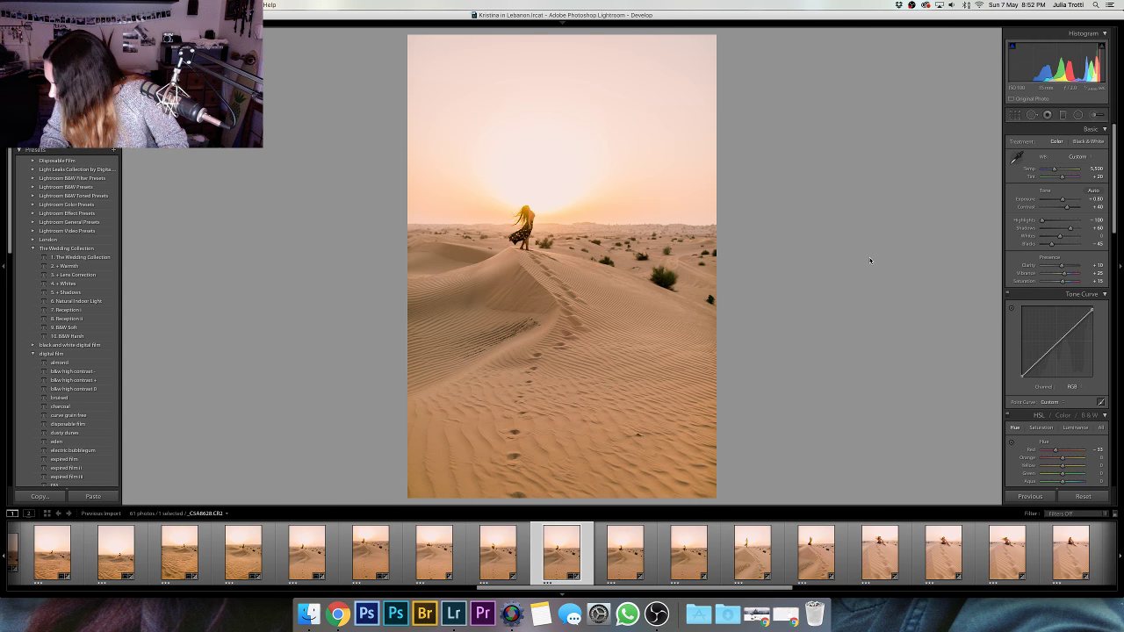
- Move on to photo _CSA8635.CR2 and set its exposure to +1.00 and clarity to +5
key(Right)
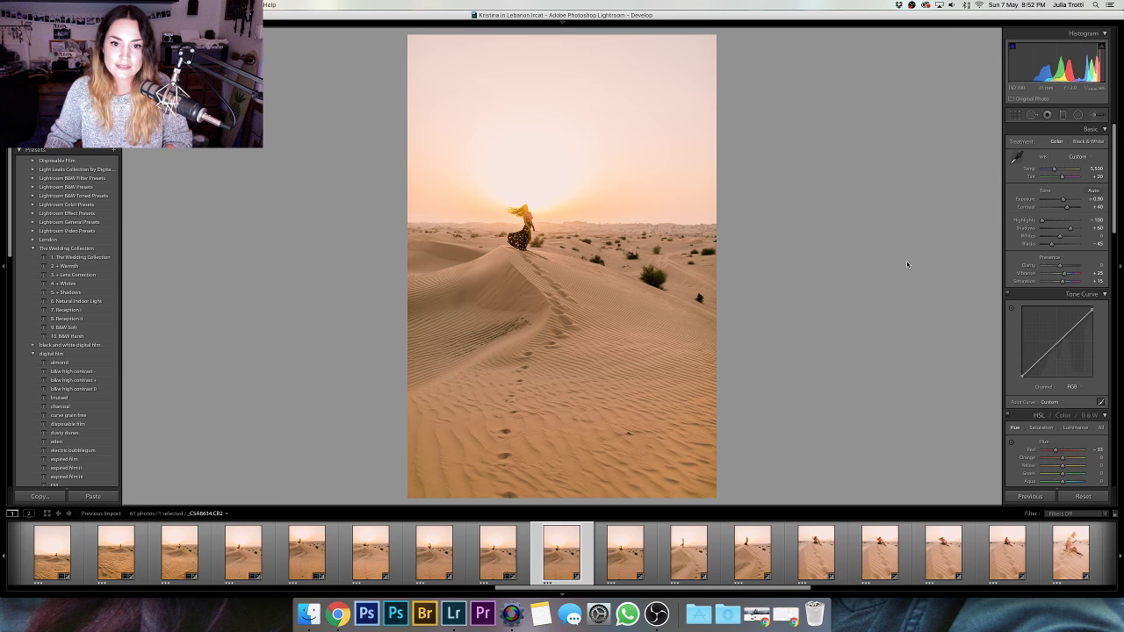
drag(1064, 199, 1061, 199)
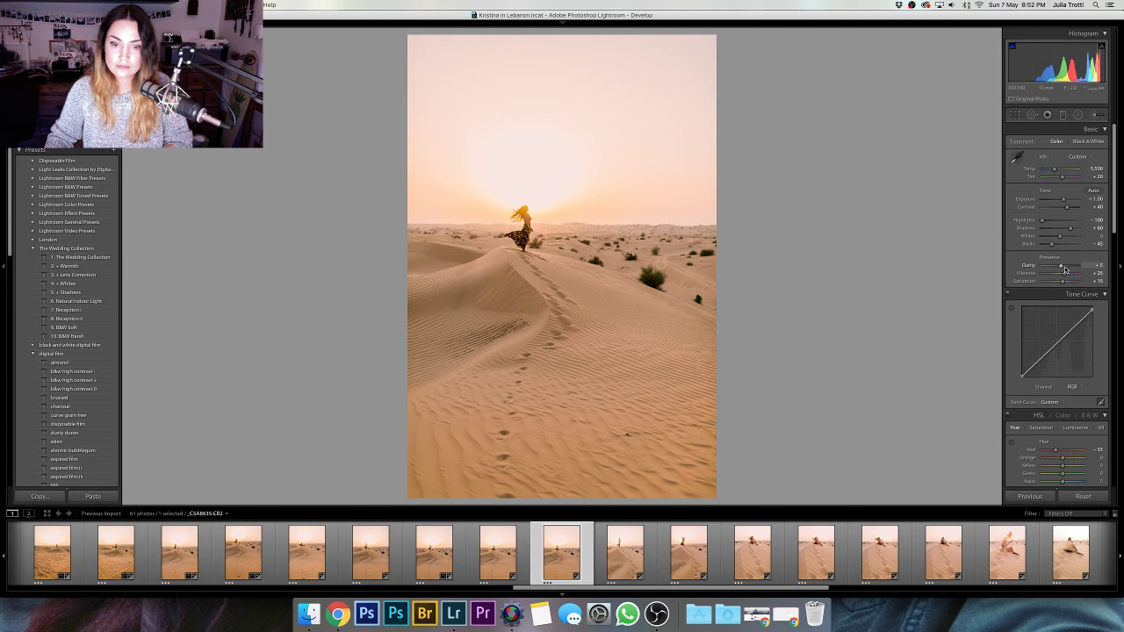
- Open photo _CSA8652.CR2 of the woman standing on the dune crest and straighten its horizon to a crop angle of 0.43
key(Right)
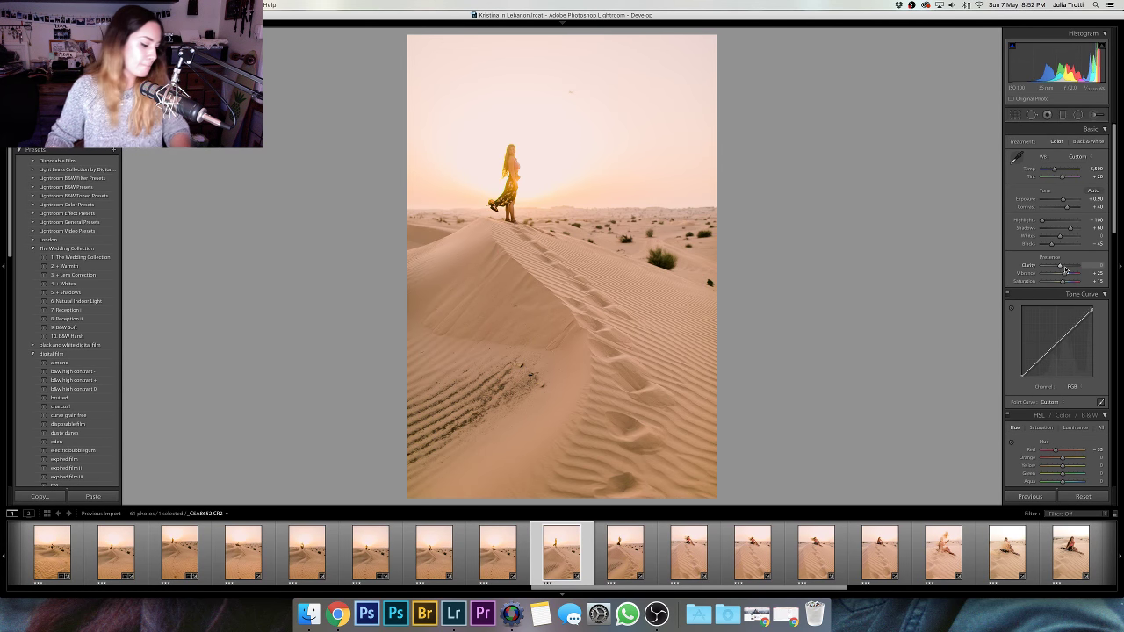
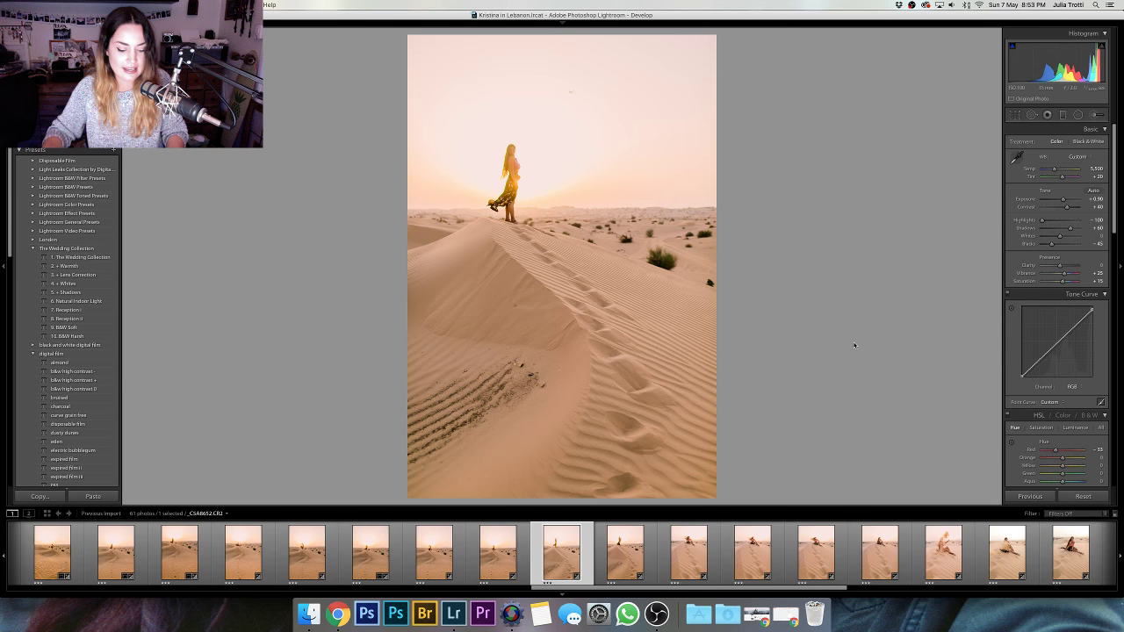
key(r)
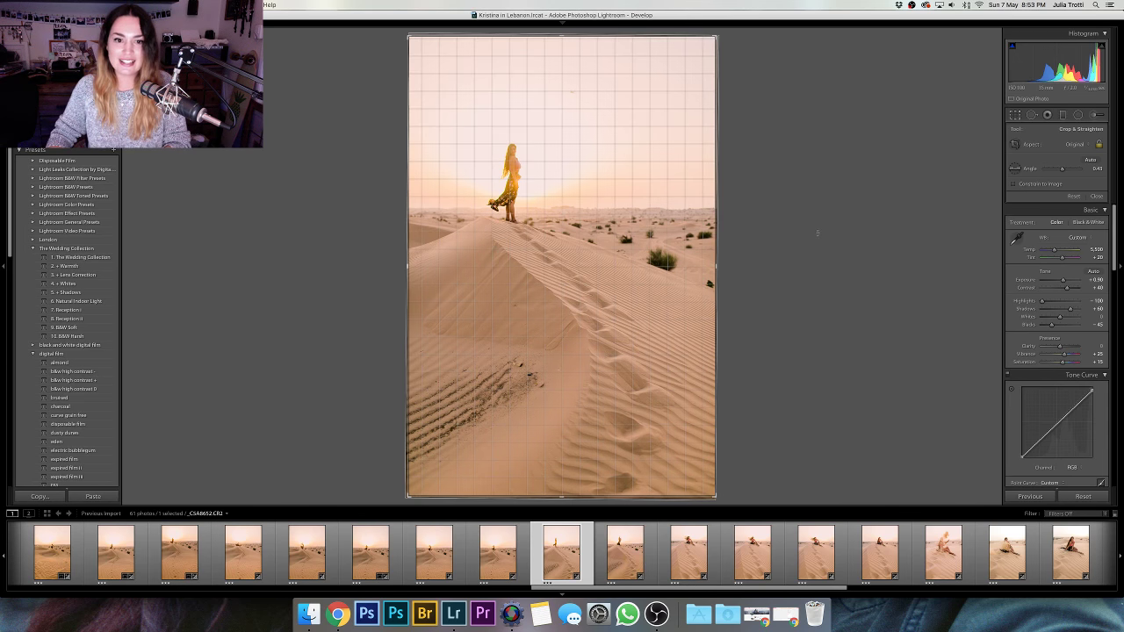
key(r)
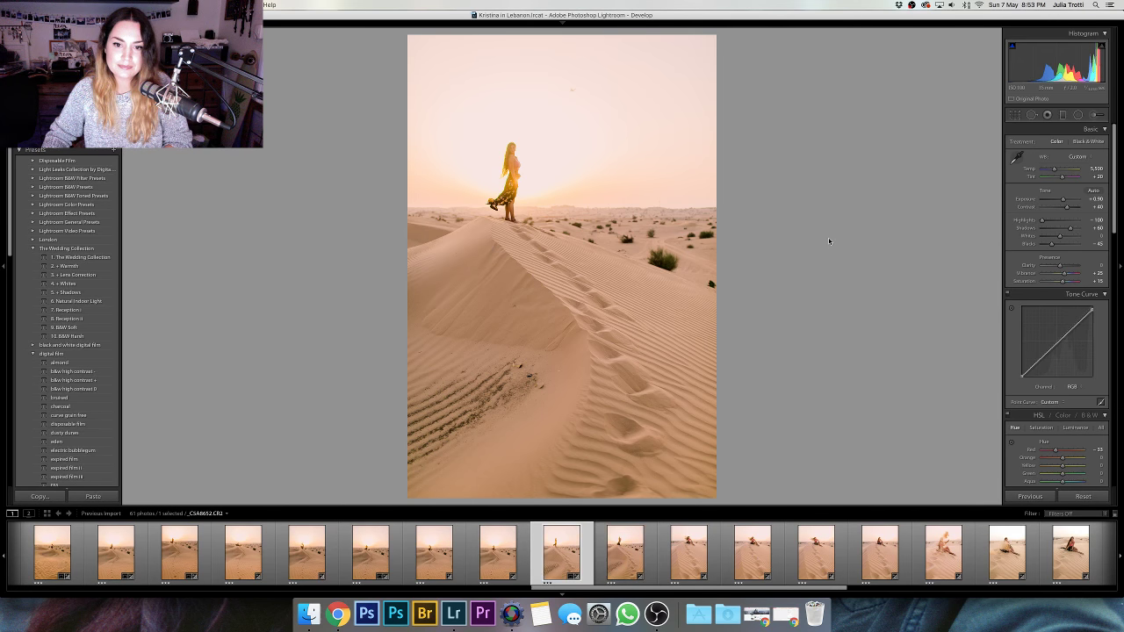
- Straighten and crop photo _CSA8660.CR2 to level its horizon, and lower its exposure slightly
key(r)
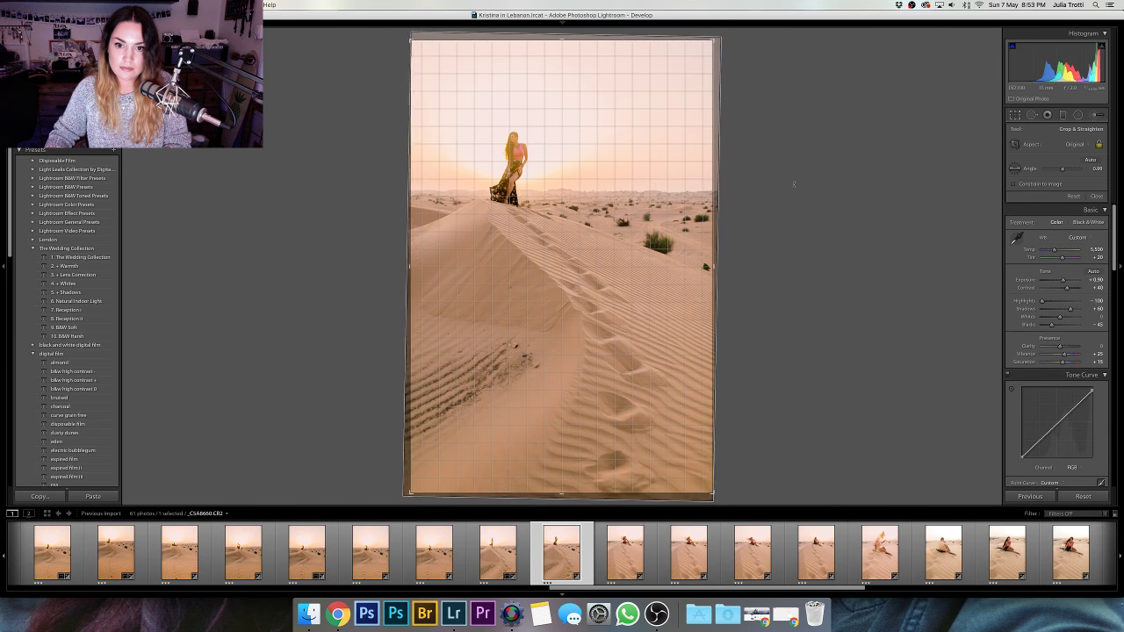
key(Return)
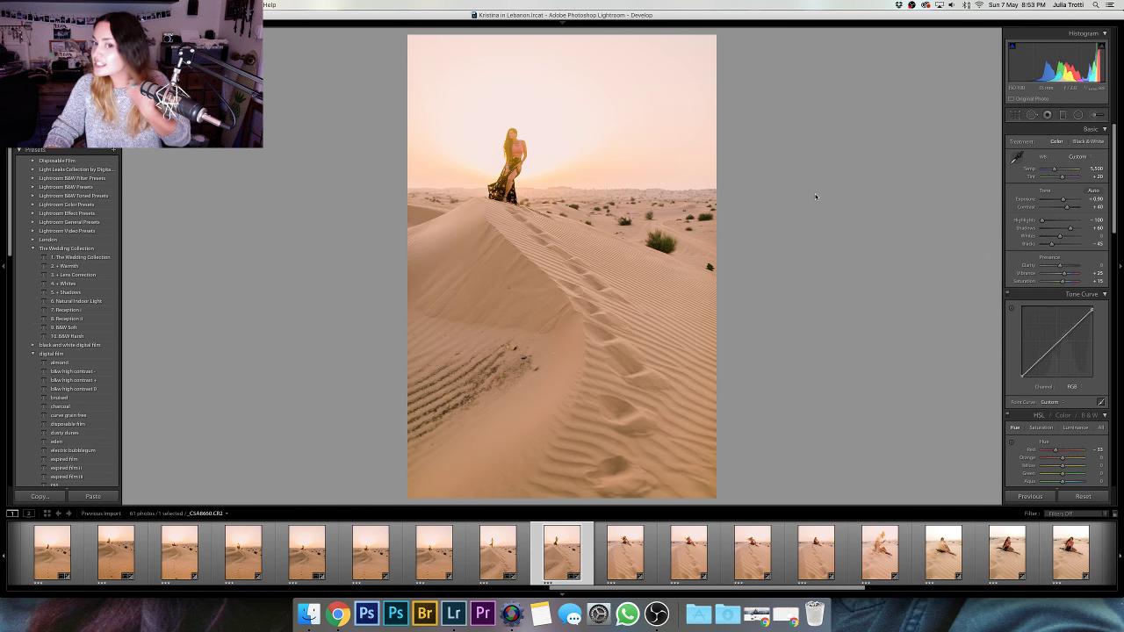
drag(1064, 200, 1063, 199)
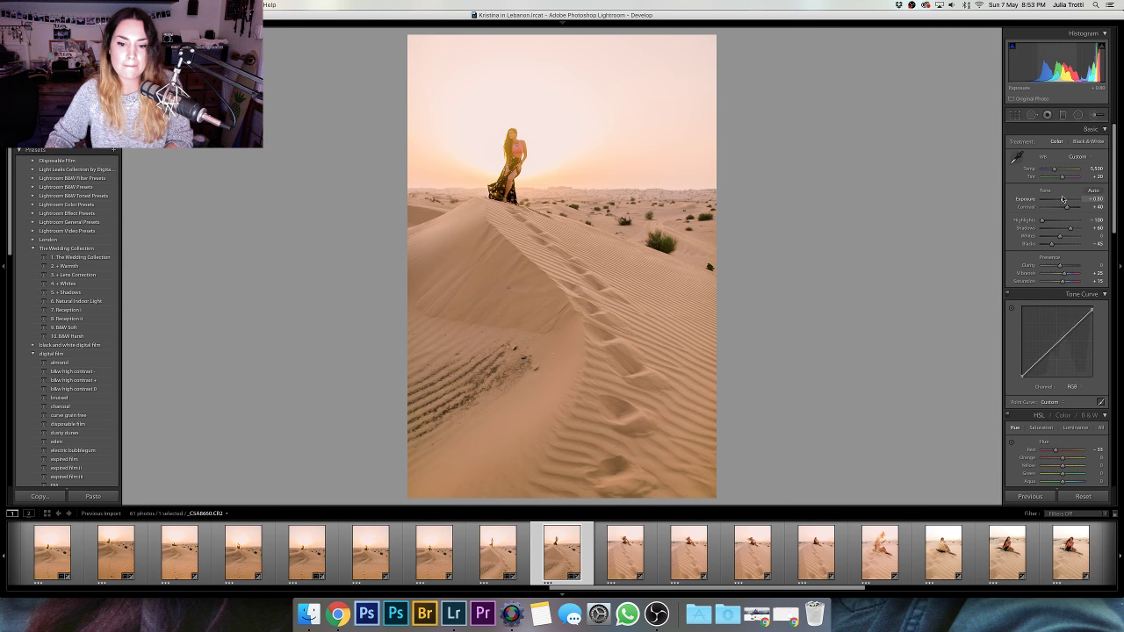
- Open photo _CSA8661.CR2 of the seated woman, lower its exposure and tint slightly, and compare it with the unedited version
key(Right)
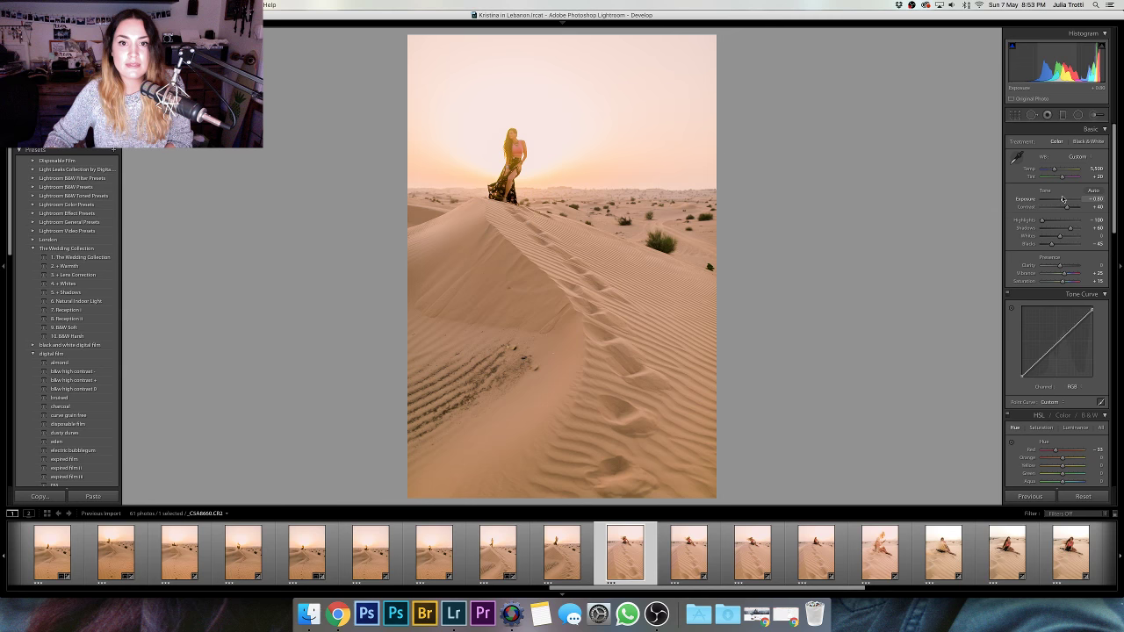
key(Left)
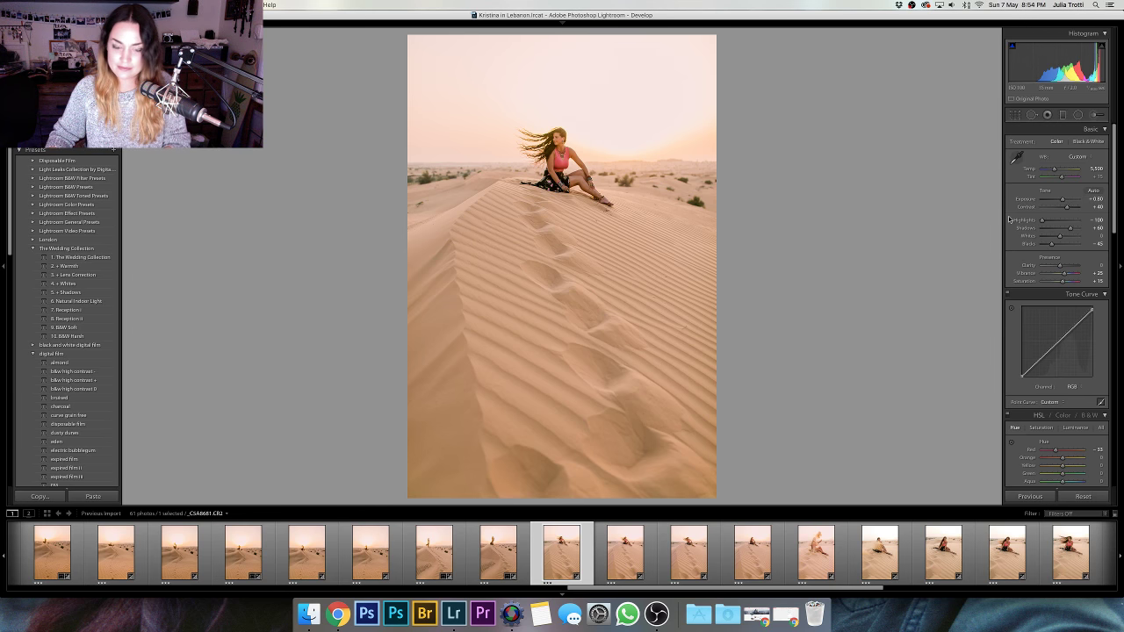
key(backslash)
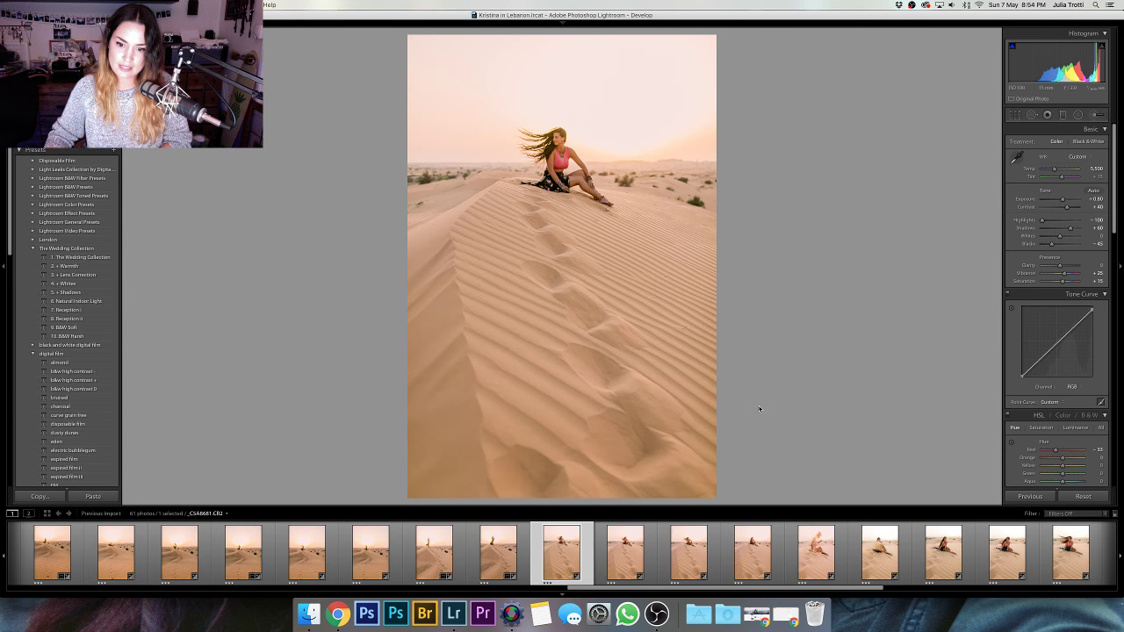
- Select the photos from _CSA8661.CR2 through the first landscape-format shot, sync the settings across them, and return to _CSA8660.CR2
scroll(777, 563, down, 10)
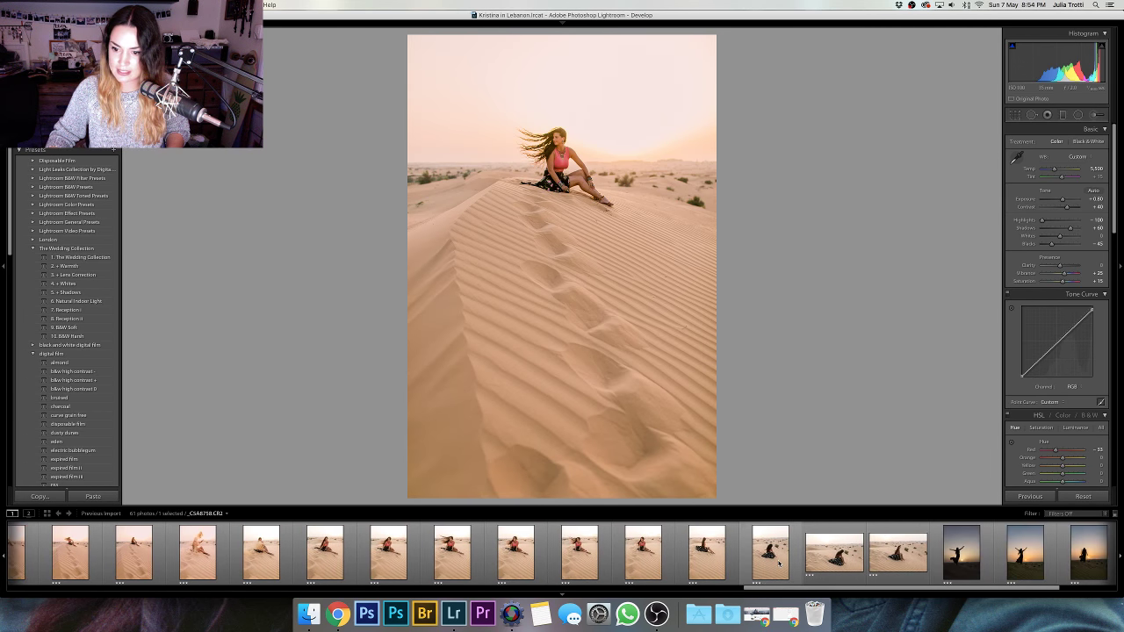
scroll(777, 563, down, 1)
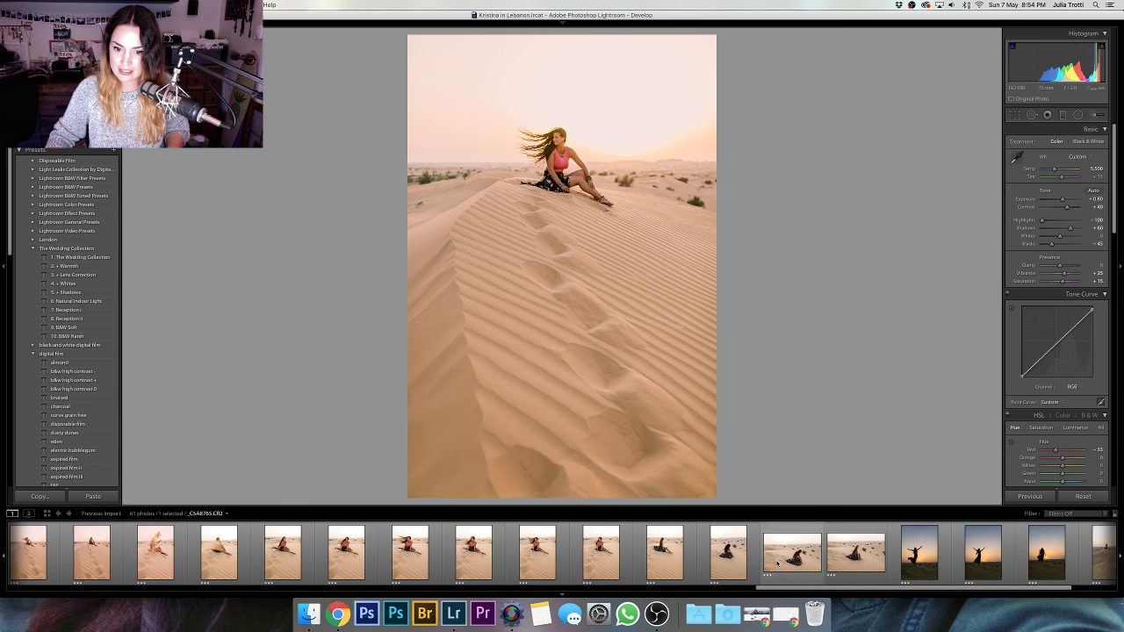
shift+click(777, 563)
scroll(555, 567, up, 10)
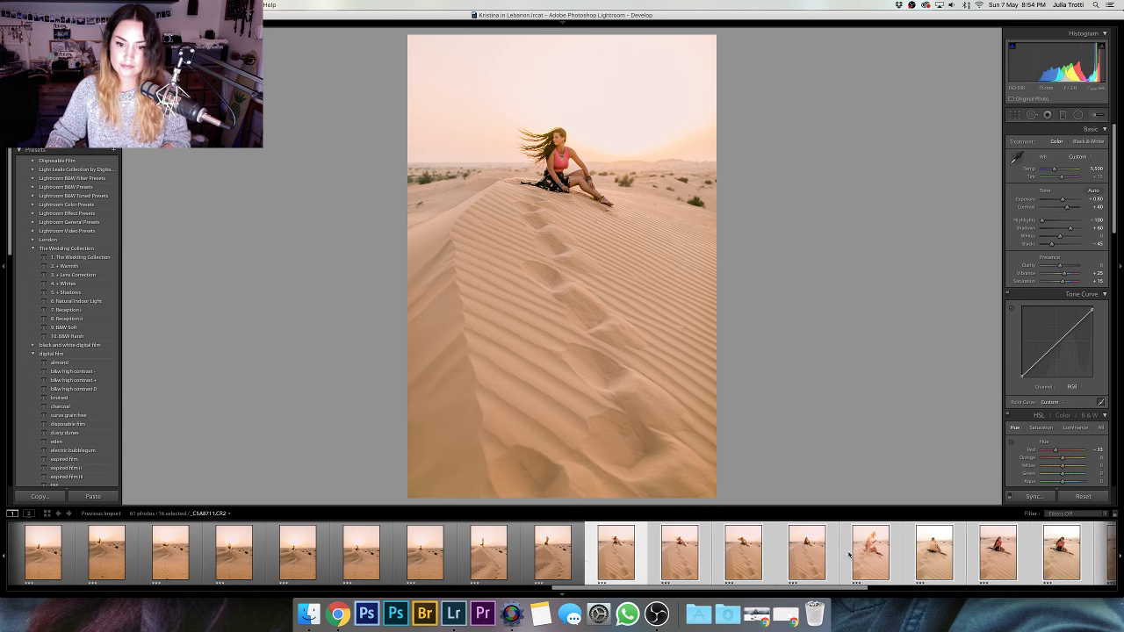
click(555, 567)
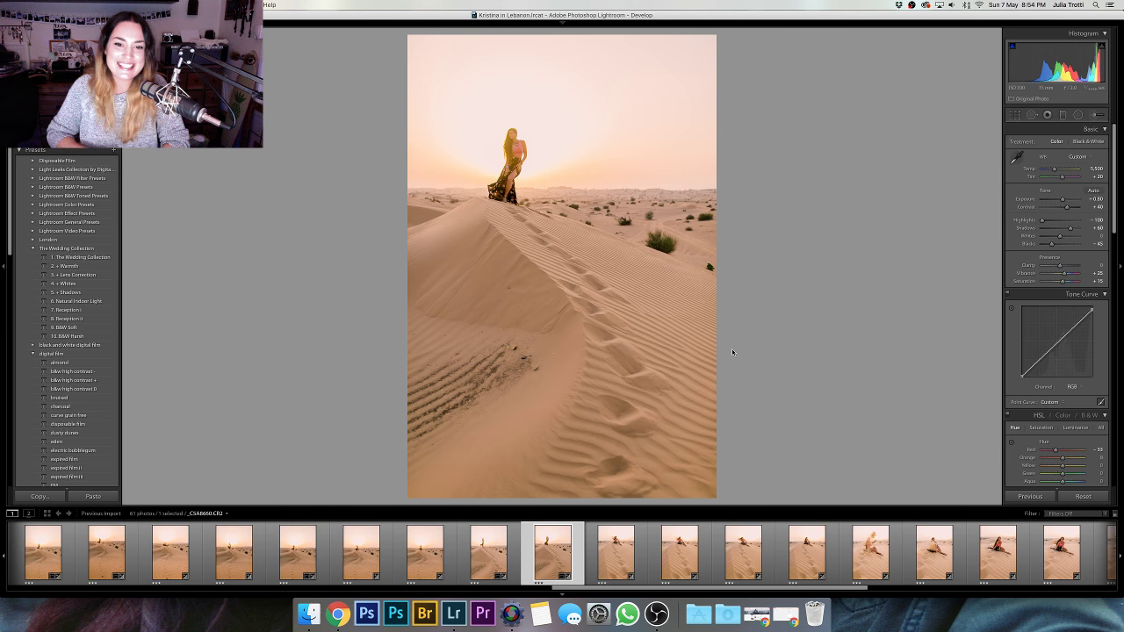
- Open photo _CSA8685.CR2 of the seated woman and straighten its horizon by rotating the crop slightly
key(Right)
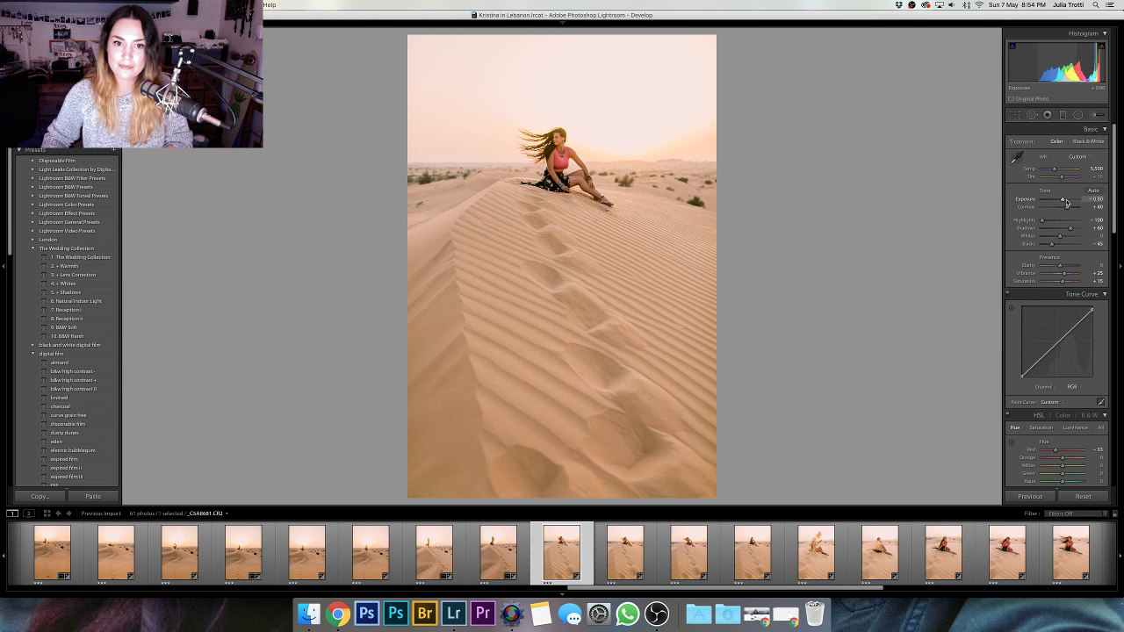
key(Right)
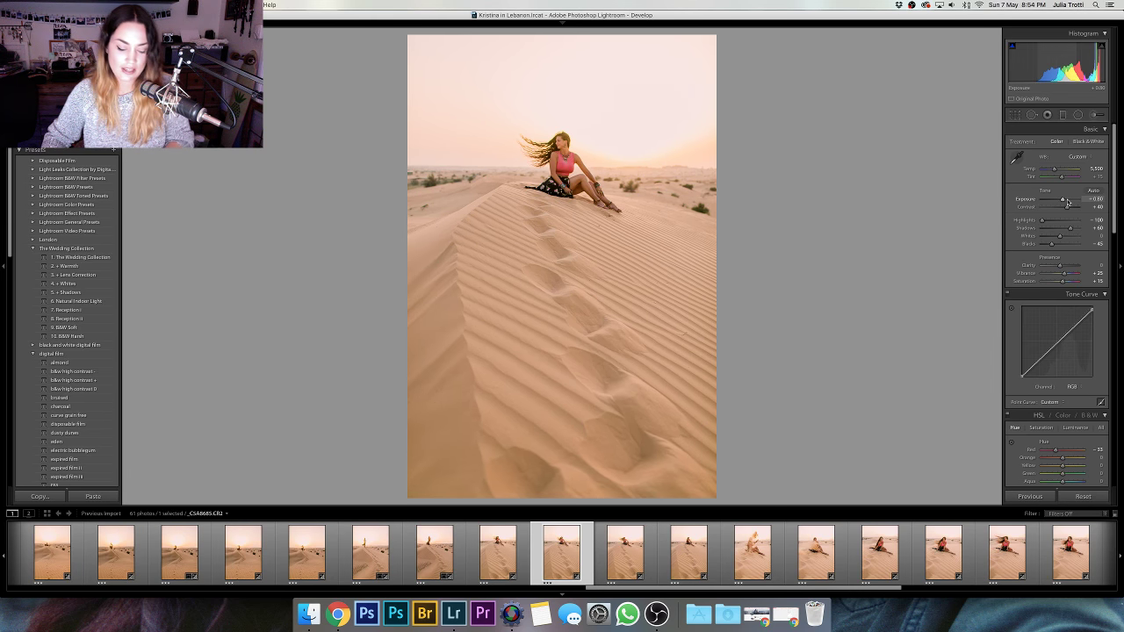
key(r)
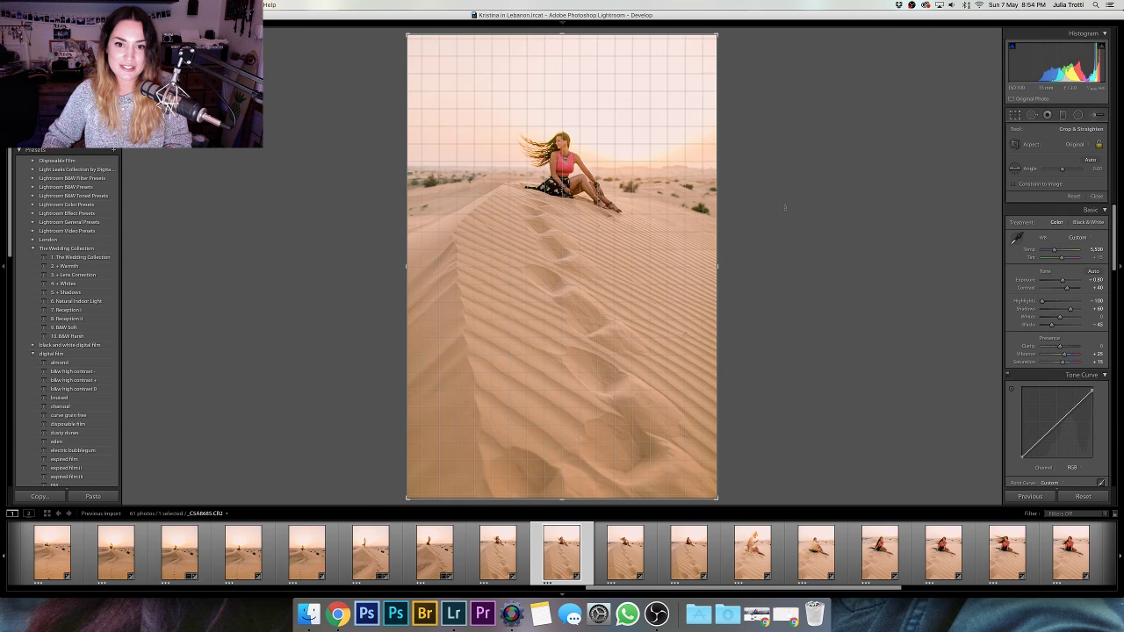
drag(784, 207, 859, 216)
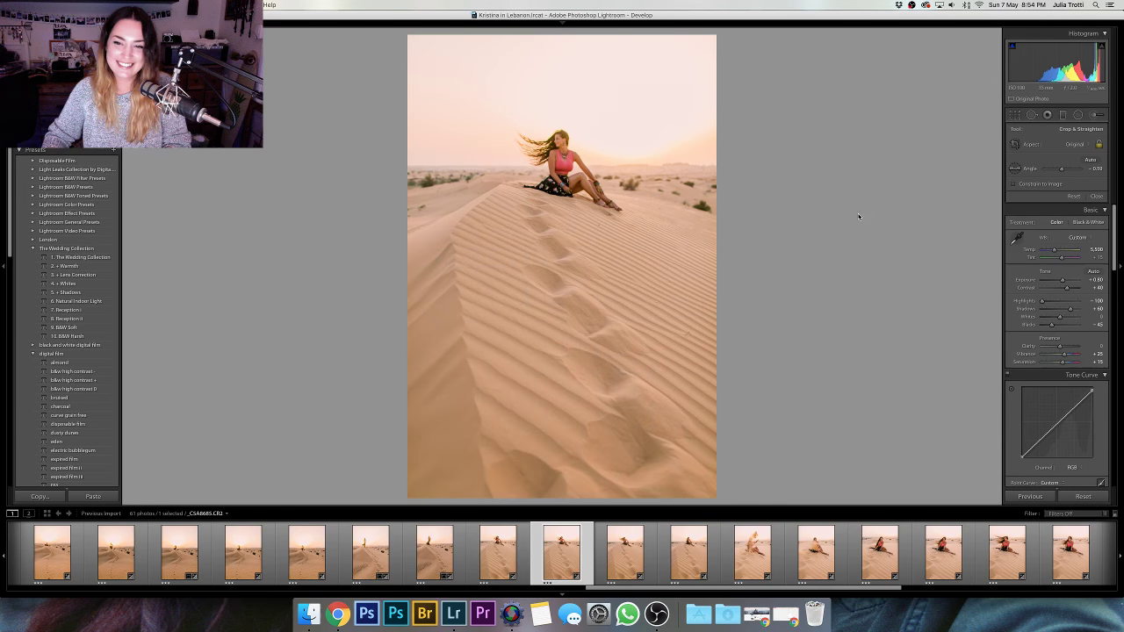
- Finish the crop on photo _CSA8685.CR2 and apply manual defringe with a green amount of 5 and a green hue range extended at its lower end
key(r)
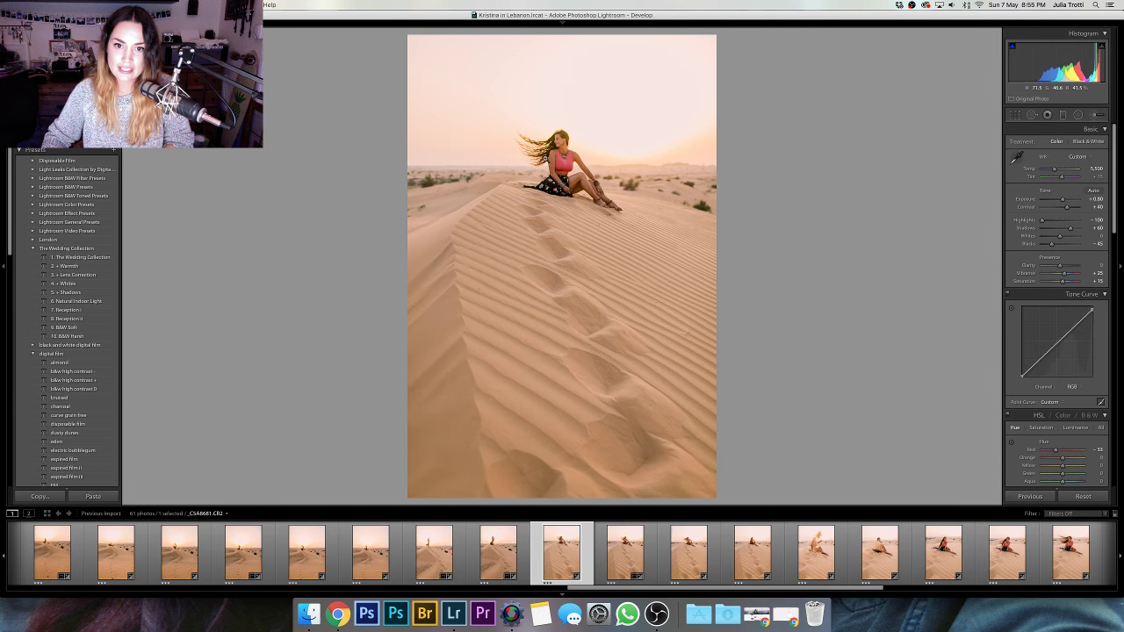
key(Right)
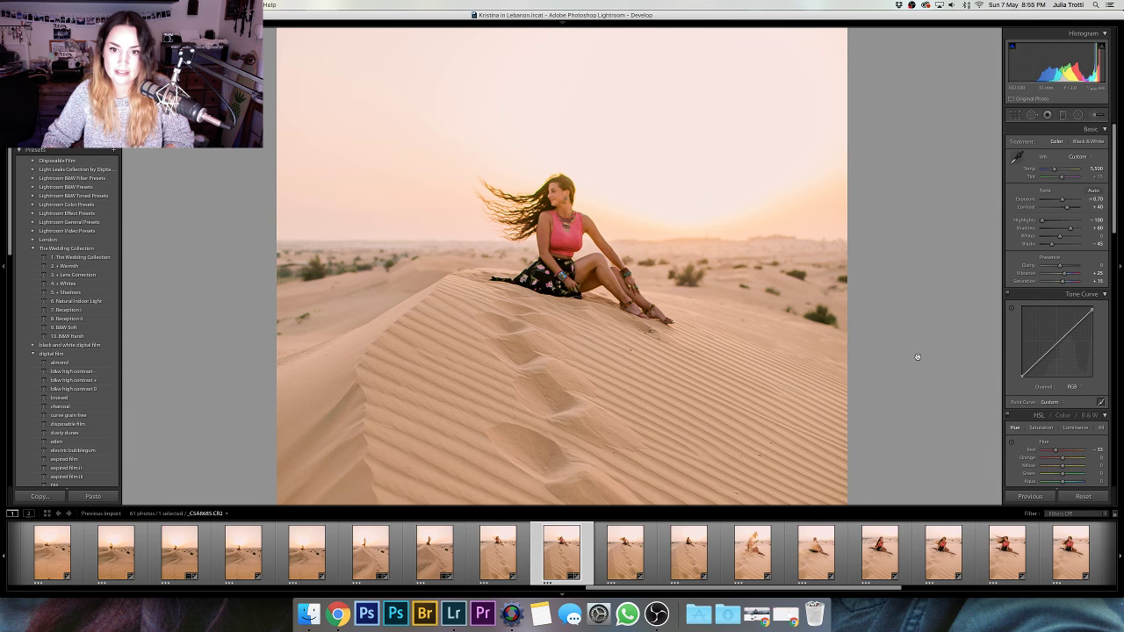
scroll(1045, 341, down, 10)
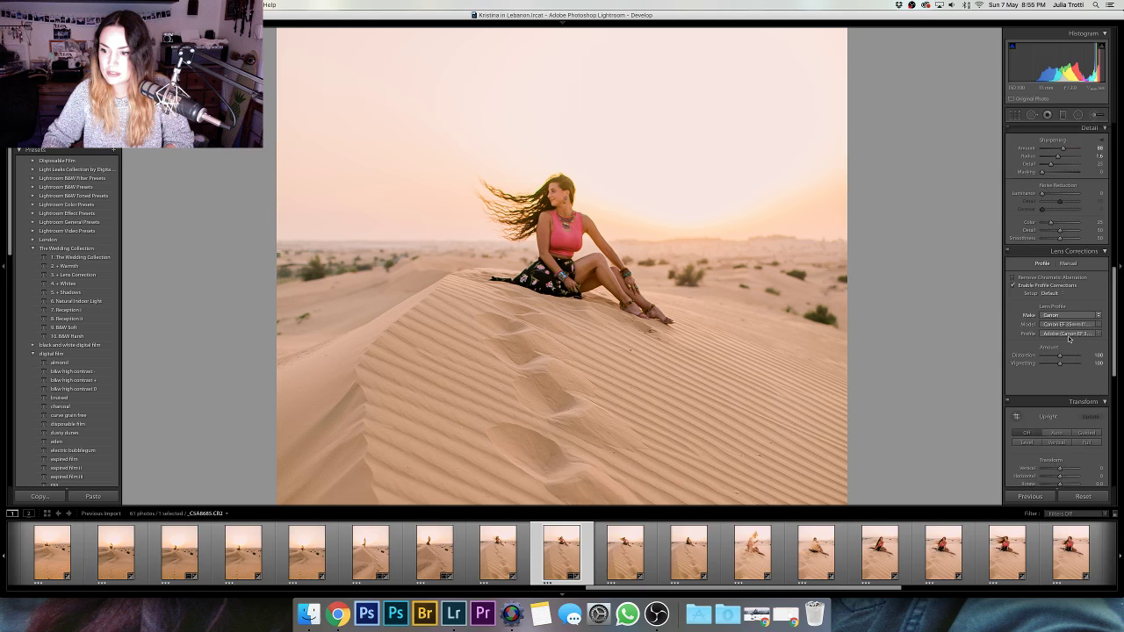
click(1067, 264)
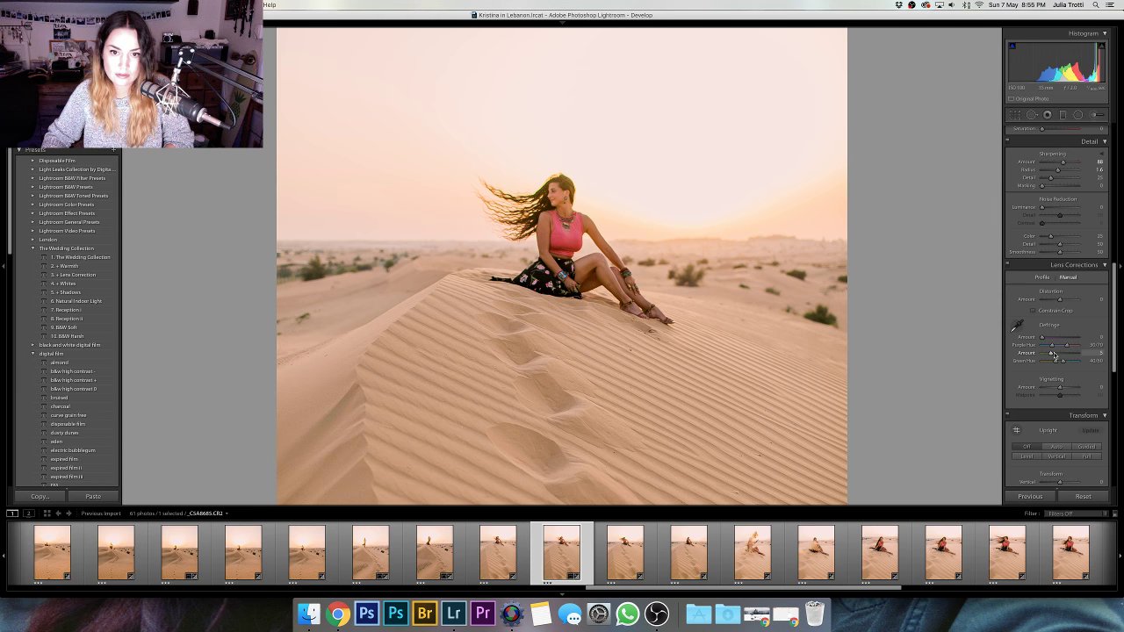
drag(1057, 361, 1049, 362)
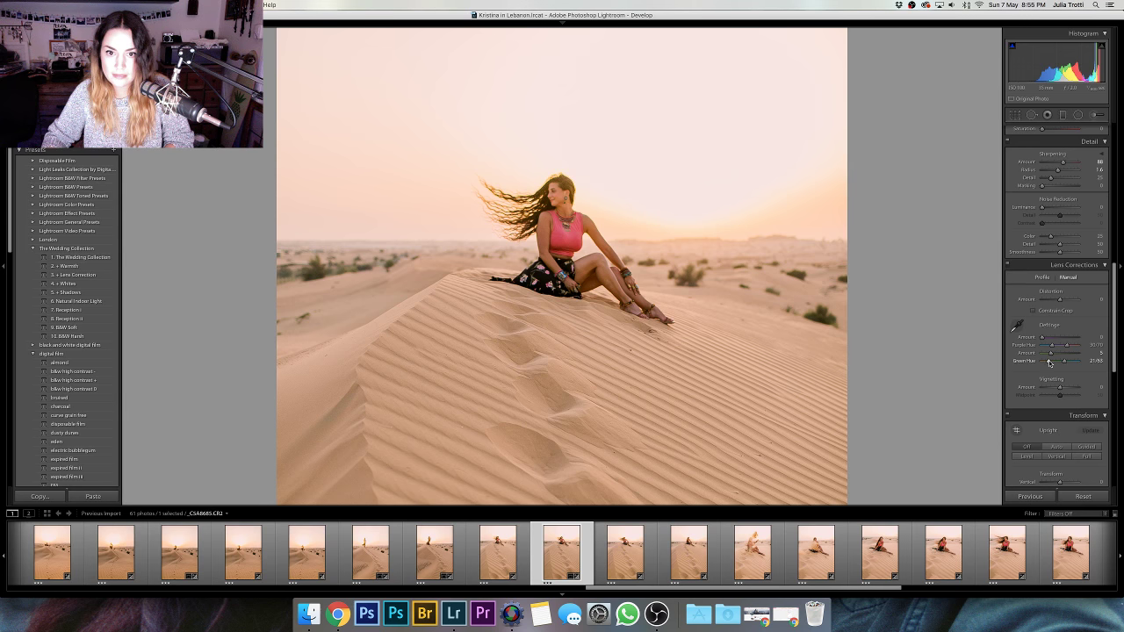
scroll(1091, 261, up, 2)
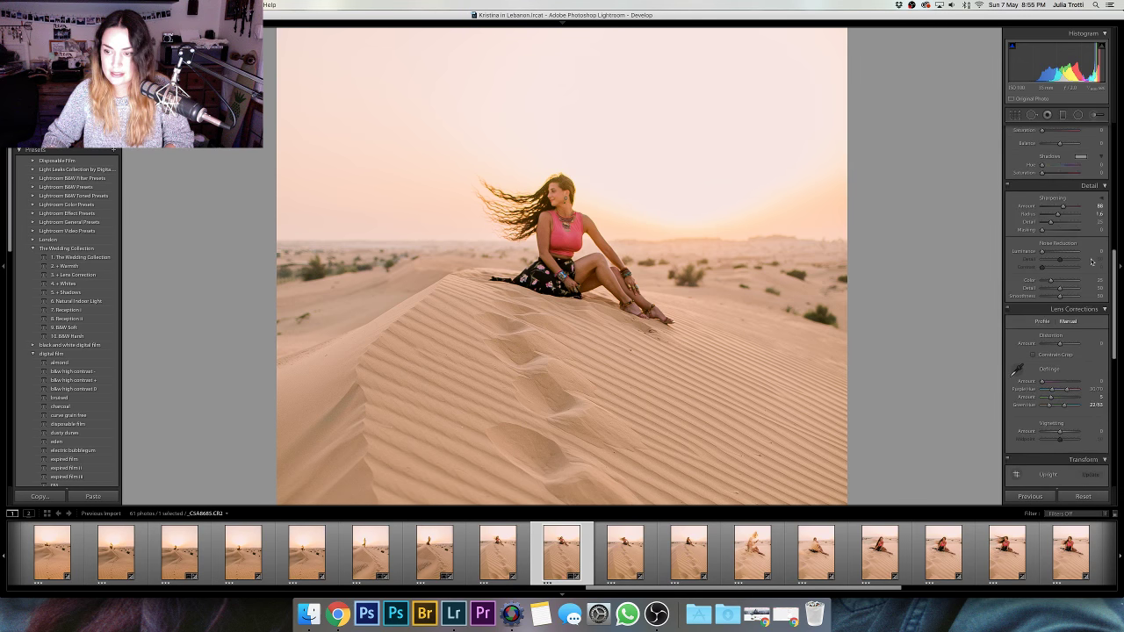
scroll(1091, 262, up, 8)
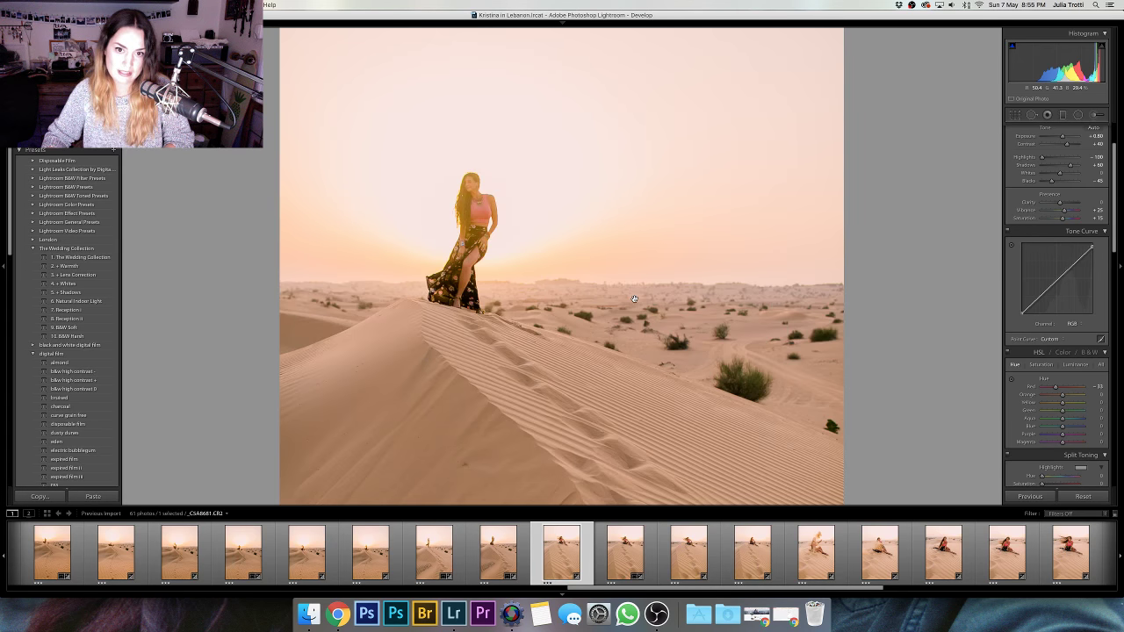
- Lower the exposure of _CSA8693.CR2 and of the next photo to +0.70, comparing _CSA8693.CR2 with its unedited version
key(Right)
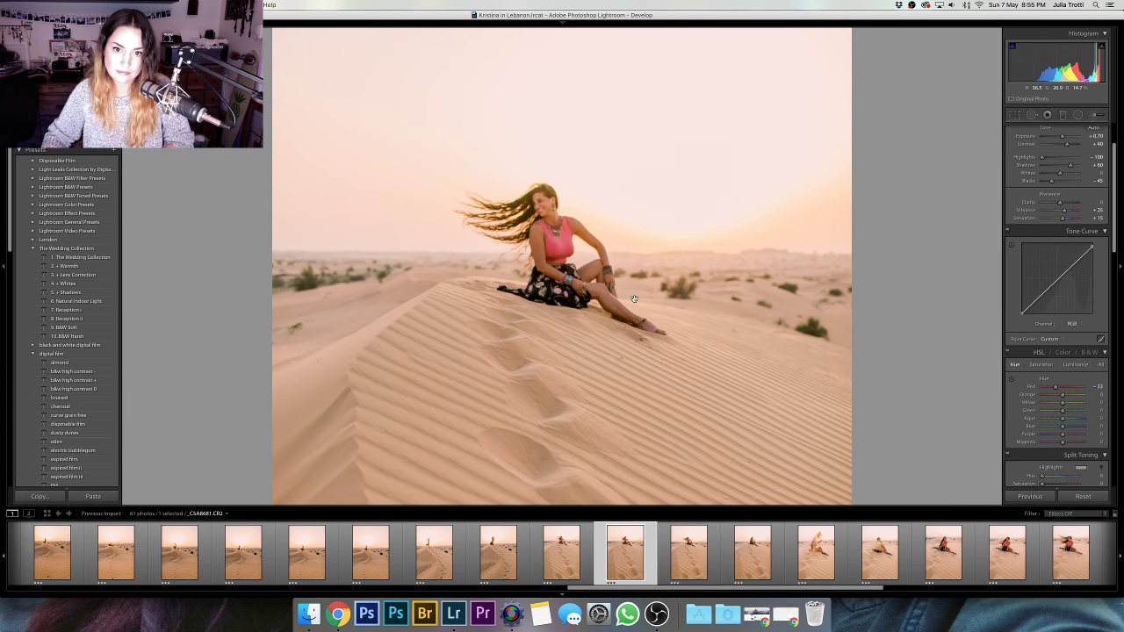
key(Left)
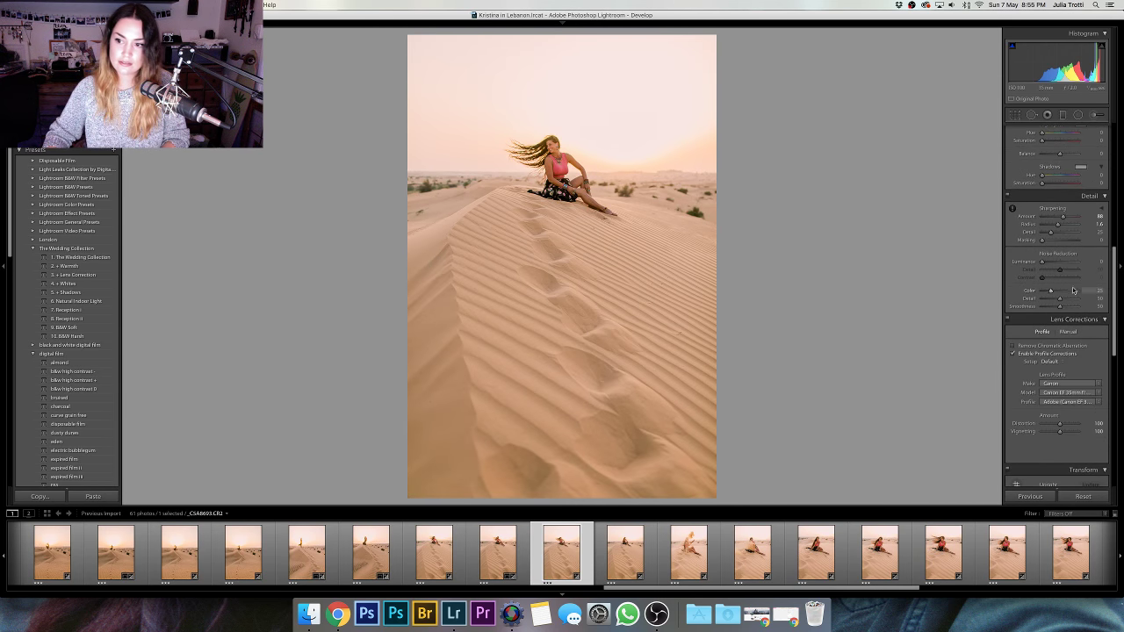
scroll(1066, 285, up, 2)
scroll(1072, 288, up, 3)
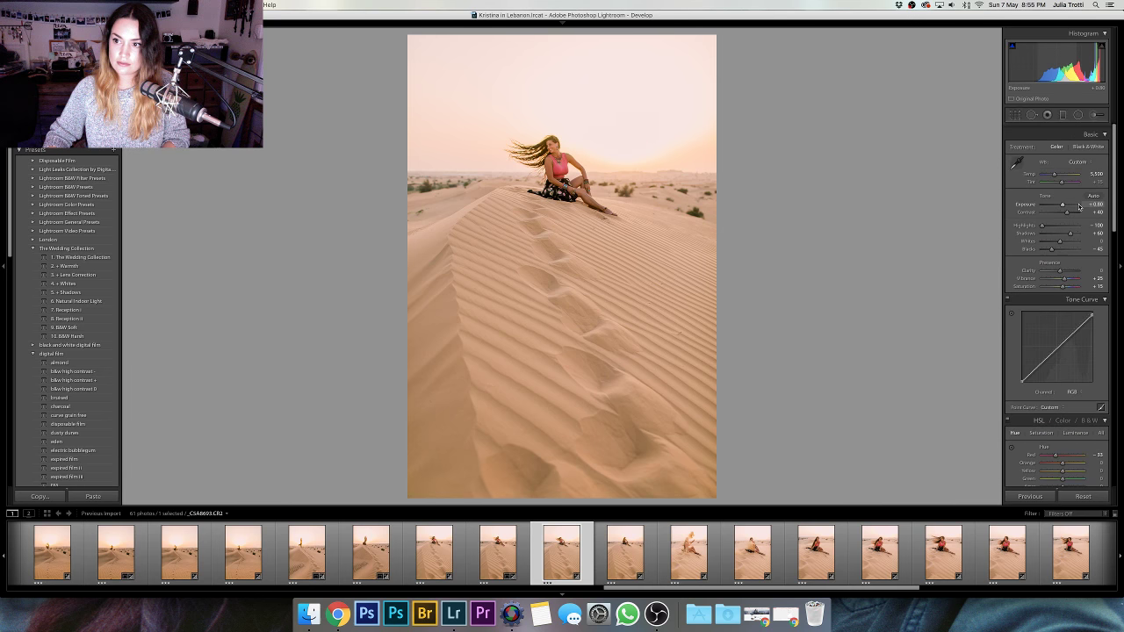
scroll(1079, 207, up, 1)
key(backslash)
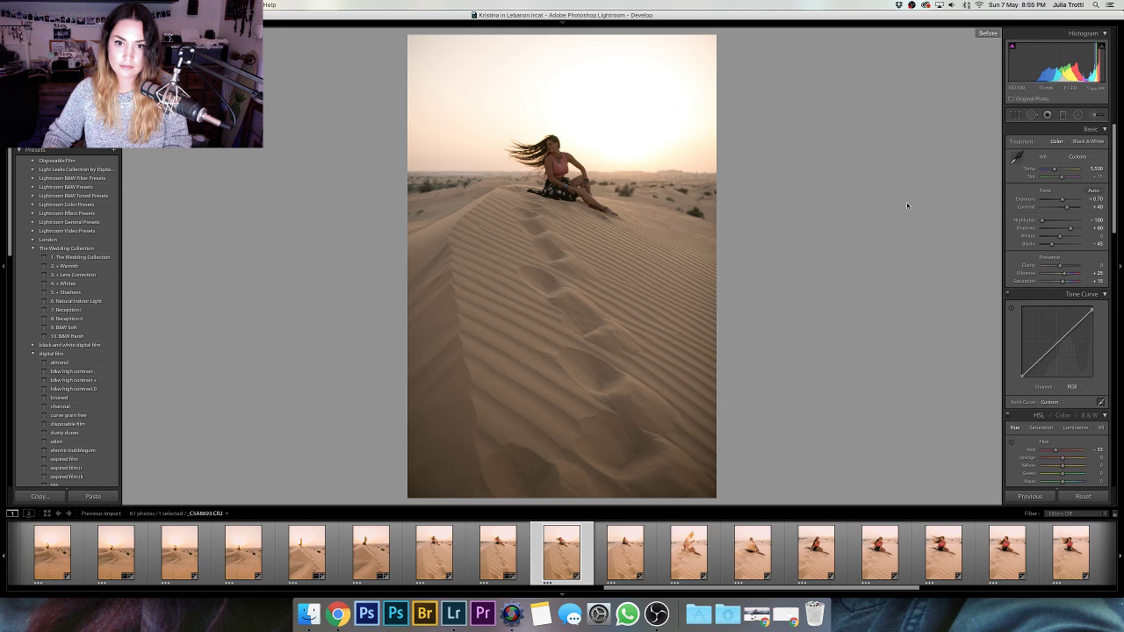
key(backslash)
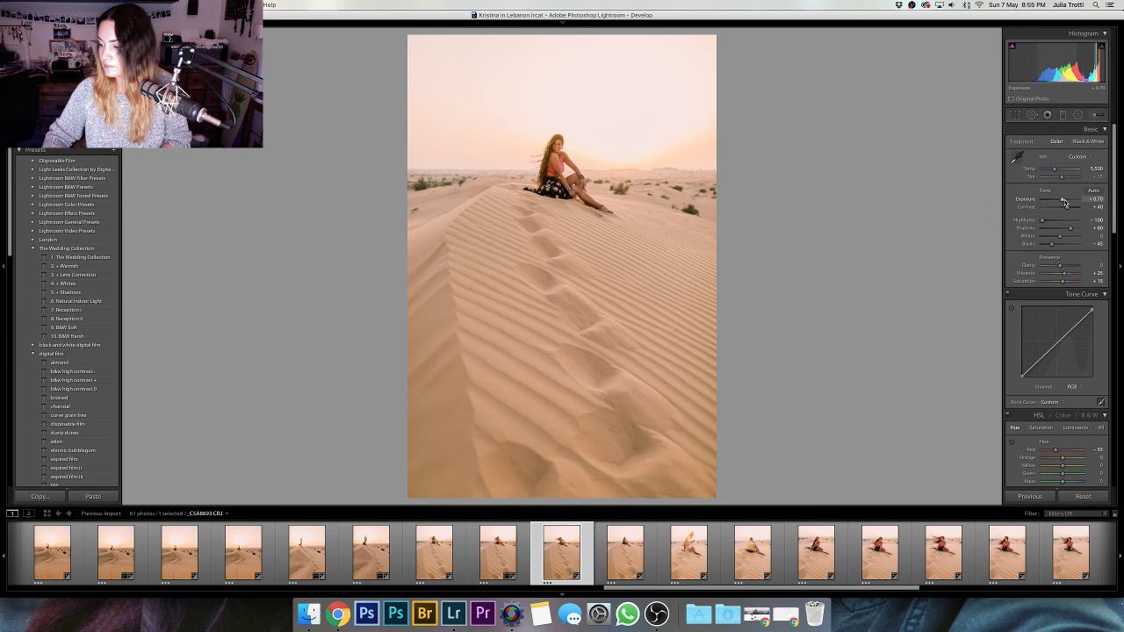
drag(1064, 201, 1069, 203)
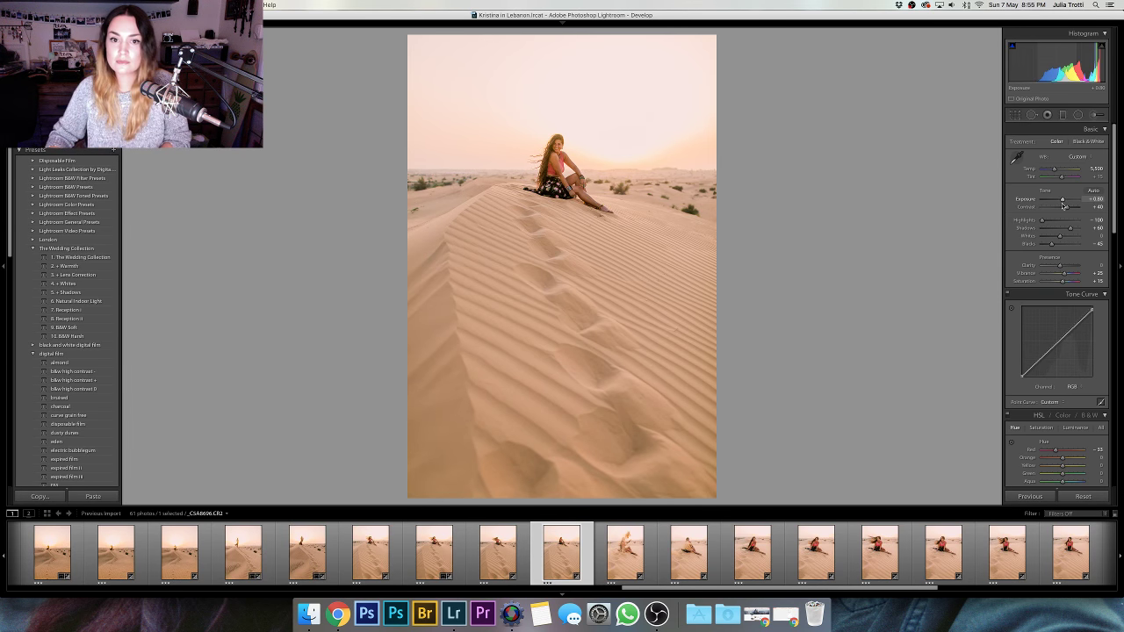
key(super+z)
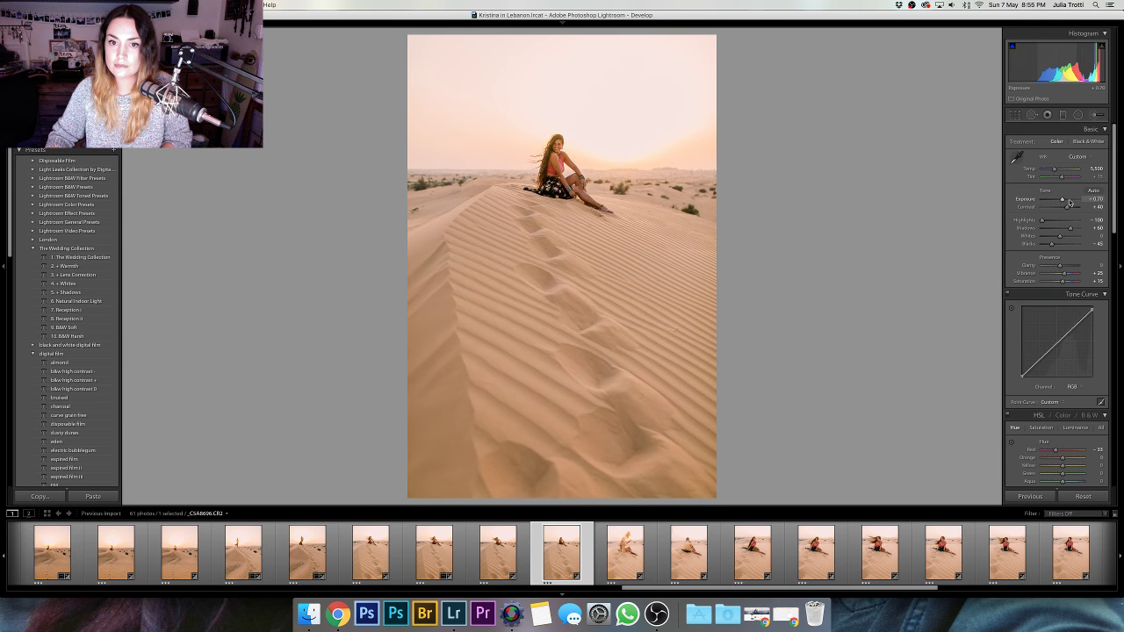
- Open photo _CSA8711.CR2 of the woman tossing sand and level its horizon by rotating the crop about 2 degrees
key(Right)
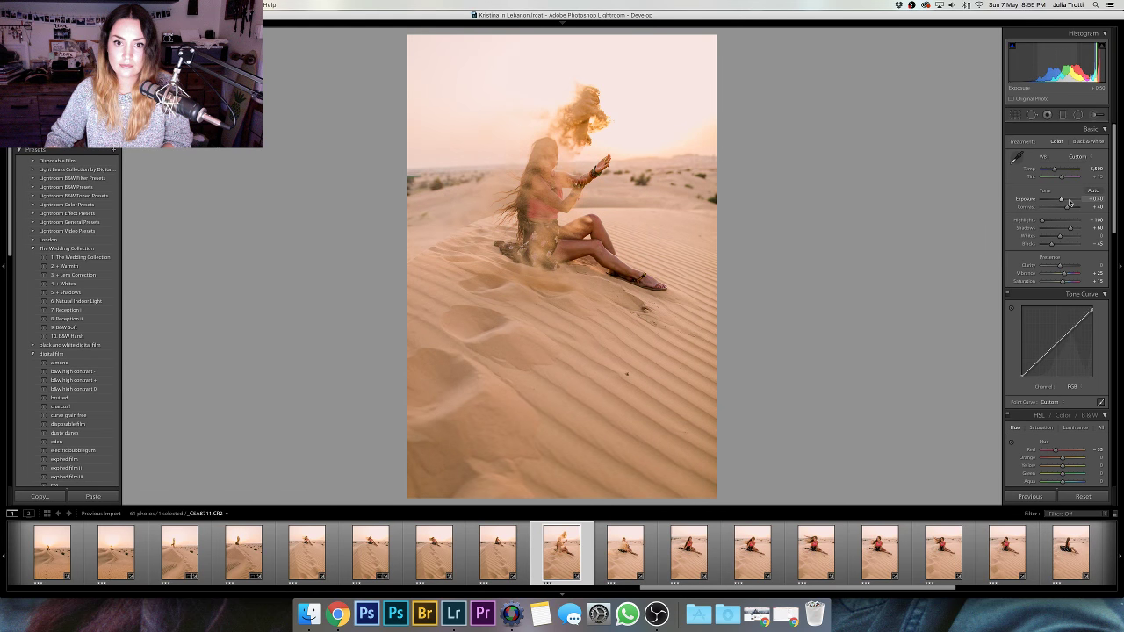
key(r)
drag(795, 160, 795, 174)
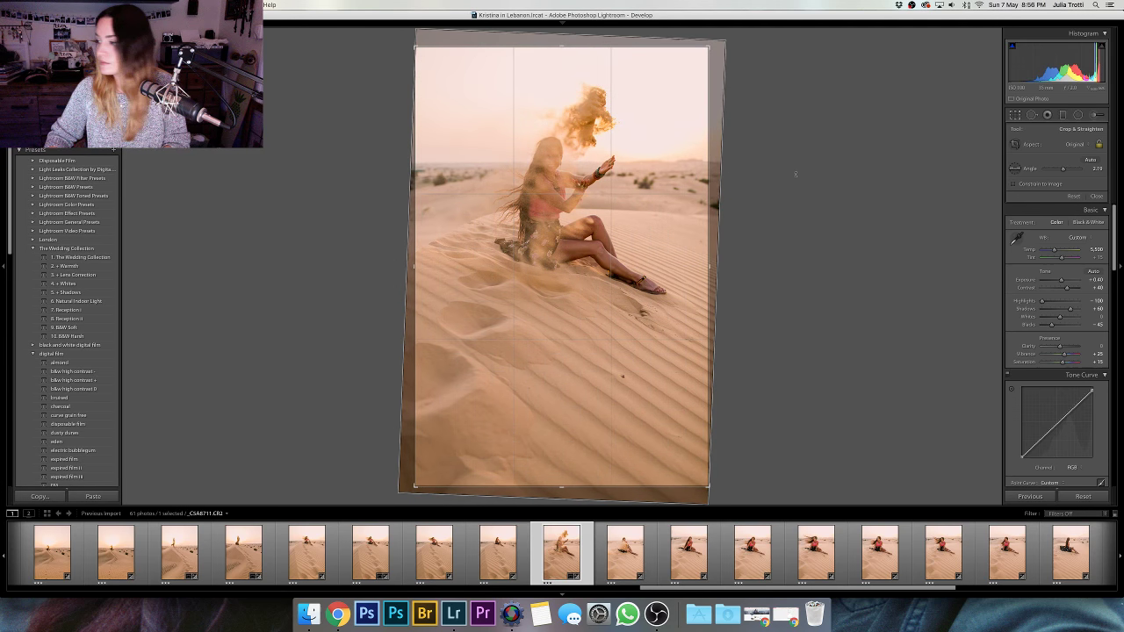
key(r)
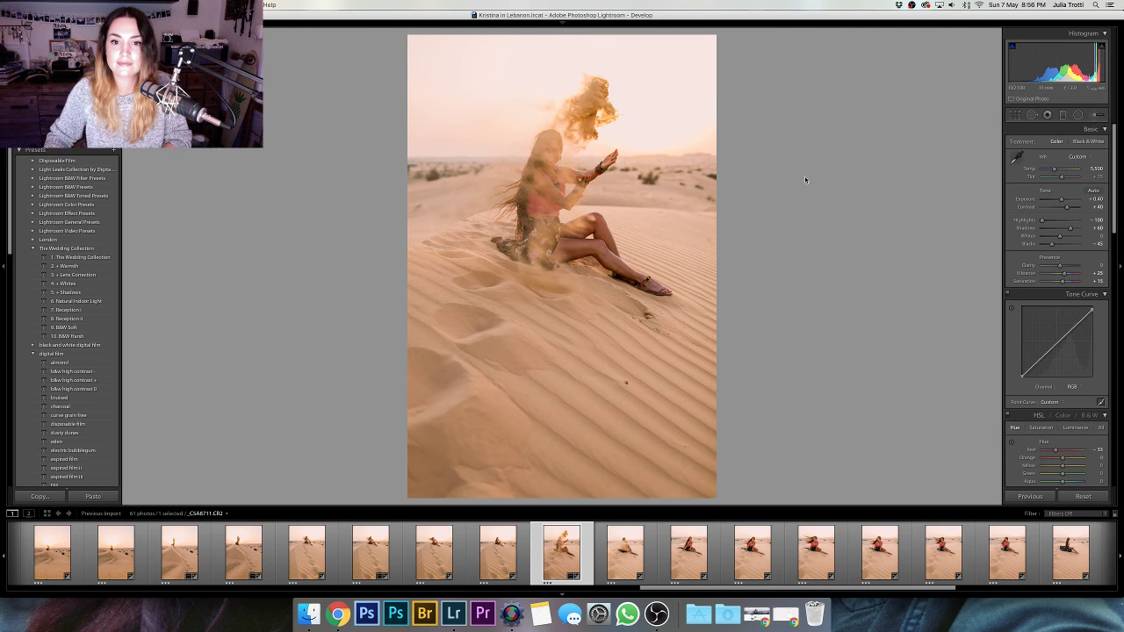
- Raise the exposure of _CSA8711.CR2 slightly, compare it with the unedited version, and inspect the flying sand up close
click(1065, 201)
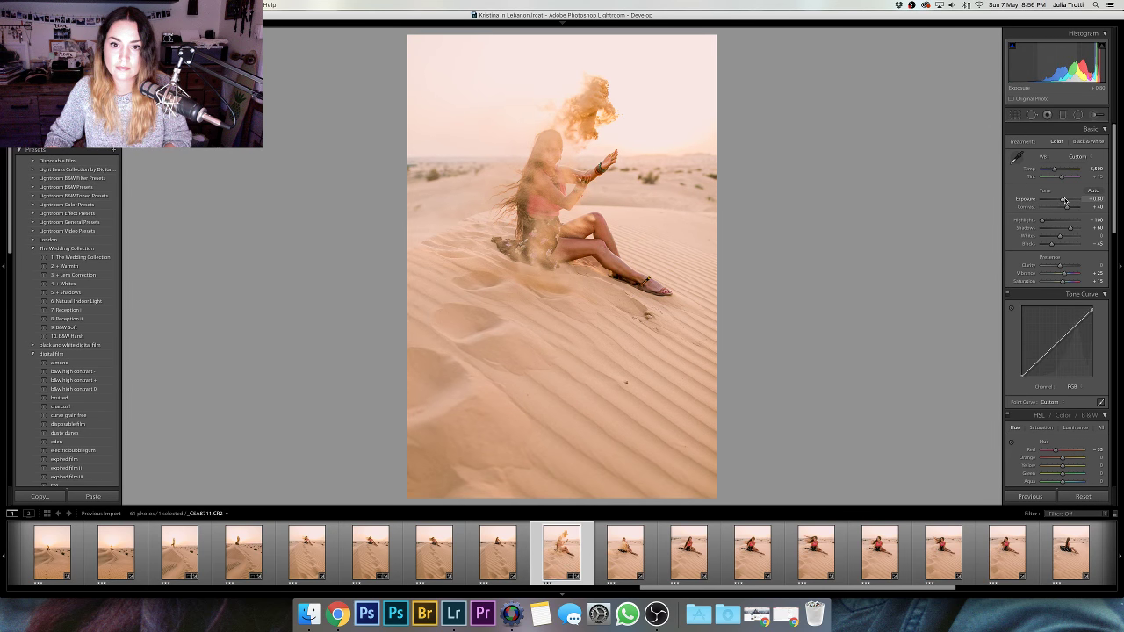
key(backslash)
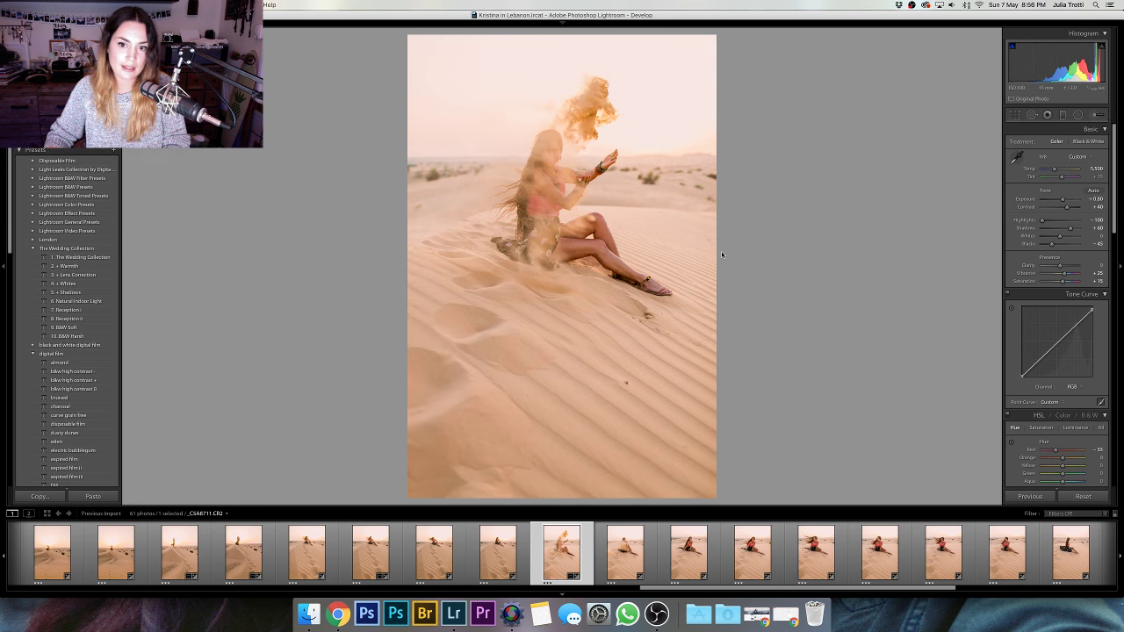
key(backslash)
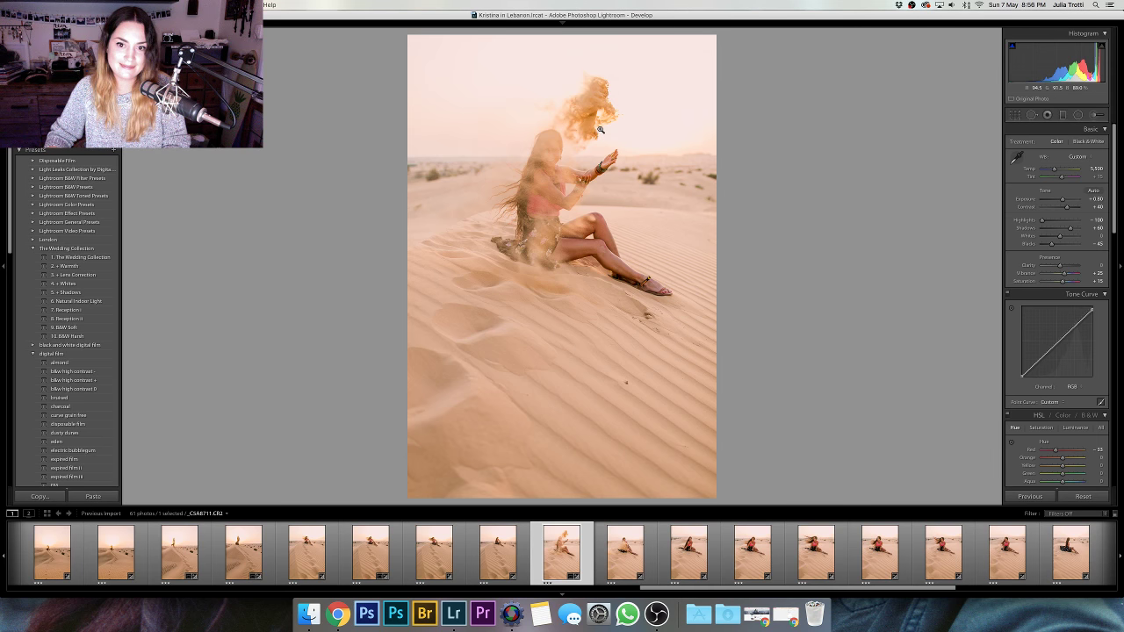
click(600, 130)
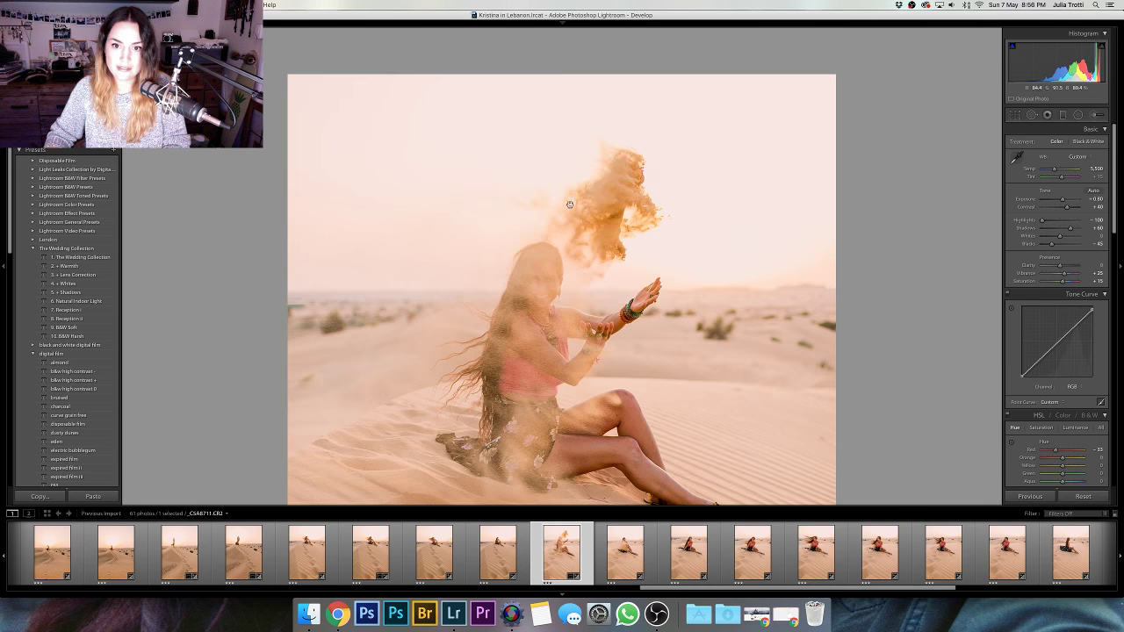
click(642, 262)
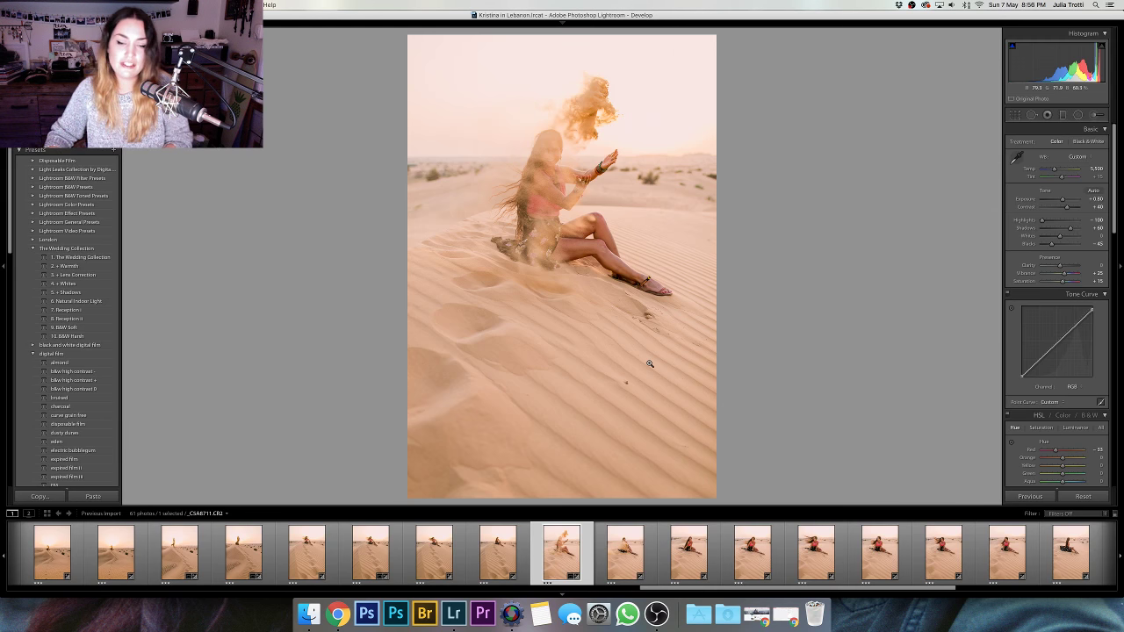
- Open photo _CSA8717.CR2, straighten its horizon by rotating the crop about 1.2 degrees, and lower its exposure to +0.70
key(Right)
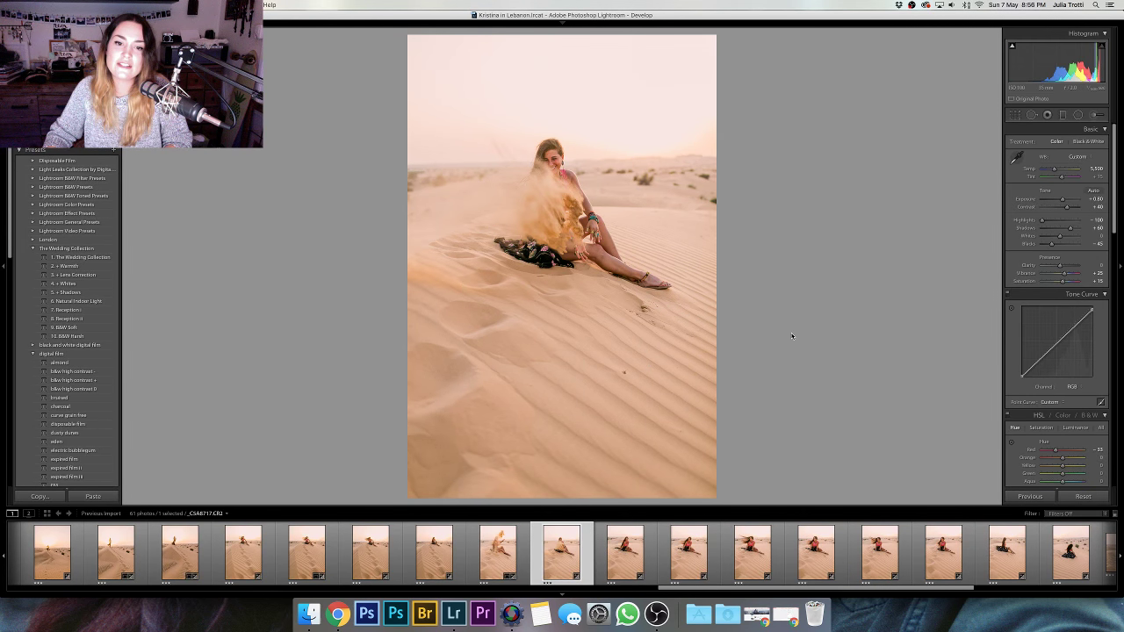
key(r)
drag(791, 336, 805, 206)
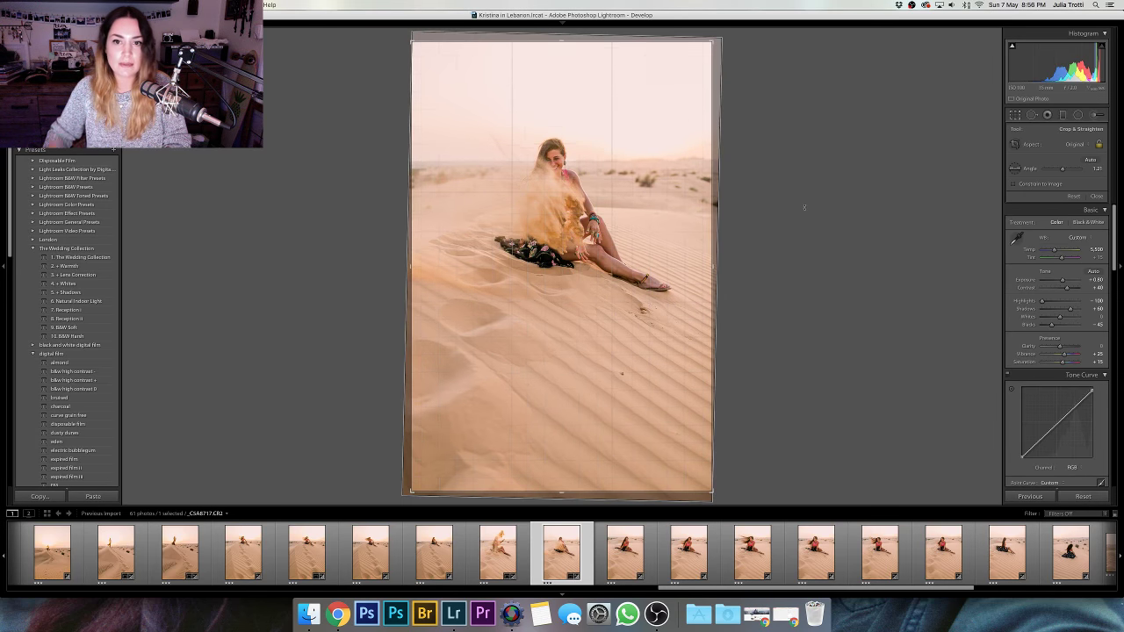
key(Return)
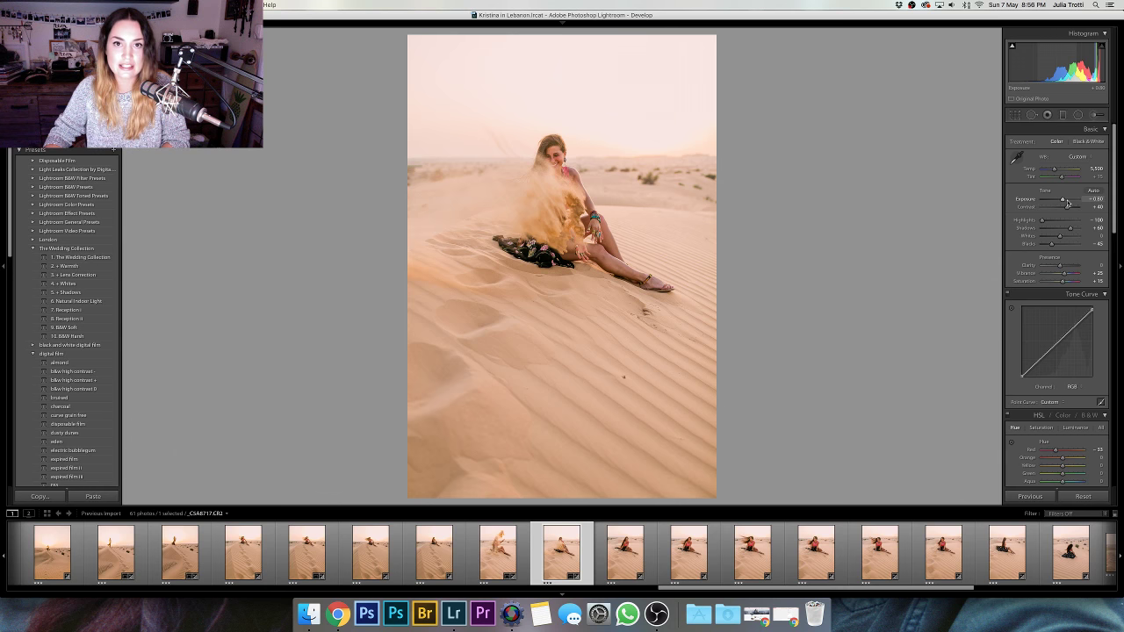
drag(1068, 203, 1067, 203)
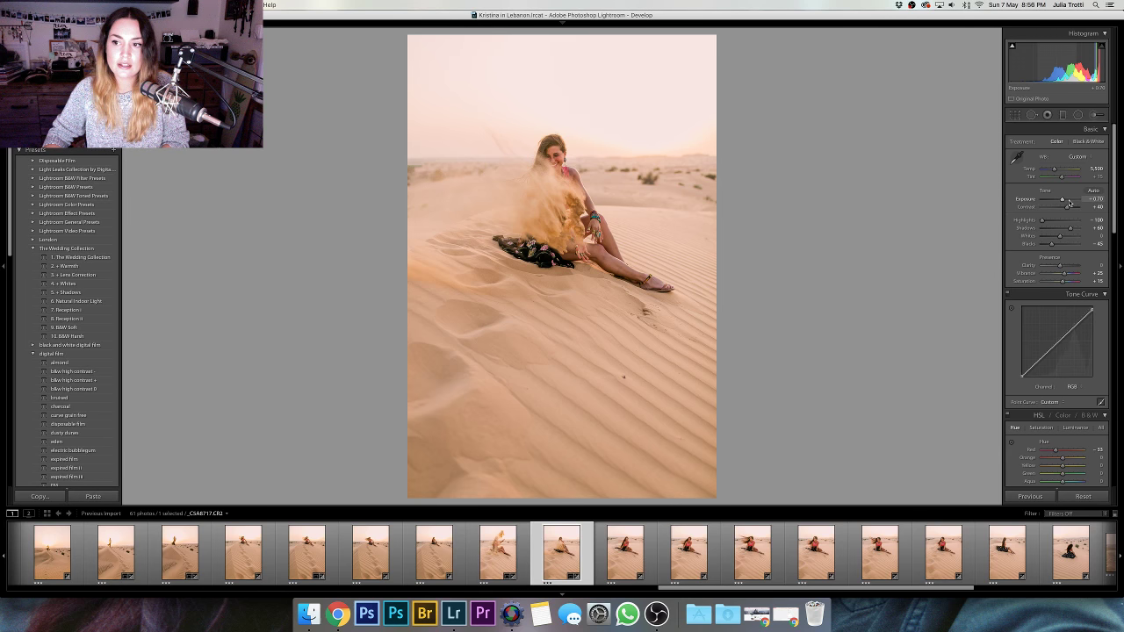
- Open photo _CSA8722.CR2 of the smiling seated woman and straighten its horizon with a crop angle of 0.22
key(Right)
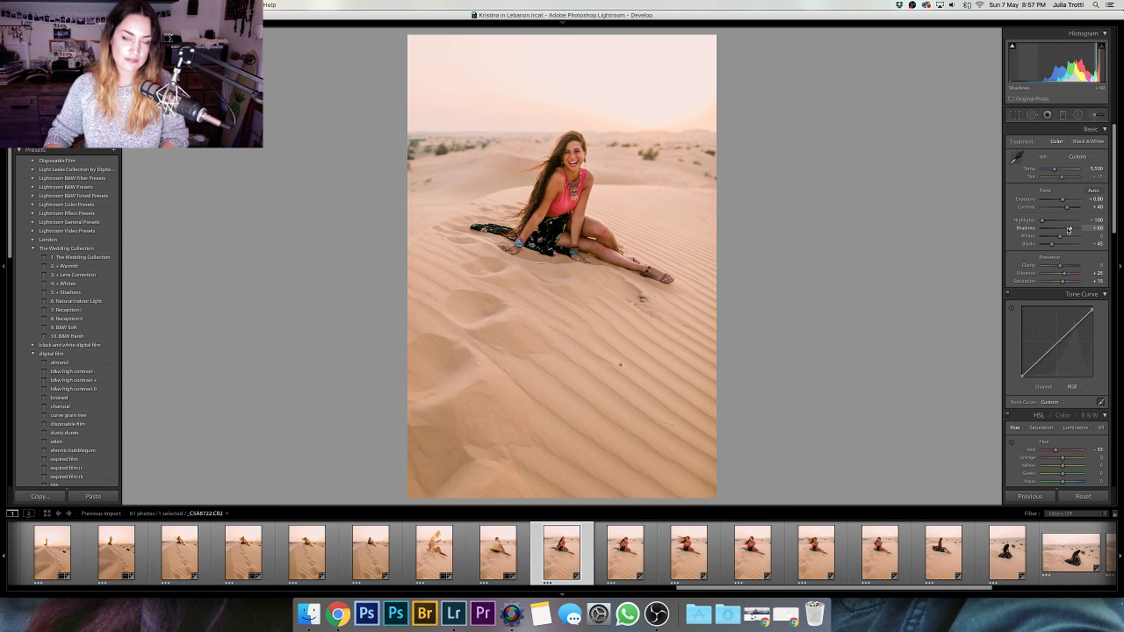
key(r)
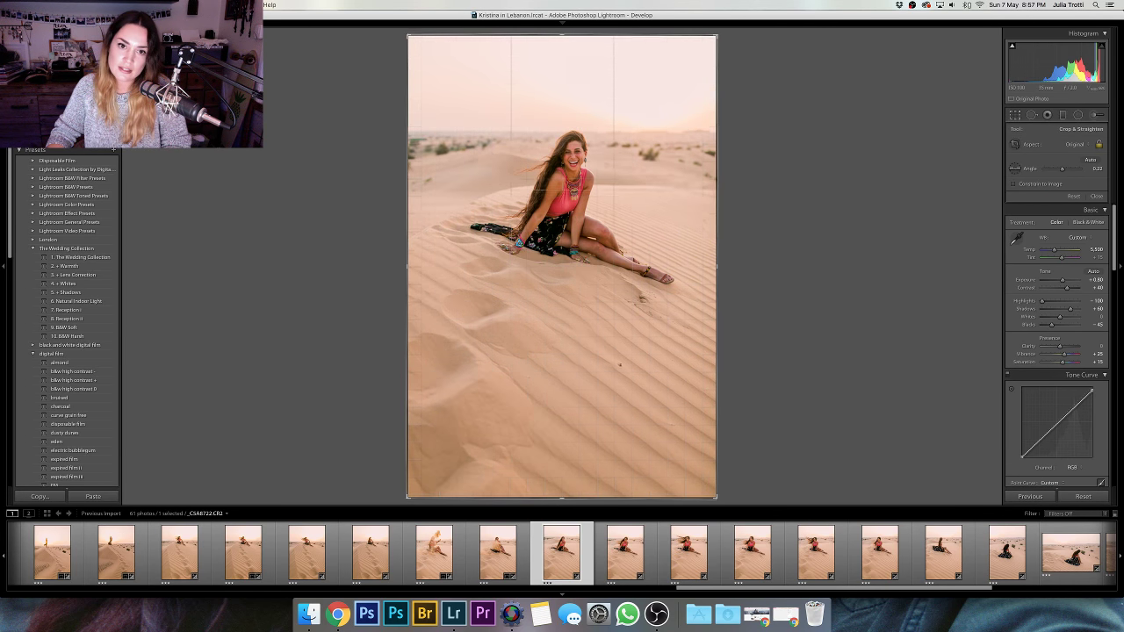
key(r)
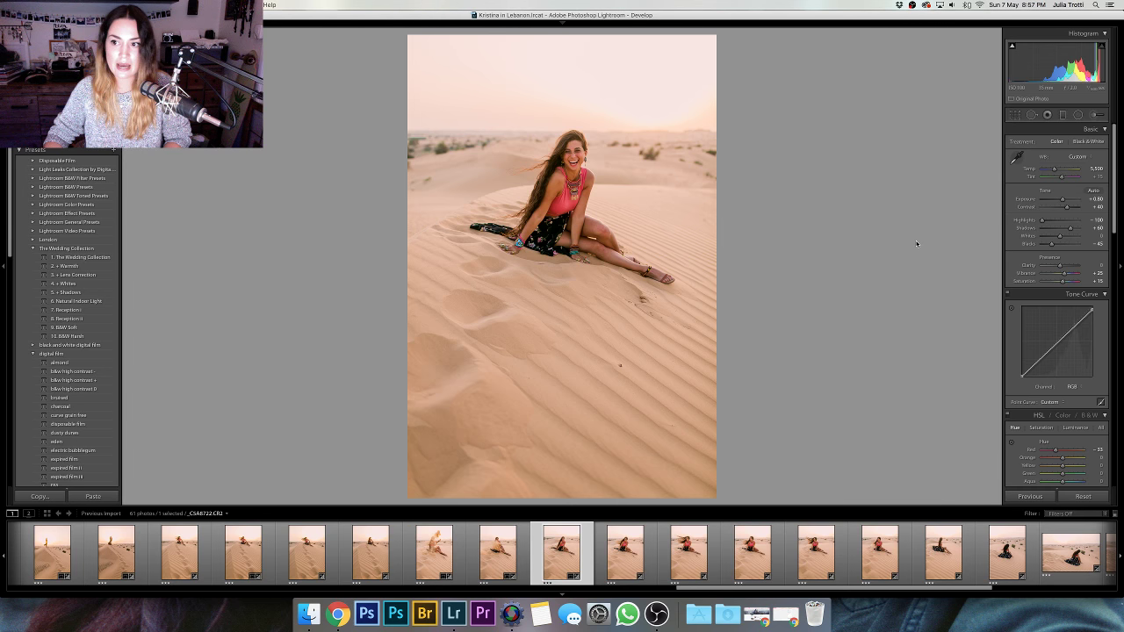
- Set the tint of _CSA8722.CR2 to +12 and its exposure to +1.00
click(1098, 177)
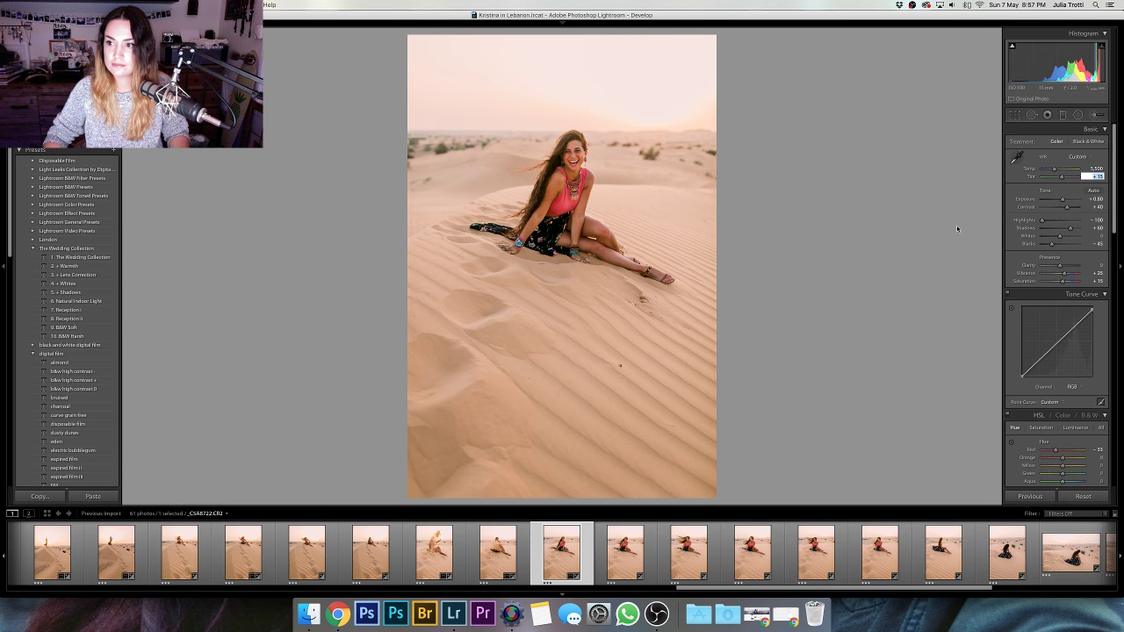
text(12)
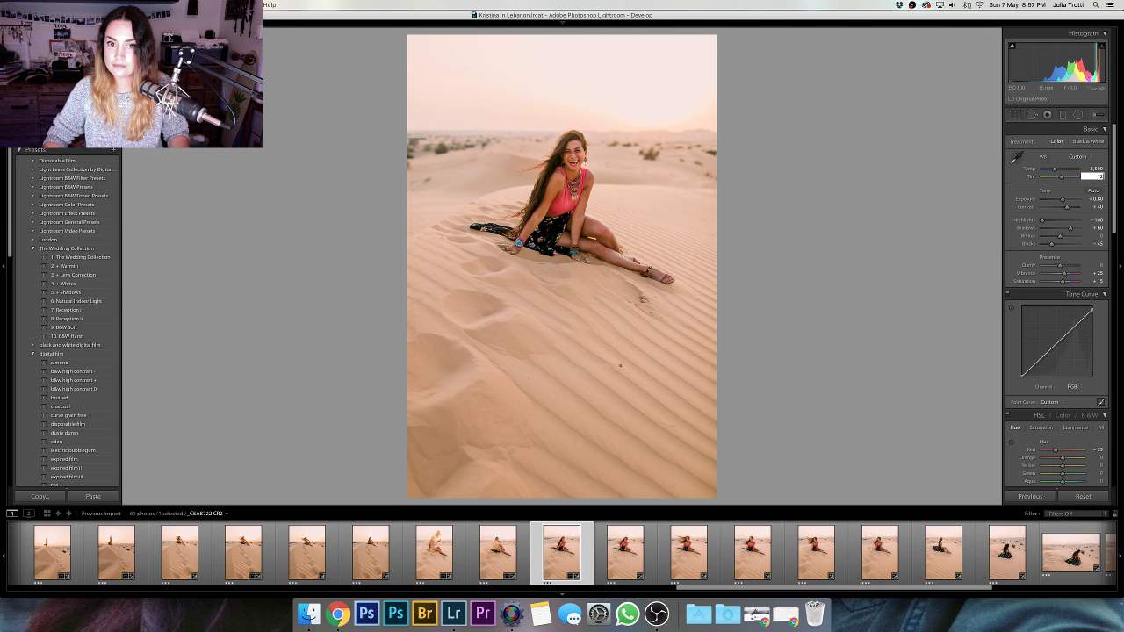
drag(1062, 199, 1063, 200)
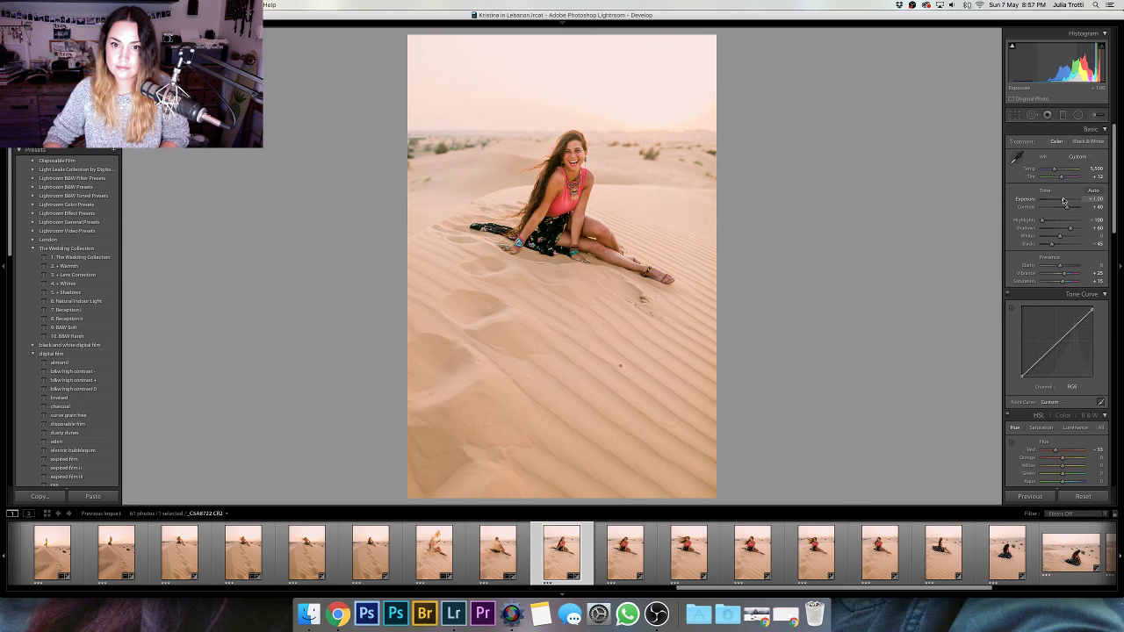
- Synchronize the settings of _CSA8722.CR2, without the crop, to the next five photos of the seated woman, and open _CSA8726.CR2
key(Right)
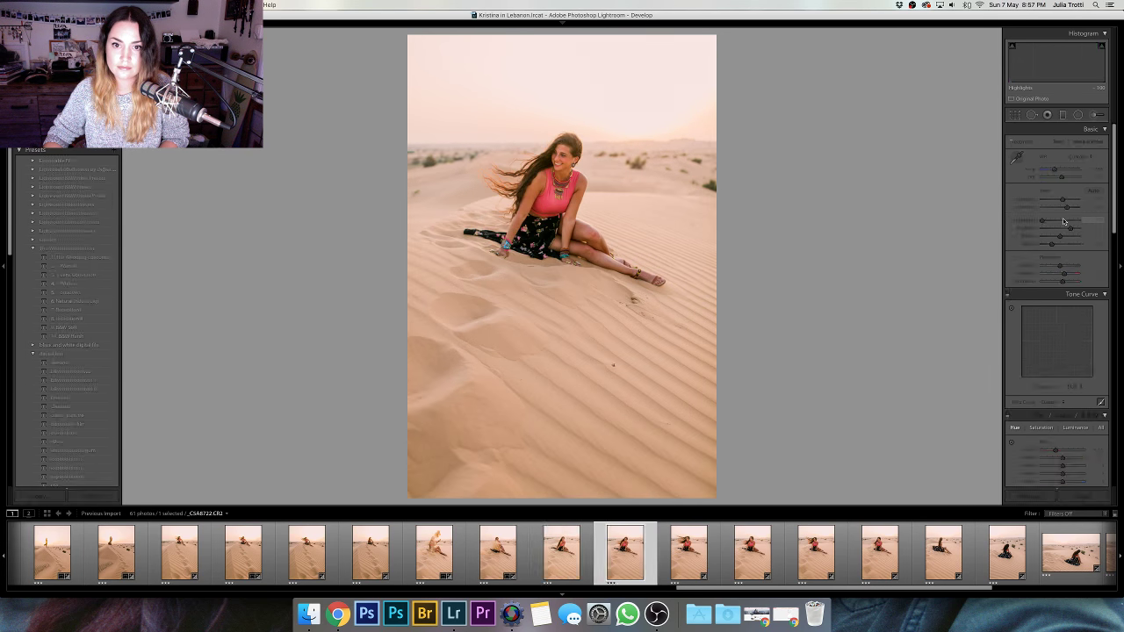
key(Left)
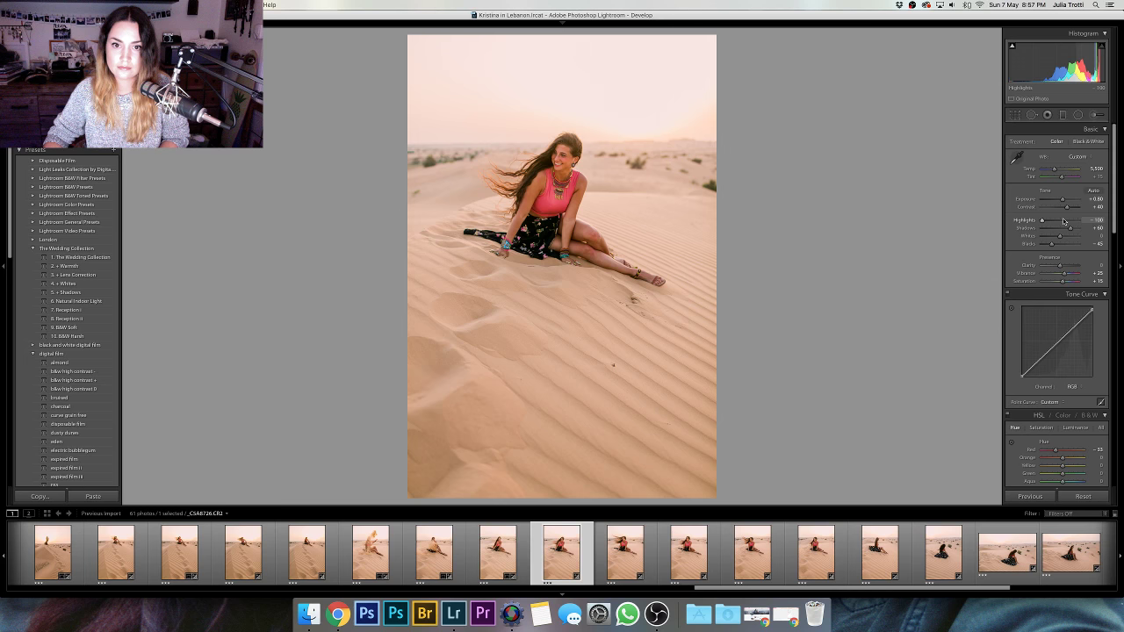
shift+click(880, 551)
key(super+shift+s)
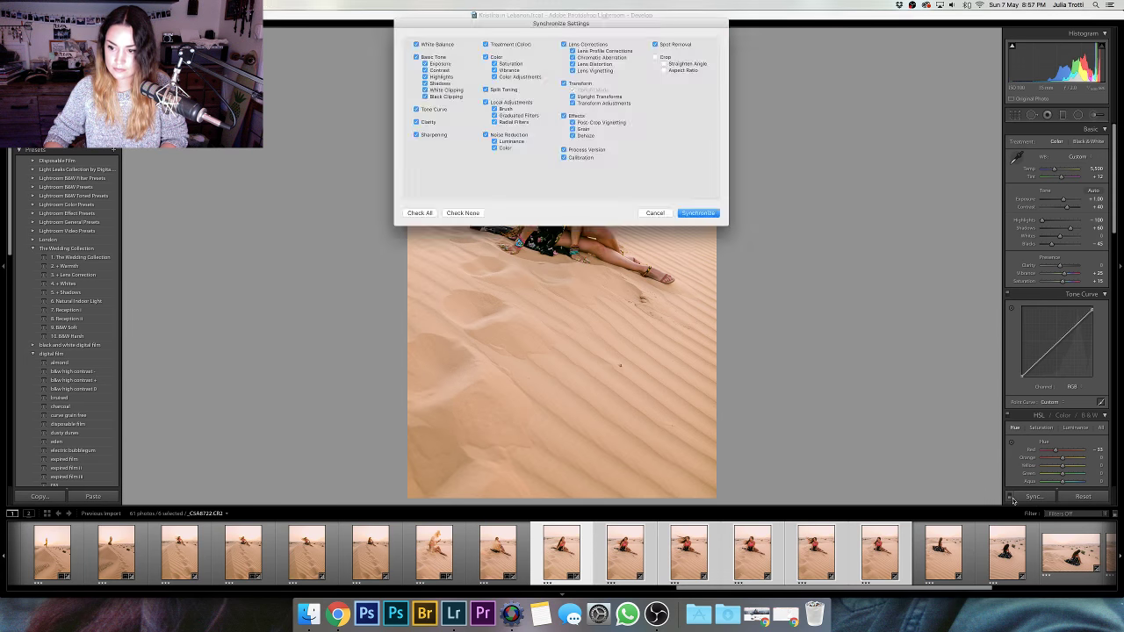
key(Return)
click(537, 551)
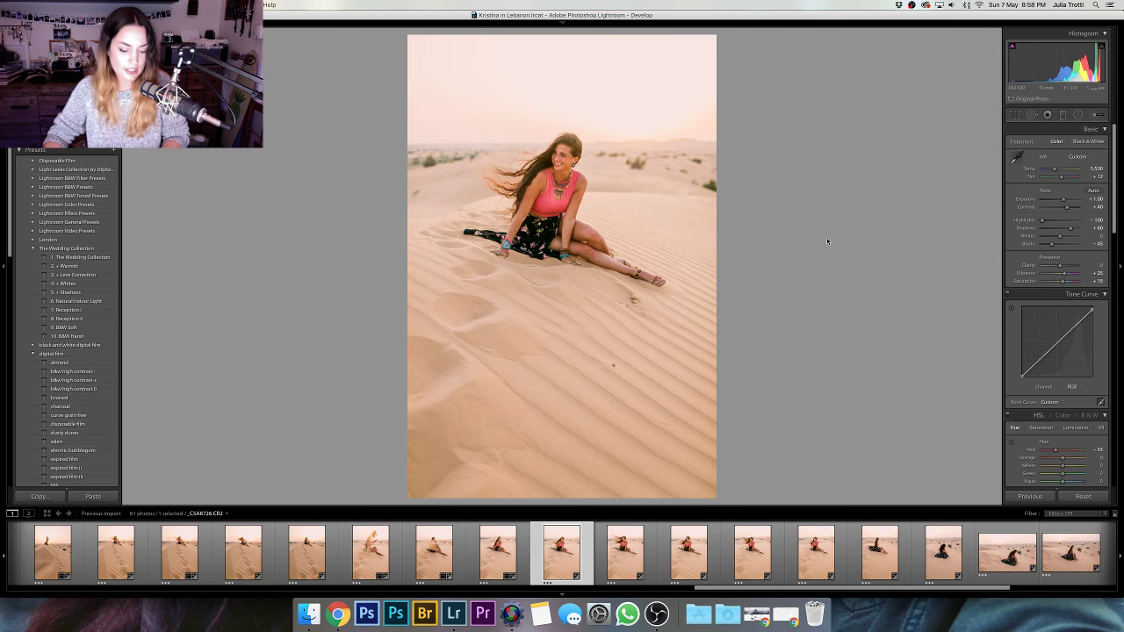
- Crop _CSA8726.CR2 tighter around the seated woman and straighten its horizon by rotating the crop about 0.8 degrees
key(r)
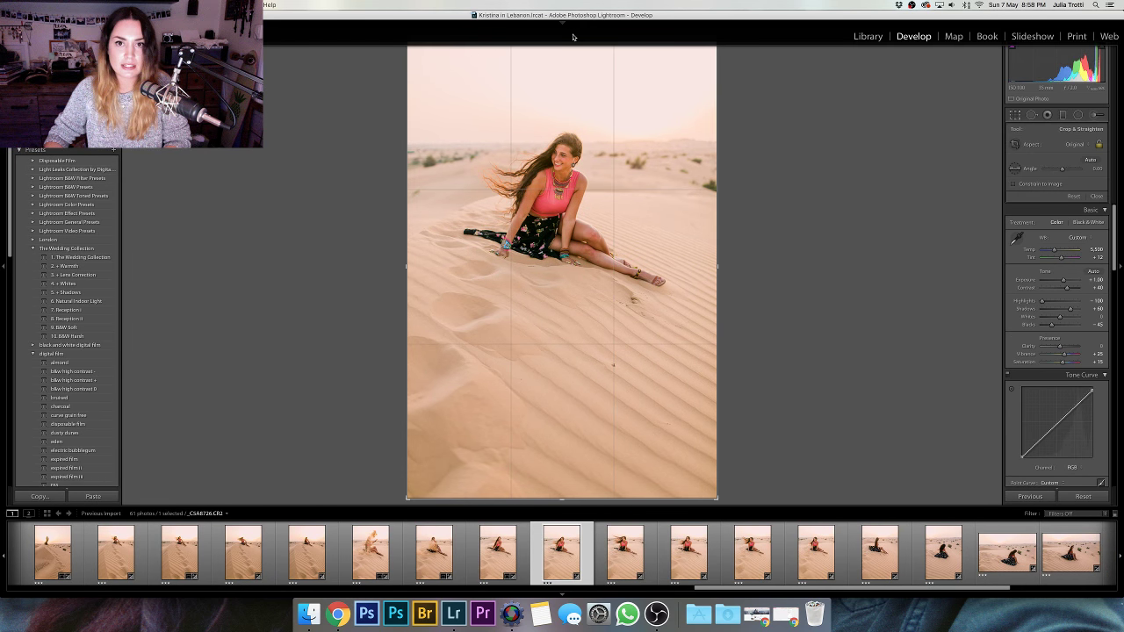
drag(572, 36, 583, 38)
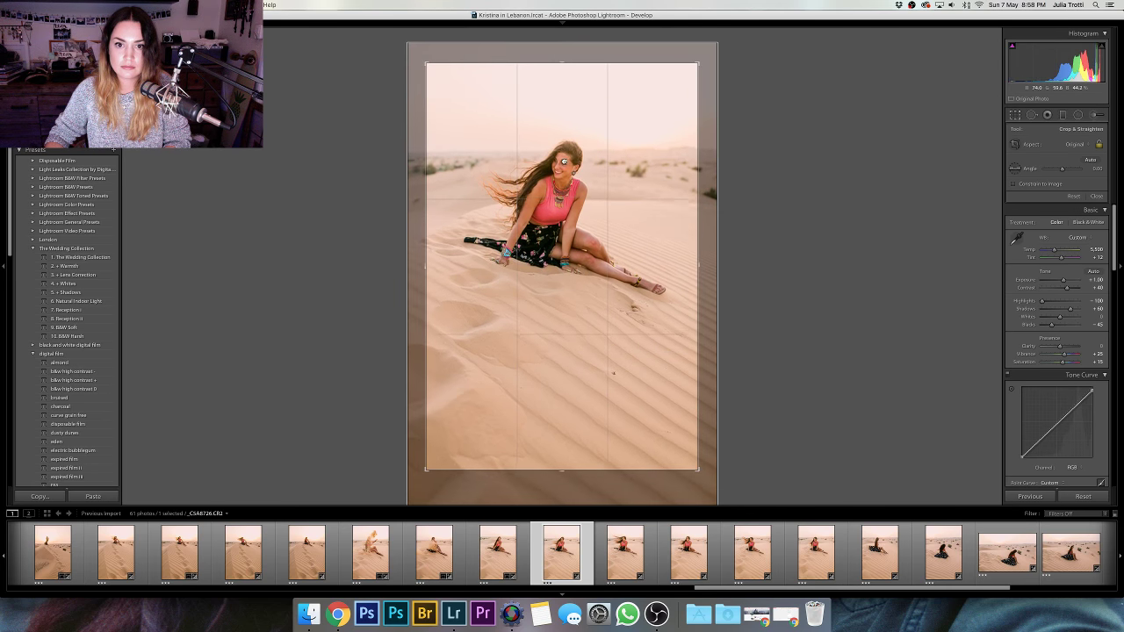
mouse_move(789, 164)
mouse_down()
mouse_move(799, 149)
mouse_move(793, 158)
mouse_up()
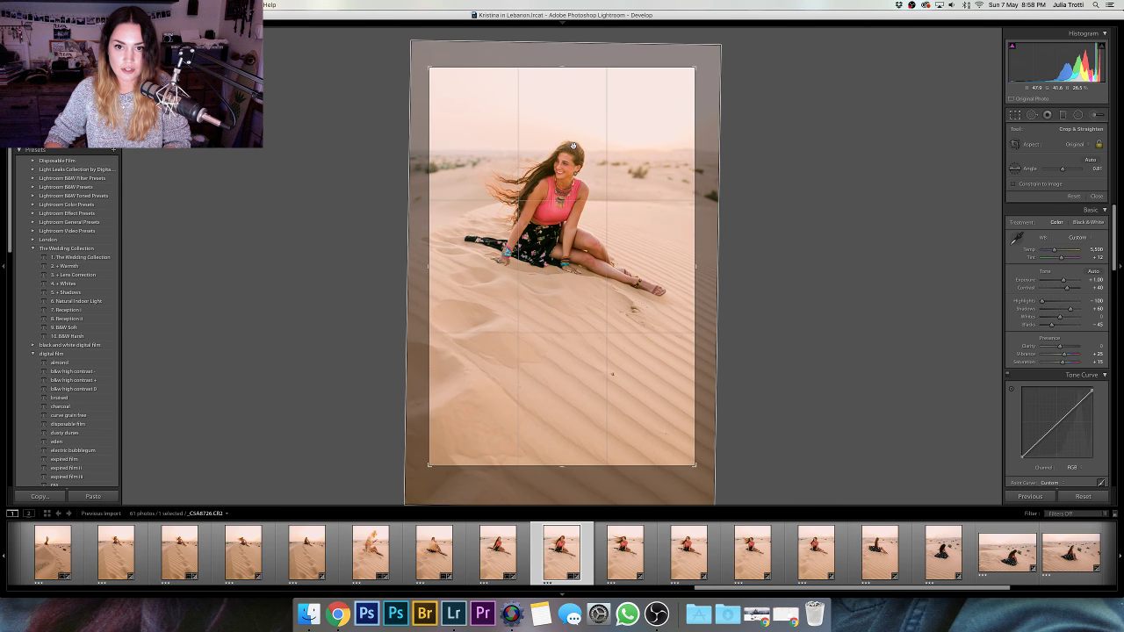
key(Return)
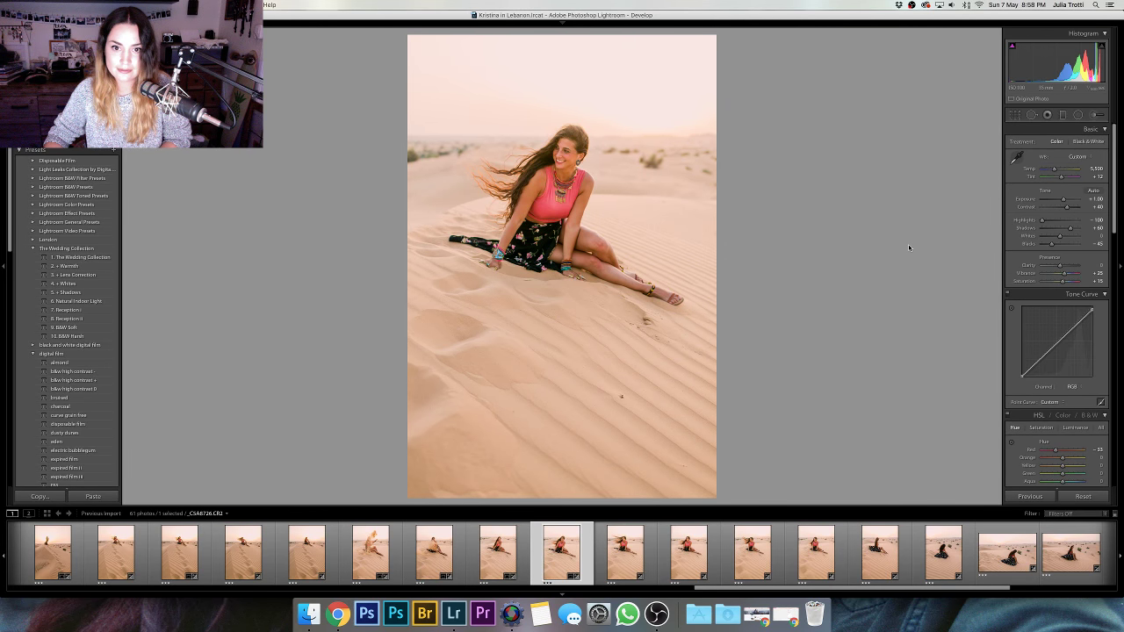
- Return to _CSA8722.CR2 and crop it tighter around the smiling woman, keeping the original aspect ratio
key(r)
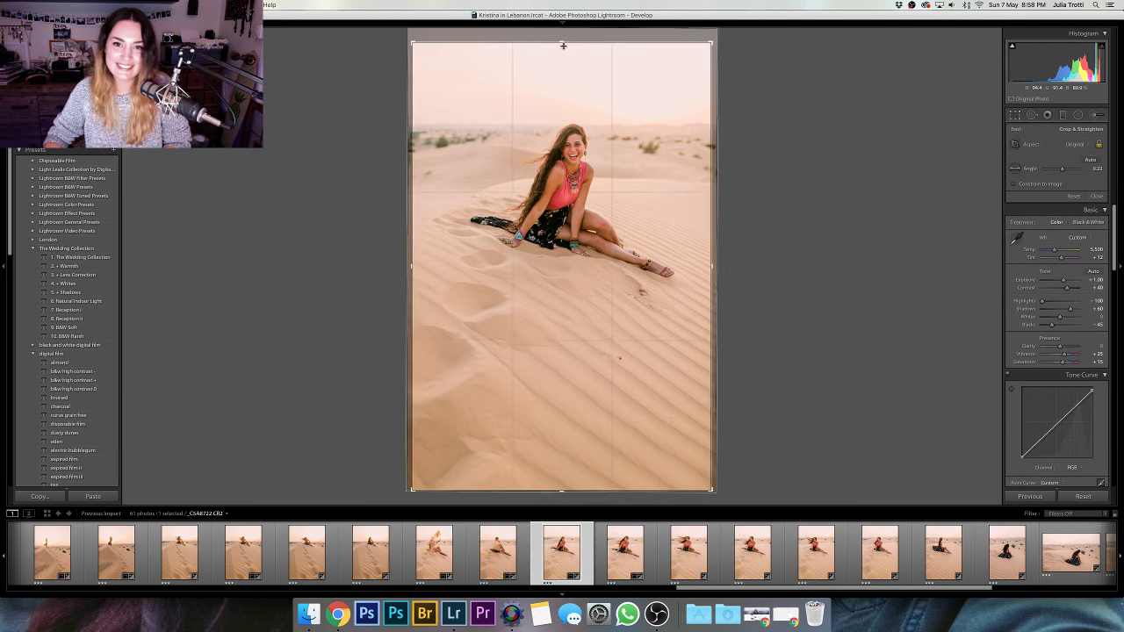
drag(577, 72, 581, 146)
key(r)
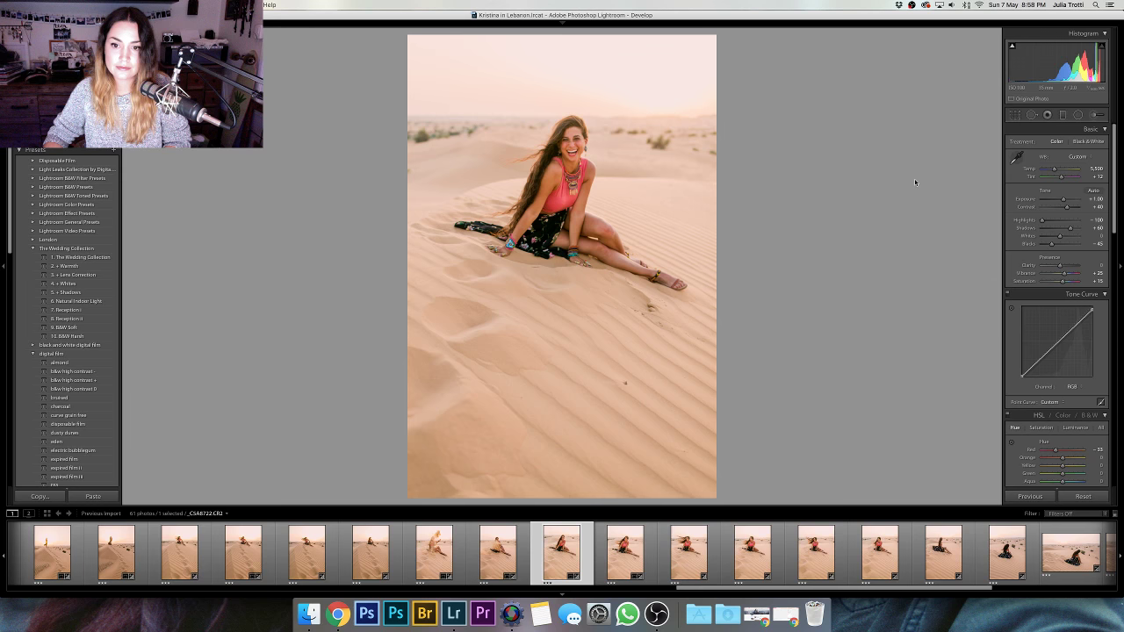
- Compare _CSA8722.CR2 with its unedited version and fine-tune the framing of its crop
key(backslash)
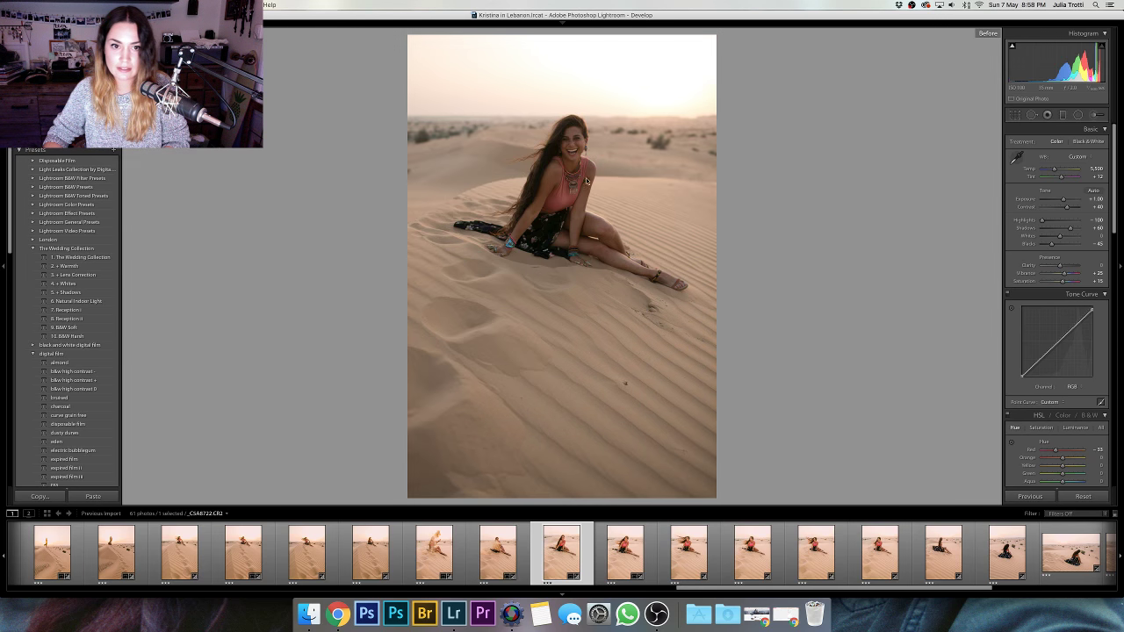
key(backslash)
key(r)
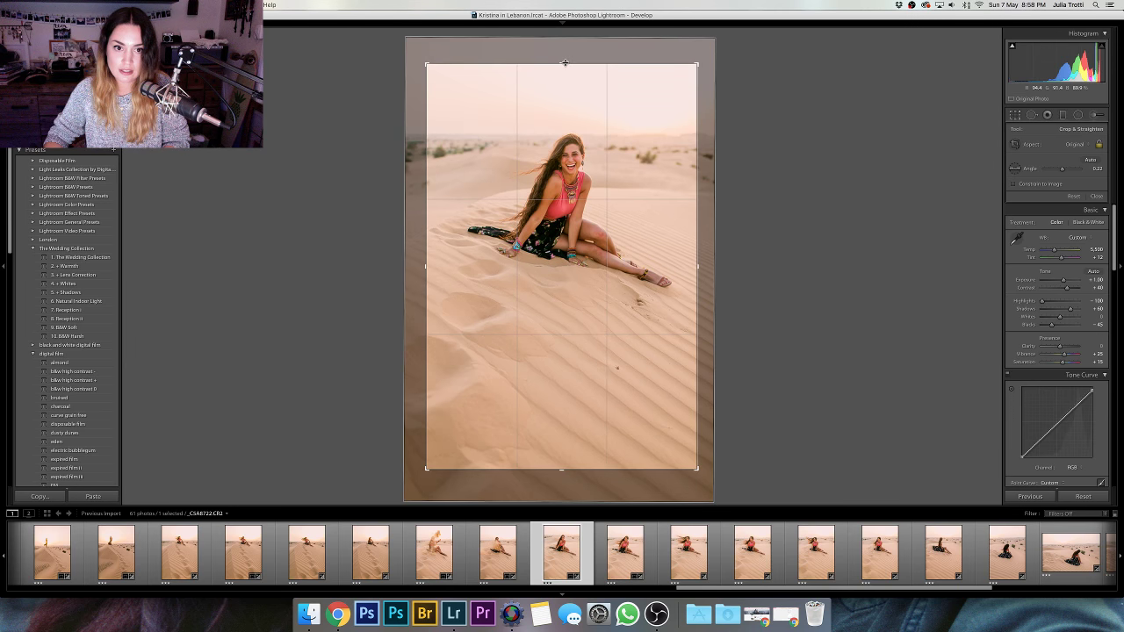
key(r)
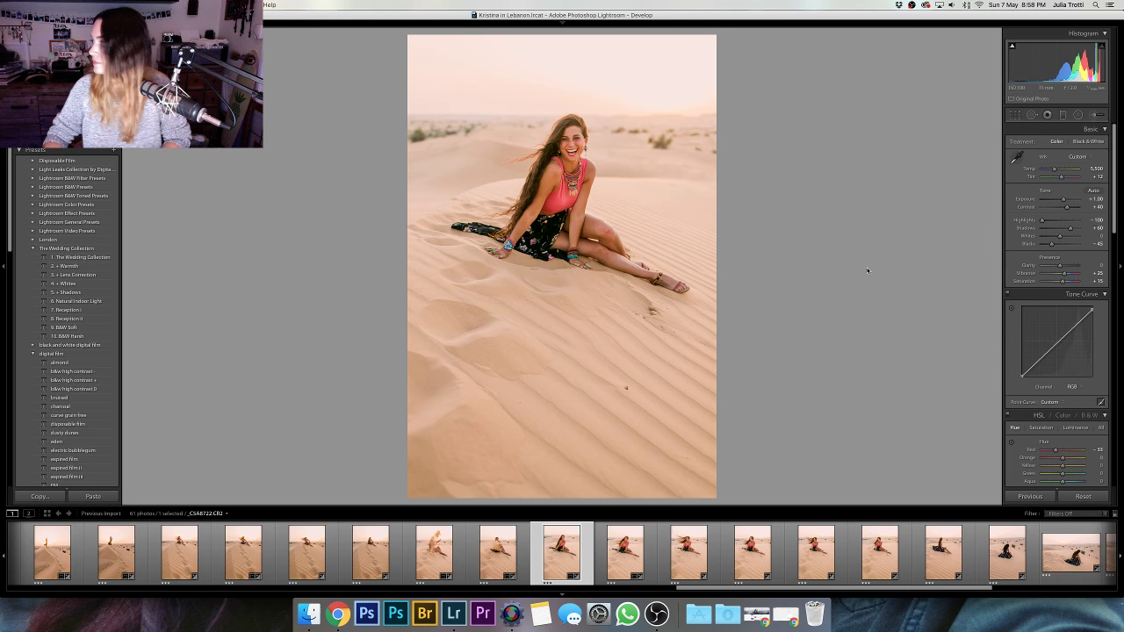
- Open _CSA8727.CR2 with the windblown hair and crop it tighter so that the woman sits closer to the centre
key(Right)
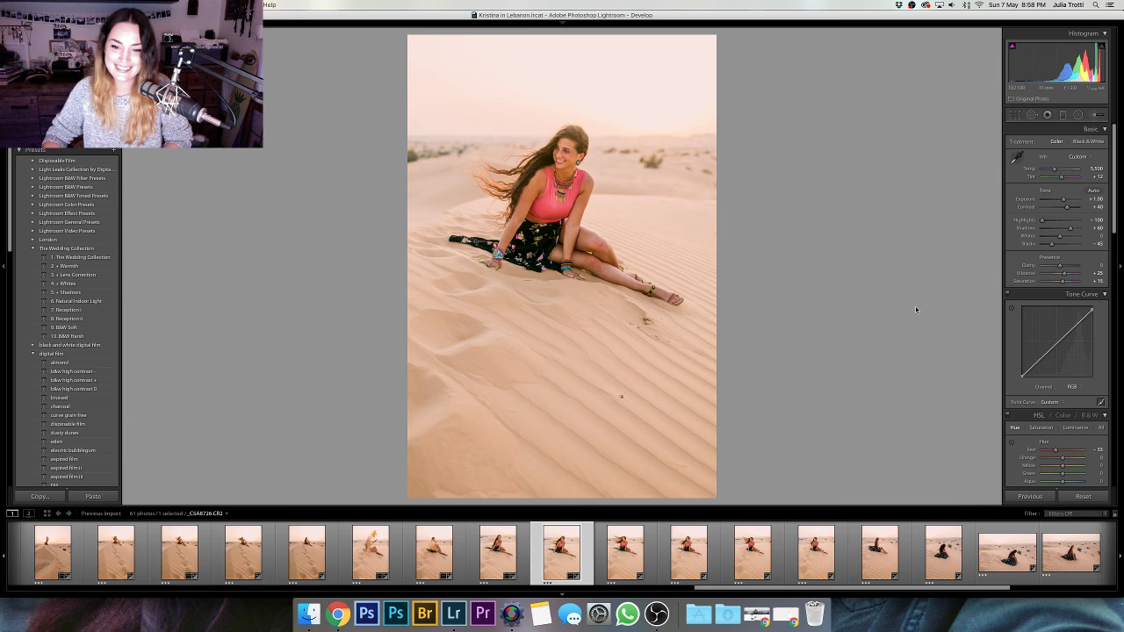
key(Right)
key(r)
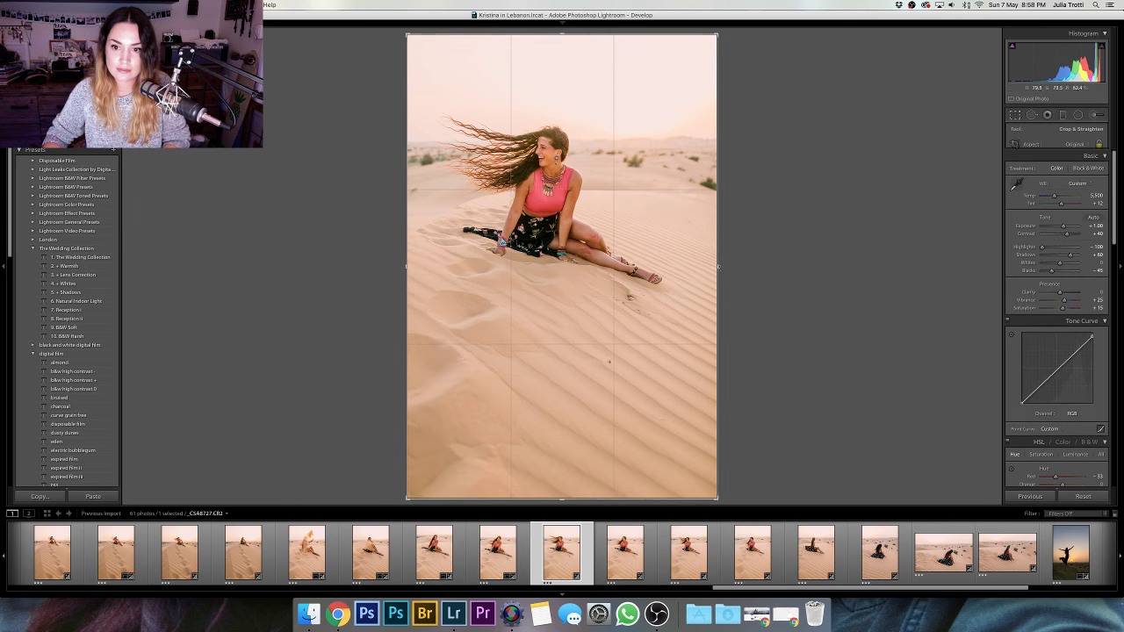
drag(717, 264, 676, 271)
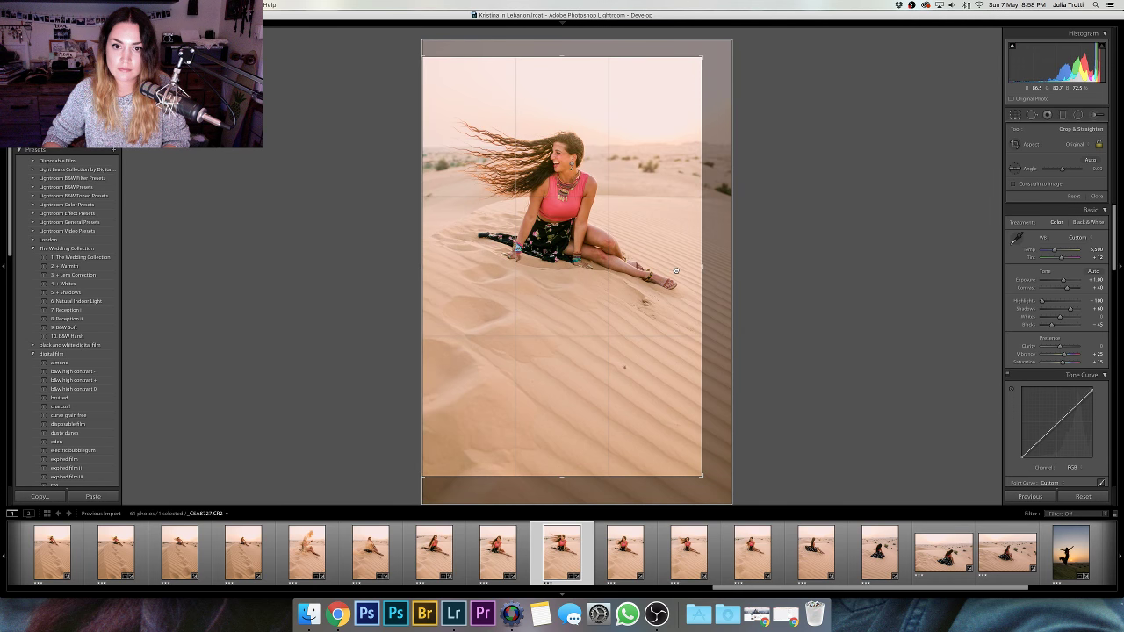
key(Return)
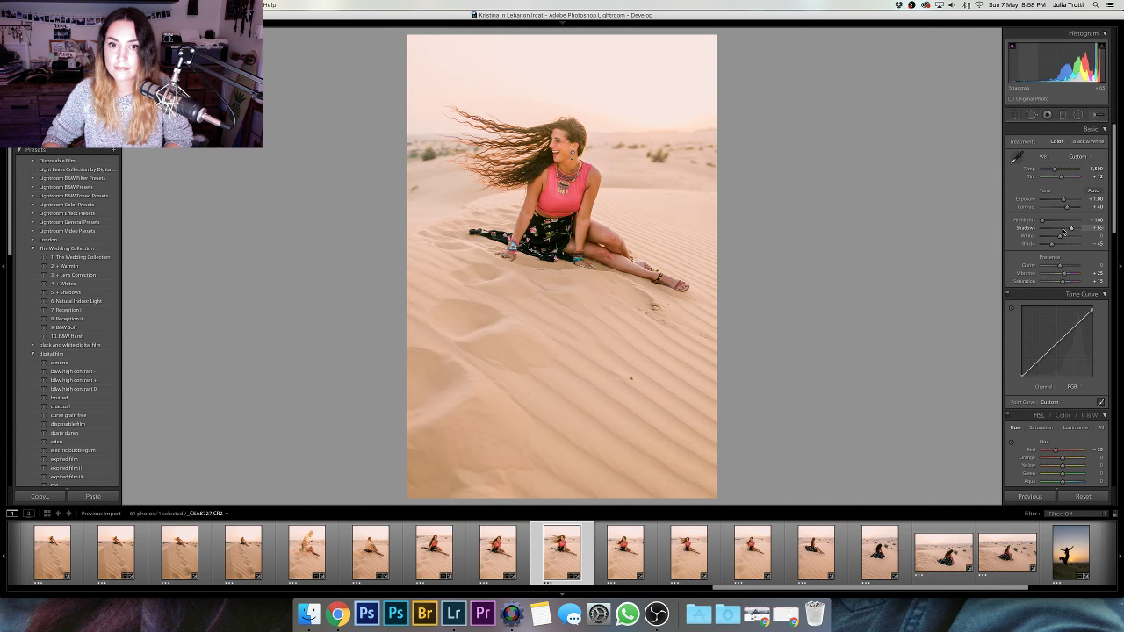
- Set the shadows of _CSA8727.CR2 to +60 and its contrast to +35, and compare it with the unedited version
key(Down)
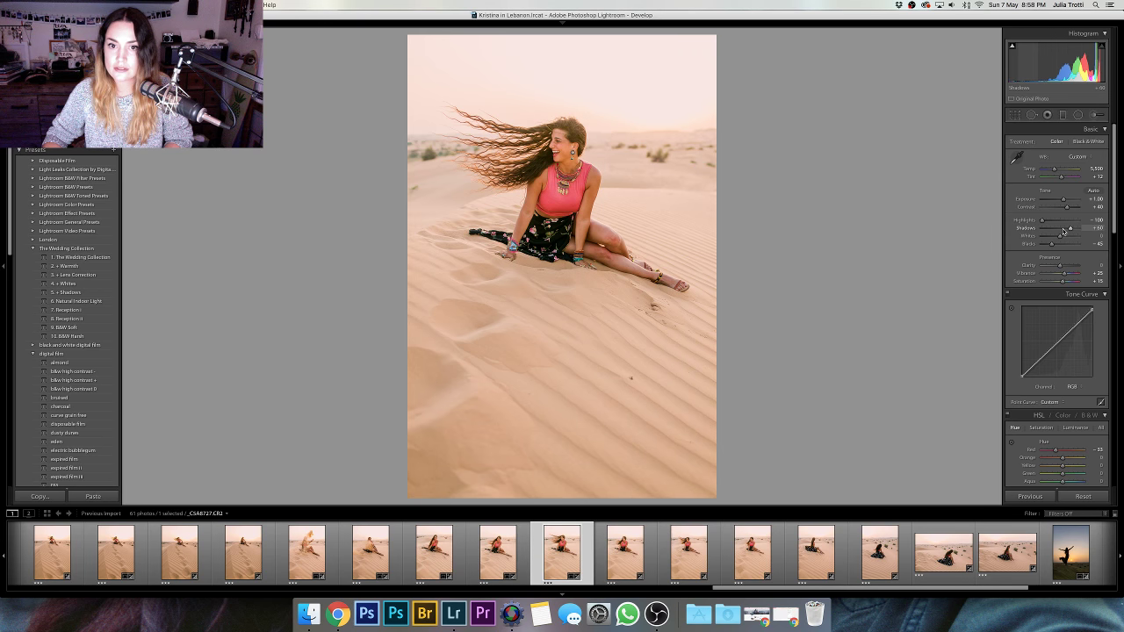
key(Down)
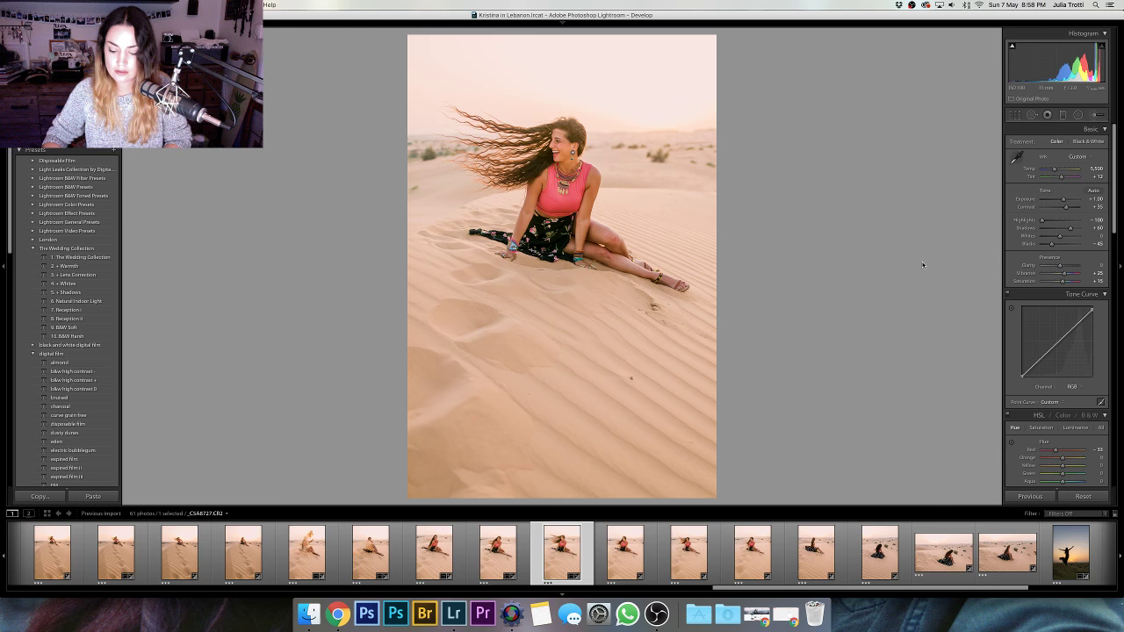
key(backslash)
key(backslash)
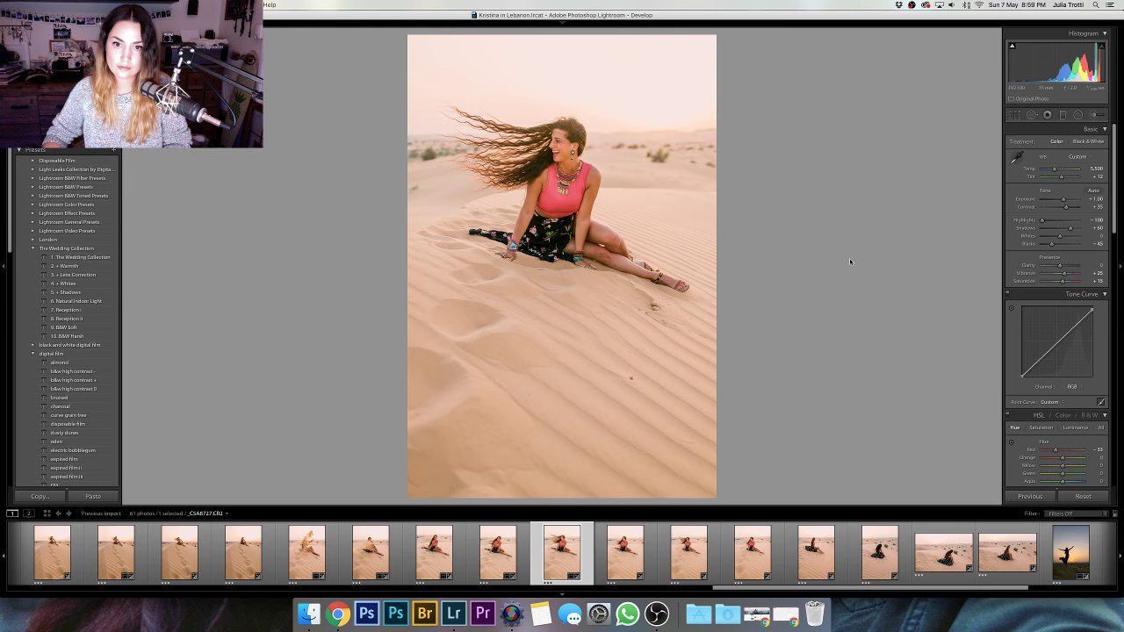
key(backslash)
key(backslash)
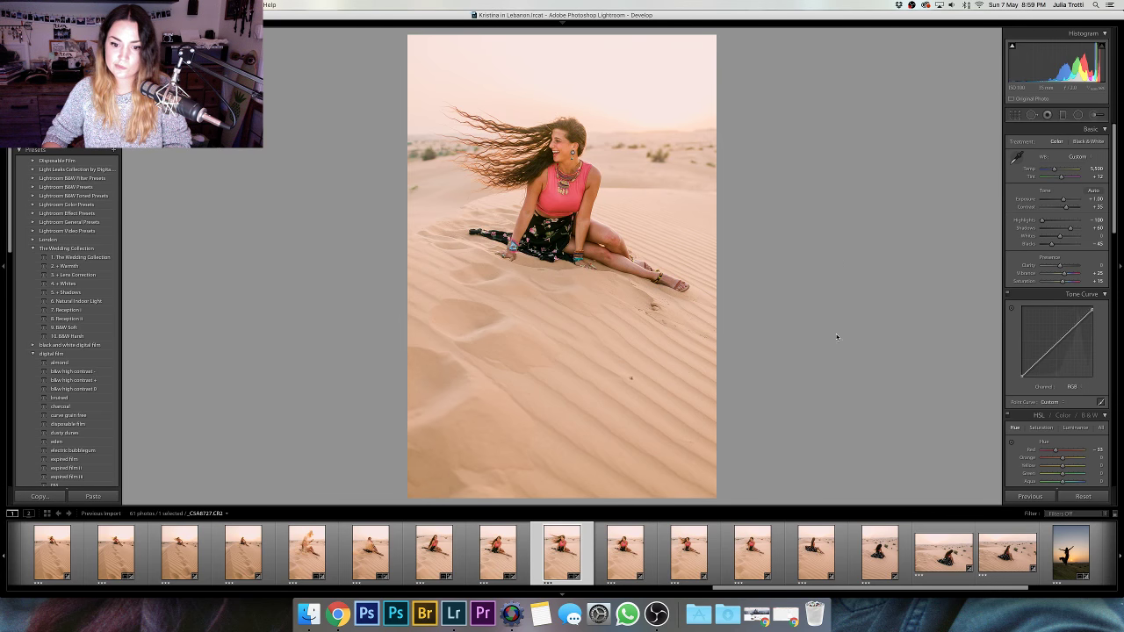
- Open _CSA8728.CR2, crop it tighter around the laughing woman, and rotate the crop slightly to straighten the horizon
key(Right)
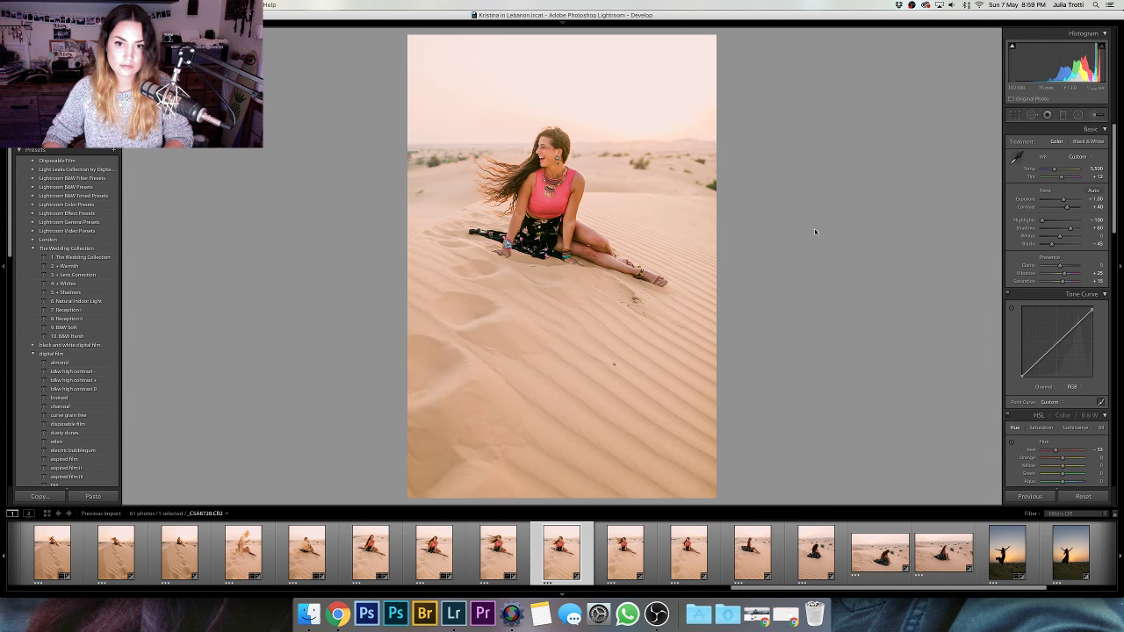
key(r)
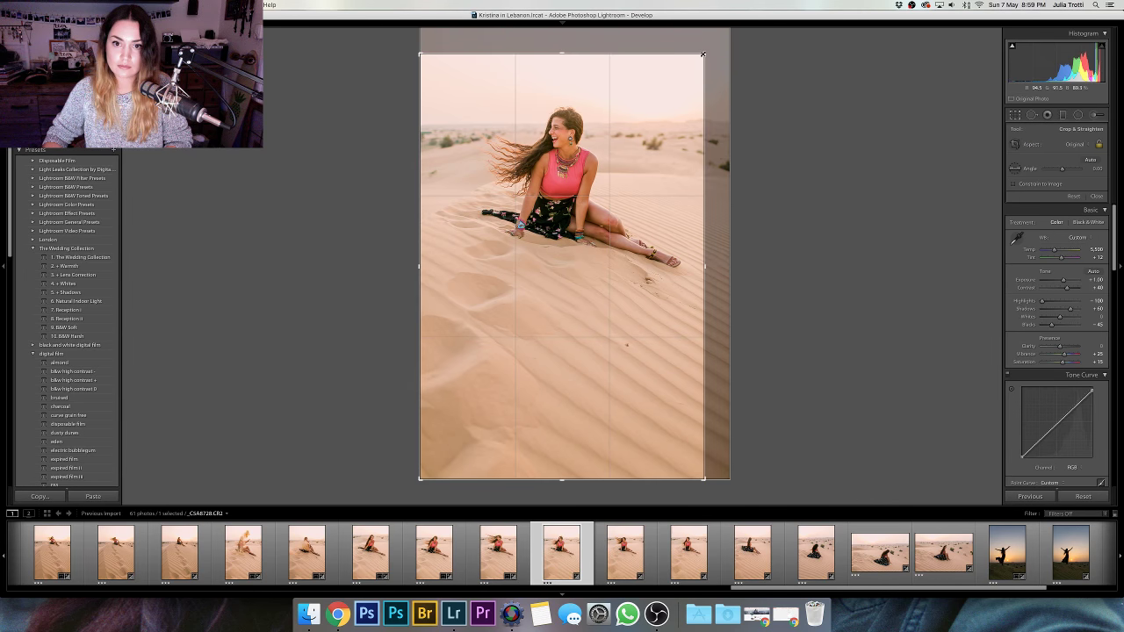
drag(702, 55, 577, 112)
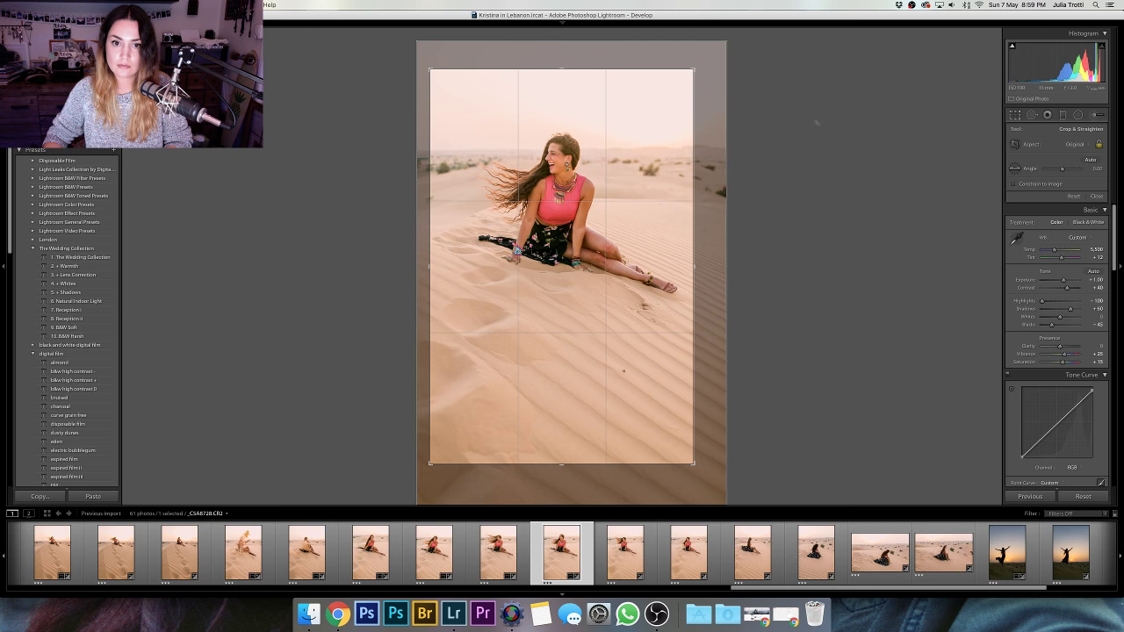
drag(815, 113, 816, 124)
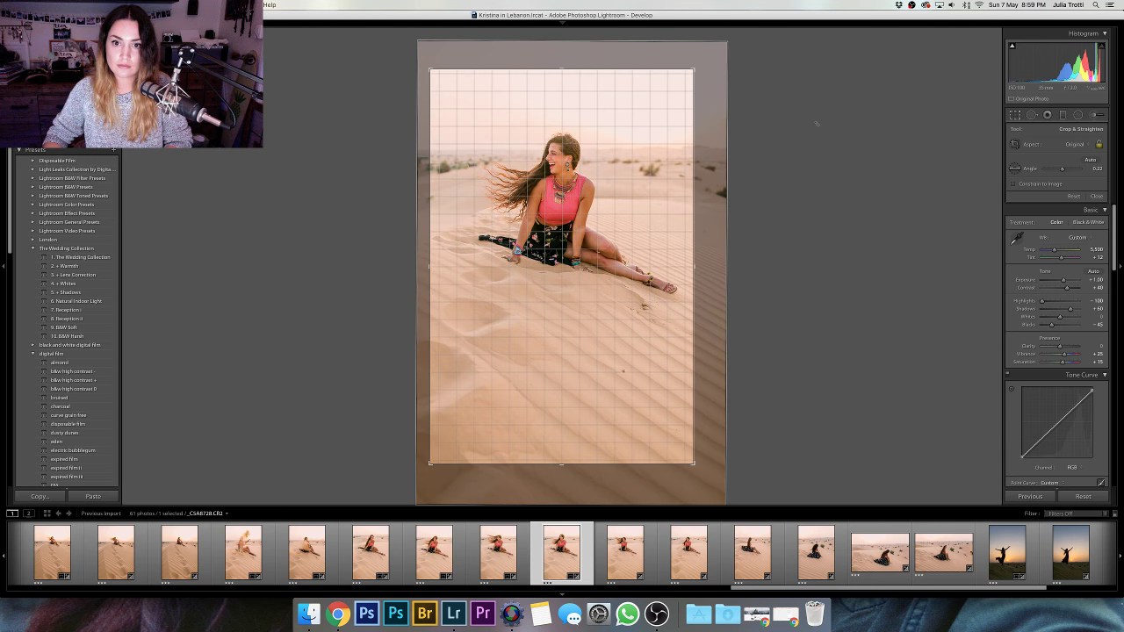
key(Return)
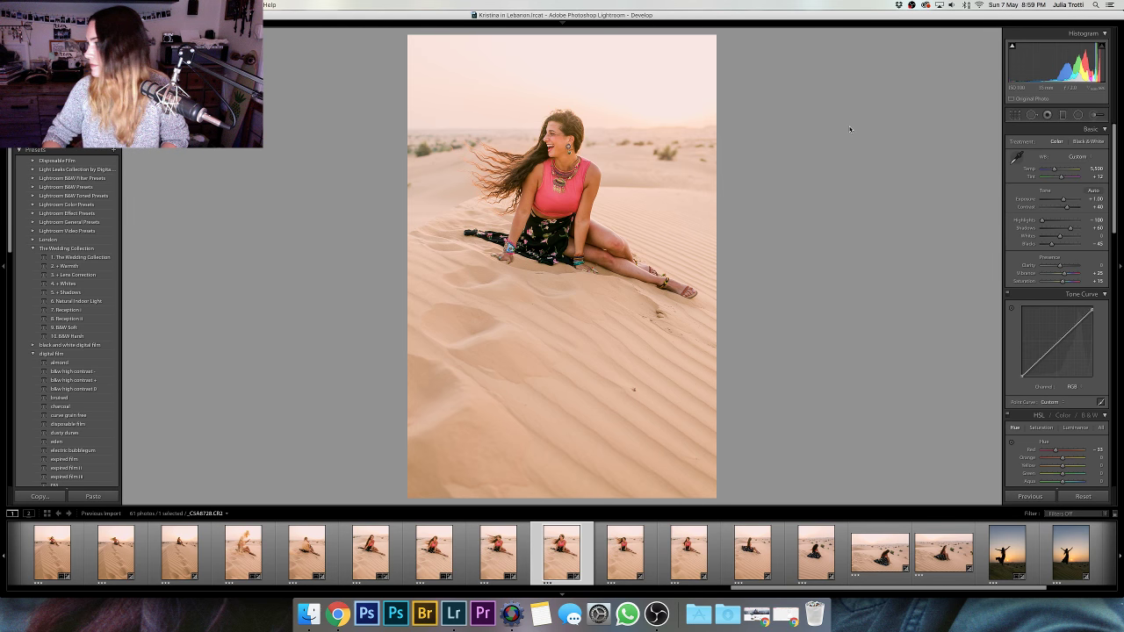
- Refine the crop of _CSA8728.CR2 with a straightening angle of 0.30
key(r)
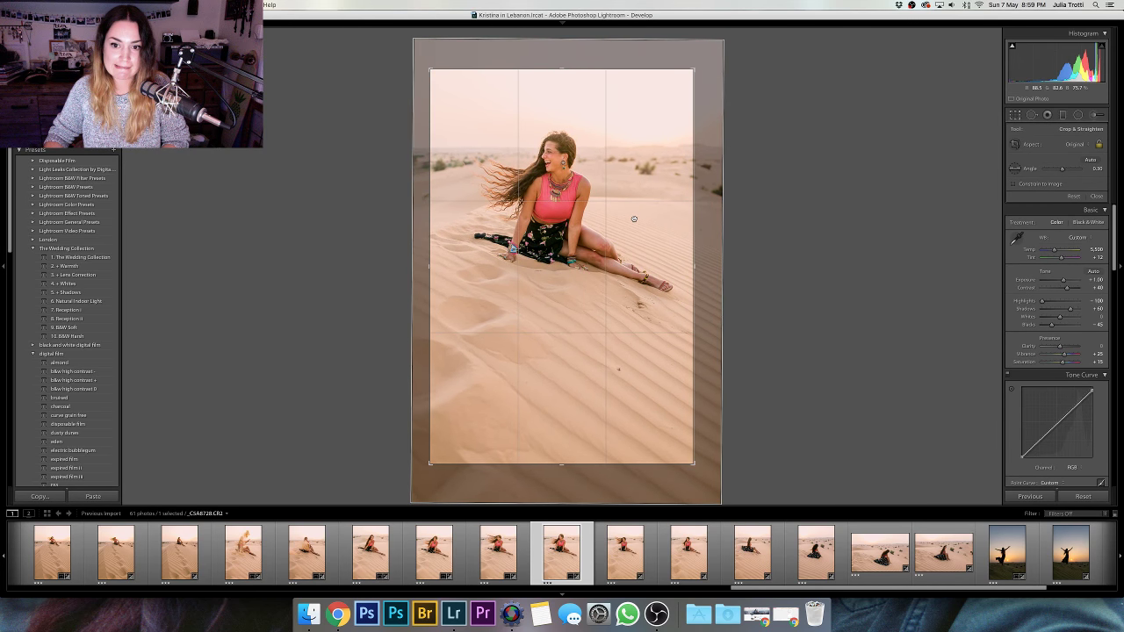
key(r)
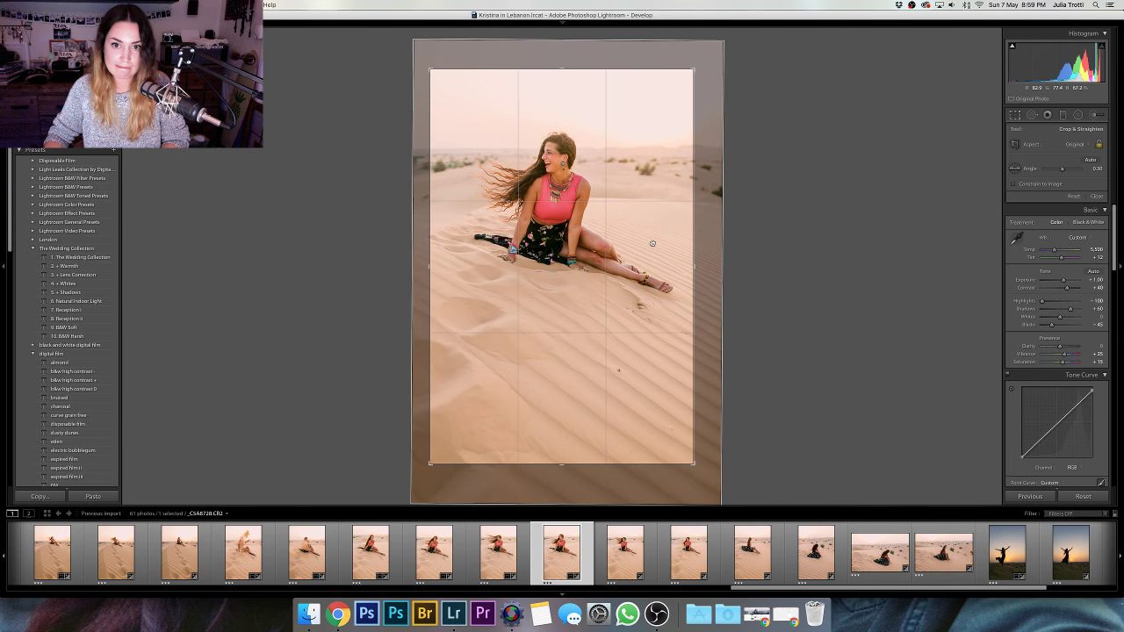
key(r)
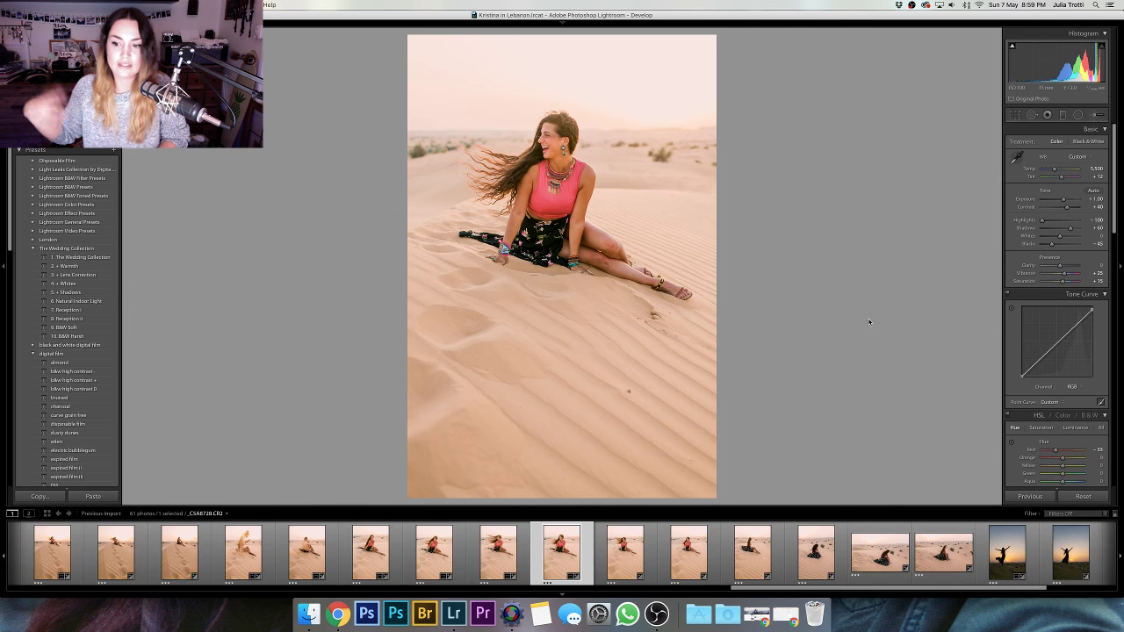
- Open _CSA8729.CR2, crop it tighter around the seated woman, and rotate the crop slightly to level the horizon
key(Right)
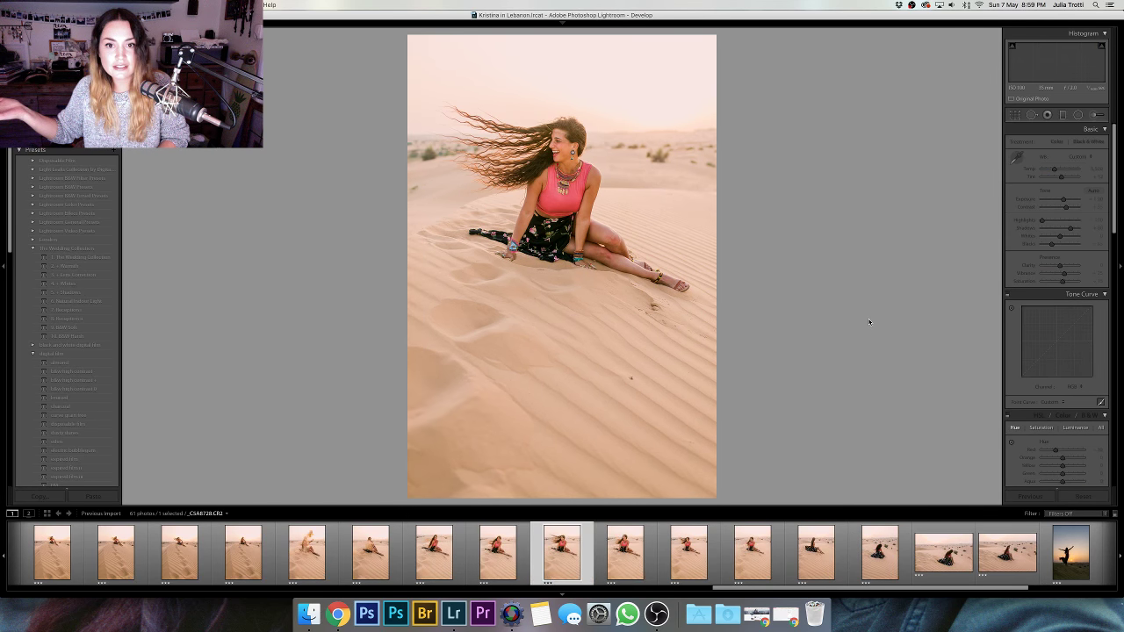
key(Right)
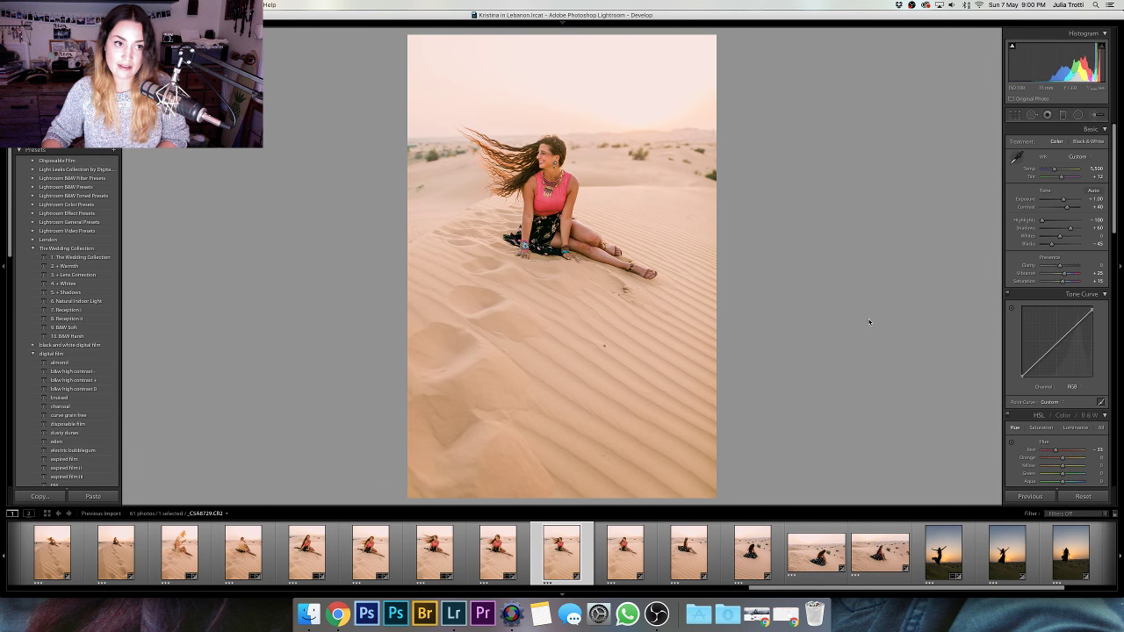
key(r)
drag(562, 35, 563, 70)
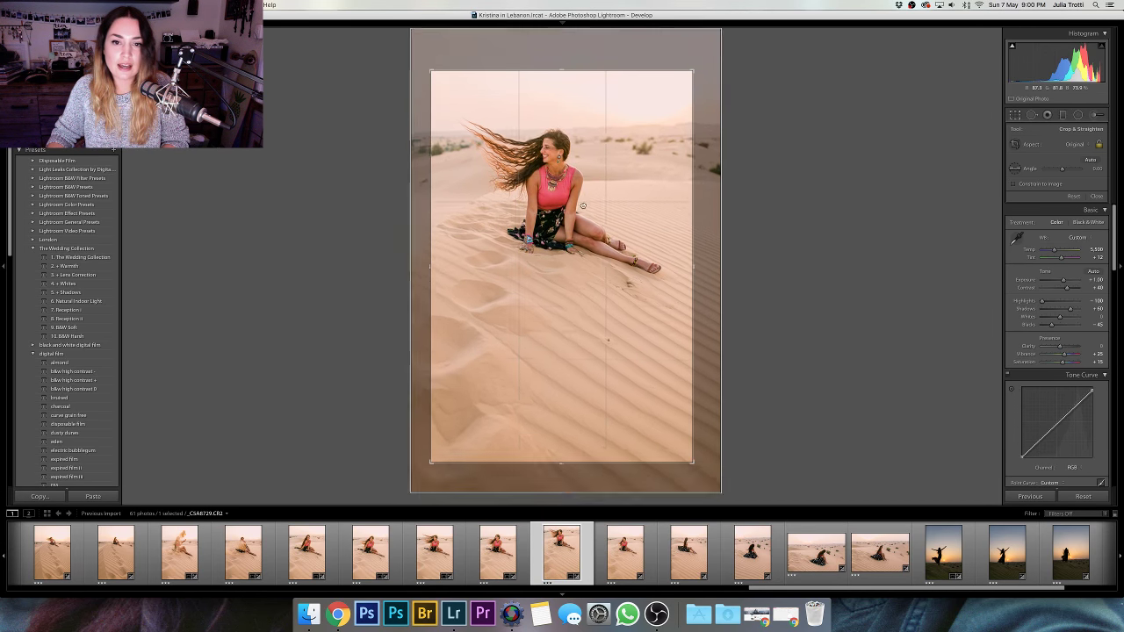
drag(581, 218, 638, 181)
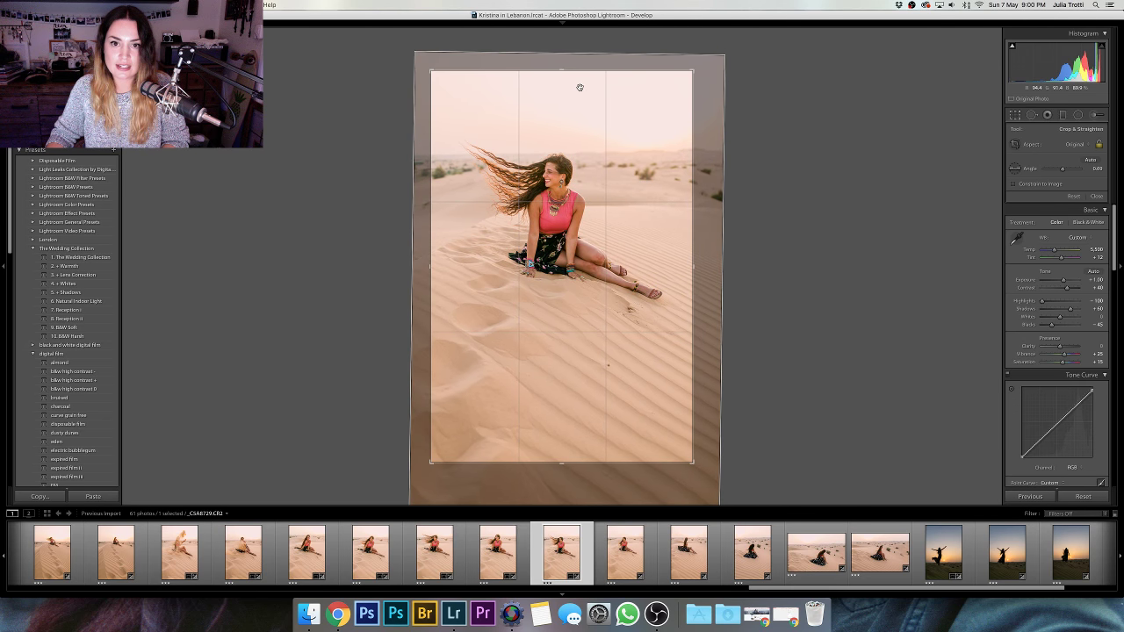
key(Return)
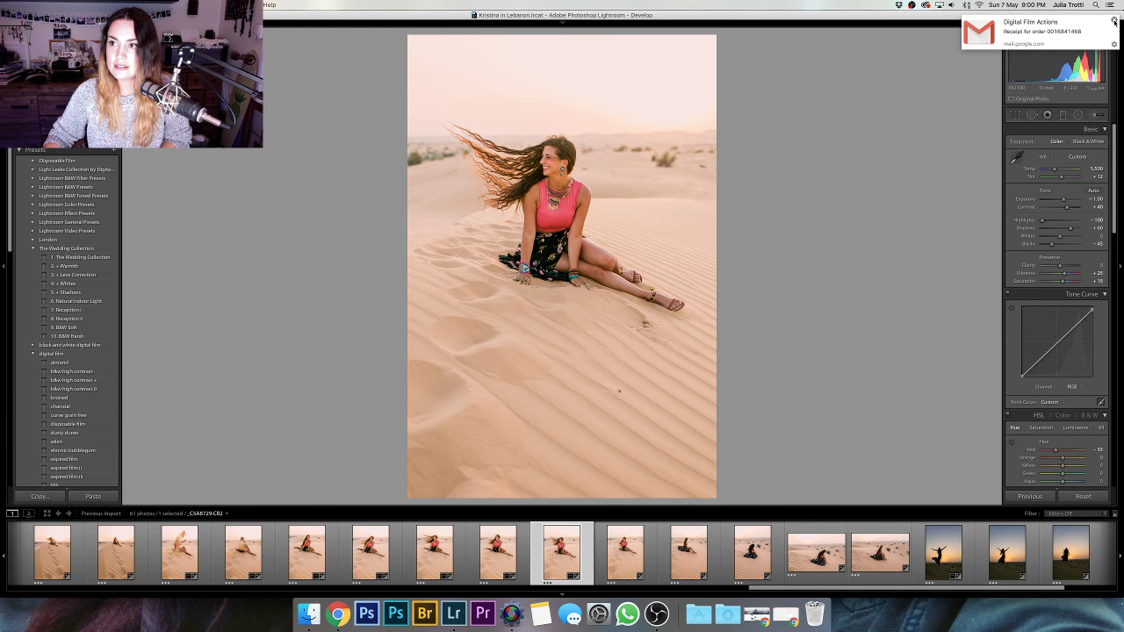
mouse_move(1115, 22)
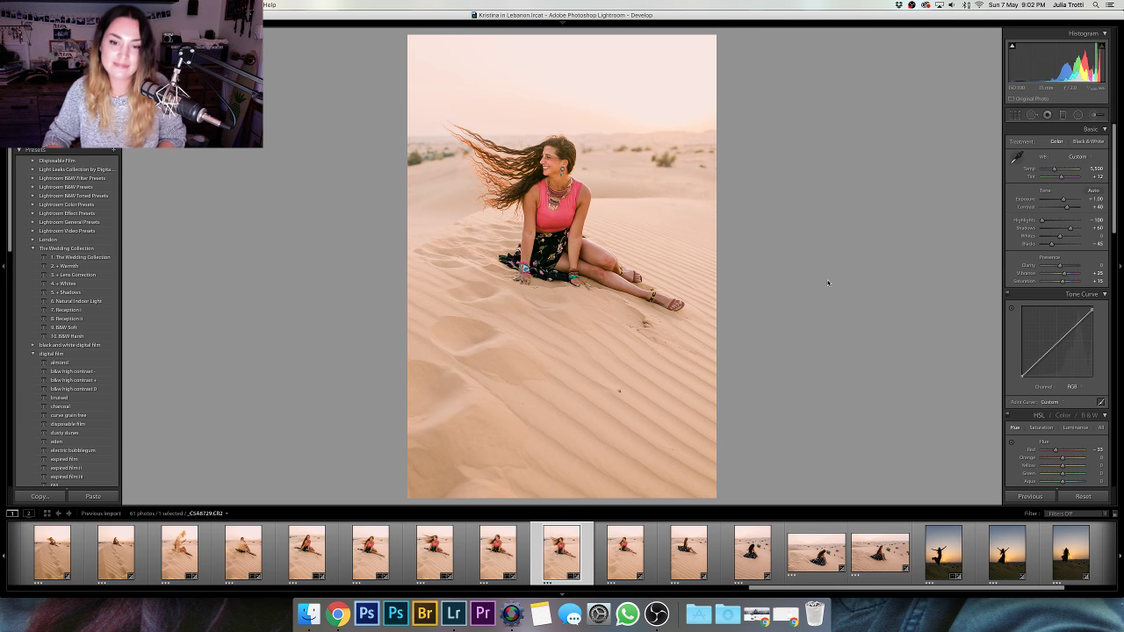
- Open _CSA8730.CR2, set its exposure to +1.20, and crop it tighter around the seated woman
key(Right)
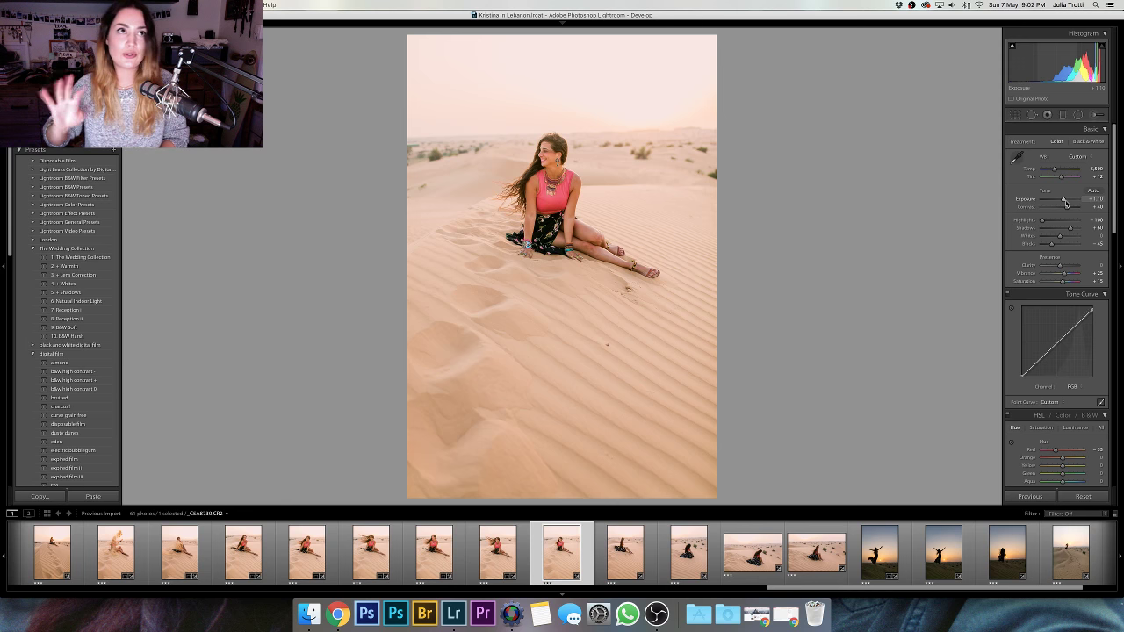
key(Up)
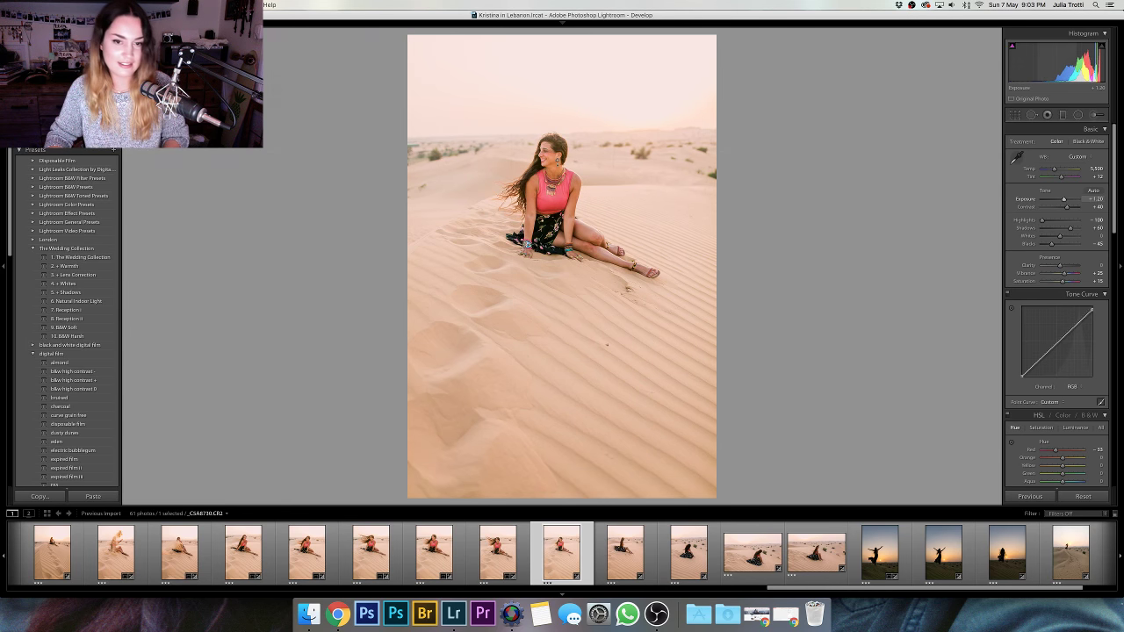
key(r)
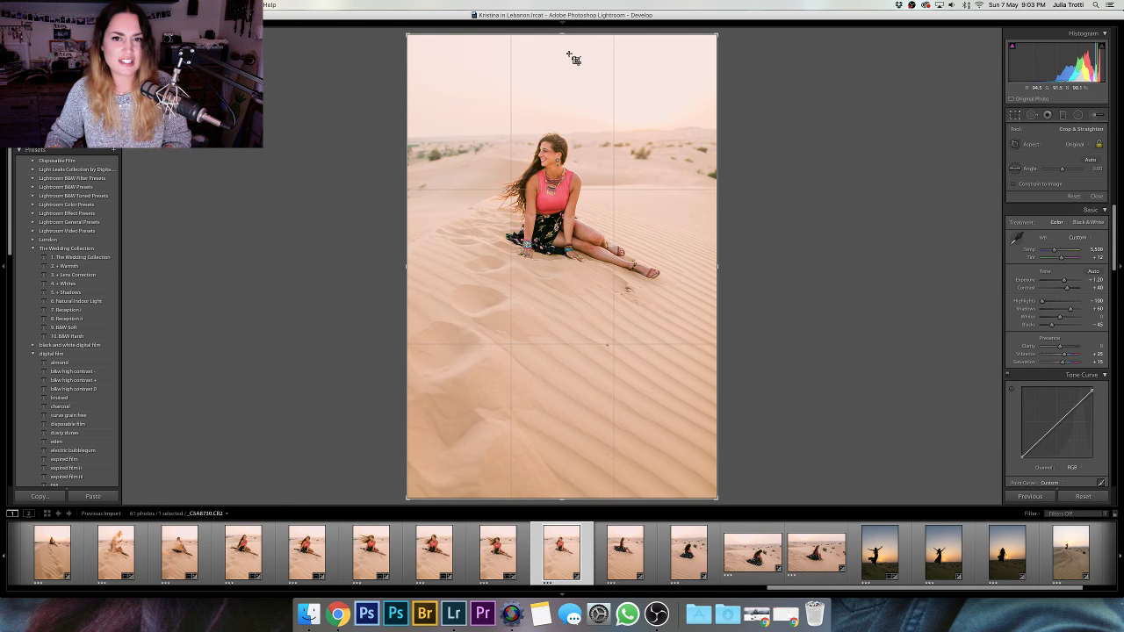
drag(571, 57, 570, 217)
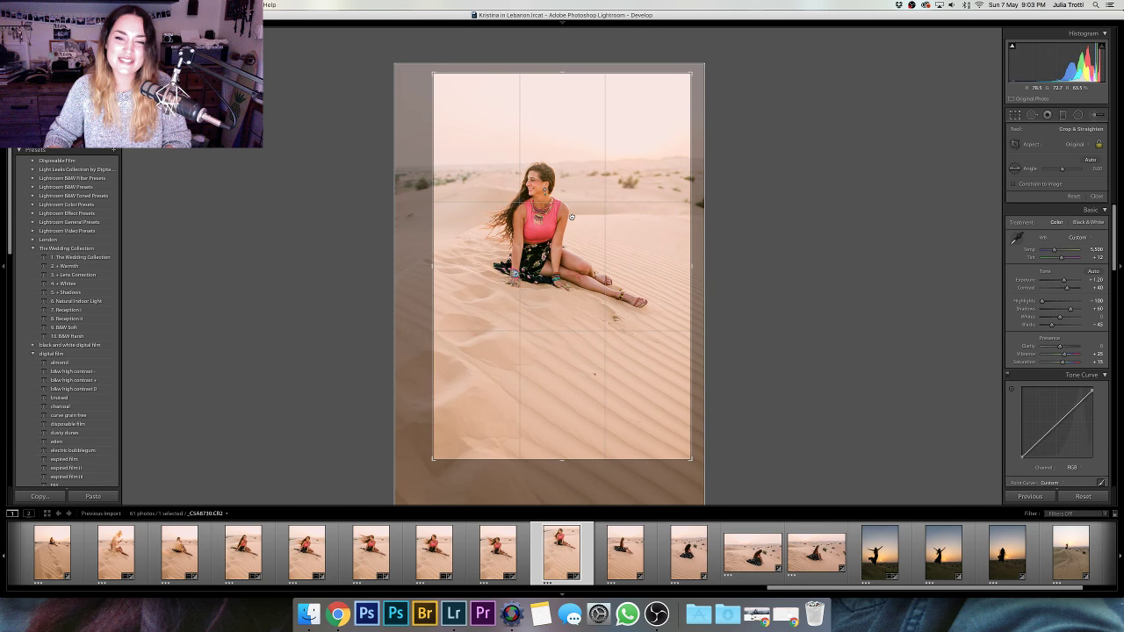
key(Return)
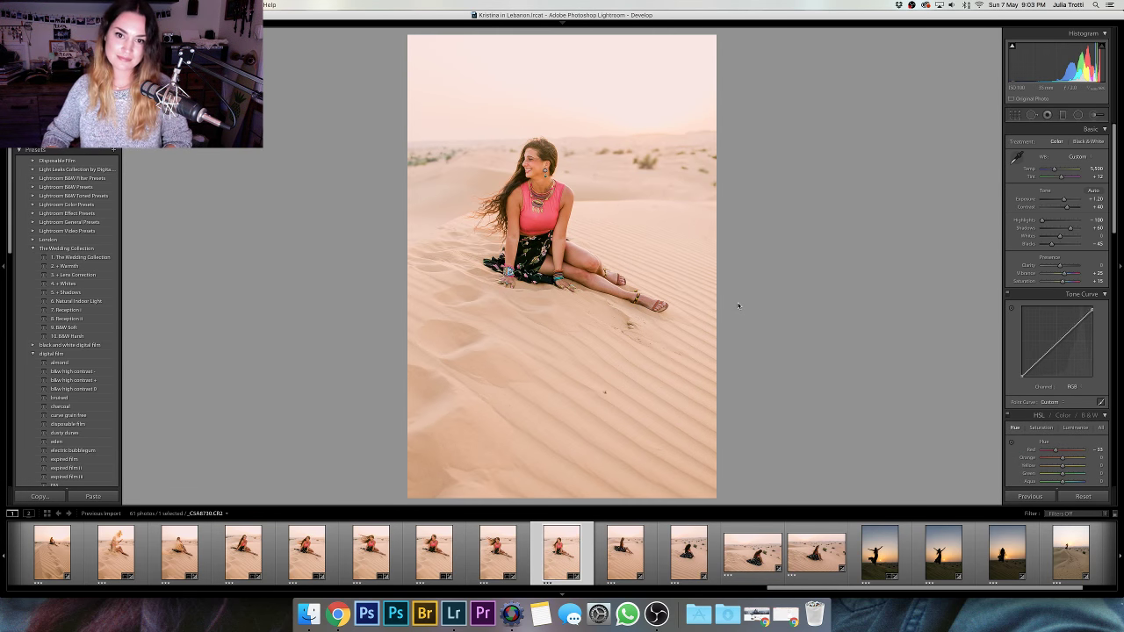
- Open _CSA8744.CR2, set exposure to +0.90, contrast to +45 and shadows to +40, and compare it with the unedited version
key(Right)
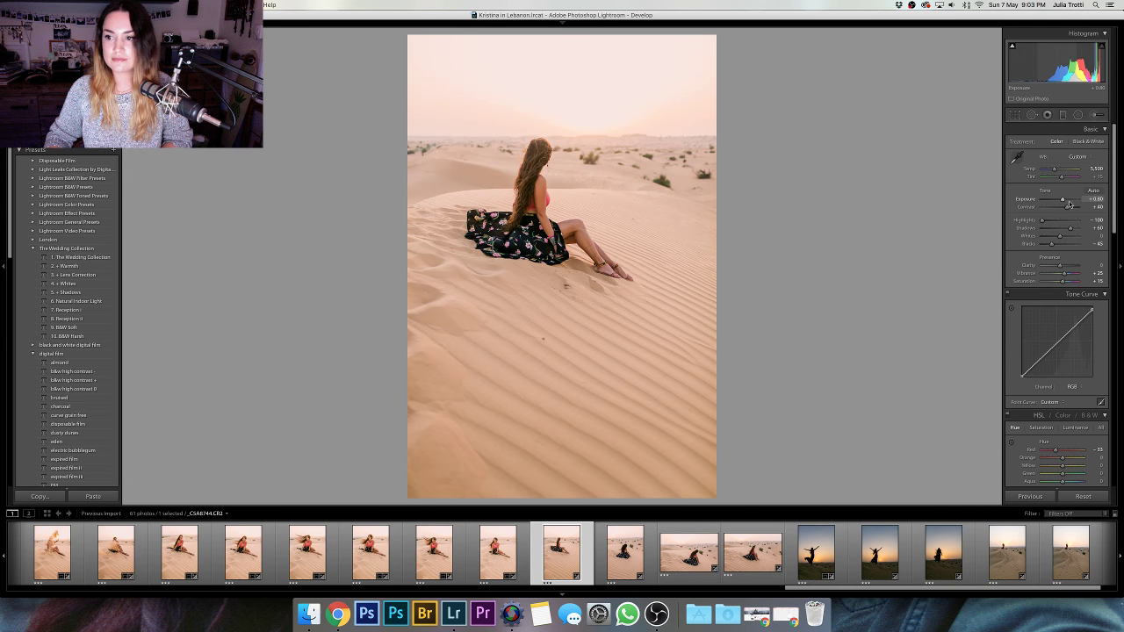
drag(1069, 204, 1067, 202)
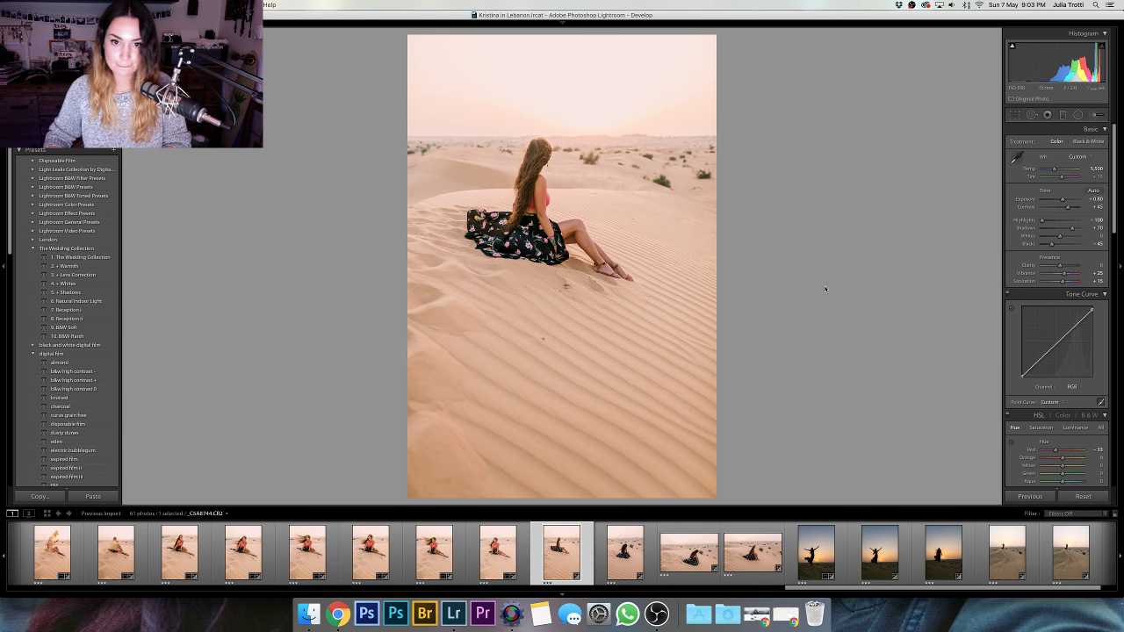
key(backslash)
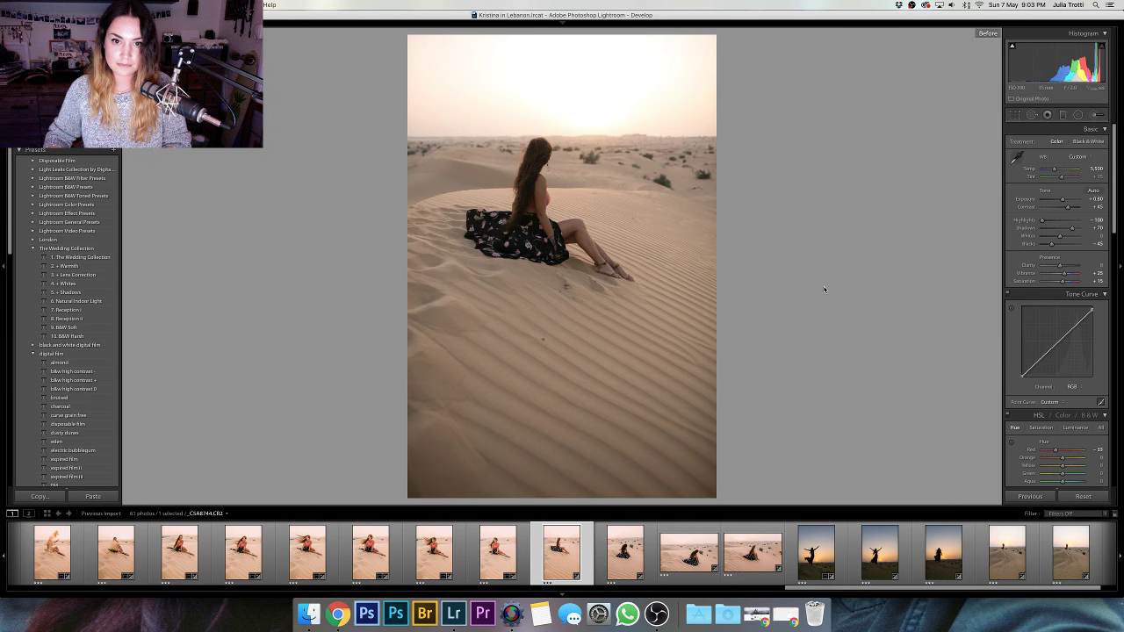
key(backslash)
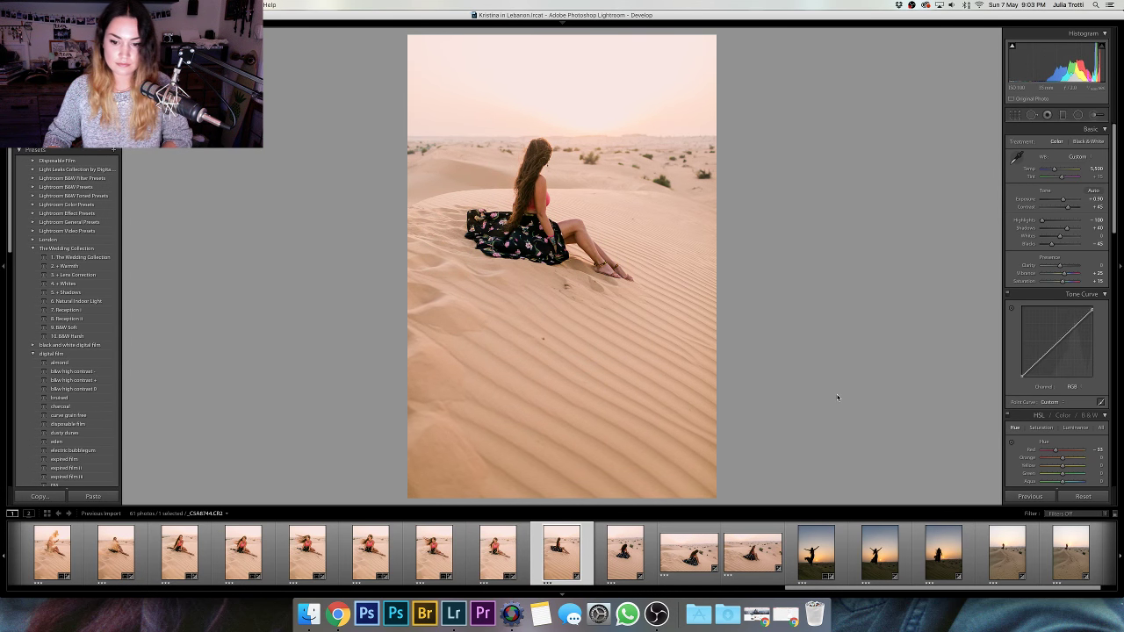
- Sync the settings of _CSA8744.CR2 to the three photos after it, and crop _CSA8744.CR2 tighter around the seated woman
key(shift+Right)
key(shift+Right)
key(shift+Right)
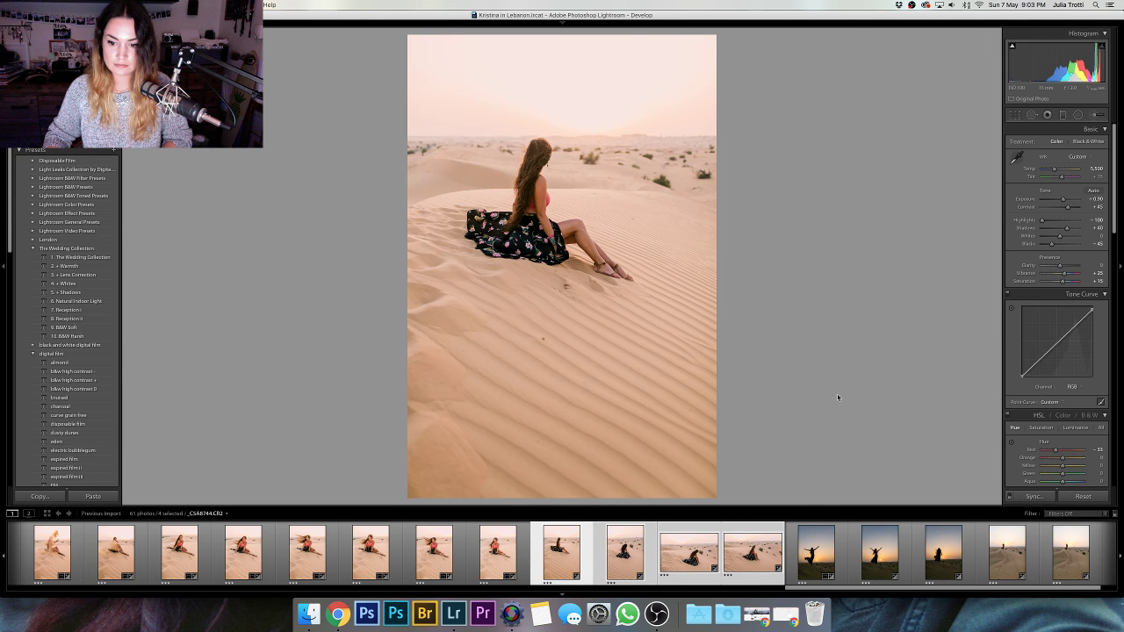
key(Left)
key(Right)
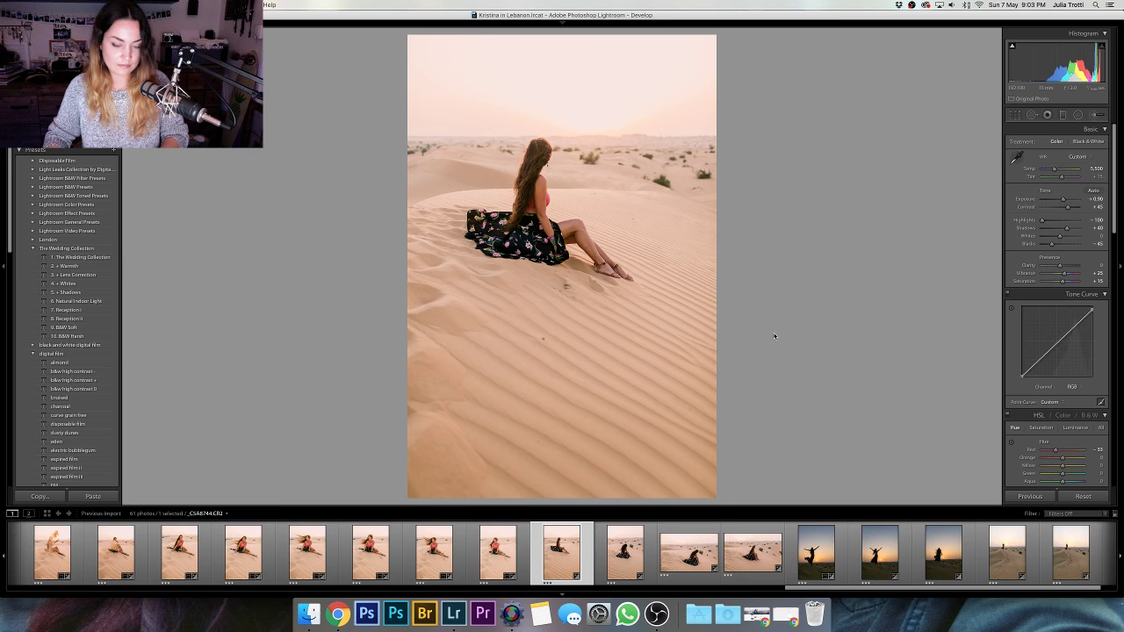
key(r)
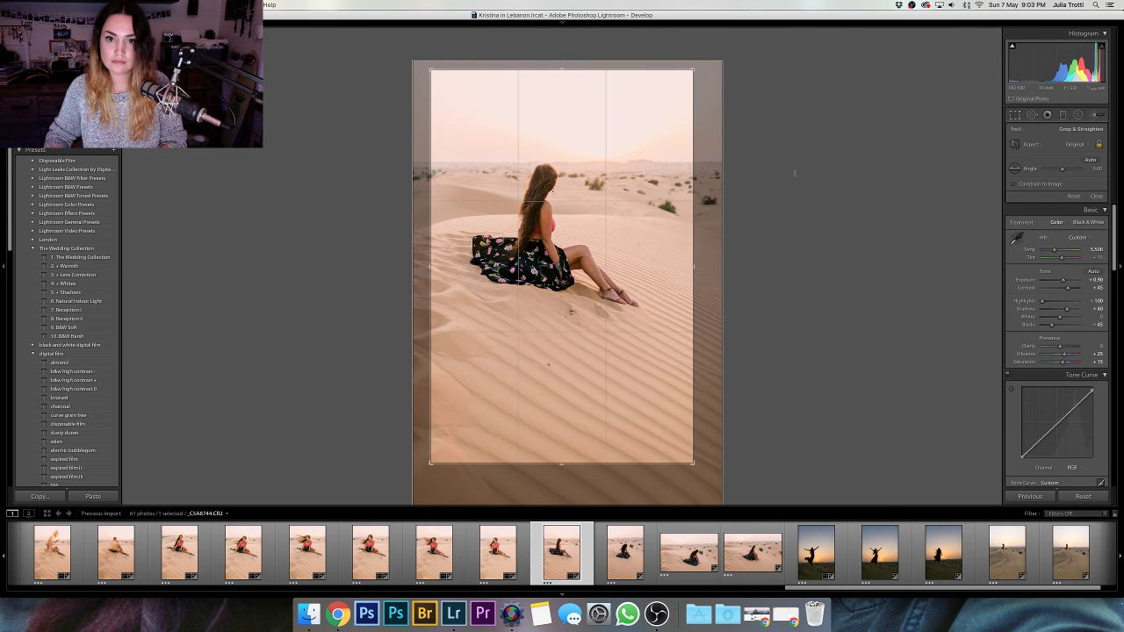
key(Return)
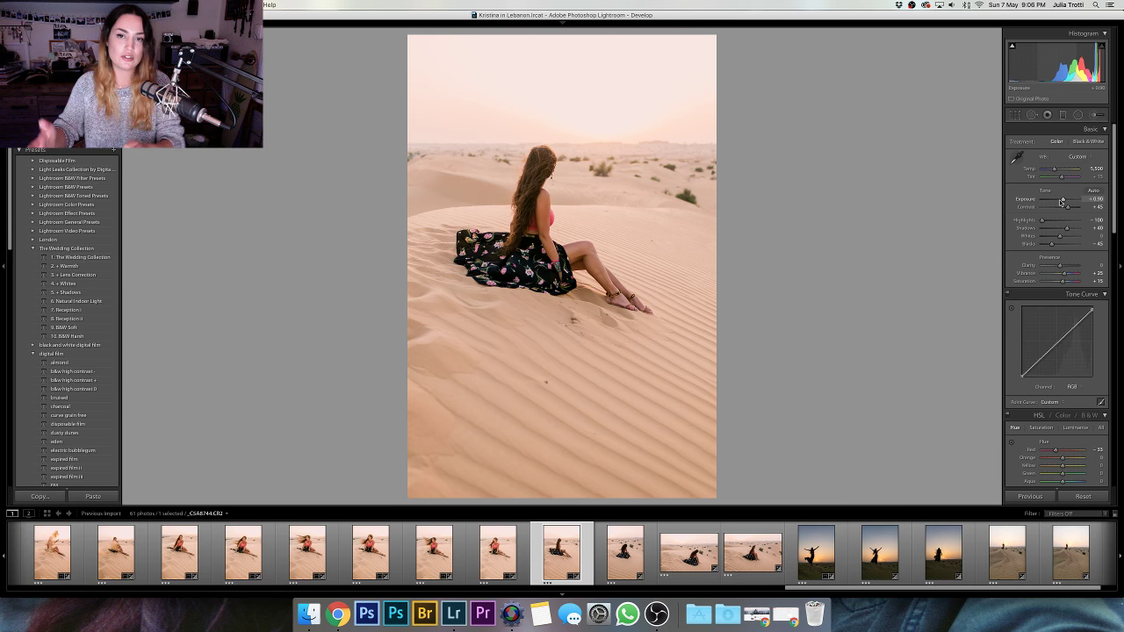
- Open _CSA8758.CR2, set its shadows to +70, and straighten the horizon with a crop angle of about 1.15
key(Right)
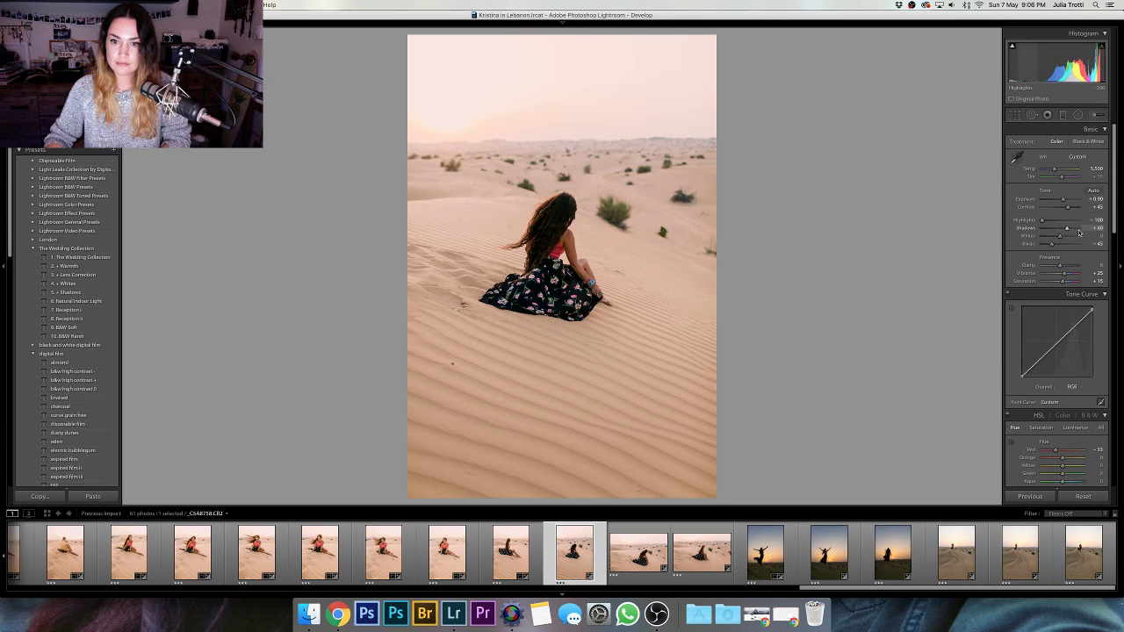
drag(1079, 232, 1072, 230)
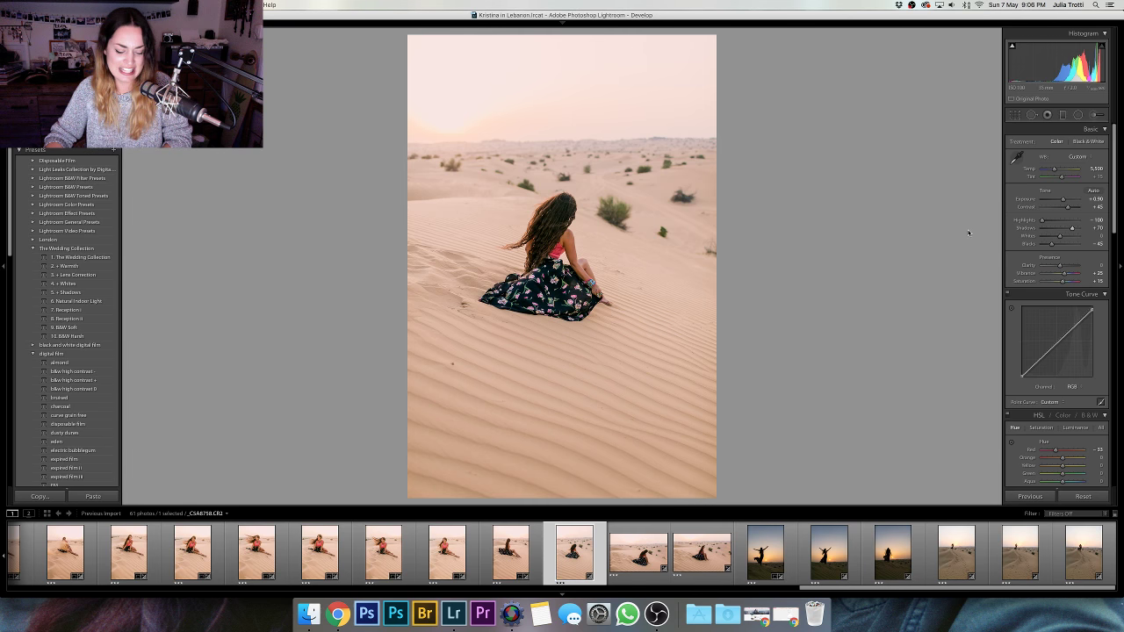
key(r)
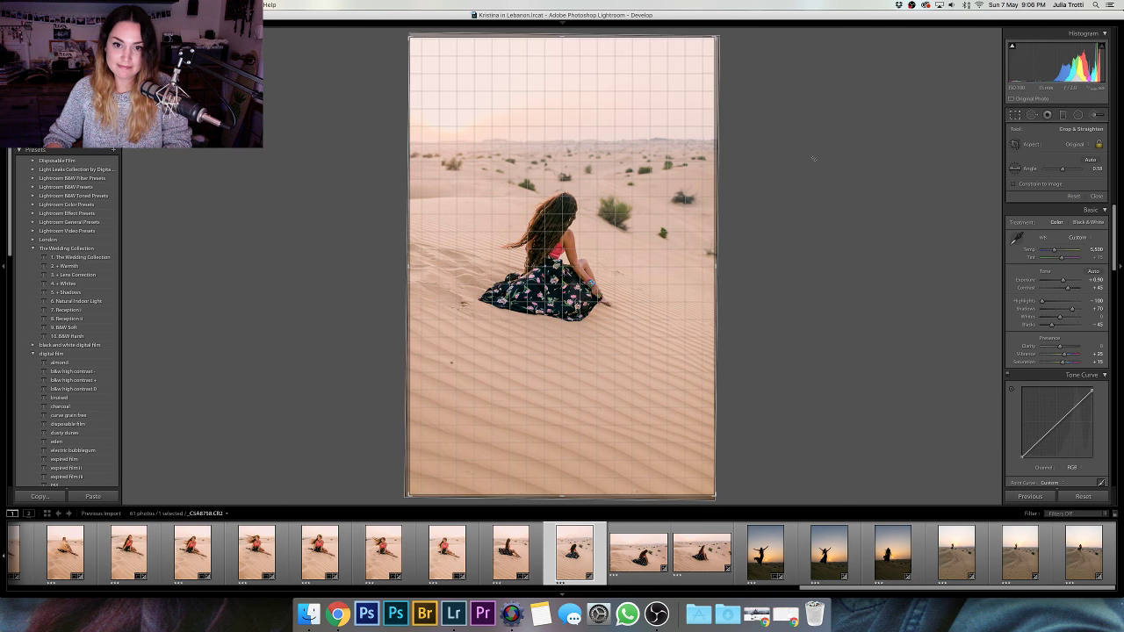
key(r)
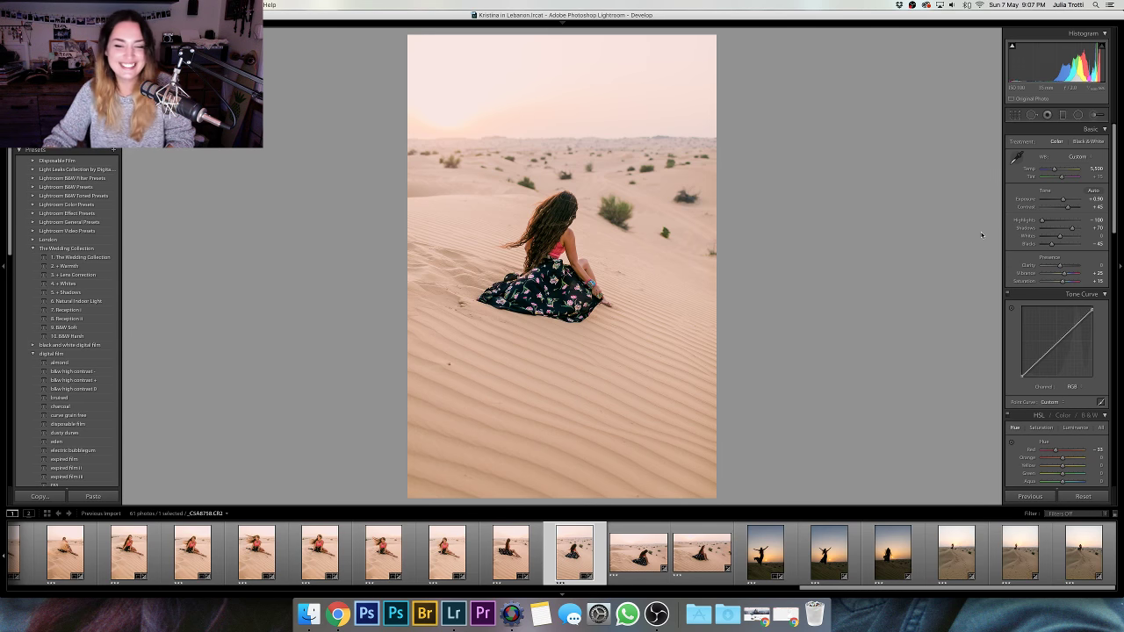
key(r)
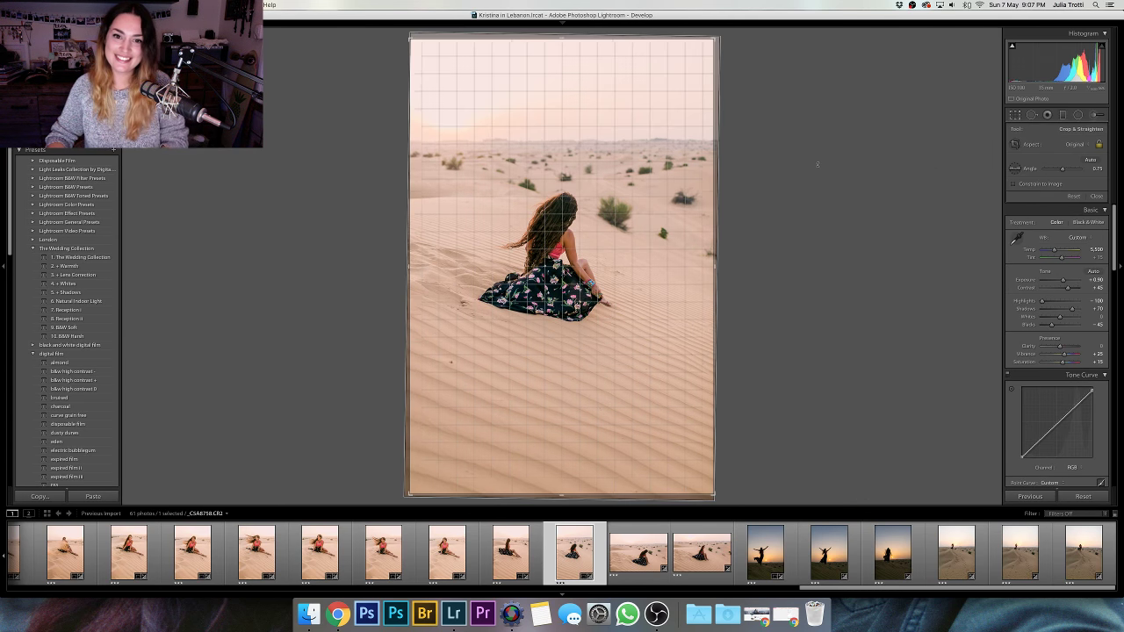
drag(905, 176, 816, 167)
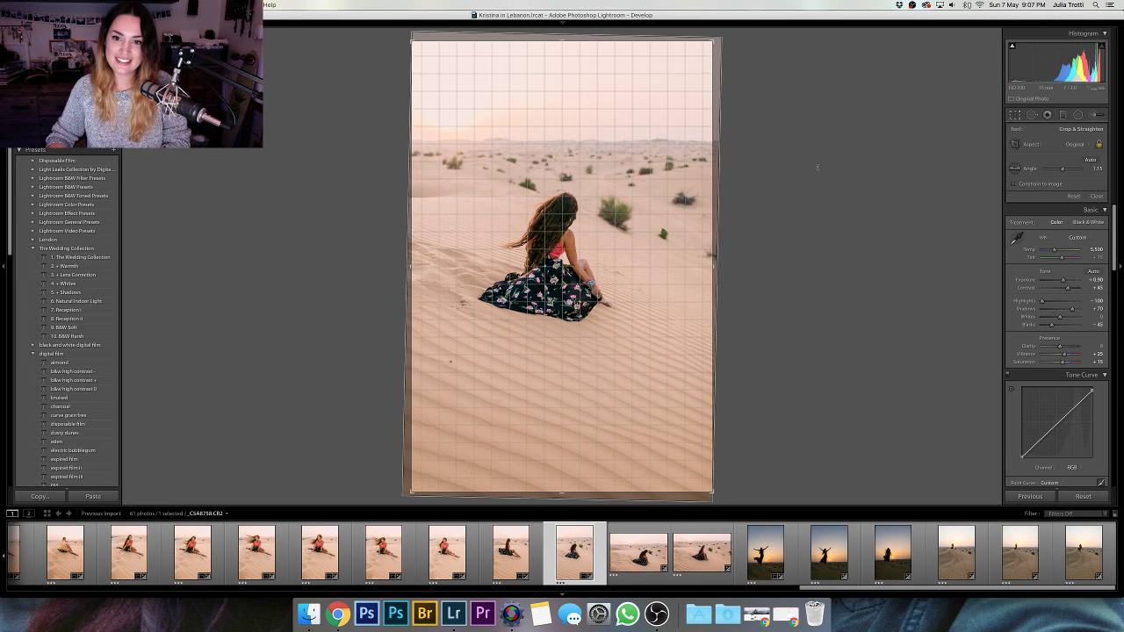
key(r)
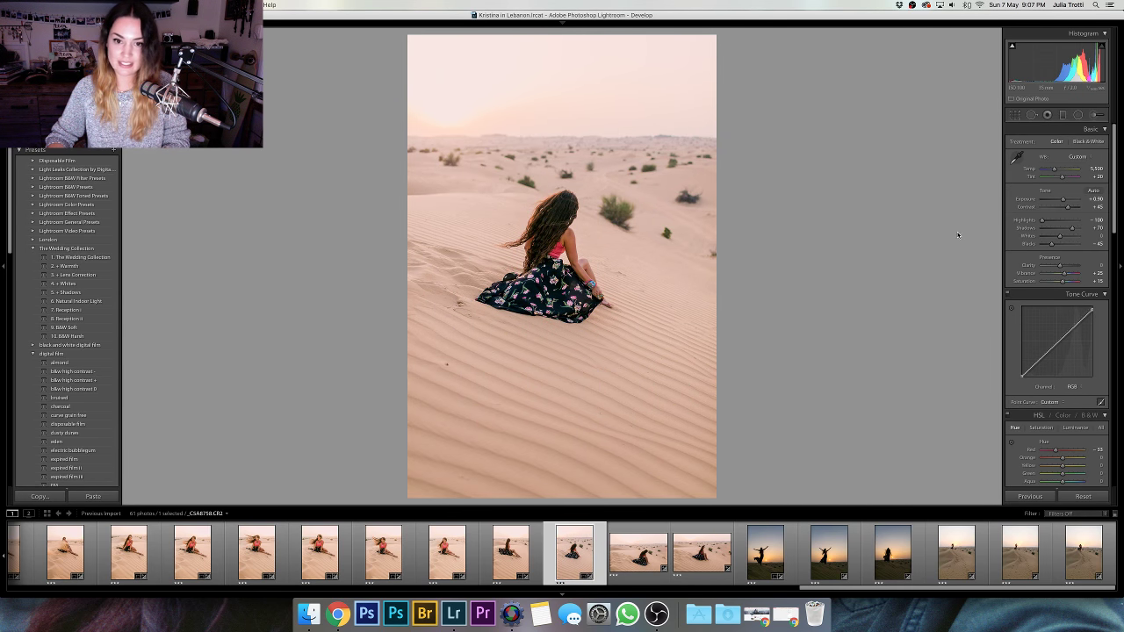
- Set the tint of _CSA8758.CR2 to +20 and its exposure to +1.00, and compare it with the unedited version
key(backslash)
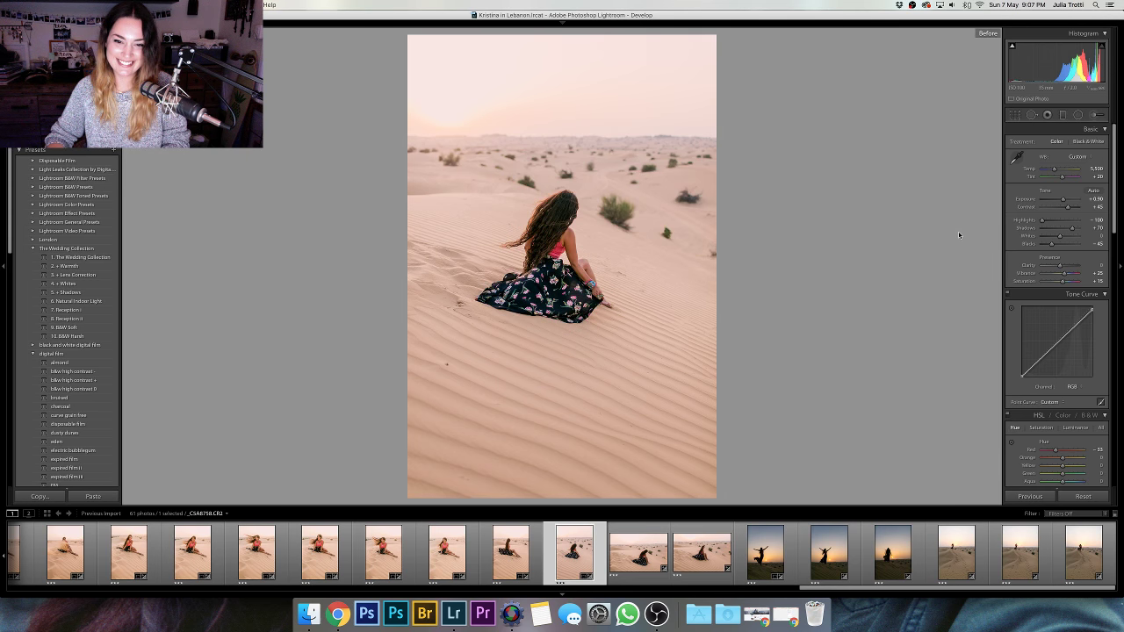
key(backslash)
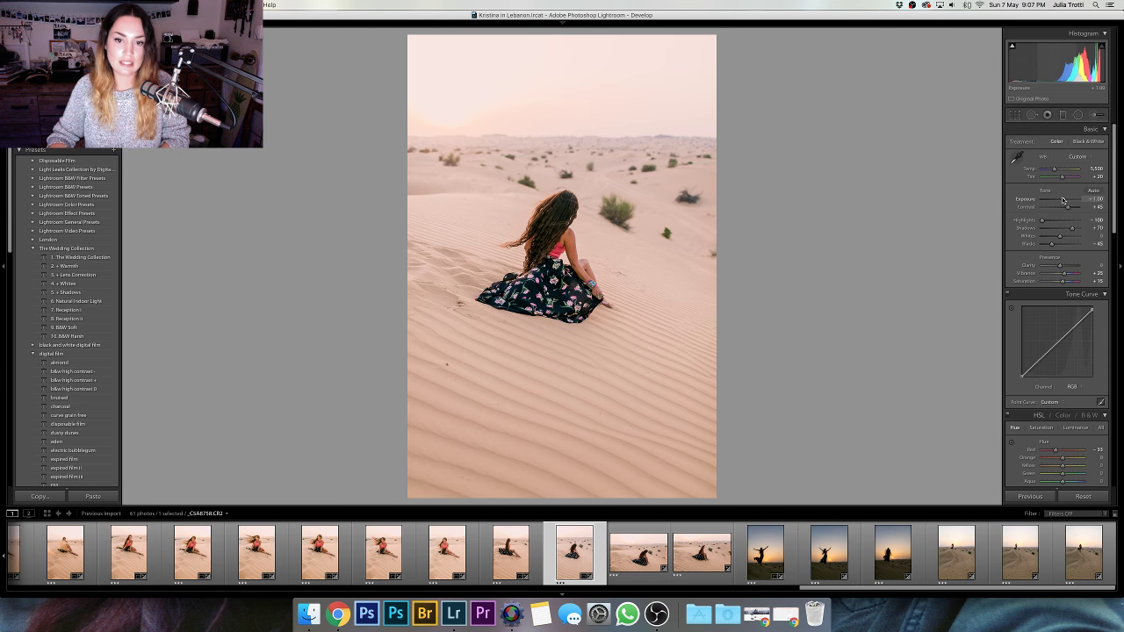
key(backslash)
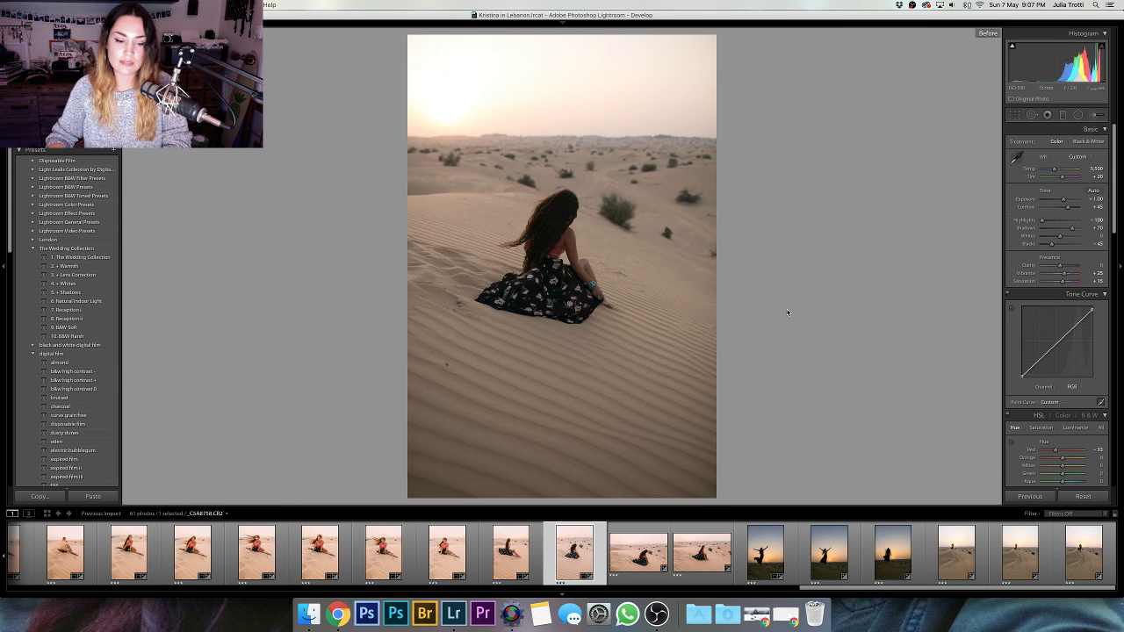
key(backslash)
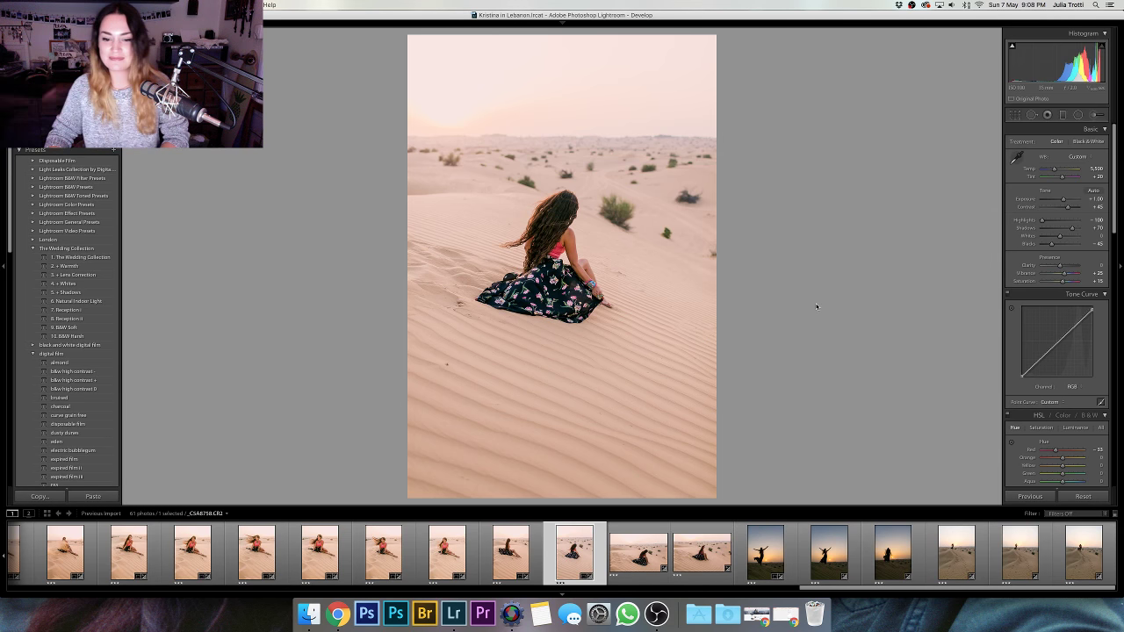
- Select the two landscape photos after _CSA8758.CR2 together with it for syncing, and return to that photo alone
key(shift+Right)
key(shift+Right)
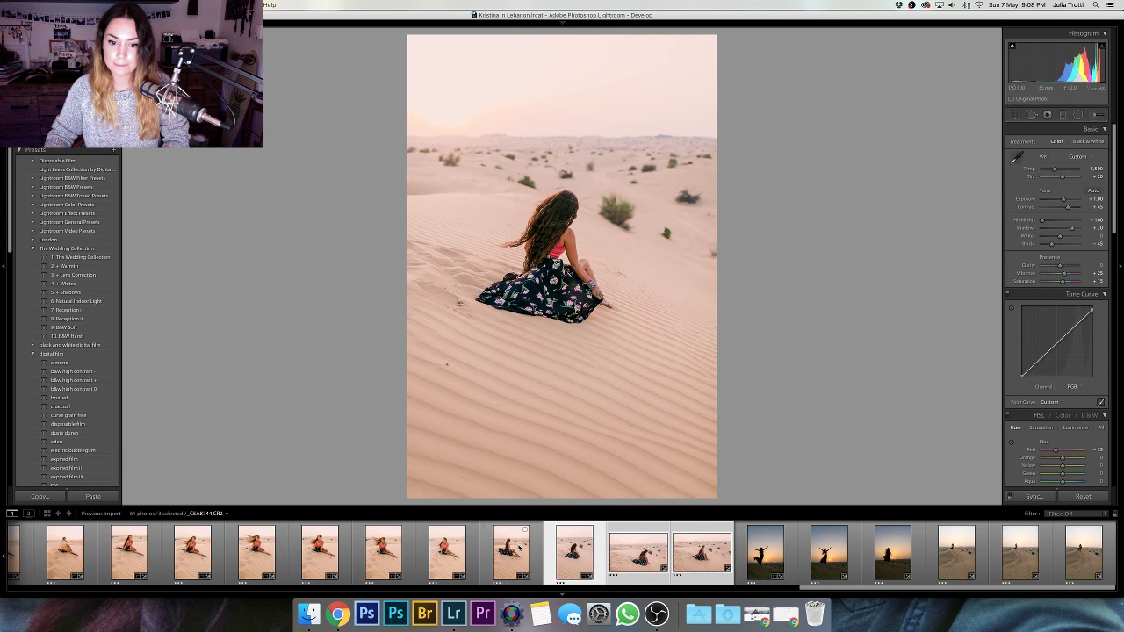
click(572, 551)
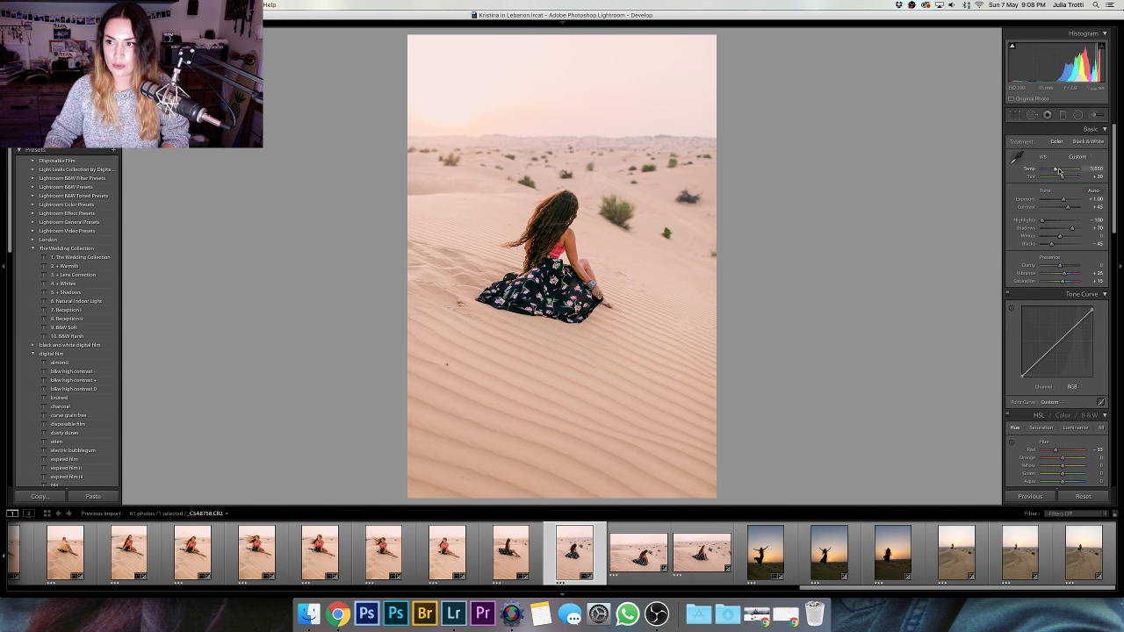
- Warm the temperature of _CSA8758.CR2 to 5,710 and compare the result with the unedited photo
drag(1058, 170, 1059, 170)
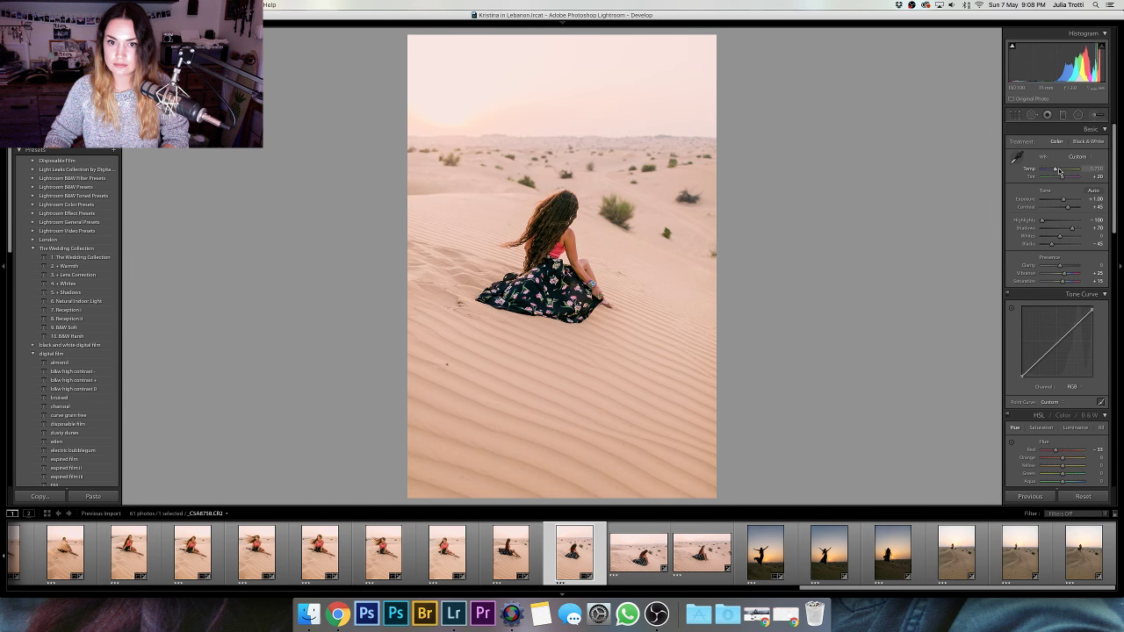
key(backslash)
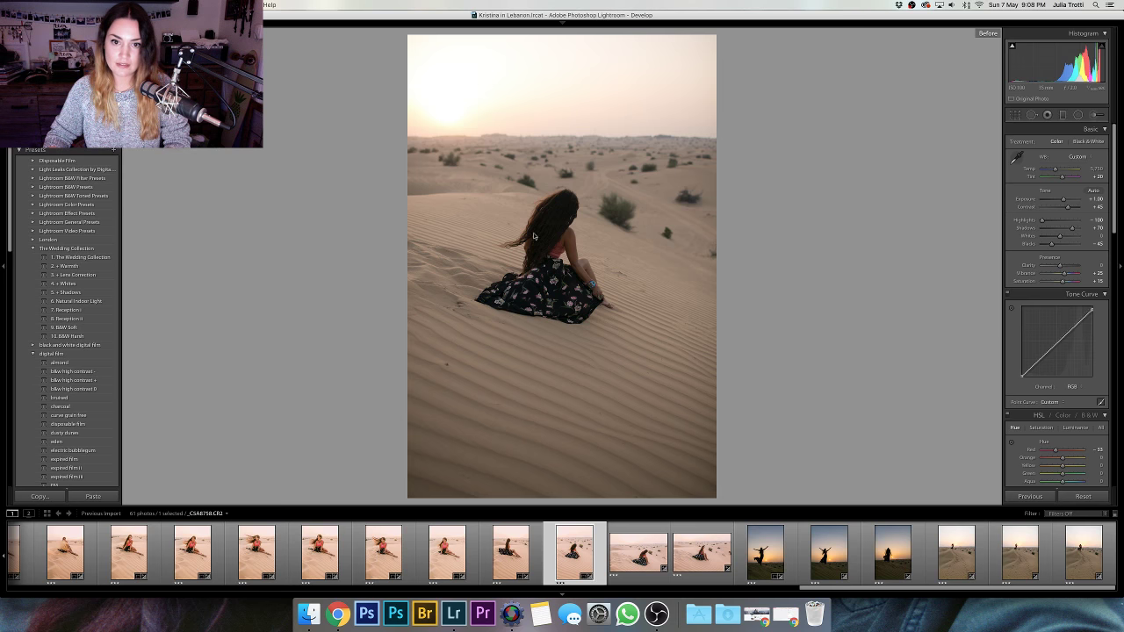
key(backslash)
- Inspect the woman in _CSA8758.CR2 up close and set the split toning shadows saturation to 5
click(556, 235)
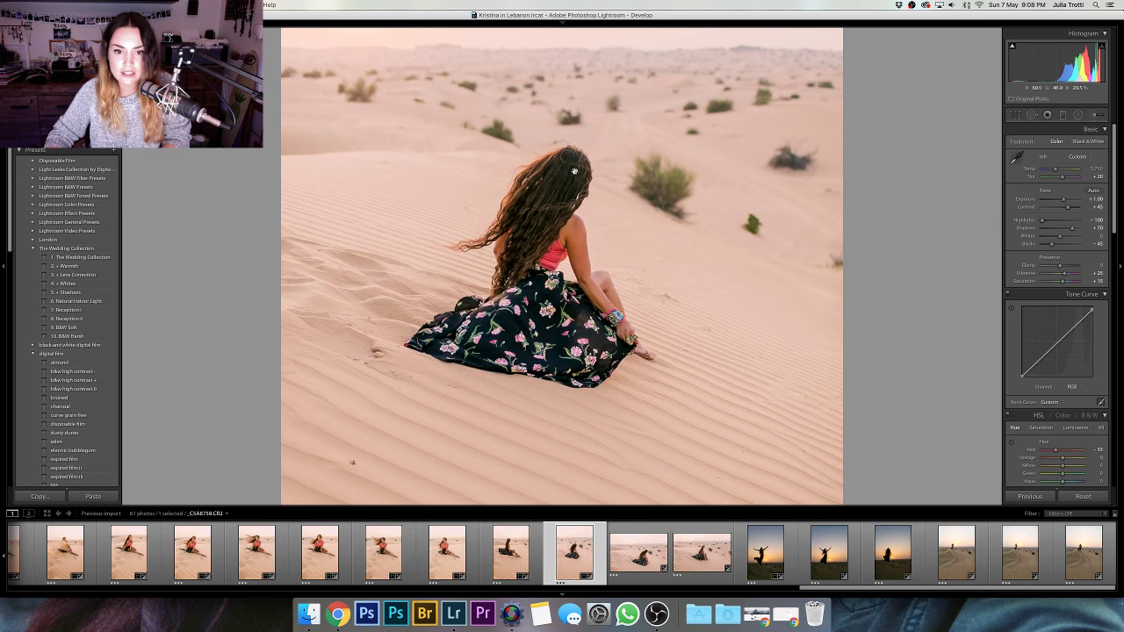
scroll(1071, 334, down, 5)
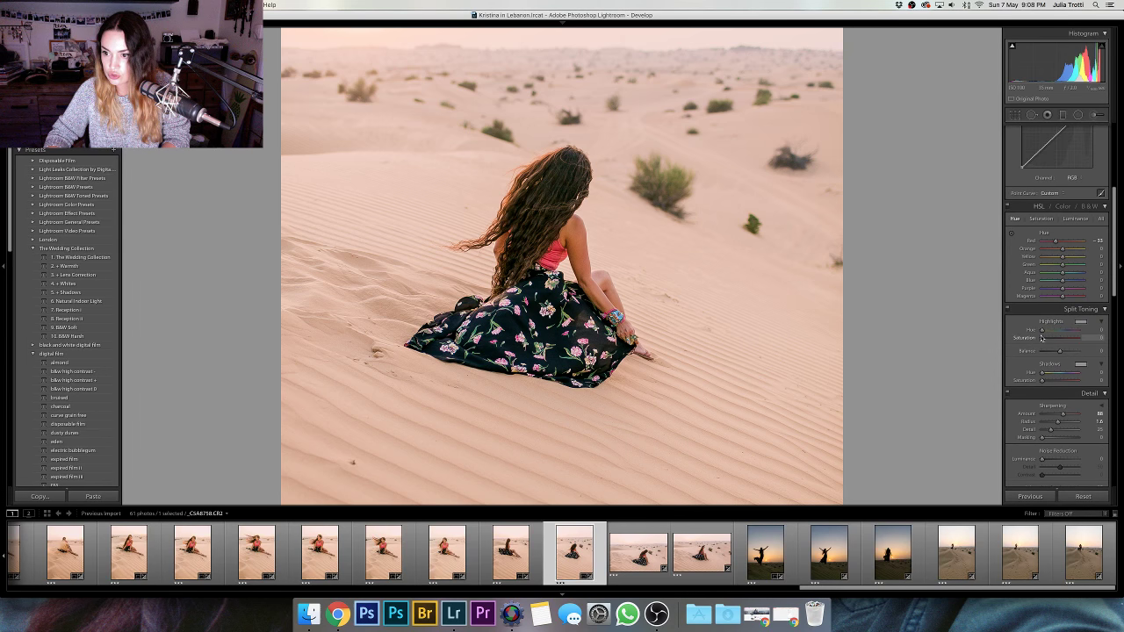
click(655, 262)
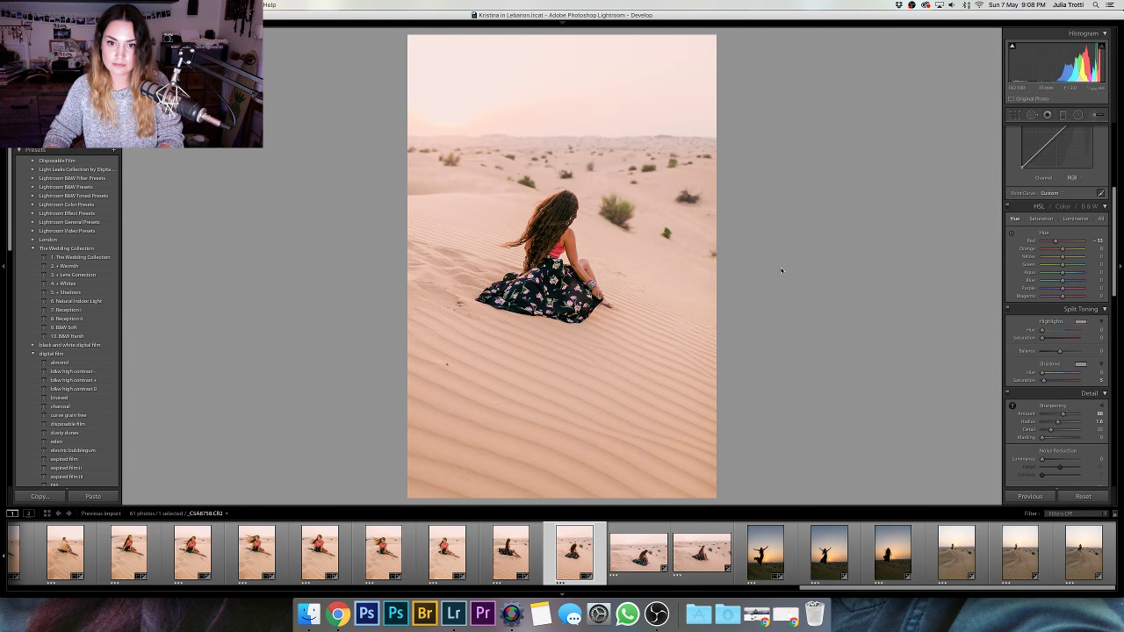
- Sync the settings of _CSA8758.CR2 to the two landscape photos that follow it
shift+click(701, 553)
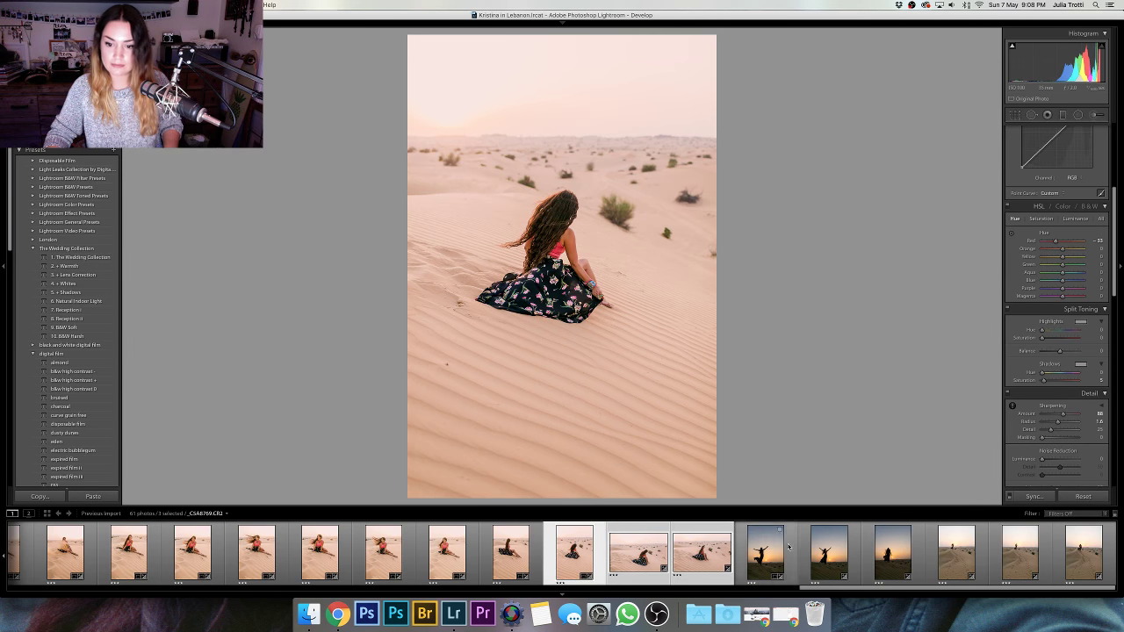
key(Left)
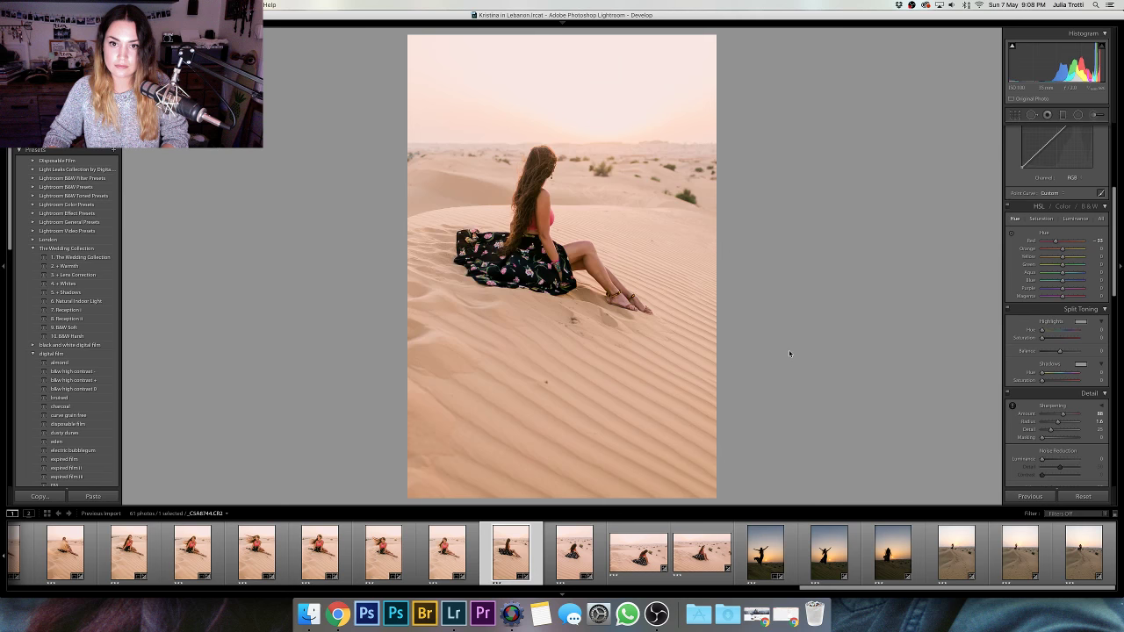
key(Right)
- Open the landscape photo _CSA8765.CR2 and set its exposure to +0.60
key(Right)
scroll(1064, 202, up, 5)
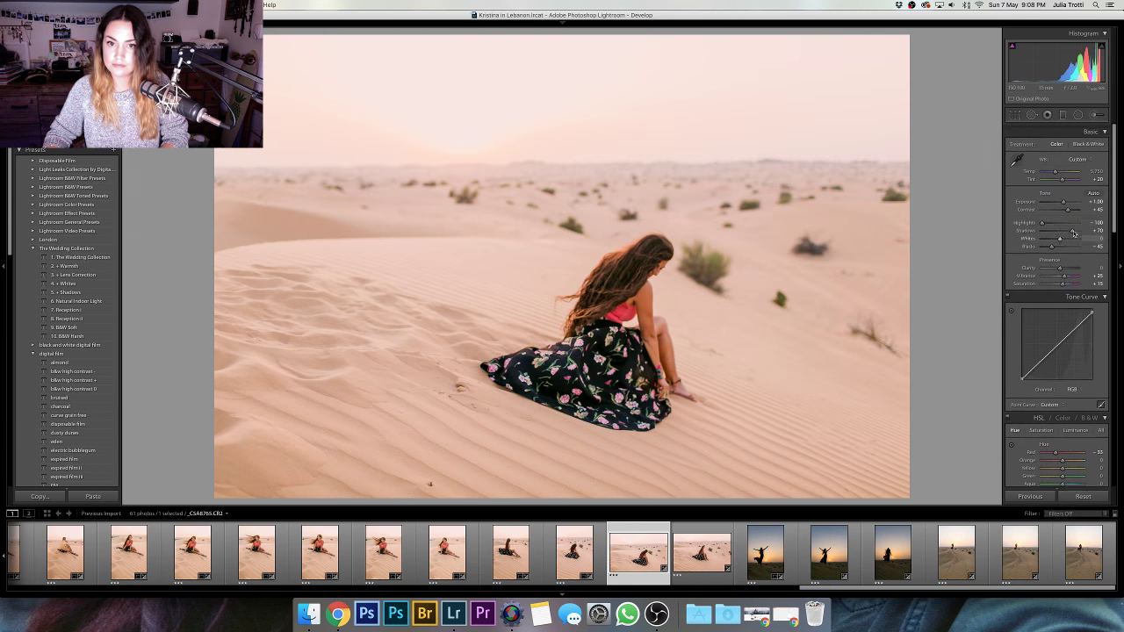
drag(1064, 203, 1061, 202)
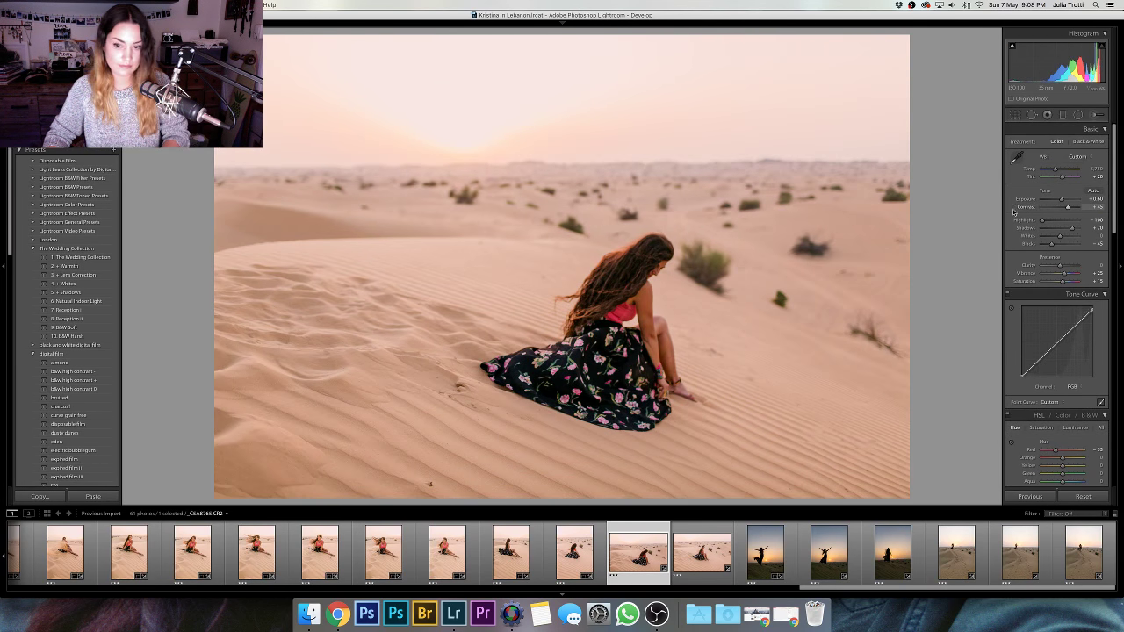
- Straighten the horizon of _CSA8765.CR2 by rotating its crop very slightly clockwise
key(r)
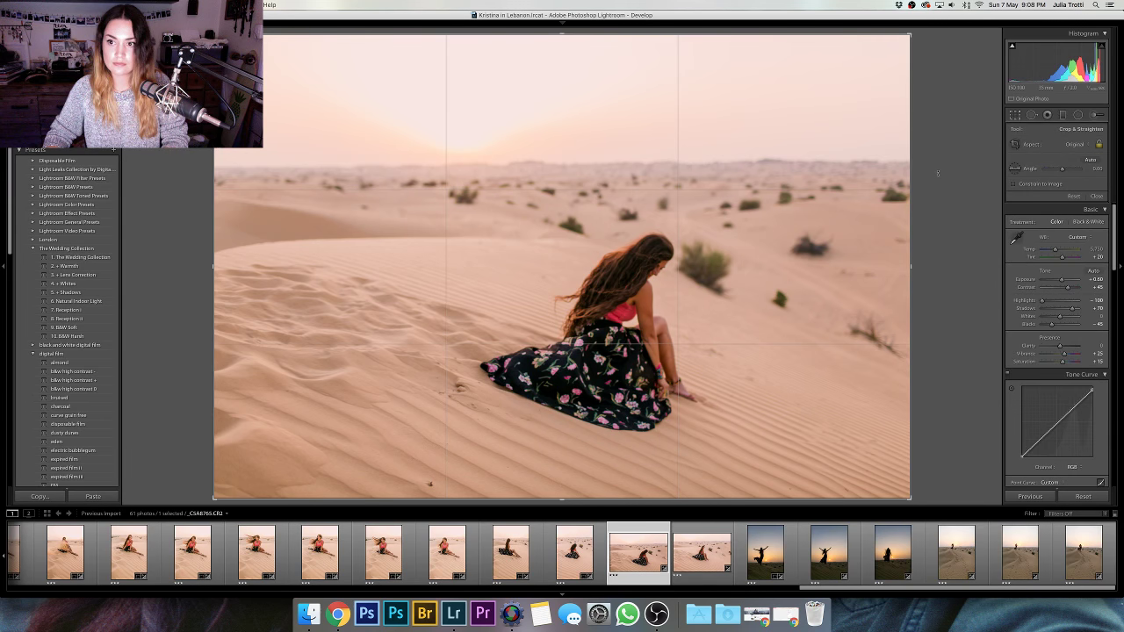
drag(938, 173, 966, 181)
key(r)
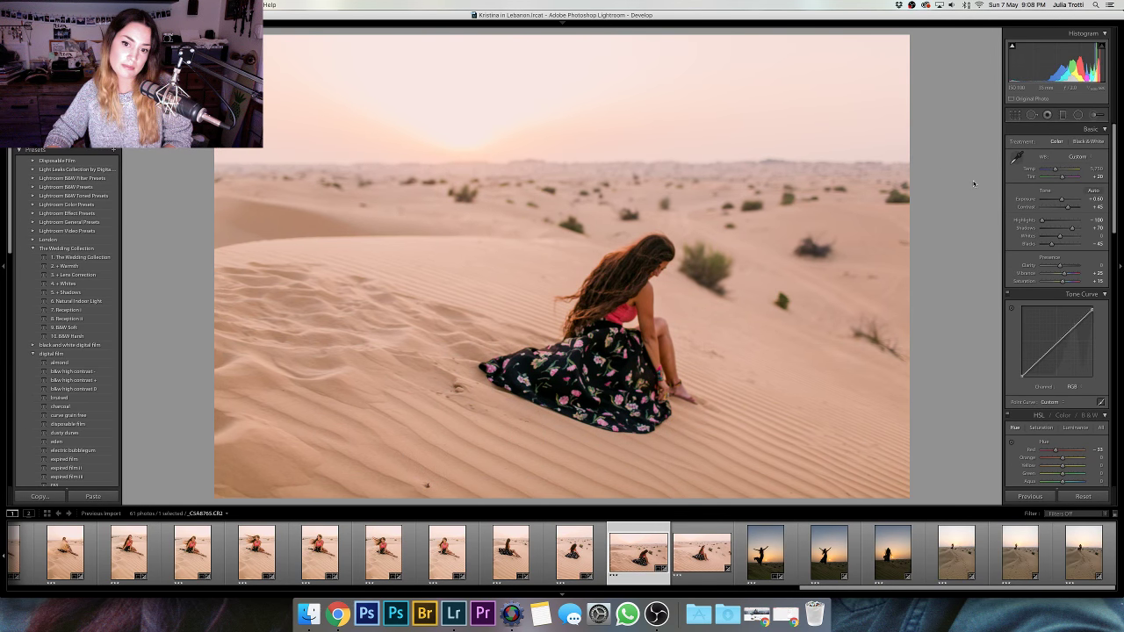
- Try an orange saturation of 0 on _CSA8765.CR2, undo it, and test the orange luminance
click(1063, 200)
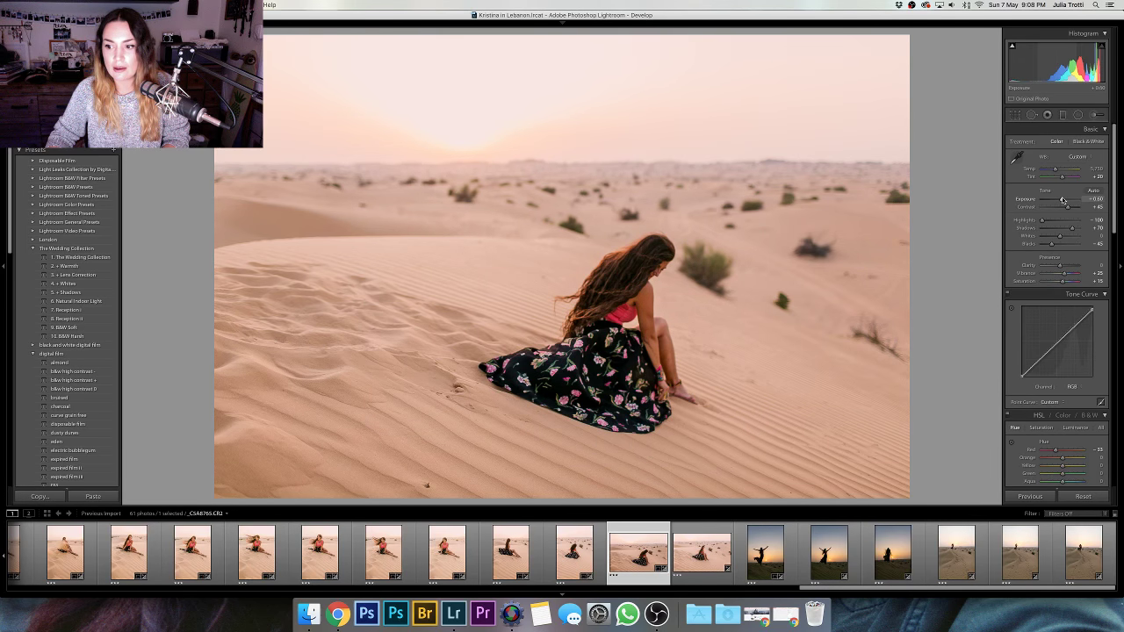
scroll(1062, 264, down, 2)
click(1041, 344)
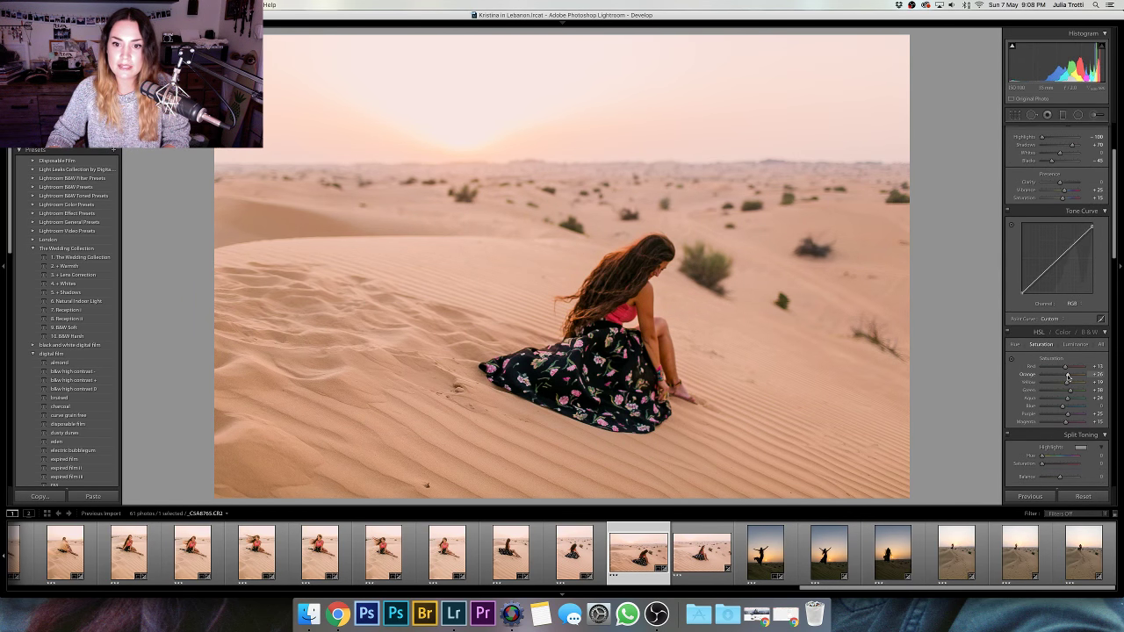
drag(1064, 377, 1063, 378)
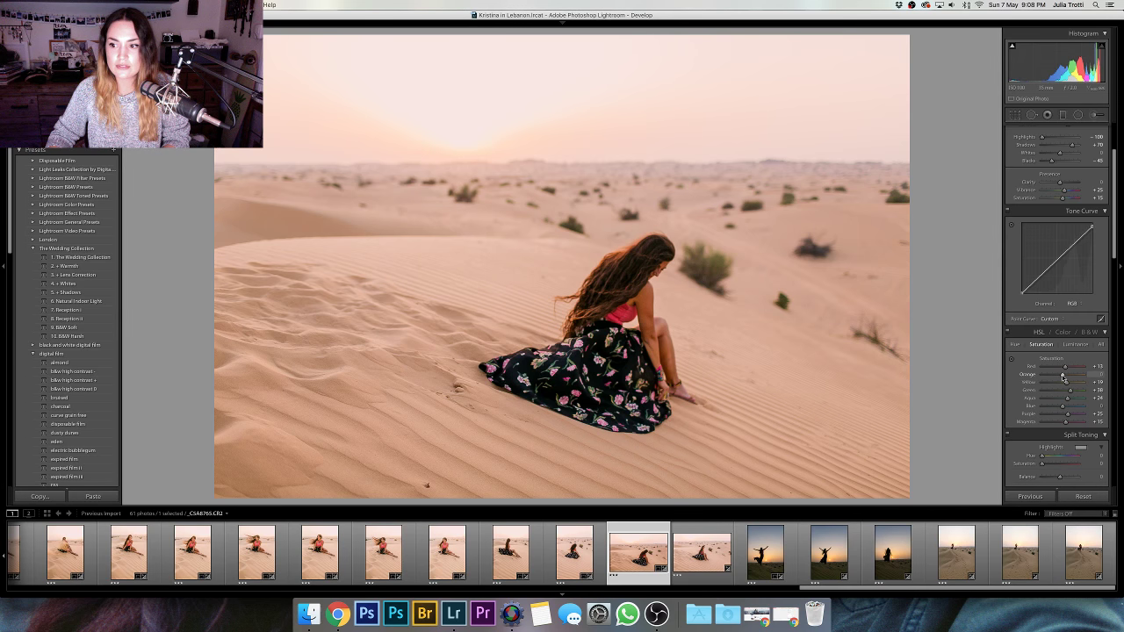
key(super+z)
click(1076, 344)
drag(1063, 377, 1069, 377)
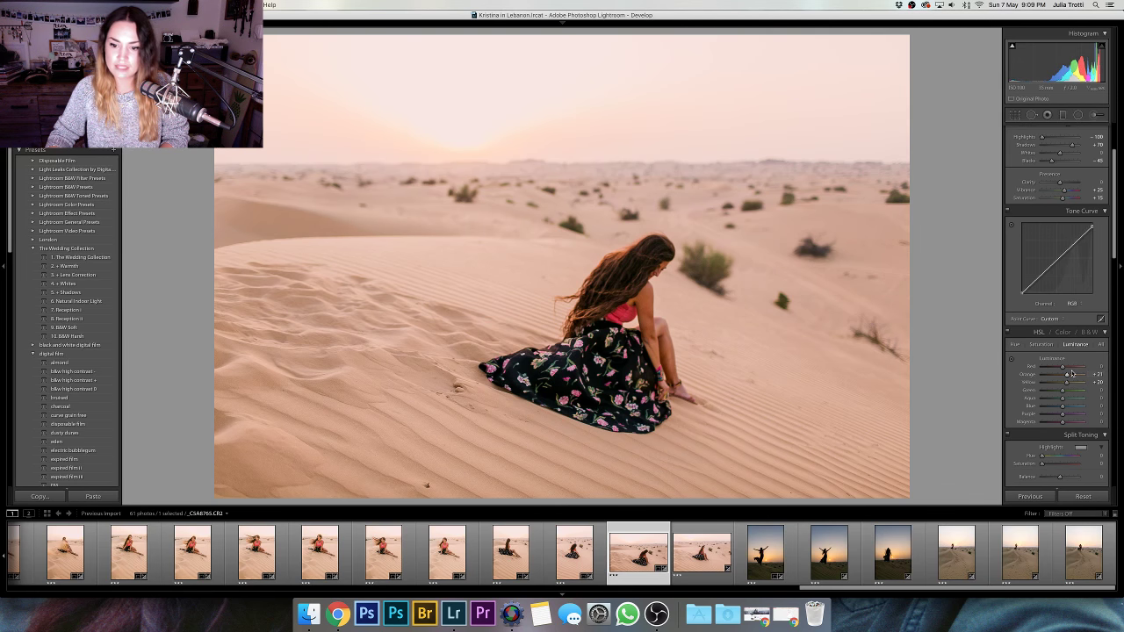
- Open the landscape photo _CSA8769.CR2, set its exposure to +0.90 and straighten its horizon slightly
key(shift+Right)
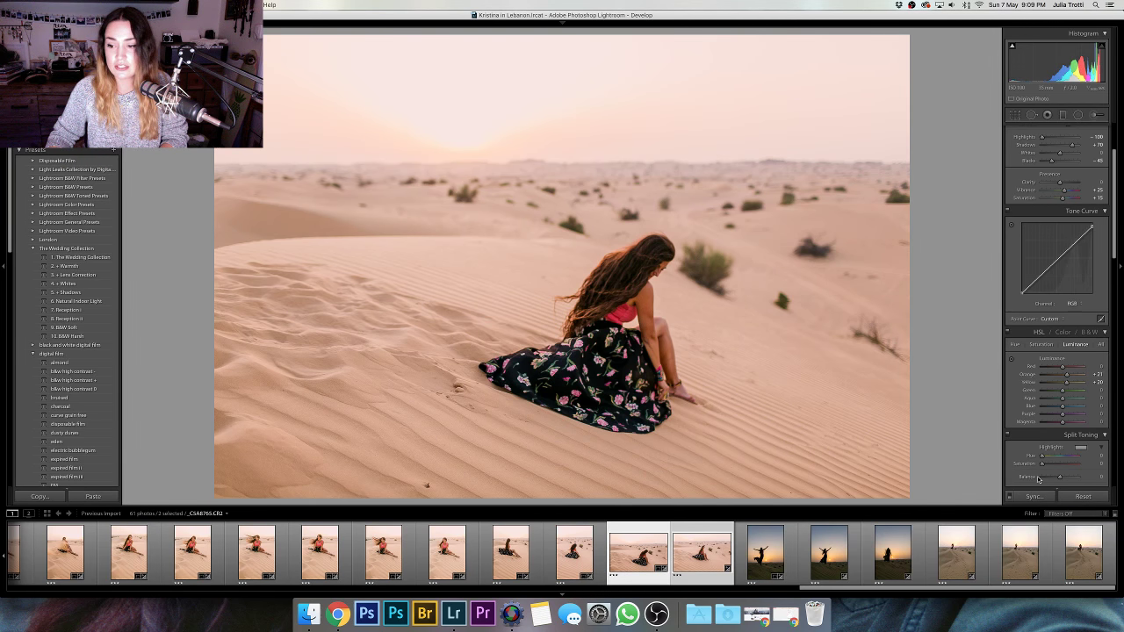
key(Right)
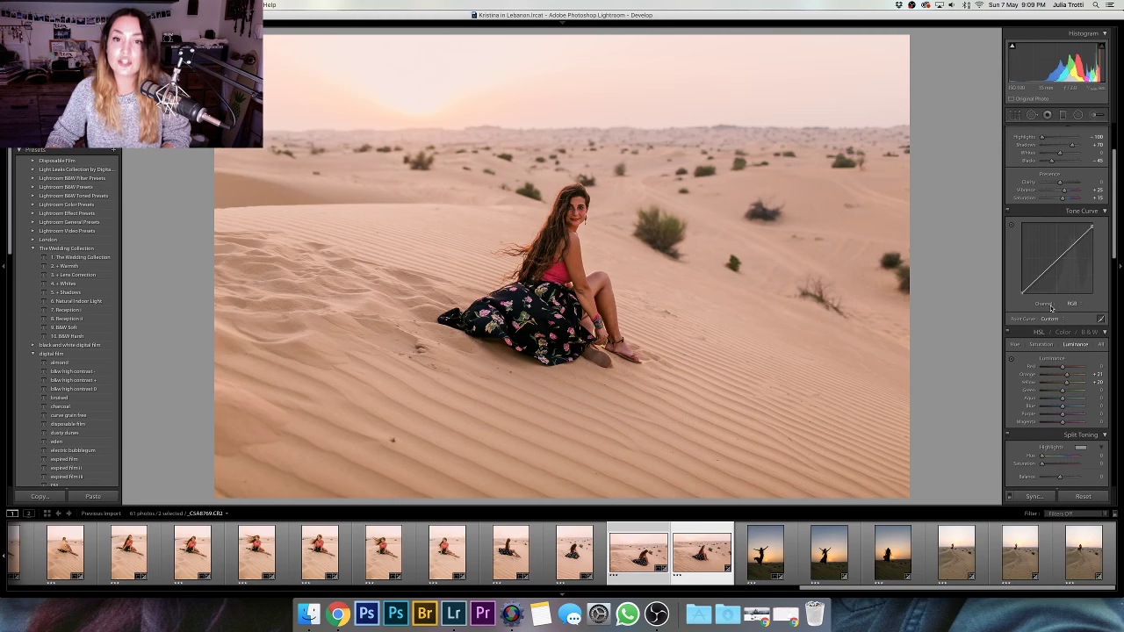
scroll(1051, 308, up, 2)
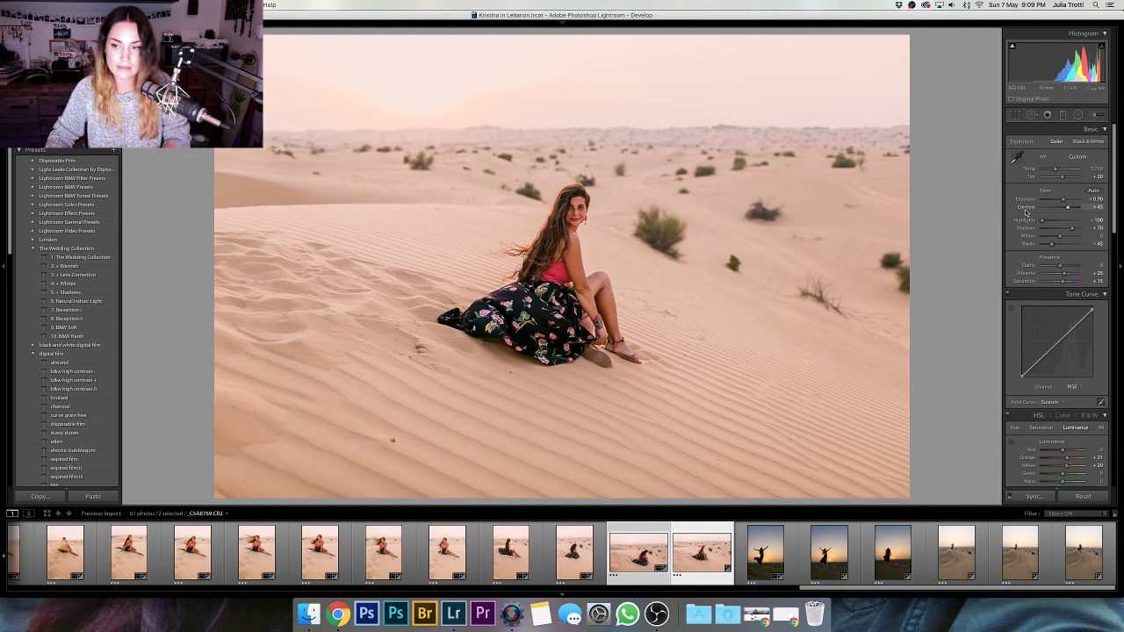
key(r)
drag(937, 182, 938, 182)
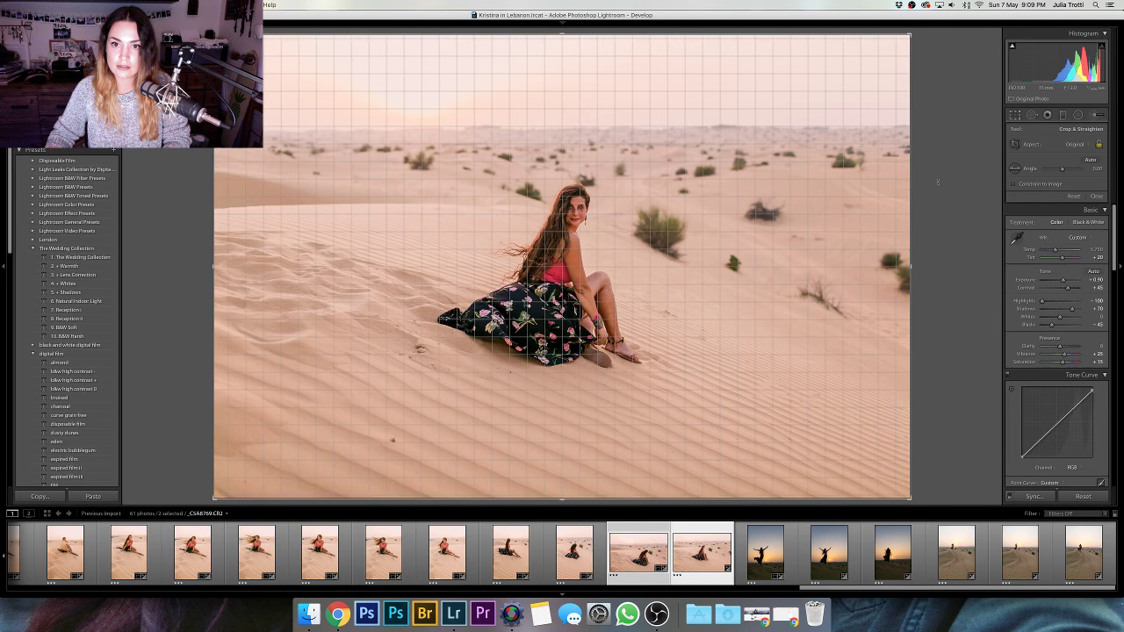
key(Return)
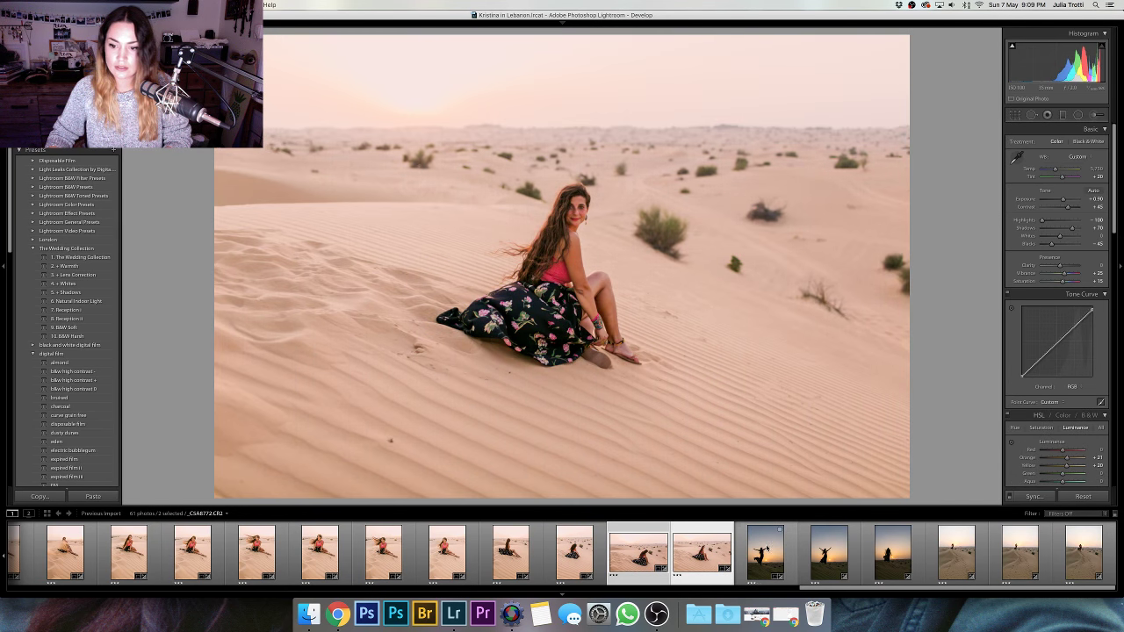
- Open the sunset silhouette photo _CSA8772.CR2 for editing
click(765, 553)
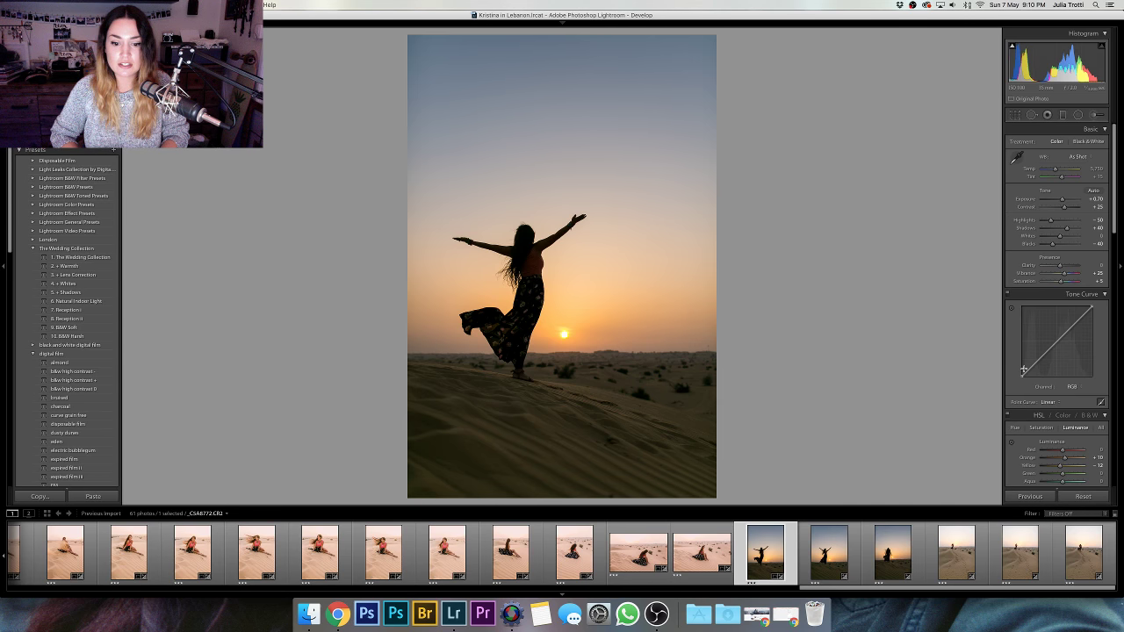
- Switch to Photo Mechanic, review the 02. selects and 01. deselects folders of the dunes shoot, and return to Lightroom
click(511, 614)
scroll(671, 409, down, 5)
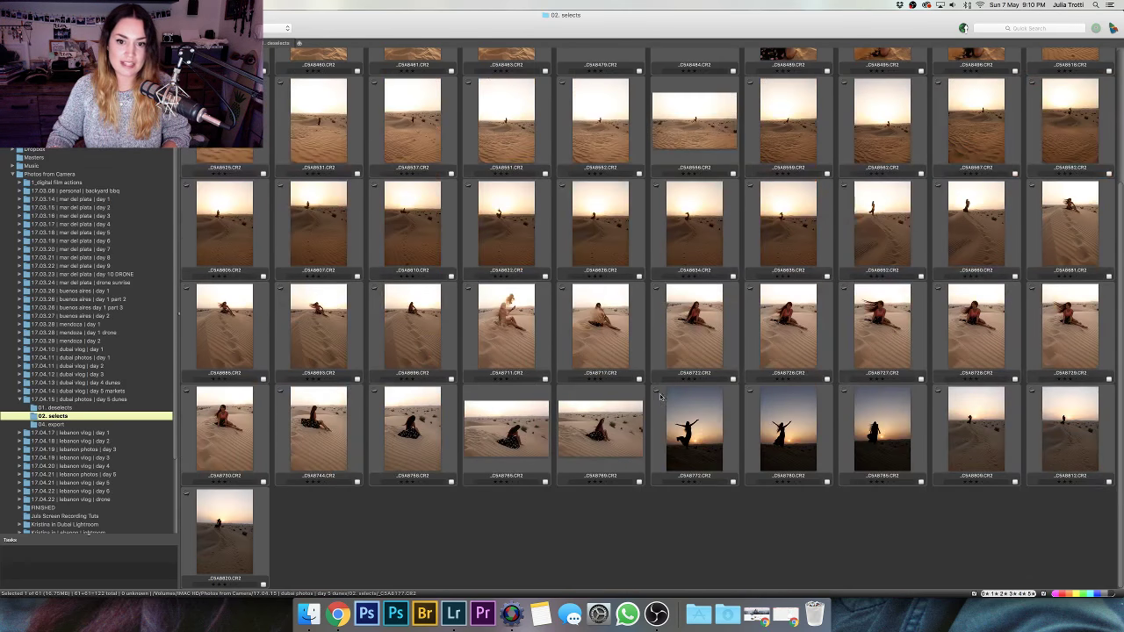
scroll(671, 409, up, 2)
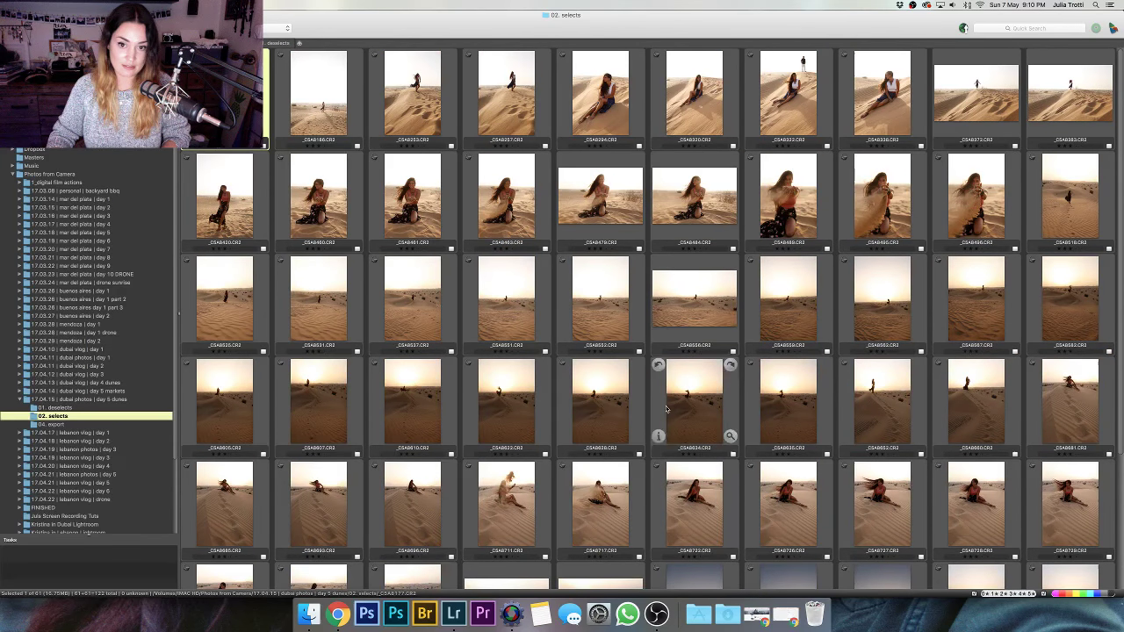
click(55, 407)
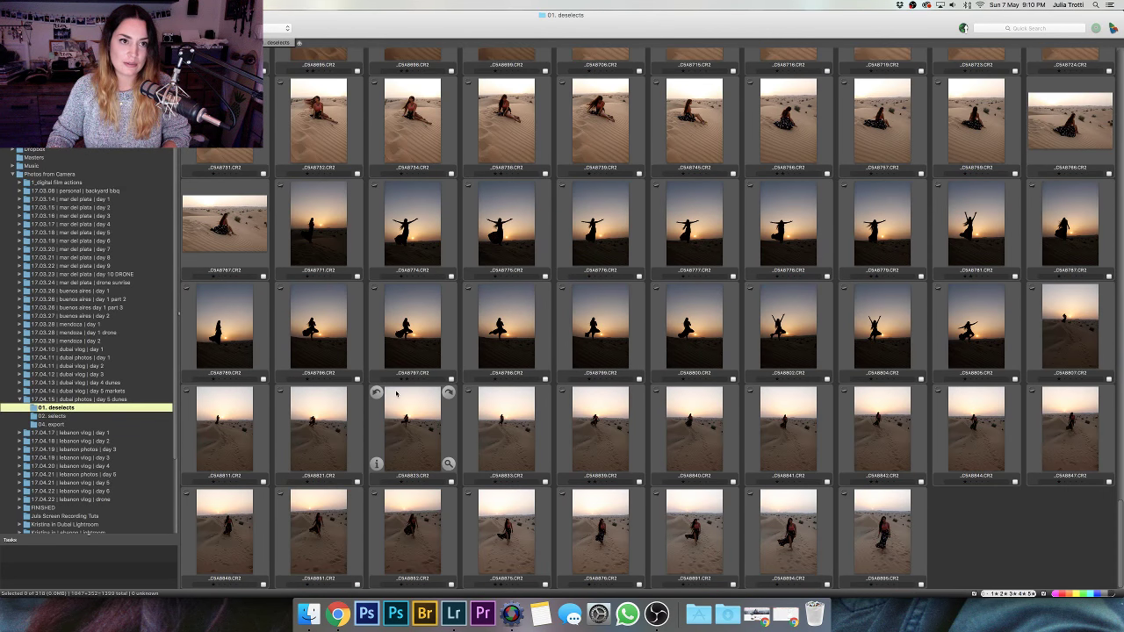
key(super+a)
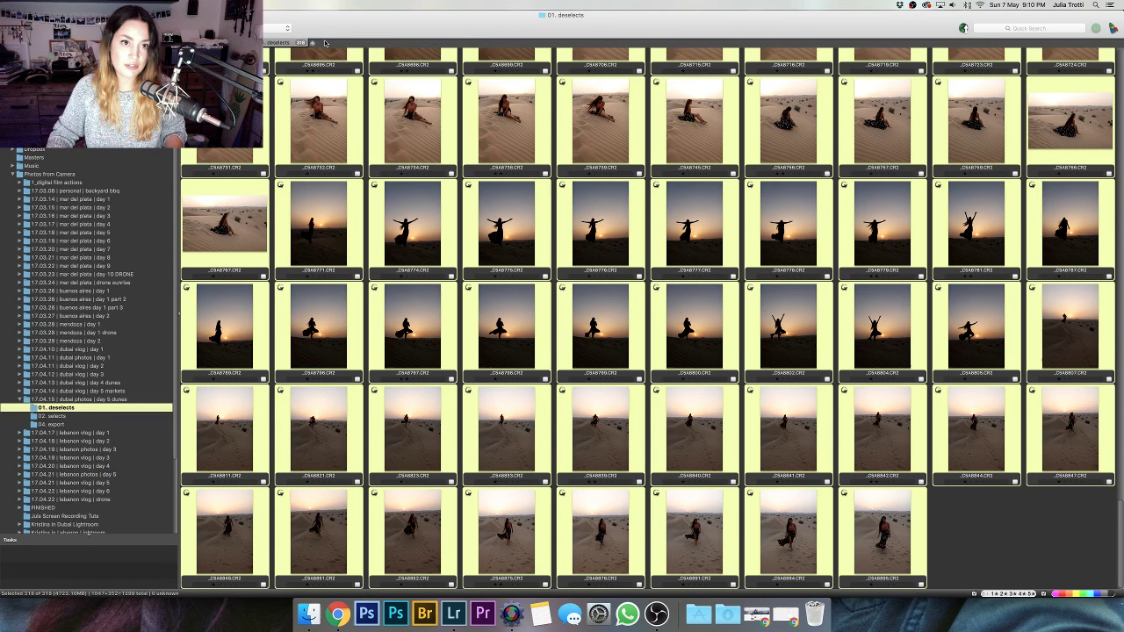
click(51, 417)
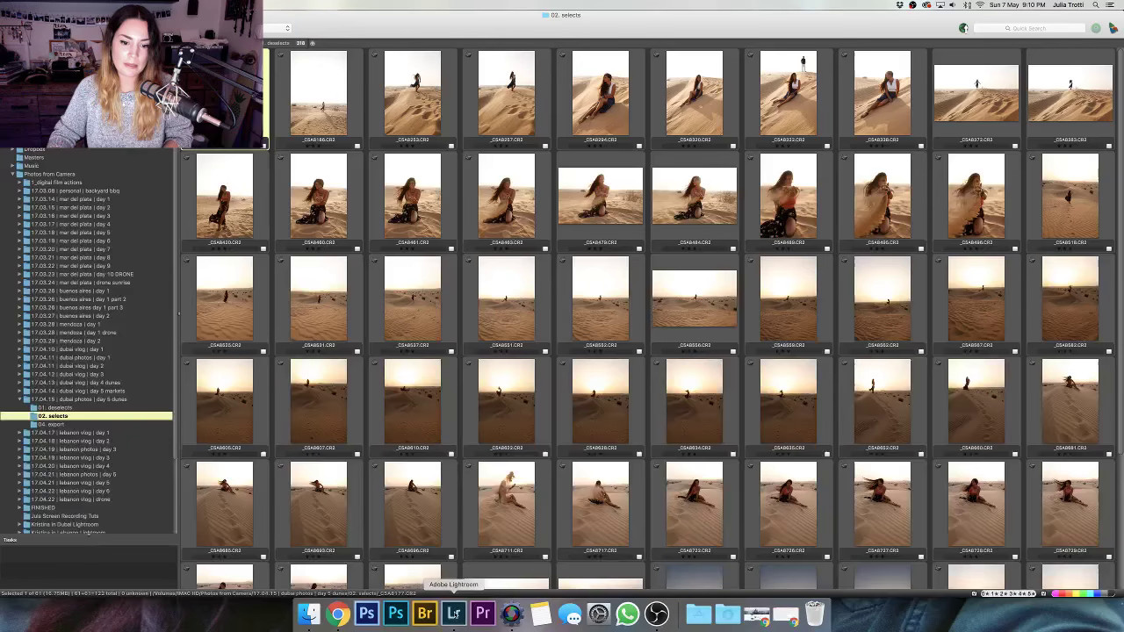
click(453, 612)
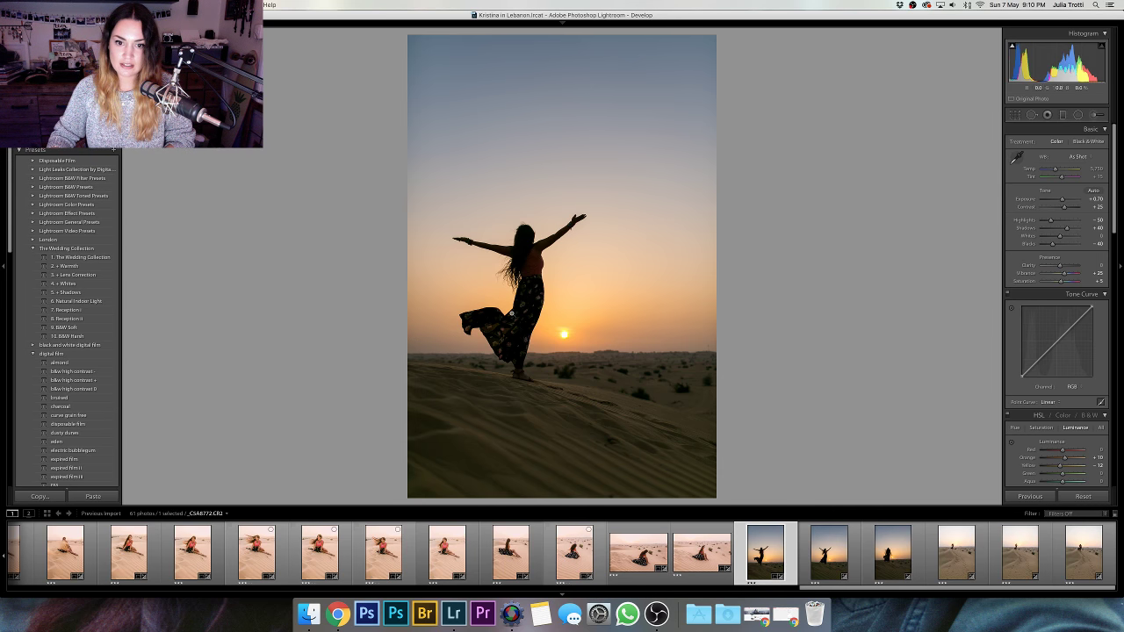
- Reset the edits of _CSA8772.CR2 and set its sharpening amount to 81 with a larger radius
click(1012, 497)
scroll(1058, 351, down, 15)
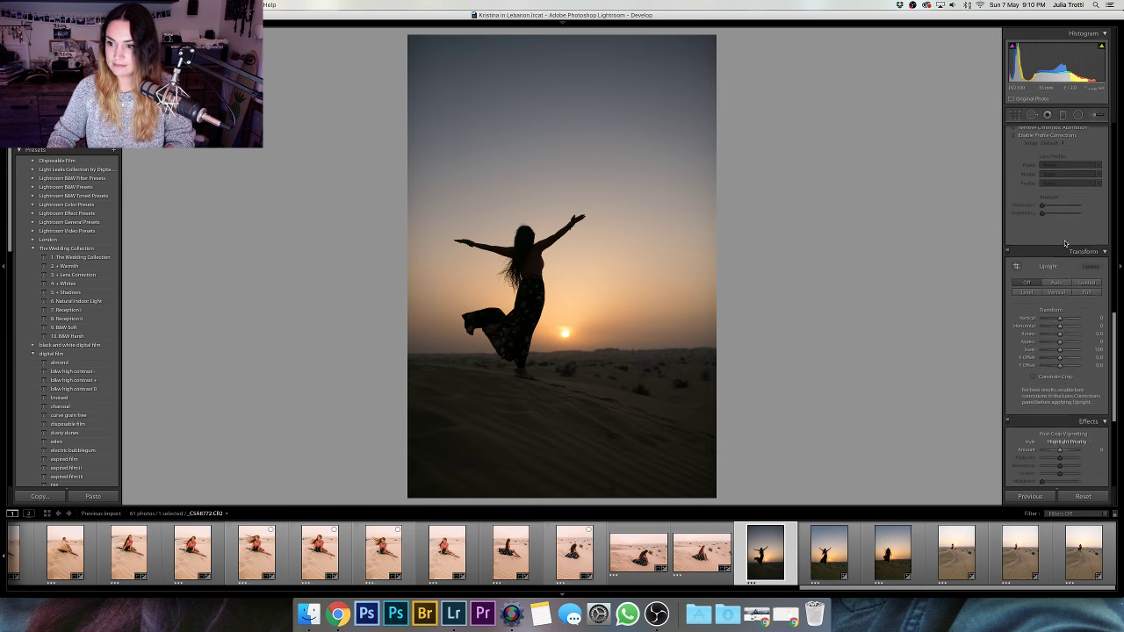
scroll(1065, 250, up, 3)
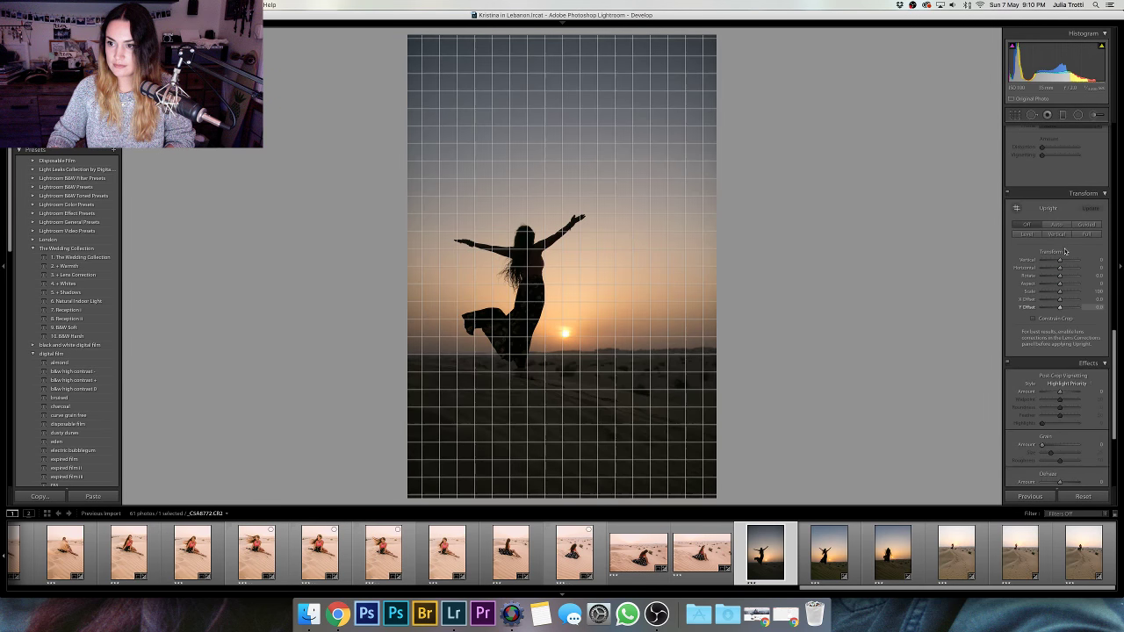
scroll(1062, 264, up, 5)
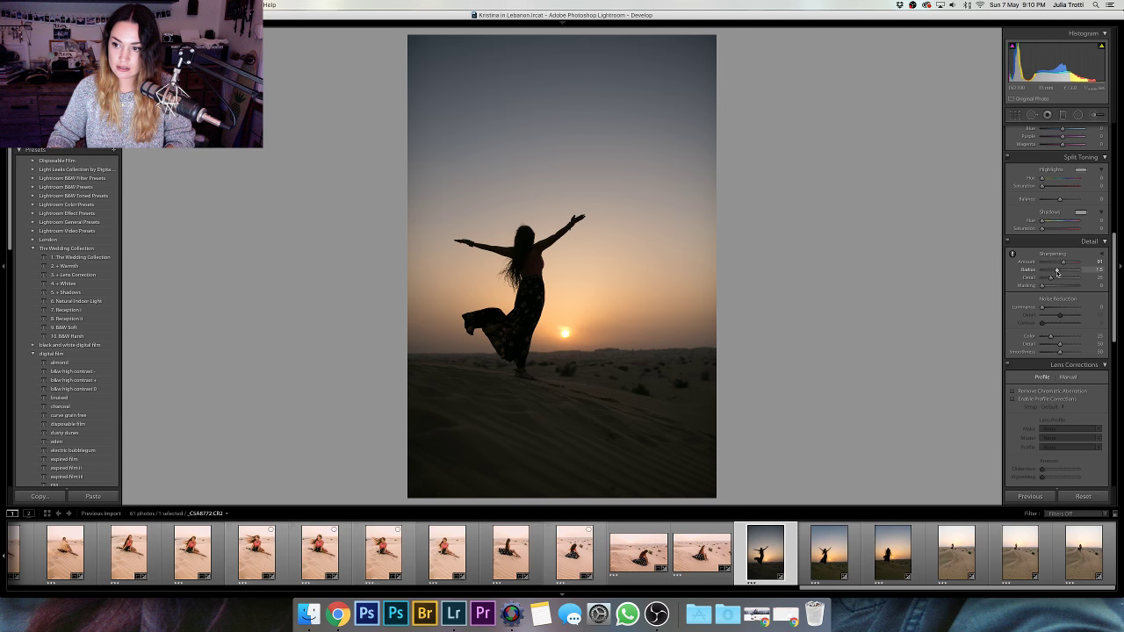
- Set exposure to +0.70, contrast to +40, highlights to −51 and shadows to −33, and enable lens profile corrections
scroll(1058, 273, up, 5)
mouse_move(1058, 199)
mouse_down()
mouse_move(1066, 207)
mouse_move(1051, 220)
mouse_up()
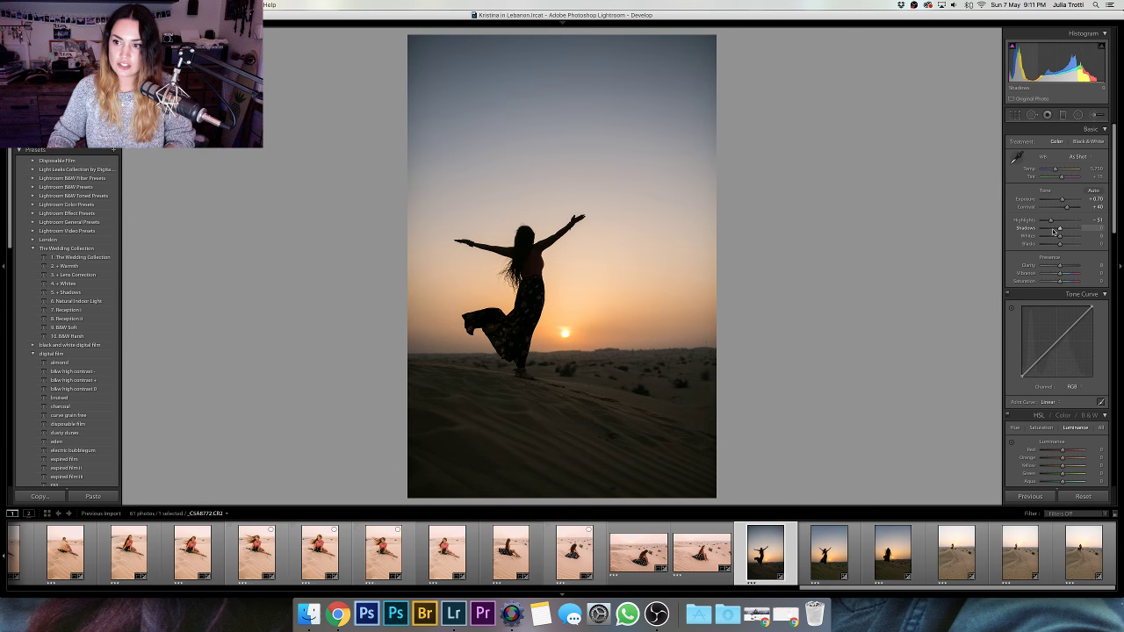
drag(1054, 228, 1044, 228)
scroll(1049, 254, down, 10)
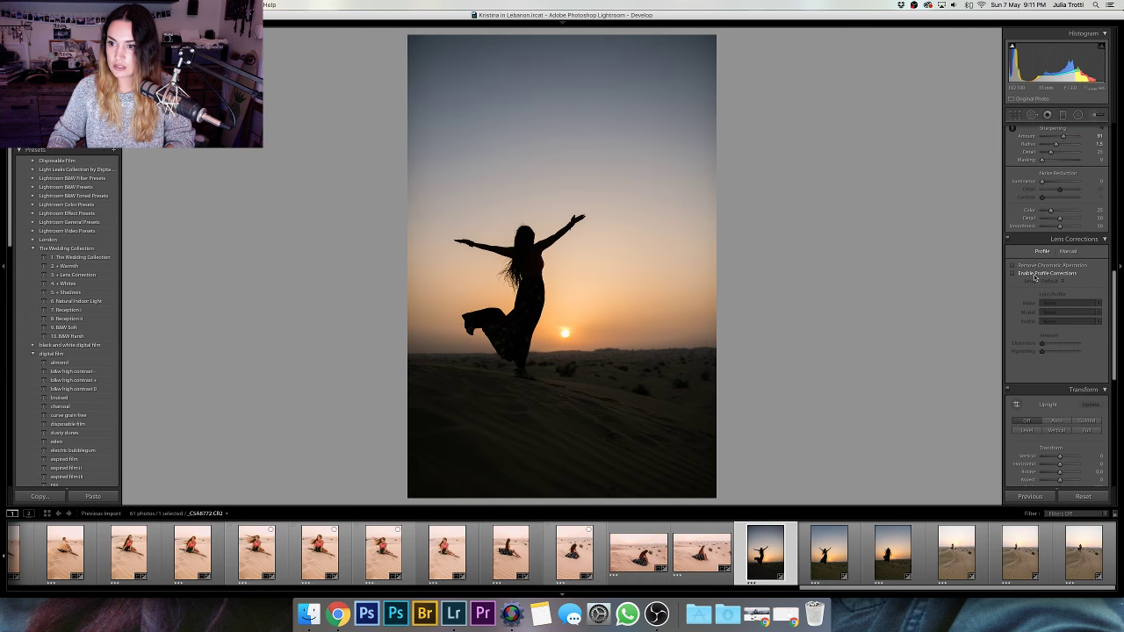
click(1034, 274)
- Set exposure to +1.10 and highlights to −81, and boost vibrance to +50 and saturation to +17
scroll(1054, 246, up, 10)
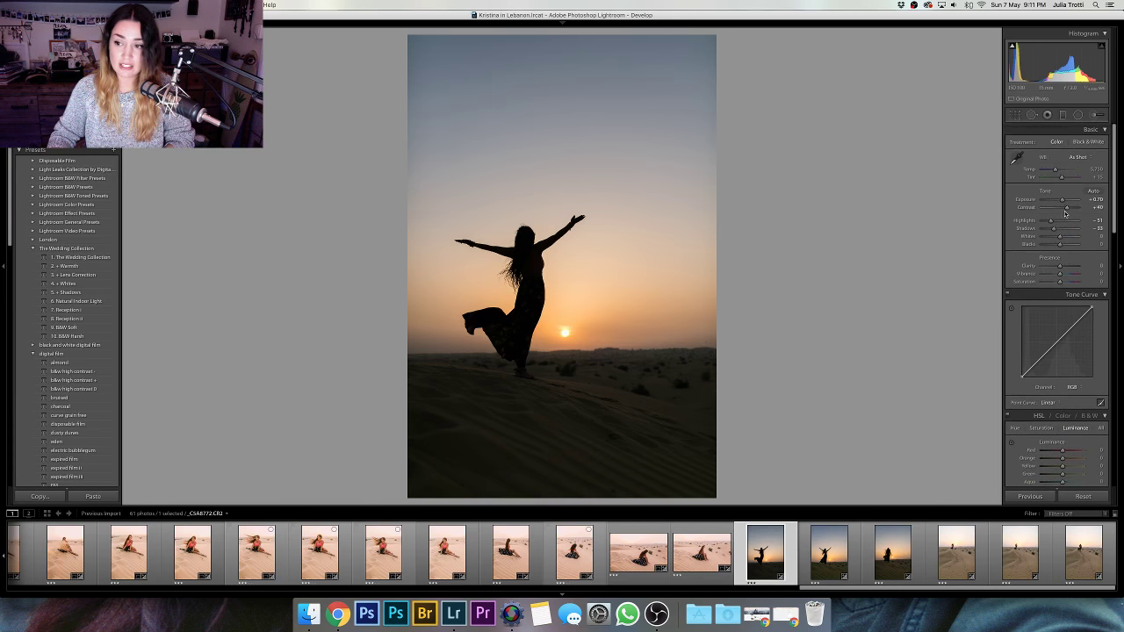
drag(1063, 200, 1045, 219)
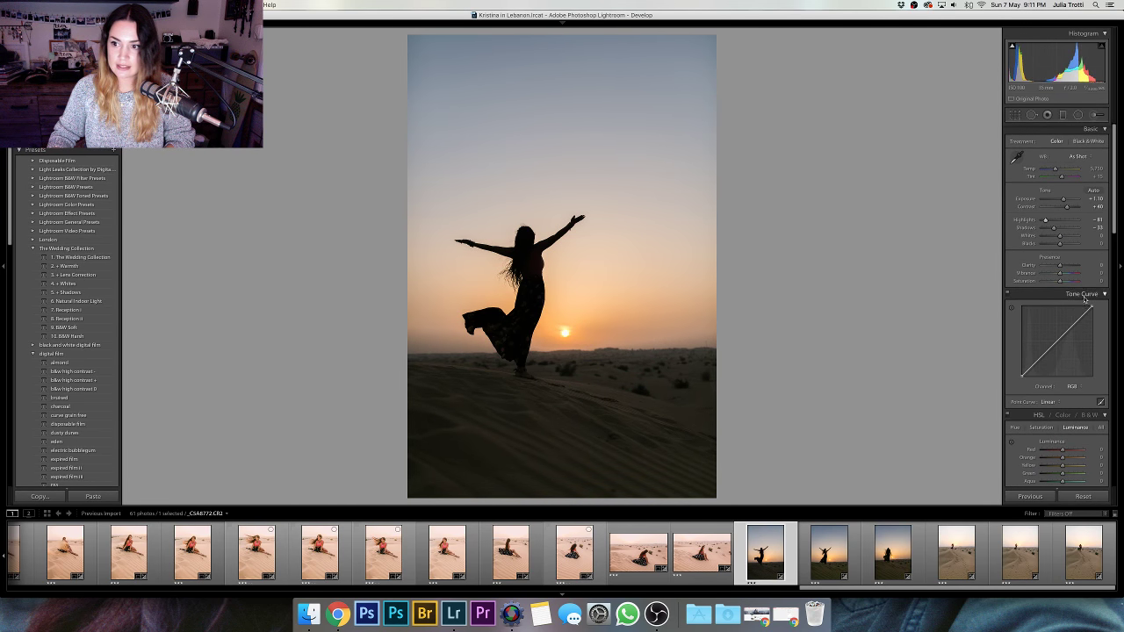
drag(1062, 275, 1070, 273)
drag(1061, 280, 1067, 279)
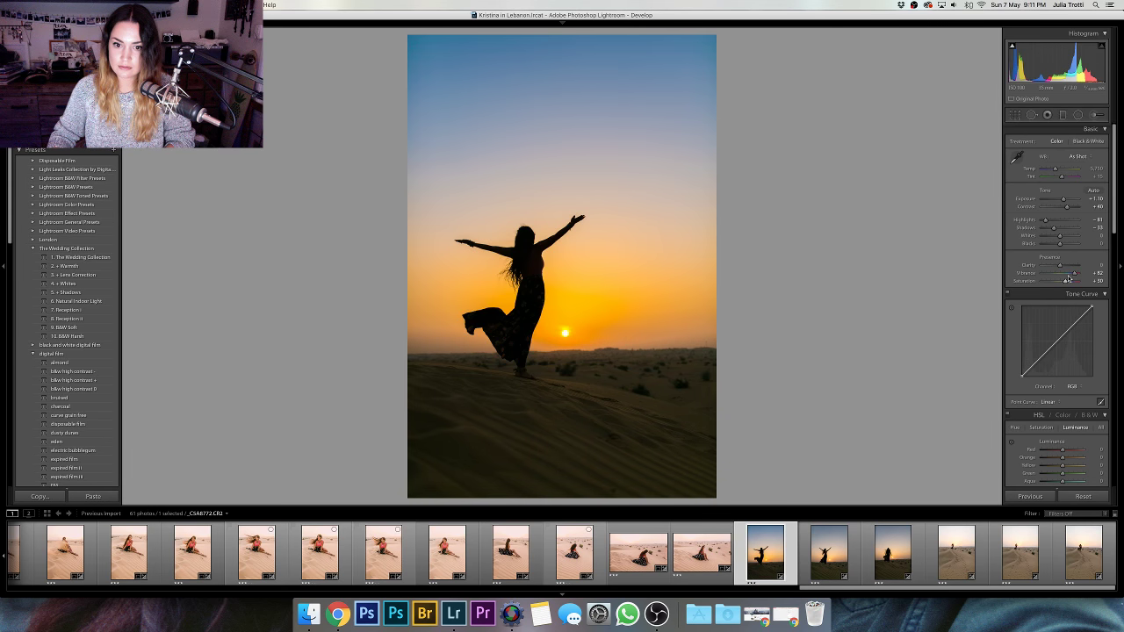
drag(1067, 279, 1061, 280)
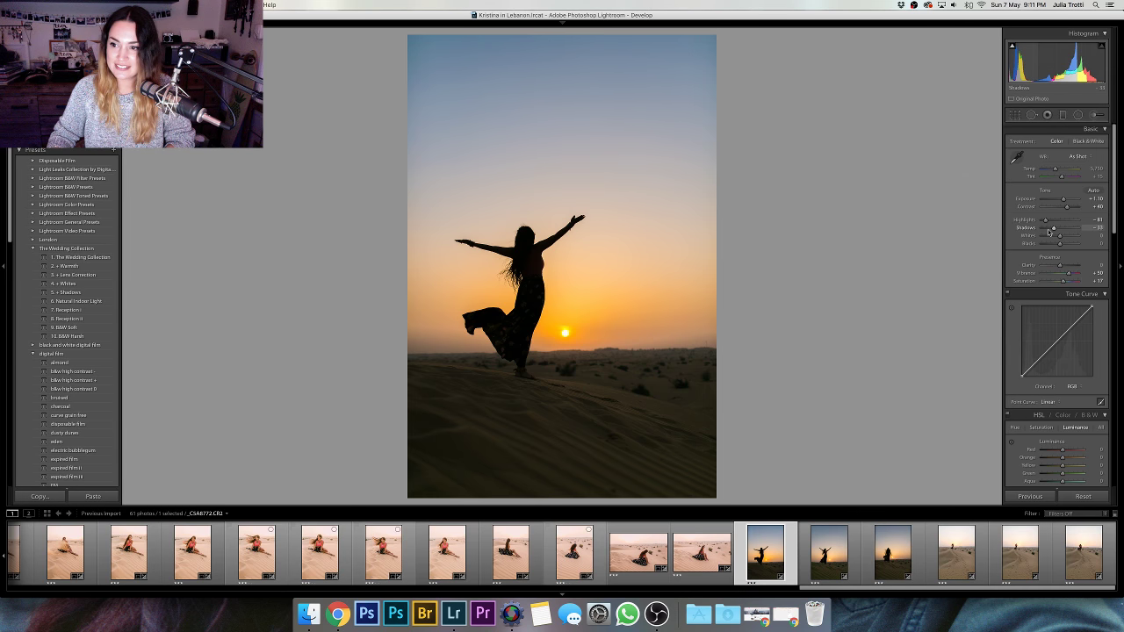
- Set shadows to −1, blacks to +5, exposure to +0.20 and highlights to 0, and compare with the unedited photo
drag(1048, 231, 1058, 230)
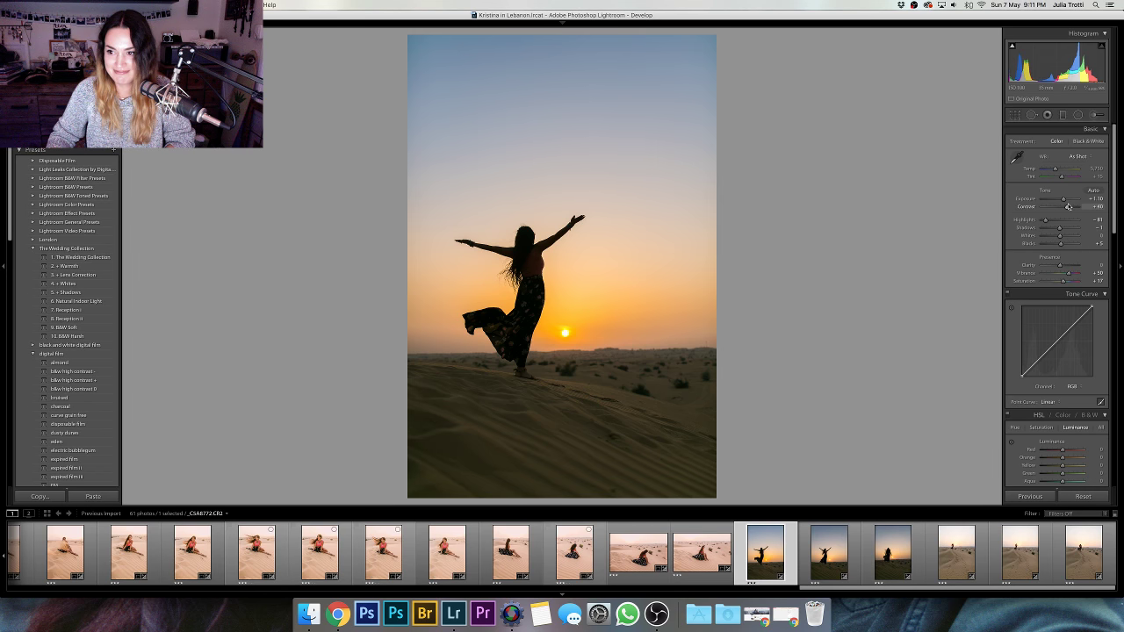
drag(1064, 199, 1054, 220)
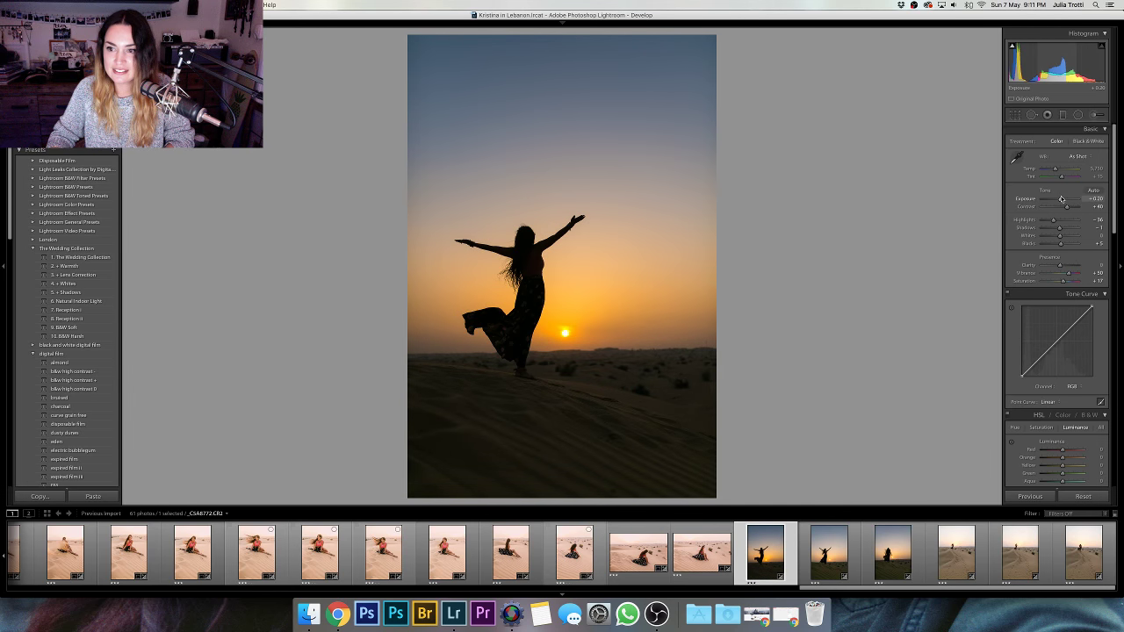
double_click(1053, 220)
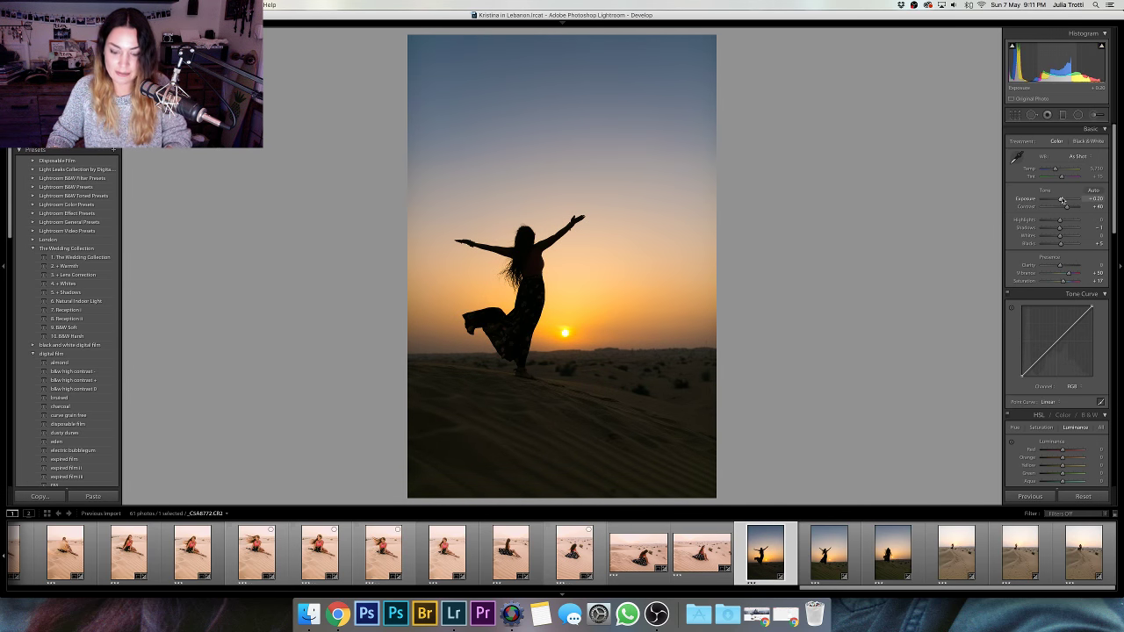
key(backslash)
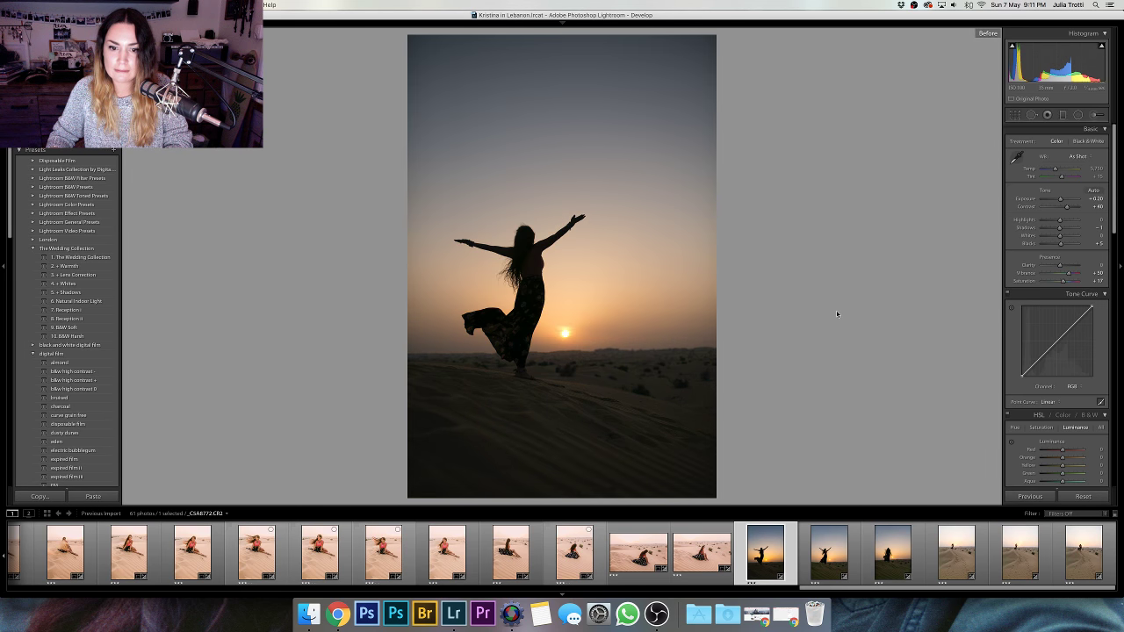
key(backslash)
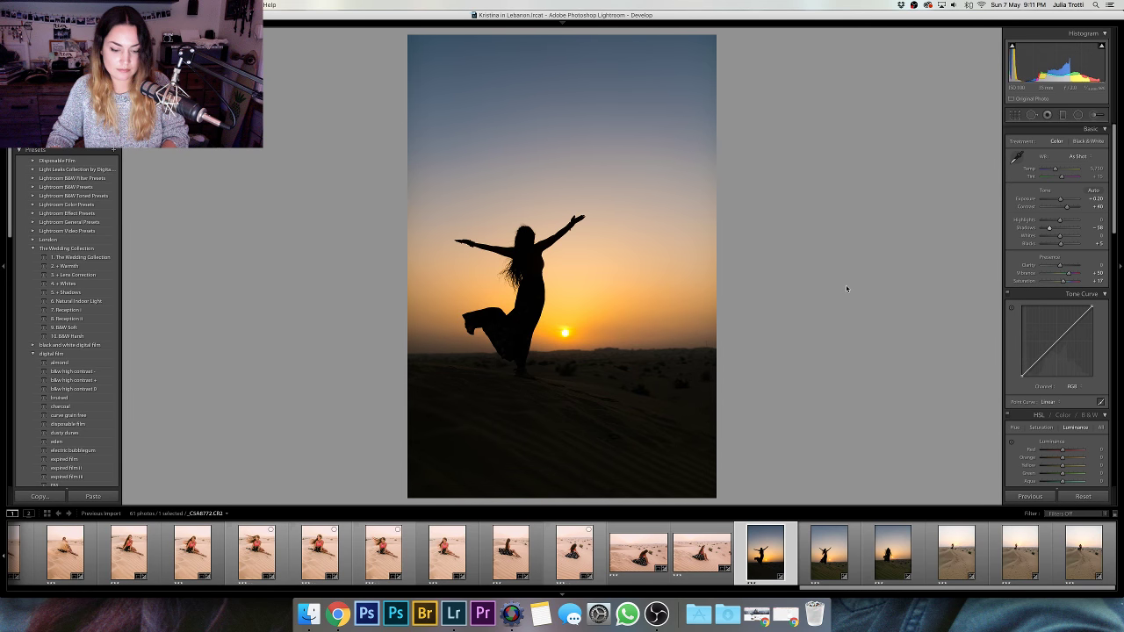
- Set the shadows of the silhouette photo to −28 and its clarity to +5
drag(1049, 228, 1056, 231)
scroll(1056, 230, down, 1)
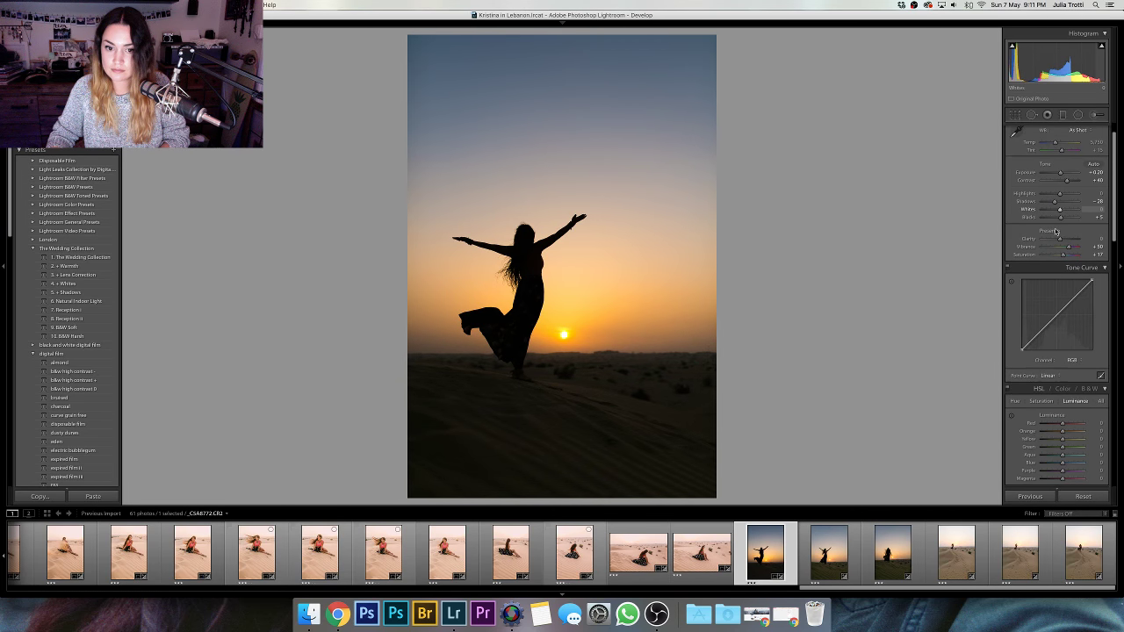
scroll(1056, 231, up, 2)
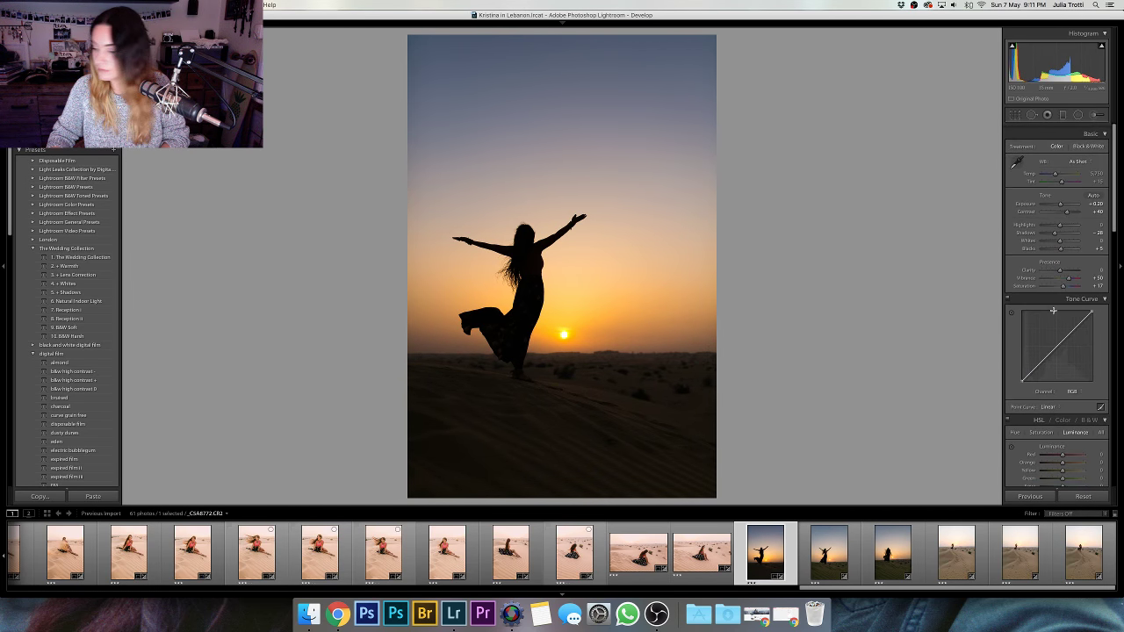
scroll(1052, 310, down, 1)
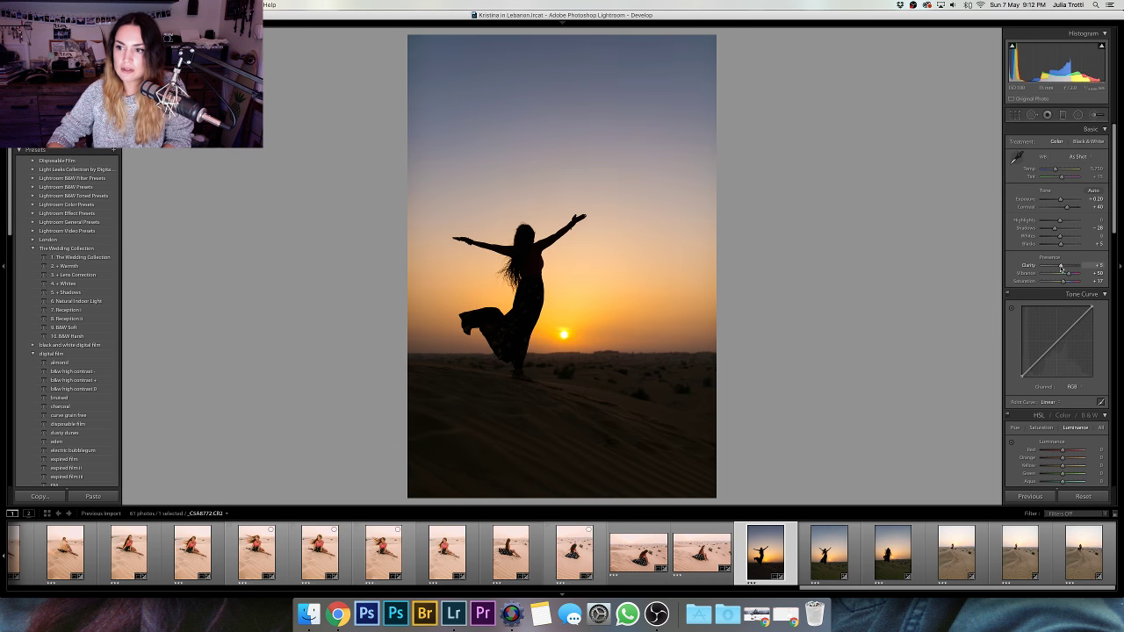
- Set the silhouette photo's clarity to +15 and its saturation to +22
drag(1058, 265, 1062, 266)
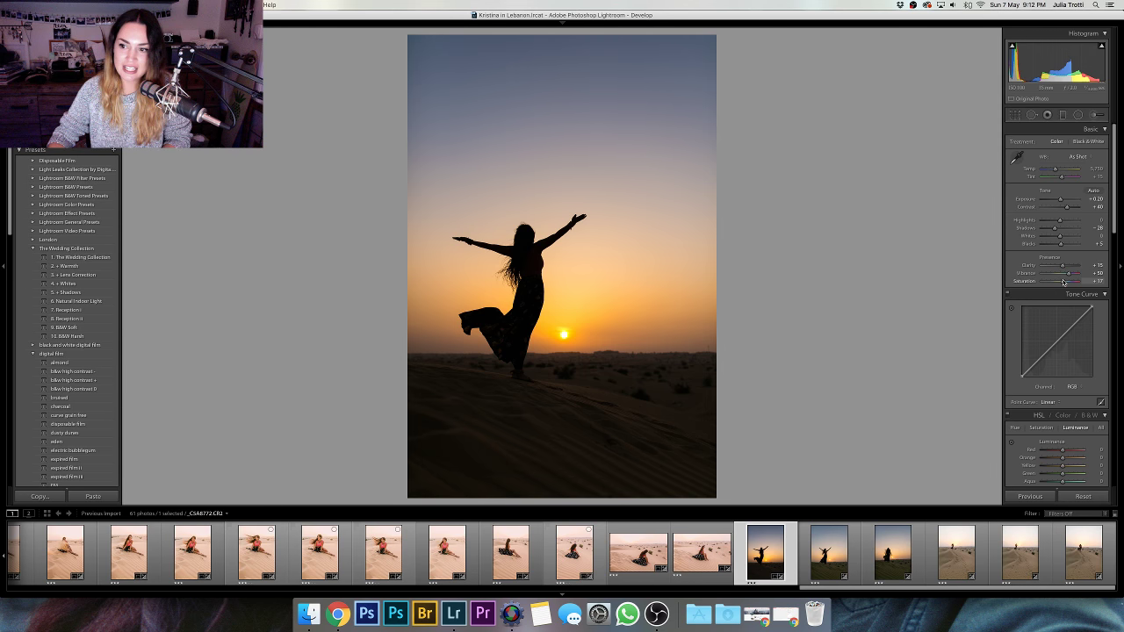
drag(1063, 282, 1065, 282)
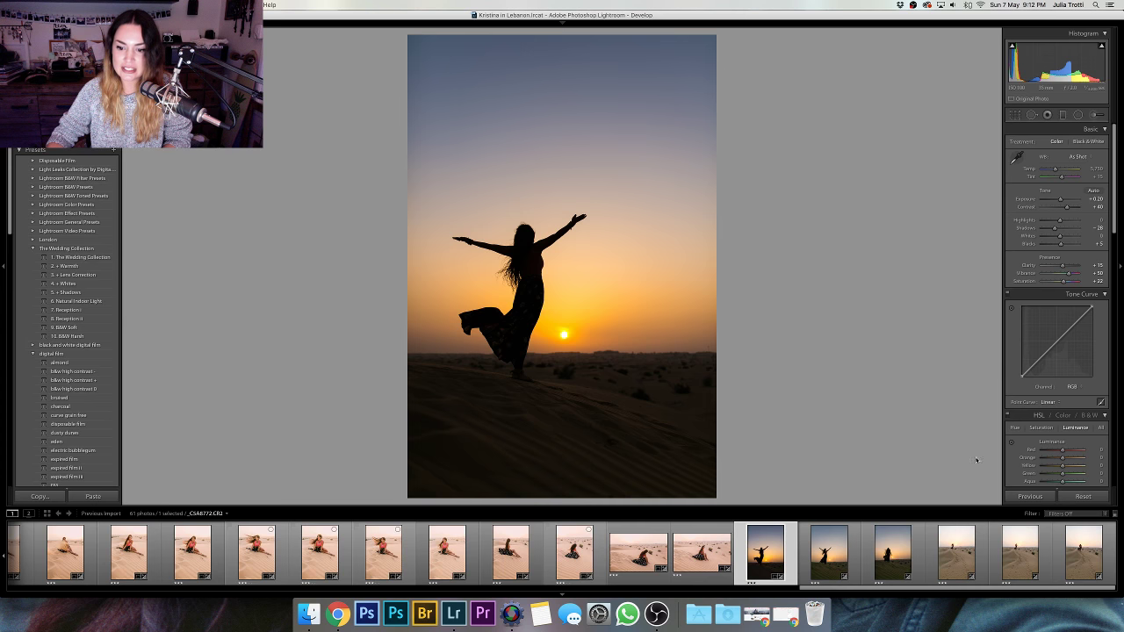
- Switch to the Chrome browser, open the Model Mayhem home page in a new tab and look through it
click(790, 616)
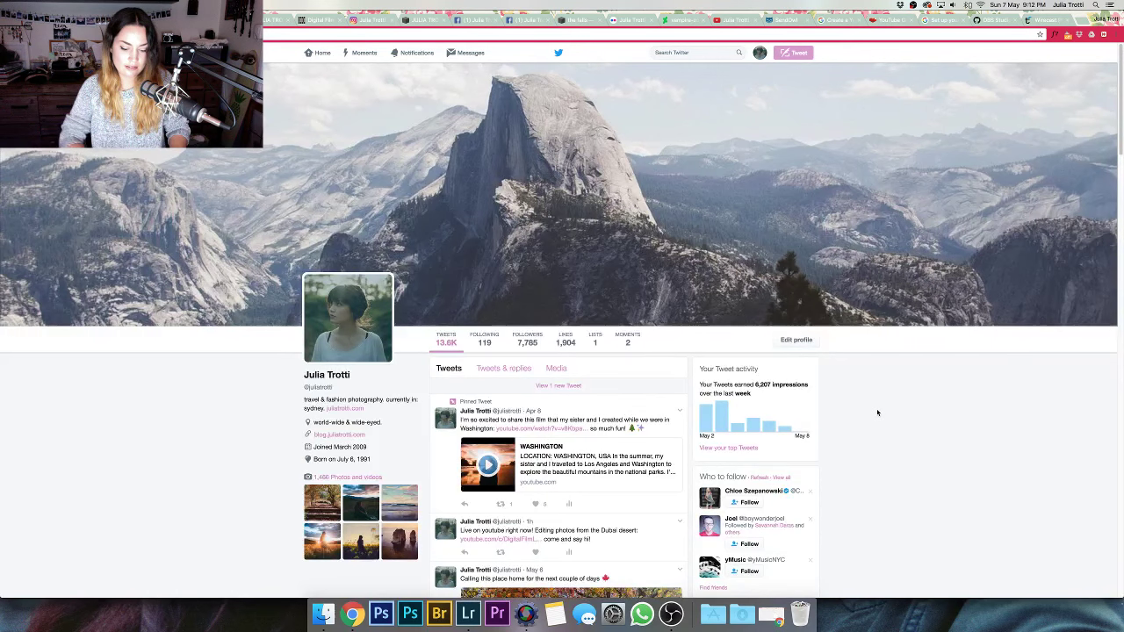
key(super+t)
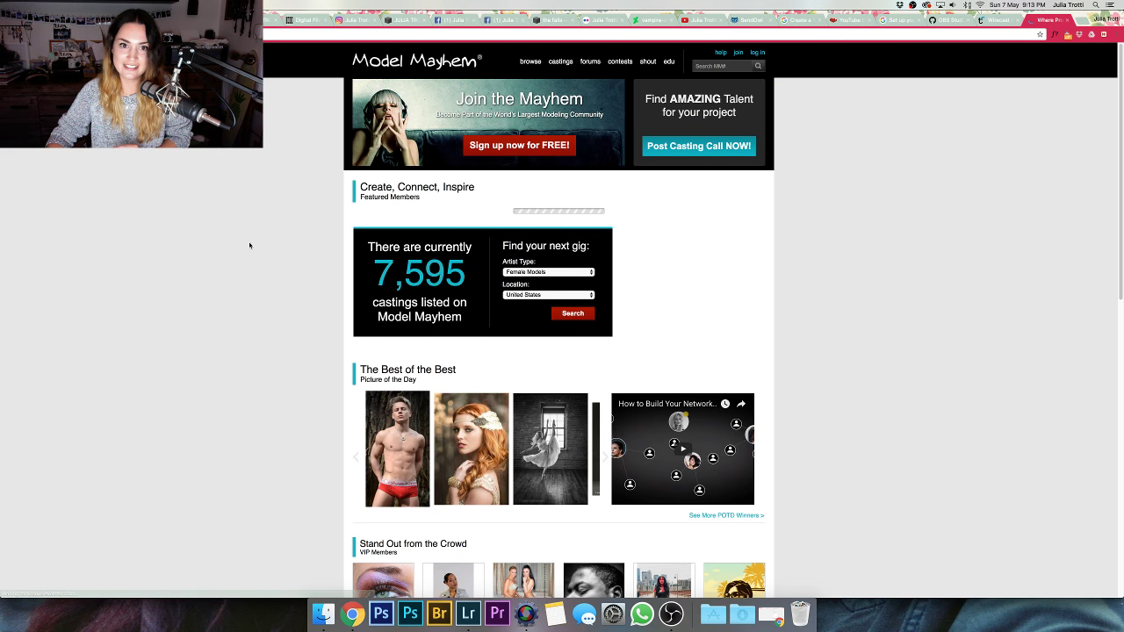
scroll(249, 246, down, 10)
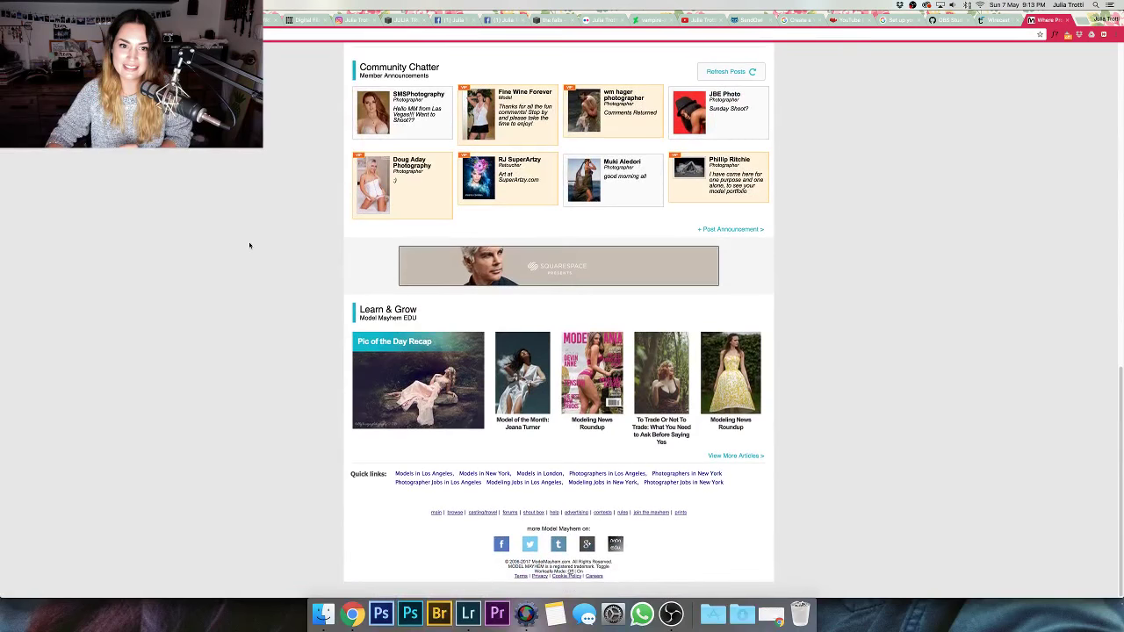
scroll(249, 246, up, 1)
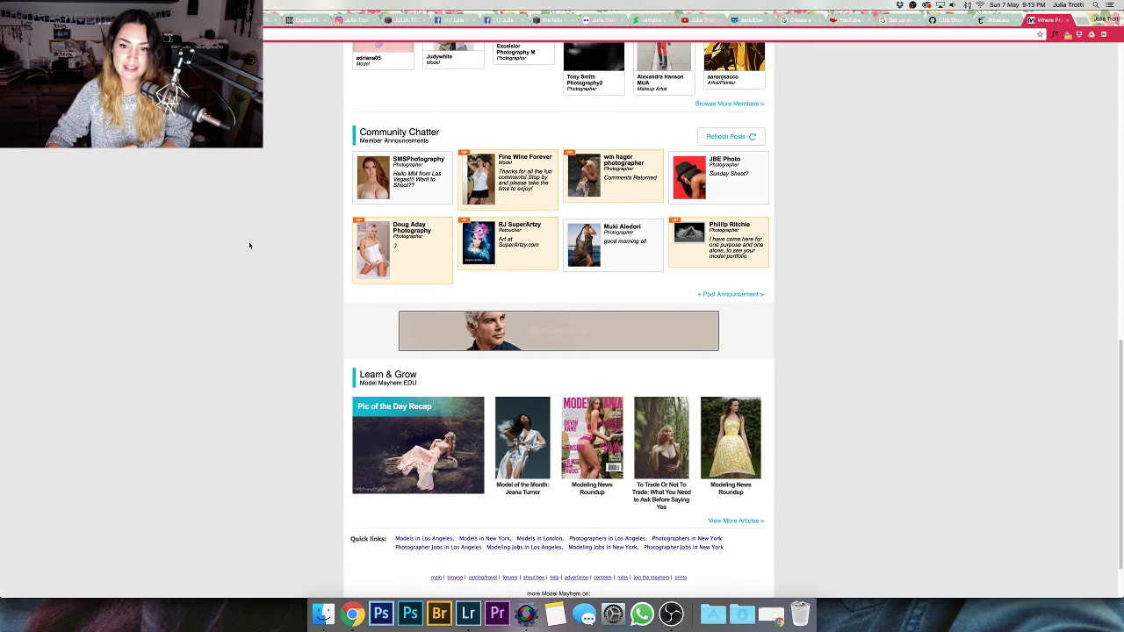
scroll(250, 246, up, 5)
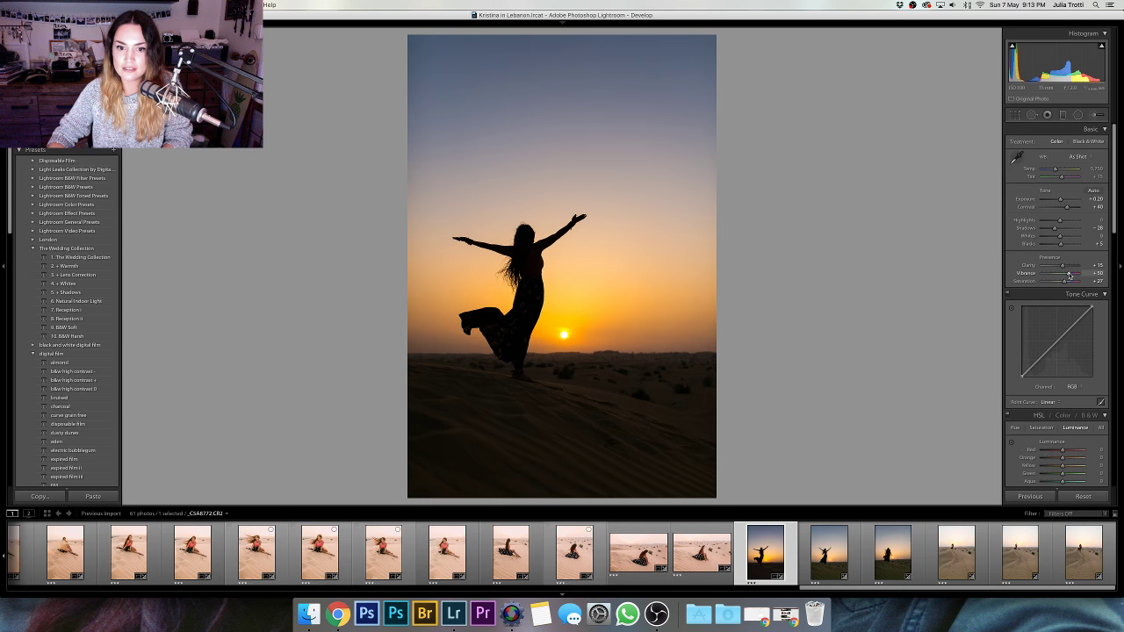
- Set saturation to +32 and exposure to +0.40, and raise the HSL saturation of orange to +32, yellow to +12, aqua to +2 and blue to +31
drag(1065, 281, 1067, 281)
drag(1058, 199, 1059, 200)
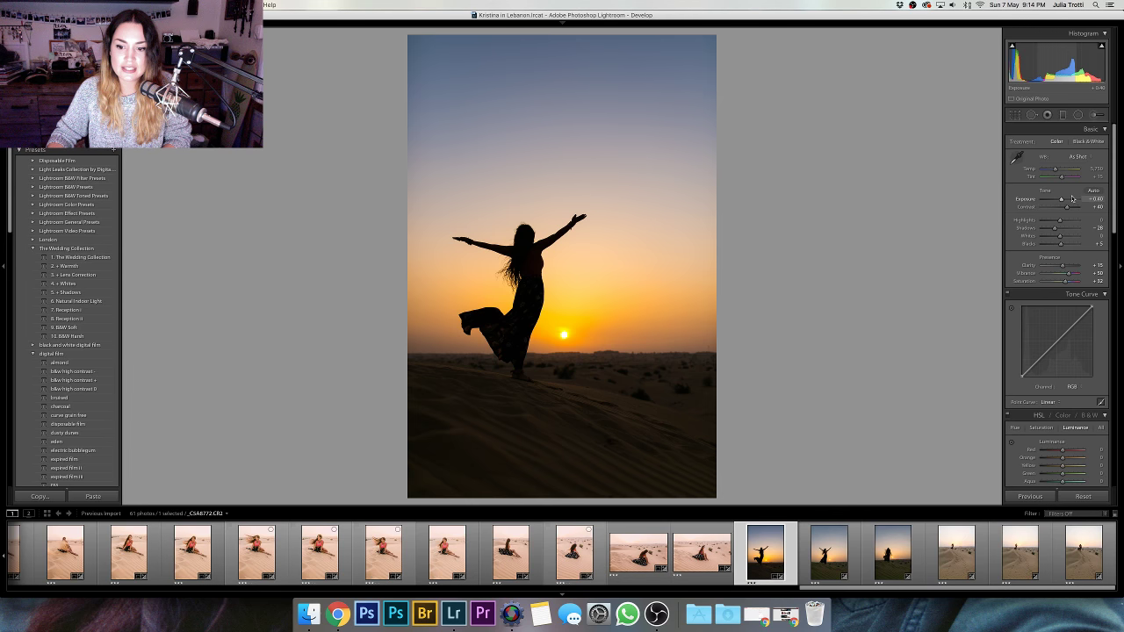
scroll(1050, 332, down, 3)
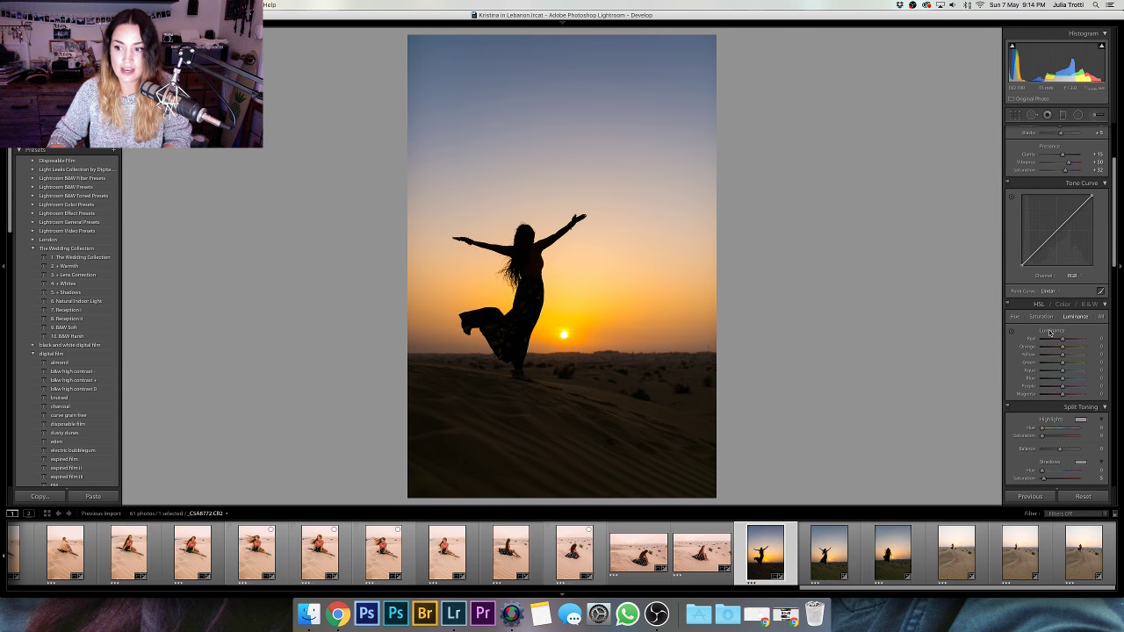
click(1041, 316)
drag(1062, 378, 1071, 380)
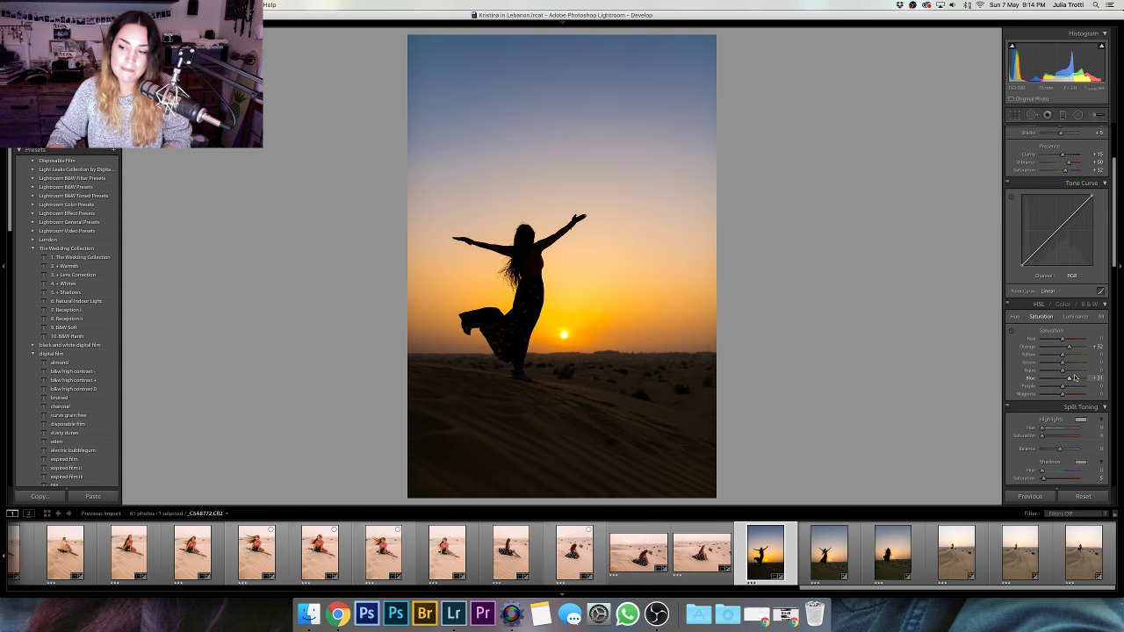
drag(1062, 355, 1068, 366)
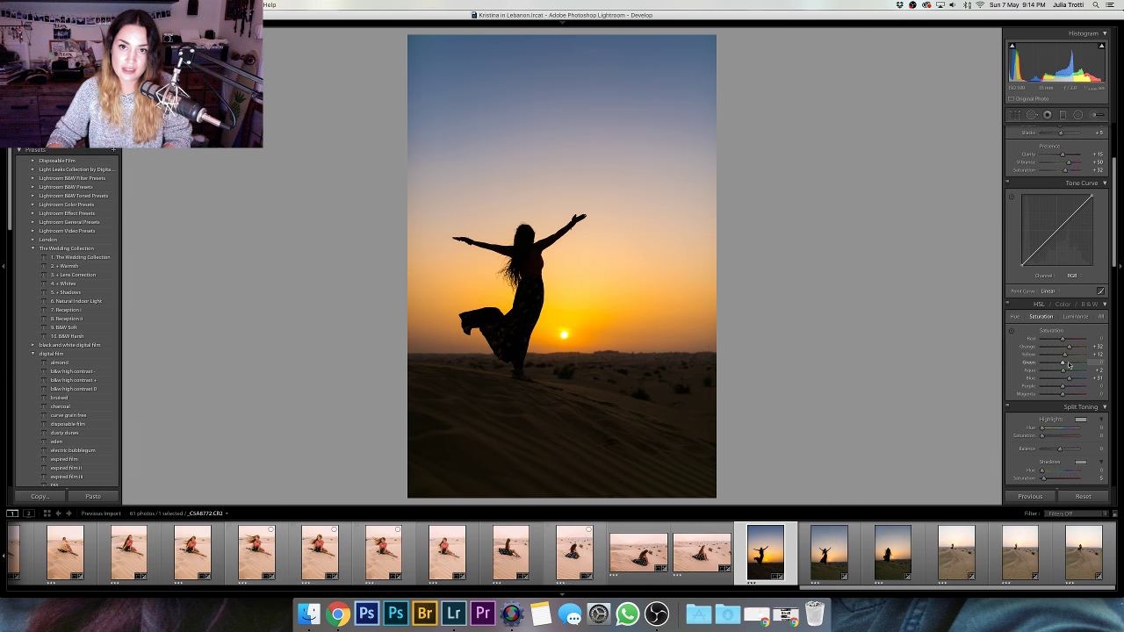
scroll(1069, 364, down, 2)
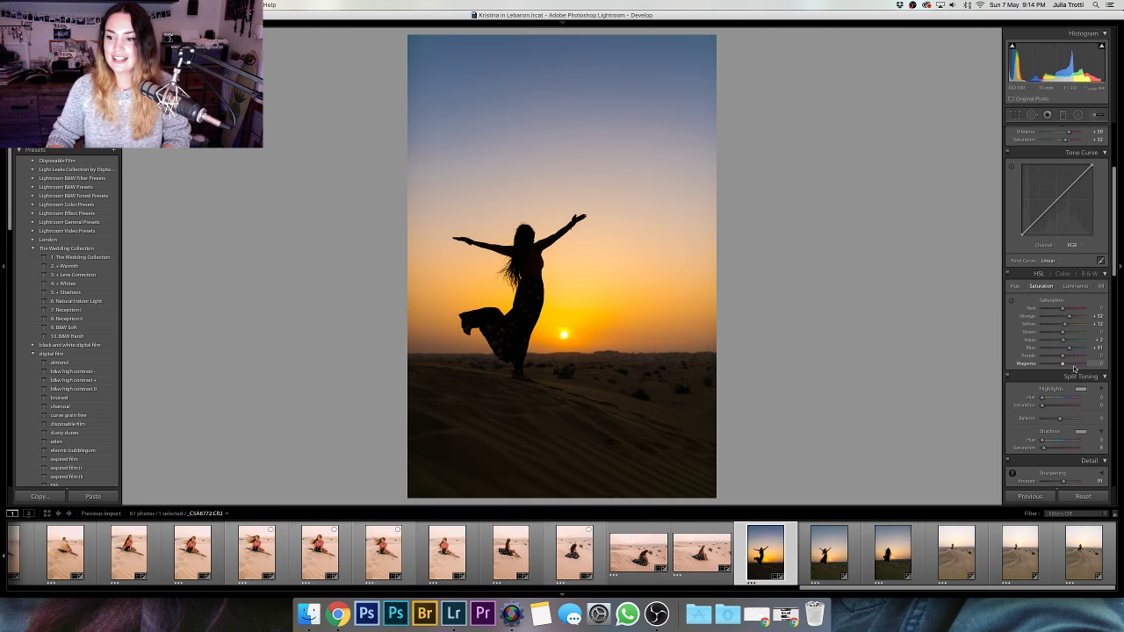
scroll(1066, 337, up, 1)
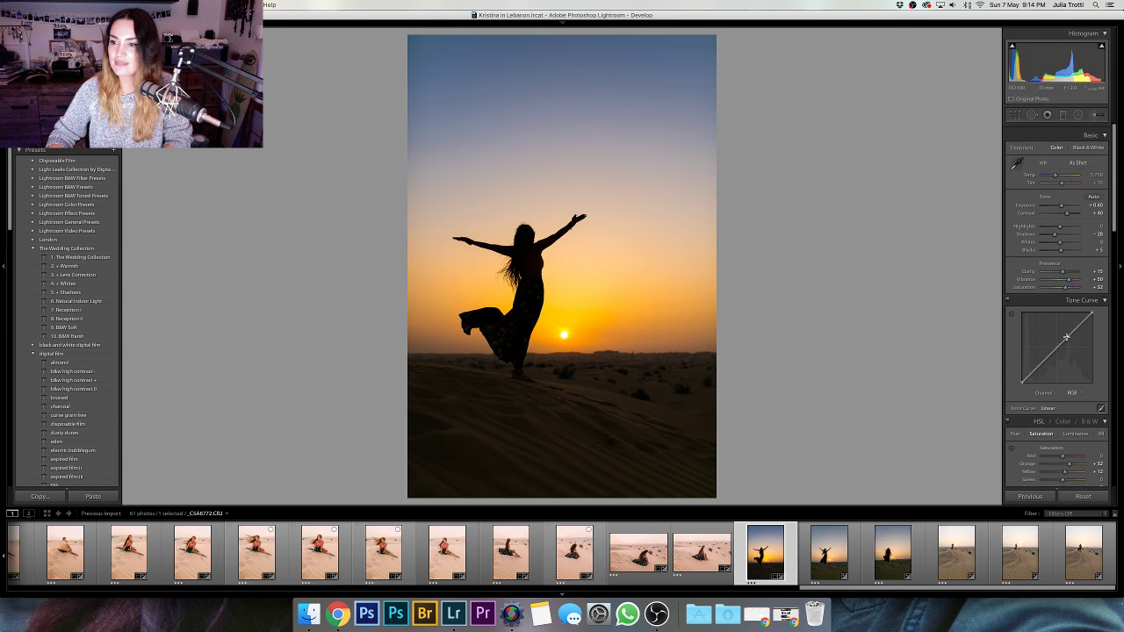
scroll(1066, 338, down, 1)
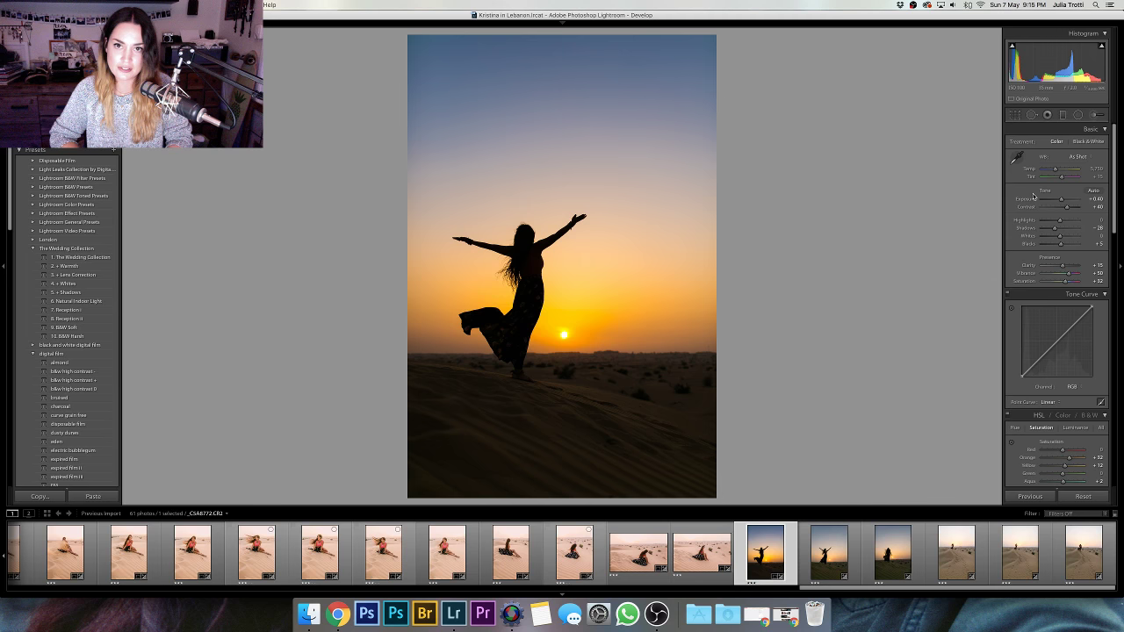
scroll(1034, 197, down, 5)
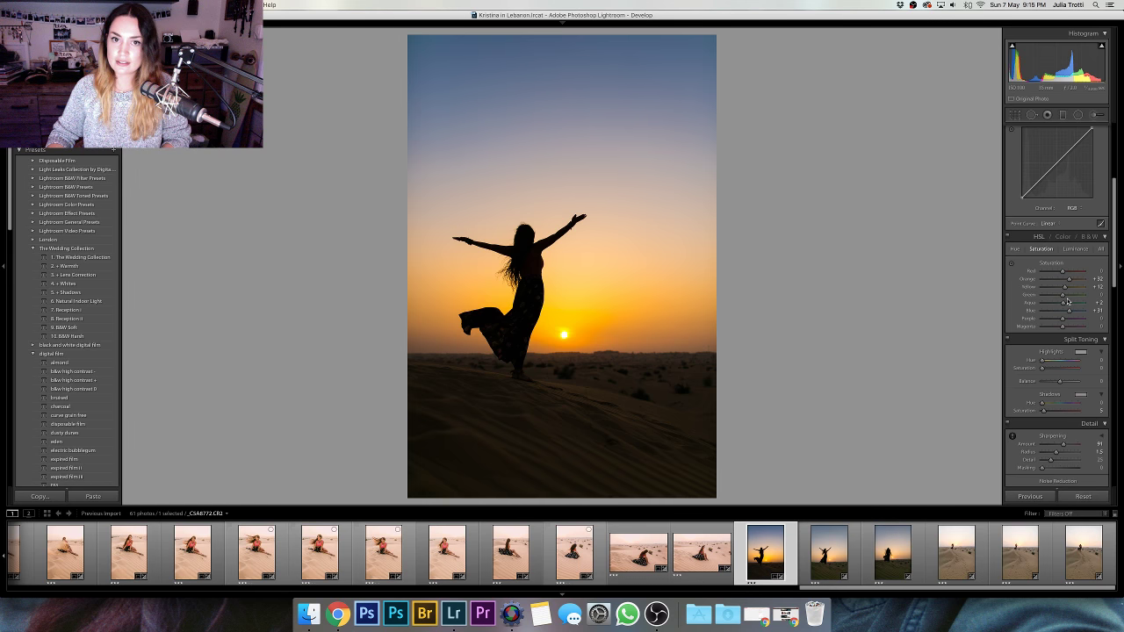
- Straighten the jumping silhouette photo with the crop tool so that the horizon is level
key(r)
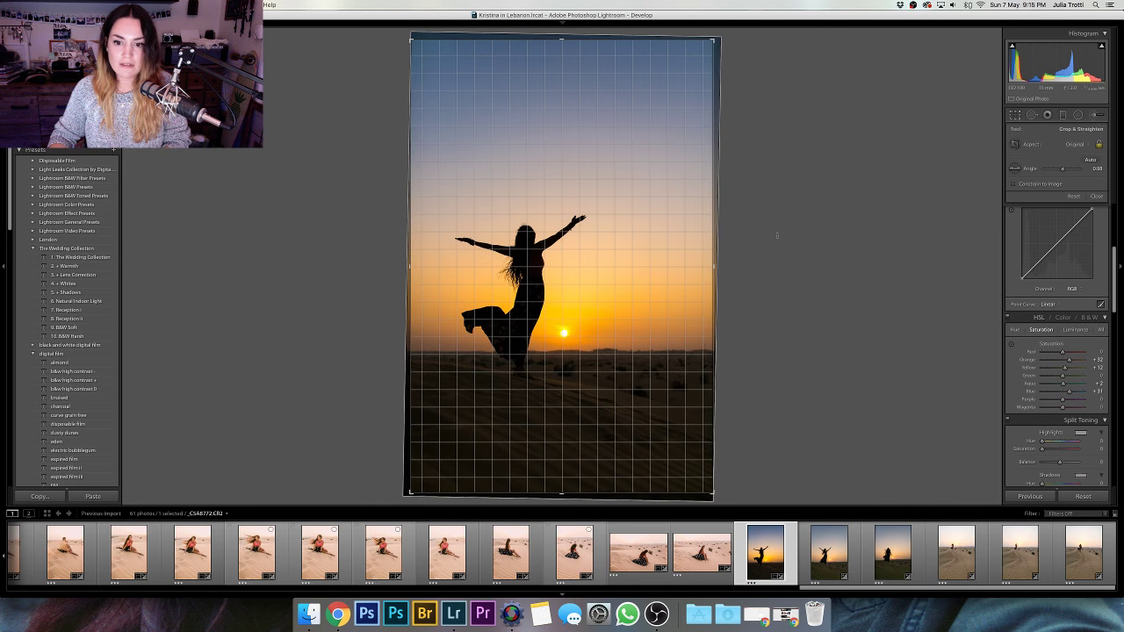
drag(777, 236, 777, 236)
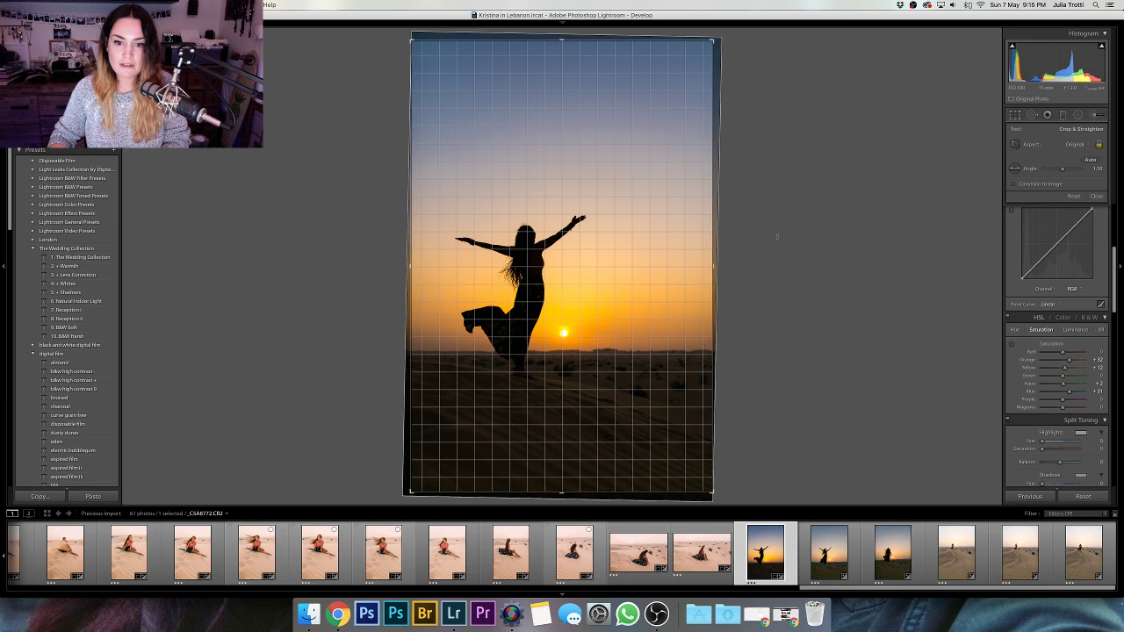
key(Return)
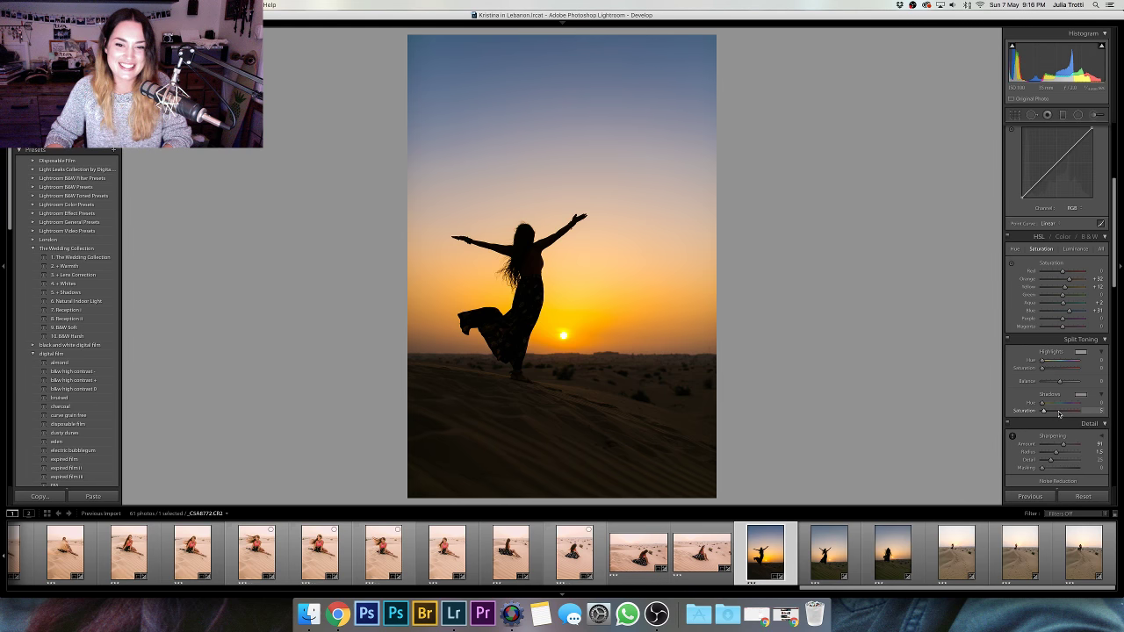
- Warm the white balance temperature to 5,951 and sync the settings to the next two silhouette photos
scroll(1058, 413, up, 5)
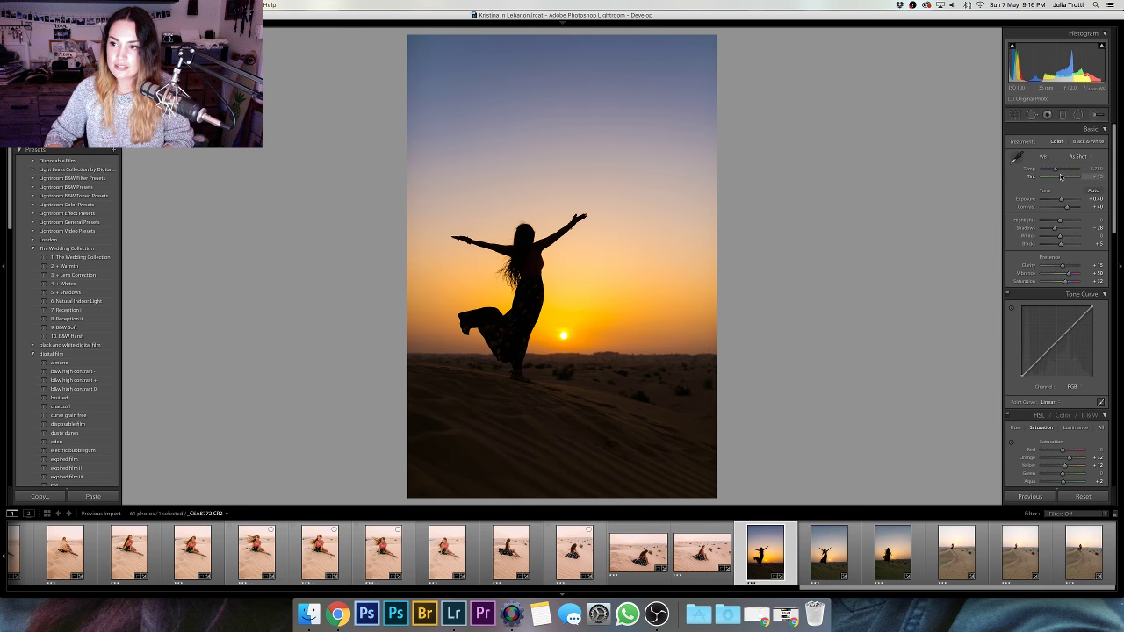
click(1060, 176)
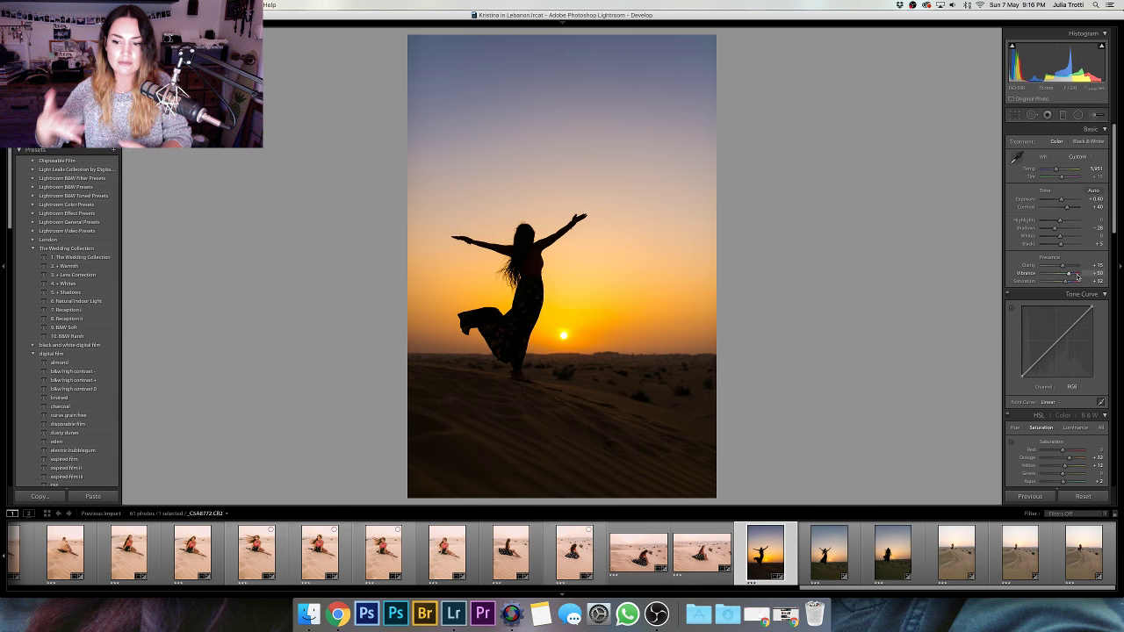
key(shift+Right)
key(shift+Right)
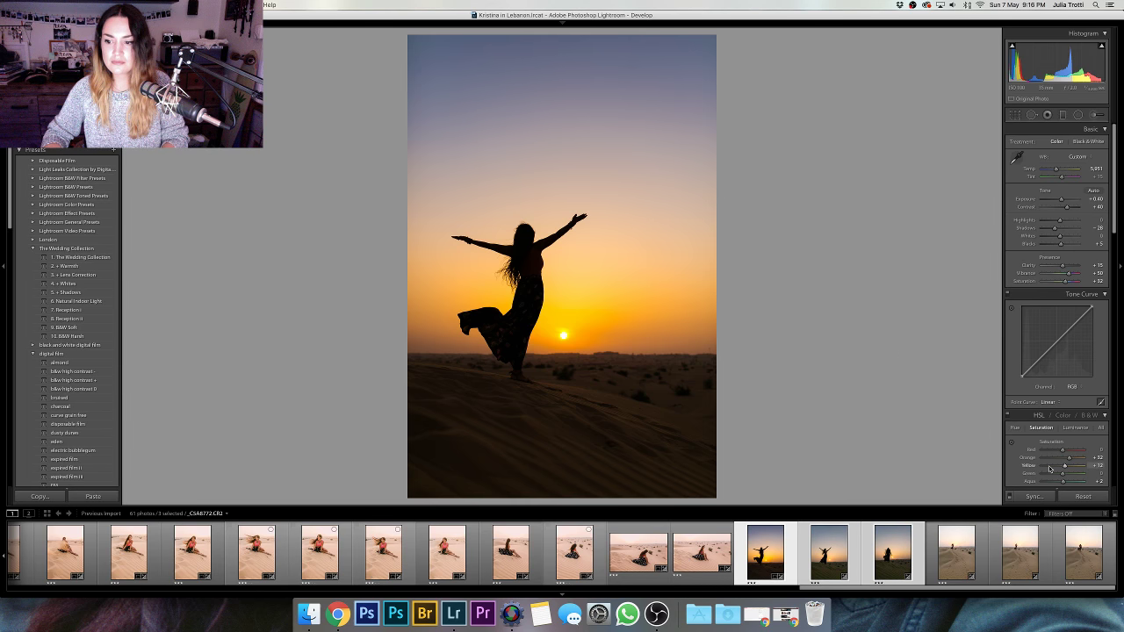
- Set the first silhouette photo's saturation to +37 and shift its HSL hue for red to +19, orange to −20 and yellow to −26
key(Left)
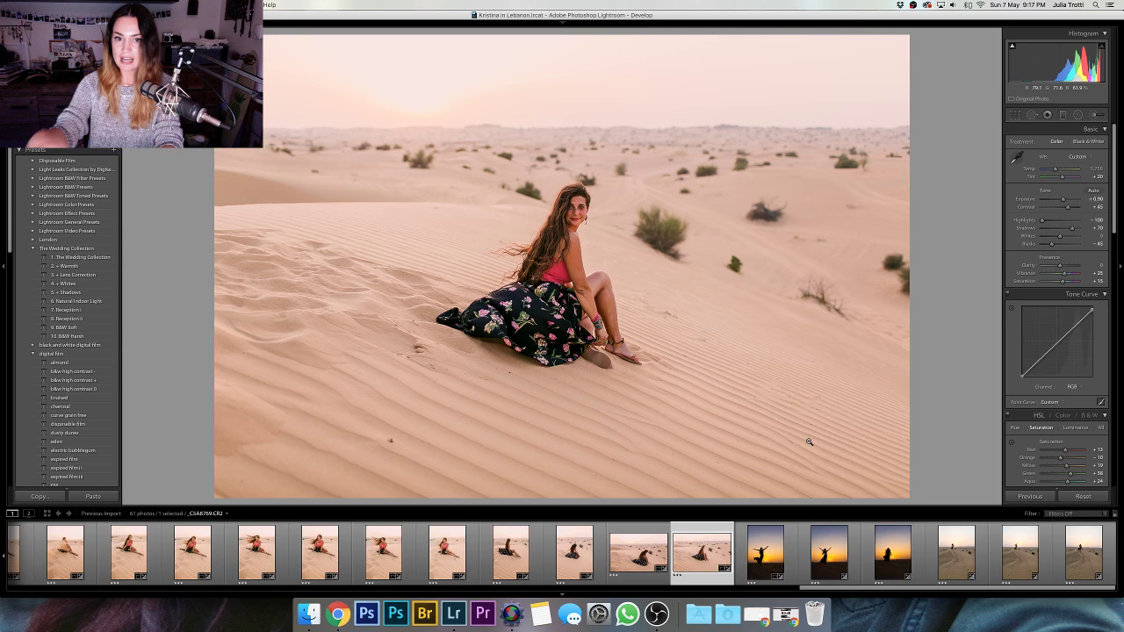
key(Right)
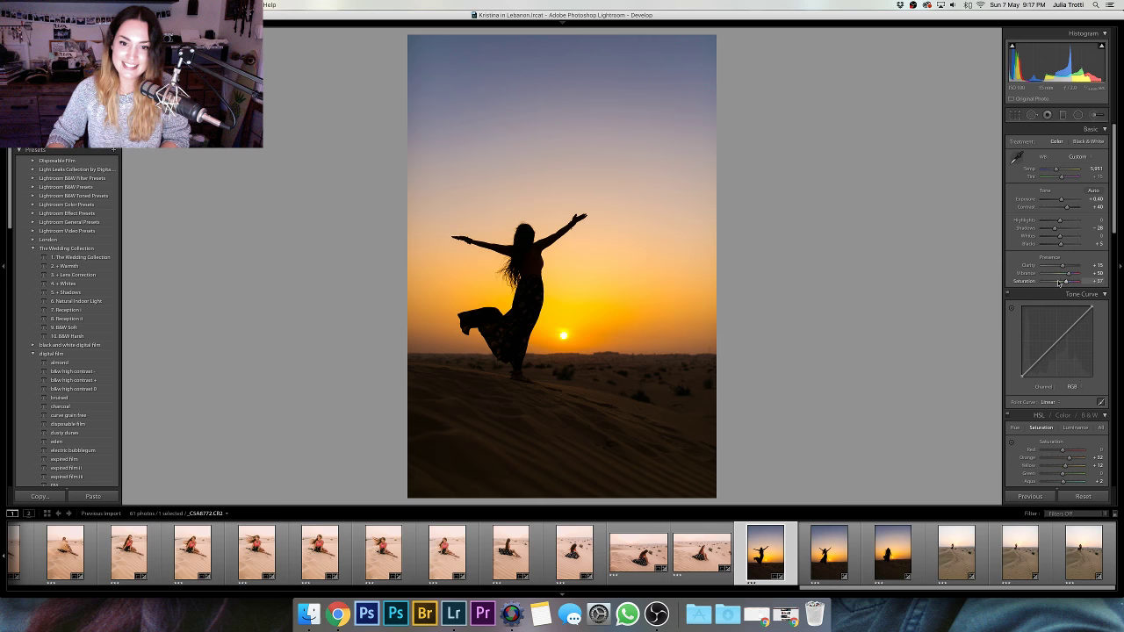
key(super+alt+shift+h)
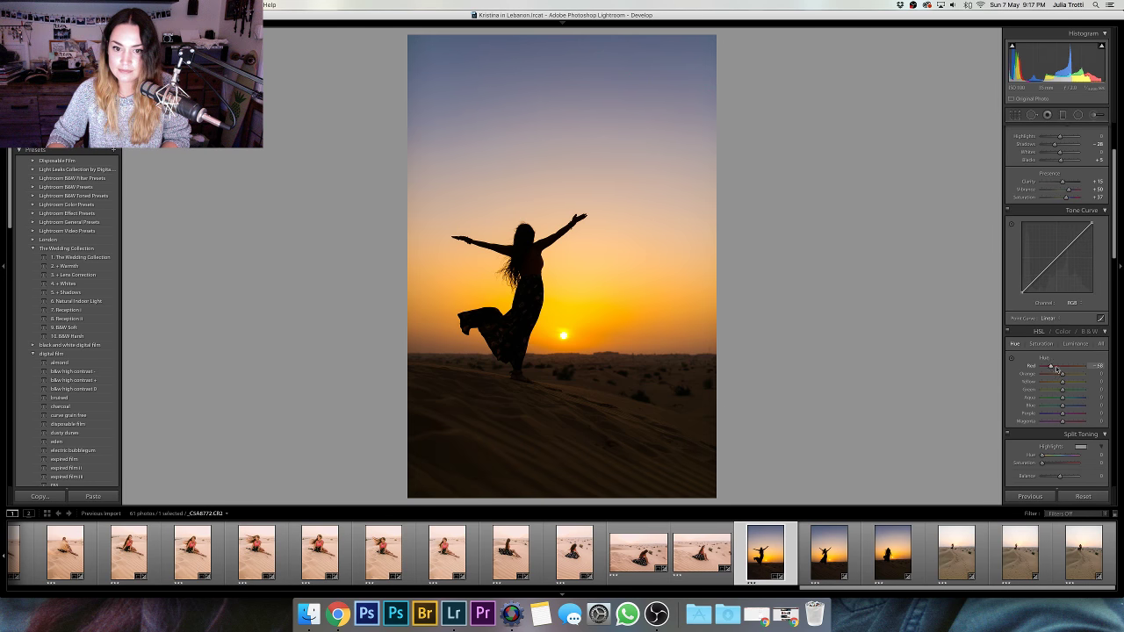
mouse_move(1057, 369)
mouse_down()
mouse_move(1069, 384)
mouse_move(1059, 387)
mouse_up()
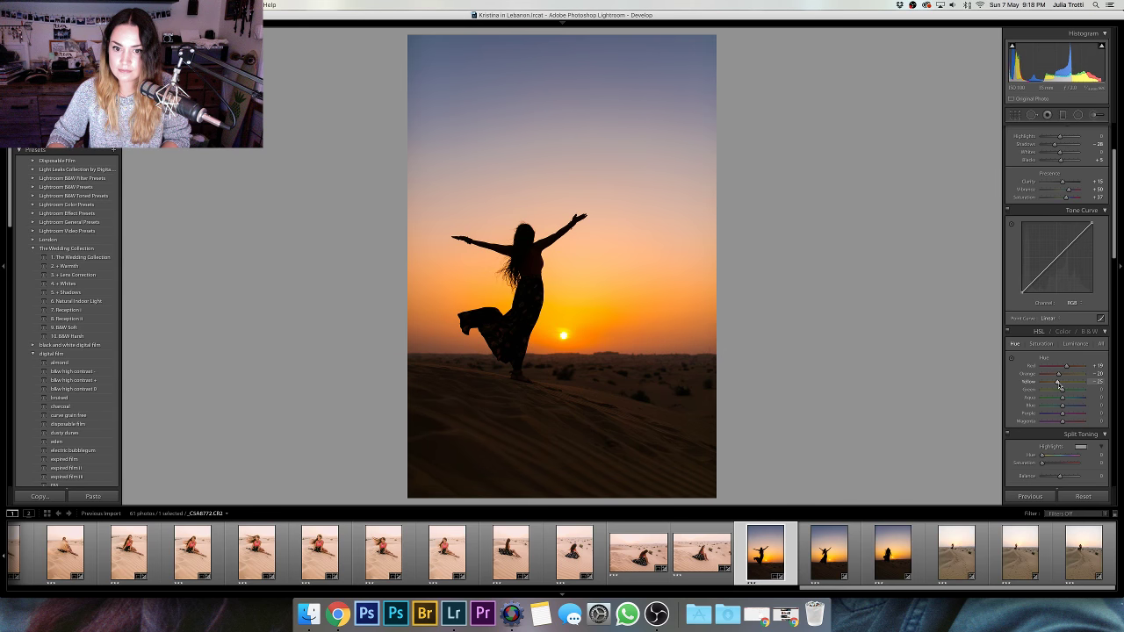
- Sync the updated colour settings from the first silhouette photo to the other two silhouette photos
scroll(1062, 385, up, 3)
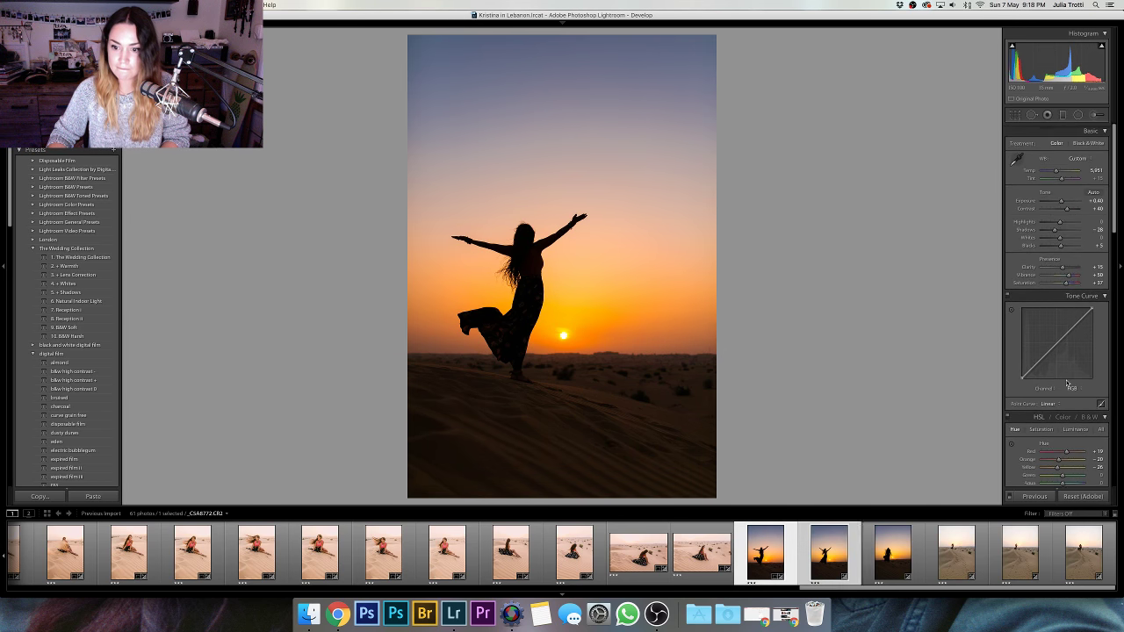
key(shift+Right)
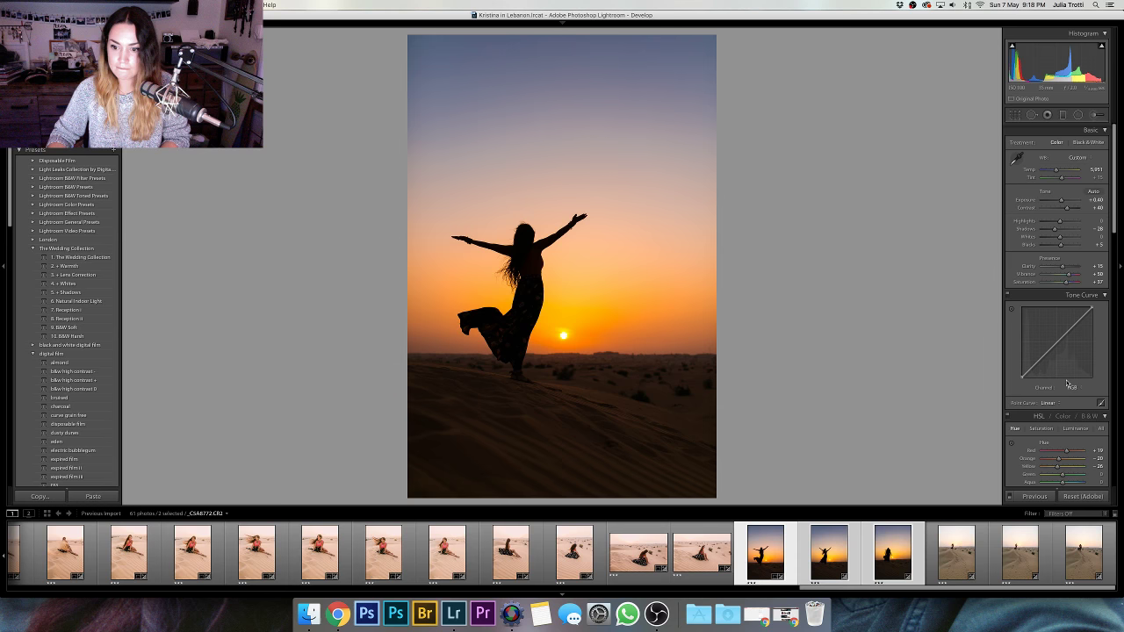
key(shift+Left)
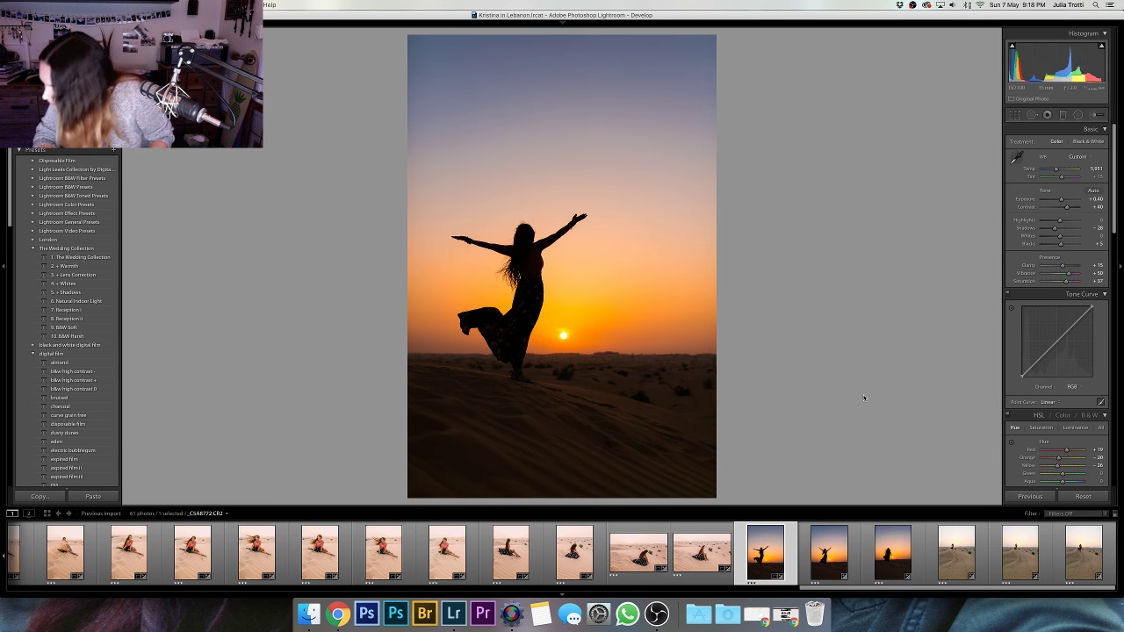
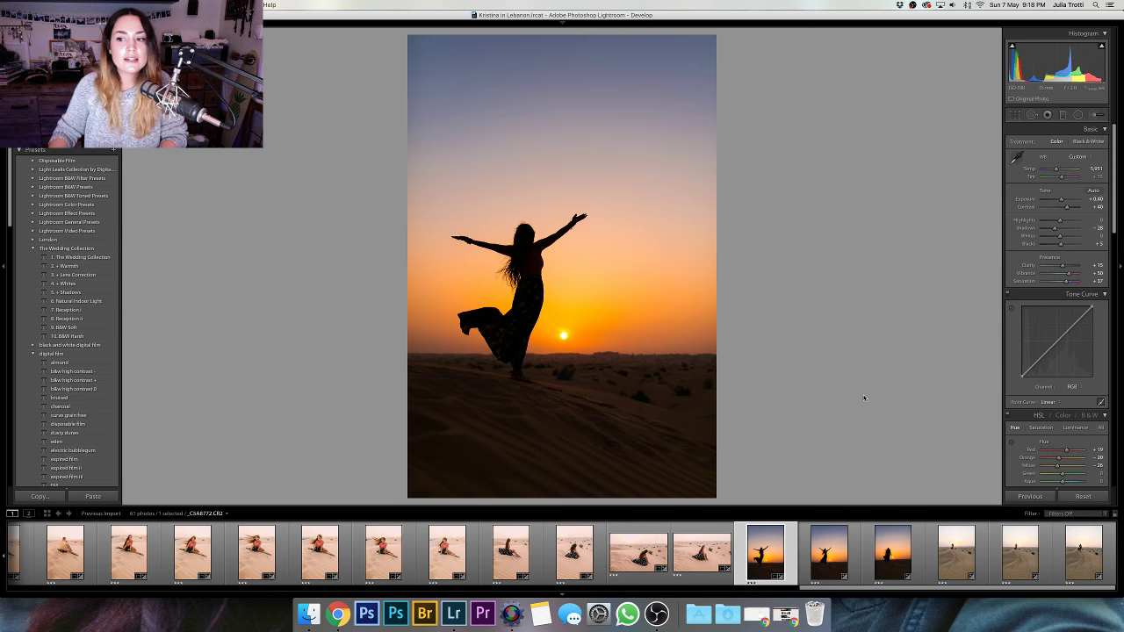
- Straighten the horizon of the second silhouette photo, with both arms raised, using the crop tool
key(Right)
key(r)
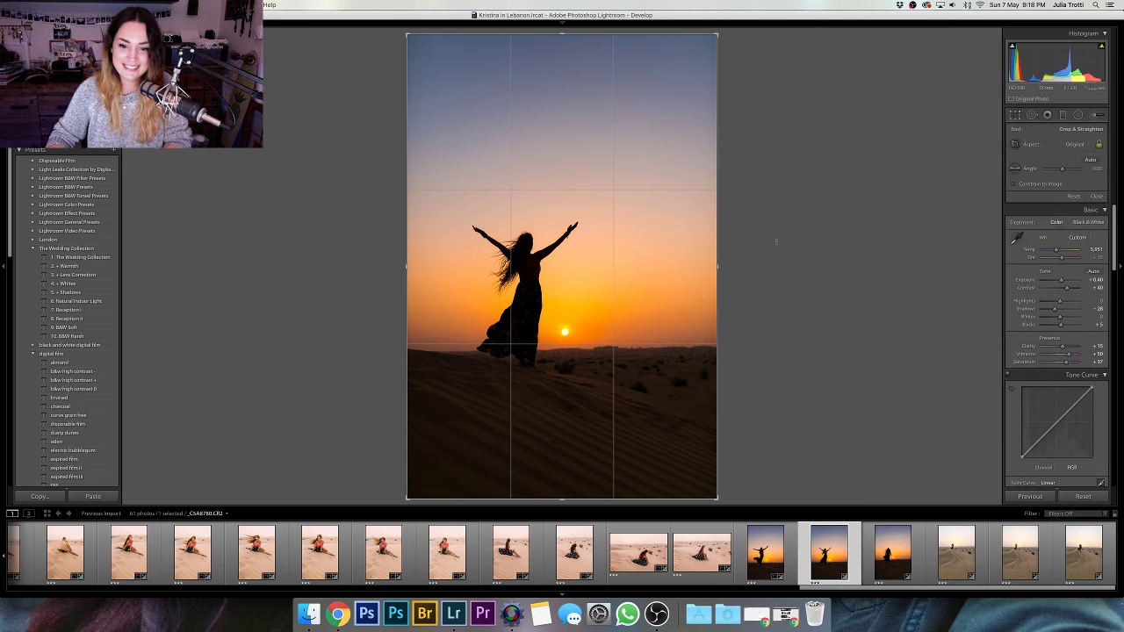
click(776, 242)
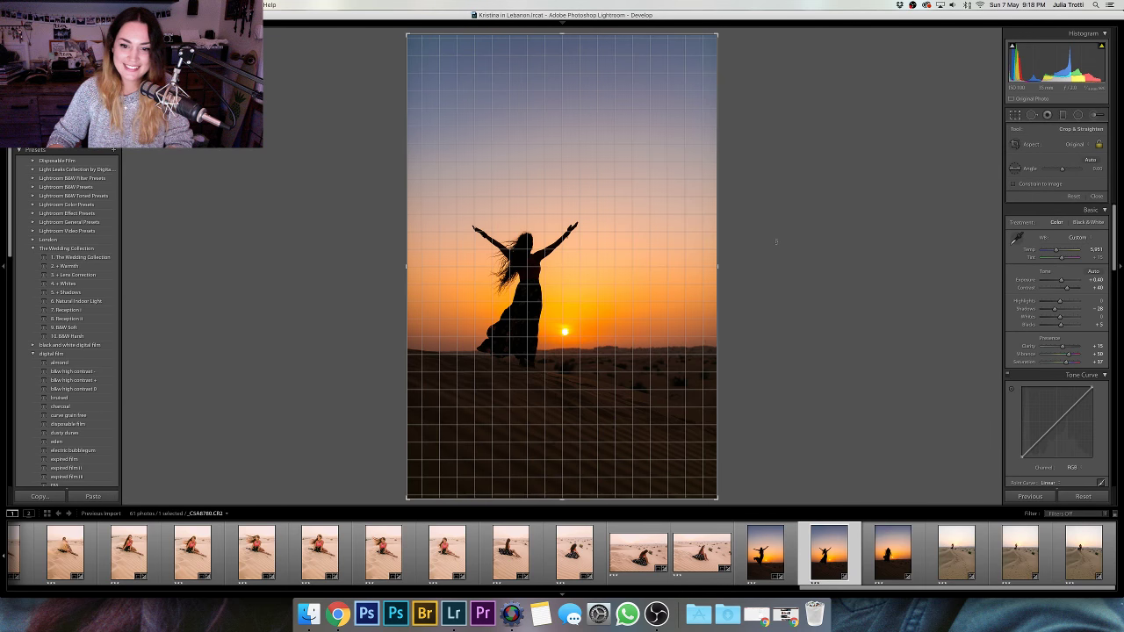
key(Return)
- Rotate the third silhouette photo, with the blowing hair, to level its horizon and apply the crop
key(Right)
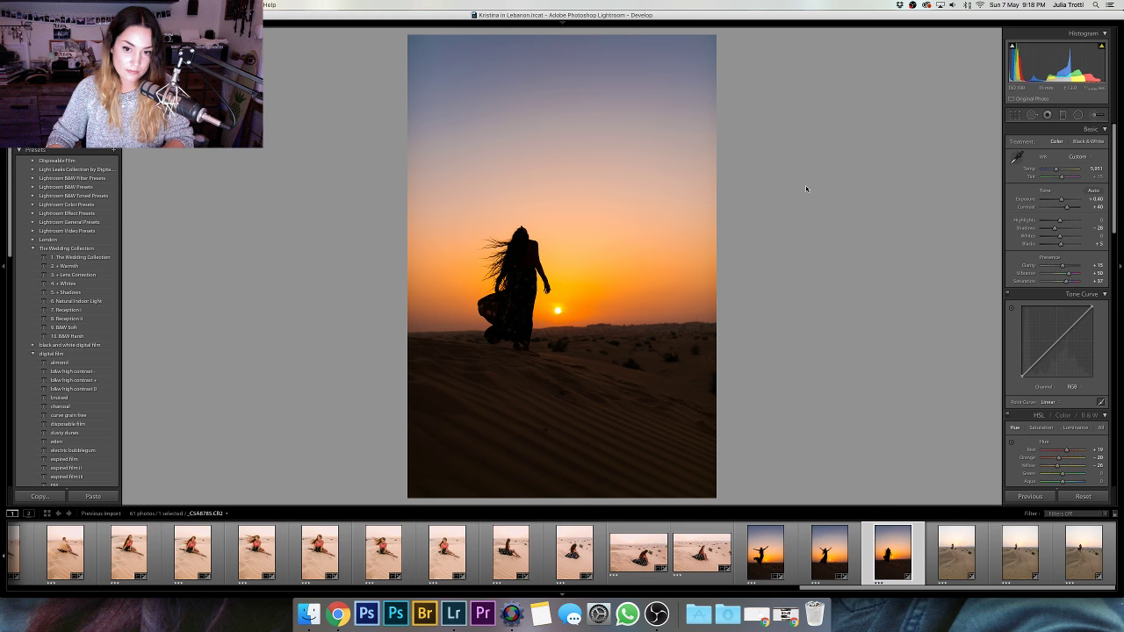
key(r)
drag(805, 188, 869, 222)
key(Return)
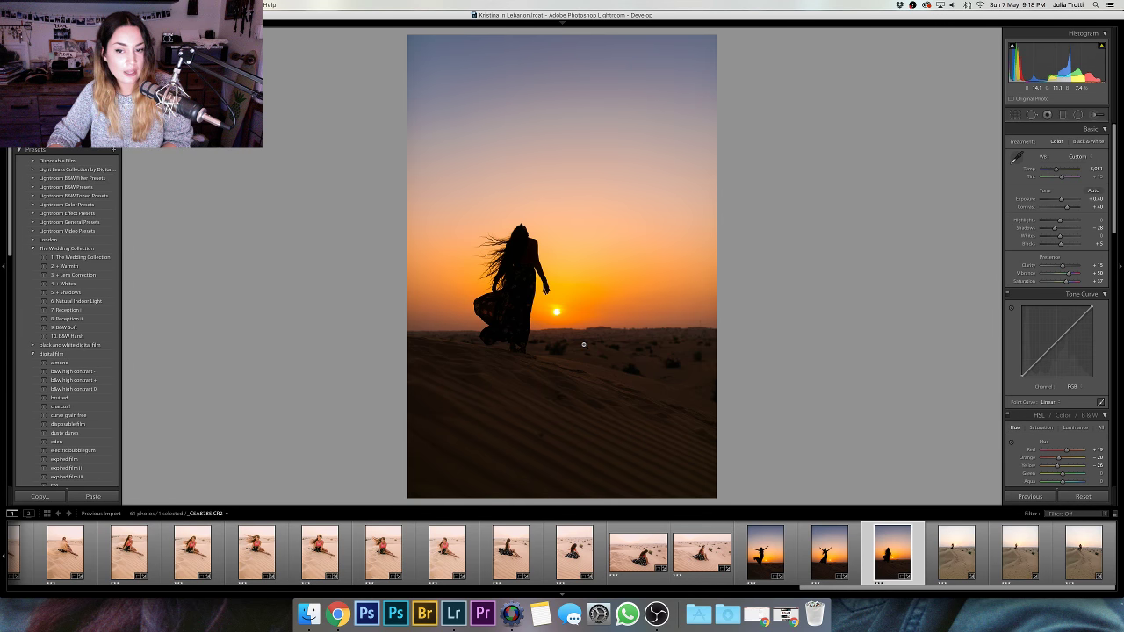
- Add a graduated filter from the upper sky down to the figure's head, with exposure 0.03 and a cooler, bluer temperature
key(m)
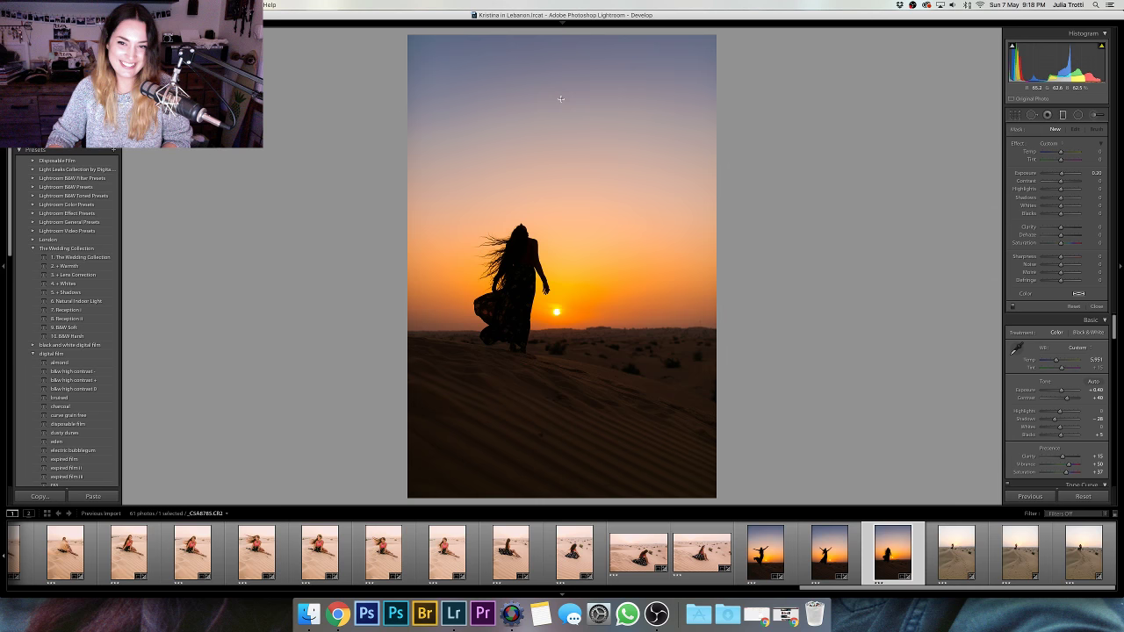
drag(560, 82, 559, 248)
drag(1060, 175, 1058, 175)
drag(1060, 152, 1053, 153)
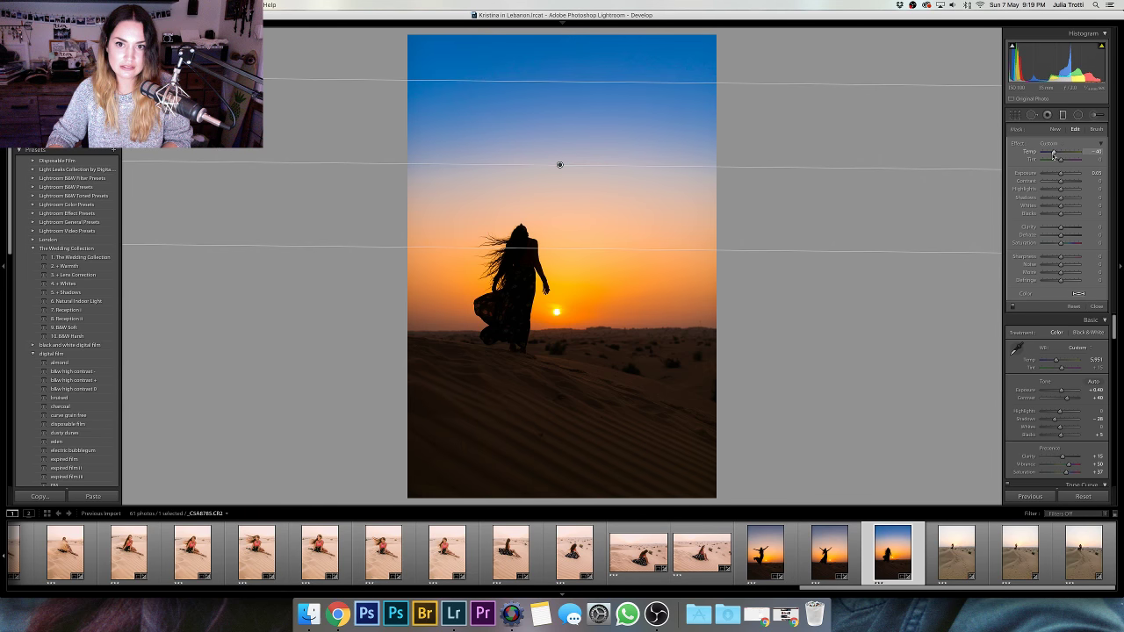
- Set the graduated filter's temperature to -21 and tint to 7, move it down over the figure's waist, and close the filter
drag(1053, 154, 1057, 153)
drag(1059, 161, 1063, 161)
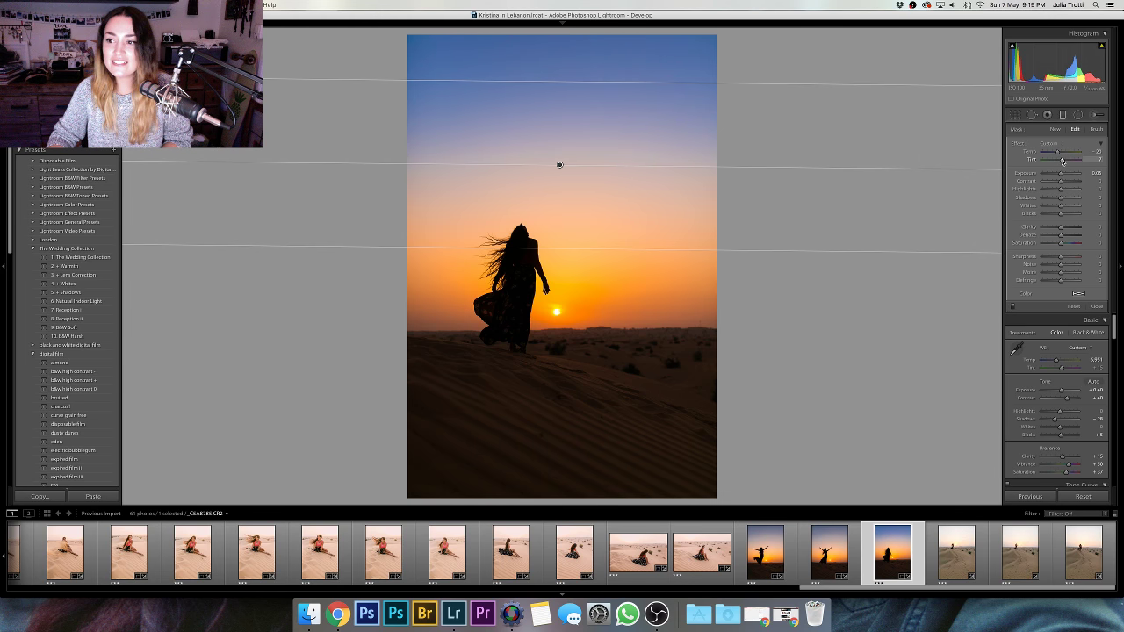
click(900, 229)
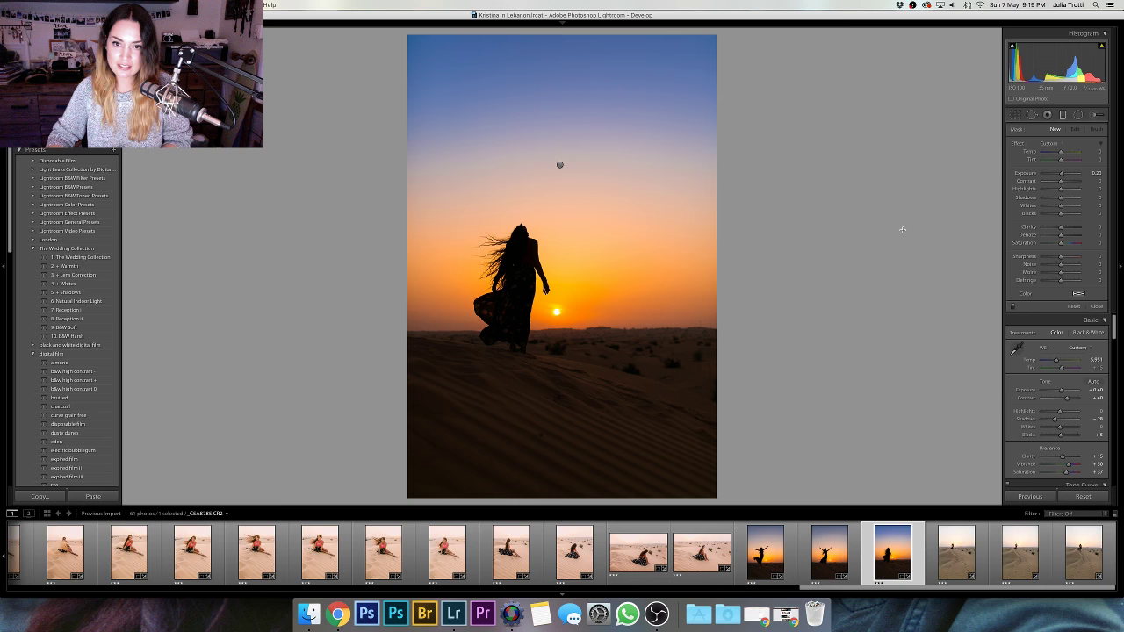
click(559, 164)
drag(559, 164, 564, 287)
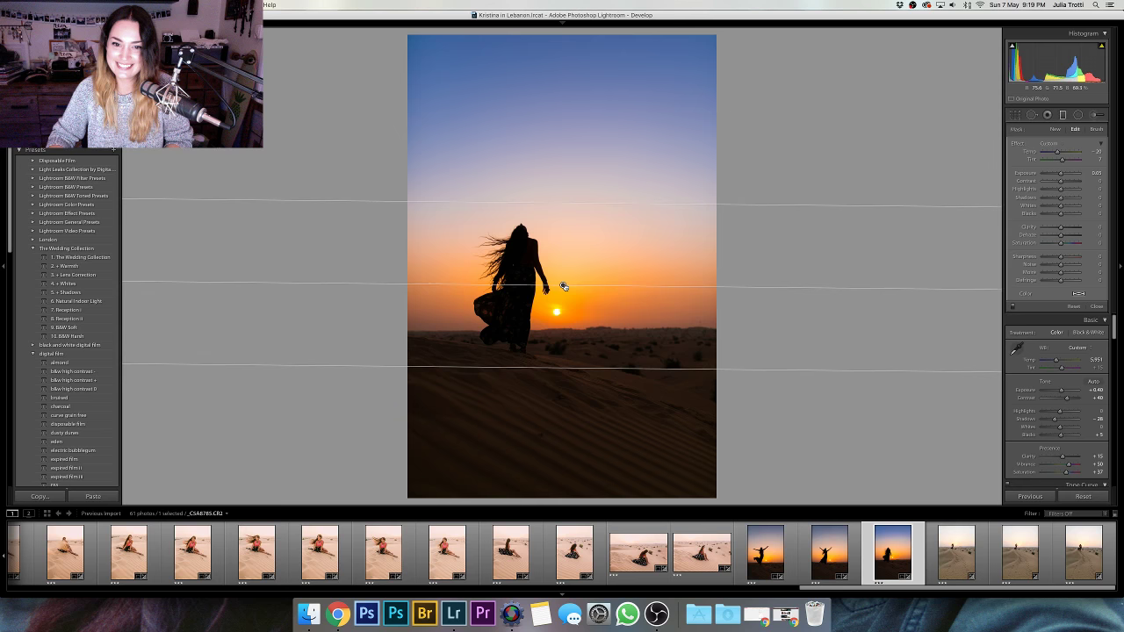
key(m)
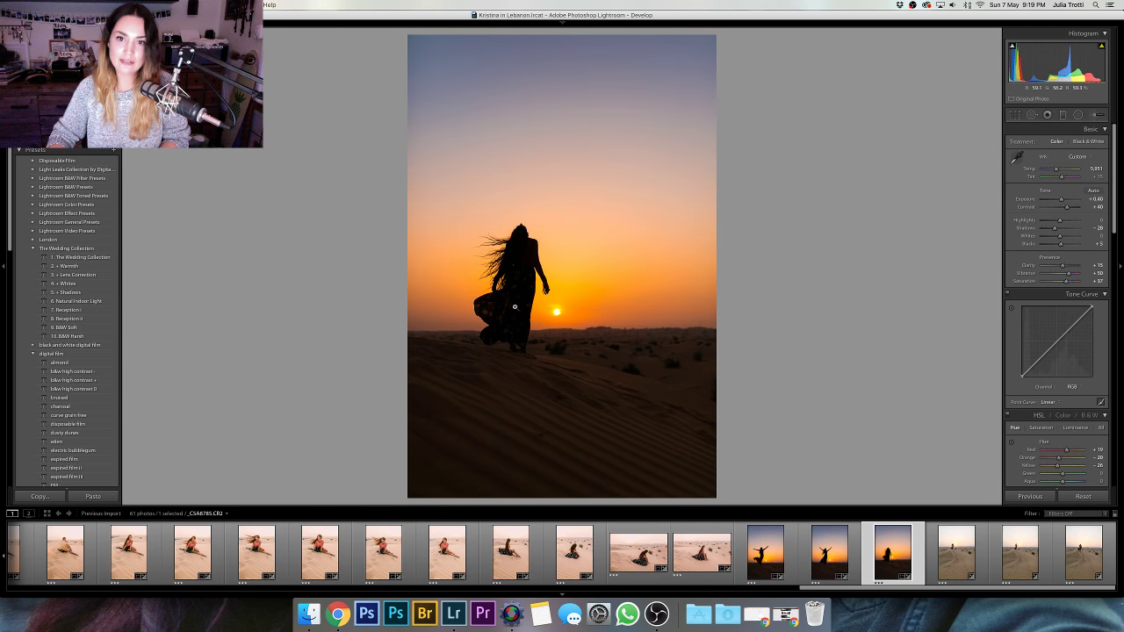
- On the first distant dune photo, set exposure to +1.00, contrast +30, highlights -70, blacks -45 and clarity +10
key(Right)
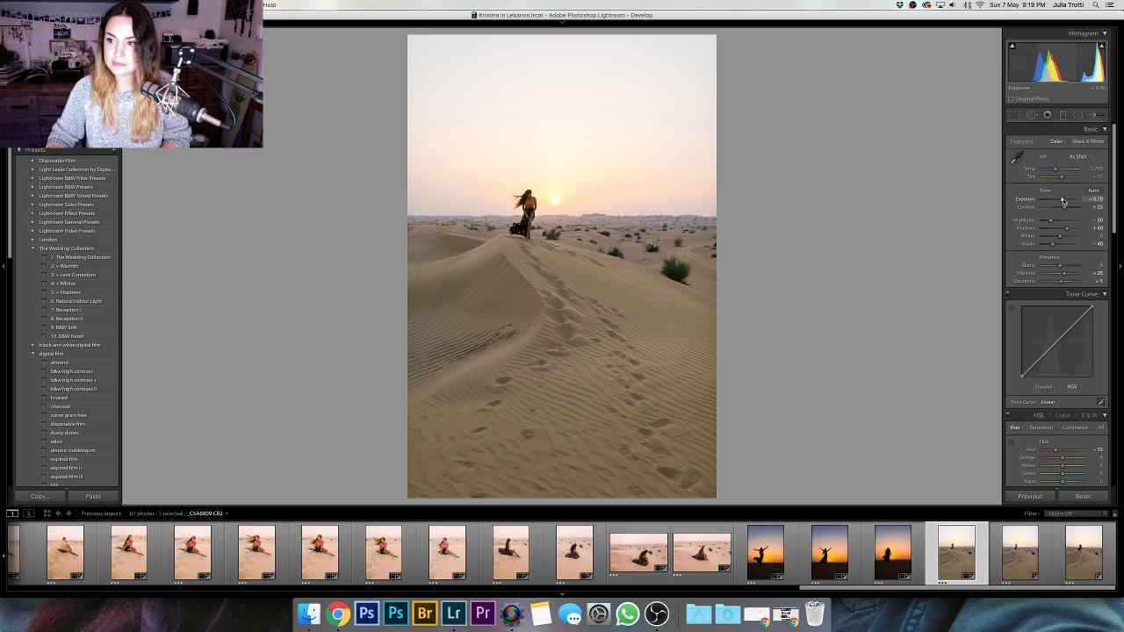
drag(1063, 201, 1065, 203)
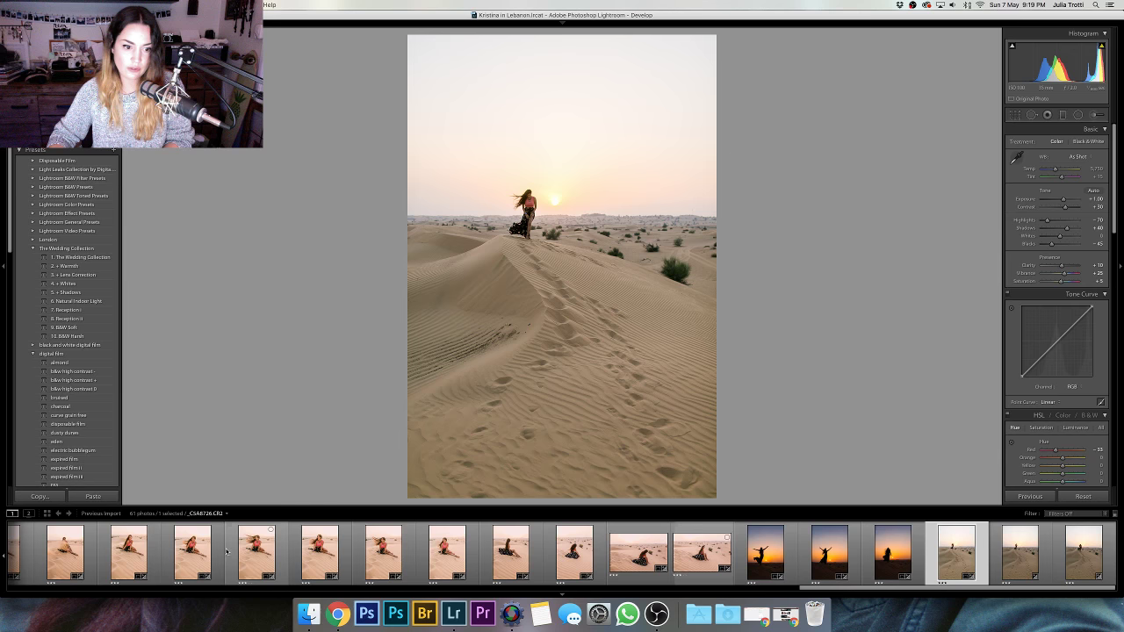
click(223, 551)
click(957, 559)
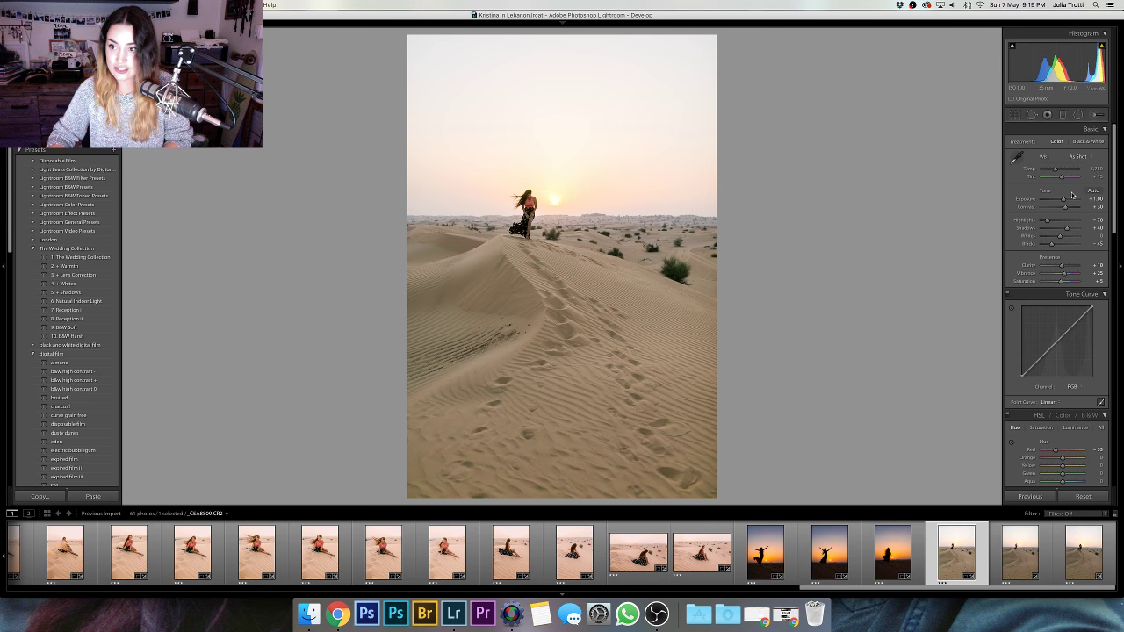
- Warm the dune photo's white balance to a temperature of 6,815 and a tint of +25
drag(1056, 168, 1059, 173)
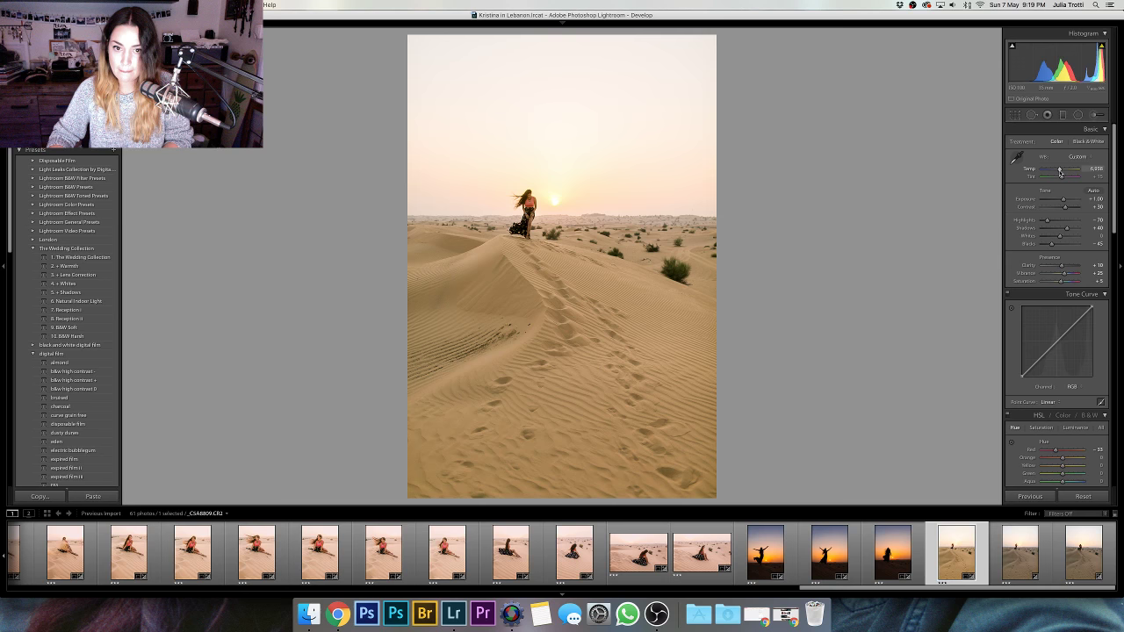
key(backslash)
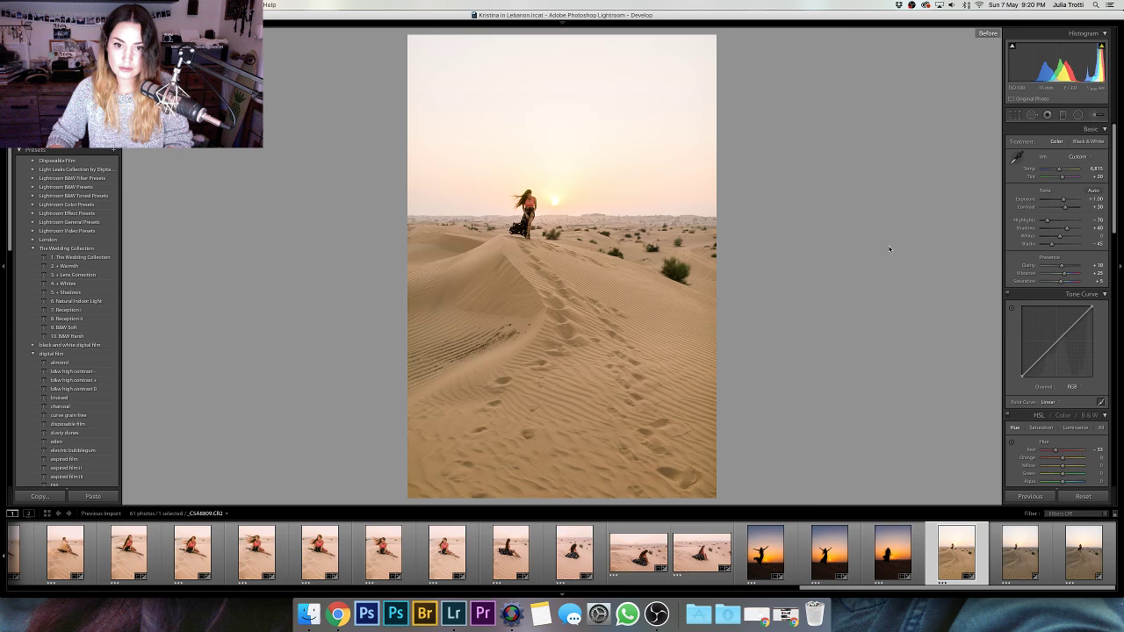
key(backslash)
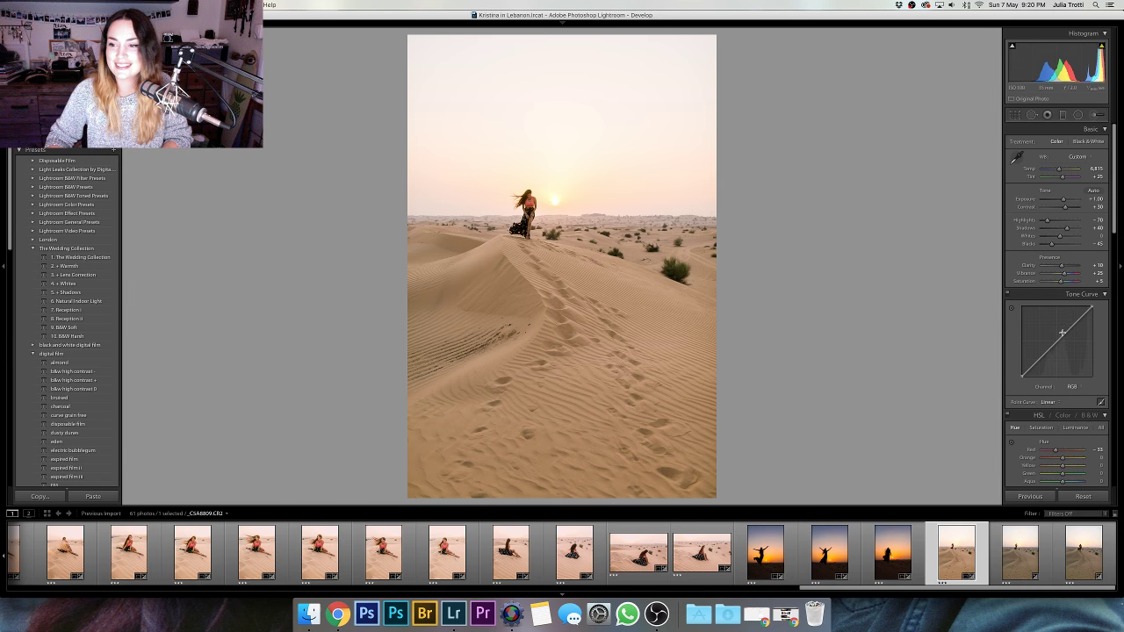
- Lower the tone curve's white point slightly in the RGB and Green channels, undoing the attempted Blue channel adjustment
scroll(1062, 333, down, 5)
drag(1091, 134, 1091, 137)
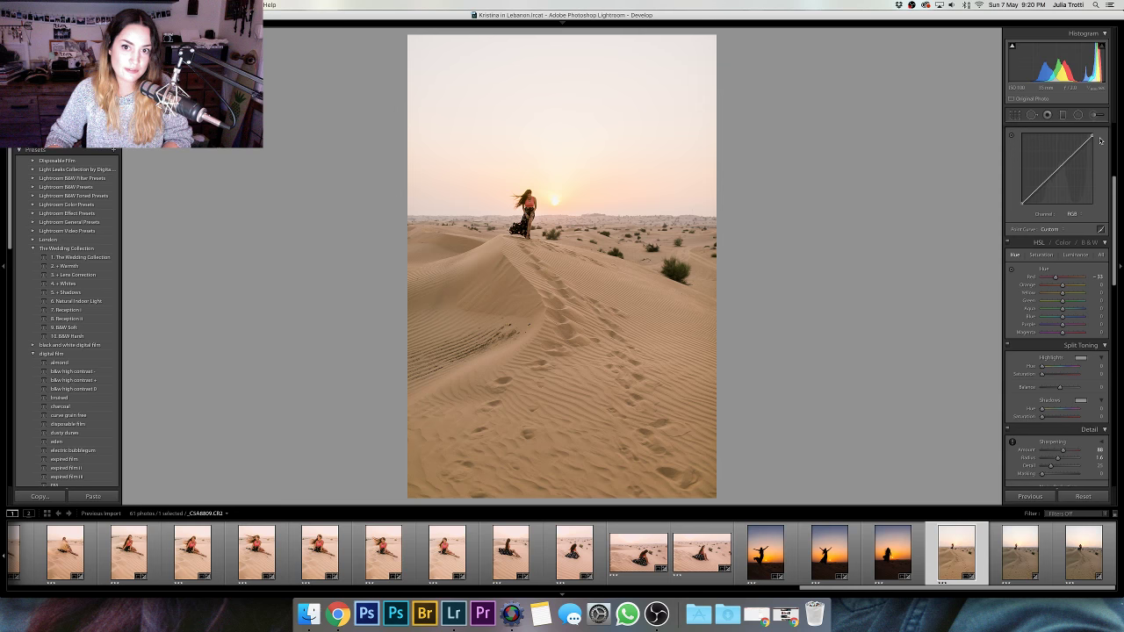
click(1071, 214)
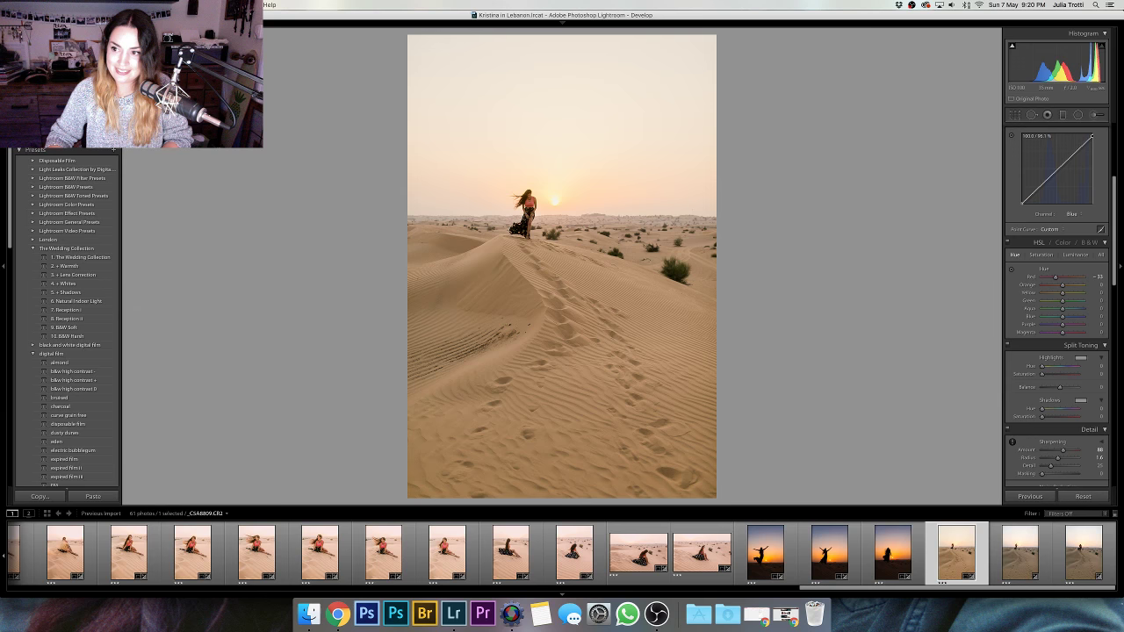
key(super+z)
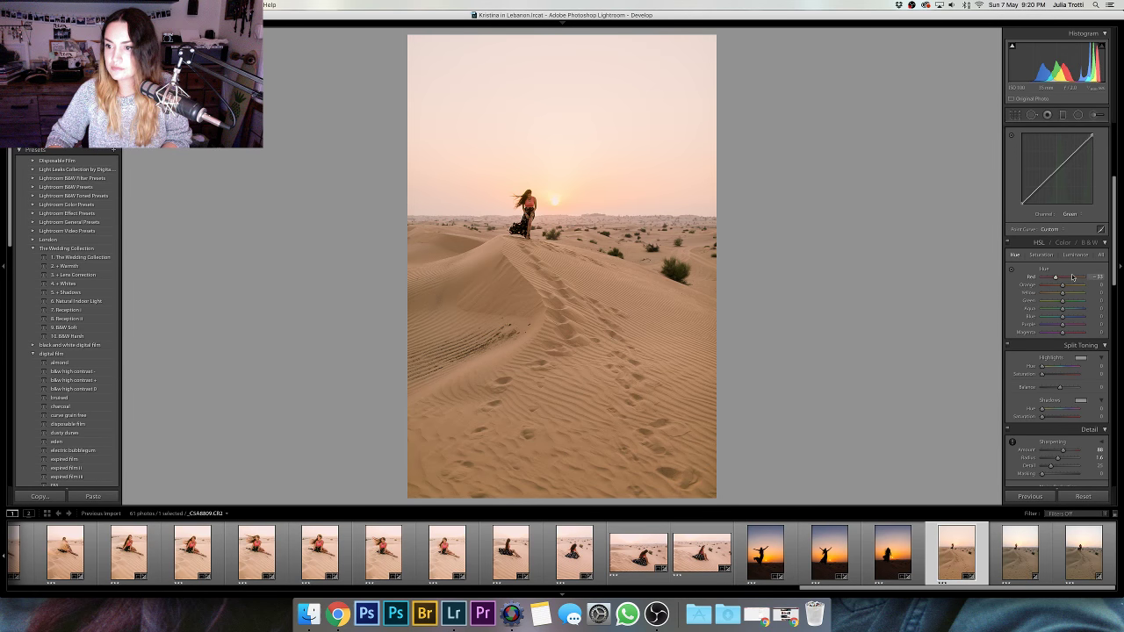
- Shift the dune photo's red hue to -53 and orange hue to -9, and move the yellow hue towards orange
drag(1071, 277, 1086, 277)
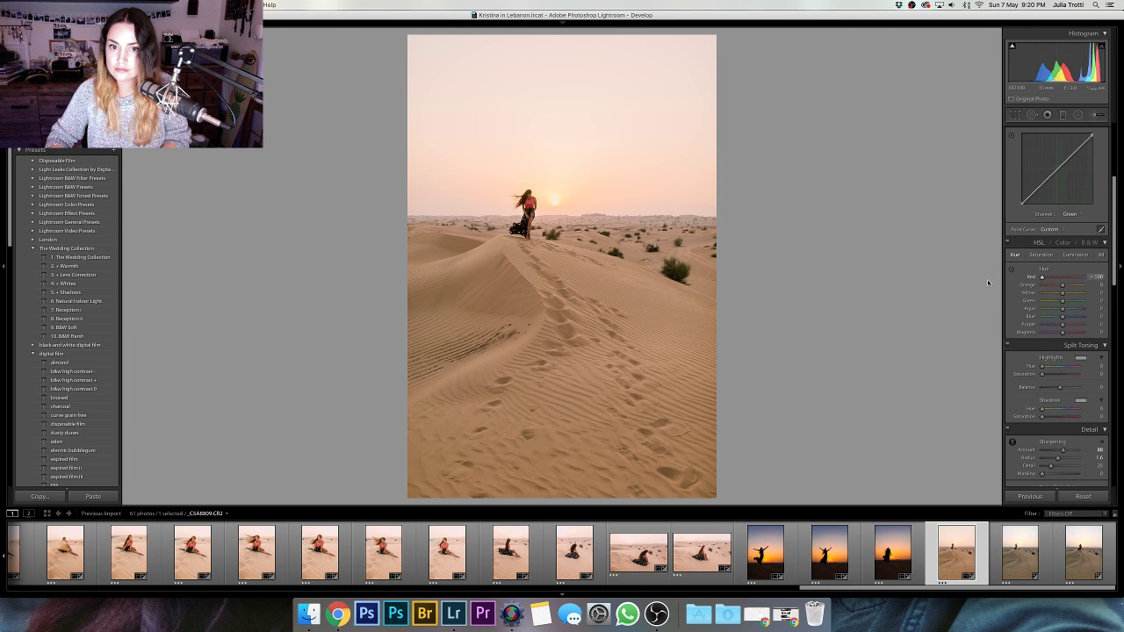
mouse_move(988, 283)
mouse_down()
mouse_move(1089, 284)
mouse_move(985, 281)
mouse_up()
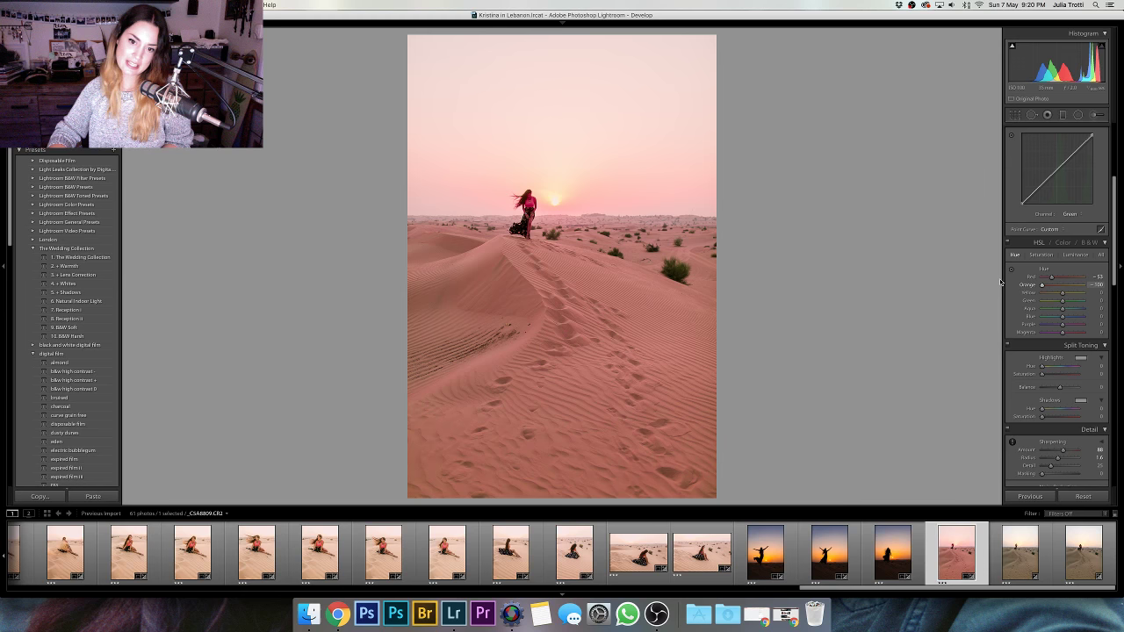
drag(1042, 285, 1063, 283)
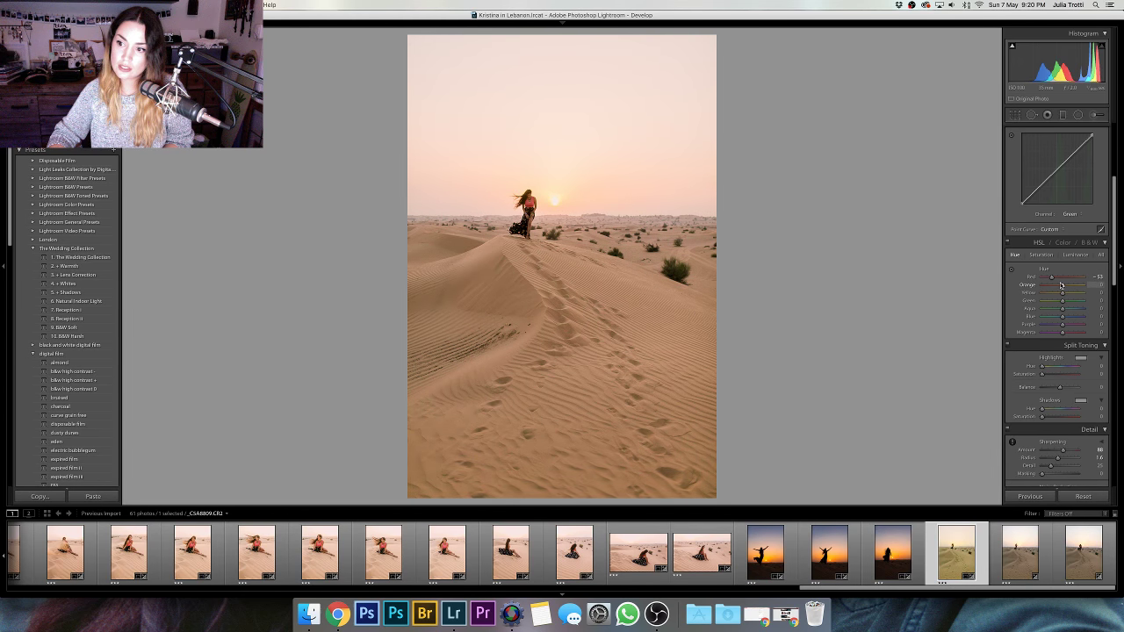
drag(1062, 293, 1053, 295)
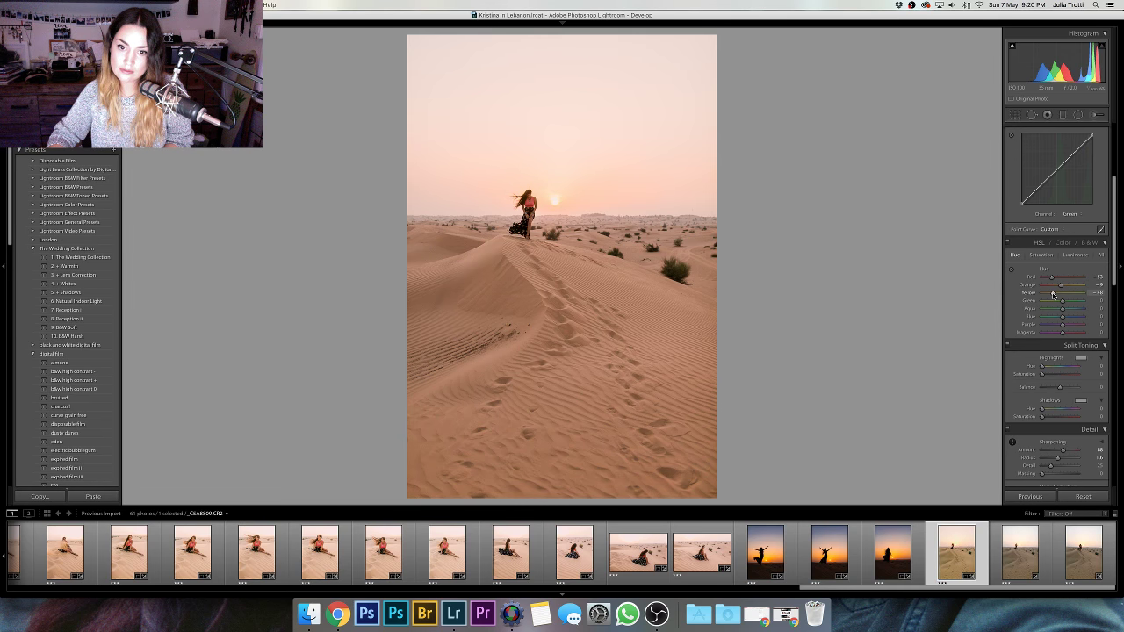
- Raise the luminance of orange to +36 and yellow to +57, reduce exposure to +0.90, and inspect the woman up close
click(1074, 255)
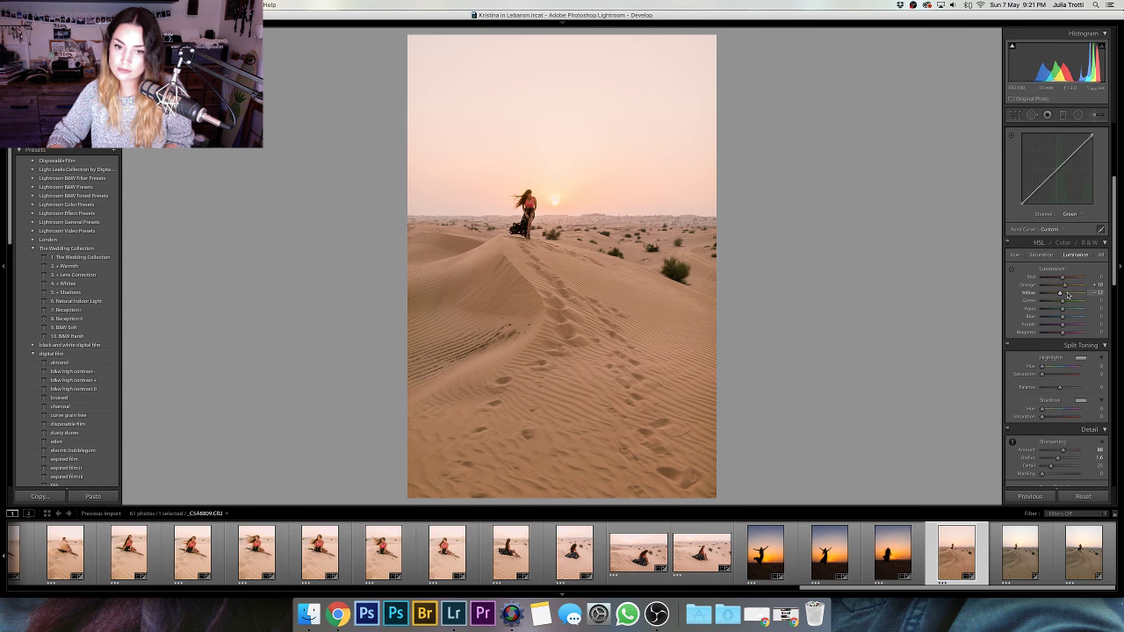
drag(1068, 295, 1071, 288)
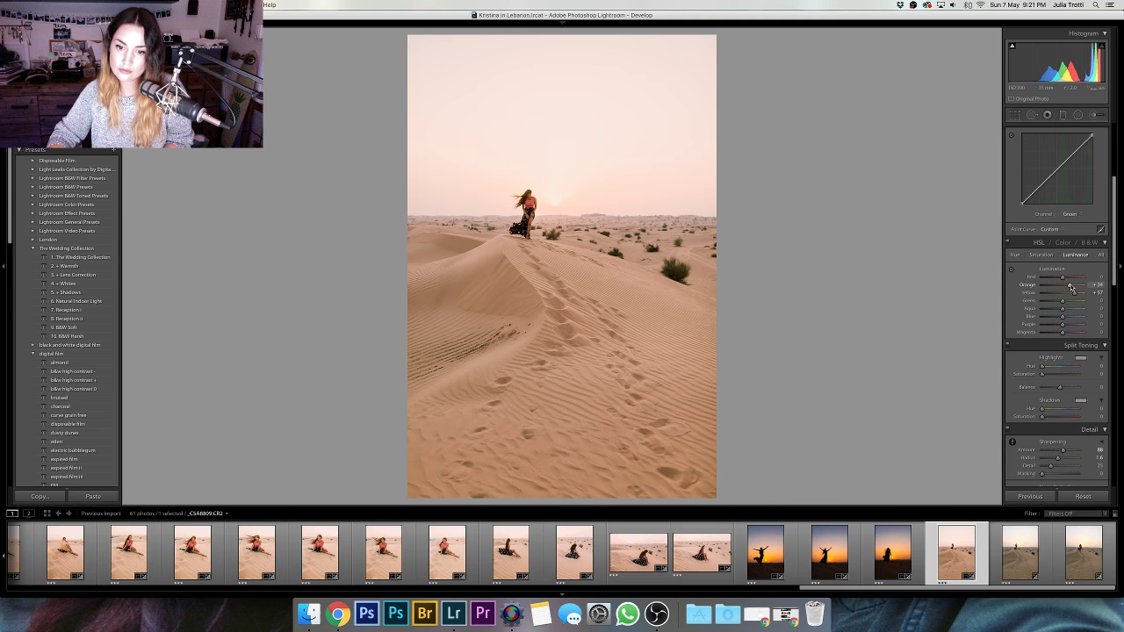
scroll(1072, 288, up, 5)
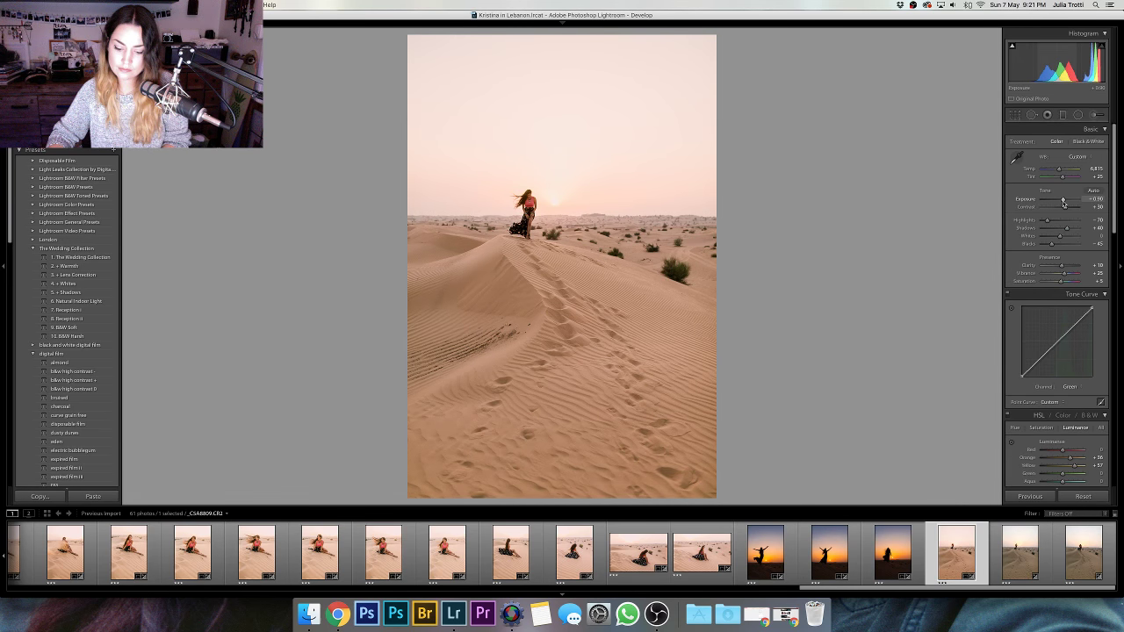
click(518, 239)
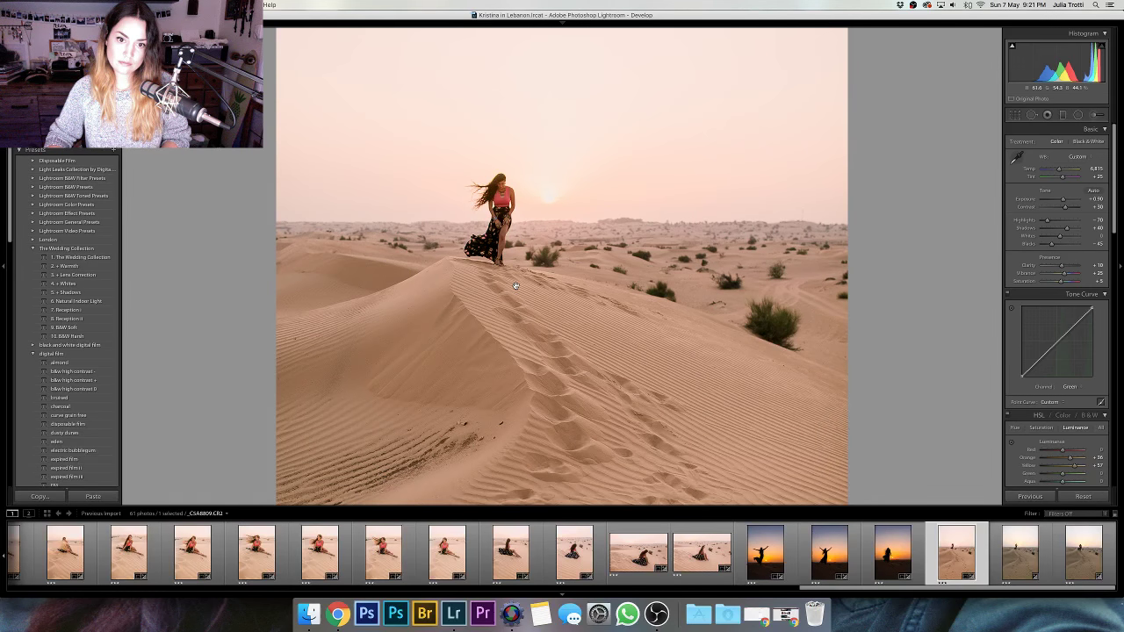
click(516, 286)
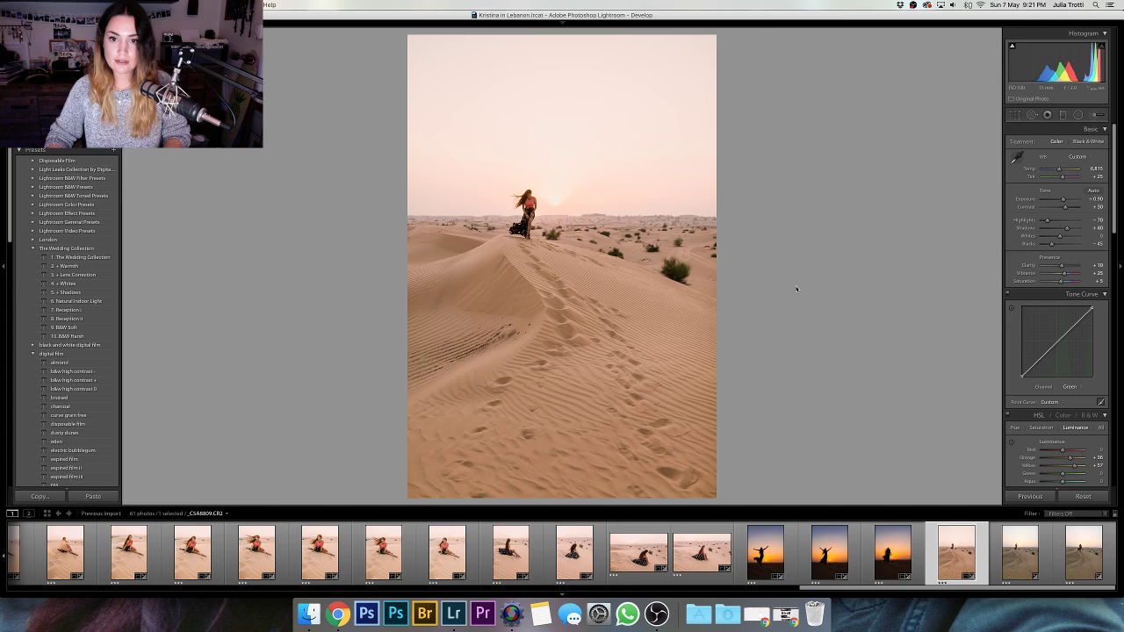
- Set the first dune photo's tint to +20 and synchronize its settings, excluding crop, to the next two dune photos
click(1023, 562)
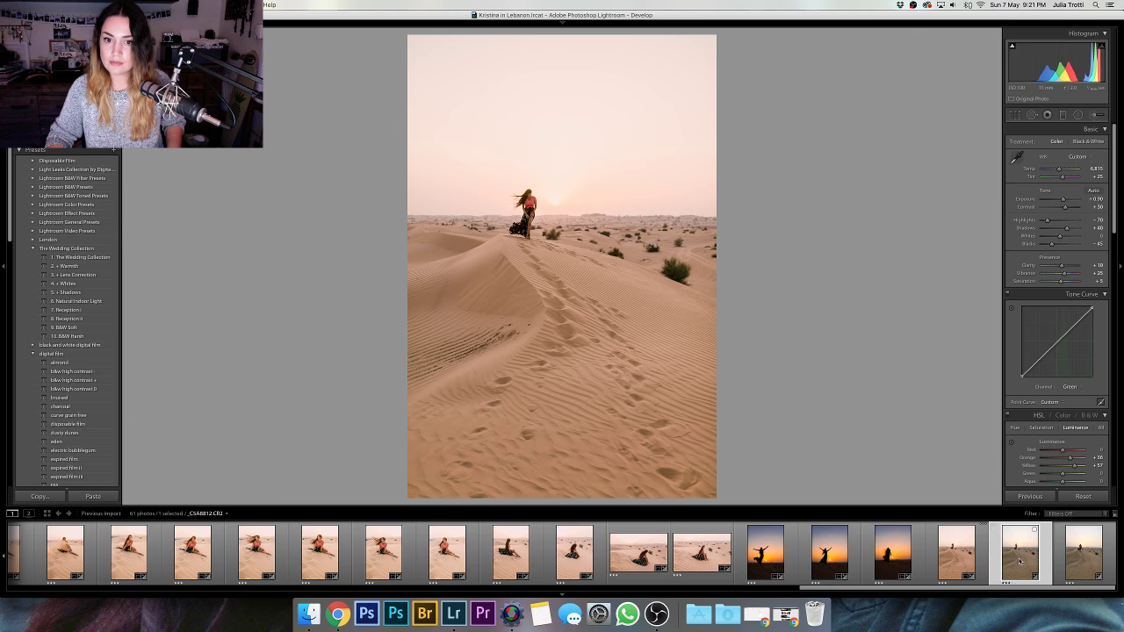
key(Left)
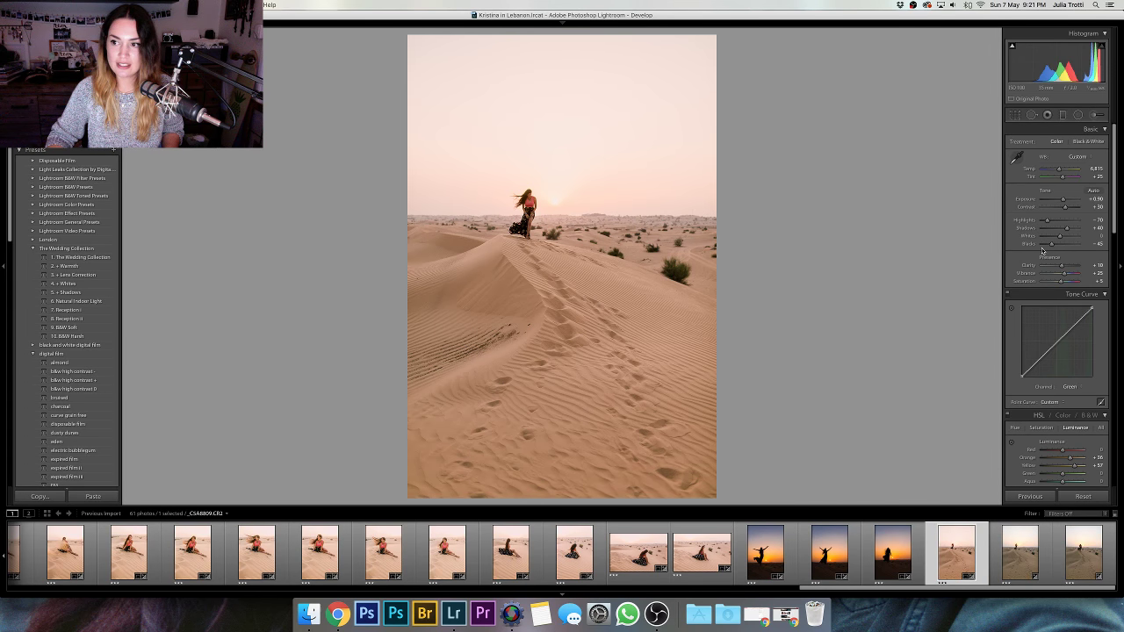
key(backslash)
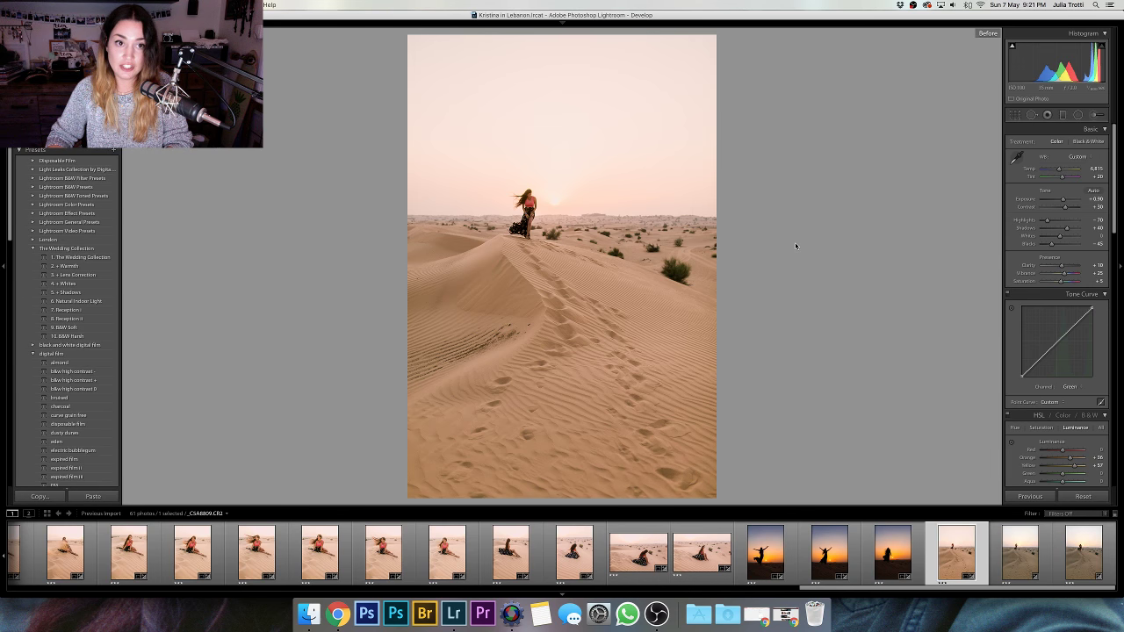
shift+click(1082, 552)
key(super+shift+s)
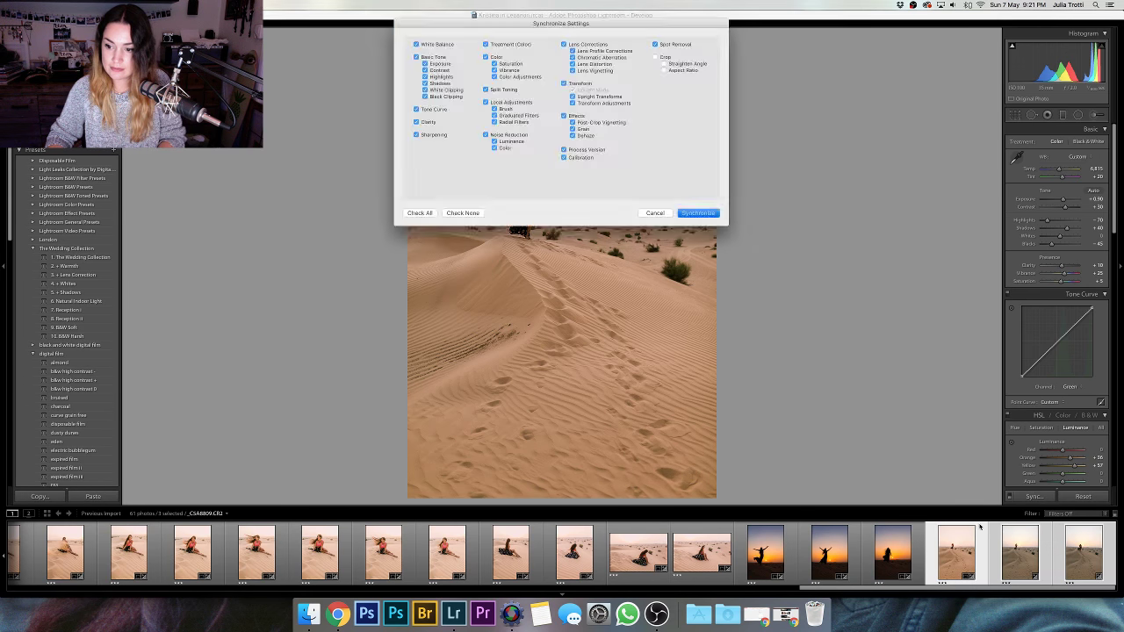
key(Return)
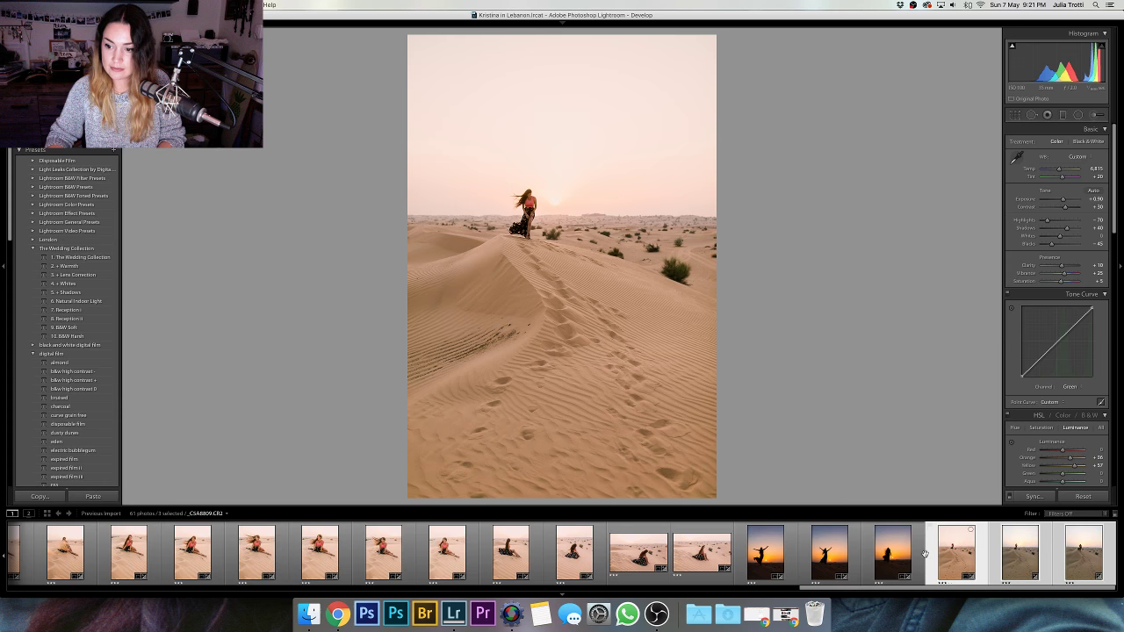
- Straighten the third dune photo's horizon to an angle of -1.73, tighten the crop, and apply it
key(Right)
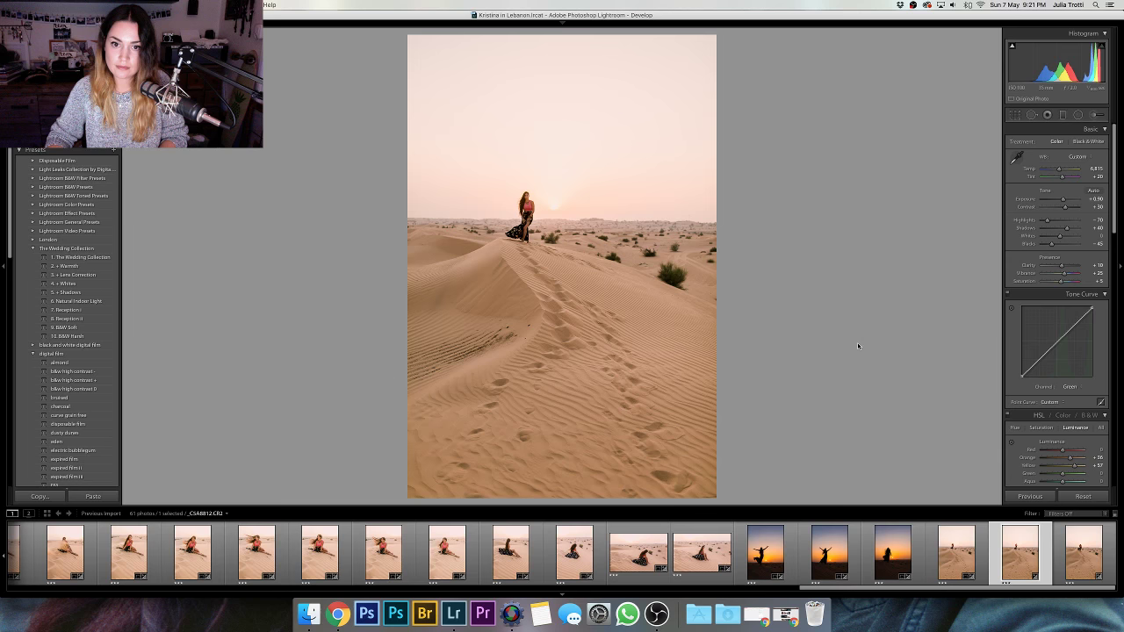
key(Right)
key(r)
drag(814, 268, 816, 265)
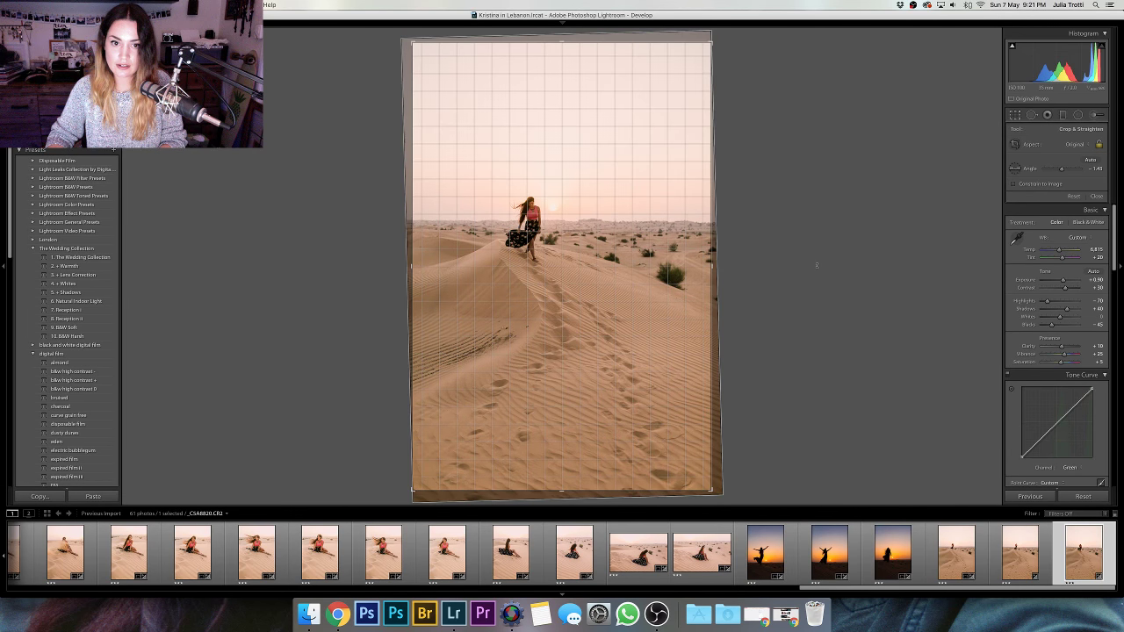
key(r)
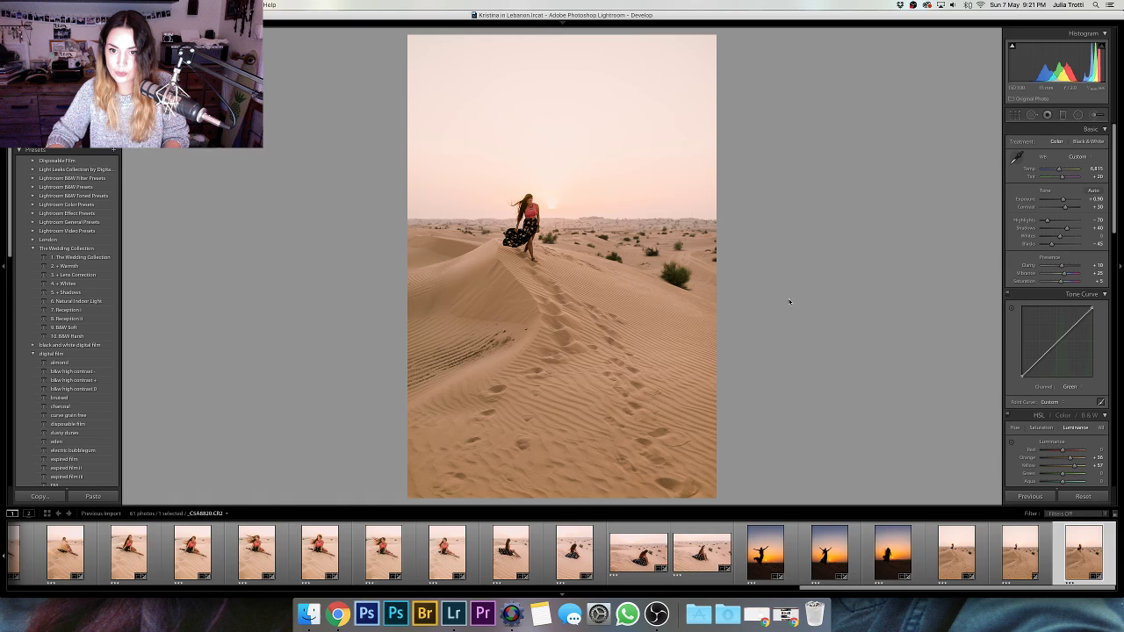
key(r)
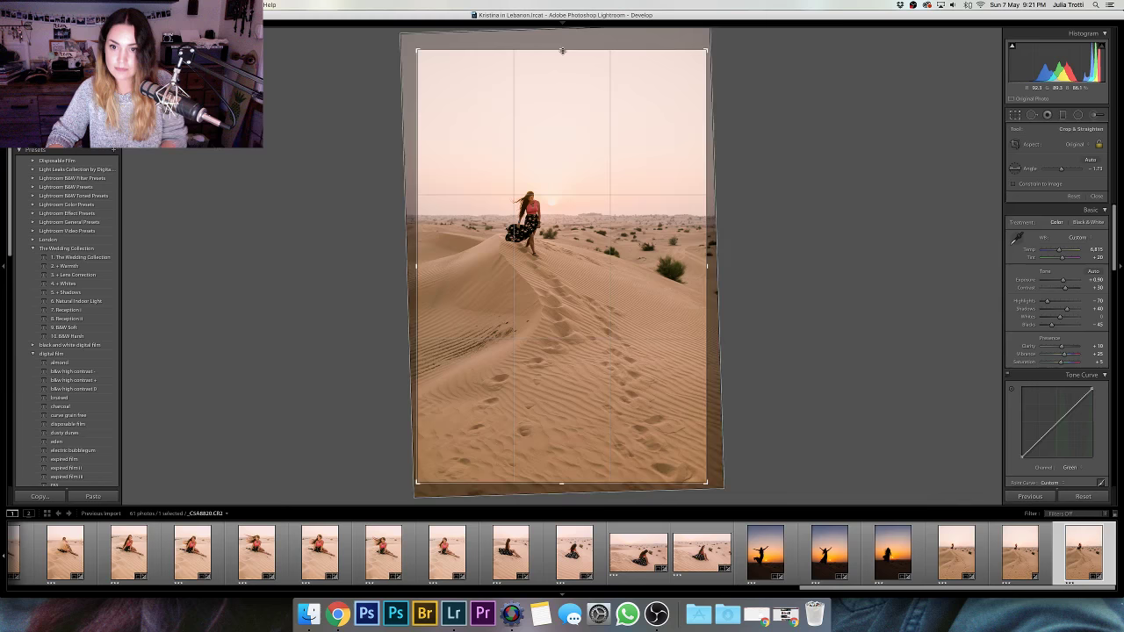
key(Return)
- Straighten the second dune photo's horizon to an angle of -0.77, tighten the crop slightly, and apply it
key(Left)
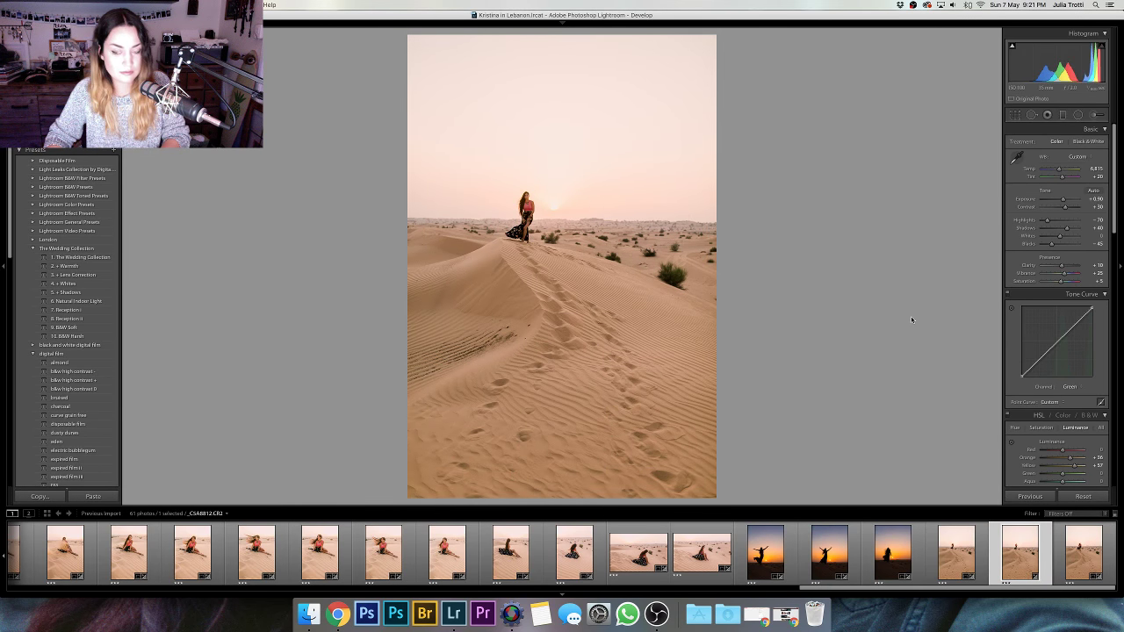
key(r)
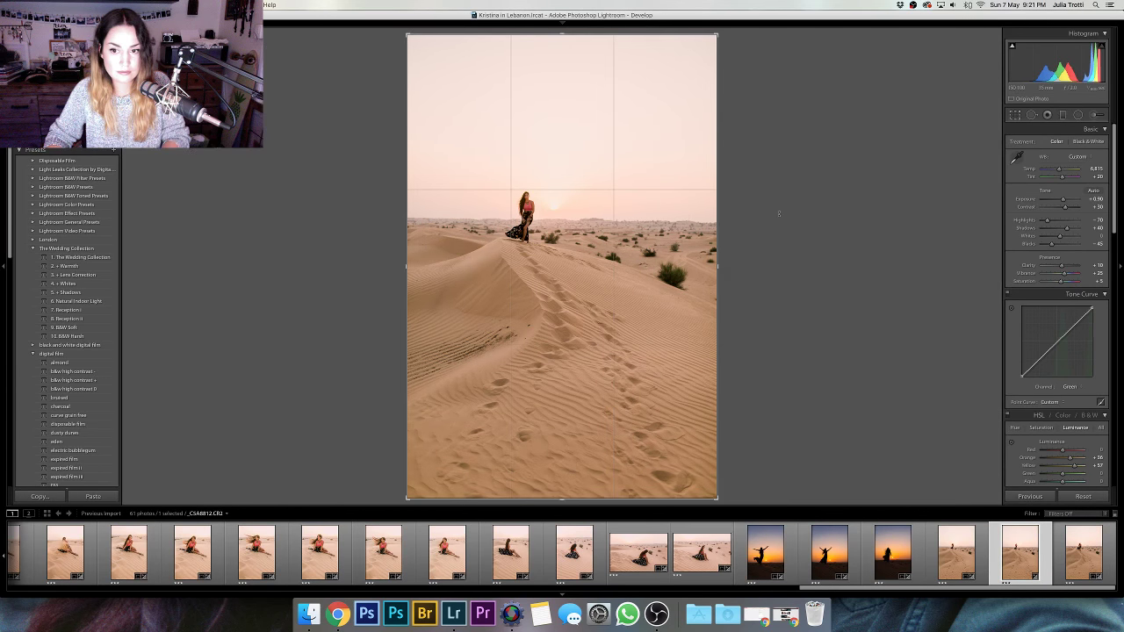
drag(778, 213, 772, 195)
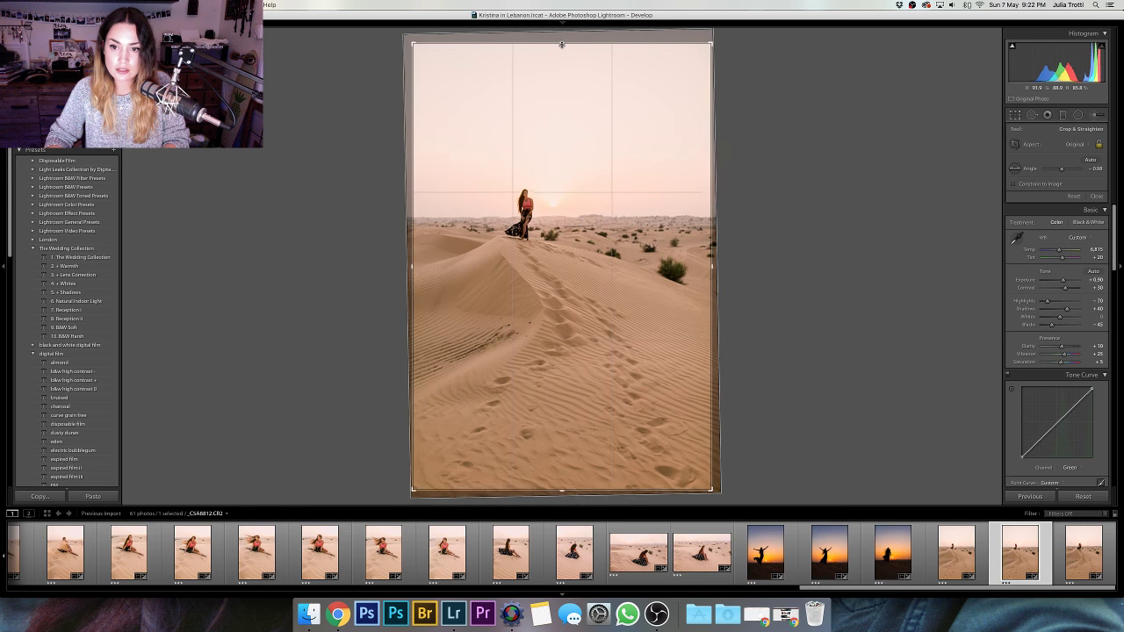
drag(562, 45, 561, 45)
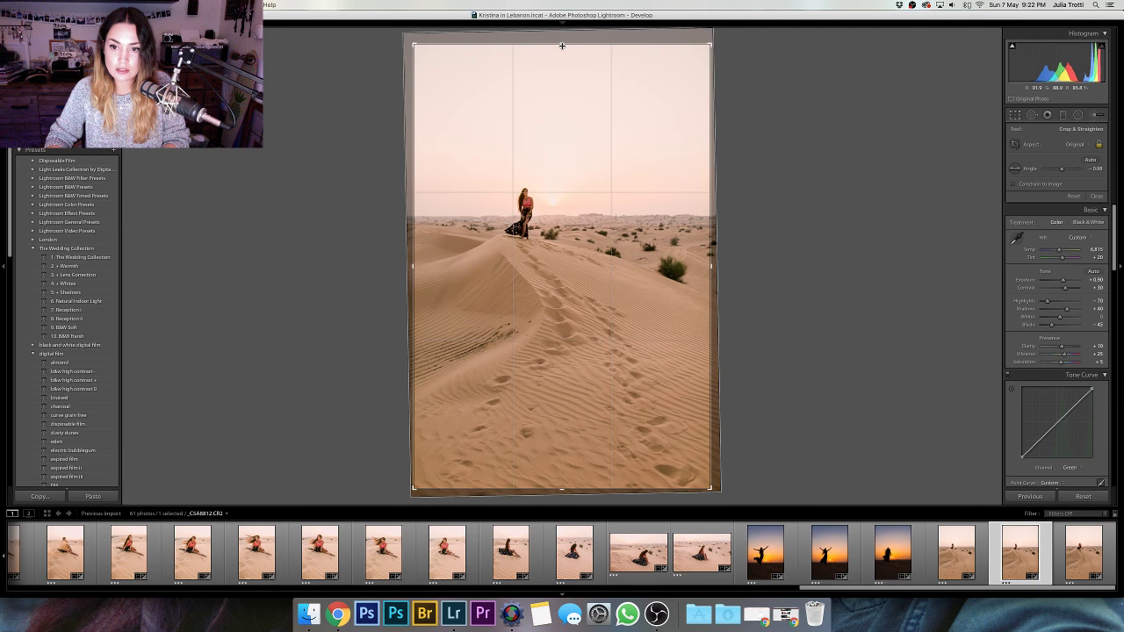
drag(812, 140, 826, 119)
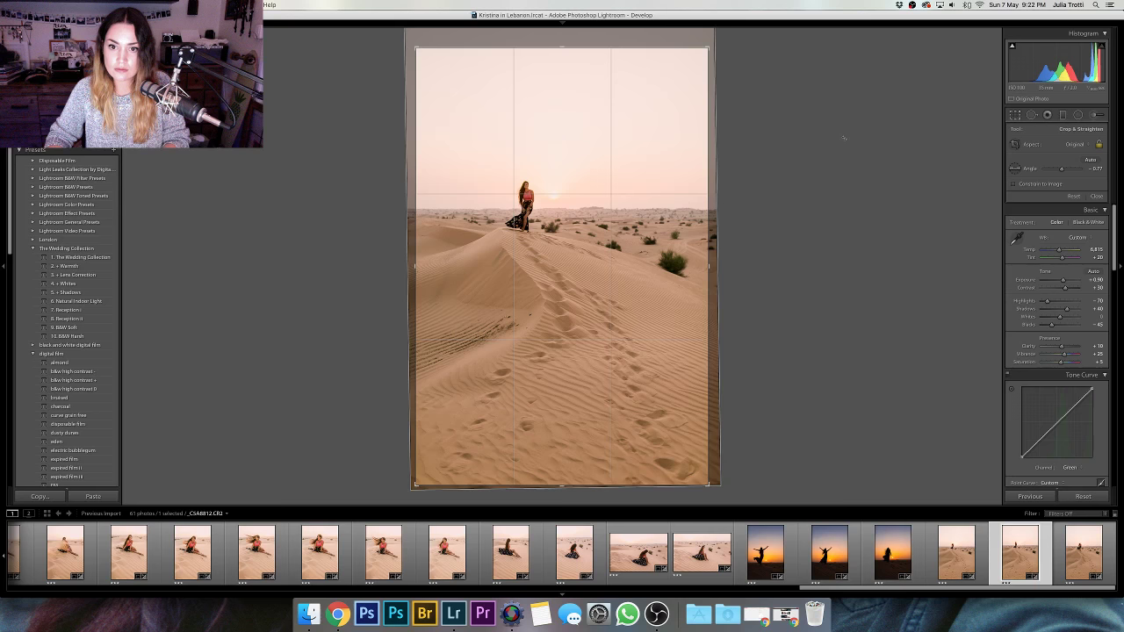
key(Return)
- Straighten the horizon of the silhouette with lowered arms to an angle of 1.81 and apply the crop
key(Left)
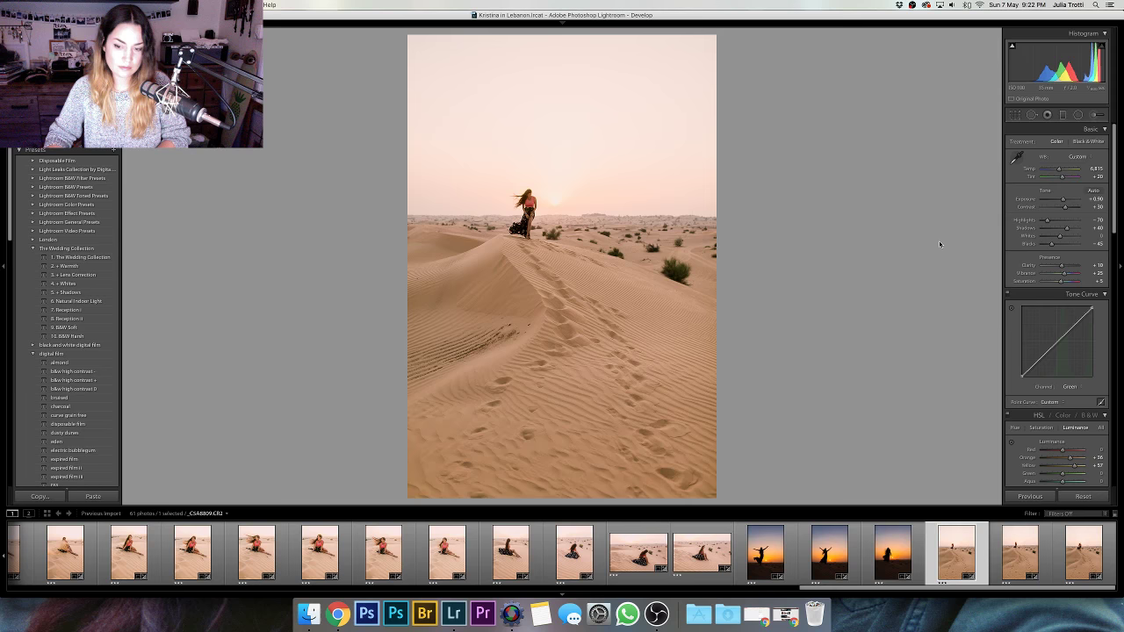
key(Left)
key(r)
drag(778, 186, 777, 186)
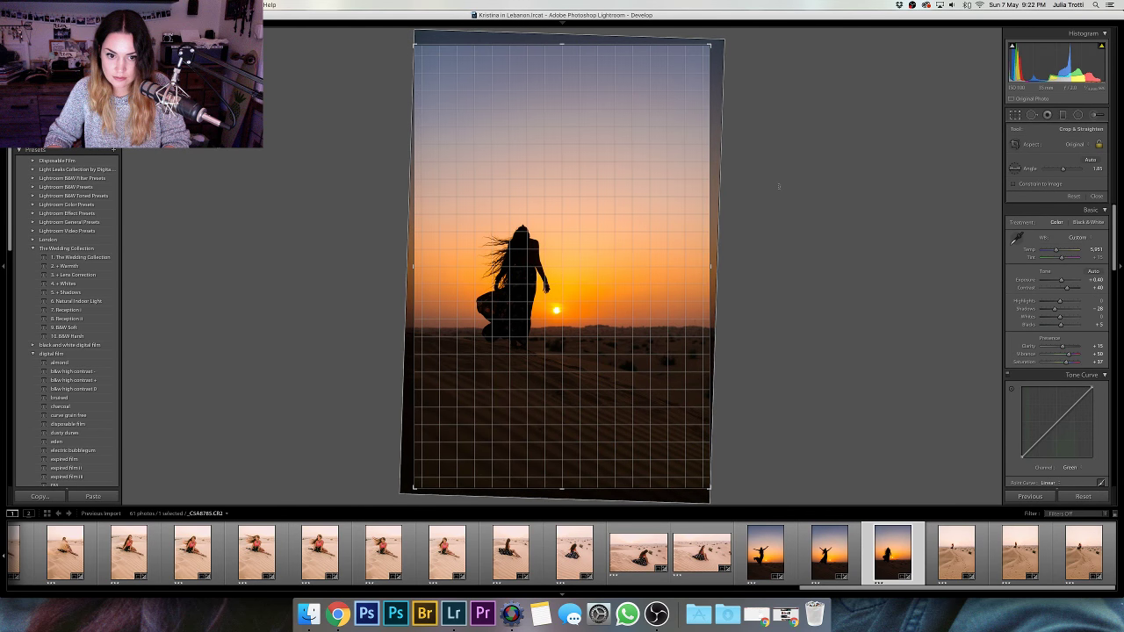
key(Return)
- Review the other two silhouette photos and the first dune photo, and browse the whole series for consistency
key(Left)
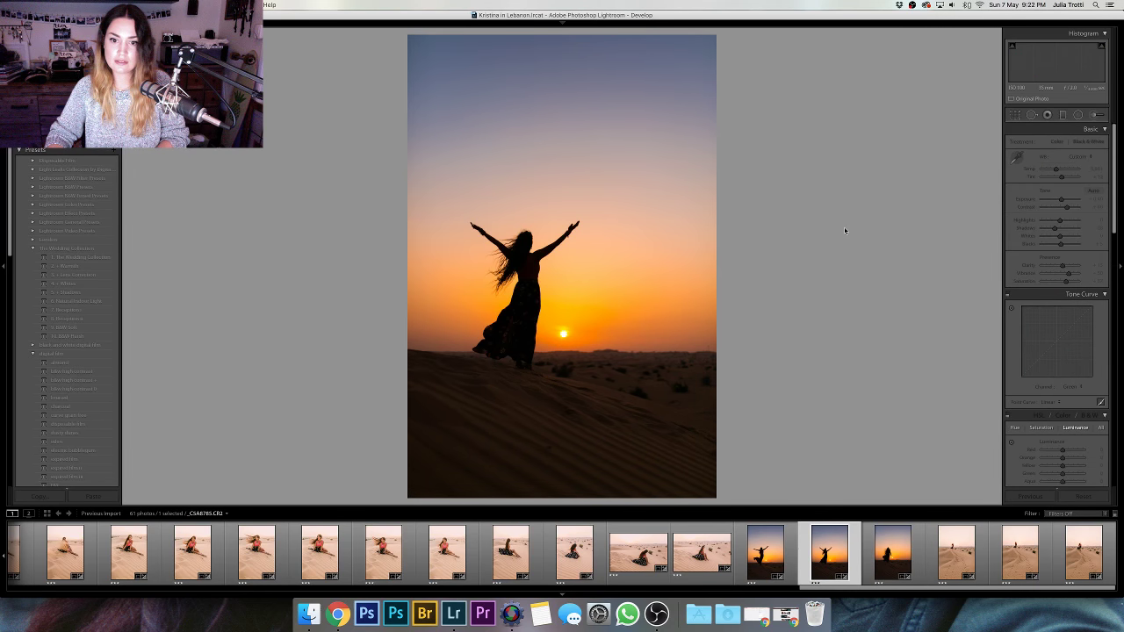
key(Left)
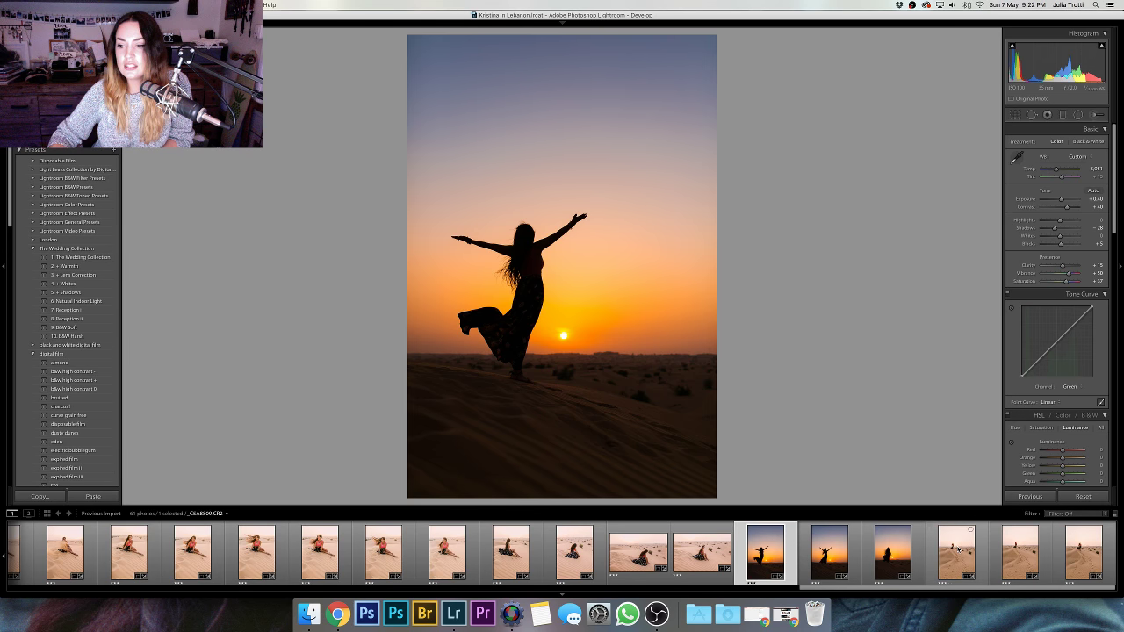
scroll(958, 550, right, 2)
scroll(957, 549, left, 4)
scroll(948, 547, right, 3)
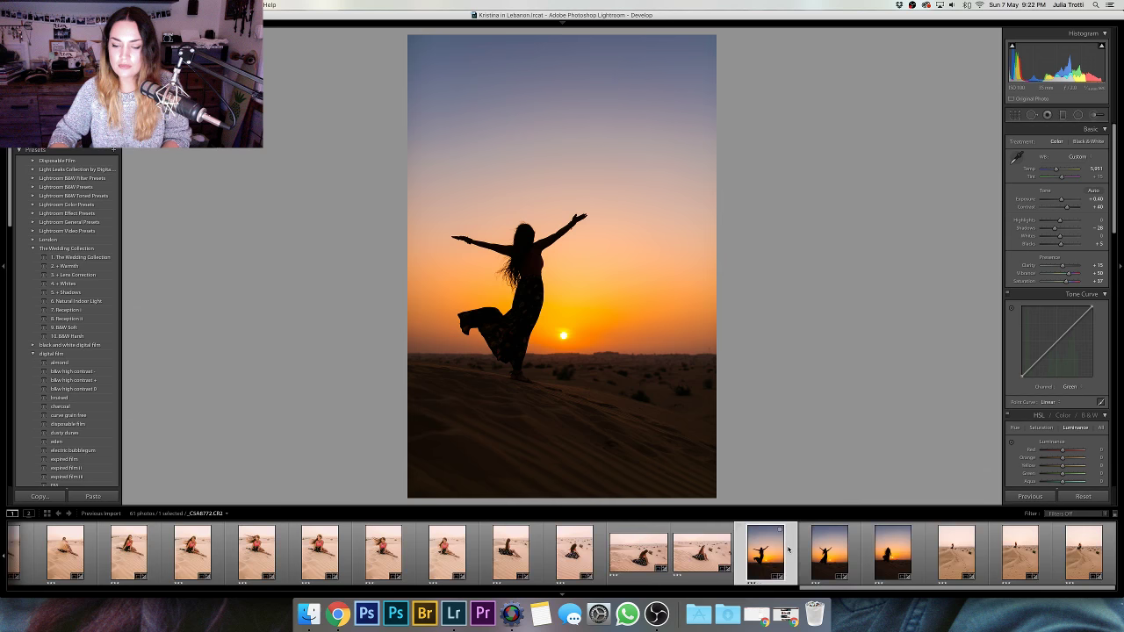
scroll(788, 550, left, 5)
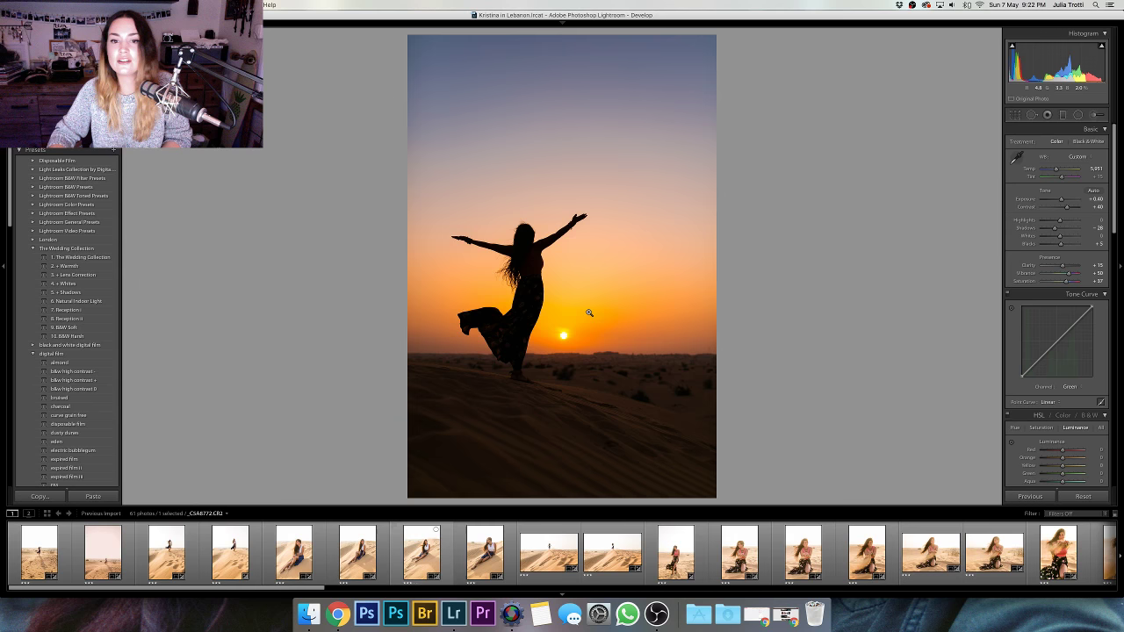
scroll(952, 553, right, 5)
click(956, 551)
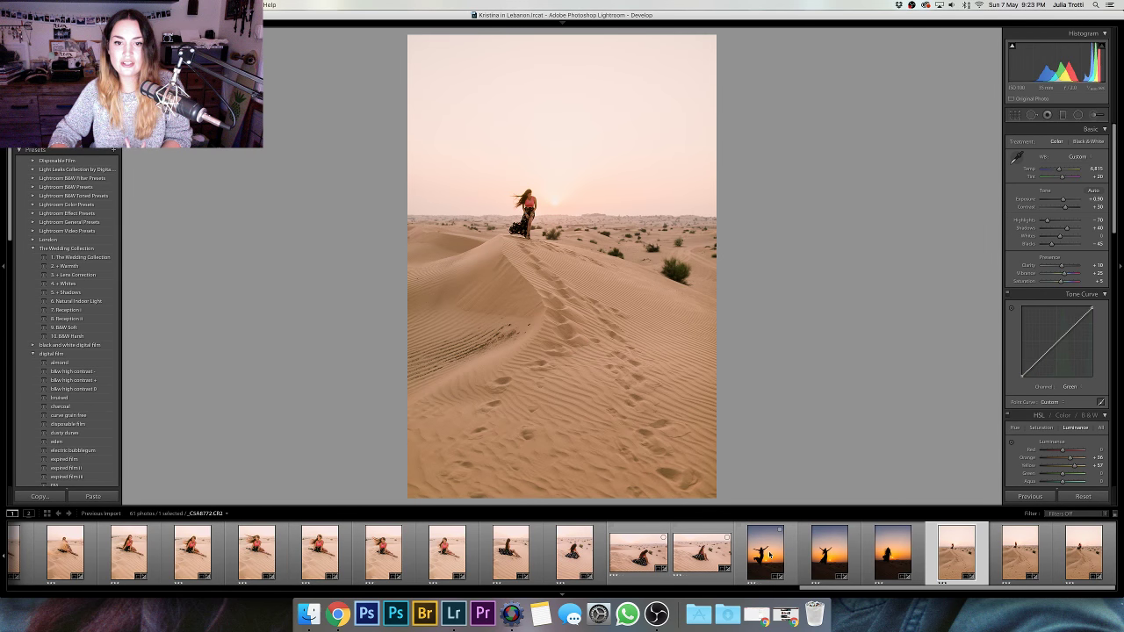
scroll(770, 554, right, 5)
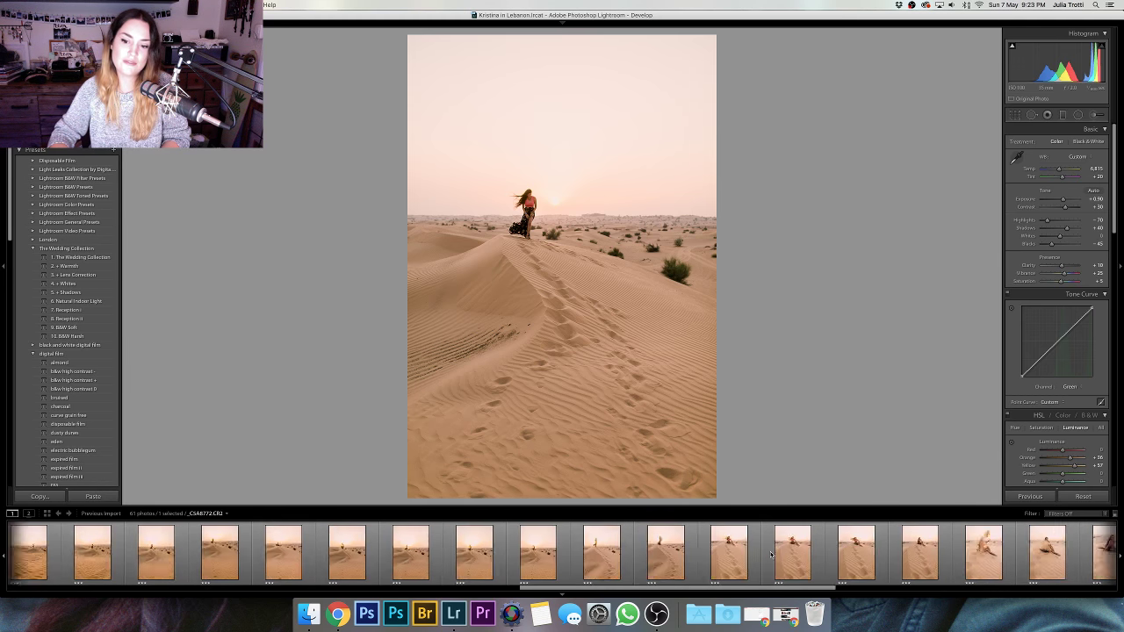
scroll(770, 553, right, 1)
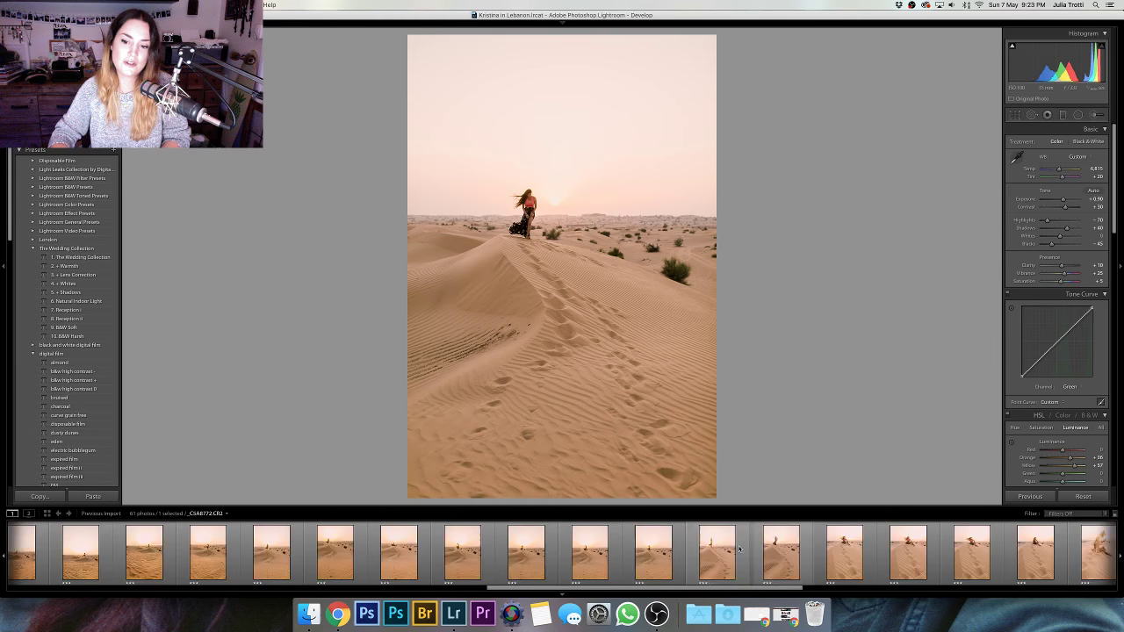
scroll(739, 549, right, 5)
- Lower the green tone curve's white point to 98.4 % on the first photo of the series and check the curve's effect
click(40, 553)
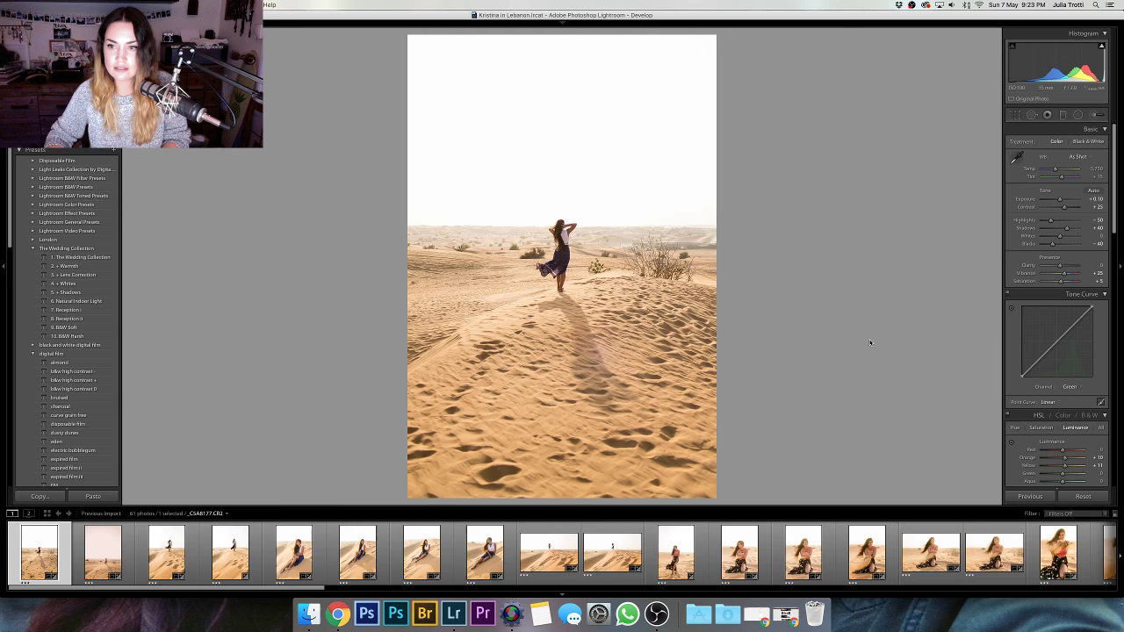
scroll(1054, 334, down, 1)
drag(1091, 299, 1092, 301)
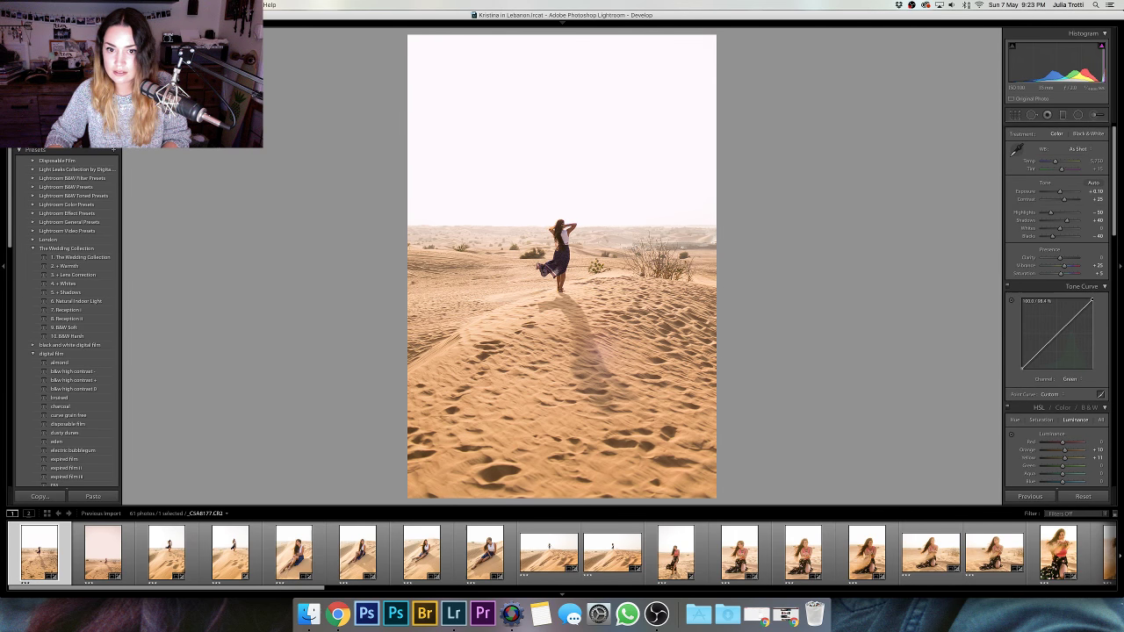
click(1008, 291)
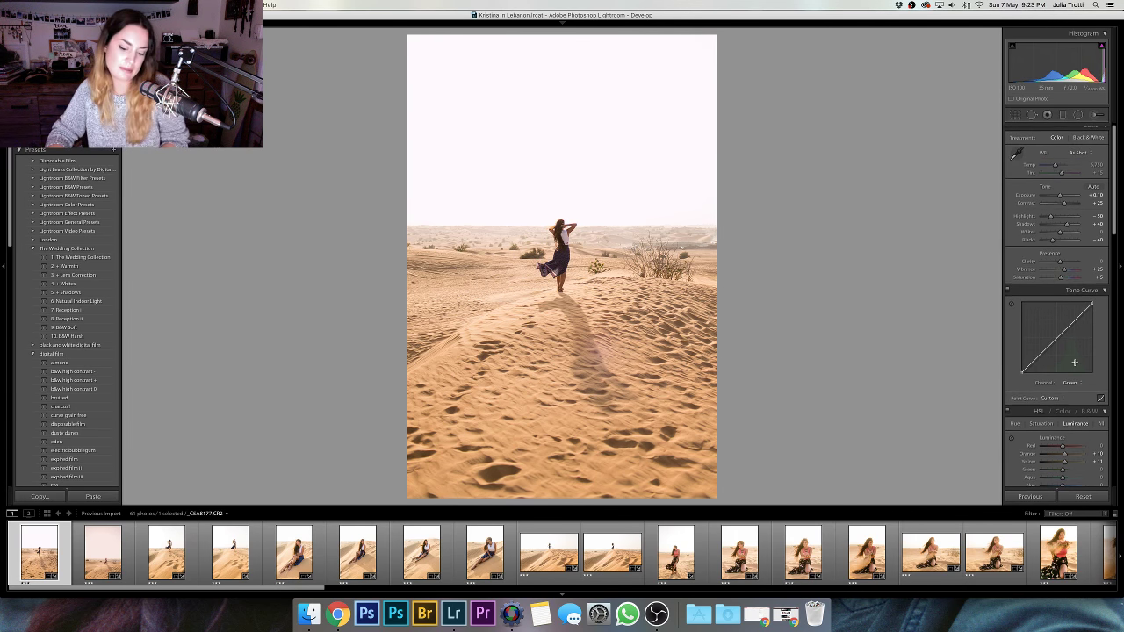
click(1009, 291)
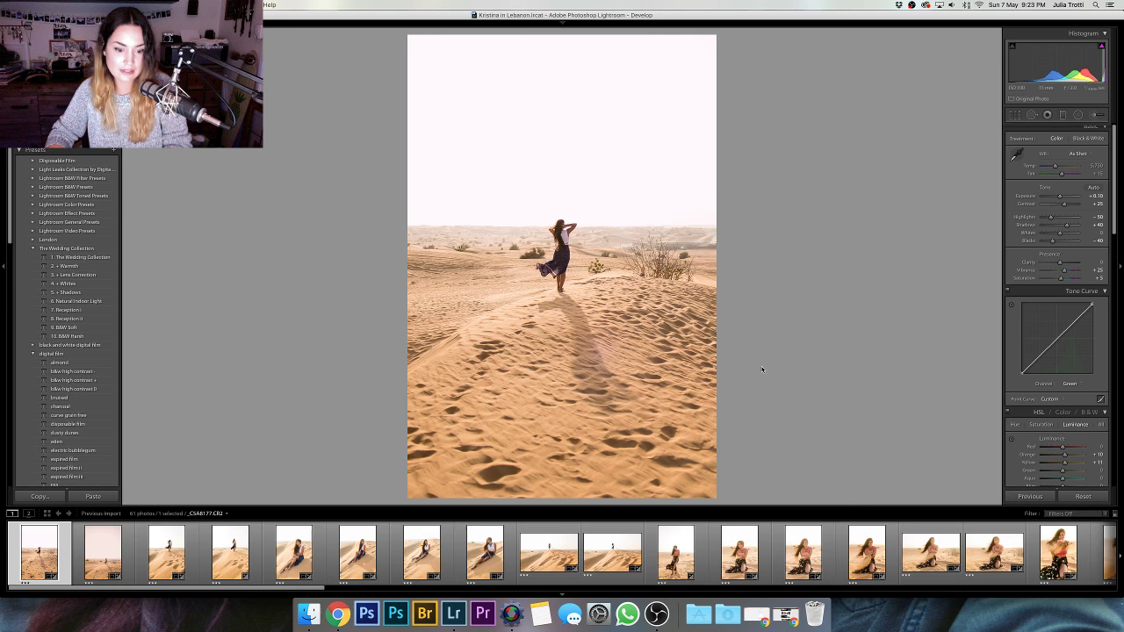
- Check the first photo's crop framing around the woman against the full image and close the crop view
key(r)
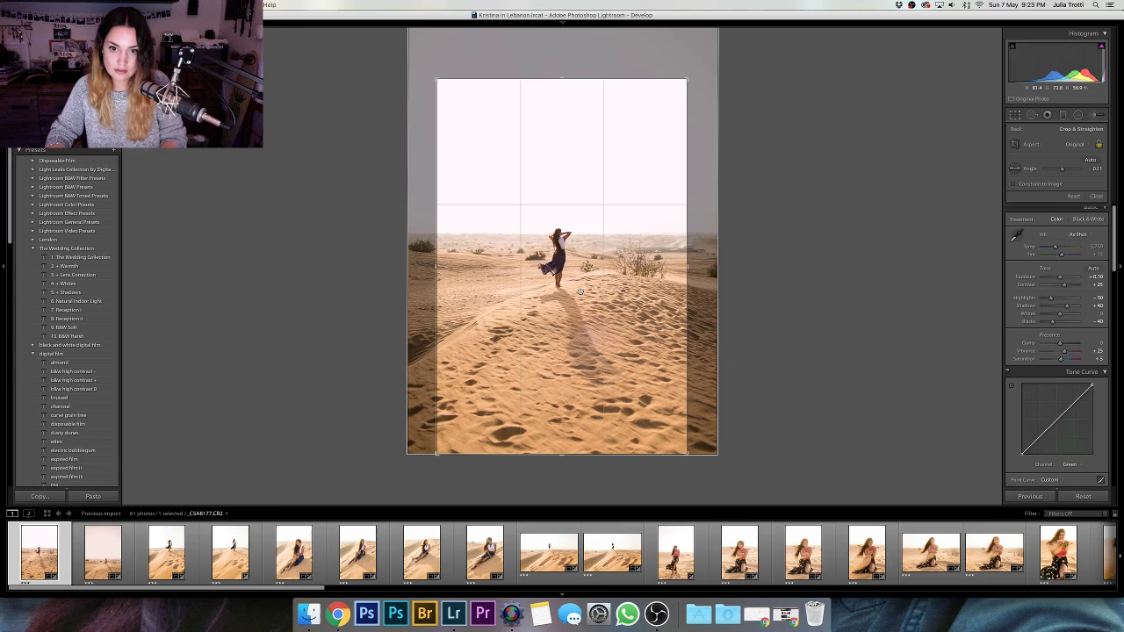
key(r)
key(r)
key(r)
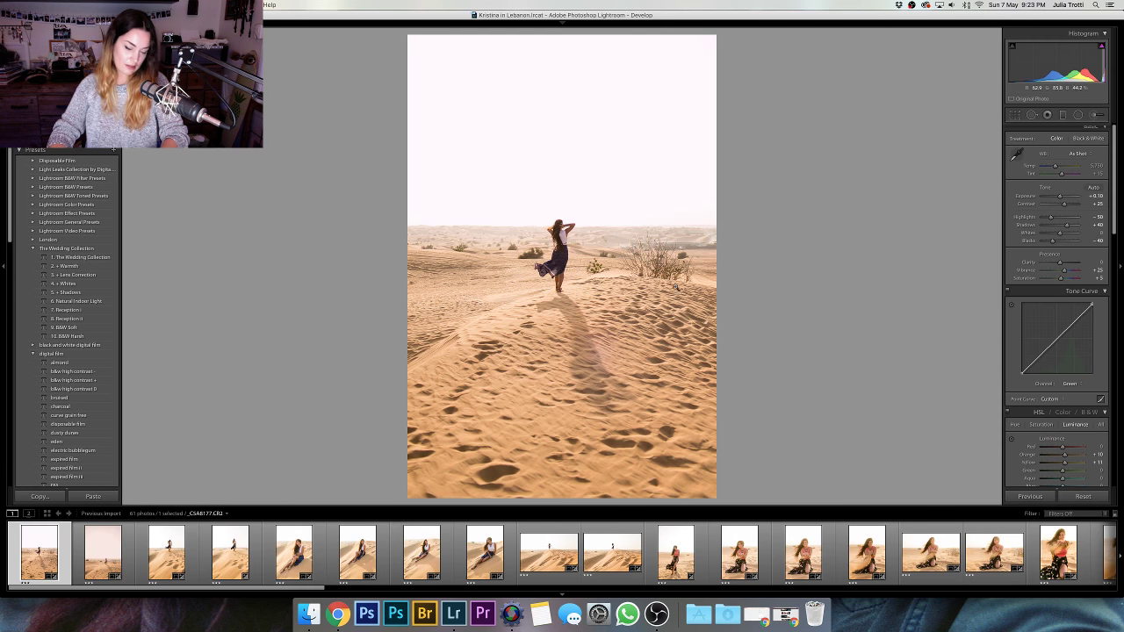
key(r)
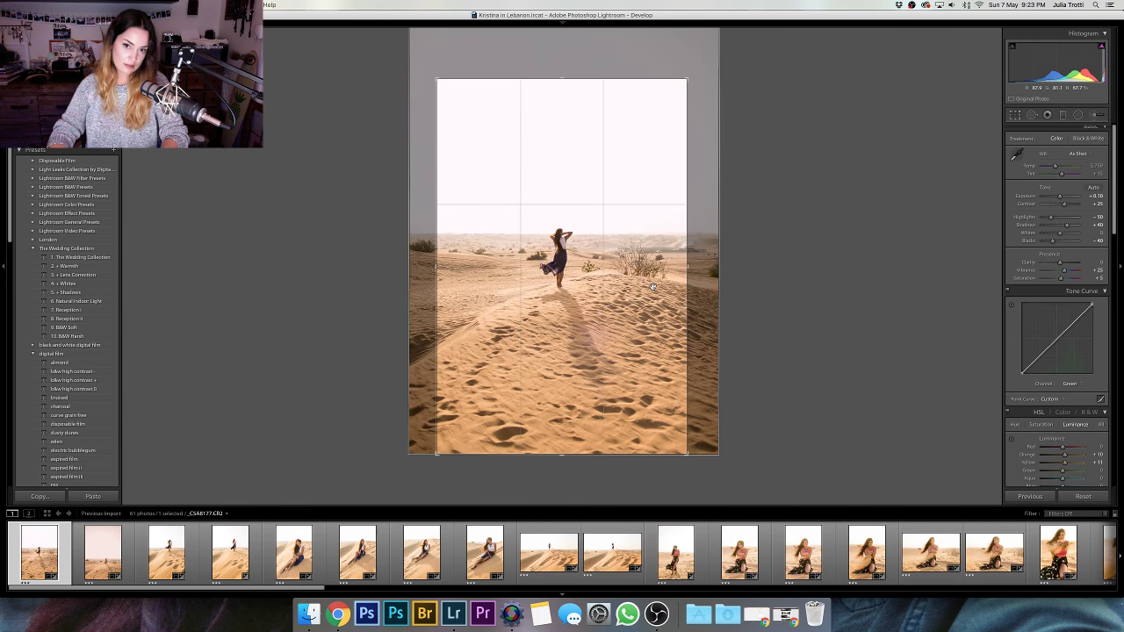
key(Return)
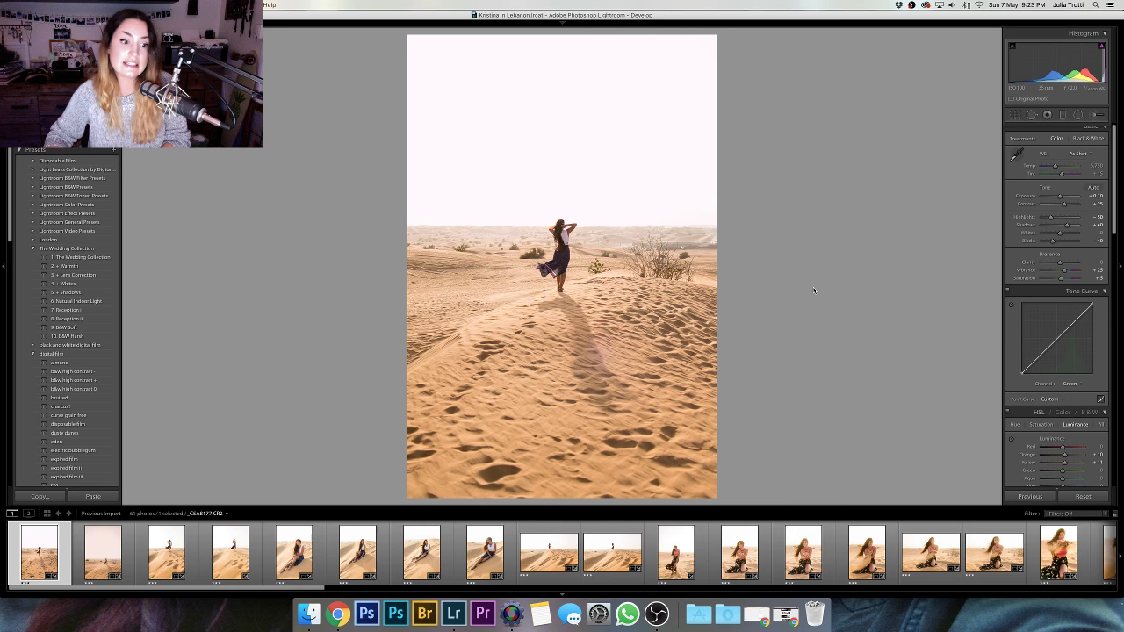
- Examine the following photos and compare exposure and colour between the two shots of the woman standing on the dune ridge
key(Right)
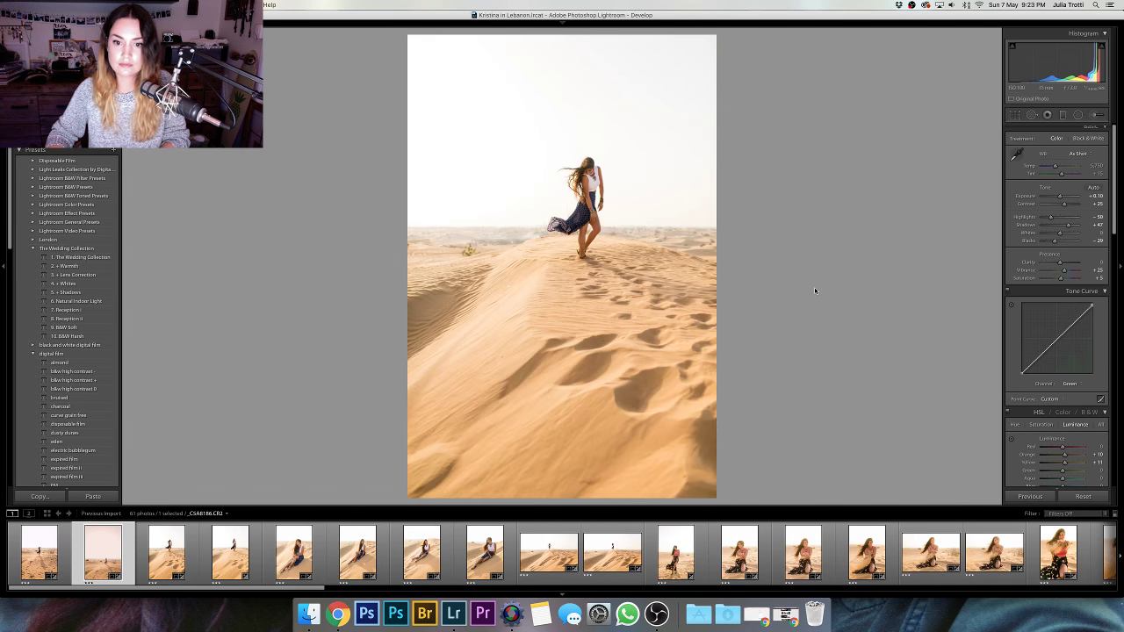
key(Right)
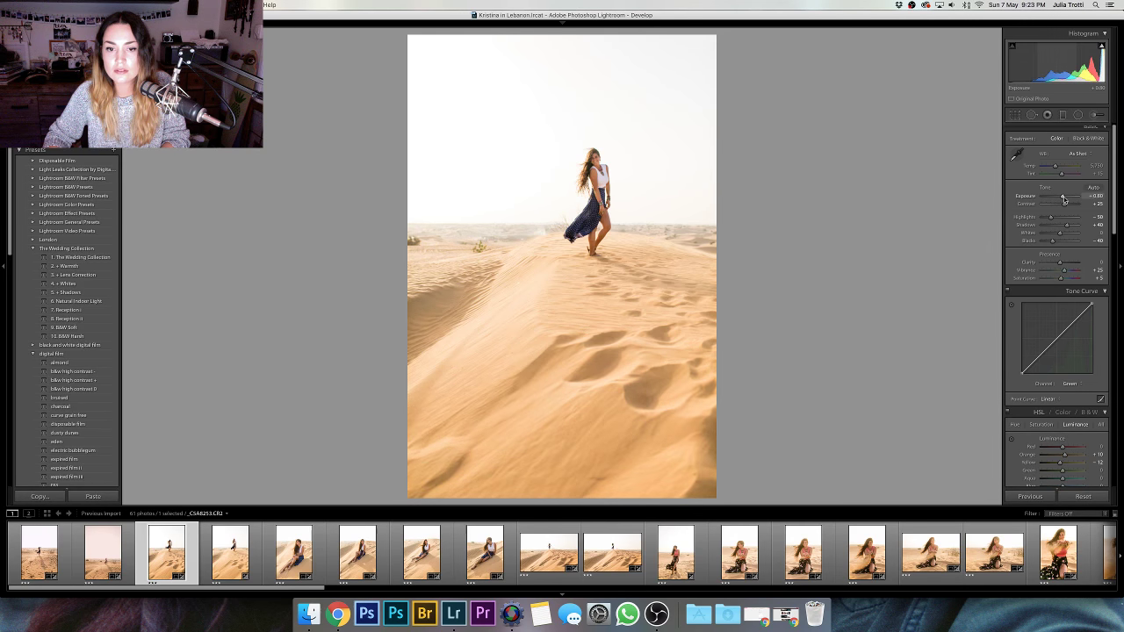
key(Right)
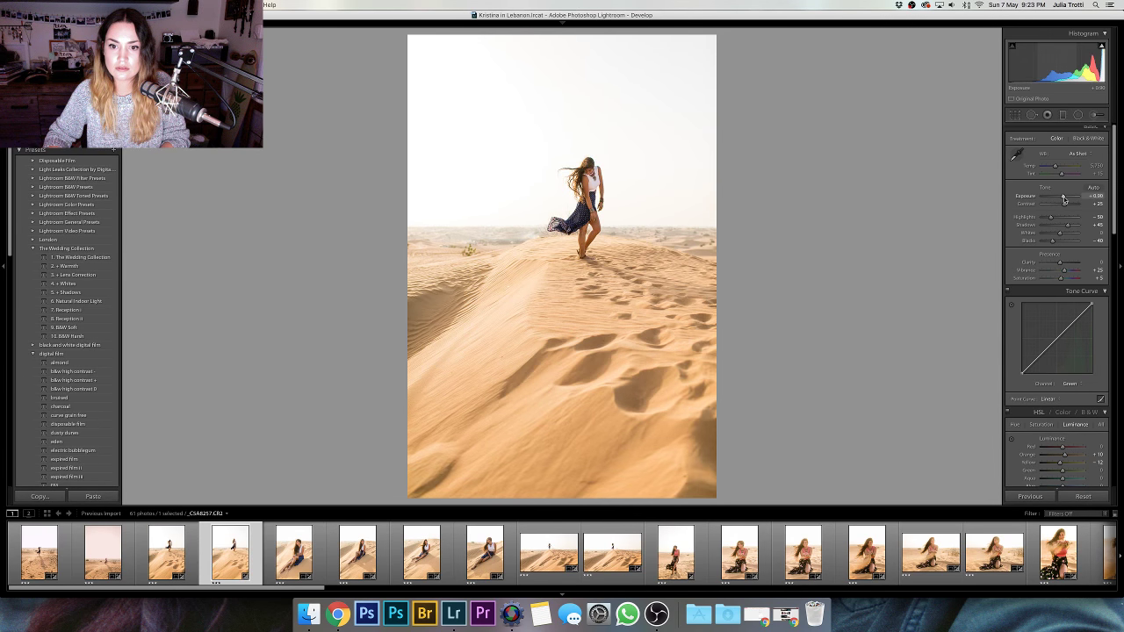
key(Left)
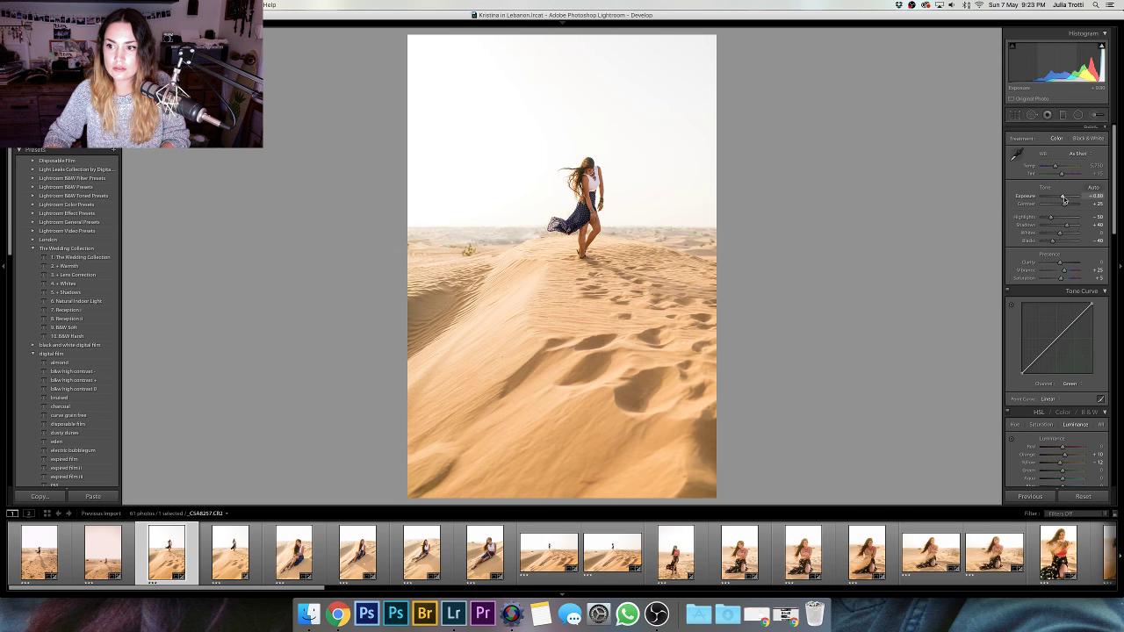
key(Right)
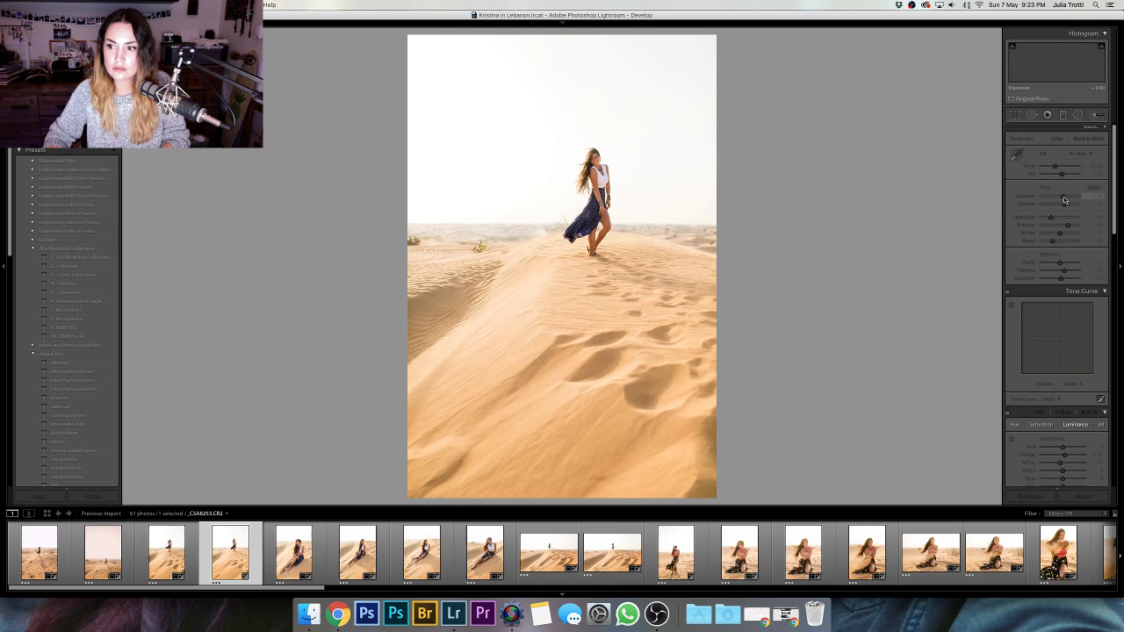
key(Right)
key(Left)
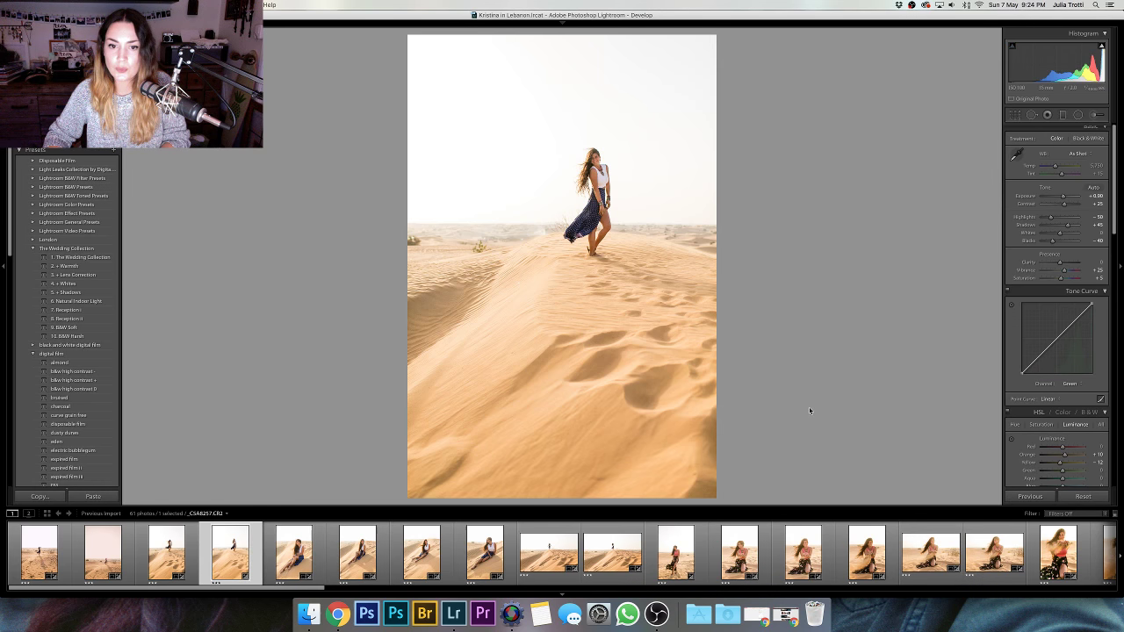
key(Left)
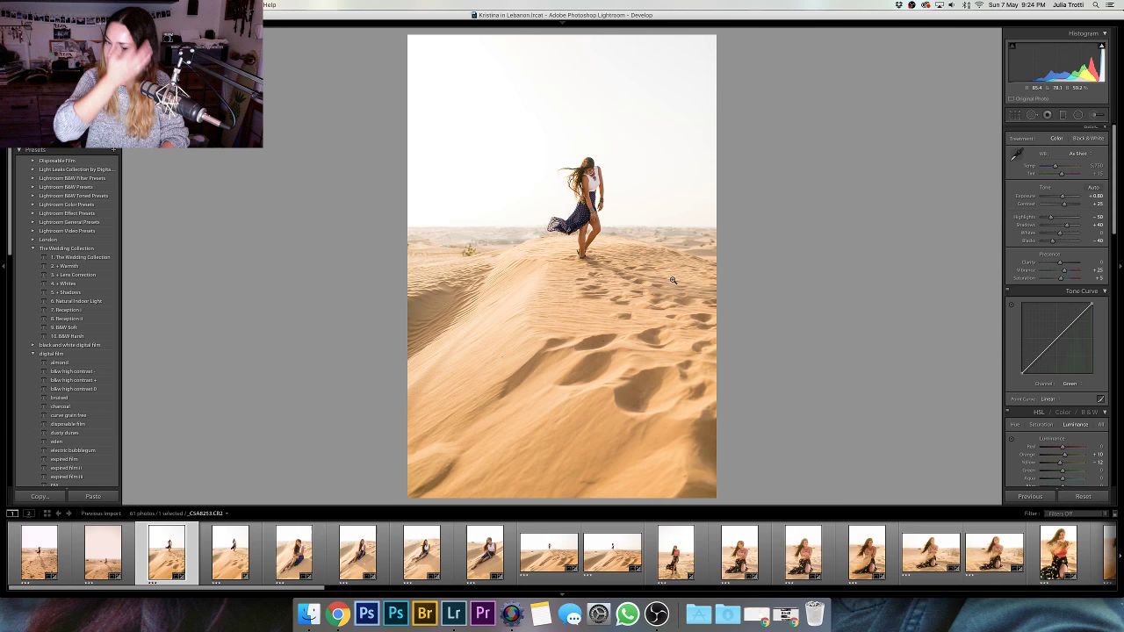
- Switch the tone curve to the RGB channel and compare the two dune ridge photos again
click(1070, 383)
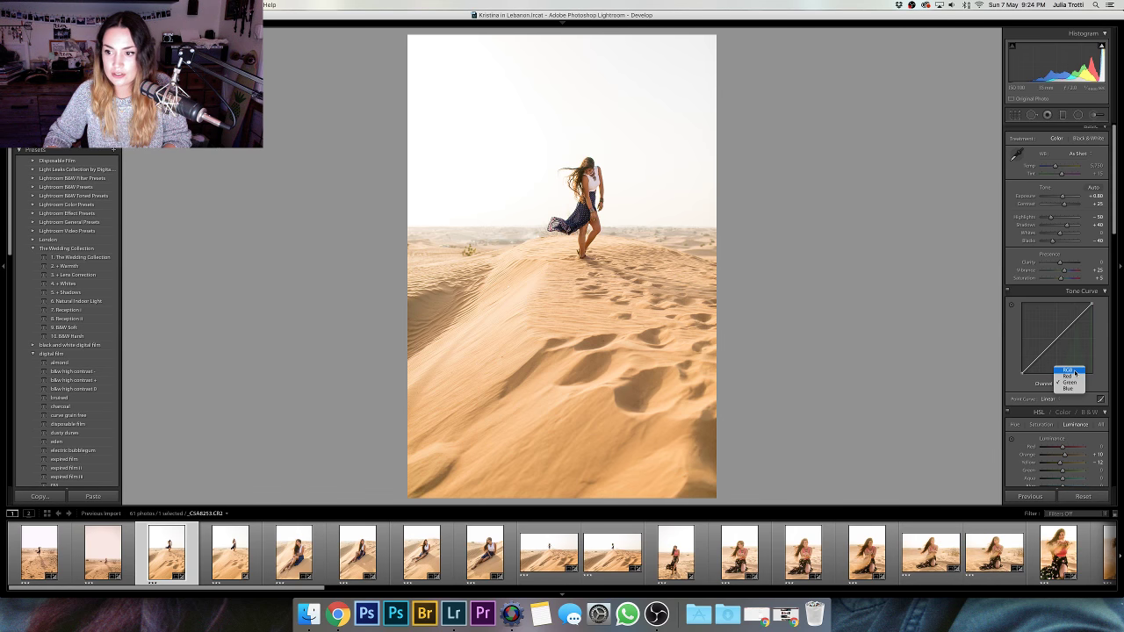
click(1070, 373)
key(Right)
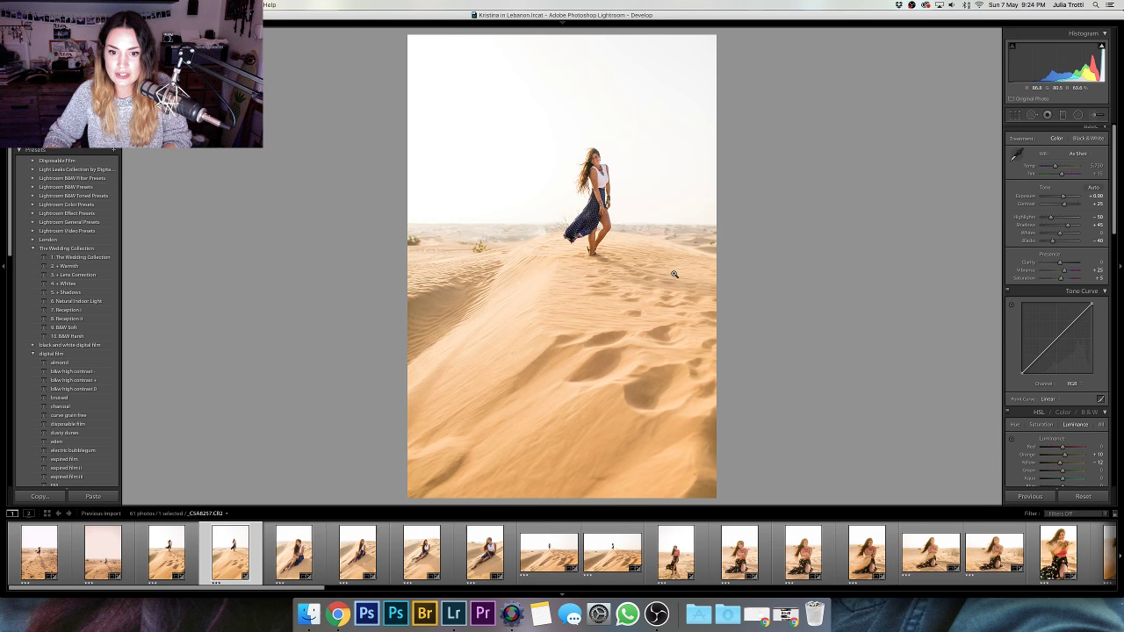
key(Left)
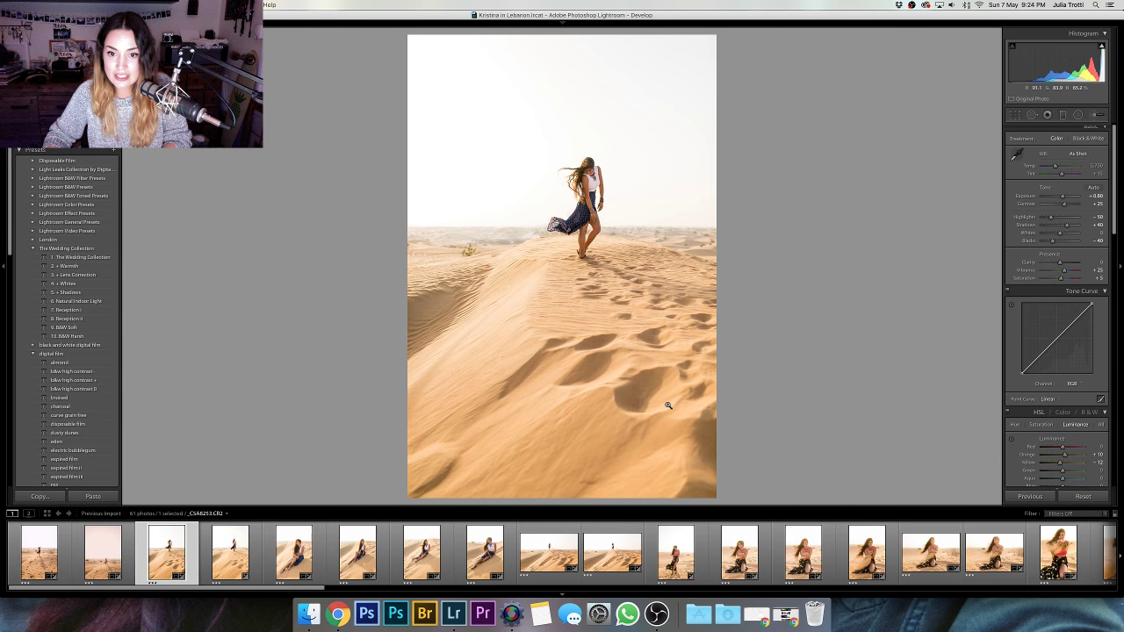
key(Right)
key(Left)
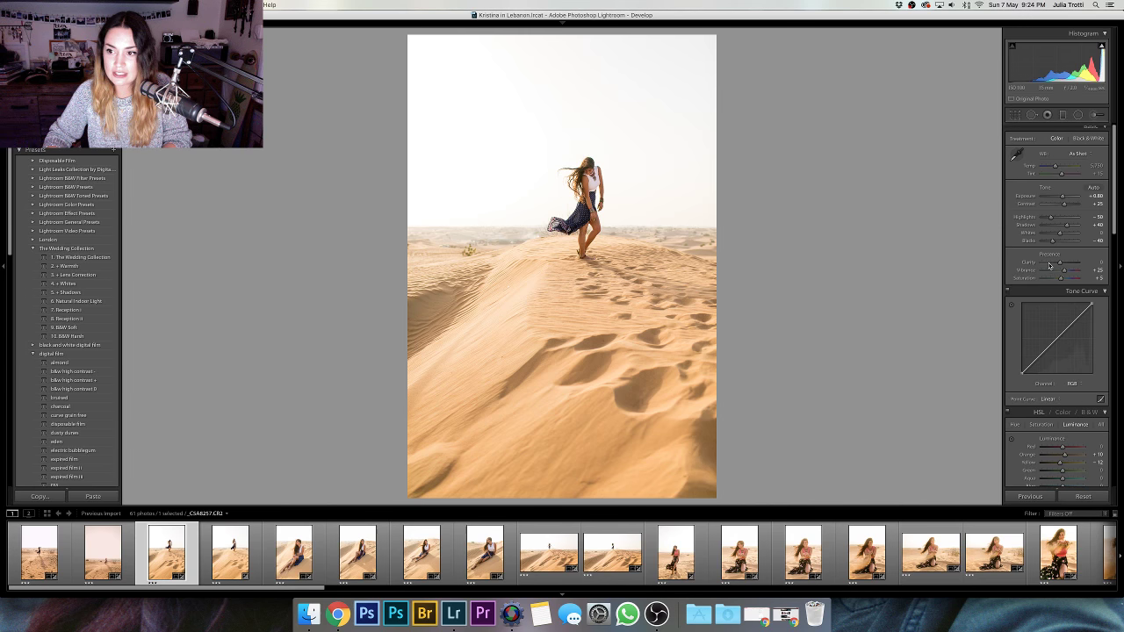
key(Right)
key(Left)
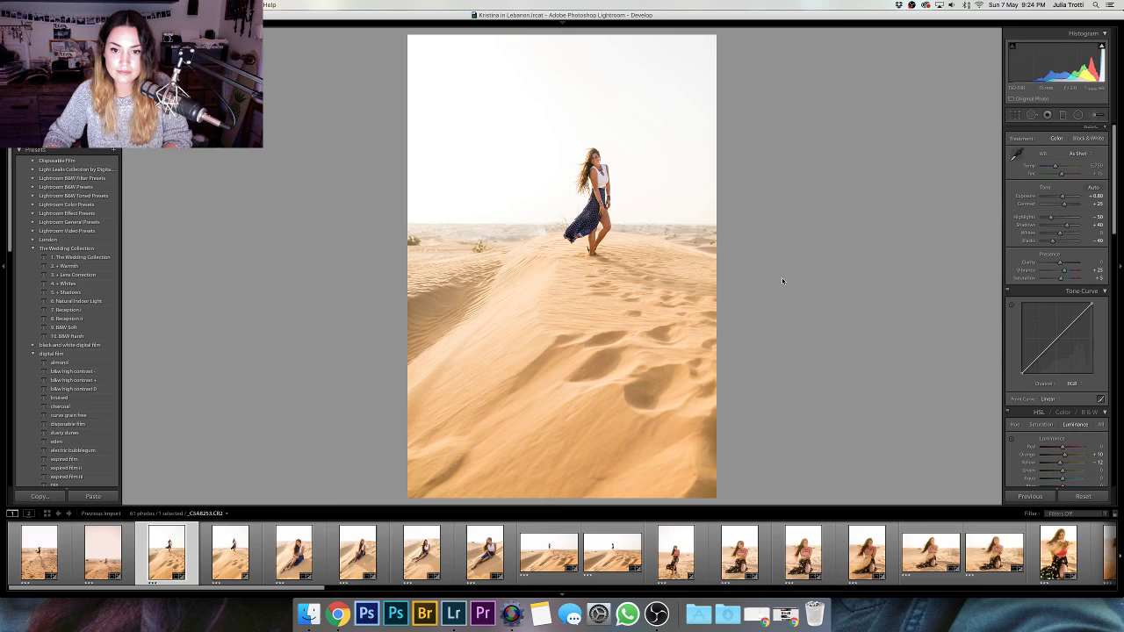
- Set the clarity to +5 on the first photo of the woman sitting on the sand in the blue skirt
key(Right)
key(Right)
drag(1058, 262, 1060, 265)
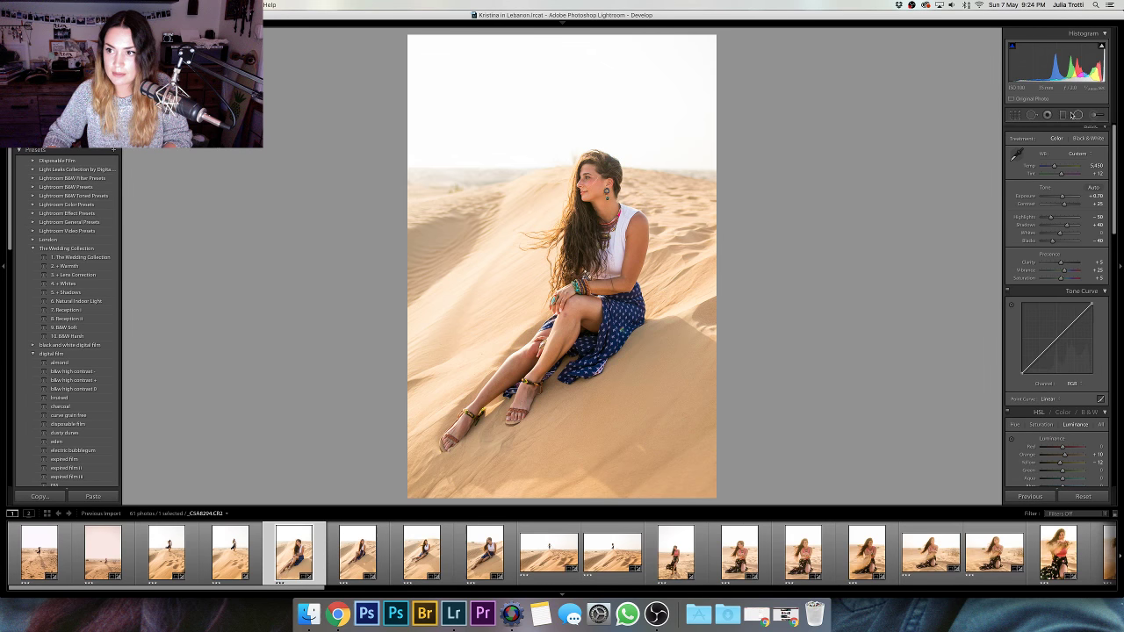
- Check the first seated blue-skirt photo with Spot Removal and compare it with the preceding dune ridge photos
key(q)
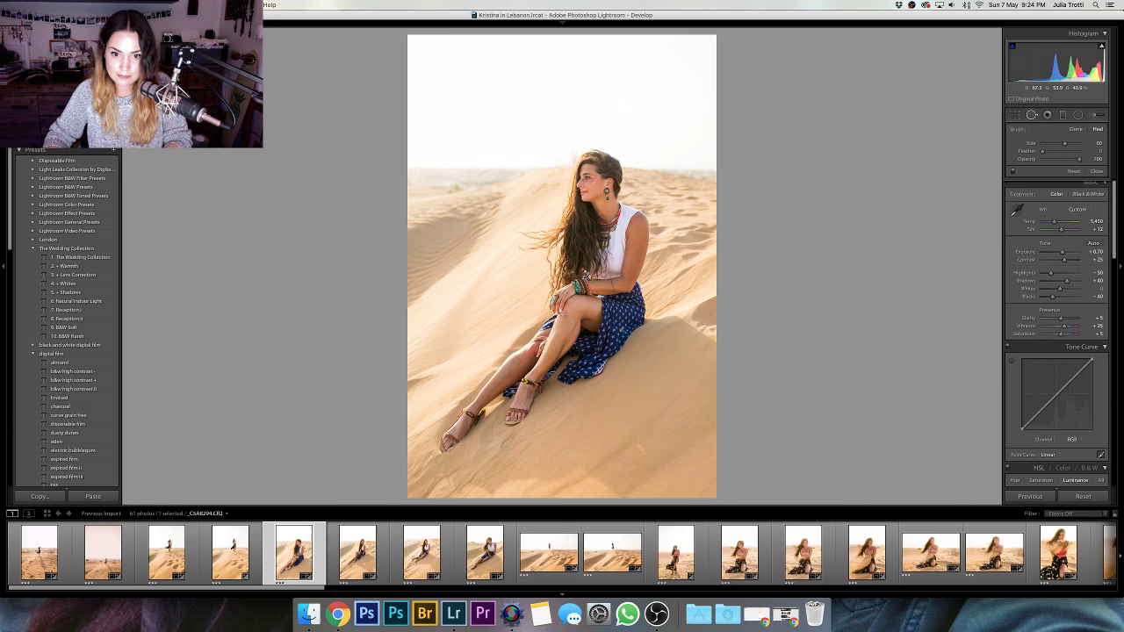
key(q)
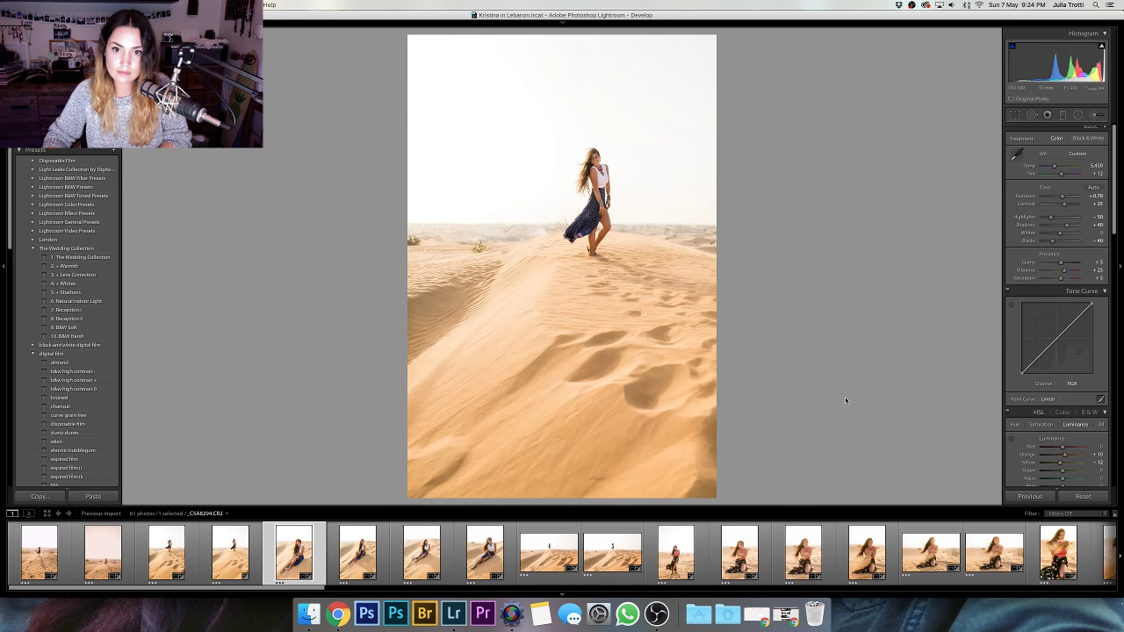
key(Left)
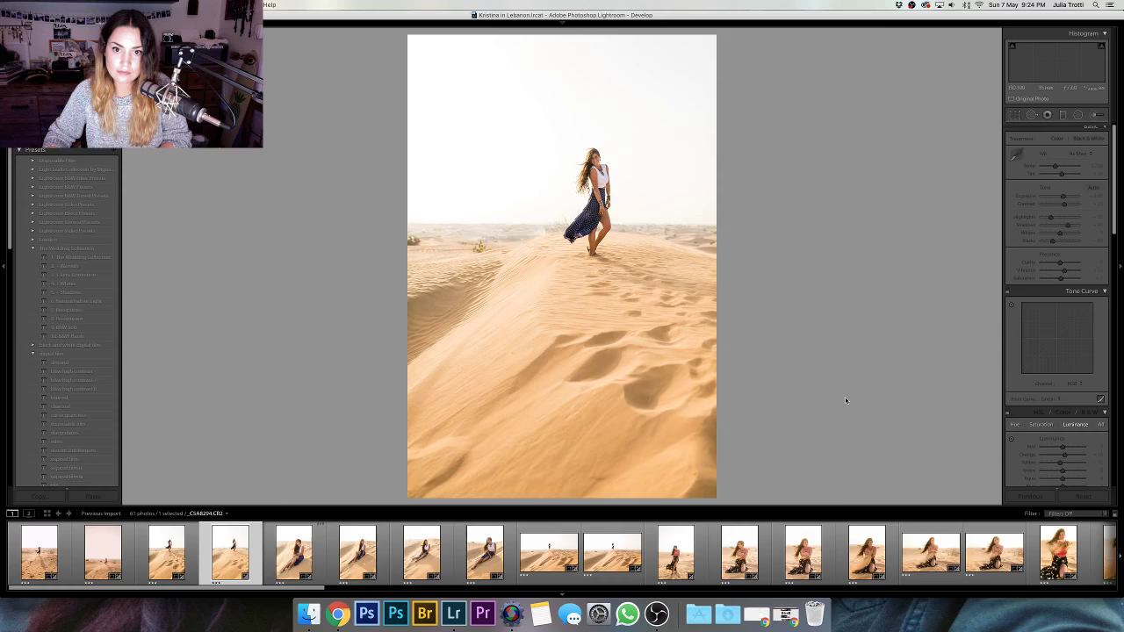
key(Left)
key(Left)
key(Right)
key(Right)
key(Right)
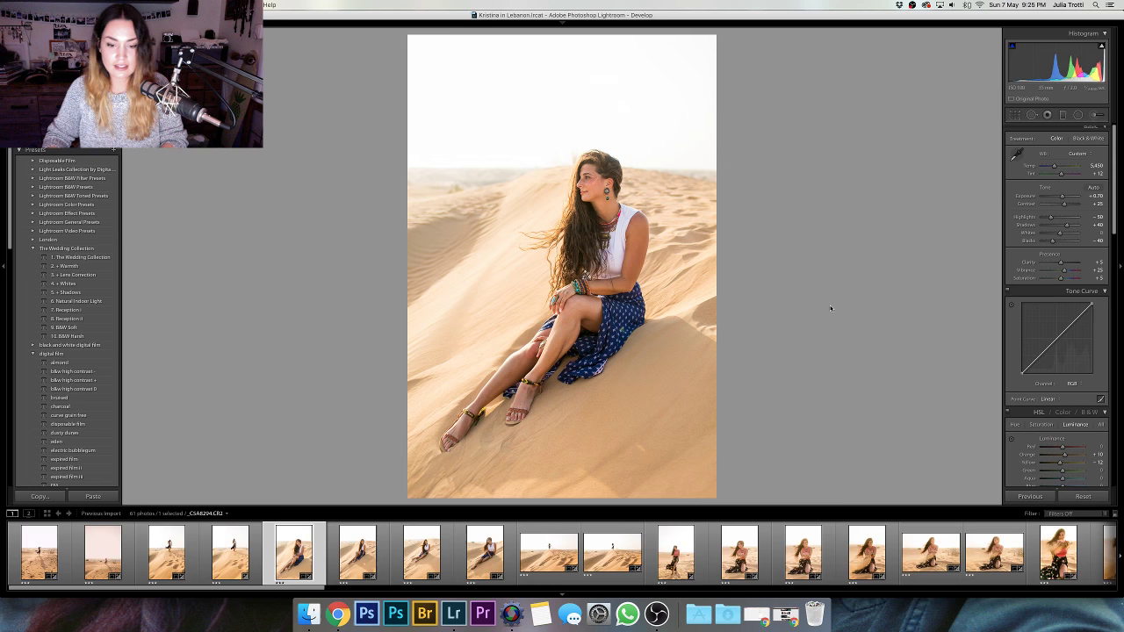
- Compare the first seated photo before and after editing, and inspect the following two seated shots, checking the latter with Spot Removal
key(backslash)
key(backslash)
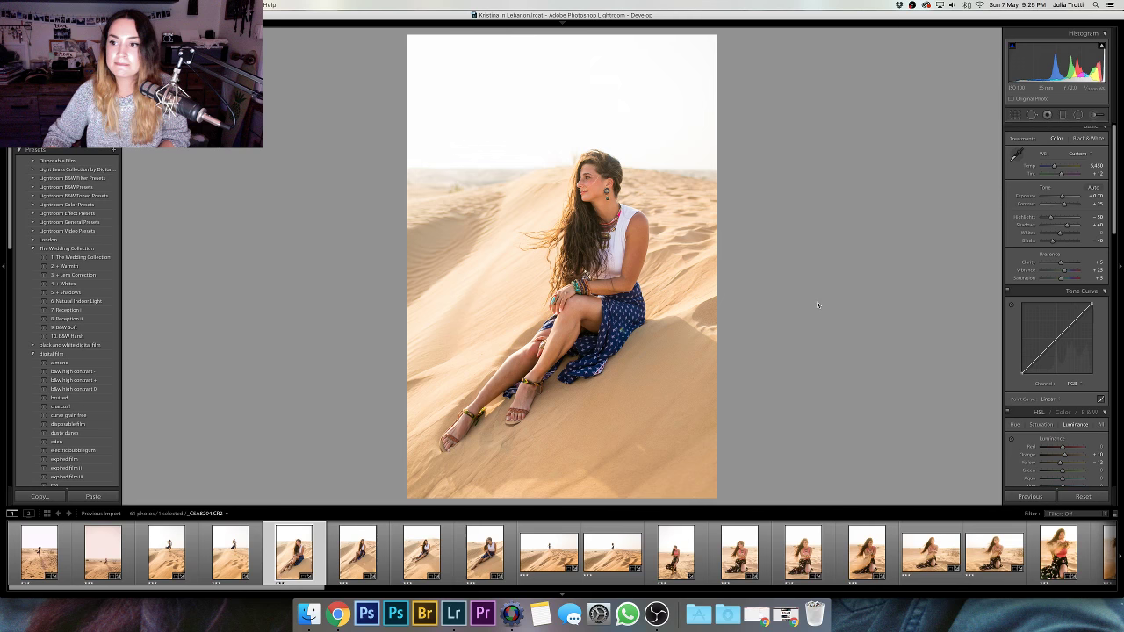
key(Right)
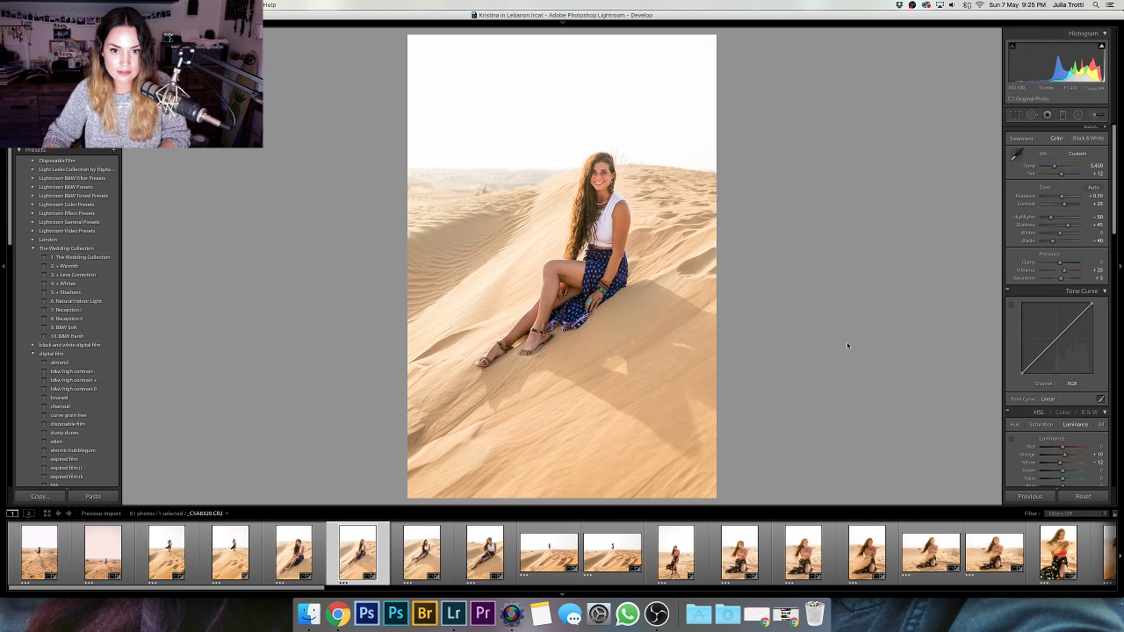
key(Right)
key(q)
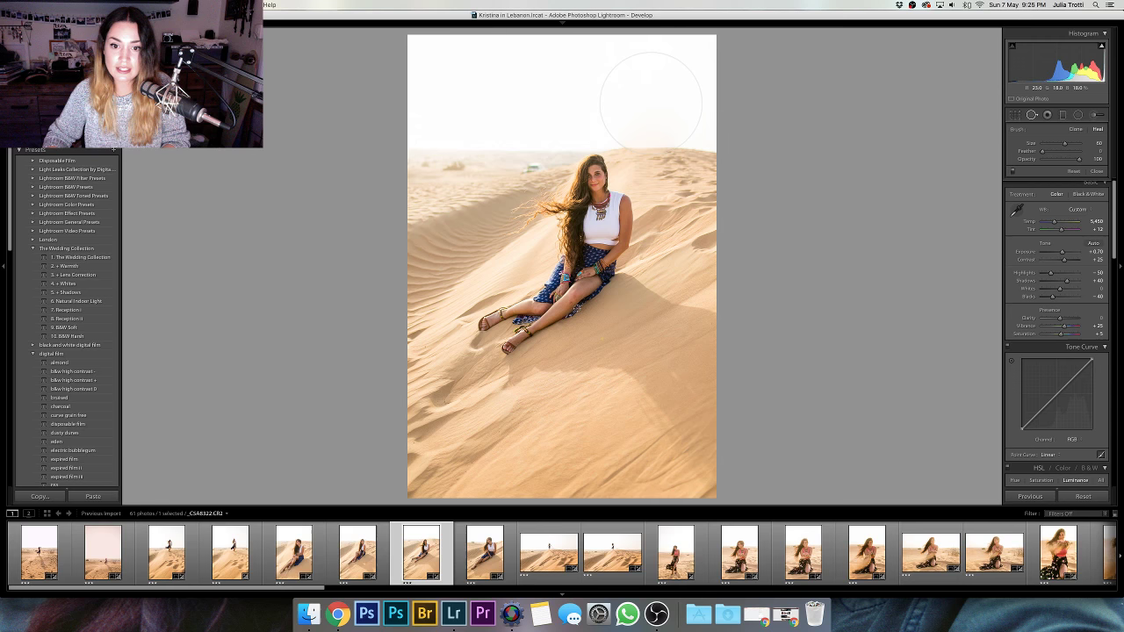
key(q)
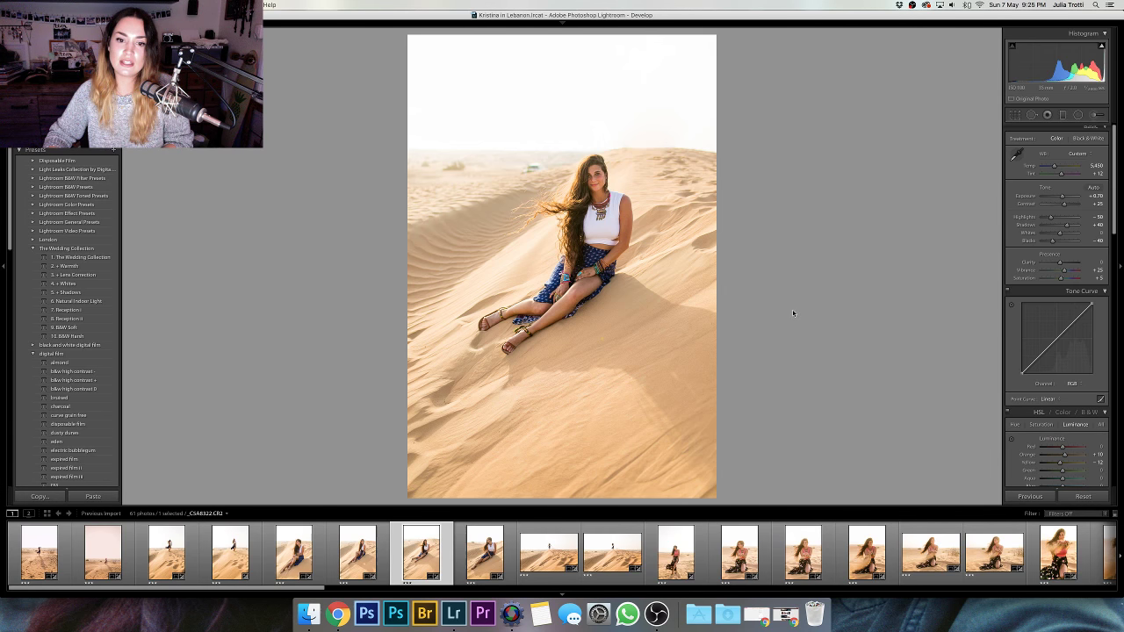
- Check the last seated blue-skirt photo with Spot Removal and set its clarity to +5
key(Right)
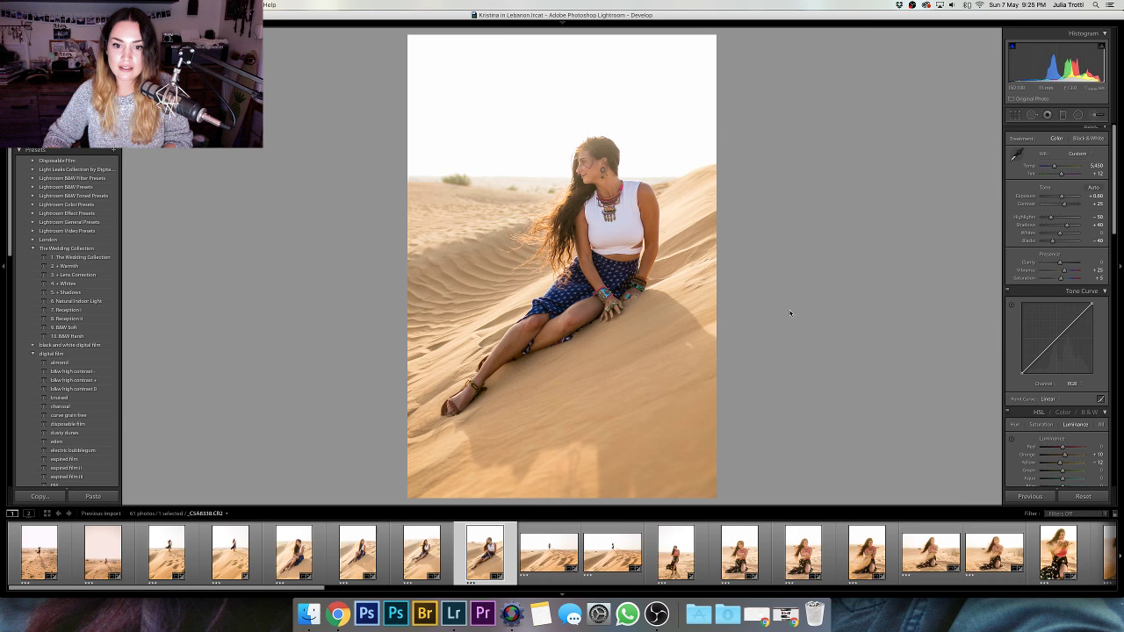
key(q)
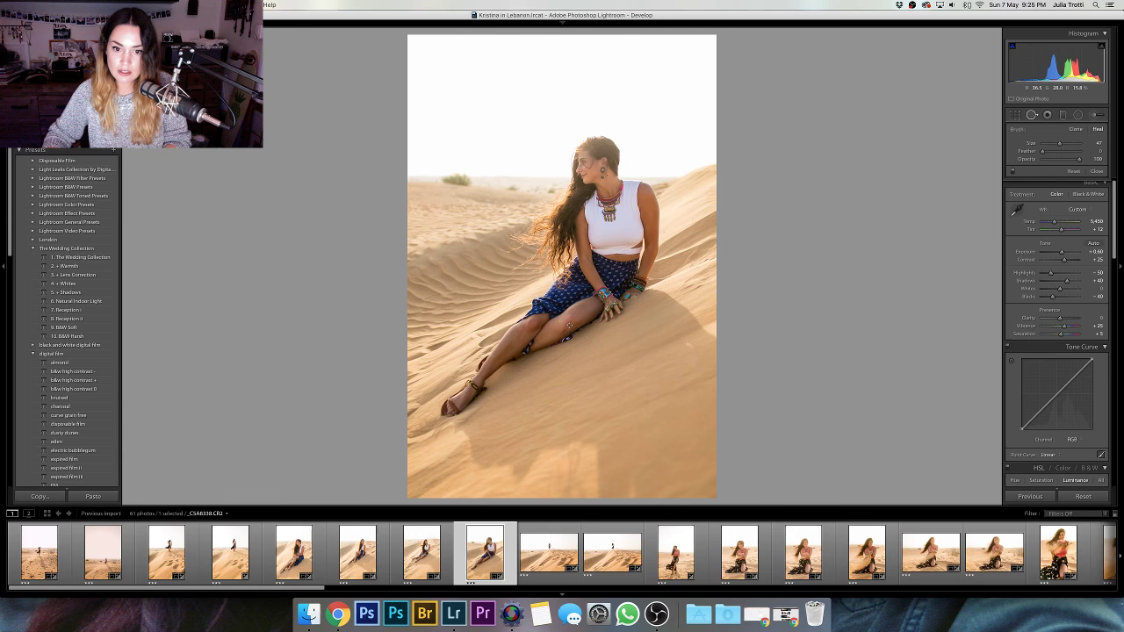
key(q)
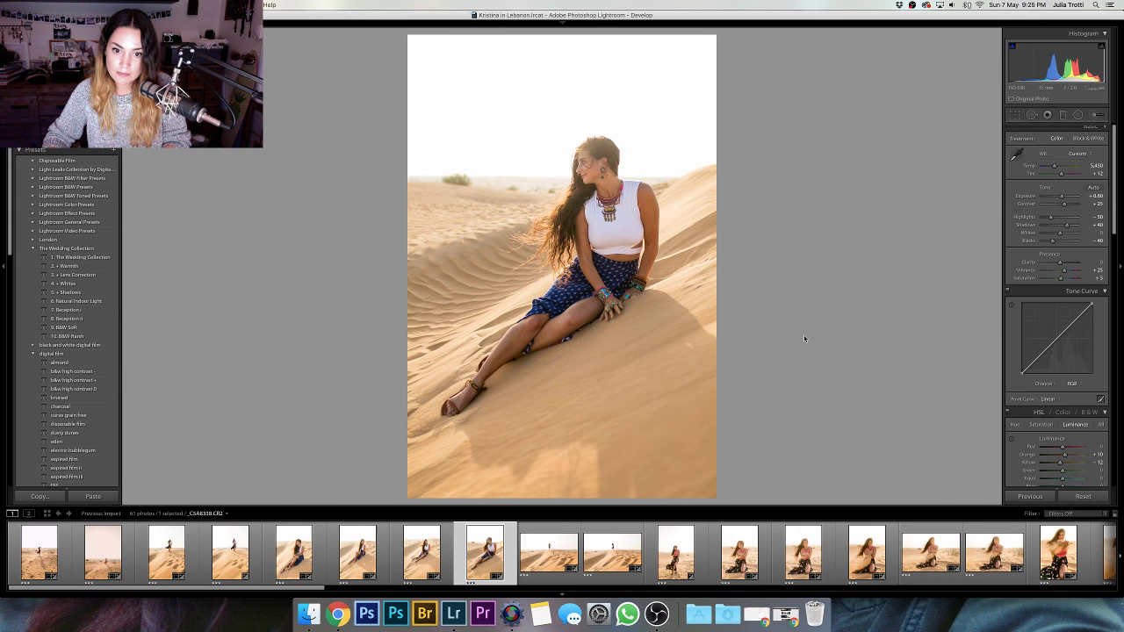
drag(1060, 262, 1062, 262)
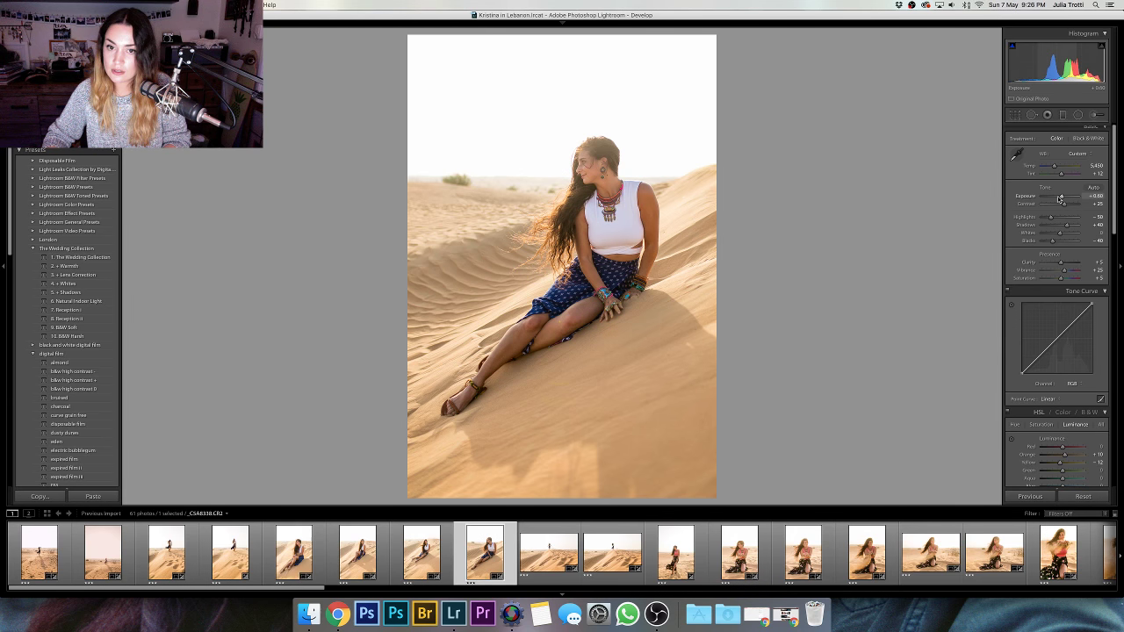
- Examine the two wide dune ridge photos and check the standing pink-top photo with Spot Removal
key(Right)
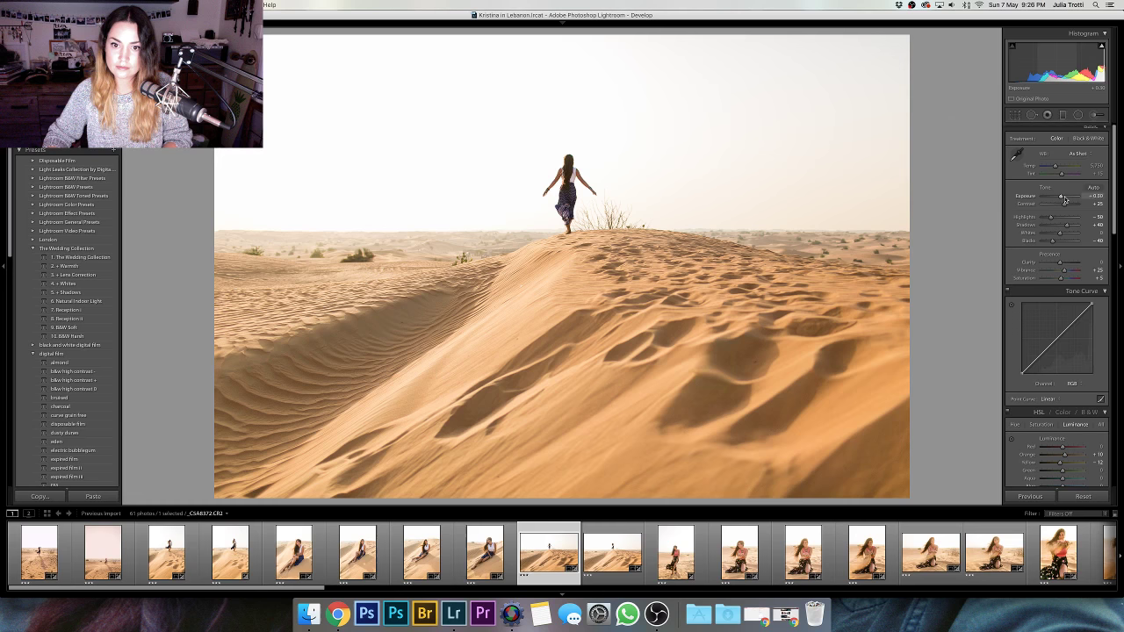
key(Right)
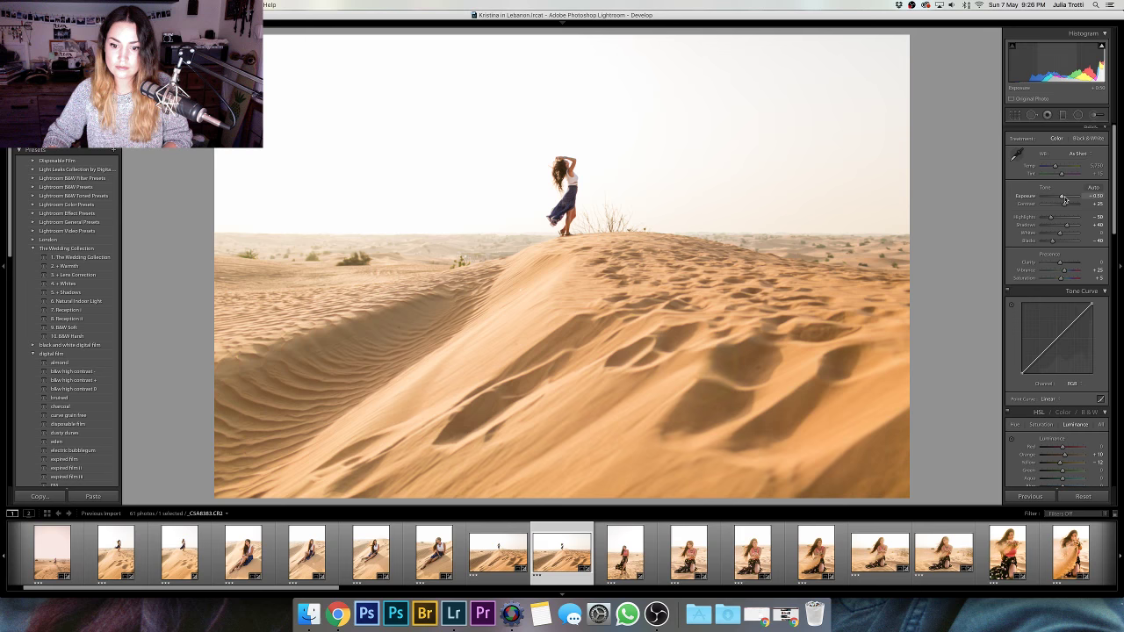
key(Right)
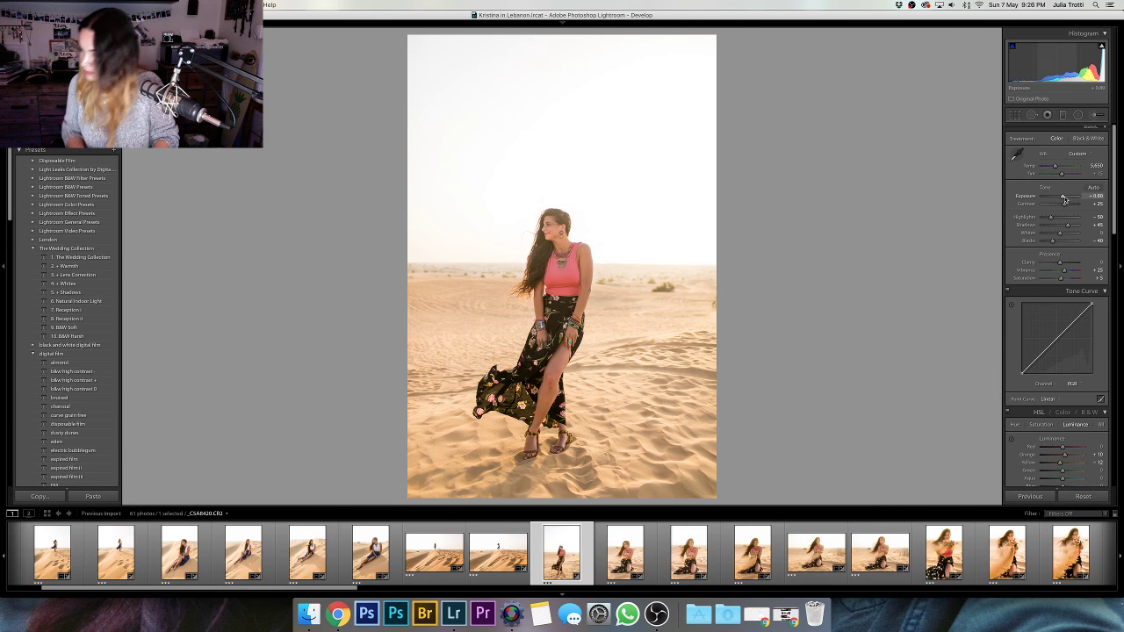
key(q)
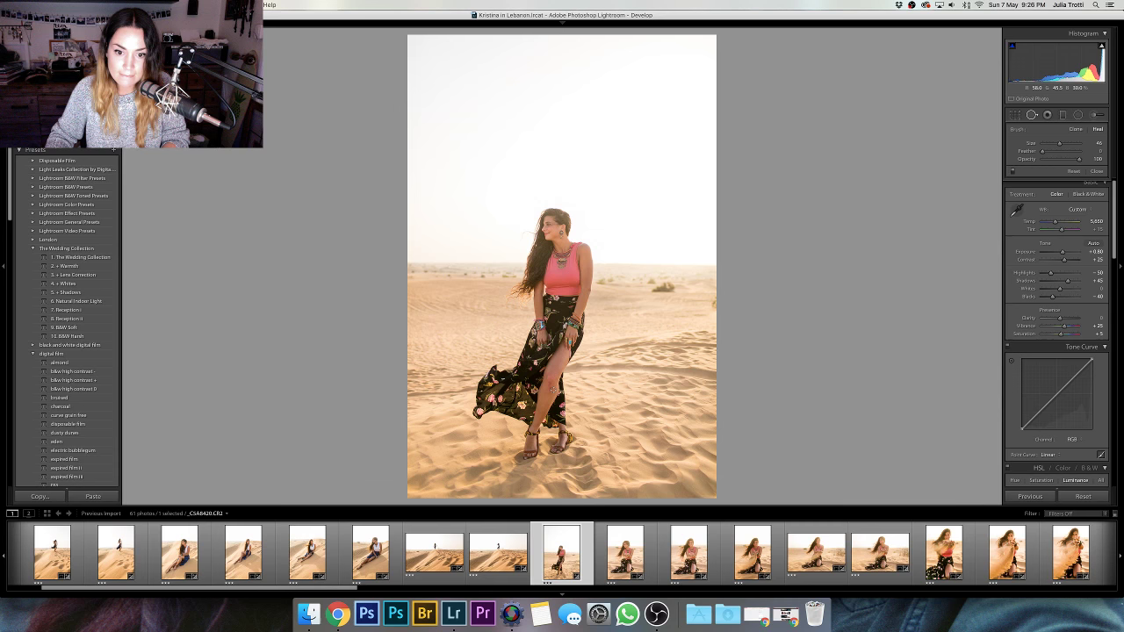
key(q)
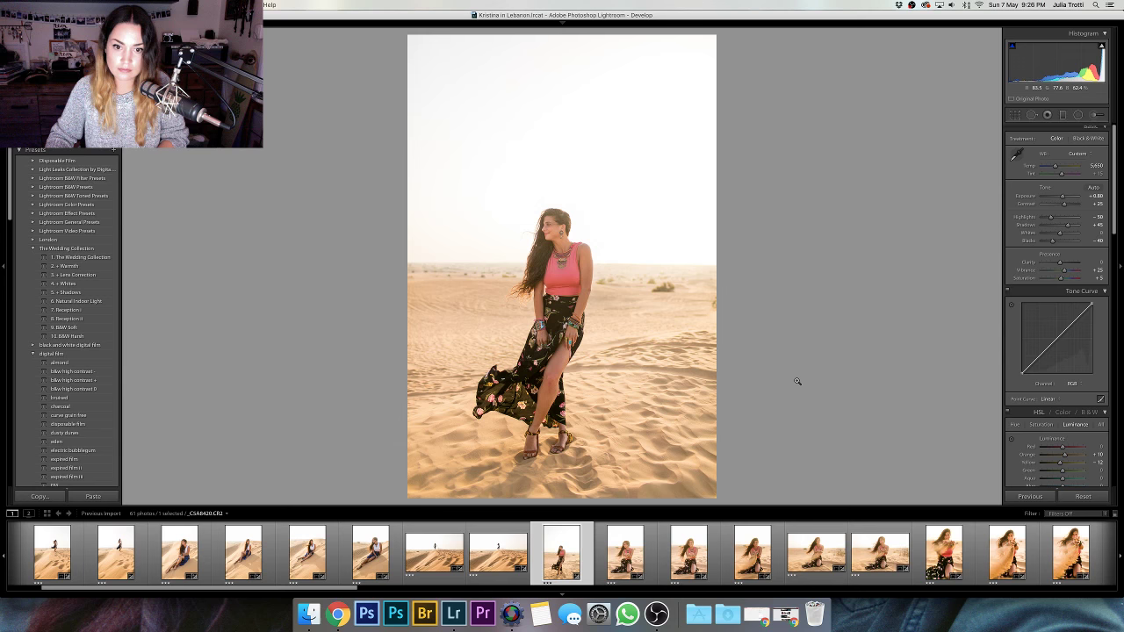
- Set the clarity to +10 on the vertical photo of the woman kneeling in profile with sand in her hands
key(Right)
key(Right)
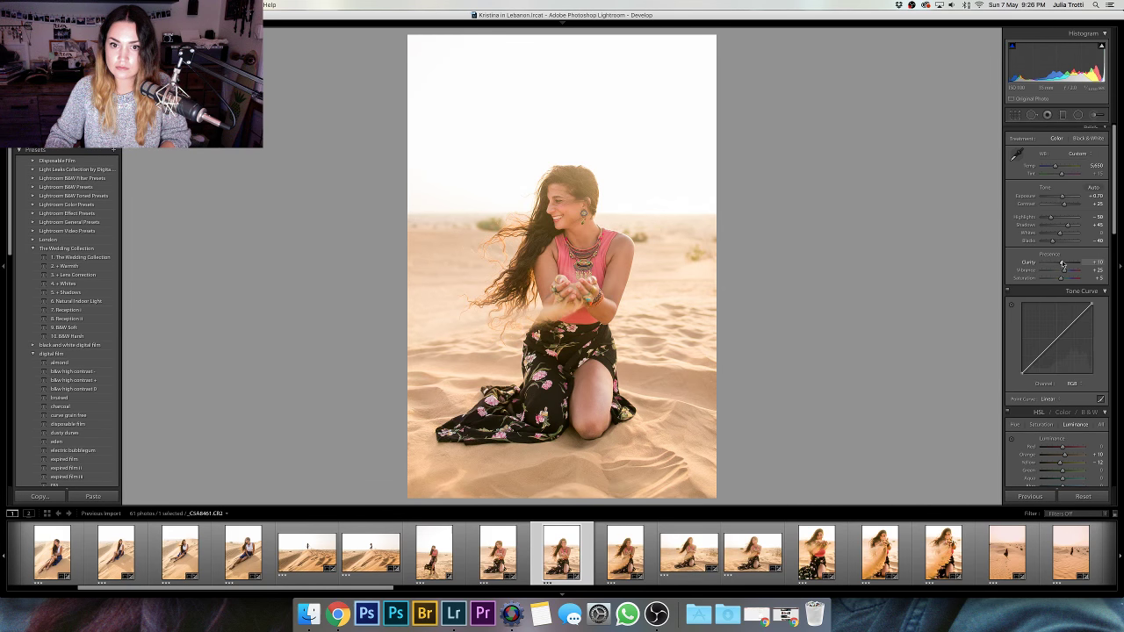
key(Right)
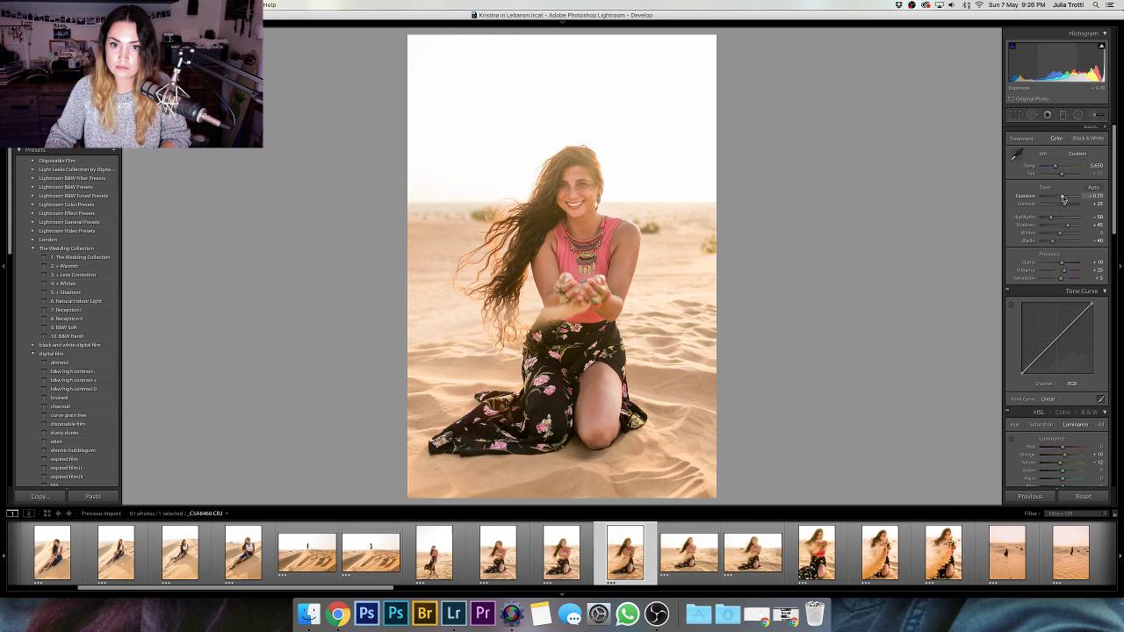
- Raise the exposure slightly on the second horizontal photo of the woman kneeling with sand running through her hands
key(Right)
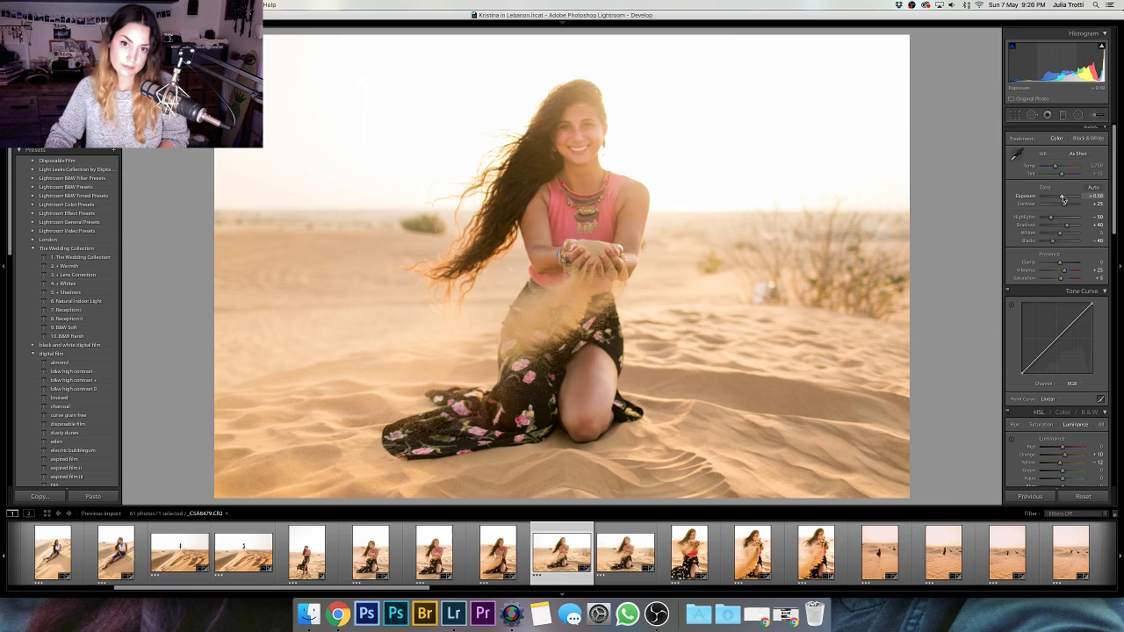
key(Right)
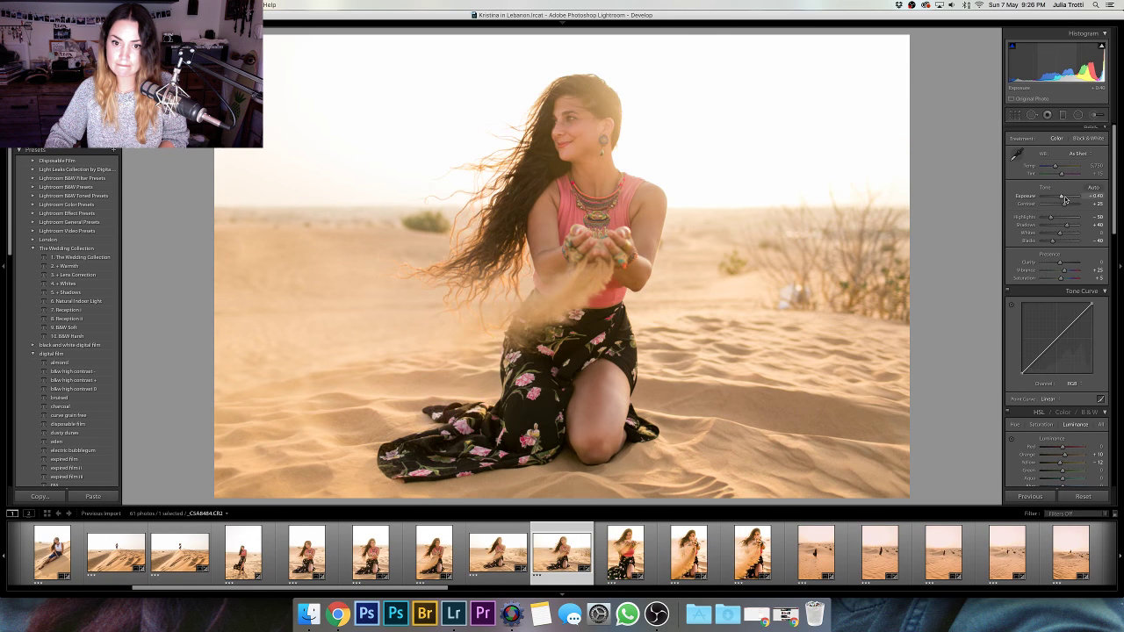
drag(1063, 200, 1065, 200)
- Review the sand-throwing close-ups, then fine-tune the exposure and set the blacks to -50 on the photo of the woman walking away
key(Right)
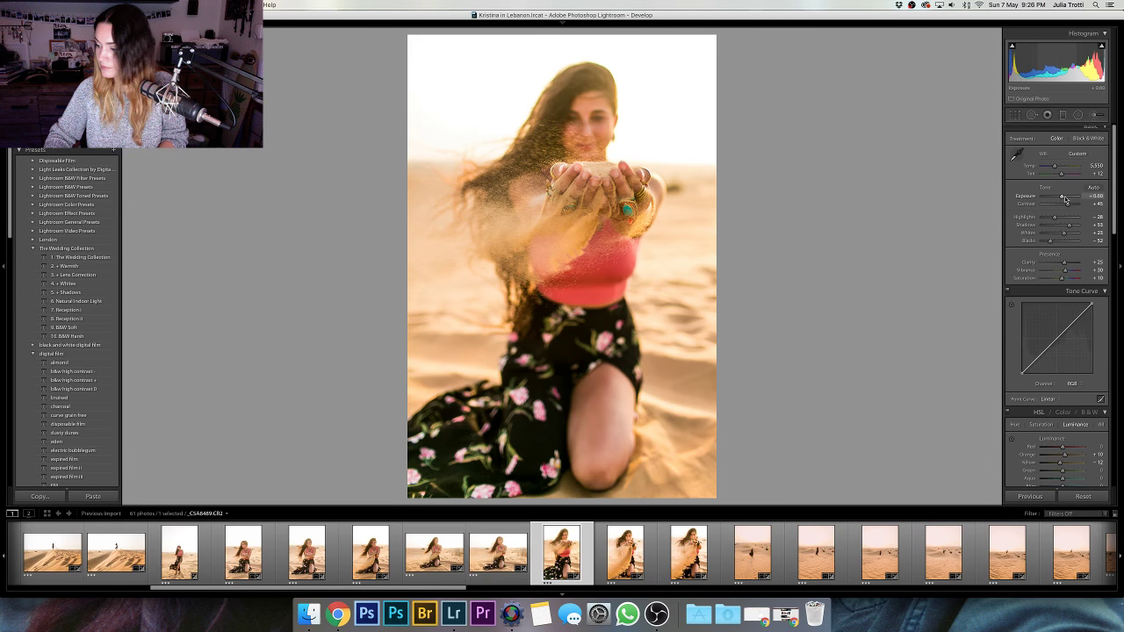
key(Right)
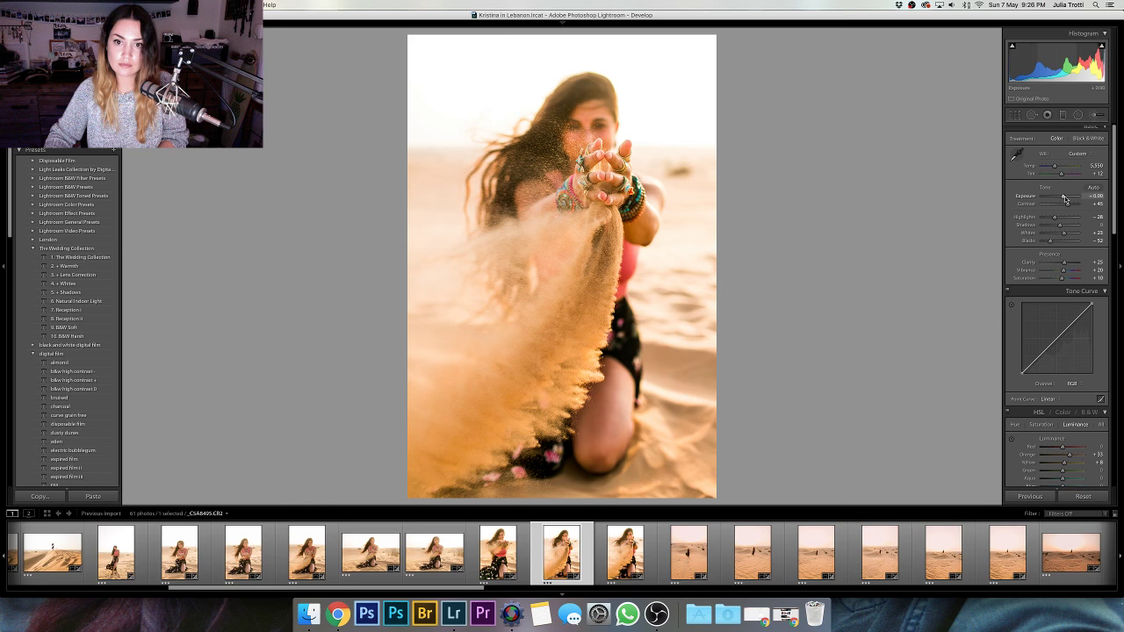
key(Right)
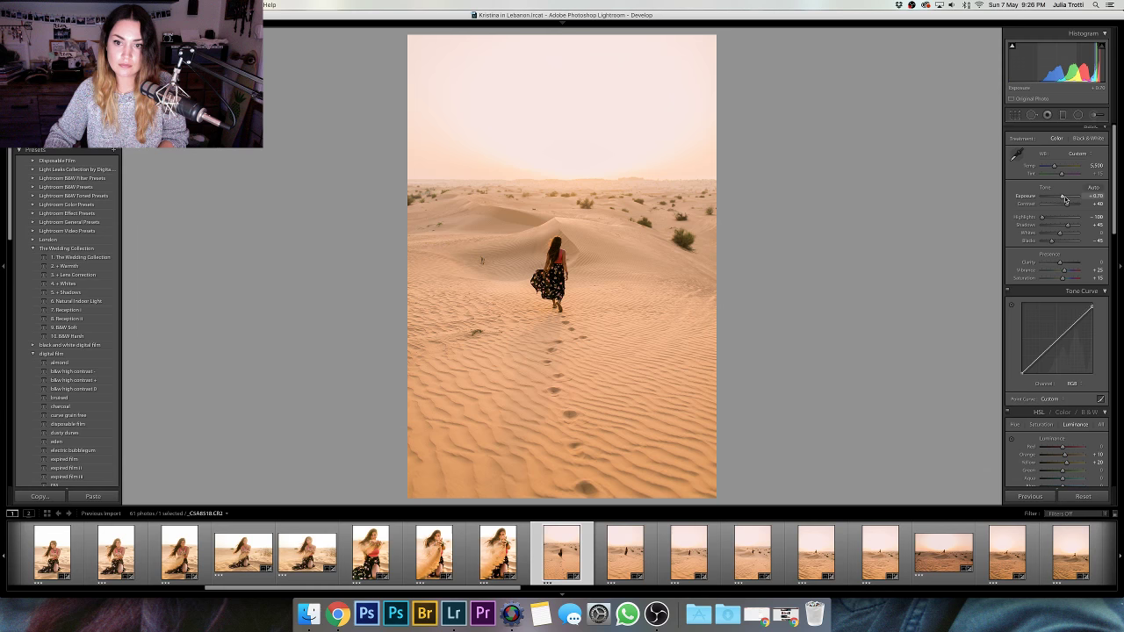
drag(1065, 199, 1061, 197)
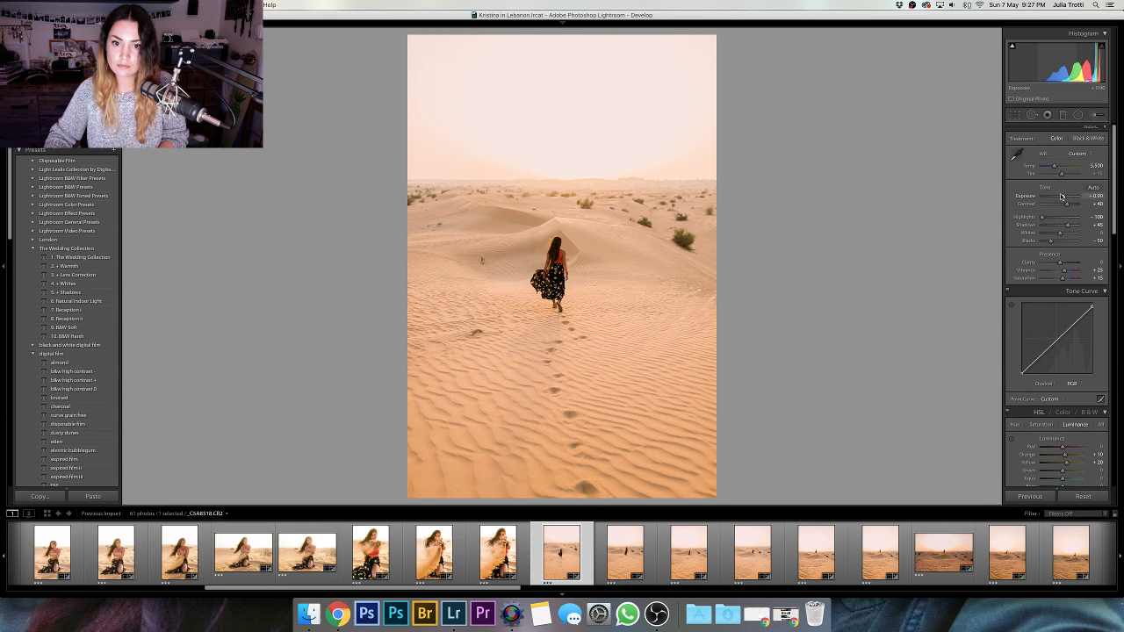
- Review the sunset dune photos one after another, checking exposure and colour consistency across the series
key(Right)
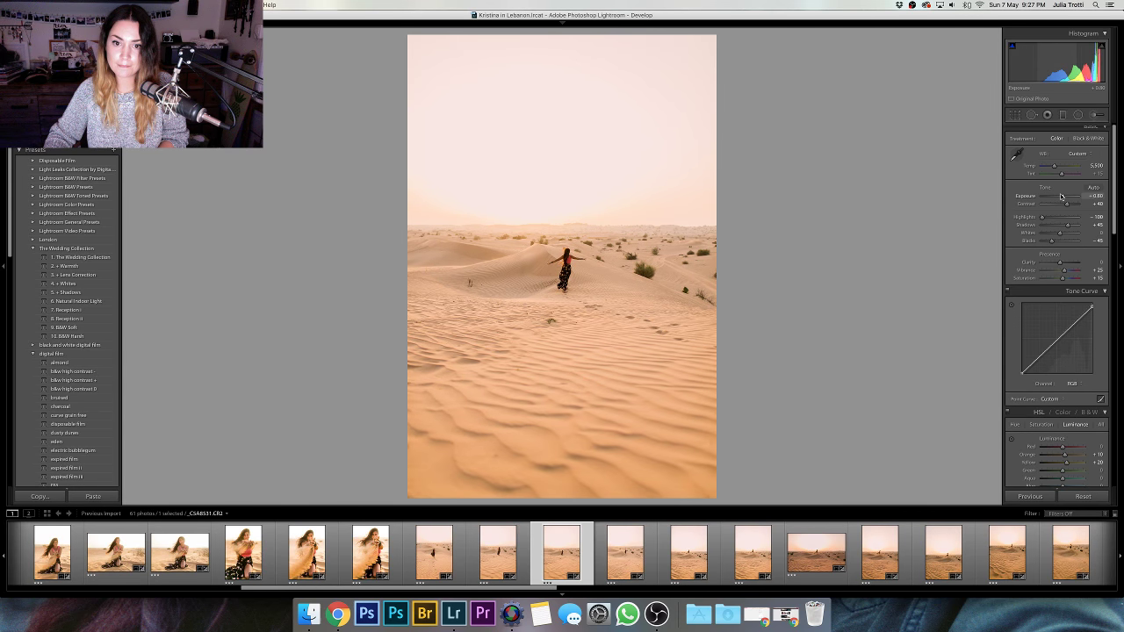
key(Right)
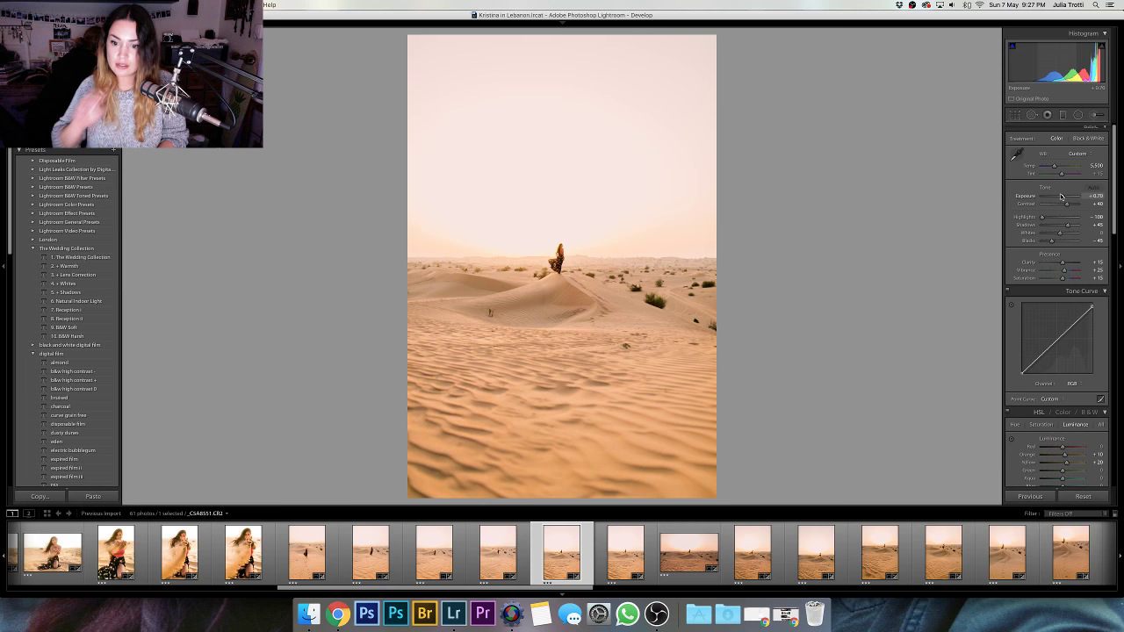
key(Right)
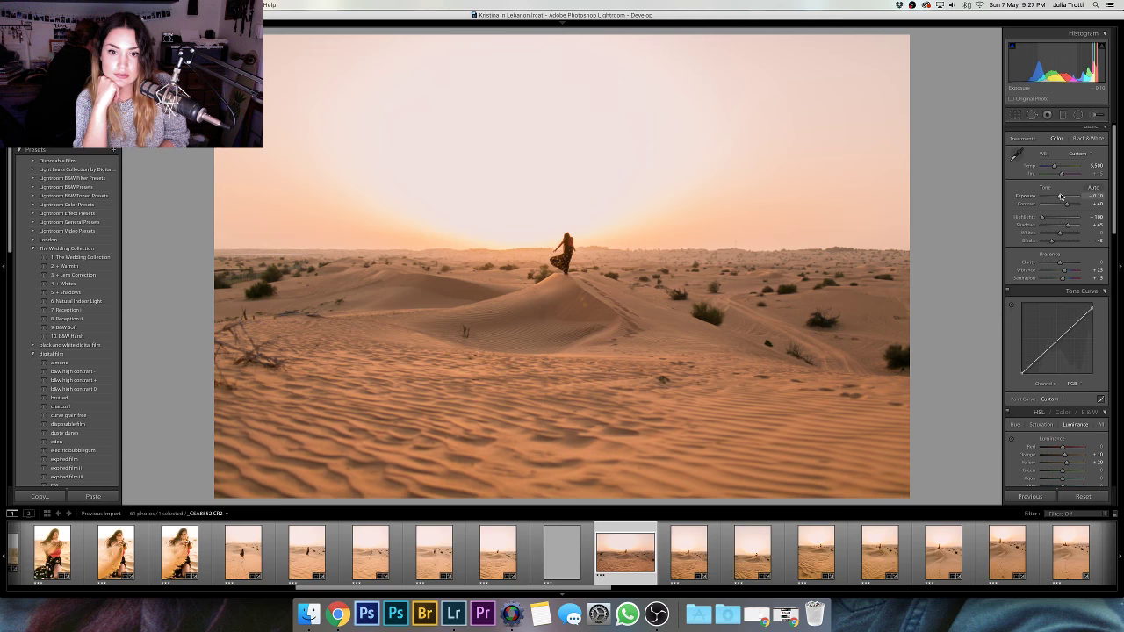
key(Right)
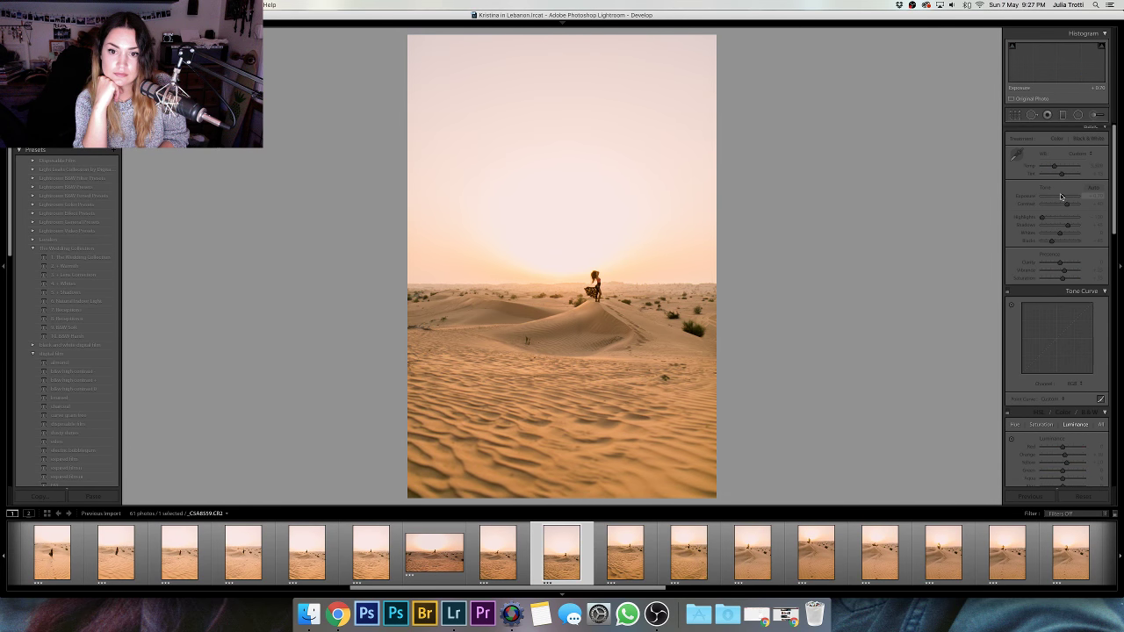
key(Right)
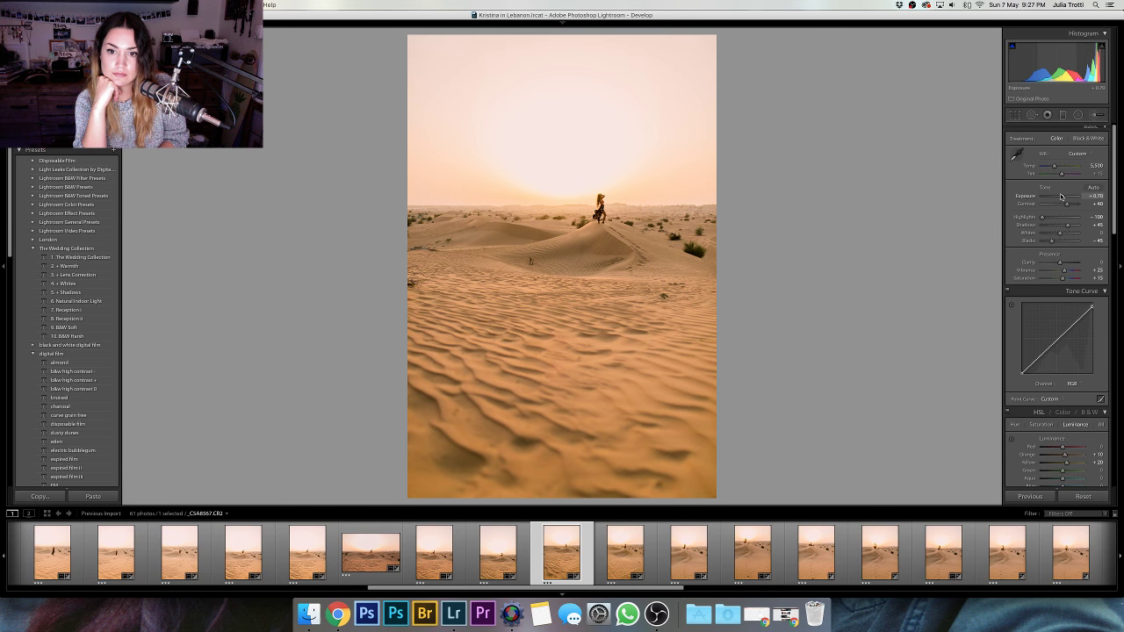
key(Right)
key(Right)
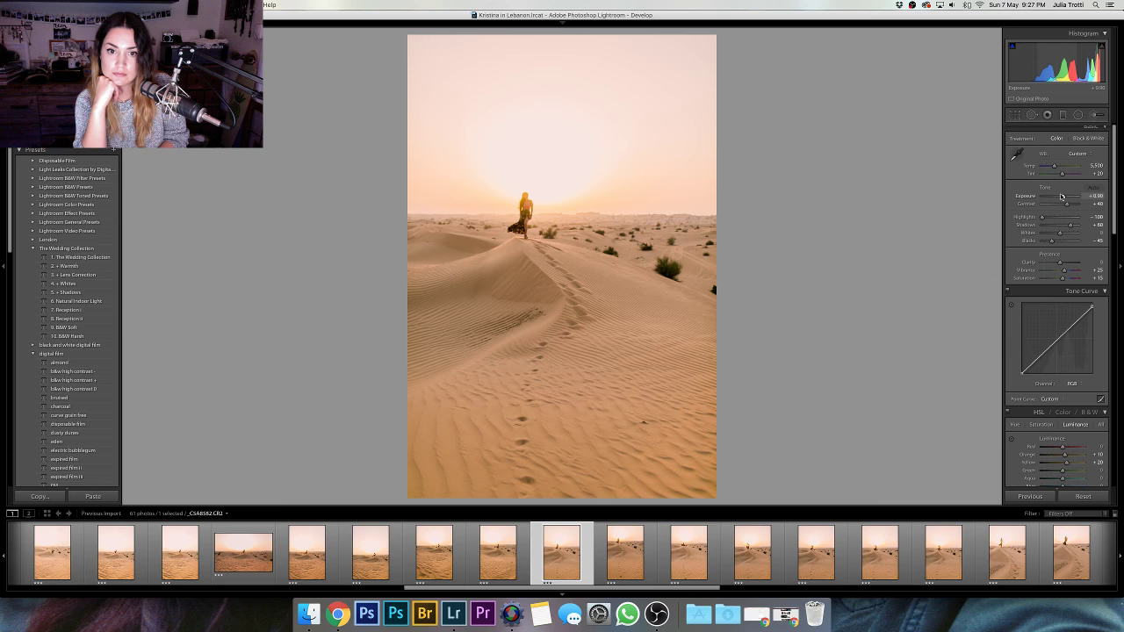
key(Right)
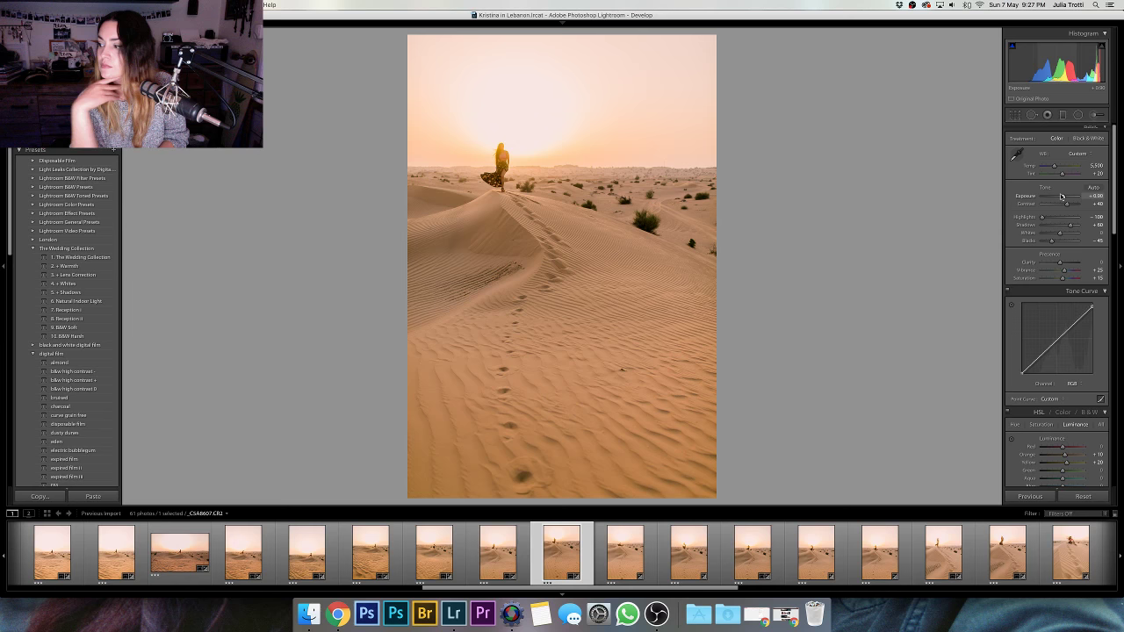
key(Right)
key(Right)
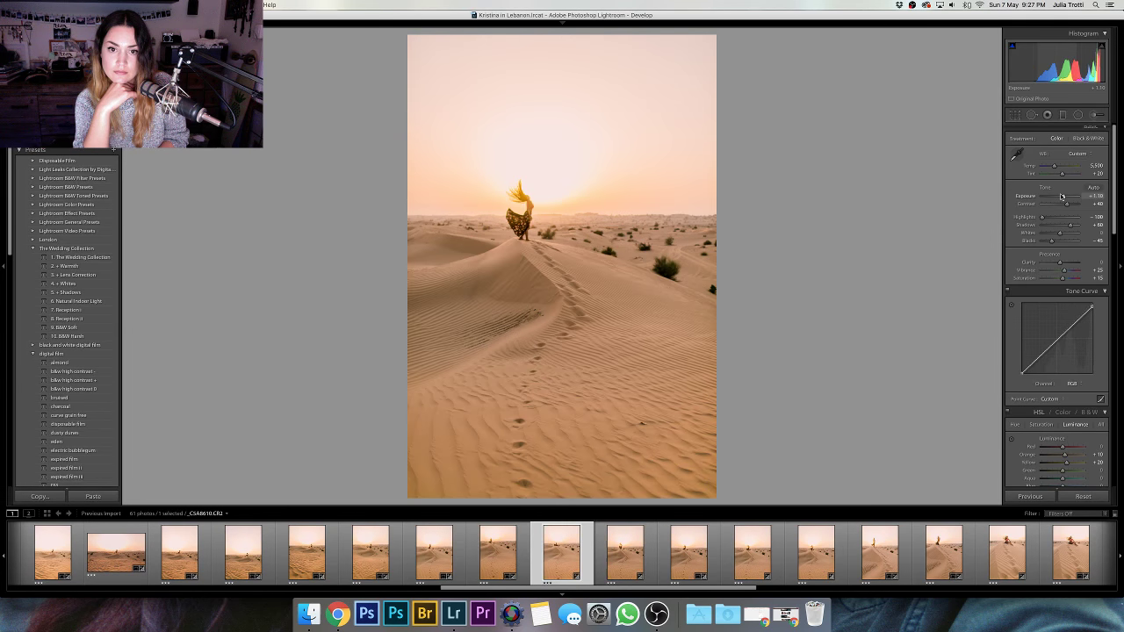
key(Right)
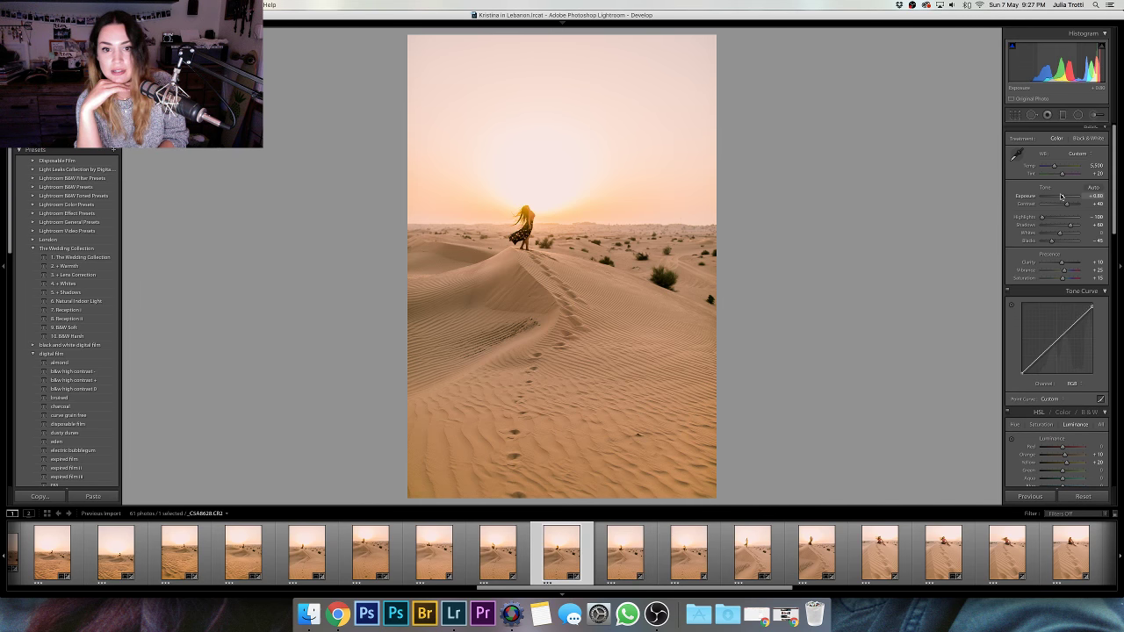
key(Right)
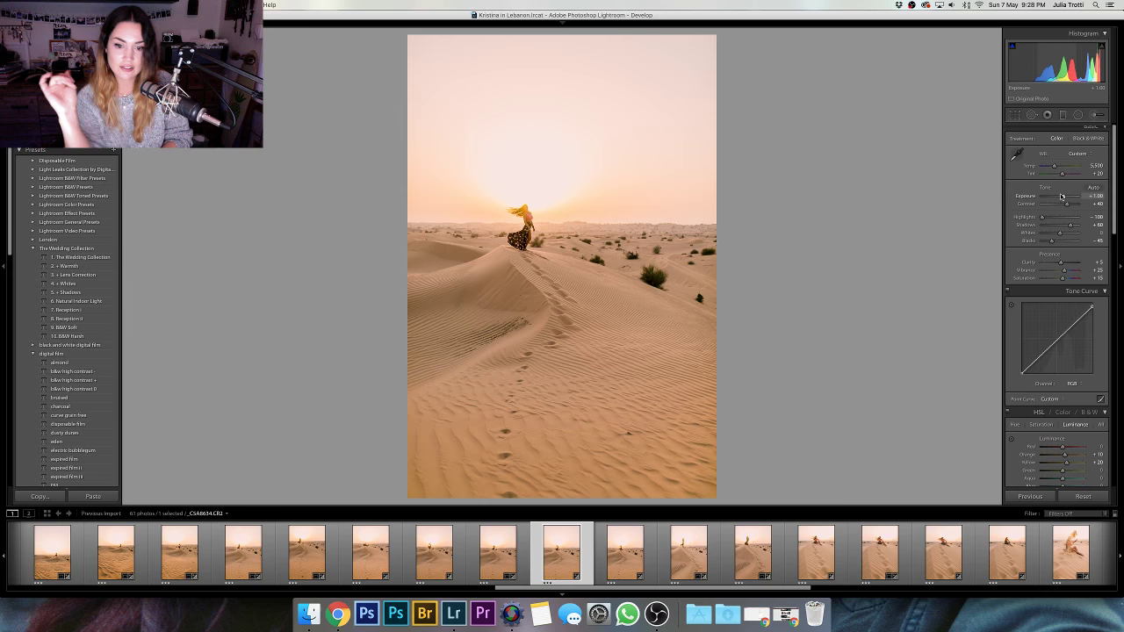
- Check the crop of the sunset dune shot and review the following standing, seated and sand-throwing photos, comparing one with its unedited version
key(r)
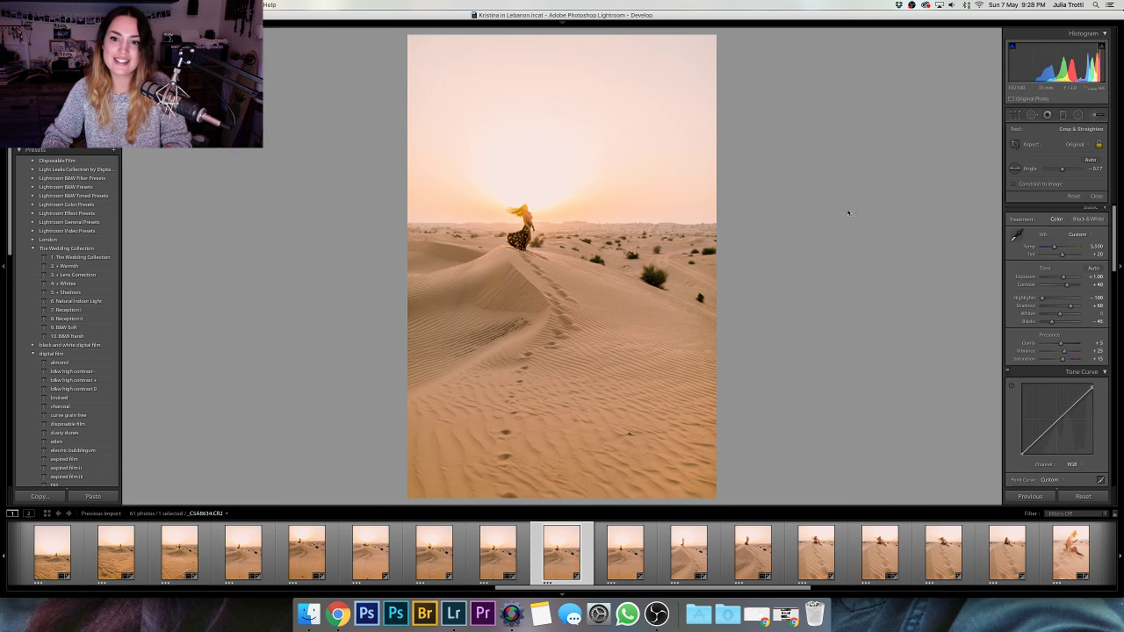
key(r)
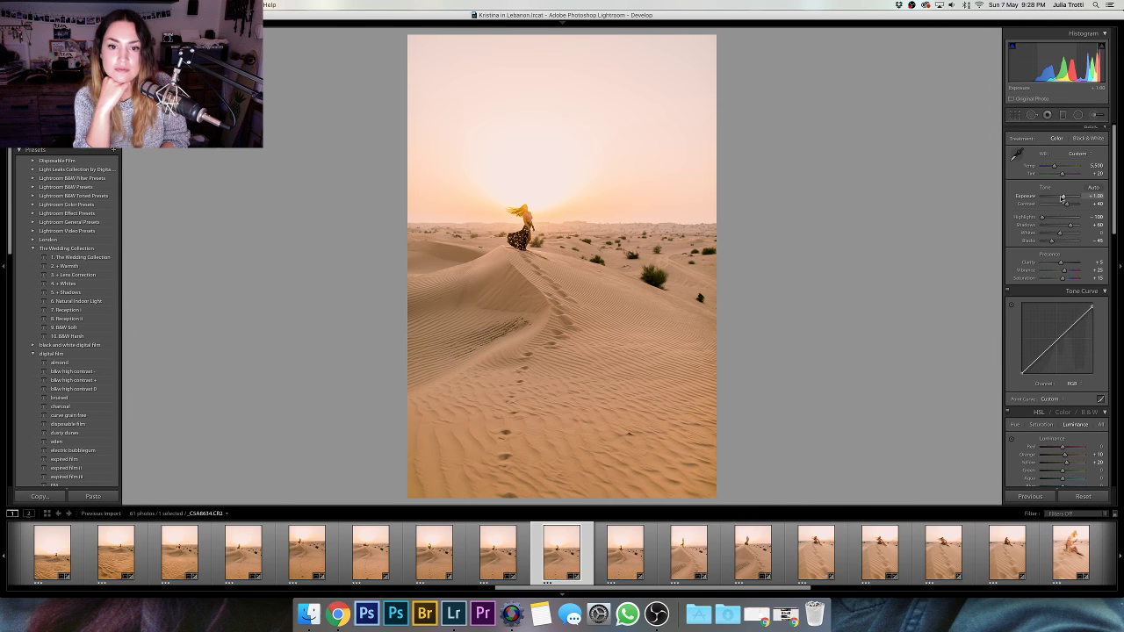
key(Right)
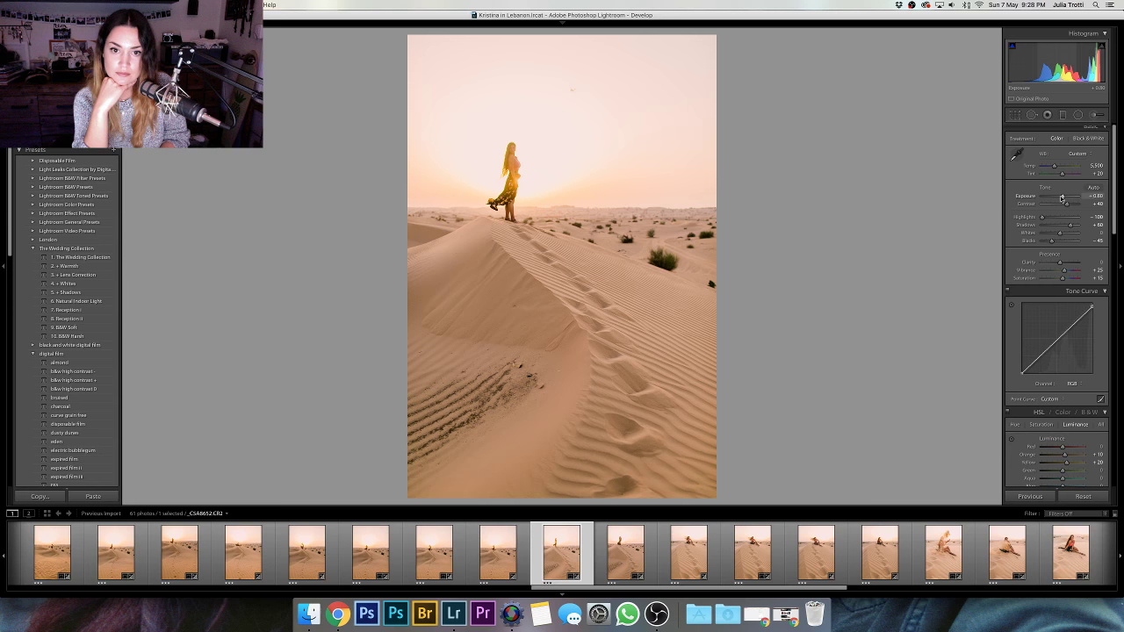
key(backslash)
key(backslash)
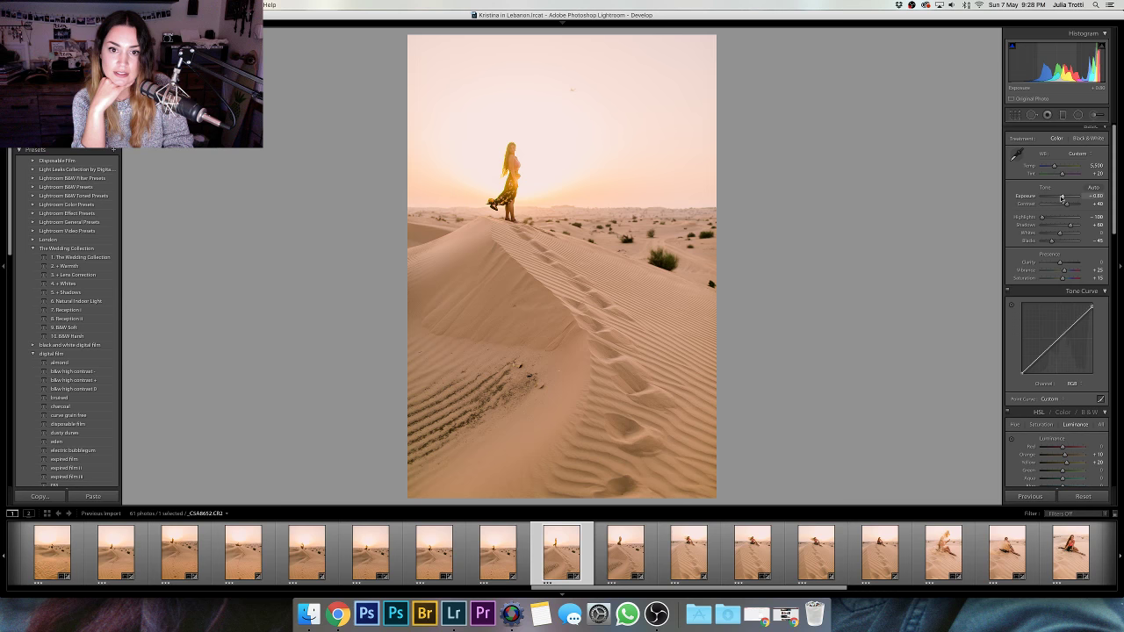
key(Right)
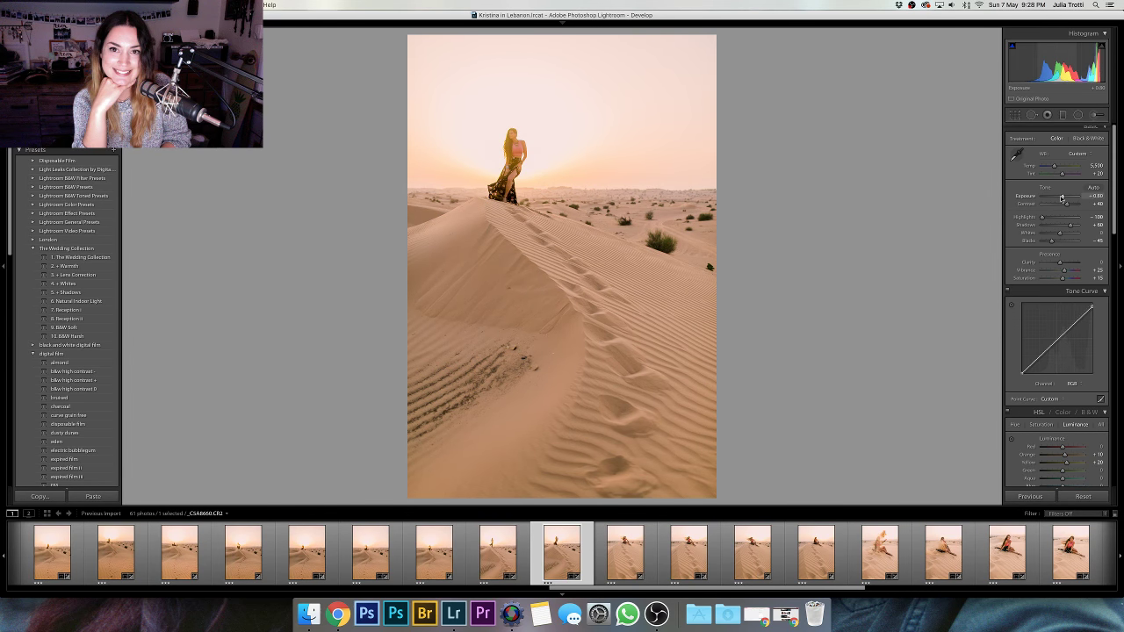
key(Right)
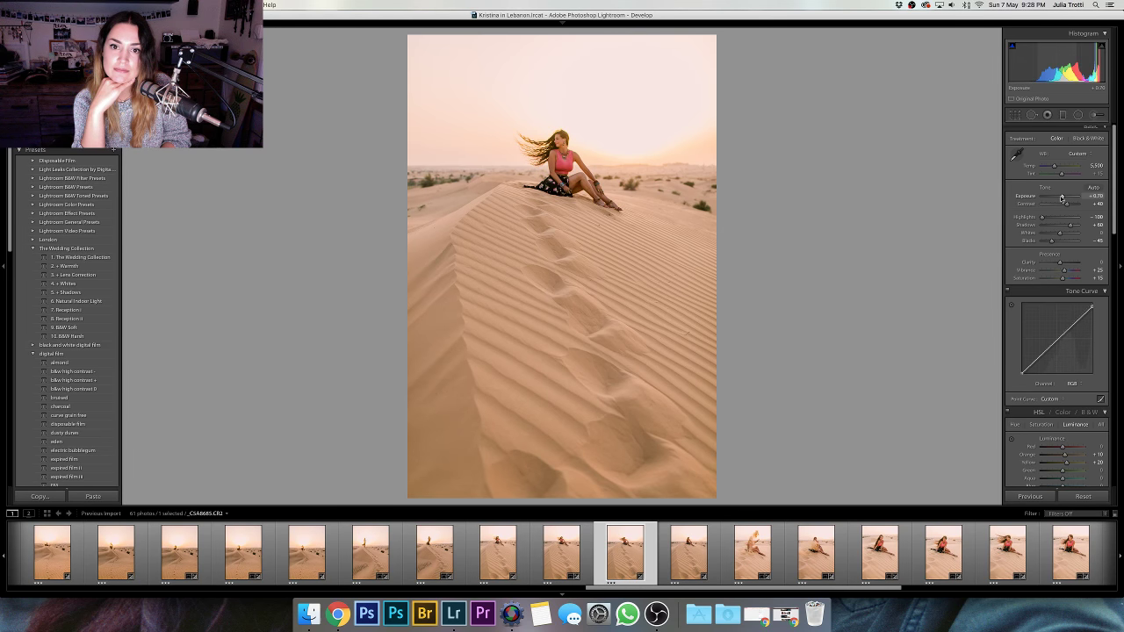
key(Right)
key(Right)
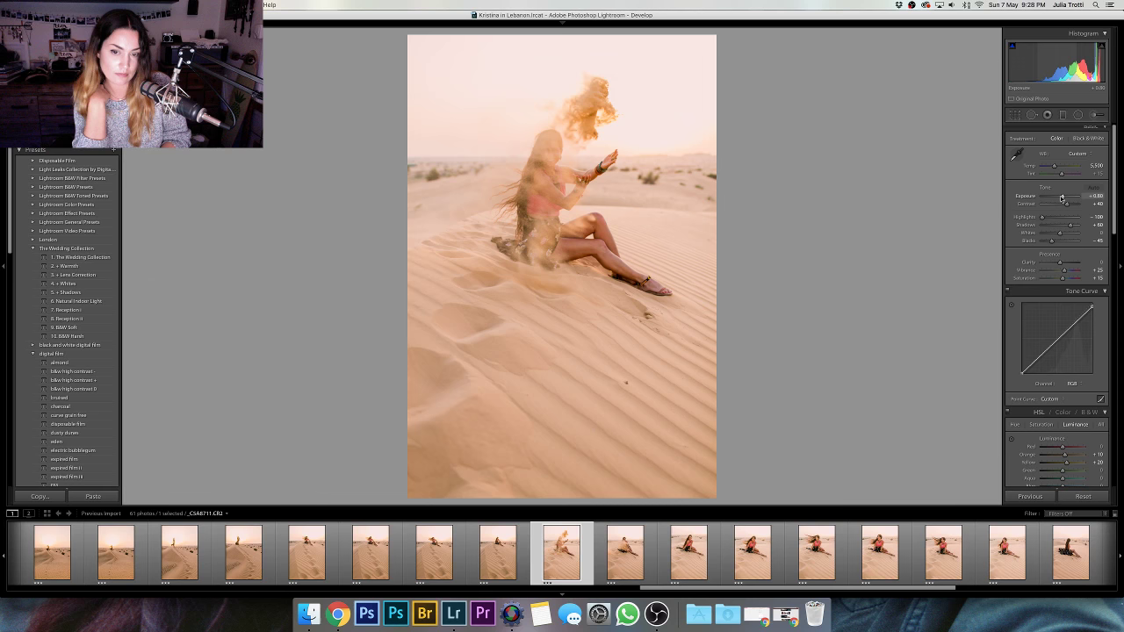
key(Right)
key(Right)
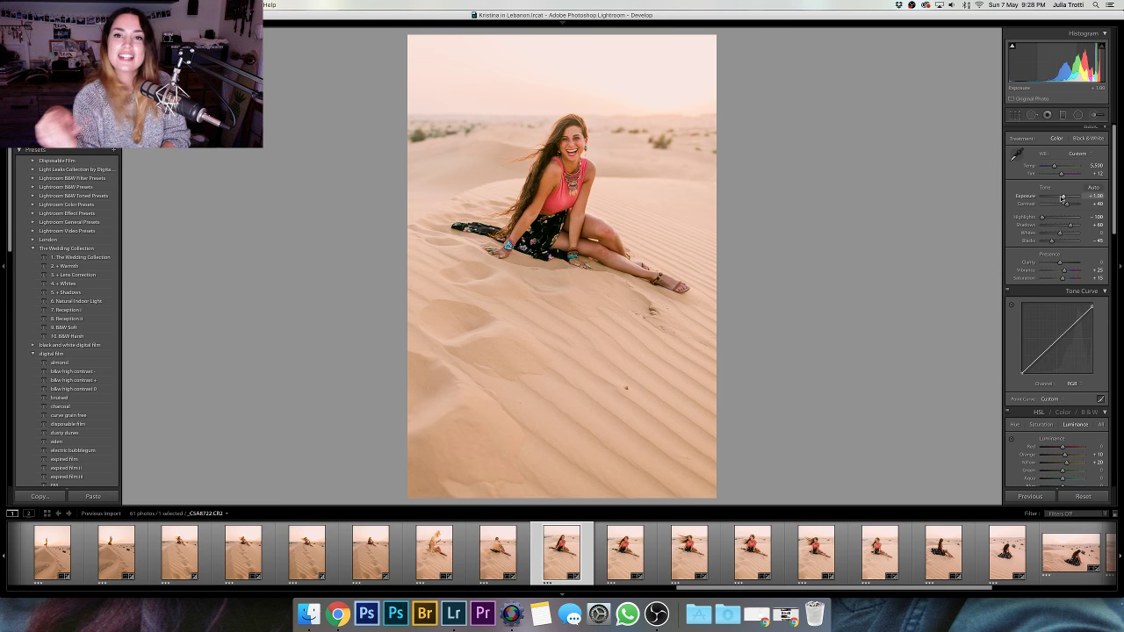
- Set the tint to +10 on the photo of the seated woman looking aside after the one where she smiles at the camera
key(Right)
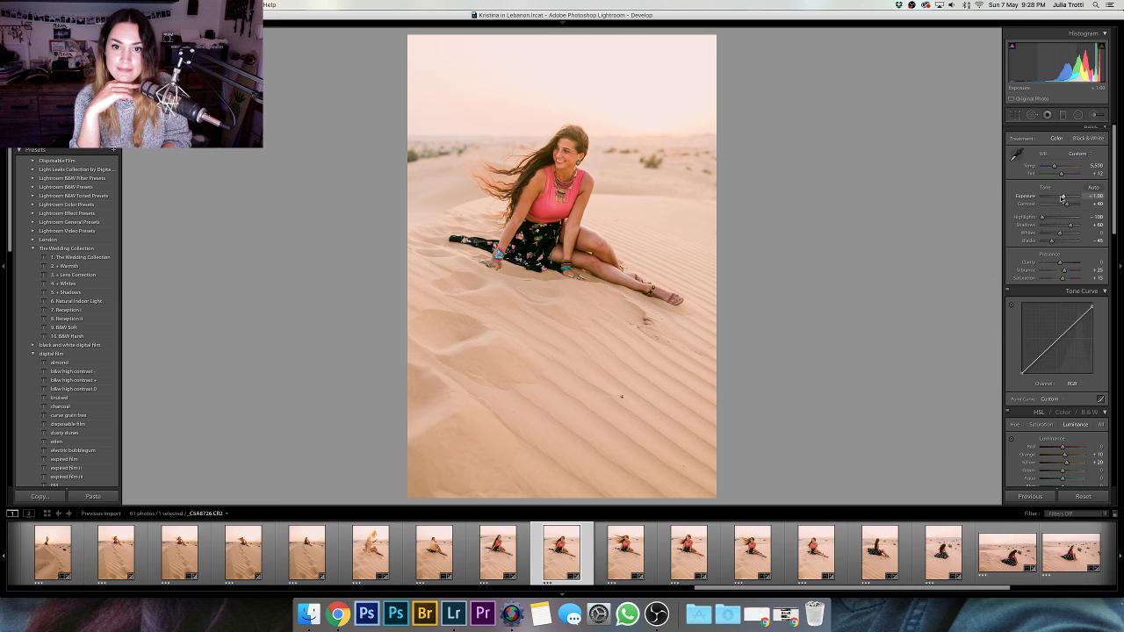
click(1096, 173)
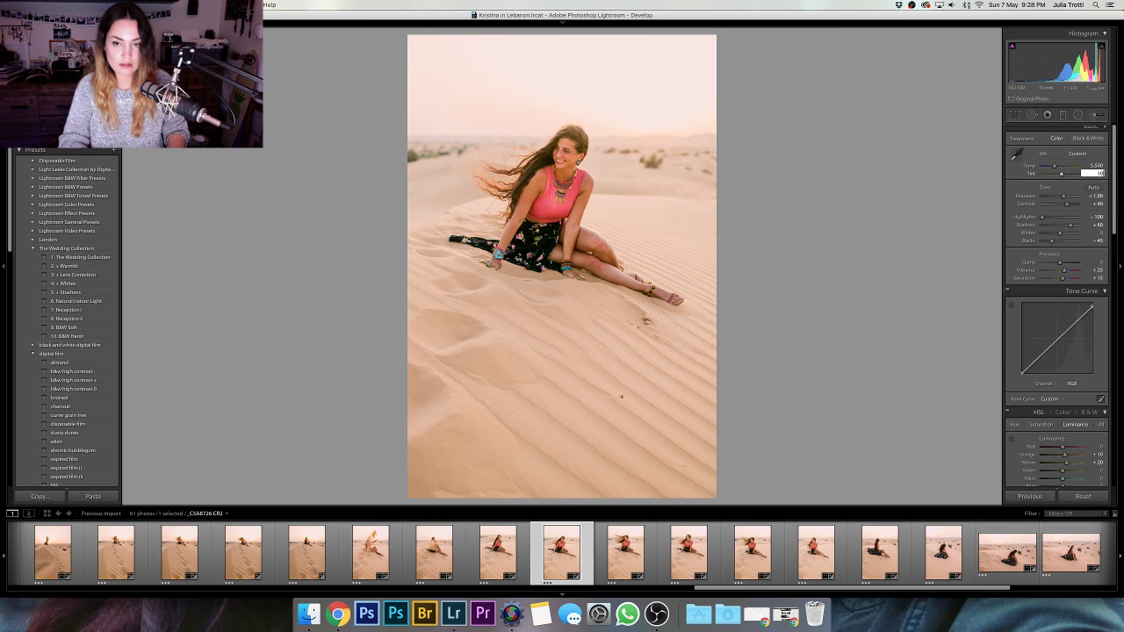
key(Return)
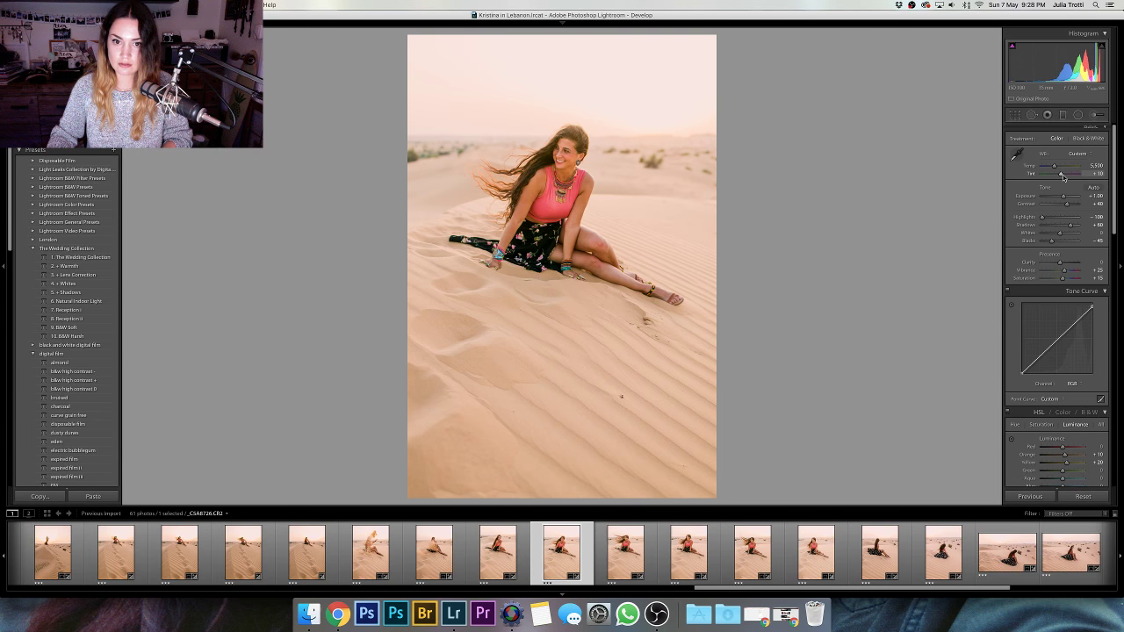
- Set the tint to +10 and vibrance to +20 on the photo of the seated woman smiling at the camera, checking it against the preceding shot
key(Left)
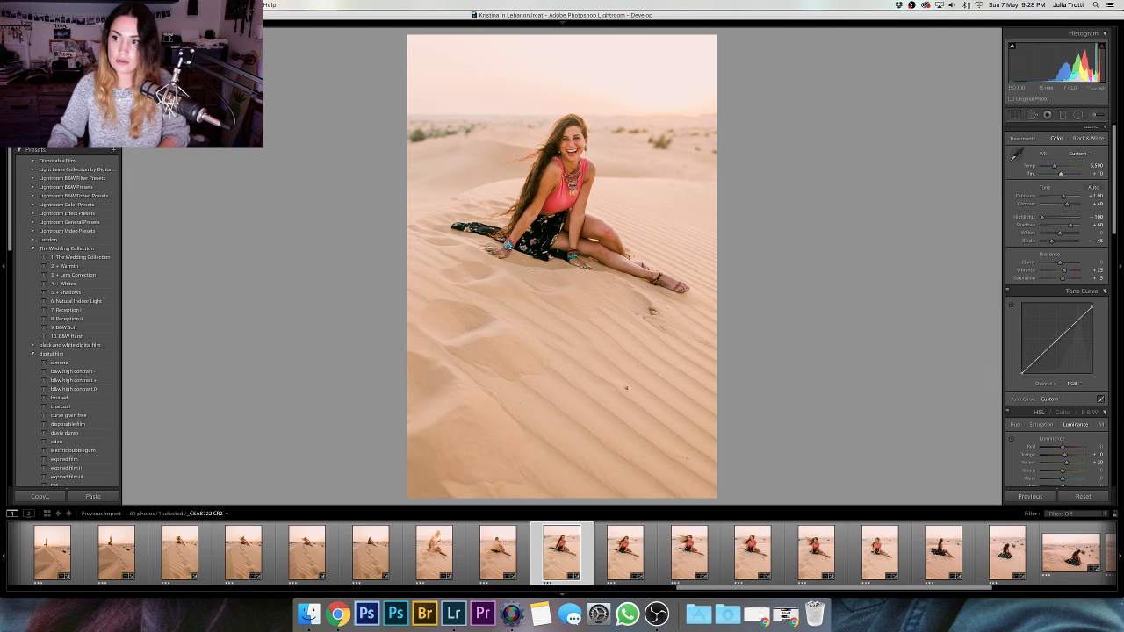
key(Left)
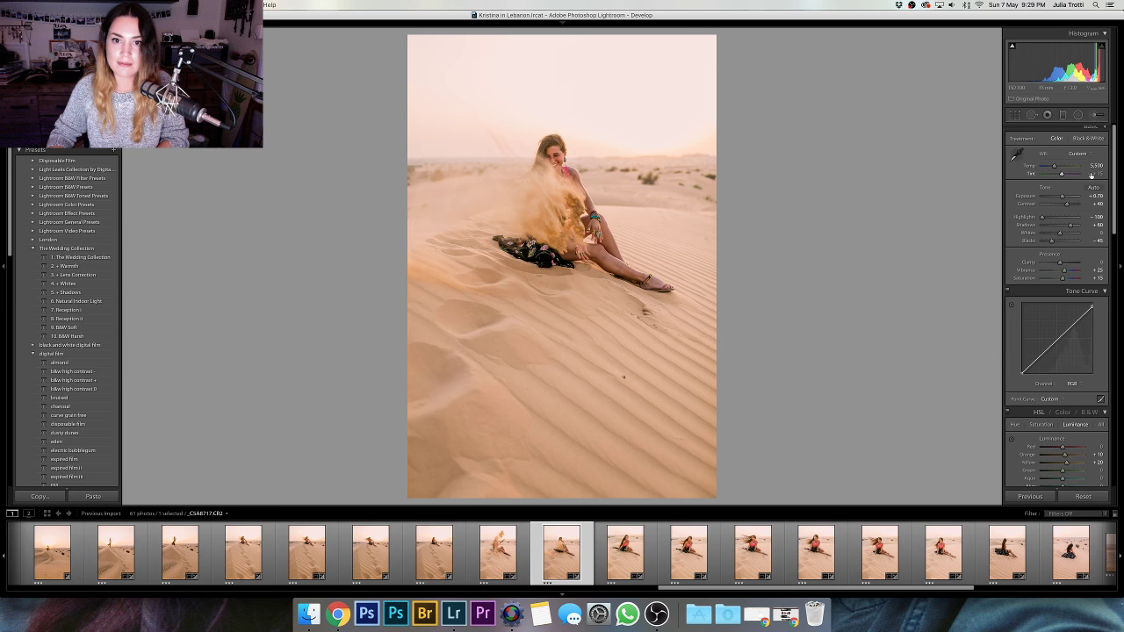
key(Right)
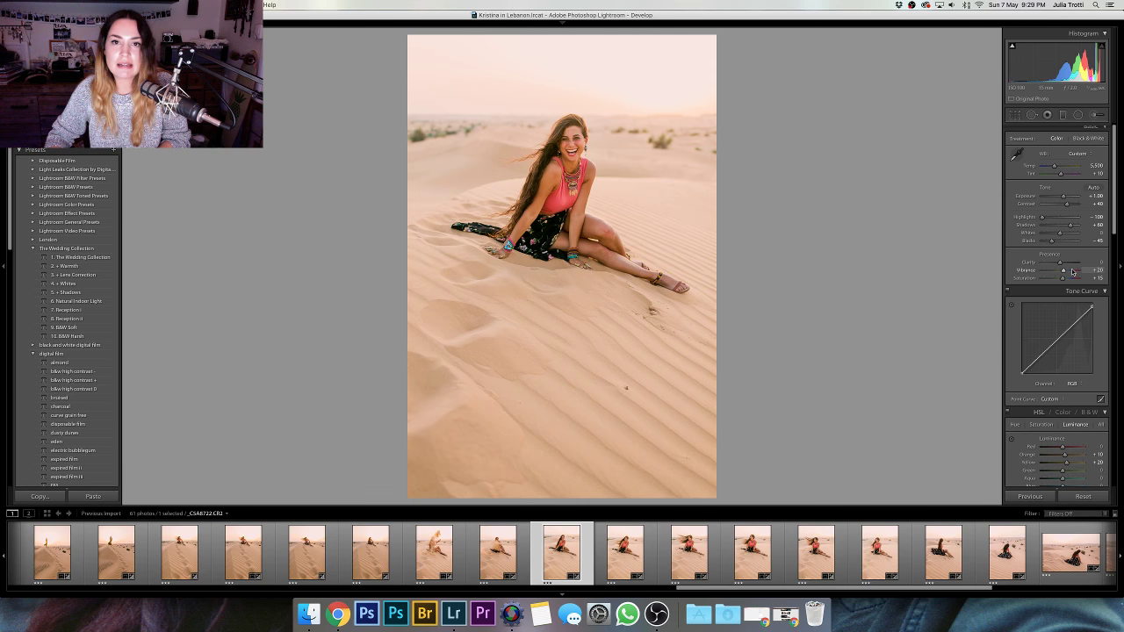
- Compare the seated photos in the pink top and remove the similar shot in which her hair hangs down, _CSA8730.CR2
key(Right)
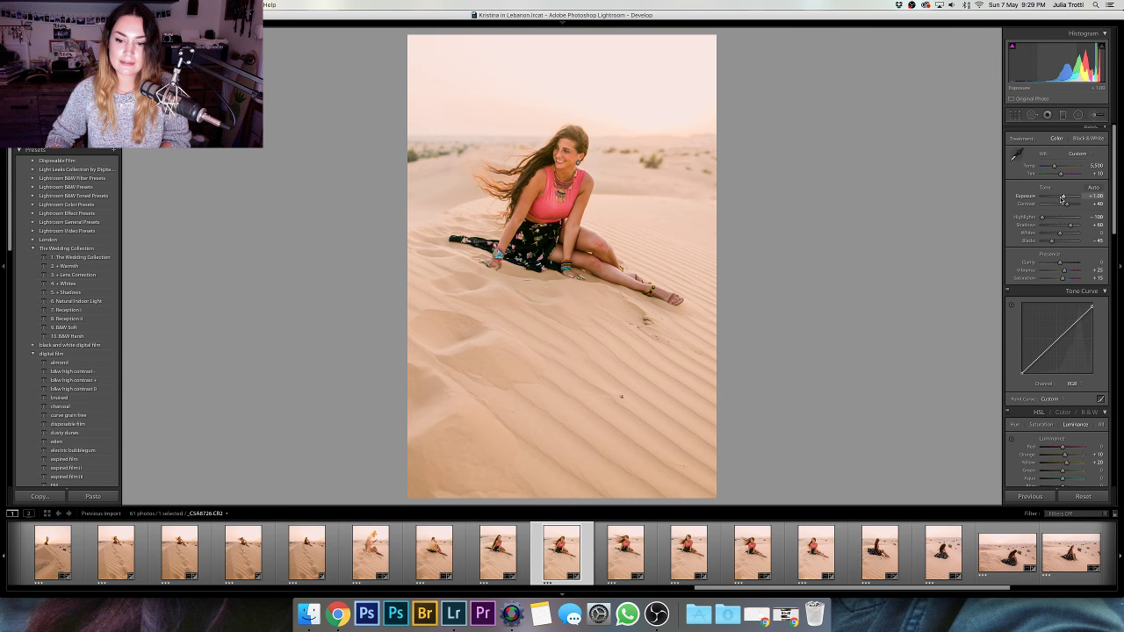
key(Right)
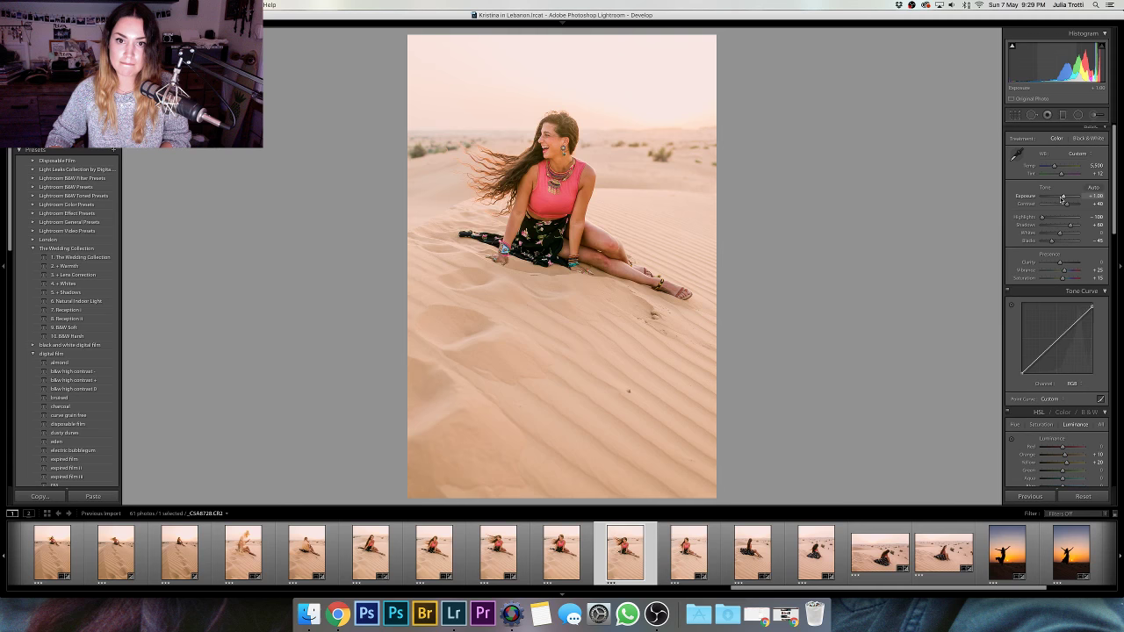
key(Right)
key(Right)
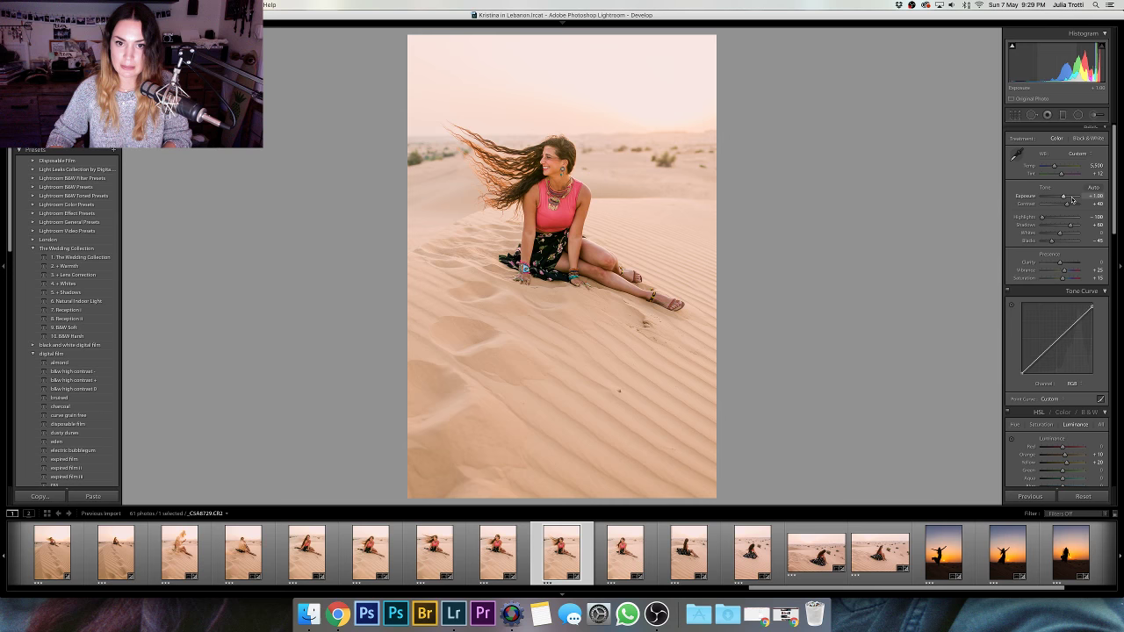
key(Right)
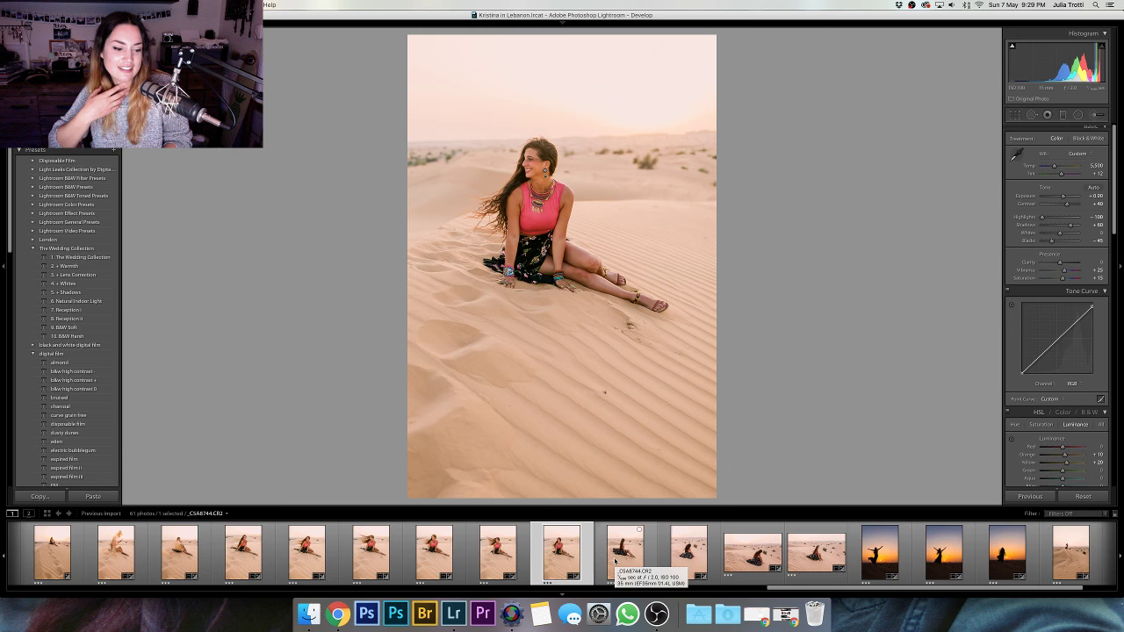
right_click(554, 551)
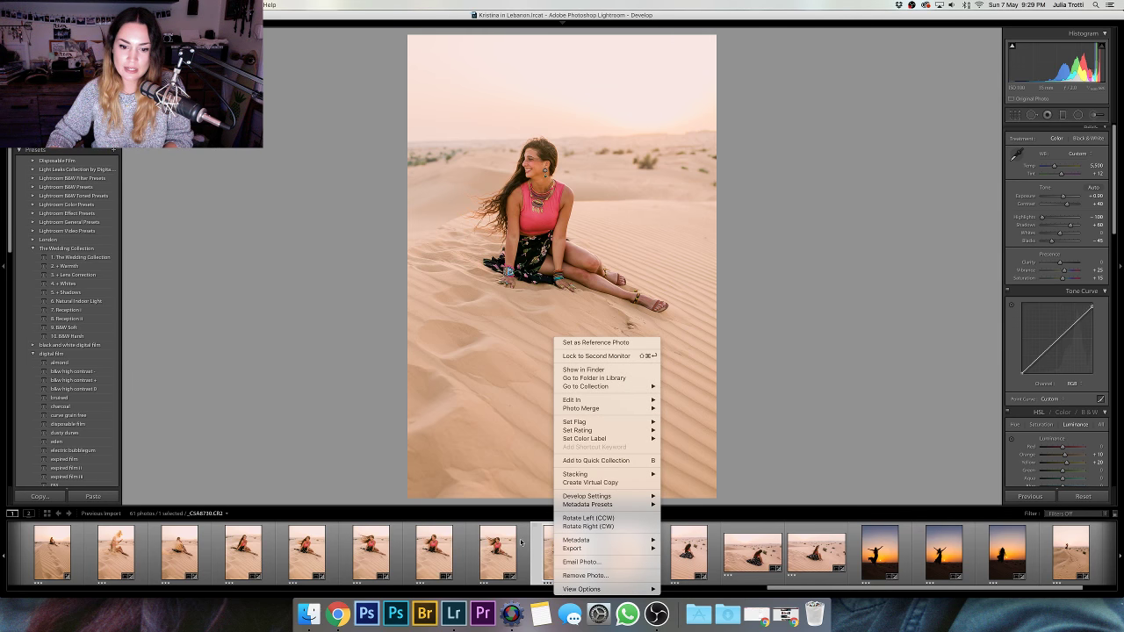
click(584, 575)
key(Return)
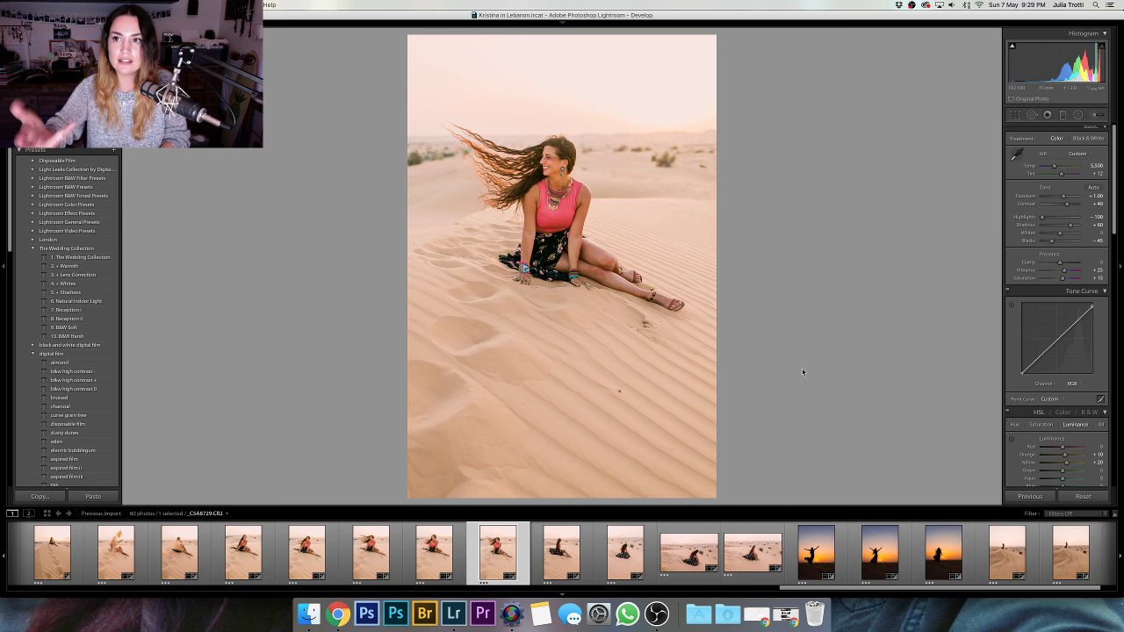
- Review the remaining seated photos, the sunset silhouettes and the final dune-walking shots for consistent exposure and colour
key(Right)
key(Right)
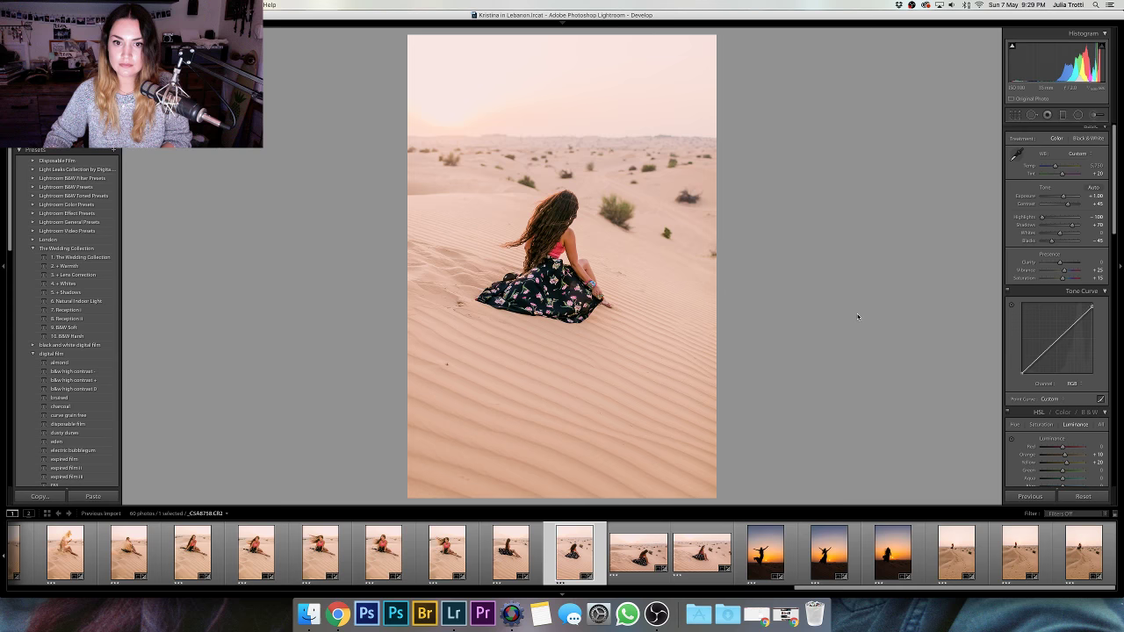
key(Right)
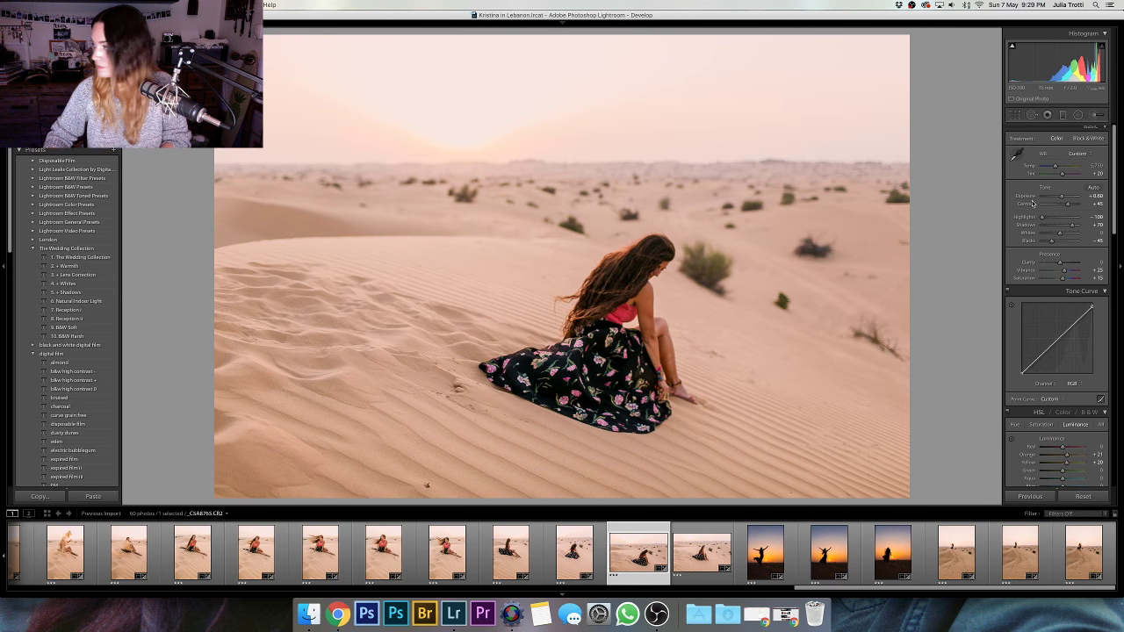
key(Right)
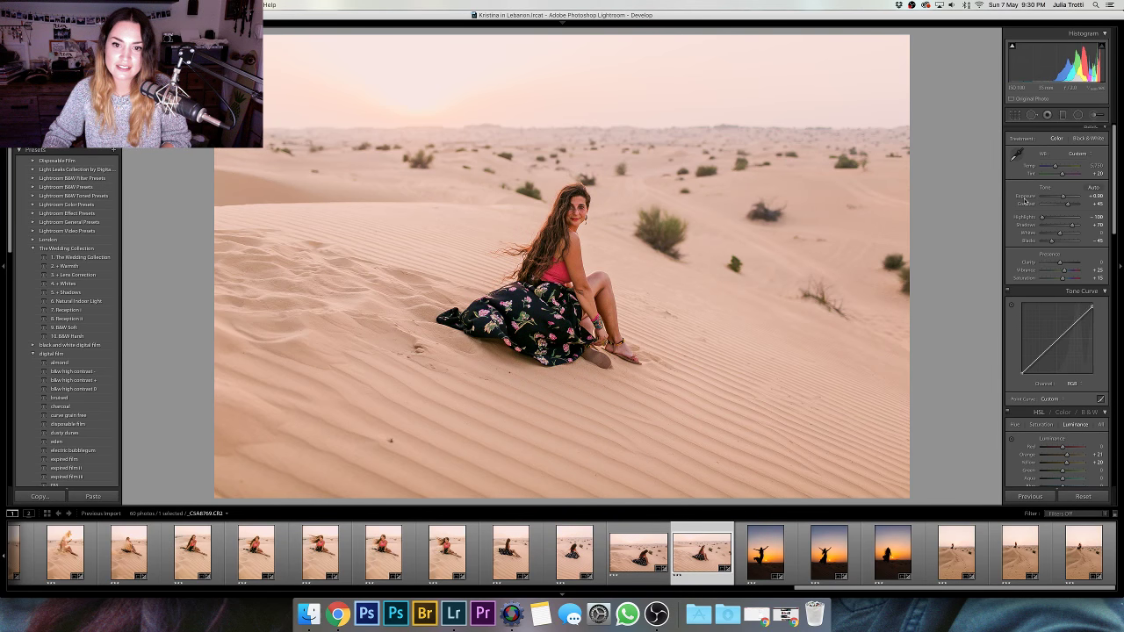
key(Right)
key(Right)
key(Right)
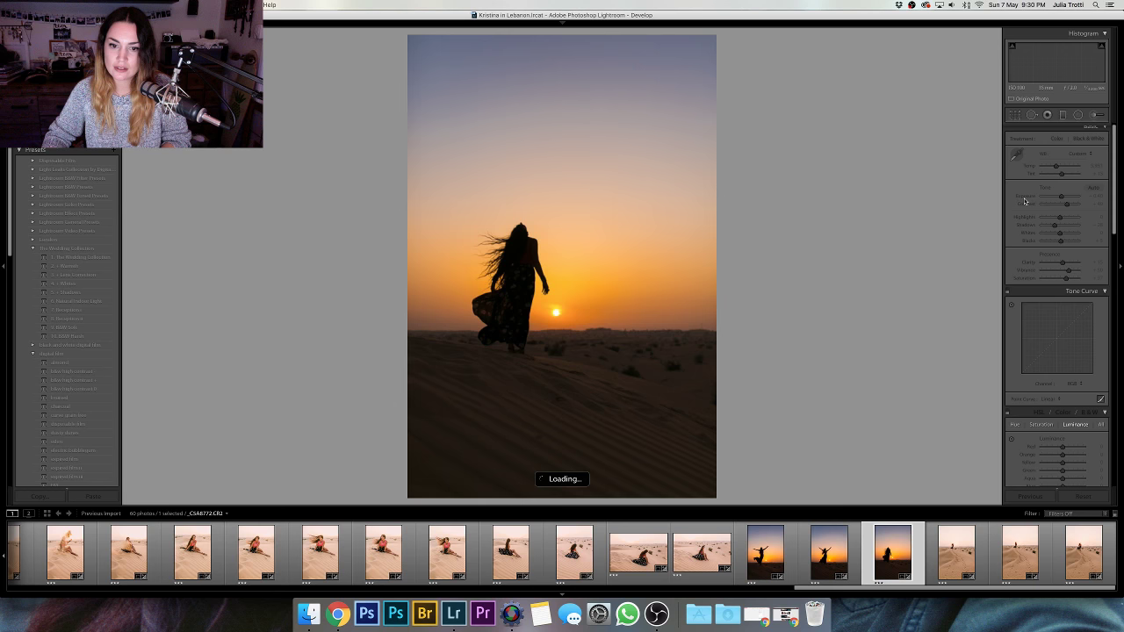
key(Right)
key(Right)
key(Right)
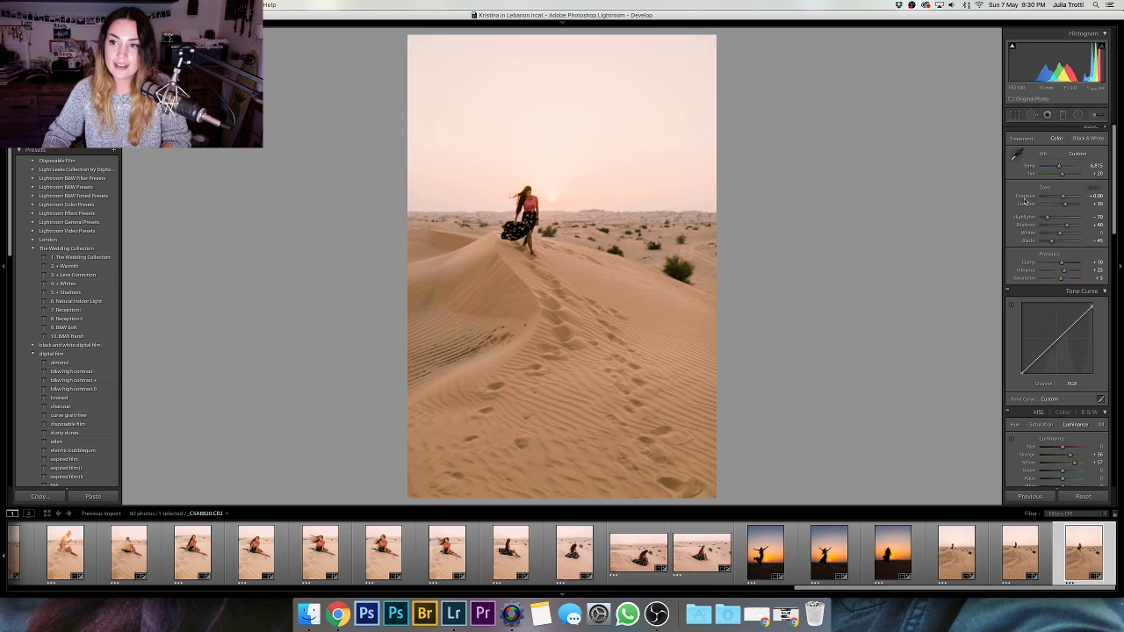
- Look back through the whole series as a thumbnail grid and enlarge photo 18, with sand pouring in front of the blurred woman
key(g)
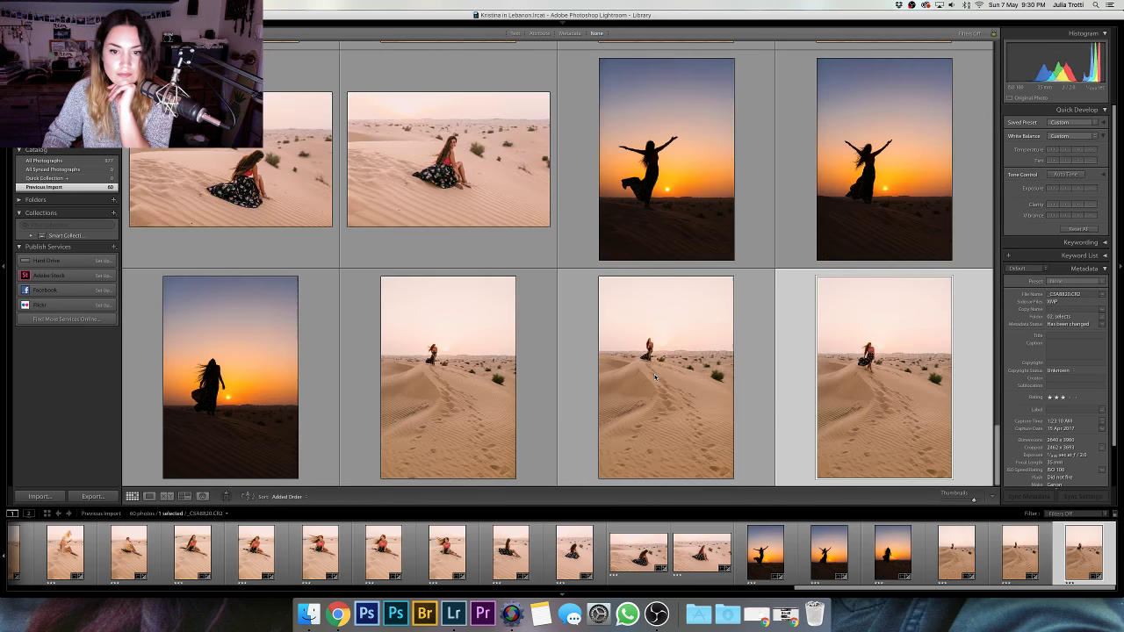
scroll(702, 352, up, 2)
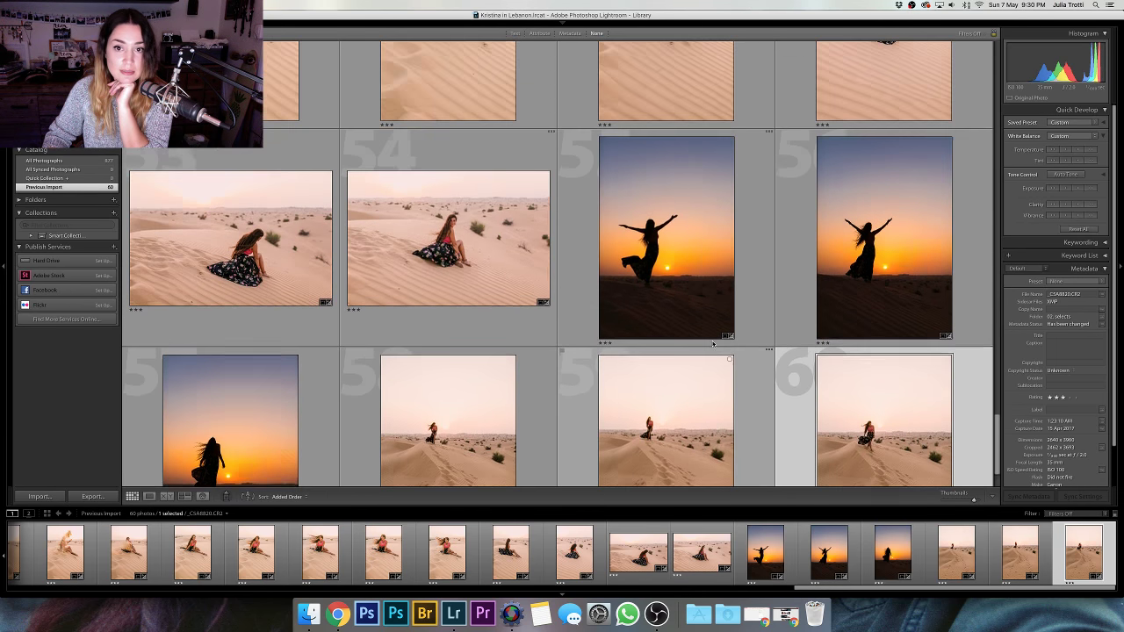
scroll(713, 344, up, 1)
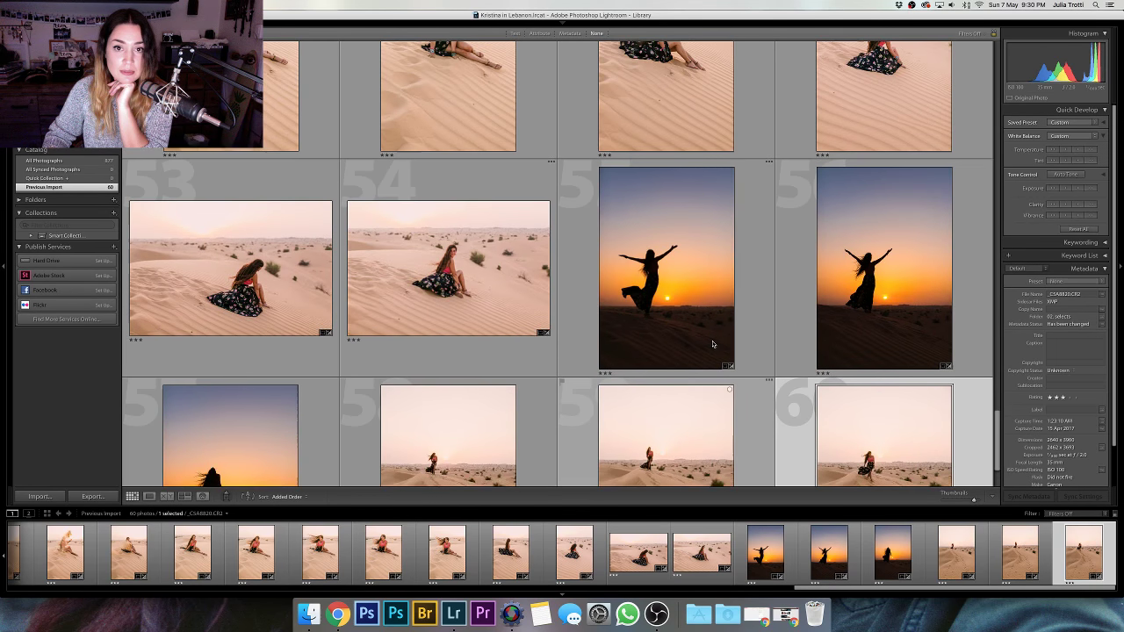
scroll(713, 344, up, 10)
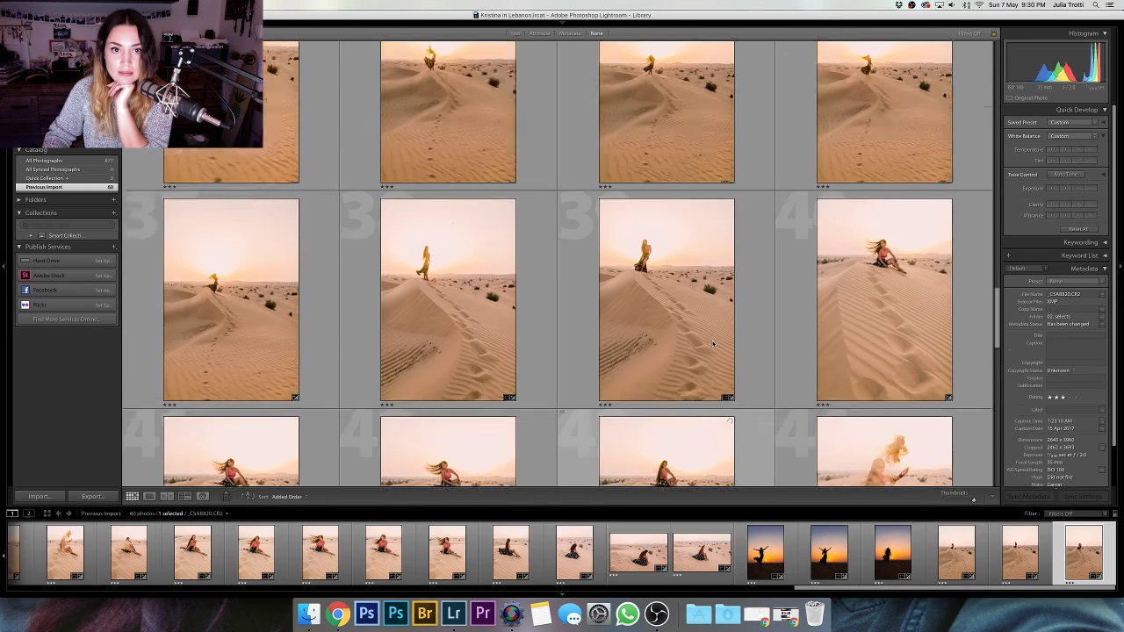
scroll(713, 344, up, 2)
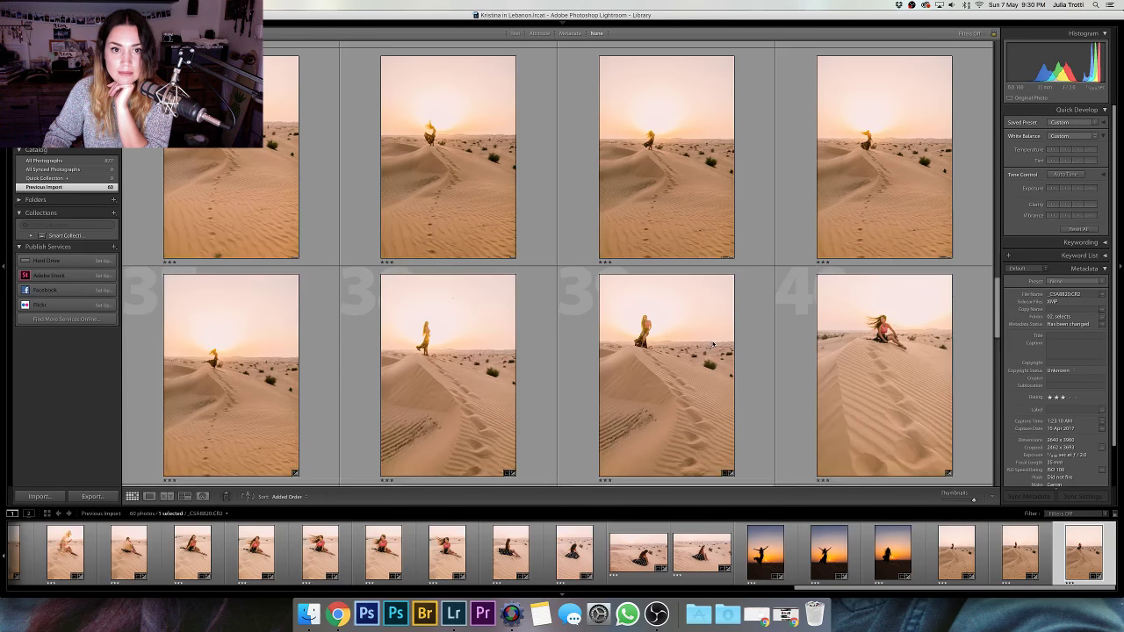
scroll(713, 344, up, 12)
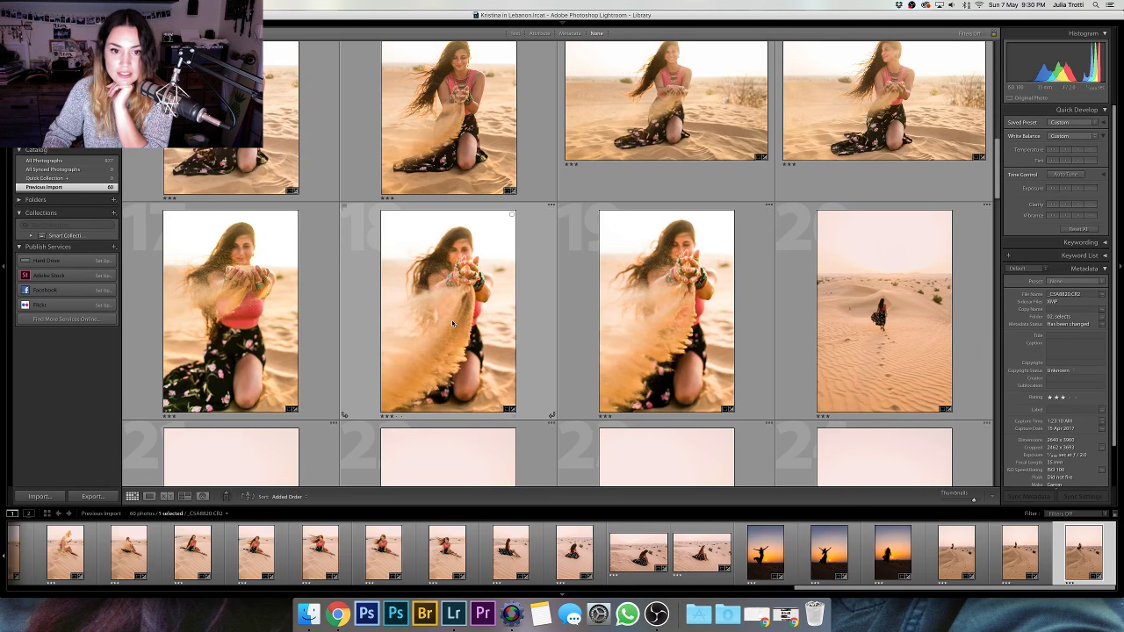
double_click(451, 319)
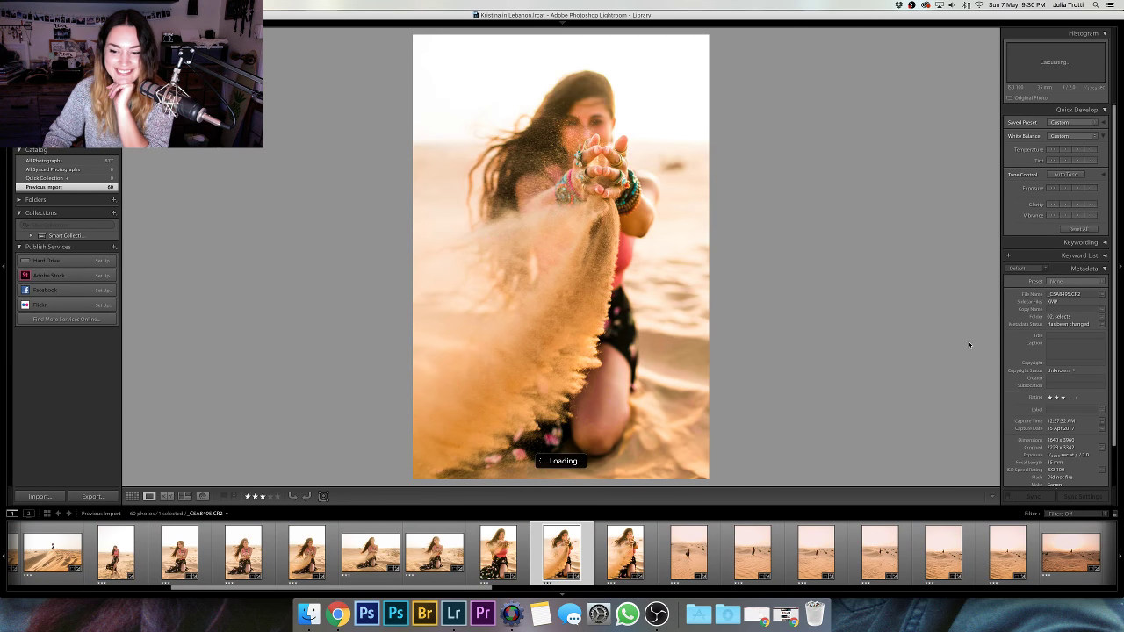